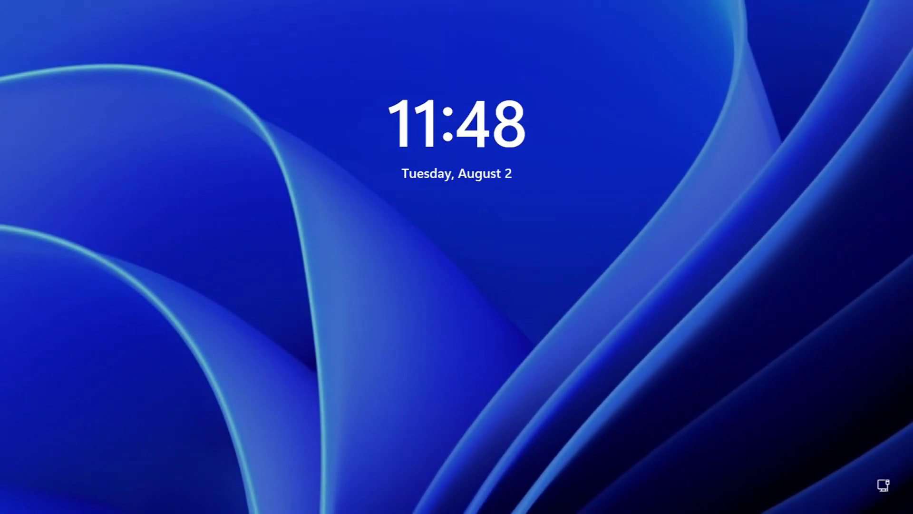
- Sign in with the PIN and open This PC's Properties on the Settings About page, closing File Explorer
{"action": "type", "text": "234"}
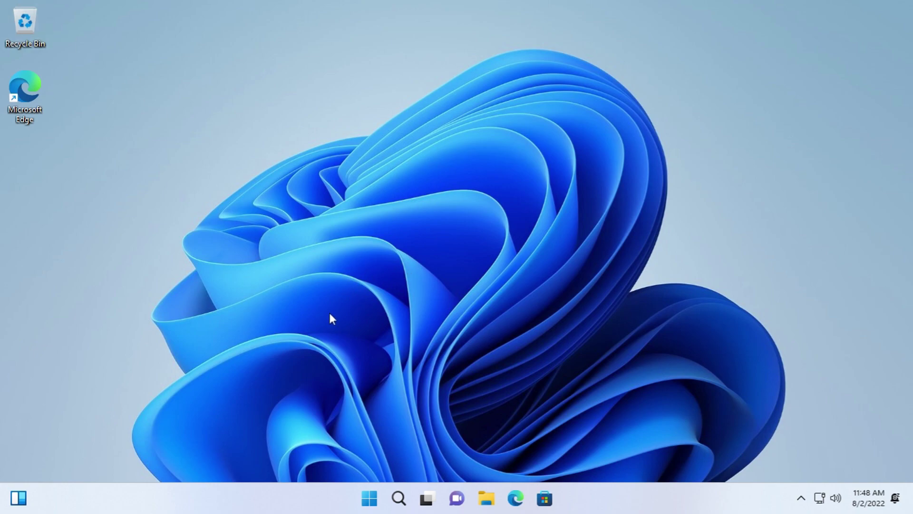
{"action": "key", "text": "super+e"}
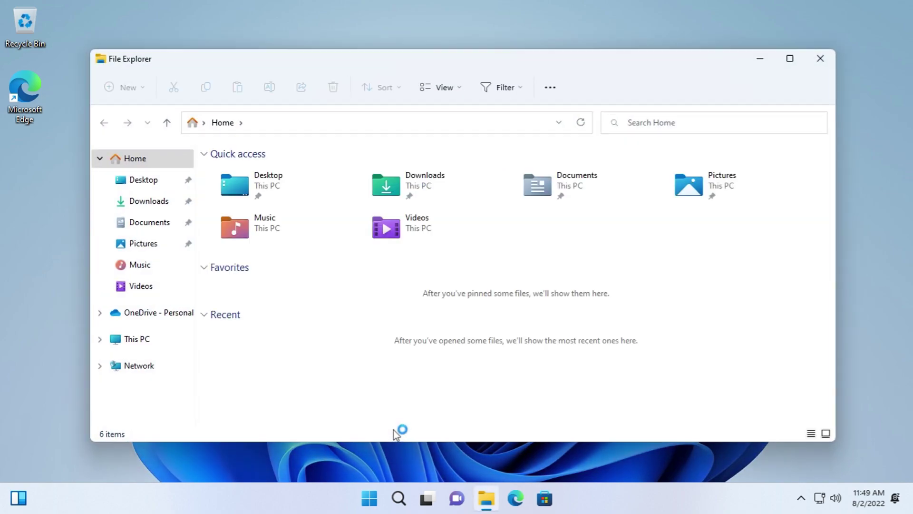
{"action": "right_click", "coordinate": [136, 339]}
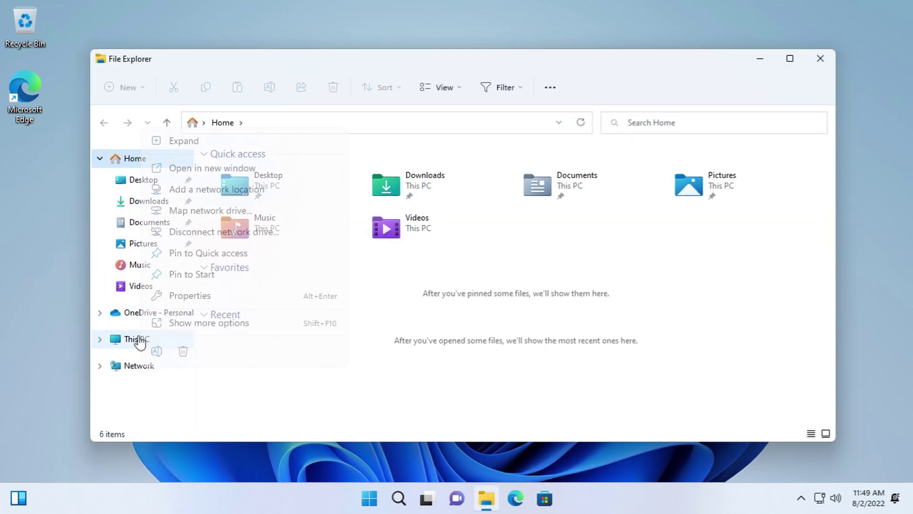
{"action": "left_click", "coordinate": [184, 297]}
{"action": "left_click", "coordinate": [823, 65]}
{"action": "left_click_drag", "start_coordinate": [377, 50], "coordinate": [353, 48]}
- Run winver to check the Windows version (22H2, build 22621.440), then dismiss it
{"action": "key", "text": "super+r"}
{"action": "type", "text": "wi"}
{"action": "key", "text": "Return"}
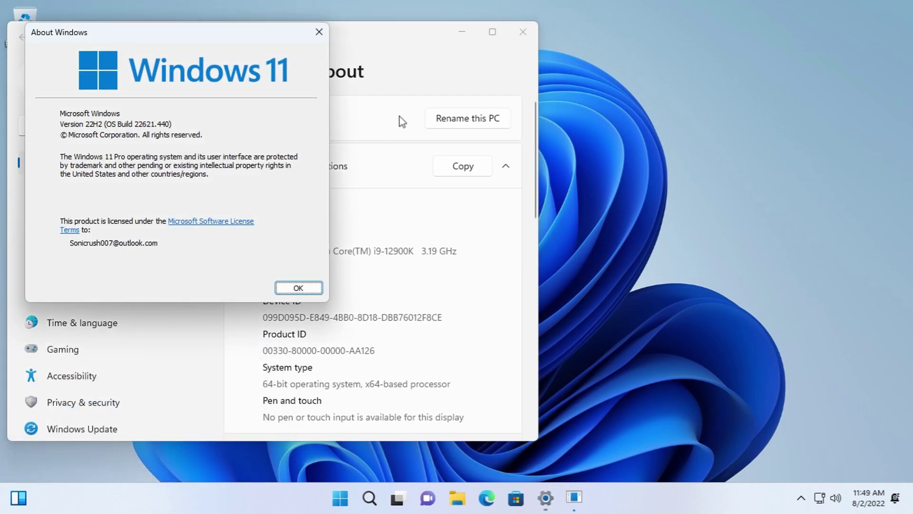
{"action": "left_click_drag", "start_coordinate": [186, 41], "coordinate": [714, 100]}
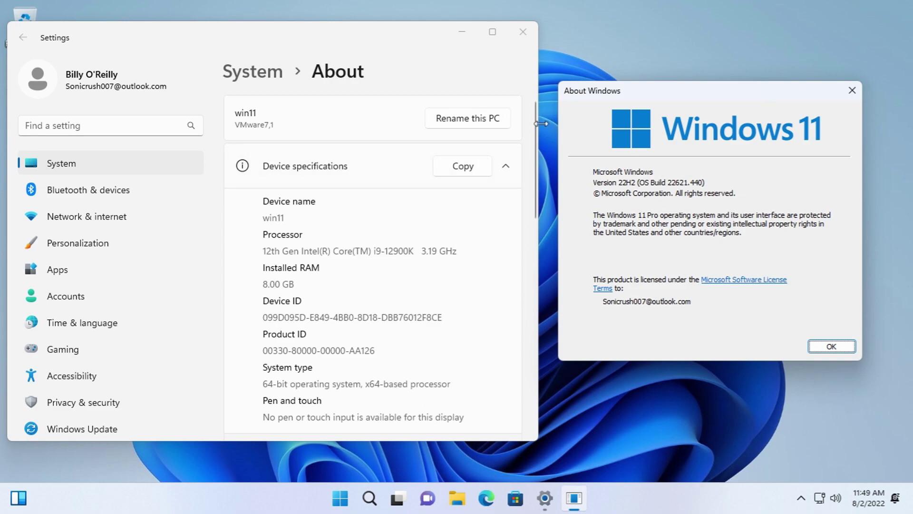
{"action": "left_click_drag", "start_coordinate": [536, 122], "coordinate": [533, 96]}
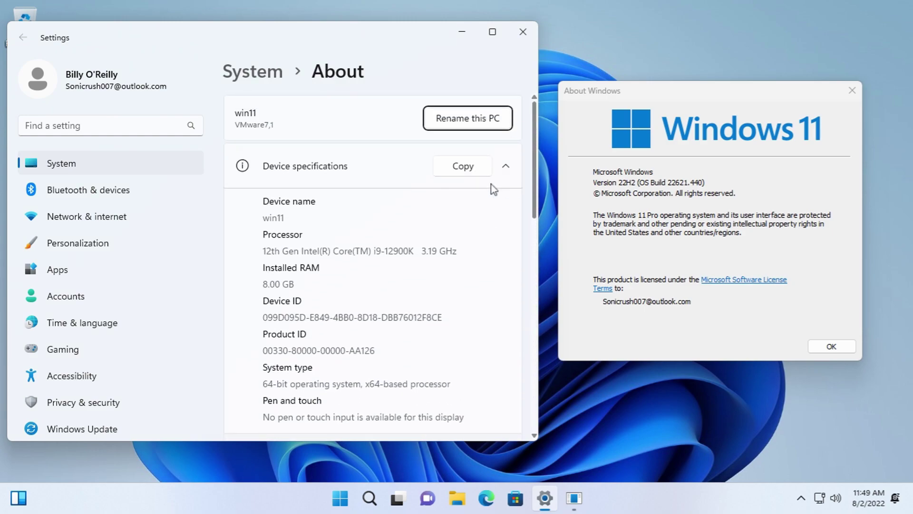
{"action": "left_click", "coordinate": [837, 346]}
- Close Settings and bring up the desktop's right-click menu
{"action": "left_click", "coordinate": [523, 32]}
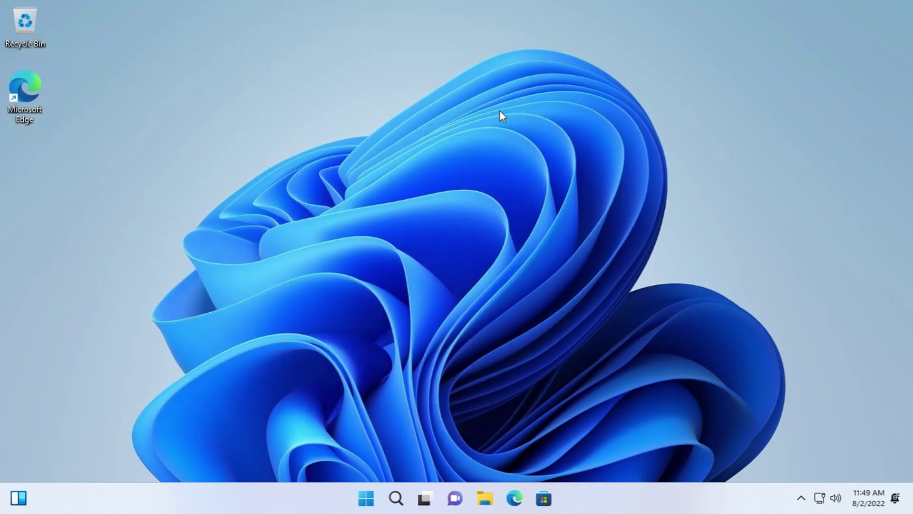
{"action": "right_click", "coordinate": [411, 369]}
{"action": "right_click", "coordinate": [455, 390]}
- Open Display settings and browse the HDR and Video playback pages
{"action": "left_click", "coordinate": [527, 363]}
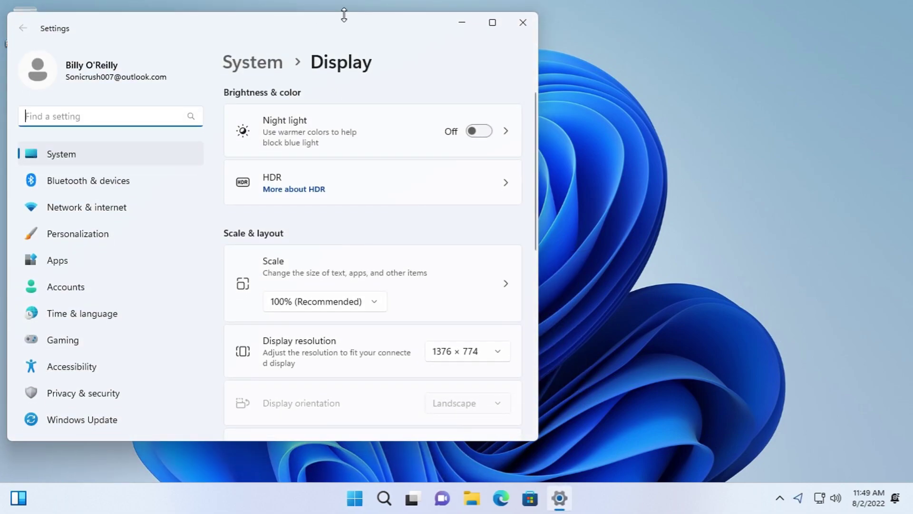
{"action": "left_click_drag", "start_coordinate": [347, 26], "coordinate": [407, 29]}
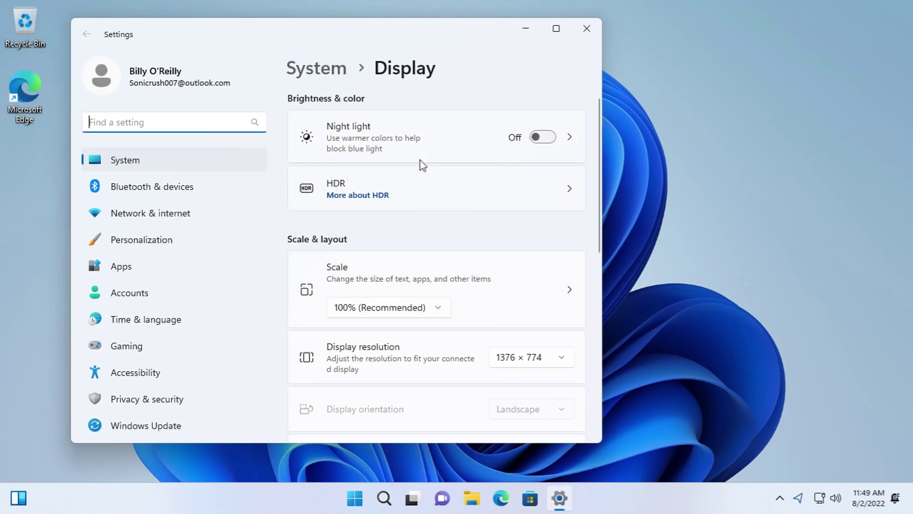
{"action": "left_click", "coordinate": [435, 179]}
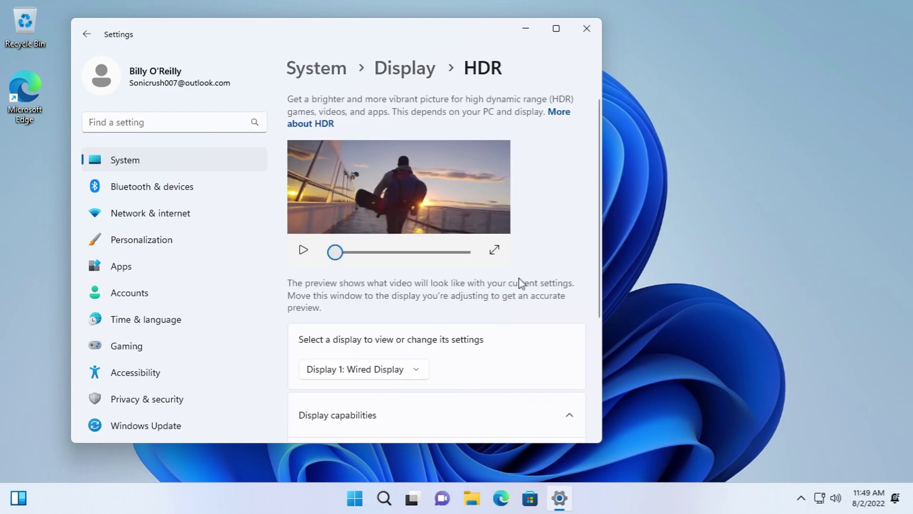
{"action": "scroll", "coordinate": [523, 285], "scroll_direction": "down", "scroll_amount": 2}
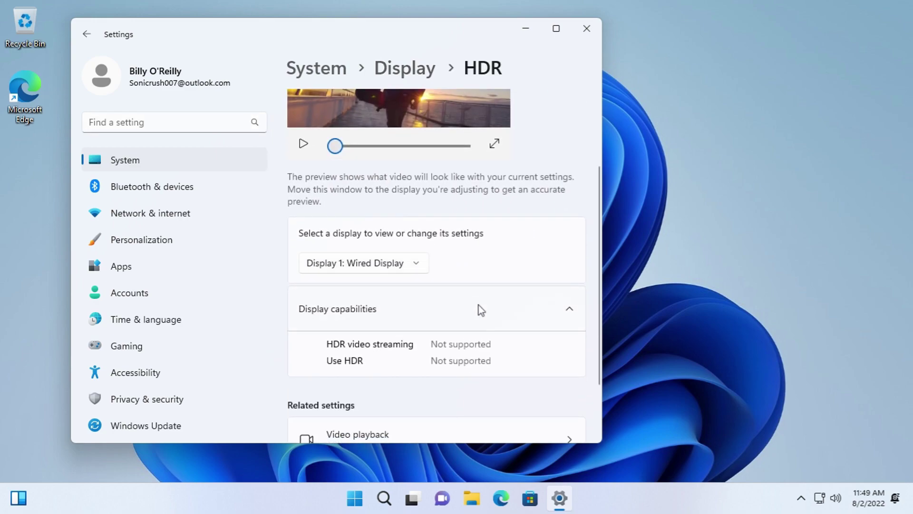
{"action": "scroll", "coordinate": [480, 329], "scroll_direction": "down", "scroll_amount": 2}
{"action": "left_click", "coordinate": [489, 355]}
{"action": "scroll", "coordinate": [476, 320], "scroll_direction": "down", "scroll_amount": 2}
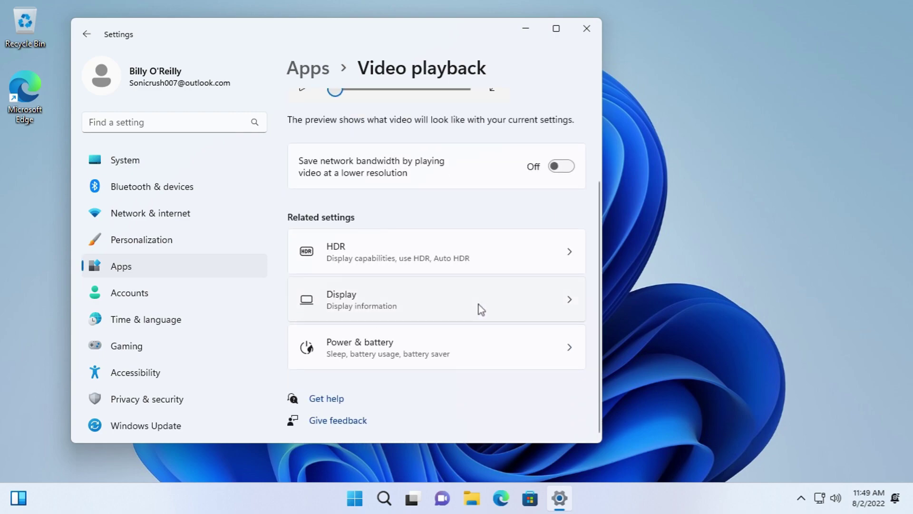
{"action": "left_click", "coordinate": [454, 260]}
{"action": "scroll", "coordinate": [350, 210], "scroll_direction": "down", "scroll_amount": 2}
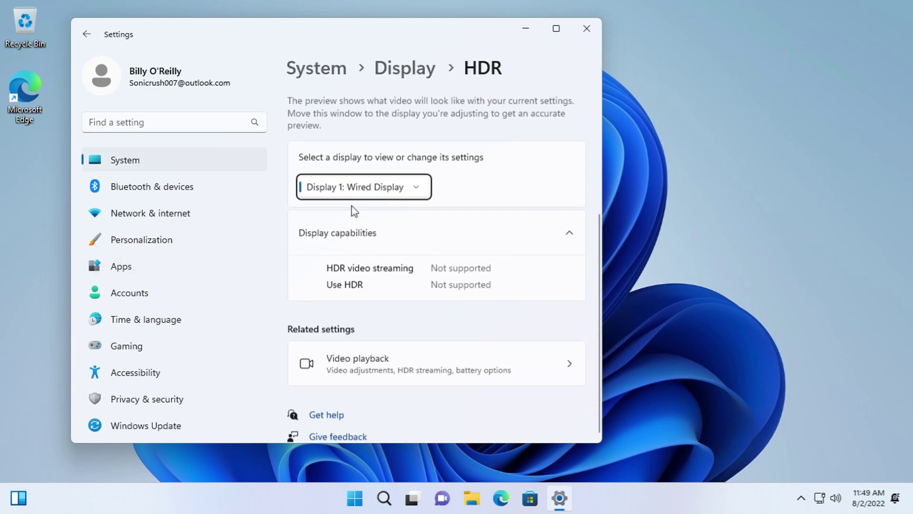
{"action": "left_click", "coordinate": [86, 34]}
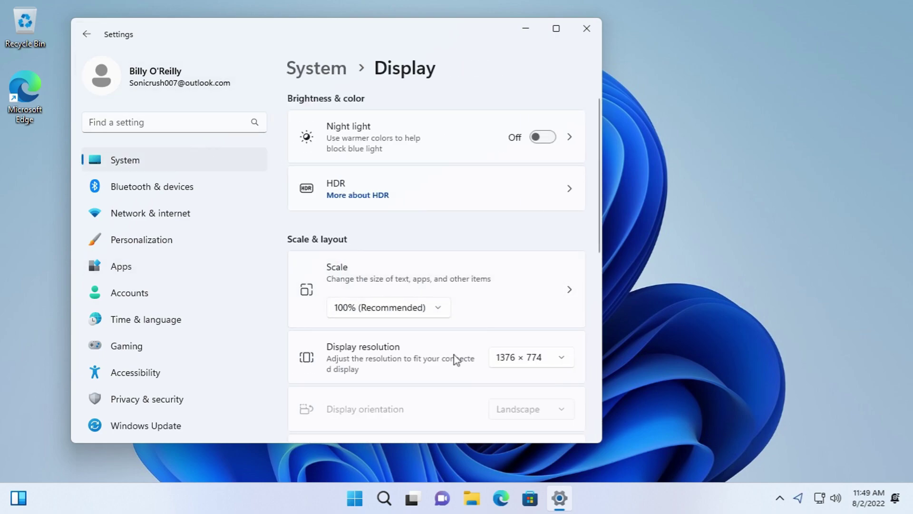
{"action": "scroll", "coordinate": [480, 333], "scroll_direction": "down", "scroll_amount": 3}
{"action": "scroll", "coordinate": [443, 276], "scroll_direction": "up", "scroll_amount": 3}
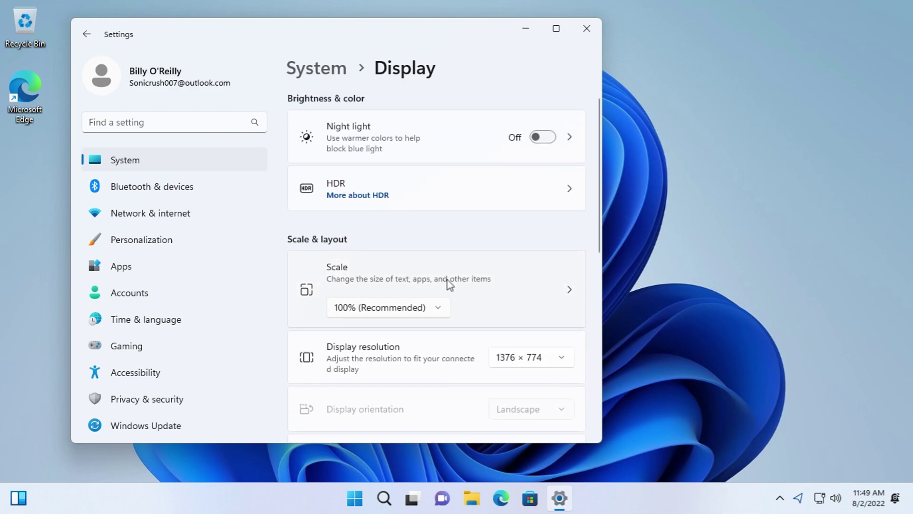
- Set the Night light strength slider to 0
{"action": "left_click", "coordinate": [414, 140]}
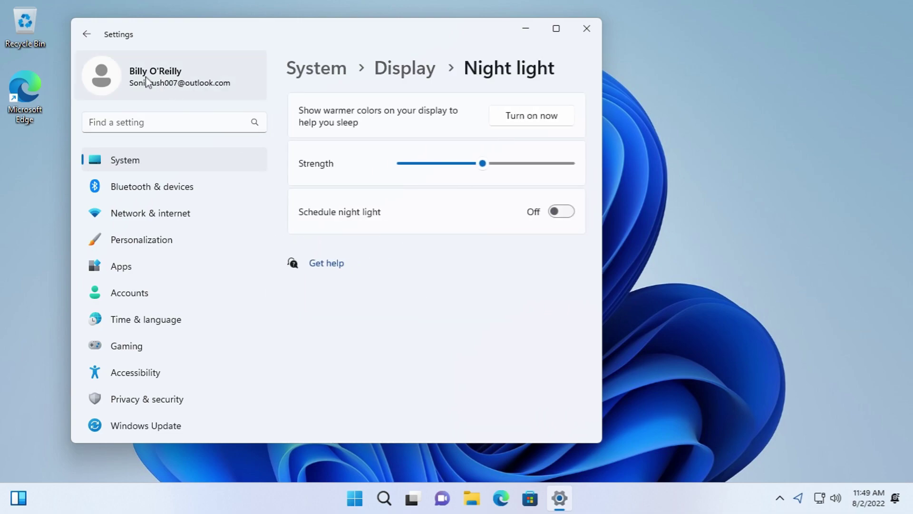
{"action": "left_click", "coordinate": [92, 42]}
{"action": "left_click", "coordinate": [371, 145]}
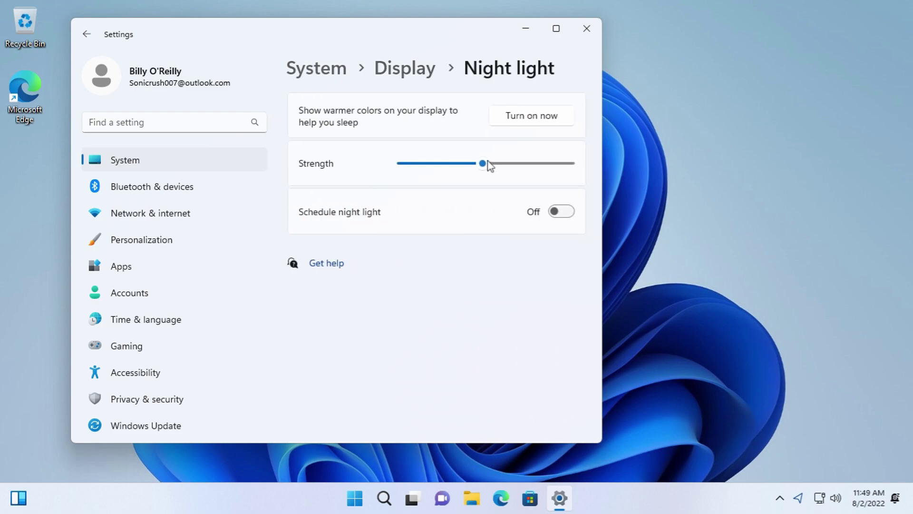
{"action": "left_click_drag", "start_coordinate": [548, 165], "coordinate": [386, 169]}
{"action": "left_click", "coordinate": [95, 38]}
- Revisit the HDR, Video playback and Power & battery pages, then return to Display
{"action": "left_click", "coordinate": [410, 196]}
{"action": "scroll", "coordinate": [421, 323], "scroll_direction": "down", "scroll_amount": 4}
{"action": "left_click", "coordinate": [425, 360]}
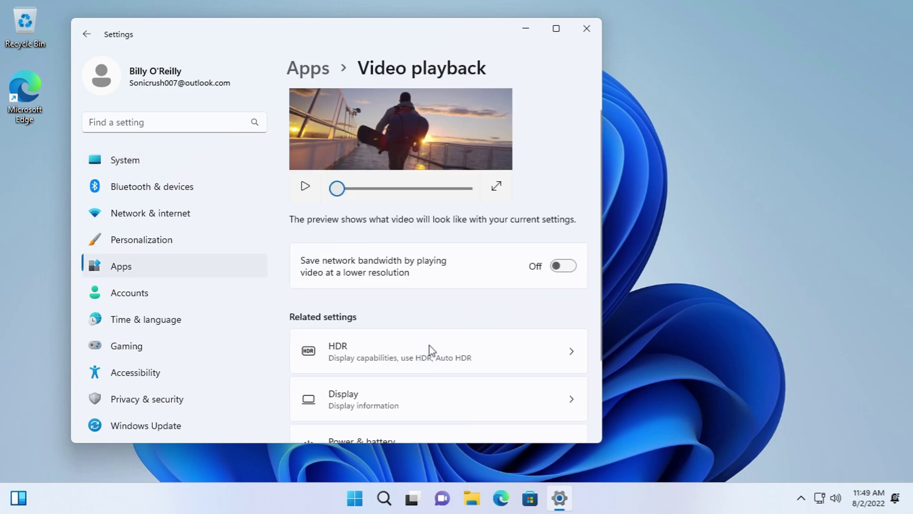
{"action": "scroll", "coordinate": [418, 336], "scroll_direction": "down", "scroll_amount": 2}
{"action": "left_click", "coordinate": [393, 300]}
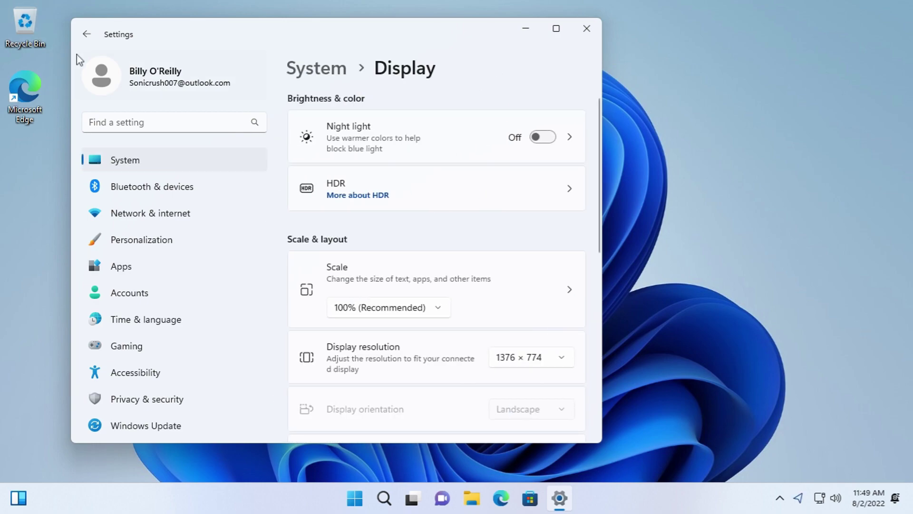
{"action": "left_click", "coordinate": [87, 33]}
{"action": "scroll", "coordinate": [455, 385], "scroll_direction": "down", "scroll_amount": 2}
{"action": "left_click", "coordinate": [439, 351]}
{"action": "left_click", "coordinate": [92, 37]}
{"action": "left_click", "coordinate": [95, 38]}
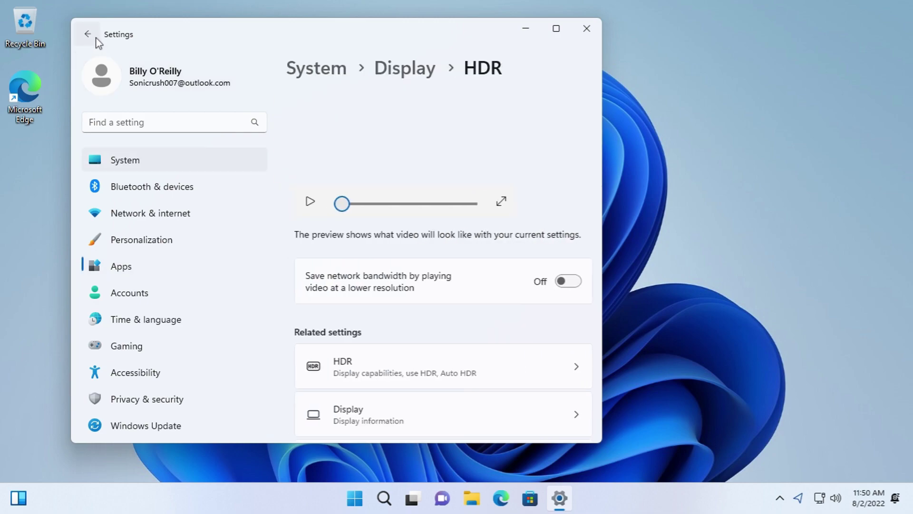
{"action": "scroll", "coordinate": [416, 273], "scroll_direction": "down", "scroll_amount": 3}
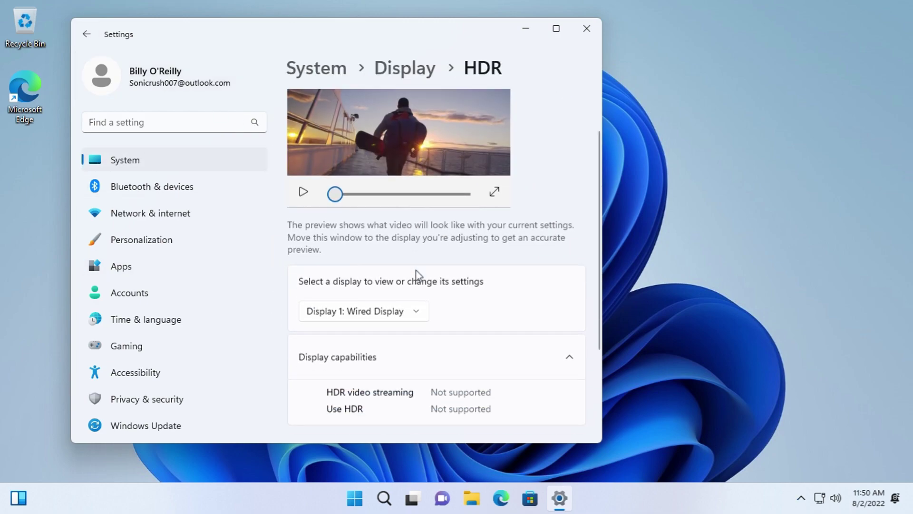
{"action": "left_click", "coordinate": [383, 78]}
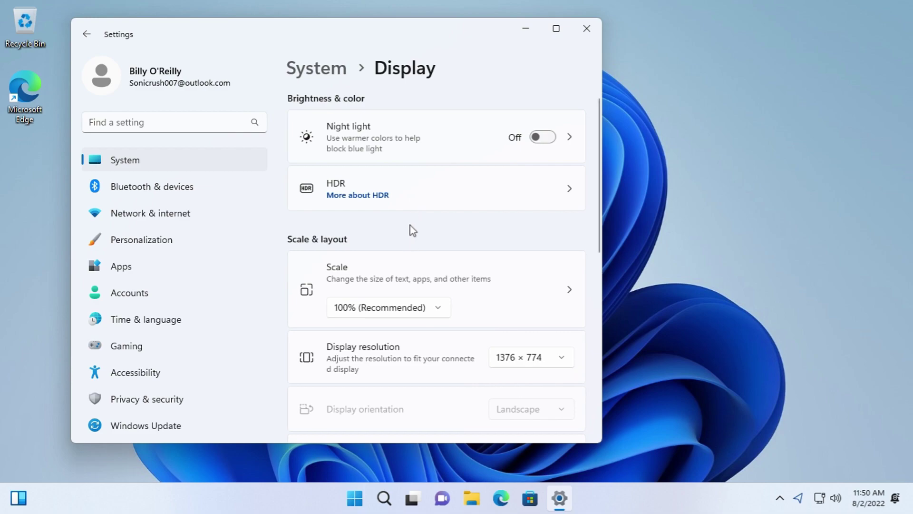
- Review Scale choices, Custom scaling and Text size without changes, then open Advanced display
{"action": "scroll", "coordinate": [412, 230], "scroll_direction": "down", "scroll_amount": 3}
{"action": "left_click", "coordinate": [393, 200]}
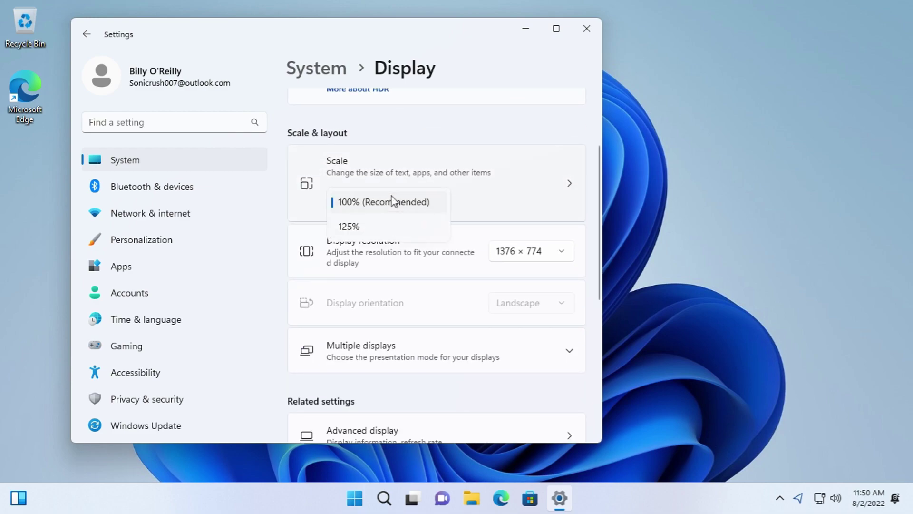
{"action": "left_click", "coordinate": [513, 213]}
{"action": "left_click", "coordinate": [524, 203]}
{"action": "scroll", "coordinate": [476, 231], "scroll_direction": "down", "scroll_amount": 1}
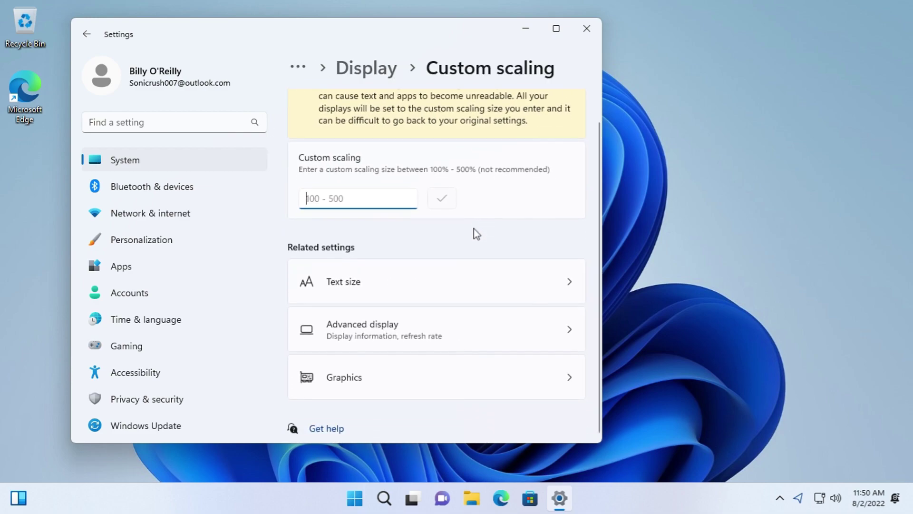
{"action": "left_click", "coordinate": [438, 266]}
{"action": "scroll", "coordinate": [486, 242], "scroll_direction": "down", "scroll_amount": 1}
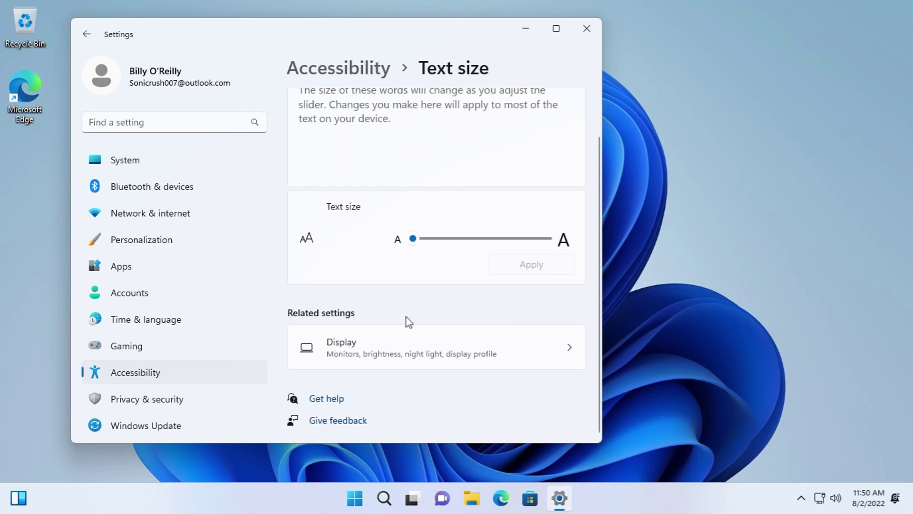
{"action": "left_click", "coordinate": [98, 35]}
{"action": "left_click", "coordinate": [420, 350]}
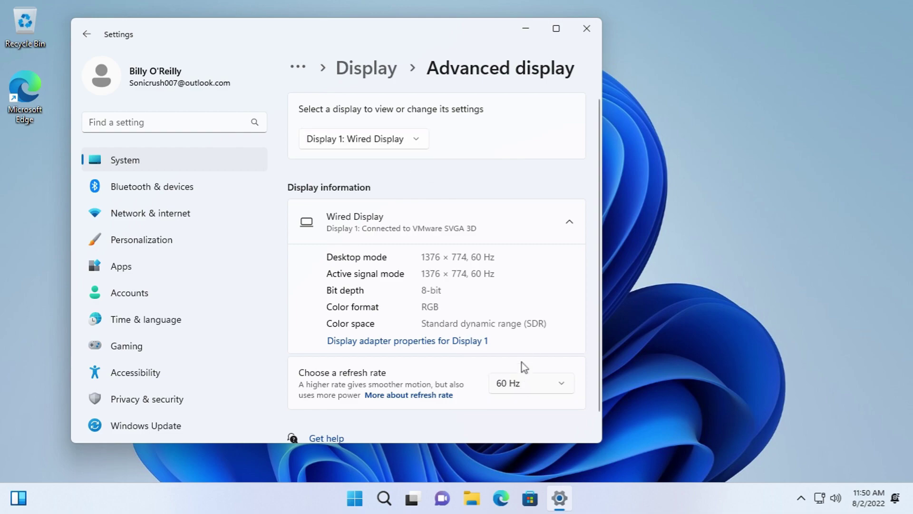
- Inspect the display adapter's modes, driver, details, events and resources
{"action": "scroll", "coordinate": [525, 372], "scroll_direction": "down", "scroll_amount": 1}
{"action": "left_click", "coordinate": [411, 323]}
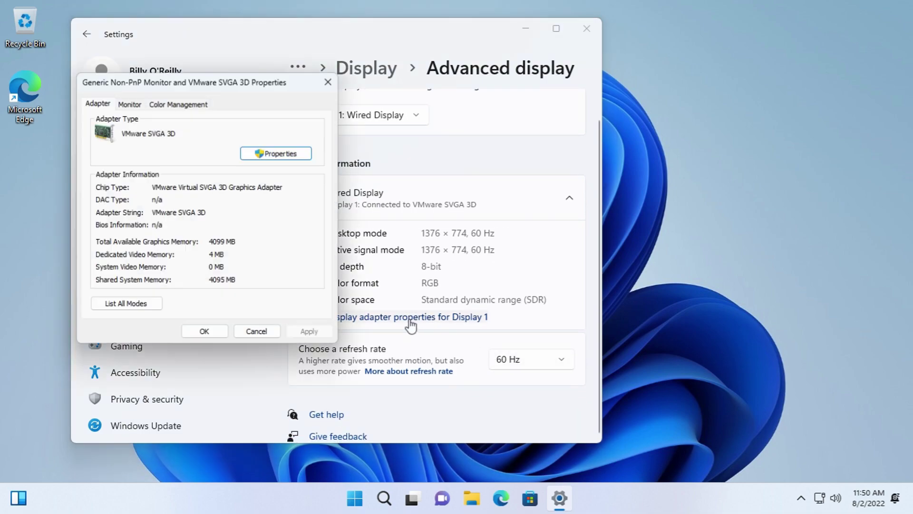
{"action": "left_click", "coordinate": [124, 306]}
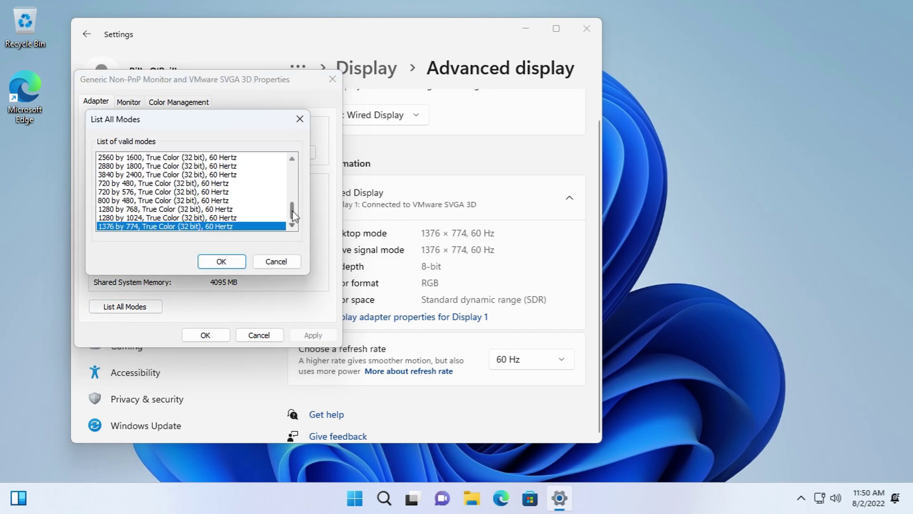
{"action": "left_click_drag", "start_coordinate": [294, 218], "coordinate": [294, 168]}
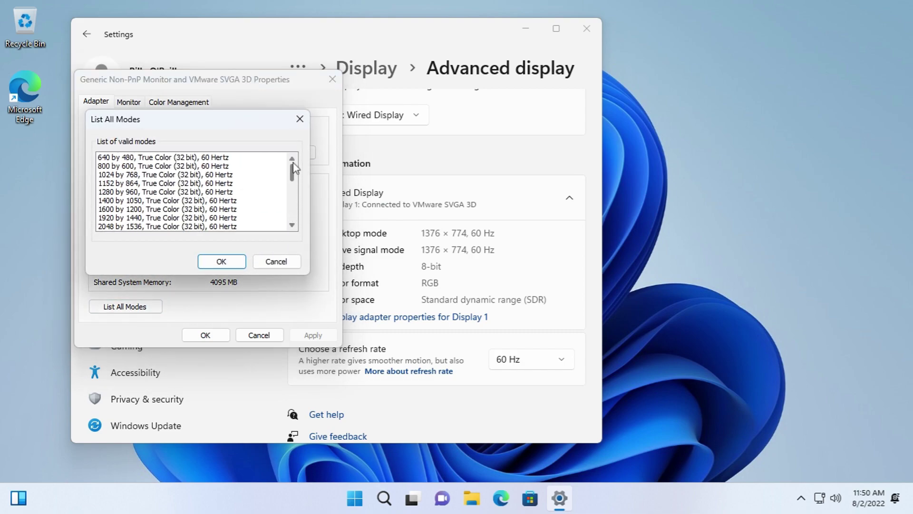
{"action": "left_click", "coordinate": [284, 260]}
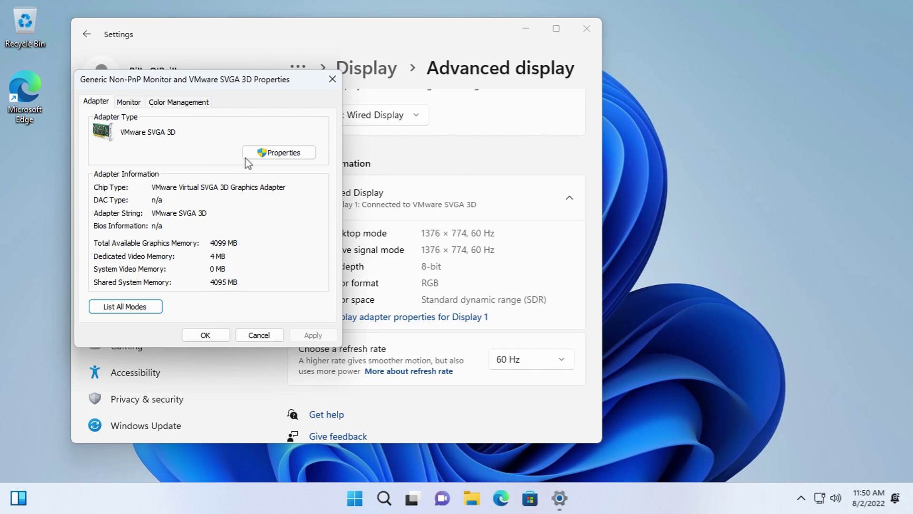
{"action": "left_click", "coordinate": [145, 153]}
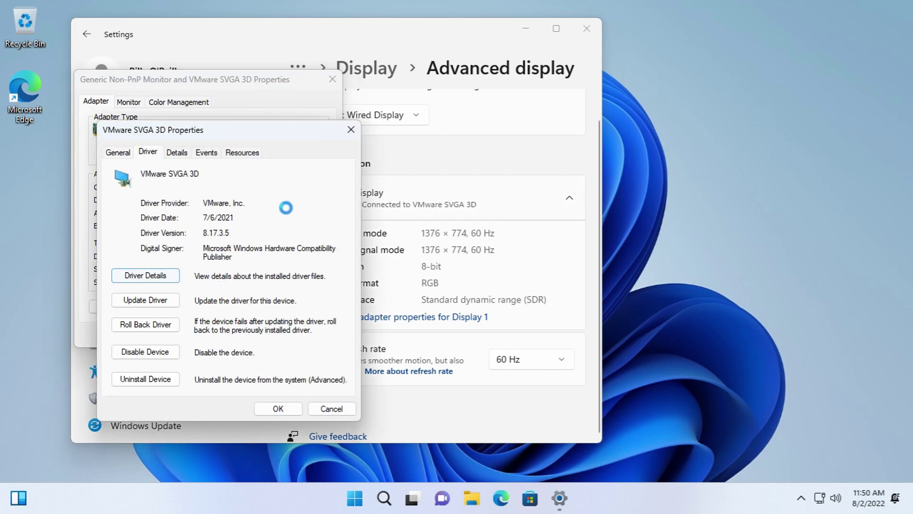
{"action": "left_click_drag", "start_coordinate": [313, 233], "coordinate": [311, 288]}
{"action": "left_click", "coordinate": [294, 414]}
{"action": "left_click", "coordinate": [177, 157]}
{"action": "left_click", "coordinate": [207, 152]}
{"action": "left_click_drag", "start_coordinate": [342, 247], "coordinate": [344, 262]}
{"action": "left_click", "coordinate": [242, 152]}
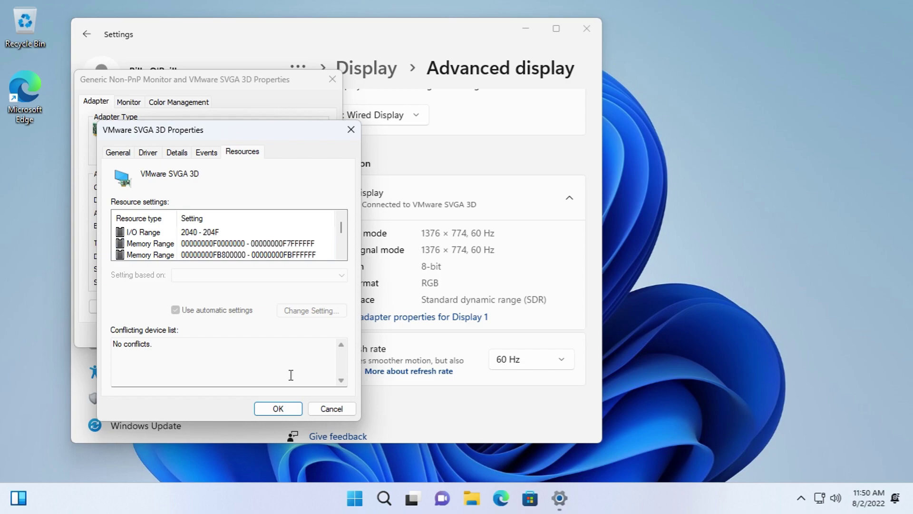
{"action": "left_click_drag", "start_coordinate": [340, 228], "coordinate": [345, 281]}
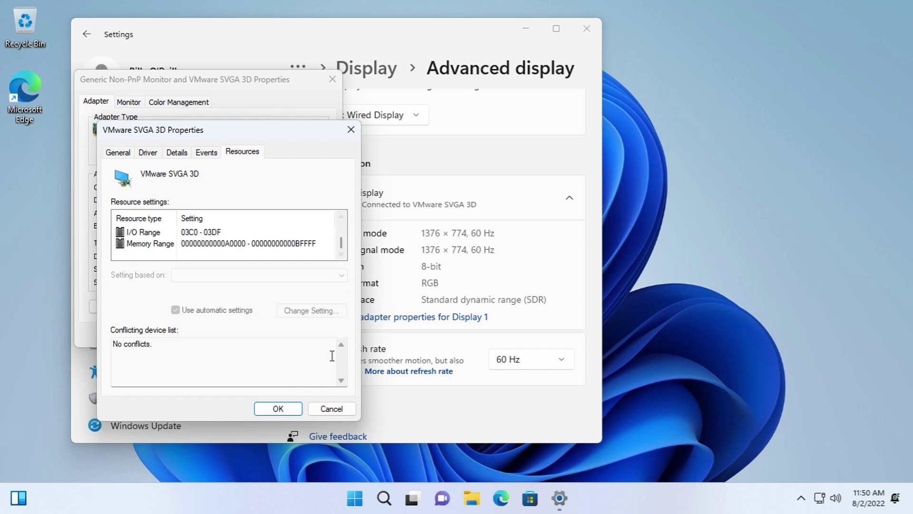
{"action": "left_click", "coordinate": [326, 410]}
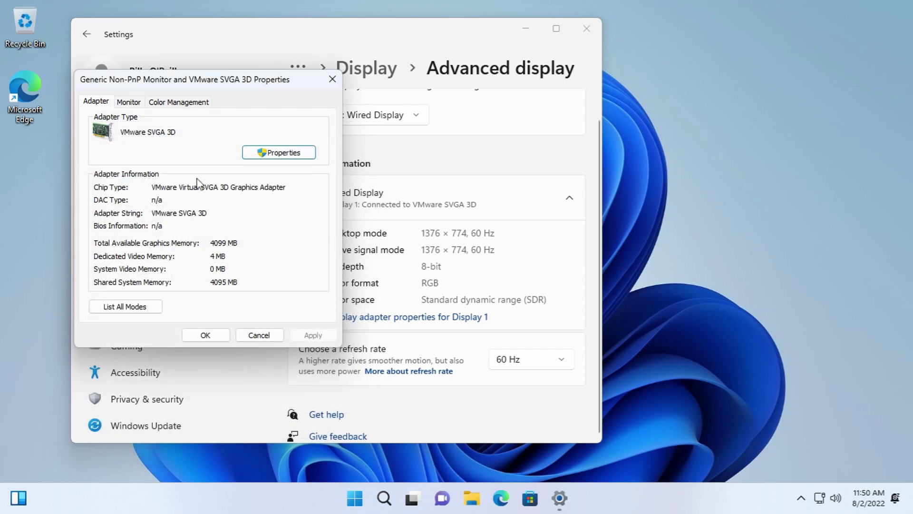
- Keep the monitor refresh rate at 60 Hz and review the generic monitor's driver, details and events
{"action": "left_click", "coordinate": [129, 102]}
{"action": "left_click", "coordinate": [245, 207]}
{"action": "left_click", "coordinate": [245, 215]}
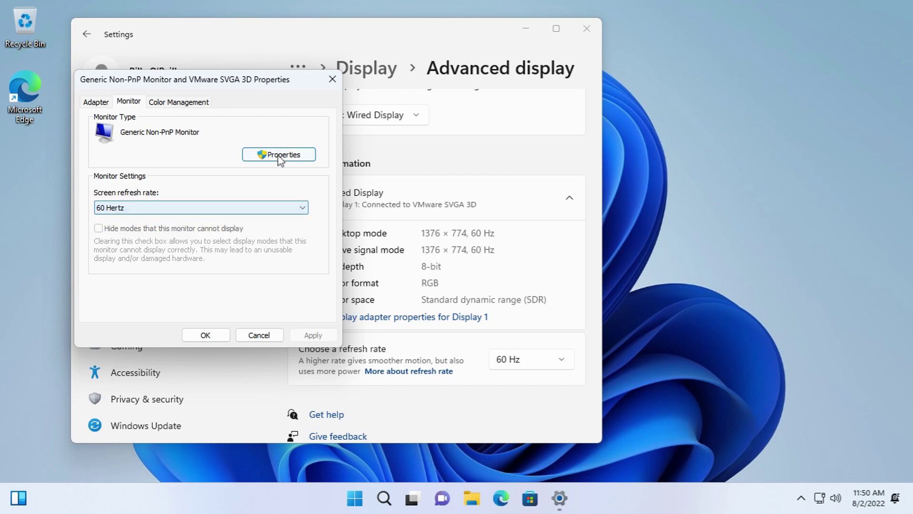
{"action": "left_click", "coordinate": [279, 156]}
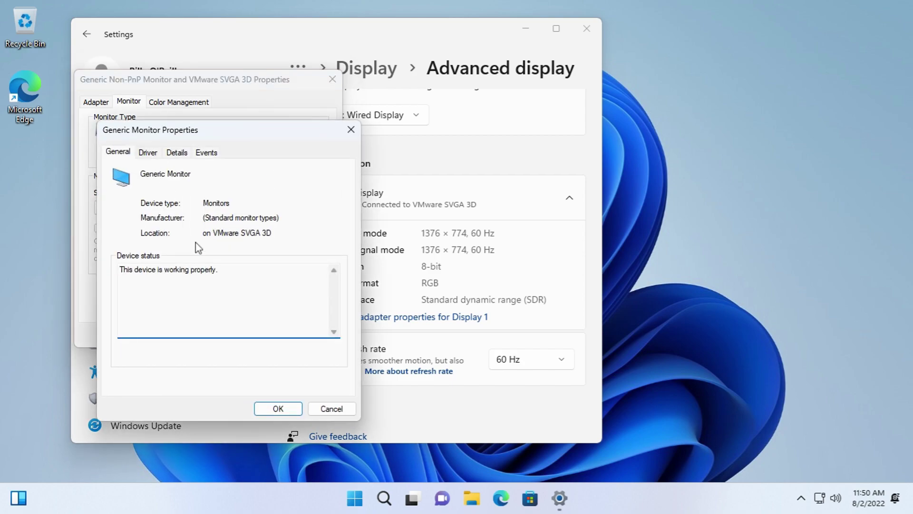
{"action": "left_click", "coordinate": [148, 152]}
{"action": "left_click", "coordinate": [176, 153]}
{"action": "left_click", "coordinate": [206, 152]}
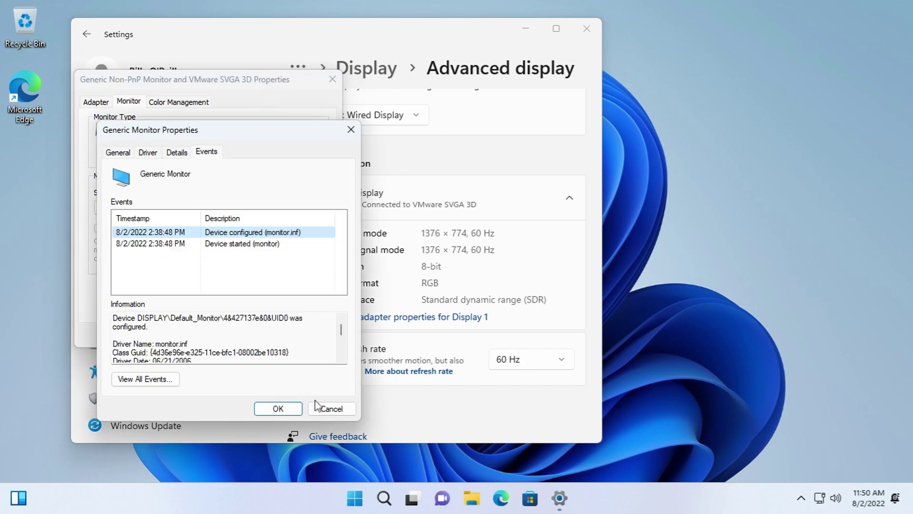
{"action": "left_click", "coordinate": [332, 408]}
- Open the Color Management window and list all installed color profiles
{"action": "left_click", "coordinate": [189, 101]}
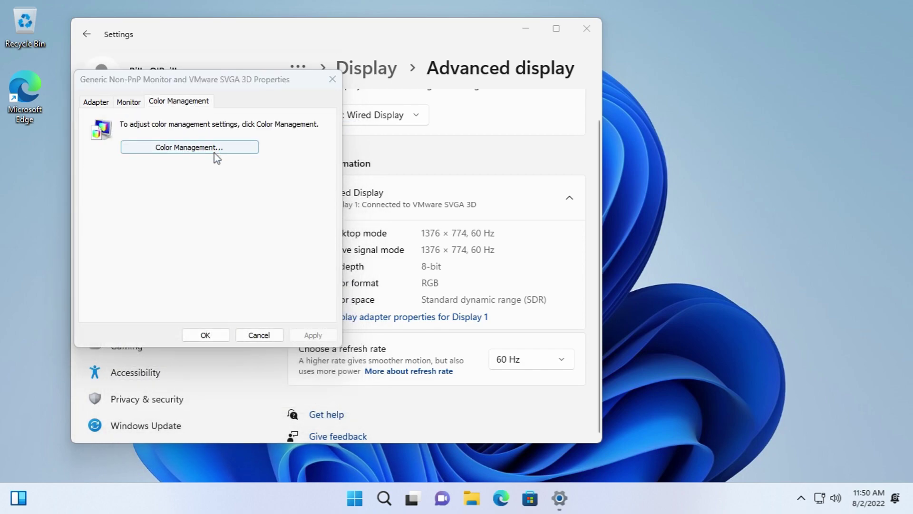
{"action": "left_click", "coordinate": [214, 148]}
{"action": "left_click", "coordinate": [149, 118]}
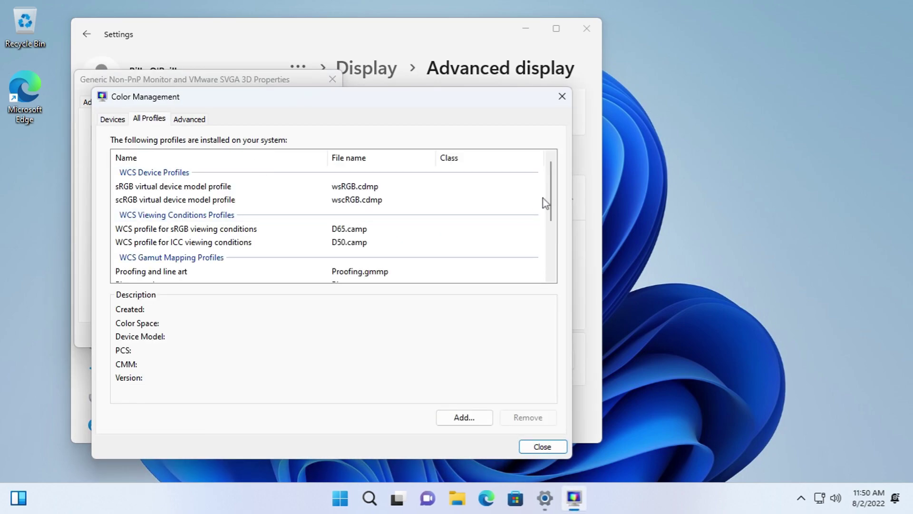
- Browse the installed profiles and cancel adding a new color profile
{"action": "scroll", "coordinate": [541, 198], "scroll_direction": "down", "scroll_amount": 5}
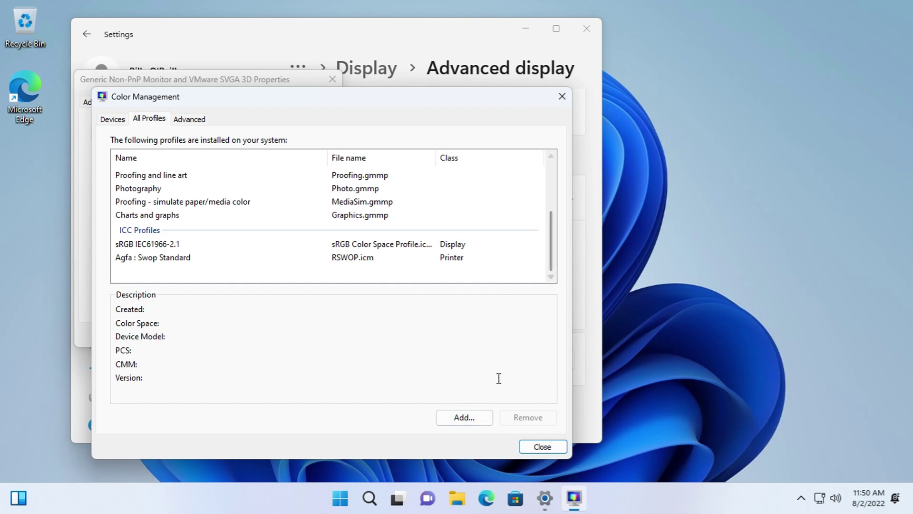
{"action": "left_click", "coordinate": [478, 410]}
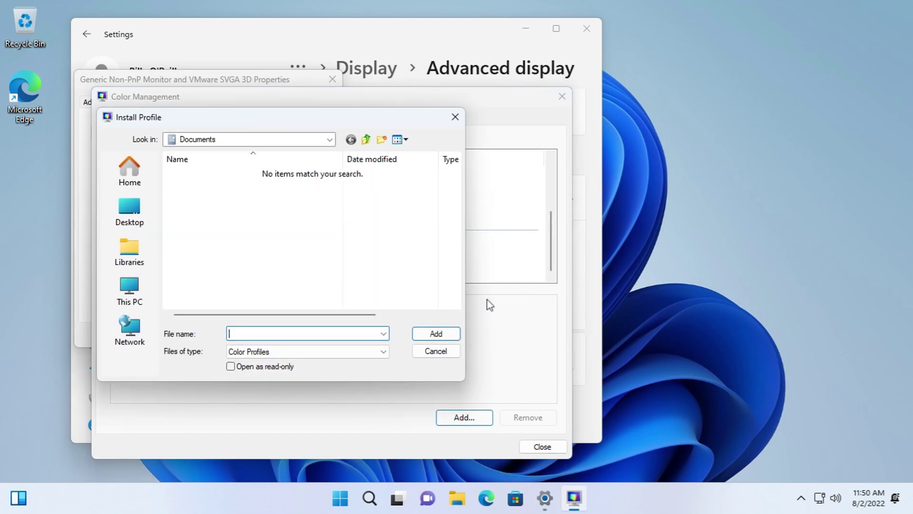
{"action": "left_click", "coordinate": [436, 351]}
- Review the Advanced tab's rendering intent mappings, leaving all of them unchanged
{"action": "left_click", "coordinate": [189, 118]}
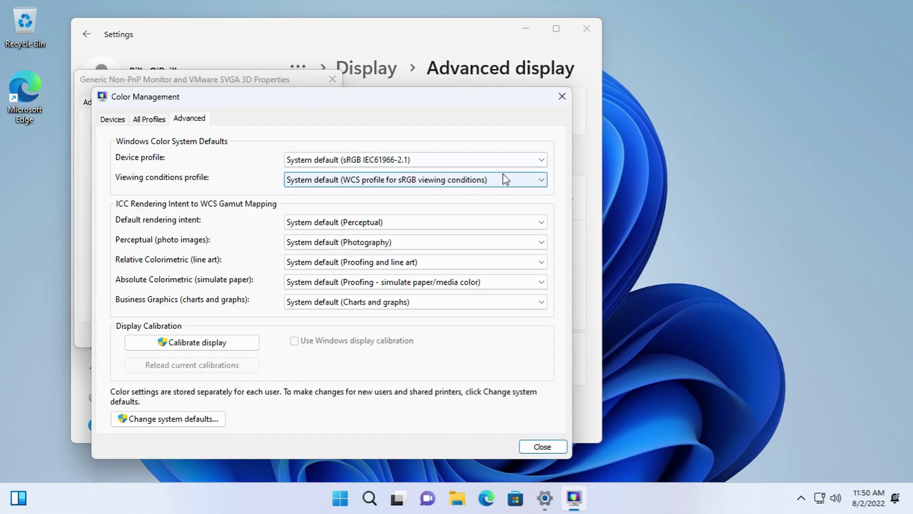
{"action": "left_click", "coordinate": [493, 221]}
{"action": "left_click", "coordinate": [493, 222]}
{"action": "left_click", "coordinate": [485, 242]}
{"action": "left_click", "coordinate": [486, 241]}
{"action": "left_click", "coordinate": [479, 262]}
{"action": "left_click", "coordinate": [479, 262]}
{"action": "left_click", "coordinate": [475, 282]}
{"action": "left_click", "coordinate": [475, 282]}
{"action": "left_click", "coordinate": [467, 302]}
{"action": "left_click", "coordinate": [467, 303]}
- Start display color calibration, then cancel it
{"action": "left_click", "coordinate": [226, 342]}
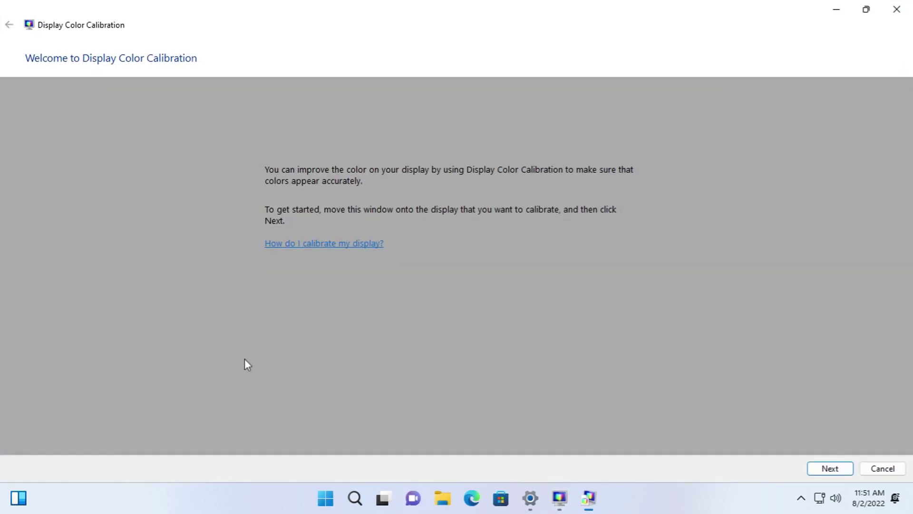
{"action": "left_click", "coordinate": [815, 469]}
{"action": "left_click", "coordinate": [878, 469]}
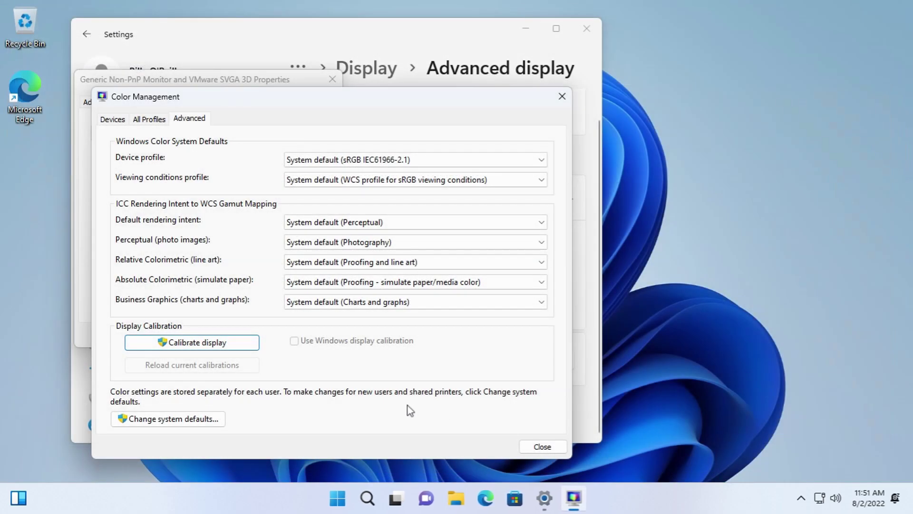
- Review the system defaults with sRGB IEC61966-2.1 and Perceptual unchanged, then close that window
{"action": "left_click", "coordinate": [185, 416]}
{"action": "left_click", "coordinate": [489, 178]}
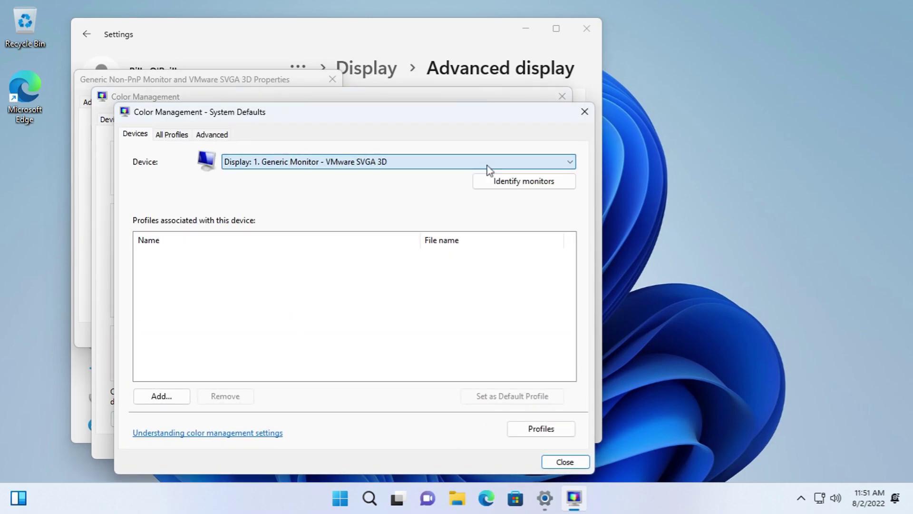
{"action": "left_click", "coordinate": [566, 434]}
{"action": "left_click", "coordinate": [170, 396]}
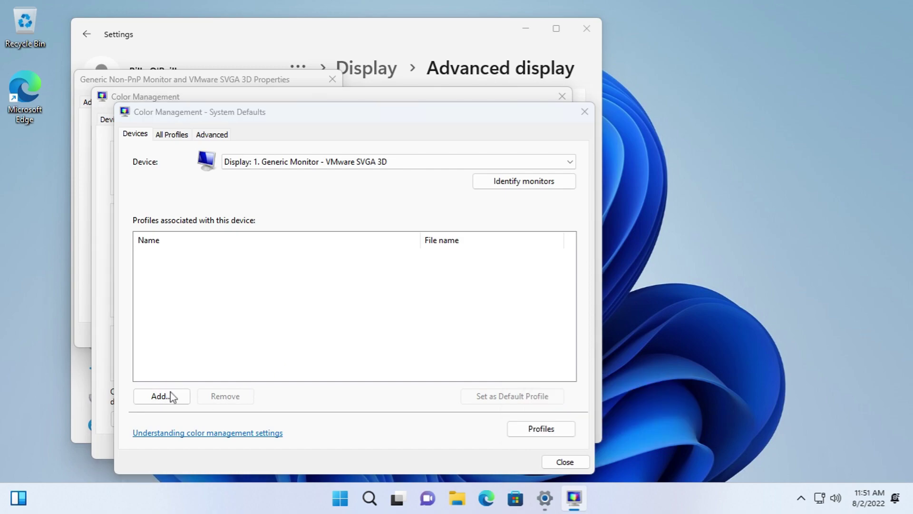
{"action": "left_click", "coordinate": [503, 326]}
{"action": "left_click", "coordinate": [182, 135]}
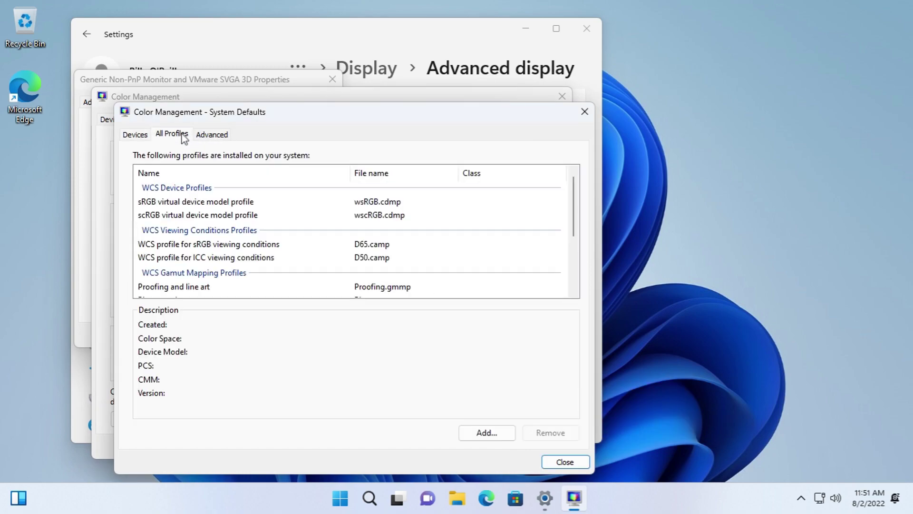
{"action": "scroll", "coordinate": [573, 236], "scroll_direction": "down", "scroll_amount": 2}
{"action": "scroll", "coordinate": [579, 238], "scroll_direction": "down", "scroll_amount": 1}
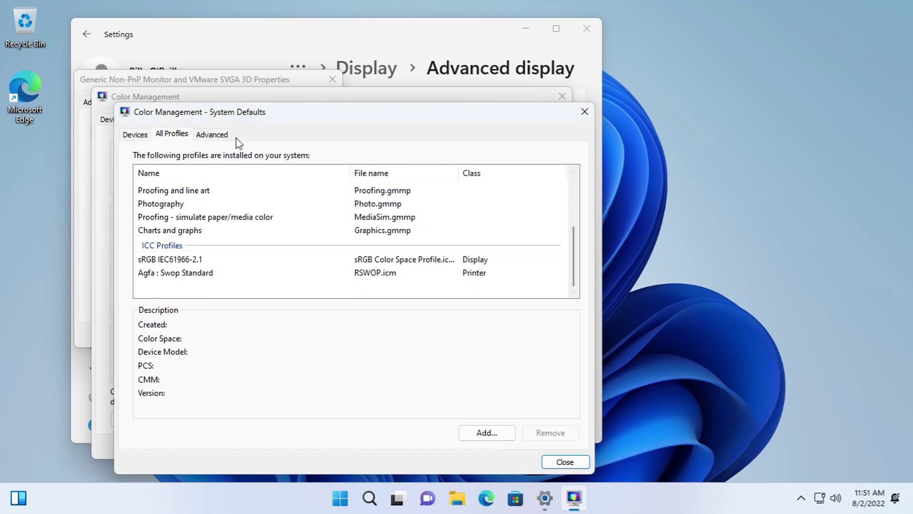
{"action": "left_click", "coordinate": [221, 136]}
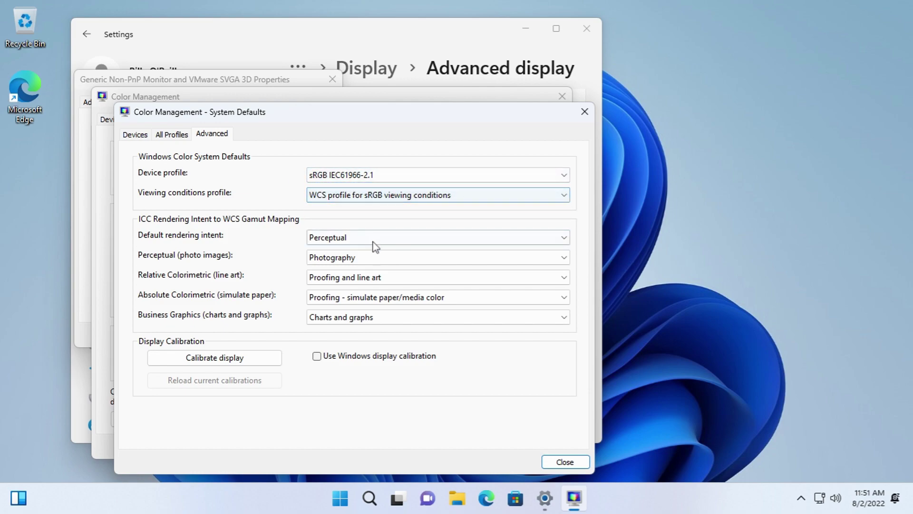
{"action": "left_click", "coordinate": [374, 297]}
{"action": "left_click", "coordinate": [362, 329]}
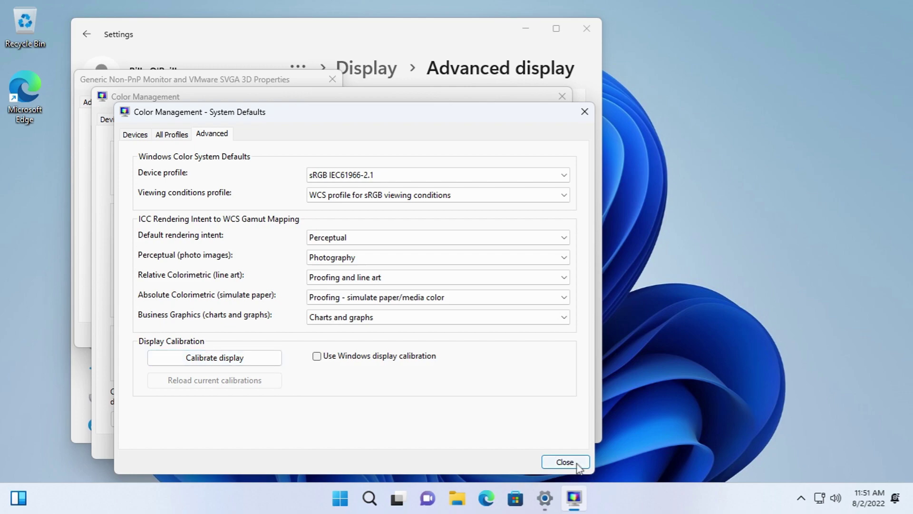
{"action": "left_click", "coordinate": [577, 463]}
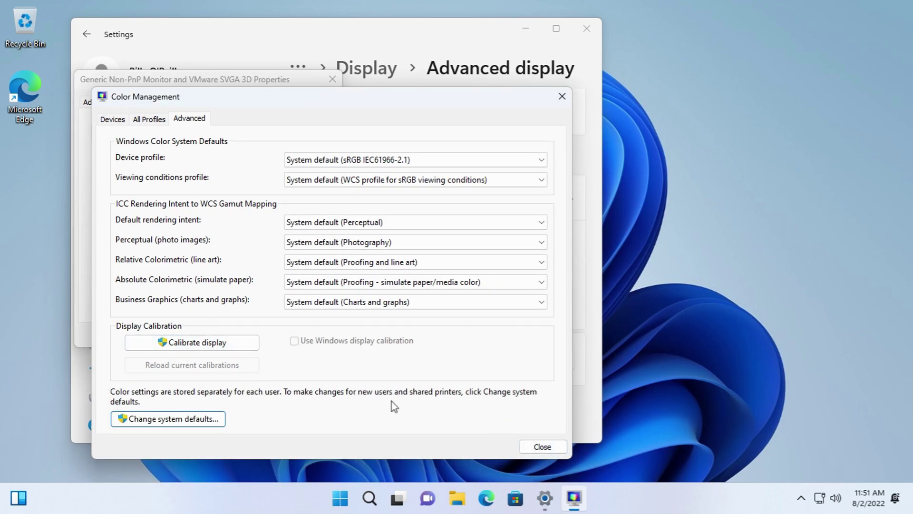
- Close Color Management and the display properties dialog, returning to the Display page
{"action": "left_click", "coordinate": [545, 446]}
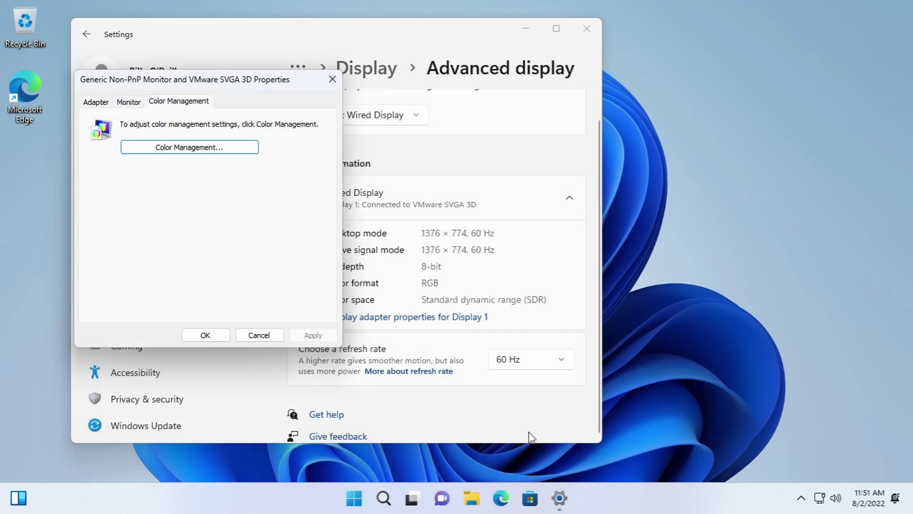
{"action": "left_click", "coordinate": [281, 335]}
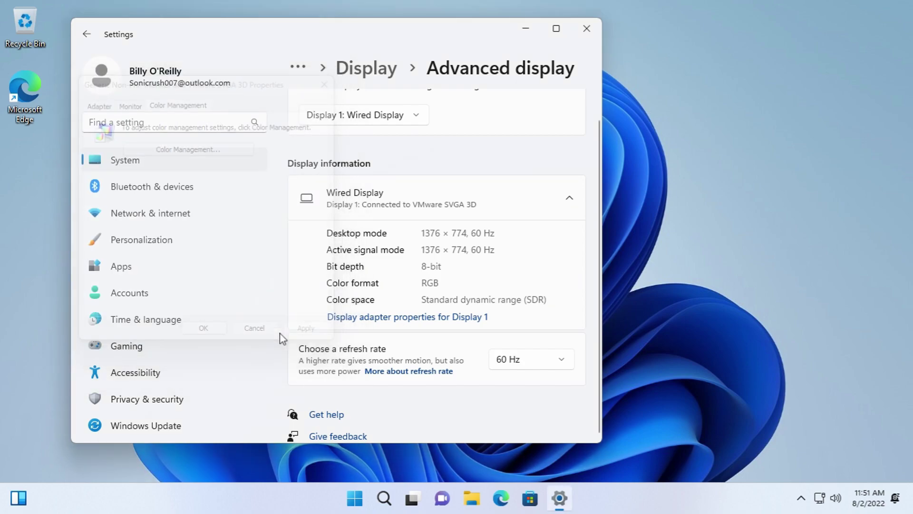
{"action": "left_click", "coordinate": [339, 74]}
- Check the resolution list, keep 1376 × 774, and scroll to Related settings
{"action": "scroll", "coordinate": [413, 297], "scroll_direction": "down", "scroll_amount": 3}
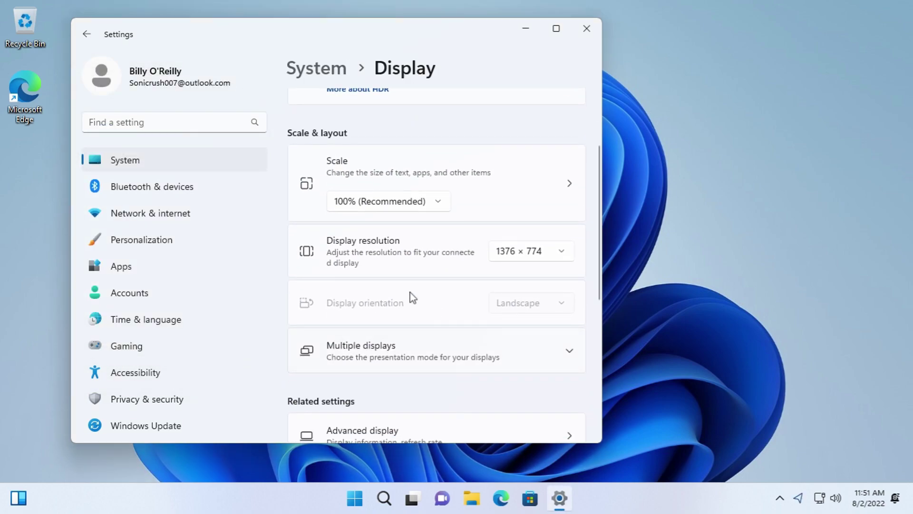
{"action": "left_click", "coordinate": [526, 255]}
{"action": "left_click_drag", "start_coordinate": [572, 251], "coordinate": [571, 128]}
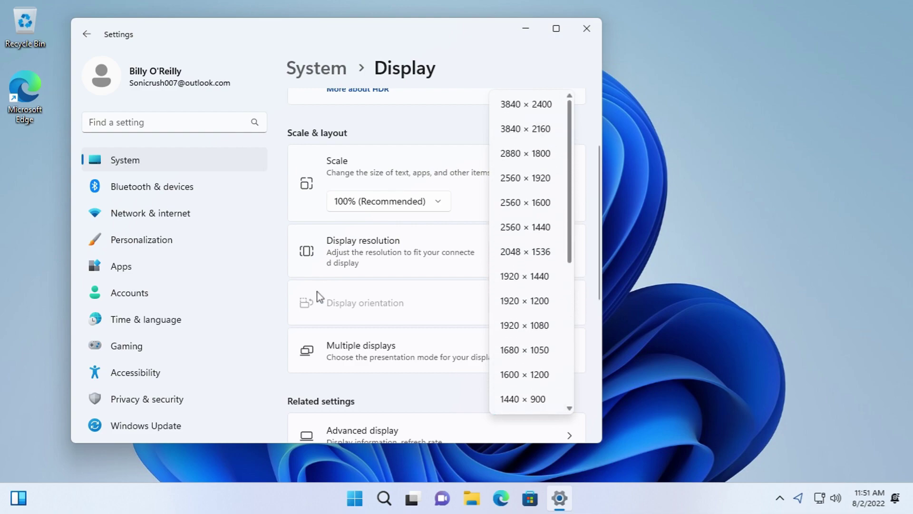
{"action": "left_click", "coordinate": [319, 307]}
{"action": "scroll", "coordinate": [420, 343], "scroll_direction": "down", "scroll_amount": 5}
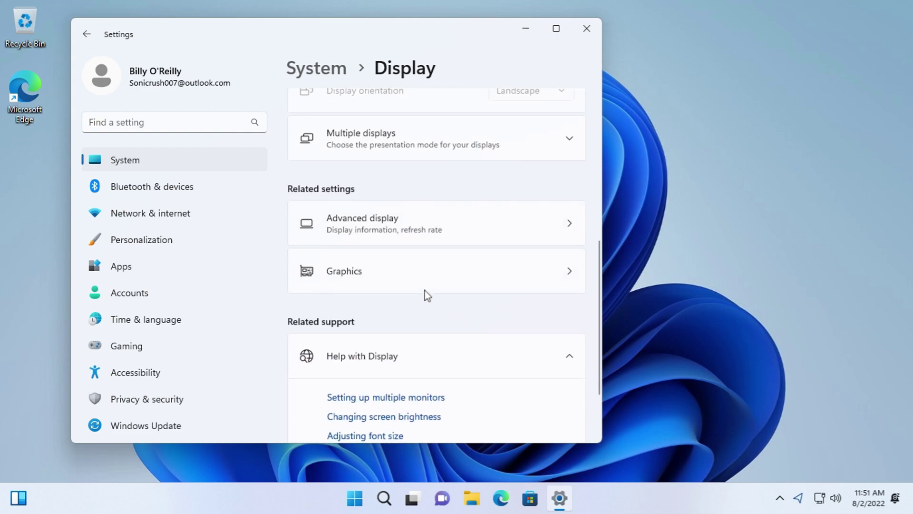
{"action": "left_click", "coordinate": [398, 232]}
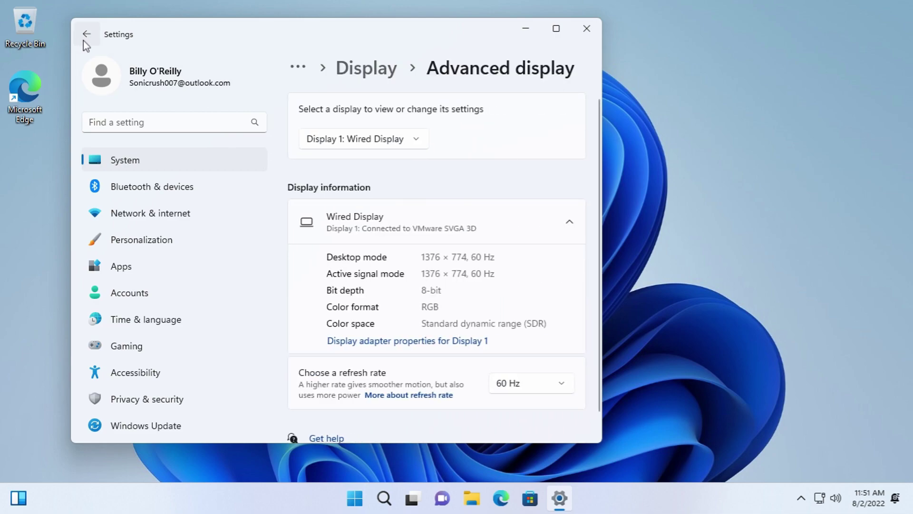
{"action": "left_click", "coordinate": [86, 33]}
{"action": "scroll", "coordinate": [357, 351], "scroll_direction": "down", "scroll_amount": 9}
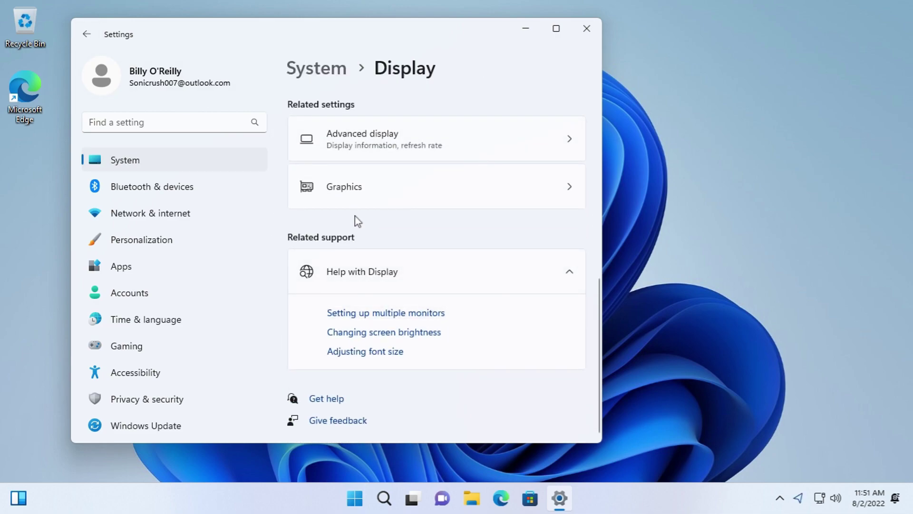
- On the Graphics page, keep Desktop app as the app type and view Camera's graphics preference without saving
{"action": "left_click", "coordinate": [354, 195]}
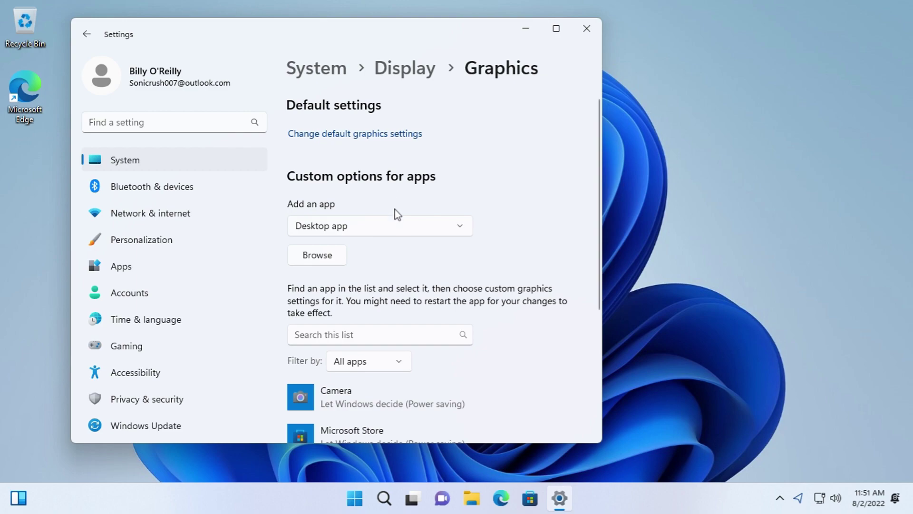
{"action": "left_click", "coordinate": [391, 231]}
{"action": "left_click", "coordinate": [391, 231]}
{"action": "scroll", "coordinate": [391, 244], "scroll_direction": "down", "scroll_amount": 3}
{"action": "left_click", "coordinate": [354, 247]}
{"action": "left_click", "coordinate": [499, 281]}
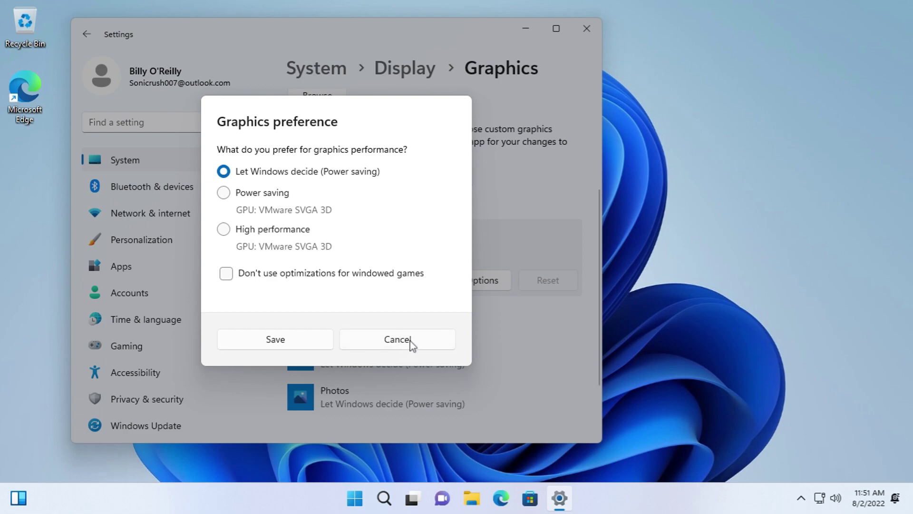
{"action": "left_click", "coordinate": [426, 342]}
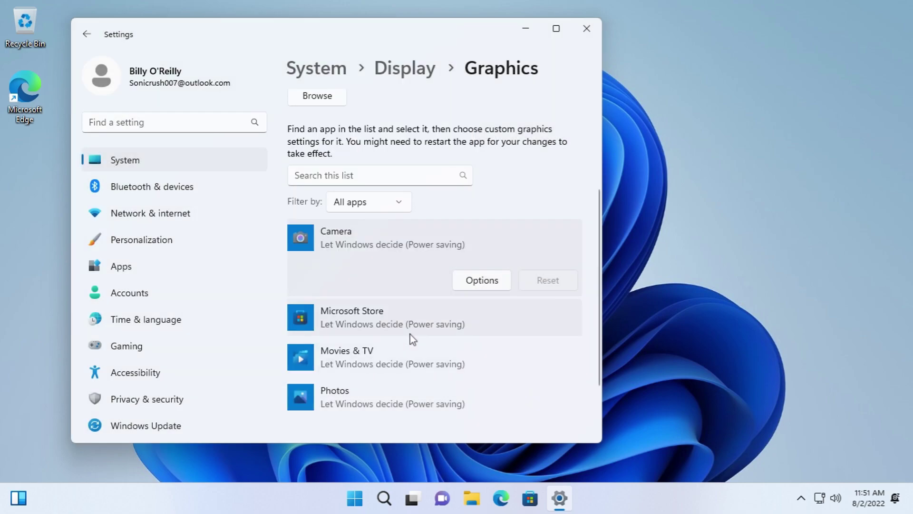
- Filter the app list by configured apps, then added apps, and finally back to all apps
{"action": "left_click", "coordinate": [370, 204]}
{"action": "left_click", "coordinate": [375, 227]}
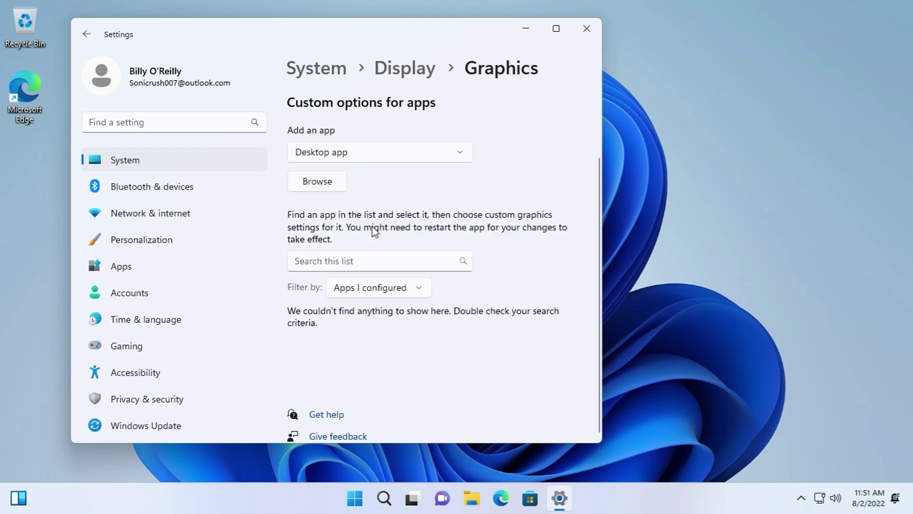
{"action": "left_click", "coordinate": [385, 286]}
{"action": "left_click", "coordinate": [398, 312]}
{"action": "scroll", "coordinate": [397, 312], "scroll_direction": "down", "scroll_amount": 2}
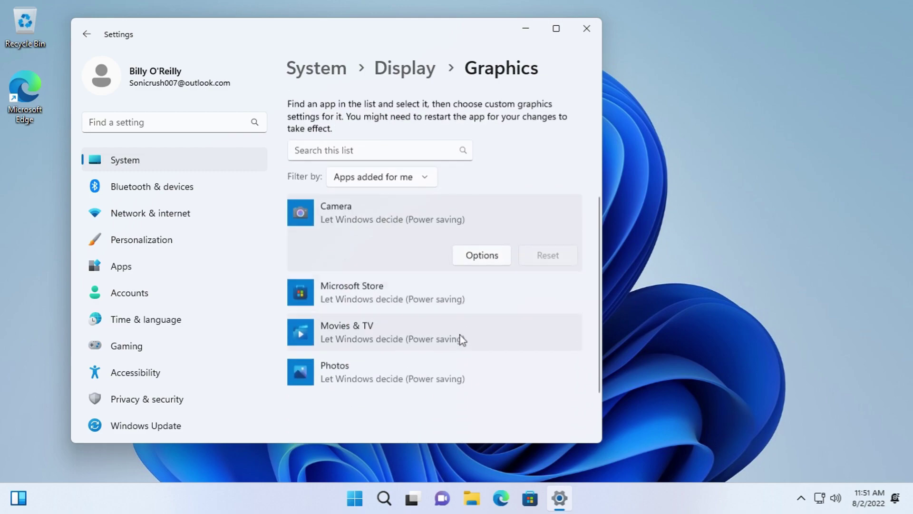
{"action": "scroll", "coordinate": [386, 183], "scroll_direction": "up", "scroll_amount": 1}
{"action": "left_click", "coordinate": [379, 224]}
{"action": "left_click", "coordinate": [381, 185]}
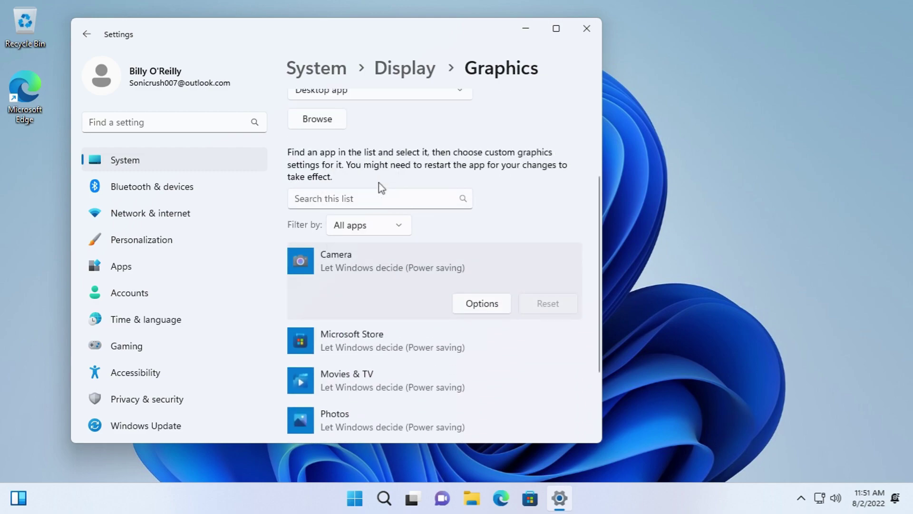
- Switch the app type to Microsoft Store app, then back to Desktop app
{"action": "scroll", "coordinate": [376, 167], "scroll_direction": "up", "scroll_amount": 1}
{"action": "left_click", "coordinate": [373, 150]}
{"action": "left_click", "coordinate": [373, 169]}
{"action": "left_click", "coordinate": [377, 145]}
{"action": "left_click", "coordinate": [375, 123]}
- Browse for a desktop app twice, keeping All files as the file type, and cancel both times
{"action": "scroll", "coordinate": [381, 200], "scroll_direction": "up", "scroll_amount": 2}
{"action": "left_click", "coordinate": [317, 255]}
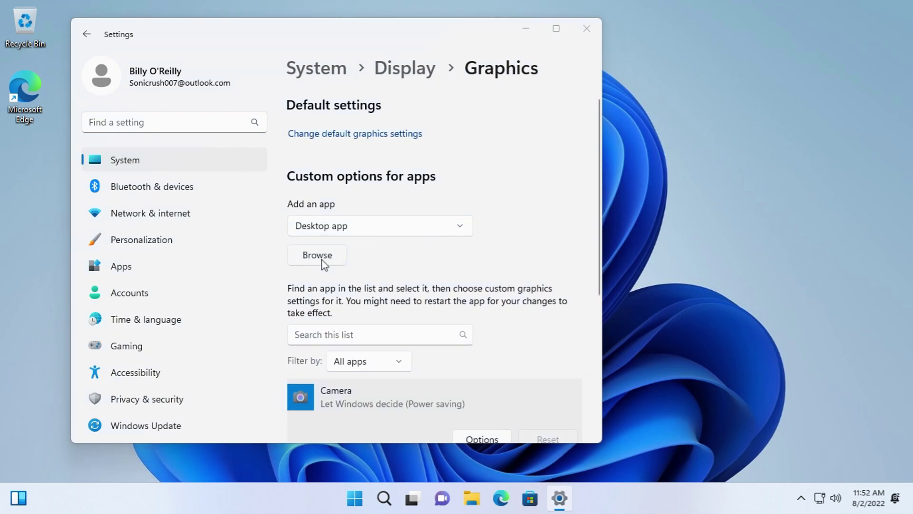
{"action": "left_click", "coordinate": [493, 317]}
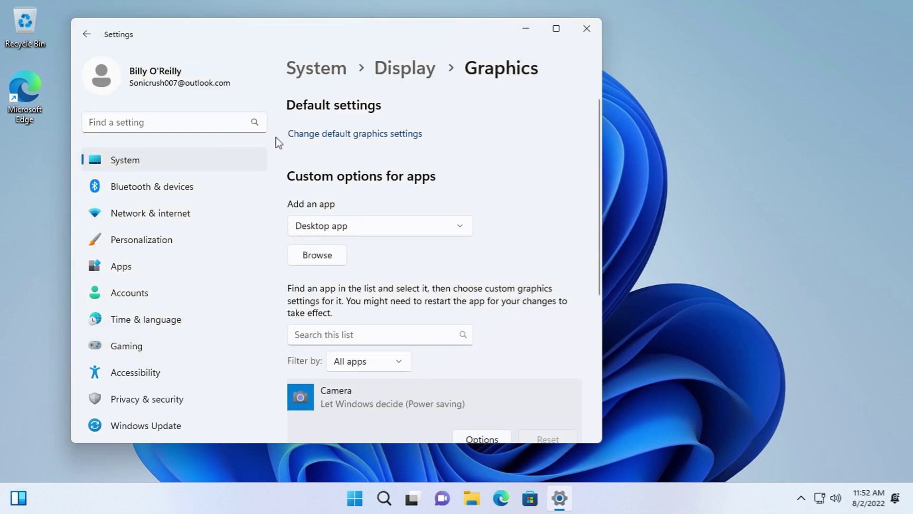
{"action": "left_click", "coordinate": [344, 254]}
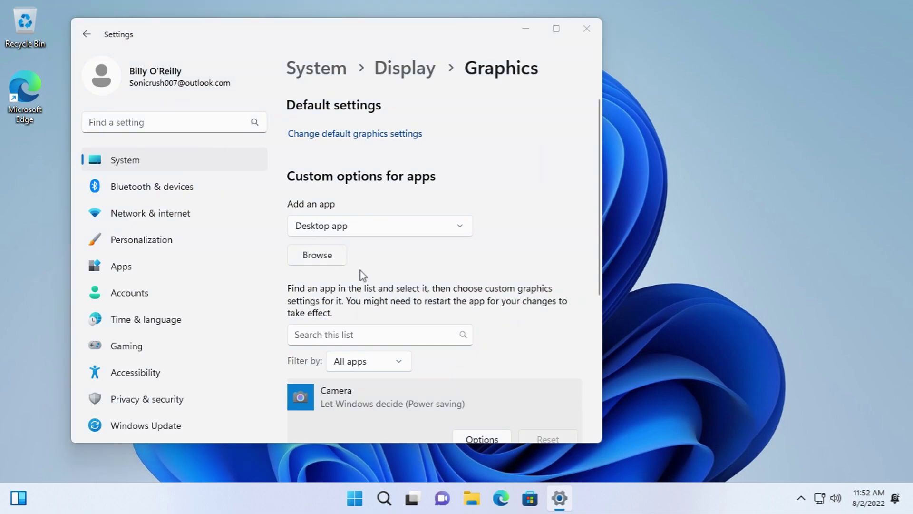
{"action": "left_click", "coordinate": [427, 294]}
{"action": "left_click", "coordinate": [430, 310]}
{"action": "left_click", "coordinate": [484, 319]}
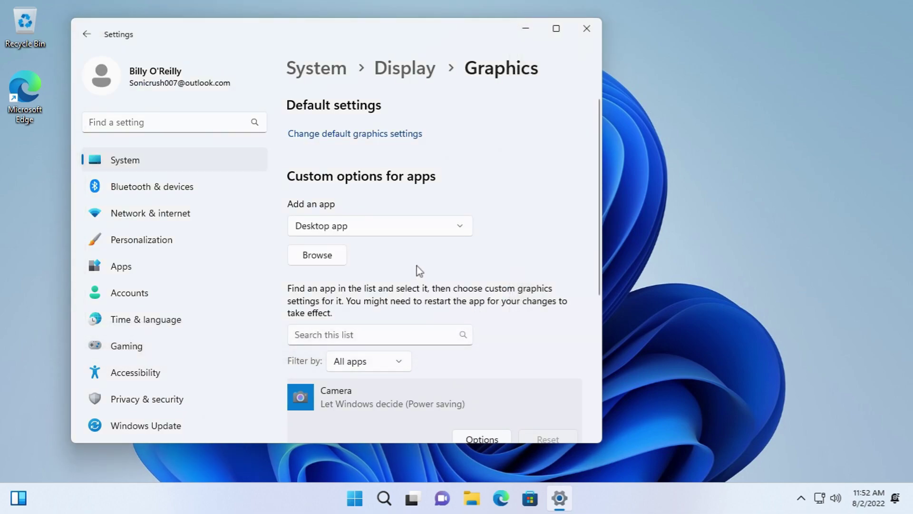
- Close Settings and open Personalization from the desktop's right-click menu
{"action": "left_click", "coordinate": [586, 28]}
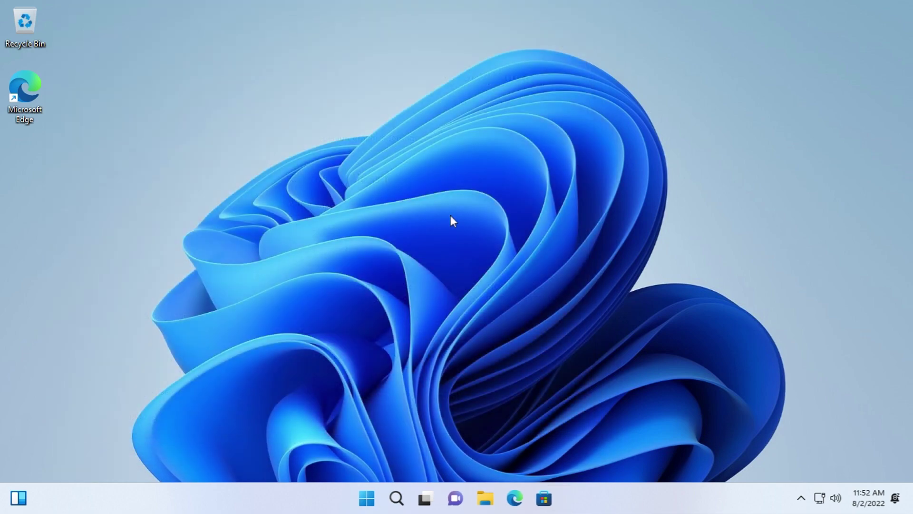
{"action": "right_click", "coordinate": [451, 217]}
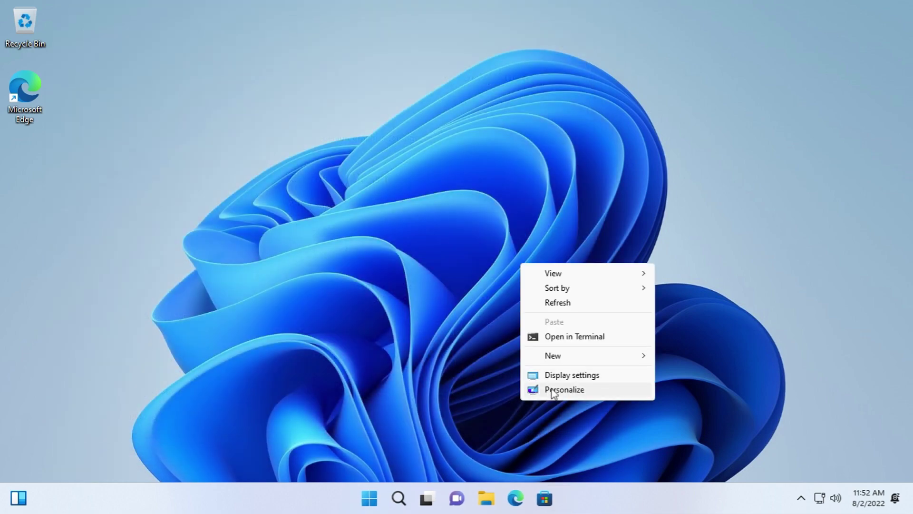
{"action": "left_click", "coordinate": [551, 389]}
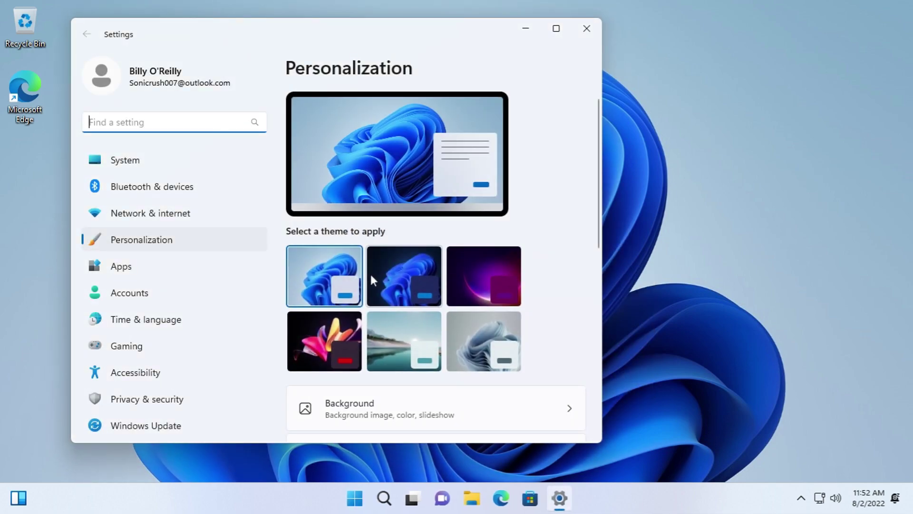
- Try the glow, flower, lake and Flow themes, ending on Windows (dark)
{"action": "left_click", "coordinate": [371, 273]}
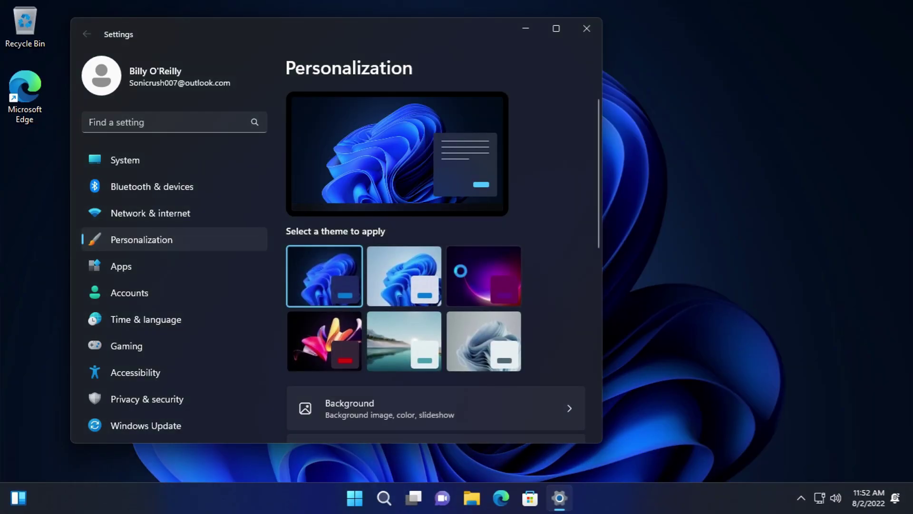
{"action": "left_click", "coordinate": [461, 269]}
{"action": "left_click", "coordinate": [333, 342]}
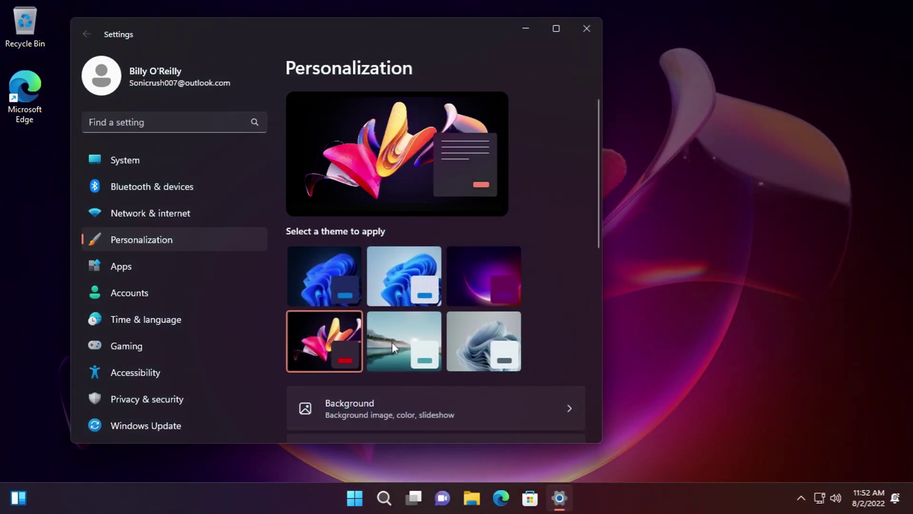
{"action": "left_click", "coordinate": [404, 341]}
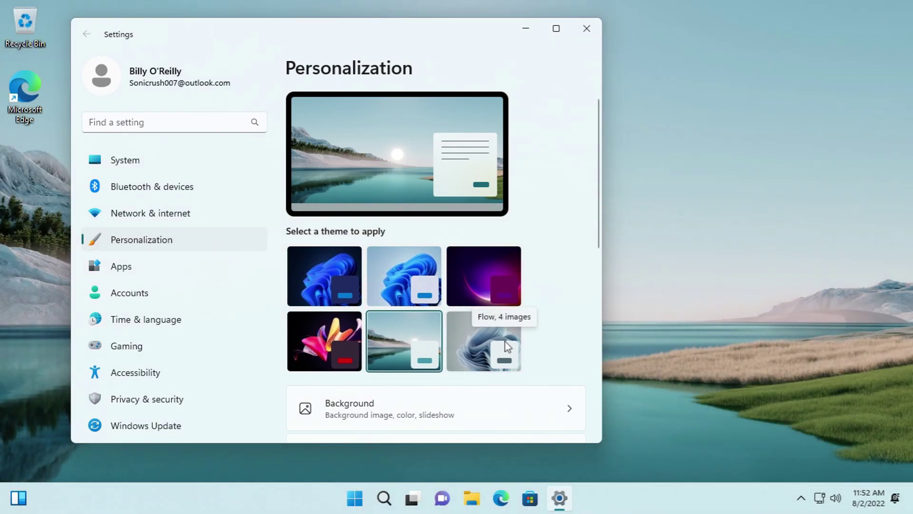
{"action": "left_click", "coordinate": [498, 343]}
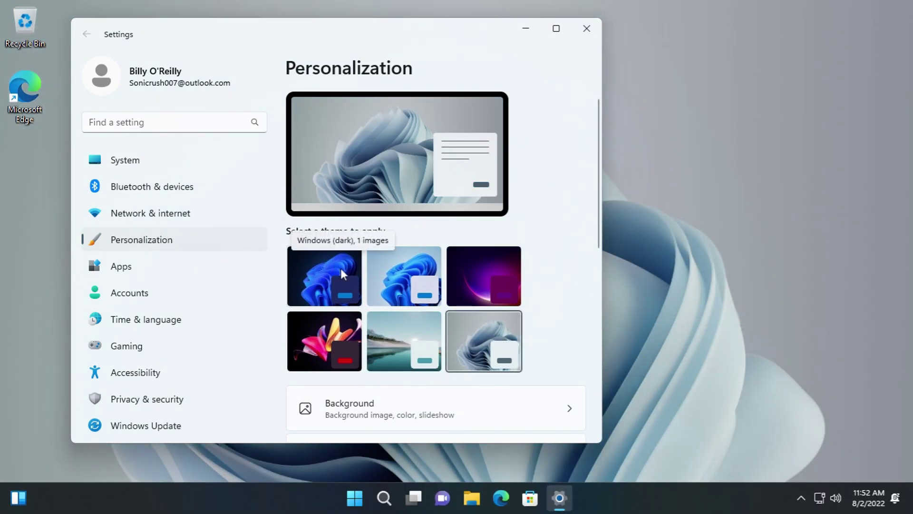
{"action": "left_click", "coordinate": [341, 268]}
{"action": "scroll", "coordinate": [546, 347], "scroll_direction": "down", "scroll_amount": 5}
- Open the desktop Background settings and look over the background type choices
{"action": "scroll", "coordinate": [427, 215], "scroll_direction": "up", "scroll_amount": 3}
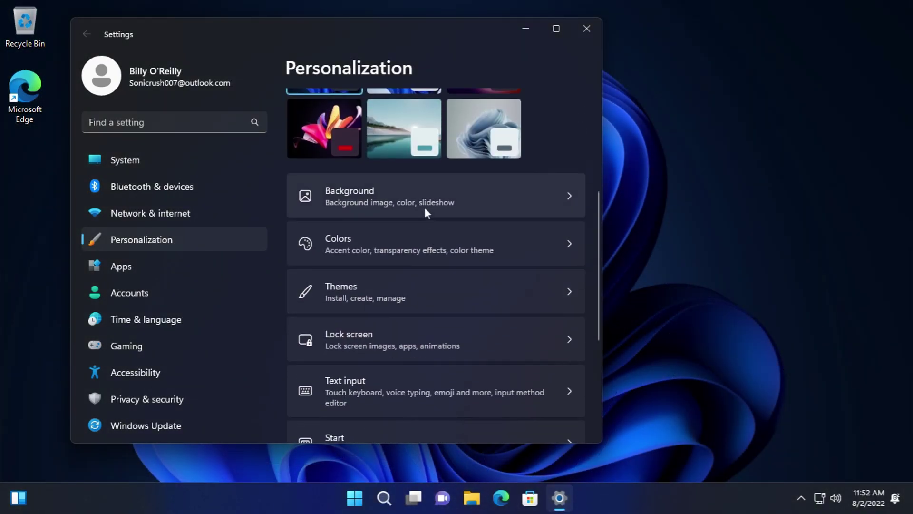
{"action": "left_click", "coordinate": [424, 207]}
{"action": "scroll", "coordinate": [438, 216], "scroll_direction": "down", "scroll_amount": 2}
{"action": "left_click", "coordinate": [510, 210]}
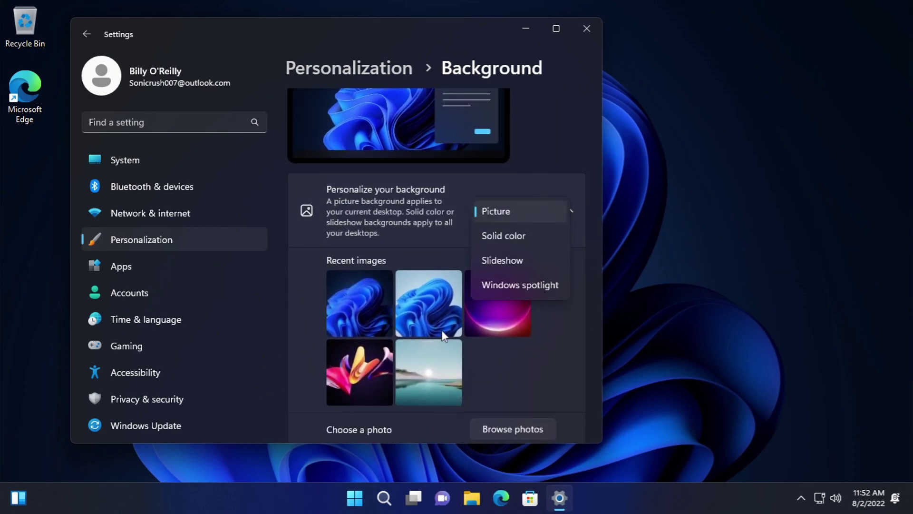
{"action": "left_click", "coordinate": [510, 355]}
{"action": "scroll", "coordinate": [482, 155], "scroll_direction": "down", "scroll_amount": 3}
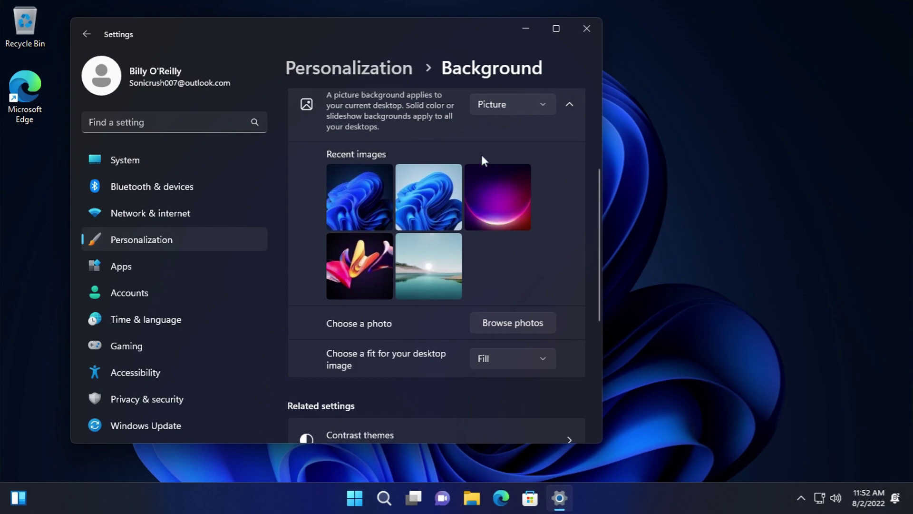
- Set the background to Solid color, then Slideshow, and cancel picking the Saved Pictures folder
{"action": "left_click", "coordinate": [485, 107]}
{"action": "left_click", "coordinate": [498, 127]}
{"action": "left_click", "coordinate": [501, 105]}
{"action": "left_click", "coordinate": [506, 125]}
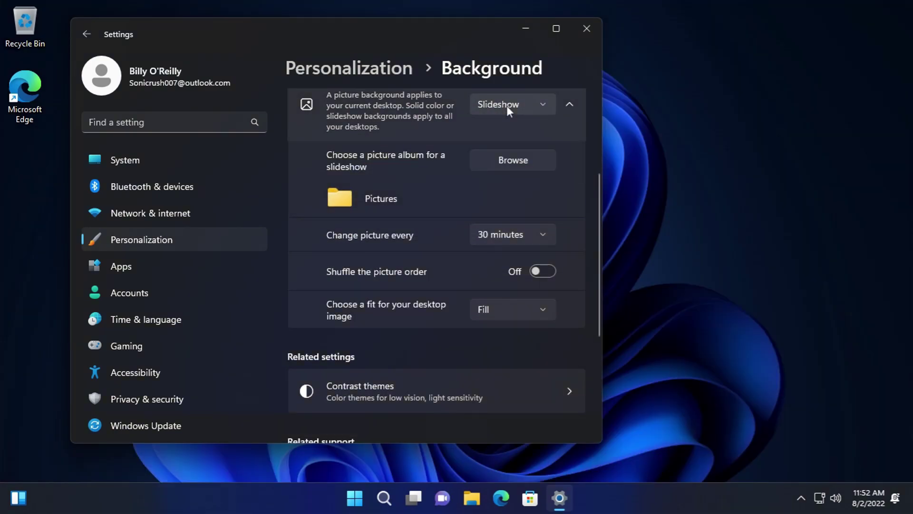
{"action": "left_click", "coordinate": [514, 154]}
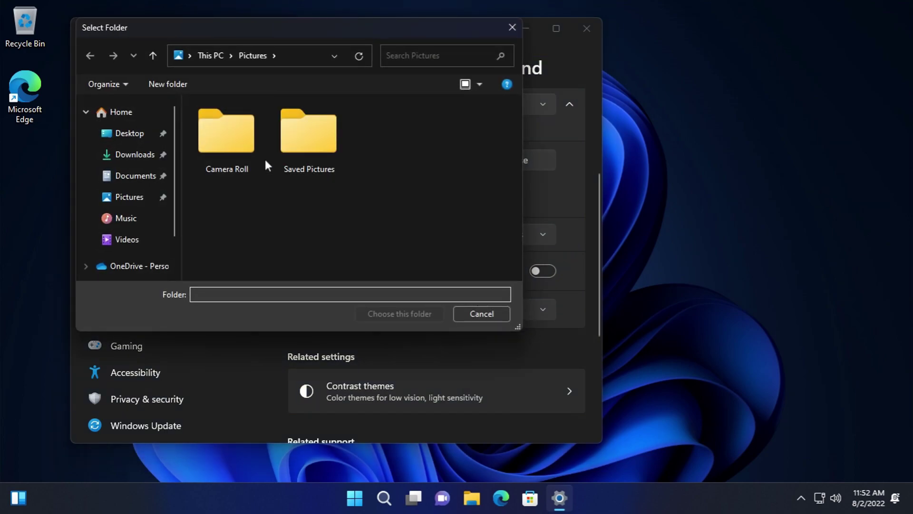
{"action": "double_click", "coordinate": [284, 155]}
{"action": "left_click", "coordinate": [495, 314]}
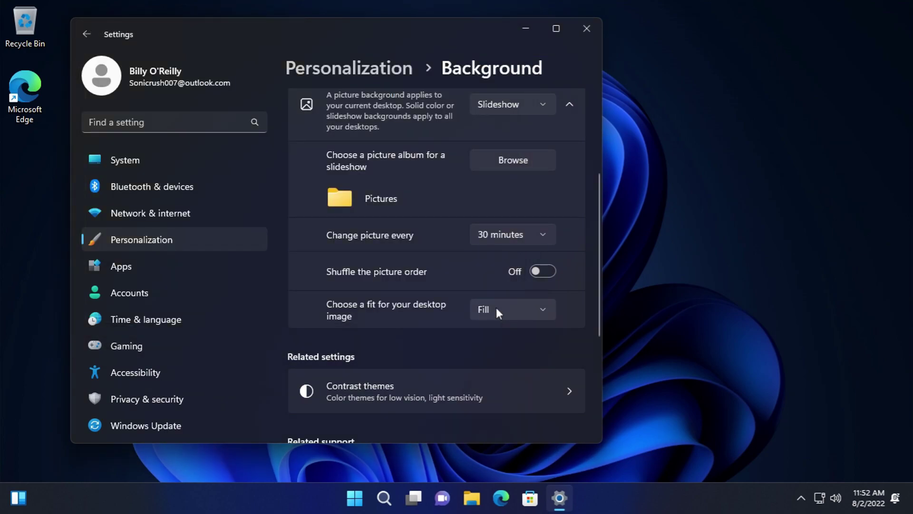
- Keep Fill as the picture fit and 30 minutes as the interval, then switch to Windows spotlight
{"action": "left_click", "coordinate": [484, 307]}
{"action": "left_click", "coordinate": [496, 284]}
{"action": "left_click", "coordinate": [501, 234]}
{"action": "left_click", "coordinate": [499, 108]}
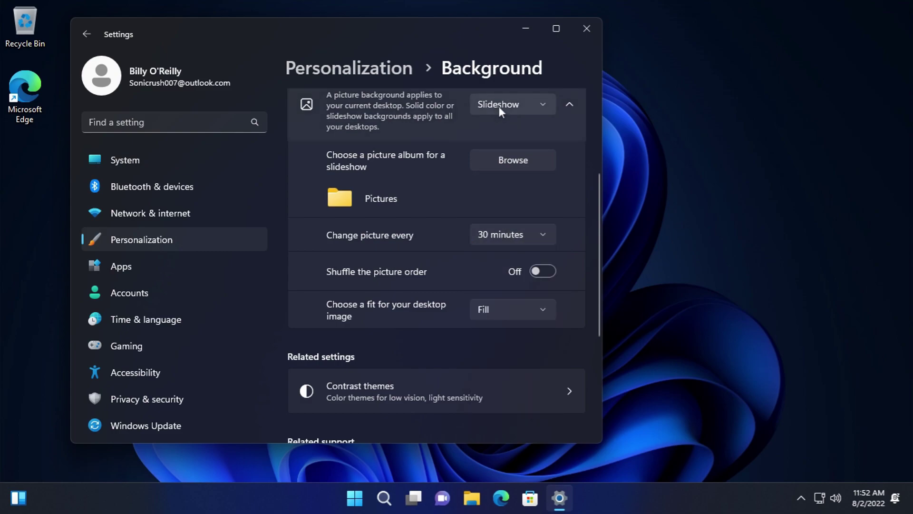
{"action": "left_click", "coordinate": [512, 129]}
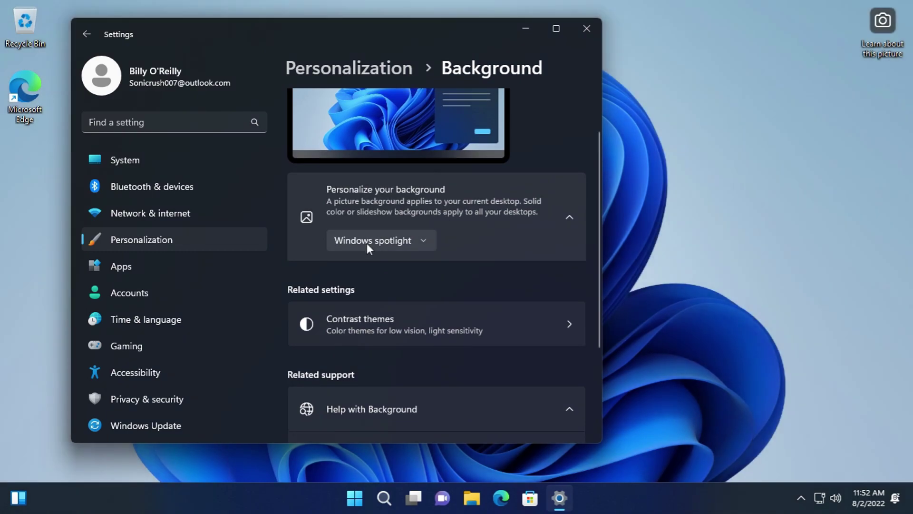
- Set the background back to Picture and go to Contrast themes under Related settings
{"action": "left_click", "coordinate": [368, 243]}
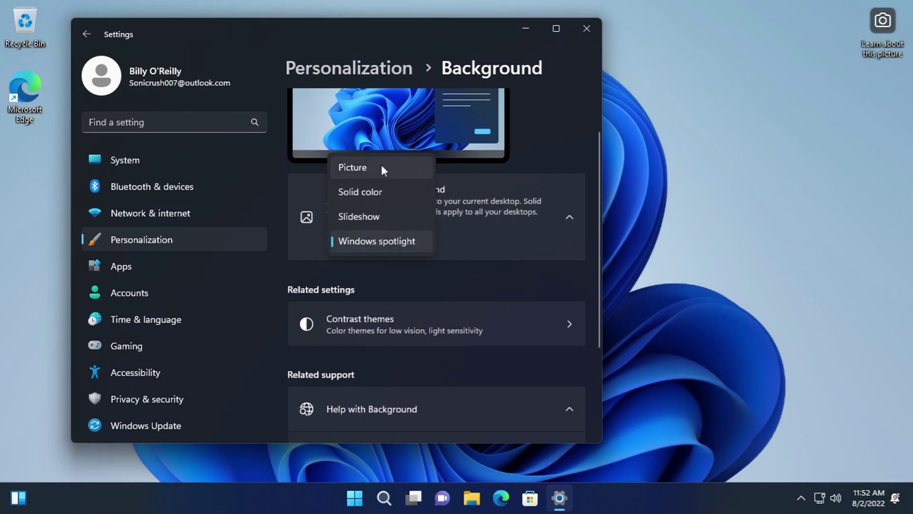
{"action": "left_click", "coordinate": [536, 270]}
{"action": "left_click", "coordinate": [517, 235]}
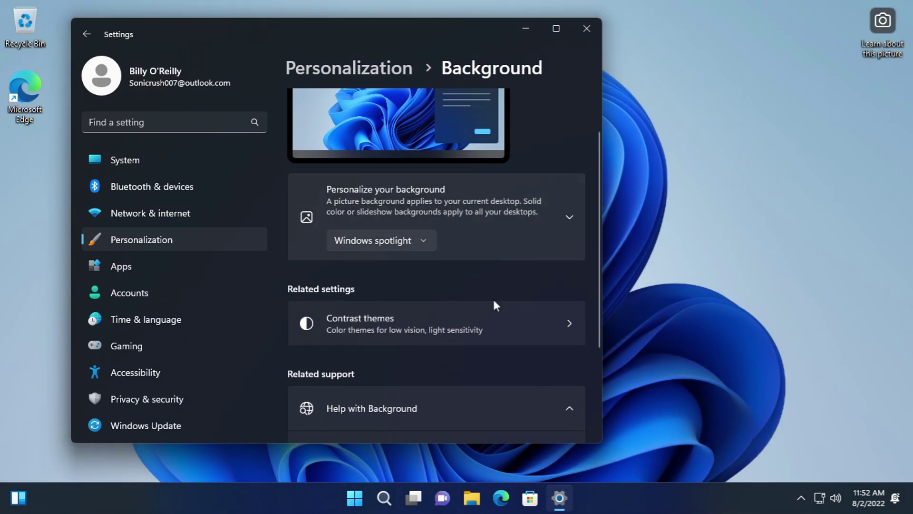
{"action": "left_click", "coordinate": [415, 242]}
{"action": "left_click", "coordinate": [379, 160]}
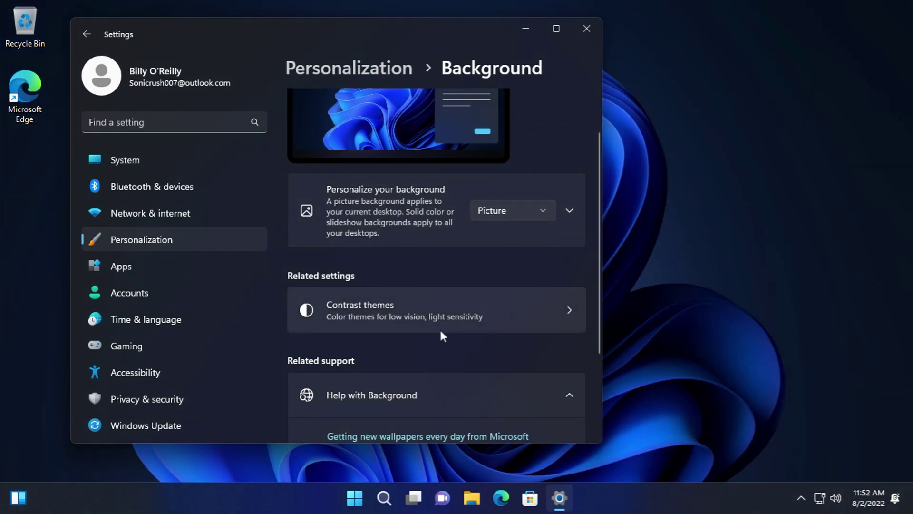
{"action": "left_click", "coordinate": [441, 314]}
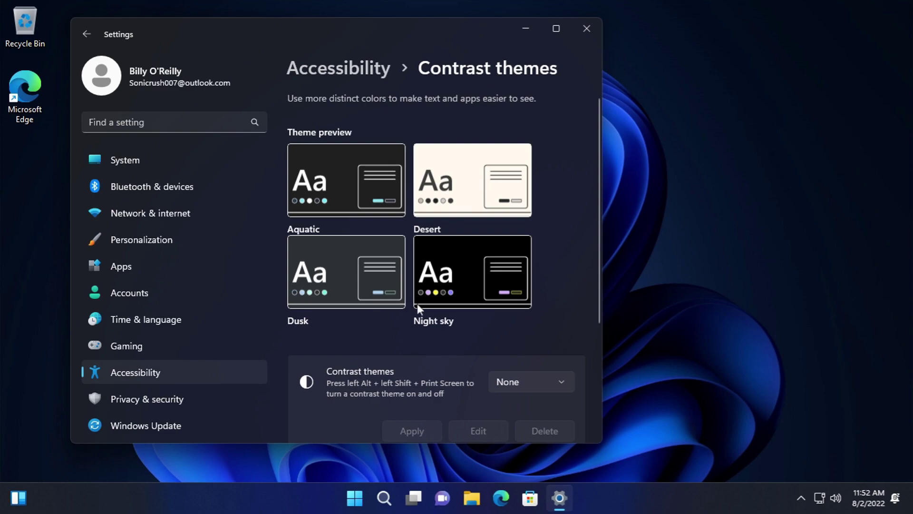
- Apply the Aquatic contrast theme
{"action": "scroll", "coordinate": [412, 303], "scroll_direction": "down", "scroll_amount": 3}
{"action": "left_click", "coordinate": [514, 222]}
{"action": "left_click", "coordinate": [516, 252]}
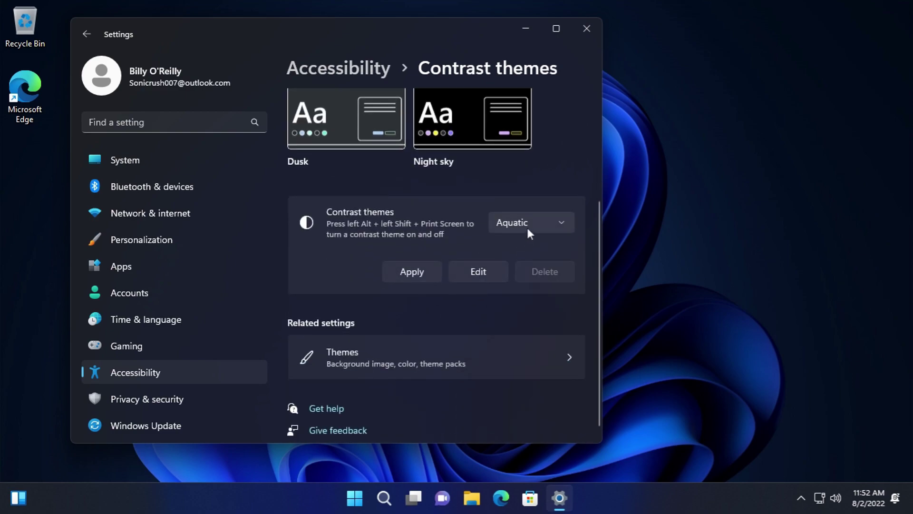
{"action": "left_click", "coordinate": [430, 271]}
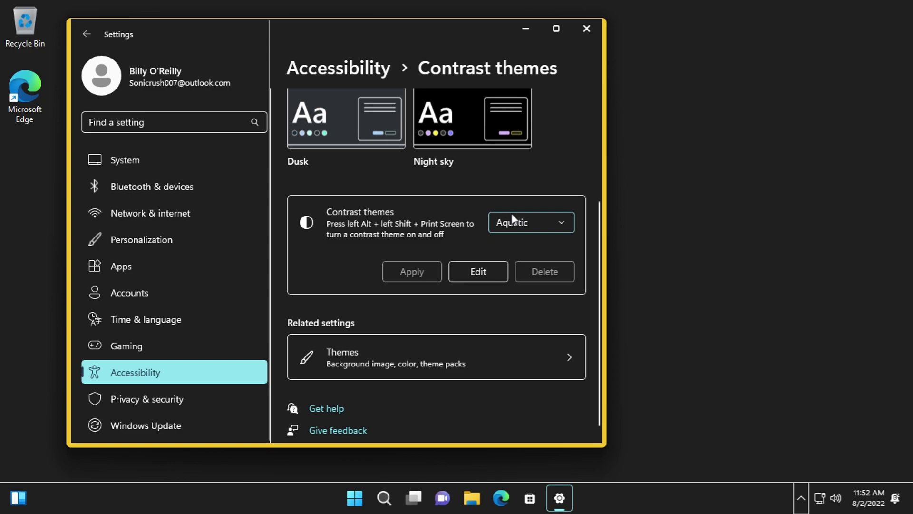
- Open File Explorer to see the contrast effect, then apply the Desert contrast theme
{"action": "left_click", "coordinate": [512, 221]}
{"action": "left_click", "coordinate": [471, 498]}
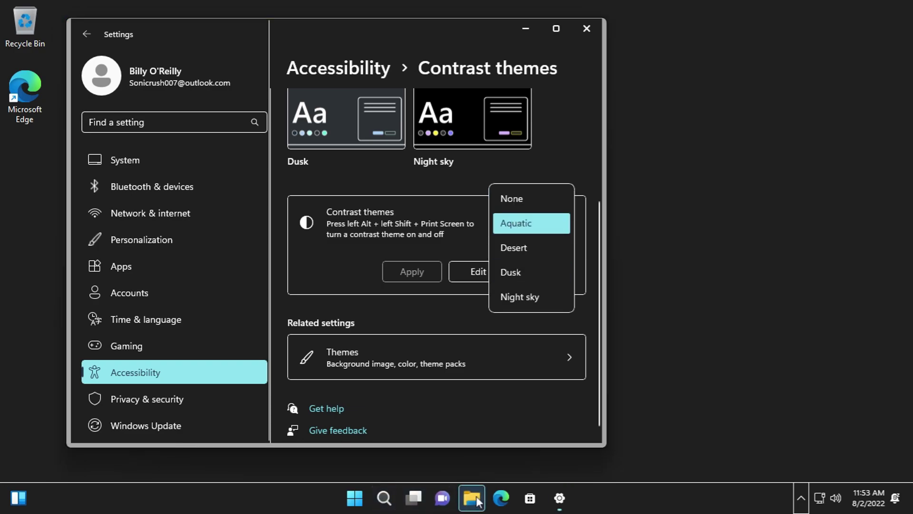
{"action": "left_click_drag", "start_coordinate": [471, 69], "coordinate": [568, 276]}
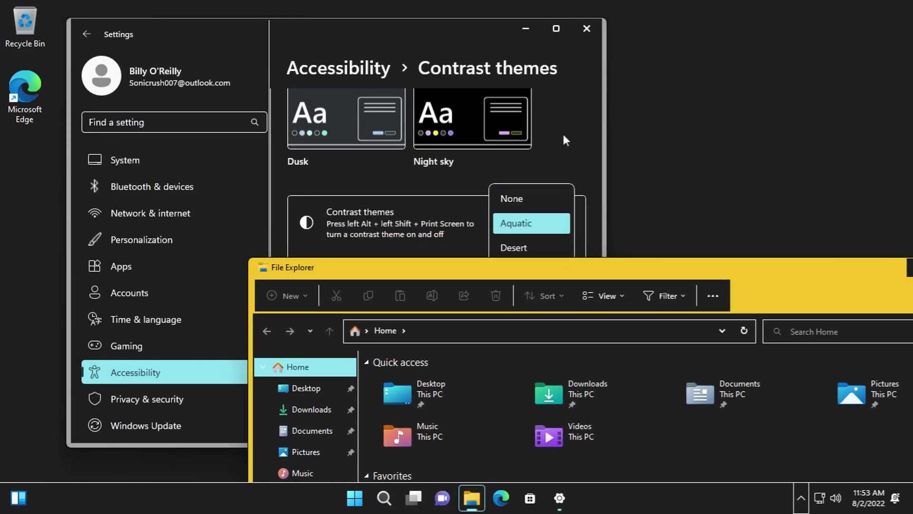
{"action": "left_click", "coordinate": [545, 201]}
{"action": "left_click", "coordinate": [531, 222]}
{"action": "left_click", "coordinate": [521, 245]}
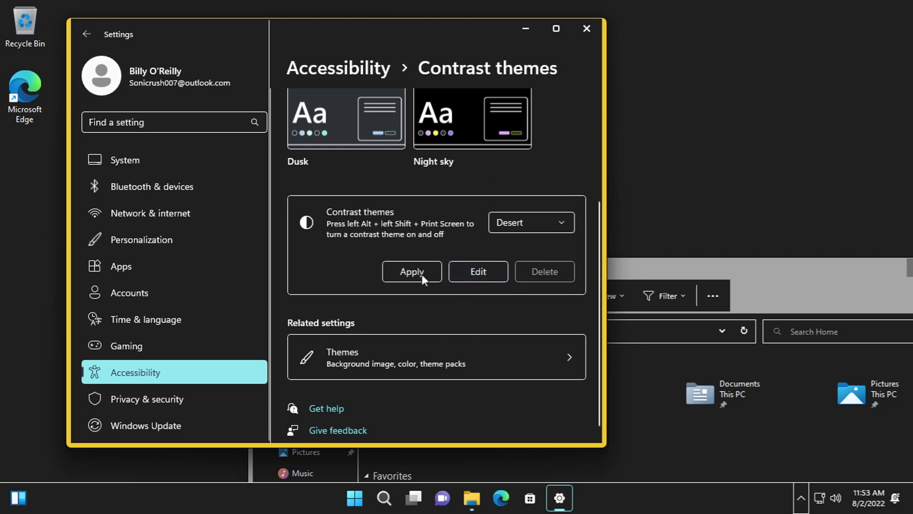
{"action": "left_click", "coordinate": [423, 274]}
- Apply the Night sky contrast theme, then set the contrast theme back to None
{"action": "left_click", "coordinate": [552, 224]}
{"action": "left_click", "coordinate": [531, 269]}
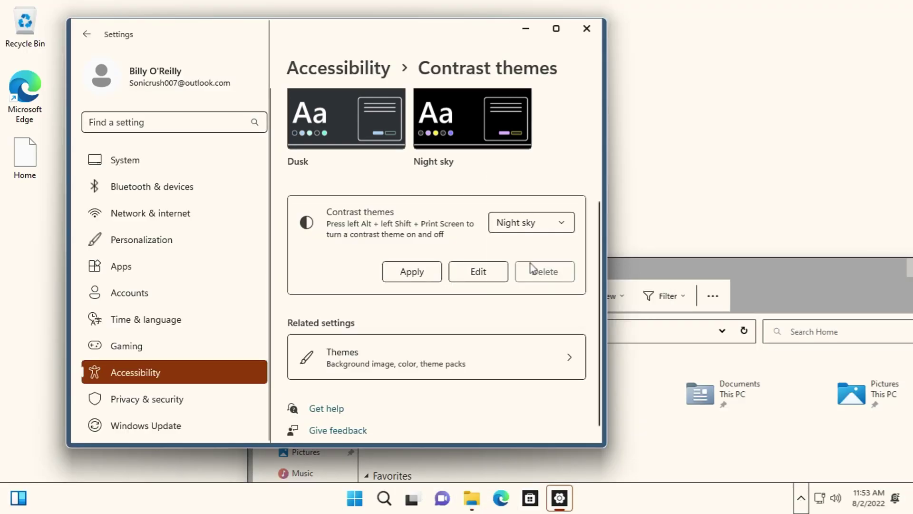
{"action": "left_click", "coordinate": [419, 274]}
{"action": "left_click_drag", "start_coordinate": [703, 273], "coordinate": [558, 330]}
{"action": "left_click", "coordinate": [529, 224]}
{"action": "left_click", "coordinate": [507, 125]}
{"action": "left_click", "coordinate": [421, 273]}
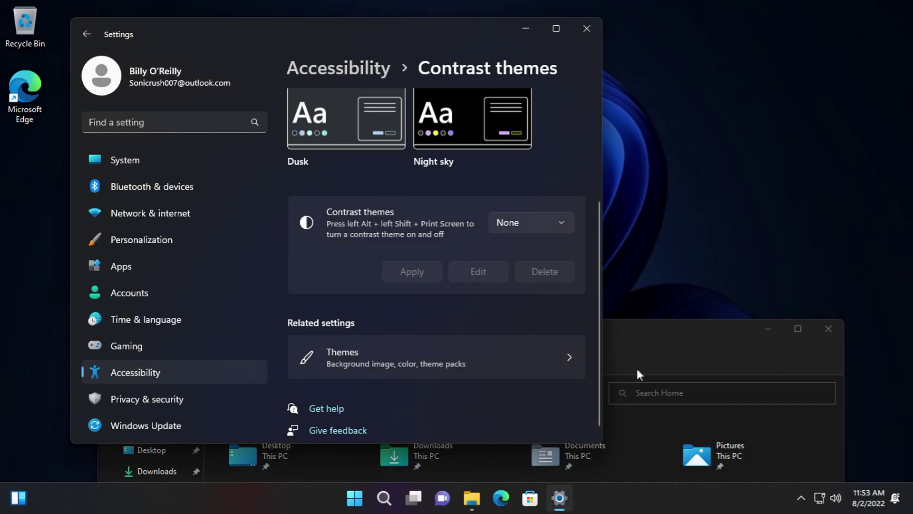
- Close File Explorer and go to the Themes settings page
{"action": "left_click", "coordinate": [646, 333]}
{"action": "left_click_drag", "start_coordinate": [647, 336], "coordinate": [590, 143]}
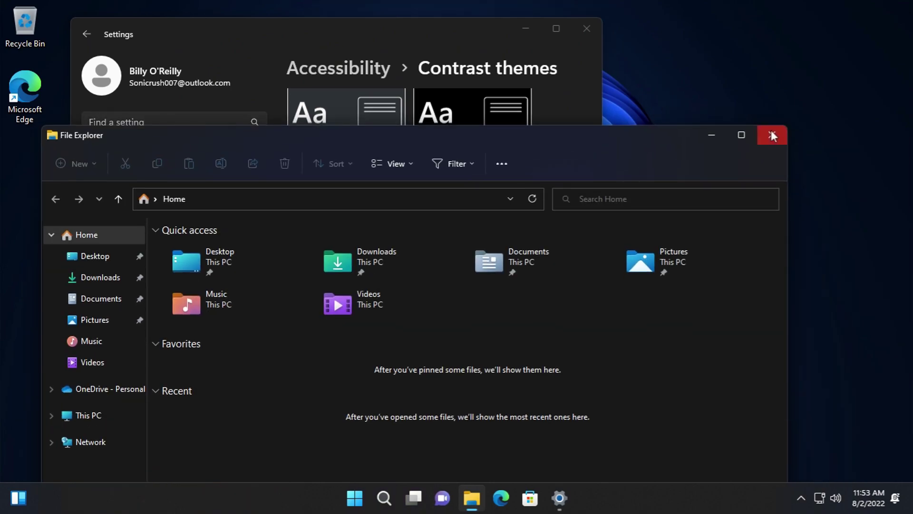
{"action": "left_click", "coordinate": [771, 136]}
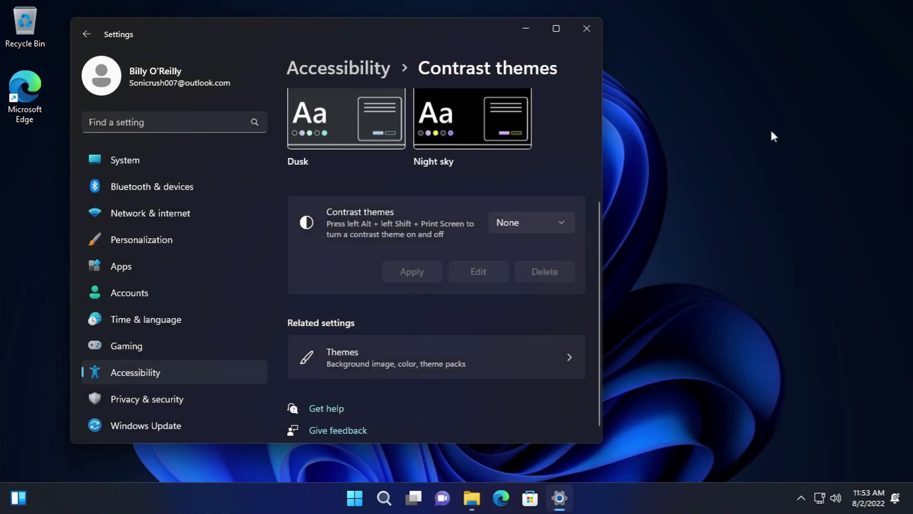
{"action": "left_click", "coordinate": [412, 367]}
- Open Desktop icon settings and browse the first item's icon choices without changing it
{"action": "scroll", "coordinate": [464, 309], "scroll_direction": "down", "scroll_amount": 3}
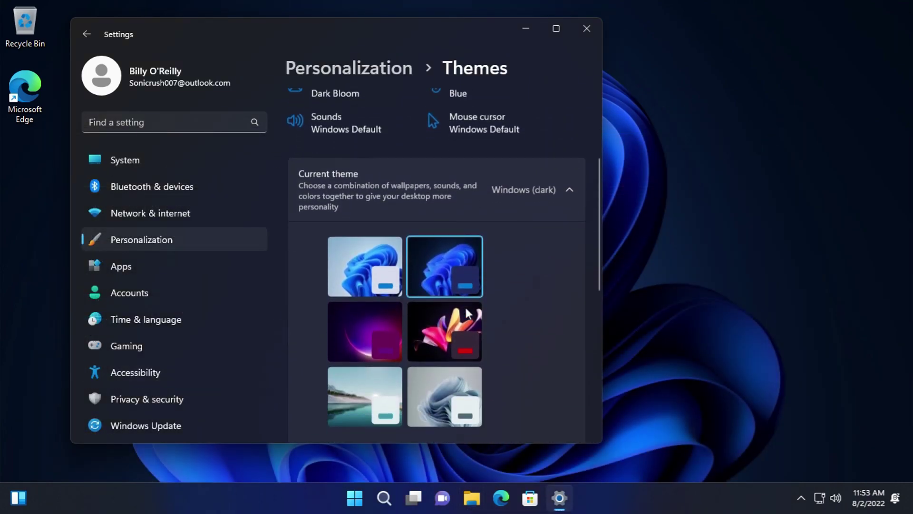
{"action": "scroll", "coordinate": [468, 300], "scroll_direction": "down", "scroll_amount": 5}
{"action": "scroll", "coordinate": [472, 292], "scroll_direction": "down", "scroll_amount": 3}
{"action": "left_click", "coordinate": [427, 187]}
{"action": "left_click", "coordinate": [193, 252]}
{"action": "left_click_drag", "start_coordinate": [128, 278], "coordinate": [92, 287]}
{"action": "left_click", "coordinate": [223, 303]}
- Browse Change Icon for the user files, This PC and Network items, cancelling each
{"action": "left_click", "coordinate": [113, 151]}
{"action": "left_click", "coordinate": [174, 255]}
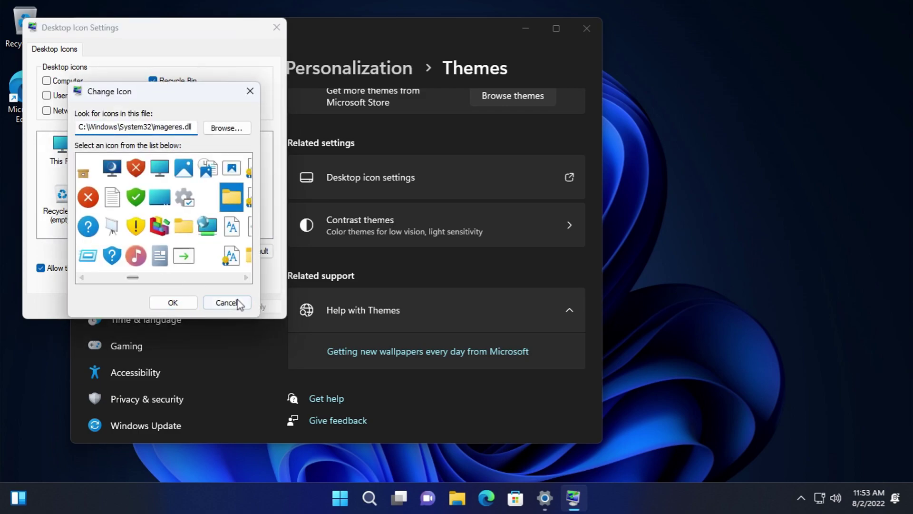
{"action": "left_click", "coordinate": [234, 303]}
{"action": "left_click", "coordinate": [67, 162]}
{"action": "left_click", "coordinate": [183, 255]}
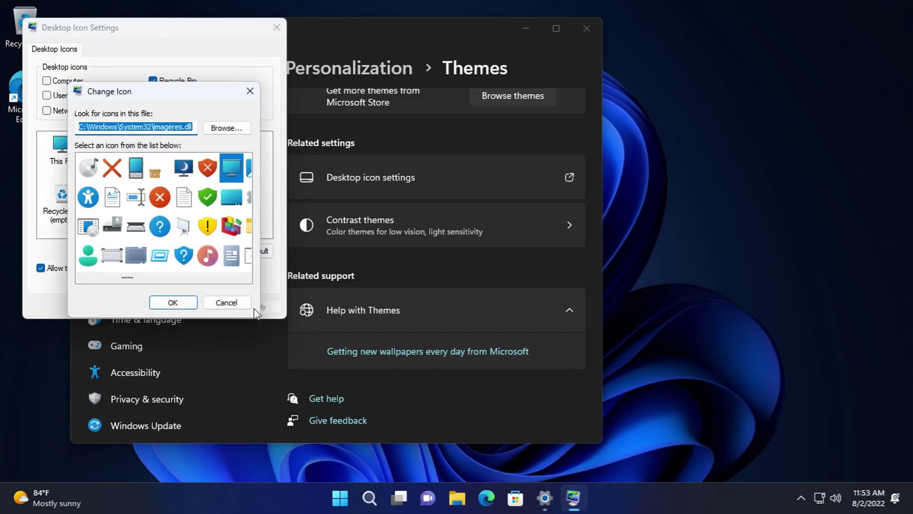
{"action": "left_click", "coordinate": [236, 303]}
{"action": "left_click", "coordinate": [159, 145]}
{"action": "left_click", "coordinate": [188, 256]}
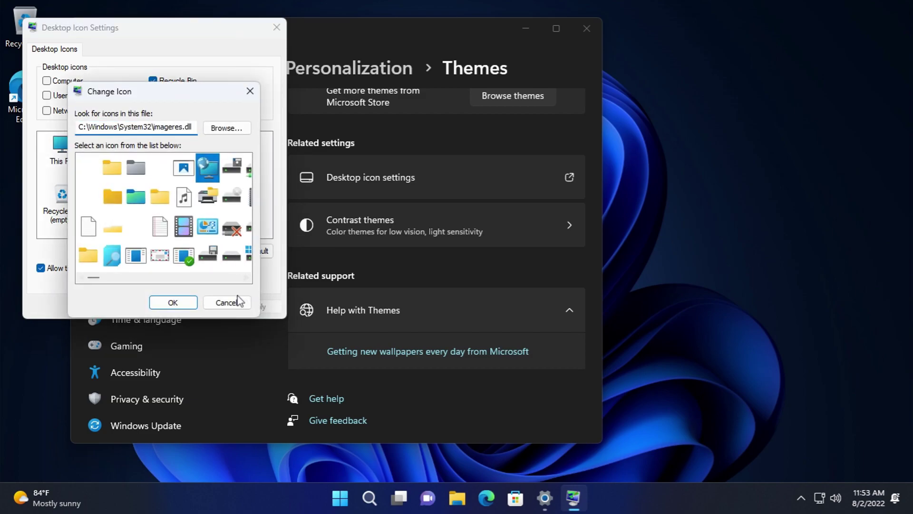
{"action": "left_click", "coordinate": [236, 302]}
- Browse icons for the full and empty Recycle Bin, then cancel Desktop icon settings
{"action": "left_click", "coordinate": [210, 149]}
{"action": "left_click", "coordinate": [202, 255]}
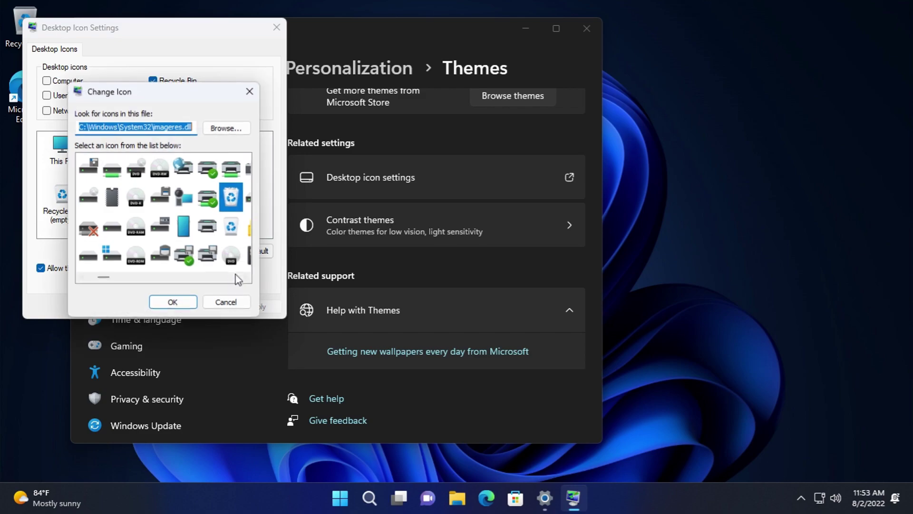
{"action": "left_click", "coordinate": [225, 303]}
{"action": "left_click", "coordinate": [60, 204]}
{"action": "left_click", "coordinate": [181, 252]}
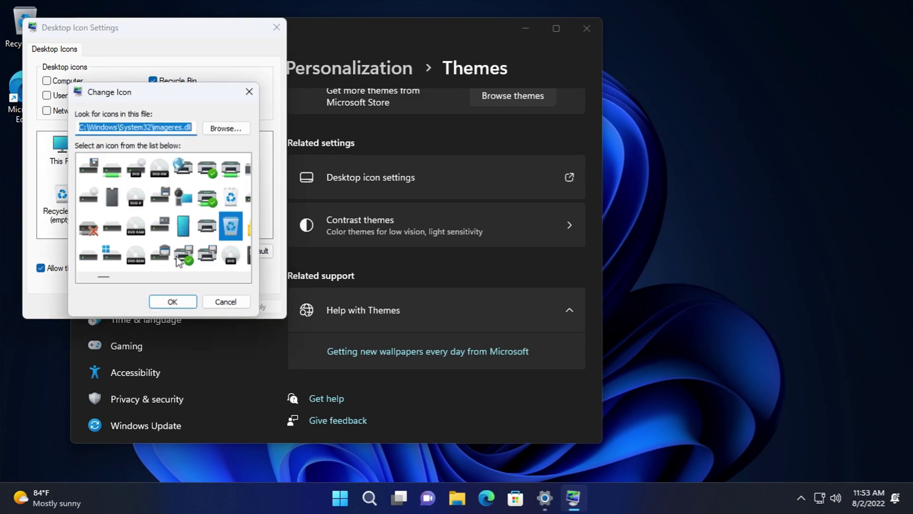
{"action": "left_click", "coordinate": [241, 307]}
{"action": "left_click", "coordinate": [210, 307]}
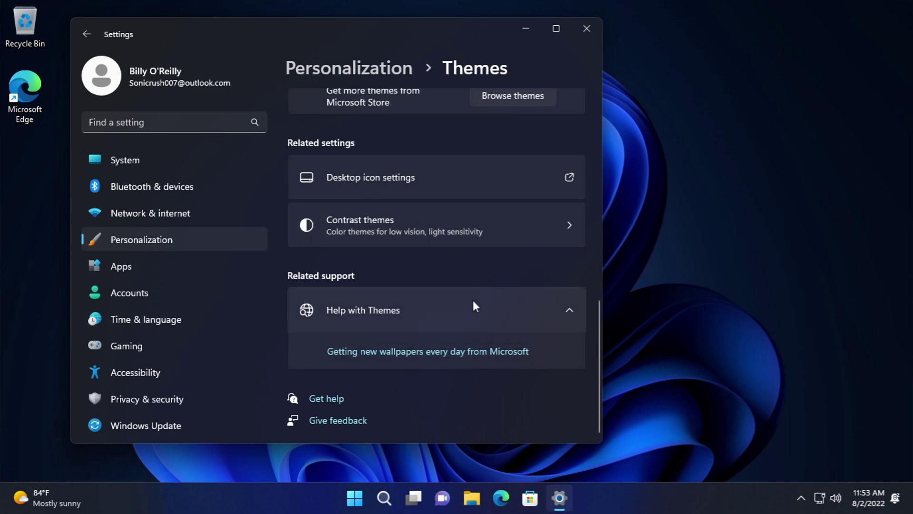
{"action": "scroll", "coordinate": [475, 296], "scroll_direction": "up", "scroll_amount": 10}
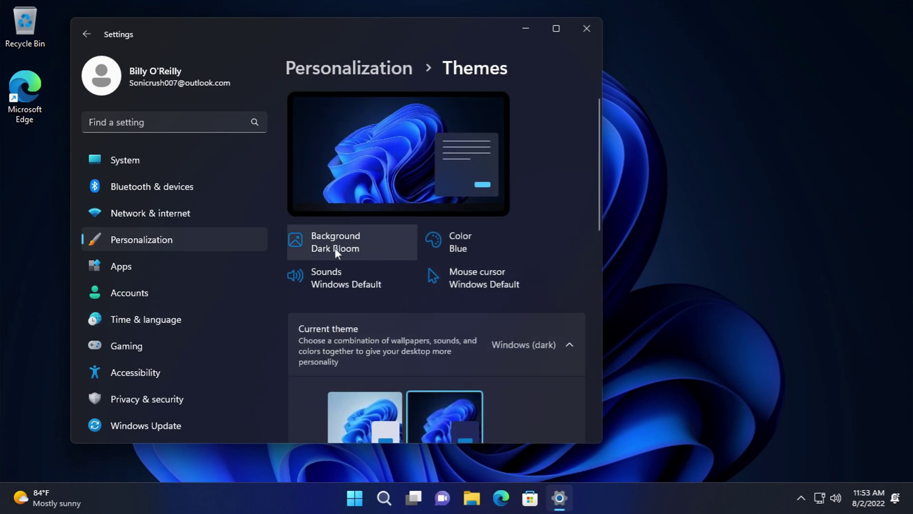
{"action": "left_click", "coordinate": [334, 245]}
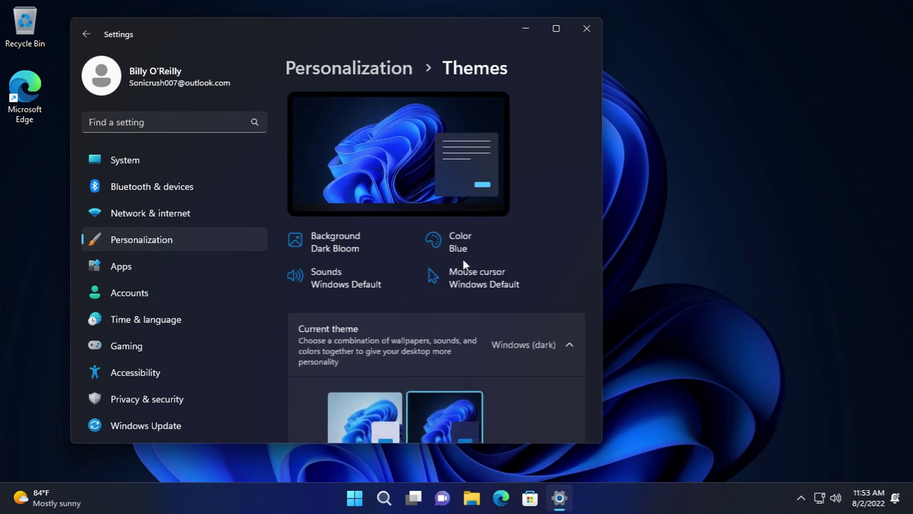
- In Colors, keep the colour mode on Custom with Windows mode Dark
{"action": "left_click", "coordinate": [467, 241]}
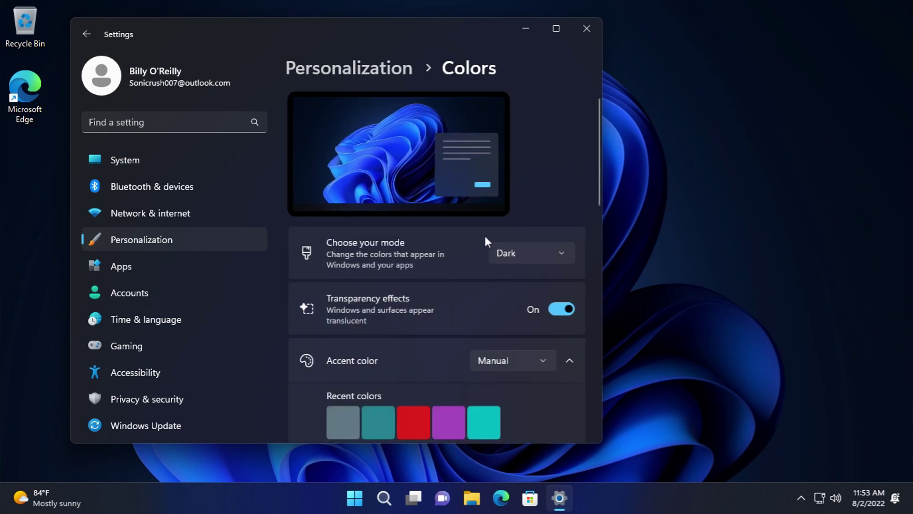
{"action": "left_click", "coordinate": [520, 209]}
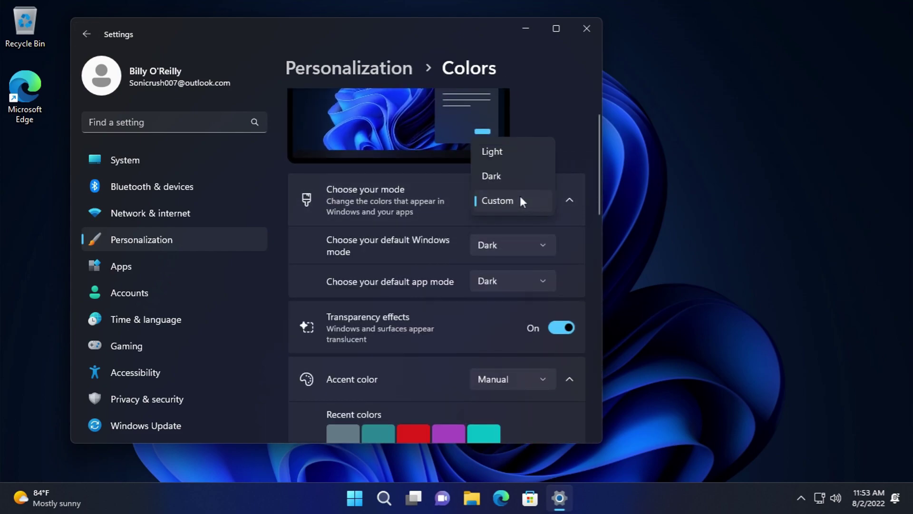
{"action": "left_click", "coordinate": [517, 200]}
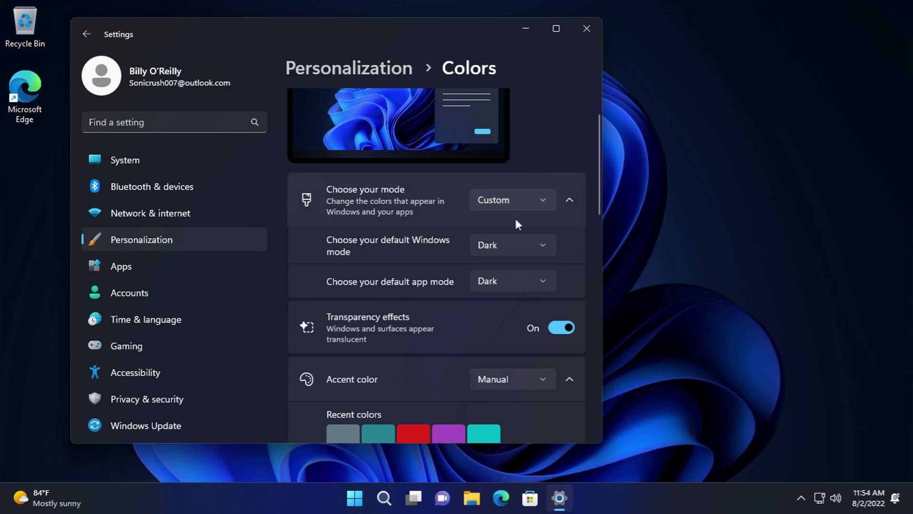
{"action": "left_click", "coordinate": [512, 245]}
{"action": "left_click", "coordinate": [512, 246]}
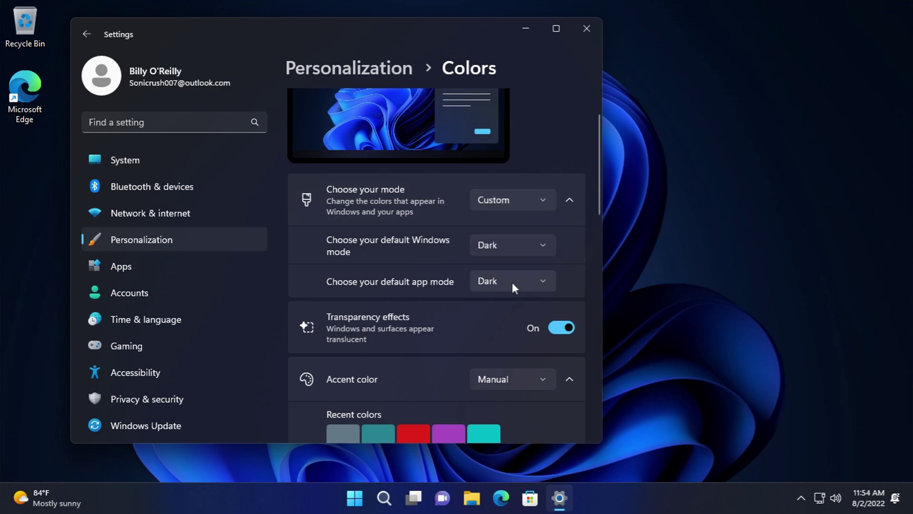
- Toggle transparency effects off and back on, and keep the accent colour on Manual
{"action": "scroll", "coordinate": [474, 360], "scroll_direction": "down", "scroll_amount": 2}
{"action": "left_click", "coordinate": [564, 221]}
{"action": "left_click", "coordinate": [563, 219]}
{"action": "left_click", "coordinate": [512, 275]}
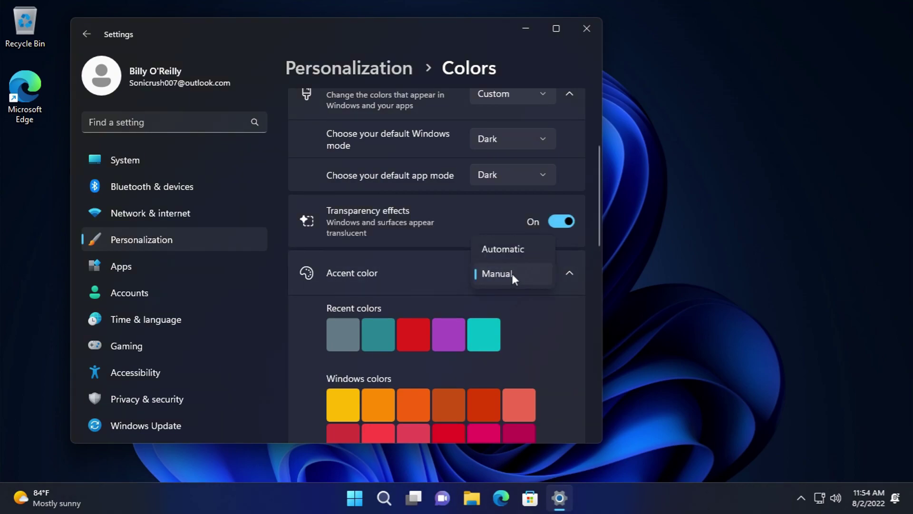
{"action": "left_click", "coordinate": [512, 273]}
{"action": "scroll", "coordinate": [561, 309], "scroll_direction": "down", "scroll_amount": 7}
{"action": "scroll", "coordinate": [562, 307], "scroll_direction": "down", "scroll_amount": 3}
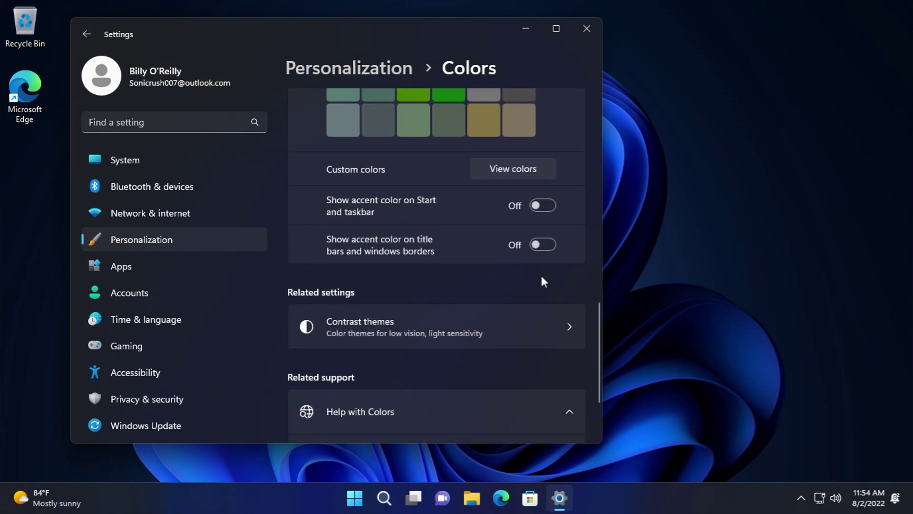
- Open and cancel the custom accent colour picker, collapse Help with Colors, and return to Personalization
{"action": "left_click", "coordinate": [495, 169]}
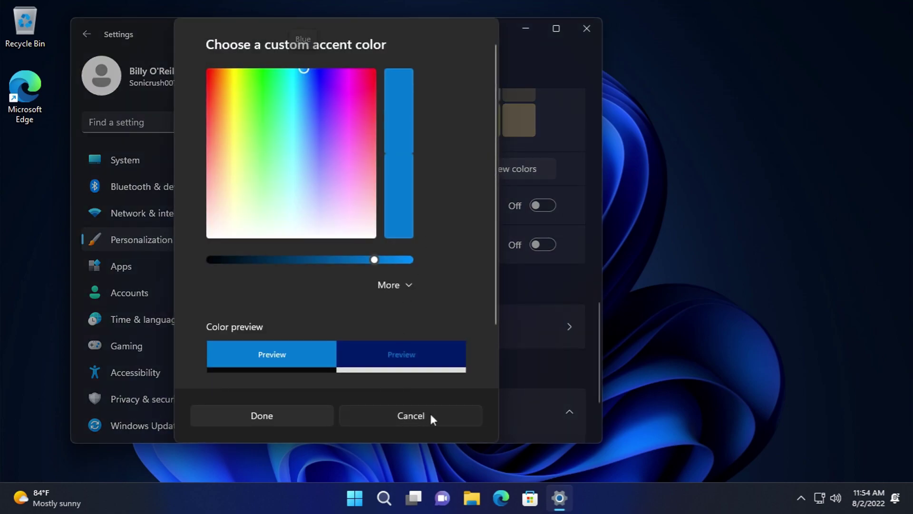
{"action": "left_click", "coordinate": [426, 416]}
{"action": "scroll", "coordinate": [475, 335], "scroll_direction": "down", "scroll_amount": 3}
{"action": "left_click", "coordinate": [480, 318]}
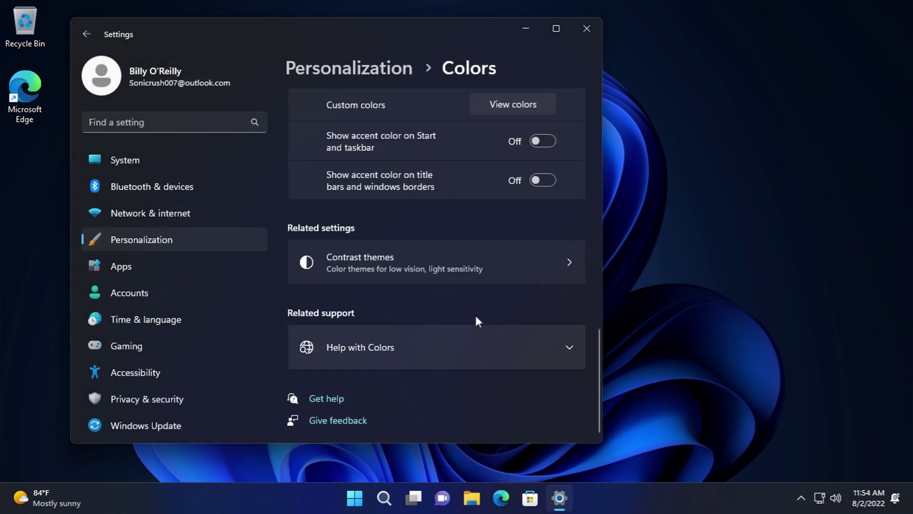
{"action": "scroll", "coordinate": [490, 316], "scroll_direction": "up", "scroll_amount": 15}
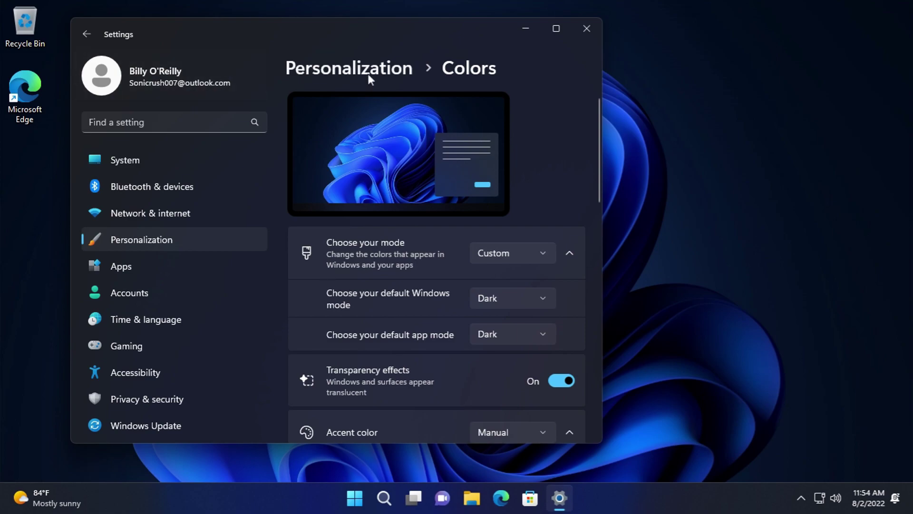
{"action": "left_click", "coordinate": [354, 71]}
{"action": "scroll", "coordinate": [438, 266], "scroll_direction": "down", "scroll_amount": 4}
{"action": "scroll", "coordinate": [440, 279], "scroll_direction": "down", "scroll_amount": 2}
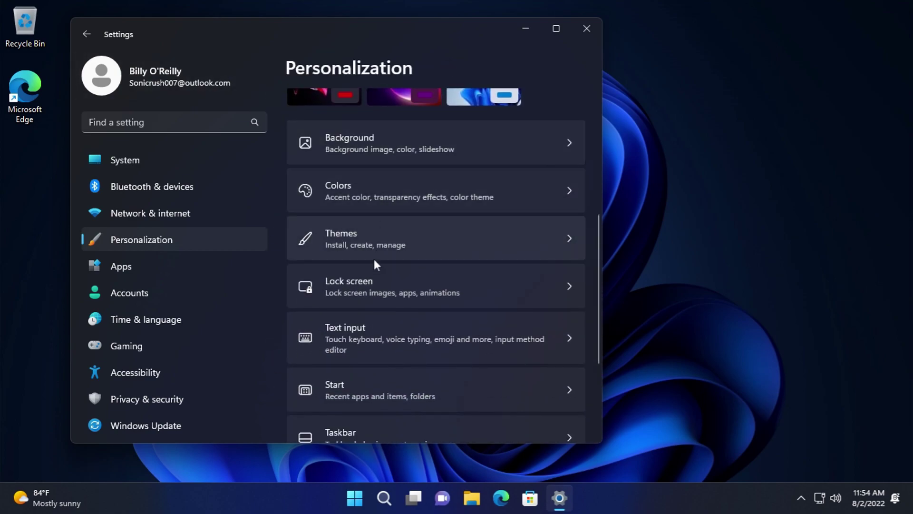
- Cycle the lock screen background through Picture and Slideshow, settling on Windows spotlight
{"action": "left_click", "coordinate": [366, 289]}
{"action": "left_click", "coordinate": [504, 250]}
{"action": "left_click", "coordinate": [504, 269]}
{"action": "left_click", "coordinate": [522, 250]}
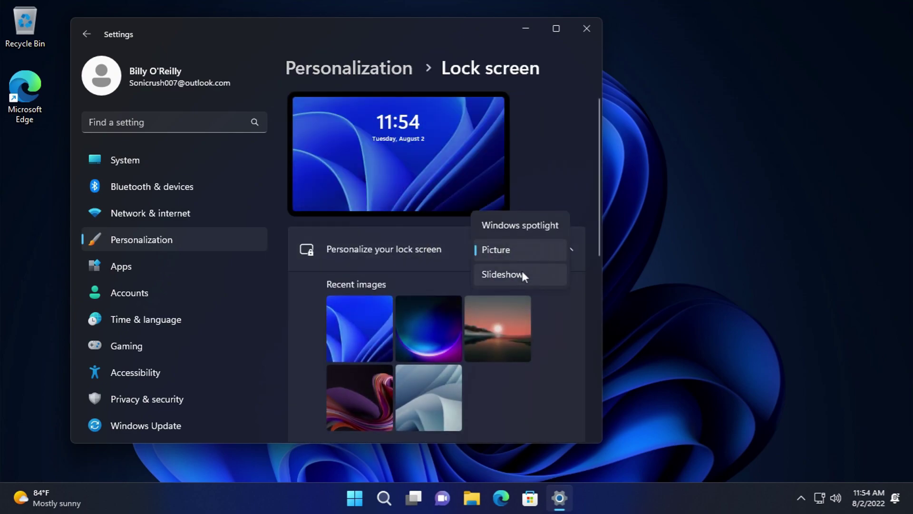
{"action": "left_click", "coordinate": [524, 275]}
{"action": "left_click", "coordinate": [520, 247]}
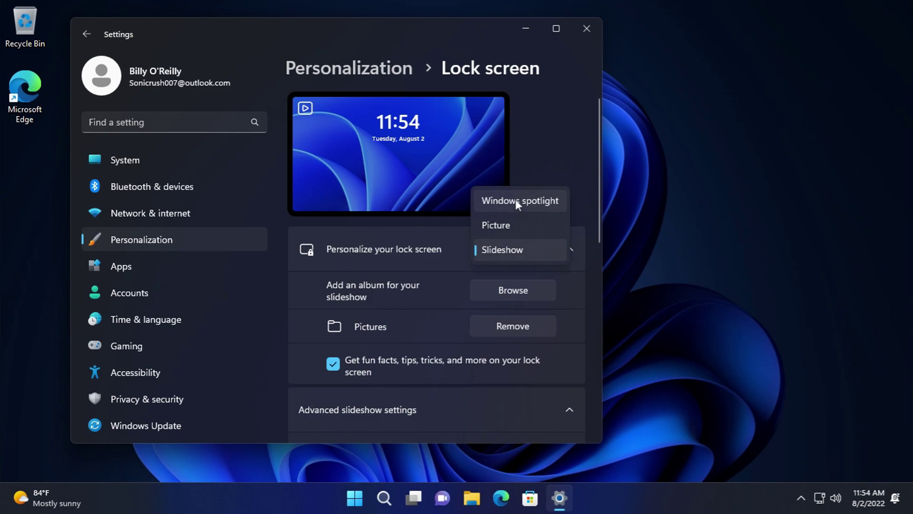
{"action": "left_click", "coordinate": [517, 200]}
- Keep the lock screen status at None and briefly open and close the widgets panel
{"action": "scroll", "coordinate": [538, 293], "scroll_direction": "down", "scroll_amount": 2}
{"action": "left_click", "coordinate": [538, 247]}
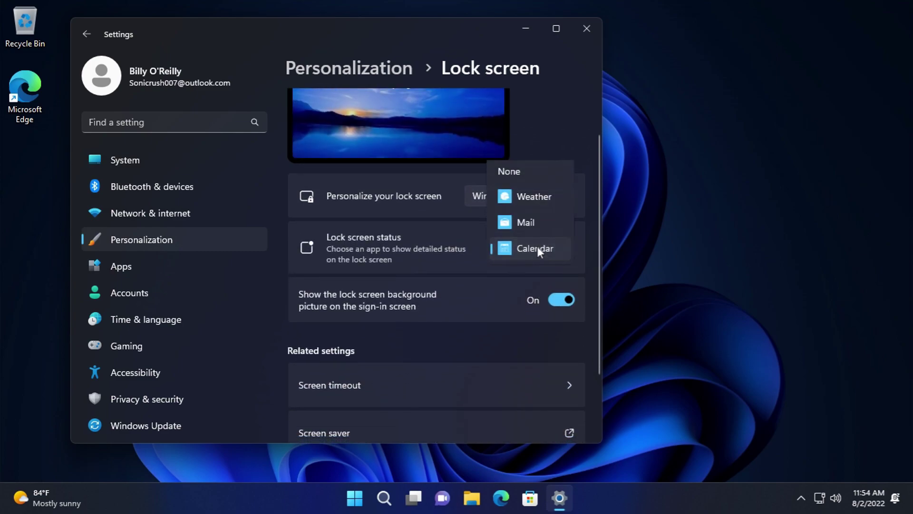
{"action": "left_click", "coordinate": [524, 171]}
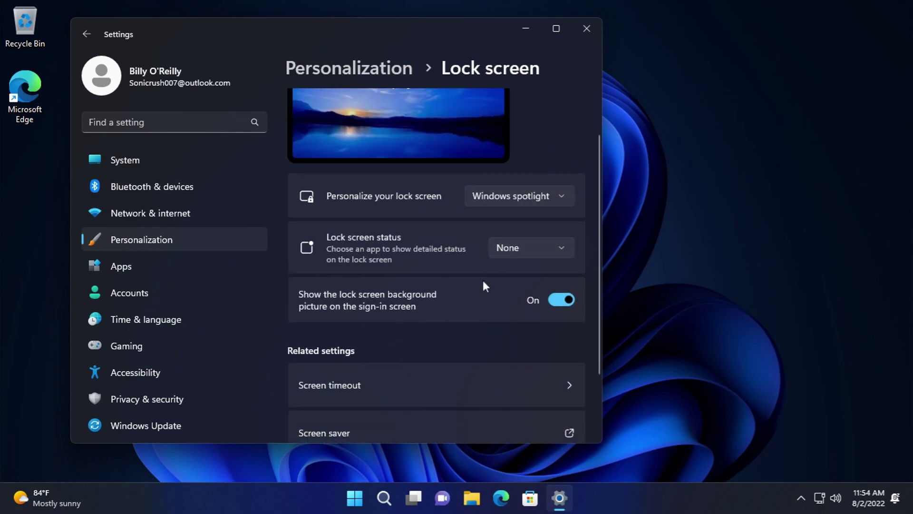
{"action": "left_click", "coordinate": [56, 496]}
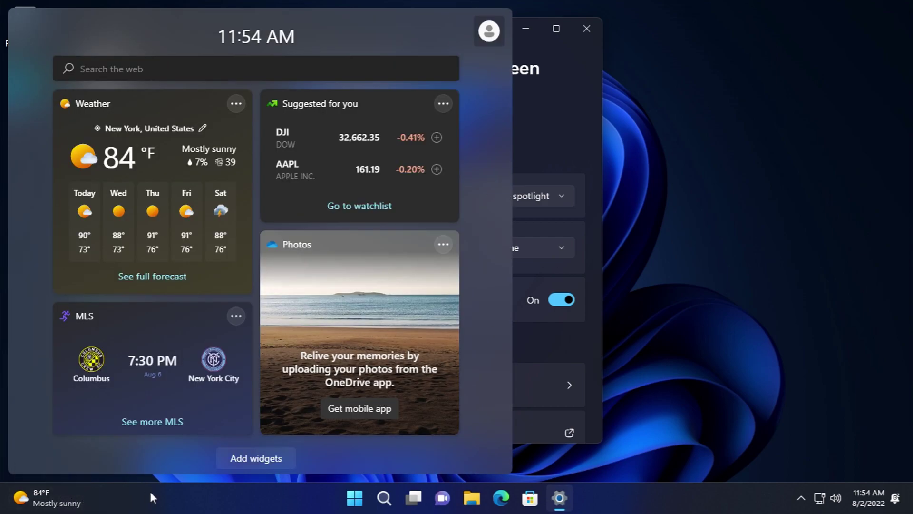
{"action": "left_click", "coordinate": [196, 492]}
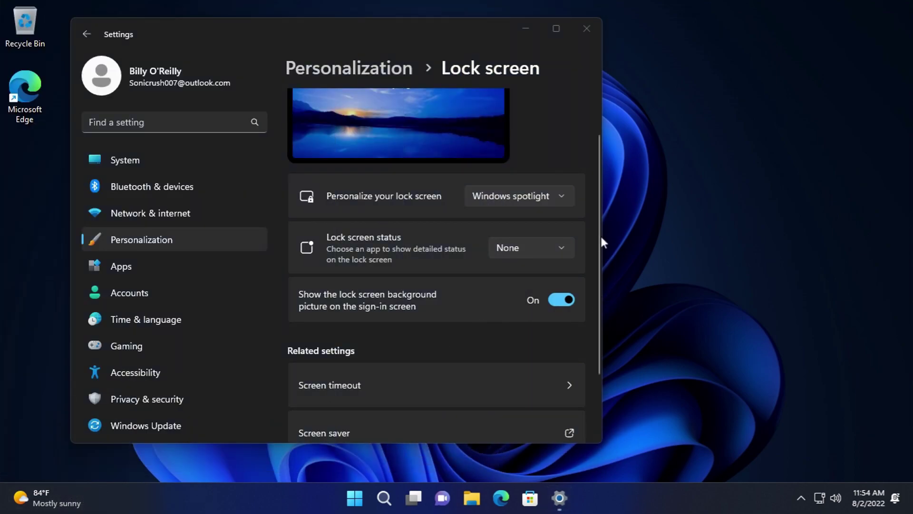
{"action": "left_click_drag", "start_coordinate": [598, 233], "coordinate": [578, 309]}
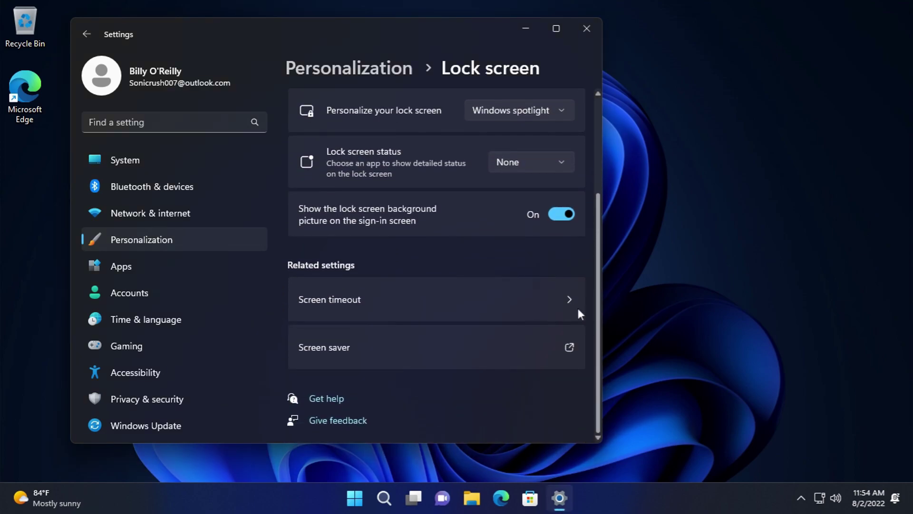
- Visit Screen timeout, return to Lock screen, and leave lock screen status at None
{"action": "left_click", "coordinate": [507, 305]}
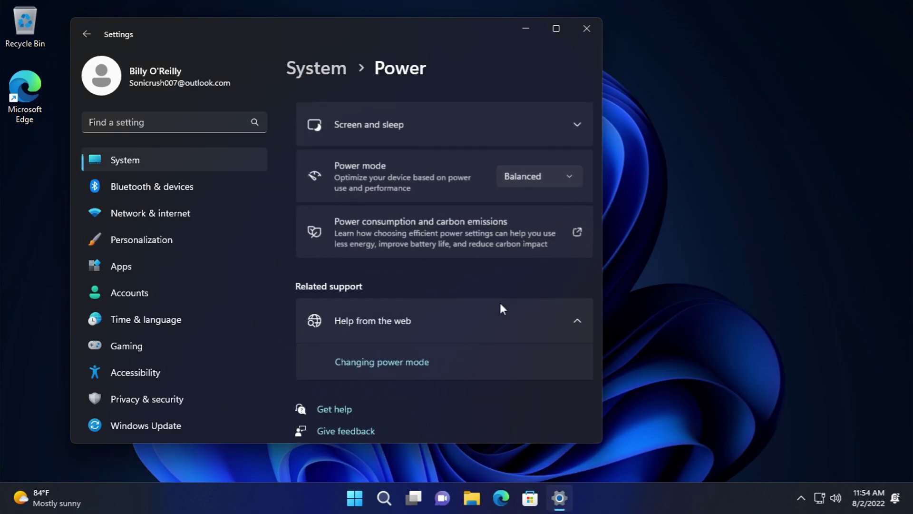
{"action": "left_click", "coordinate": [94, 38]}
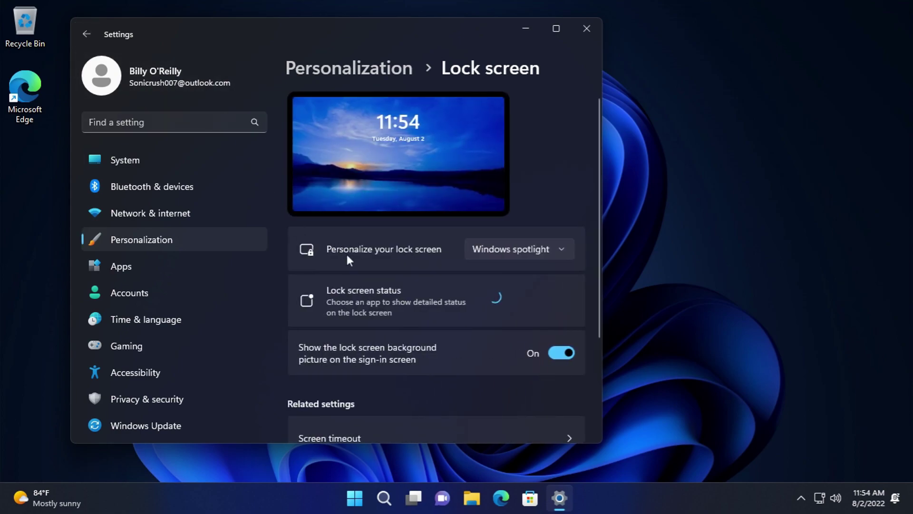
{"action": "scroll", "coordinate": [395, 322], "scroll_direction": "down", "scroll_amount": 3}
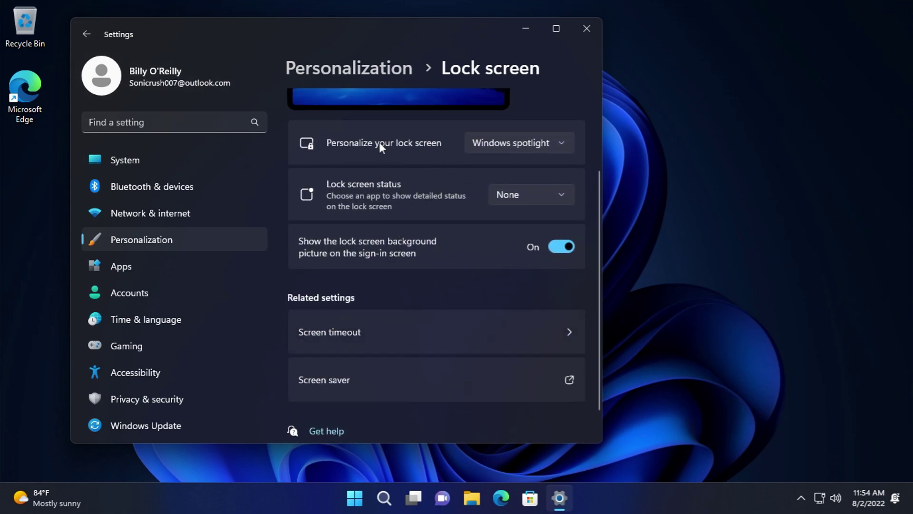
{"action": "left_click", "coordinate": [506, 195]}
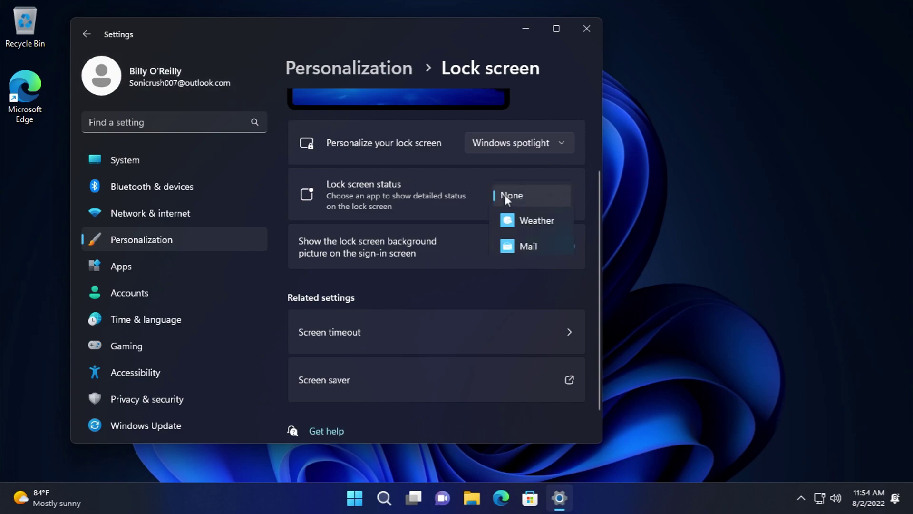
{"action": "left_click", "coordinate": [506, 193]}
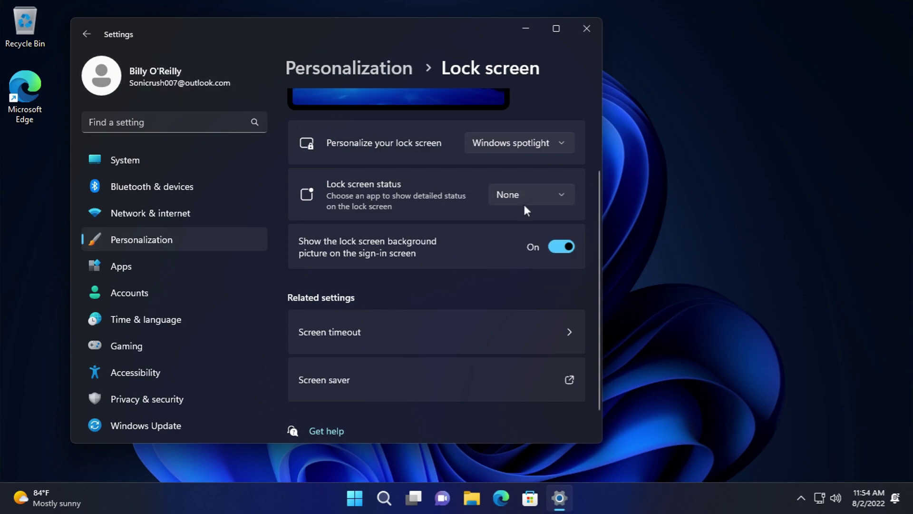
- Turn off the lock screen picture on the sign-in screen, then turn it back on
{"action": "left_click", "coordinate": [564, 247]}
{"action": "left_click", "coordinate": [564, 247]}
{"action": "scroll", "coordinate": [524, 274], "scroll_direction": "down", "scroll_amount": 1}
- Peek at Screen timeout, return to the main Personalization page, and open Text input
{"action": "left_click", "coordinate": [496, 297]}
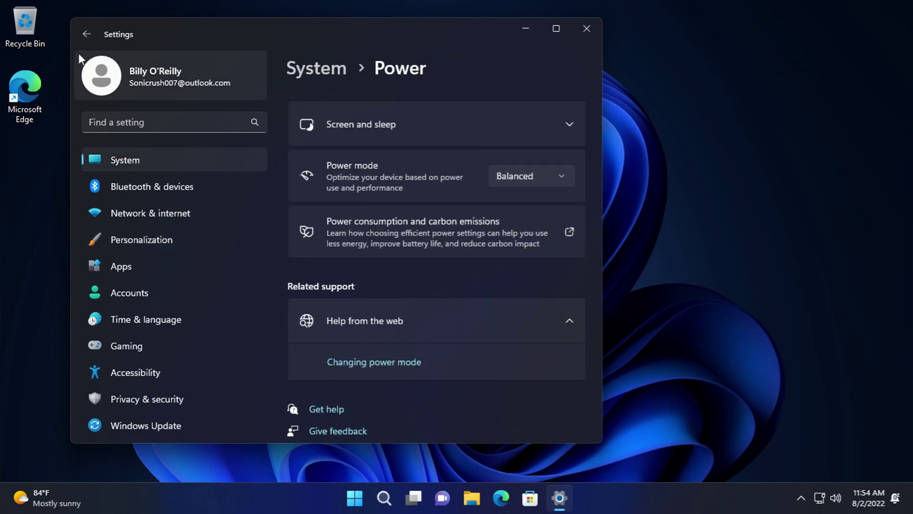
{"action": "left_click", "coordinate": [87, 34]}
{"action": "left_click", "coordinate": [87, 34]}
{"action": "scroll", "coordinate": [301, 126], "scroll_direction": "down", "scroll_amount": 5}
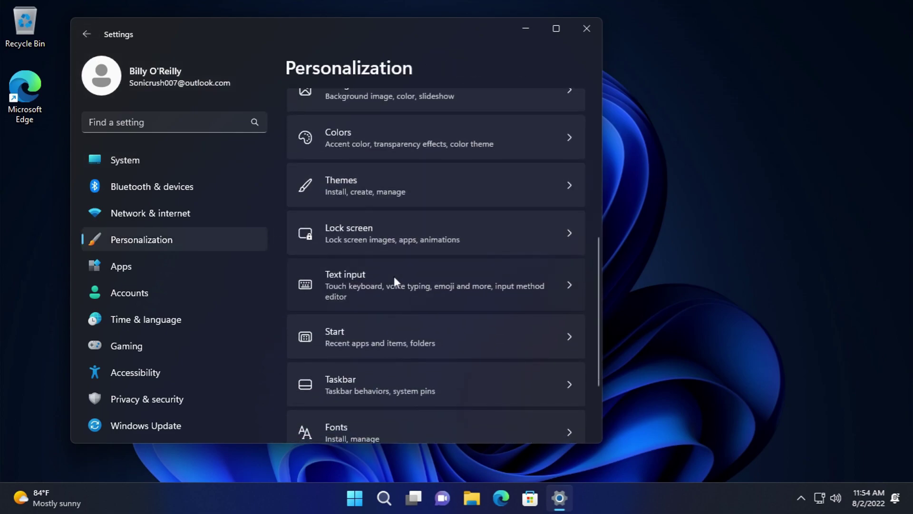
{"action": "left_click", "coordinate": [394, 276]}
{"action": "scroll", "coordinate": [400, 230], "scroll_direction": "down", "scroll_amount": 3}
- Type 5435 into the Text input try-out box, then erase it
{"action": "scroll", "coordinate": [398, 228], "scroll_direction": "up", "scroll_amount": 3}
{"action": "left_click", "coordinate": [464, 283]}
{"action": "type", "text": "5435"}
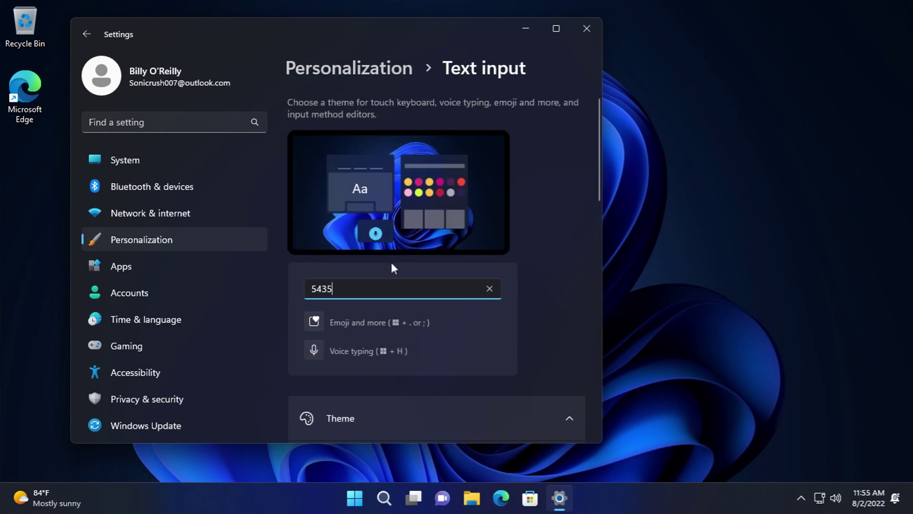
{"action": "key", "text": "BackSpace"}
{"action": "key", "text": "BackSpace"}
{"action": "key", "text": "BackSpace"}
{"action": "key", "text": "BackSpace"}
- Insert 😂 and 🤣 from the emoji panel, browse smileys and animals, then delete them
{"action": "left_click", "coordinate": [375, 324]}
{"action": "left_click", "coordinate": [388, 154]}
{"action": "left_click", "coordinate": [420, 155]}
{"action": "scroll", "coordinate": [523, 196], "scroll_direction": "down", "scroll_amount": 1}
{"action": "scroll", "coordinate": [523, 198], "scroll_direction": "up", "scroll_amount": 2}
{"action": "left_click", "coordinate": [361, 53]}
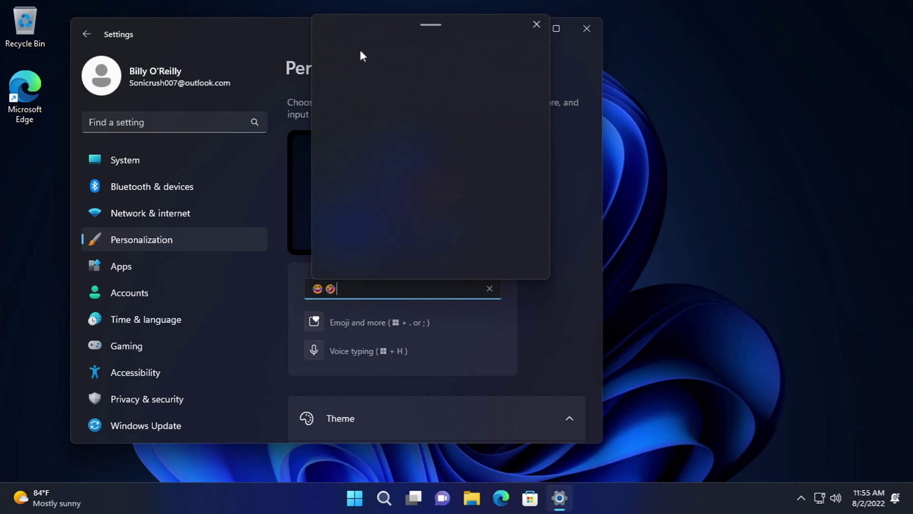
{"action": "left_click", "coordinate": [386, 53]}
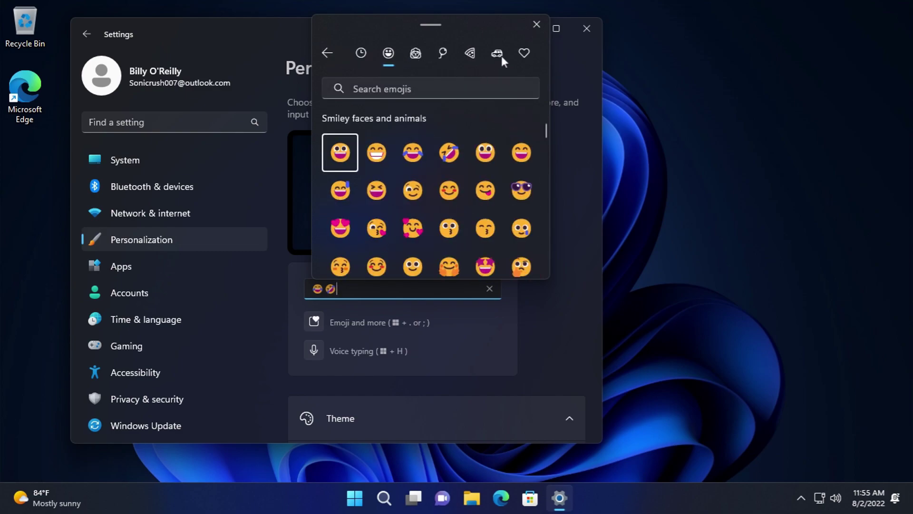
{"action": "left_click", "coordinate": [536, 25]}
{"action": "key", "text": "BackSpace"}
{"action": "key", "text": "BackSpace"}
- Preview the emoji panel with Win+. from the try-out box, then open Start
{"action": "scroll", "coordinate": [416, 280], "scroll_direction": "down", "scroll_amount": 2}
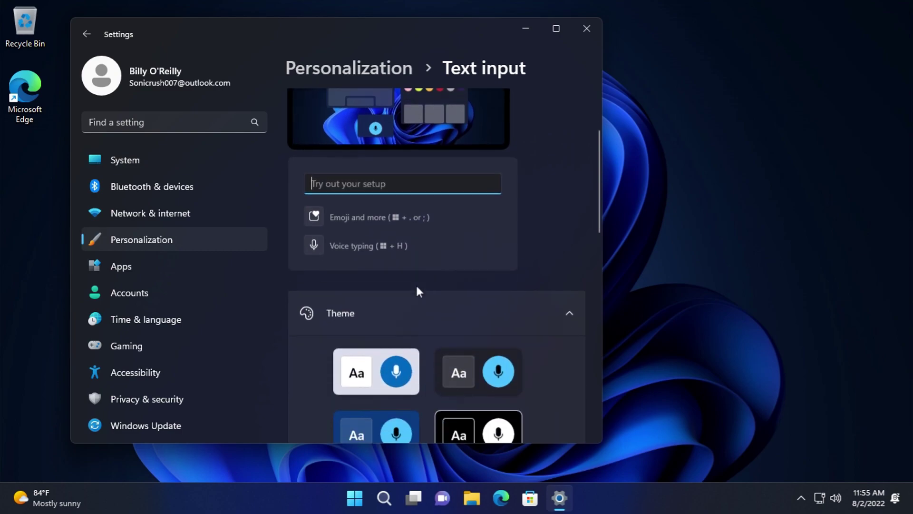
{"action": "scroll", "coordinate": [416, 285], "scroll_direction": "down", "scroll_amount": 3}
{"action": "scroll", "coordinate": [400, 220], "scroll_direction": "down", "scroll_amount": 10}
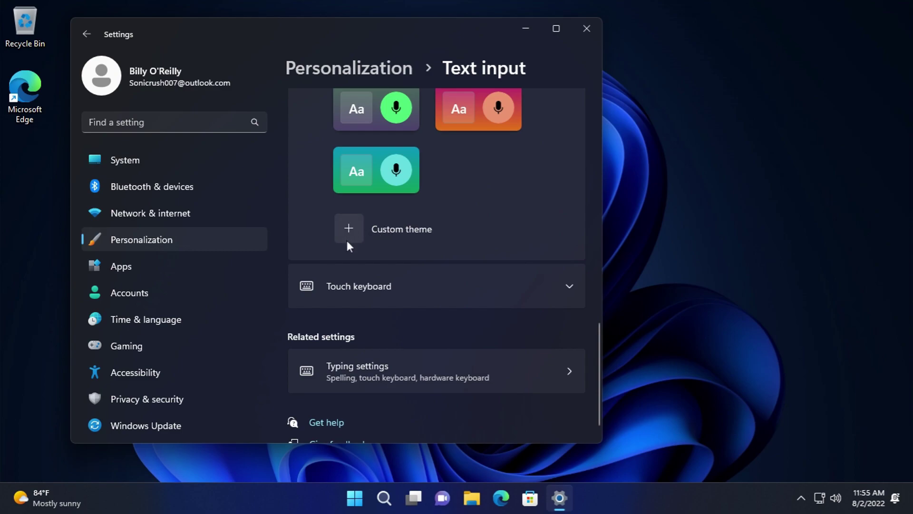
{"action": "scroll", "coordinate": [361, 248], "scroll_direction": "up", "scroll_amount": 12}
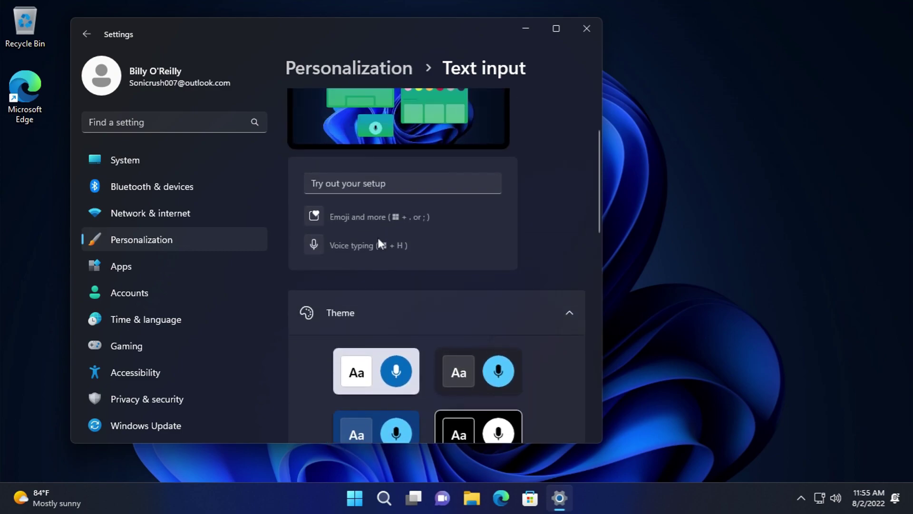
{"action": "left_click", "coordinate": [386, 184]}
{"action": "key", "text": "super+period"}
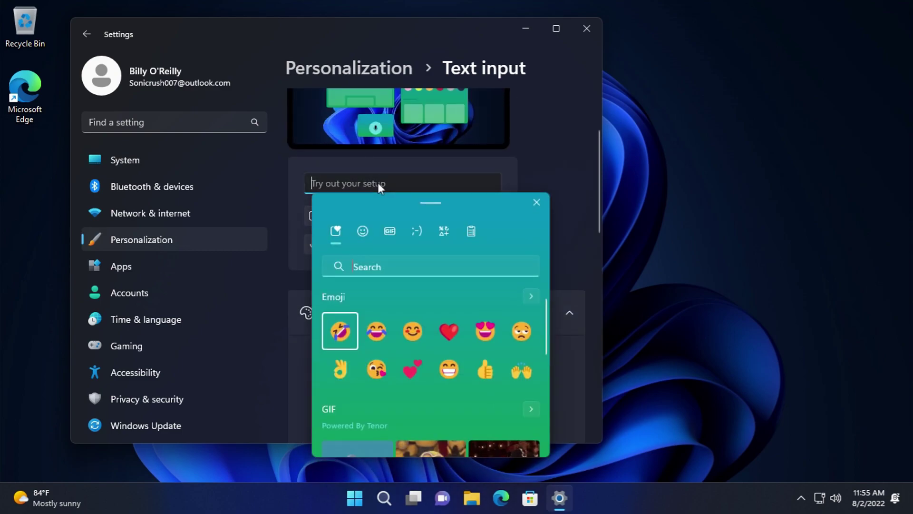
{"action": "key", "text": "super"}
{"action": "key", "text": "super"}
- Switch the text input theme from black high-contrast to dark, then sign back in with the PIN
{"action": "scroll", "coordinate": [458, 270], "scroll_direction": "down", "scroll_amount": 4}
{"action": "left_click", "coordinate": [469, 198]}
{"action": "left_click", "coordinate": [478, 159]}
{"action": "scroll", "coordinate": [395, 257], "scroll_direction": "up", "scroll_amount": 4}
{"action": "left_click", "coordinate": [394, 183]}
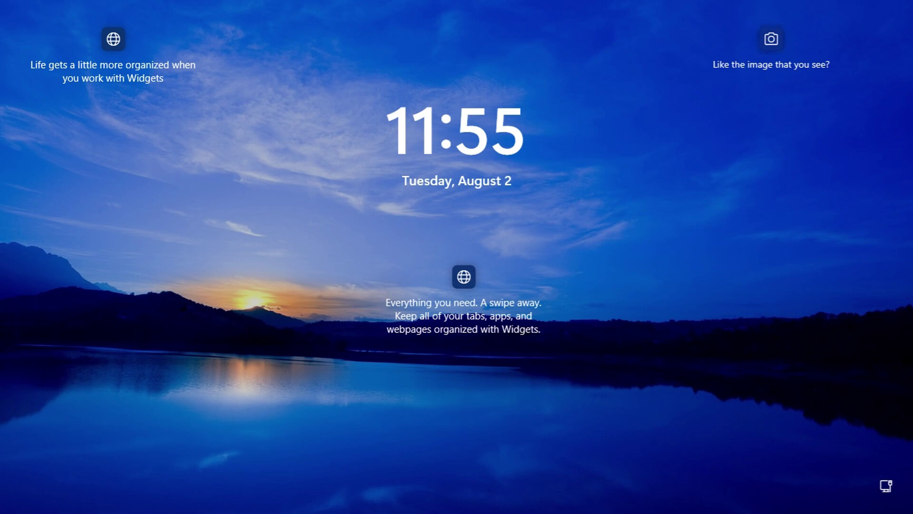
{"action": "left_click", "coordinate": [415, 273]}
{"action": "type", "text": "1234"}
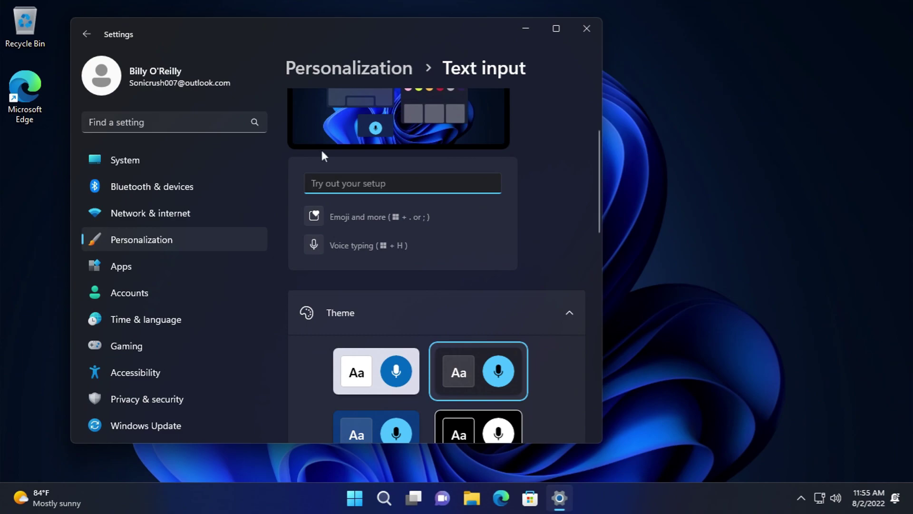
- Open the Custom theme page without saving, then return to the main Personalization page
{"action": "scroll", "coordinate": [396, 266], "scroll_direction": "down", "scroll_amount": 10}
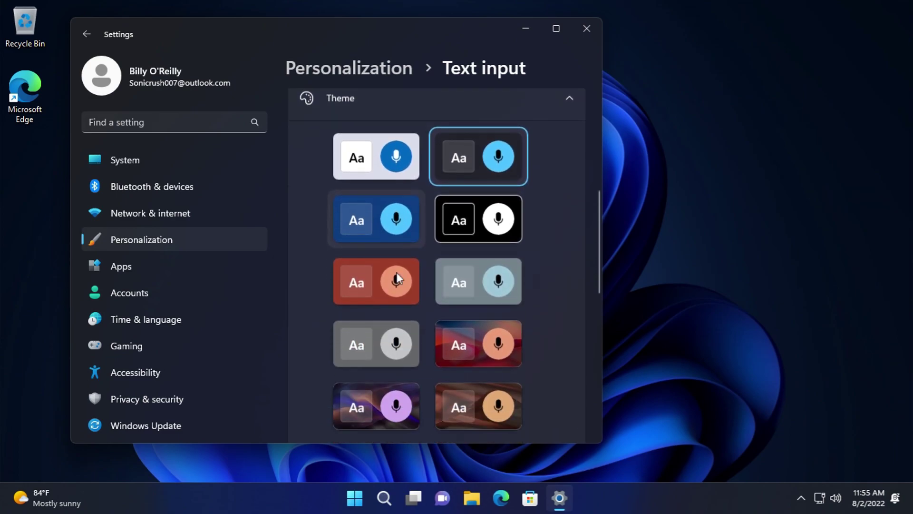
{"action": "scroll", "coordinate": [397, 276], "scroll_direction": "down", "scroll_amount": 4}
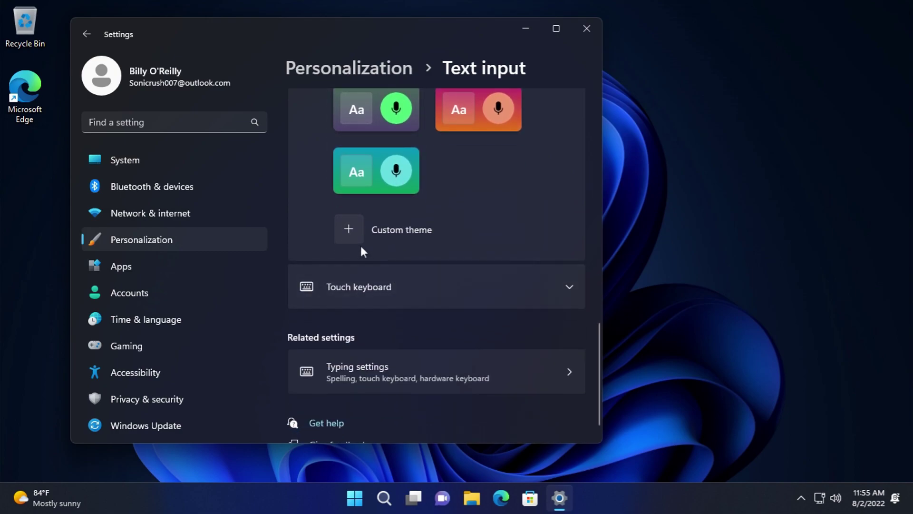
{"action": "left_click", "coordinate": [352, 236]}
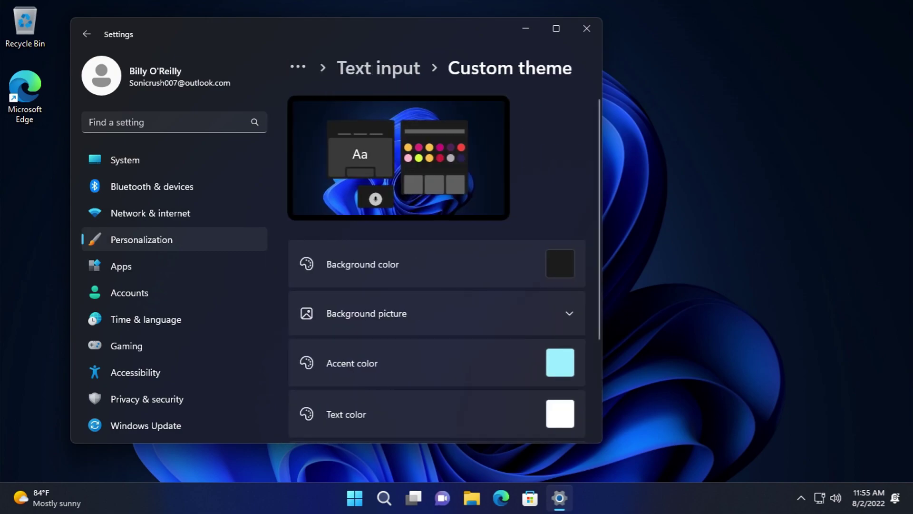
{"action": "scroll", "coordinate": [439, 322], "scroll_direction": "down", "scroll_amount": 3}
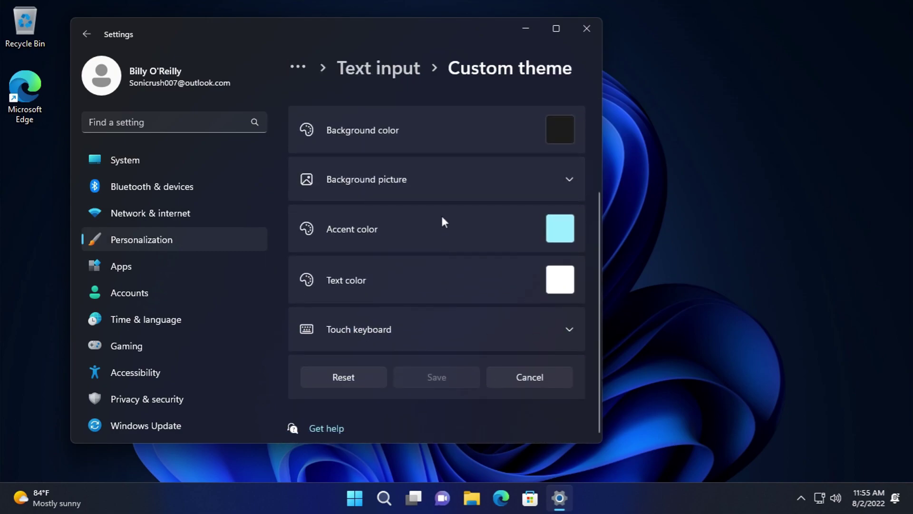
{"action": "left_click", "coordinate": [87, 34]}
{"action": "scroll", "coordinate": [424, 328], "scroll_direction": "down", "scroll_amount": 10}
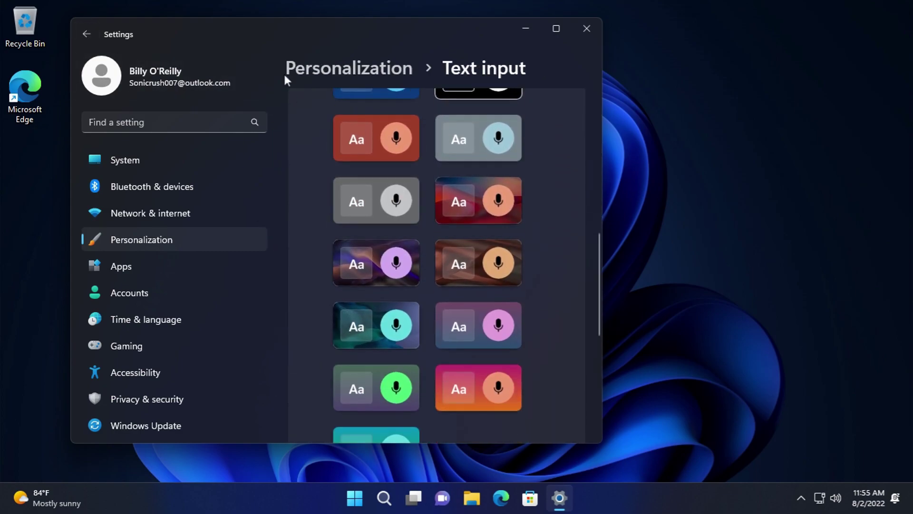
{"action": "left_click", "coordinate": [308, 63]}
{"action": "scroll", "coordinate": [434, 291], "scroll_direction": "down", "scroll_amount": 8}
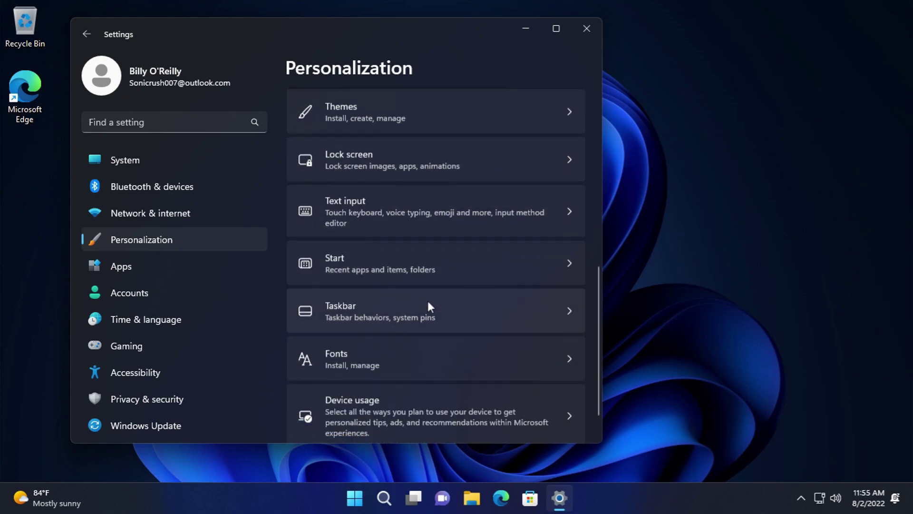
- Open Start settings and check the current Start menu layout
{"action": "left_click", "coordinate": [390, 222]}
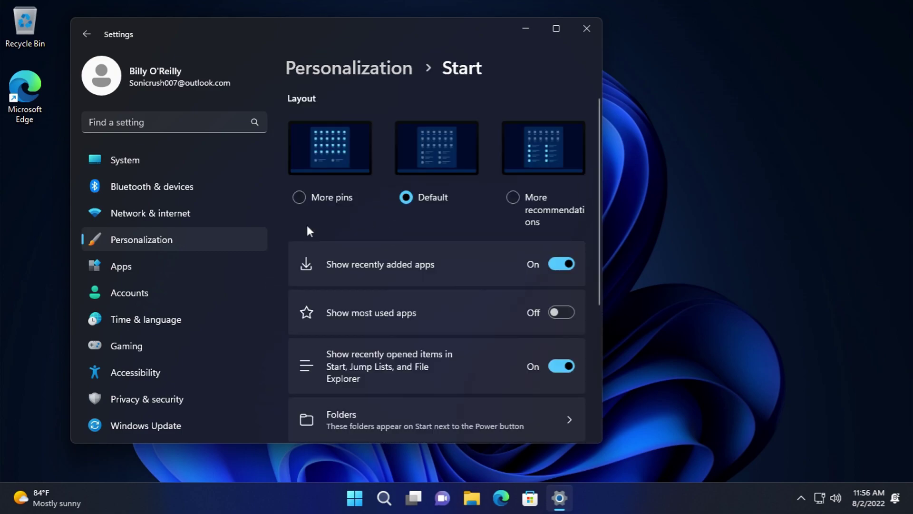
{"action": "left_click", "coordinate": [354, 497]}
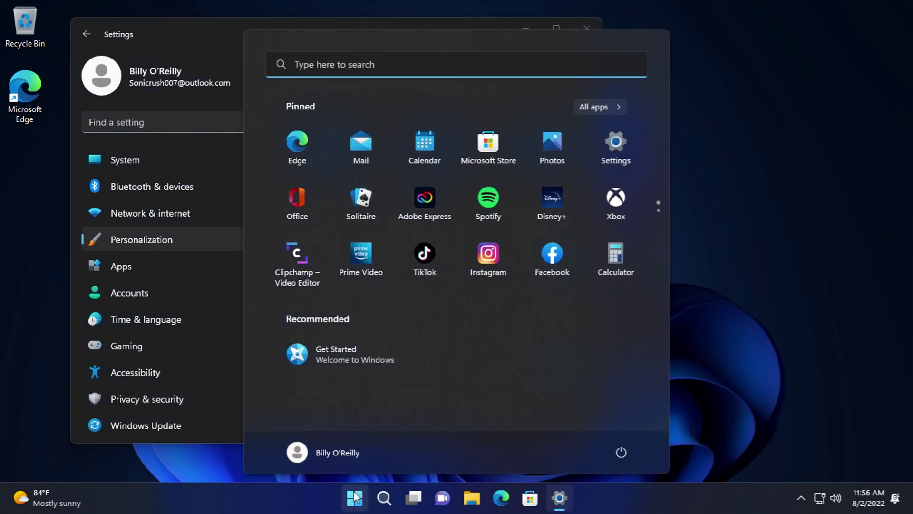
{"action": "scroll", "coordinate": [568, 200], "scroll_direction": "down", "scroll_amount": 1}
{"action": "scroll", "coordinate": [530, 204], "scroll_direction": "up", "scroll_amount": 1}
{"action": "left_click", "coordinate": [362, 492]}
- Try the More pins and More recommendations layouts, checking each in the Start menu
{"action": "left_click", "coordinate": [326, 165]}
{"action": "key", "text": "super"}
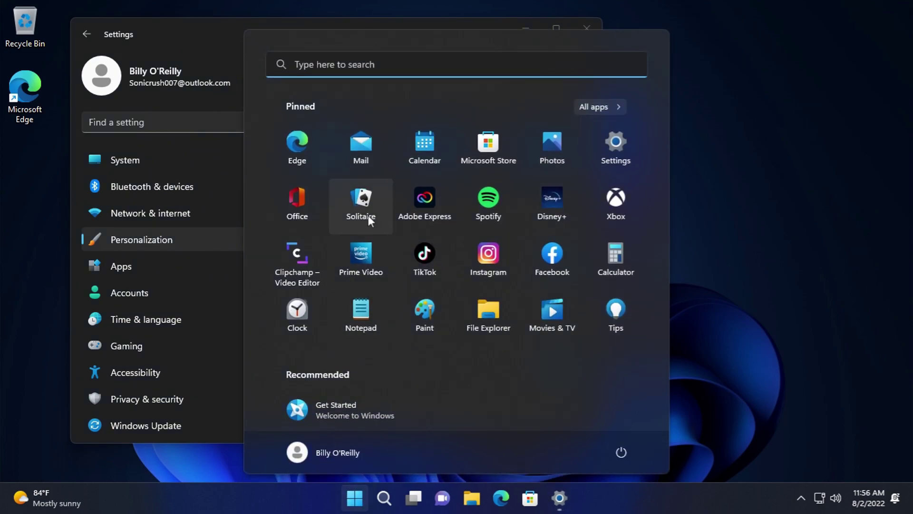
{"action": "left_click", "coordinate": [709, 257]}
{"action": "left_click", "coordinate": [512, 197]}
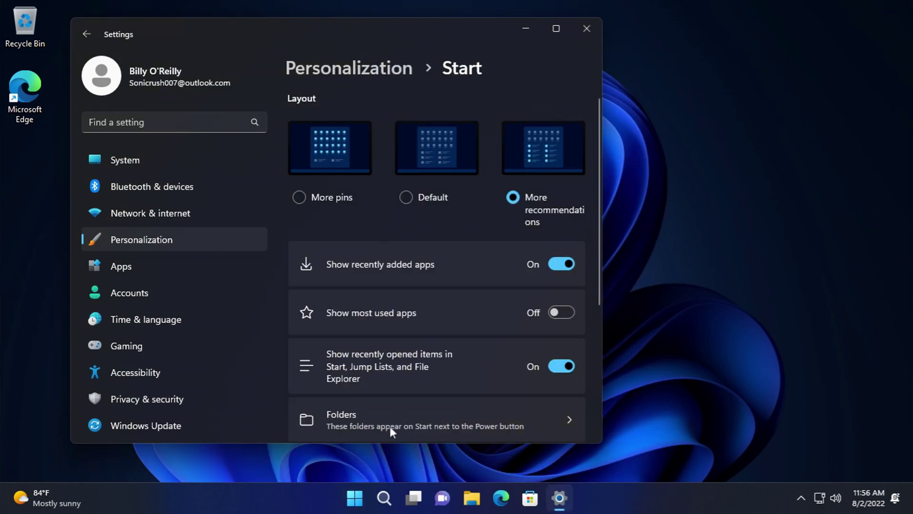
{"action": "left_click", "coordinate": [354, 498]}
{"action": "scroll", "coordinate": [497, 201], "scroll_direction": "down", "scroll_amount": 1}
{"action": "scroll", "coordinate": [498, 200], "scroll_direction": "up", "scroll_amount": 1}
{"action": "left_click", "coordinate": [750, 222]}
- Restore the Default Start layout after briefly reselecting More pins
{"action": "left_click", "coordinate": [415, 161]}
{"action": "left_click", "coordinate": [313, 147]}
{"action": "left_click", "coordinate": [437, 153]}
- Turn Show most used apps on, check Start, then turn it back off
{"action": "scroll", "coordinate": [447, 276], "scroll_direction": "down", "scroll_amount": 1}
{"action": "scroll", "coordinate": [461, 323], "scroll_direction": "down", "scroll_amount": 2}
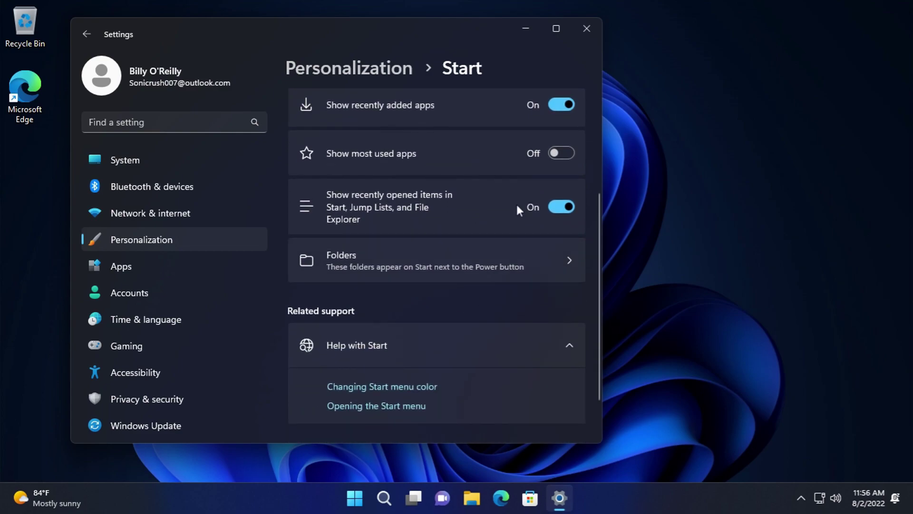
{"action": "left_click", "coordinate": [574, 153]}
{"action": "left_click", "coordinate": [355, 497]}
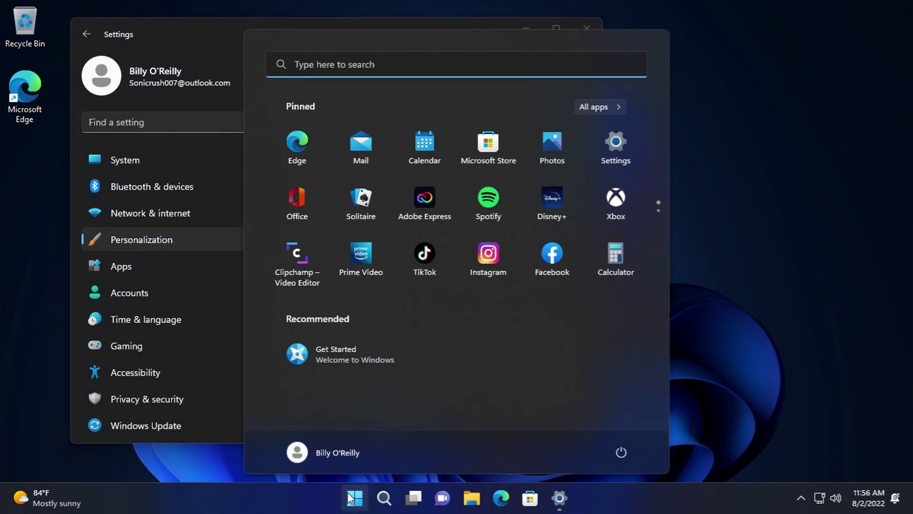
{"action": "left_click", "coordinate": [581, 145]}
{"action": "left_click", "coordinate": [573, 152]}
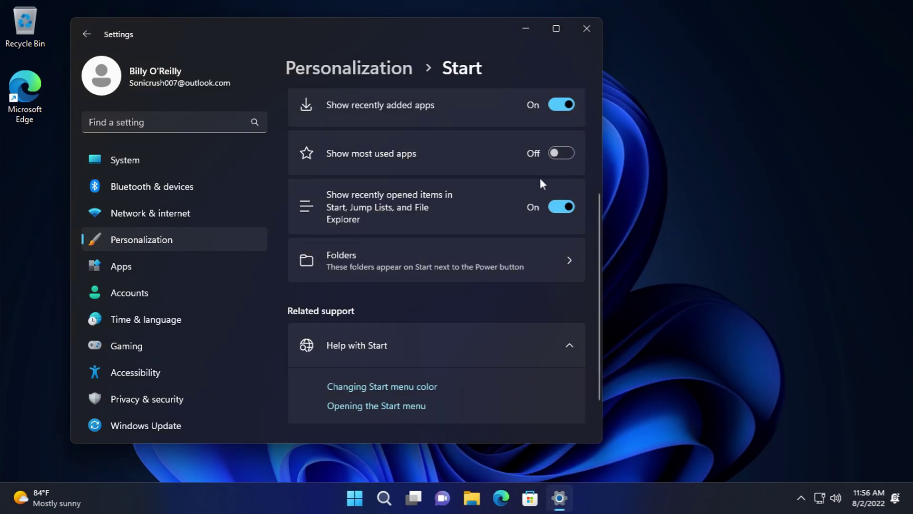
- Switch on the Settings folder shortcut under Start Folders and verify it in Start
{"action": "scroll", "coordinate": [417, 294], "scroll_direction": "down", "scroll_amount": 1}
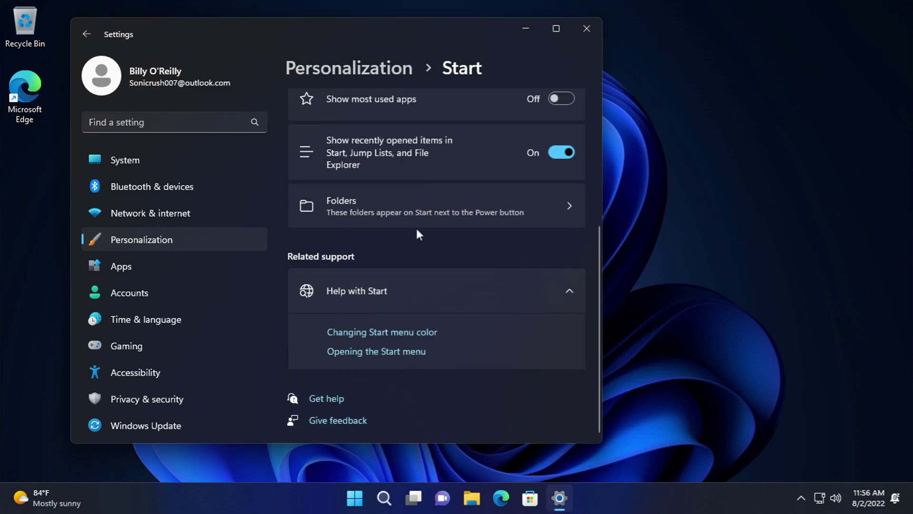
{"action": "left_click", "coordinate": [419, 221]}
{"action": "left_click", "coordinate": [354, 497]}
{"action": "left_click", "coordinate": [355, 497]}
{"action": "left_click", "coordinate": [556, 151]}
{"action": "left_click", "coordinate": [354, 497]}
{"action": "left_click", "coordinate": [355, 498]}
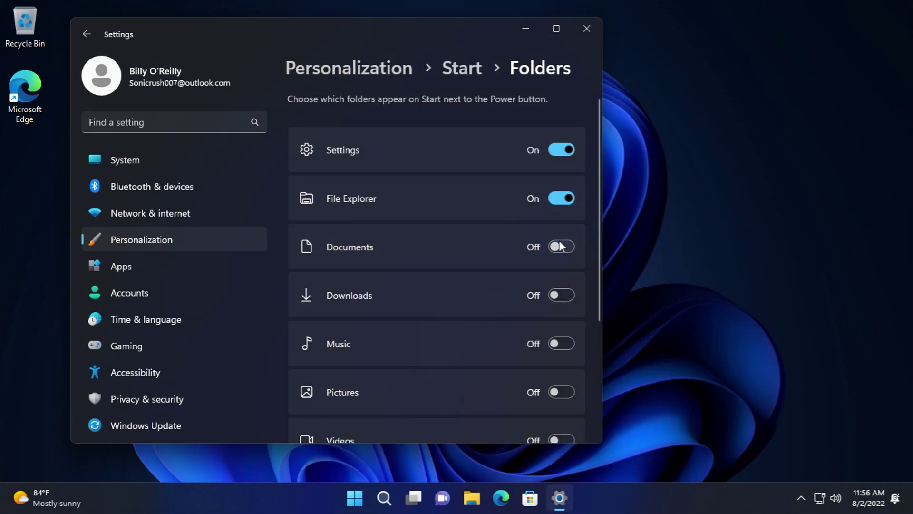
- Switch on the Downloads folder and another folder shortcut for Start
{"action": "left_click", "coordinate": [558, 301]}
{"action": "scroll", "coordinate": [561, 319], "scroll_direction": "down", "scroll_amount": 1}
{"action": "left_click", "coordinate": [567, 338]}
{"action": "scroll", "coordinate": [560, 279], "scroll_direction": "down", "scroll_amount": 2}
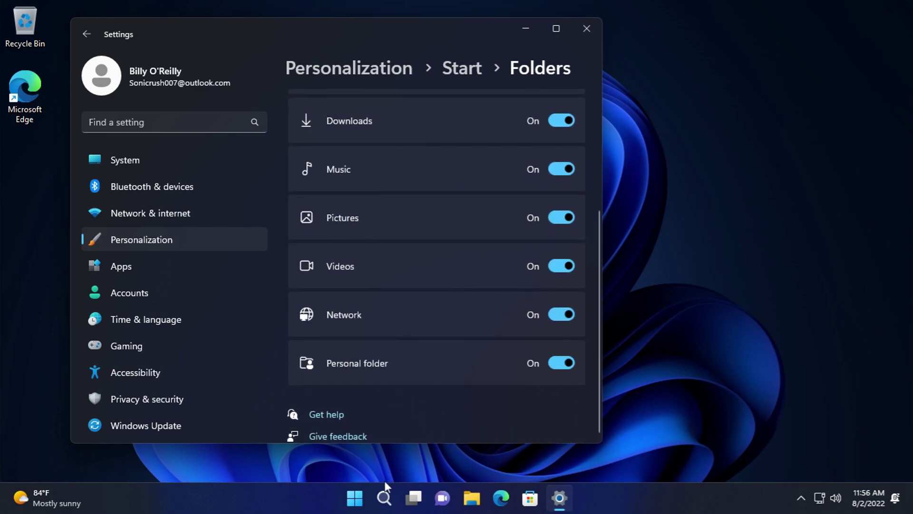
- Open Documents from the Start menu footer, then look at the power options and folder settings
{"action": "left_click", "coordinate": [361, 500]}
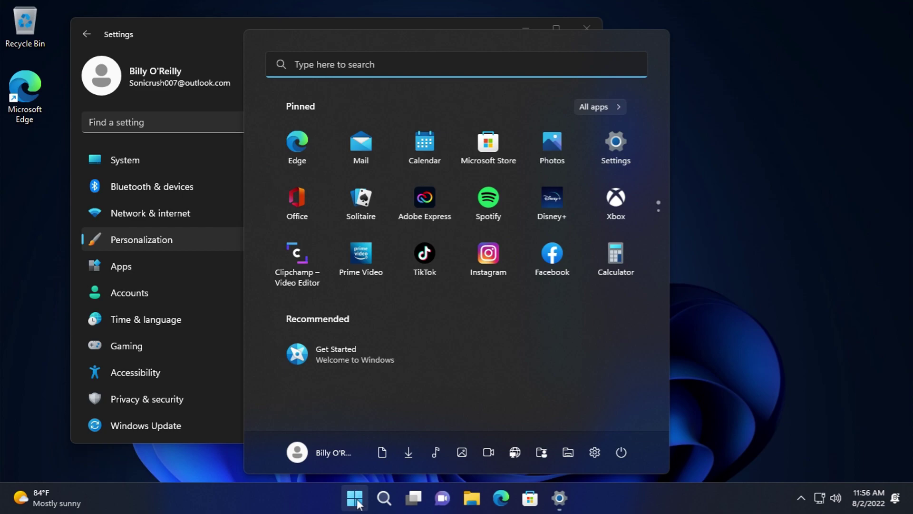
{"action": "left_click", "coordinate": [376, 445]}
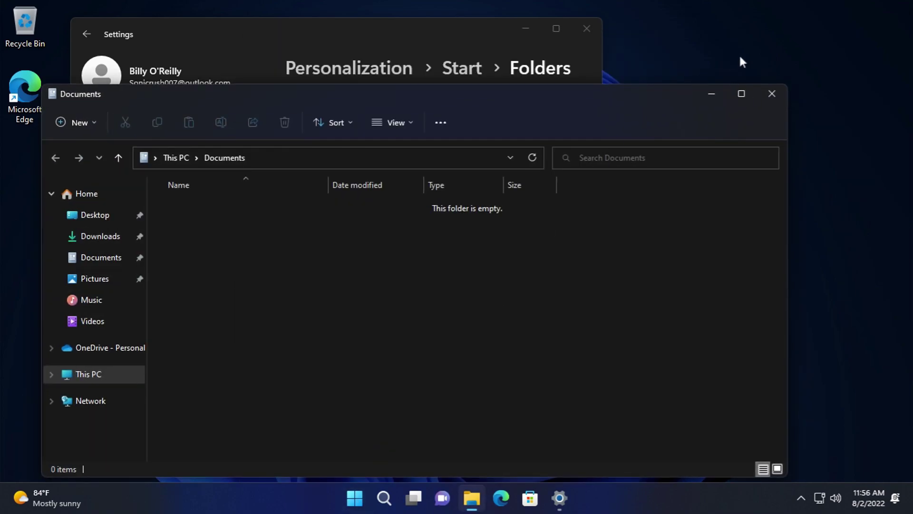
{"action": "left_click", "coordinate": [772, 95]}
{"action": "left_click", "coordinate": [355, 498]}
{"action": "left_click", "coordinate": [621, 452]}
{"action": "left_click", "coordinate": [489, 426]}
{"action": "left_click", "coordinate": [595, 452]}
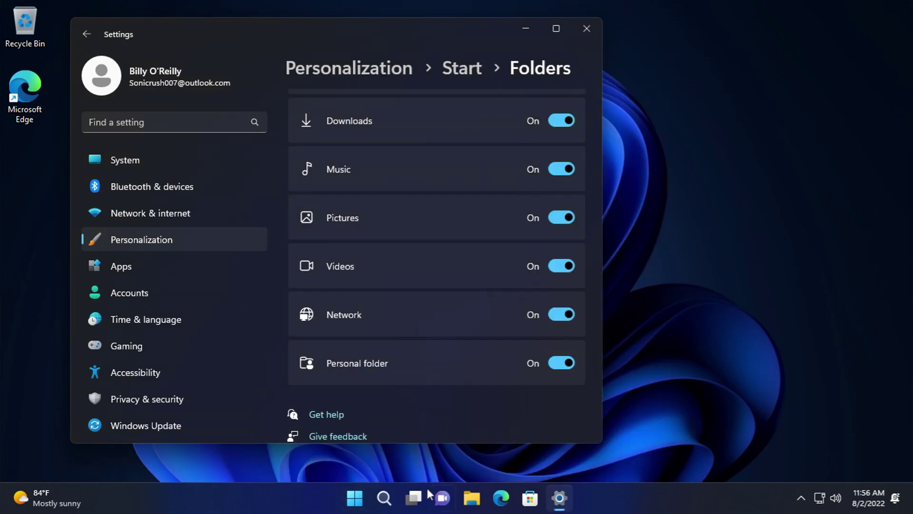
- Open the personal folder twice and the Network location from Start, closing each window
{"action": "left_click", "coordinate": [384, 499]}
{"action": "left_click", "coordinate": [355, 498]}
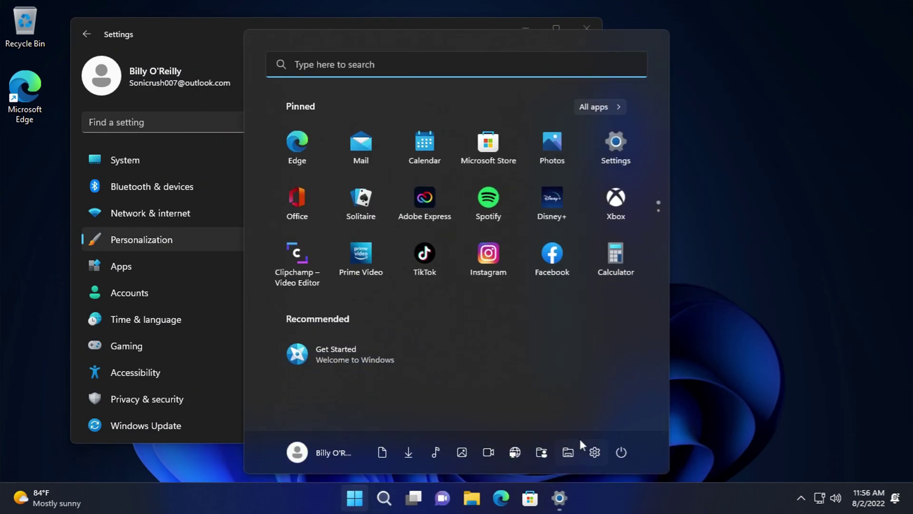
{"action": "left_click", "coordinate": [542, 452]}
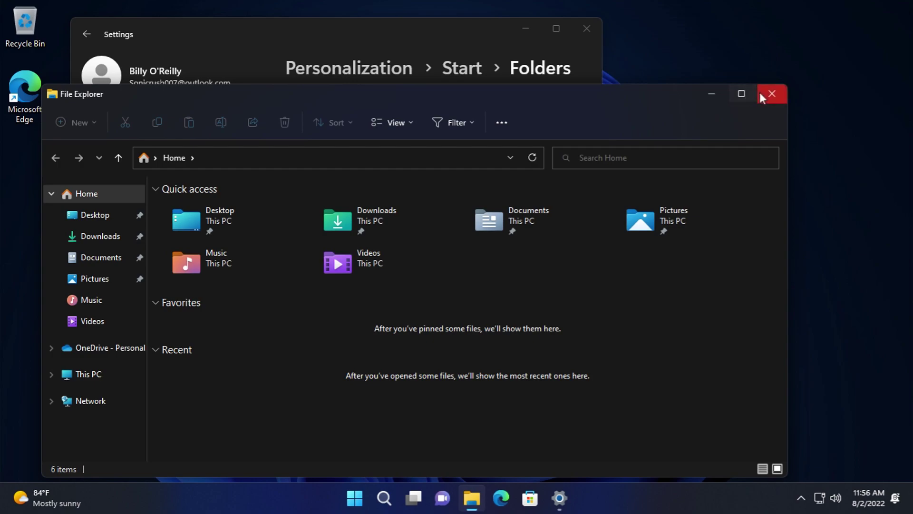
{"action": "left_click", "coordinate": [764, 90]}
{"action": "left_click", "coordinate": [355, 498]}
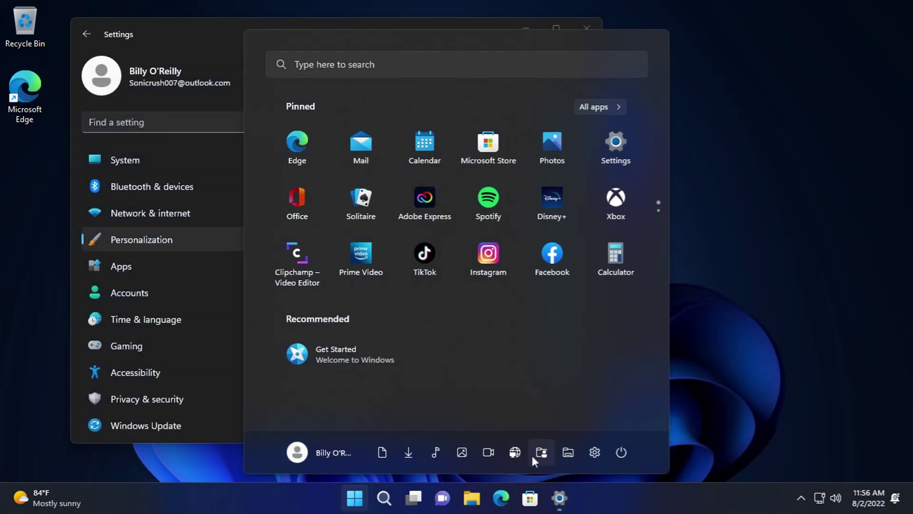
{"action": "left_click", "coordinate": [533, 454]}
{"action": "left_click", "coordinate": [780, 91]}
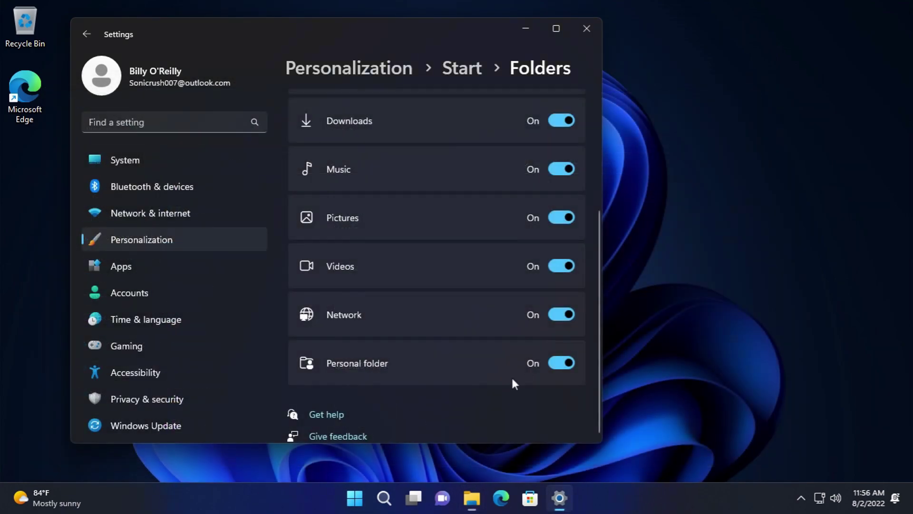
{"action": "left_click", "coordinate": [361, 498]}
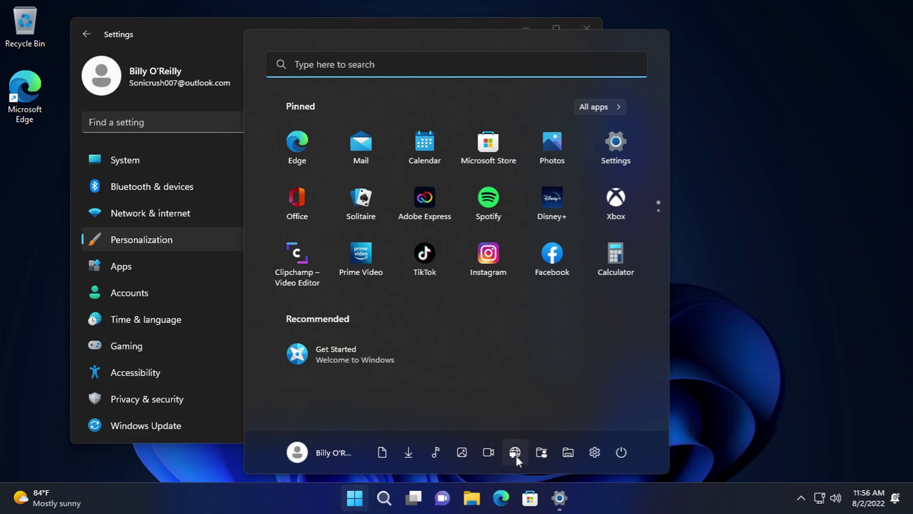
{"action": "left_click", "coordinate": [516, 455]}
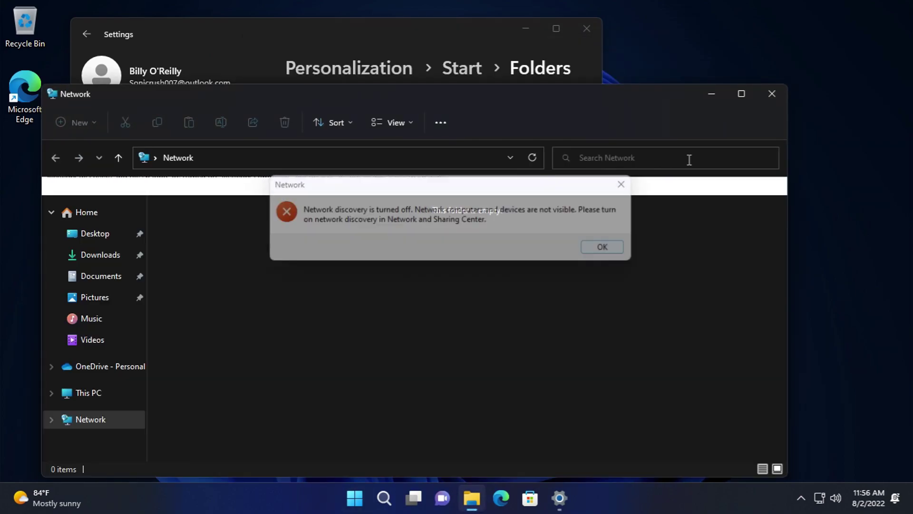
{"action": "left_click", "coordinate": [770, 92]}
- Open Videos, Pictures and Downloads from the Start footer, closing each window
{"action": "left_click", "coordinate": [357, 498]}
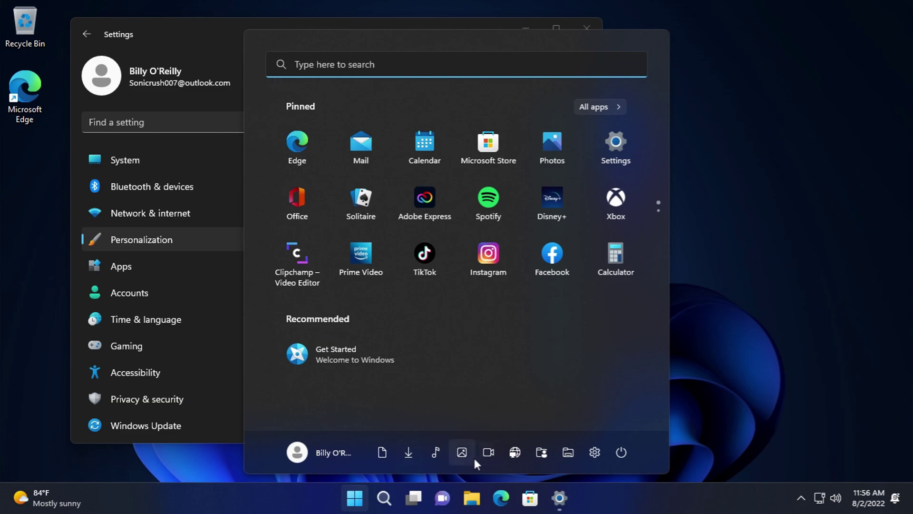
{"action": "left_click", "coordinate": [489, 453]}
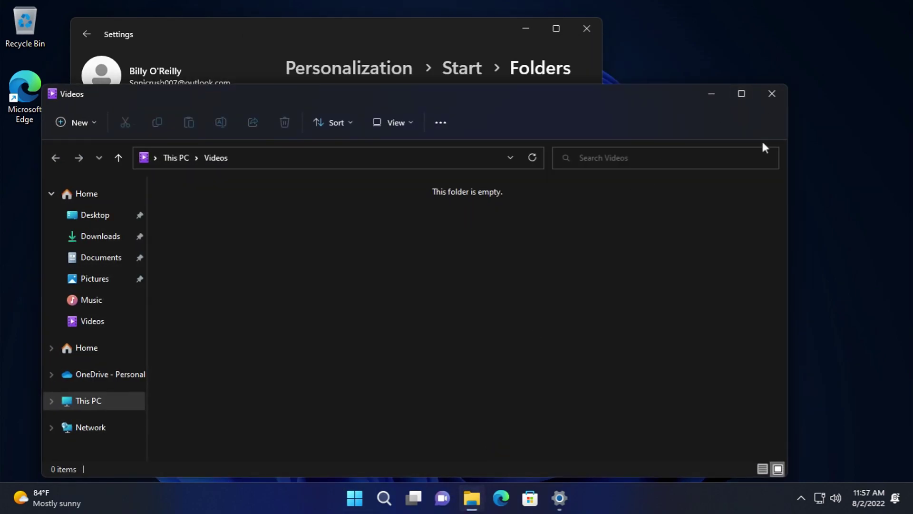
{"action": "left_click", "coordinate": [770, 94]}
{"action": "left_click", "coordinate": [355, 498]}
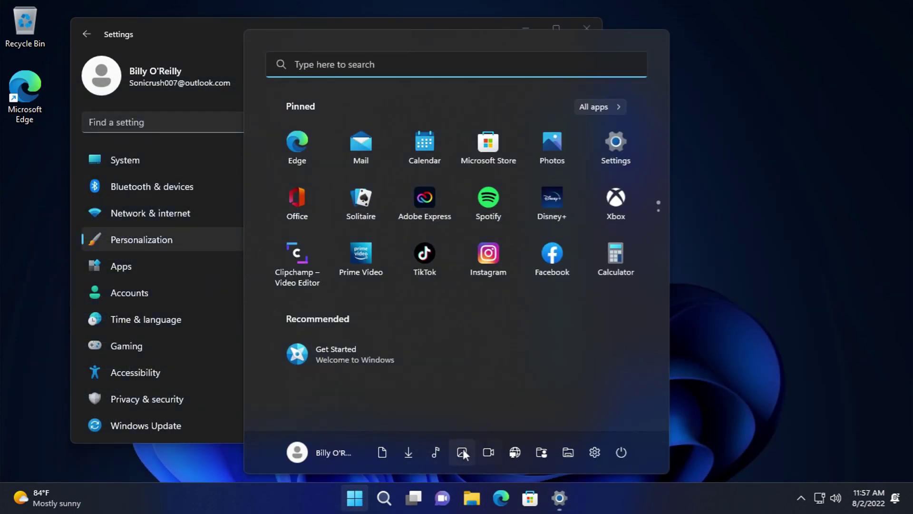
{"action": "left_click", "coordinate": [462, 453]}
{"action": "left_click", "coordinate": [770, 92]}
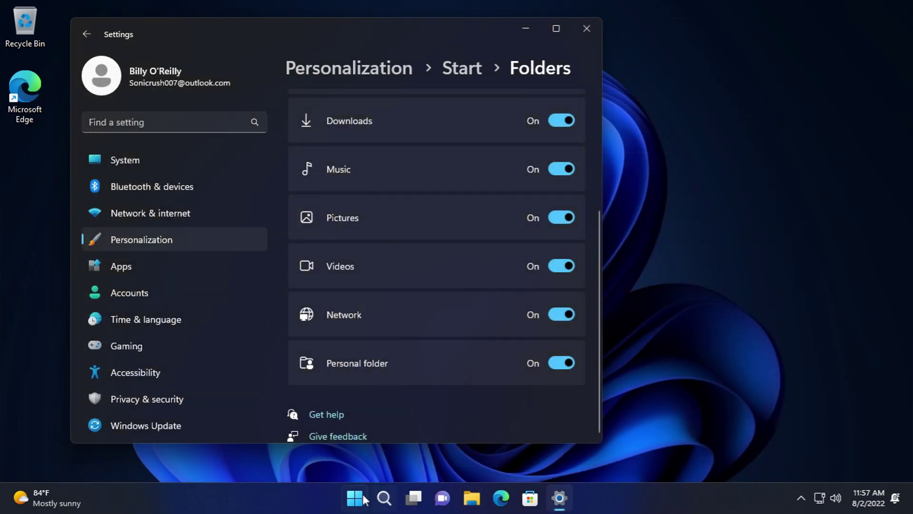
{"action": "left_click", "coordinate": [356, 497]}
{"action": "left_click", "coordinate": [460, 452]}
{"action": "left_click", "coordinate": [716, 94]}
{"action": "left_click", "coordinate": [355, 497]}
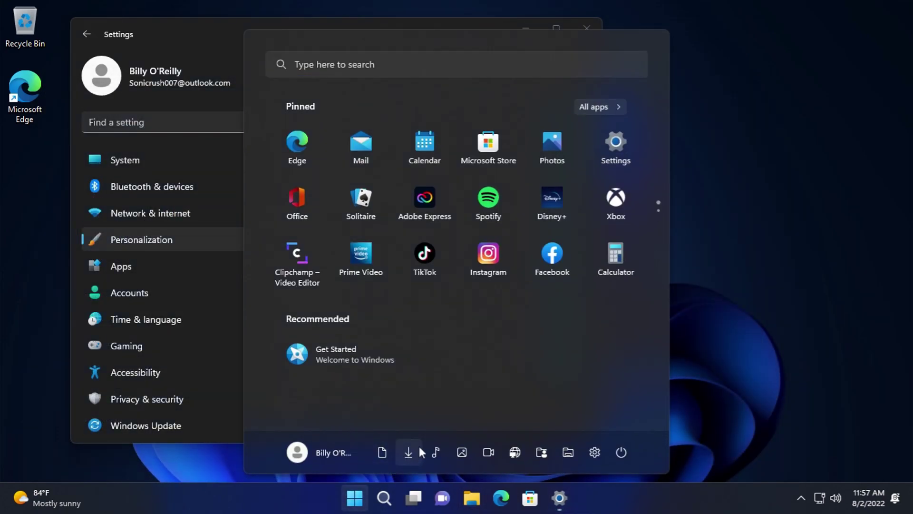
{"action": "left_click", "coordinate": [409, 449]}
{"action": "left_click", "coordinate": [772, 92]}
- Open Music and Documents from the Start footer, closing each window
{"action": "key", "text": "super"}
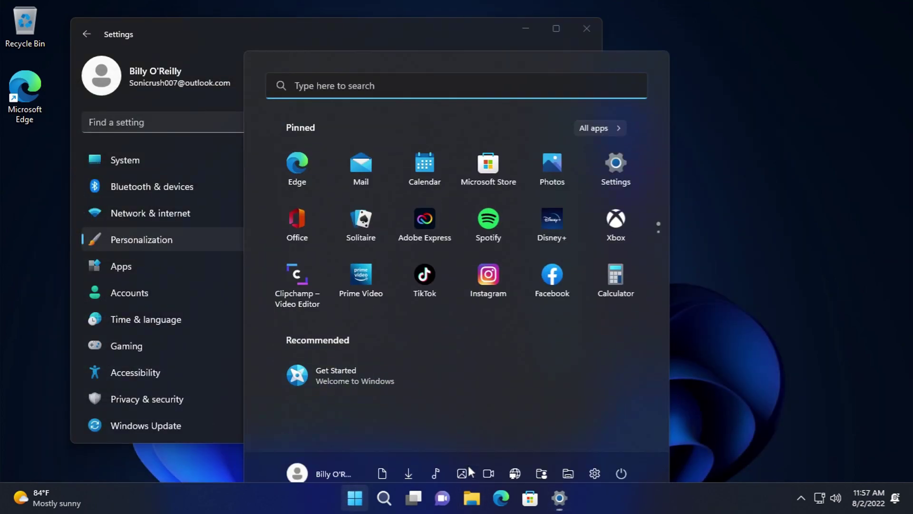
{"action": "left_click", "coordinate": [440, 450]}
{"action": "left_click", "coordinate": [771, 92]}
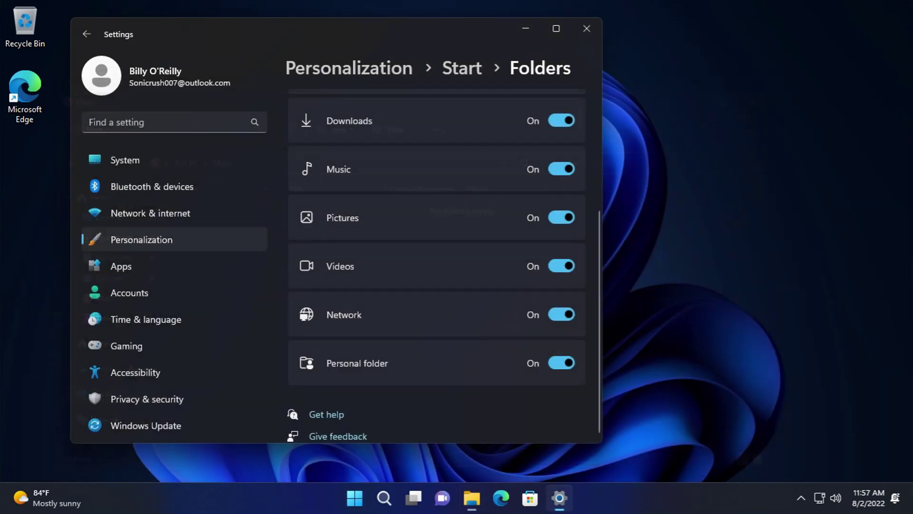
{"action": "left_click", "coordinate": [352, 498]}
{"action": "left_click", "coordinate": [394, 448]}
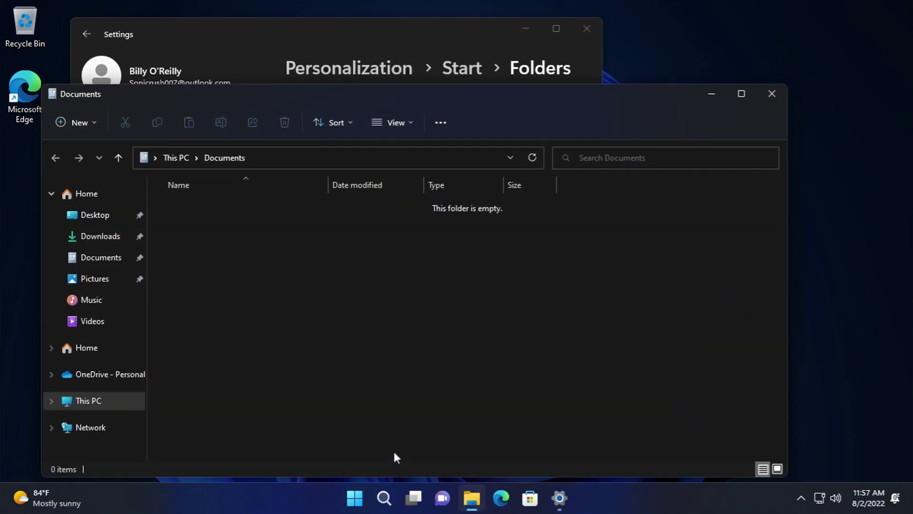
{"action": "left_click", "coordinate": [772, 93]}
- Turn off the Personal folder, Network, Videos and Pictures shortcuts for Start
{"action": "scroll", "coordinate": [572, 314], "scroll_direction": "up", "scroll_amount": 1}
{"action": "scroll", "coordinate": [561, 361], "scroll_direction": "down", "scroll_amount": 1}
{"action": "left_click", "coordinate": [562, 363]}
{"action": "left_click", "coordinate": [561, 315]}
{"action": "left_click", "coordinate": [561, 266]}
{"action": "left_click", "coordinate": [561, 218]}
{"action": "scroll", "coordinate": [589, 315], "scroll_direction": "up", "scroll_amount": 3}
{"action": "scroll", "coordinate": [589, 315], "scroll_direction": "down", "scroll_amount": 1}
- Turn off the Music, Downloads, Documents and File Explorer shortcuts, then go back to Start settings
{"action": "left_click", "coordinate": [560, 276]}
{"action": "left_click", "coordinate": [561, 228]}
{"action": "scroll", "coordinate": [561, 233], "scroll_direction": "up", "scroll_amount": 1}
{"action": "left_click", "coordinate": [560, 232]}
{"action": "left_click", "coordinate": [558, 185]}
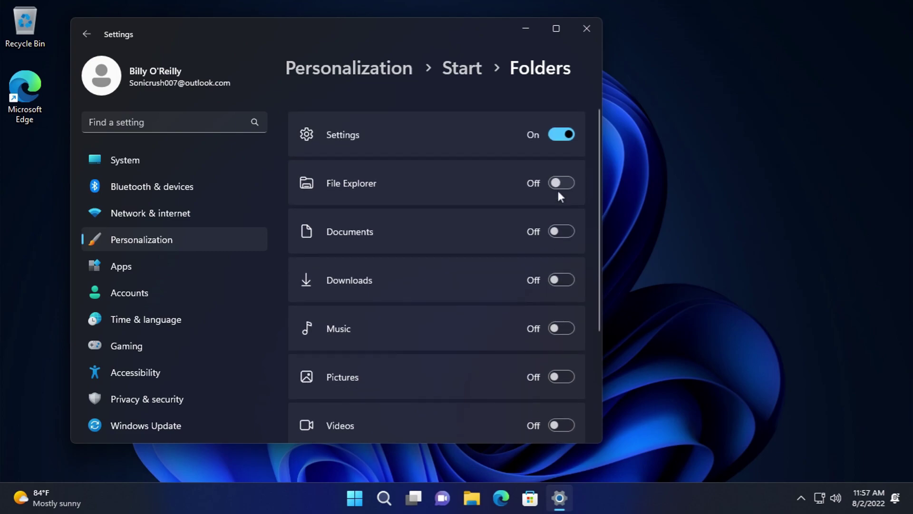
{"action": "left_click", "coordinate": [87, 34]}
- Go back to Personalization and open the Taskbar settings
{"action": "scroll", "coordinate": [418, 333], "scroll_direction": "down", "scroll_amount": 5}
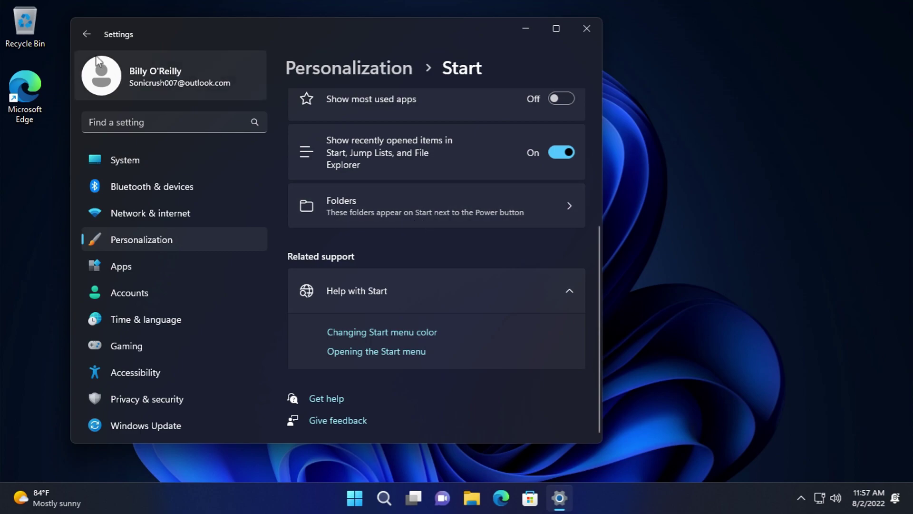
{"action": "left_click", "coordinate": [86, 33]}
{"action": "scroll", "coordinate": [408, 279], "scroll_direction": "down", "scroll_amount": 7}
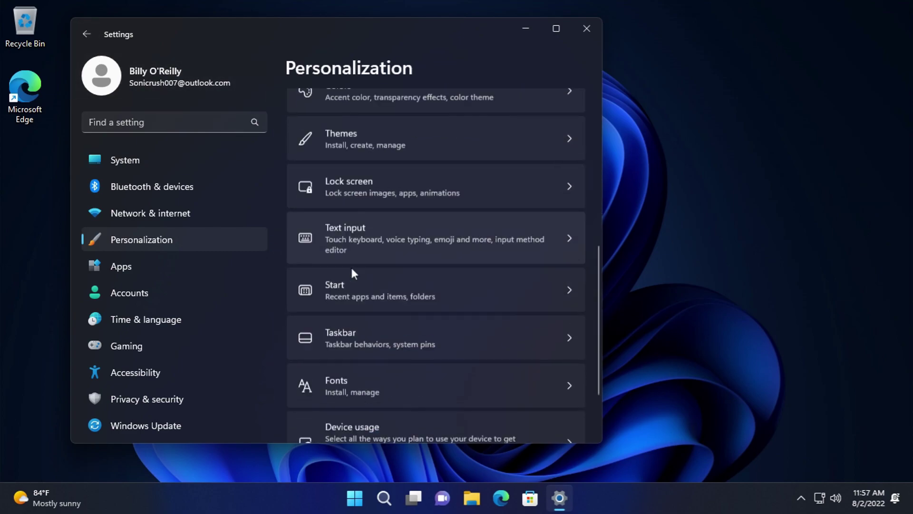
{"action": "left_click", "coordinate": [381, 280]}
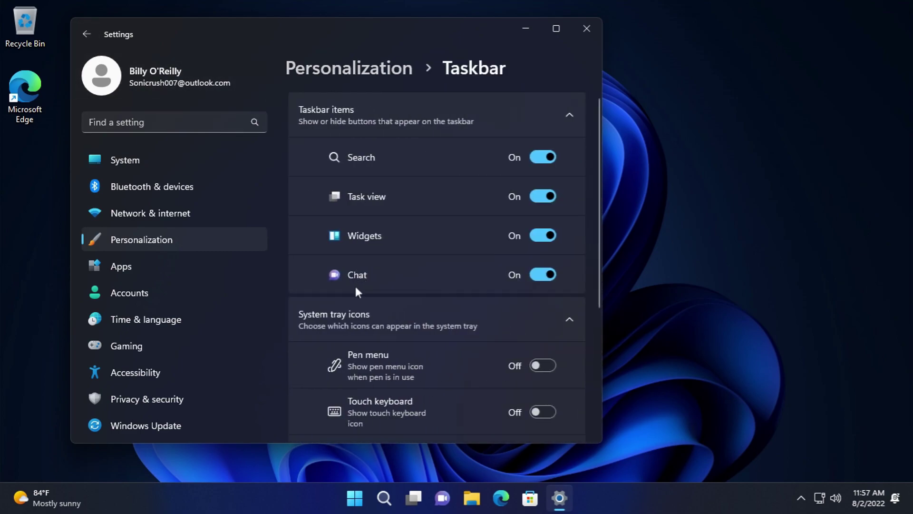
- Toggle Search, Task view, Widgets and Chat off and back on
{"action": "left_click", "coordinate": [547, 156]}
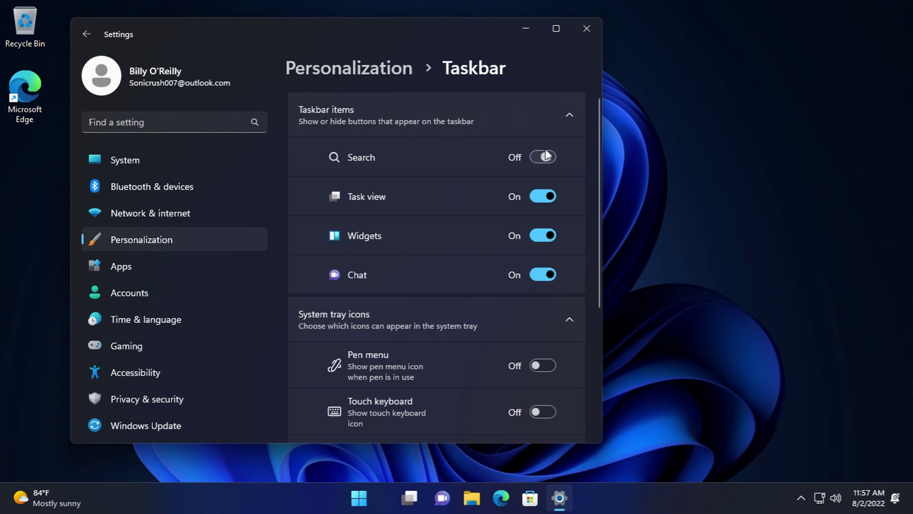
{"action": "left_click", "coordinate": [547, 155]}
{"action": "left_click", "coordinate": [546, 199]}
{"action": "left_click", "coordinate": [545, 199]}
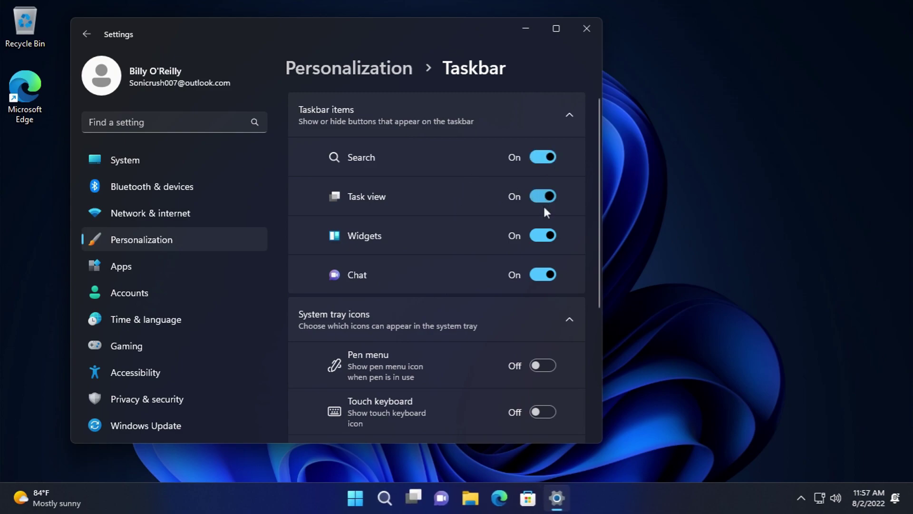
{"action": "left_click", "coordinate": [544, 235]}
{"action": "left_click", "coordinate": [544, 235]}
{"action": "left_click", "coordinate": [543, 274]}
{"action": "left_click", "coordinate": [542, 271]}
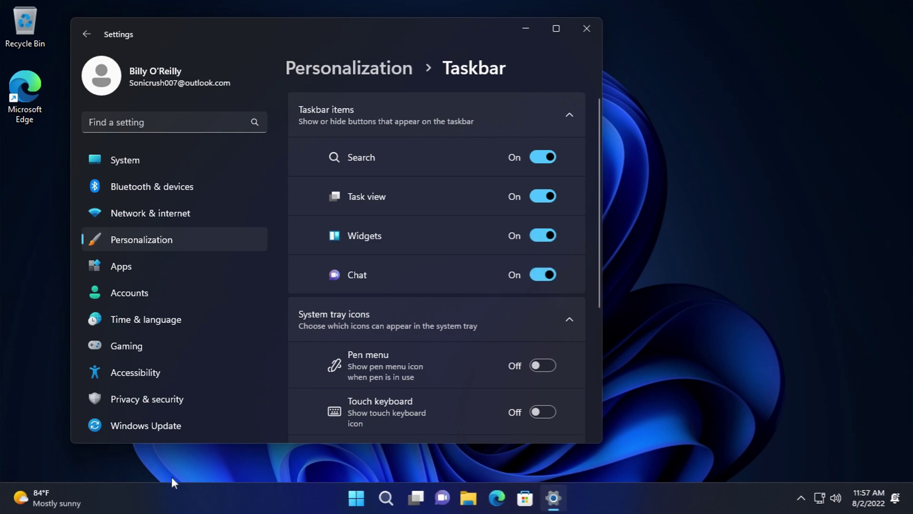
- Browse the widgets board and its settings panel, then close it
{"action": "left_click", "coordinate": [43, 497]}
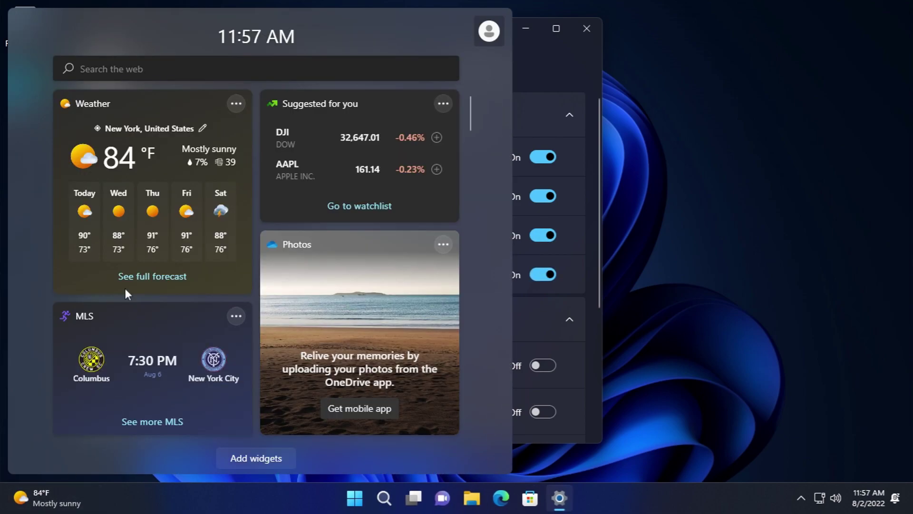
{"action": "scroll", "coordinate": [130, 264], "scroll_direction": "down", "scroll_amount": 5}
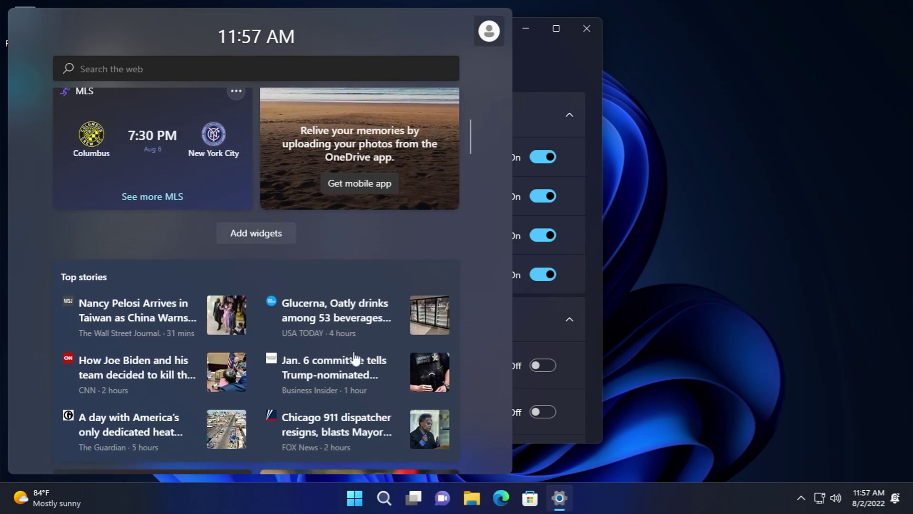
{"action": "scroll", "coordinate": [354, 358], "scroll_direction": "down", "scroll_amount": 15}
{"action": "scroll", "coordinate": [358, 364], "scroll_direction": "down", "scroll_amount": 3}
{"action": "scroll", "coordinate": [357, 374], "scroll_direction": "up", "scroll_amount": 20}
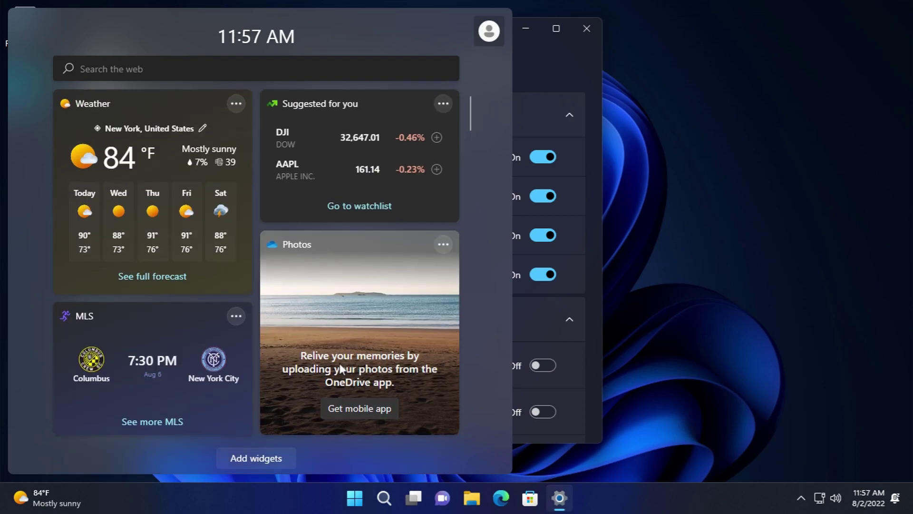
{"action": "left_click", "coordinate": [489, 31]}
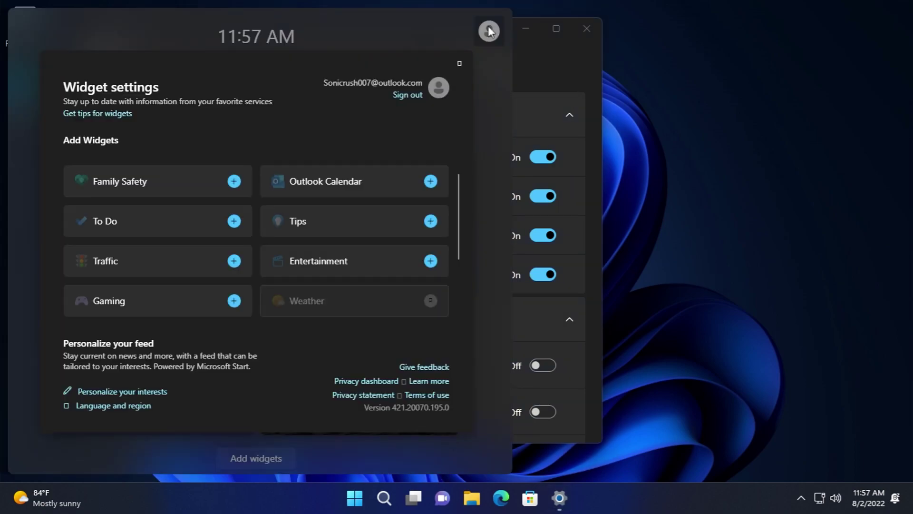
{"action": "left_click", "coordinate": [469, 64]}
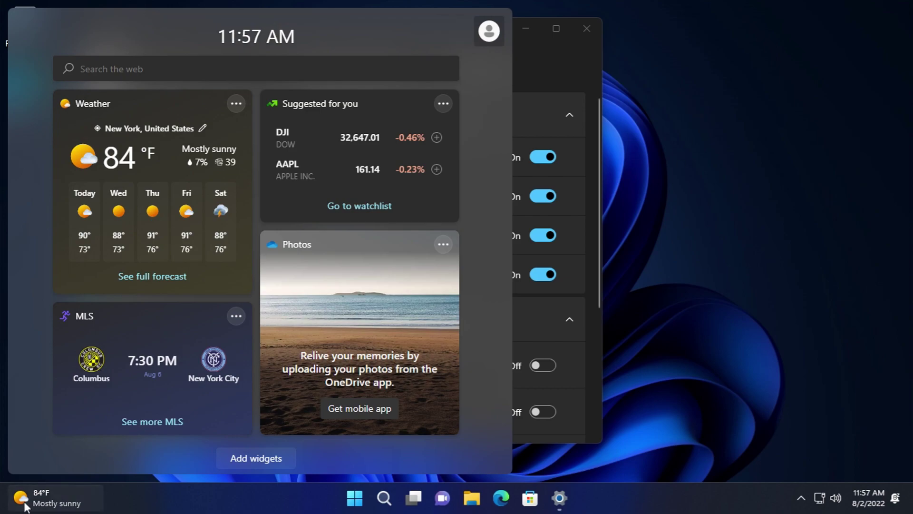
{"action": "left_click", "coordinate": [353, 499]}
{"action": "left_click", "coordinate": [353, 497]}
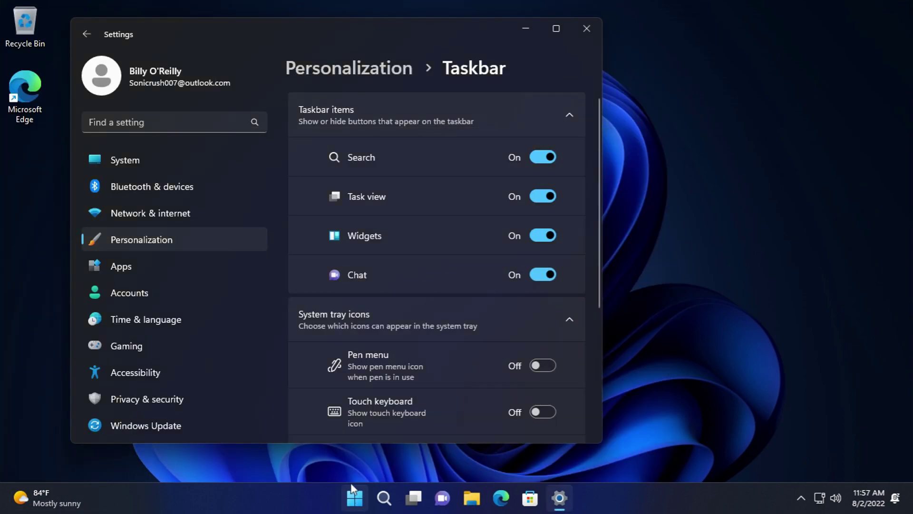
- Show the touch keyboard icon in the tray and try opening the touch keyboard
{"action": "scroll", "coordinate": [393, 288], "scroll_direction": "down", "scroll_amount": 3}
{"action": "scroll", "coordinate": [401, 269], "scroll_direction": "up", "scroll_amount": 3}
{"action": "scroll", "coordinate": [400, 264], "scroll_direction": "down", "scroll_amount": 2}
{"action": "scroll", "coordinate": [402, 180], "scroll_direction": "down", "scroll_amount": 3}
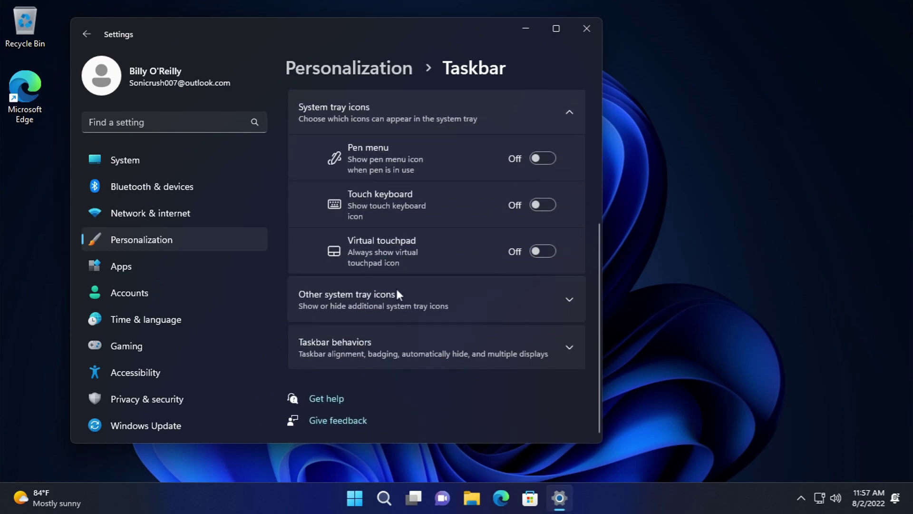
{"action": "left_click", "coordinate": [541, 205]}
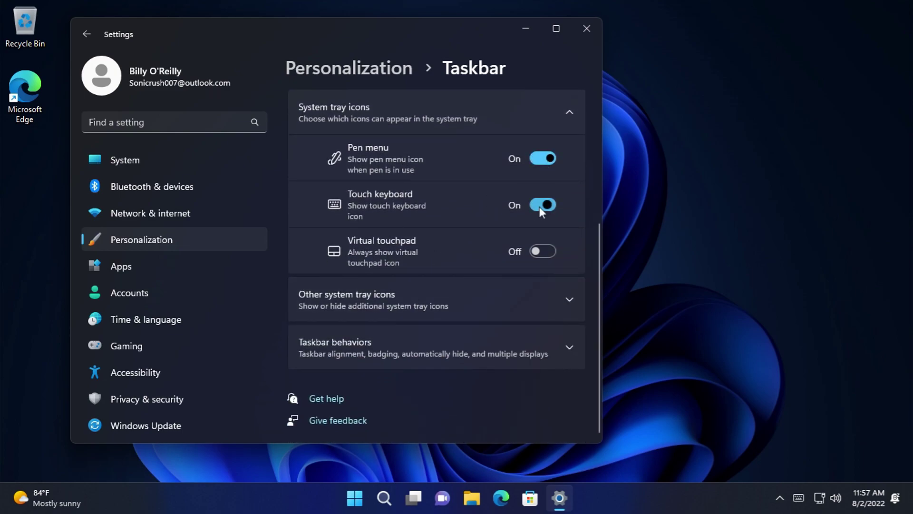
{"action": "left_click", "coordinate": [780, 498]}
{"action": "left_click", "coordinate": [799, 497]}
{"action": "left_click", "coordinate": [879, 314]}
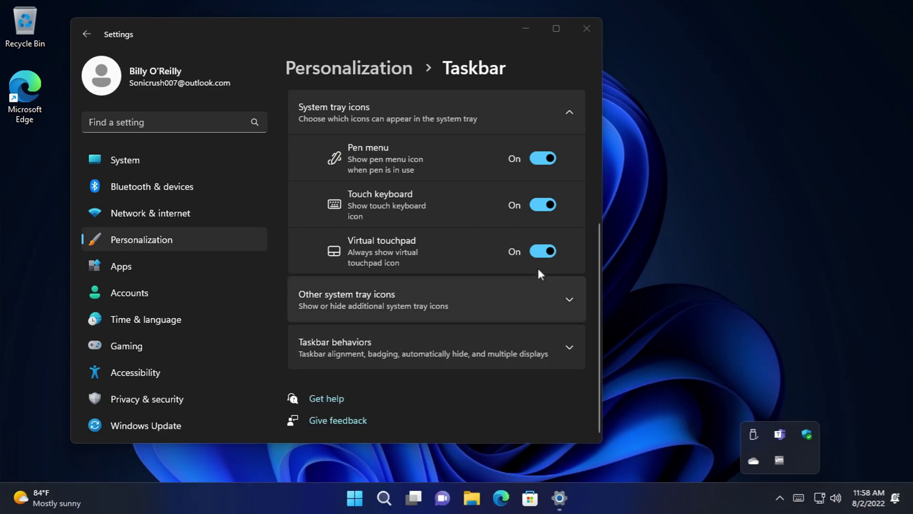
- Turn off the Virtual touchpad and Touch keyboard tray icons
{"action": "left_click", "coordinate": [547, 251]}
{"action": "left_click", "coordinate": [540, 251]}
{"action": "left_click", "coordinate": [540, 251]}
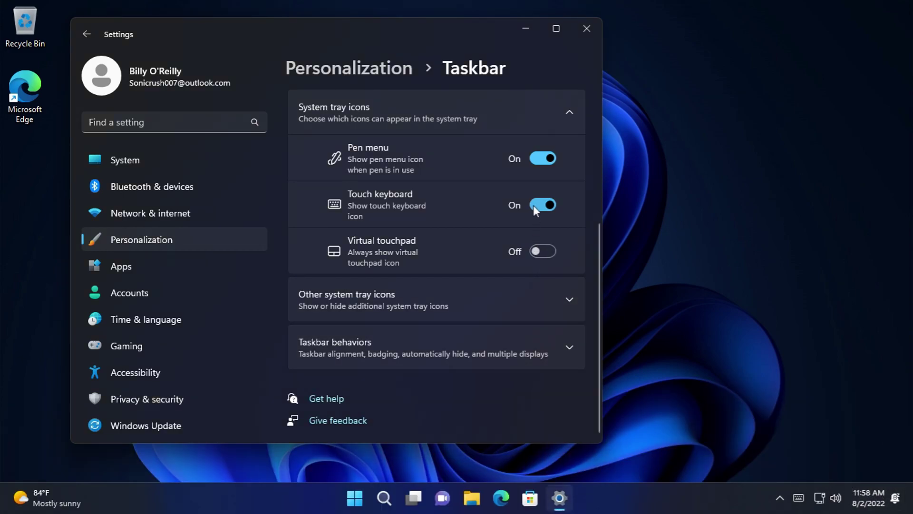
{"action": "left_click", "coordinate": [536, 208]}
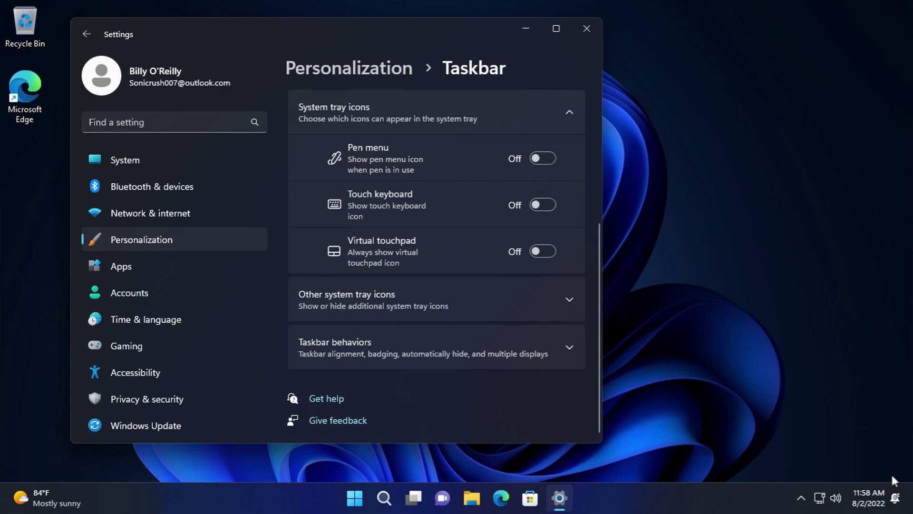
- View the notification centre's full-month calendar, then expand Other system tray icons
{"action": "left_click", "coordinate": [890, 497]}
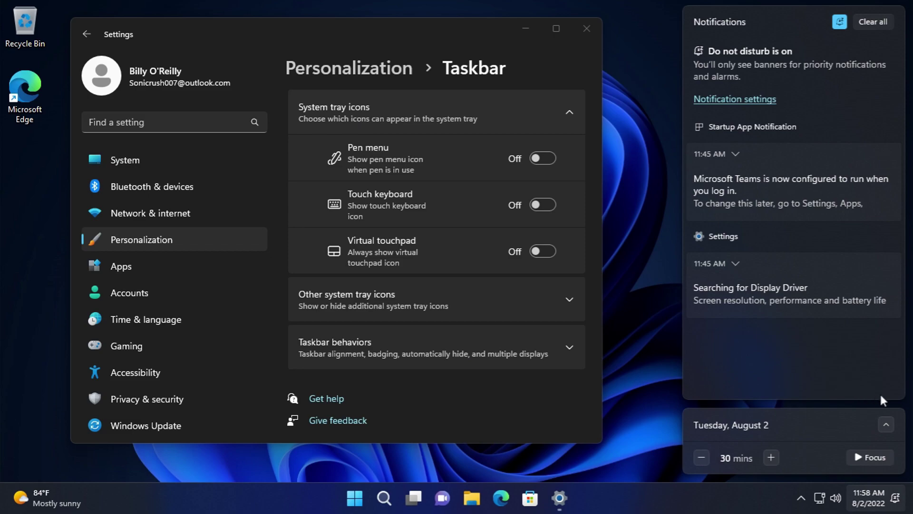
{"action": "left_click", "coordinate": [884, 425]}
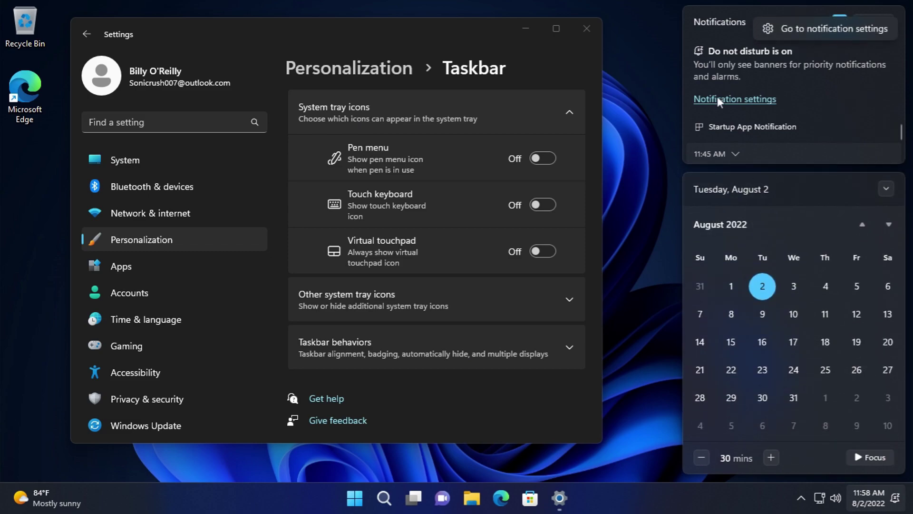
{"action": "left_click", "coordinate": [652, 95]}
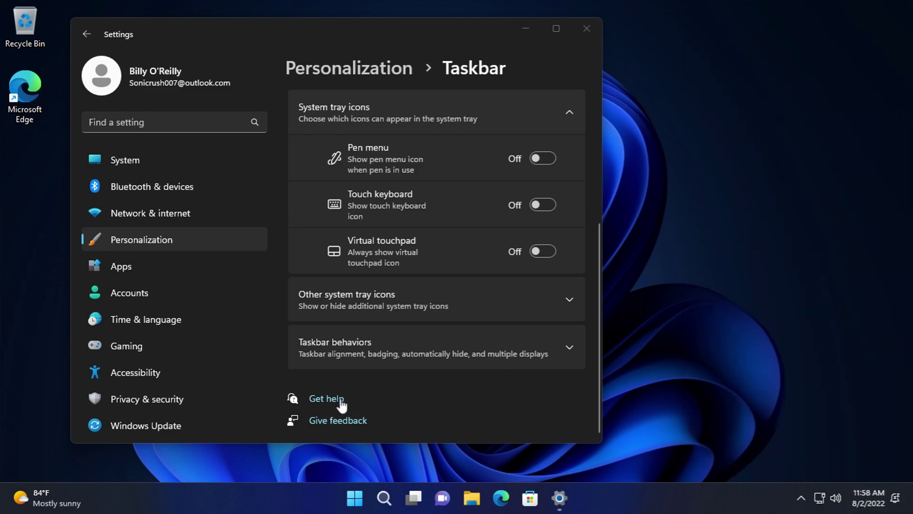
{"action": "left_click", "coordinate": [346, 295]}
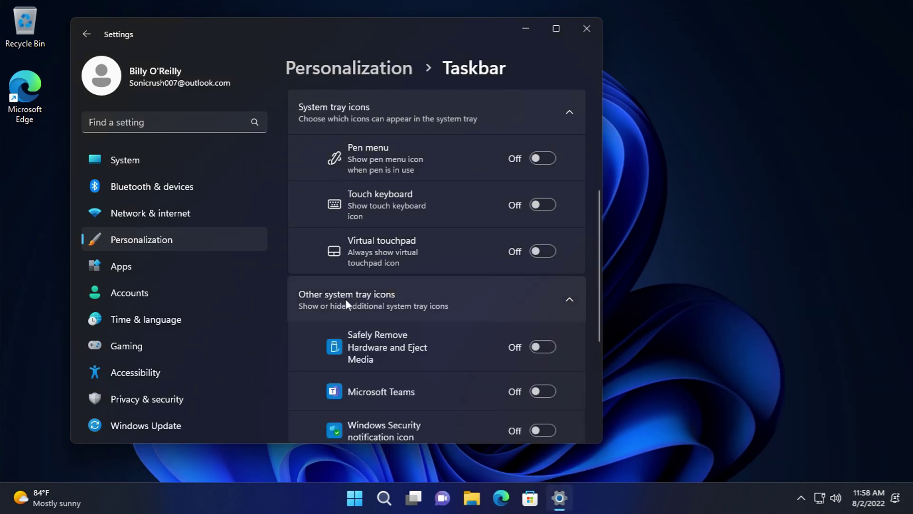
- Show the VMware Tools, OneDrive, Windows Security, Teams and Safely Remove Hardware tray icons
{"action": "scroll", "coordinate": [345, 296], "scroll_direction": "down", "scroll_amount": 5}
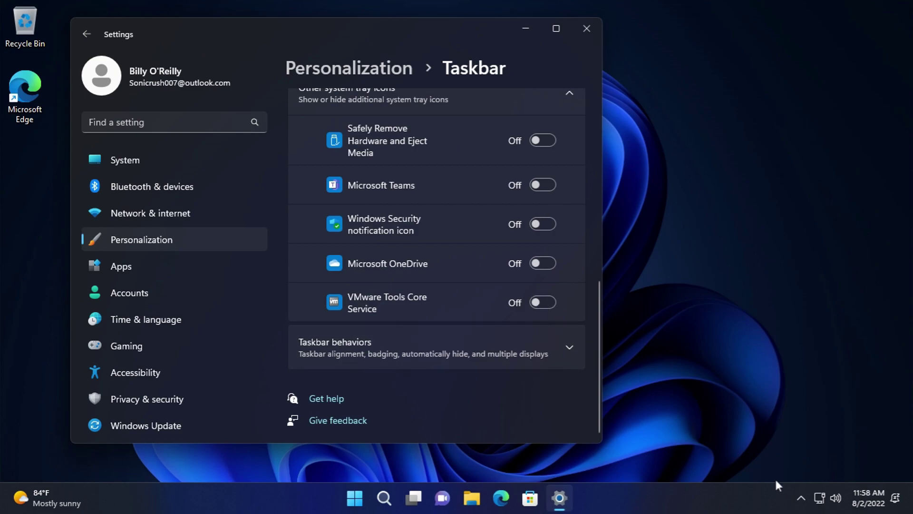
{"action": "left_click", "coordinate": [801, 497]}
{"action": "left_click", "coordinate": [801, 497]}
{"action": "left_click", "coordinate": [543, 303]}
{"action": "left_click", "coordinate": [543, 263]}
{"action": "left_click", "coordinate": [543, 223]}
{"action": "left_click", "coordinate": [543, 184]}
{"action": "left_click", "coordinate": [543, 140]}
- Hide those five tray icons again
{"action": "left_click", "coordinate": [551, 302]}
{"action": "left_click", "coordinate": [535, 261]}
{"action": "left_click", "coordinate": [537, 224]}
{"action": "left_click", "coordinate": [537, 185]}
{"action": "left_click", "coordinate": [538, 140]}
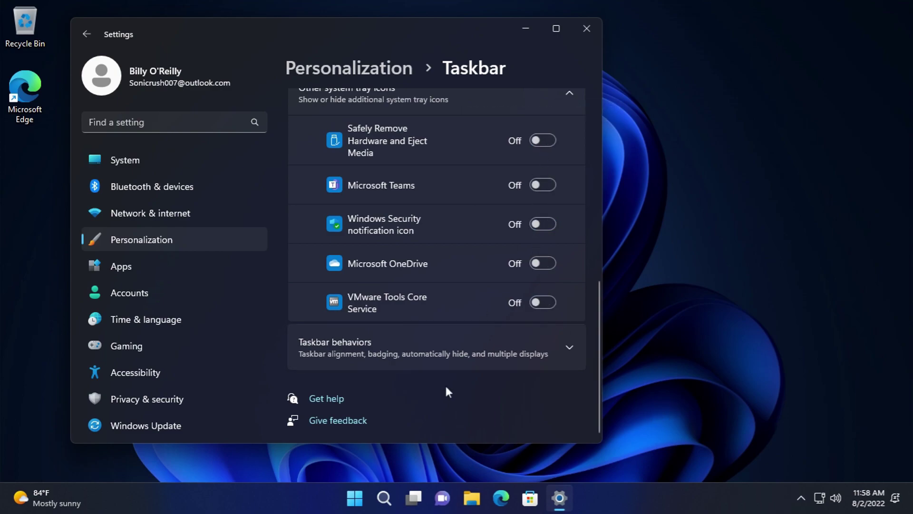
- Set taskbar alignment to Left, then back to Center, and return to Personalization
{"action": "left_click", "coordinate": [422, 340]}
{"action": "scroll", "coordinate": [498, 276], "scroll_direction": "down", "scroll_amount": 5}
{"action": "left_click", "coordinate": [500, 229]}
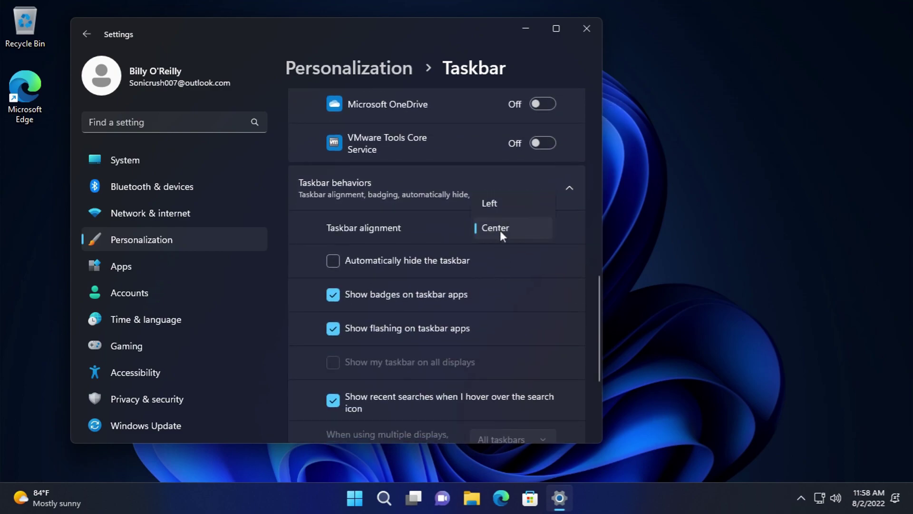
{"action": "left_click", "coordinate": [495, 204]}
{"action": "left_click", "coordinate": [500, 229]}
{"action": "left_click", "coordinate": [499, 248]}
{"action": "scroll", "coordinate": [399, 267], "scroll_direction": "down", "scroll_amount": 2}
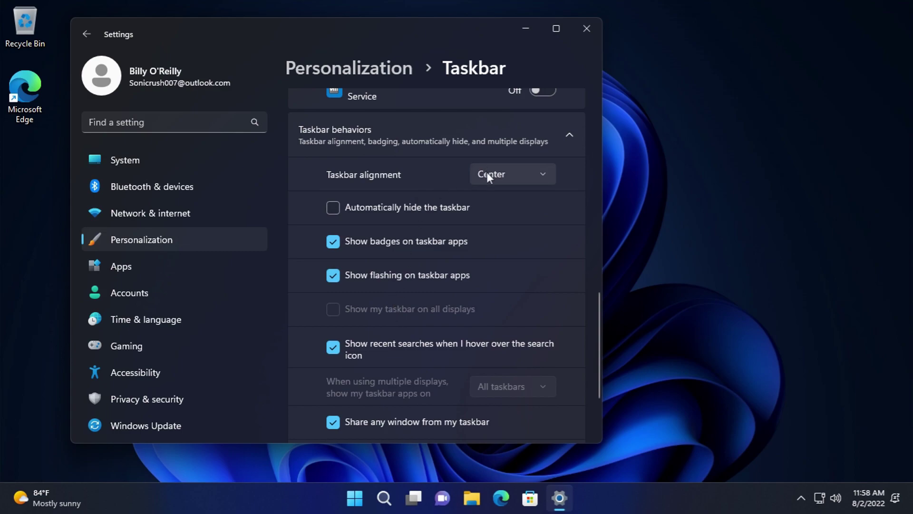
{"action": "scroll", "coordinate": [504, 311], "scroll_direction": "down", "scroll_amount": 4}
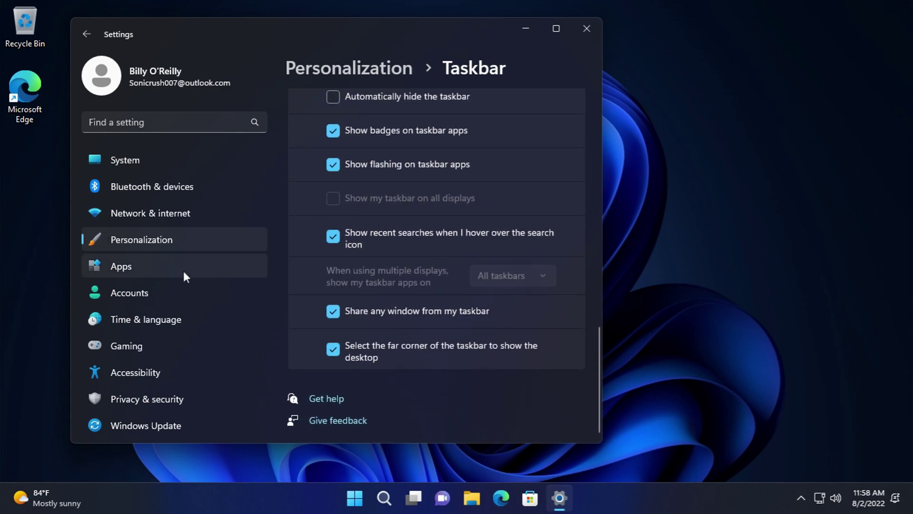
{"action": "left_click", "coordinate": [81, 37]}
{"action": "scroll", "coordinate": [522, 283], "scroll_direction": "down", "scroll_amount": 8}
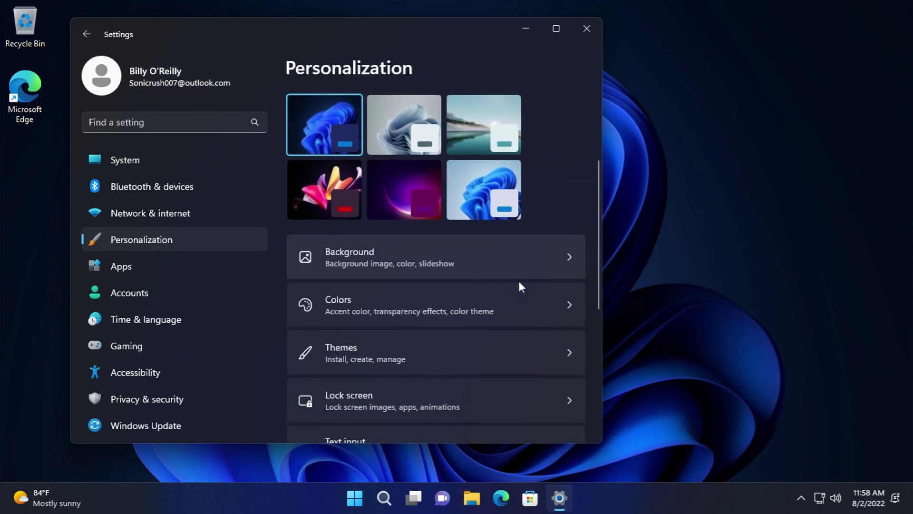
{"action": "left_click", "coordinate": [452, 342]}
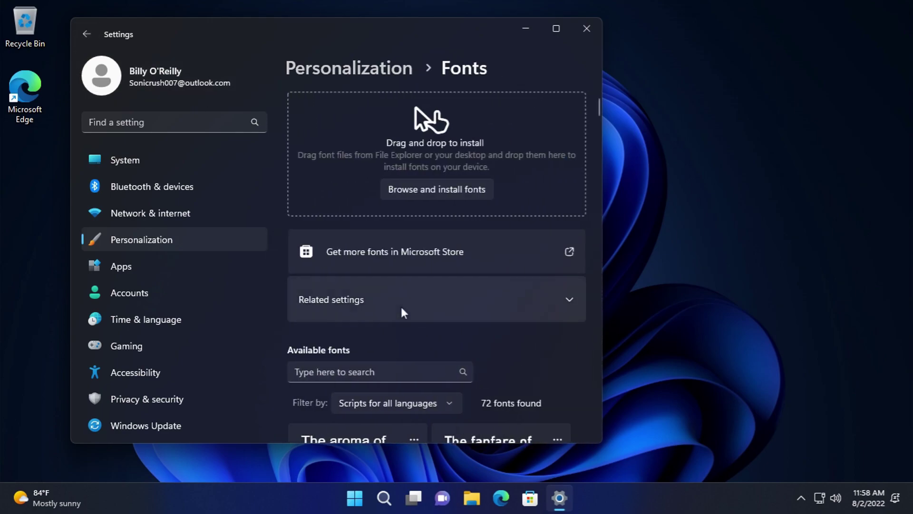
{"action": "left_click", "coordinate": [435, 189]}
{"action": "left_click", "coordinate": [421, 292]}
{"action": "left_click", "coordinate": [421, 291]}
{"action": "left_click", "coordinate": [421, 289]}
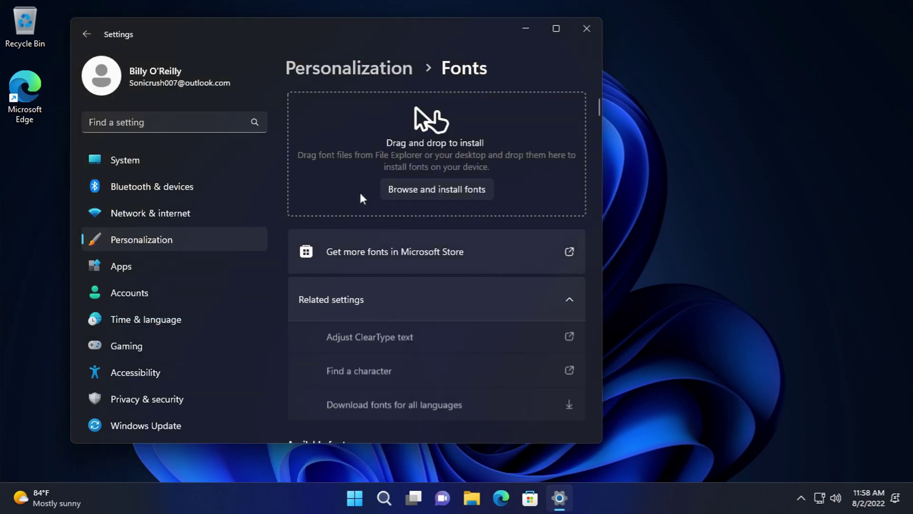
{"action": "scroll", "coordinate": [461, 281], "scroll_direction": "down", "scroll_amount": 5}
{"action": "left_click", "coordinate": [409, 158]}
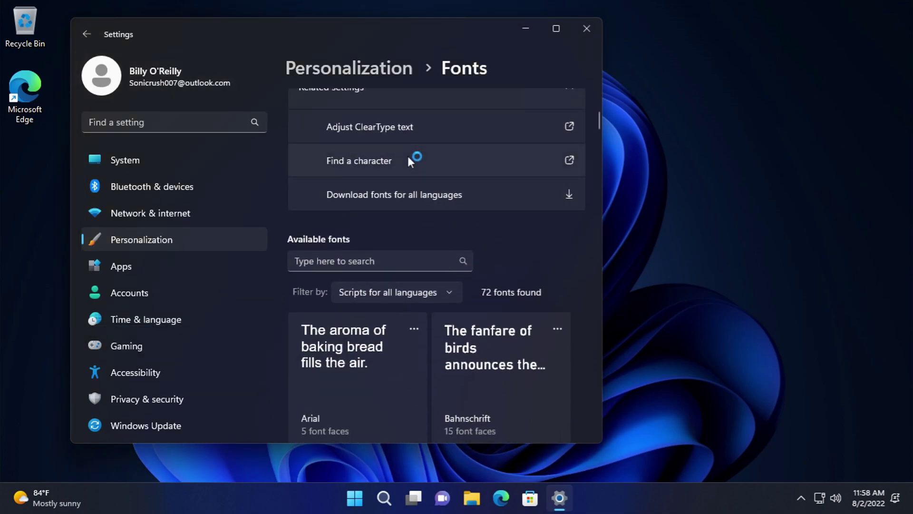
{"action": "key", "text": "alt+F4"}
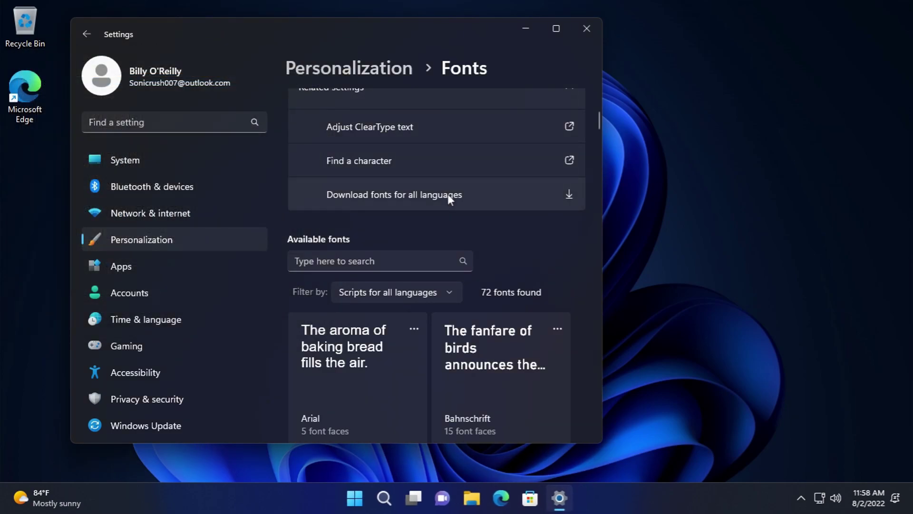
{"action": "scroll", "coordinate": [406, 257], "scroll_direction": "down", "scroll_amount": 3}
{"action": "scroll", "coordinate": [400, 224], "scroll_direction": "up", "scroll_amount": 3}
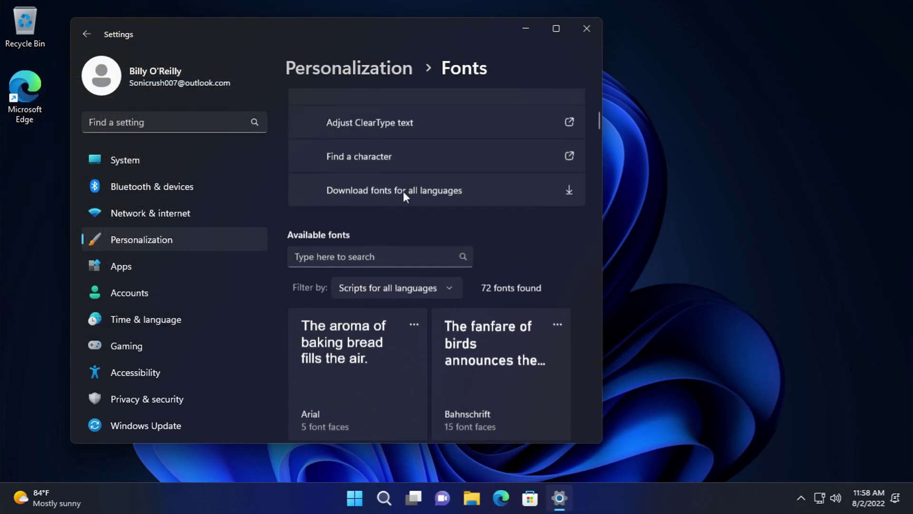
{"action": "left_click", "coordinate": [403, 136]}
{"action": "left_click", "coordinate": [675, 61]}
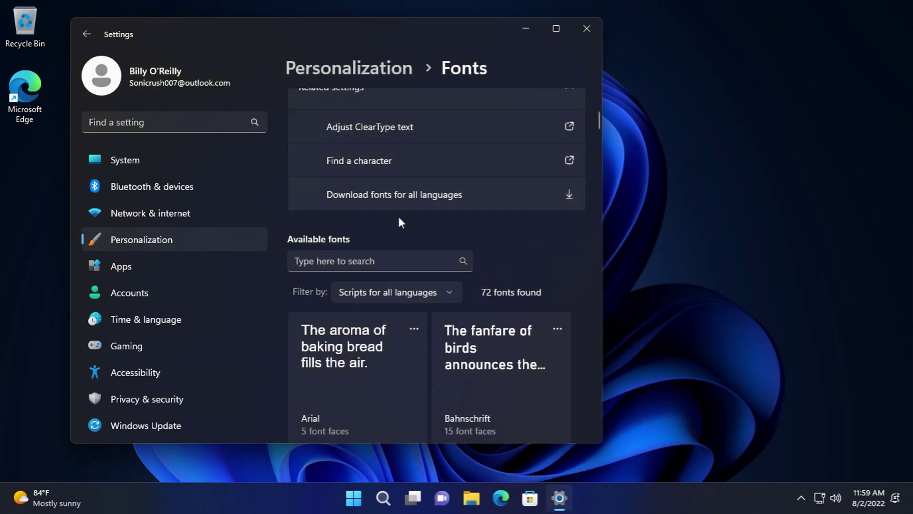
{"action": "left_click", "coordinate": [399, 198]}
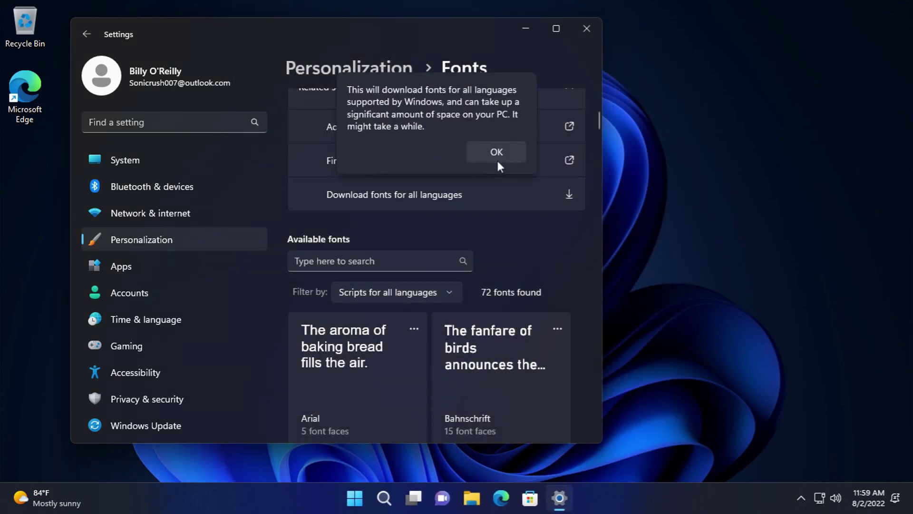
{"action": "left_click", "coordinate": [463, 193]}
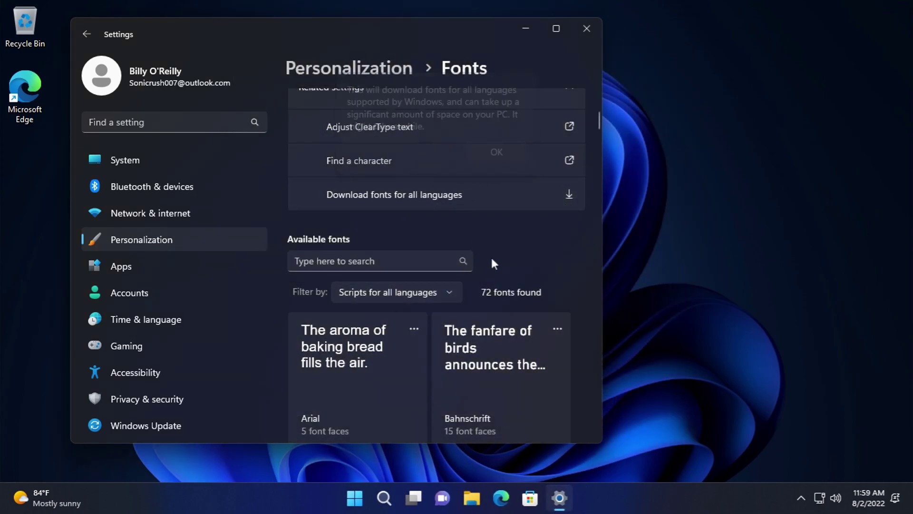
{"action": "scroll", "coordinate": [448, 367], "scroll_direction": "down", "scroll_amount": 10}
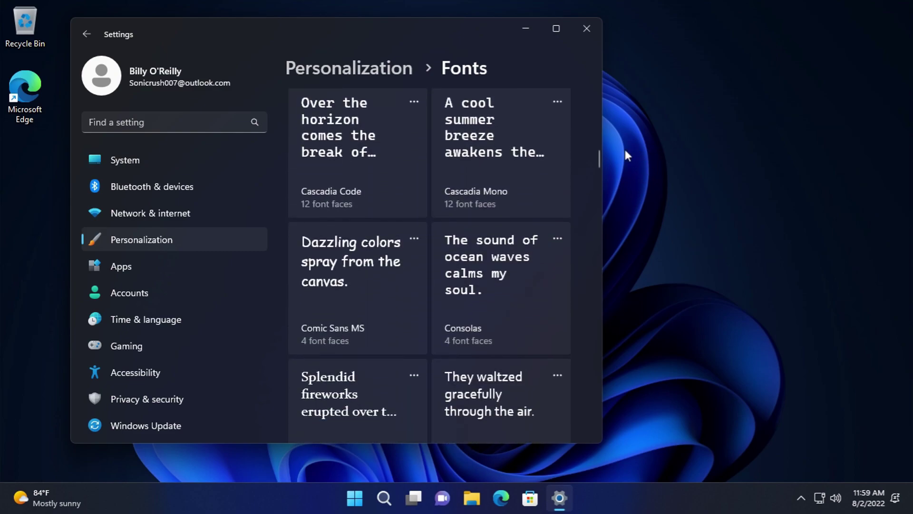
{"action": "left_click_drag", "start_coordinate": [598, 157], "coordinate": [590, 434]}
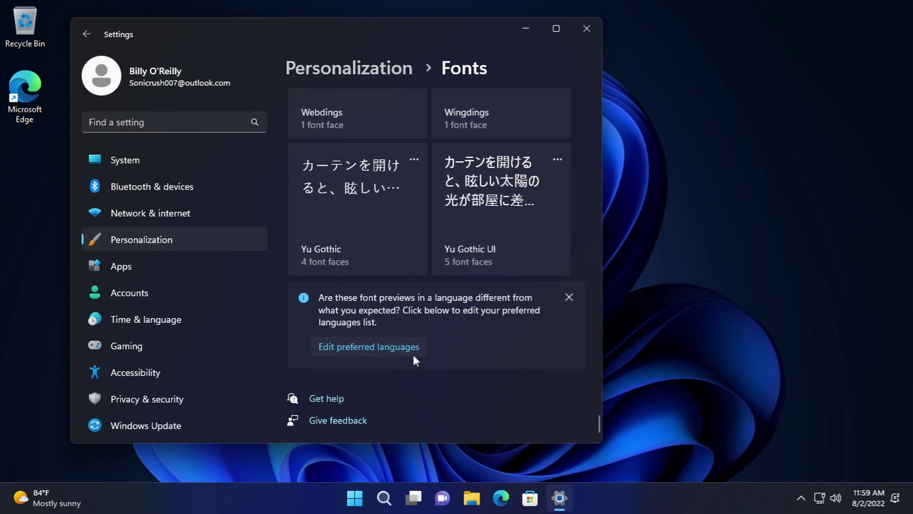
{"action": "left_click", "coordinate": [408, 347]}
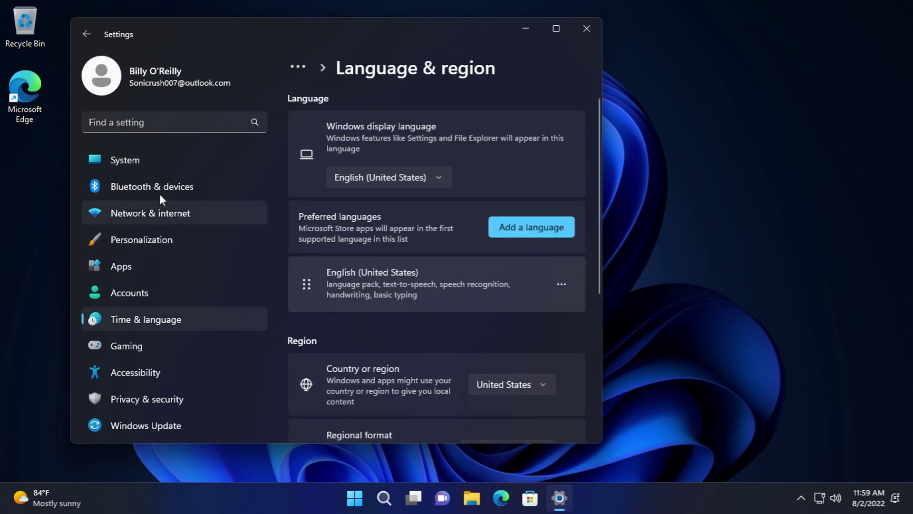
{"action": "left_click", "coordinate": [87, 34]}
{"action": "left_click", "coordinate": [86, 33]}
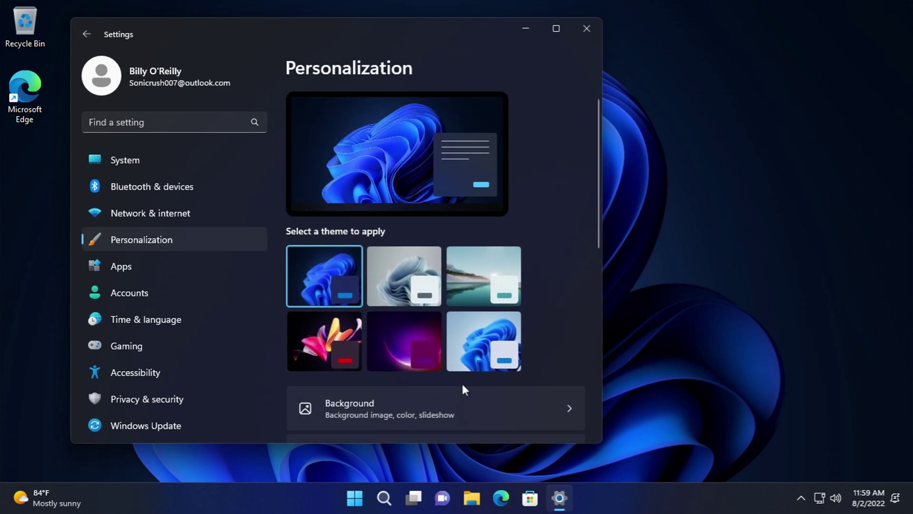
- Review the Device usage page with every category off, then close Settings
{"action": "scroll", "coordinate": [457, 376], "scroll_direction": "down", "scroll_amount": 10}
{"action": "left_click", "coordinate": [451, 373]}
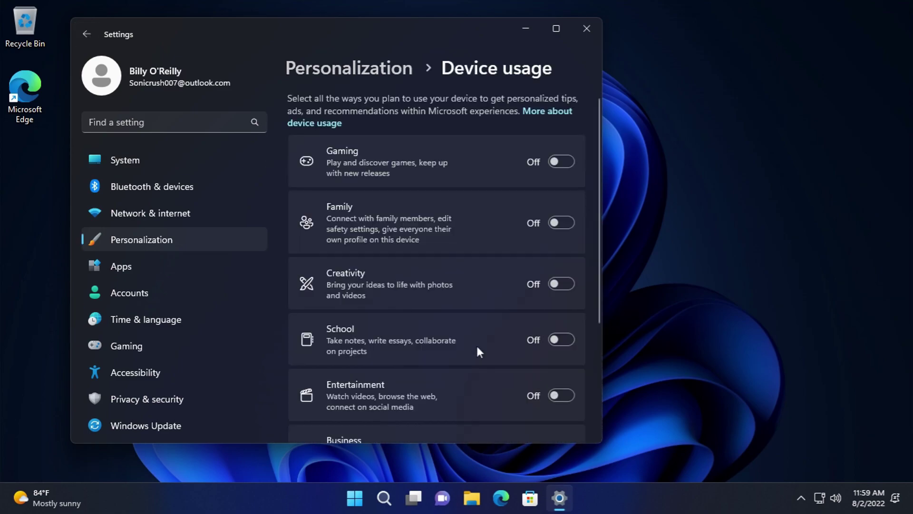
{"action": "scroll", "coordinate": [461, 214], "scroll_direction": "down", "scroll_amount": 4}
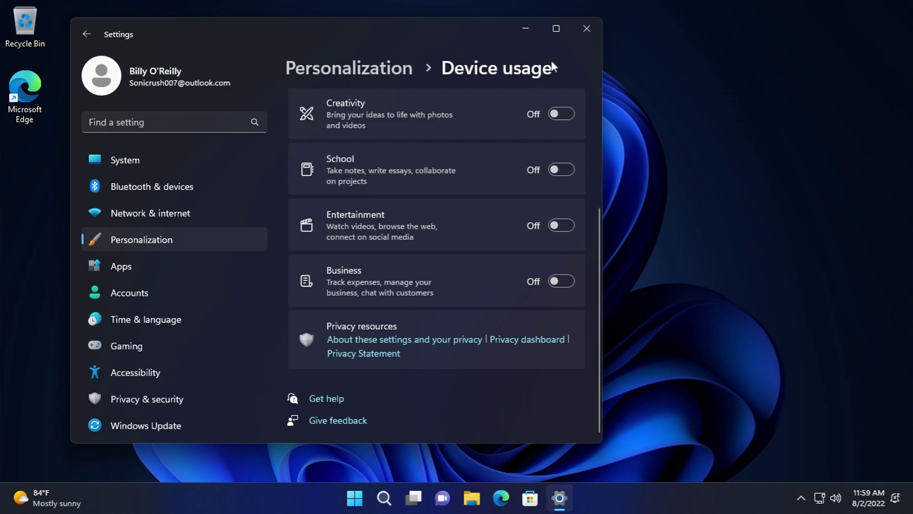
{"action": "left_click", "coordinate": [585, 30]}
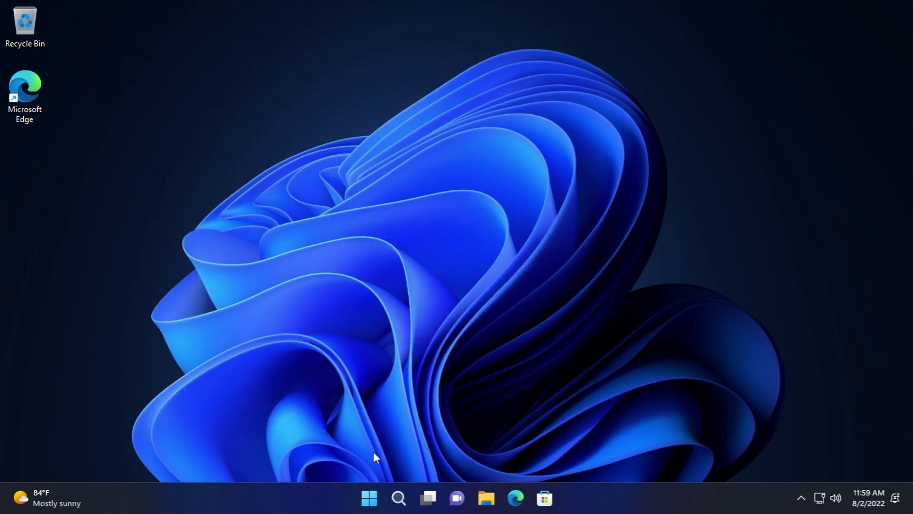
- Open Settings from Start, cancel the PC rename, and open Microsoft 365 benefits in Edge
{"action": "left_click", "coordinate": [369, 497]}
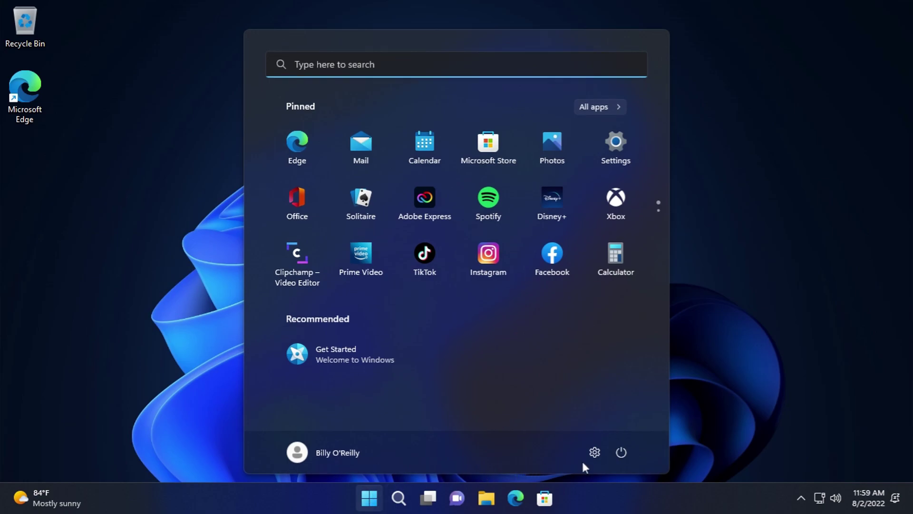
{"action": "left_click", "coordinate": [594, 453]}
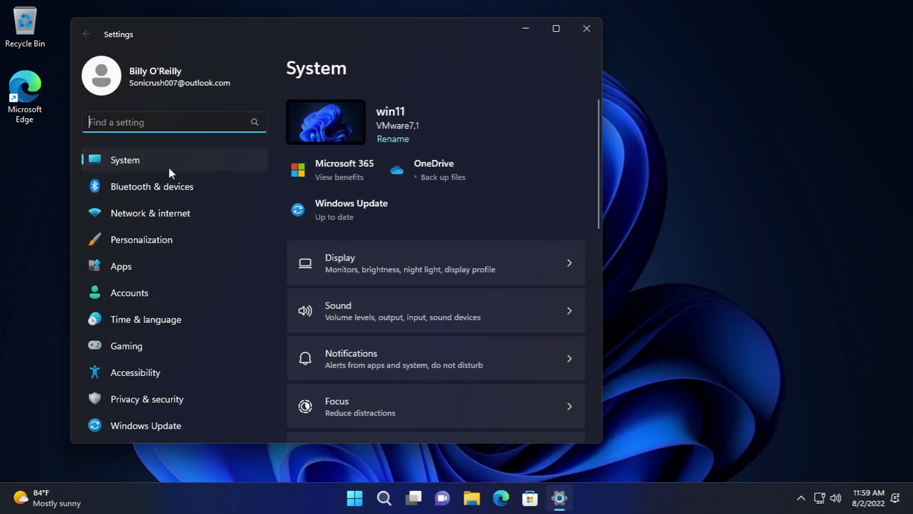
{"action": "left_click", "coordinate": [379, 138]}
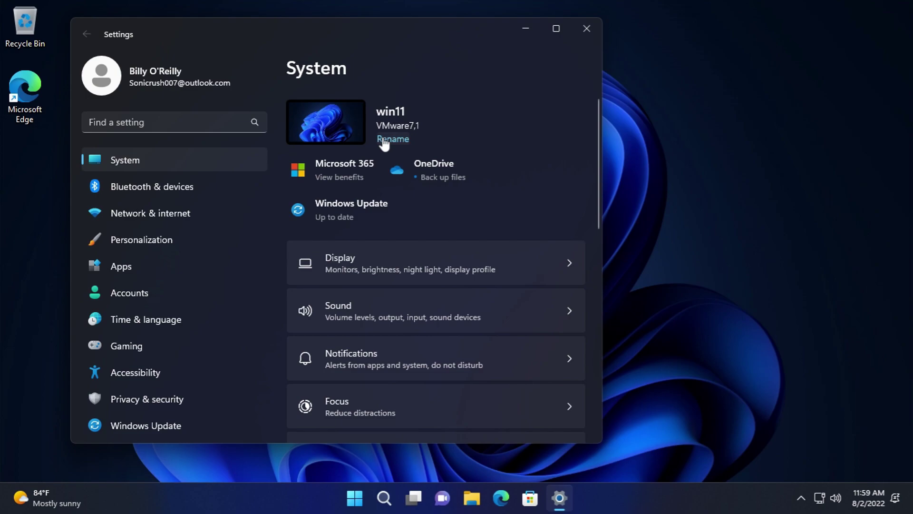
{"action": "left_click", "coordinate": [540, 303]}
{"action": "left_click", "coordinate": [362, 167]}
{"action": "left_click", "coordinate": [465, 358]}
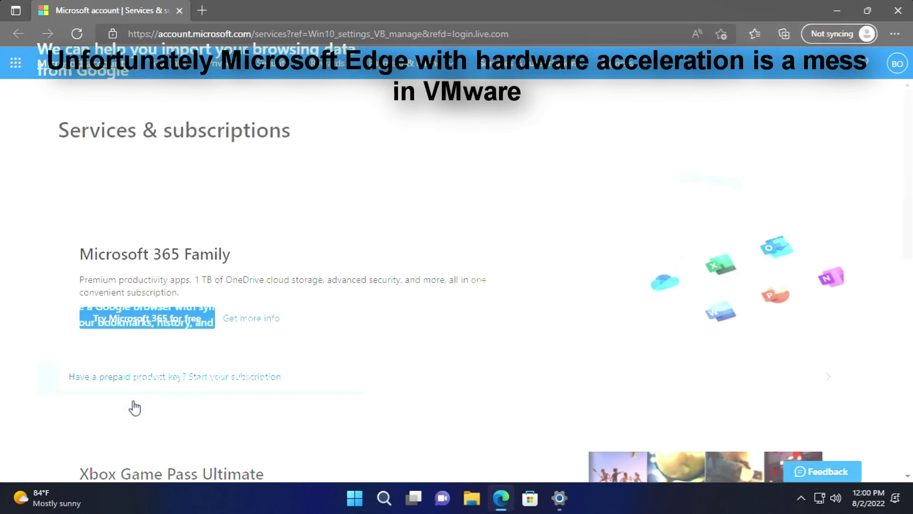
- Search Edge settings for 'acceler', turn off hardware acceleration and restart Edge
{"action": "type", "text": "a"}
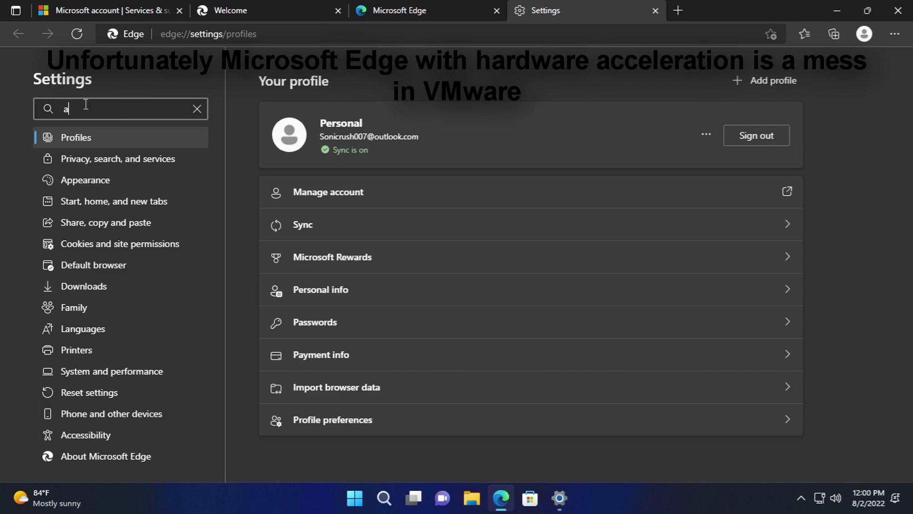
{"action": "type", "text": "cceler"}
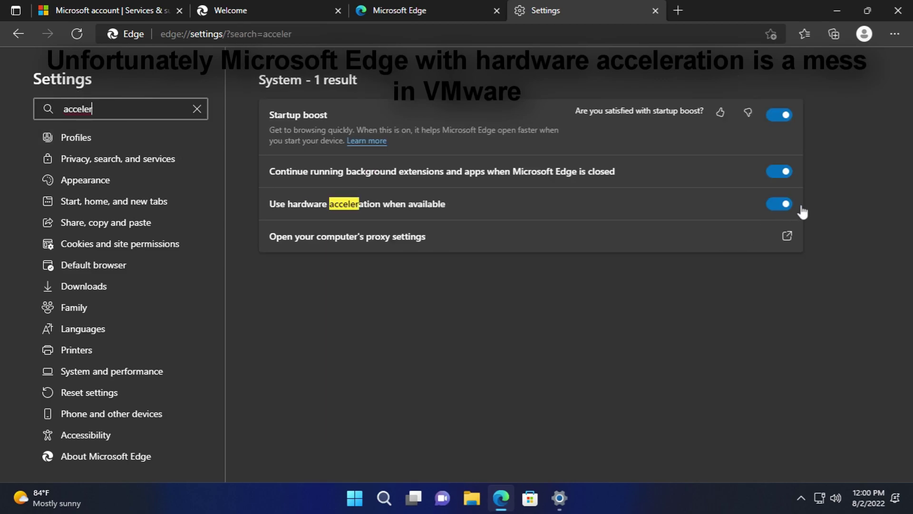
{"action": "left_click", "coordinate": [801, 208]}
{"action": "left_click", "coordinate": [782, 229]}
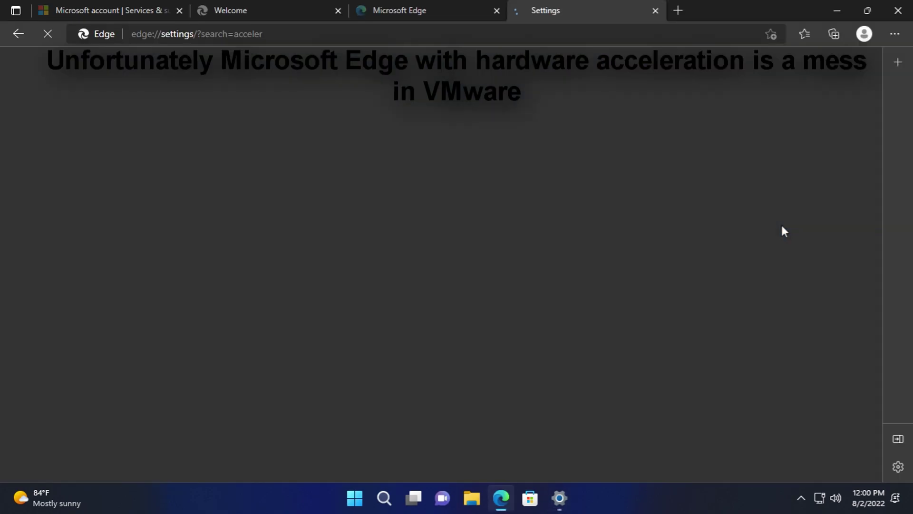
- Close the settings, welcome and rewards tabs, shutting Edge down
{"action": "middle_click", "coordinate": [606, 10]}
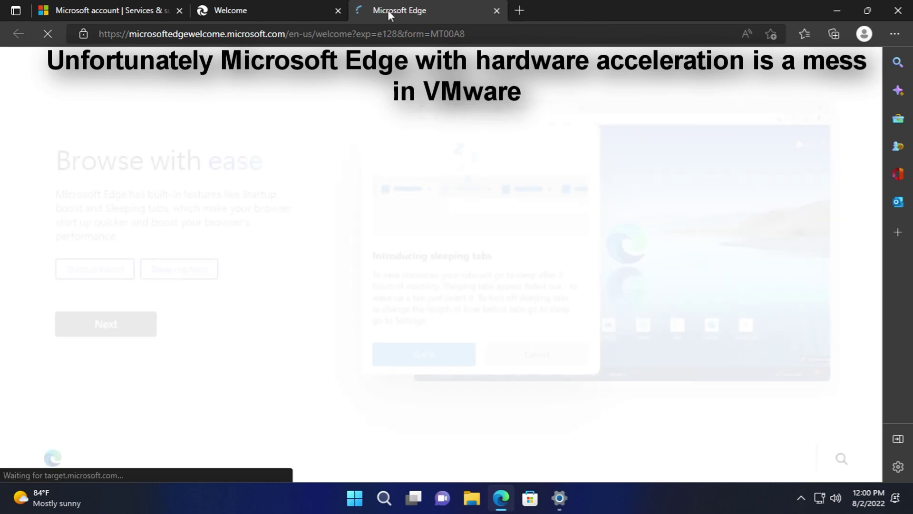
{"action": "middle_click", "coordinate": [387, 10]}
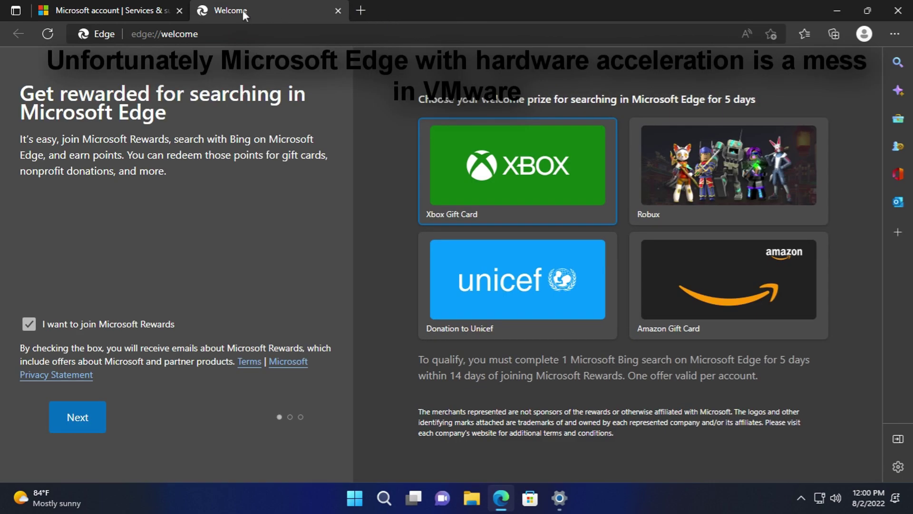
{"action": "middle_click", "coordinate": [243, 10]}
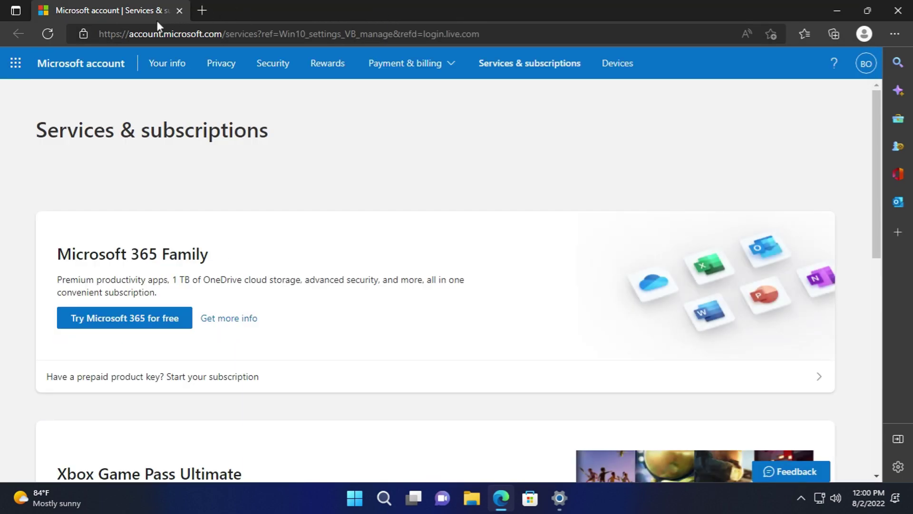
{"action": "middle_click", "coordinate": [157, 19]}
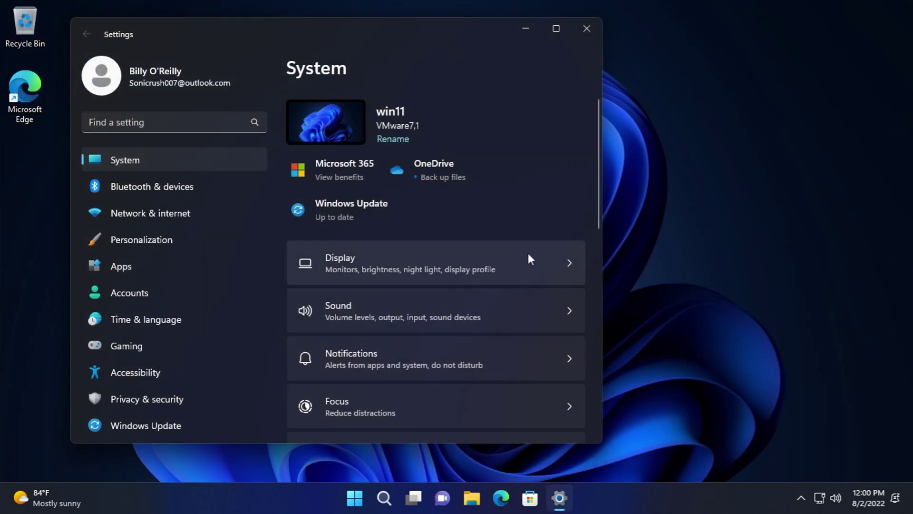
- Dismiss the OneDrive backup dialog, then pause Windows Update for two weeks until 9/6/2022
{"action": "left_click", "coordinate": [424, 166]}
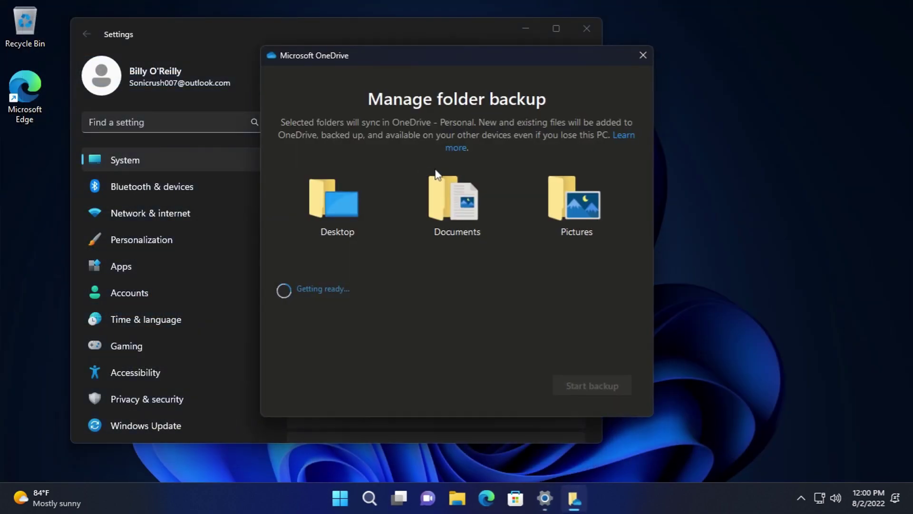
{"action": "left_click", "coordinate": [642, 56]}
{"action": "left_click", "coordinate": [342, 213]}
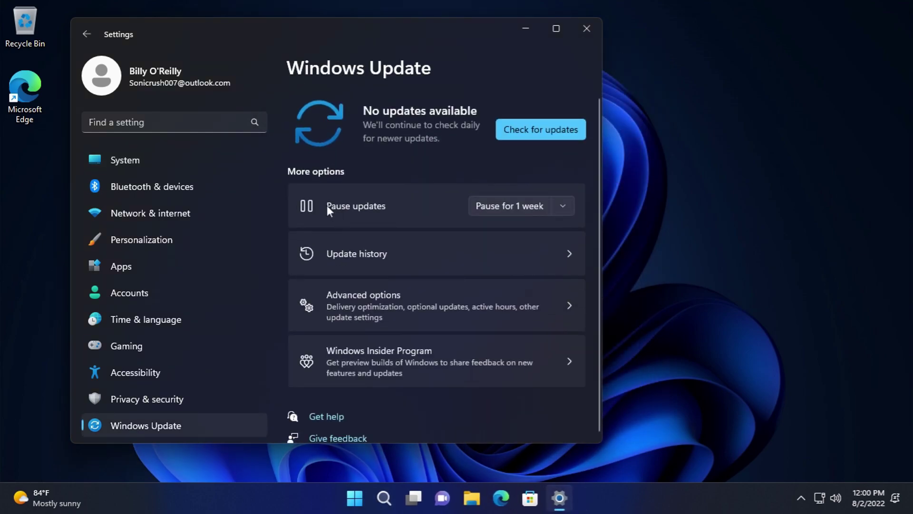
{"action": "left_click", "coordinate": [526, 206]}
{"action": "left_click", "coordinate": [527, 204]}
{"action": "scroll", "coordinate": [423, 214], "scroll_direction": "down", "scroll_amount": 1}
{"action": "scroll", "coordinate": [419, 224], "scroll_direction": "up", "scroll_amount": 1}
{"action": "left_click", "coordinate": [186, 162]}
{"action": "scroll", "coordinate": [428, 328], "scroll_direction": "down", "scroll_amount": 2}
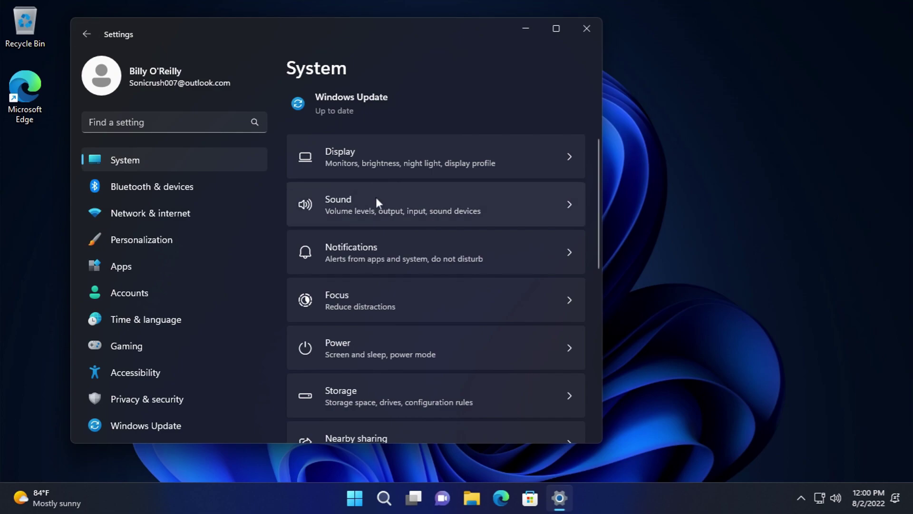
- Go to the Sound settings page and review the output device list
{"action": "left_click", "coordinate": [374, 197]}
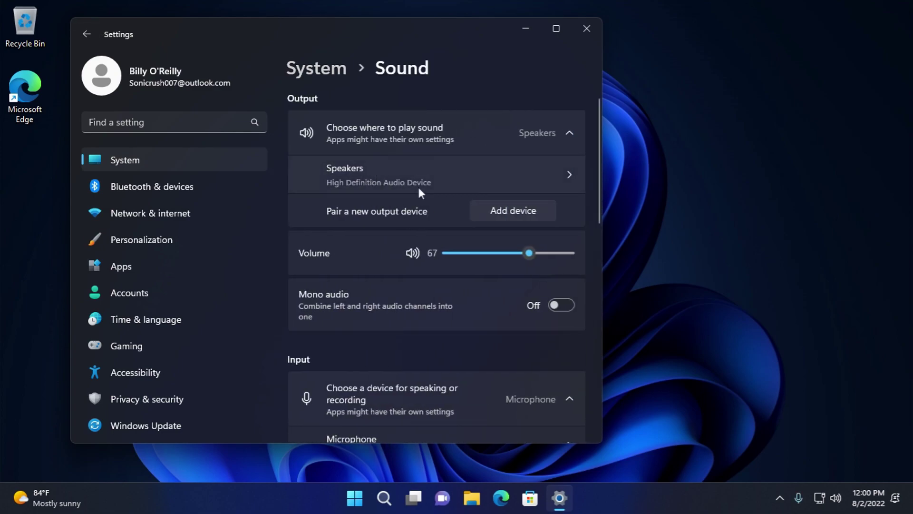
{"action": "scroll", "coordinate": [475, 210], "scroll_direction": "down", "scroll_amount": 1}
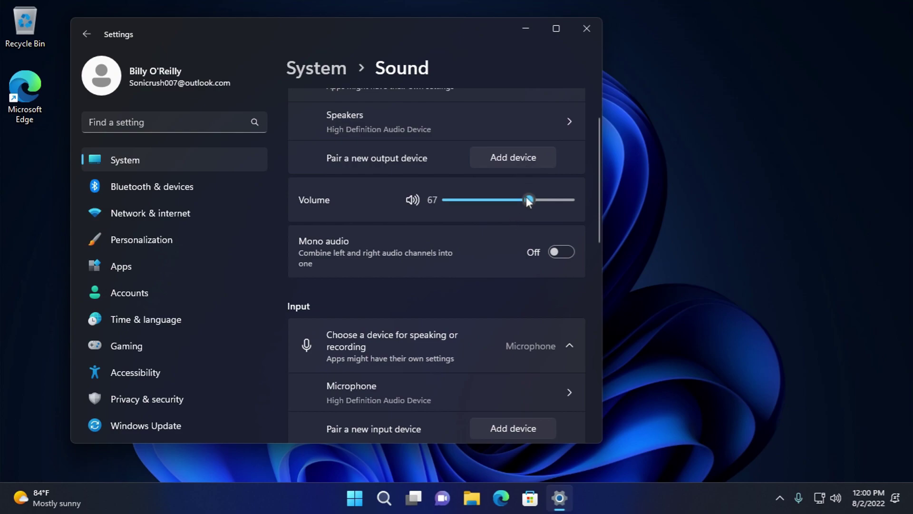
{"action": "scroll", "coordinate": [532, 240], "scroll_direction": "up", "scroll_amount": 1}
{"action": "left_click", "coordinate": [435, 127]}
{"action": "left_click", "coordinate": [435, 128]}
- In the Speakers properties, check the 16 bit, 48000 Hz format unchanged and play a test sound
{"action": "left_click", "coordinate": [406, 165]}
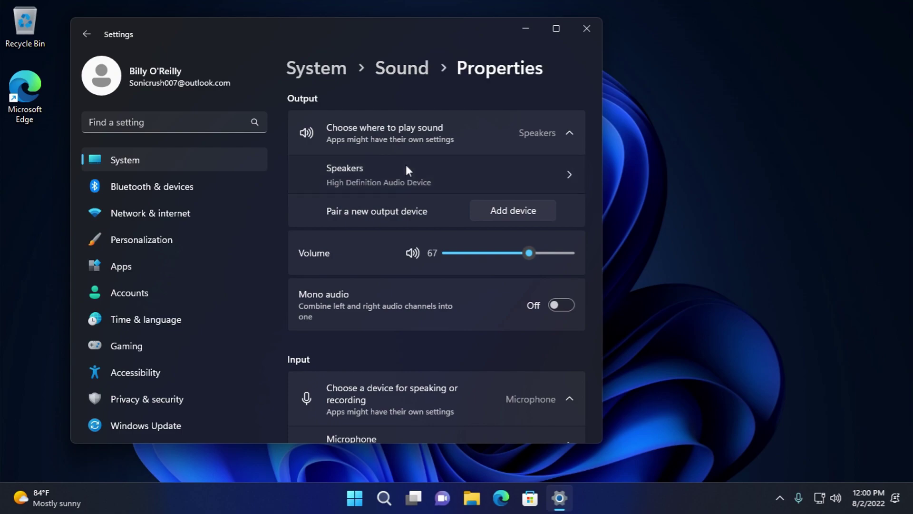
{"action": "scroll", "coordinate": [417, 195], "scroll_direction": "down", "scroll_amount": 3}
{"action": "scroll", "coordinate": [417, 196], "scroll_direction": "down", "scroll_amount": 2}
{"action": "scroll", "coordinate": [428, 223], "scroll_direction": "up", "scroll_amount": 3}
{"action": "left_click", "coordinate": [463, 249]}
{"action": "left_click", "coordinate": [464, 251]}
{"action": "left_click", "coordinate": [335, 253]}
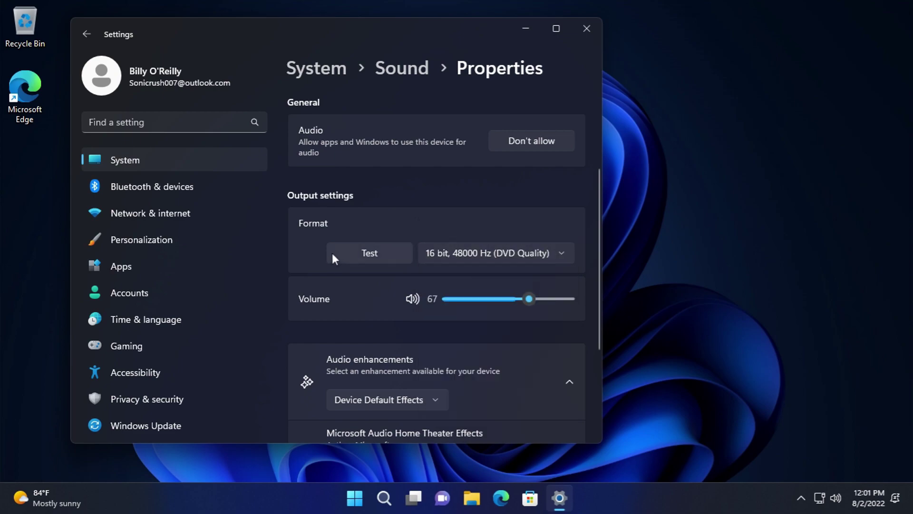
- Review the audio enhancement choices, keep Spatial audio Off, and return to the Sound page
{"action": "scroll", "coordinate": [478, 338], "scroll_direction": "down", "scroll_amount": 2}
{"action": "left_click", "coordinate": [401, 293]}
{"action": "left_click", "coordinate": [401, 293]}
{"action": "left_click", "coordinate": [545, 386]}
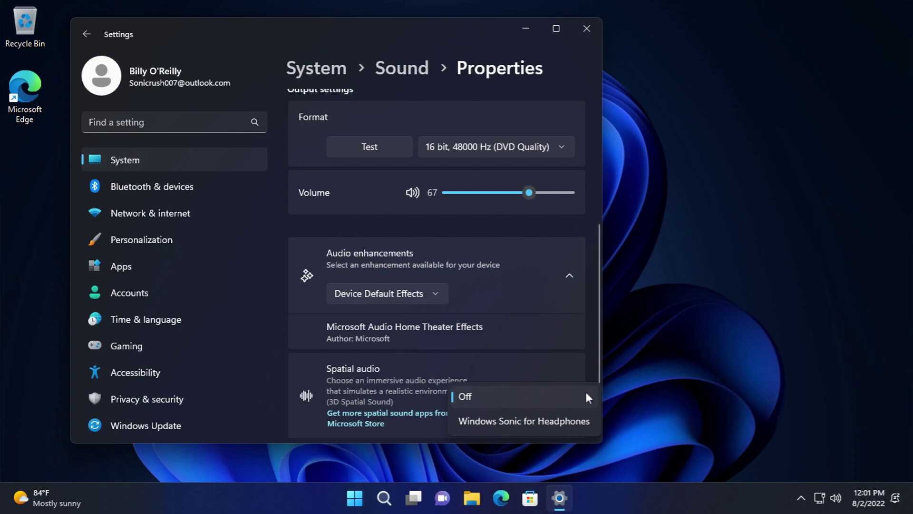
{"action": "left_click", "coordinate": [555, 346]}
{"action": "scroll", "coordinate": [556, 346], "scroll_direction": "down", "scroll_amount": 1}
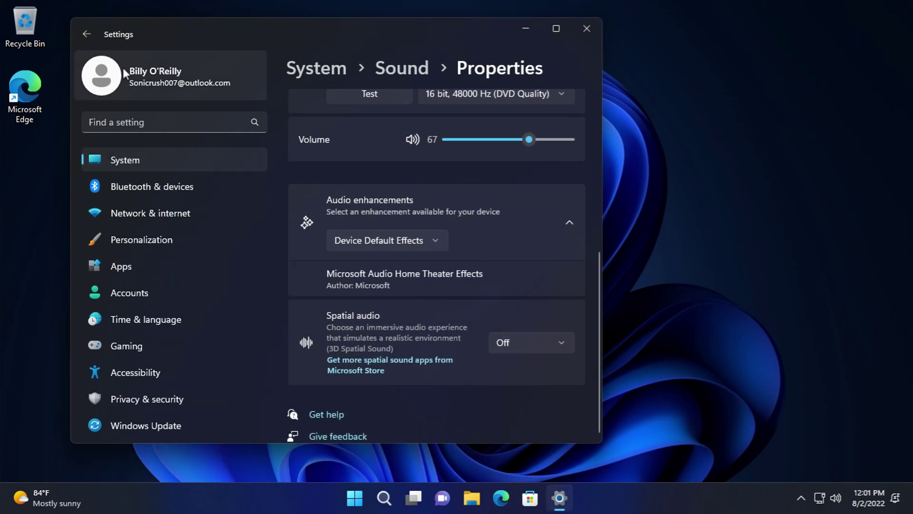
{"action": "left_click", "coordinate": [87, 35]}
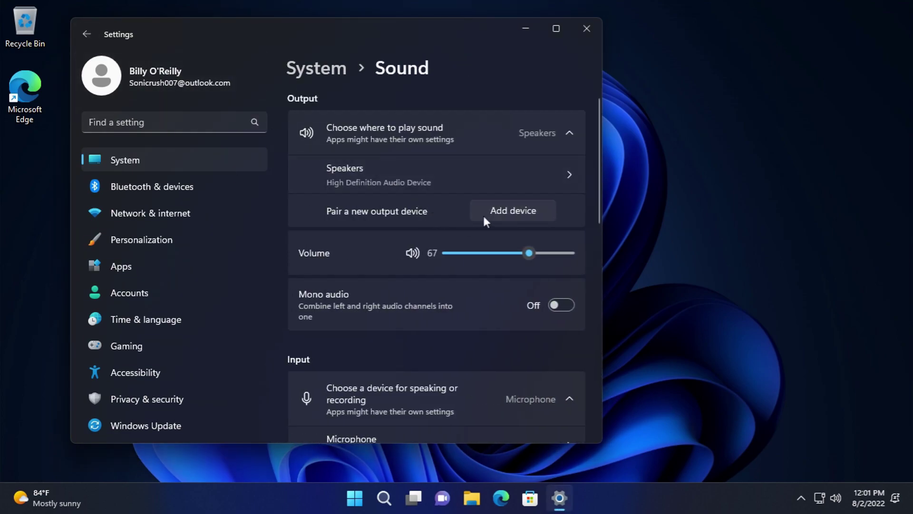
{"action": "left_click", "coordinate": [478, 218]}
{"action": "key", "text": "Escape"}
{"action": "left_click", "coordinate": [480, 204]}
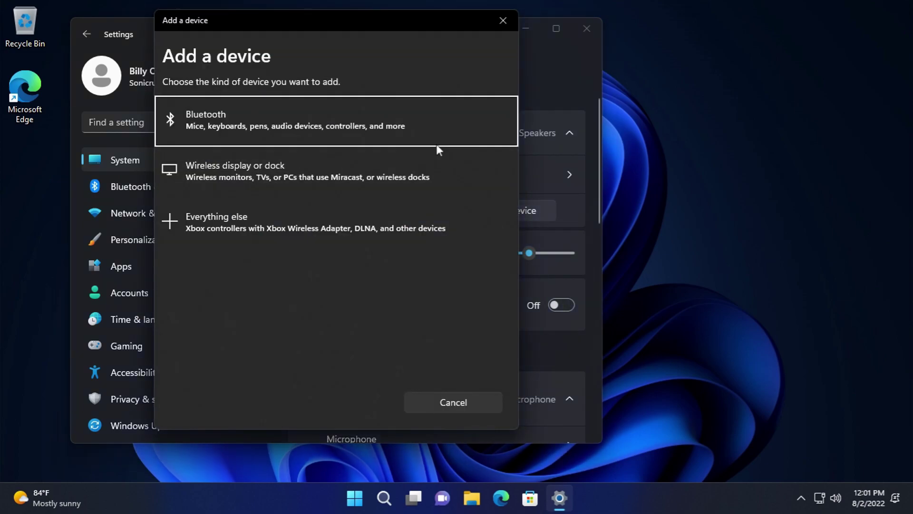
{"action": "left_click", "coordinate": [372, 114]}
{"action": "left_click", "coordinate": [456, 401]}
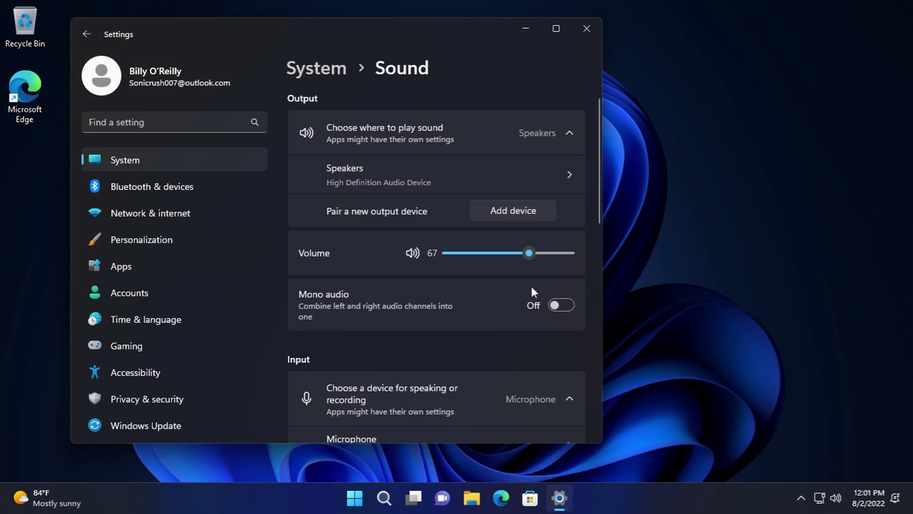
{"action": "left_click", "coordinate": [516, 213]}
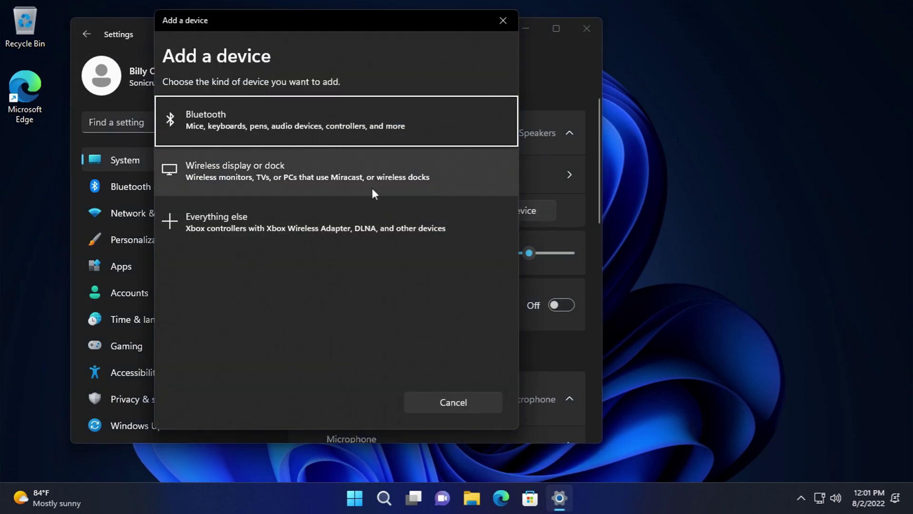
{"action": "left_click", "coordinate": [487, 104]}
{"action": "left_click", "coordinate": [481, 401]}
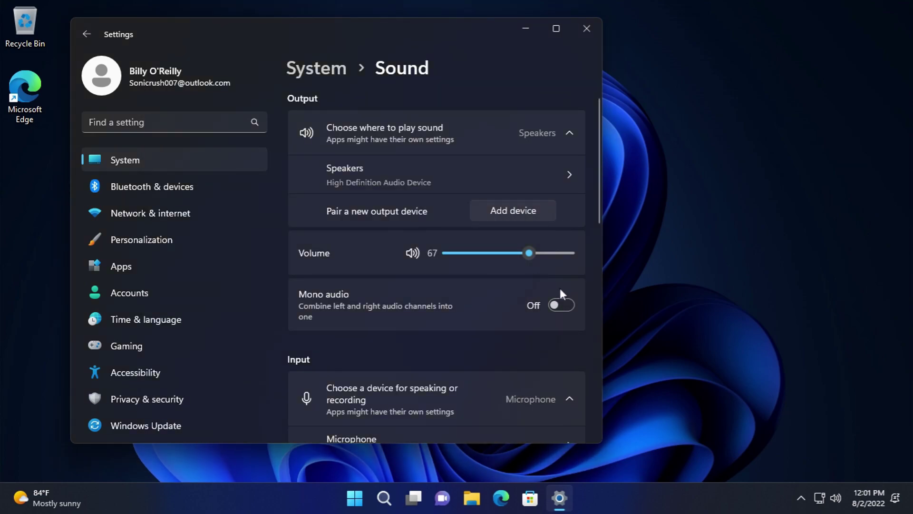
{"action": "left_click", "coordinate": [524, 214]}
{"action": "left_click", "coordinate": [324, 169]}
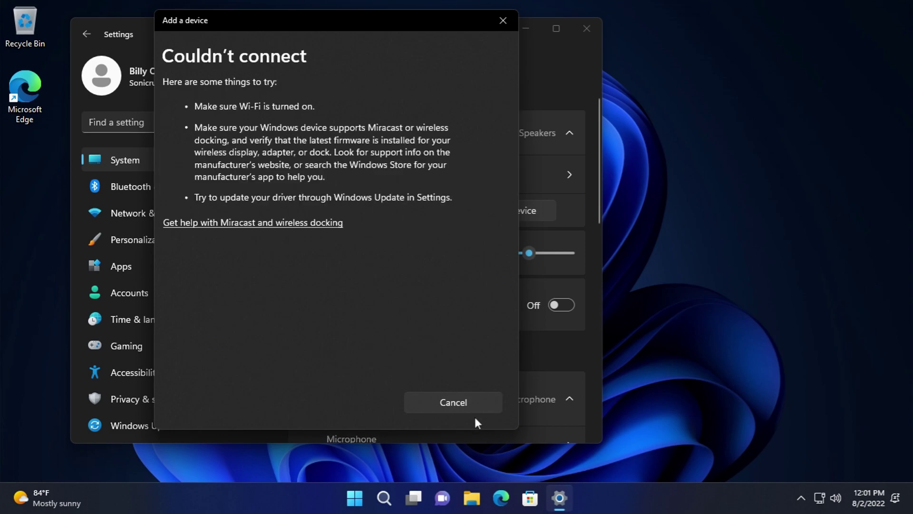
{"action": "left_click", "coordinate": [480, 408]}
{"action": "scroll", "coordinate": [506, 372], "scroll_direction": "down", "scroll_amount": 3}
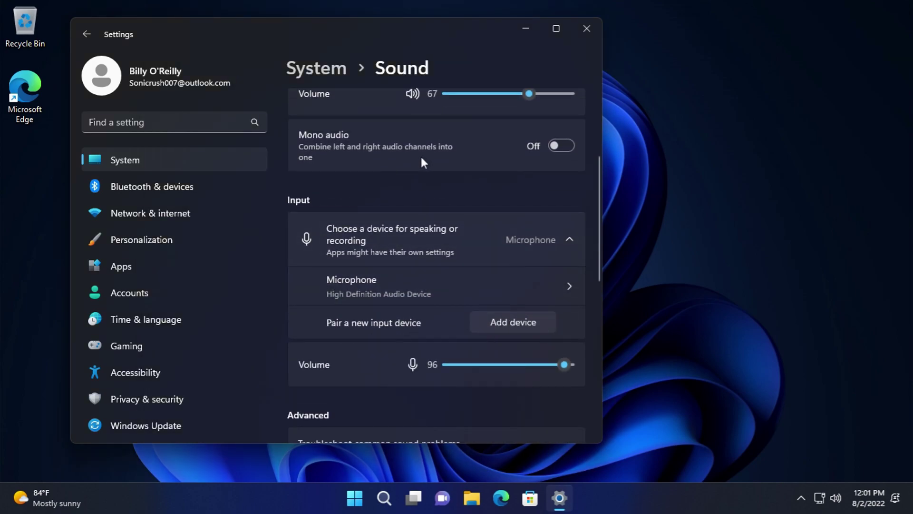
{"action": "left_click", "coordinate": [828, 498]}
{"action": "mouse_move", "coordinate": [812, 413]}
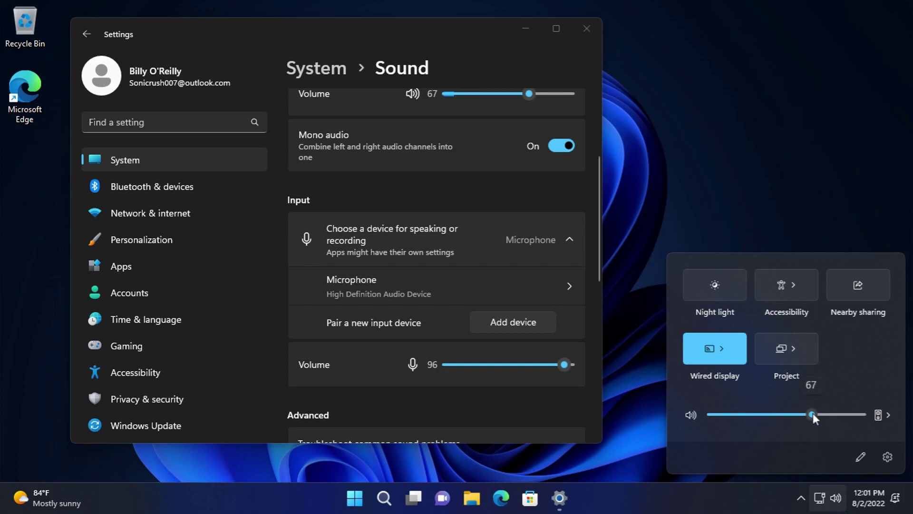
{"action": "left_click", "coordinate": [556, 148]}
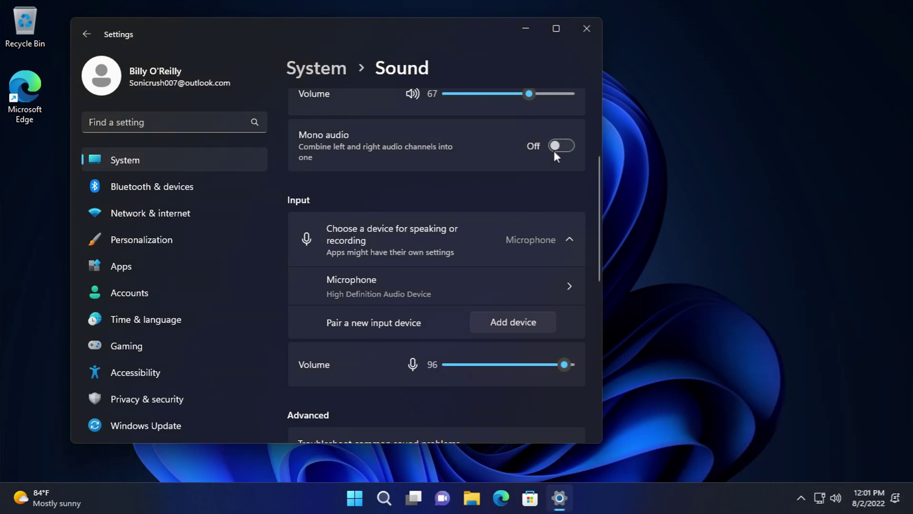
{"action": "left_click", "coordinate": [834, 499]}
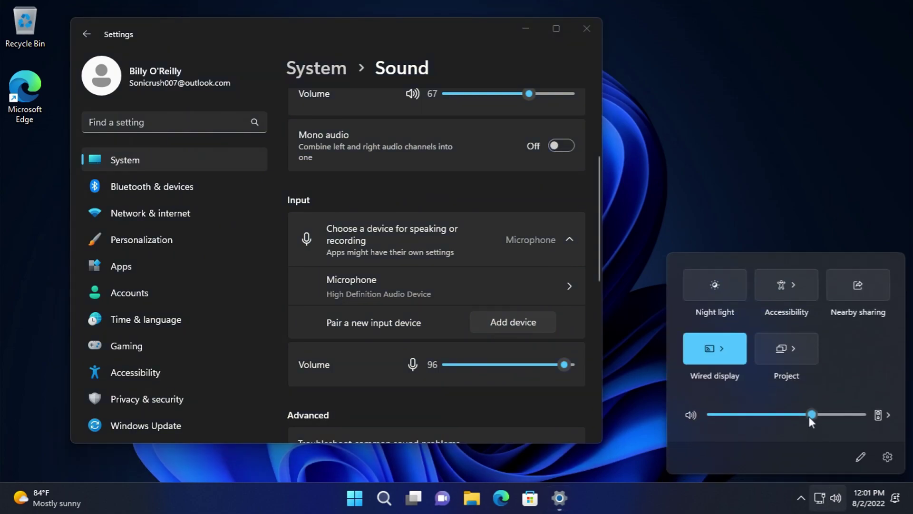
{"action": "left_click", "coordinate": [412, 204]}
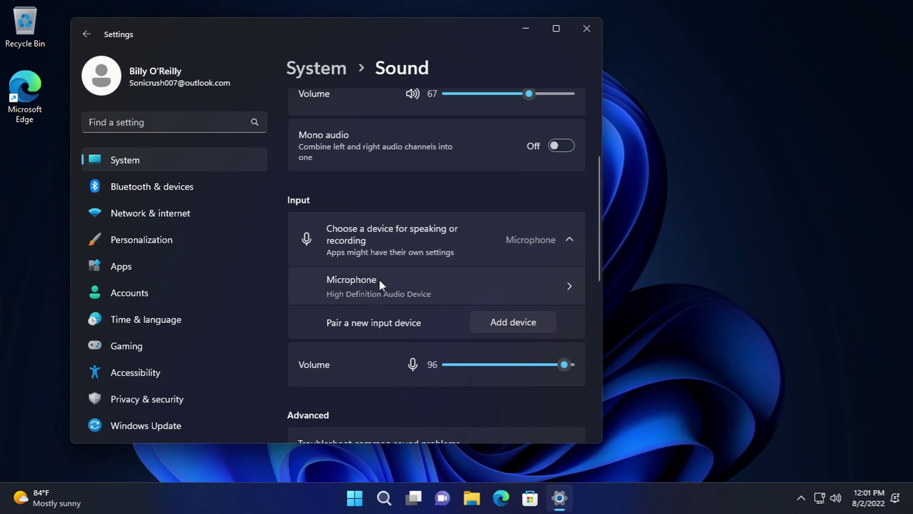
- Inspect the Microphone properties and its format choices without changes, and stop the microphone test
{"action": "left_click", "coordinate": [369, 251]}
{"action": "left_click", "coordinate": [369, 250]}
{"action": "left_click", "coordinate": [382, 293]}
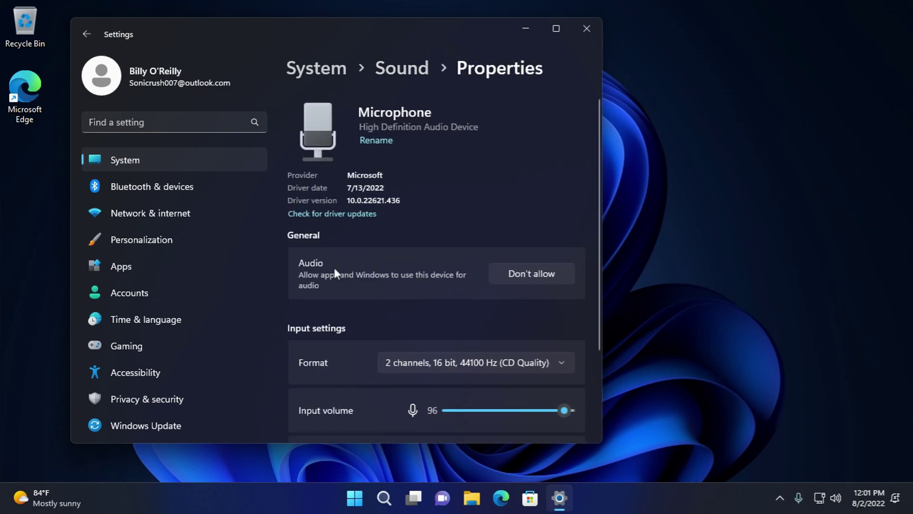
{"action": "scroll", "coordinate": [388, 263], "scroll_direction": "down", "scroll_amount": 2}
{"action": "left_click", "coordinate": [411, 248]}
{"action": "left_click", "coordinate": [416, 204]}
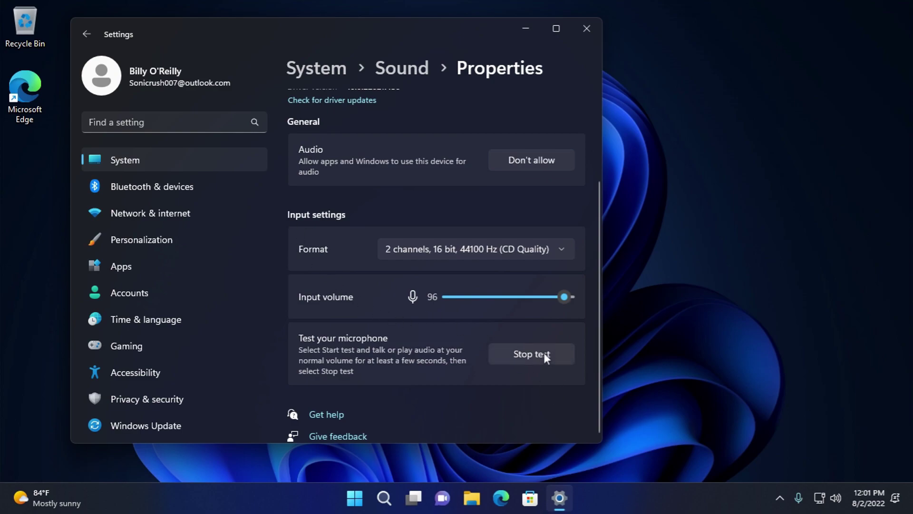
{"action": "left_click", "coordinate": [530, 352]}
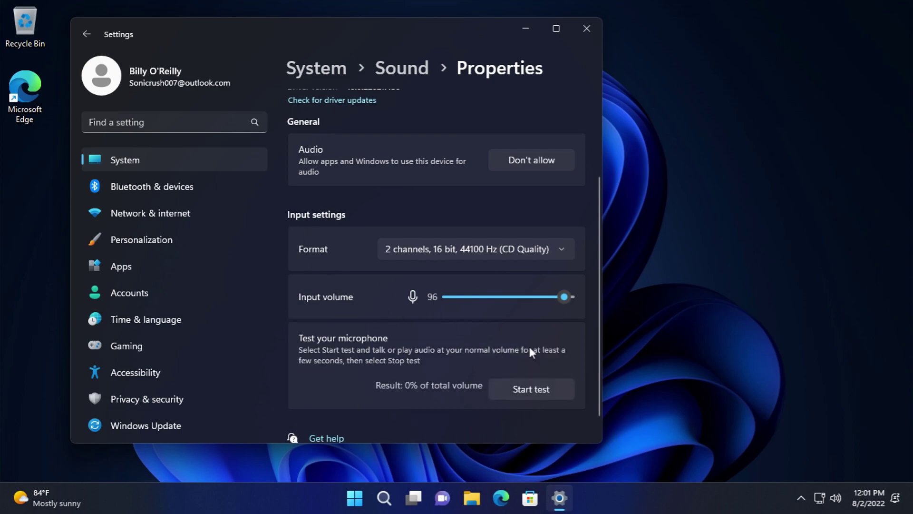
- Back on Sound, launch the output devices troubleshooter and close it
{"action": "left_click", "coordinate": [86, 34]}
{"action": "scroll", "coordinate": [531, 324], "scroll_direction": "down", "scroll_amount": 5}
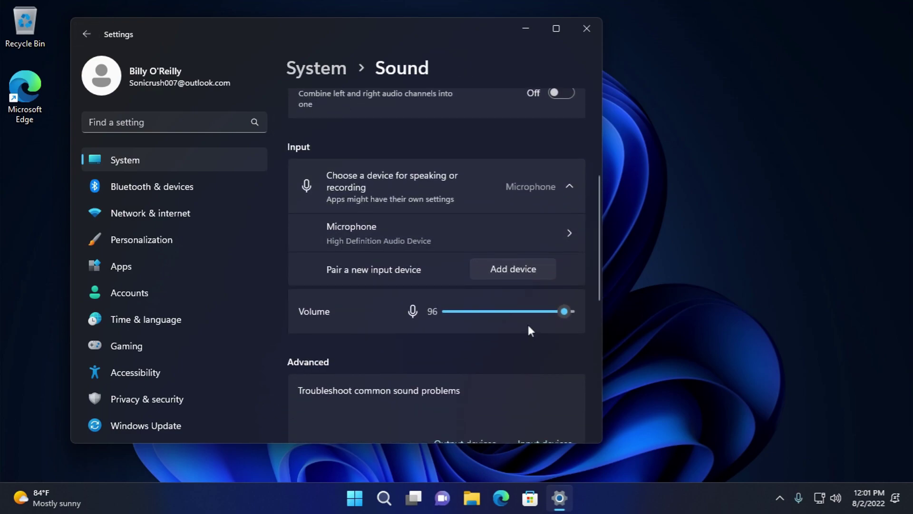
{"action": "scroll", "coordinate": [514, 313], "scroll_direction": "down", "scroll_amount": 4}
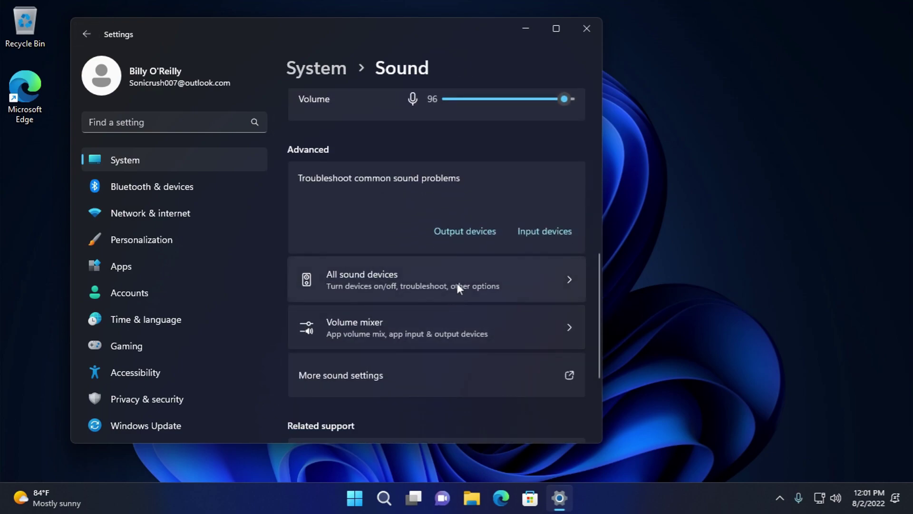
{"action": "left_click", "coordinate": [457, 230]}
{"action": "left_click", "coordinate": [420, 30]}
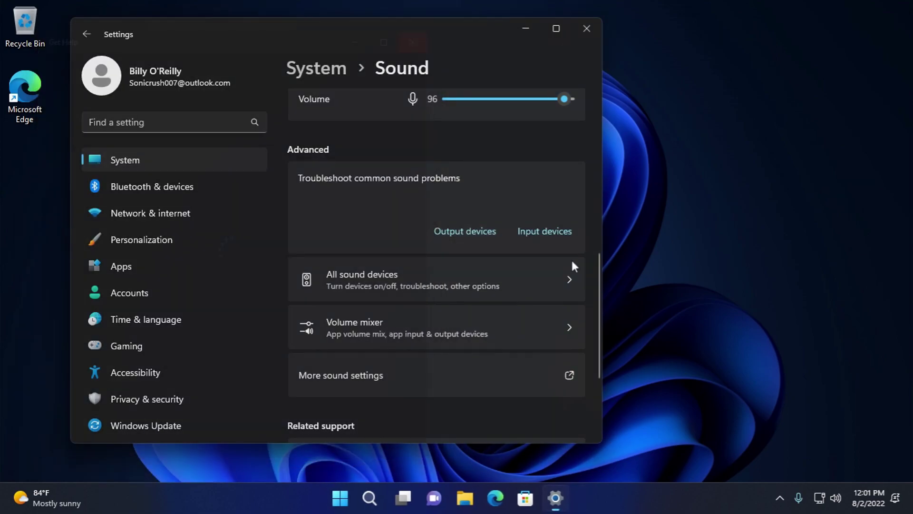
- View the Speakers properties via All sound devices, then return to the System overview
{"action": "left_click", "coordinate": [505, 276]}
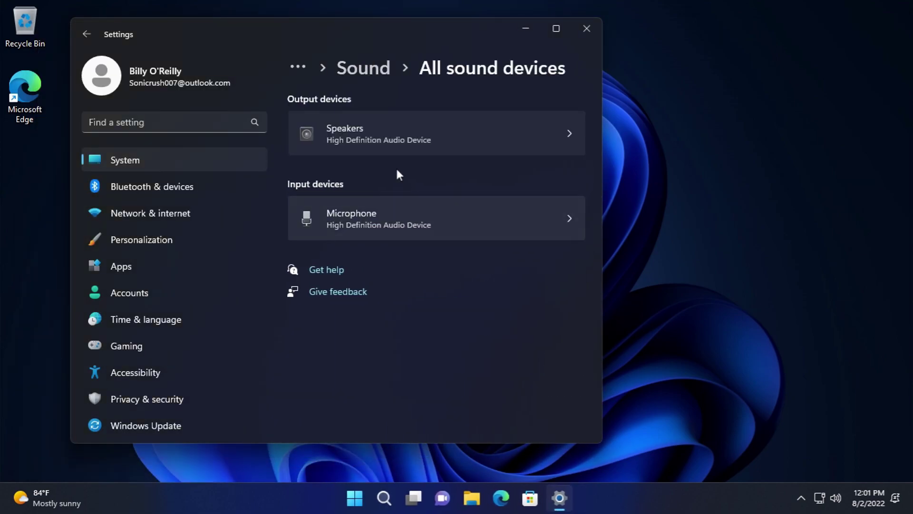
{"action": "left_click", "coordinate": [370, 134]}
{"action": "scroll", "coordinate": [420, 242], "scroll_direction": "down", "scroll_amount": 4}
{"action": "scroll", "coordinate": [420, 245], "scroll_direction": "down", "scroll_amount": 2}
{"action": "left_click", "coordinate": [88, 33]}
{"action": "left_click", "coordinate": [88, 33]}
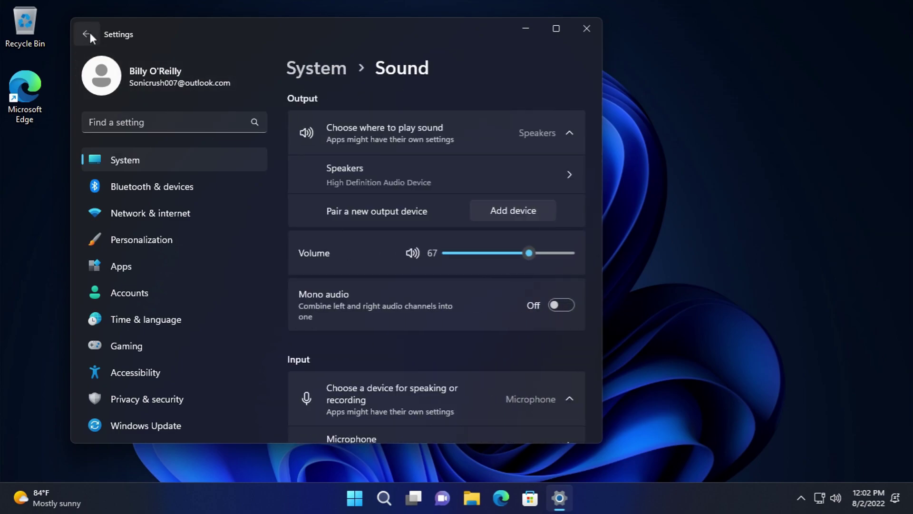
{"action": "left_click", "coordinate": [90, 35]}
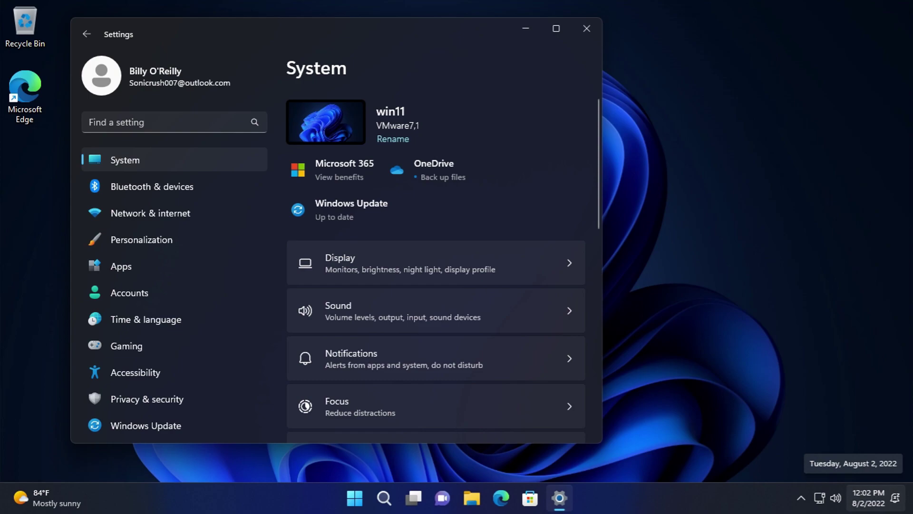
- Take a look at the Display settings and come back to the System page
{"action": "scroll", "coordinate": [549, 353], "scroll_direction": "down", "scroll_amount": 2}
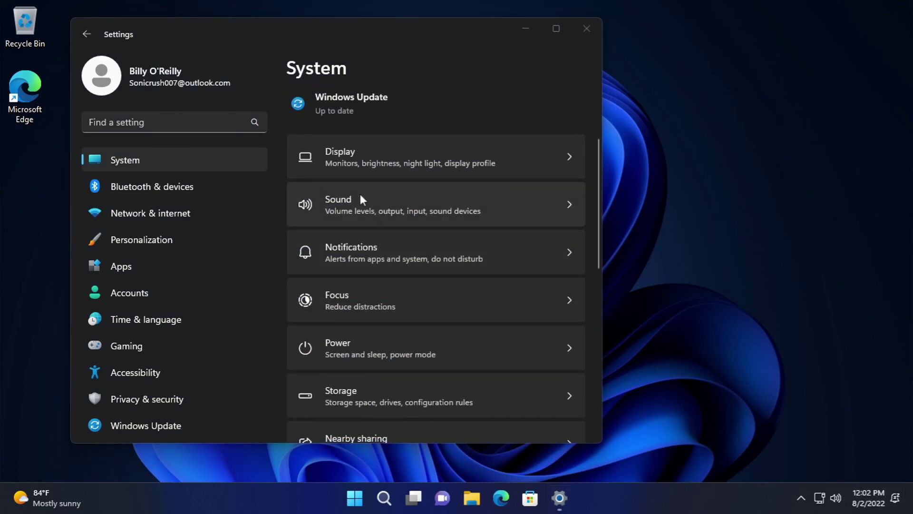
{"action": "left_click", "coordinate": [350, 167]}
{"action": "left_click", "coordinate": [87, 35]}
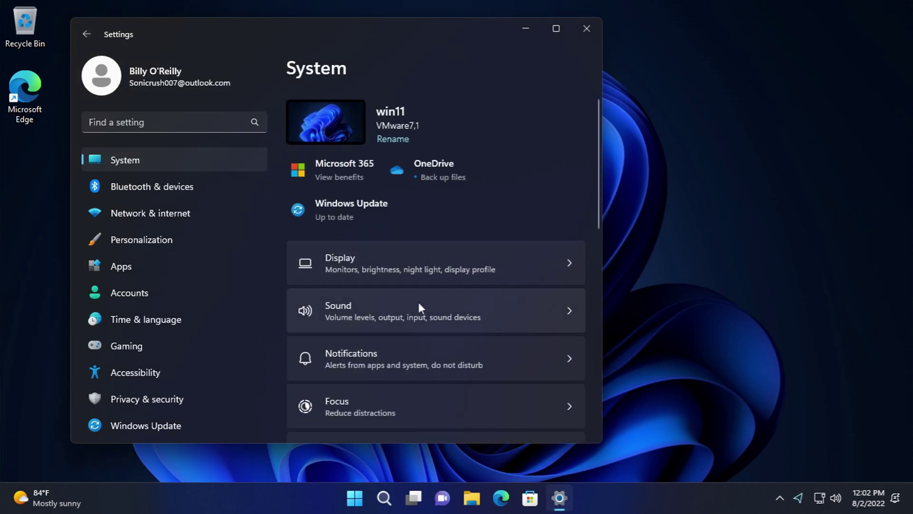
- On the Notifications page, expand the notification and automatic Do not disturb options
{"action": "left_click", "coordinate": [418, 367]}
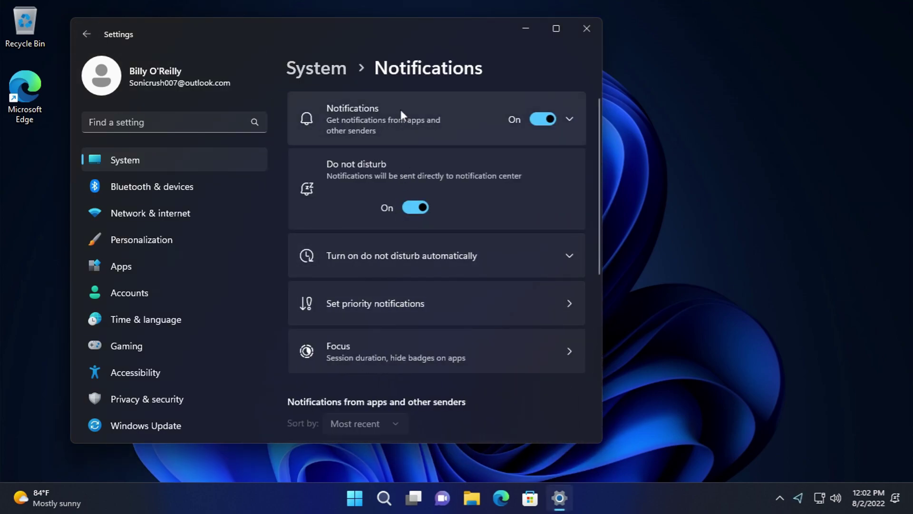
{"action": "left_click", "coordinate": [401, 109]}
{"action": "scroll", "coordinate": [380, 162], "scroll_direction": "down", "scroll_amount": 2}
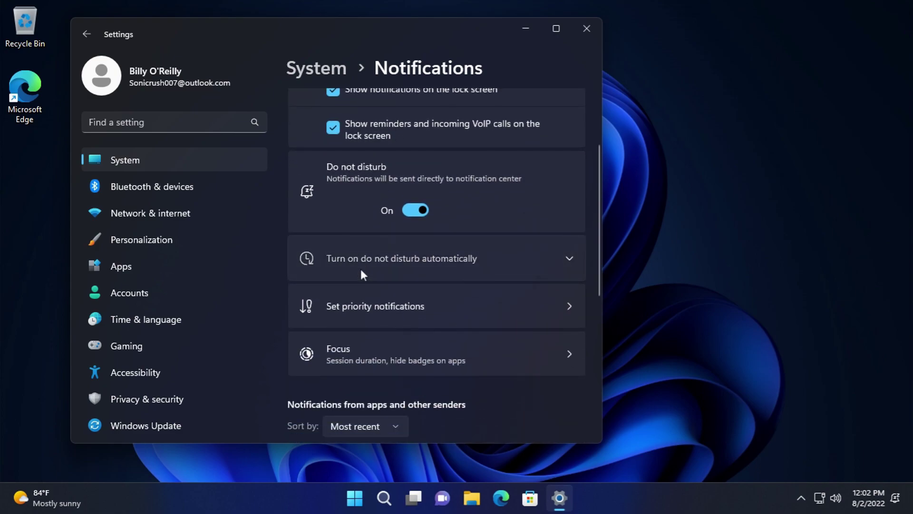
{"action": "left_click", "coordinate": [362, 270]}
{"action": "scroll", "coordinate": [388, 287], "scroll_direction": "down", "scroll_amount": 3}
{"action": "scroll", "coordinate": [388, 280], "scroll_direction": "up", "scroll_amount": 3}
- Enable Do not disturb during set times with a Daily repeat, leaving the turn-off time unchanged
{"action": "left_click", "coordinate": [358, 191]}
{"action": "left_click", "coordinate": [449, 283]}
{"action": "left_click", "coordinate": [441, 283]}
{"action": "left_click", "coordinate": [431, 252]}
{"action": "scroll", "coordinate": [520, 299], "scroll_direction": "down", "scroll_amount": 1}
{"action": "scroll", "coordinate": [476, 285], "scroll_direction": "up", "scroll_amount": 3}
{"action": "scroll", "coordinate": [523, 276], "scroll_direction": "up", "scroll_amount": 1}
{"action": "scroll", "coordinate": [429, 264], "scroll_direction": "up", "scroll_amount": 3}
- Switch the scheduled Do not disturb times back off
{"action": "scroll", "coordinate": [480, 297], "scroll_direction": "up", "scroll_amount": 5}
{"action": "scroll", "coordinate": [517, 309], "scroll_direction": "down", "scroll_amount": 1}
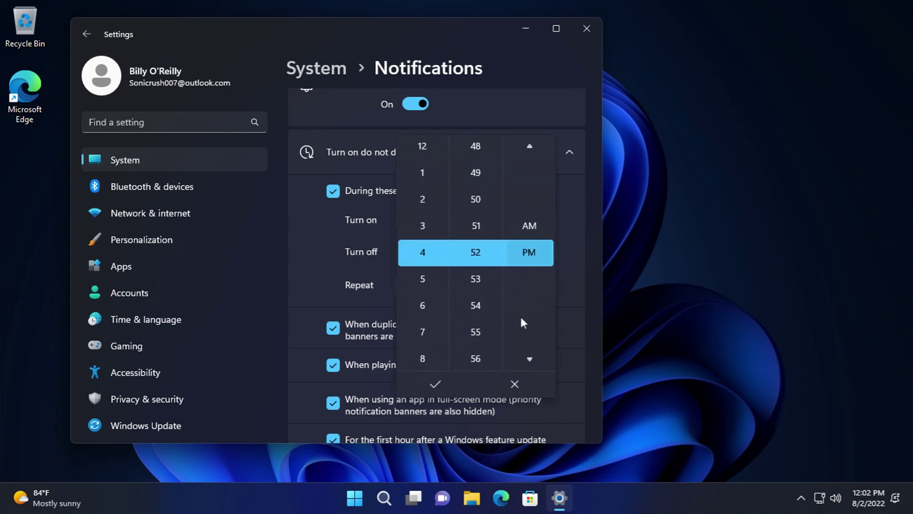
{"action": "left_click", "coordinate": [571, 360]}
{"action": "scroll", "coordinate": [547, 343], "scroll_direction": "down", "scroll_amount": 5}
{"action": "scroll", "coordinate": [404, 214], "scroll_direction": "up", "scroll_amount": 3}
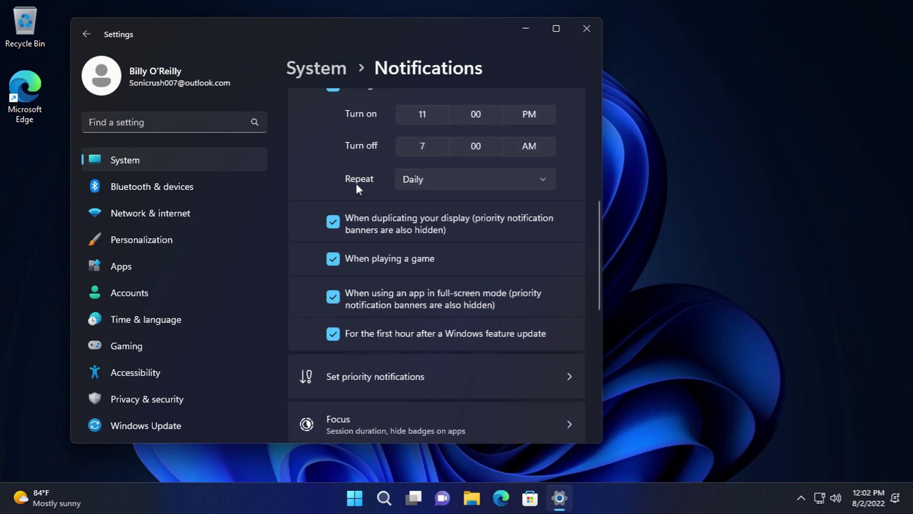
{"action": "scroll", "coordinate": [348, 190], "scroll_direction": "up", "scroll_amount": 2}
{"action": "left_click", "coordinate": [328, 193]}
{"action": "scroll", "coordinate": [337, 267], "scroll_direction": "down", "scroll_amount": 5}
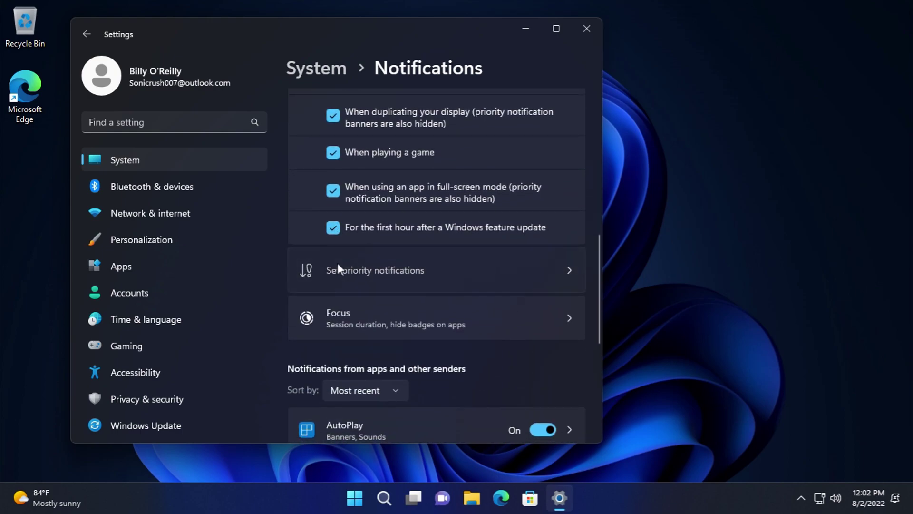
- Review the priority notification apps, including Snipping Tool and Xbox, without adding or removing any, then go to Focus
{"action": "left_click", "coordinate": [337, 265]}
{"action": "scroll", "coordinate": [367, 275], "scroll_direction": "down", "scroll_amount": 2}
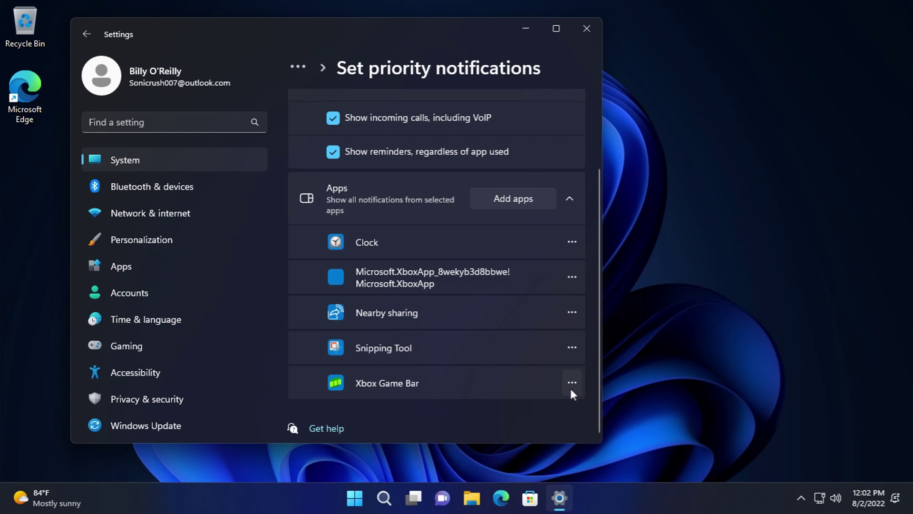
{"action": "left_click", "coordinate": [569, 310]}
{"action": "left_click", "coordinate": [572, 277]}
{"action": "left_click", "coordinate": [491, 224]}
{"action": "left_click", "coordinate": [493, 202]}
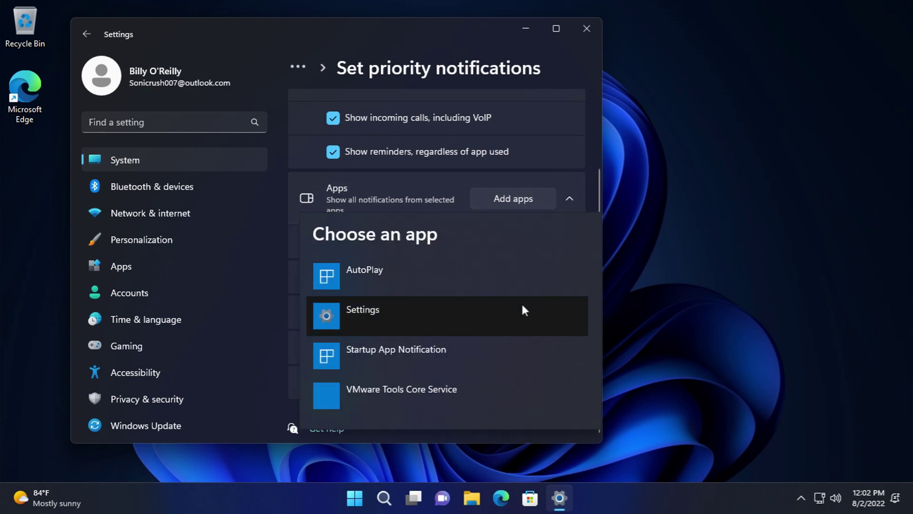
{"action": "left_click", "coordinate": [590, 310]}
{"action": "scroll", "coordinate": [590, 310], "scroll_direction": "up", "scroll_amount": 2}
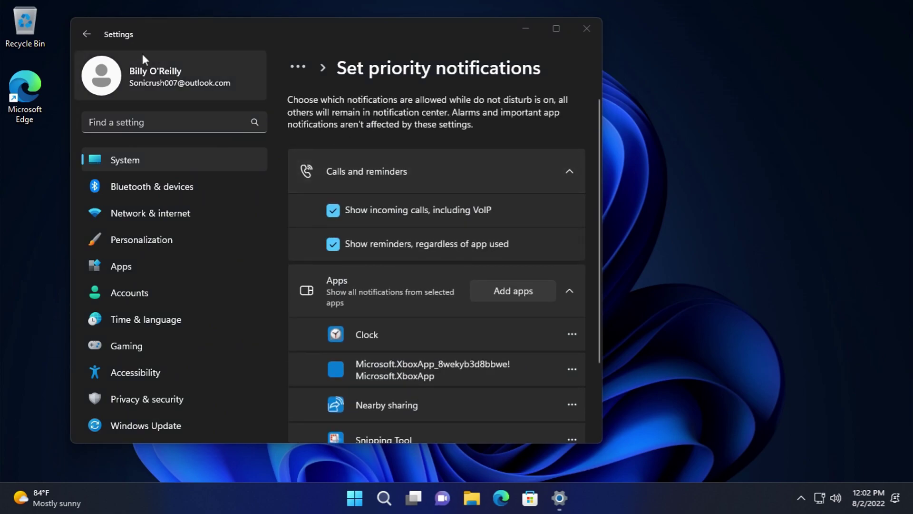
{"action": "left_click", "coordinate": [86, 33]}
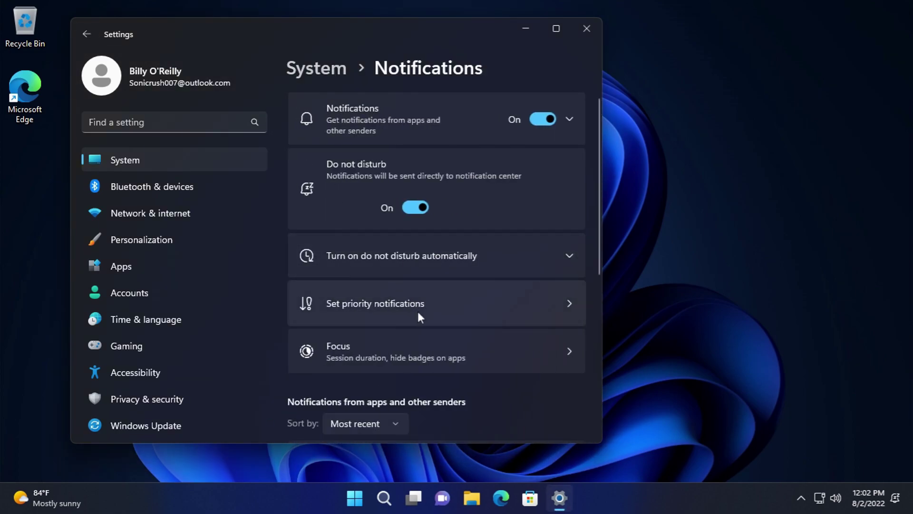
{"action": "left_click", "coordinate": [418, 310]}
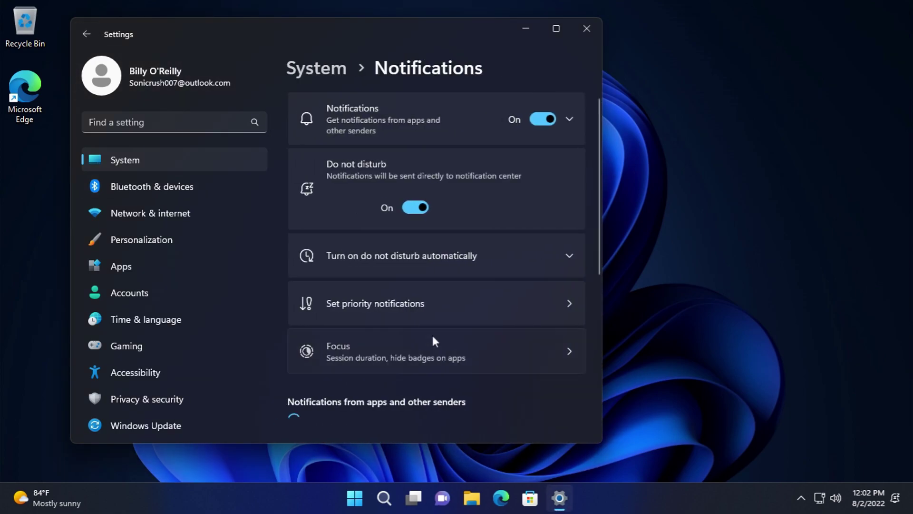
{"action": "left_click", "coordinate": [432, 335]}
- Start and then stop a focus session, and raise the session duration to 240 mins
{"action": "left_click", "coordinate": [486, 165]}
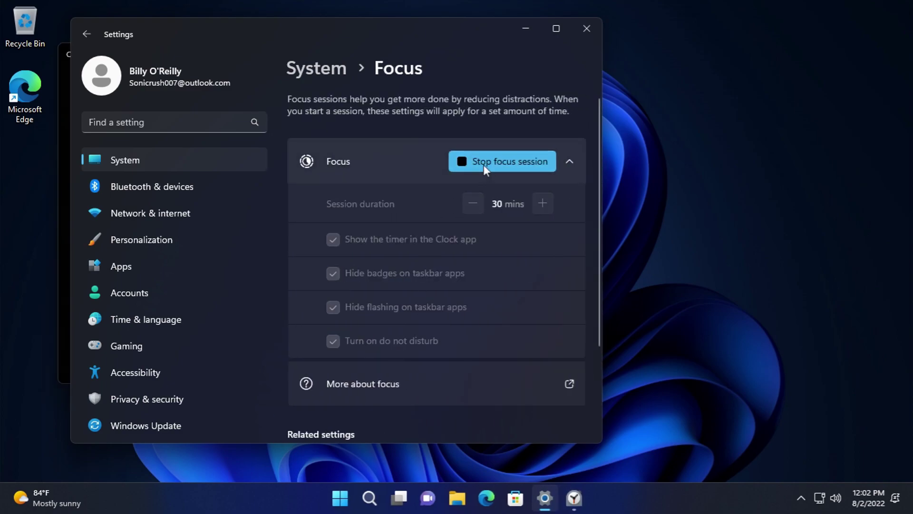
{"action": "left_click", "coordinate": [487, 162]}
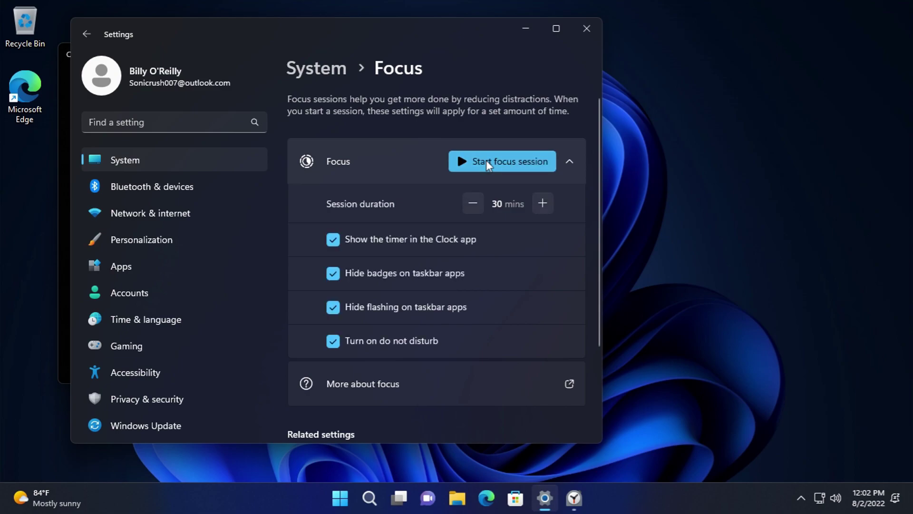
{"action": "scroll", "coordinate": [505, 249], "scroll_direction": "down", "scroll_amount": 2}
{"action": "scroll", "coordinate": [503, 248], "scroll_direction": "up", "scroll_amount": 1}
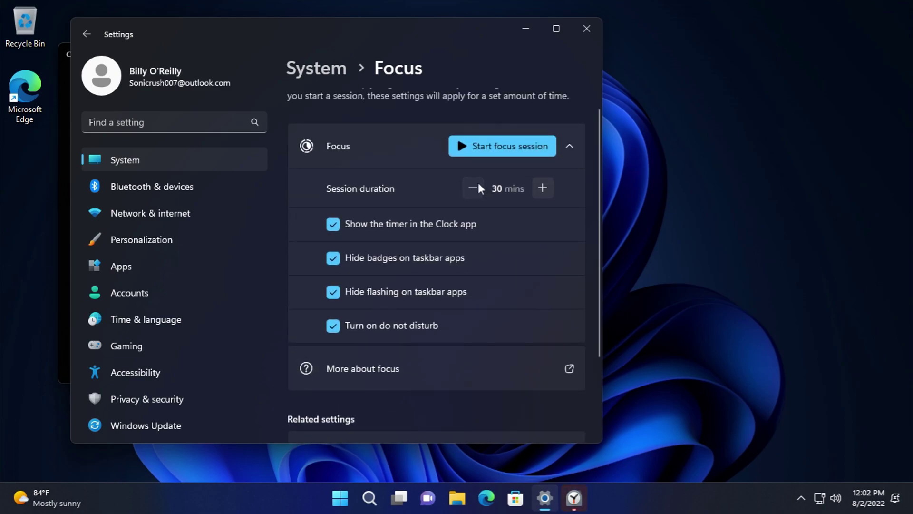
{"action": "left_click_drag", "start_coordinate": [533, 185], "coordinate": [536, 185]}
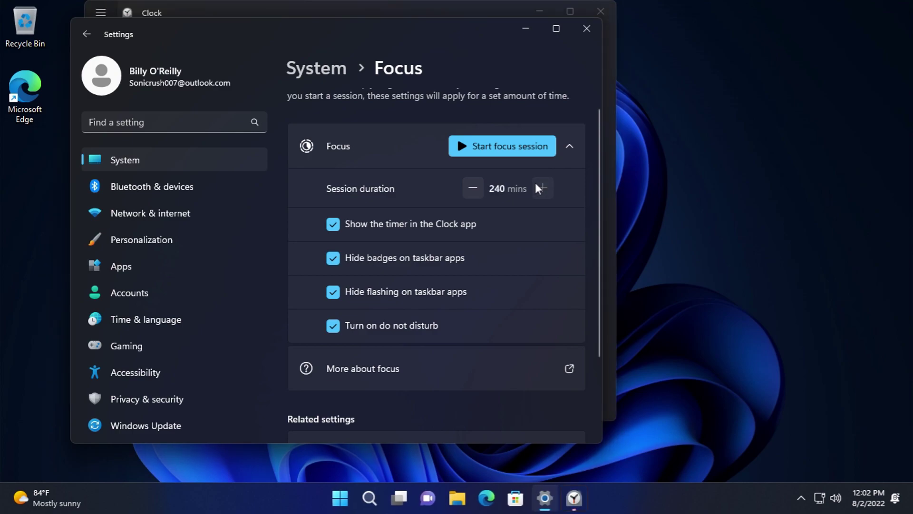
- Bring up the Clock app and tour Timer, Alarm and Stopwatch, ending on World clock
{"action": "left_click", "coordinate": [575, 498]}
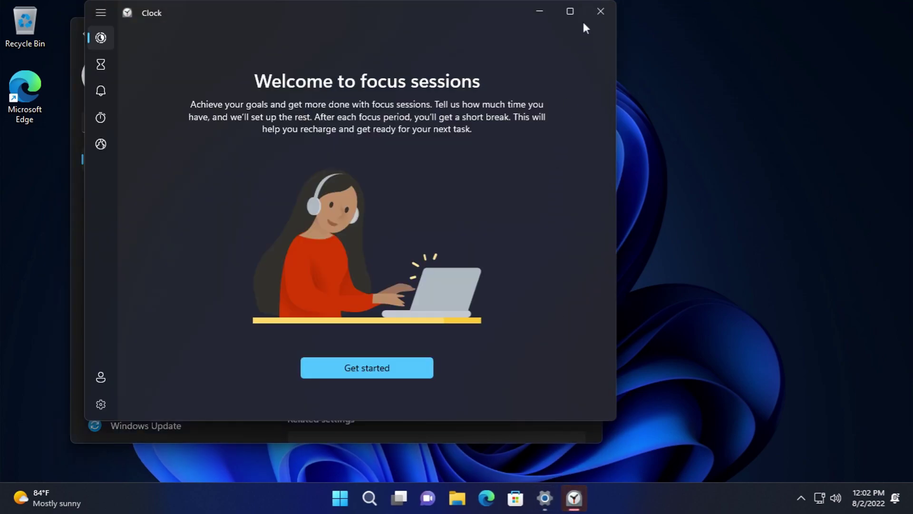
{"action": "left_click", "coordinate": [105, 74]}
{"action": "left_click", "coordinate": [99, 94]}
{"action": "left_click", "coordinate": [94, 120]}
{"action": "left_click", "coordinate": [91, 146]}
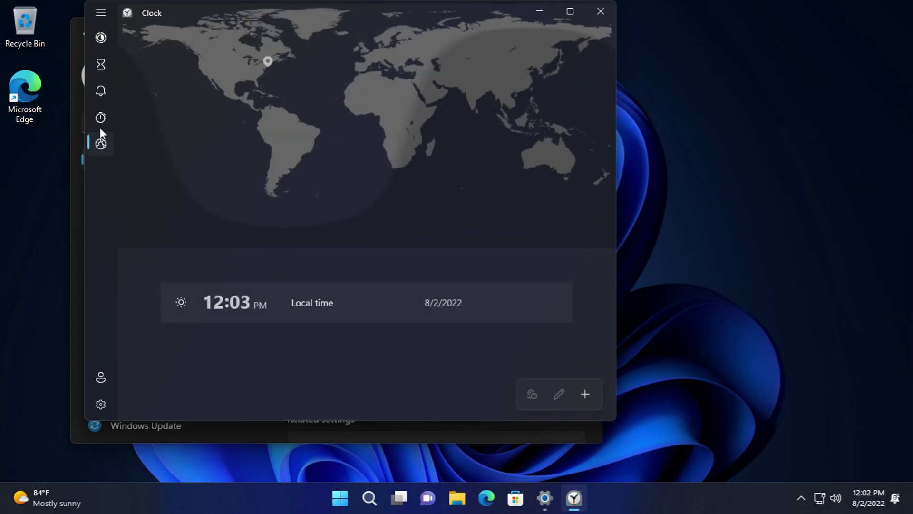
{"action": "left_click", "coordinate": [101, 11]}
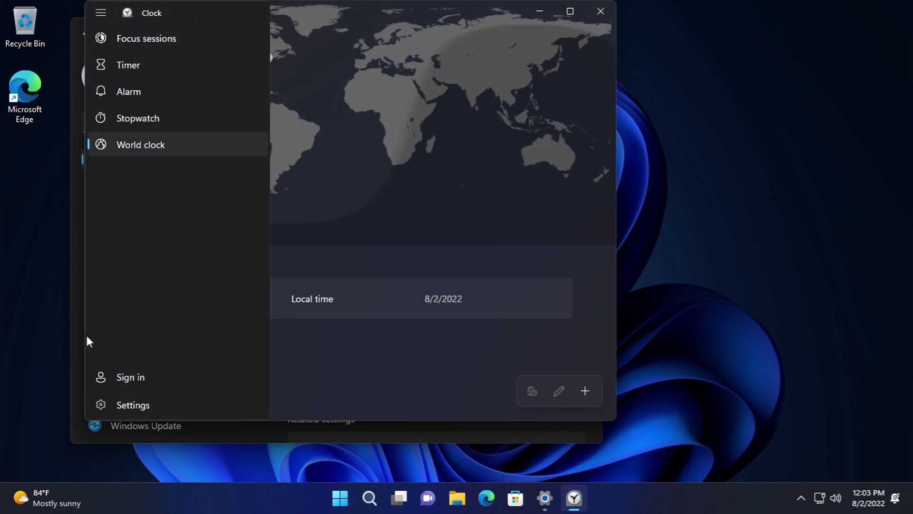
- Sign in to Clock with the Microsoft account and allow it access to account info
{"action": "left_click", "coordinate": [141, 378]}
{"action": "left_click", "coordinate": [406, 345]}
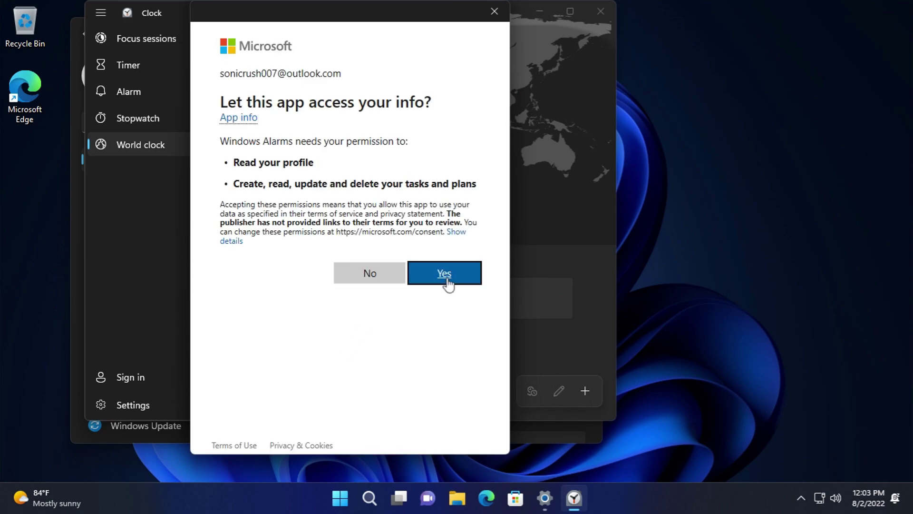
{"action": "left_click", "coordinate": [446, 281]}
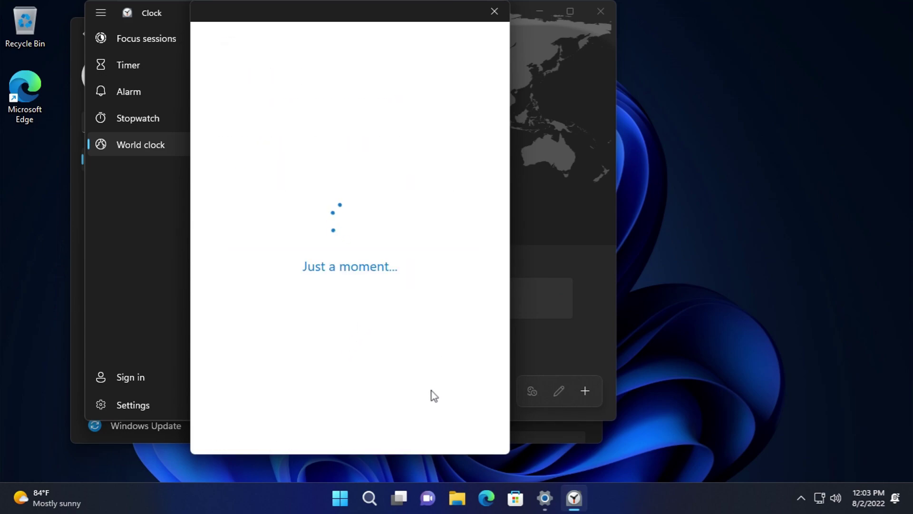
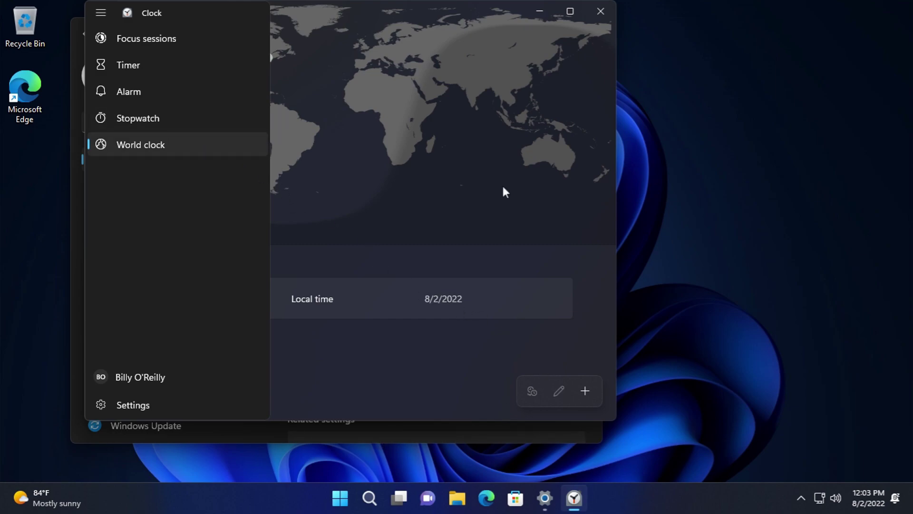
- Expand the world clock map, then switch to Timer and start Focus sessions with Get started
{"action": "left_click", "coordinate": [301, 108]}
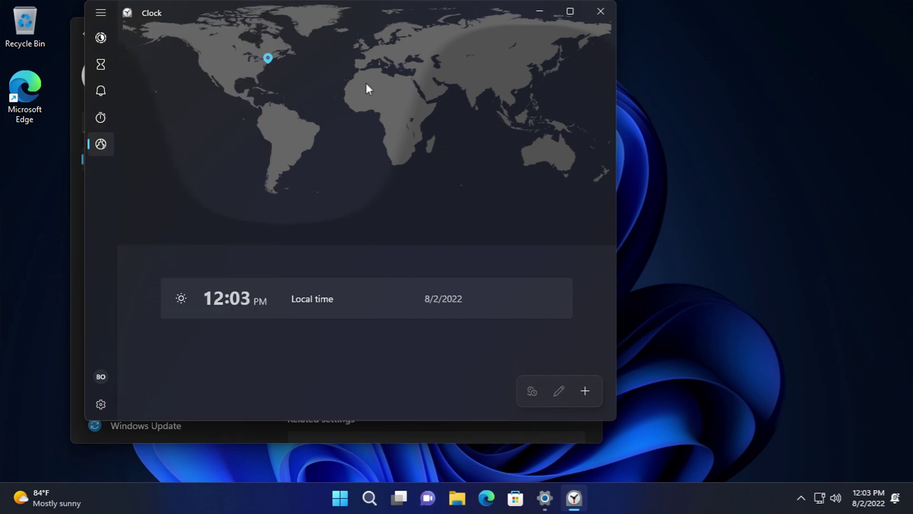
{"action": "left_click", "coordinate": [100, 64]}
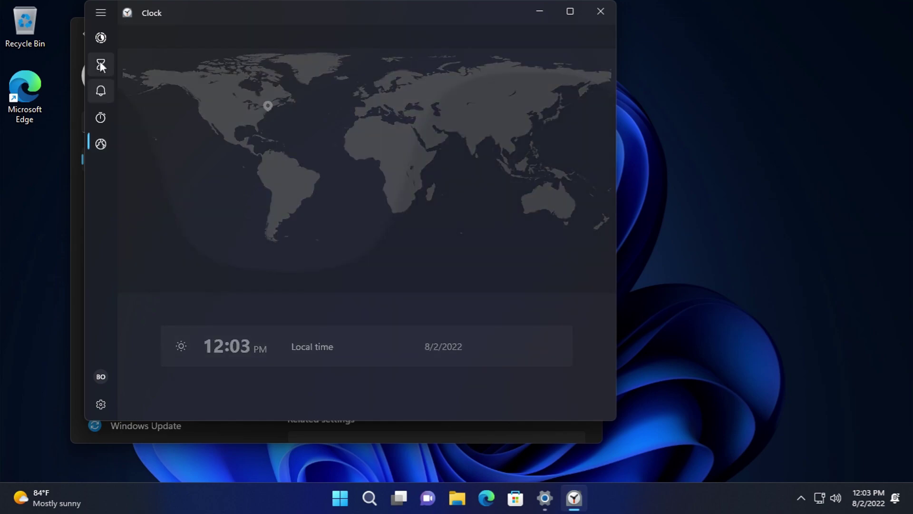
{"action": "left_click", "coordinate": [100, 37]}
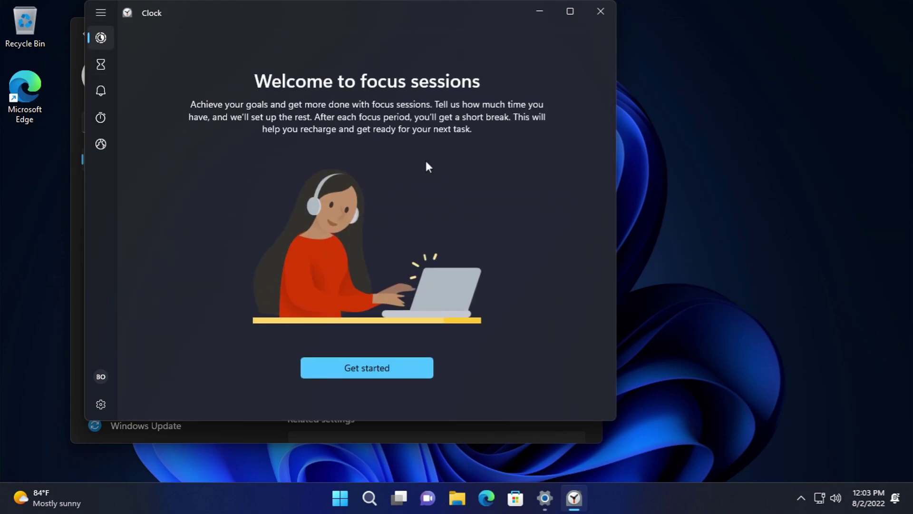
{"action": "left_click", "coordinate": [348, 369]}
{"action": "scroll", "coordinate": [335, 310], "scroll_direction": "down", "scroll_amount": 3}
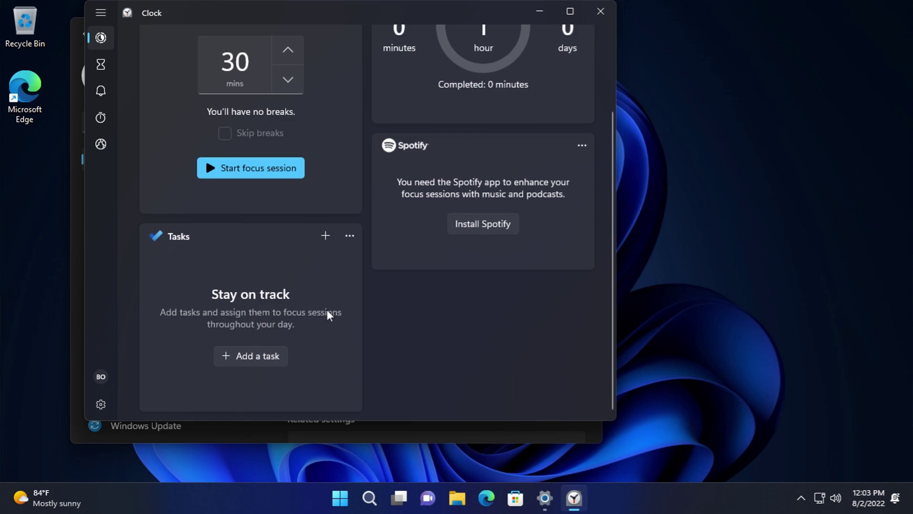
- Try adding a focus task, dismiss the empty entry, and close the Clock app
{"action": "left_click", "coordinate": [244, 356]}
{"action": "left_click", "coordinate": [532, 234]}
{"action": "scroll", "coordinate": [413, 216], "scroll_direction": "up", "scroll_amount": 3}
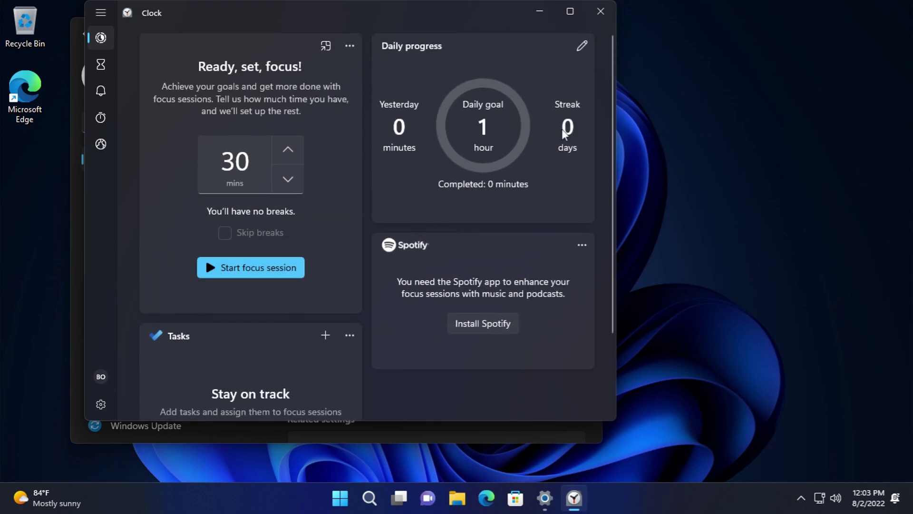
{"action": "left_click", "coordinate": [590, 13]}
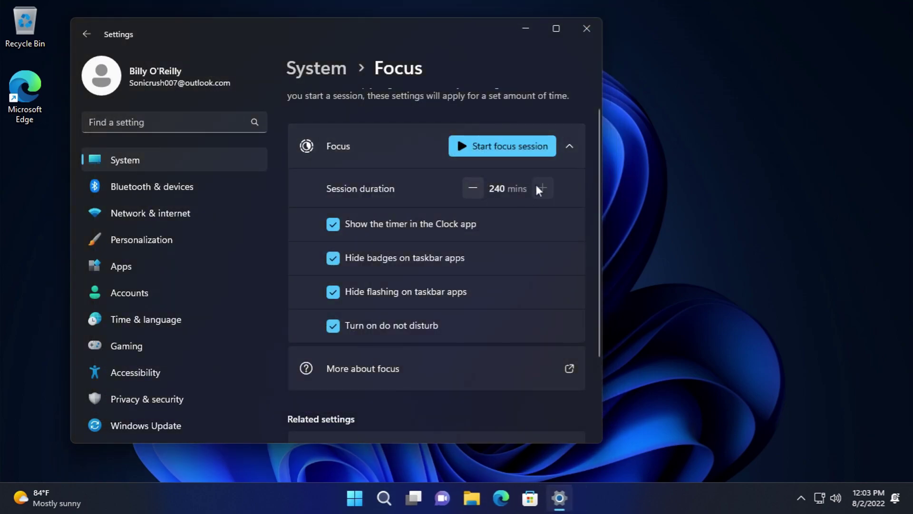
- Lower the focus session duration to 5 minutes and glance at the online focus help
{"action": "left_click", "coordinate": [473, 188]}
{"action": "left_click", "coordinate": [473, 188]}
{"action": "left_click", "coordinate": [474, 188]}
{"action": "left_click", "coordinate": [475, 186]}
{"action": "left_click", "coordinate": [475, 187]}
{"action": "left_click", "coordinate": [475, 186]}
{"action": "left_click", "coordinate": [474, 188]}
{"action": "left_click", "coordinate": [473, 188]}
{"action": "left_click", "coordinate": [473, 188]}
{"action": "left_click", "coordinate": [474, 188]}
{"action": "left_click", "coordinate": [474, 188]}
{"action": "left_click", "coordinate": [474, 188]}
{"action": "scroll", "coordinate": [481, 267], "scroll_direction": "down", "scroll_amount": 2}
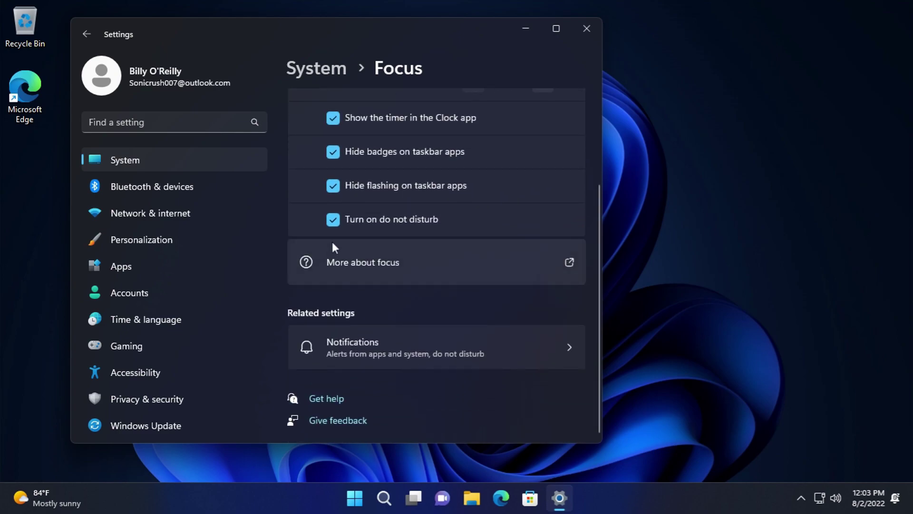
{"action": "left_click", "coordinate": [333, 247]}
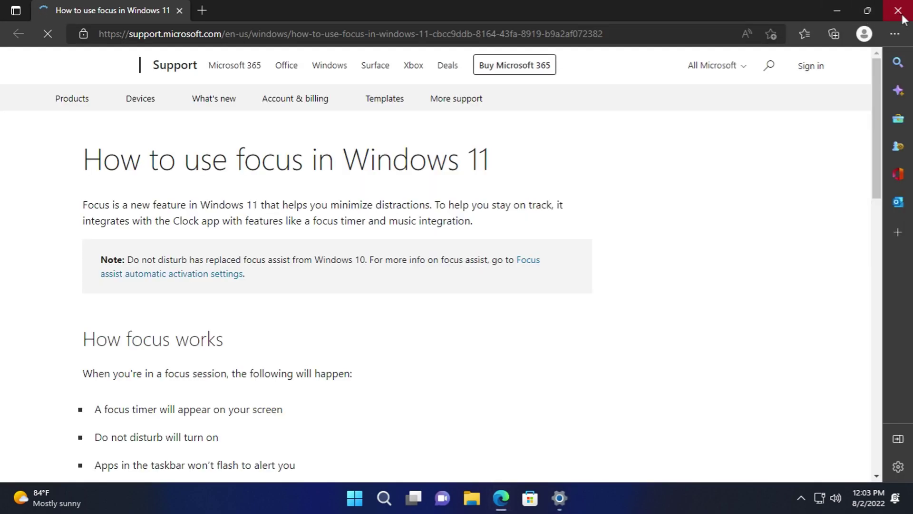
{"action": "left_click", "coordinate": [902, 16]}
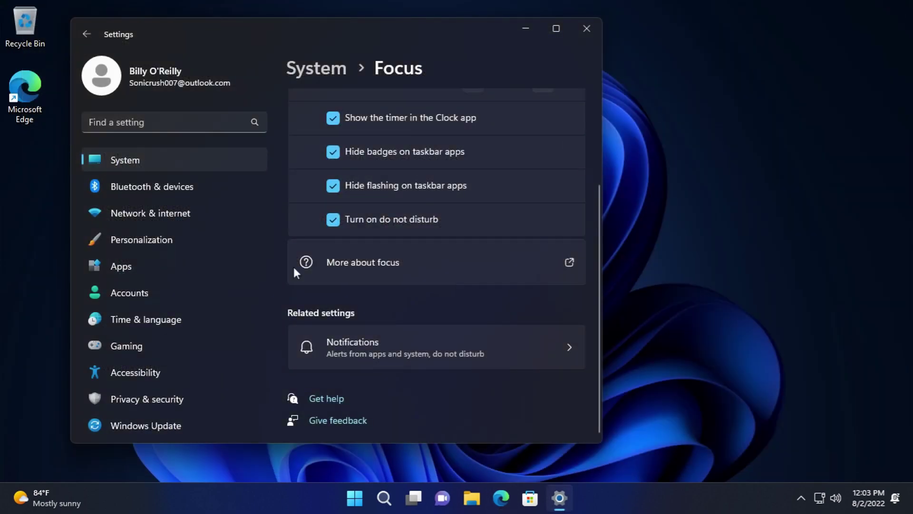
- Check Power settings, keeping screen-off at 5 minutes and sleep at 15 minutes
{"action": "left_click", "coordinate": [156, 162]}
{"action": "scroll", "coordinate": [404, 332], "scroll_direction": "down", "scroll_amount": 5}
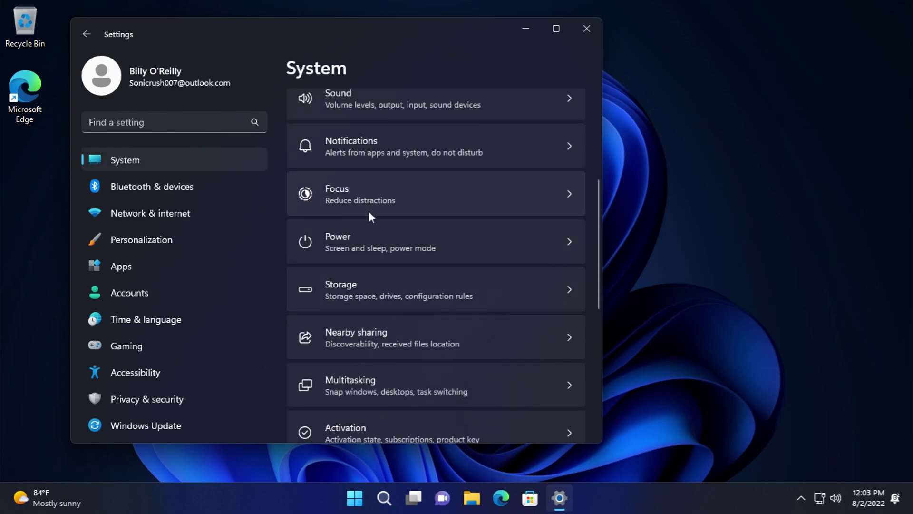
{"action": "left_click", "coordinate": [367, 236]}
{"action": "left_click", "coordinate": [408, 128]}
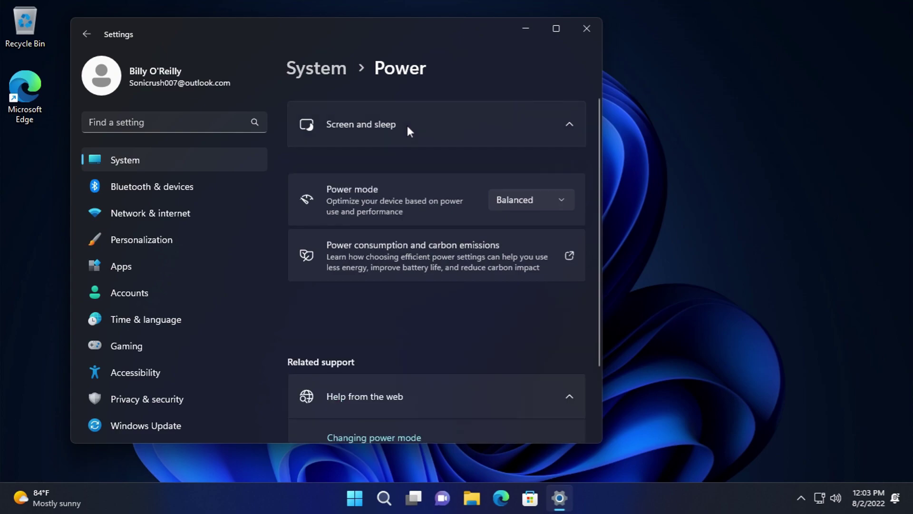
{"action": "left_click", "coordinate": [517, 164]}
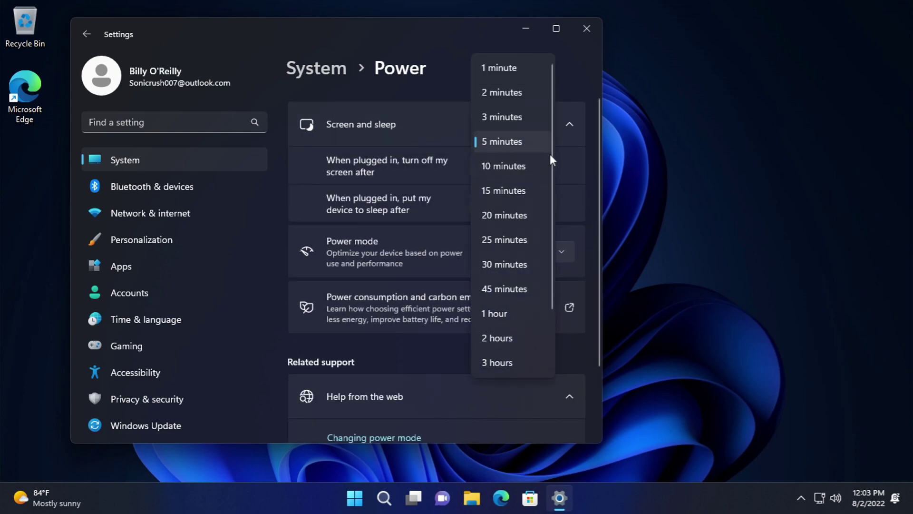
{"action": "scroll", "coordinate": [550, 172], "scroll_direction": "down", "scroll_amount": 2}
{"action": "left_click", "coordinate": [588, 192]}
{"action": "left_click", "coordinate": [552, 199]}
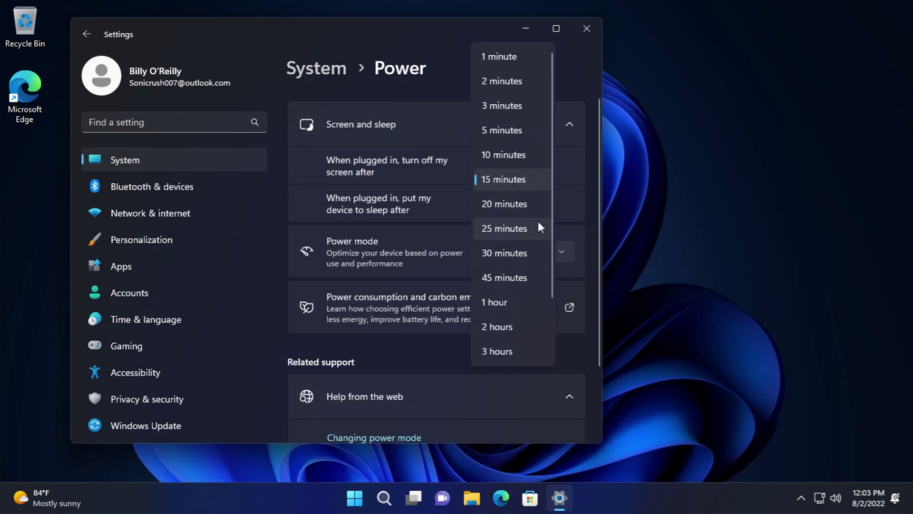
{"action": "scroll", "coordinate": [549, 212], "scroll_direction": "down", "scroll_amount": 2}
{"action": "left_click", "coordinate": [600, 235]}
- Keep Balanced power mode, view the carbon emissions info, and return to System
{"action": "left_click", "coordinate": [554, 255]}
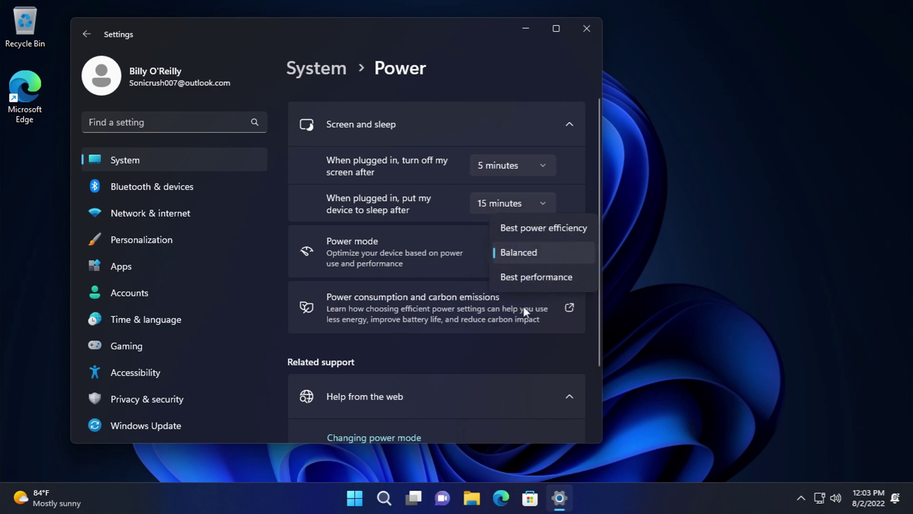
{"action": "left_click", "coordinate": [426, 270]}
{"action": "left_click", "coordinate": [426, 302]}
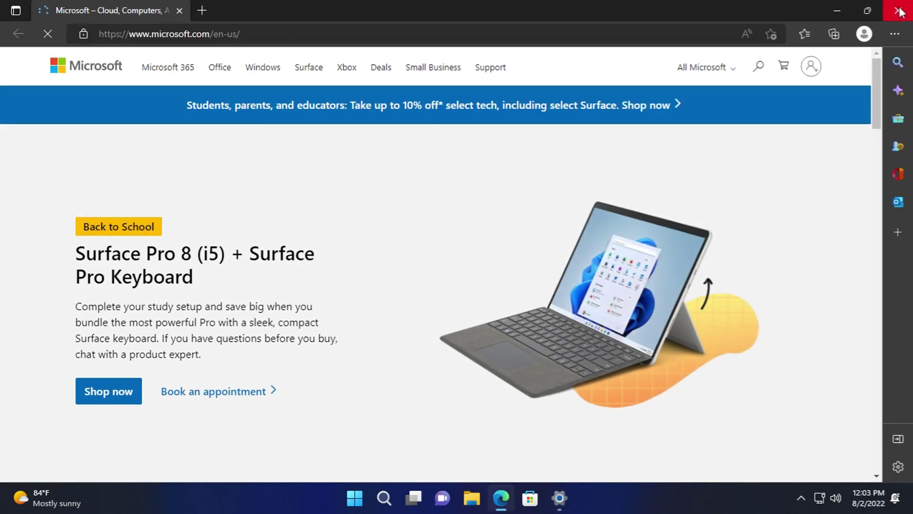
{"action": "left_click", "coordinate": [898, 10]}
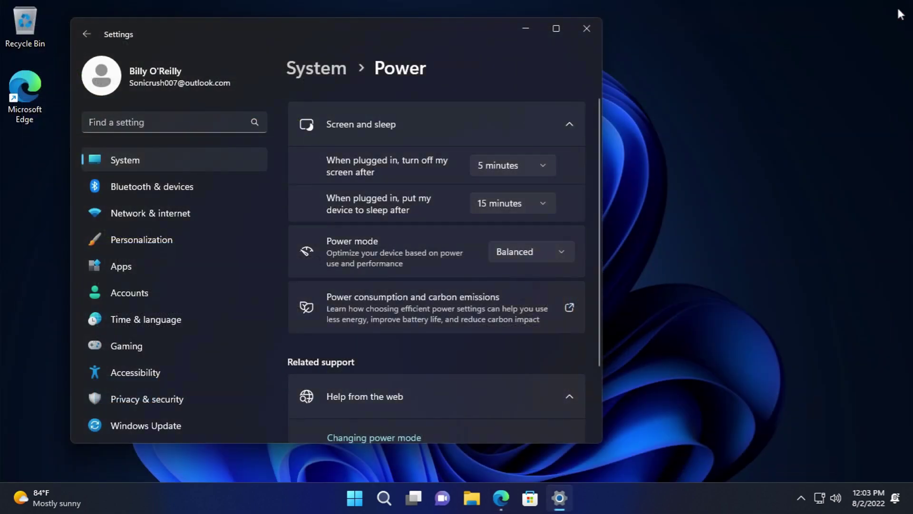
{"action": "scroll", "coordinate": [432, 310], "scroll_direction": "down", "scroll_amount": 2}
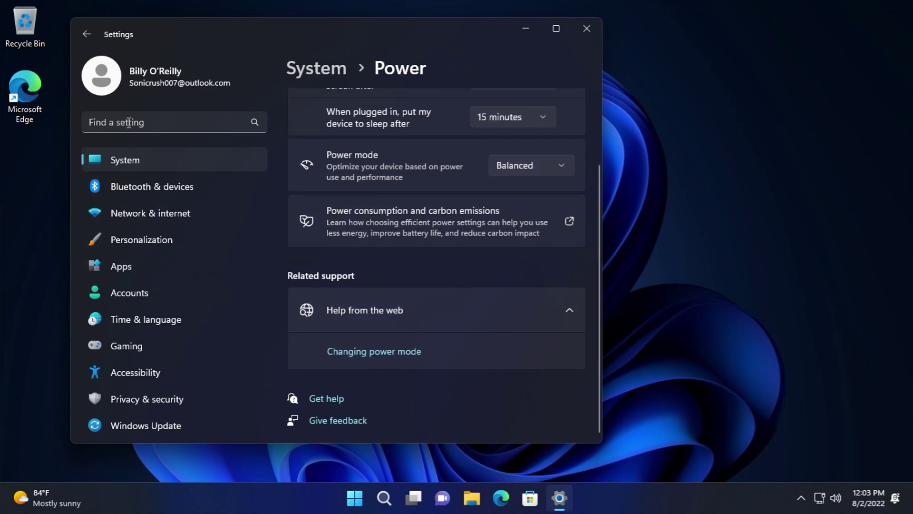
{"action": "left_click", "coordinate": [86, 34]}
{"action": "scroll", "coordinate": [428, 328], "scroll_direction": "down", "scroll_amount": 5}
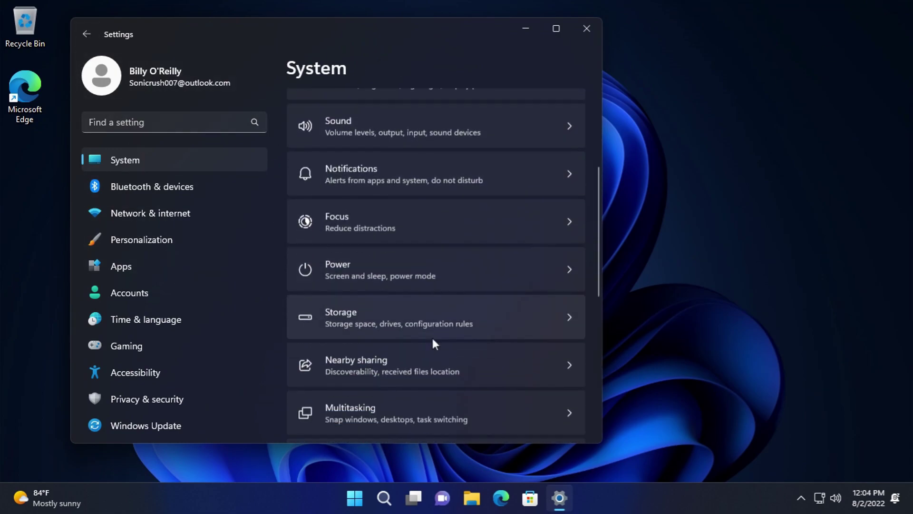
- Permanently delete the checked temporary files from Storage, leaving them at 18.4 MB
{"action": "left_click", "coordinate": [397, 297]}
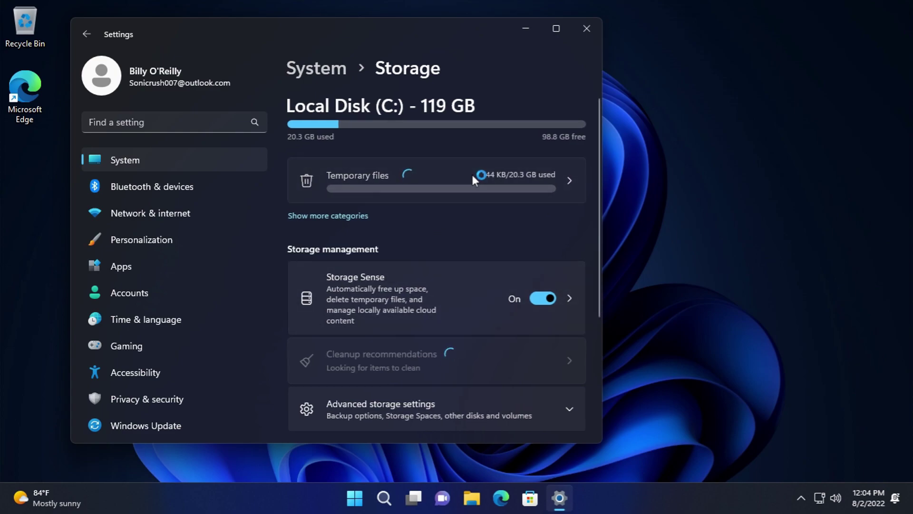
{"action": "left_click", "coordinate": [472, 174]}
{"action": "scroll", "coordinate": [478, 228], "scroll_direction": "down", "scroll_amount": 3}
{"action": "scroll", "coordinate": [390, 284], "scroll_direction": "up", "scroll_amount": 4}
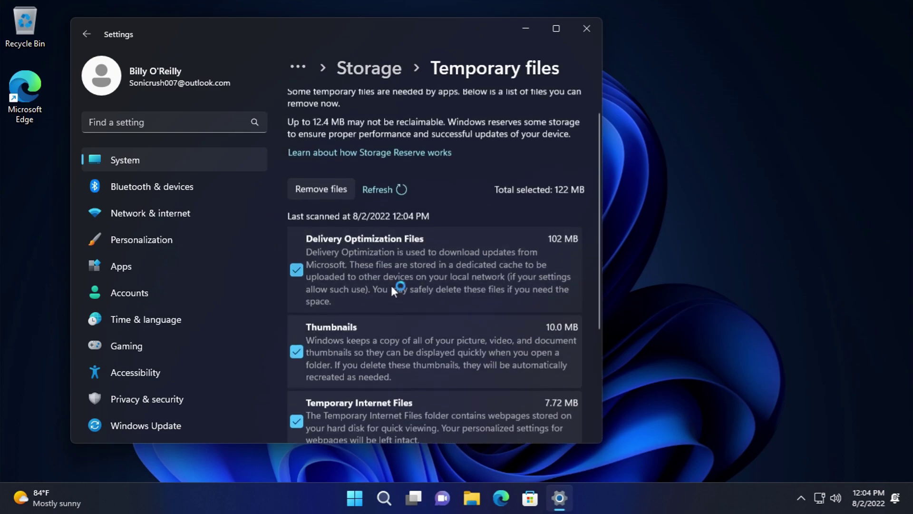
{"action": "left_click", "coordinate": [334, 202]}
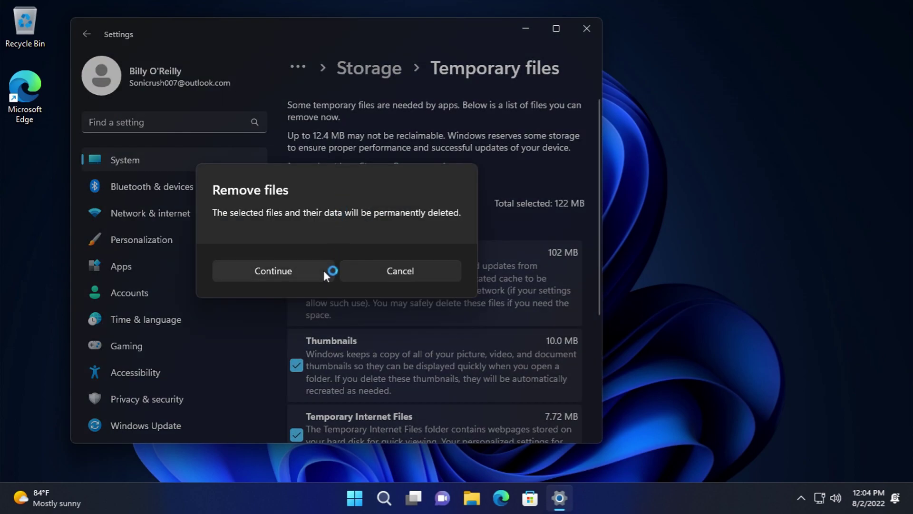
{"action": "left_click", "coordinate": [284, 276]}
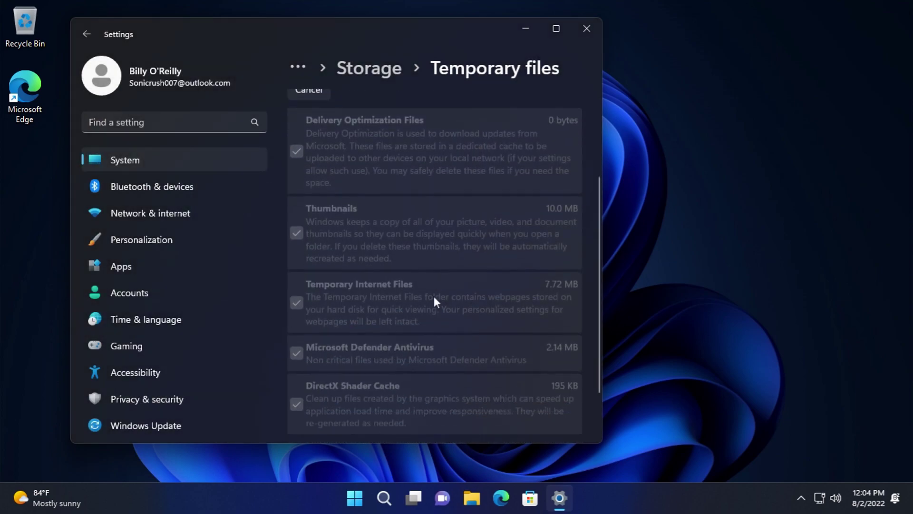
{"action": "left_click", "coordinate": [84, 33]}
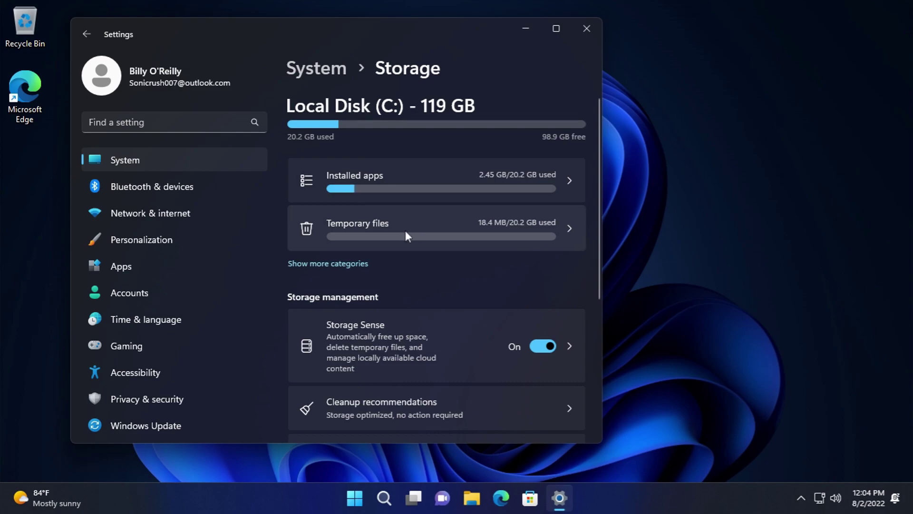
- Browse the Installed apps list, then return to the Storage page
{"action": "left_click", "coordinate": [418, 199]}
{"action": "scroll", "coordinate": [420, 249], "scroll_direction": "down", "scroll_amount": 2}
{"action": "scroll", "coordinate": [418, 254], "scroll_direction": "down", "scroll_amount": 5}
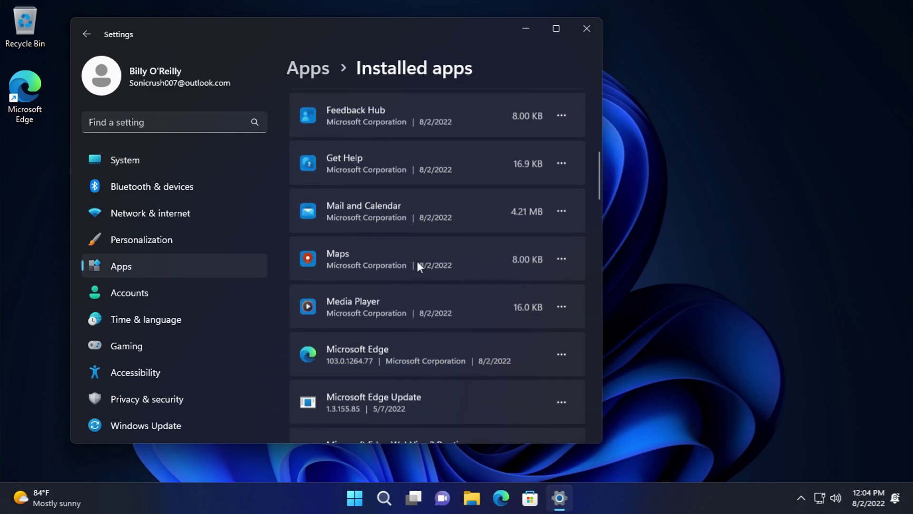
{"action": "left_click_drag", "start_coordinate": [595, 189], "coordinate": [573, 410]}
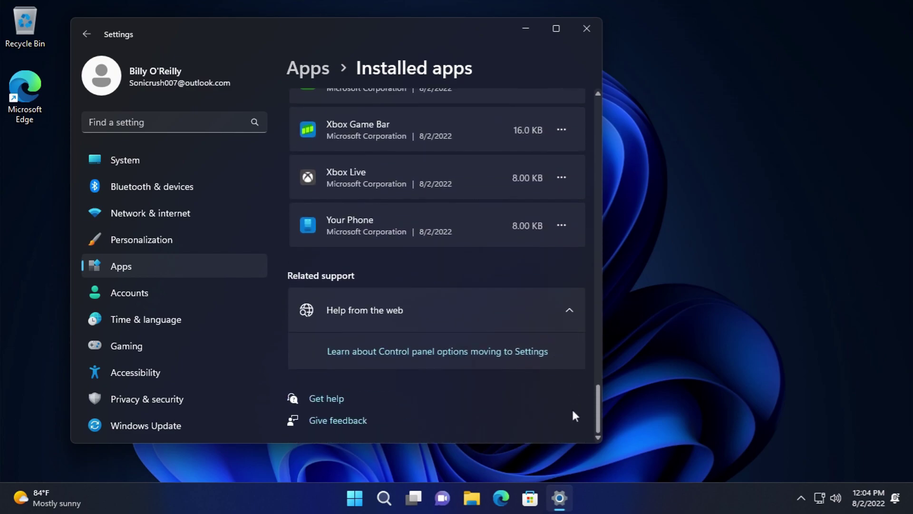
{"action": "left_click", "coordinate": [87, 34]}
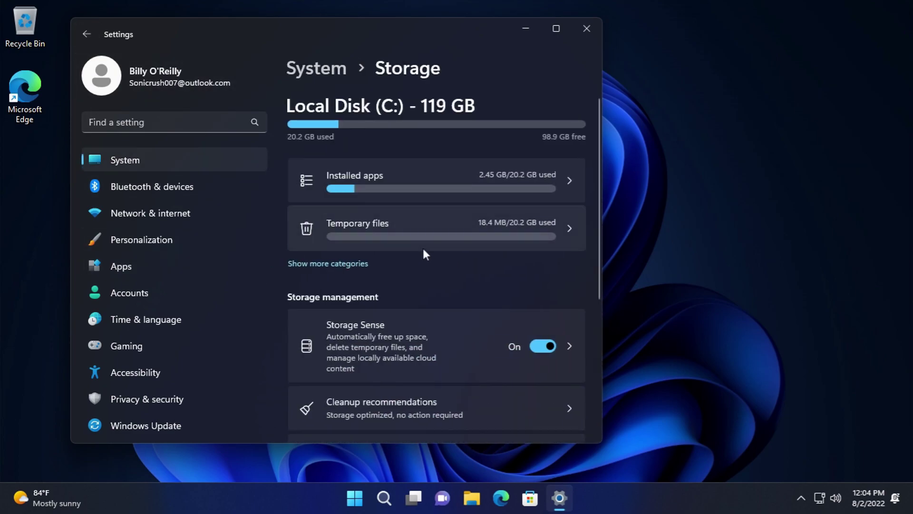
{"action": "scroll", "coordinate": [427, 252], "scroll_direction": "down", "scroll_amount": 2}
- View the Storage cleanup recommendations and return to the Storage page
{"action": "scroll", "coordinate": [428, 257], "scroll_direction": "down", "scroll_amount": 1}
{"action": "left_click", "coordinate": [423, 251]}
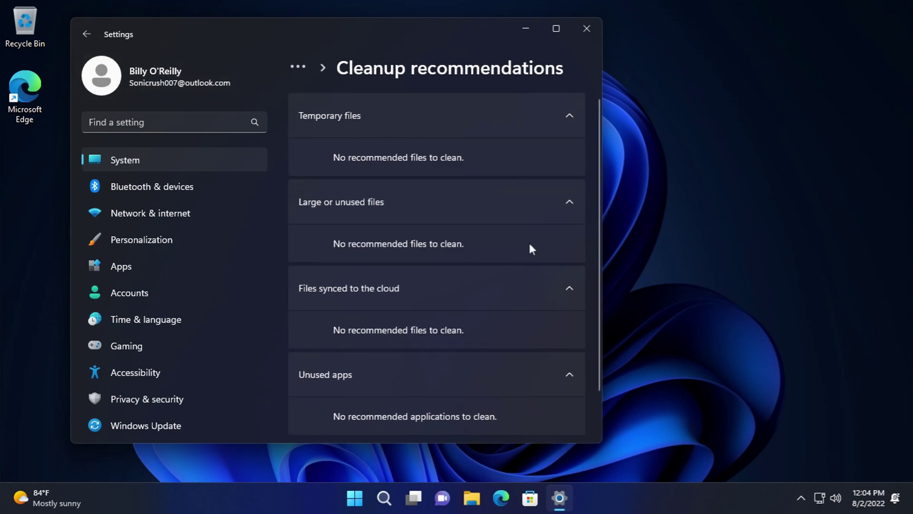
{"action": "scroll", "coordinate": [529, 240], "scroll_direction": "down", "scroll_amount": 1}
{"action": "left_click", "coordinate": [87, 34]}
{"action": "scroll", "coordinate": [395, 266], "scroll_direction": "down", "scroll_amount": 4}
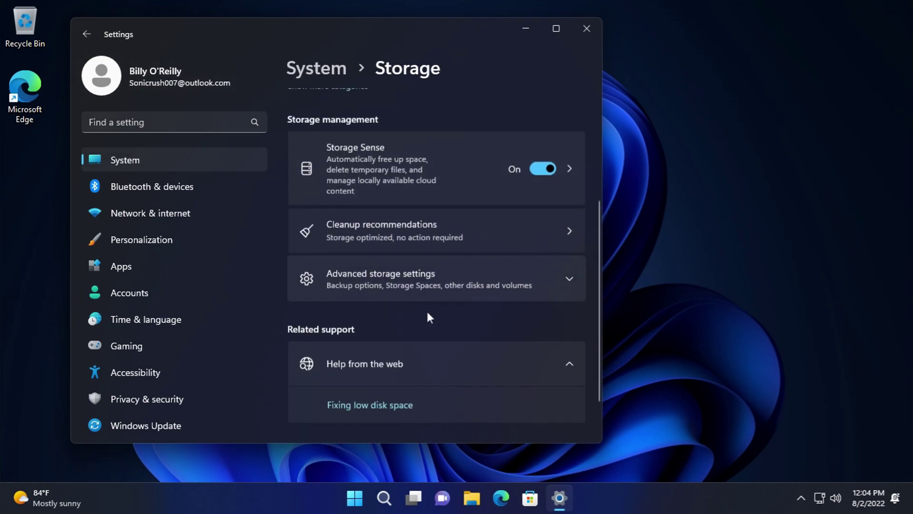
- Under Advanced storage settings, view storage used on other drives, then come back
{"action": "left_click", "coordinate": [379, 238]}
{"action": "scroll", "coordinate": [401, 224], "scroll_direction": "down", "scroll_amount": 1}
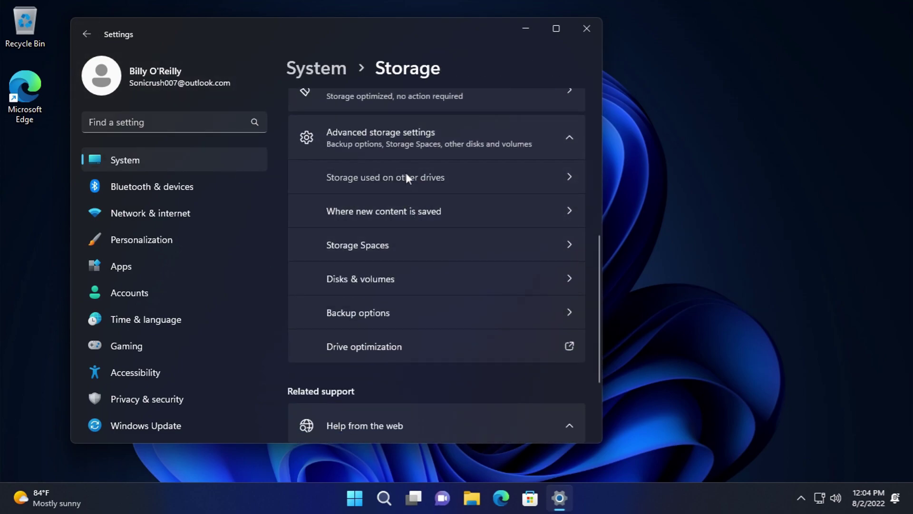
{"action": "left_click", "coordinate": [406, 174]}
{"action": "left_click", "coordinate": [86, 34]}
{"action": "scroll", "coordinate": [398, 333], "scroll_direction": "down", "scroll_amount": 5}
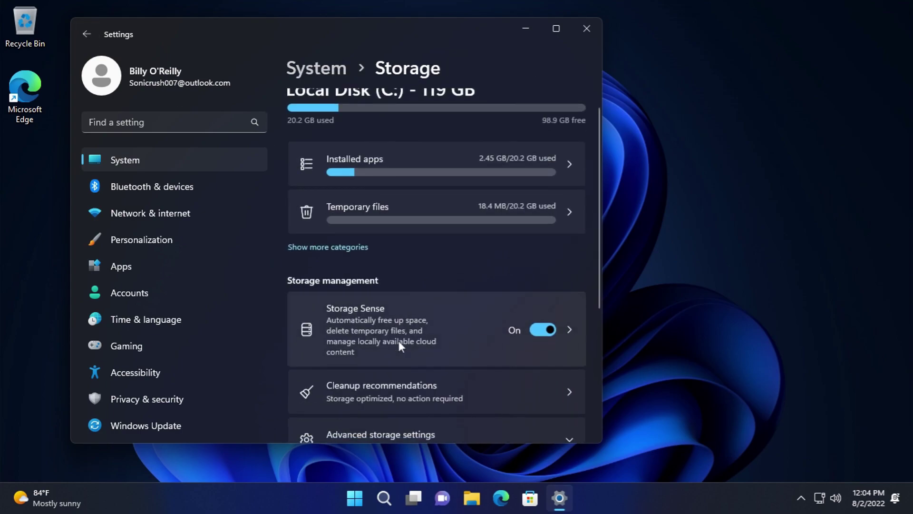
- Look at where new content is saved, then return to Storage
{"action": "left_click", "coordinate": [404, 257]}
{"action": "left_click", "coordinate": [407, 316]}
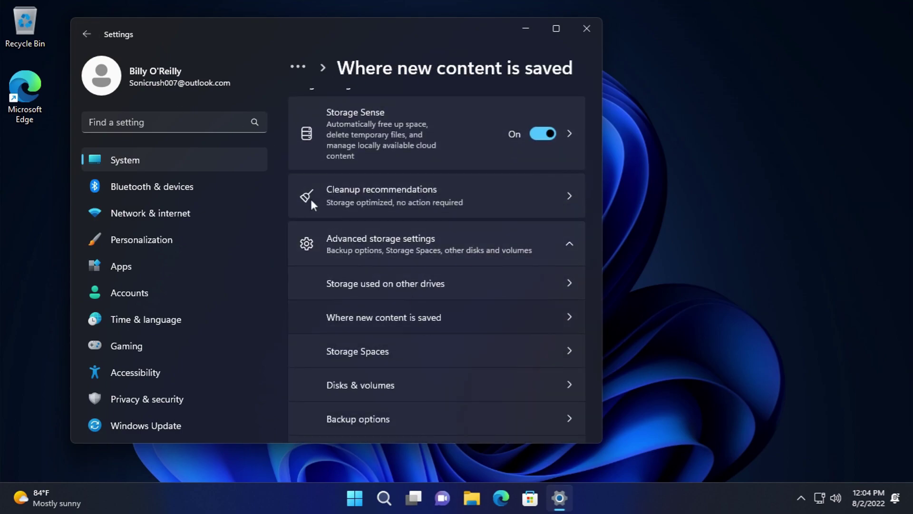
{"action": "scroll", "coordinate": [406, 221], "scroll_direction": "down", "scroll_amount": 2}
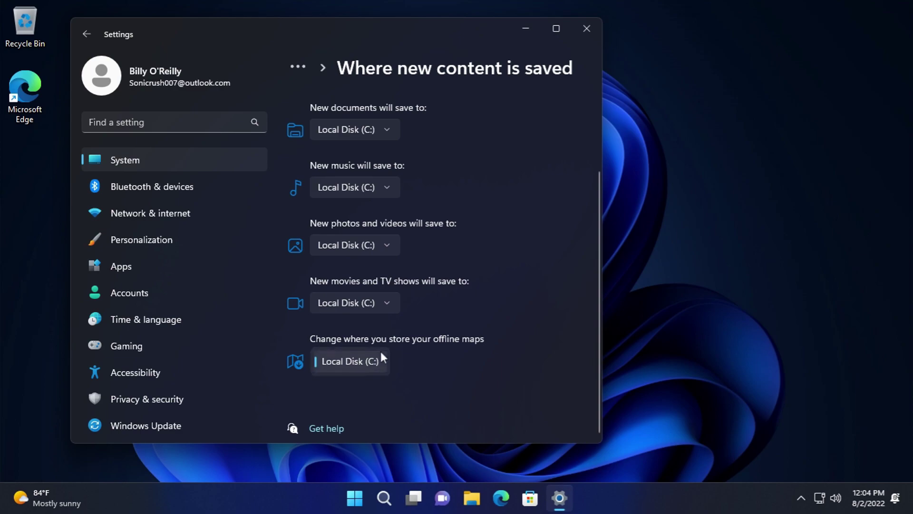
{"action": "scroll", "coordinate": [531, 216], "scroll_direction": "up", "scroll_amount": 2}
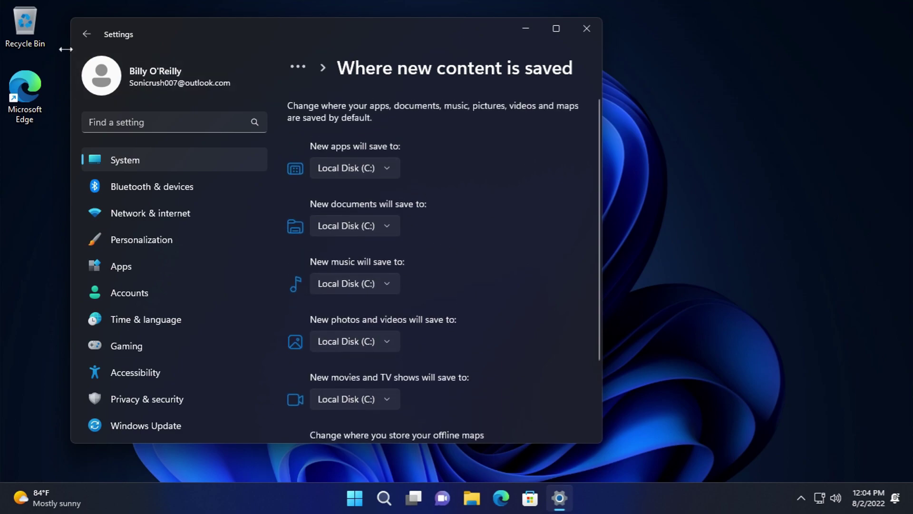
{"action": "left_click", "coordinate": [86, 34]}
{"action": "scroll", "coordinate": [406, 350], "scroll_direction": "down", "scroll_amount": 3}
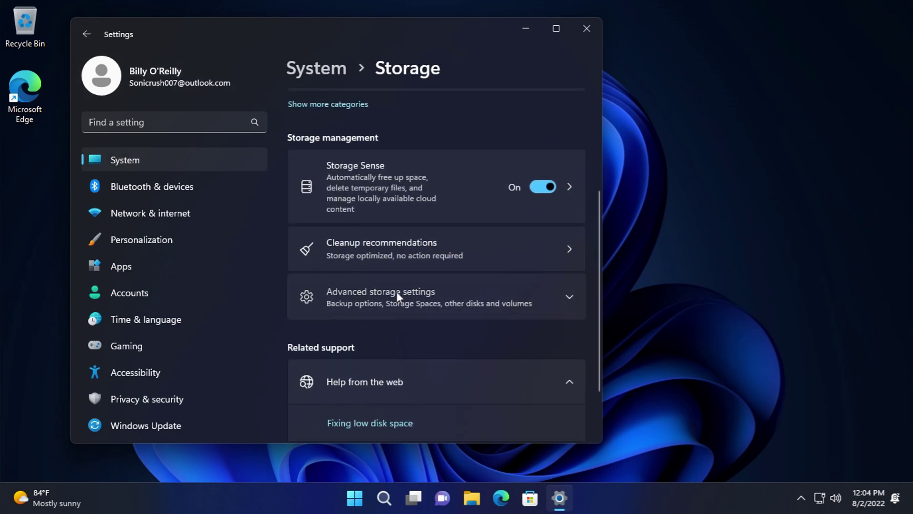
- Open Storage Spaces, start a new storage pool and cancel it, then reopen Advanced storage settings
{"action": "left_click", "coordinate": [396, 291]}
{"action": "scroll", "coordinate": [409, 309], "scroll_direction": "down", "scroll_amount": 3}
{"action": "left_click", "coordinate": [403, 245]}
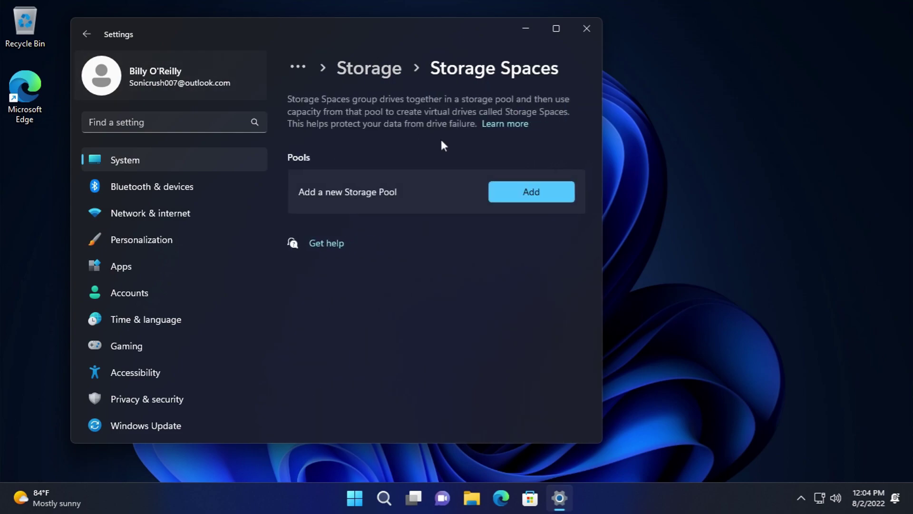
{"action": "left_click", "coordinate": [546, 192]}
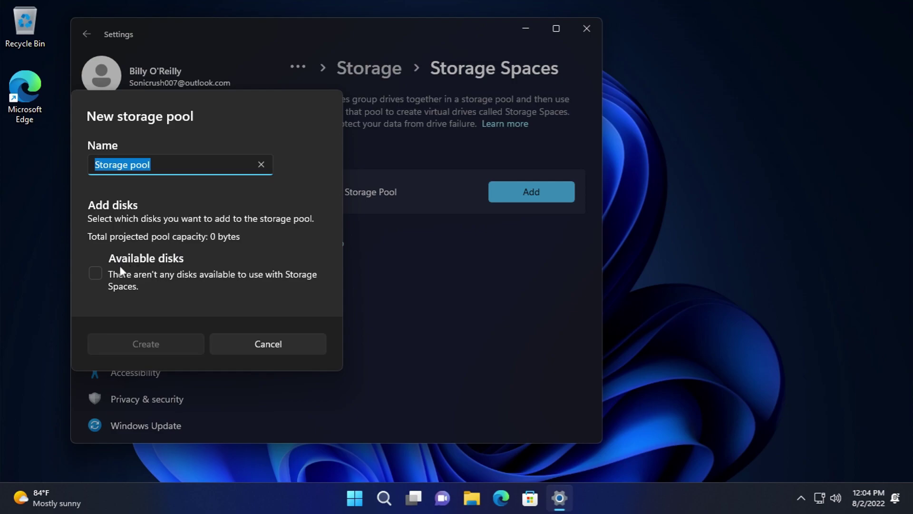
{"action": "left_click", "coordinate": [279, 344]}
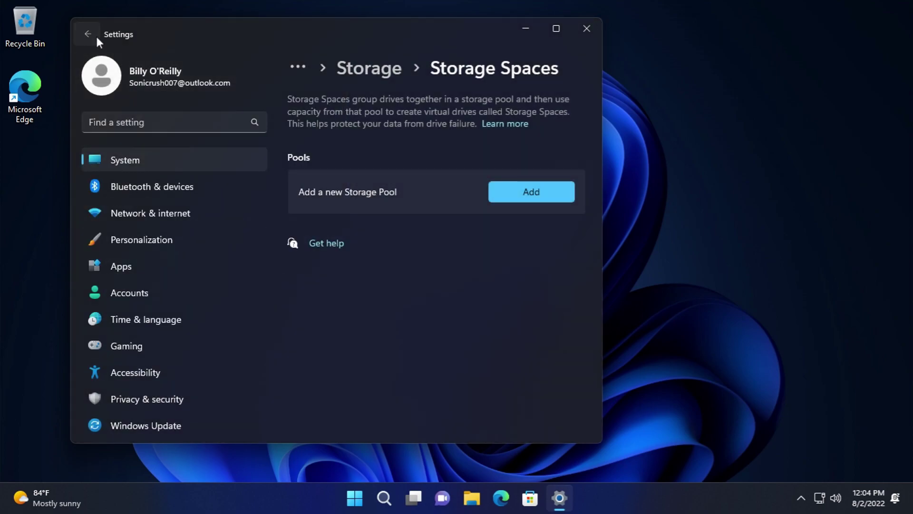
{"action": "left_click", "coordinate": [86, 34]}
{"action": "scroll", "coordinate": [378, 319], "scroll_direction": "down", "scroll_amount": 3}
{"action": "left_click", "coordinate": [400, 286]}
{"action": "scroll", "coordinate": [414, 309], "scroll_direction": "down", "scroll_amount": 3}
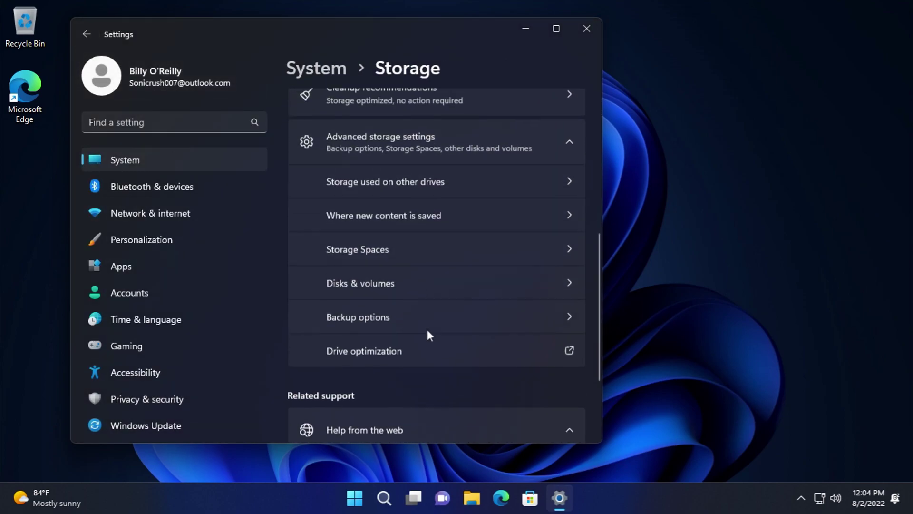
{"action": "left_click", "coordinate": [389, 283]}
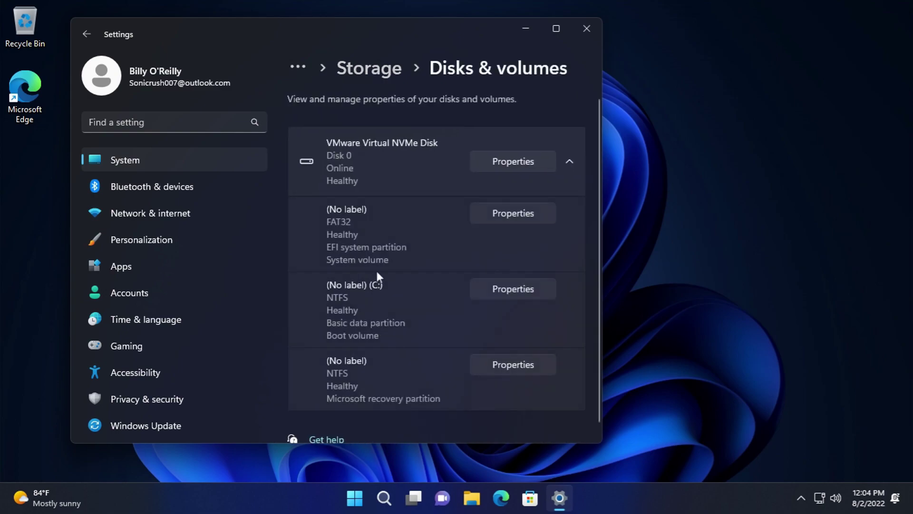
{"action": "left_click", "coordinate": [502, 158]}
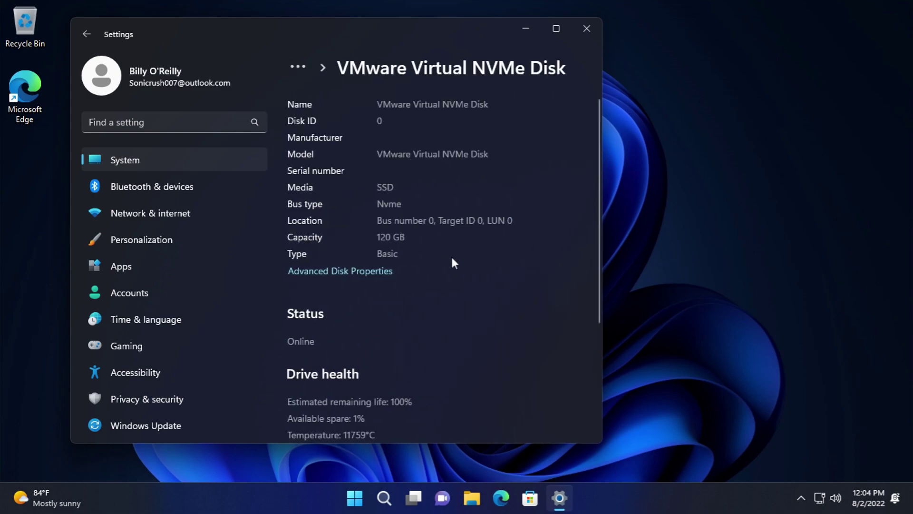
{"action": "scroll", "coordinate": [358, 218], "scroll_direction": "down", "scroll_amount": 3}
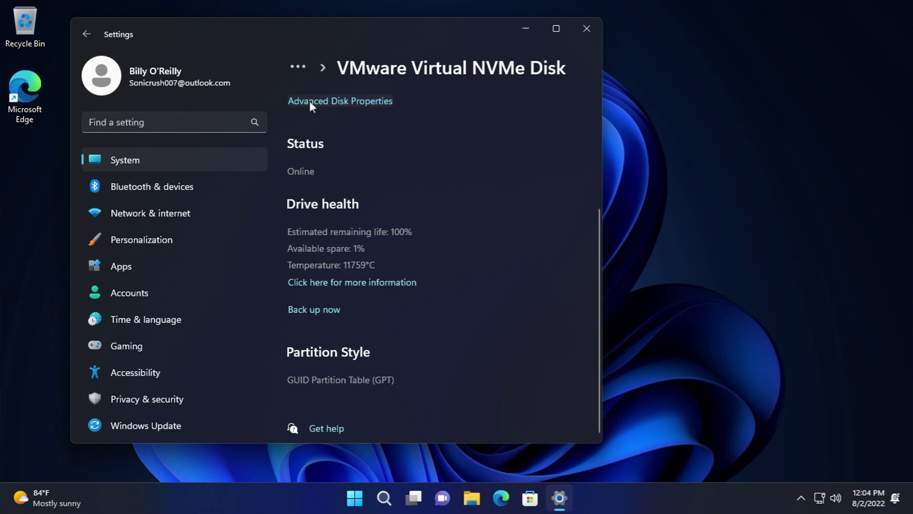
{"action": "left_click", "coordinate": [309, 103]}
{"action": "left_click", "coordinate": [142, 61]}
{"action": "left_click", "coordinate": [201, 61]}
{"action": "left_click", "coordinate": [231, 61]}
{"action": "left_click", "coordinate": [322, 317]}
{"action": "left_click", "coordinate": [86, 41]}
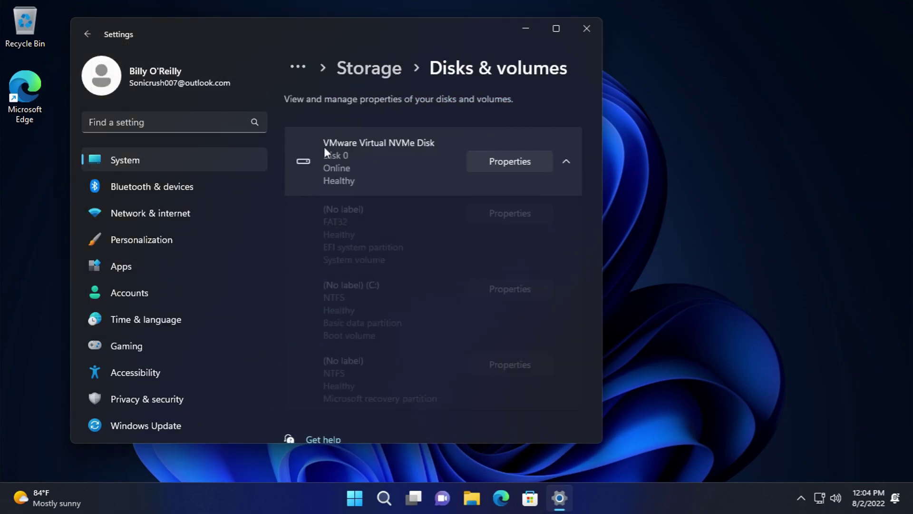
{"action": "left_click", "coordinate": [88, 37]}
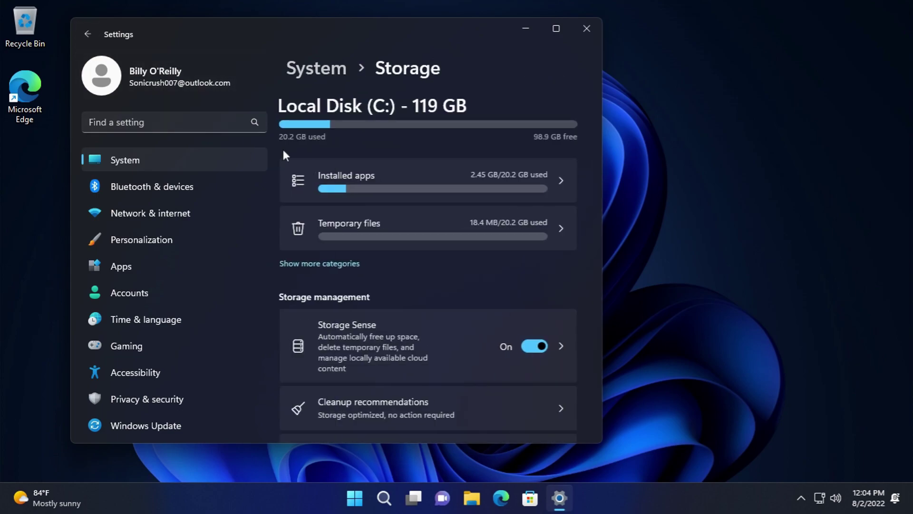
{"action": "scroll", "coordinate": [447, 291], "scroll_direction": "down", "scroll_amount": 4}
{"action": "left_click", "coordinate": [447, 292]}
{"action": "scroll", "coordinate": [447, 292], "scroll_direction": "down", "scroll_amount": 4}
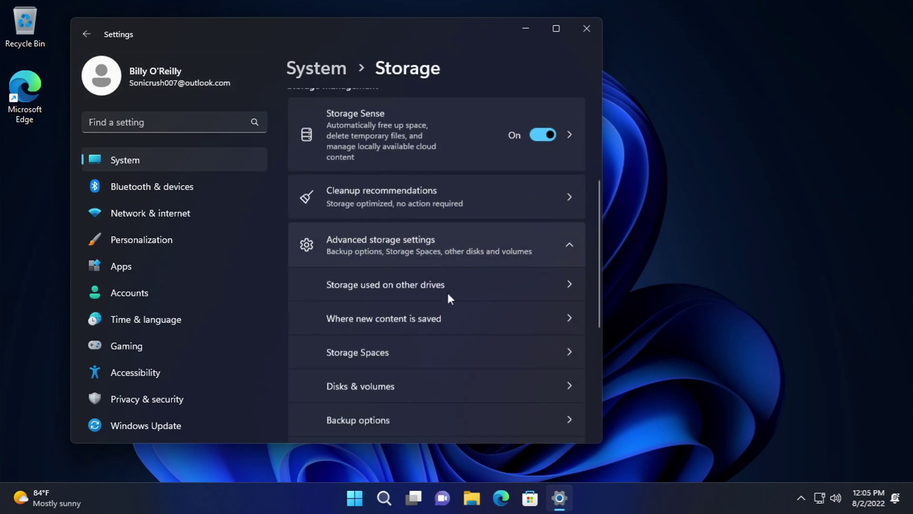
{"action": "left_click", "coordinate": [394, 260]}
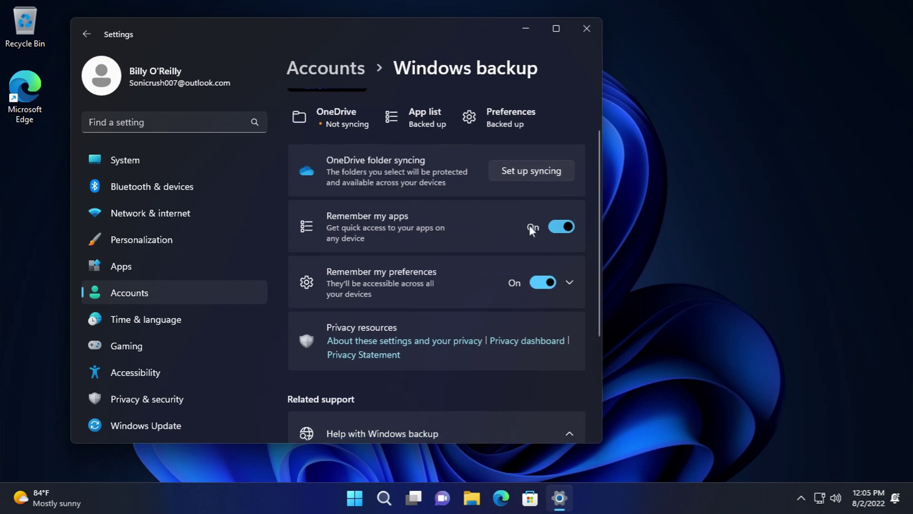
{"action": "scroll", "coordinate": [525, 272], "scroll_direction": "down", "scroll_amount": 3}
{"action": "left_click", "coordinate": [88, 34]}
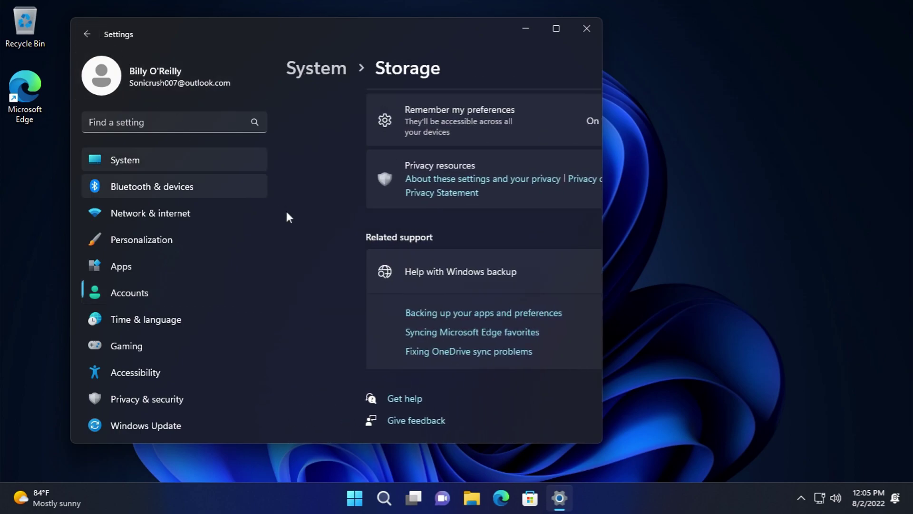
{"action": "left_click", "coordinate": [384, 244]}
- Open Drive optimization and review the Daily schedule settings without changing them
{"action": "scroll", "coordinate": [401, 302], "scroll_direction": "down", "scroll_amount": 3}
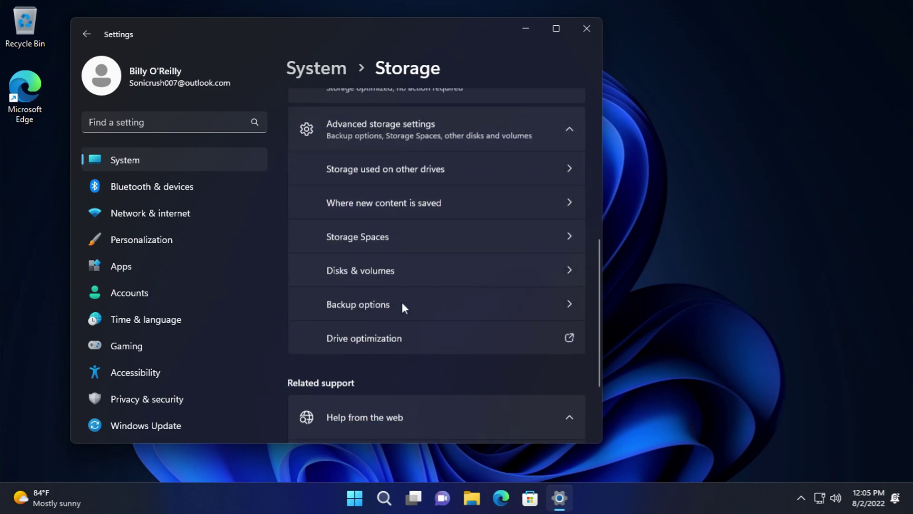
{"action": "left_click", "coordinate": [400, 298]}
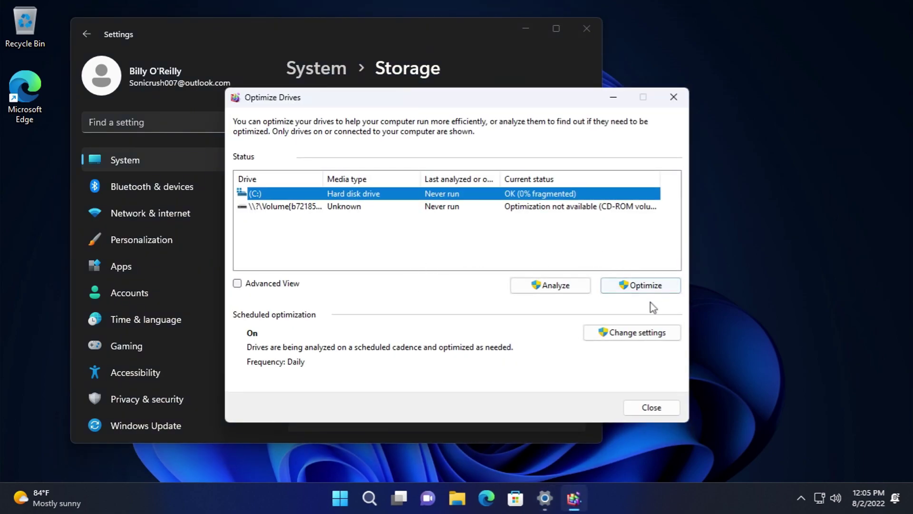
{"action": "left_click", "coordinate": [640, 335]}
{"action": "left_click", "coordinate": [428, 195]}
{"action": "left_click", "coordinate": [387, 192]}
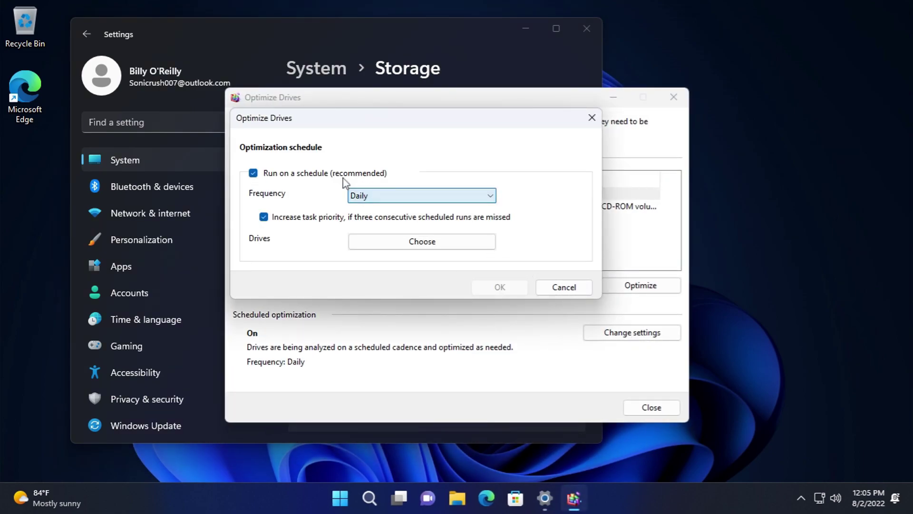
{"action": "left_click", "coordinate": [381, 244]}
{"action": "left_click", "coordinate": [494, 359]}
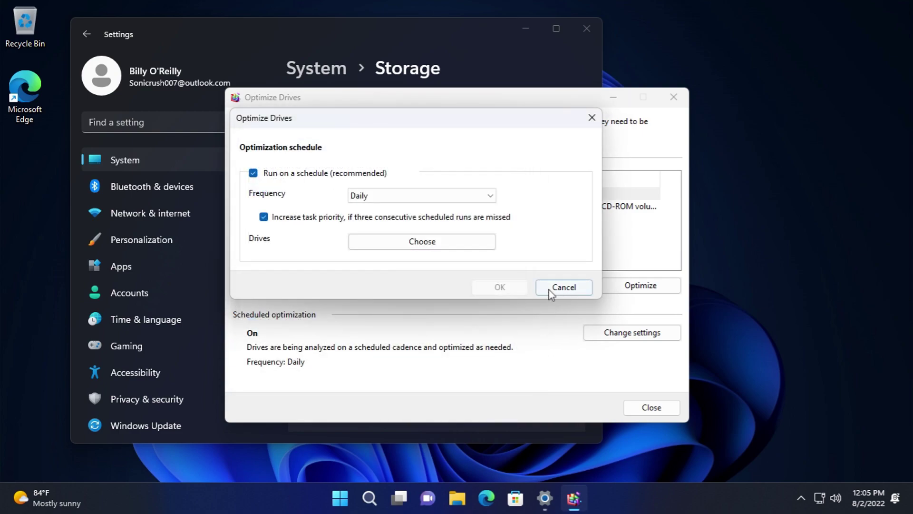
{"action": "left_click", "coordinate": [561, 288]}
- Analyze drive C: for fragmentation, select the CD-ROM volume, and close Optimize Drives
{"action": "left_click", "coordinate": [569, 284]}
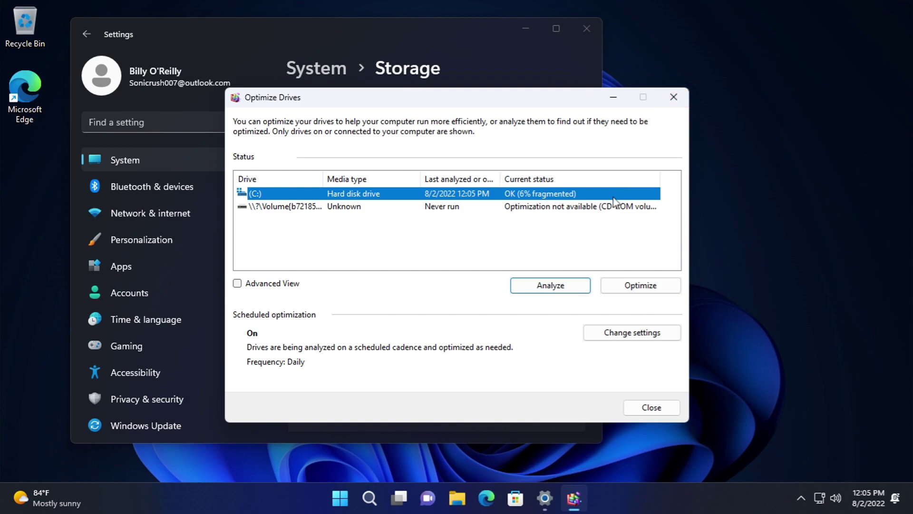
{"action": "left_click", "coordinate": [602, 208]}
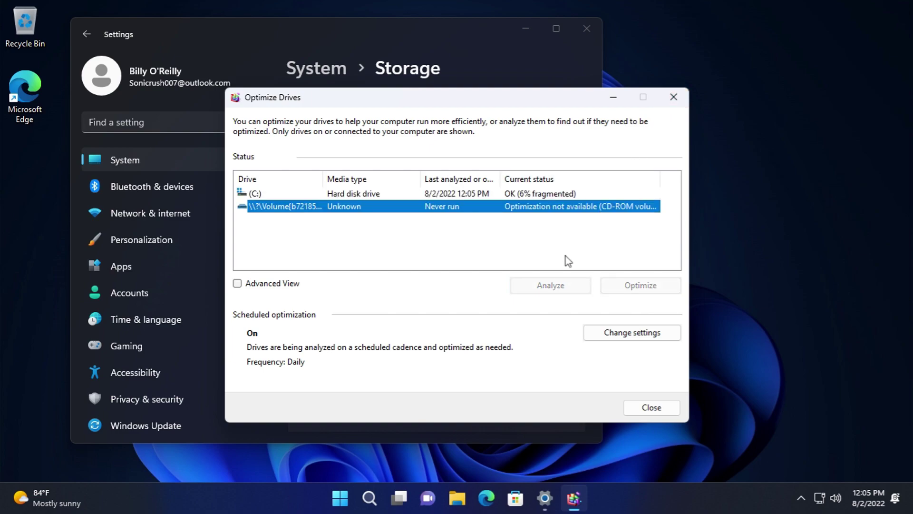
{"action": "left_click", "coordinate": [673, 97]}
{"action": "scroll", "coordinate": [450, 266], "scroll_direction": "down", "scroll_amount": 2}
- Look at Nearby sharing (left Off) and its device rename page, then return to System
{"action": "left_click", "coordinate": [87, 33]}
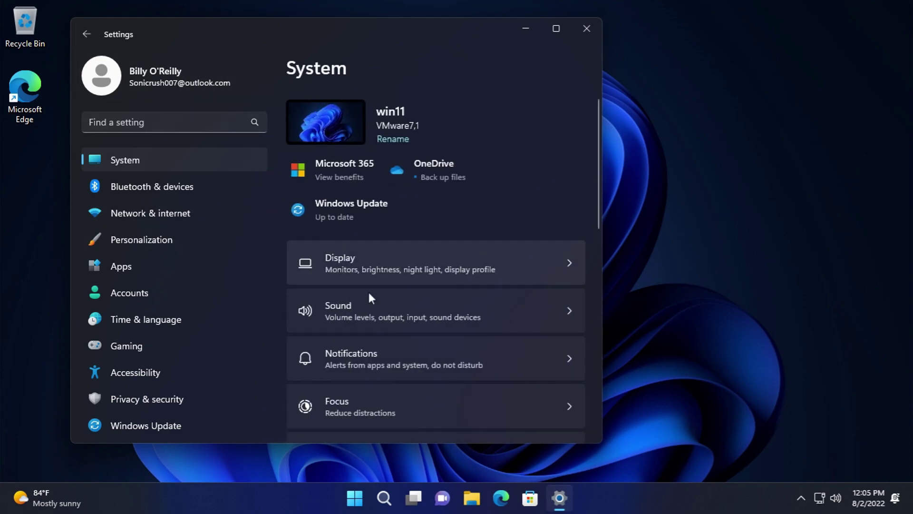
{"action": "scroll", "coordinate": [376, 285], "scroll_direction": "down", "scroll_amount": 4}
{"action": "scroll", "coordinate": [400, 305], "scroll_direction": "down", "scroll_amount": 1}
{"action": "left_click", "coordinate": [398, 288]}
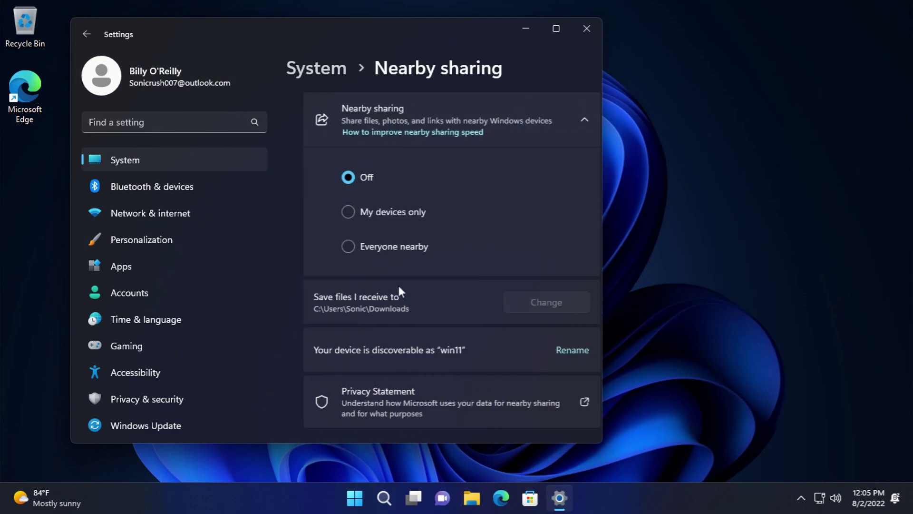
{"action": "scroll", "coordinate": [406, 265], "scroll_direction": "down", "scroll_amount": 1}
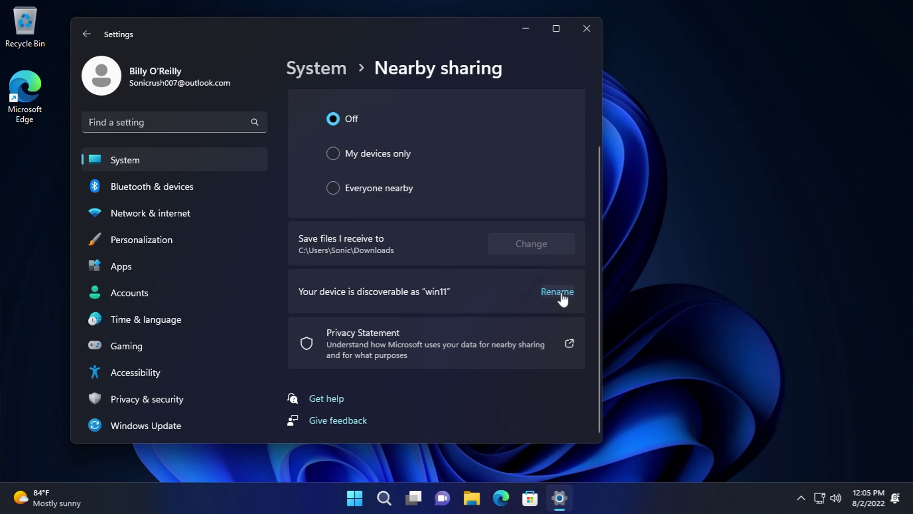
{"action": "left_click", "coordinate": [559, 292]}
{"action": "left_click", "coordinate": [87, 33]}
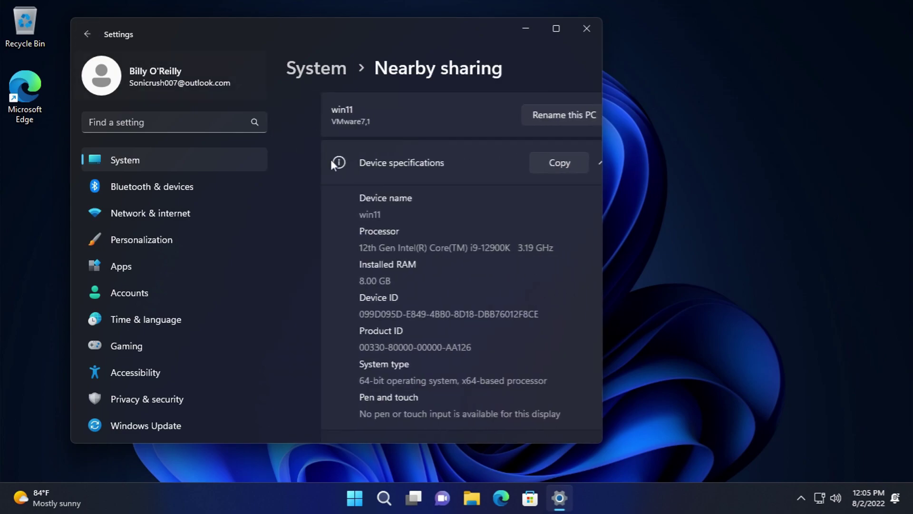
{"action": "left_click", "coordinate": [84, 37]}
- In Multitasking, view the Edge tab snapping options without changing them
{"action": "scroll", "coordinate": [406, 290], "scroll_direction": "down", "scroll_amount": 5}
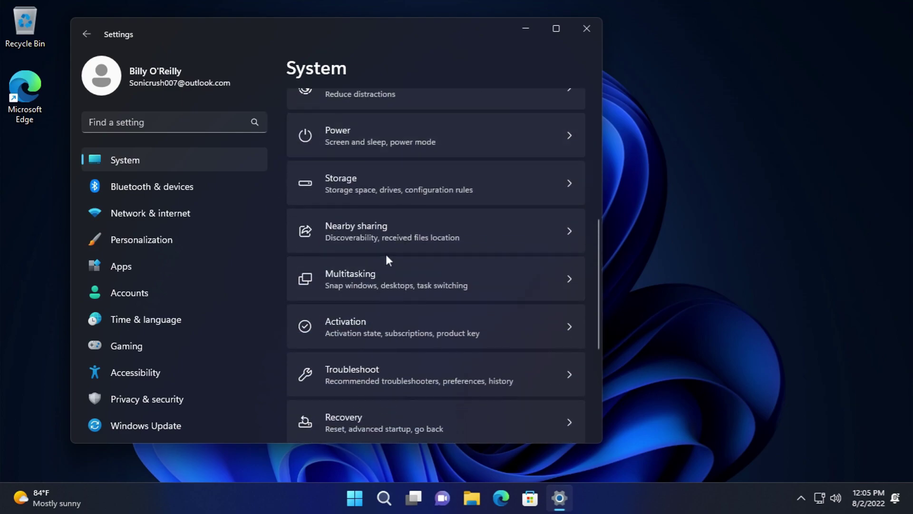
{"action": "left_click", "coordinate": [385, 280]}
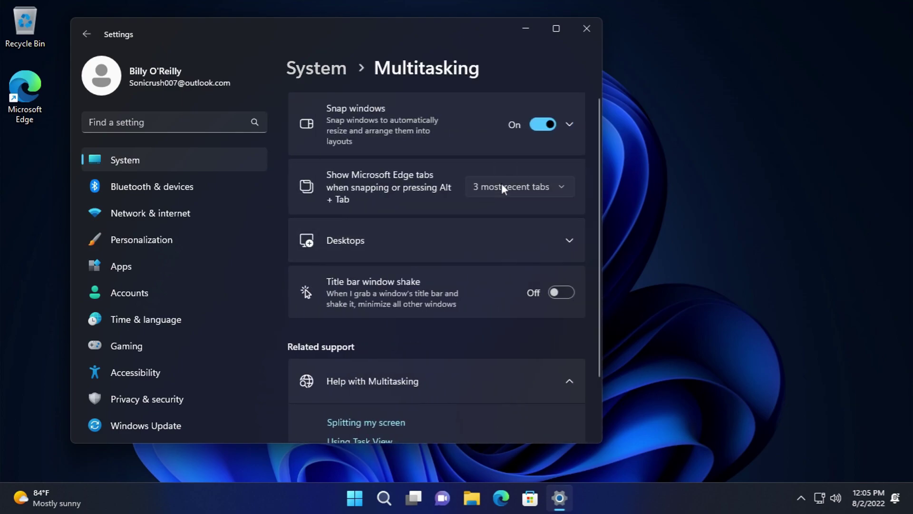
{"action": "left_click", "coordinate": [503, 187]}
{"action": "left_click", "coordinate": [426, 182]}
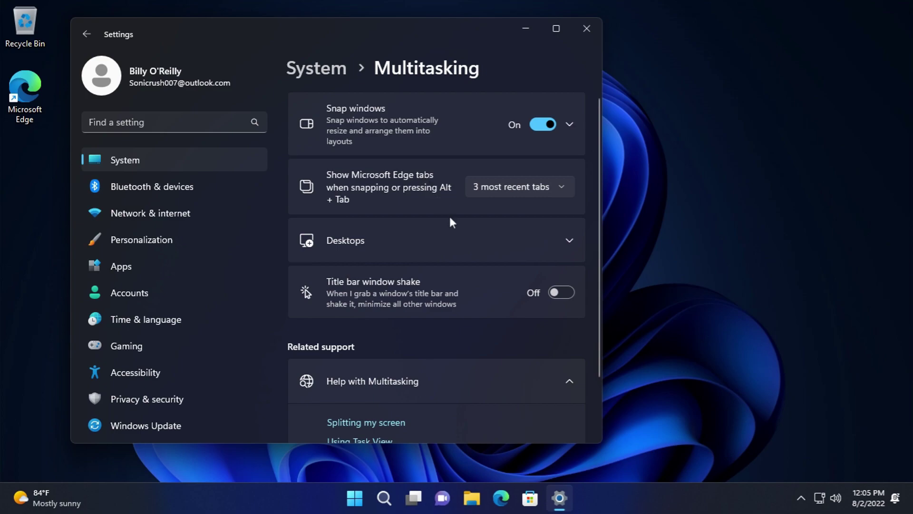
{"action": "scroll", "coordinate": [451, 224], "scroll_direction": "down", "scroll_amount": 2}
- Review the Desktops taskbar and window-switching options unchanged, then return to System
{"action": "left_click", "coordinate": [436, 151]}
{"action": "left_click", "coordinate": [430, 214]}
{"action": "left_click", "coordinate": [429, 212]}
{"action": "left_click", "coordinate": [424, 275]}
{"action": "left_click", "coordinate": [424, 276]}
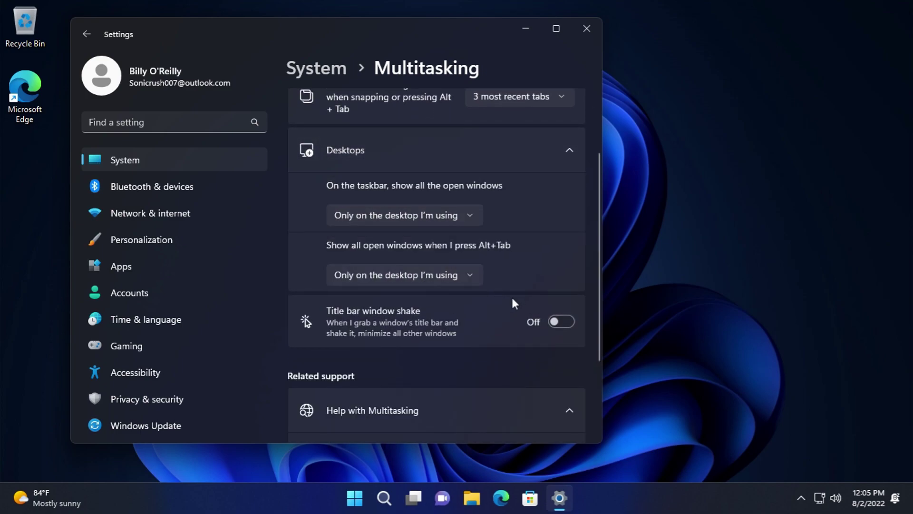
{"action": "scroll", "coordinate": [434, 322], "scroll_direction": "down", "scroll_amount": 3}
{"action": "left_click", "coordinate": [86, 34]}
{"action": "scroll", "coordinate": [482, 309], "scroll_direction": "down", "scroll_amount": 5}
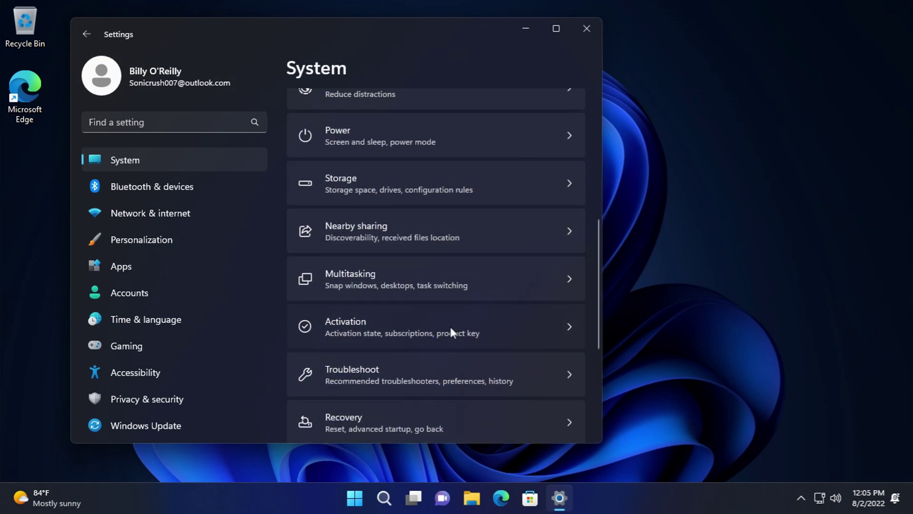
- Check the activation state, cancel a product key change, and return to System
{"action": "left_click", "coordinate": [451, 327]}
{"action": "left_click", "coordinate": [435, 194]}
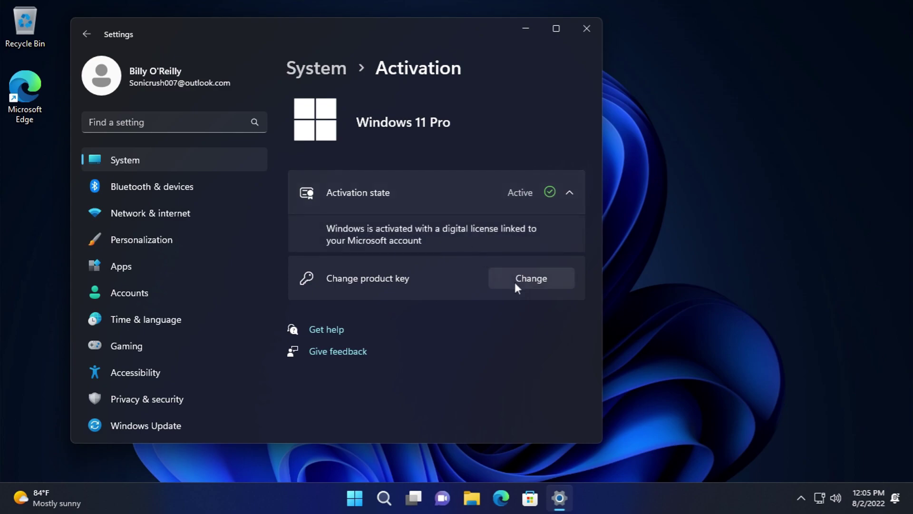
{"action": "left_click", "coordinate": [534, 284]}
{"action": "left_click", "coordinate": [532, 305]}
{"action": "key", "text": "alt+Left"}
{"action": "scroll", "coordinate": [375, 367], "scroll_direction": "down", "scroll_amount": 5}
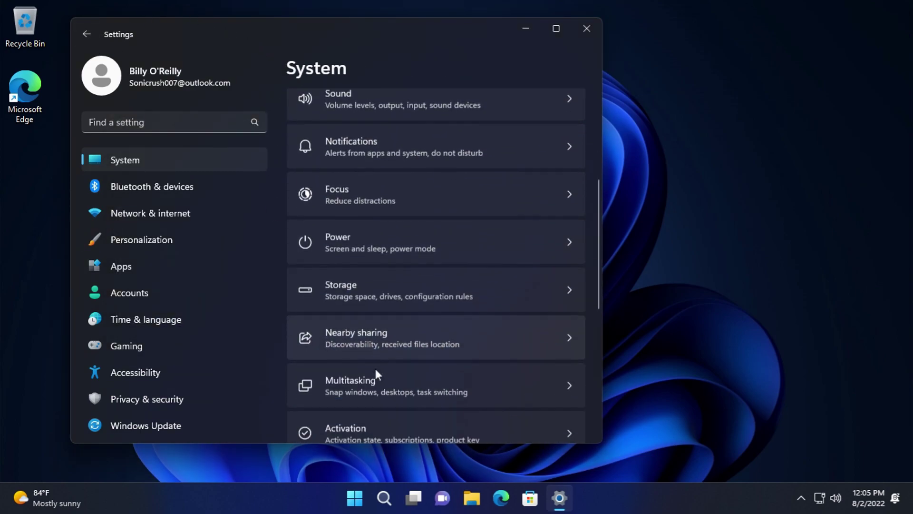
{"action": "left_click", "coordinate": [373, 342]}
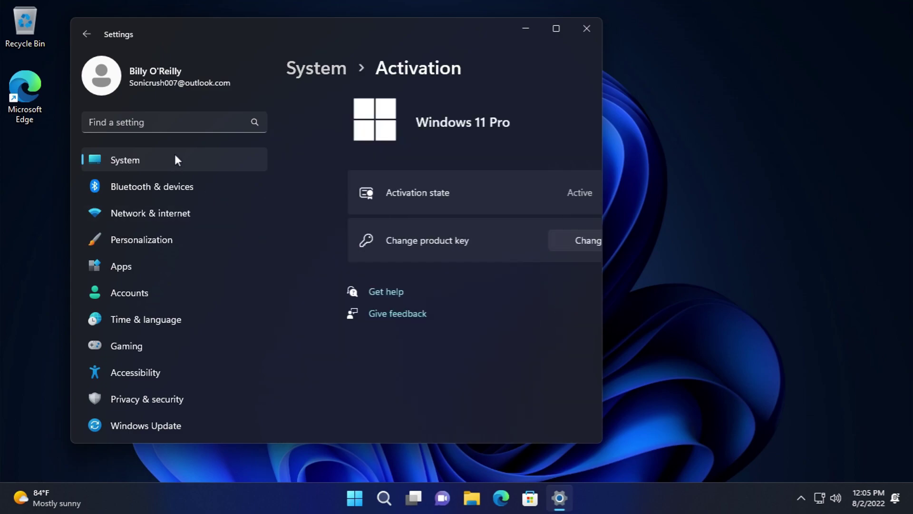
{"action": "left_click", "coordinate": [86, 34]}
- In Troubleshoot, keep the preference at Ask me before running and view recommended troubleshooter history
{"action": "scroll", "coordinate": [394, 308], "scroll_direction": "down", "scroll_amount": 5}
{"action": "left_click", "coordinate": [396, 314]}
{"action": "left_click", "coordinate": [377, 164]}
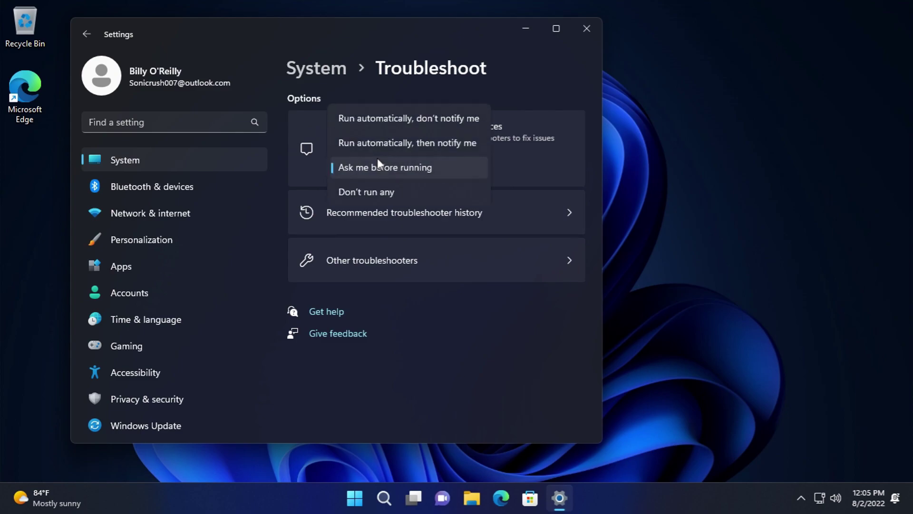
{"action": "left_click", "coordinate": [550, 162]}
{"action": "left_click", "coordinate": [527, 216]}
{"action": "left_click", "coordinate": [82, 36]}
- Run and cancel the Shared Folders troubleshooter, then return to the System list
{"action": "left_click", "coordinate": [401, 244]}
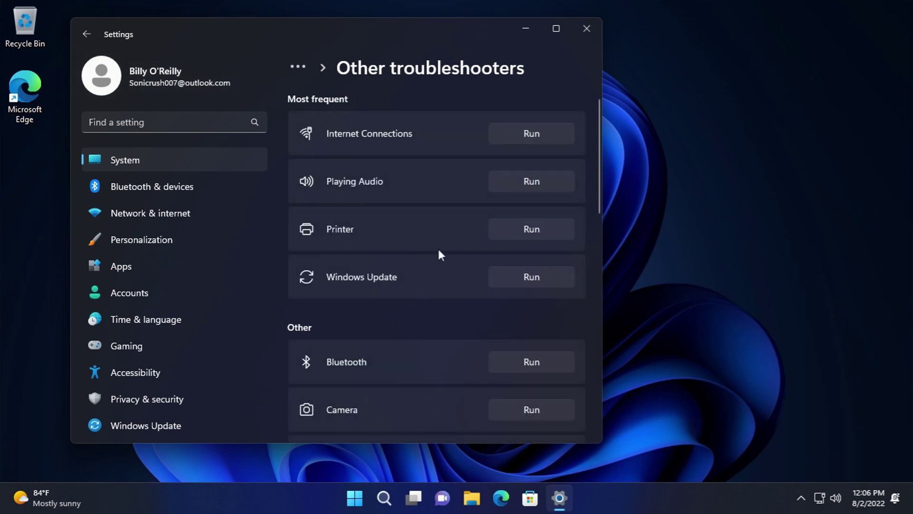
{"action": "scroll", "coordinate": [446, 258], "scroll_direction": "down", "scroll_amount": 15}
{"action": "left_click", "coordinate": [547, 238]}
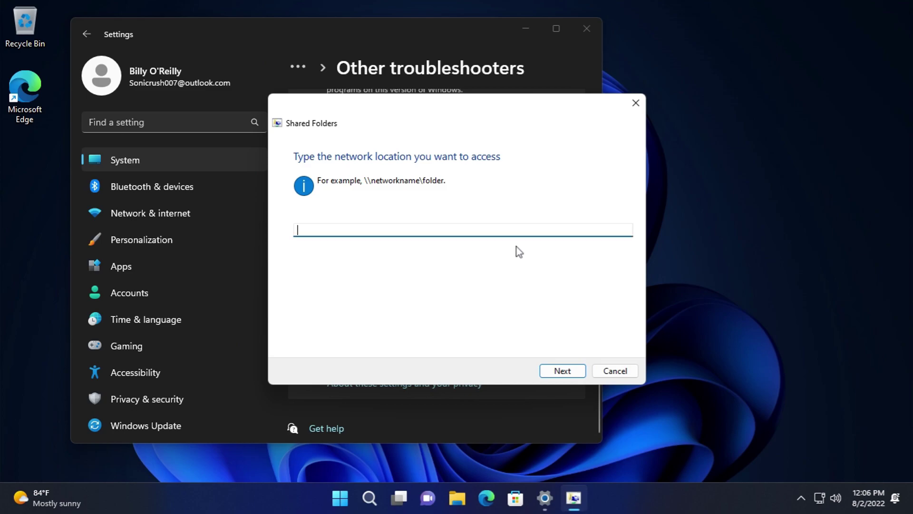
{"action": "left_click", "coordinate": [614, 371]}
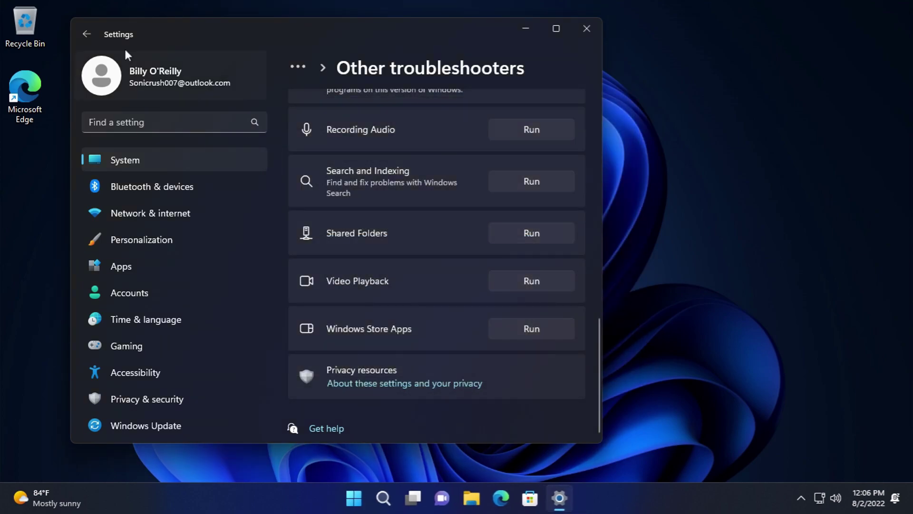
{"action": "left_click", "coordinate": [87, 34]}
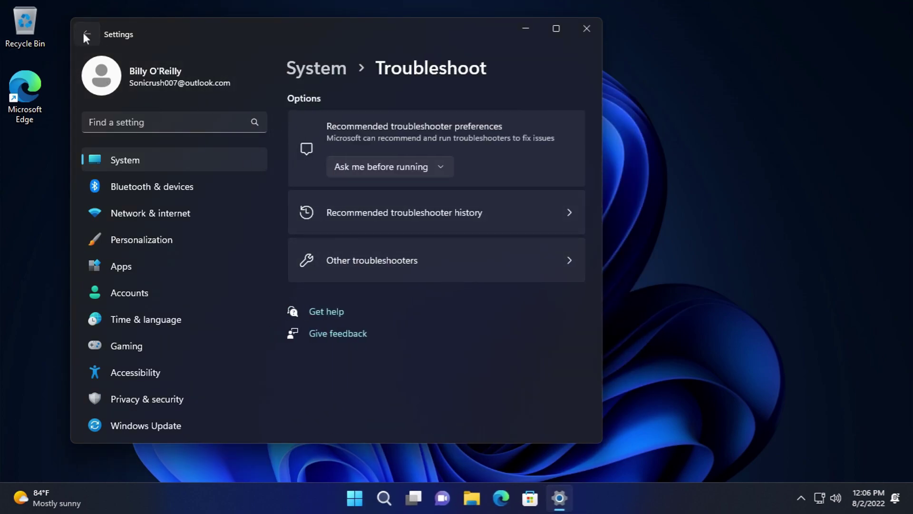
{"action": "left_click", "coordinate": [84, 34]}
{"action": "scroll", "coordinate": [457, 257], "scroll_direction": "down", "scroll_amount": 10}
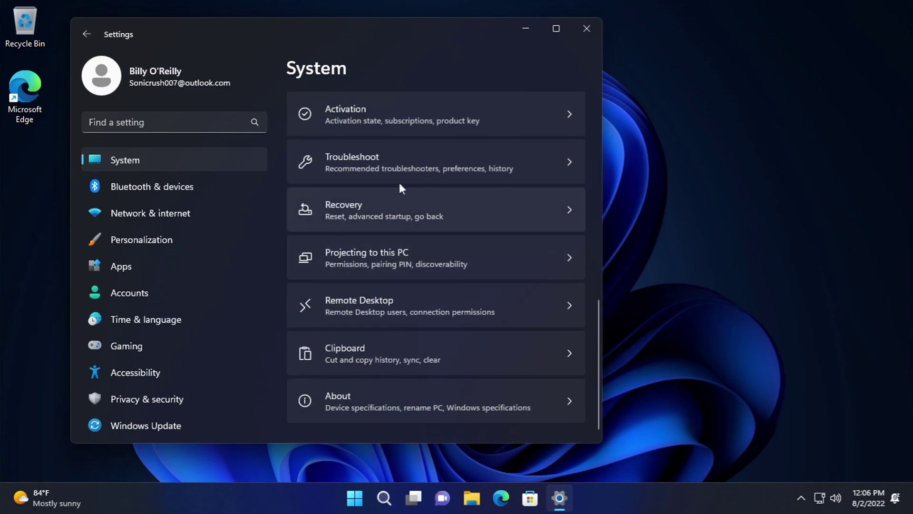
{"action": "left_click", "coordinate": [397, 196]}
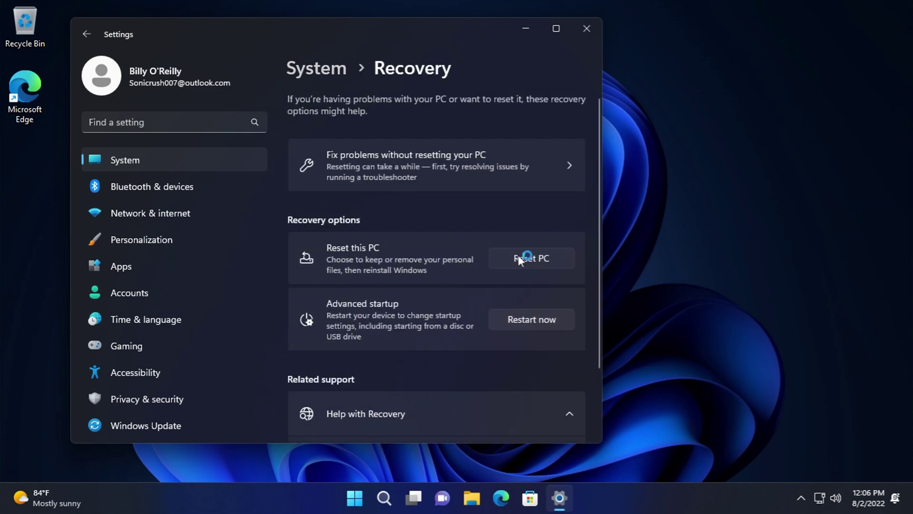
{"action": "left_click", "coordinate": [518, 255]}
{"action": "left_click", "coordinate": [533, 341]}
{"action": "left_click", "coordinate": [445, 188]}
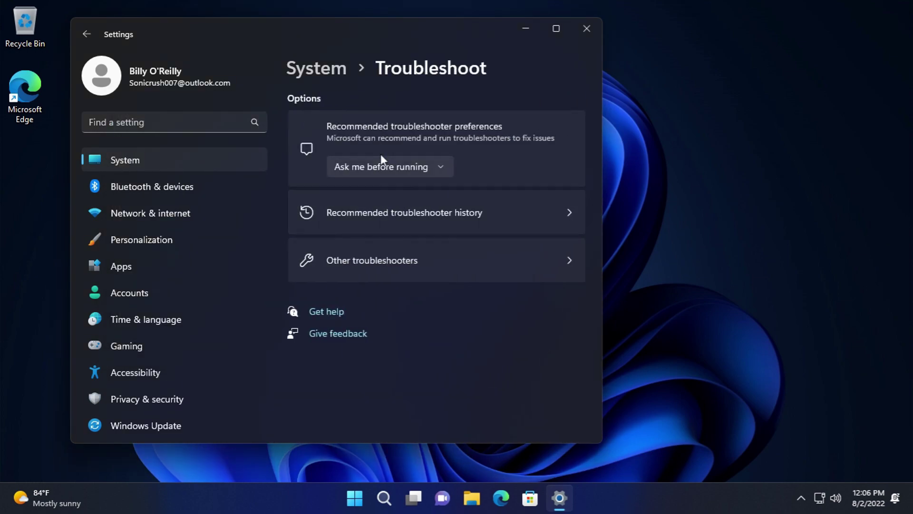
{"action": "left_click", "coordinate": [380, 157]}
{"action": "left_click", "coordinate": [560, 148]}
{"action": "left_click", "coordinate": [506, 210]}
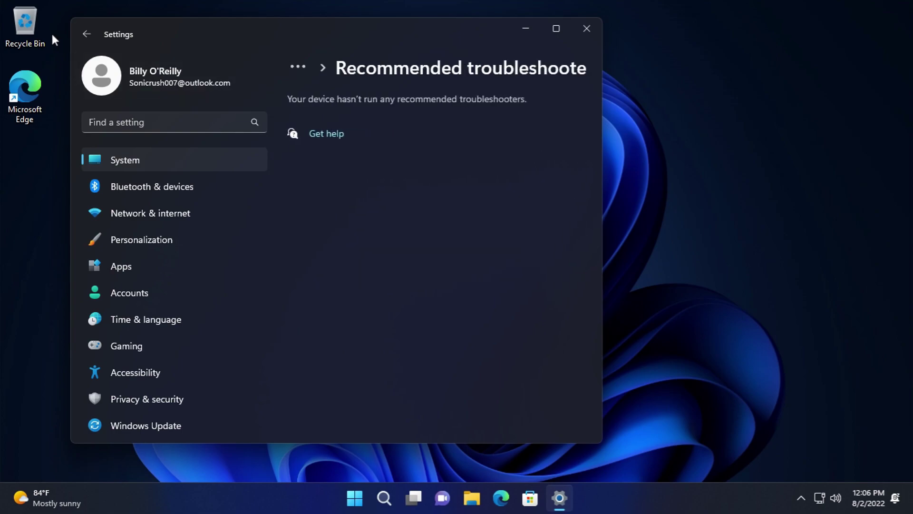
{"action": "left_click", "coordinate": [87, 34]}
{"action": "left_click", "coordinate": [87, 34]}
{"action": "scroll", "coordinate": [476, 314], "scroll_direction": "down", "scroll_amount": 2}
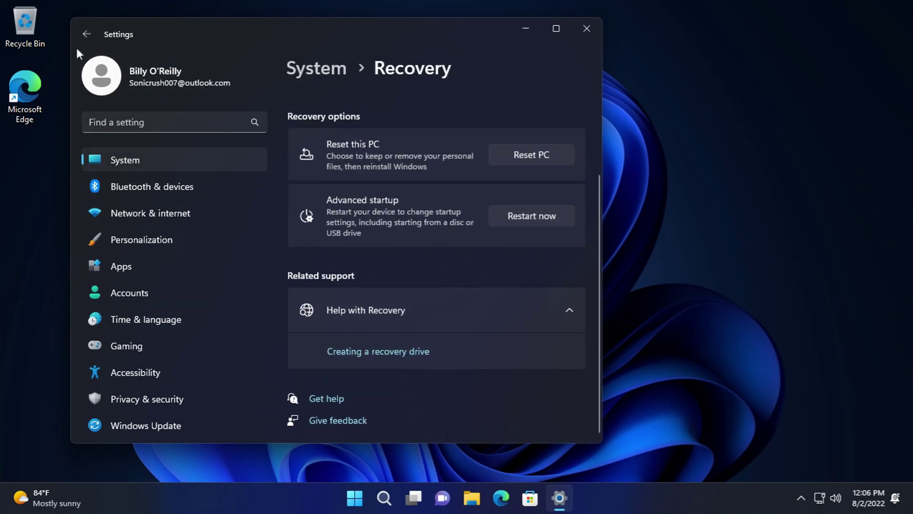
{"action": "left_click", "coordinate": [86, 34]}
{"action": "scroll", "coordinate": [424, 361], "scroll_direction": "down", "scroll_amount": 8}
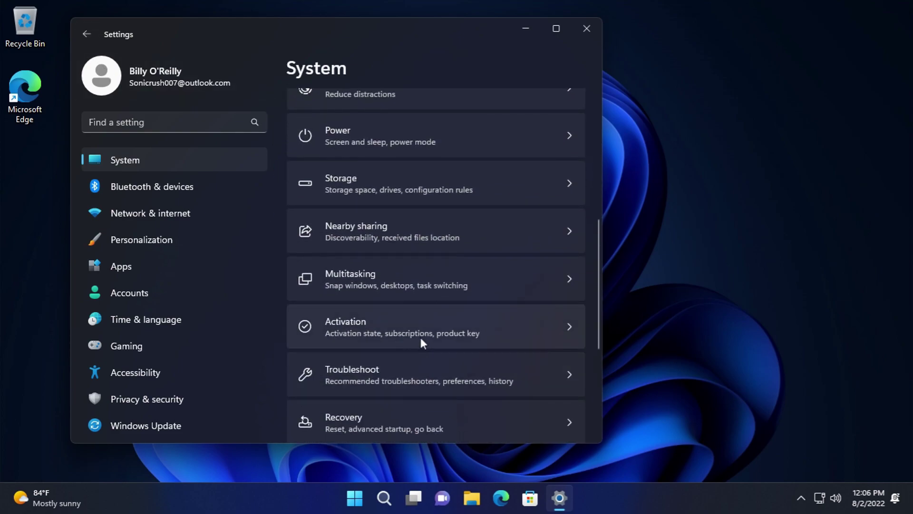
{"action": "left_click", "coordinate": [405, 403]}
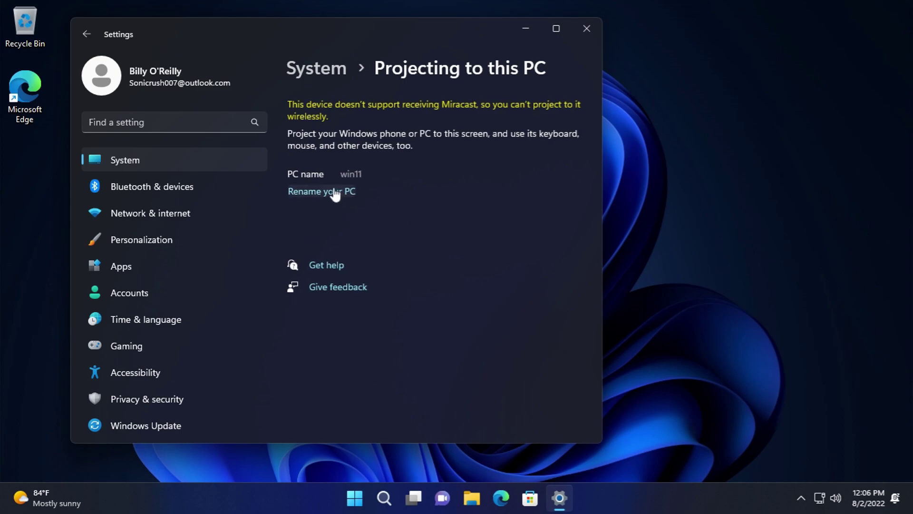
{"action": "left_click", "coordinate": [95, 34]}
{"action": "scroll", "coordinate": [515, 284], "scroll_direction": "down", "scroll_amount": 10}
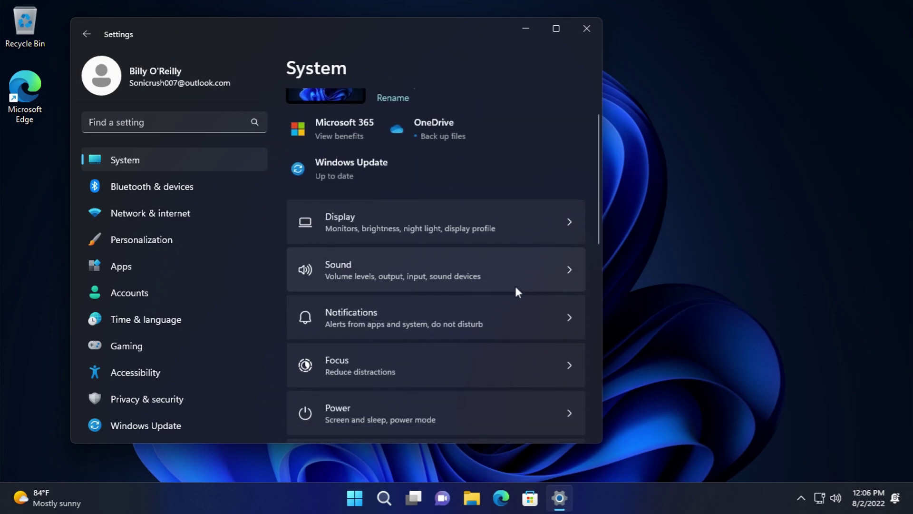
- Open the Remote Desktop settings and decline the enable prompt, leaving Remote Desktop Off
{"action": "left_click", "coordinate": [467, 289]}
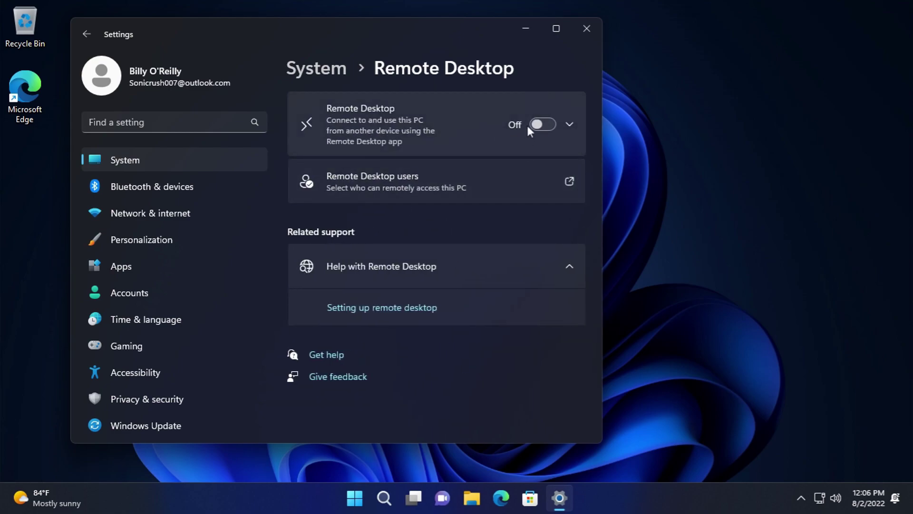
{"action": "left_click", "coordinate": [533, 125]}
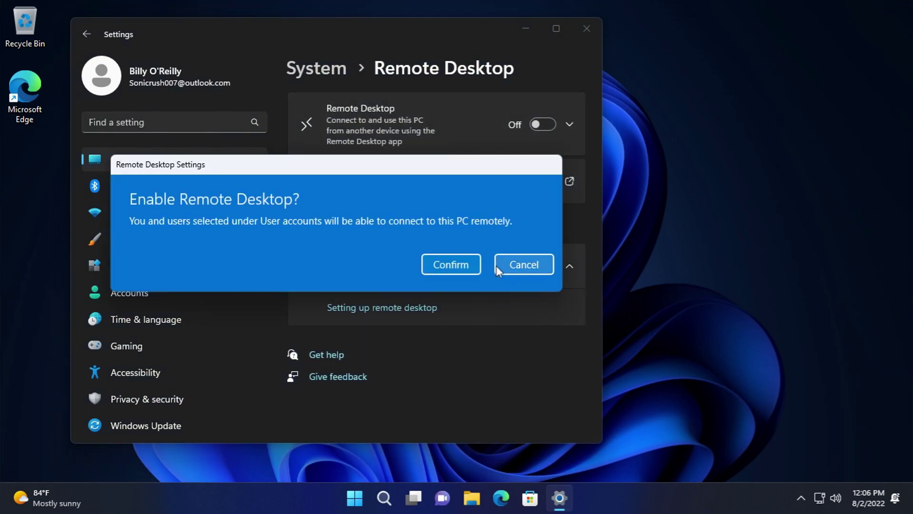
{"action": "left_click", "coordinate": [527, 269]}
- Start adding a Remote Desktop user, reviewing object types and search locations unchanged
{"action": "left_click", "coordinate": [404, 185]}
{"action": "left_click", "coordinate": [244, 263]}
{"action": "left_click", "coordinate": [486, 186]}
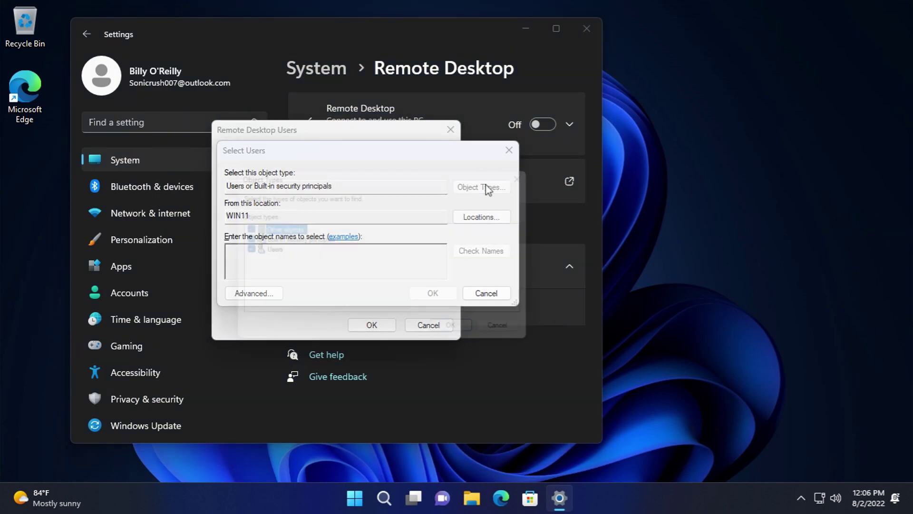
{"action": "left_click", "coordinate": [479, 341]}
{"action": "left_click", "coordinate": [482, 216]}
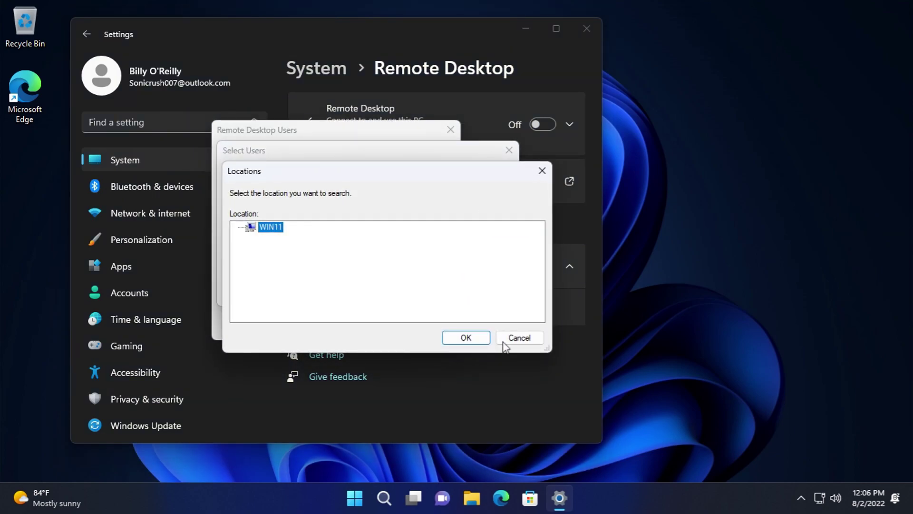
{"action": "left_click", "coordinate": [504, 337]}
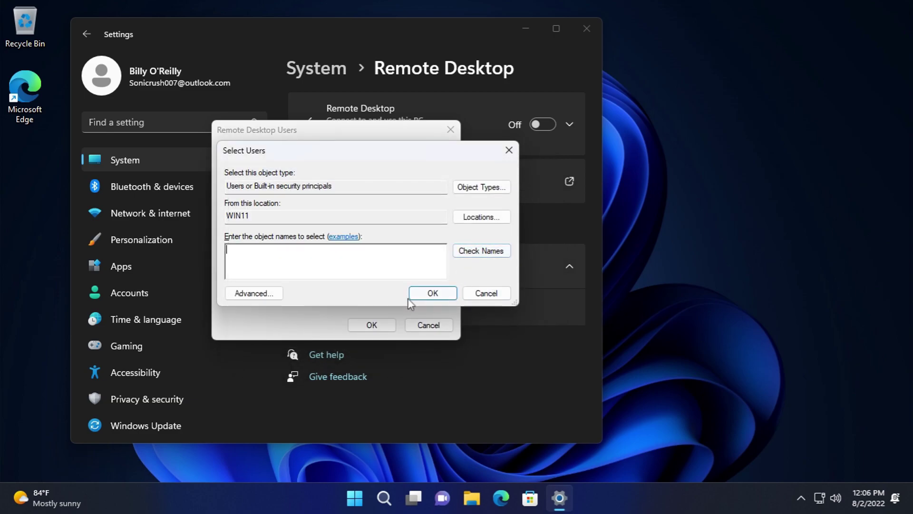
- Run an advanced search listing all users and groups on WIN11, then cancel without adding anyone
{"action": "left_click", "coordinate": [268, 294]}
{"action": "left_click", "coordinate": [531, 229]}
{"action": "scroll", "coordinate": [451, 423], "scroll_direction": "down", "scroll_amount": 10}
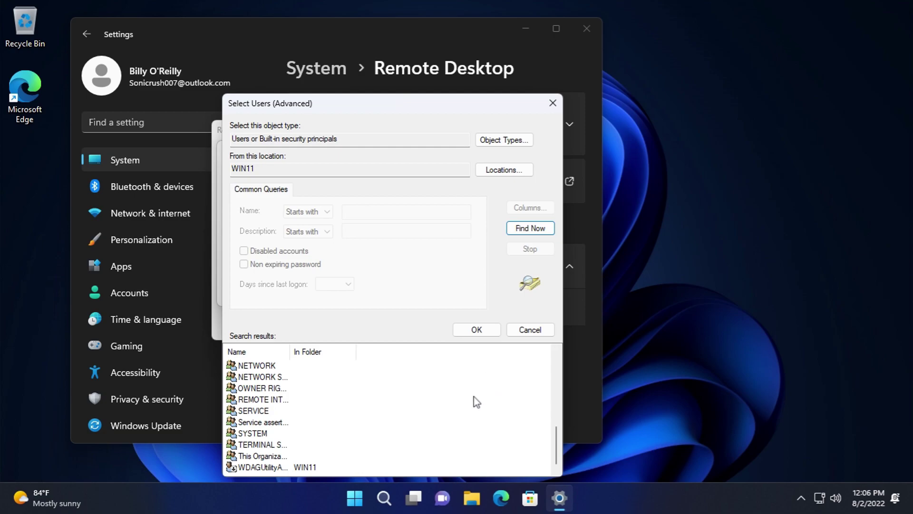
{"action": "scroll", "coordinate": [350, 439], "scroll_direction": "up", "scroll_amount": 6}
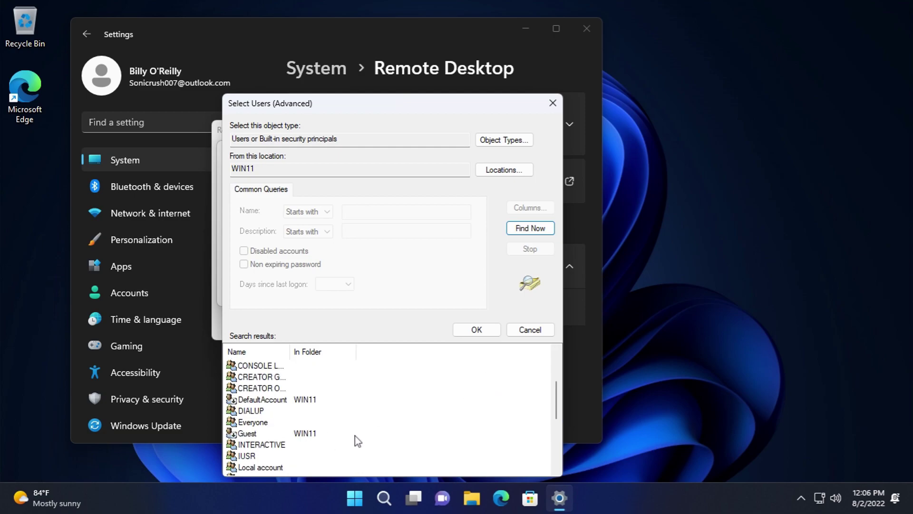
{"action": "scroll", "coordinate": [499, 434], "scroll_direction": "up", "scroll_amount": 3}
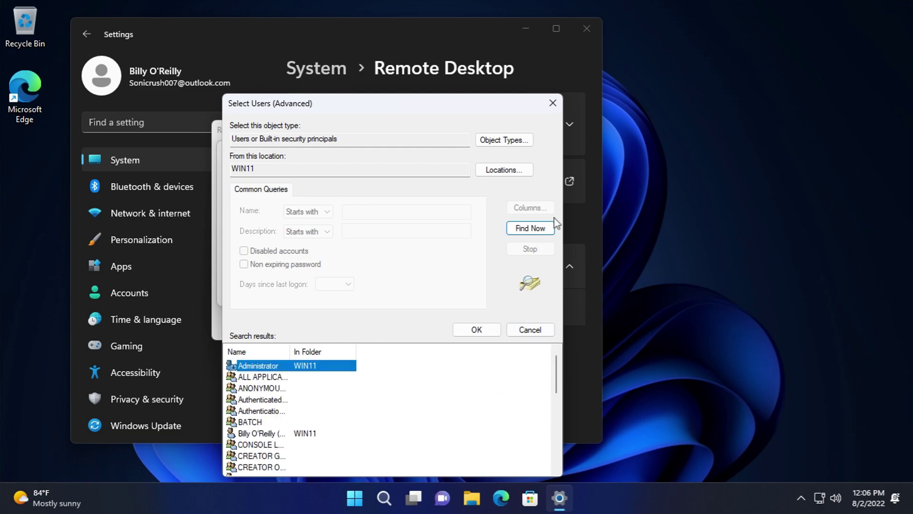
{"action": "left_click", "coordinate": [540, 329]}
{"action": "left_click", "coordinate": [483, 295]}
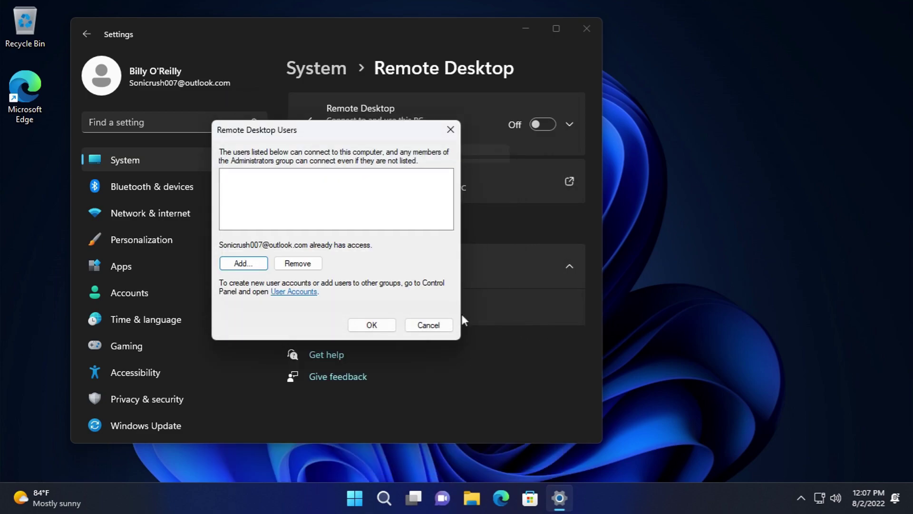
{"action": "left_click", "coordinate": [445, 328]}
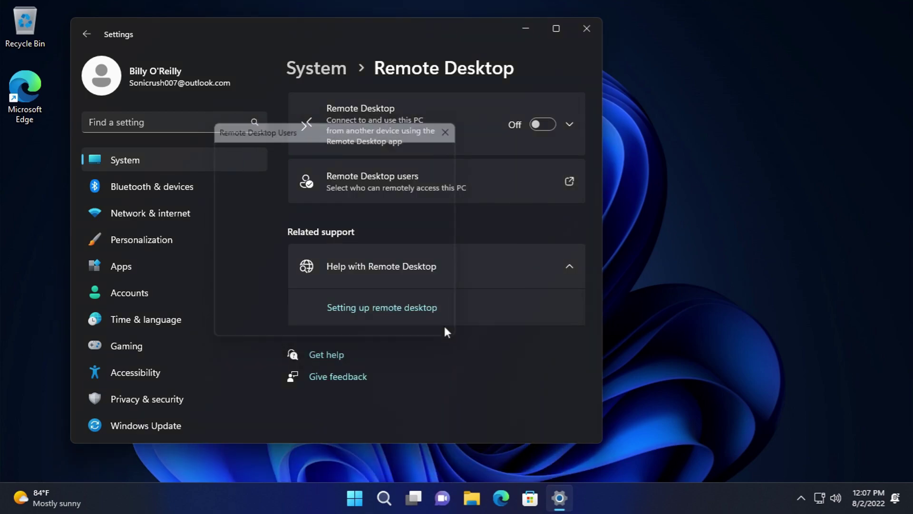
- Go back to the System settings list and look through the Clipboard page
{"action": "left_click", "coordinate": [83, 34]}
{"action": "scroll", "coordinate": [367, 286], "scroll_direction": "down", "scroll_amount": 10}
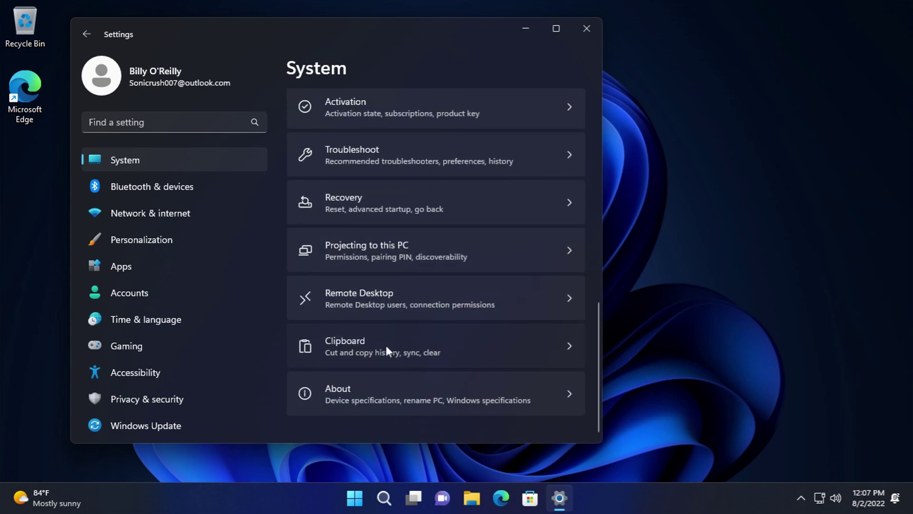
{"action": "left_click", "coordinate": [387, 345]}
{"action": "scroll", "coordinate": [483, 291], "scroll_direction": "down", "scroll_amount": 4}
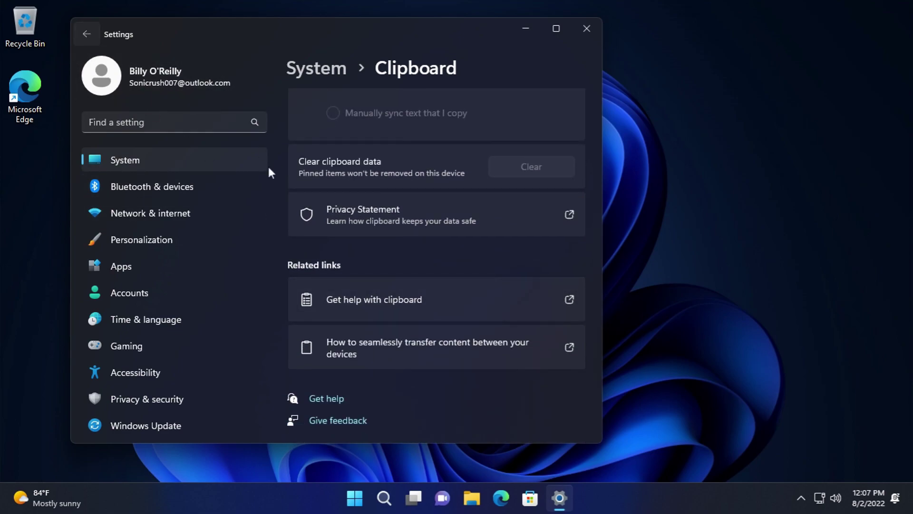
{"action": "left_click", "coordinate": [238, 160]}
- Open the About page and its Domain or workgroup link to show System Properties
{"action": "scroll", "coordinate": [439, 346], "scroll_direction": "down", "scroll_amount": 10}
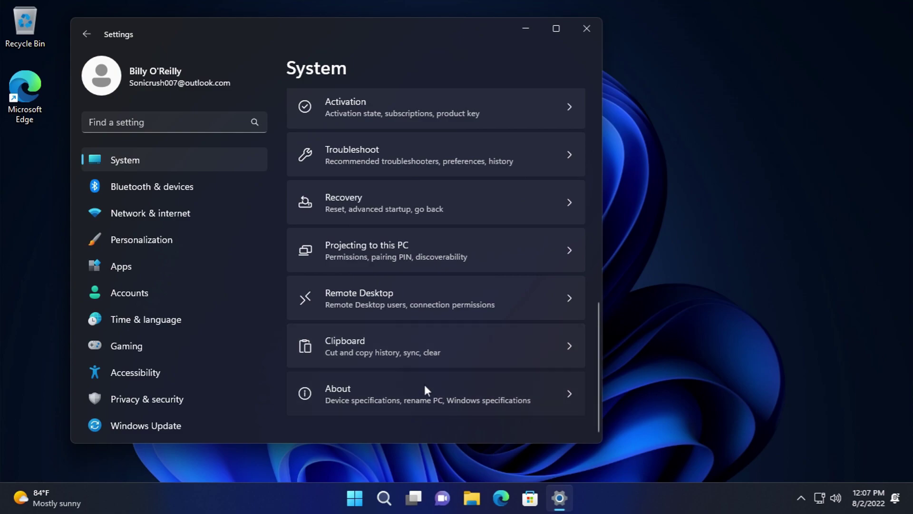
{"action": "left_click", "coordinate": [424, 384]}
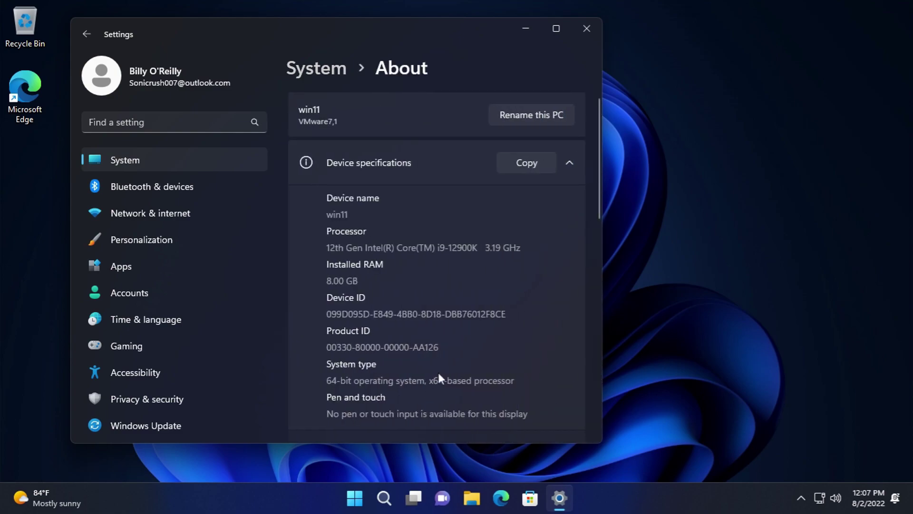
{"action": "scroll", "coordinate": [469, 333], "scroll_direction": "down", "scroll_amount": 3}
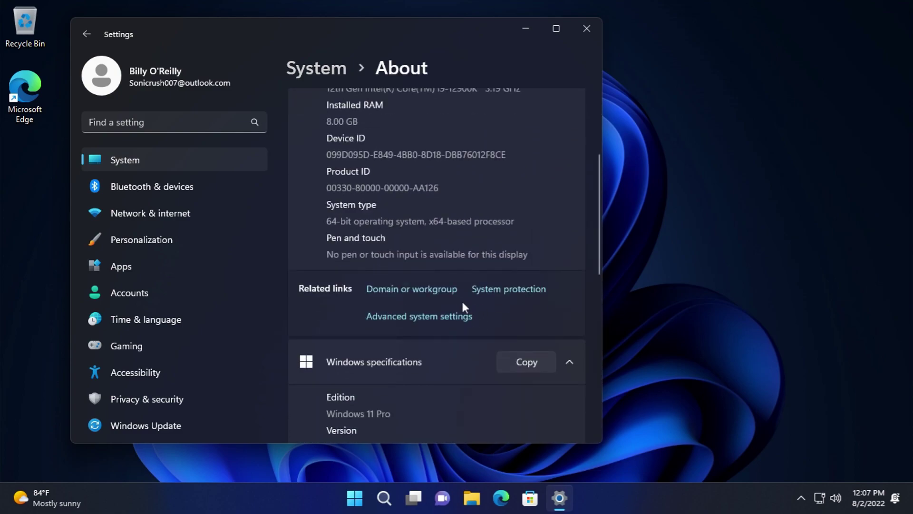
{"action": "left_click", "coordinate": [441, 289]}
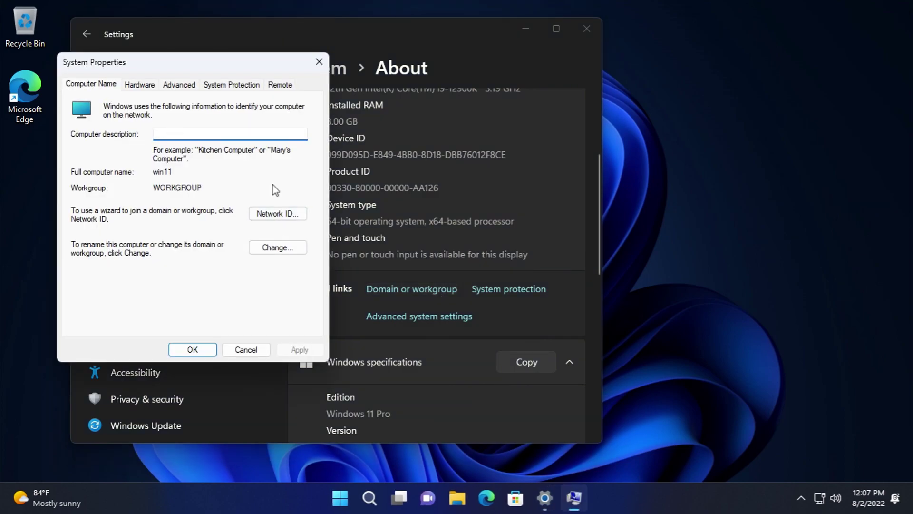
- Start the Network ID wizard for joining a domain or workgroup, then cancel it
{"action": "left_click", "coordinate": [280, 215]}
{"action": "left_click", "coordinate": [414, 360]}
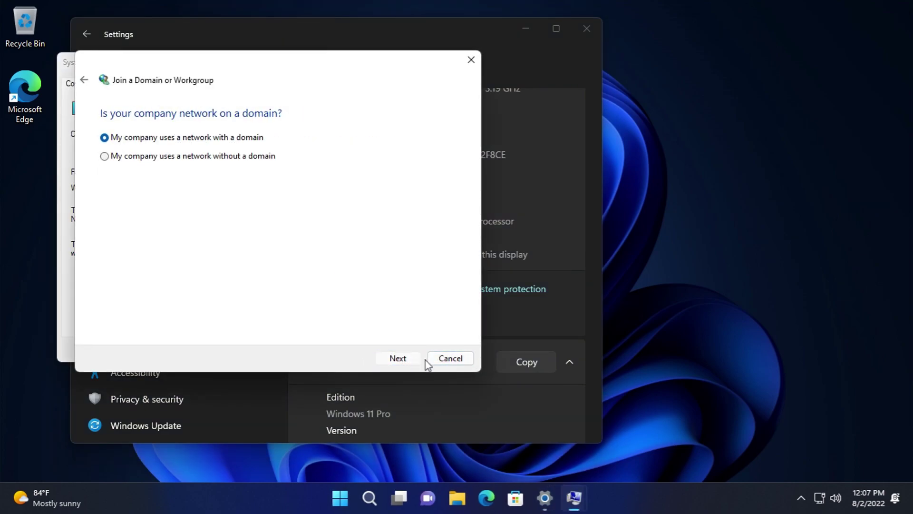
{"action": "left_click", "coordinate": [450, 359]}
- Cancel the computer name changes and DNS suffix/NetBIOS options unchanged, then go to the Hardware tab
{"action": "left_click", "coordinate": [287, 249]}
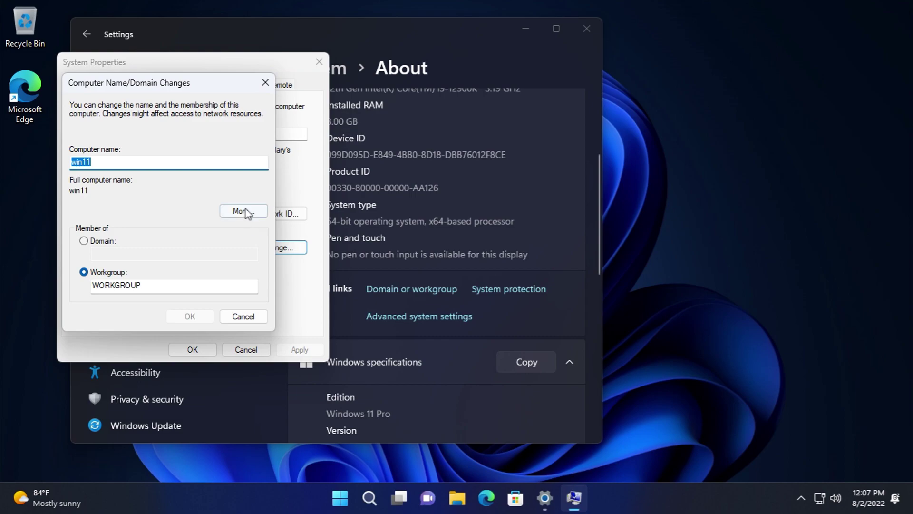
{"action": "left_click", "coordinate": [248, 212]}
{"action": "left_click", "coordinate": [295, 234]}
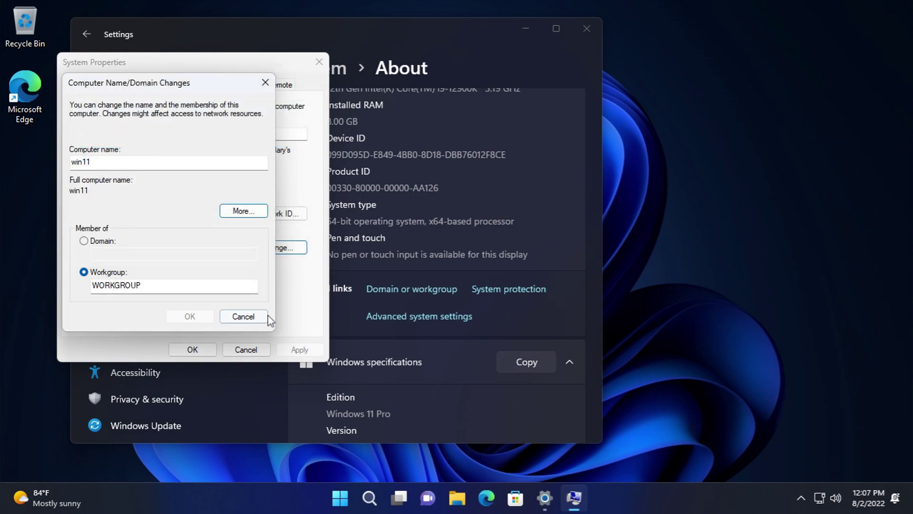
{"action": "left_click", "coordinate": [259, 317]}
{"action": "left_click", "coordinate": [139, 85]}
- Open Device Manager and view its Help About boxes for Device Manager and Management Console
{"action": "left_click", "coordinate": [265, 160]}
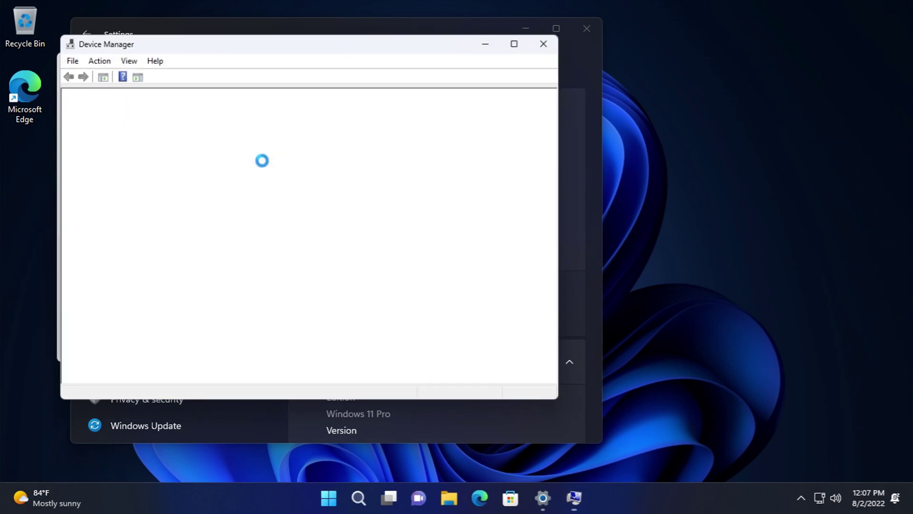
{"action": "left_click", "coordinate": [151, 56]}
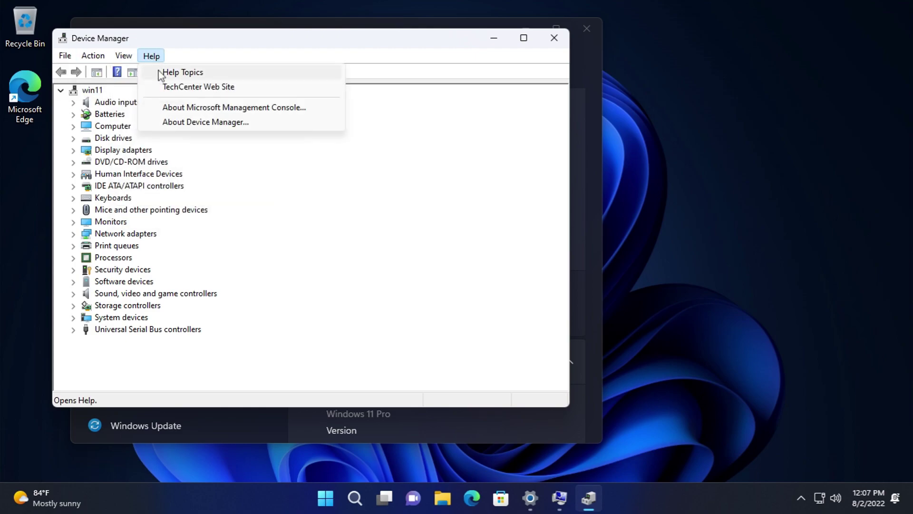
{"action": "left_click", "coordinate": [179, 122]}
{"action": "left_click", "coordinate": [380, 281]}
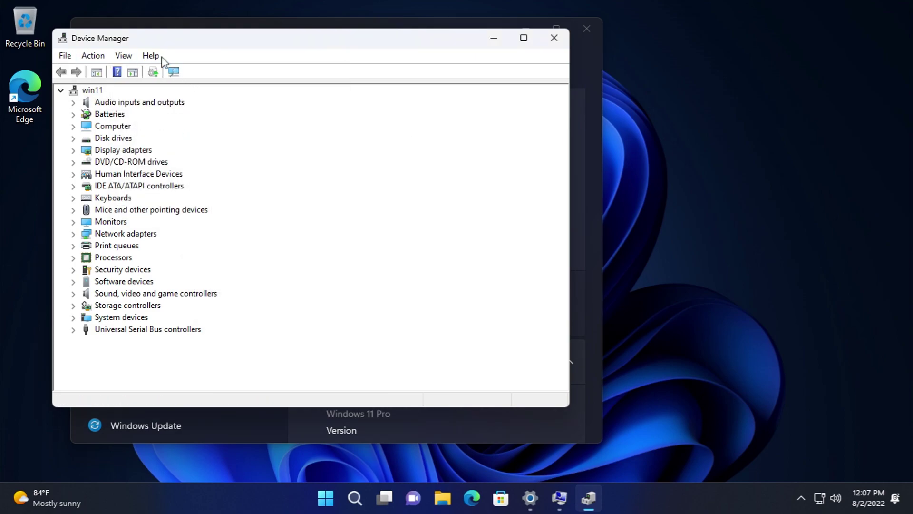
{"action": "left_click", "coordinate": [151, 56]}
{"action": "left_click", "coordinate": [193, 106]}
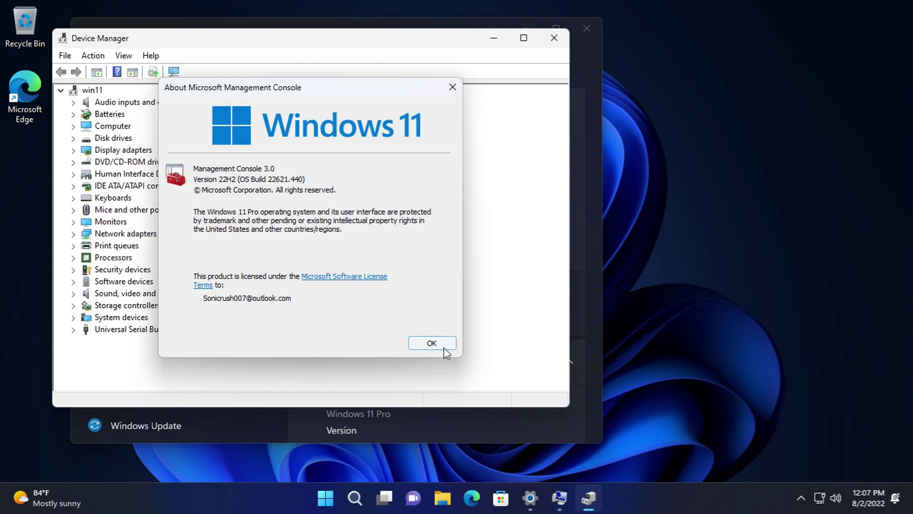
{"action": "left_click", "coordinate": [444, 347]}
- Expand the device categories from Audio inputs and outputs through Network adapters
{"action": "left_click", "coordinate": [74, 102]}
{"action": "left_click", "coordinate": [74, 138]}
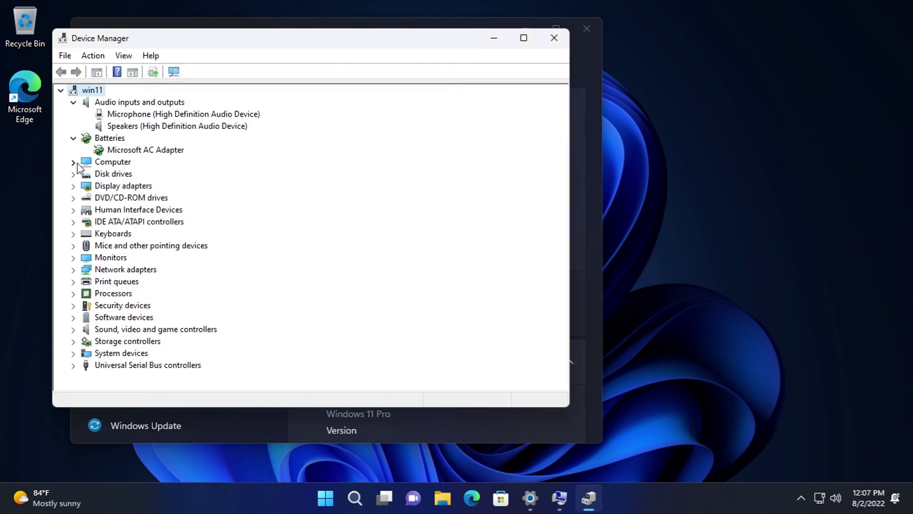
{"action": "left_click", "coordinate": [74, 150]}
{"action": "left_click", "coordinate": [73, 197]}
{"action": "left_click", "coordinate": [73, 222]}
{"action": "left_click", "coordinate": [74, 245]}
{"action": "left_click", "coordinate": [73, 269]}
{"action": "left_click", "coordinate": [73, 305]}
{"action": "left_click", "coordinate": [73, 365]}
{"action": "scroll", "coordinate": [97, 296], "scroll_direction": "down", "scroll_amount": 3}
{"action": "left_click", "coordinate": [73, 281]}
{"action": "left_click", "coordinate": [73, 329]}
{"action": "left_click", "coordinate": [73, 352]}
- Expand Print queues through Universal Serial Bus controllers, then close Device Manager
{"action": "scroll", "coordinate": [78, 354], "scroll_direction": "down", "scroll_amount": 4}
{"action": "left_click", "coordinate": [73, 317]}
{"action": "left_click", "coordinate": [73, 353]}
{"action": "scroll", "coordinate": [94, 351], "scroll_direction": "down", "scroll_amount": 4}
{"action": "left_click", "coordinate": [74, 317]}
{"action": "left_click", "coordinate": [73, 340]}
{"action": "left_click", "coordinate": [73, 377]}
{"action": "scroll", "coordinate": [80, 366], "scroll_direction": "down", "scroll_amount": 1}
{"action": "left_click", "coordinate": [73, 353]}
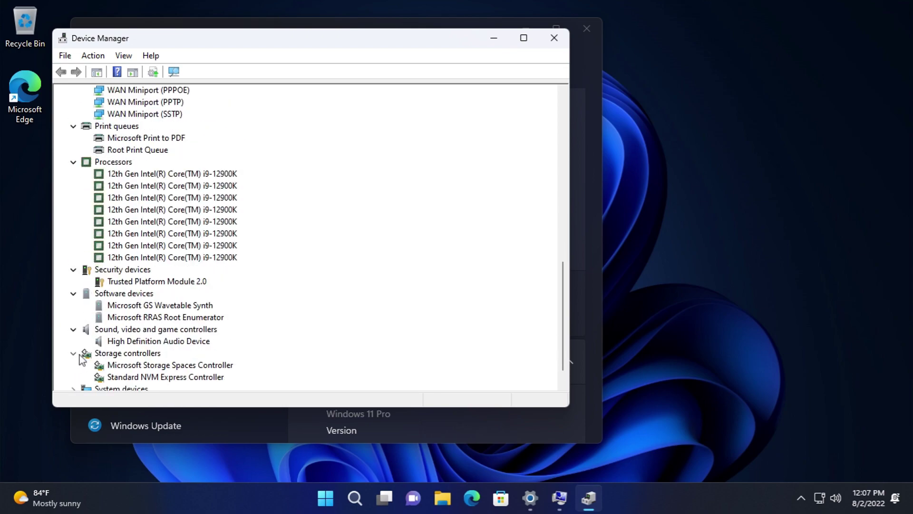
{"action": "left_click", "coordinate": [73, 365]}
{"action": "scroll", "coordinate": [83, 367], "scroll_direction": "down", "scroll_amount": 2}
{"action": "scroll", "coordinate": [106, 330], "scroll_direction": "down", "scroll_amount": 10}
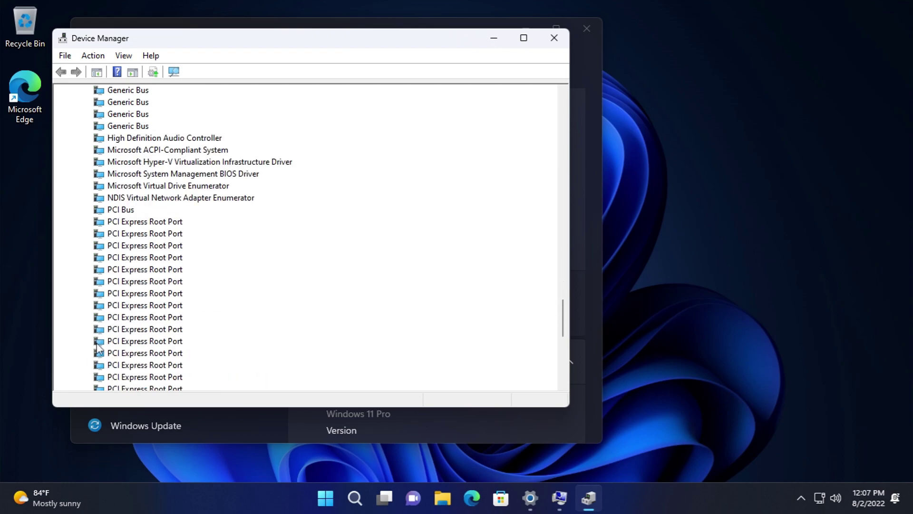
{"action": "left_click", "coordinate": [75, 377]}
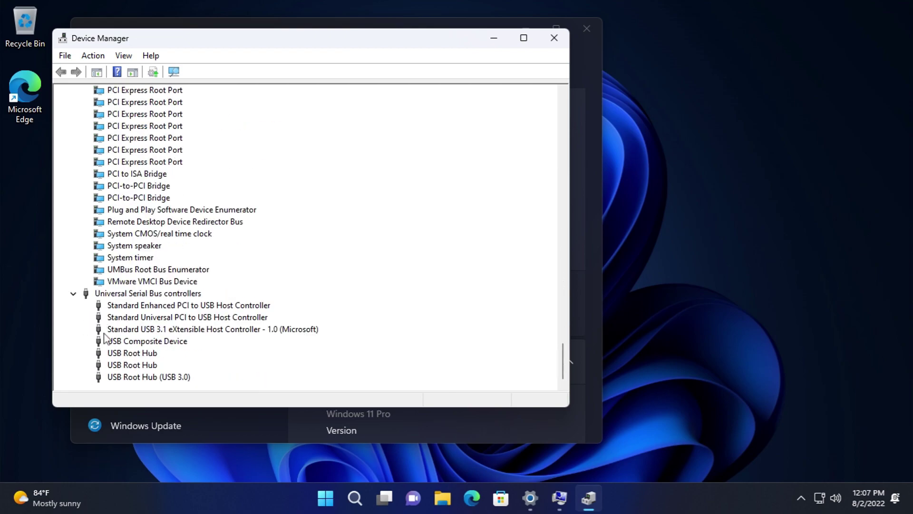
{"action": "left_click", "coordinate": [561, 39]}
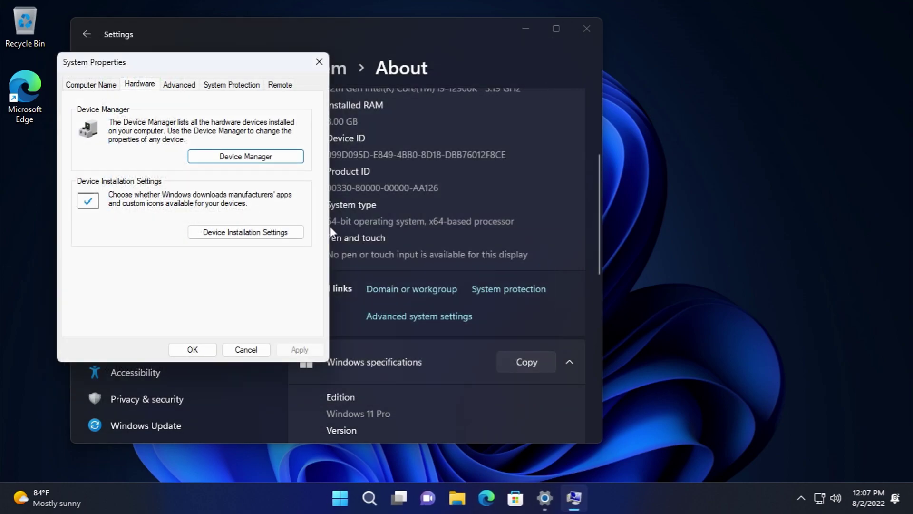
- Open the Device Installation Settings and cancel them unchanged
{"action": "left_click", "coordinate": [277, 233]}
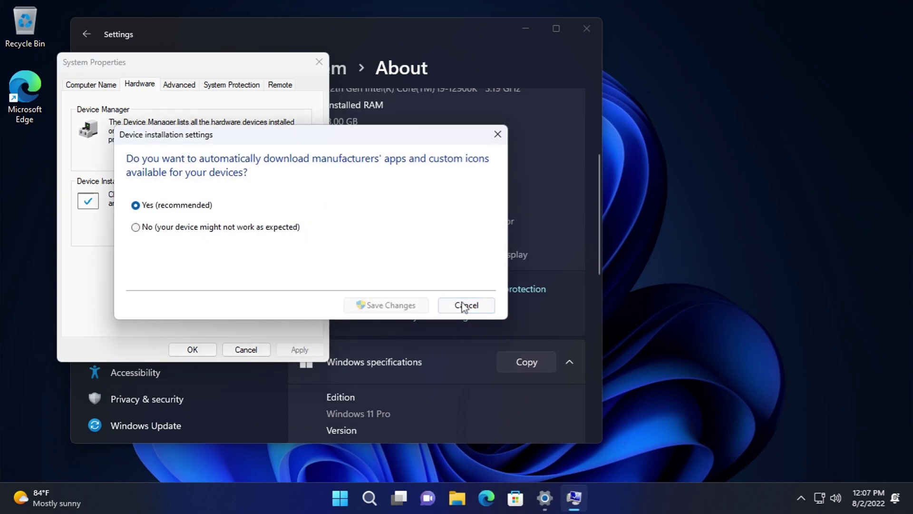
{"action": "left_click", "coordinate": [464, 305]}
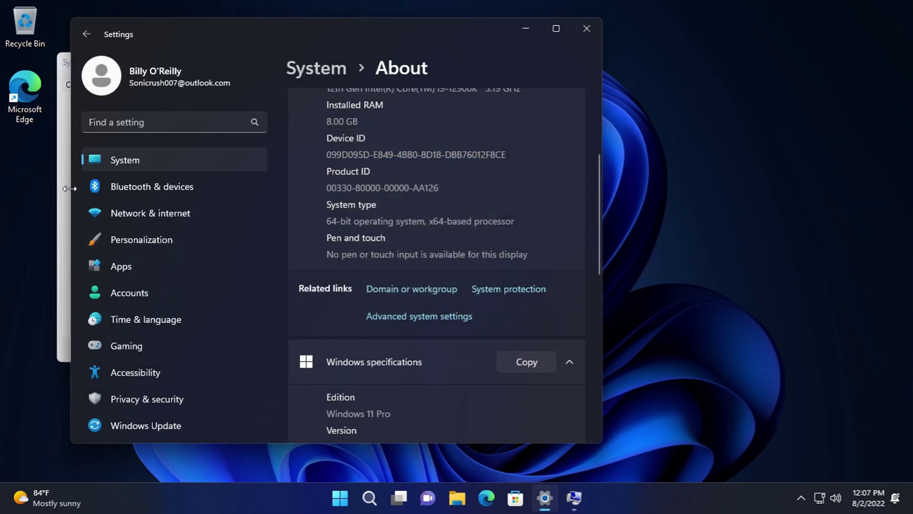
{"action": "left_click", "coordinate": [67, 189]}
- On the Advanced tab, review Performance Options' virtual memory and Data Execution Prevention, then cancel
{"action": "left_click", "coordinate": [164, 85]}
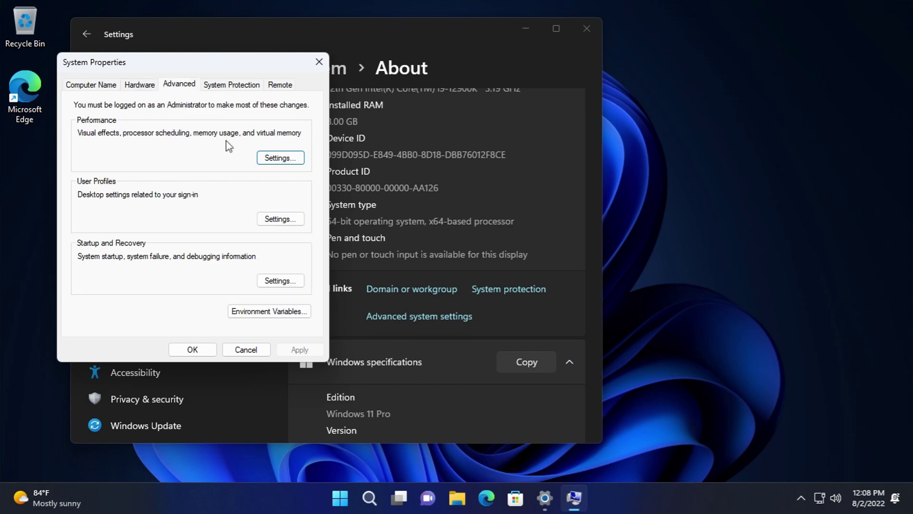
{"action": "left_click", "coordinate": [276, 157]}
{"action": "left_click", "coordinate": [157, 109]}
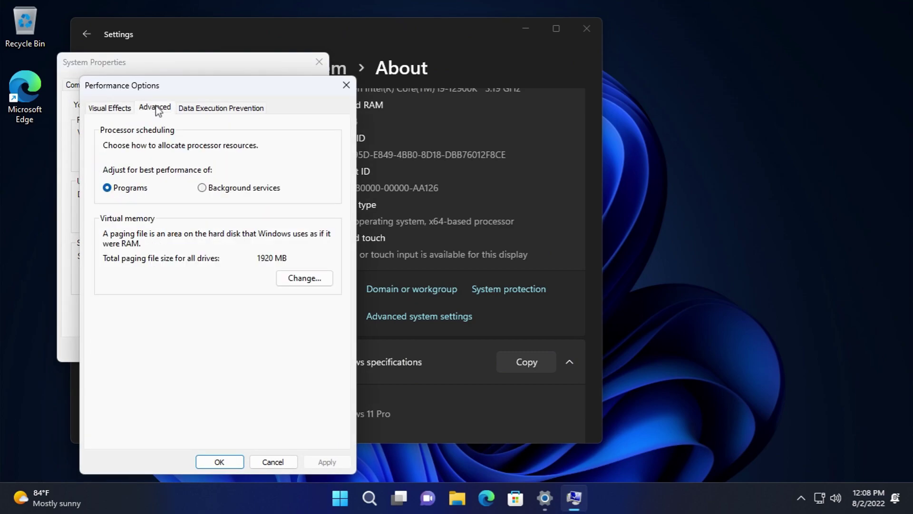
{"action": "left_click", "coordinate": [286, 277]}
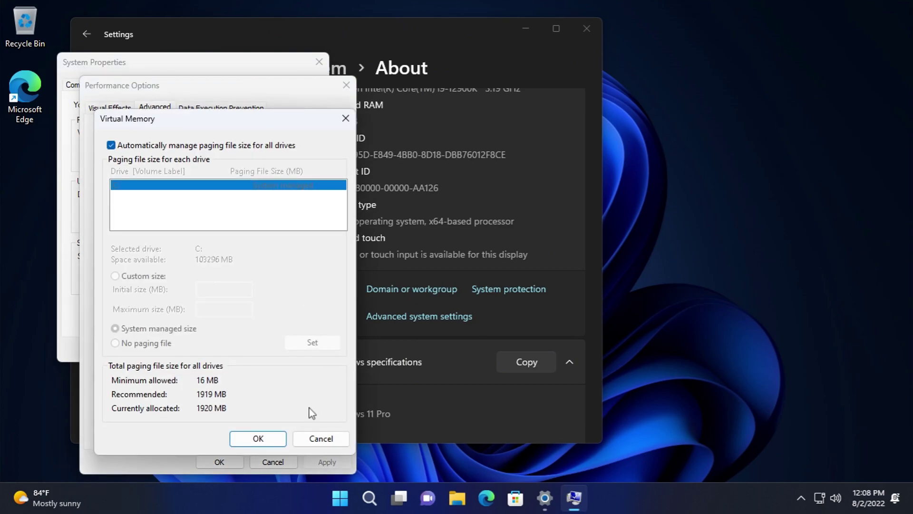
{"action": "left_click", "coordinate": [316, 435]}
{"action": "left_click", "coordinate": [223, 109]}
{"action": "left_click", "coordinate": [283, 463]}
{"action": "left_click", "coordinate": [279, 457]}
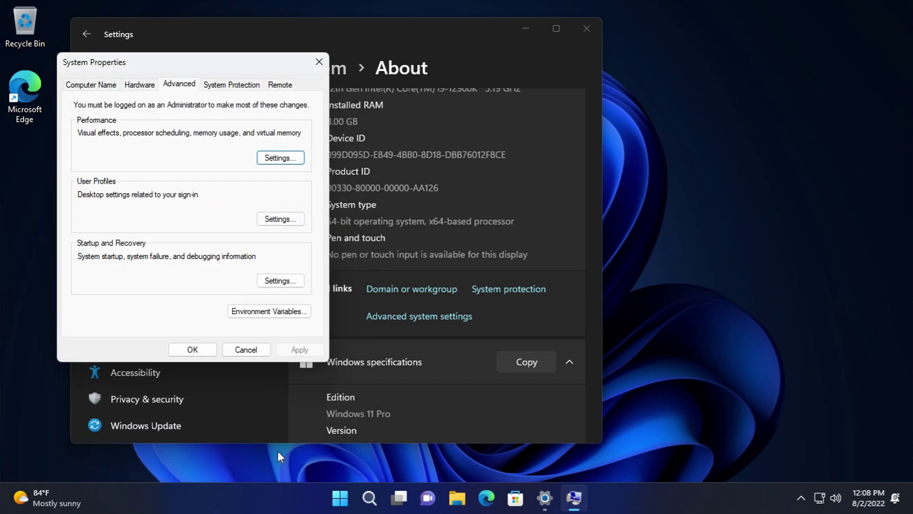
- Start copying the Default Profile in User Profiles, then cancel every dialog without changes
{"action": "left_click", "coordinate": [289, 222]}
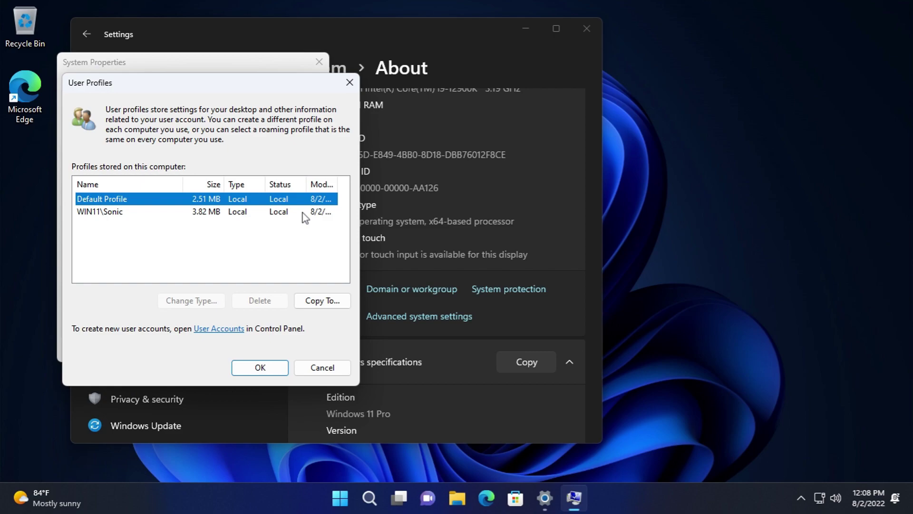
{"action": "left_click", "coordinate": [317, 301]}
{"action": "left_click", "coordinate": [121, 274]}
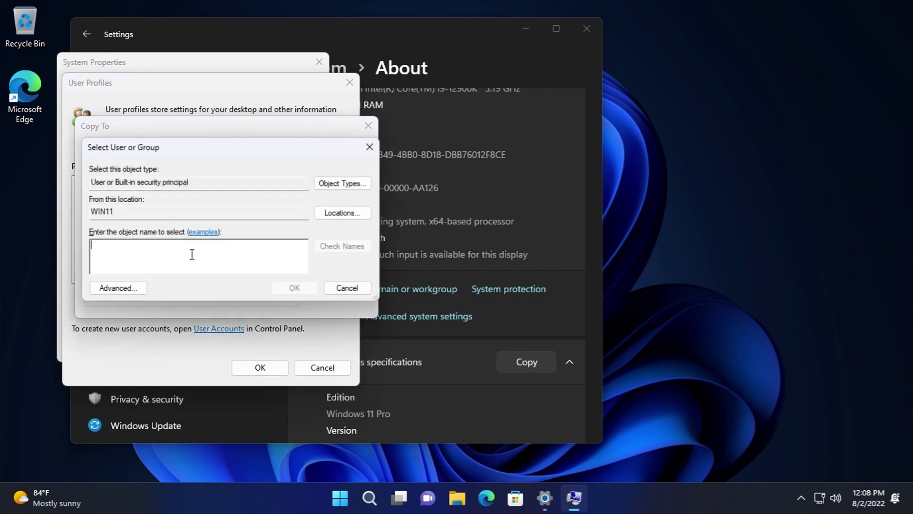
{"action": "left_click", "coordinate": [343, 183]}
{"action": "left_click", "coordinate": [376, 335]}
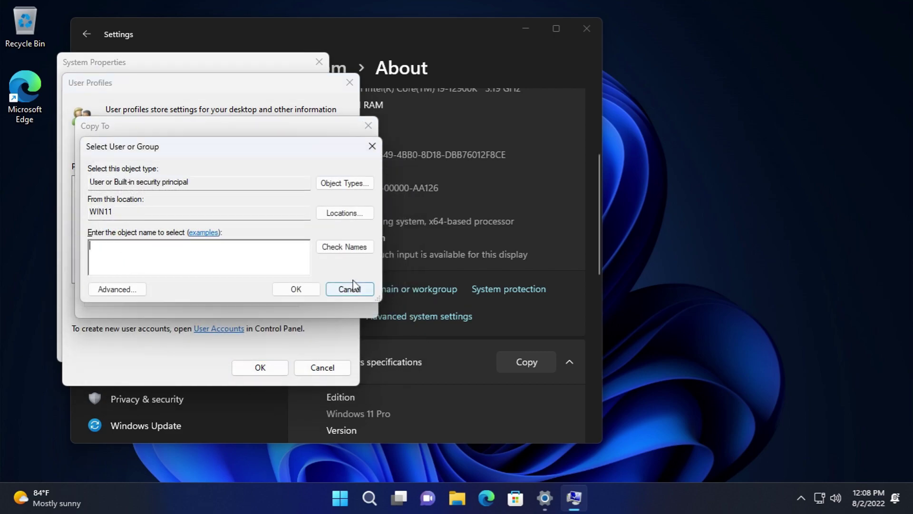
{"action": "left_click", "coordinate": [347, 288]}
{"action": "left_click", "coordinate": [338, 182]}
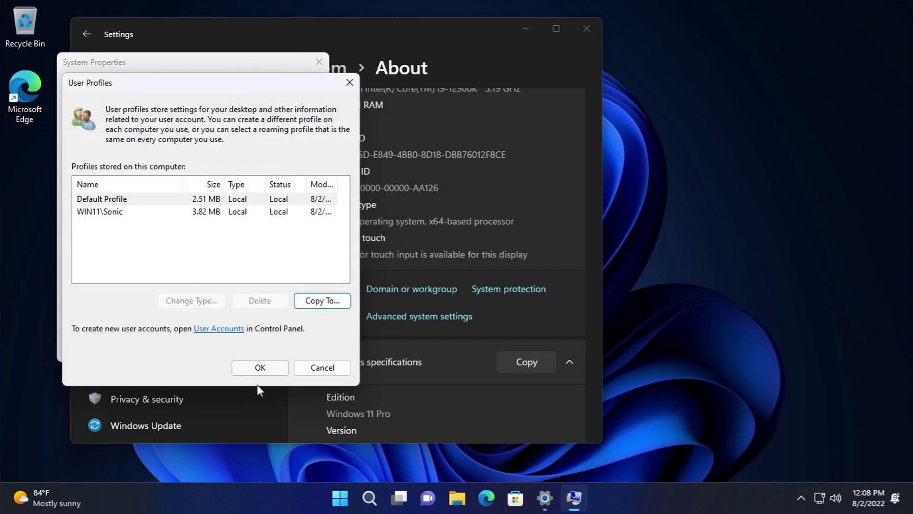
{"action": "left_click", "coordinate": [333, 368]}
- Review Startup and Recovery dump types and Environment Variables unchanged, then show System Protection
{"action": "left_click", "coordinate": [281, 279]}
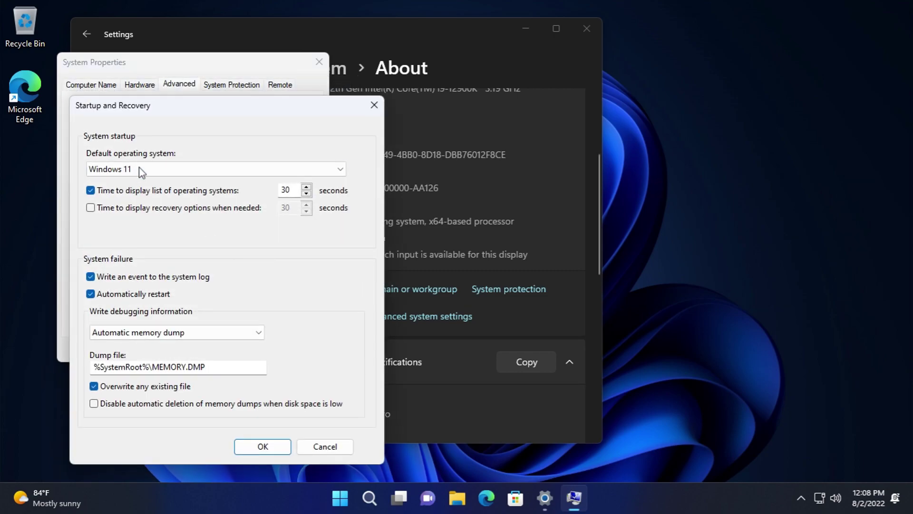
{"action": "left_click", "coordinate": [215, 333]}
{"action": "left_click", "coordinate": [270, 388]}
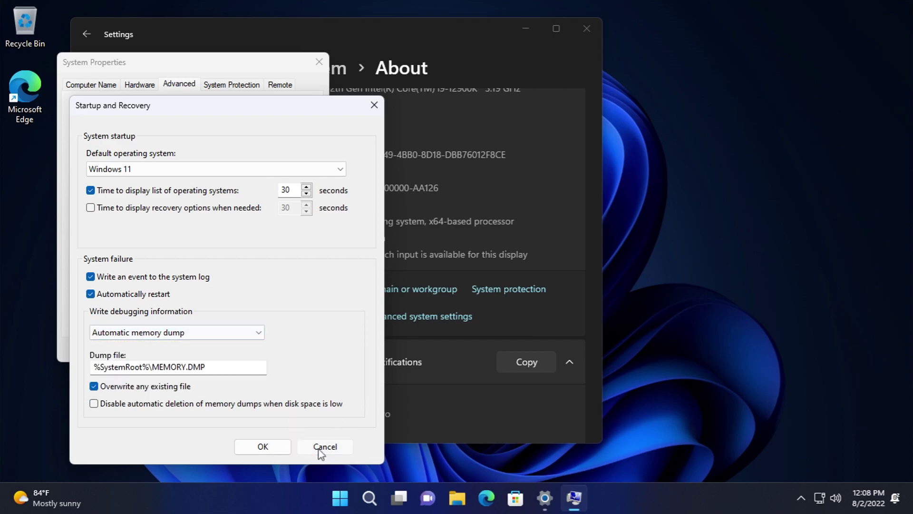
{"action": "left_click", "coordinate": [326, 446]}
{"action": "left_click", "coordinate": [269, 312]}
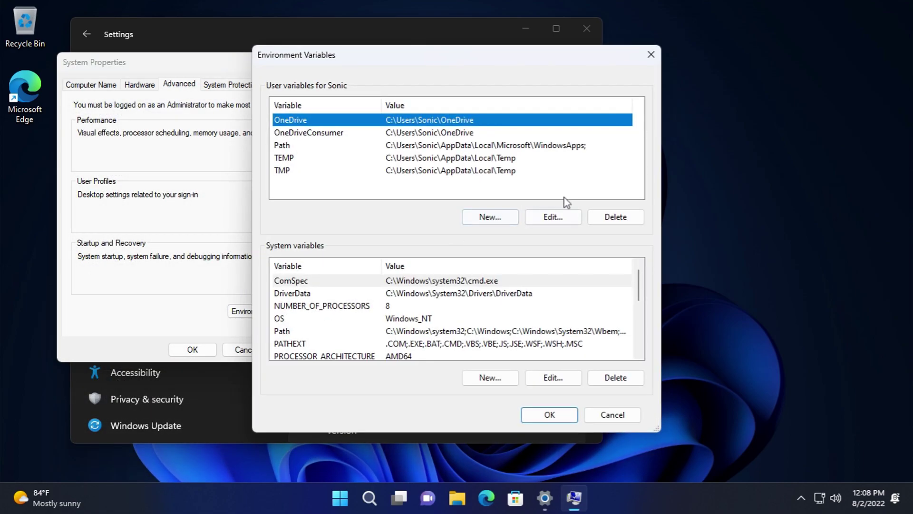
{"action": "left_click_drag", "start_coordinate": [640, 284], "coordinate": [639, 335]}
{"action": "left_click", "coordinate": [613, 415]}
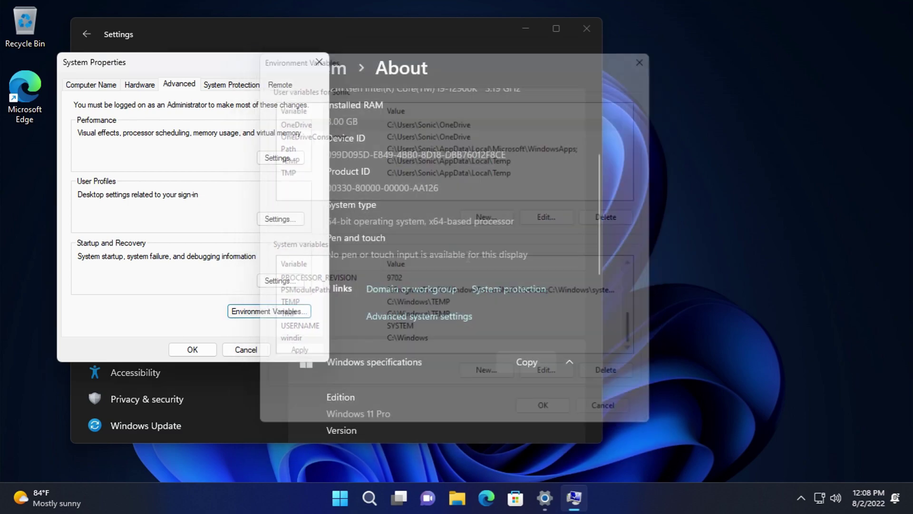
{"action": "left_click", "coordinate": [233, 85]}
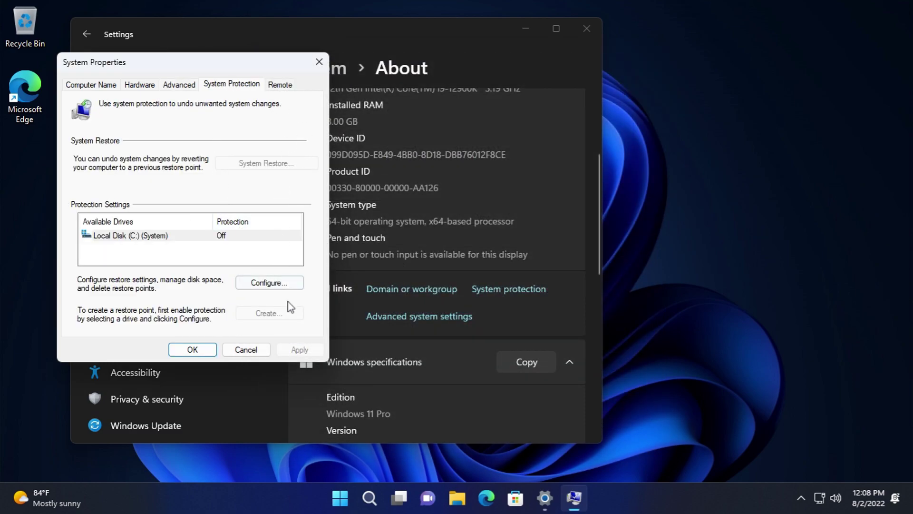
- Open and cancel the Local Disk (C:) protection settings, then go to the Remote tab
{"action": "left_click", "coordinate": [269, 283]}
{"action": "left_click", "coordinate": [271, 376]}
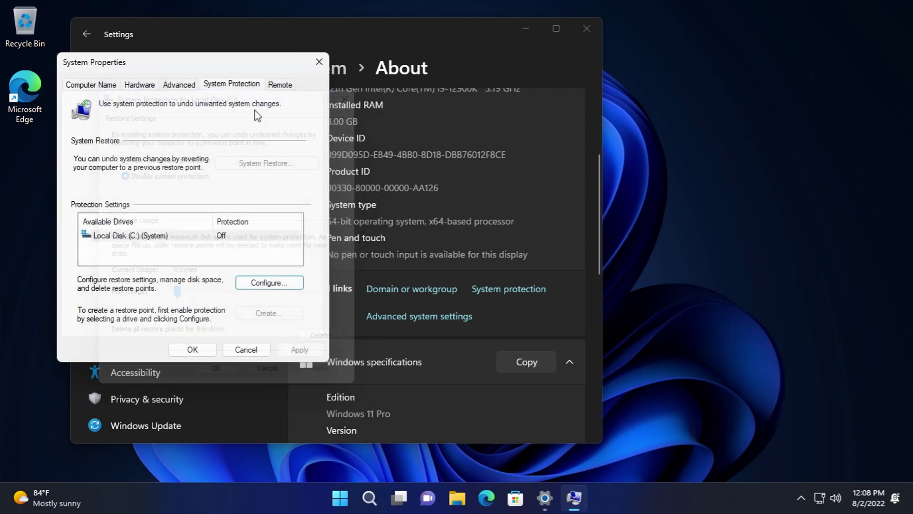
{"action": "left_click", "coordinate": [281, 83]}
- Review the Remote Assistance invitation duration, keeping 6 Hours, and close without changes
{"action": "left_click", "coordinate": [275, 164]}
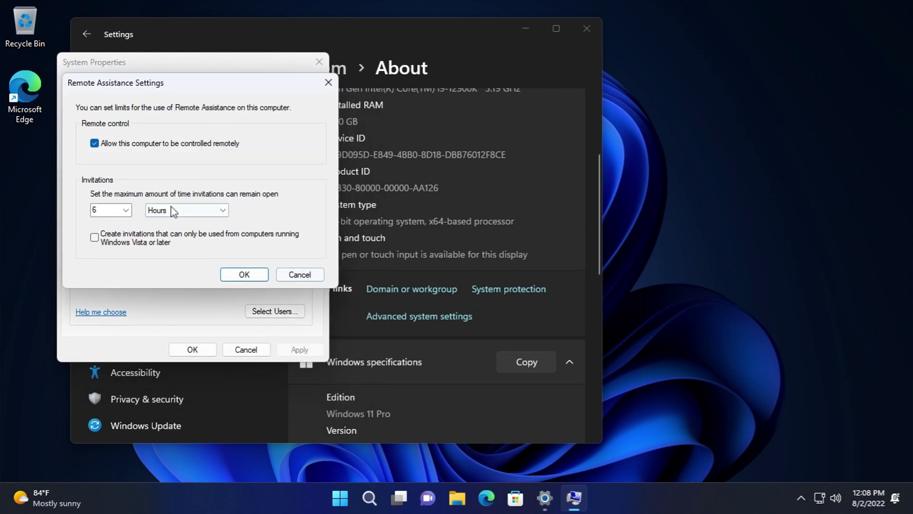
{"action": "left_click", "coordinate": [130, 212]}
{"action": "left_click_drag", "start_coordinate": [126, 265], "coordinate": [206, 223]}
{"action": "left_click", "coordinate": [205, 223]}
{"action": "left_click", "coordinate": [205, 210]}
{"action": "left_click", "coordinate": [162, 228]}
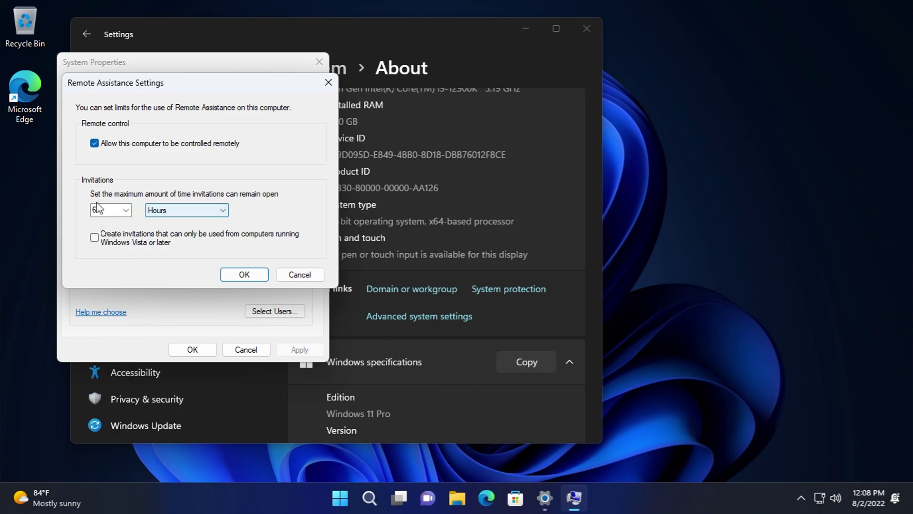
{"action": "left_click", "coordinate": [125, 210]}
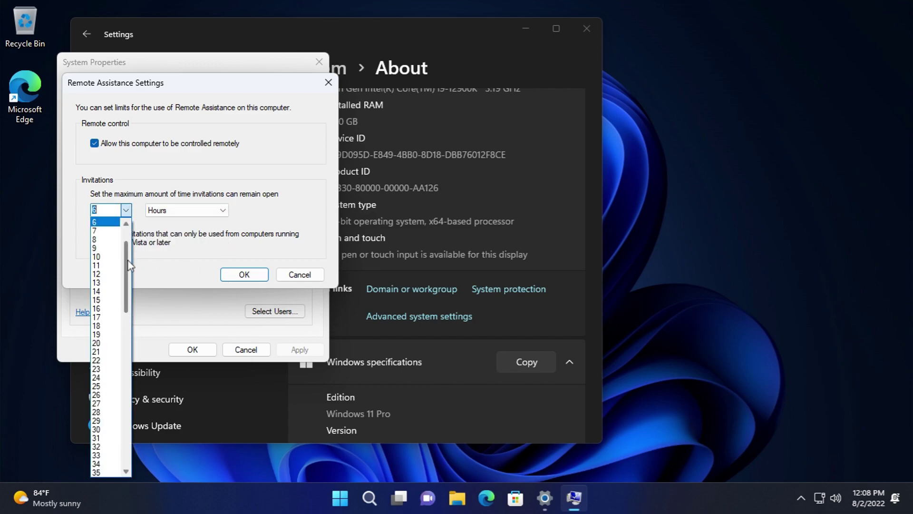
{"action": "left_click", "coordinate": [298, 274]}
{"action": "left_click", "coordinate": [298, 274]}
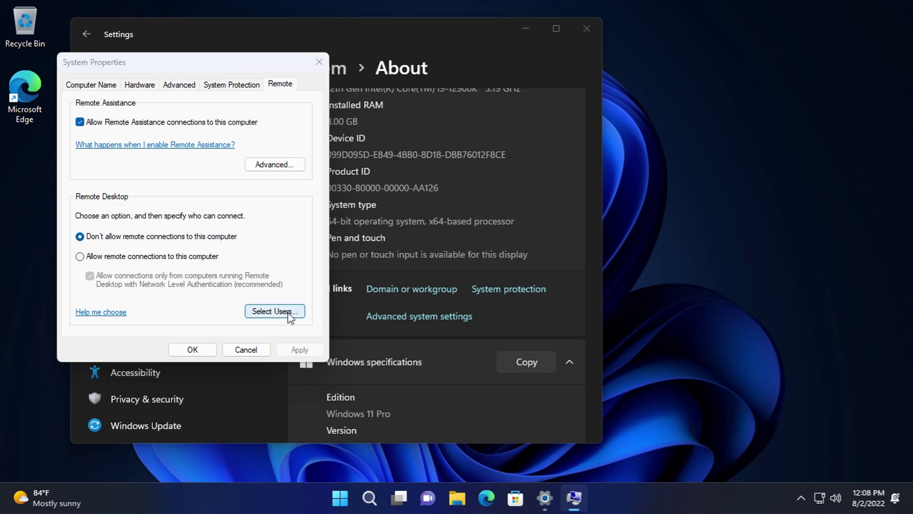
- Open the Remote Desktop users list, start adding a user, then cancel both dialogs
{"action": "left_click", "coordinate": [290, 314]}
{"action": "left_click", "coordinate": [91, 237]}
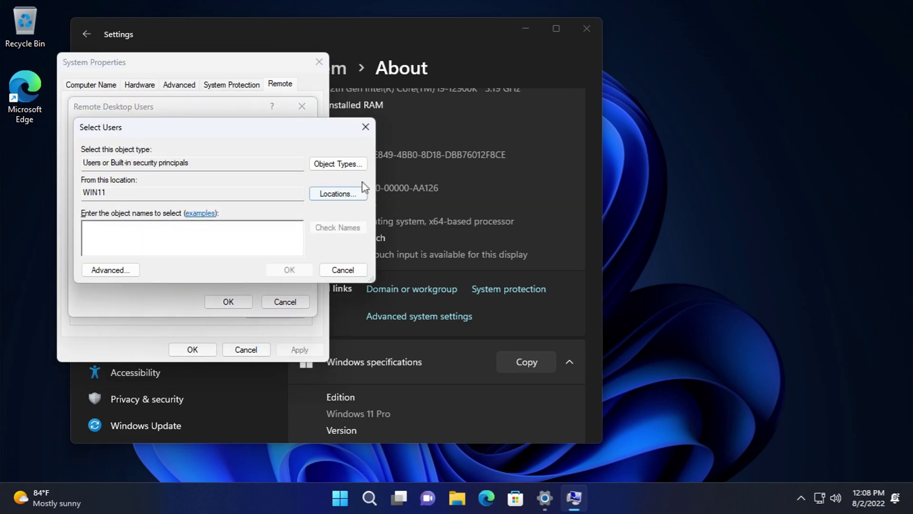
{"action": "left_click", "coordinate": [339, 270]}
{"action": "left_click", "coordinate": [290, 304]}
- Close System Properties, then reopen and dismiss the computer name and workgroup settings unchanged
{"action": "left_click", "coordinate": [264, 349]}
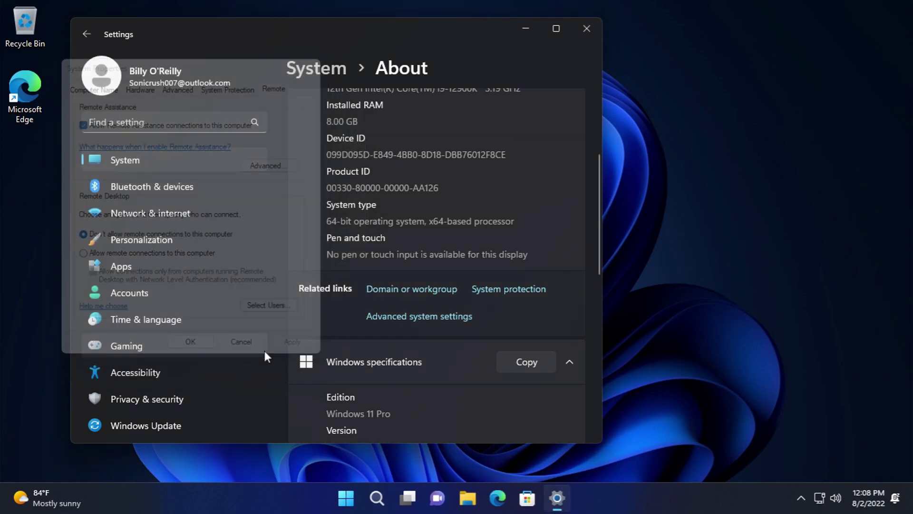
{"action": "scroll", "coordinate": [479, 391], "scroll_direction": "down", "scroll_amount": 2}
{"action": "scroll", "coordinate": [477, 376], "scroll_direction": "up", "scroll_amount": 1}
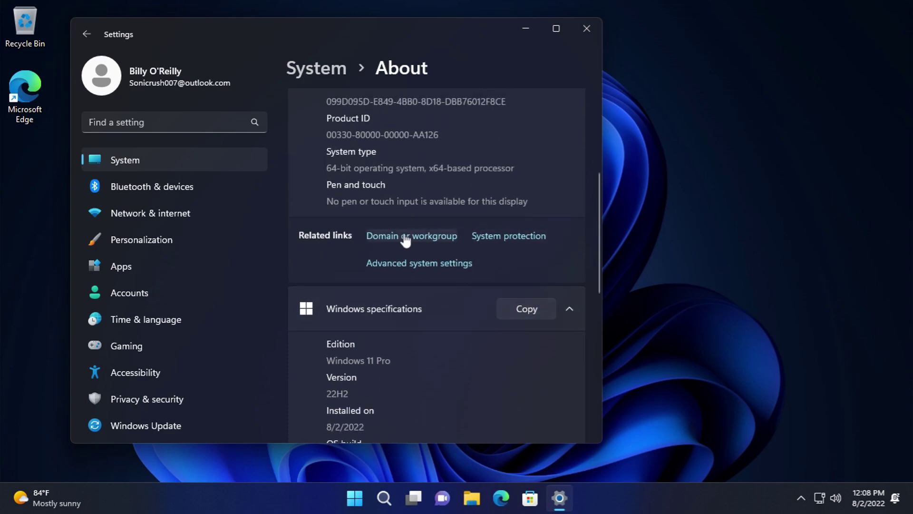
{"action": "left_click", "coordinate": [421, 236]}
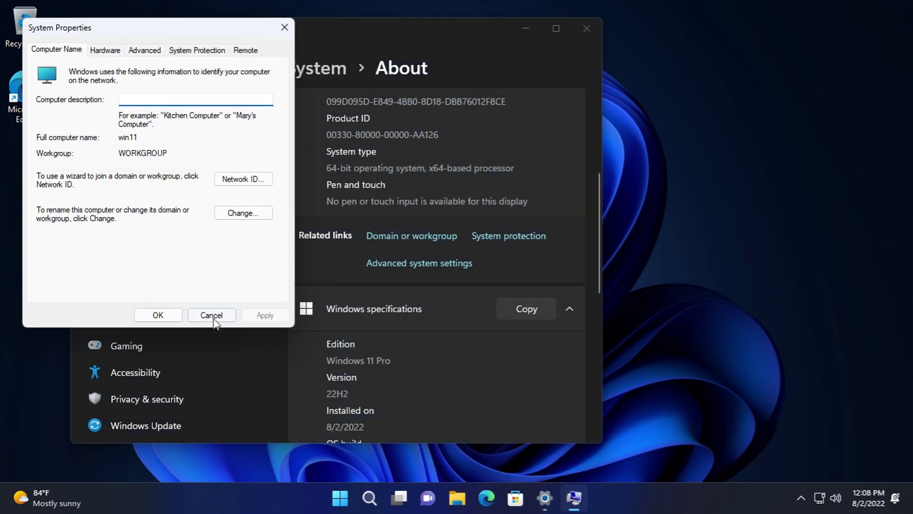
{"action": "left_click", "coordinate": [212, 316]}
{"action": "scroll", "coordinate": [540, 344], "scroll_direction": "down", "scroll_amount": 3}
- Paste the copied Windows specifications into Notepad, discard them unsaved, then open the Microsoft Services Agreement
{"action": "left_click", "coordinate": [519, 199]}
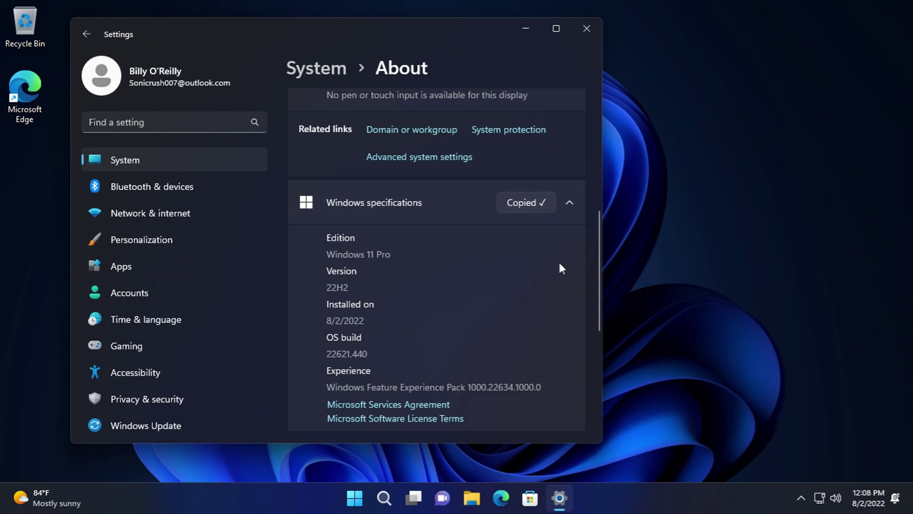
{"action": "key", "text": "super"}
{"action": "type", "text": "note"}
{"action": "key", "text": "Return"}
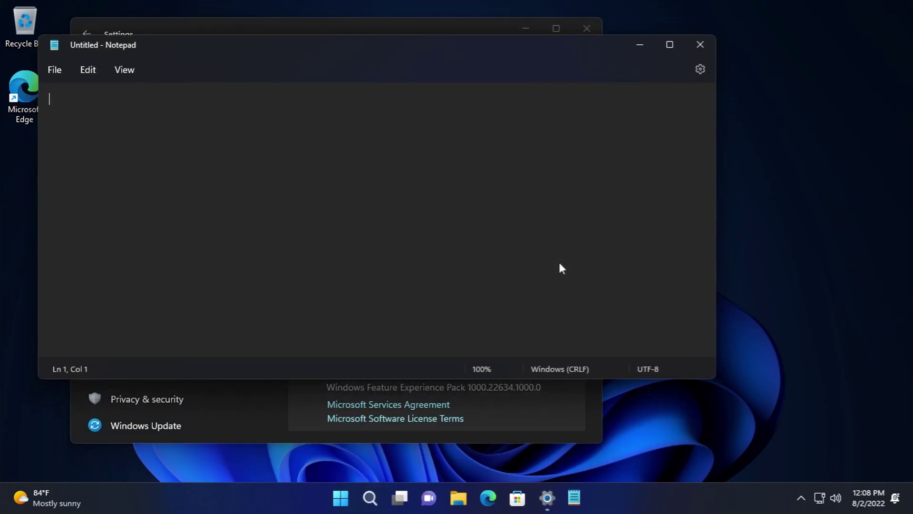
{"action": "key", "text": "ctrl+v"}
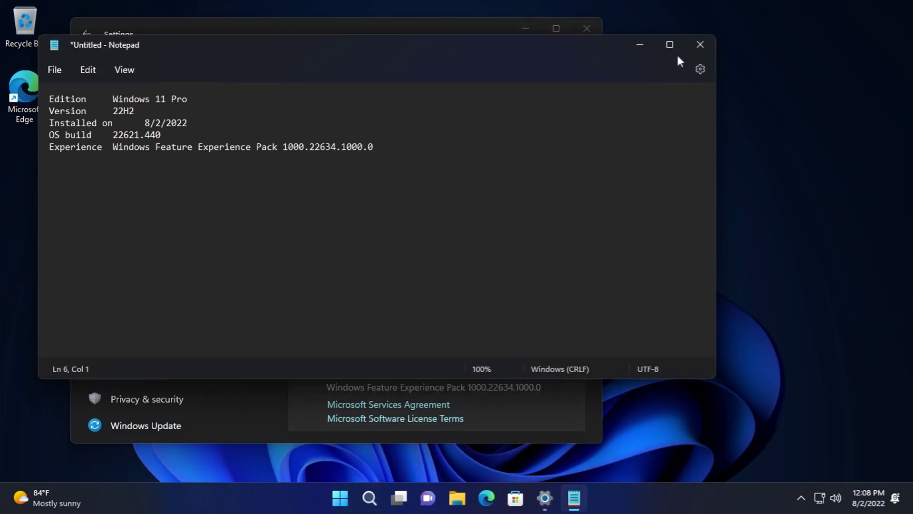
{"action": "left_click", "coordinate": [708, 44]}
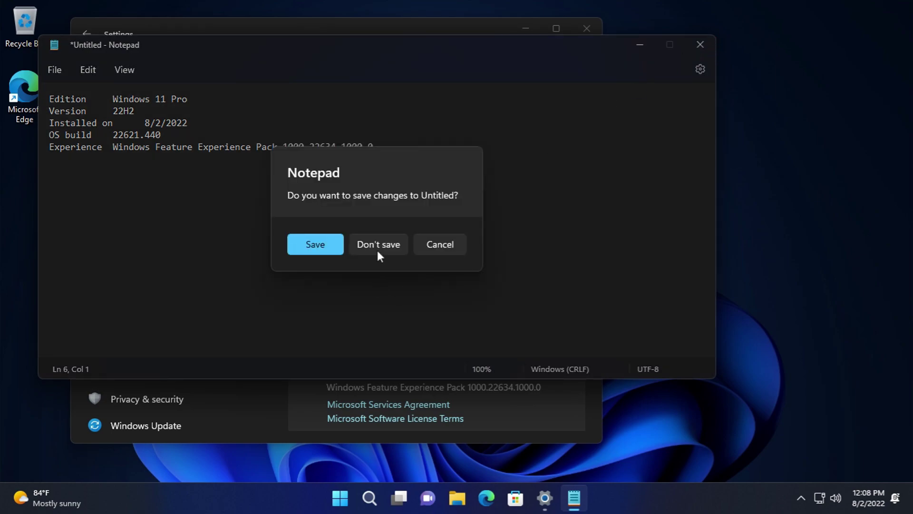
{"action": "left_click", "coordinate": [378, 252]}
{"action": "scroll", "coordinate": [407, 313], "scroll_direction": "down", "scroll_amount": 5}
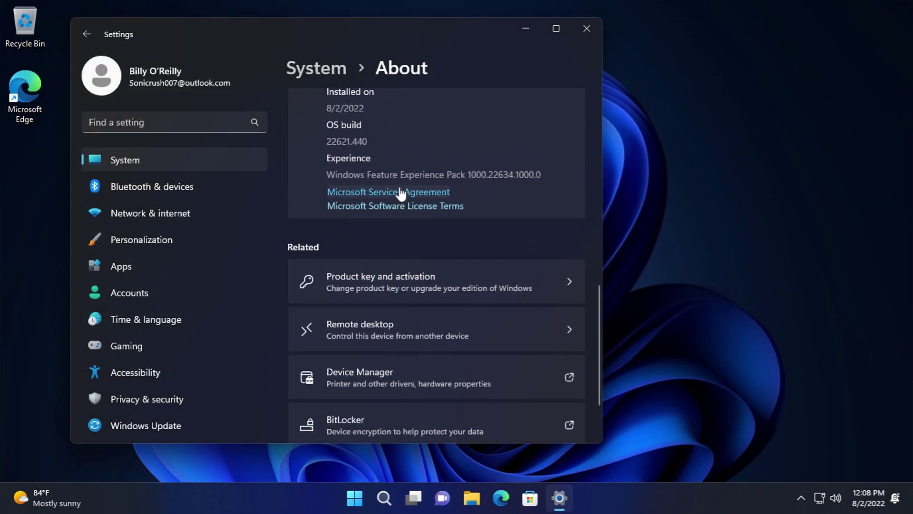
{"action": "left_click", "coordinate": [401, 192]}
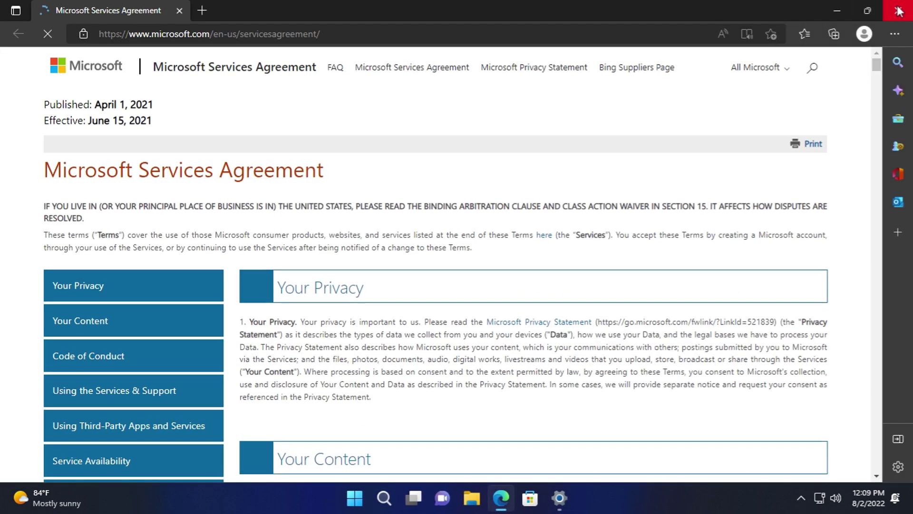
{"action": "scroll", "coordinate": [535, 378], "scroll_direction": "down", "scroll_amount": 10}
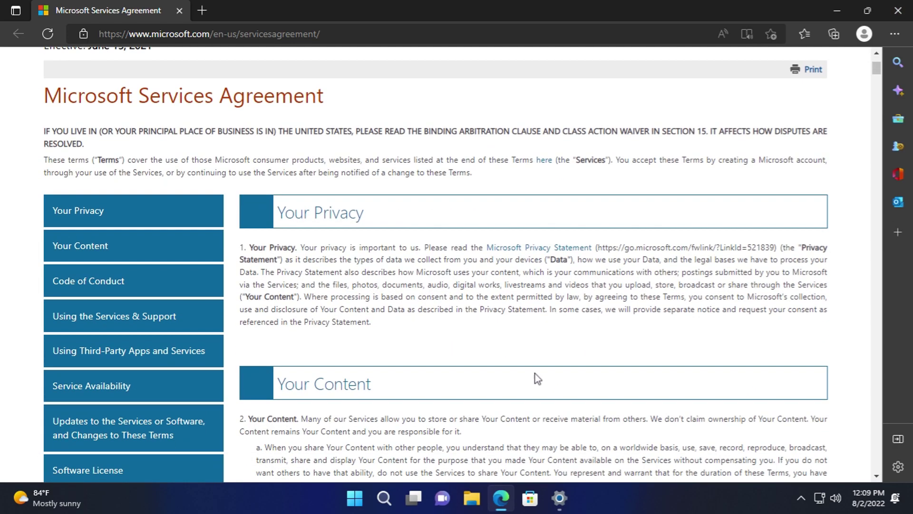
{"action": "scroll", "coordinate": [493, 410], "scroll_direction": "down", "scroll_amount": 20}
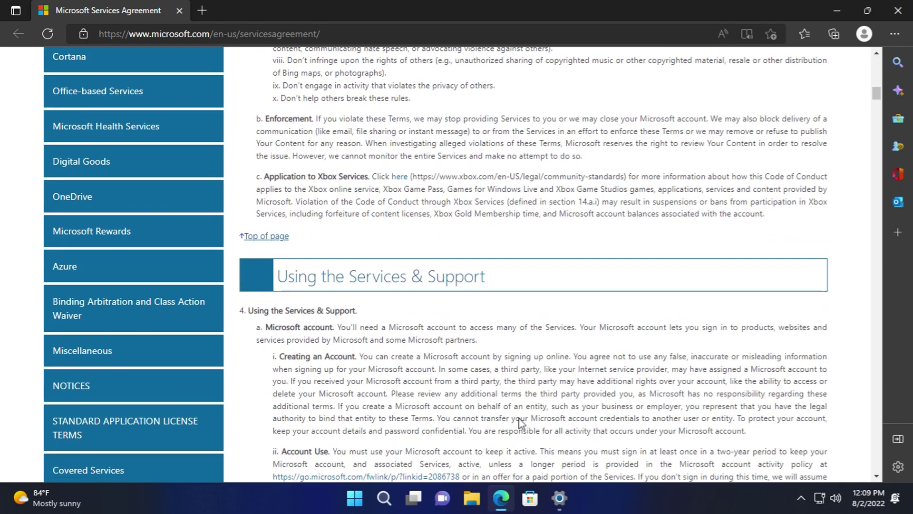
{"action": "scroll", "coordinate": [528, 427], "scroll_direction": "down", "scroll_amount": 20}
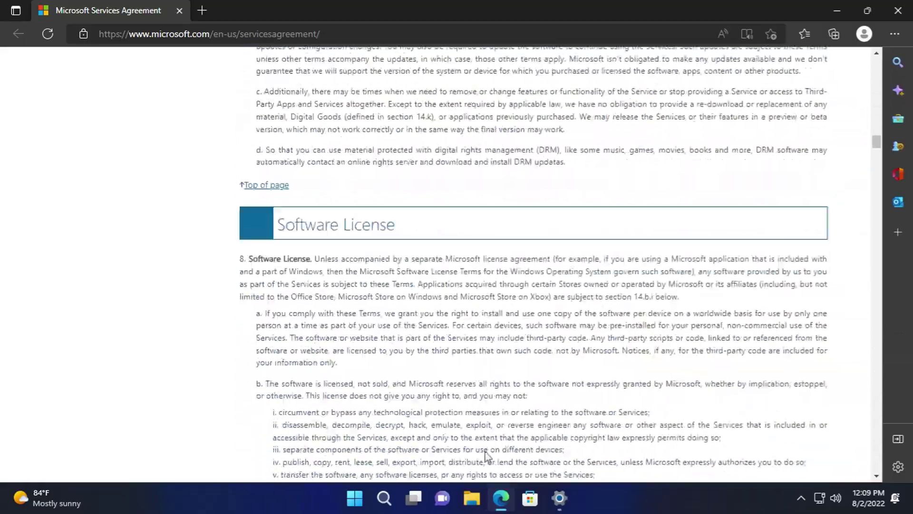
{"action": "scroll", "coordinate": [477, 445], "scroll_direction": "down", "scroll_amount": 20}
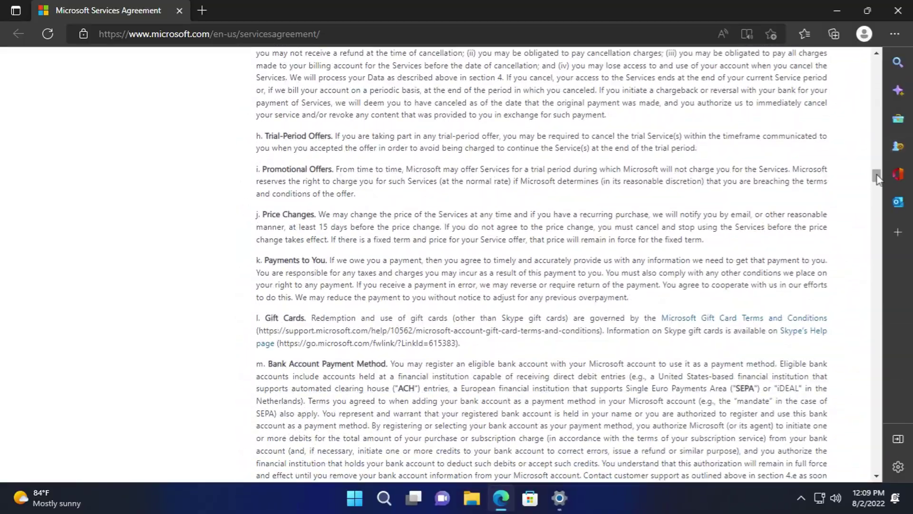
{"action": "left_click_drag", "start_coordinate": [861, 292], "coordinate": [839, 467]}
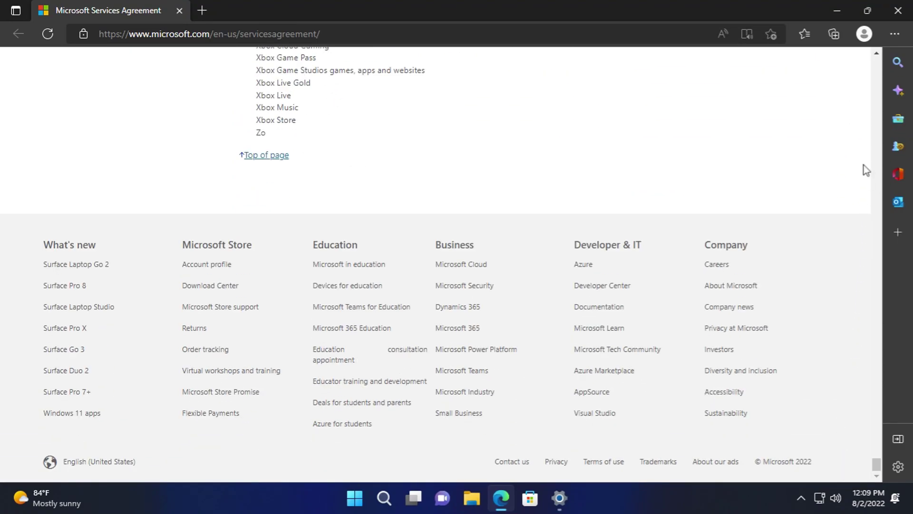
{"action": "left_click", "coordinate": [895, 19]}
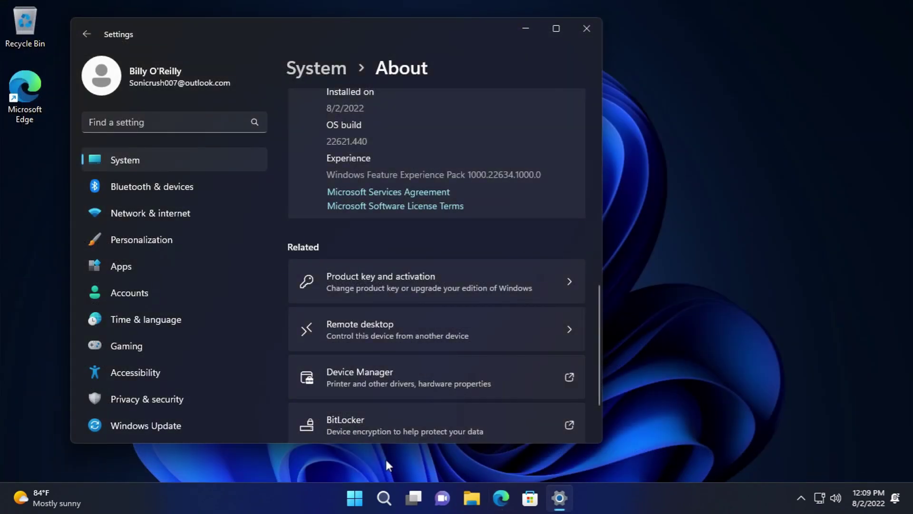
{"action": "left_click", "coordinate": [417, 205]}
{"action": "scroll", "coordinate": [404, 310], "scroll_direction": "down", "scroll_amount": 5}
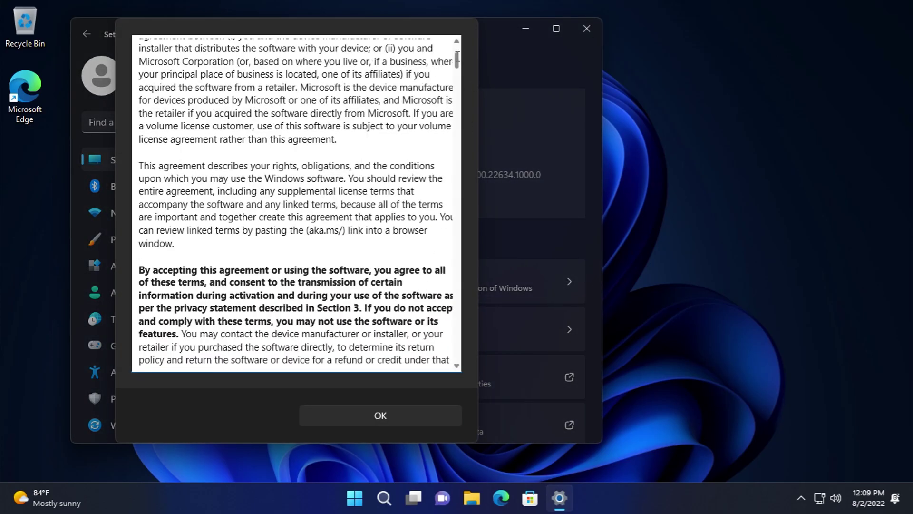
{"action": "left_click_drag", "start_coordinate": [457, 59], "coordinate": [458, 118]}
{"action": "left_click_drag", "start_coordinate": [458, 217], "coordinate": [469, 374]}
{"action": "left_click", "coordinate": [353, 420]}
{"action": "scroll", "coordinate": [338, 388], "scroll_direction": "down", "scroll_amount": 2}
{"action": "scroll", "coordinate": [324, 328], "scroll_direction": "down", "scroll_amount": 1}
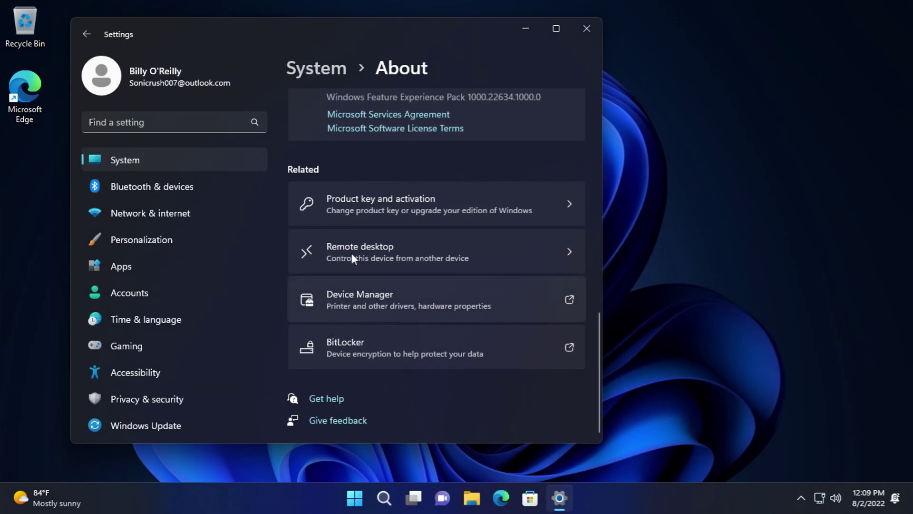
{"action": "left_click", "coordinate": [352, 200]}
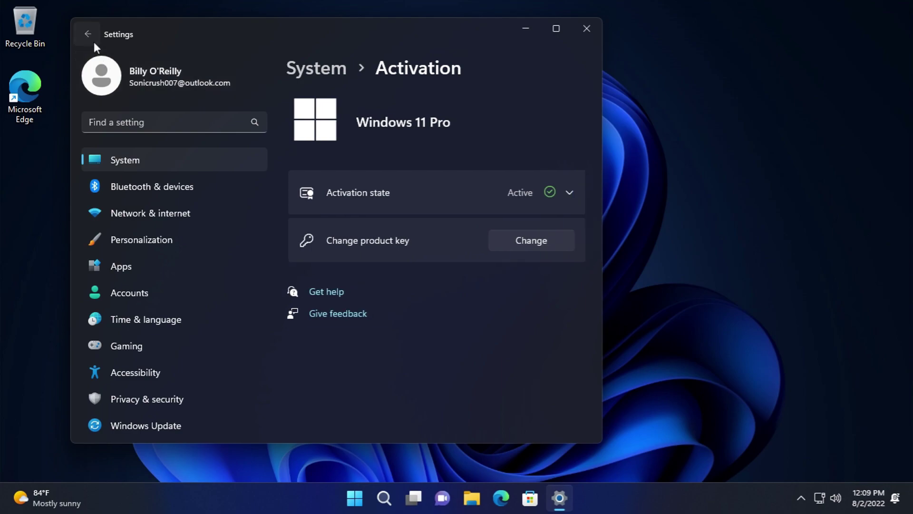
{"action": "left_click", "coordinate": [87, 37]}
{"action": "scroll", "coordinate": [481, 335], "scroll_direction": "down", "scroll_amount": 8}
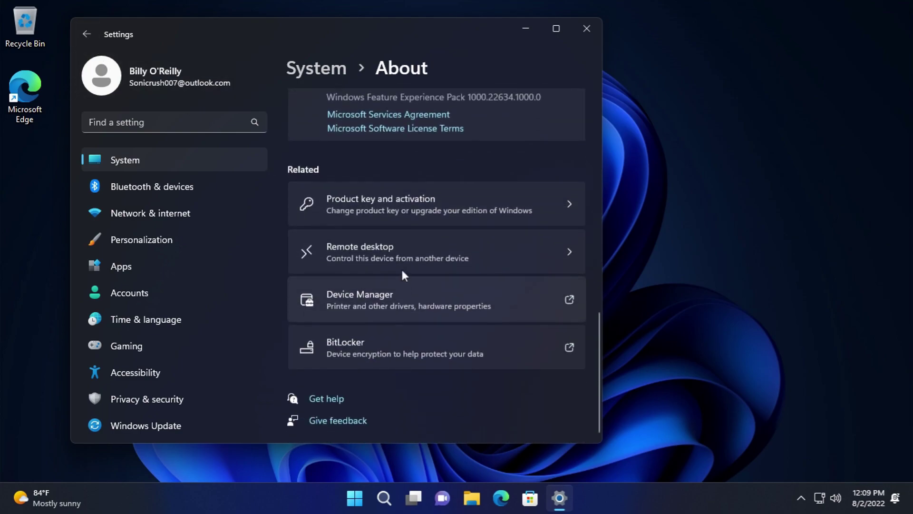
{"action": "left_click", "coordinate": [393, 247]}
{"action": "left_click", "coordinate": [87, 34]}
{"action": "scroll", "coordinate": [420, 314], "scroll_direction": "down", "scroll_amount": 8}
- Start turning on BitLocker for drive C:, then abandon the setup so it stays off
{"action": "left_click", "coordinate": [387, 343]}
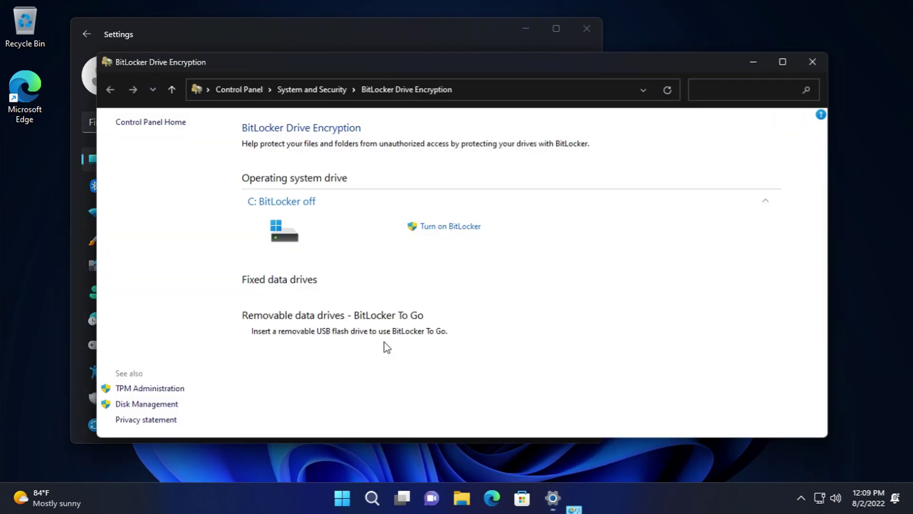
{"action": "left_click", "coordinate": [441, 228]}
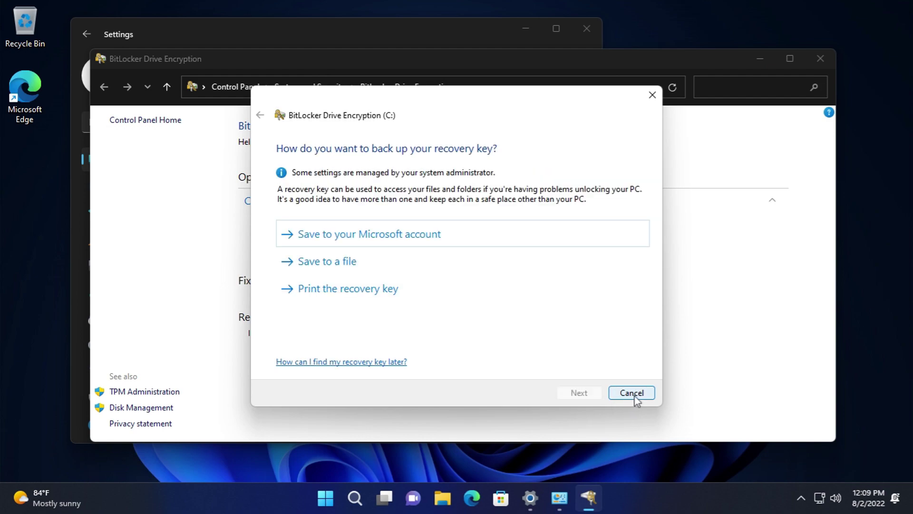
{"action": "left_click", "coordinate": [629, 394]}
{"action": "left_click", "coordinate": [488, 254]}
- In TPM Management, view the Help > About information for the console and for TPM Management
{"action": "left_click", "coordinate": [150, 391]}
{"action": "left_click", "coordinate": [245, 29]}
{"action": "left_click", "coordinate": [414, 79]}
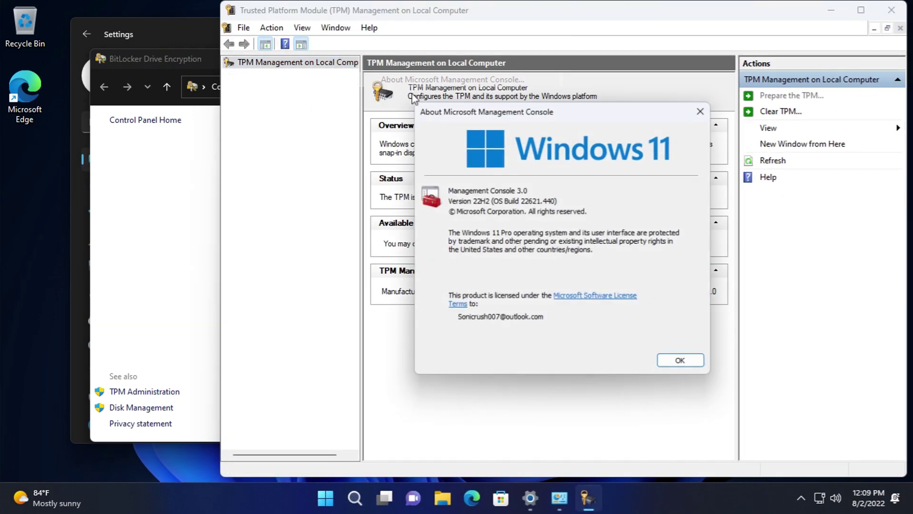
{"action": "left_click", "coordinate": [685, 364]}
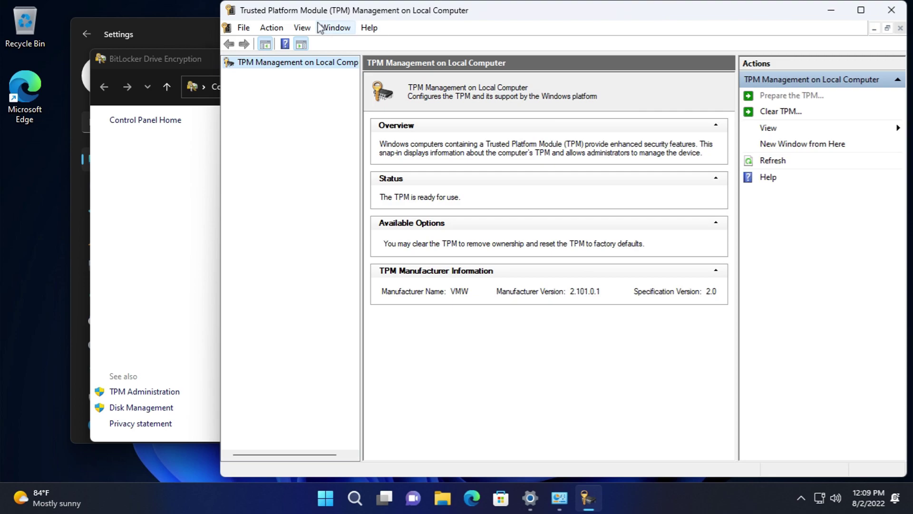
{"action": "left_click", "coordinate": [370, 30]}
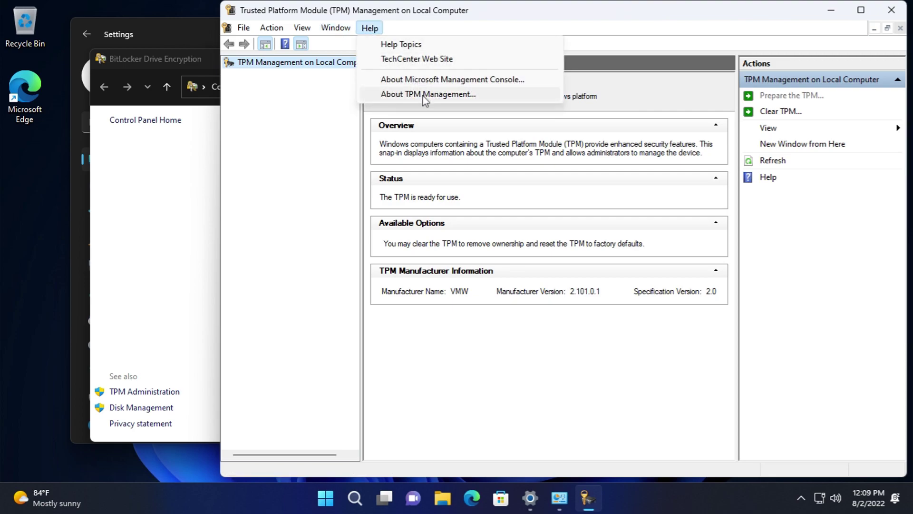
{"action": "left_click", "coordinate": [425, 95]}
{"action": "left_click", "coordinate": [635, 305]}
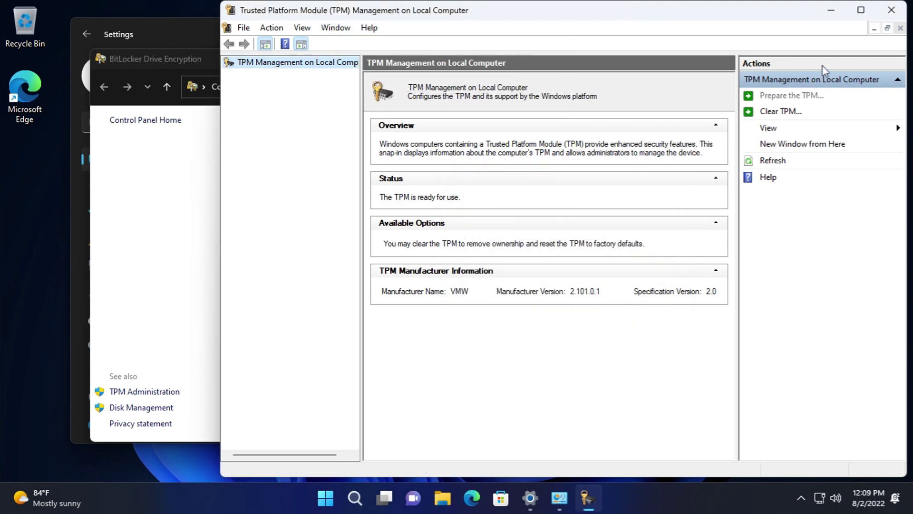
{"action": "left_click", "coordinate": [891, 10]}
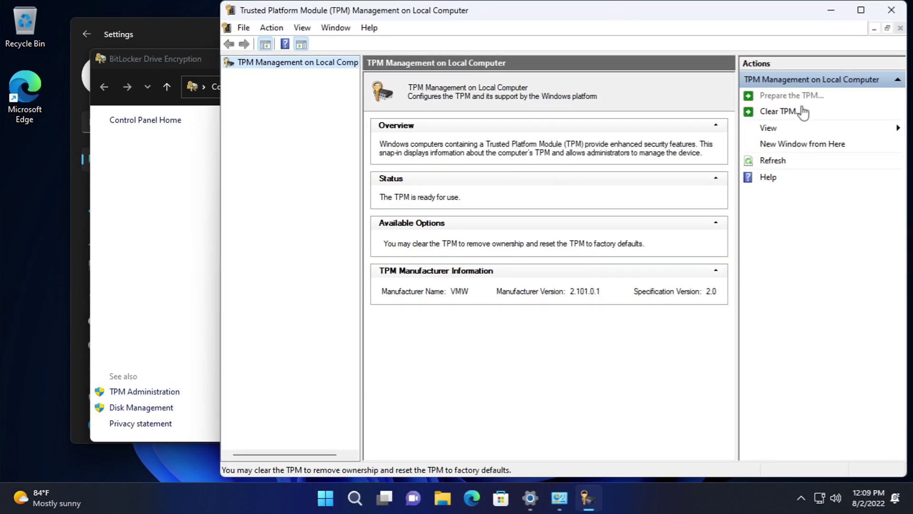
- Cancel clearing the TPM, then close TPM Management and the BitLocker window
{"action": "left_click", "coordinate": [799, 112]}
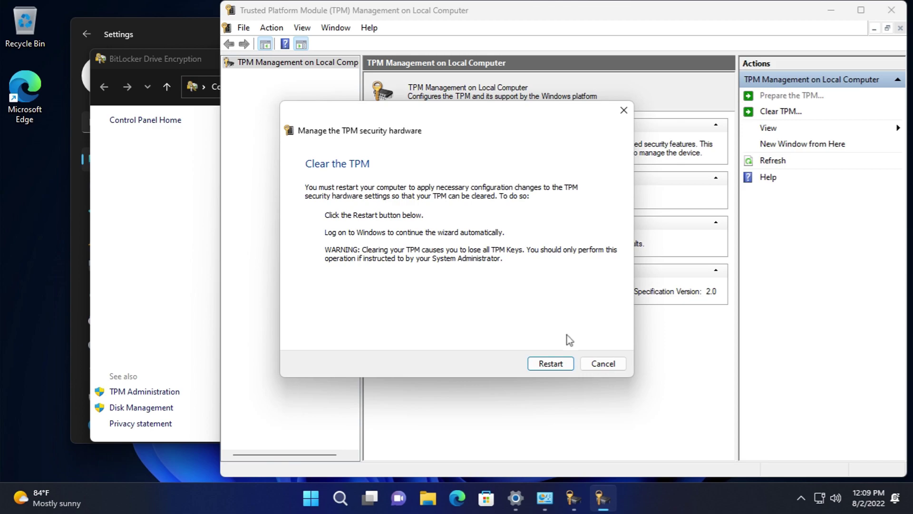
{"action": "left_click", "coordinate": [600, 365]}
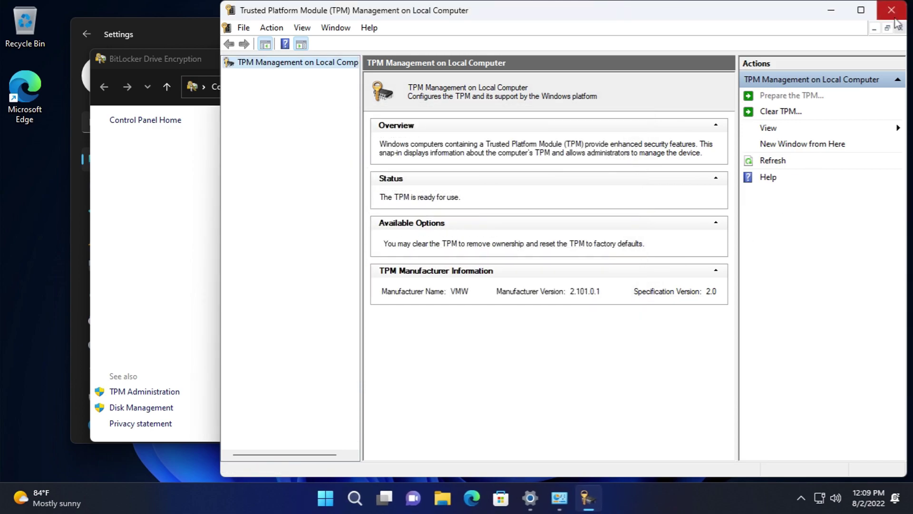
{"action": "left_click", "coordinate": [892, 10]}
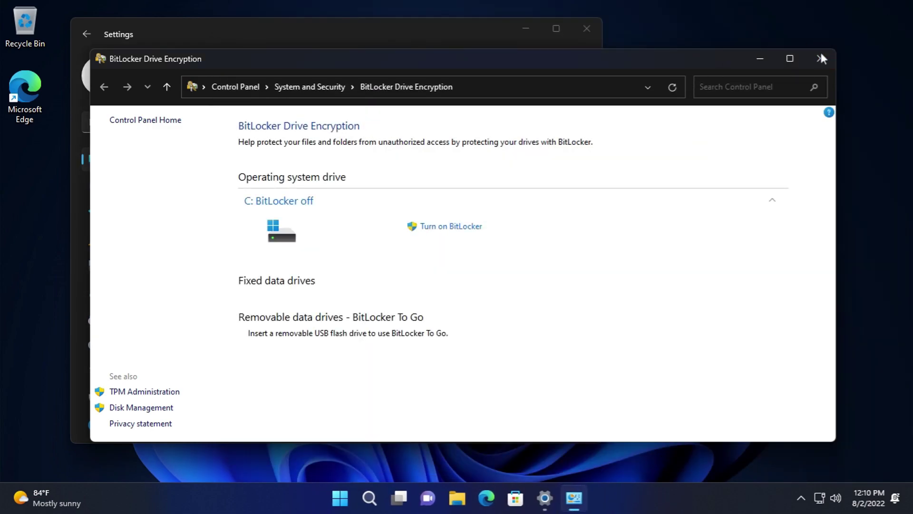
{"action": "left_click", "coordinate": [821, 58]}
- Try adding a Bluetooth device and dismiss the couldn't-connect message
{"action": "left_click", "coordinate": [164, 183]}
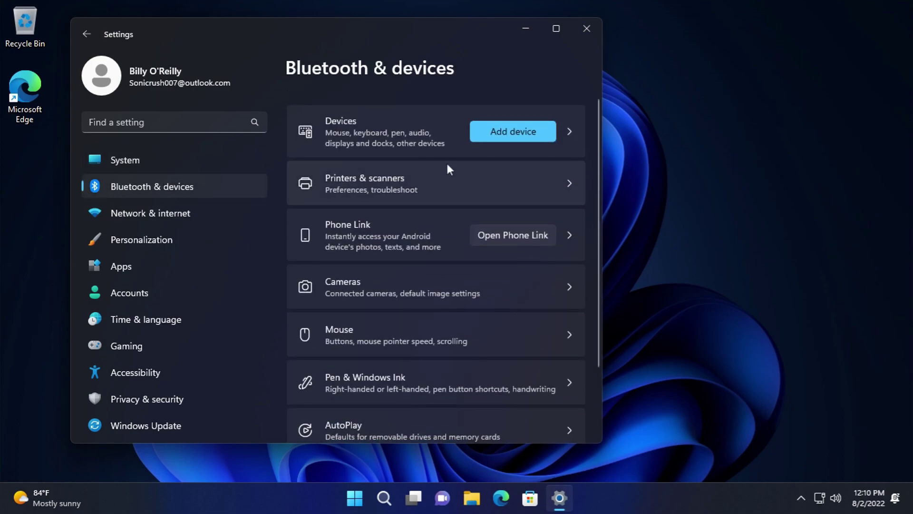
{"action": "left_click", "coordinate": [504, 135]}
{"action": "left_click", "coordinate": [427, 141]}
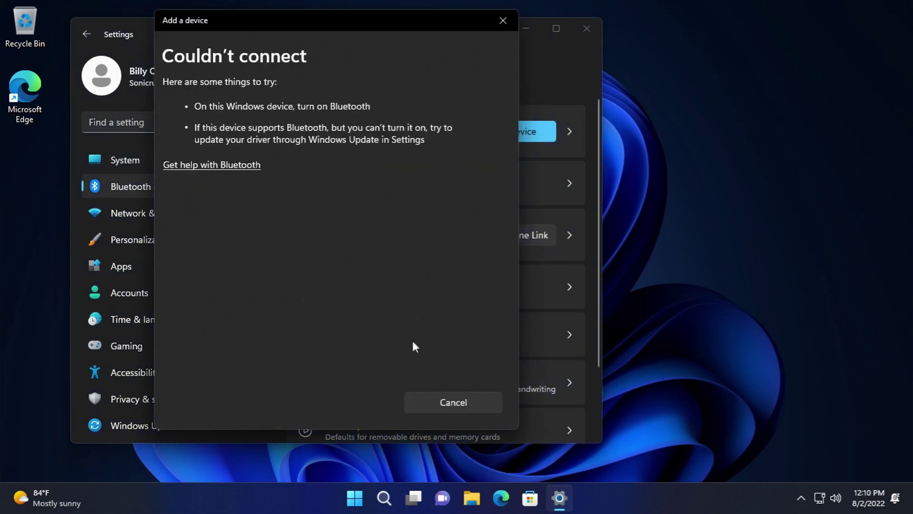
{"action": "left_click", "coordinate": [453, 402]}
- Browse the full Devices list and look at the Display settings
{"action": "left_click", "coordinate": [350, 124]}
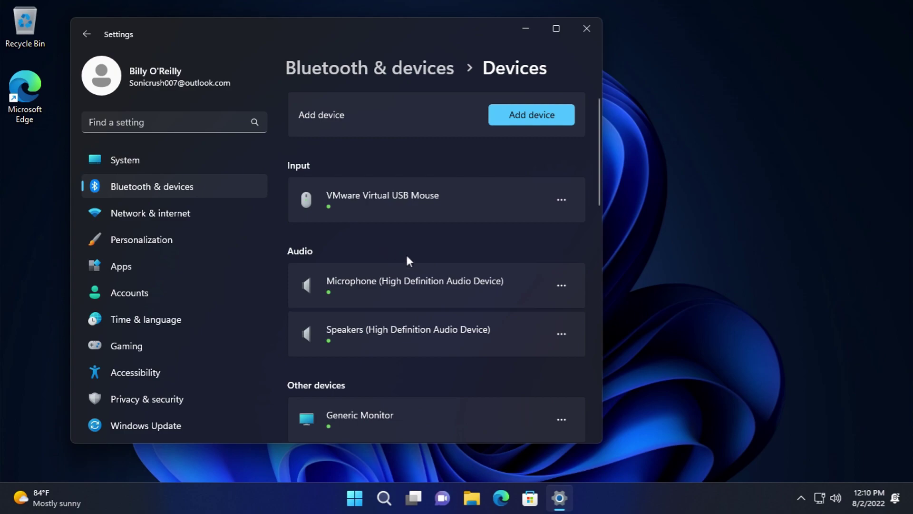
{"action": "scroll", "coordinate": [524, 150], "scroll_direction": "down", "scroll_amount": 1}
{"action": "scroll", "coordinate": [481, 170], "scroll_direction": "down", "scroll_amount": 4}
{"action": "scroll", "coordinate": [484, 202], "scroll_direction": "down", "scroll_amount": 5}
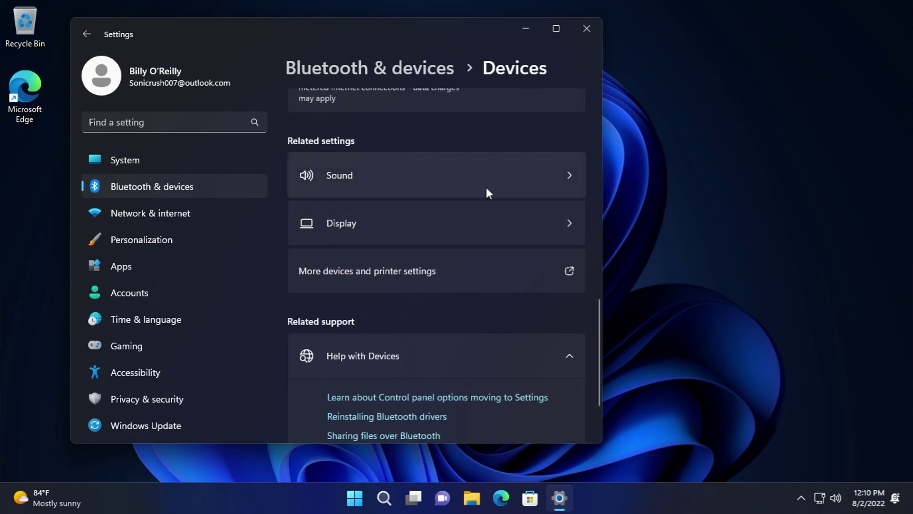
{"action": "left_click", "coordinate": [458, 217]}
{"action": "left_click", "coordinate": [87, 34]}
- Look at the classic Devices and Printers view, close it, and return to the Bluetooth & devices overview
{"action": "scroll", "coordinate": [371, 179], "scroll_direction": "down", "scroll_amount": 10}
{"action": "scroll", "coordinate": [388, 191], "scroll_direction": "down", "scroll_amount": 2}
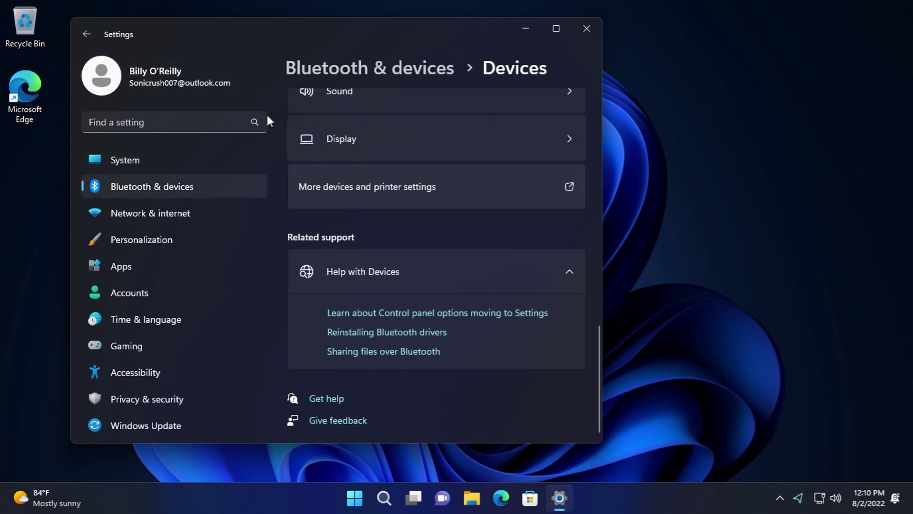
{"action": "left_click", "coordinate": [348, 200]}
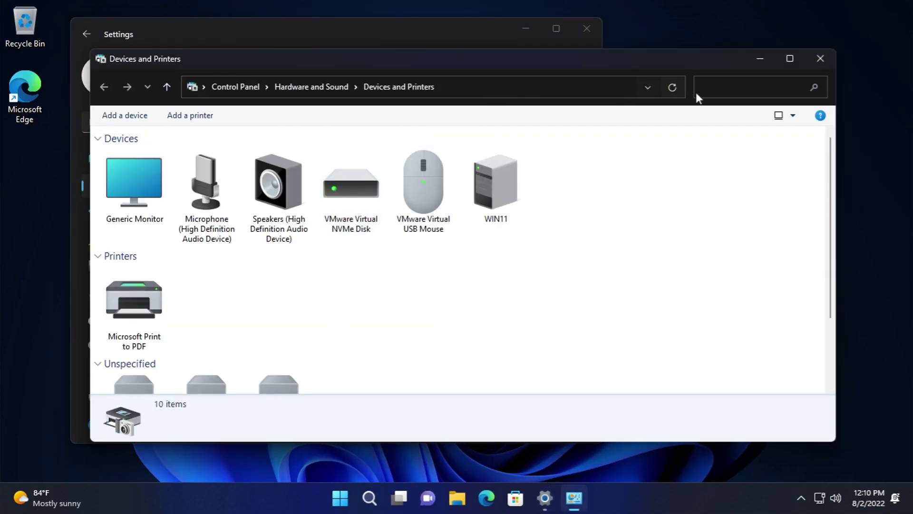
{"action": "left_click", "coordinate": [811, 57]}
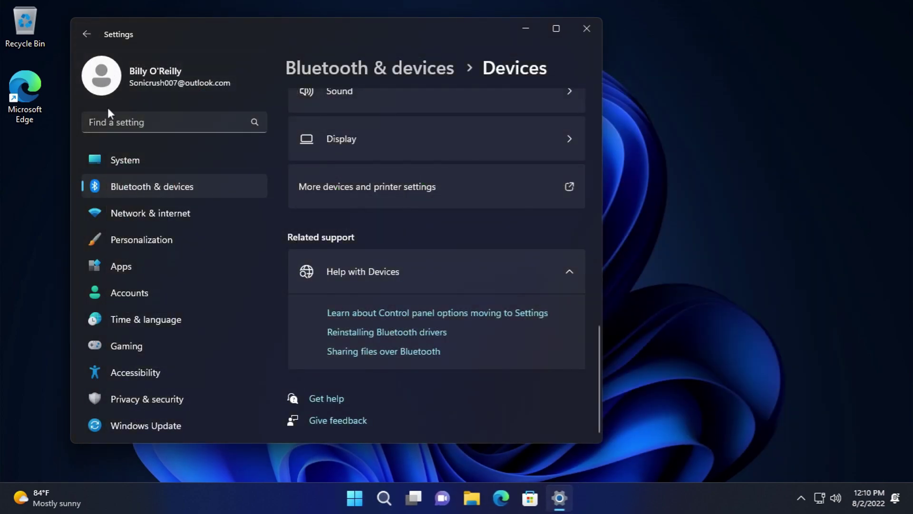
{"action": "left_click", "coordinate": [188, 189]}
{"action": "scroll", "coordinate": [390, 258], "scroll_direction": "down", "scroll_amount": 2}
{"action": "scroll", "coordinate": [385, 199], "scroll_direction": "up", "scroll_amount": 2}
- Open Microsoft Print to PDF's settings from Printers & scanners and inspect its print queue
{"action": "left_click", "coordinate": [387, 193]}
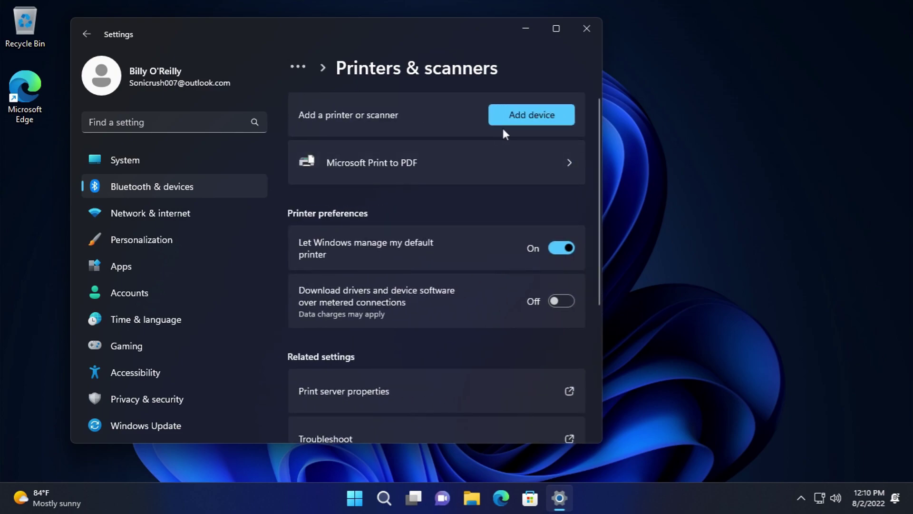
{"action": "left_click", "coordinate": [509, 122]}
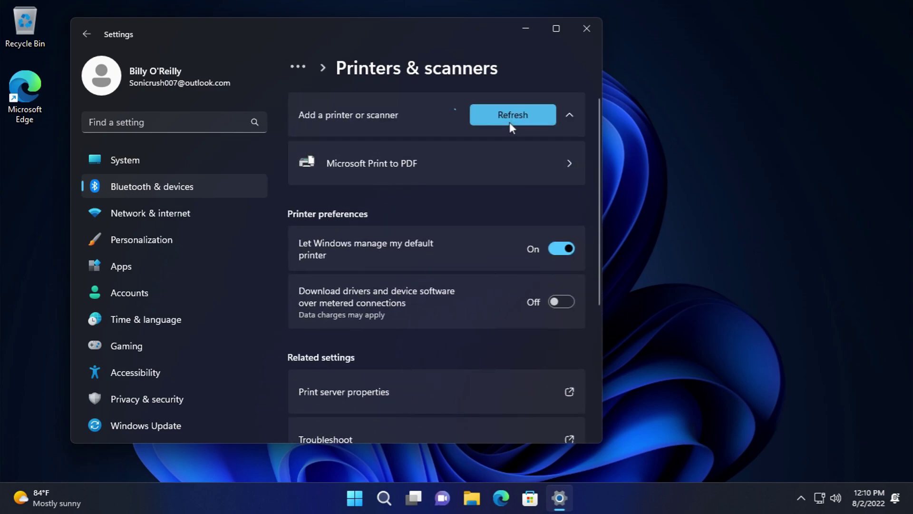
{"action": "left_click", "coordinate": [454, 163]}
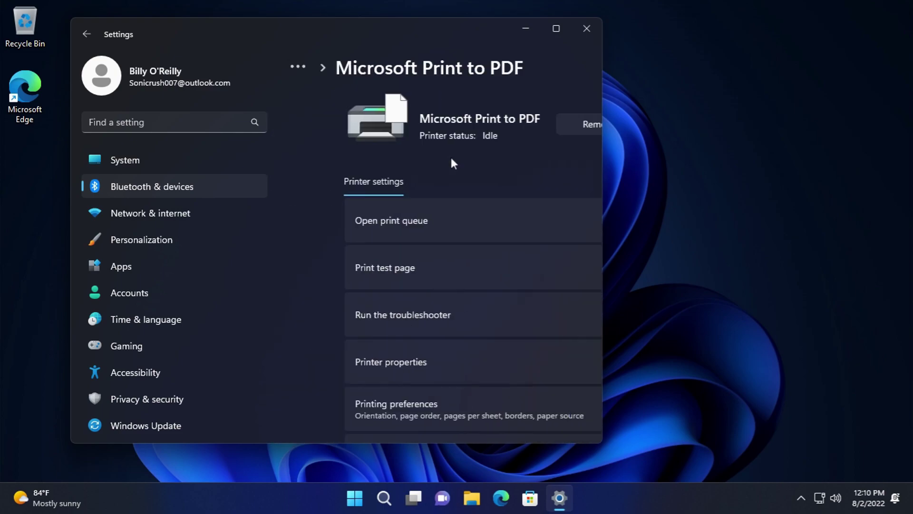
{"action": "left_click", "coordinate": [377, 218]}
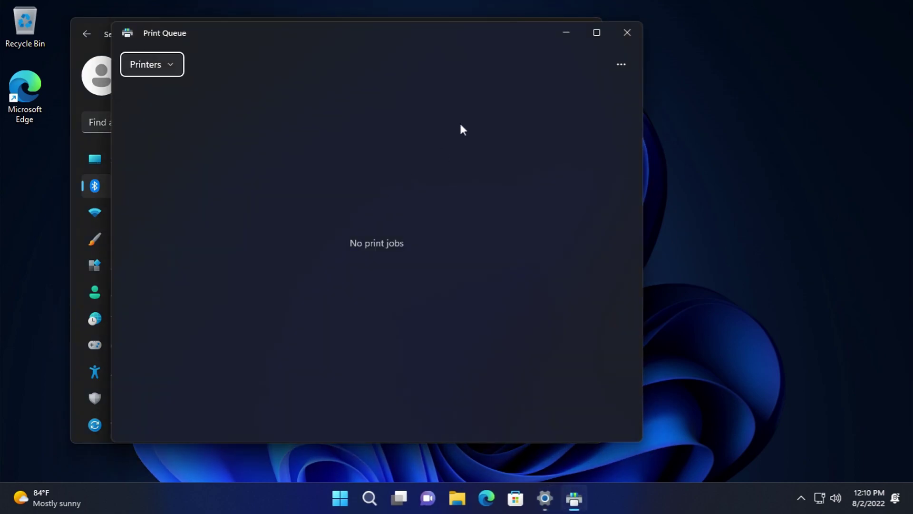
{"action": "left_click", "coordinate": [125, 70]}
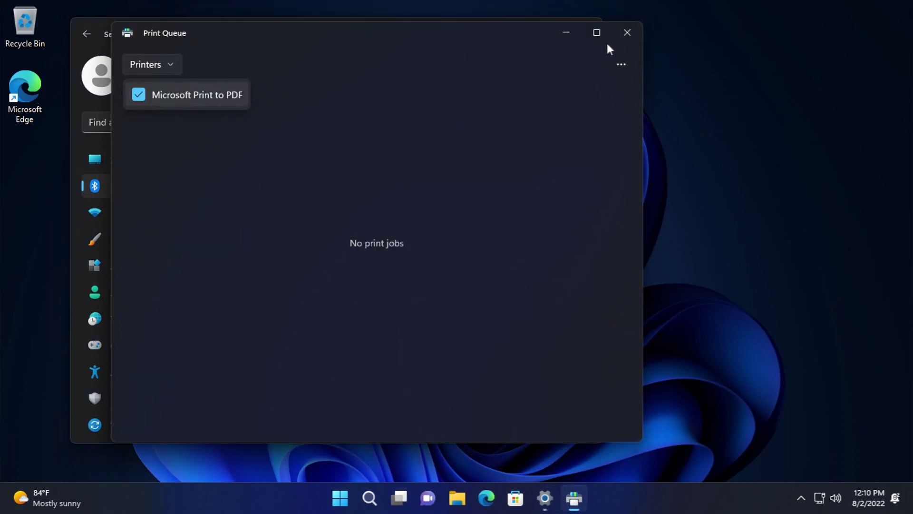
{"action": "left_click", "coordinate": [627, 32]}
- Start a test page but cancel the save, then open and cancel the printer troubleshooter
{"action": "left_click", "coordinate": [383, 270]}
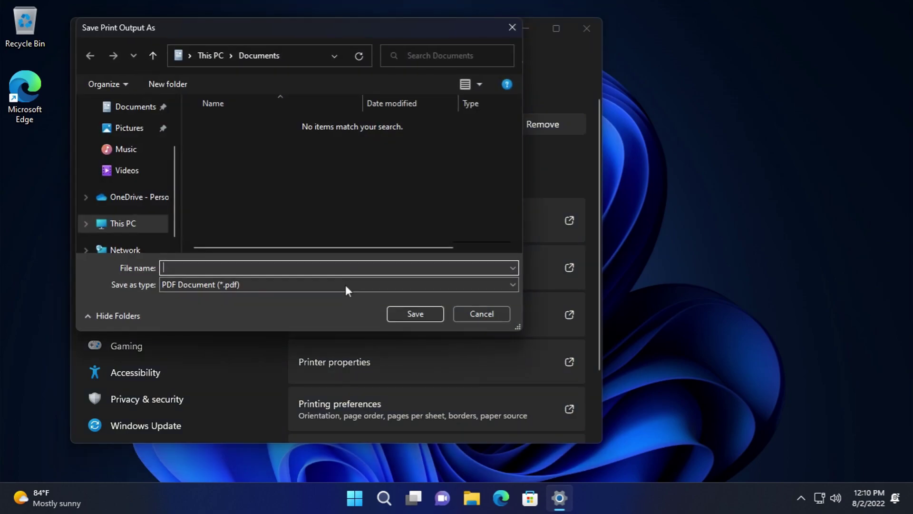
{"action": "left_click", "coordinate": [469, 290]}
{"action": "left_click", "coordinate": [469, 289]}
{"action": "left_click", "coordinate": [494, 310]}
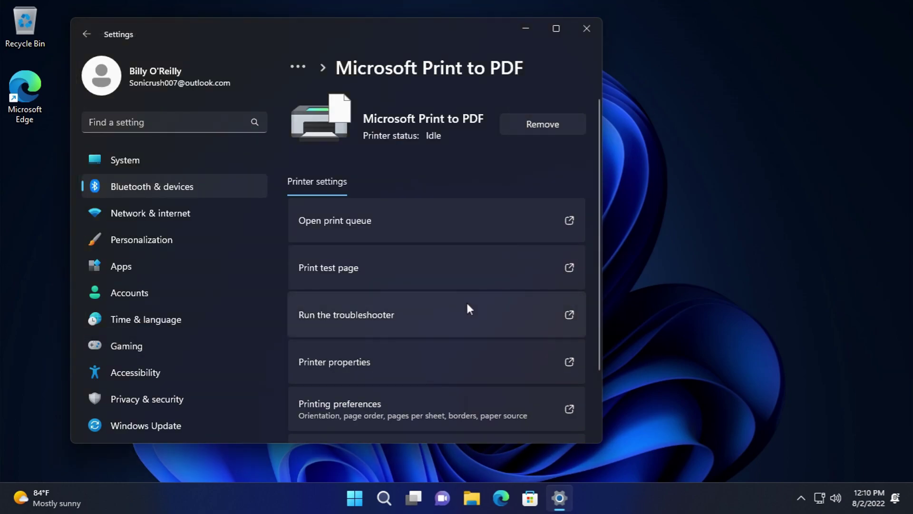
{"action": "left_click", "coordinate": [427, 310]}
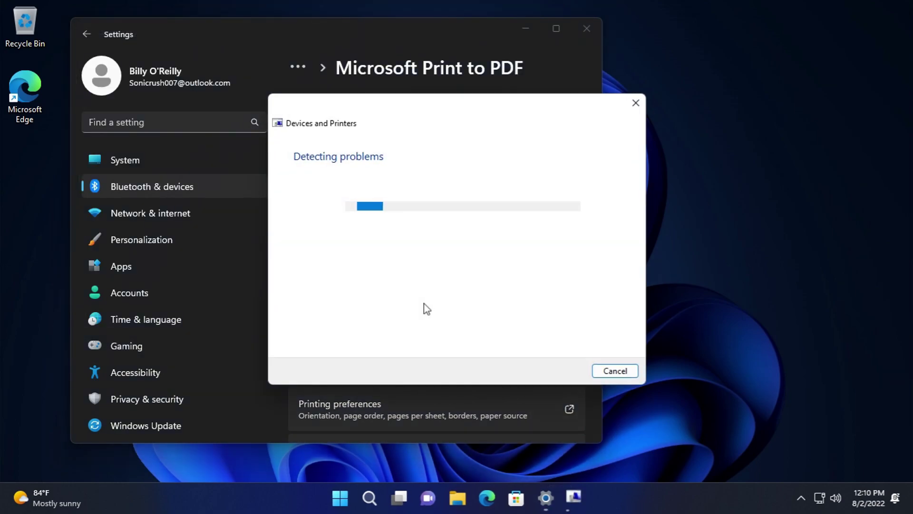
{"action": "left_click", "coordinate": [618, 371]}
- Print a test page and save it as a PDF named test
{"action": "left_click", "coordinate": [410, 264]}
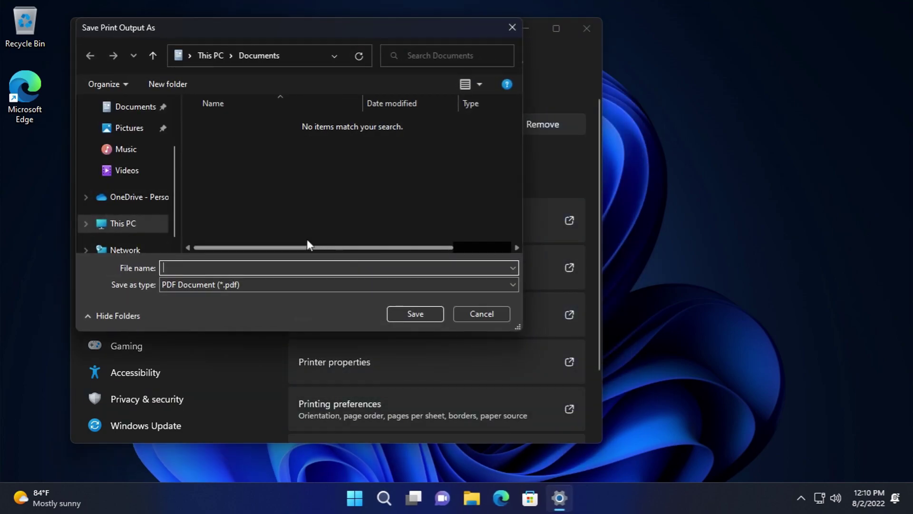
{"action": "type", "text": "test"}
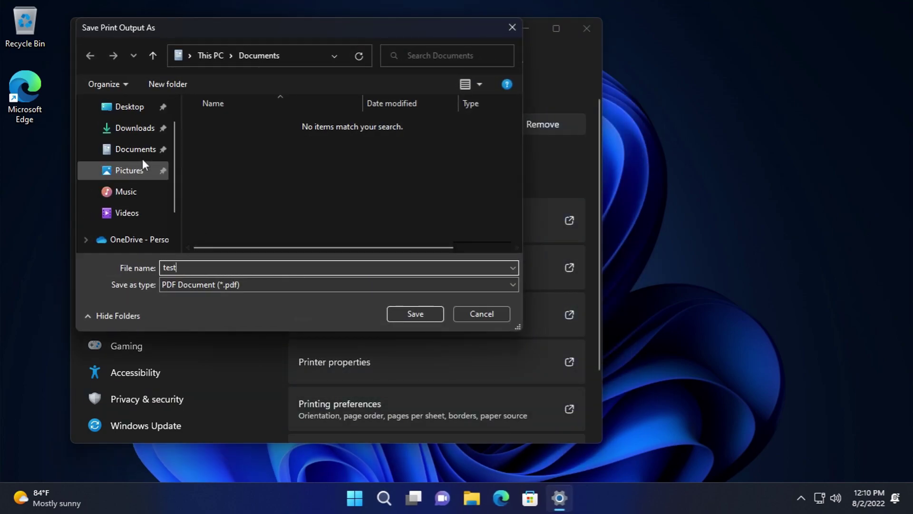
{"action": "left_click", "coordinate": [413, 313]}
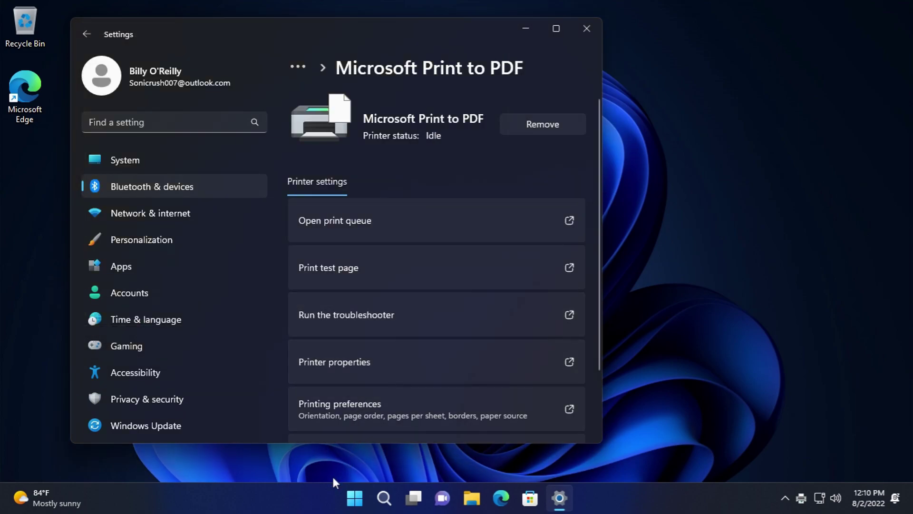
- Open test.pdf from Documents in Edge, scroll through the Windows Printer Test Page, then close Edge
{"action": "left_click", "coordinate": [471, 498]}
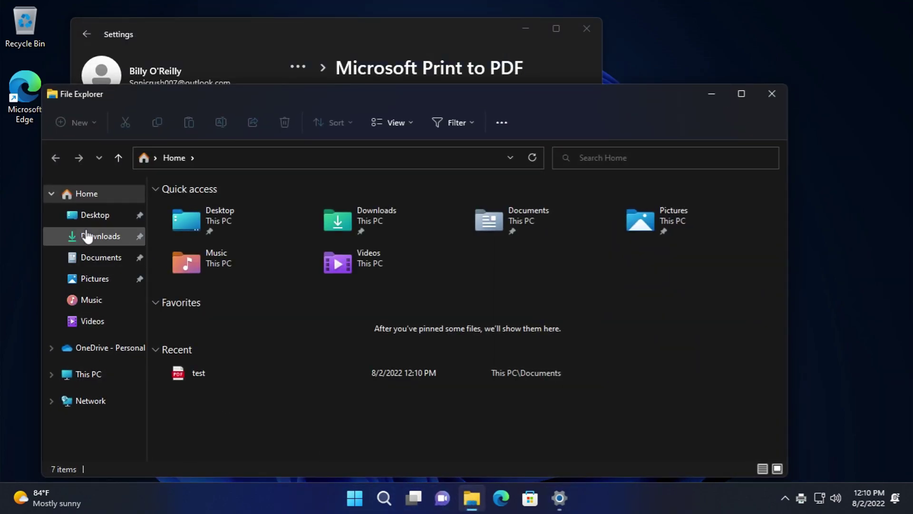
{"action": "left_click", "coordinate": [87, 258]}
{"action": "double_click", "coordinate": [224, 204]}
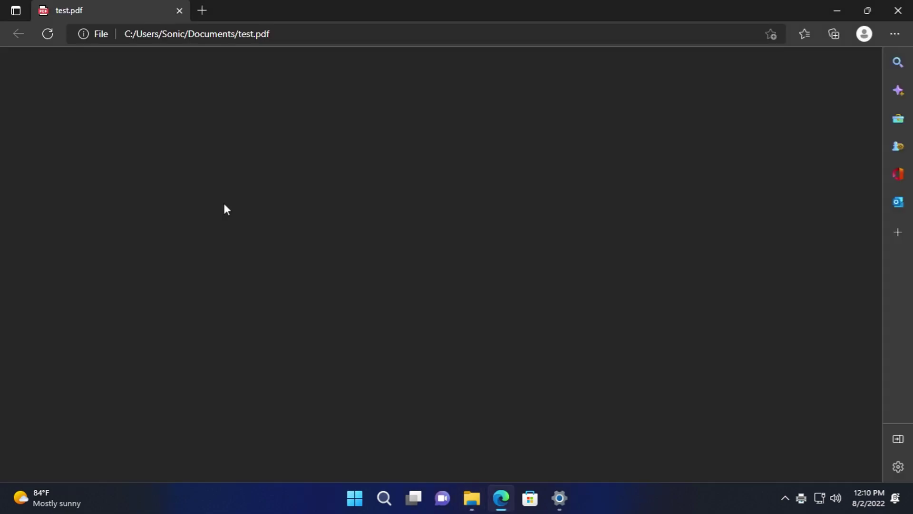
{"action": "scroll", "coordinate": [332, 326], "scroll_direction": "down", "scroll_amount": 2}
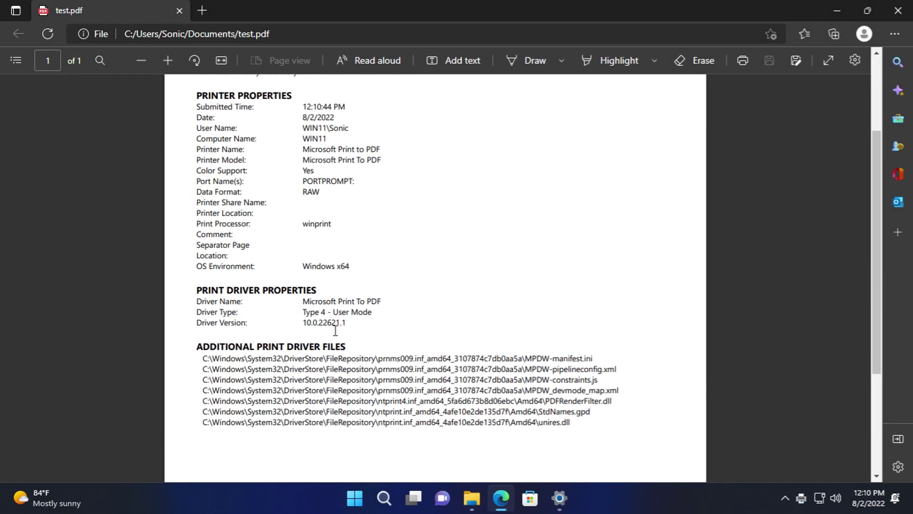
{"action": "scroll", "coordinate": [355, 267], "scroll_direction": "up", "scroll_amount": 2}
{"action": "scroll", "coordinate": [344, 287], "scroll_direction": "down", "scroll_amount": 3}
{"action": "scroll", "coordinate": [761, 266], "scroll_direction": "down", "scroll_amount": 3}
{"action": "scroll", "coordinate": [735, 265], "scroll_direction": "up", "scroll_amount": 5}
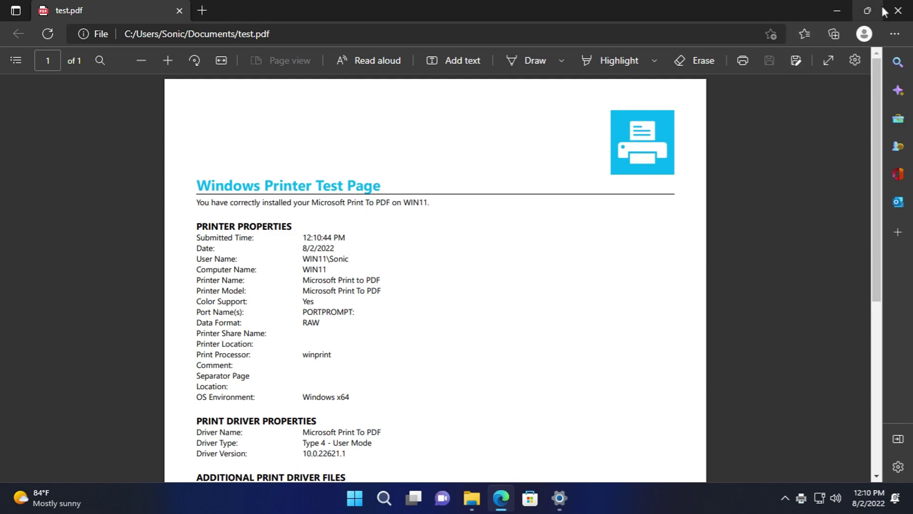
{"action": "left_click", "coordinate": [898, 10]}
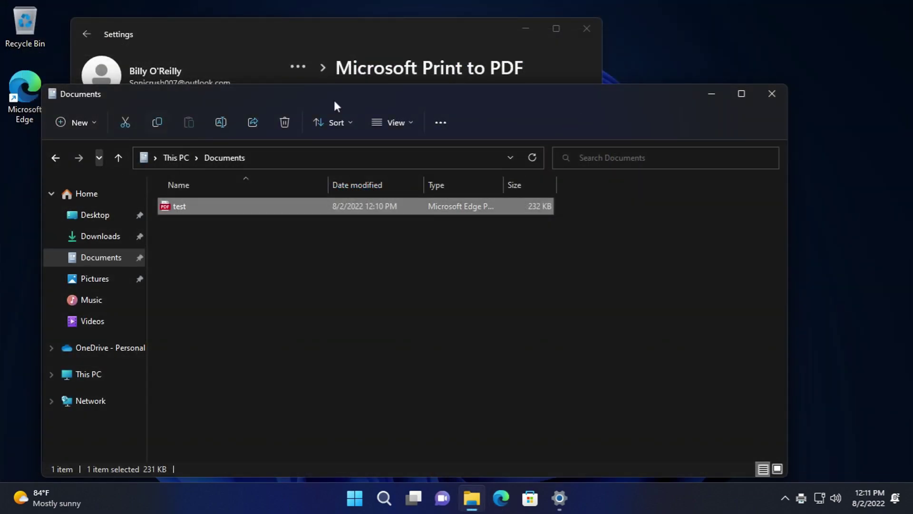
- Open Print to PDF printer properties as administrator and review Printing Preferences' advanced options unchanged
{"action": "left_click", "coordinate": [765, 94]}
{"action": "scroll", "coordinate": [369, 273], "scroll_direction": "down", "scroll_amount": 3}
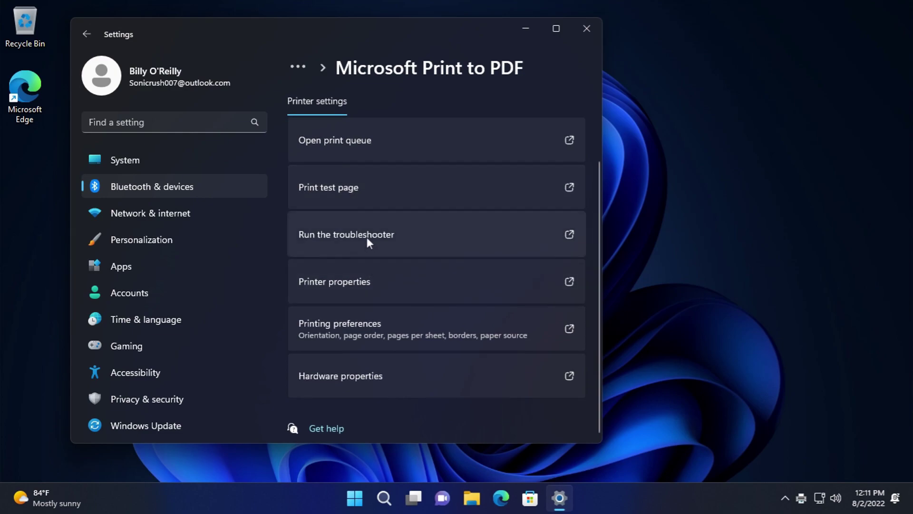
{"action": "left_click", "coordinate": [372, 281]}
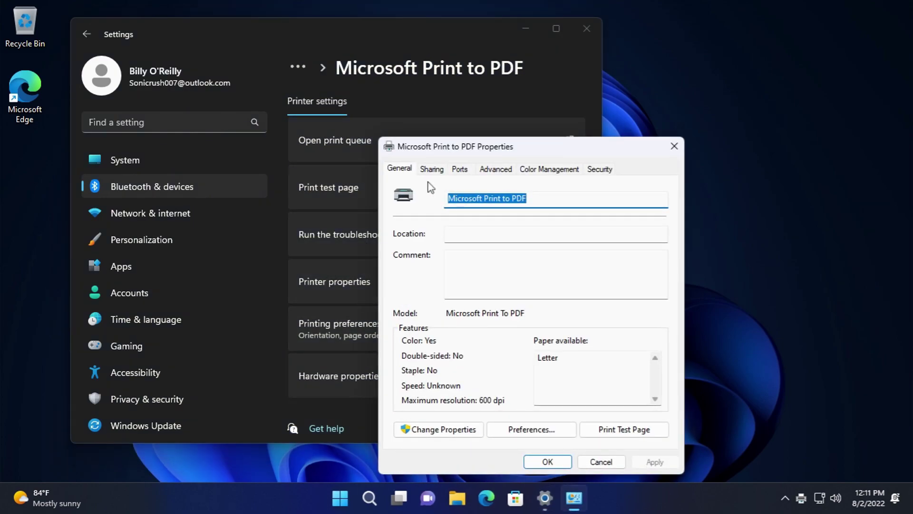
{"action": "left_click", "coordinate": [419, 429]}
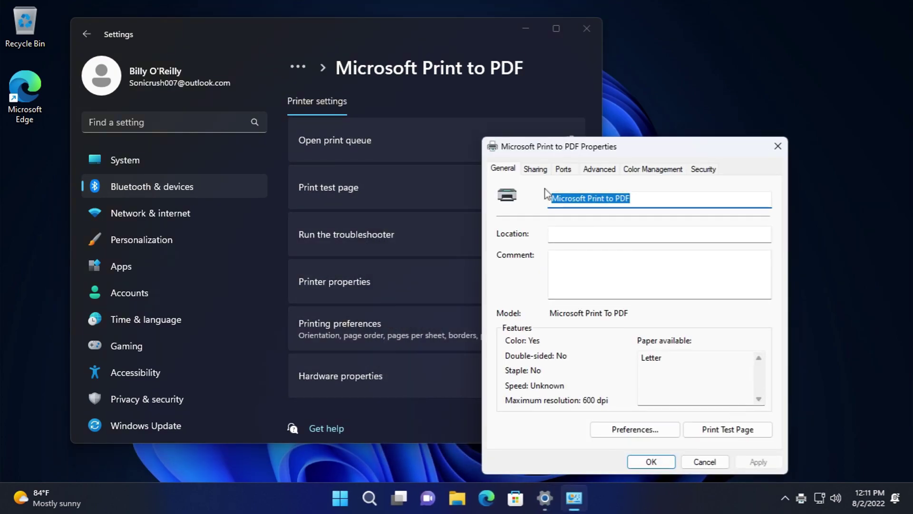
{"action": "left_click", "coordinate": [635, 430]}
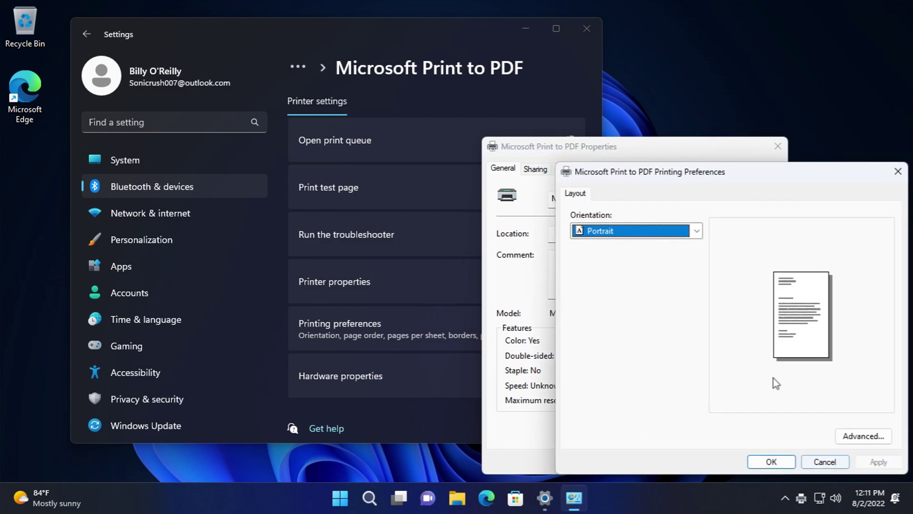
{"action": "left_click", "coordinate": [837, 437]}
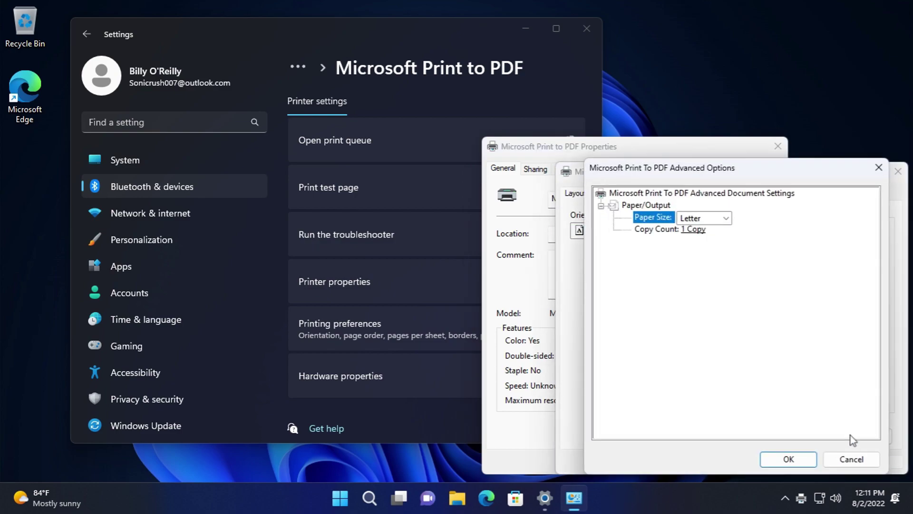
{"action": "left_click", "coordinate": [841, 460]}
{"action": "left_click", "coordinate": [814, 461]}
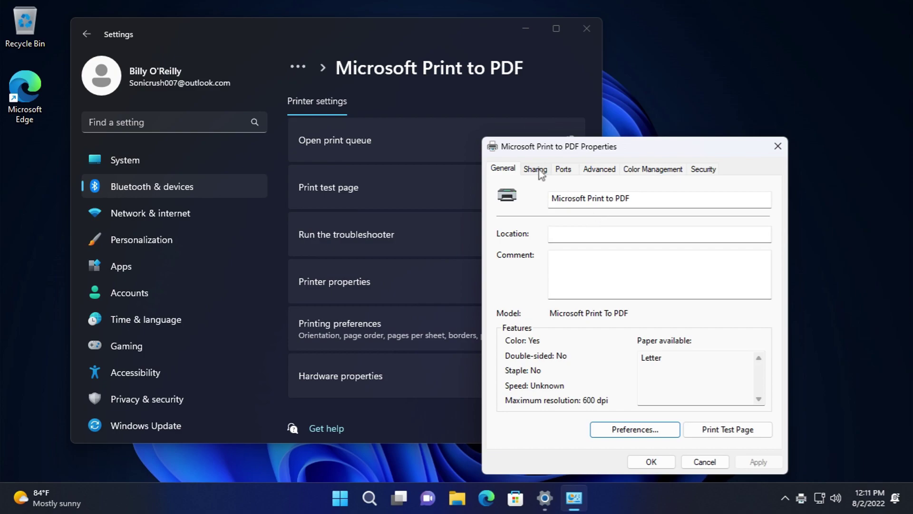
- Review the Sharing, Ports and Advanced tabs, cancelling the new printer driver wizard
{"action": "left_click", "coordinate": [538, 170]}
{"action": "left_click", "coordinate": [564, 170]}
{"action": "left_click_drag", "start_coordinate": [767, 304], "coordinate": [767, 285]}
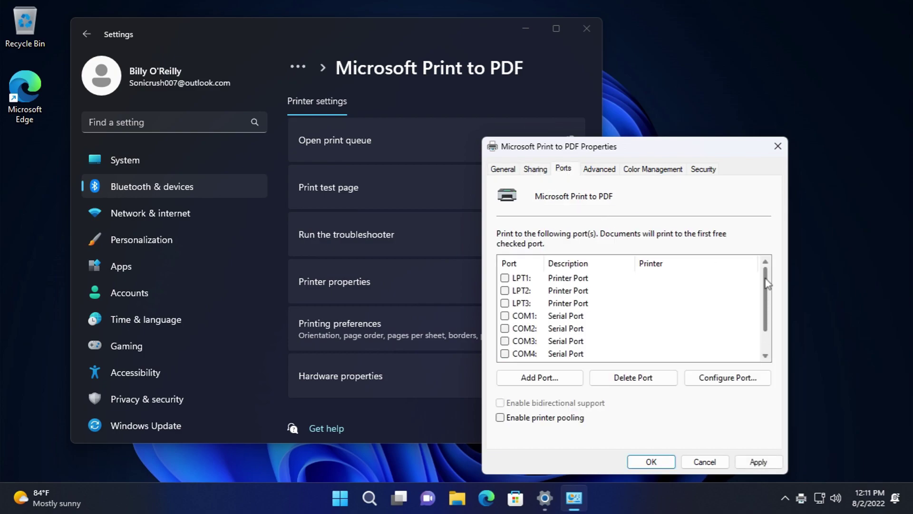
{"action": "left_click", "coordinate": [611, 172]}
{"action": "left_click", "coordinate": [623, 254]}
{"action": "left_click", "coordinate": [618, 263]}
{"action": "left_click", "coordinate": [752, 257]}
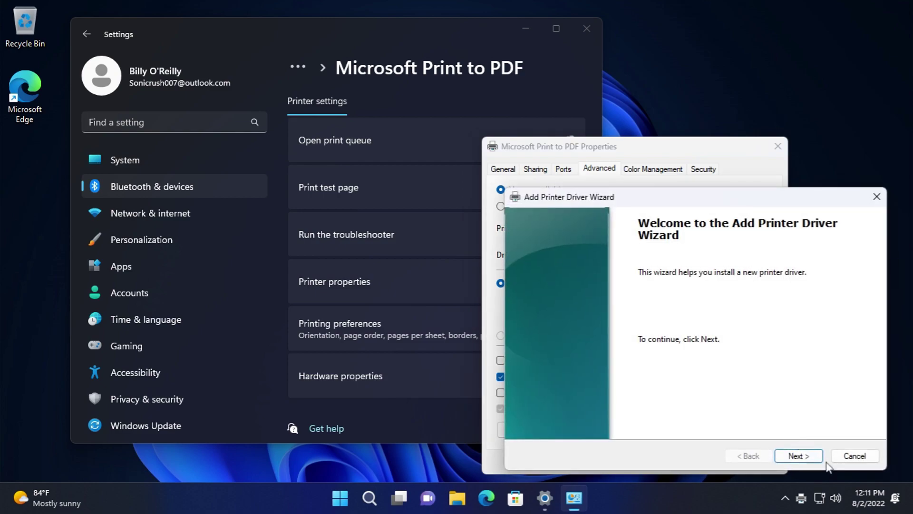
{"action": "left_click", "coordinate": [852, 457]}
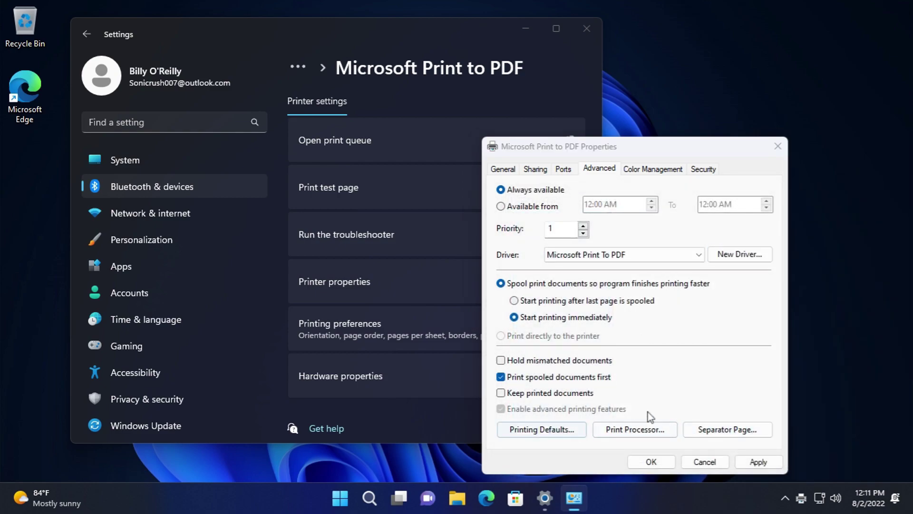
- Check Printing Defaults, Print Processor, Separator Page, Color Management and Security, then cancel the properties
{"action": "left_click", "coordinate": [628, 424]}
{"action": "left_click", "coordinate": [822, 461]}
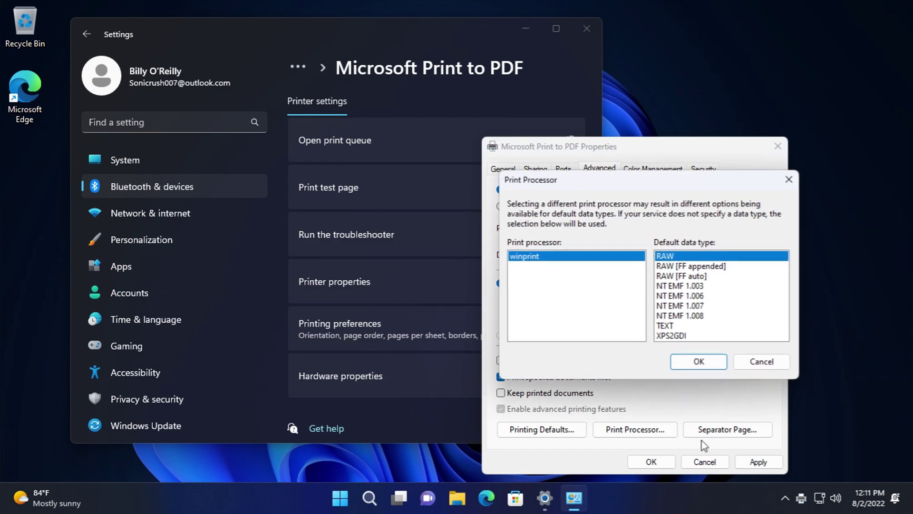
{"action": "left_click", "coordinate": [760, 362]}
{"action": "left_click", "coordinate": [758, 428]}
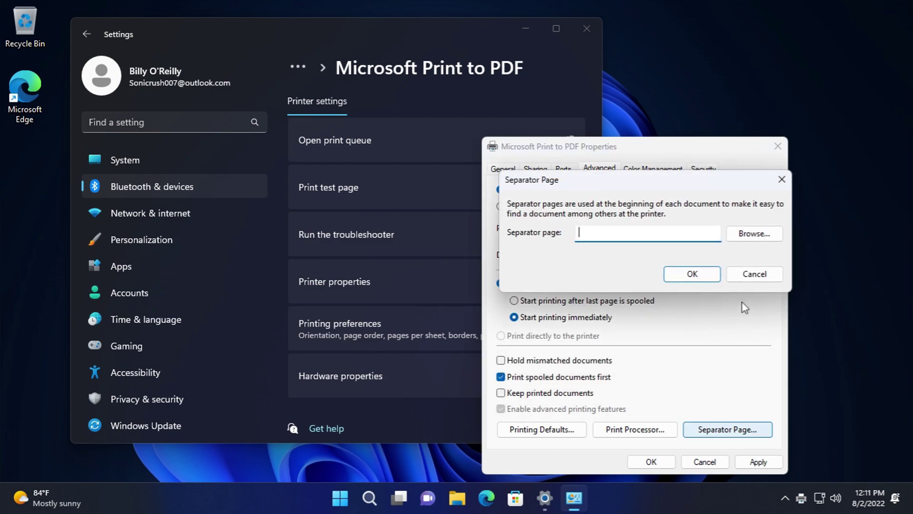
{"action": "left_click", "coordinate": [756, 280]}
{"action": "left_click", "coordinate": [652, 169]}
{"action": "left_click", "coordinate": [702, 169]}
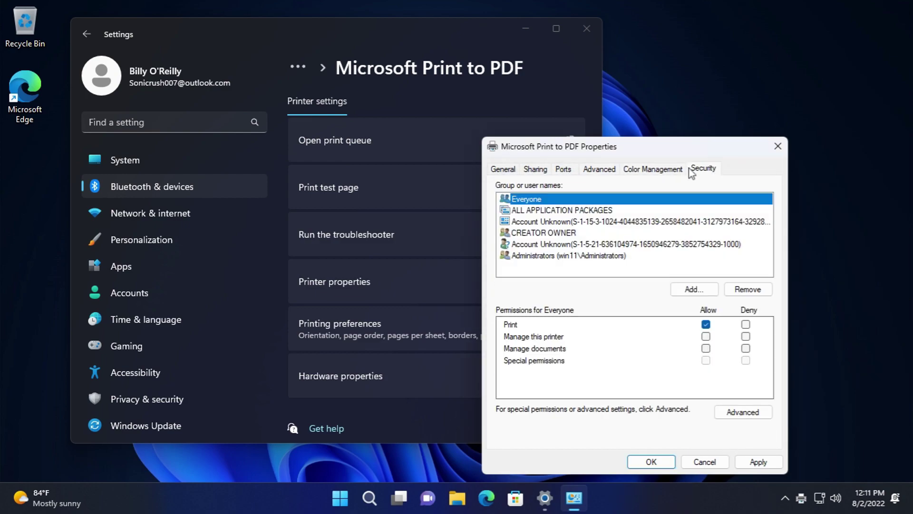
{"action": "left_click", "coordinate": [704, 461]}
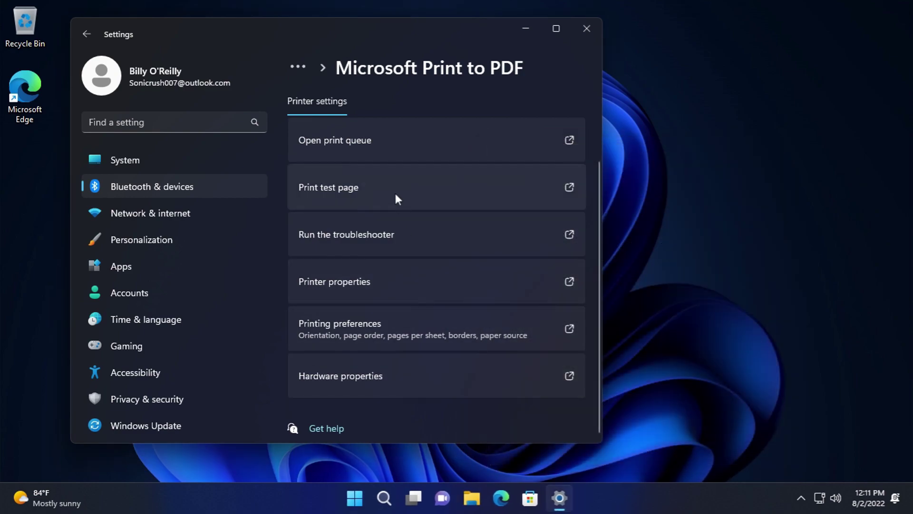
- Open and cancel Print to PDF's printing preferences and hardware properties, then return to Printers & scanners
{"action": "scroll", "coordinate": [396, 193], "scroll_direction": "up", "scroll_amount": 2}
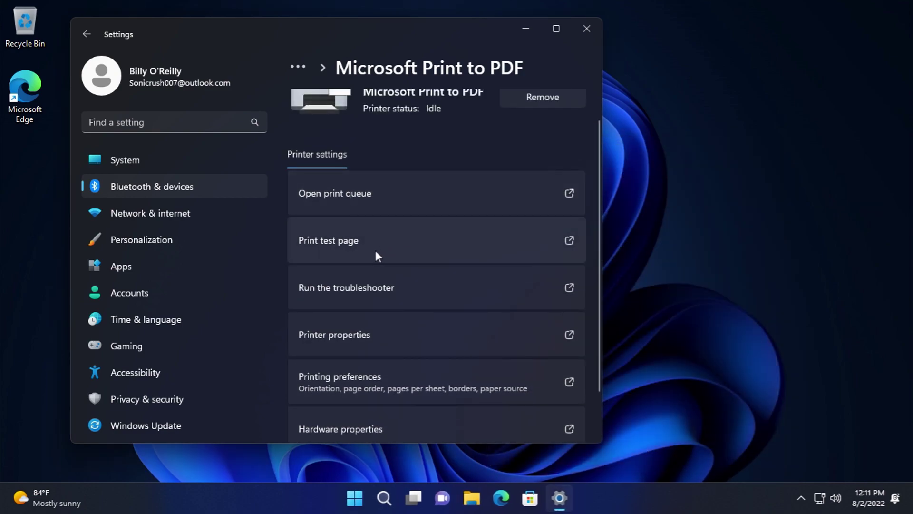
{"action": "scroll", "coordinate": [390, 358], "scroll_direction": "down", "scroll_amount": 1}
{"action": "left_click", "coordinate": [379, 325]}
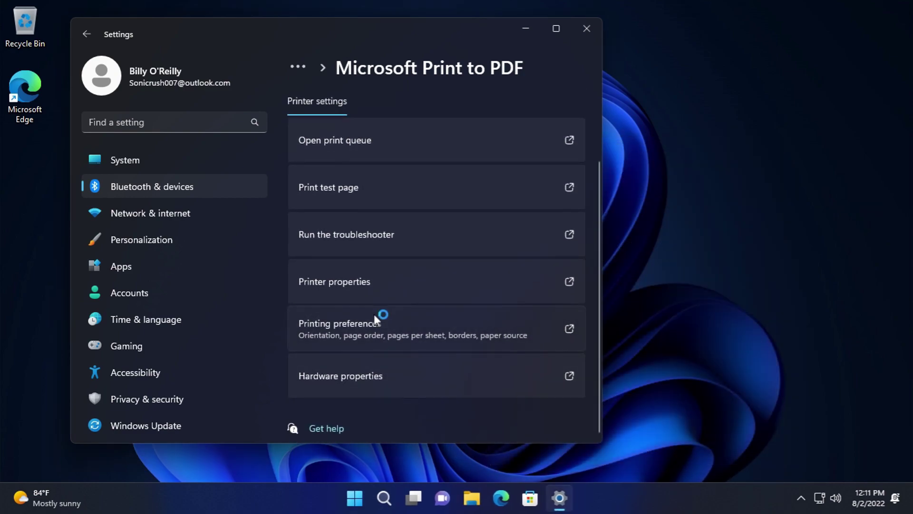
{"action": "left_click", "coordinate": [649, 462]}
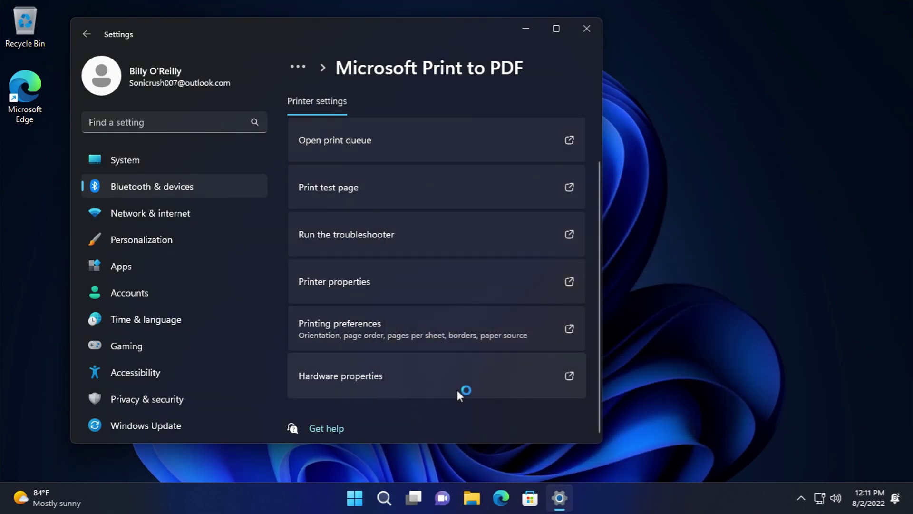
{"action": "left_click", "coordinate": [456, 387]}
{"action": "left_click", "coordinate": [309, 357]}
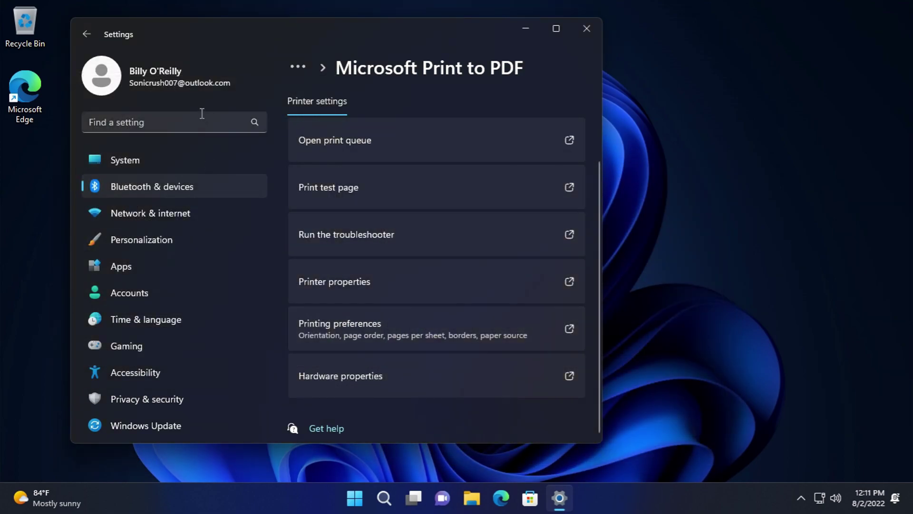
{"action": "left_click", "coordinate": [86, 41]}
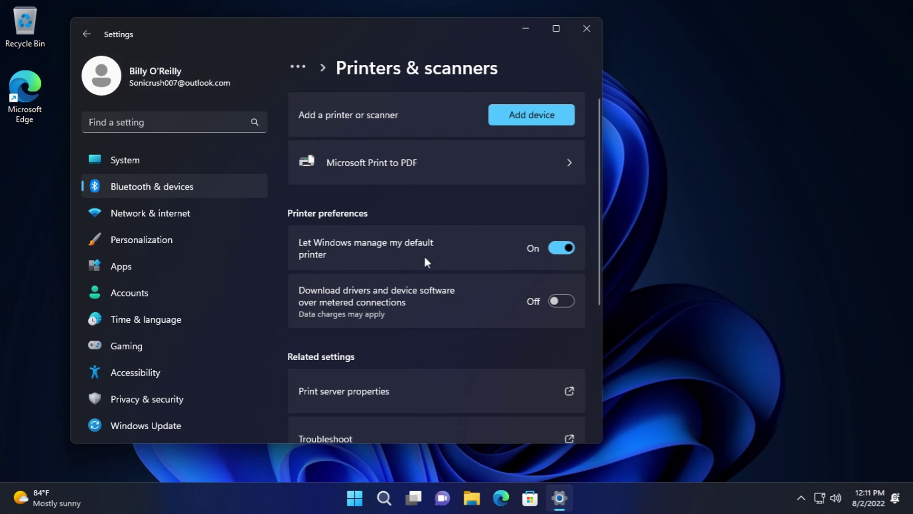
- Browse the Ports, Security and Advanced tabs of Print Server Properties, then close it unchanged
{"action": "scroll", "coordinate": [419, 252], "scroll_direction": "down", "scroll_amount": 3}
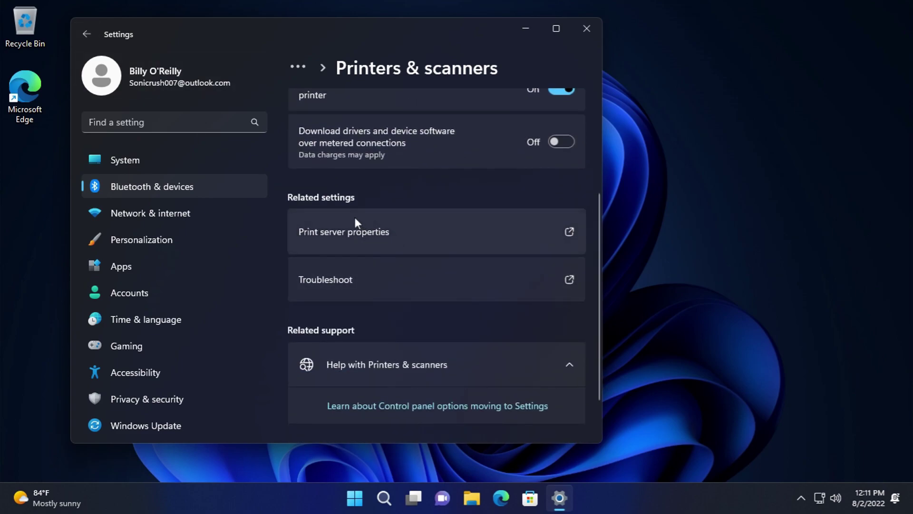
{"action": "left_click", "coordinate": [355, 222]}
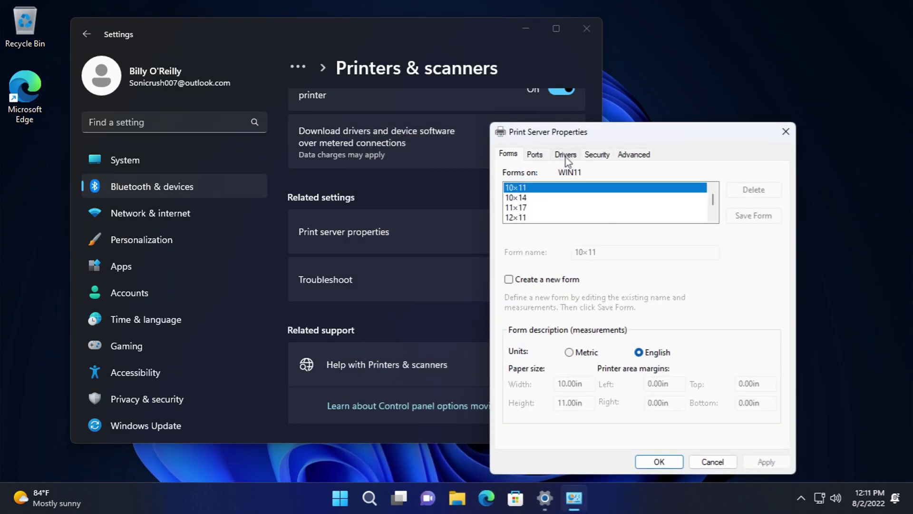
{"action": "left_click", "coordinate": [540, 155]}
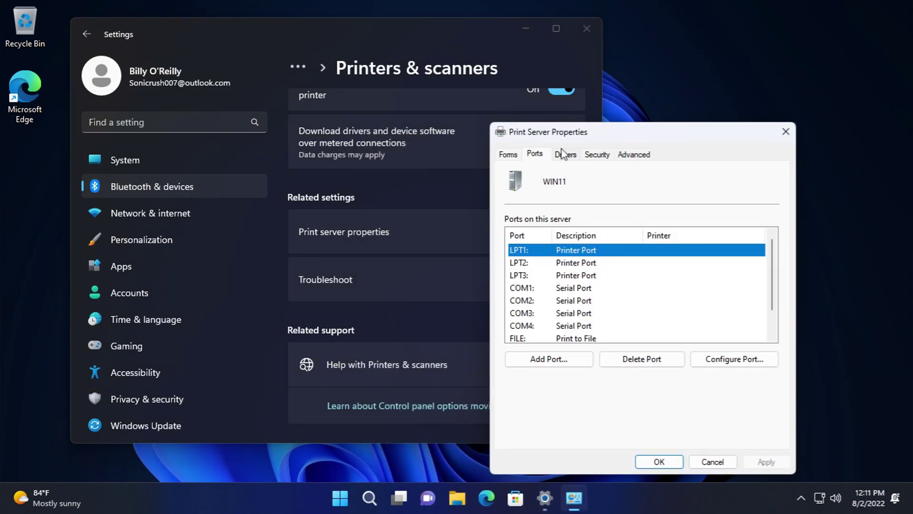
{"action": "left_click_drag", "start_coordinate": [773, 269], "coordinate": [775, 309]}
{"action": "left_click", "coordinate": [593, 155]}
{"action": "left_click", "coordinate": [634, 153]}
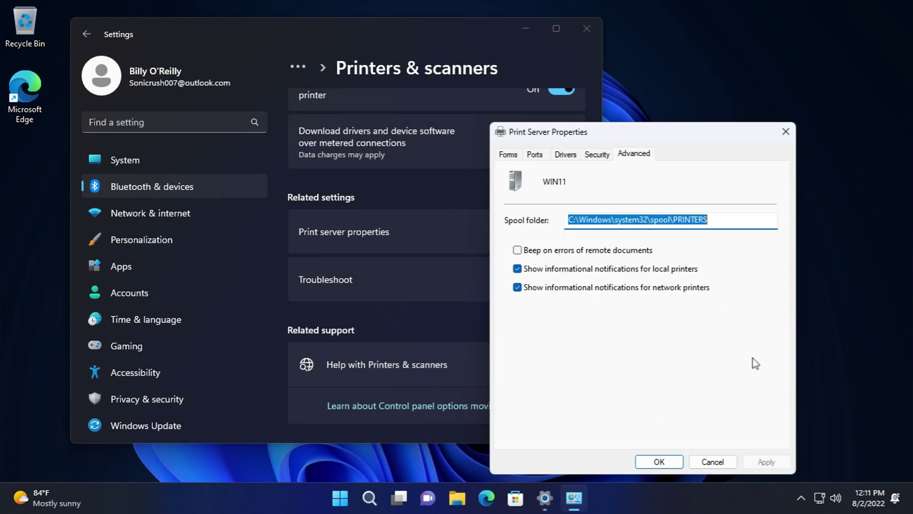
{"action": "left_click", "coordinate": [732, 463]}
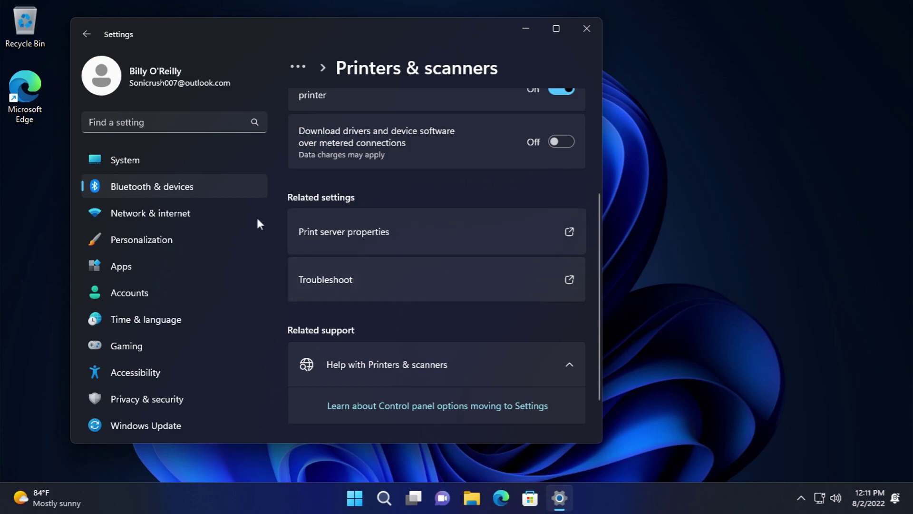
- Launch Phone Link to its Get started pairing step, close it, and return to Bluetooth & devices via Network & internet
{"action": "left_click", "coordinate": [87, 33]}
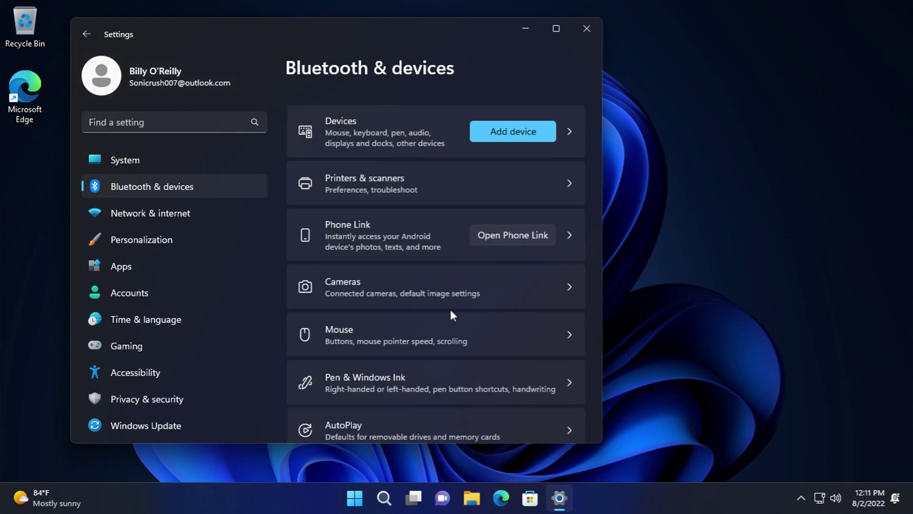
{"action": "left_click", "coordinate": [394, 230]}
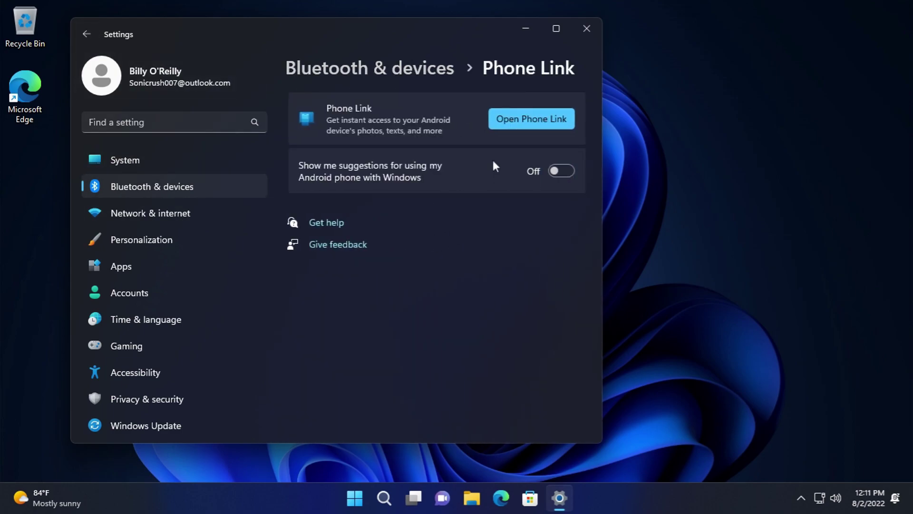
{"action": "left_click", "coordinate": [532, 120]}
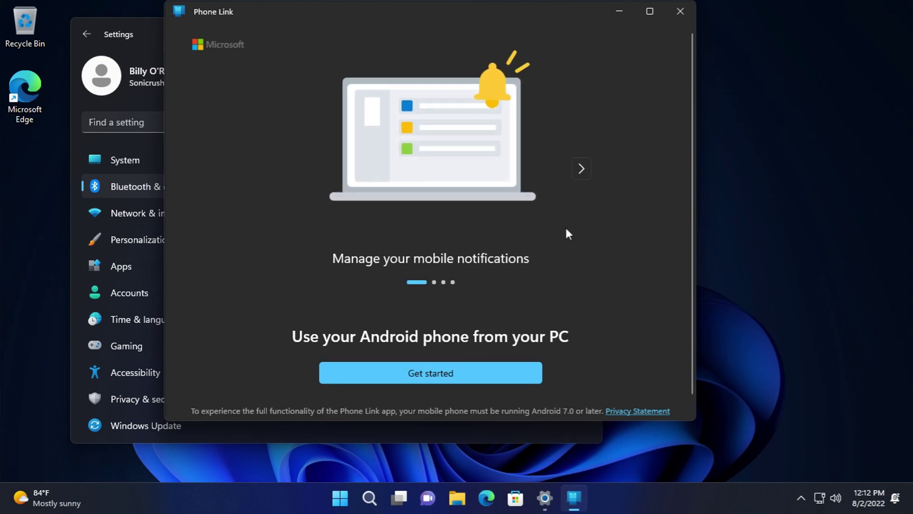
{"action": "left_click", "coordinate": [449, 367]}
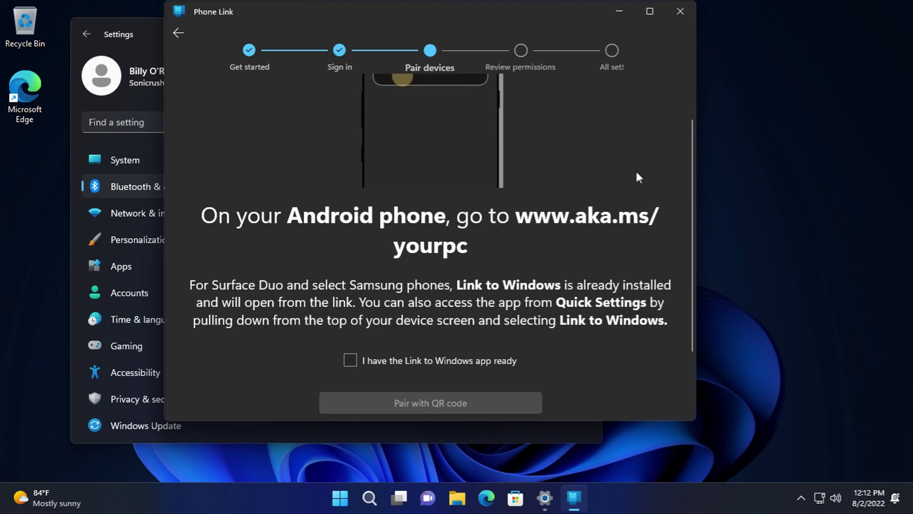
{"action": "left_click", "coordinate": [680, 11]}
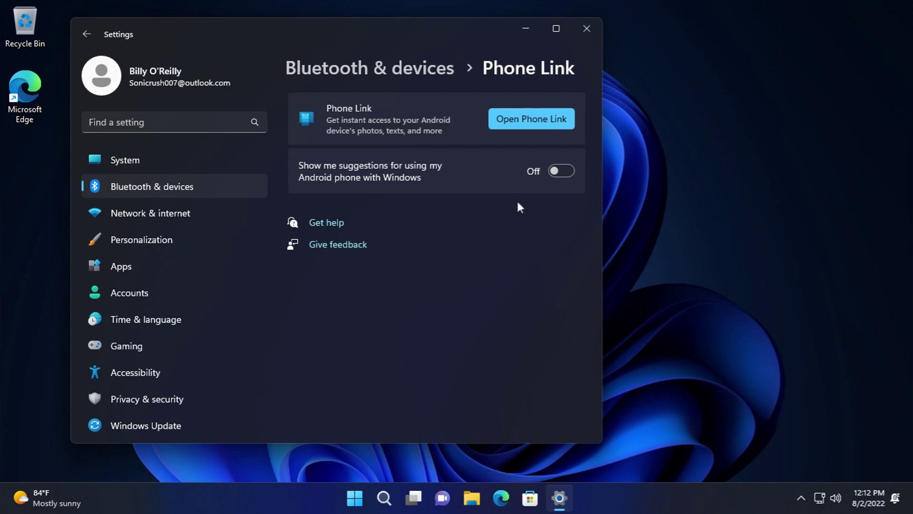
{"action": "left_click", "coordinate": [159, 207]}
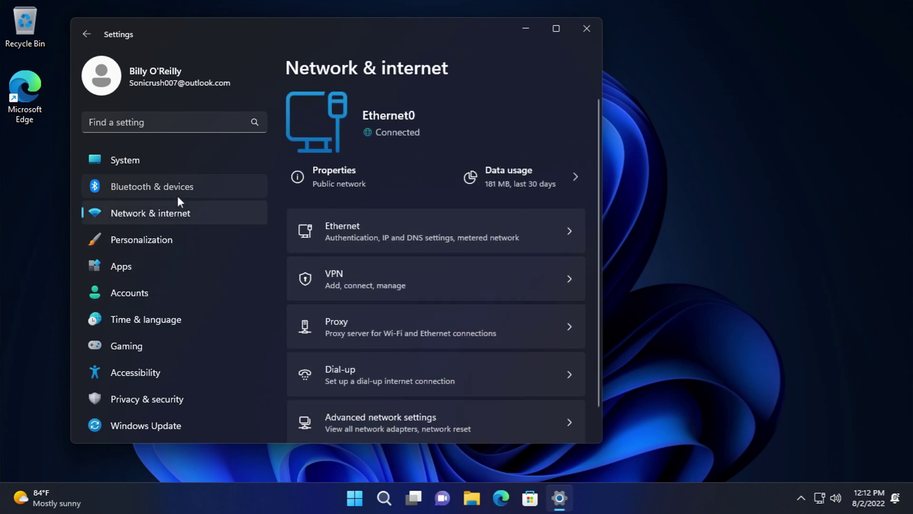
{"action": "left_click", "coordinate": [178, 192]}
{"action": "scroll", "coordinate": [404, 314], "scroll_direction": "down", "scroll_amount": 2}
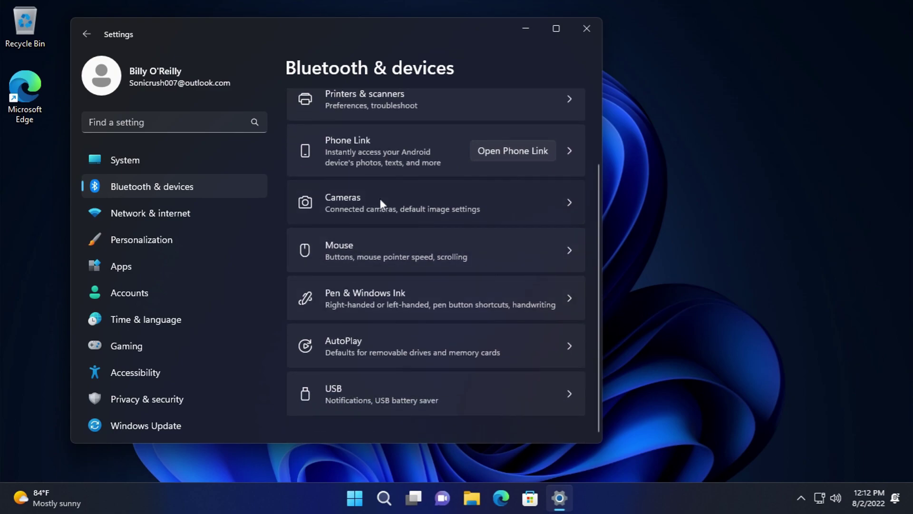
{"action": "left_click", "coordinate": [381, 200]}
{"action": "left_click", "coordinate": [516, 117]}
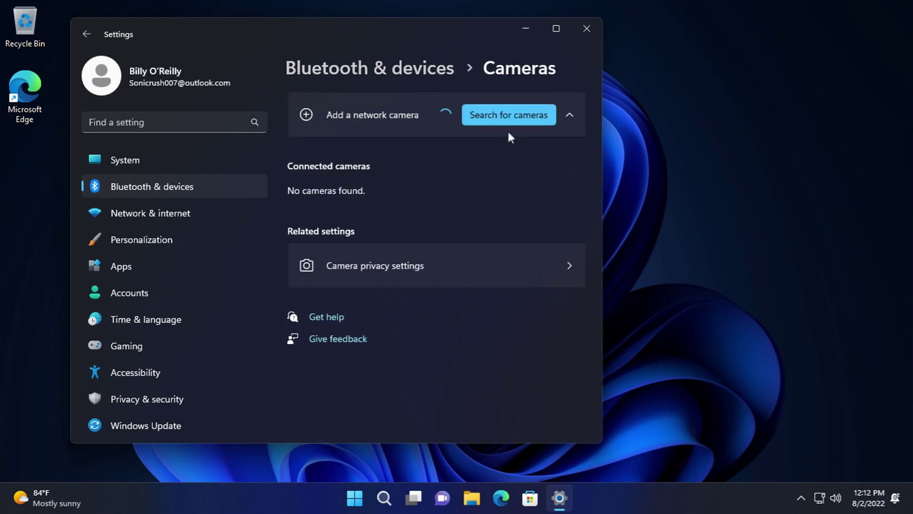
{"action": "left_click", "coordinate": [88, 34]}
{"action": "scroll", "coordinate": [446, 315], "scroll_direction": "down", "scroll_amount": 2}
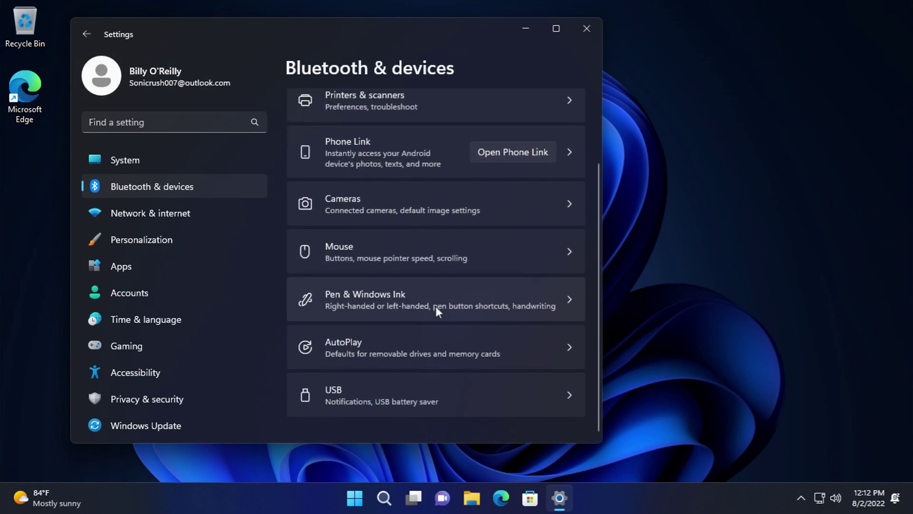
- Keep the left button as the primary mouse button and set pointer speed to about mid-range
{"action": "left_click", "coordinate": [399, 244]}
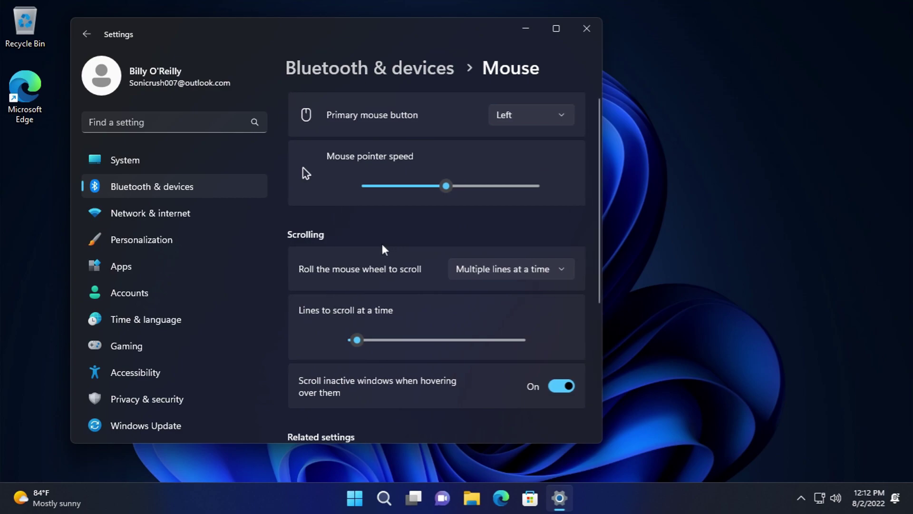
{"action": "scroll", "coordinate": [380, 245], "scroll_direction": "down", "scroll_amount": 2}
{"action": "scroll", "coordinate": [406, 193], "scroll_direction": "up", "scroll_amount": 2}
{"action": "left_click", "coordinate": [506, 105]}
{"action": "left_click", "coordinate": [508, 114]}
{"action": "left_click_drag", "start_coordinate": [542, 190], "coordinate": [450, 204]}
- Set mouse wheel scrolling to One screen at a time
{"action": "left_click", "coordinate": [506, 266]}
{"action": "left_click", "coordinate": [505, 265]}
{"action": "scroll", "coordinate": [505, 238], "scroll_direction": "down", "scroll_amount": 4}
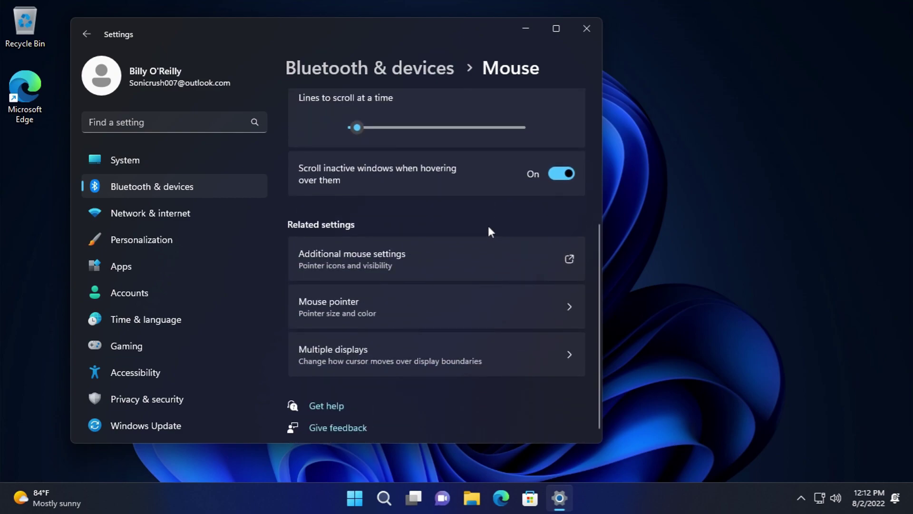
{"action": "scroll", "coordinate": [490, 230], "scroll_direction": "up", "scroll_amount": 3}
{"action": "left_click", "coordinate": [531, 162]}
{"action": "left_click", "coordinate": [526, 186]}
- Switch wheel scrolling back to Multiple lines at a time
{"action": "scroll", "coordinate": [484, 258], "scroll_direction": "up", "scroll_amount": 2}
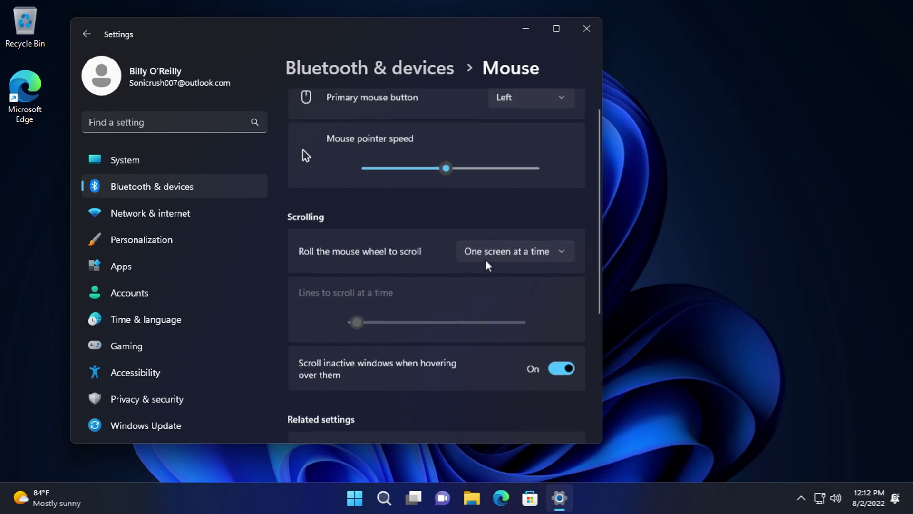
{"action": "scroll", "coordinate": [492, 285], "scroll_direction": "down", "scroll_amount": 1}
{"action": "scroll", "coordinate": [480, 269], "scroll_direction": "up", "scroll_amount": 1}
{"action": "scroll", "coordinate": [485, 286], "scroll_direction": "down", "scroll_amount": 1}
{"action": "scroll", "coordinate": [504, 285], "scroll_direction": "up", "scroll_amount": 3}
{"action": "left_click", "coordinate": [514, 268]}
{"action": "left_click", "coordinate": [499, 244]}
{"action": "scroll", "coordinate": [476, 286], "scroll_direction": "down", "scroll_amount": 2}
{"action": "scroll", "coordinate": [457, 304], "scroll_direction": "down", "scroll_amount": 1}
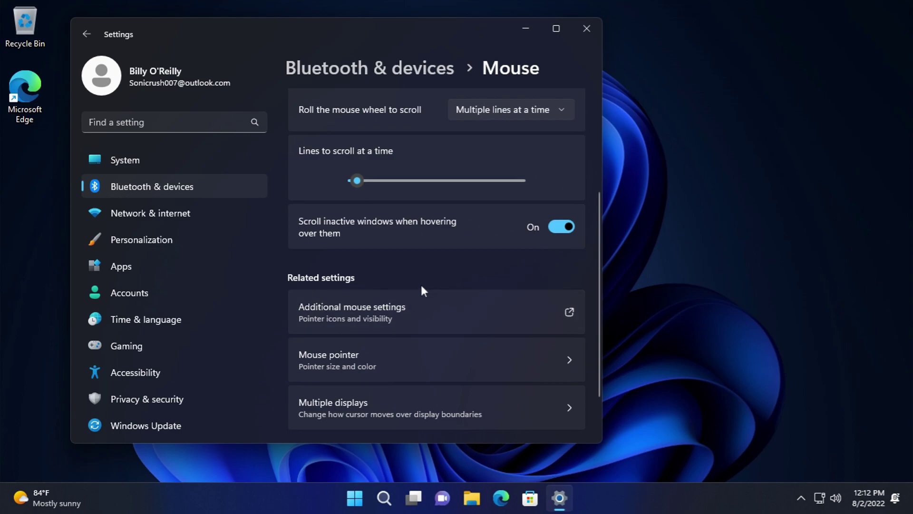
{"action": "scroll", "coordinate": [421, 286], "scroll_direction": "down", "scroll_amount": 2}
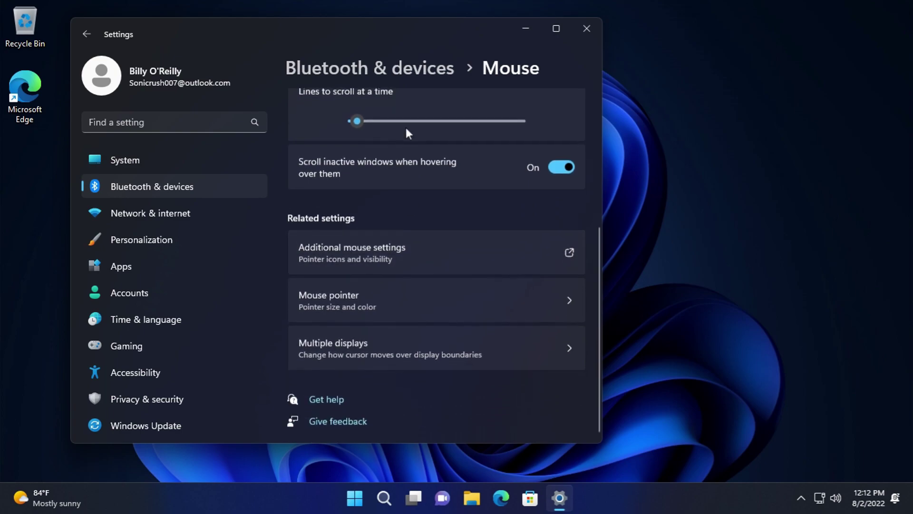
{"action": "scroll", "coordinate": [403, 120], "scroll_direction": "up", "scroll_amount": 4}
{"action": "scroll", "coordinate": [354, 178], "scroll_direction": "down", "scroll_amount": 4}
{"action": "left_click", "coordinate": [388, 240]}
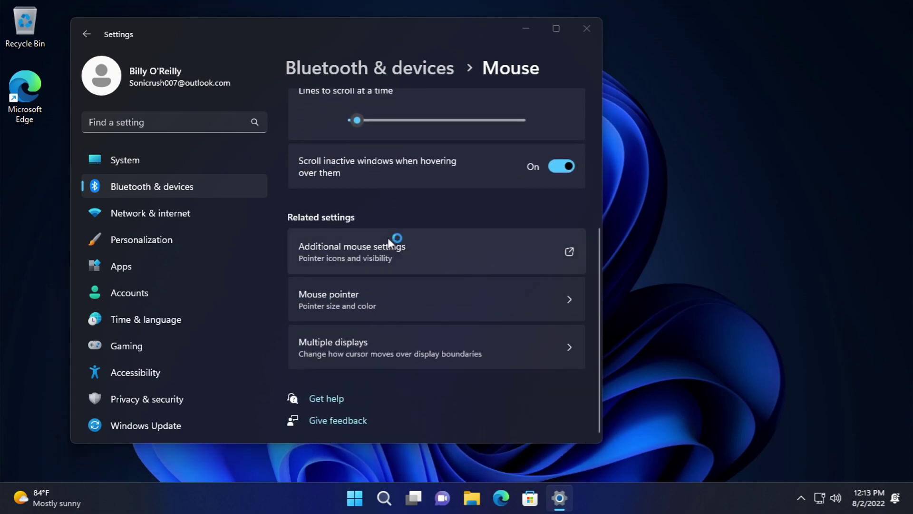
- On the Pointers tab, try the (None) and Windows Black (extra large) pointer schemes
{"action": "left_click", "coordinate": [71, 51]}
{"action": "left_click", "coordinate": [142, 88]}
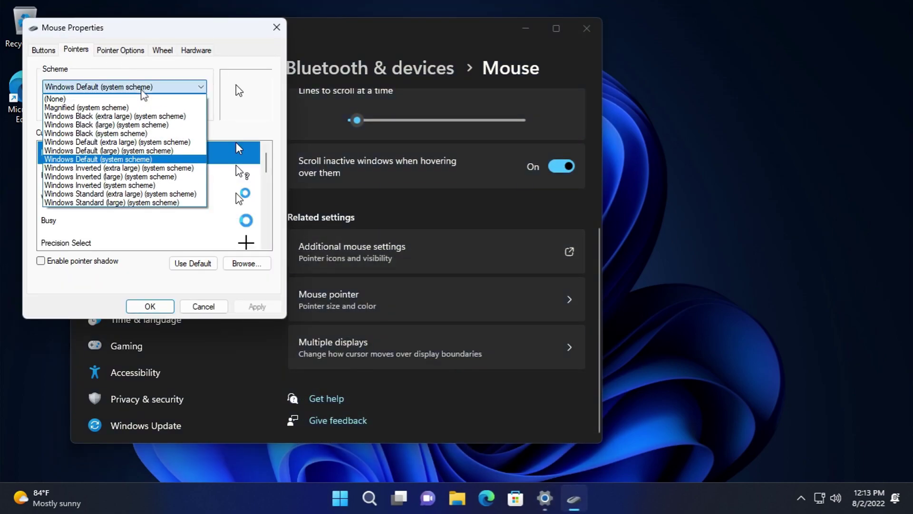
{"action": "left_click", "coordinate": [143, 90]}
{"action": "left_click_drag", "start_coordinate": [267, 163], "coordinate": [215, 125]}
{"action": "left_click", "coordinate": [123, 87]}
{"action": "left_click", "coordinate": [122, 98]}
{"action": "key", "text": "Down"}
{"action": "key", "text": "Down"}
{"action": "key", "text": "Down"}
{"action": "key", "text": "Down"}
{"action": "key", "text": "Down"}
{"action": "key", "text": "Down"}
{"action": "key", "text": "Down"}
{"action": "key", "text": "Down"}
{"action": "key", "text": "Down"}
{"action": "key", "text": "Down"}
{"action": "key", "text": "Down"}
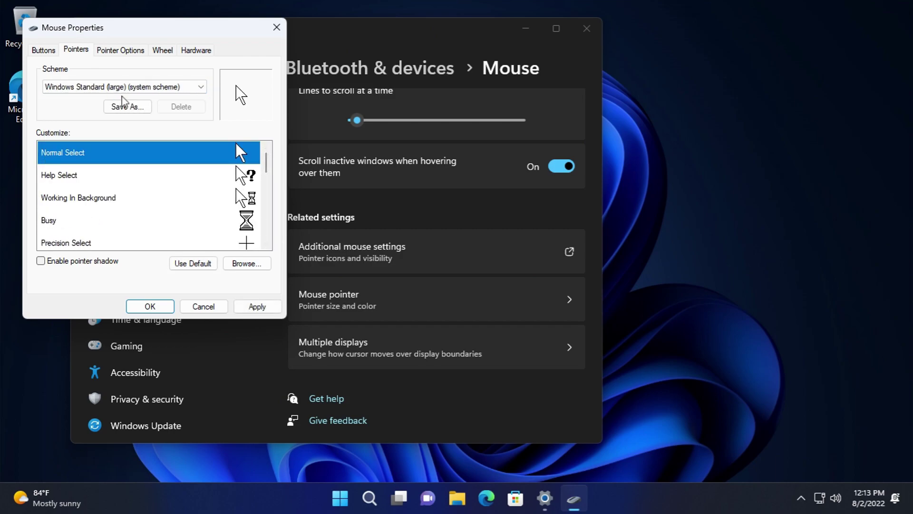
- Look through the Pointer Options, Wheel and Hardware tabs, then cancel without saving
{"action": "left_click", "coordinate": [121, 51]}
{"action": "left_click", "coordinate": [163, 50]}
{"action": "left_click", "coordinate": [196, 50]}
{"action": "left_click", "coordinate": [199, 309]}
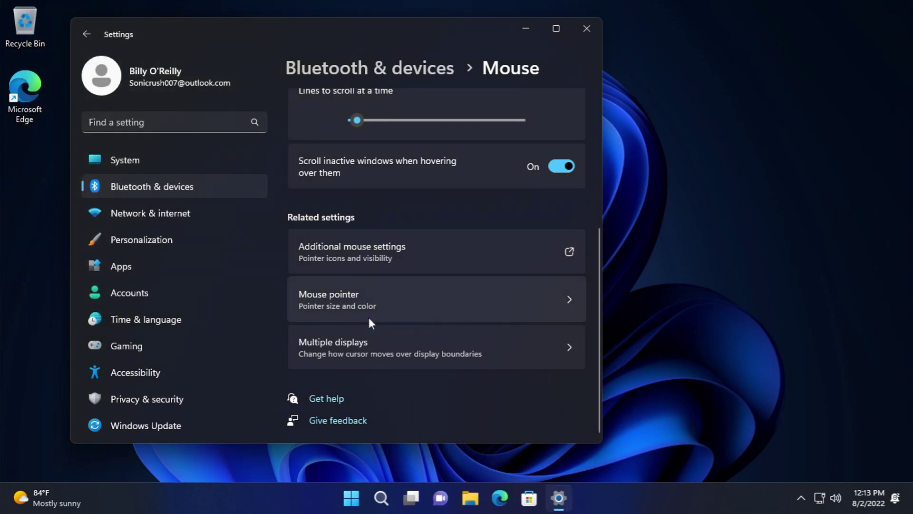
{"action": "left_click", "coordinate": [356, 307]}
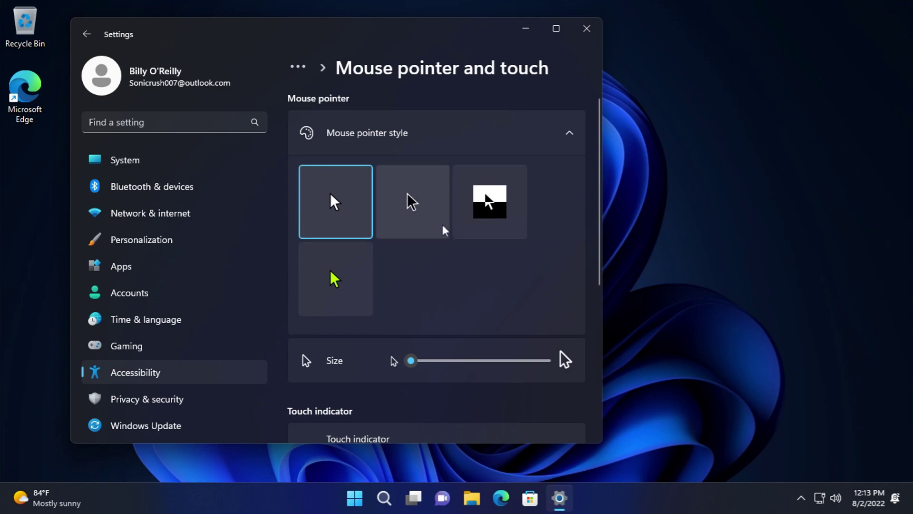
{"action": "scroll", "coordinate": [428, 214], "scroll_direction": "down", "scroll_amount": 1}
{"action": "left_click", "coordinate": [412, 176]}
{"action": "left_click", "coordinate": [468, 161]}
{"action": "left_click", "coordinate": [326, 209]}
{"action": "left_click", "coordinate": [336, 162]}
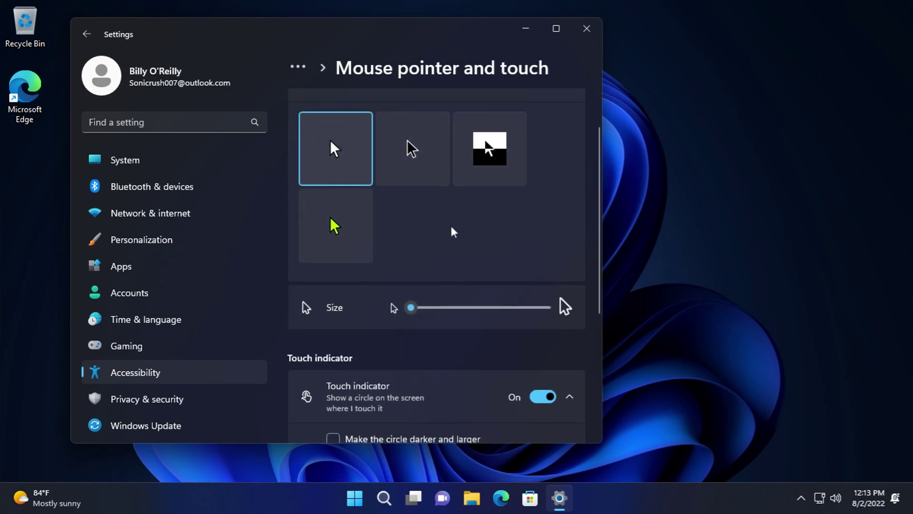
{"action": "scroll", "coordinate": [475, 238], "scroll_direction": "down", "scroll_amount": 2}
{"action": "scroll", "coordinate": [434, 209], "scroll_direction": "down", "scroll_amount": 2}
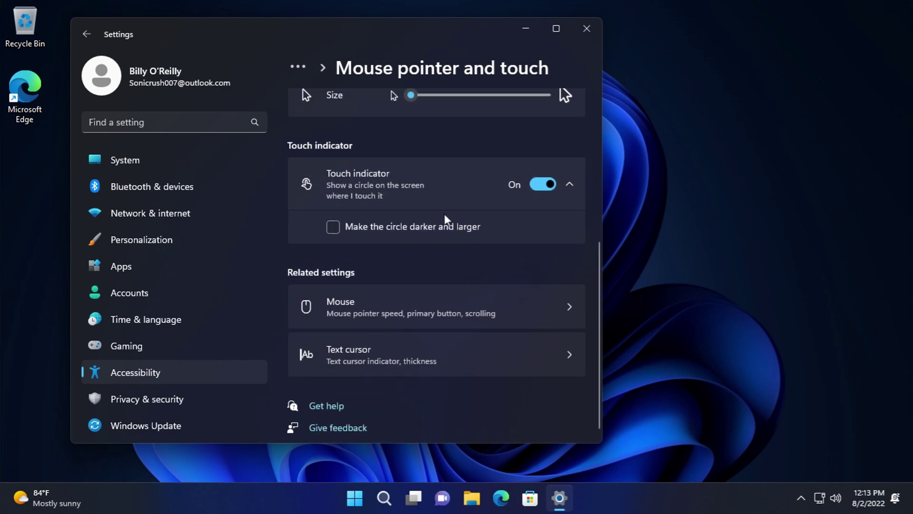
{"action": "left_click", "coordinate": [407, 220]}
{"action": "left_click", "coordinate": [699, 257]}
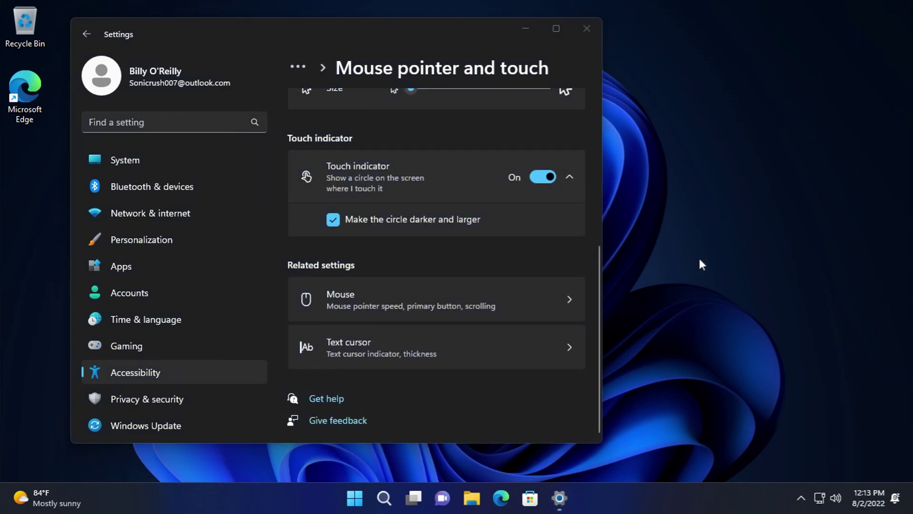
{"action": "left_click", "coordinate": [404, 214]}
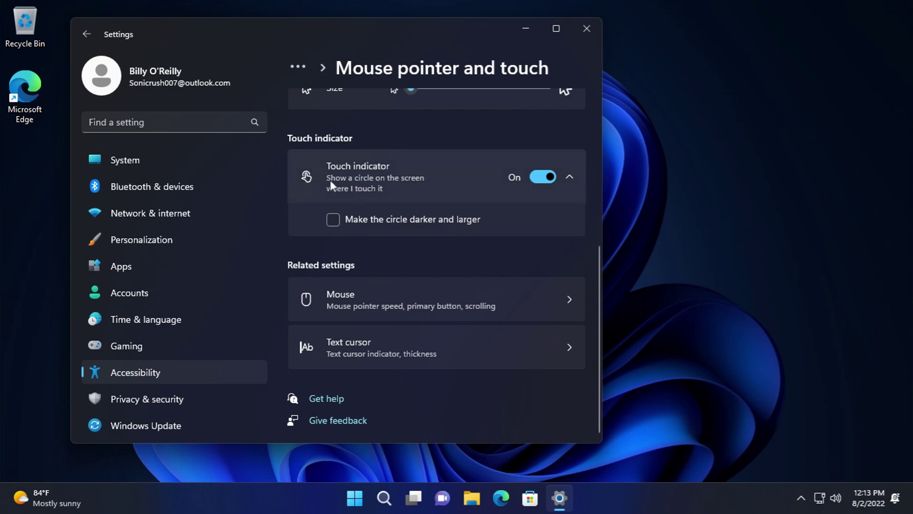
{"action": "scroll", "coordinate": [328, 294], "scroll_direction": "up", "scroll_amount": 4}
{"action": "left_click", "coordinate": [86, 35]}
{"action": "scroll", "coordinate": [434, 295], "scroll_direction": "down", "scroll_amount": 5}
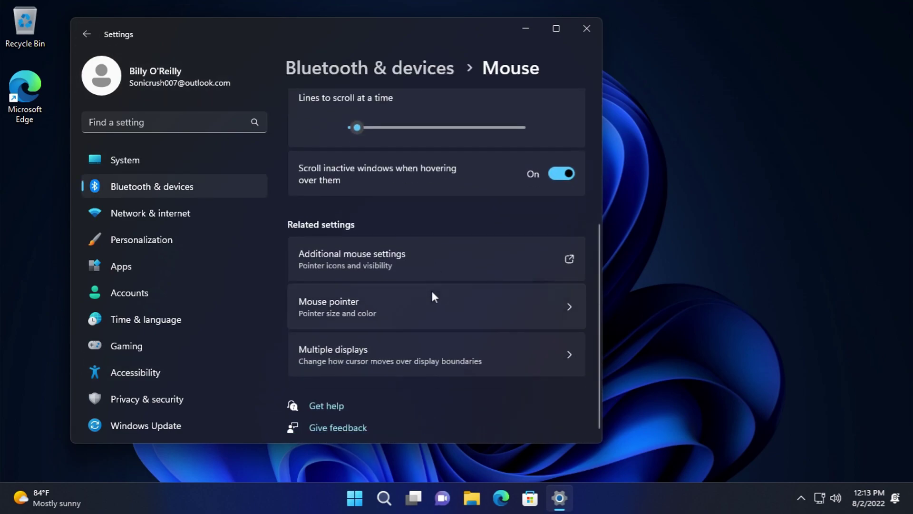
{"action": "left_click", "coordinate": [390, 339]}
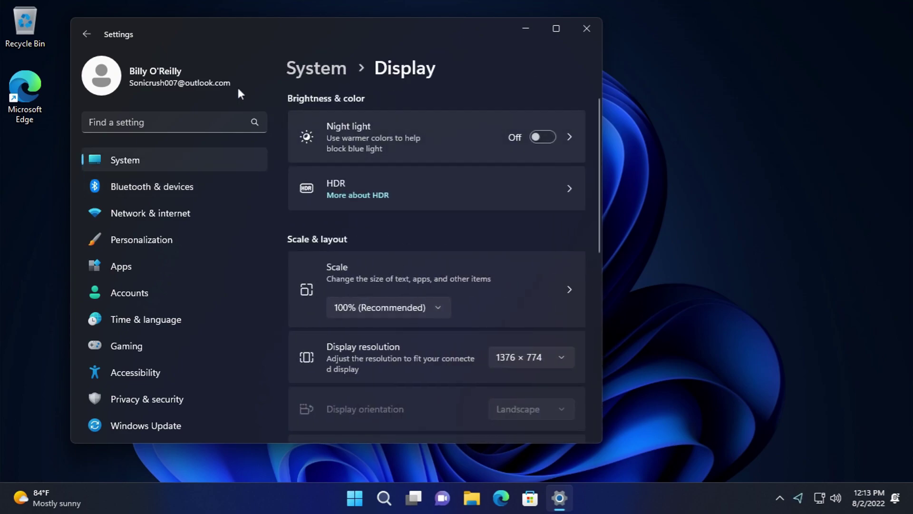
{"action": "left_click", "coordinate": [97, 39]}
{"action": "scroll", "coordinate": [305, 229], "scroll_direction": "down", "scroll_amount": 5}
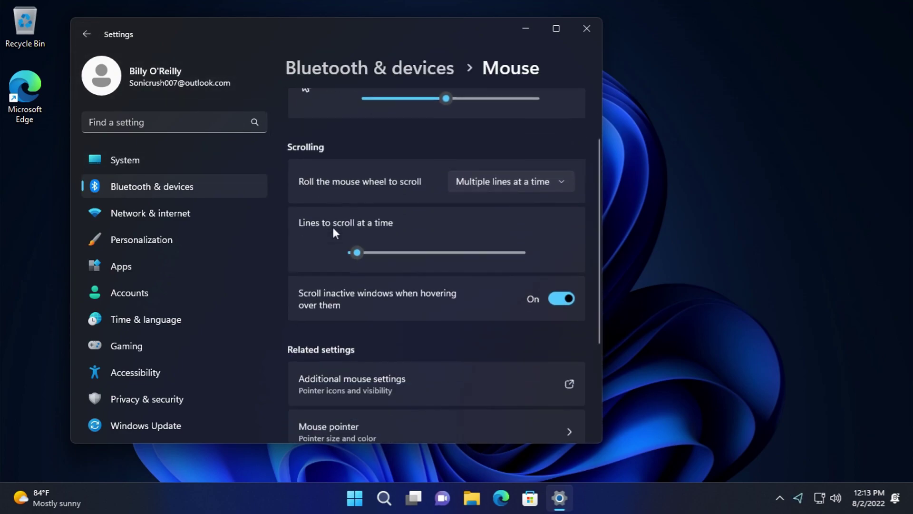
- Browse the Pen & Windows Ink handwriting font choices without changing them
{"action": "left_click", "coordinate": [86, 35]}
{"action": "scroll", "coordinate": [429, 318], "scroll_direction": "down", "scroll_amount": 2}
{"action": "left_click", "coordinate": [395, 299]}
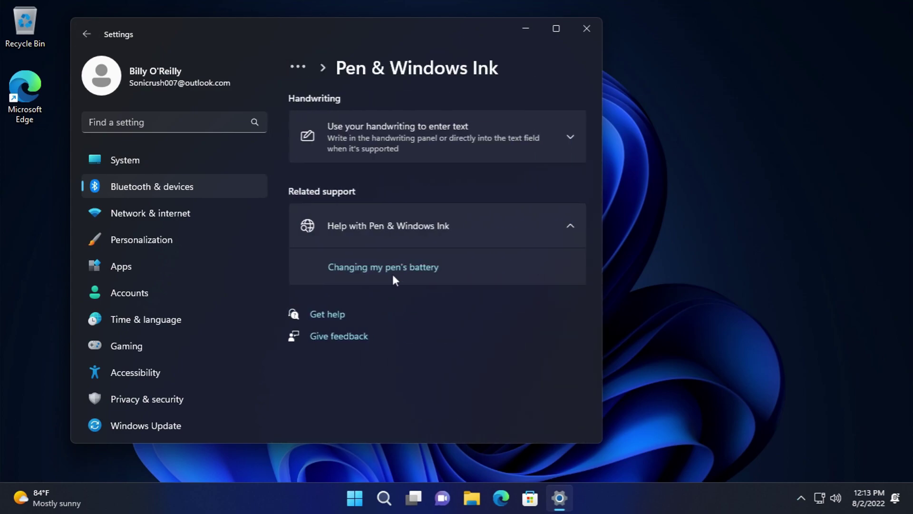
{"action": "left_click", "coordinate": [413, 144]}
{"action": "left_click", "coordinate": [541, 185]}
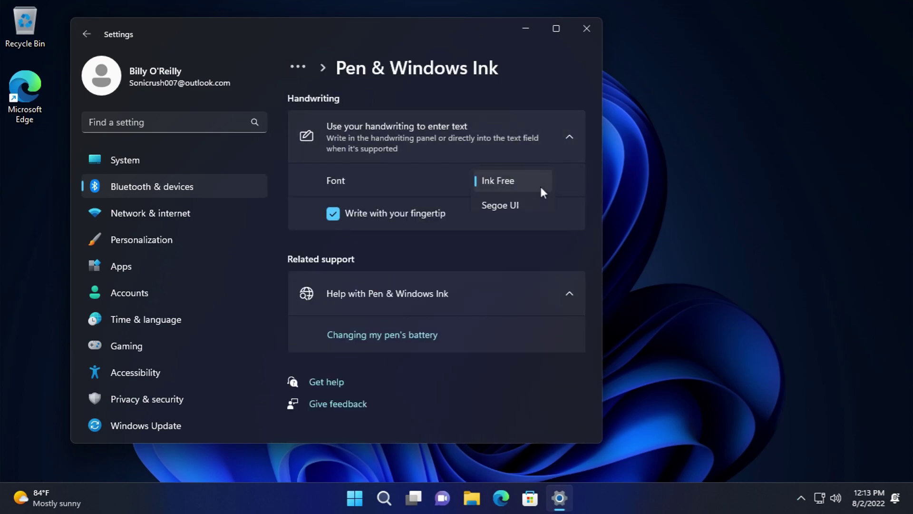
{"action": "left_click", "coordinate": [94, 34]}
{"action": "left_click", "coordinate": [95, 34]}
- Review the AutoPlay defaults for memory cards and removable drives, leaving them unchanged
{"action": "scroll", "coordinate": [419, 305], "scroll_direction": "down", "scroll_amount": 3}
{"action": "left_click", "coordinate": [402, 340]}
{"action": "scroll", "coordinate": [356, 346], "scroll_direction": "down", "scroll_amount": 1}
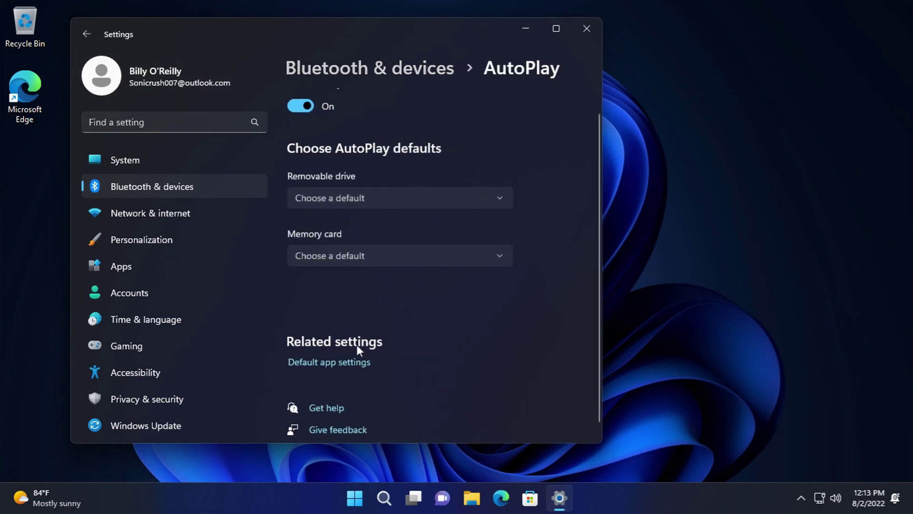
{"action": "left_click", "coordinate": [86, 31]}
{"action": "scroll", "coordinate": [380, 373], "scroll_direction": "down", "scroll_amount": 3}
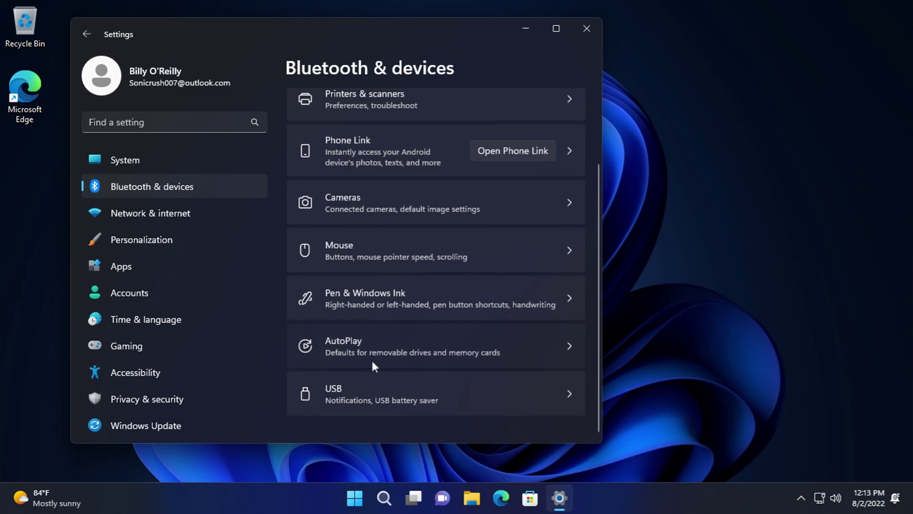
{"action": "left_click", "coordinate": [370, 355]}
{"action": "left_click", "coordinate": [349, 274]}
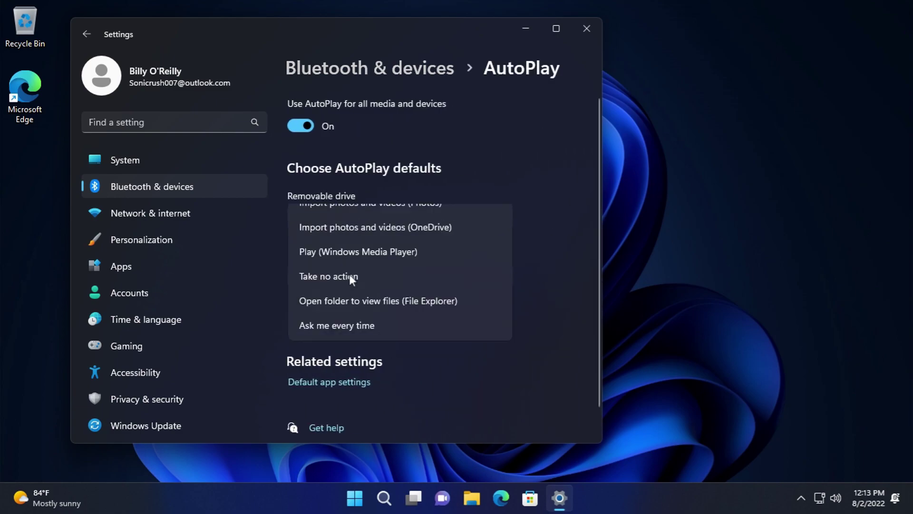
{"action": "left_click", "coordinate": [636, 263]}
{"action": "left_click", "coordinate": [423, 215]}
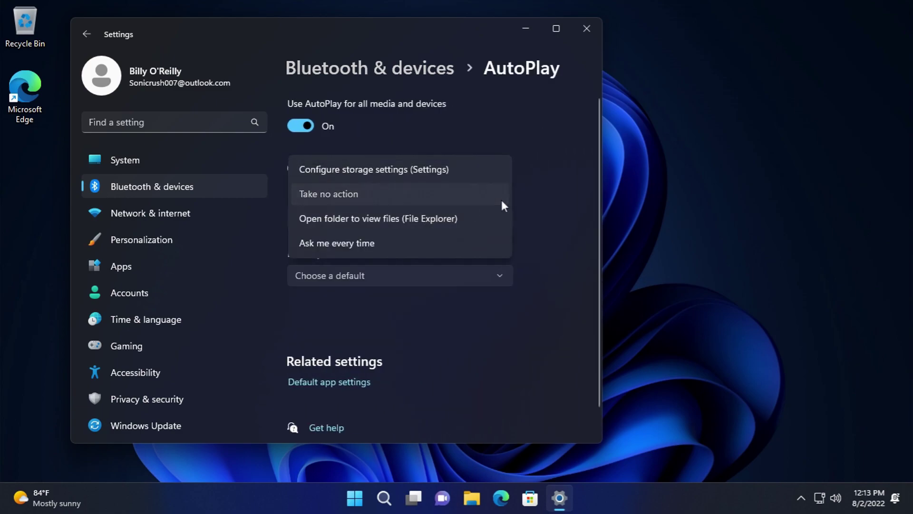
{"action": "left_click", "coordinate": [318, 128]}
{"action": "left_click", "coordinate": [77, 32]}
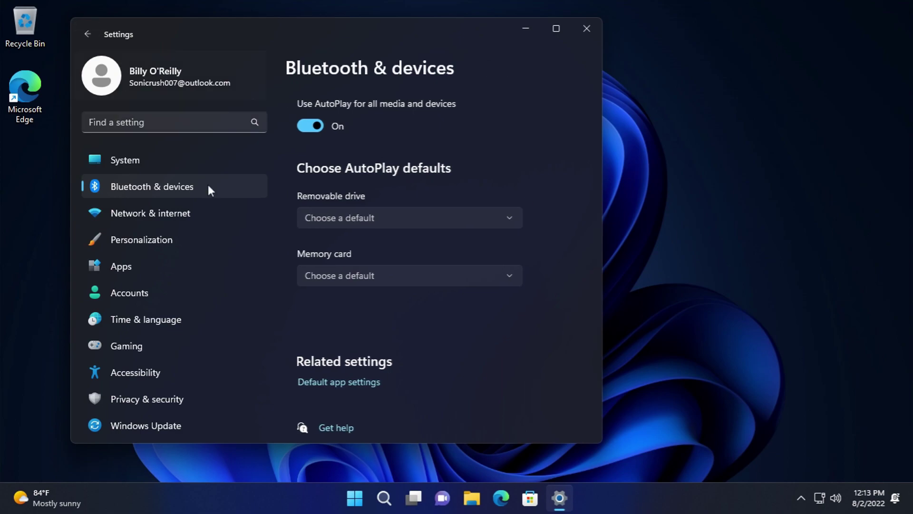
- View the USB settings page, collapsing and re-expanding its help links
{"action": "scroll", "coordinate": [309, 314], "scroll_direction": "down", "scroll_amount": 3}
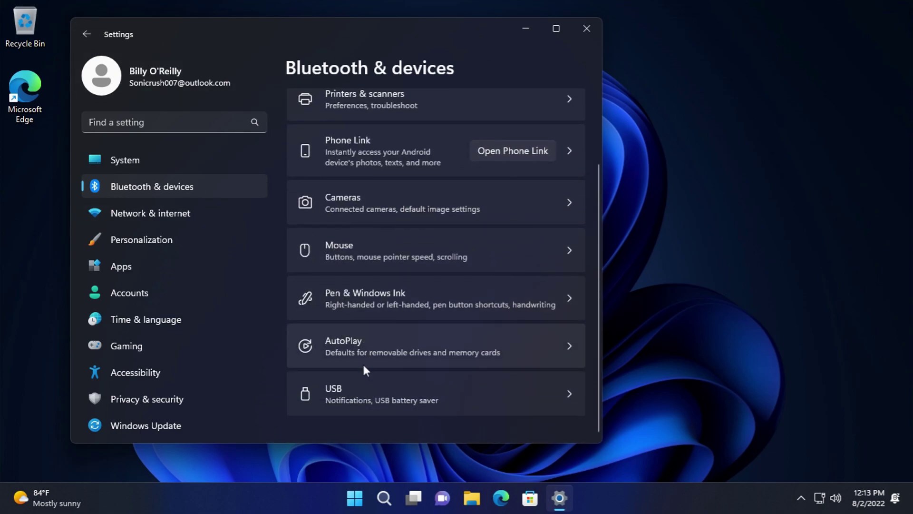
{"action": "left_click", "coordinate": [366, 381]}
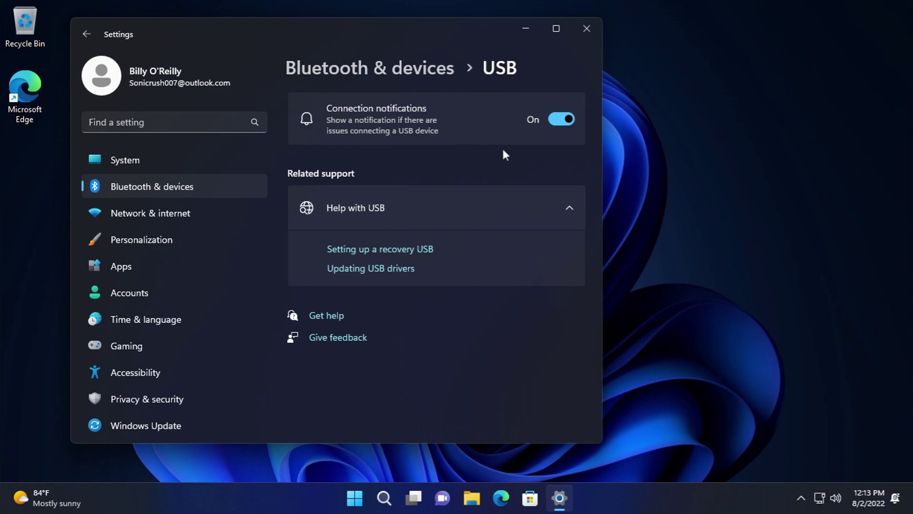
{"action": "left_click", "coordinate": [391, 205]}
{"action": "left_click", "coordinate": [390, 205]}
{"action": "left_click", "coordinate": [169, 184]}
- Open the Ethernet connection's firewall and security settings and accept switching to Windows Security
{"action": "scroll", "coordinate": [412, 267], "scroll_direction": "down", "scroll_amount": 2}
{"action": "left_click", "coordinate": [168, 210]}
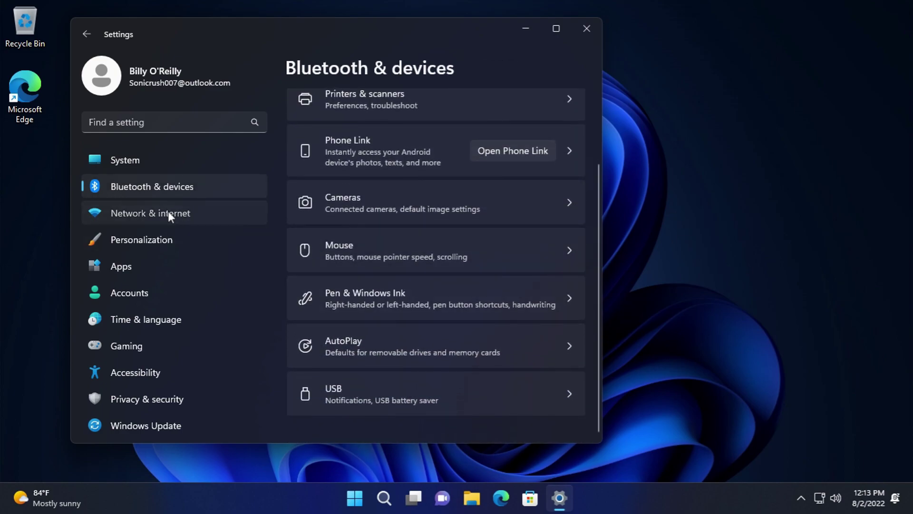
{"action": "left_click", "coordinate": [338, 184]}
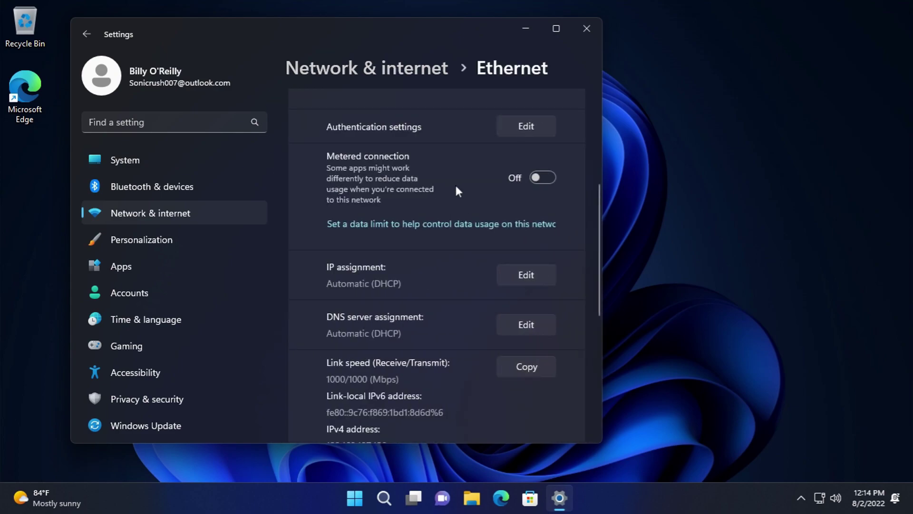
{"action": "scroll", "coordinate": [457, 188], "scroll_direction": "up", "scroll_amount": 5}
{"action": "scroll", "coordinate": [485, 193], "scroll_direction": "down", "scroll_amount": 3}
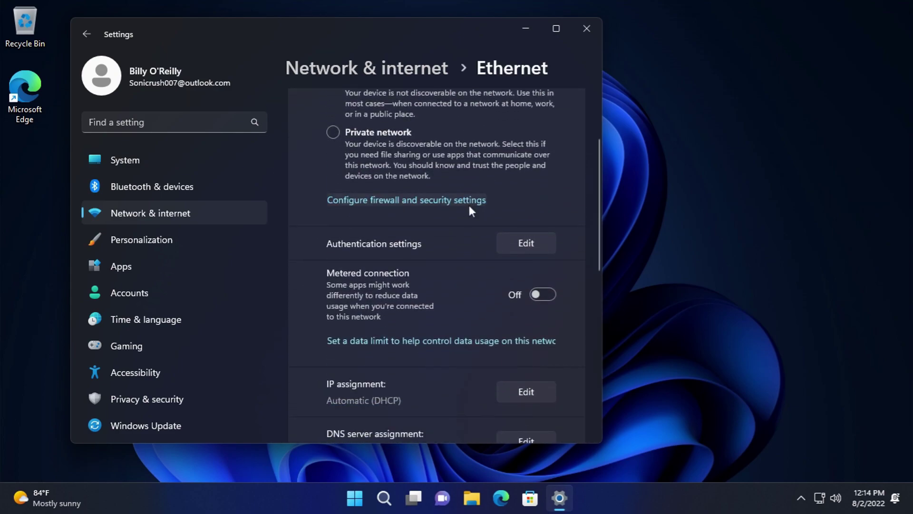
{"action": "left_click", "coordinate": [469, 204]}
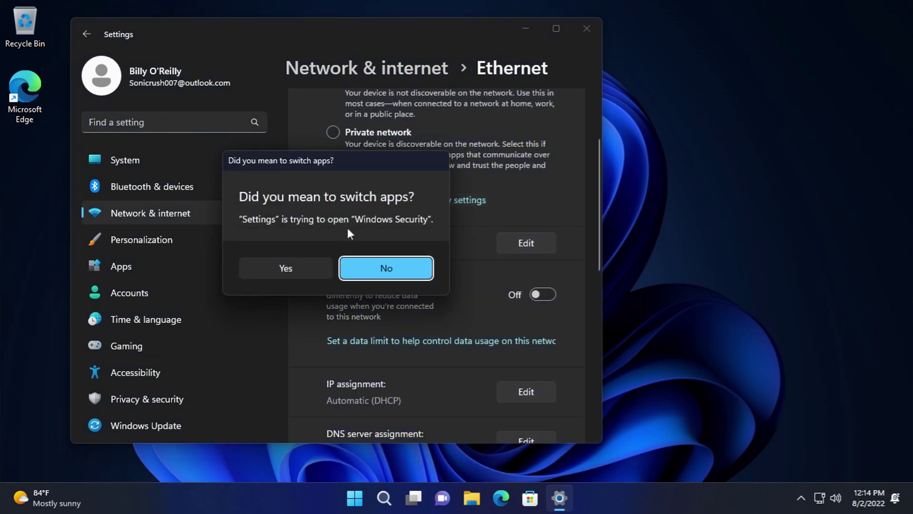
{"action": "left_click", "coordinate": [286, 273]}
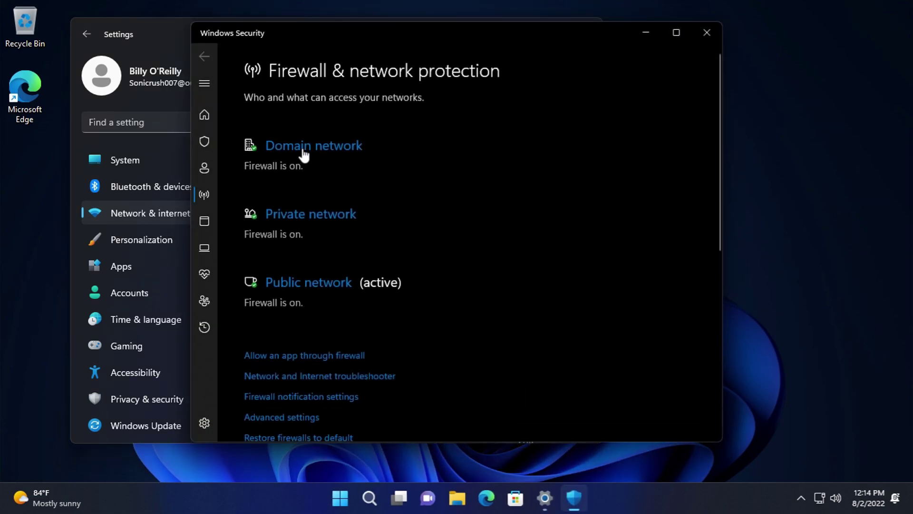
- Review the Domain and Private network firewall settings without changes
{"action": "left_click", "coordinate": [302, 148]}
{"action": "scroll", "coordinate": [343, 193], "scroll_direction": "down", "scroll_amount": 5}
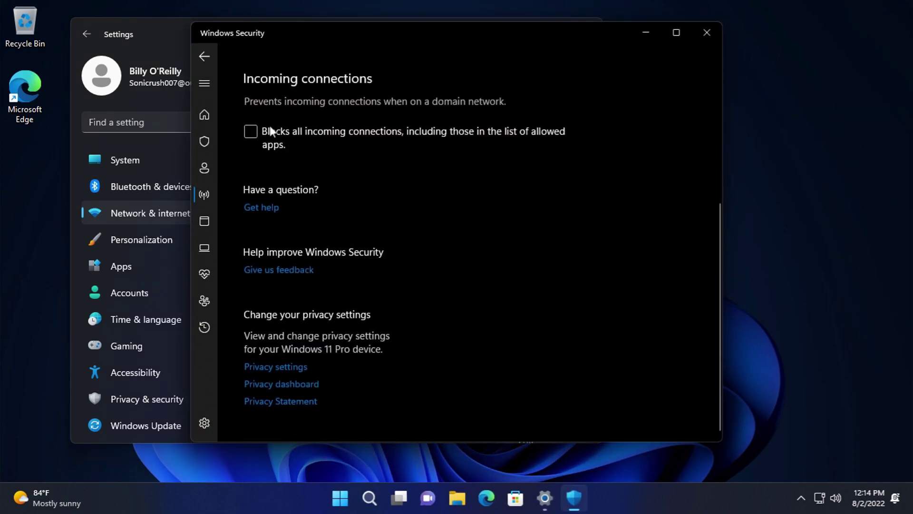
{"action": "left_click", "coordinate": [198, 50]}
{"action": "left_click", "coordinate": [305, 212]}
{"action": "scroll", "coordinate": [325, 220], "scroll_direction": "down", "scroll_amount": 2}
{"action": "scroll", "coordinate": [237, 82], "scroll_direction": "down", "scroll_amount": 3}
{"action": "scroll", "coordinate": [332, 230], "scroll_direction": "up", "scroll_amount": 3}
{"action": "key", "text": "alt+Left"}
- Review the Public network firewall settings, leaving them unchanged
{"action": "scroll", "coordinate": [308, 157], "scroll_direction": "up", "scroll_amount": 2}
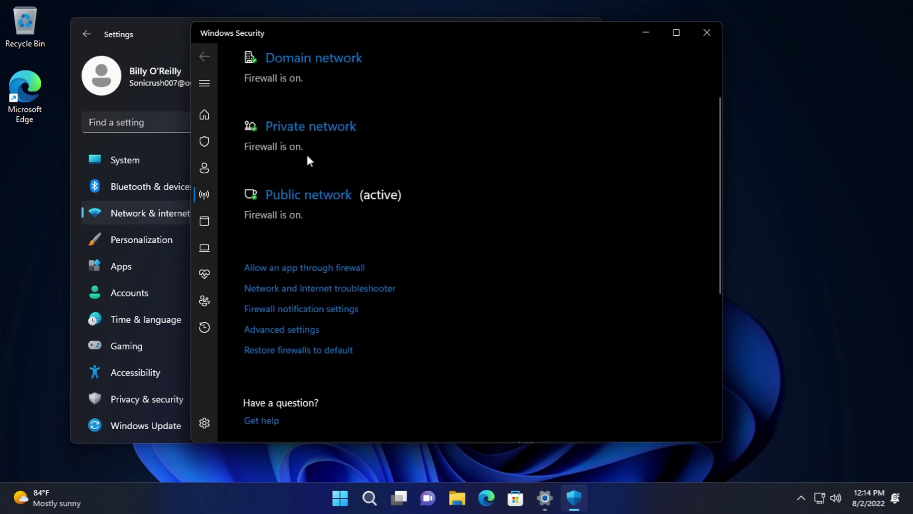
{"action": "left_click", "coordinate": [312, 197]}
{"action": "scroll", "coordinate": [280, 212], "scroll_direction": "down", "scroll_amount": 5}
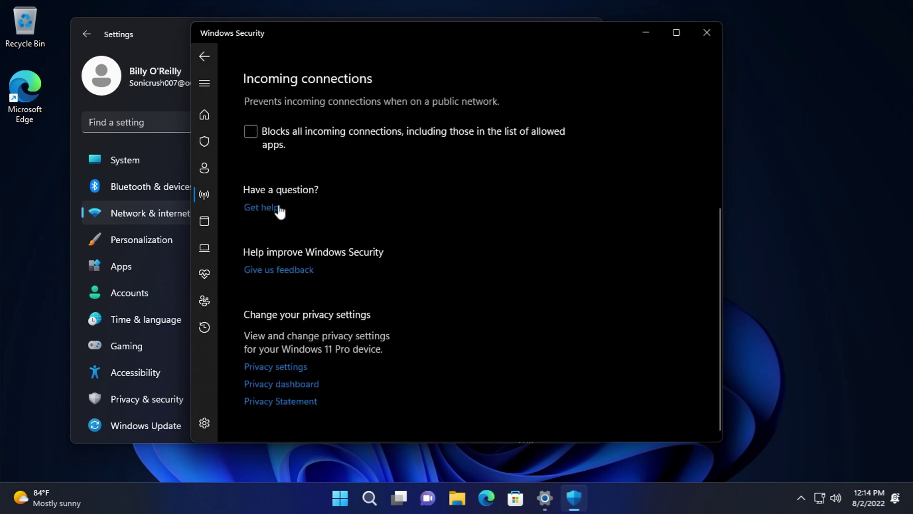
{"action": "left_click", "coordinate": [213, 56]}
{"action": "scroll", "coordinate": [404, 265], "scroll_direction": "down", "scroll_amount": 3}
{"action": "scroll", "coordinate": [333, 248], "scroll_direction": "up", "scroll_amount": 3}
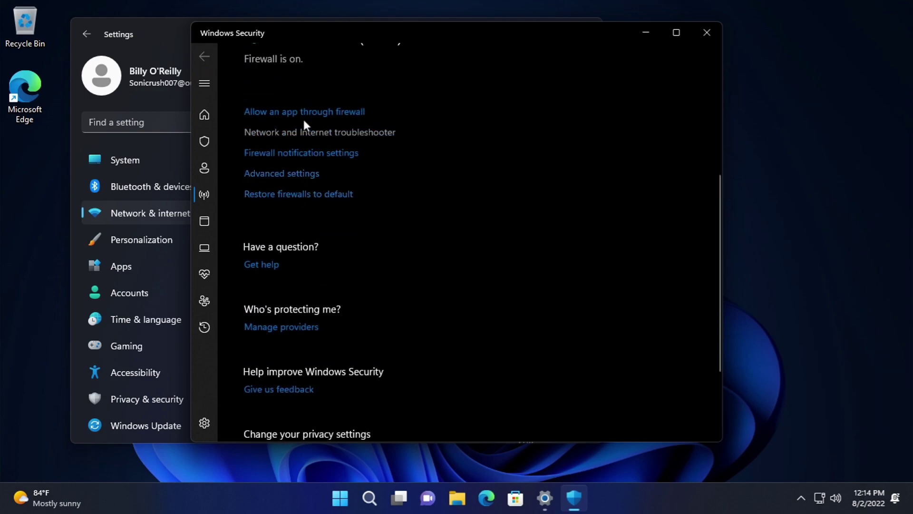
- Review the Virus & threat protection page and its settings
{"action": "left_click", "coordinate": [204, 143]}
{"action": "scroll", "coordinate": [245, 206], "scroll_direction": "down", "scroll_amount": 5}
{"action": "scroll", "coordinate": [265, 187], "scroll_direction": "up", "scroll_amount": 1}
{"action": "left_click", "coordinate": [266, 141]}
{"action": "scroll", "coordinate": [355, 259], "scroll_direction": "down", "scroll_amount": 6}
{"action": "scroll", "coordinate": [309, 164], "scroll_direction": "down", "scroll_amount": 5}
{"action": "left_click", "coordinate": [210, 57]}
{"action": "scroll", "coordinate": [285, 287], "scroll_direction": "down", "scroll_amount": 5}
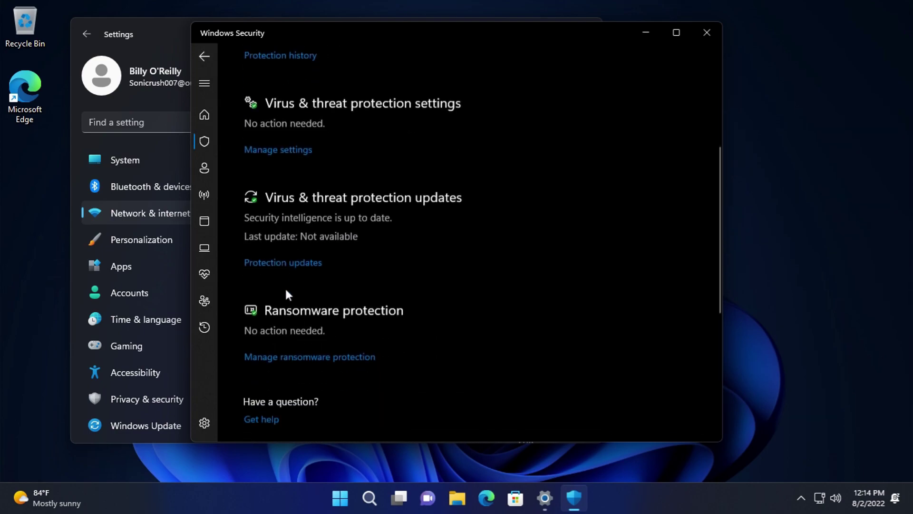
- Review the protection updates and ransomware protection pages
{"action": "left_click", "coordinate": [295, 254]}
{"action": "scroll", "coordinate": [348, 267], "scroll_direction": "down", "scroll_amount": 5}
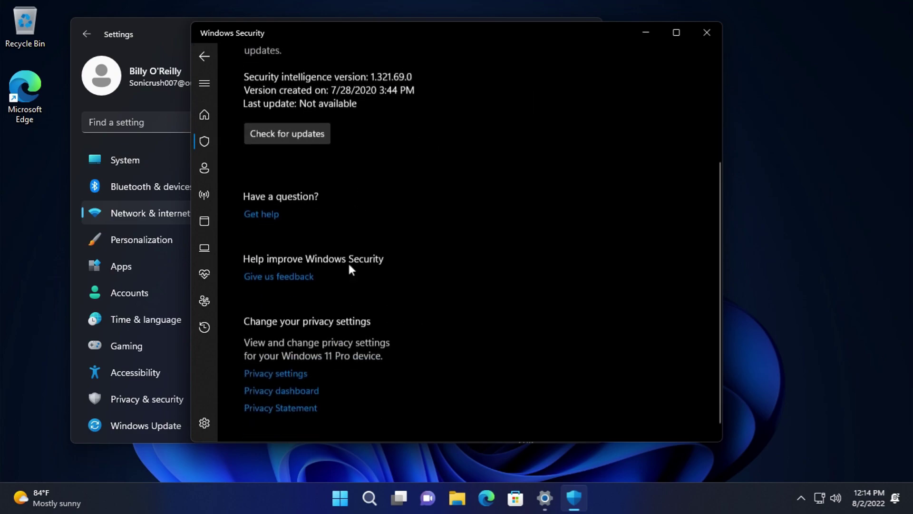
{"action": "left_click", "coordinate": [205, 55]}
{"action": "scroll", "coordinate": [295, 285], "scroll_direction": "down", "scroll_amount": 5}
{"action": "left_click", "coordinate": [293, 107]}
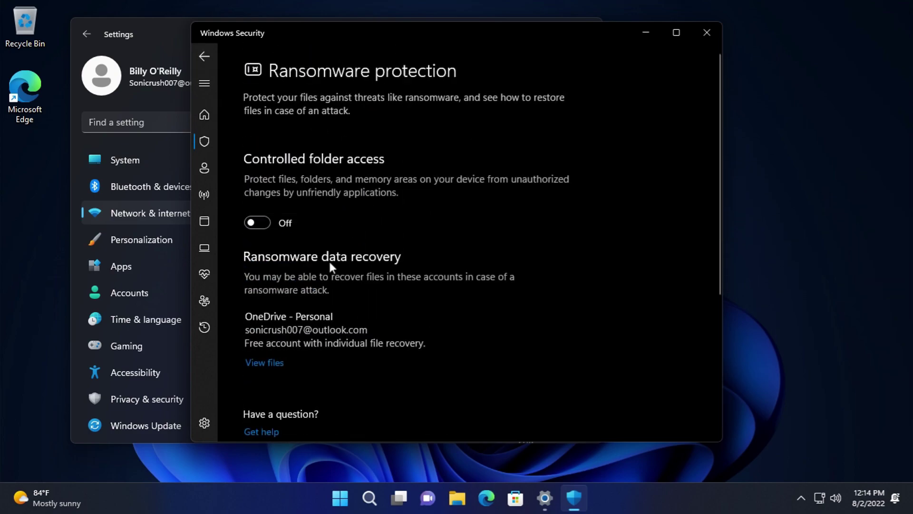
{"action": "scroll", "coordinate": [319, 261], "scroll_direction": "down", "scroll_amount": 3}
{"action": "left_click", "coordinate": [205, 55]}
- Check Account protection, then follow Manage sync settings to Windows backup
{"action": "left_click", "coordinate": [204, 168]}
{"action": "scroll", "coordinate": [334, 224], "scroll_direction": "down", "scroll_amount": 3}
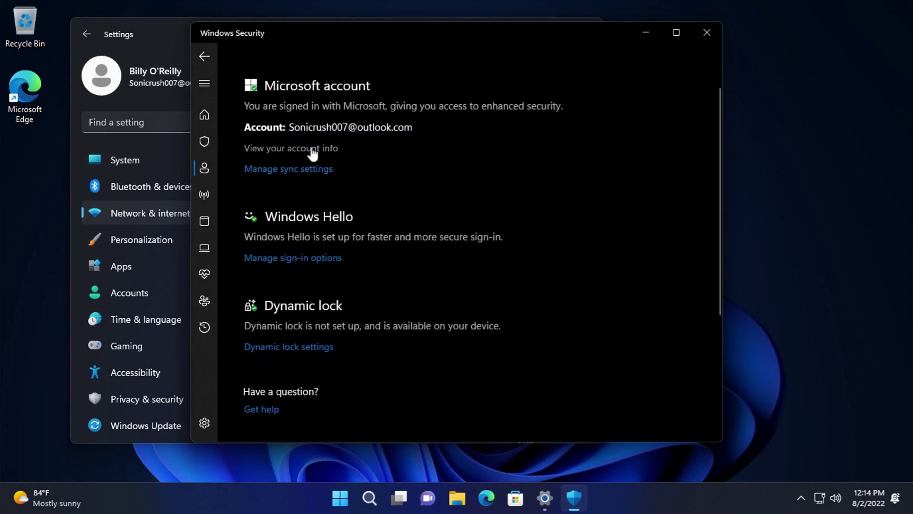
{"action": "left_click", "coordinate": [304, 168]}
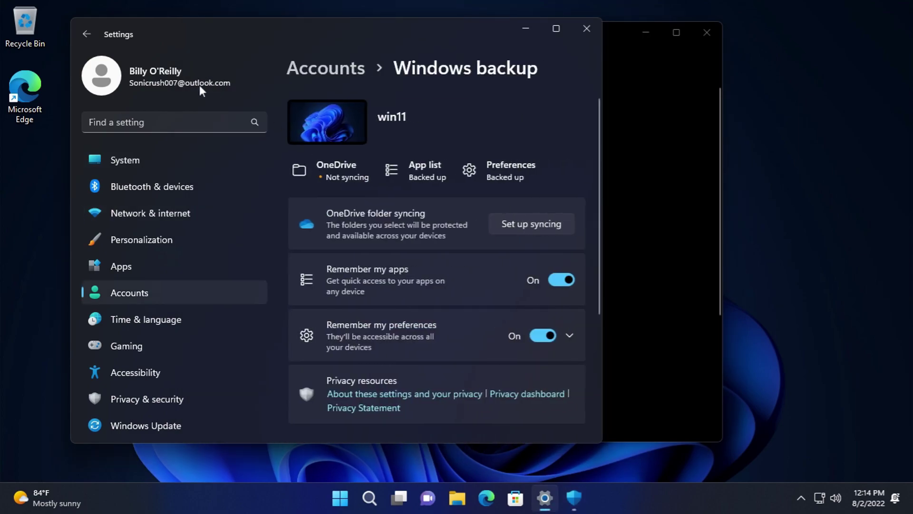
- Move between the Bluetooth & devices, Personalization and Network & internet settings pages
{"action": "left_click", "coordinate": [145, 192]}
{"action": "left_click", "coordinate": [147, 209]}
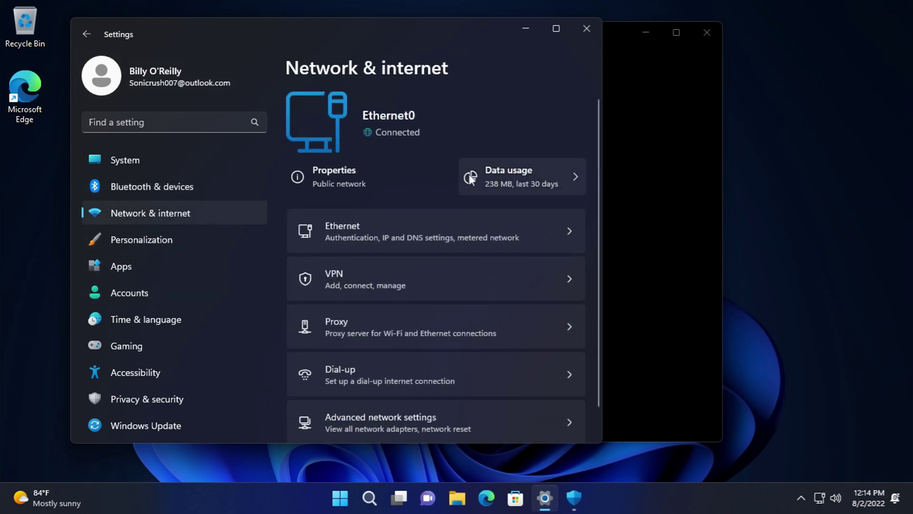
{"action": "left_click", "coordinate": [167, 192]}
{"action": "left_click", "coordinate": [127, 233]}
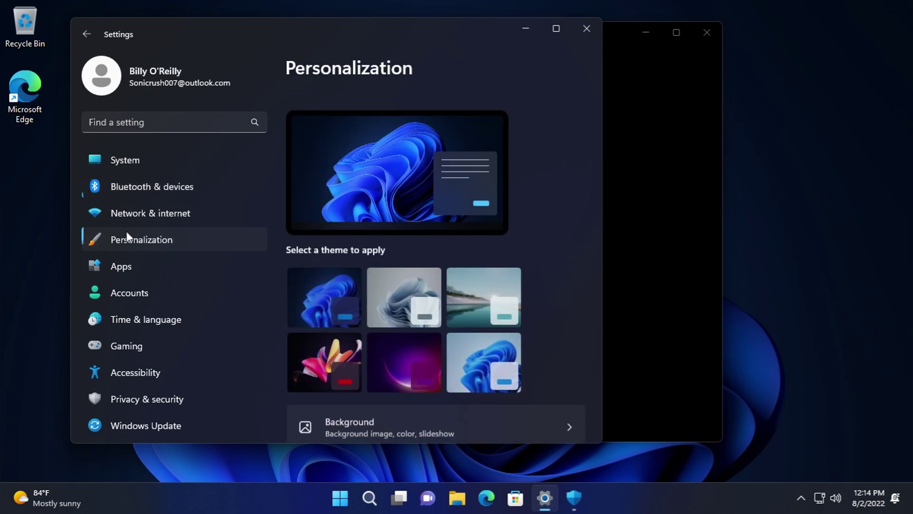
{"action": "left_click", "coordinate": [143, 212]}
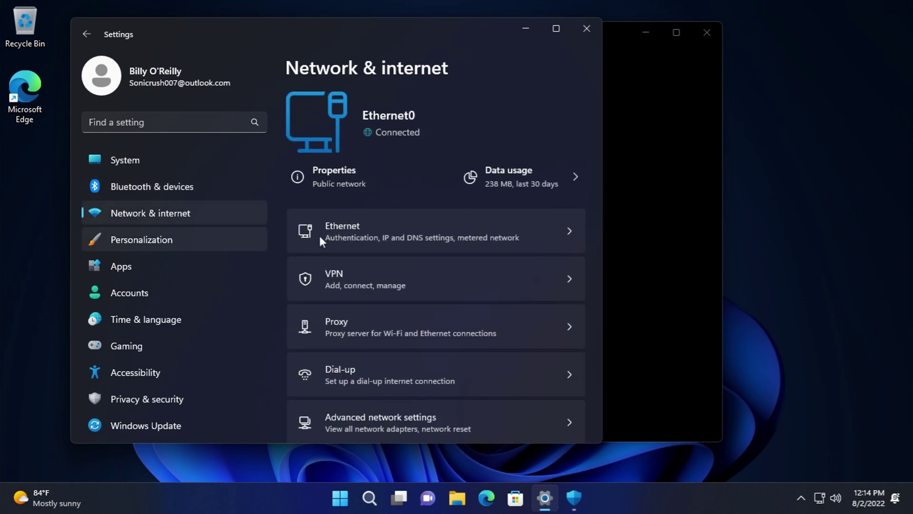
- Open the Ethernet properties and view the IP assignment modes, cancelling the edit
{"action": "left_click", "coordinate": [352, 171]}
{"action": "scroll", "coordinate": [476, 252], "scroll_direction": "up", "scroll_amount": 3}
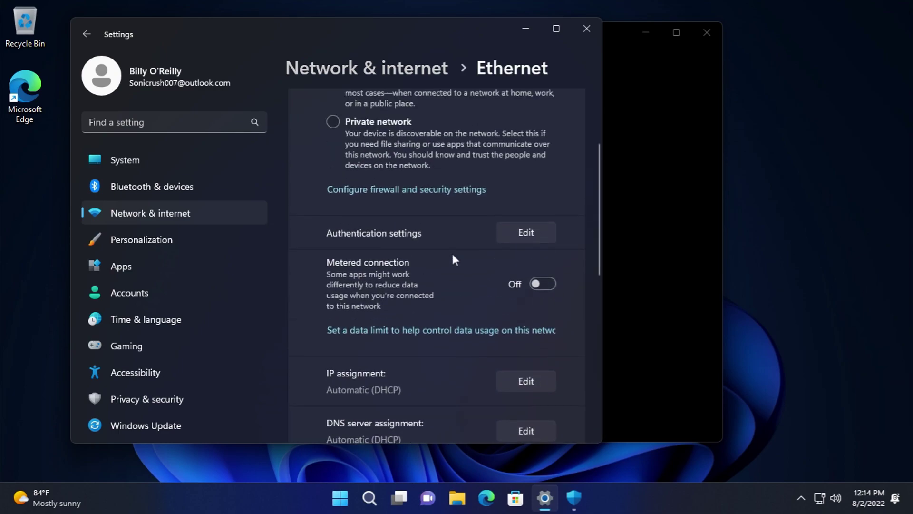
{"action": "scroll", "coordinate": [409, 263], "scroll_direction": "down", "scroll_amount": 4}
{"action": "scroll", "coordinate": [404, 252], "scroll_direction": "down", "scroll_amount": 4}
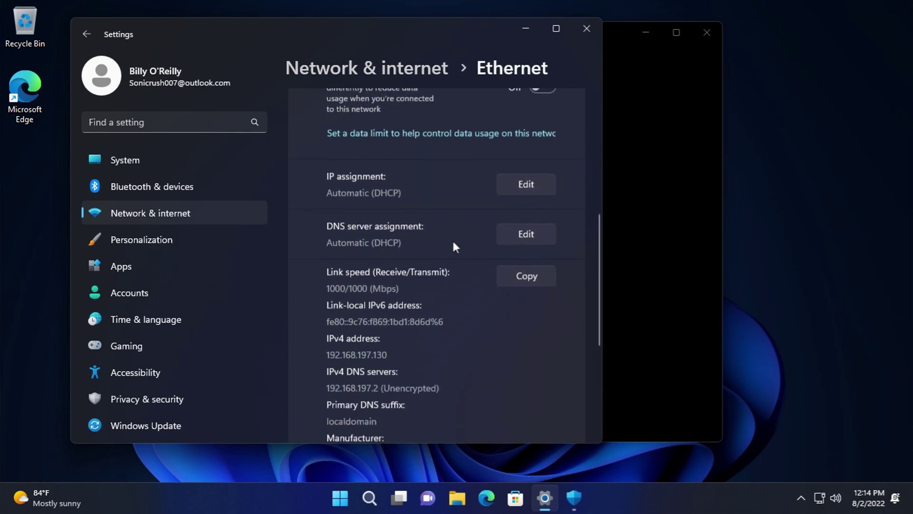
{"action": "scroll", "coordinate": [490, 190], "scroll_direction": "up", "scroll_amount": 3}
{"action": "left_click", "coordinate": [508, 173]}
{"action": "left_click", "coordinate": [383, 211]}
{"action": "left_click", "coordinate": [378, 275]}
{"action": "left_click", "coordinate": [376, 276]}
- Try Manual IP assignment with IPv4 on, then discard, keeping Automatic (DHCP)
{"action": "left_click", "coordinate": [505, 170]}
{"action": "left_click", "coordinate": [372, 210]}
{"action": "left_click", "coordinate": [353, 236]}
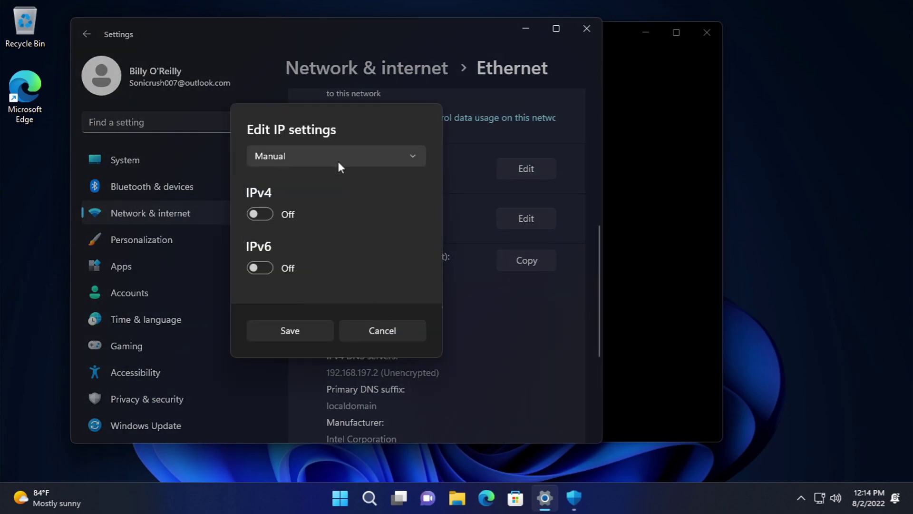
{"action": "left_click", "coordinate": [257, 213]}
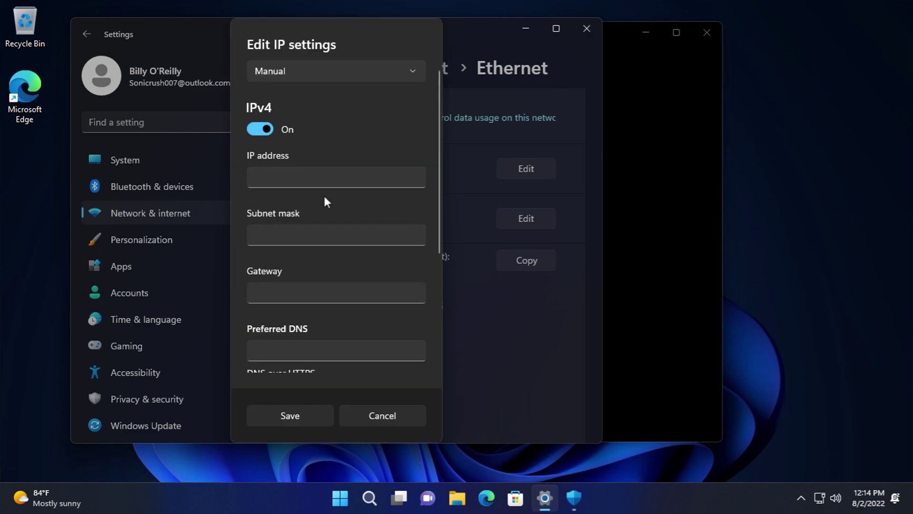
{"action": "scroll", "coordinate": [276, 138], "scroll_direction": "down", "scroll_amount": 5}
{"action": "scroll", "coordinate": [289, 163], "scroll_direction": "up", "scroll_amount": 3}
{"action": "left_click", "coordinate": [380, 415]}
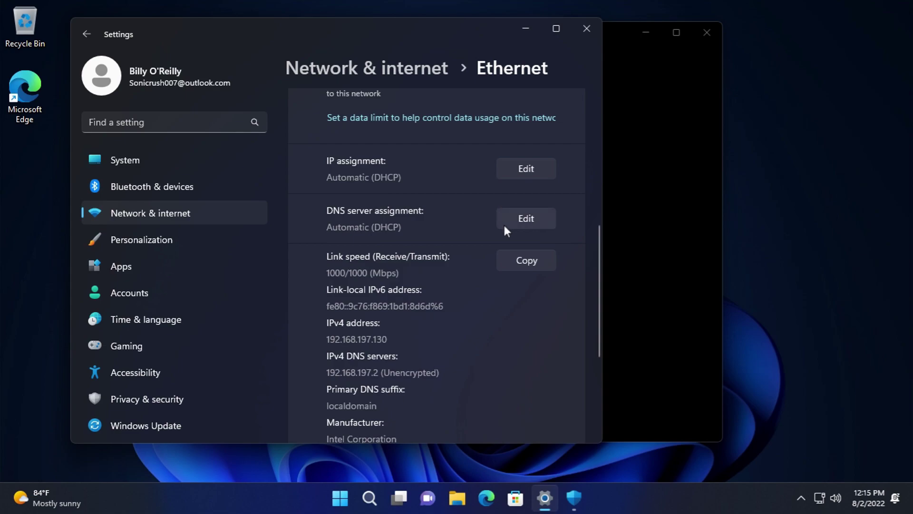
- Open the DNS server assignment editor and cancel, leaving it Automatic (DHCP)
{"action": "scroll", "coordinate": [461, 243], "scroll_direction": "down", "scroll_amount": 3}
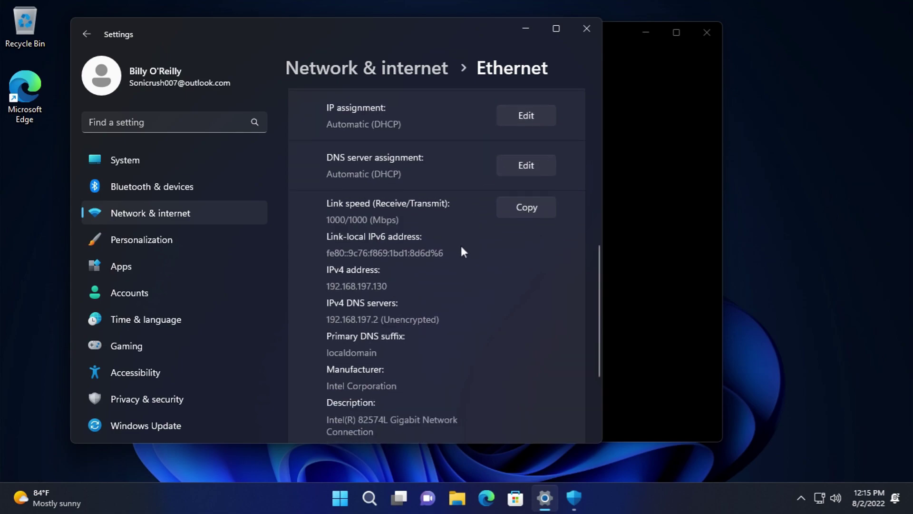
{"action": "scroll", "coordinate": [444, 261], "scroll_direction": "down", "scroll_amount": 2}
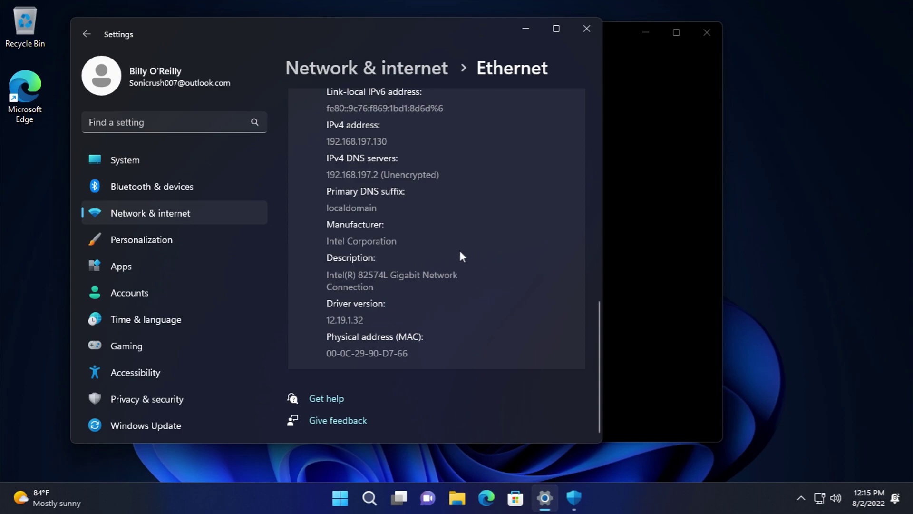
{"action": "scroll", "coordinate": [459, 247], "scroll_direction": "up", "scroll_amount": 8}
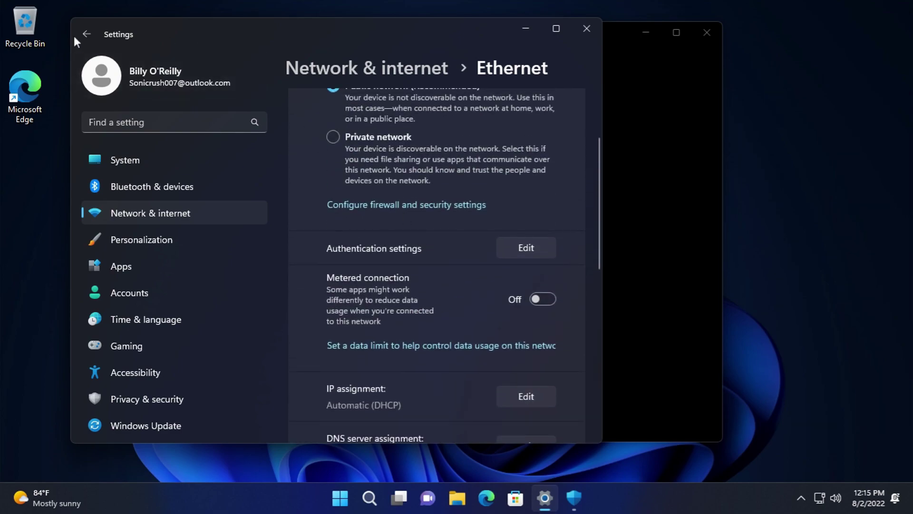
{"action": "scroll", "coordinate": [520, 284], "scroll_direction": "down", "scroll_amount": 3}
{"action": "left_click", "coordinate": [527, 339]}
{"action": "left_click", "coordinate": [364, 209]}
{"action": "left_click", "coordinate": [362, 210]}
{"action": "left_click", "coordinate": [389, 277]}
- Copy the Ethernet connection details and return to the Network & internet overview
{"action": "left_click", "coordinate": [509, 387]}
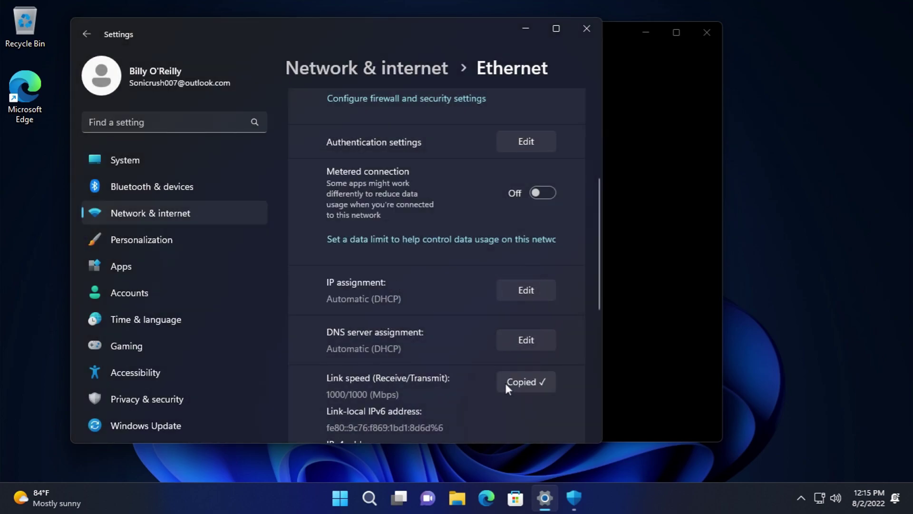
{"action": "scroll", "coordinate": [558, 343], "scroll_direction": "down", "scroll_amount": 3}
{"action": "scroll", "coordinate": [511, 303], "scroll_direction": "down", "scroll_amount": 3}
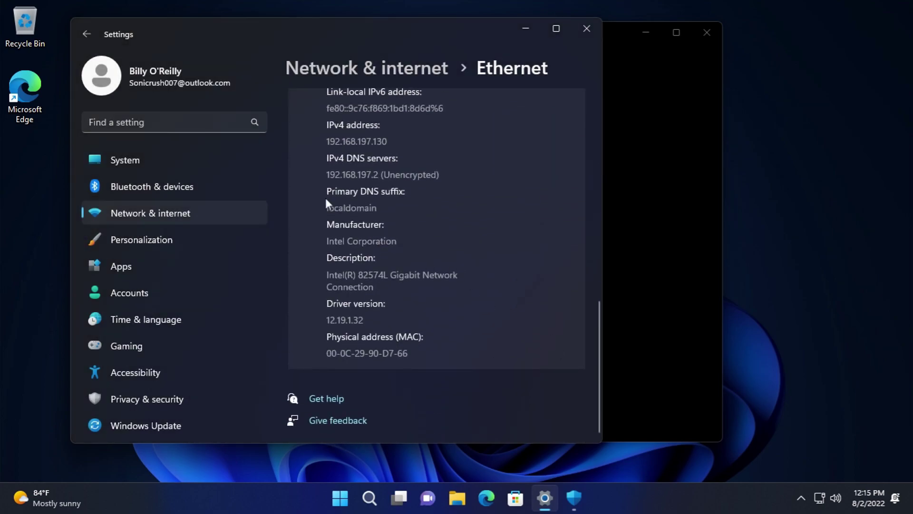
{"action": "left_click", "coordinate": [81, 39]}
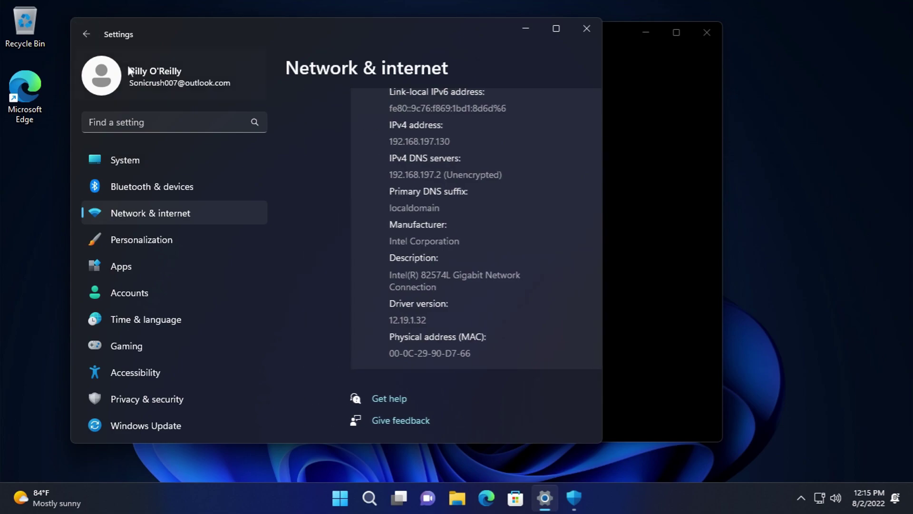
{"action": "scroll", "coordinate": [421, 257], "scroll_direction": "down", "scroll_amount": 1}
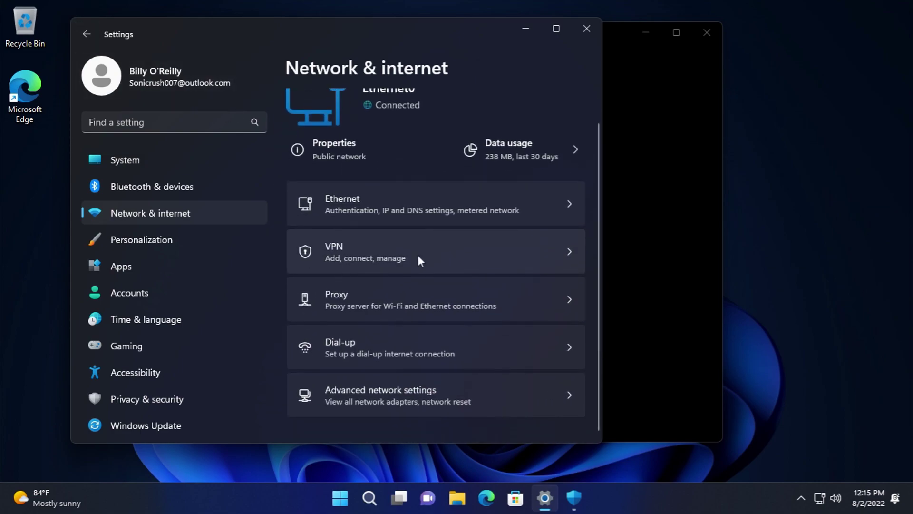
- Start a data limit for Ethernet0, trying the One time and Unlimited types
{"action": "left_click", "coordinate": [516, 148]}
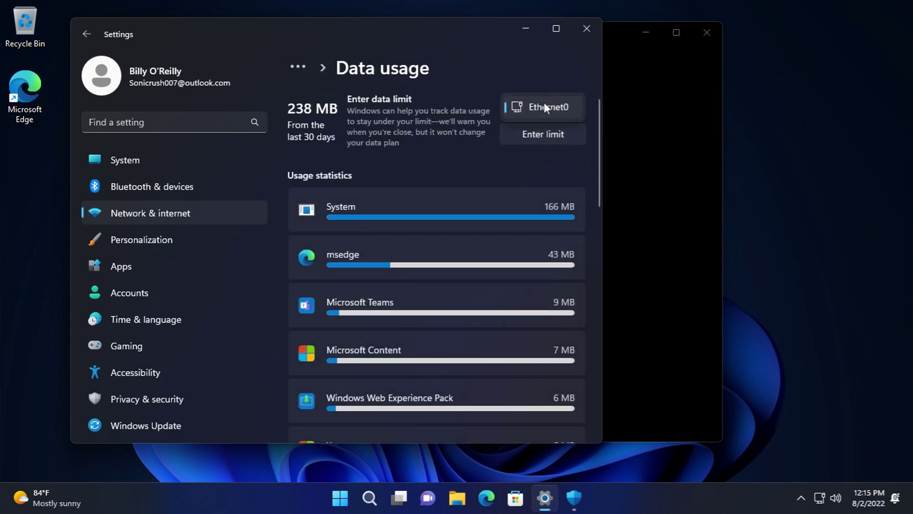
{"action": "left_click_drag", "start_coordinate": [596, 139], "coordinate": [562, 127]}
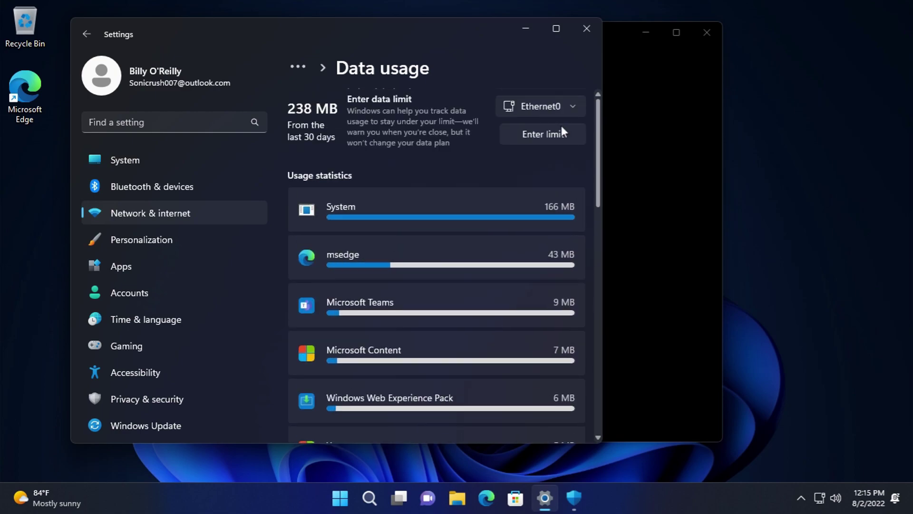
{"action": "left_click", "coordinate": [558, 133]}
{"action": "left_click", "coordinate": [274, 174]}
{"action": "left_click", "coordinate": [281, 193]}
{"action": "left_click", "coordinate": [286, 271]}
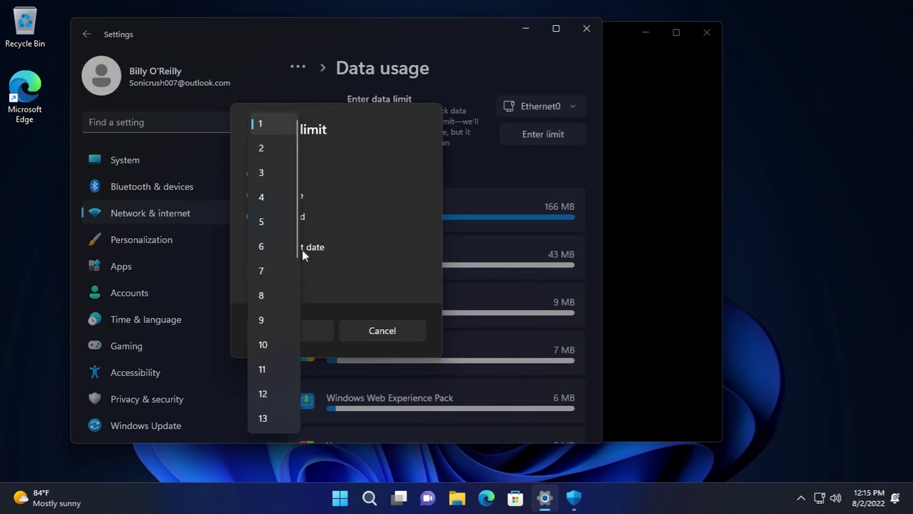
{"action": "left_click_drag", "start_coordinate": [295, 240], "coordinate": [294, 419]}
{"action": "left_click", "coordinate": [319, 279]}
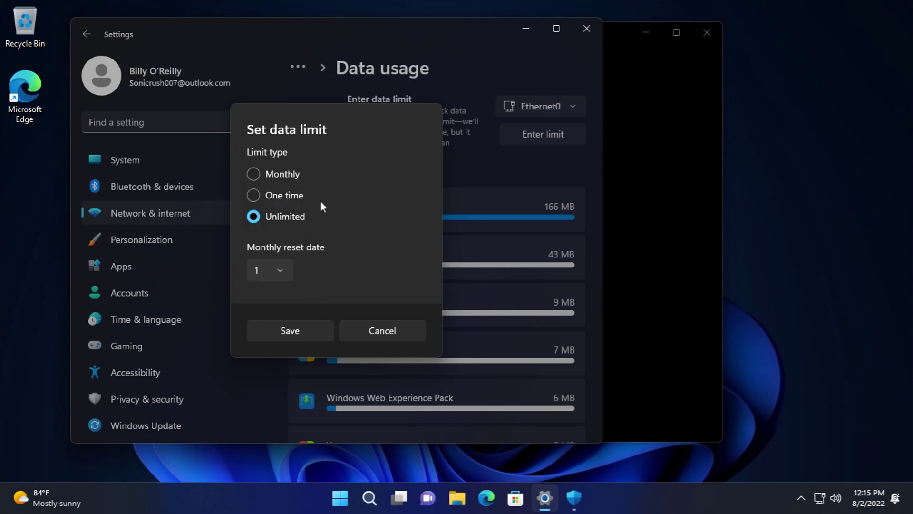
- Try a Monthly limit resetting on day 7 in GB, then cancel without saving
{"action": "left_click", "coordinate": [273, 173]}
{"action": "left_click", "coordinate": [261, 244]}
{"action": "left_click", "coordinate": [270, 248]}
{"action": "left_click", "coordinate": [316, 306]}
{"action": "left_click", "coordinate": [397, 301]}
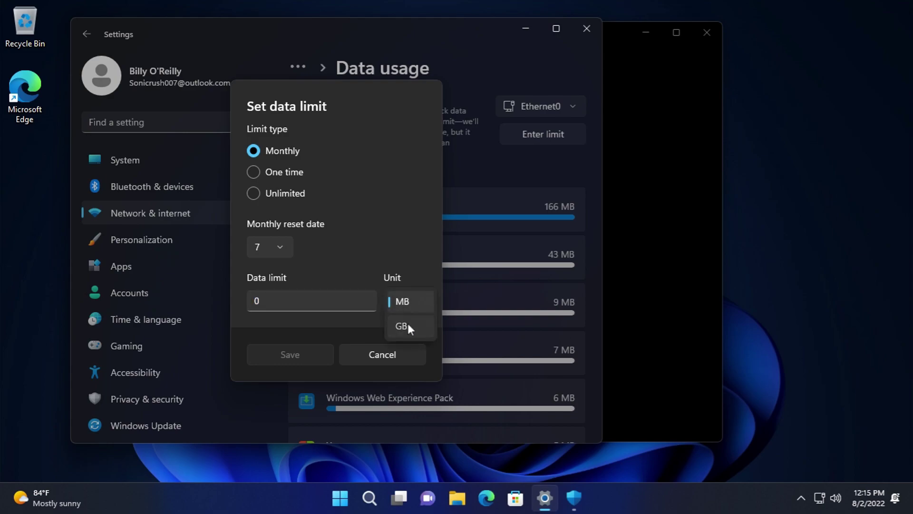
{"action": "left_click", "coordinate": [404, 325]}
{"action": "left_click", "coordinate": [396, 357]}
- Go to Advanced network settings via the breadcrumb, showing the Ethernet0 adapter
{"action": "scroll", "coordinate": [426, 318], "scroll_direction": "down", "scroll_amount": 15}
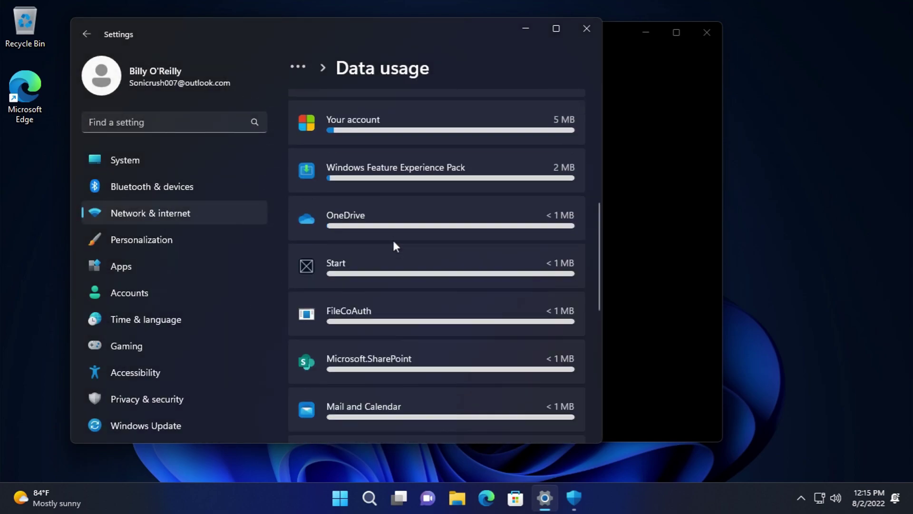
{"action": "left_click", "coordinate": [298, 68]}
{"action": "left_click", "coordinate": [300, 95]}
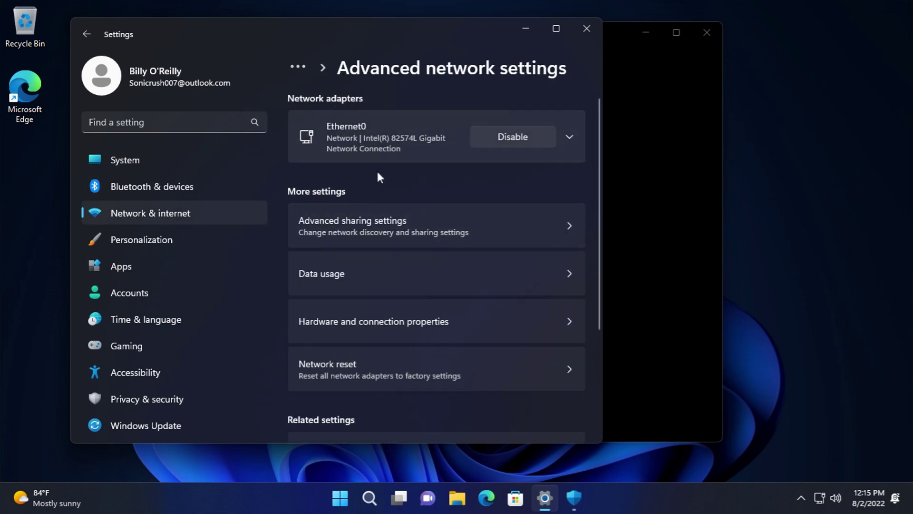
- Look through the Ethernet connection settings, briefly opening and closing Windows Security from the firewall link
{"action": "left_click", "coordinate": [205, 213]}
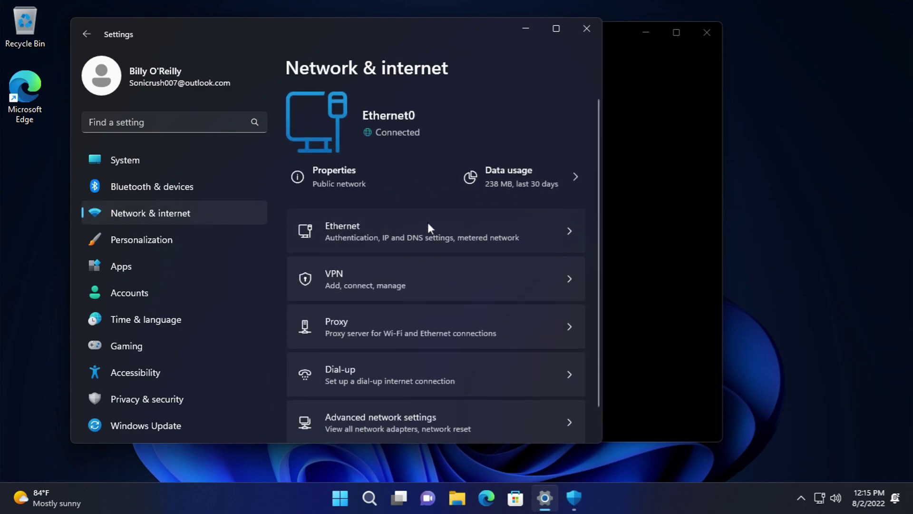
{"action": "left_click", "coordinate": [428, 223]}
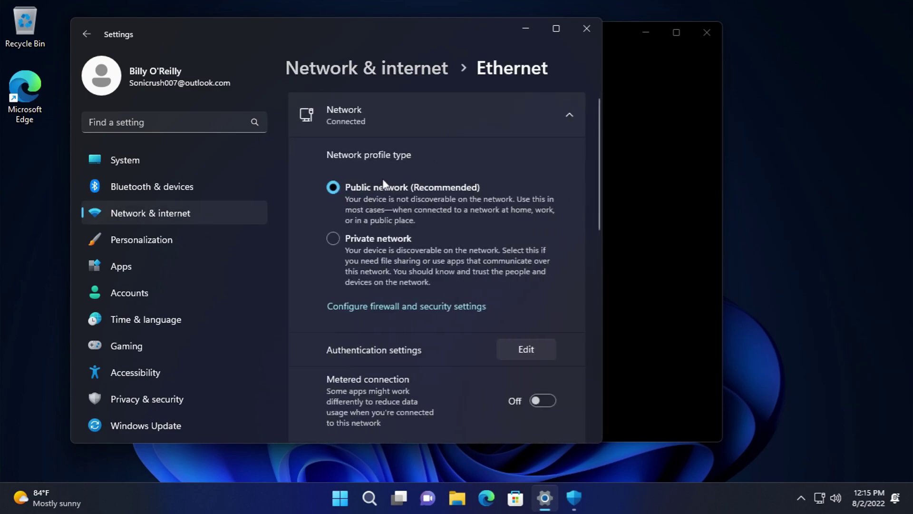
{"action": "left_click", "coordinate": [373, 309]}
{"action": "left_click", "coordinate": [321, 270]}
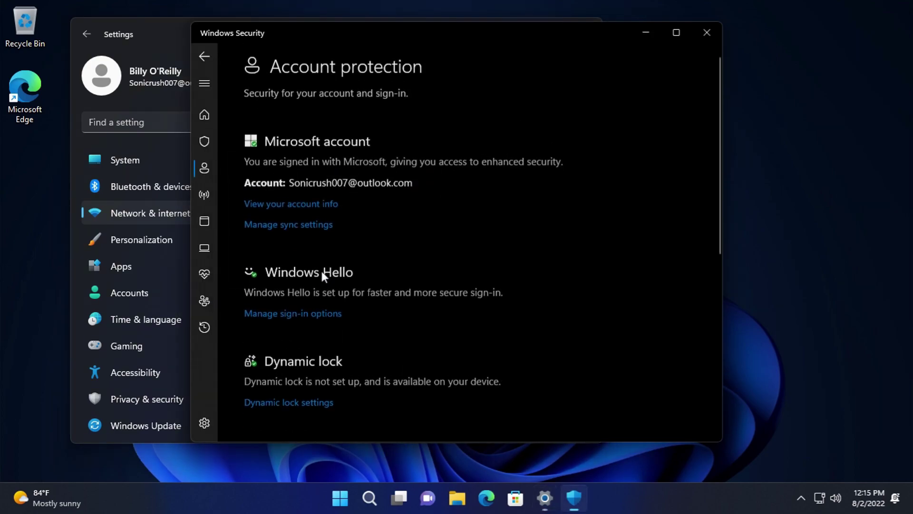
{"action": "left_click", "coordinate": [706, 36]}
{"action": "scroll", "coordinate": [518, 304], "scroll_direction": "down", "scroll_amount": 5}
{"action": "left_click", "coordinate": [209, 213]}
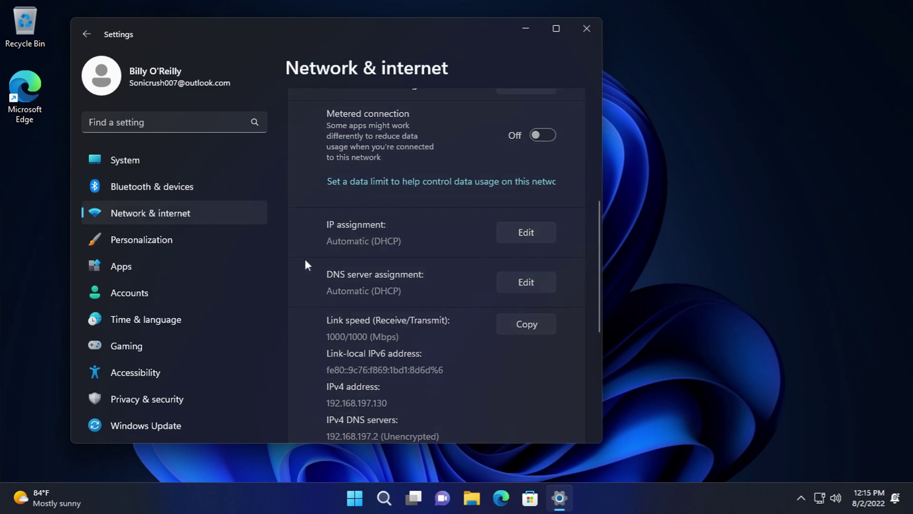
{"action": "left_click", "coordinate": [328, 233]}
{"action": "scroll", "coordinate": [372, 290], "scroll_direction": "down", "scroll_amount": 15}
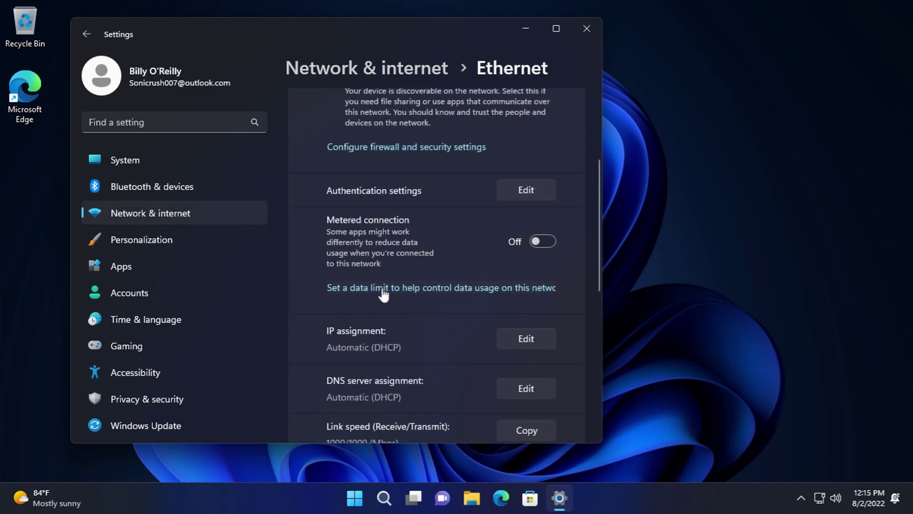
- Browse the VPN page and read the article on Control Panel options moving to Settings
{"action": "left_click", "coordinate": [194, 205]}
{"action": "scroll", "coordinate": [381, 264], "scroll_direction": "down", "scroll_amount": 1}
{"action": "left_click", "coordinate": [382, 261]}
{"action": "scroll", "coordinate": [483, 247], "scroll_direction": "down", "scroll_amount": 2}
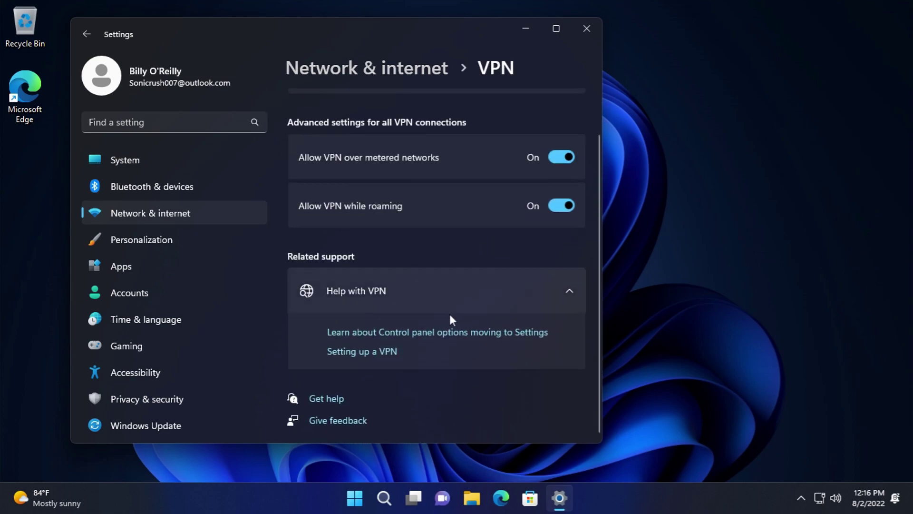
{"action": "left_click", "coordinate": [457, 333]}
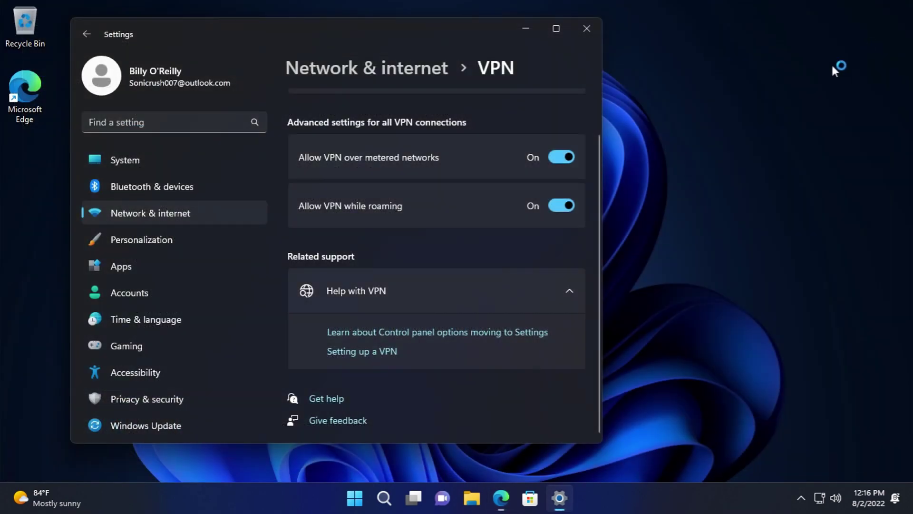
{"action": "left_click", "coordinate": [889, 10]}
{"action": "scroll", "coordinate": [442, 333], "scroll_direction": "up", "scroll_amount": 2}
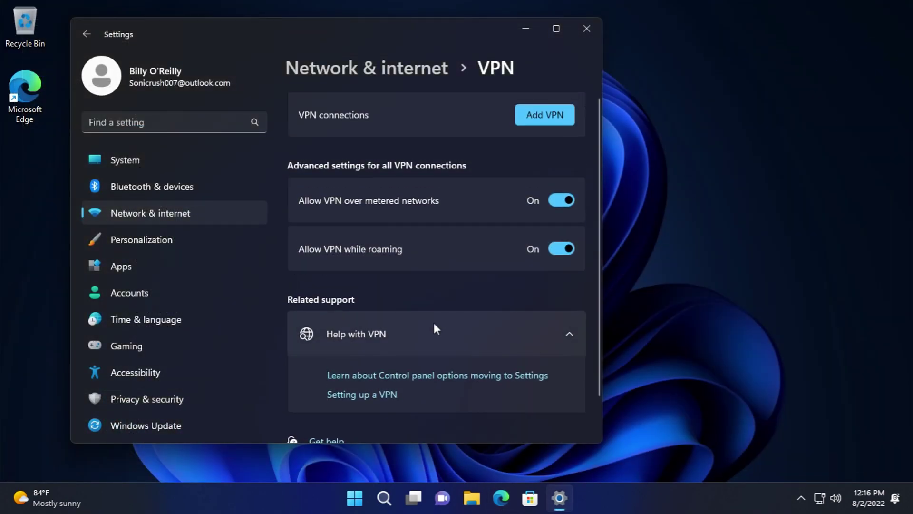
- Open the proxy setup script and manual proxy server dialogs, cancelling both so proxy stays off
{"action": "left_click", "coordinate": [88, 33]}
{"action": "scroll", "coordinate": [416, 279], "scroll_direction": "down", "scroll_amount": 1}
{"action": "left_click", "coordinate": [416, 306]}
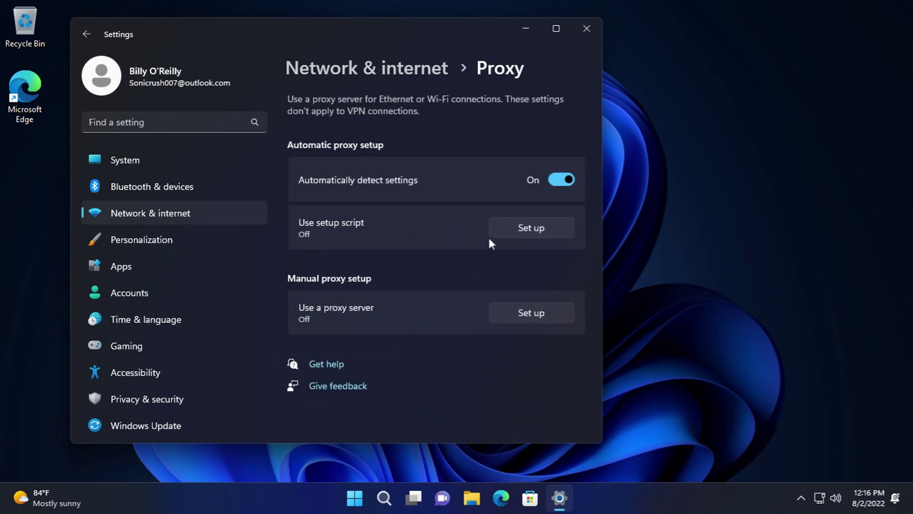
{"action": "left_click", "coordinate": [495, 233]}
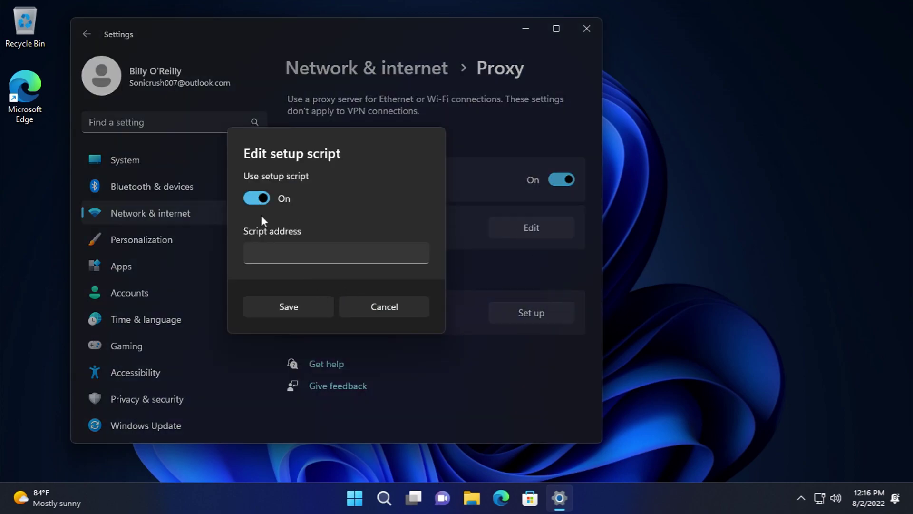
{"action": "left_click", "coordinate": [306, 255]}
{"action": "left_click", "coordinate": [384, 306]}
{"action": "left_click", "coordinate": [529, 315]}
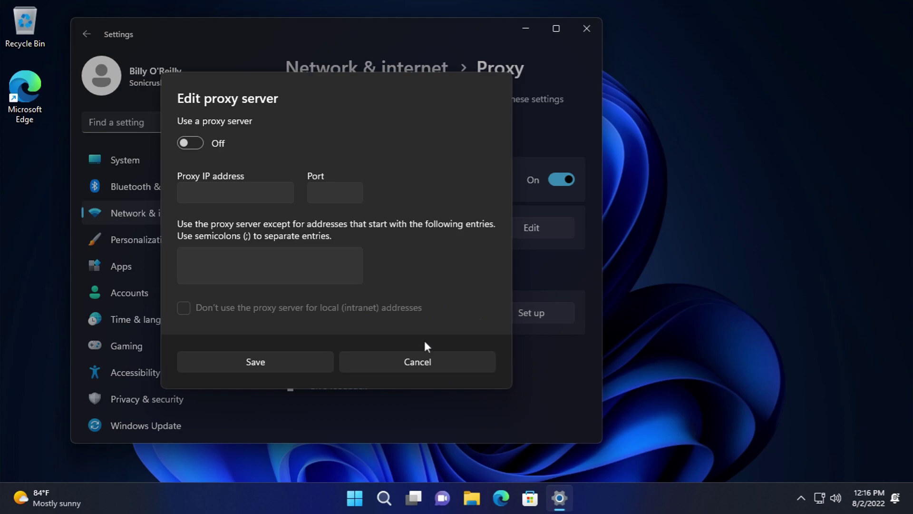
{"action": "left_click", "coordinate": [183, 144]}
{"action": "left_click", "coordinate": [419, 366]}
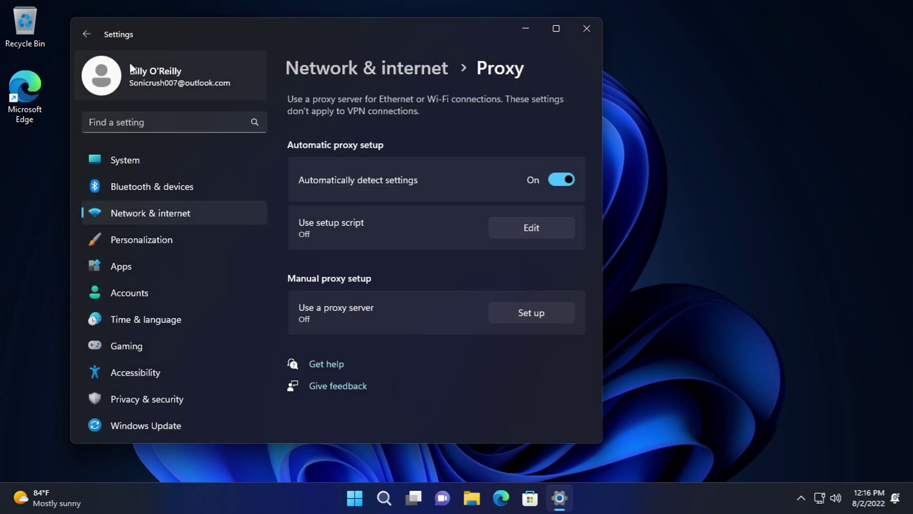
- Revisit the Proxy page, then go to the Dial-up page under Network & internet
{"action": "left_click", "coordinate": [93, 36]}
{"action": "scroll", "coordinate": [419, 334], "scroll_direction": "down", "scroll_amount": 1}
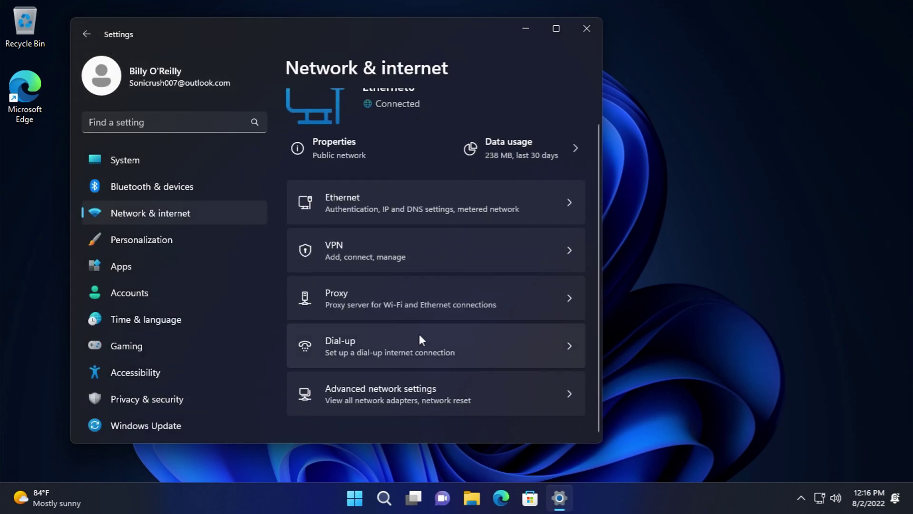
{"action": "left_click", "coordinate": [379, 301]}
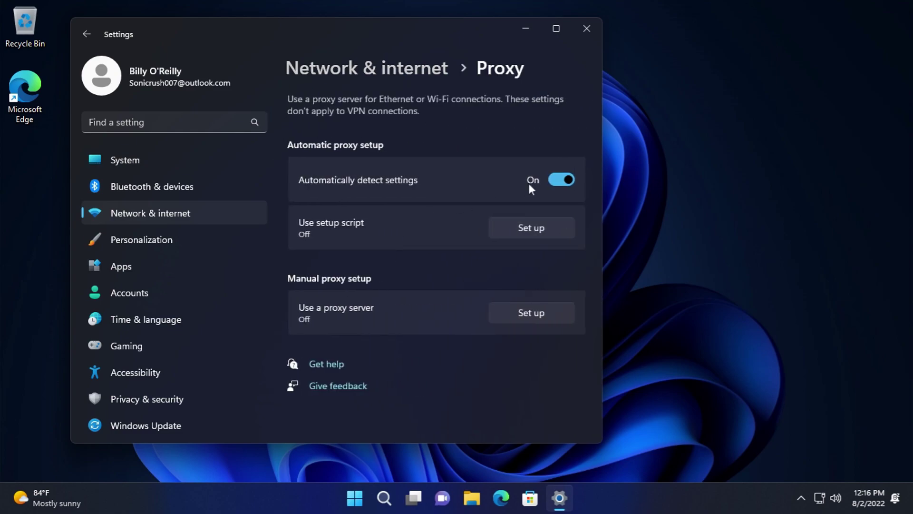
{"action": "left_click", "coordinate": [87, 33]}
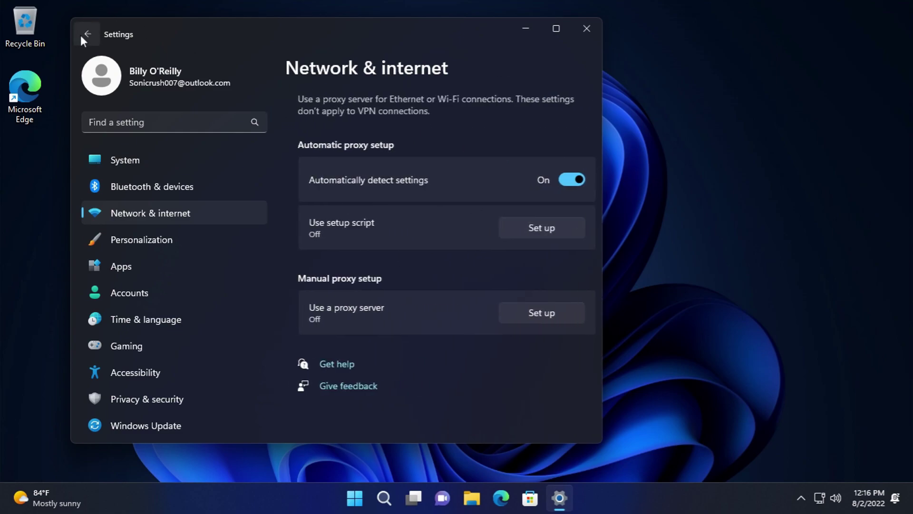
{"action": "scroll", "coordinate": [400, 335], "scroll_direction": "down", "scroll_amount": 1}
{"action": "left_click", "coordinate": [403, 339]}
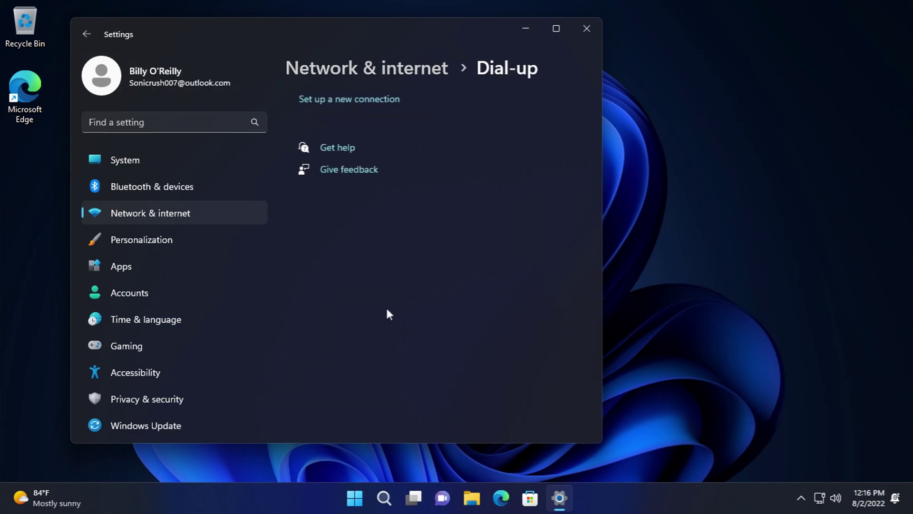
- Start setting up a new Internet connection from Dial-up and abandon it
{"action": "left_click", "coordinate": [313, 98]}
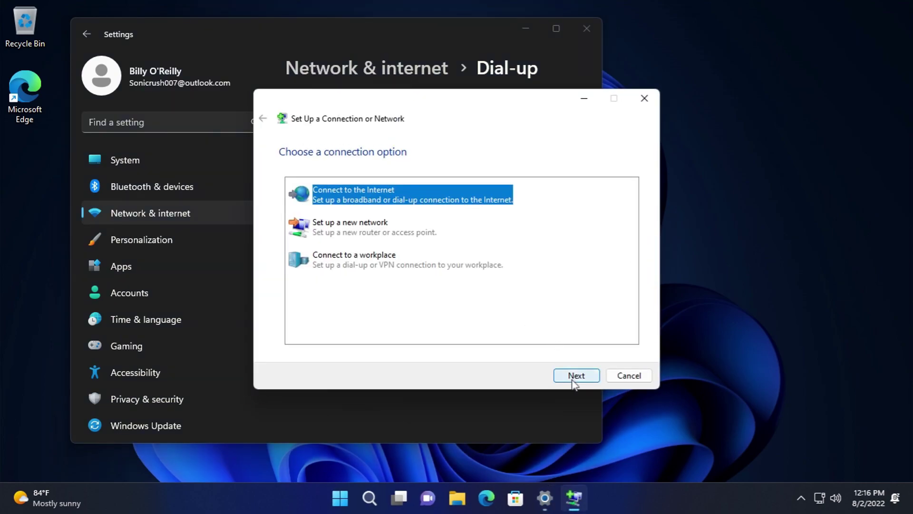
{"action": "left_click", "coordinate": [575, 376]}
{"action": "left_click", "coordinate": [619, 379]}
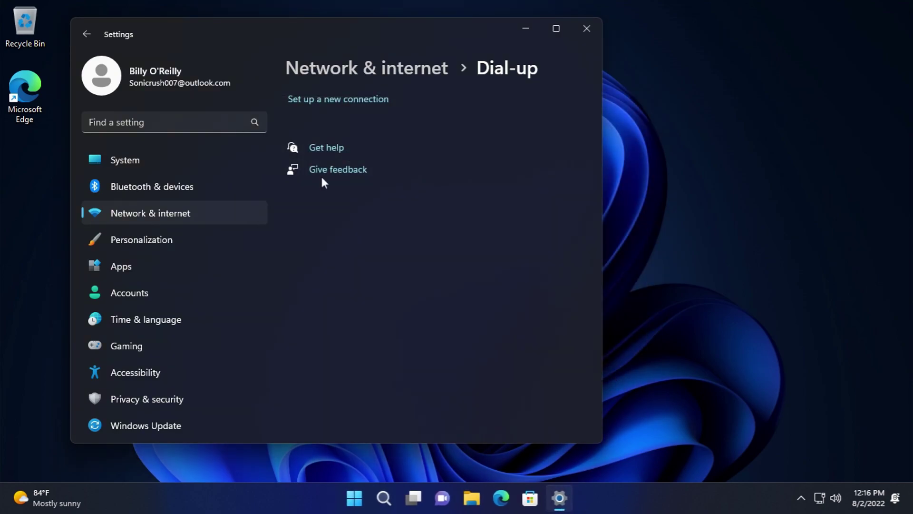
- Review Advanced sharing settings for All networks, leaving file sharing encryption at 128-bit
{"action": "left_click", "coordinate": [86, 34]}
{"action": "scroll", "coordinate": [403, 294], "scroll_direction": "down", "scroll_amount": 1}
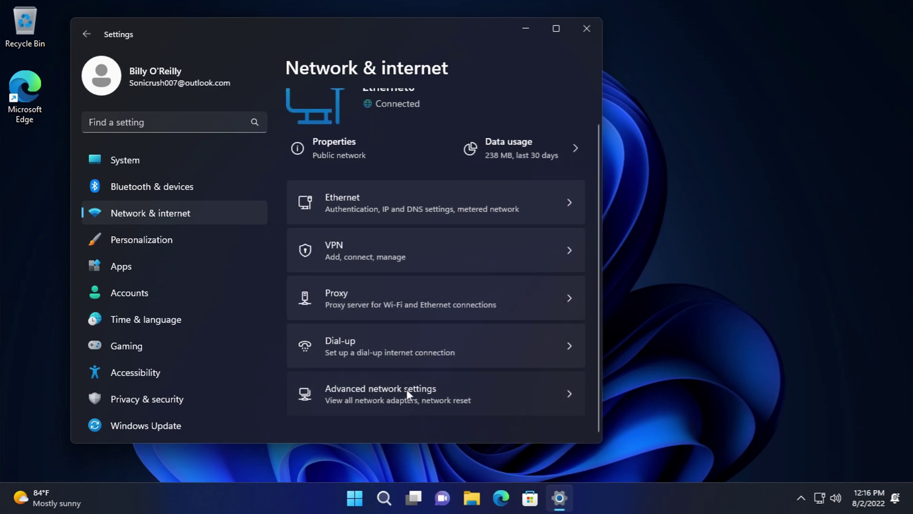
{"action": "left_click", "coordinate": [406, 388]}
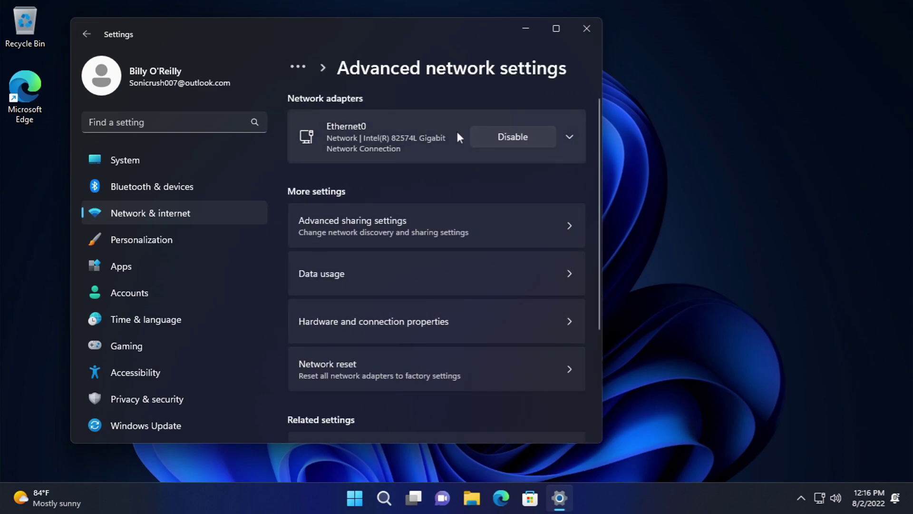
{"action": "left_click", "coordinate": [472, 228]}
{"action": "scroll", "coordinate": [374, 175], "scroll_direction": "down", "scroll_amount": 2}
{"action": "left_click", "coordinate": [417, 258]}
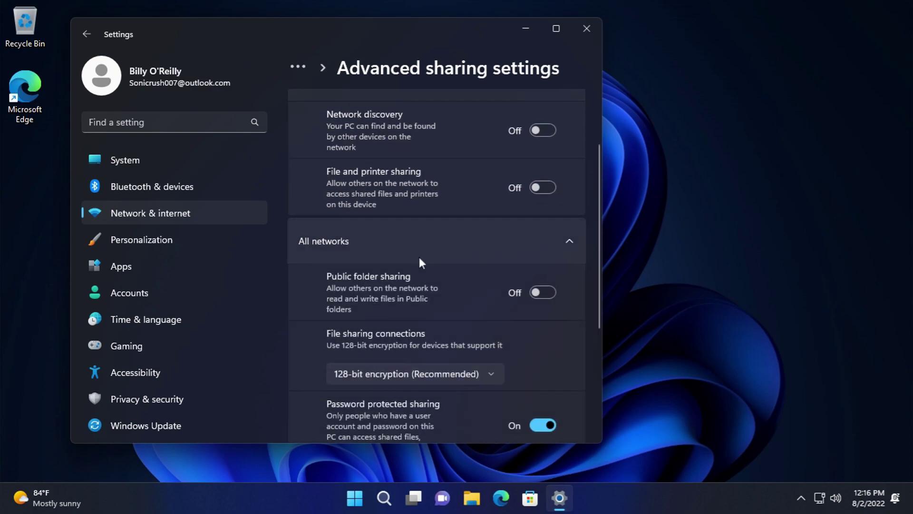
{"action": "scroll", "coordinate": [420, 262], "scroll_direction": "down", "scroll_amount": 3}
{"action": "left_click", "coordinate": [425, 214]}
{"action": "left_click", "coordinate": [423, 210]}
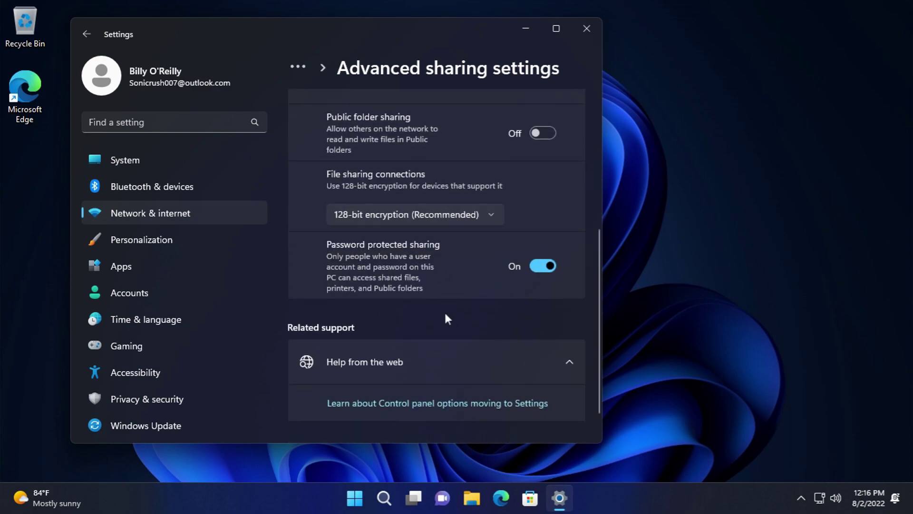
{"action": "scroll", "coordinate": [440, 326], "scroll_direction": "down", "scroll_amount": 1}
- Check the per-app data usage breakdown from Advanced network settings
{"action": "left_click", "coordinate": [90, 29]}
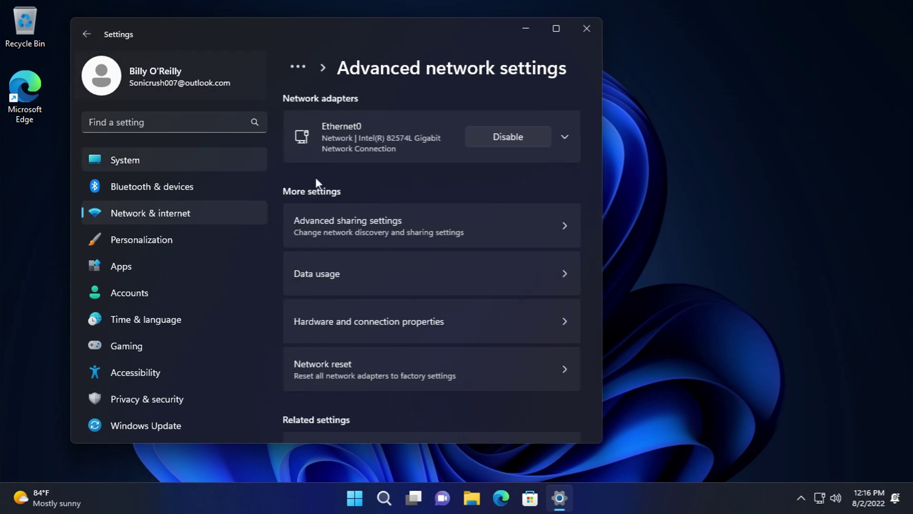
{"action": "left_click", "coordinate": [432, 273]}
{"action": "scroll", "coordinate": [392, 249], "scroll_direction": "down", "scroll_amount": 3}
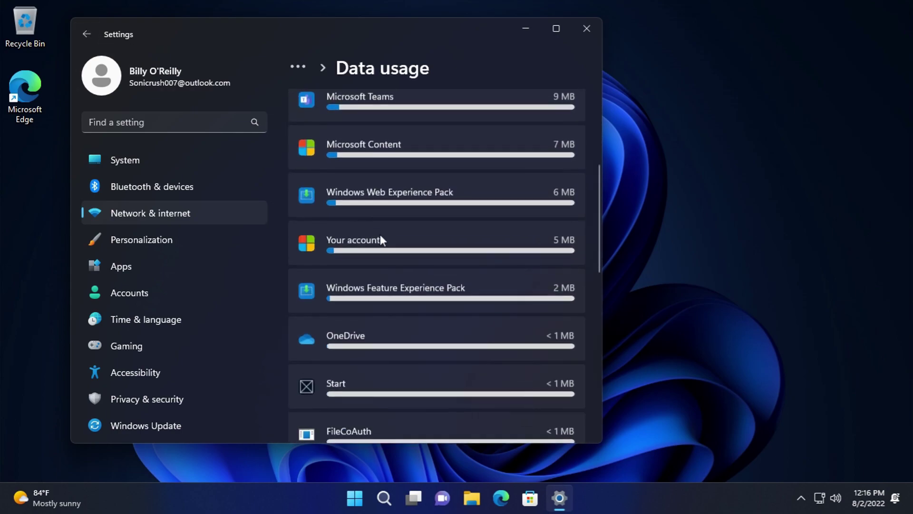
{"action": "left_click", "coordinate": [87, 34]}
{"action": "scroll", "coordinate": [464, 307], "scroll_direction": "down", "scroll_amount": 3}
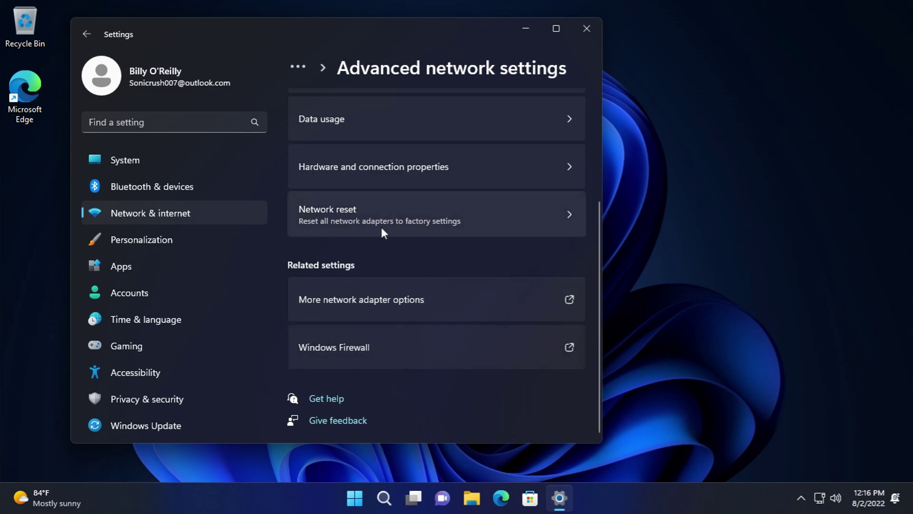
{"action": "scroll", "coordinate": [391, 212], "scroll_direction": "up", "scroll_amount": 2}
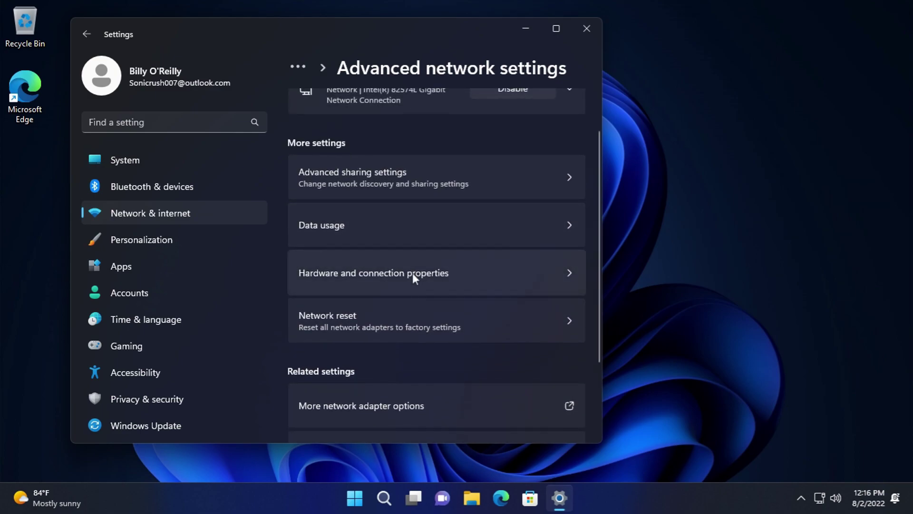
- View the hardware and connection properties page
{"action": "left_click", "coordinate": [410, 275]}
{"action": "scroll", "coordinate": [367, 256], "scroll_direction": "down", "scroll_amount": 5}
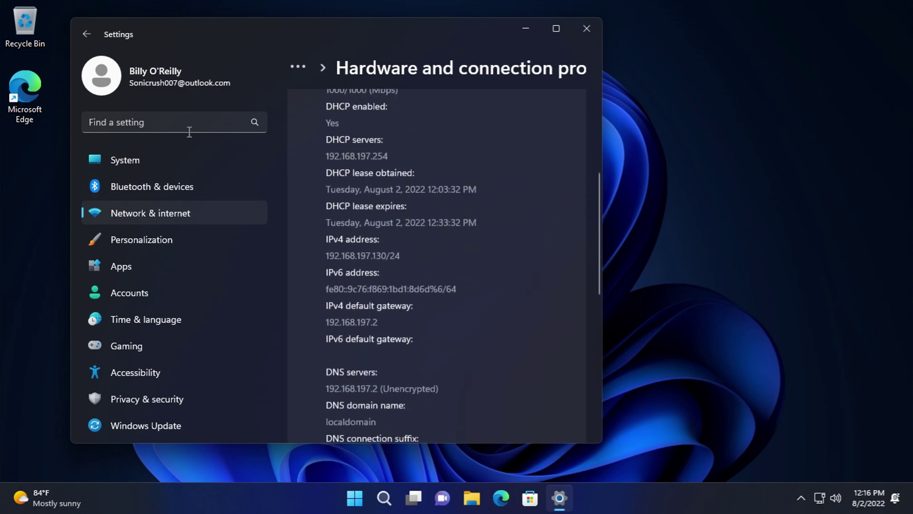
{"action": "left_click", "coordinate": [82, 35]}
{"action": "left_click", "coordinate": [82, 35]}
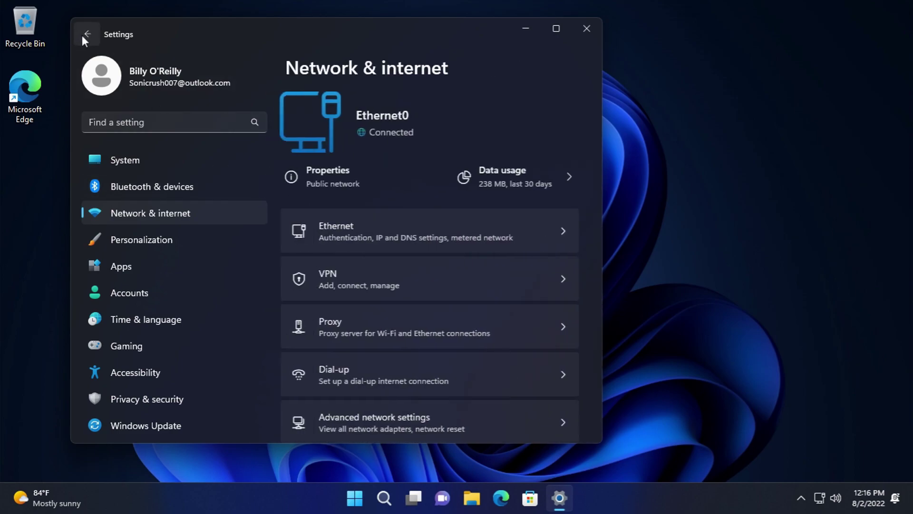
- Revisit Ethernet, then open and close Control Panel's Network Connections from Advanced network settings
{"action": "left_click", "coordinate": [436, 232]}
{"action": "key", "text": "alt+Left"}
{"action": "scroll", "coordinate": [489, 376], "scroll_direction": "down", "scroll_amount": 1}
{"action": "left_click", "coordinate": [471, 384]}
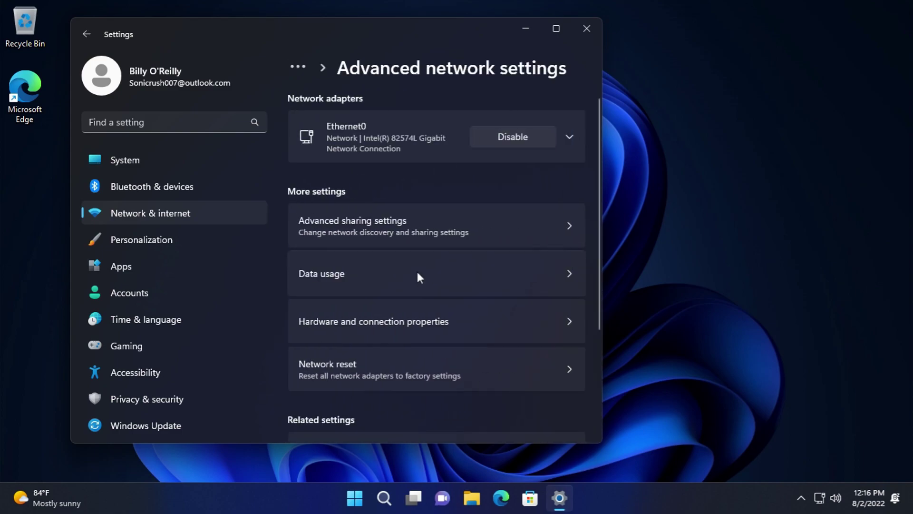
{"action": "scroll", "coordinate": [410, 271], "scroll_direction": "down", "scroll_amount": 3}
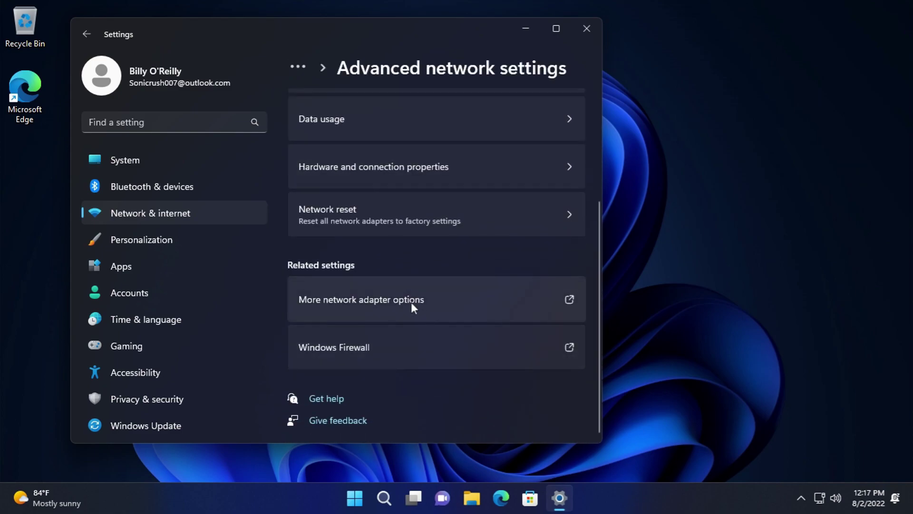
{"action": "left_click", "coordinate": [404, 300]}
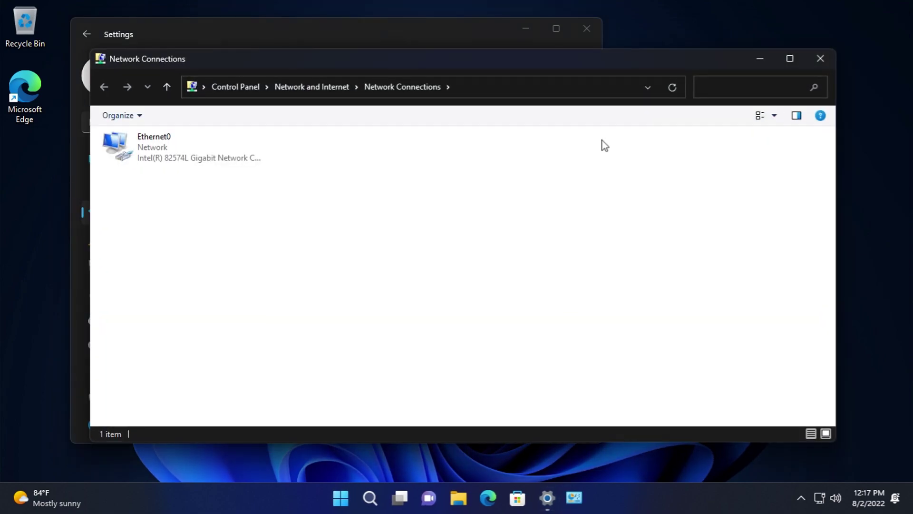
{"action": "left_click", "coordinate": [820, 59]}
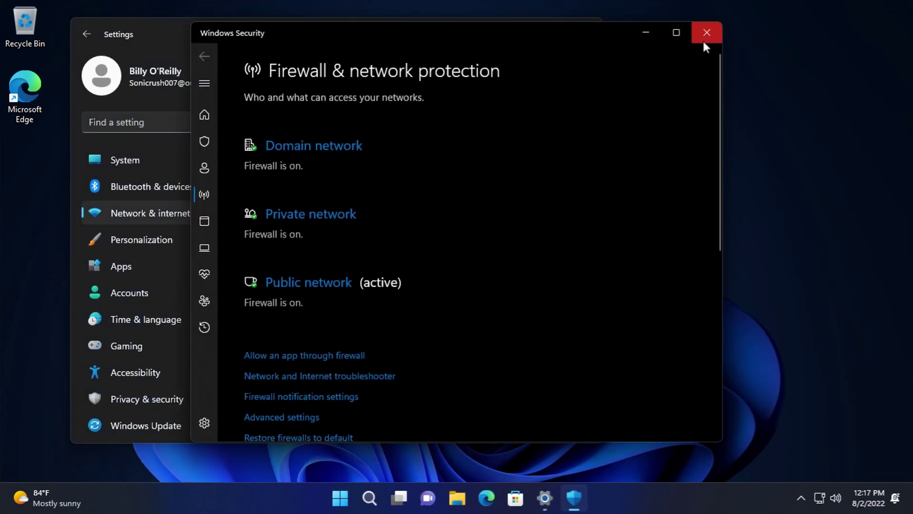
- Close Windows Security and browse Installed apps, checking Calculator's extra options
{"action": "left_click", "coordinate": [704, 36]}
{"action": "left_click", "coordinate": [187, 223]}
{"action": "left_click", "coordinate": [167, 238]}
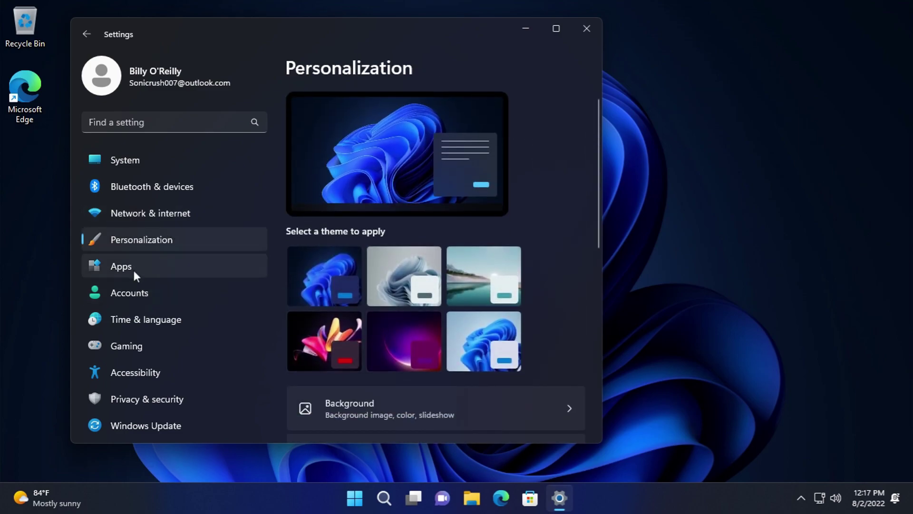
{"action": "left_click", "coordinate": [133, 269]}
{"action": "left_click", "coordinate": [452, 127]}
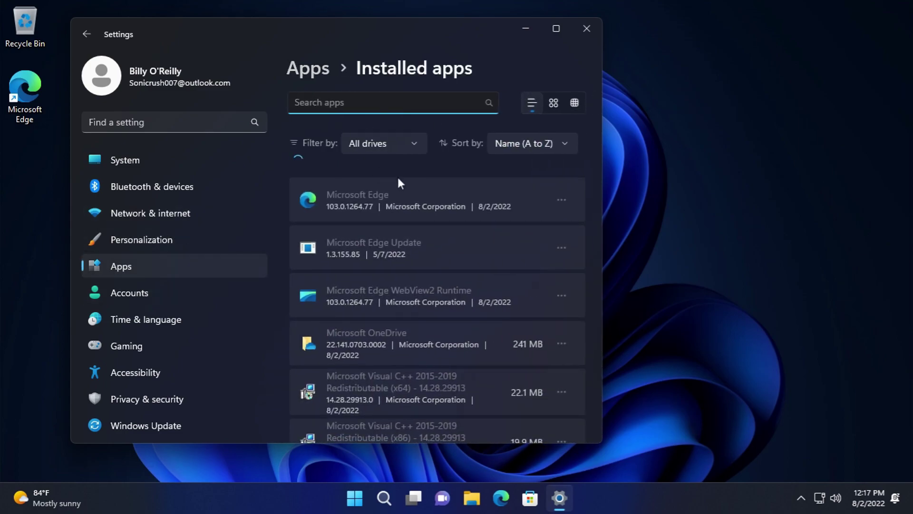
{"action": "left_click", "coordinate": [562, 205]}
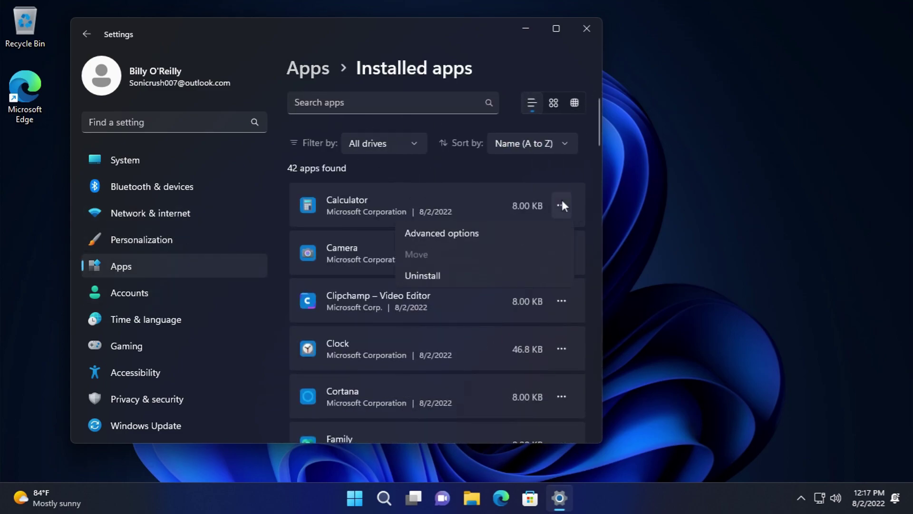
{"action": "left_click", "coordinate": [597, 167]}
{"action": "left_click_drag", "start_coordinate": [598, 114], "coordinate": [563, 417]}
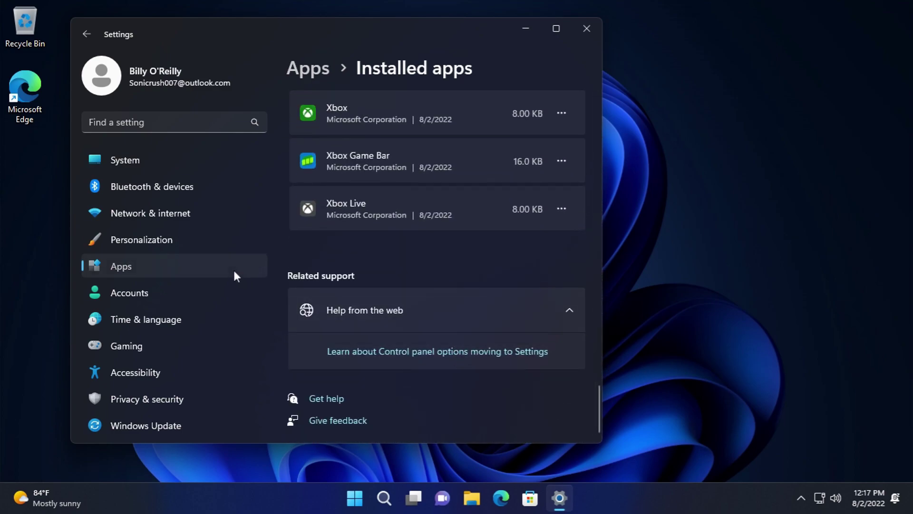
- Explore Advanced app settings: app sources, share across devices, app execution aliases and Archive apps, changing nothing
{"action": "left_click", "coordinate": [234, 268]}
{"action": "left_click", "coordinate": [311, 175]}
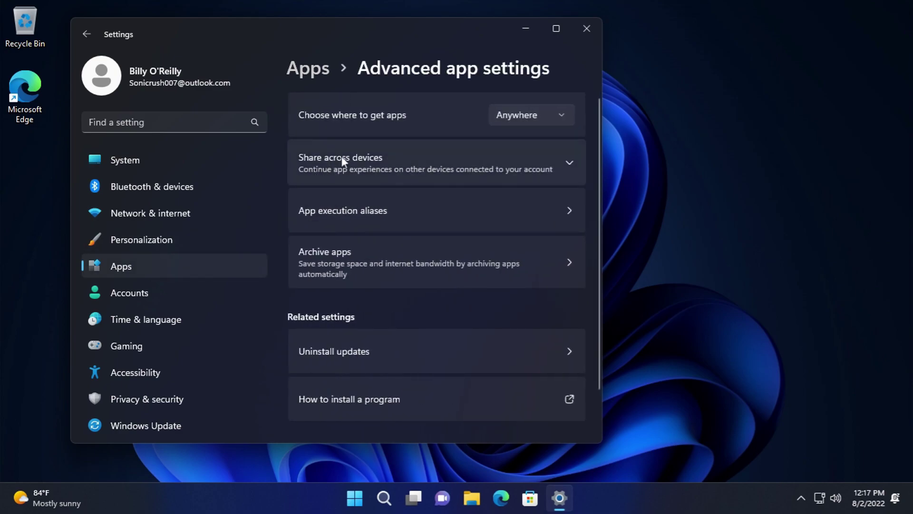
{"action": "left_click", "coordinate": [523, 113]}
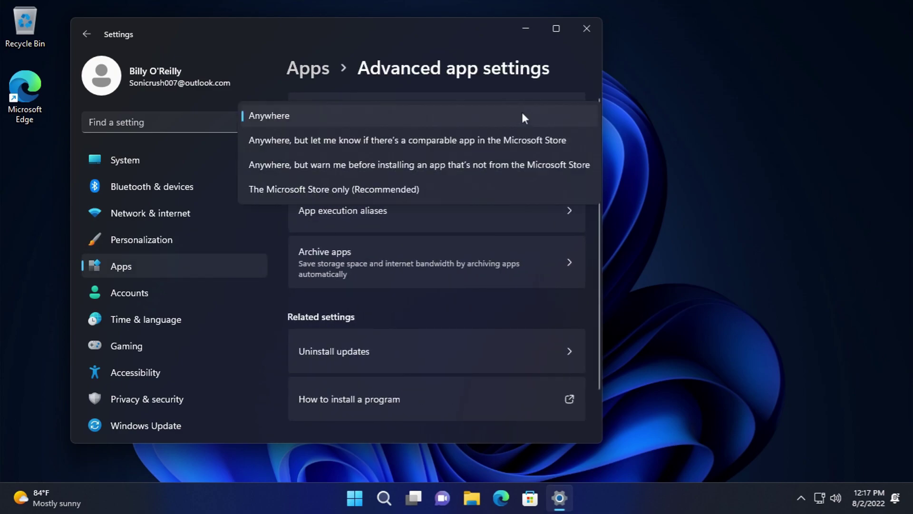
{"action": "left_click", "coordinate": [445, 46]}
{"action": "left_click", "coordinate": [448, 155]}
{"action": "scroll", "coordinate": [457, 309], "scroll_direction": "down", "scroll_amount": 5}
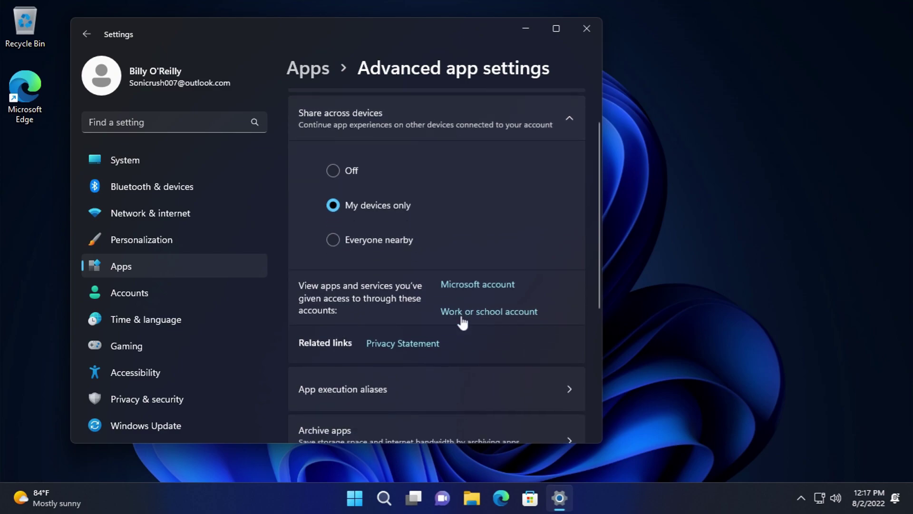
{"action": "left_click", "coordinate": [442, 282]}
{"action": "scroll", "coordinate": [424, 290], "scroll_direction": "down", "scroll_amount": 5}
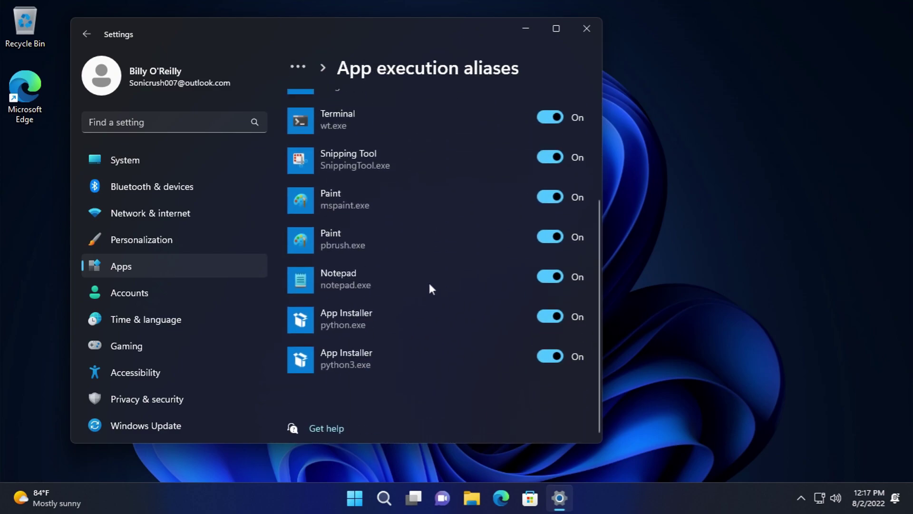
{"action": "left_click", "coordinate": [87, 33]}
{"action": "left_click", "coordinate": [376, 243]}
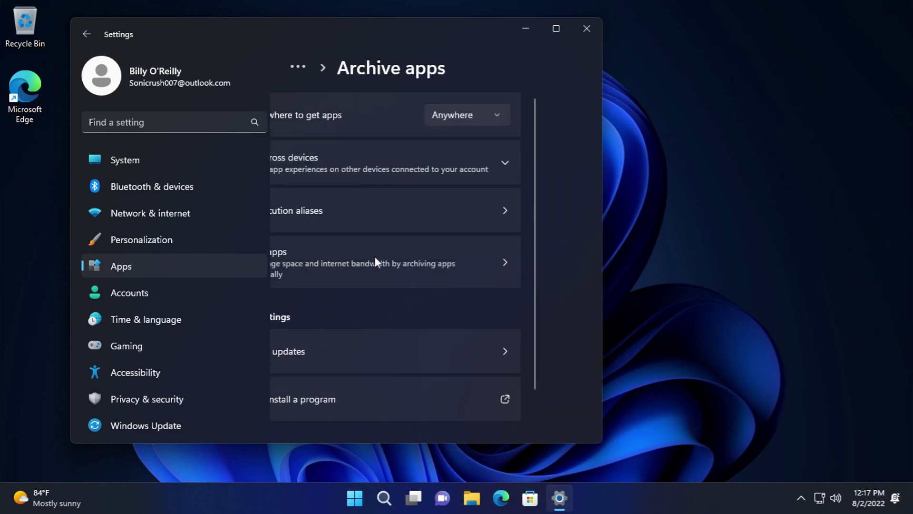
{"action": "left_click", "coordinate": [87, 34]}
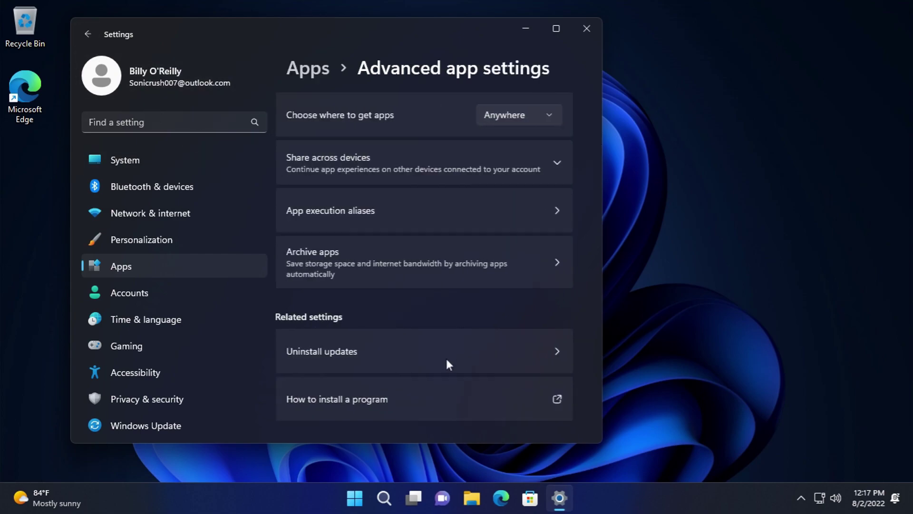
- View the list of updates available to uninstall
{"action": "left_click", "coordinate": [390, 345]}
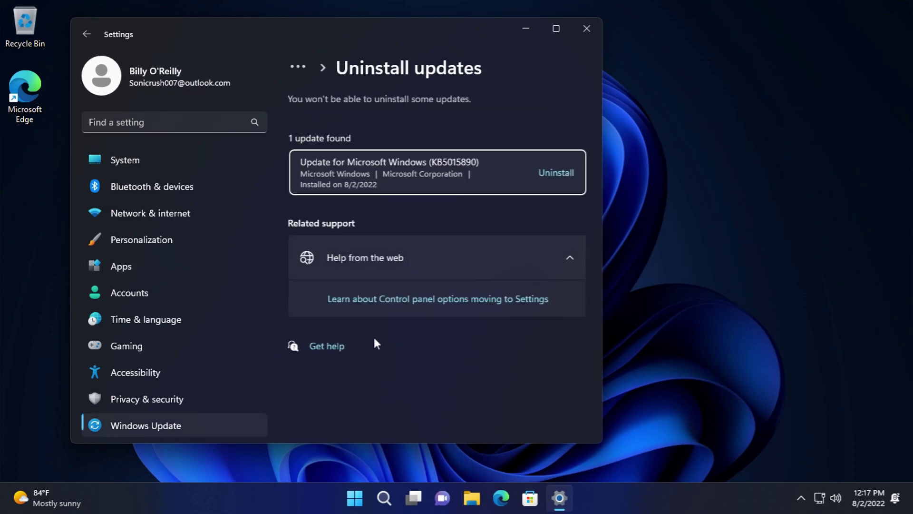
{"action": "left_click", "coordinate": [147, 269]}
{"action": "scroll", "coordinate": [333, 309], "scroll_direction": "down", "scroll_amount": 2}
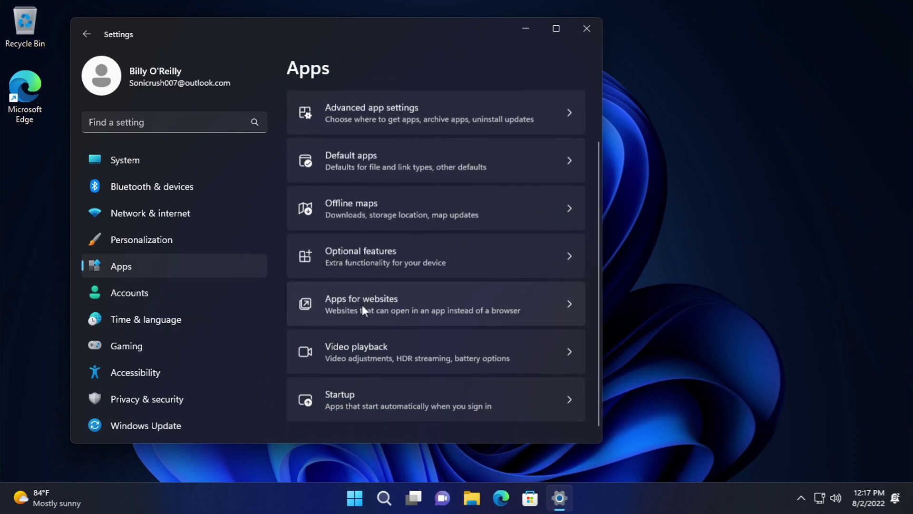
- Browse Default apps, viewing the file-type defaults for App Installer and Microsoft Edge
{"action": "left_click", "coordinate": [356, 148]}
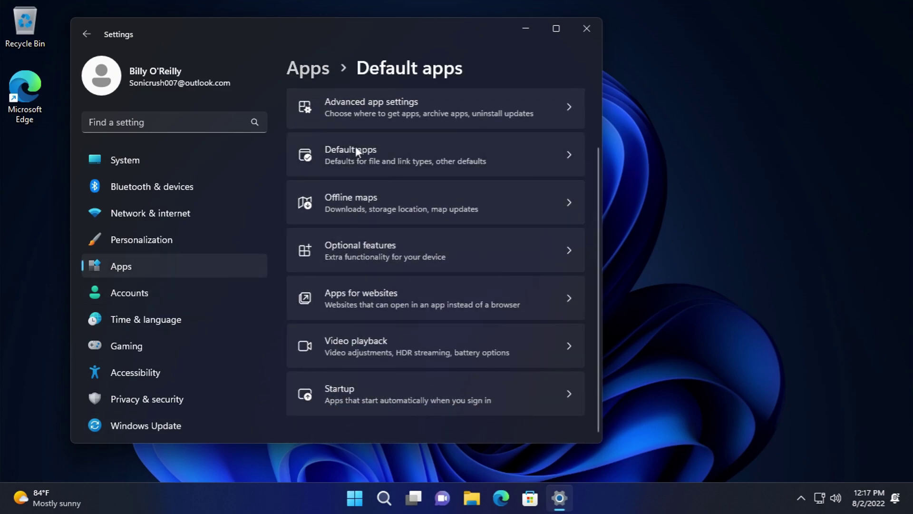
{"action": "scroll", "coordinate": [418, 242], "scroll_direction": "down", "scroll_amount": 3}
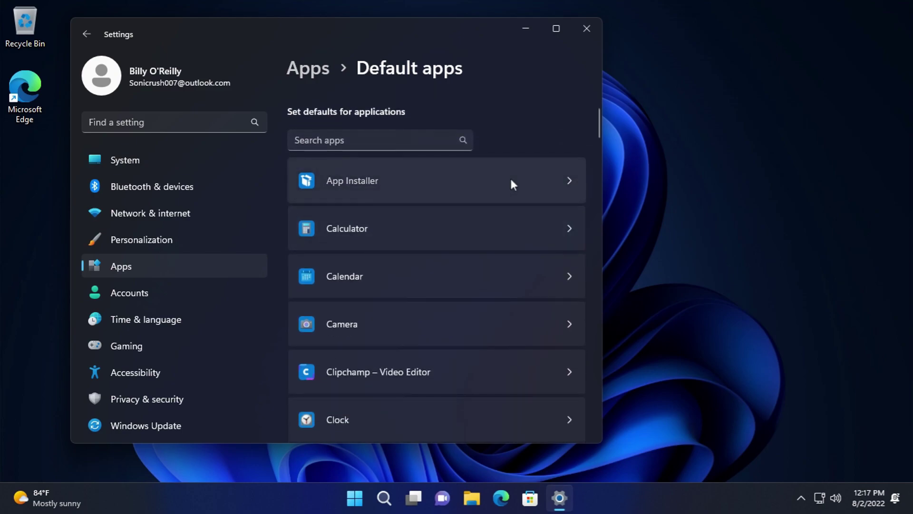
{"action": "left_click", "coordinate": [510, 180]}
{"action": "scroll", "coordinate": [421, 214], "scroll_direction": "down", "scroll_amount": 5}
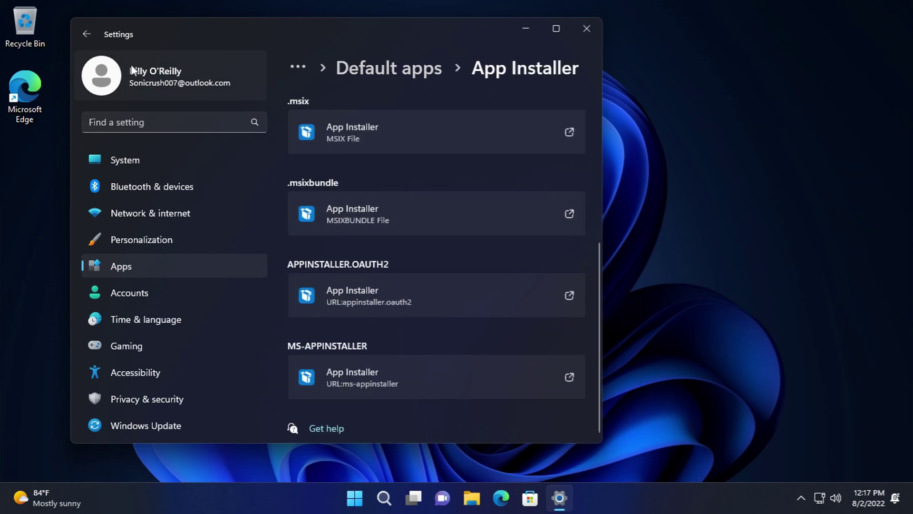
{"action": "left_click", "coordinate": [88, 34]}
{"action": "scroll", "coordinate": [504, 268], "scroll_direction": "down", "scroll_amount": 8}
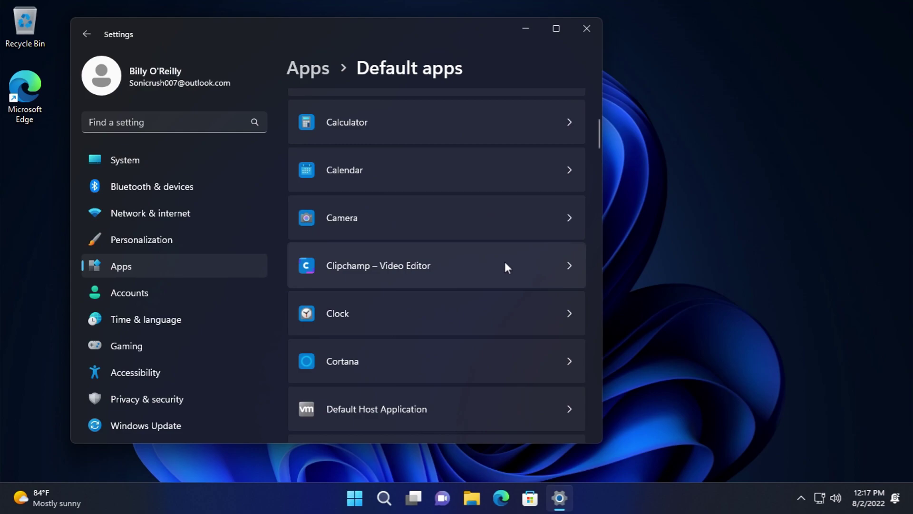
{"action": "scroll", "coordinate": [433, 235], "scroll_direction": "down", "scroll_amount": 4}
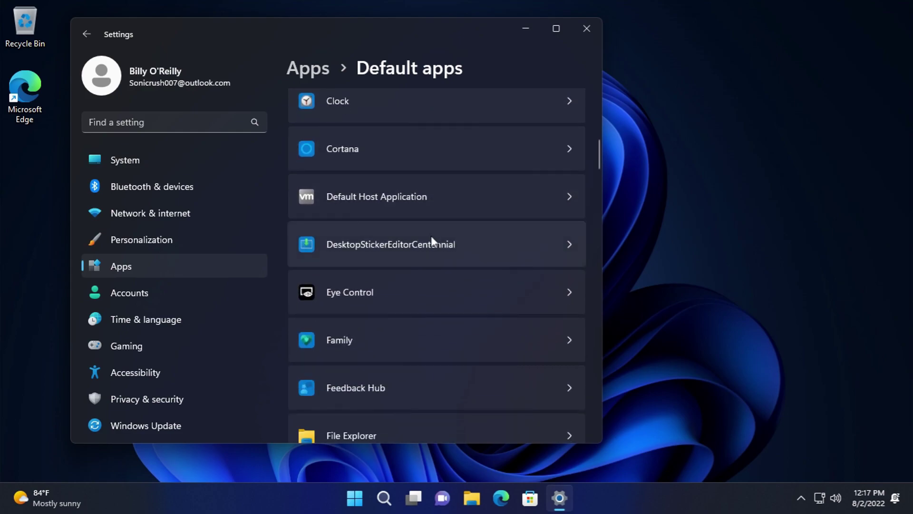
{"action": "scroll", "coordinate": [430, 232], "scroll_direction": "down", "scroll_amount": 10}
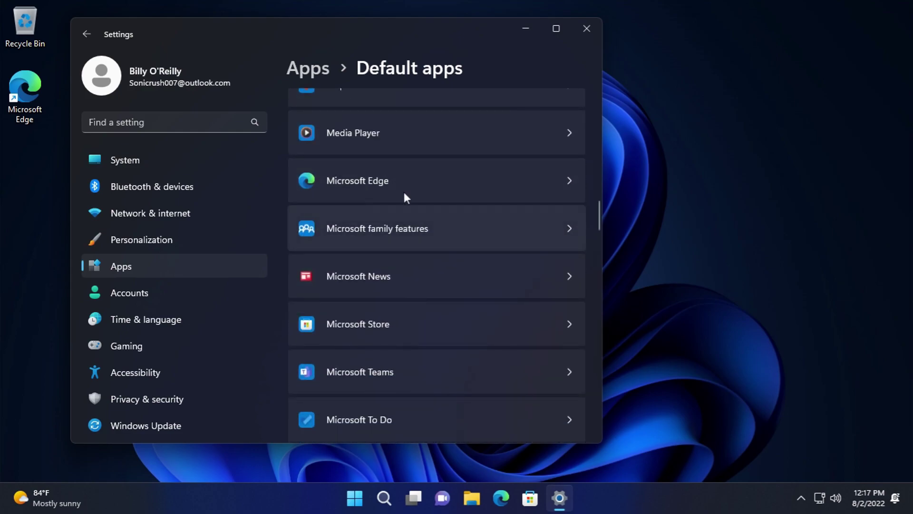
{"action": "left_click", "coordinate": [404, 184]}
{"action": "scroll", "coordinate": [395, 223], "scroll_direction": "down", "scroll_amount": 15}
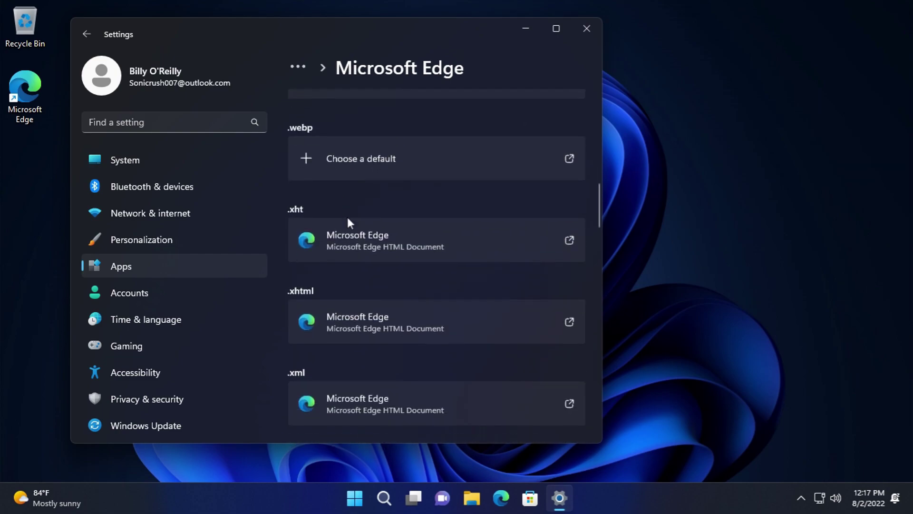
{"action": "scroll", "coordinate": [364, 235], "scroll_direction": "down", "scroll_amount": 10}
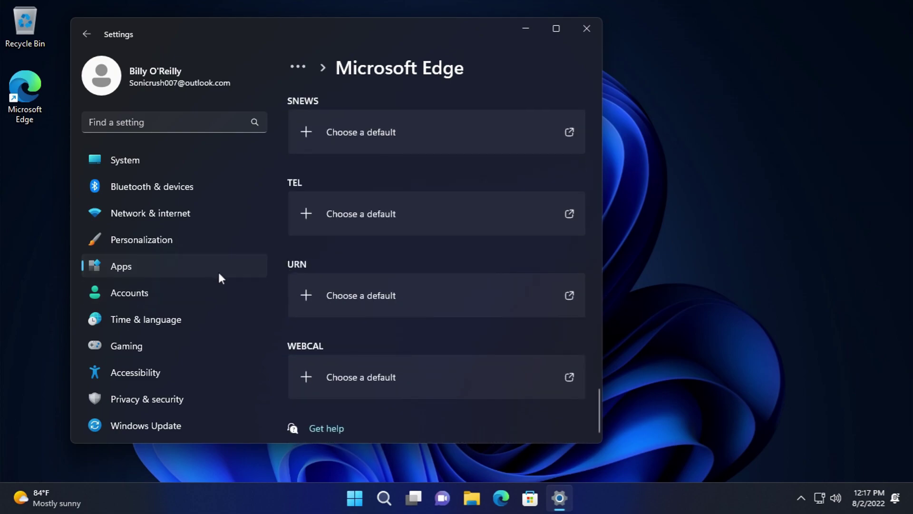
{"action": "left_click", "coordinate": [212, 269]}
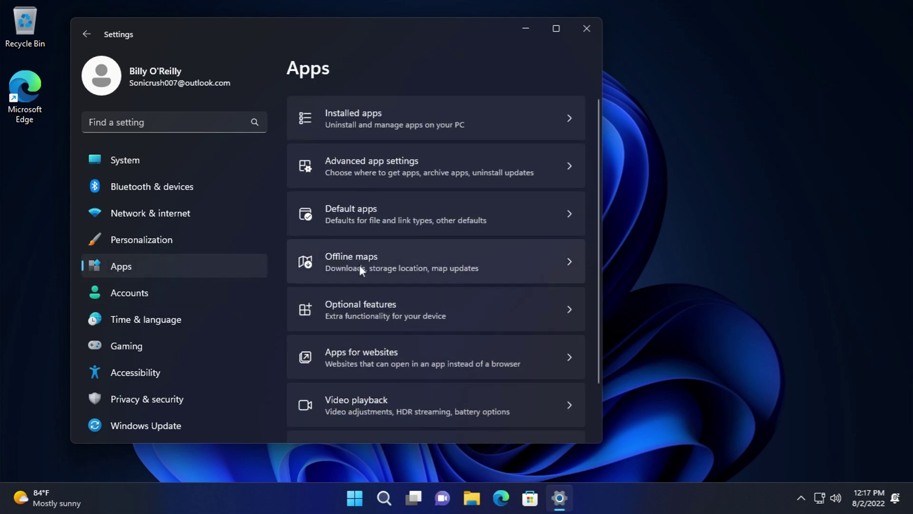
- Open Offline maps and browse downloadable maps, expanding the African country list without downloading
{"action": "left_click", "coordinate": [373, 269]}
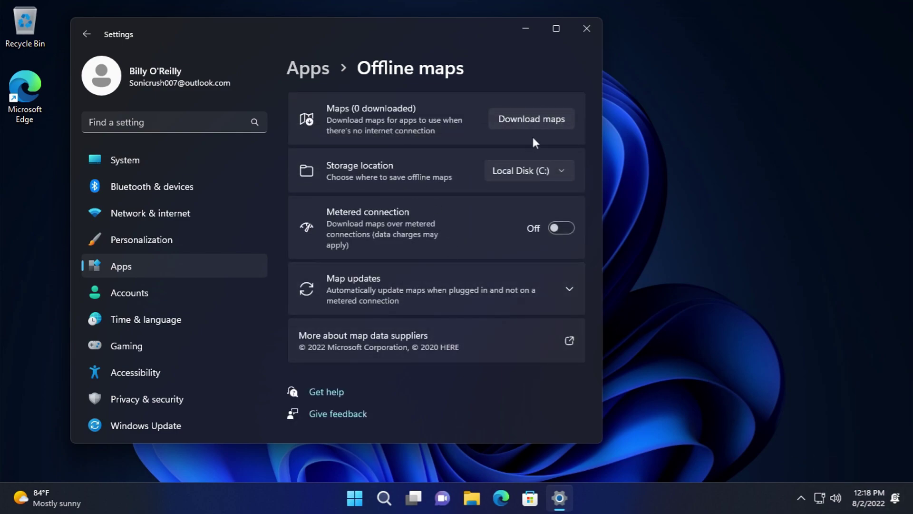
{"action": "left_click", "coordinate": [542, 121]}
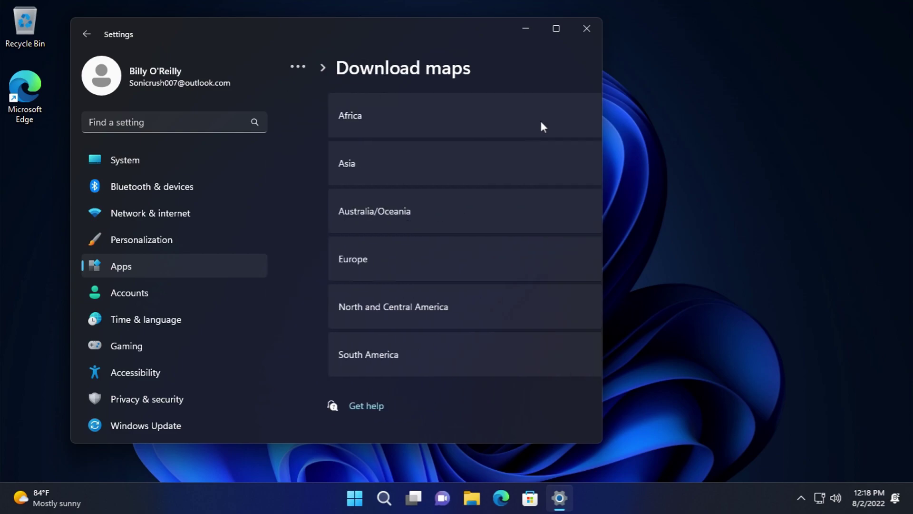
{"action": "left_click", "coordinate": [367, 119]}
{"action": "scroll", "coordinate": [516, 239], "scroll_direction": "down", "scroll_amount": 10}
{"action": "scroll", "coordinate": [481, 256], "scroll_direction": "down", "scroll_amount": 20}
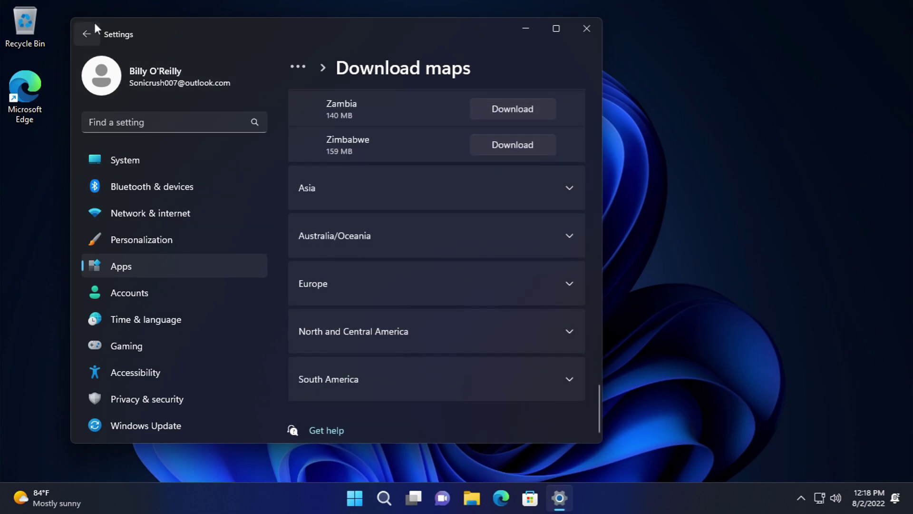
{"action": "left_click", "coordinate": [94, 25]}
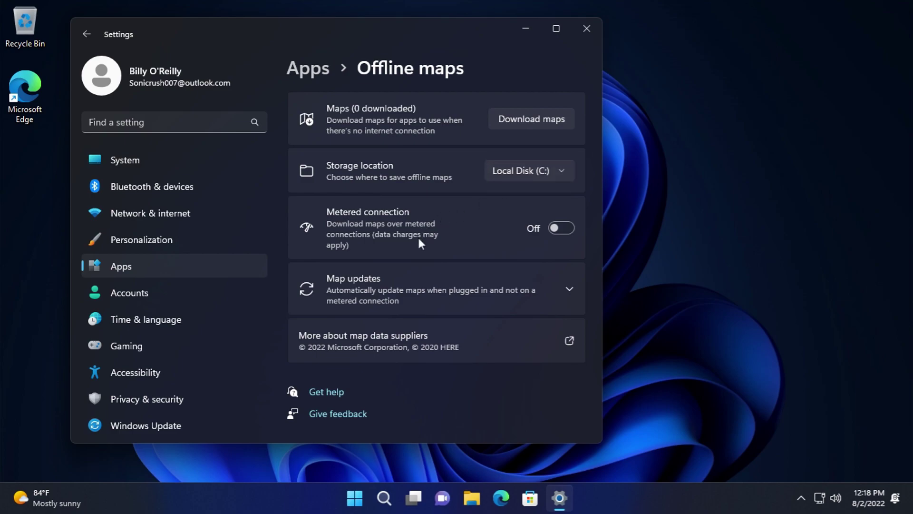
- Expand Map updates and read the map data suppliers webpage, closing the browser afterwards
{"action": "left_click", "coordinate": [435, 292]}
{"action": "scroll", "coordinate": [329, 230], "scroll_direction": "down", "scroll_amount": 2}
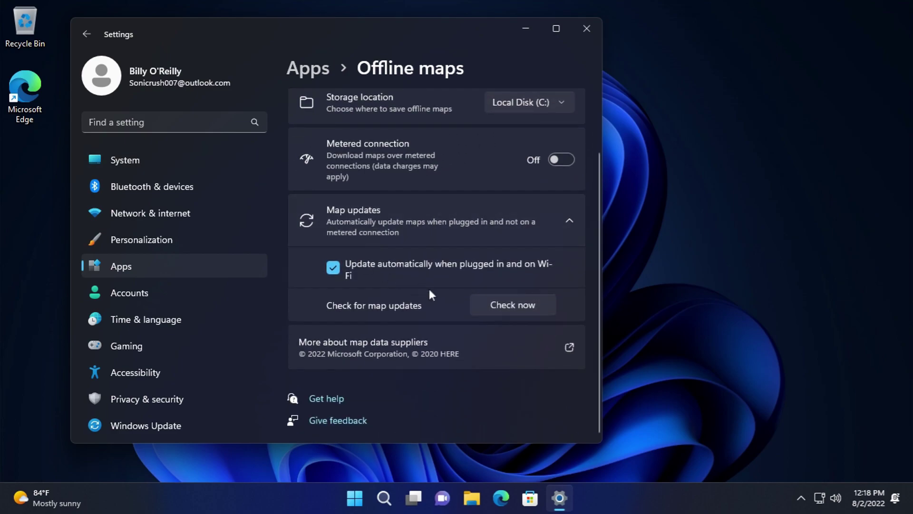
{"action": "left_click", "coordinate": [412, 354]}
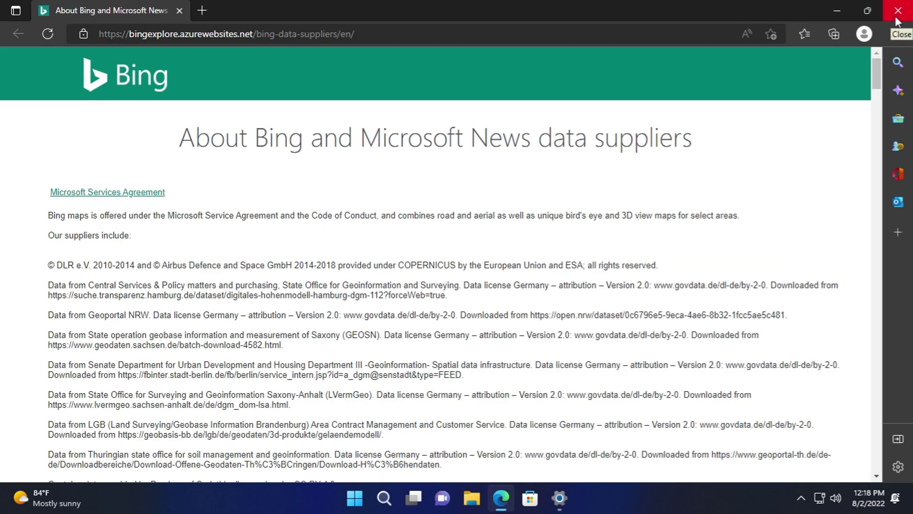
{"action": "left_click_drag", "start_coordinate": [877, 71], "coordinate": [880, 419]}
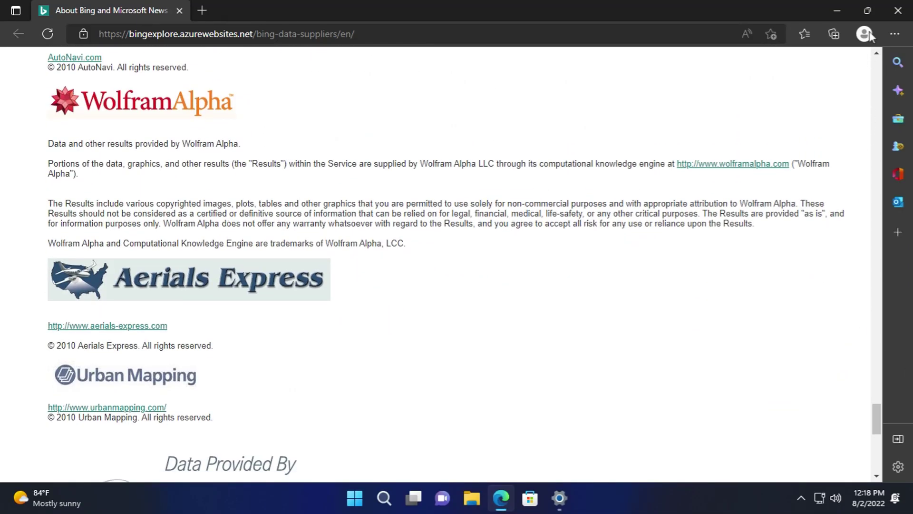
{"action": "left_click", "coordinate": [888, 6]}
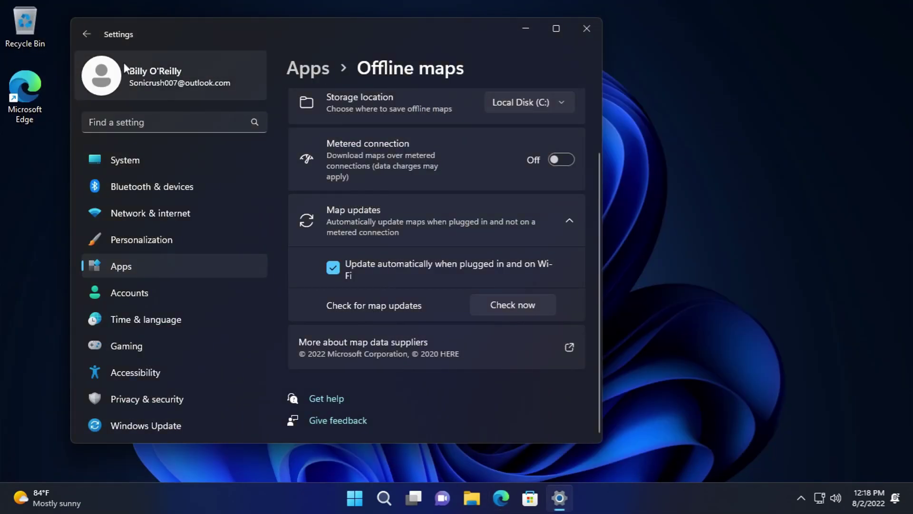
- Open Optional features and browse the add-feature list, cancelling without adding anything
{"action": "left_click", "coordinate": [83, 42]}
{"action": "scroll", "coordinate": [404, 270], "scroll_direction": "down", "scroll_amount": 2}
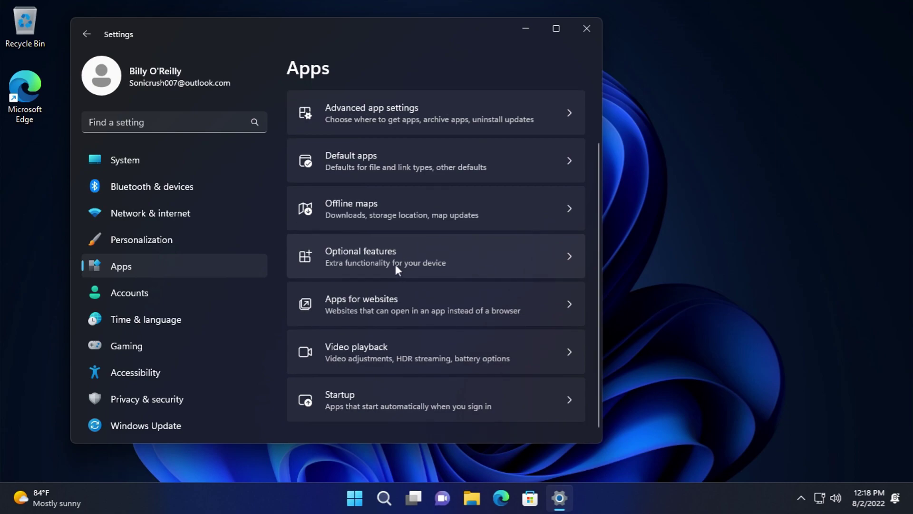
{"action": "left_click", "coordinate": [395, 264]}
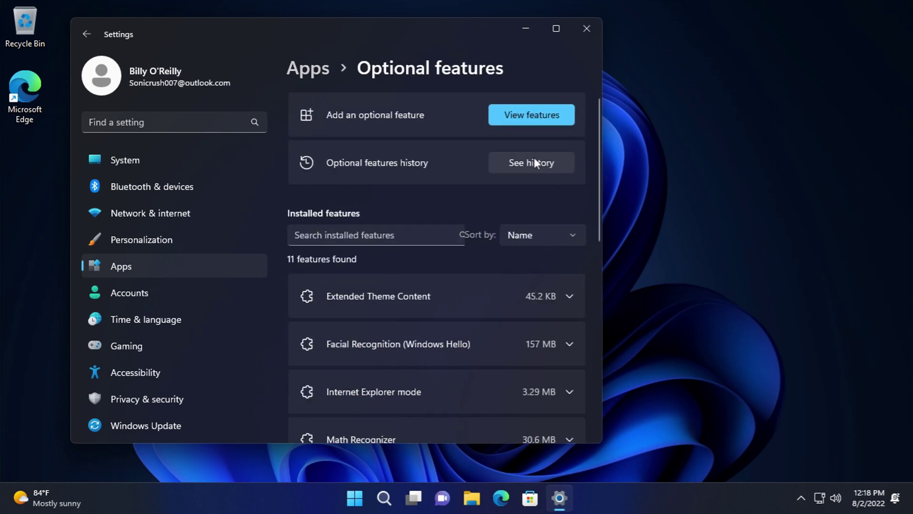
{"action": "left_click", "coordinate": [525, 115]}
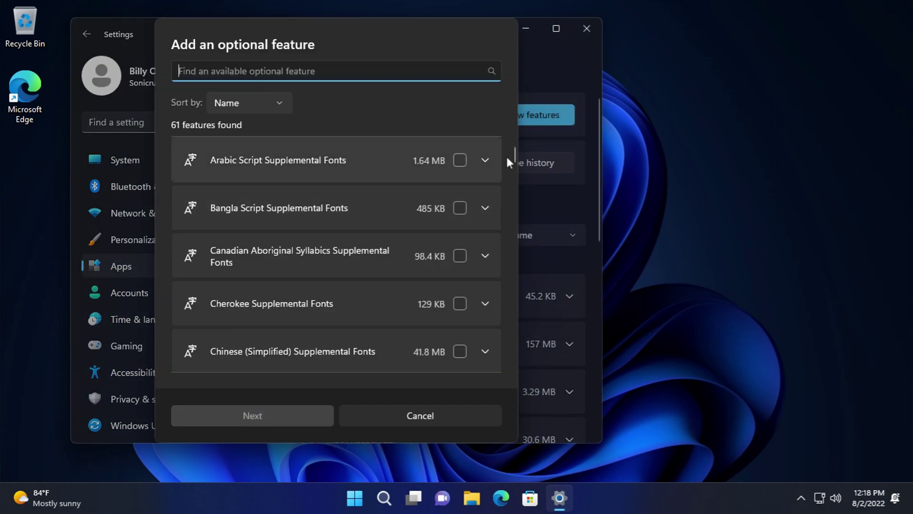
{"action": "left_click_drag", "start_coordinate": [515, 158], "coordinate": [511, 372]}
{"action": "left_click", "coordinate": [437, 409]}
- Review optional feature history, keep sorting by Name, and peek at Extended Theme Content details
{"action": "left_click", "coordinate": [532, 166]}
{"action": "left_click_drag", "start_coordinate": [513, 216], "coordinate": [498, 395]}
{"action": "left_click", "coordinate": [488, 410]}
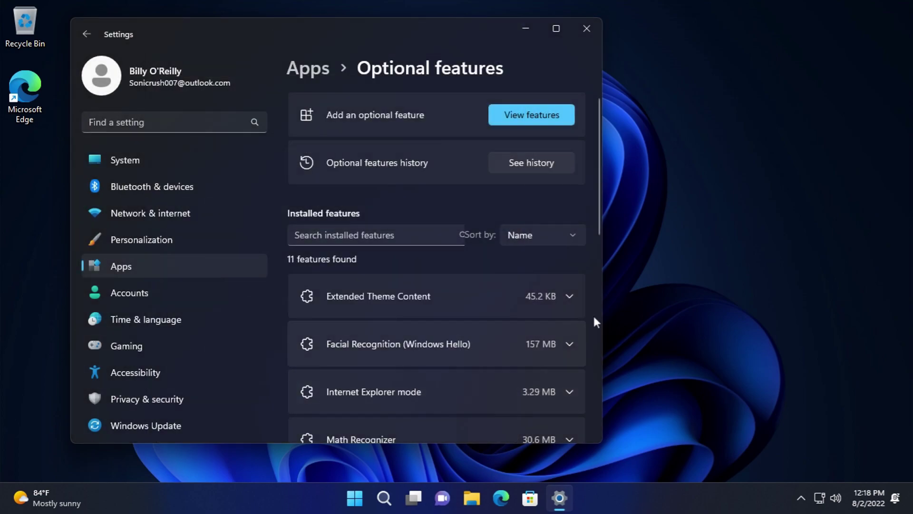
{"action": "left_click", "coordinate": [565, 237]}
{"action": "left_click", "coordinate": [565, 237]}
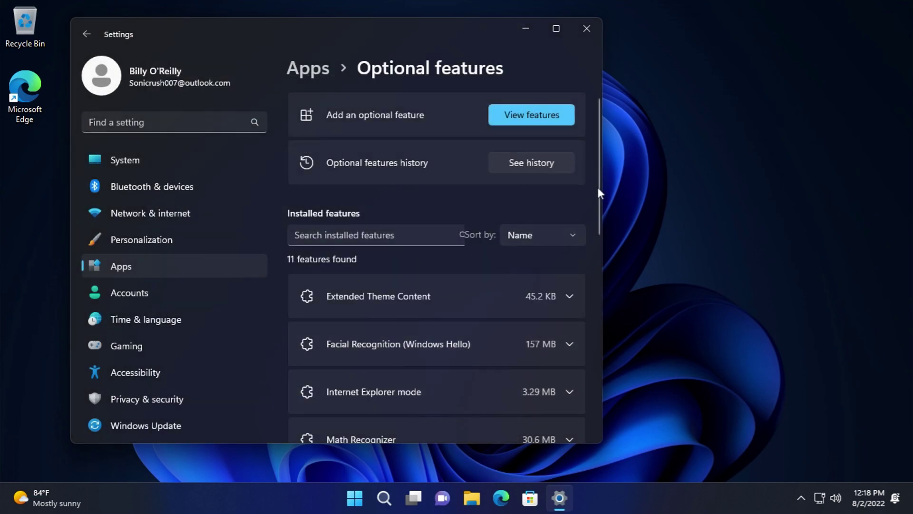
{"action": "left_click", "coordinate": [552, 310]}
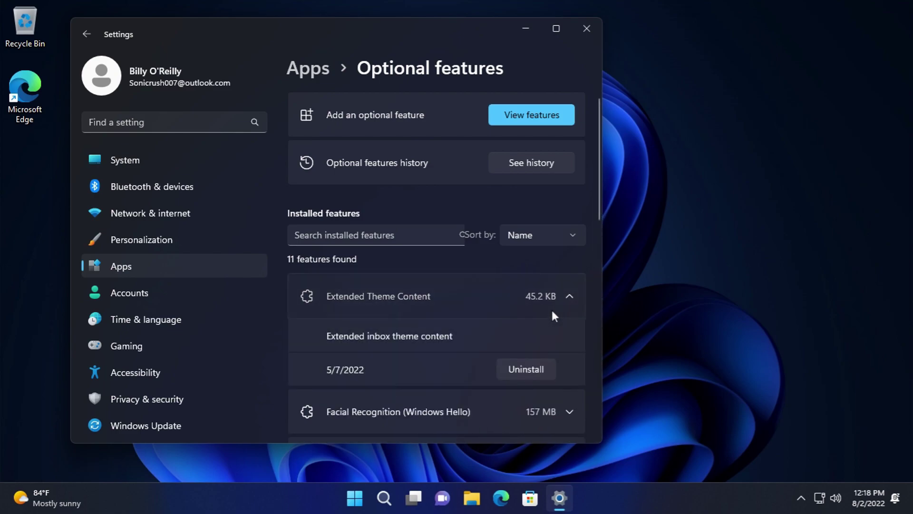
{"action": "left_click", "coordinate": [552, 311]}
{"action": "left_click_drag", "start_coordinate": [601, 189], "coordinate": [596, 407]}
- Open Windows Features and expand .NET Framework 3.5, .NET 4.8 WCF Services, Device Lockdown and Hyper-V nodes
{"action": "left_click", "coordinate": [460, 359]}
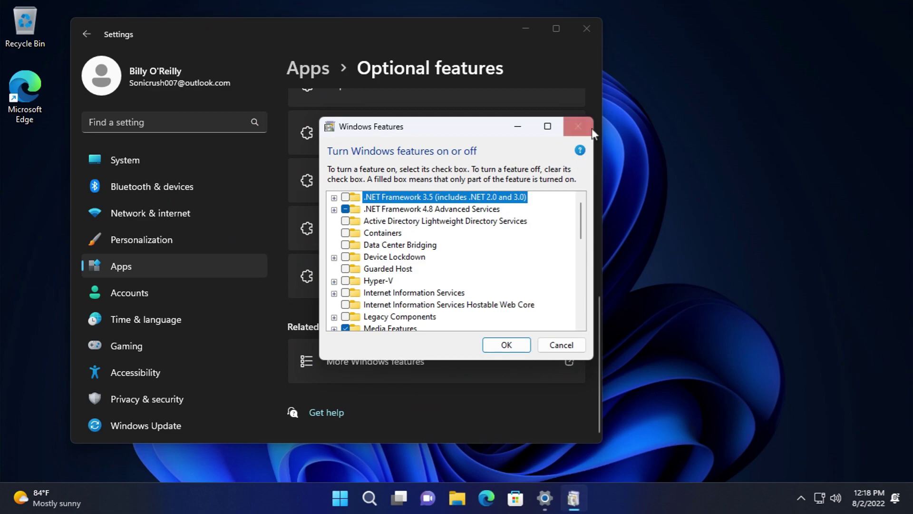
{"action": "key", "text": "super+e"}
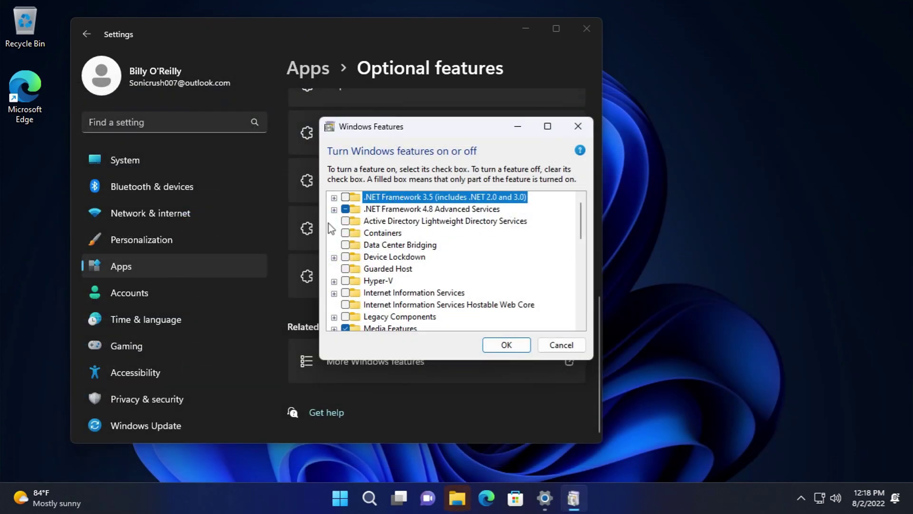
{"action": "left_click", "coordinate": [334, 198]}
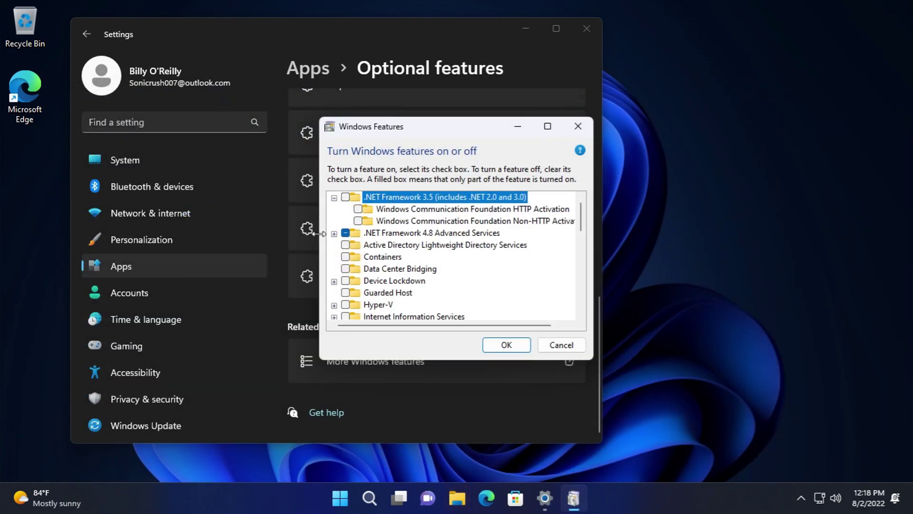
{"action": "left_click", "coordinate": [334, 233]}
{"action": "left_click", "coordinate": [347, 257]}
{"action": "scroll", "coordinate": [351, 259], "scroll_direction": "down", "scroll_amount": 1}
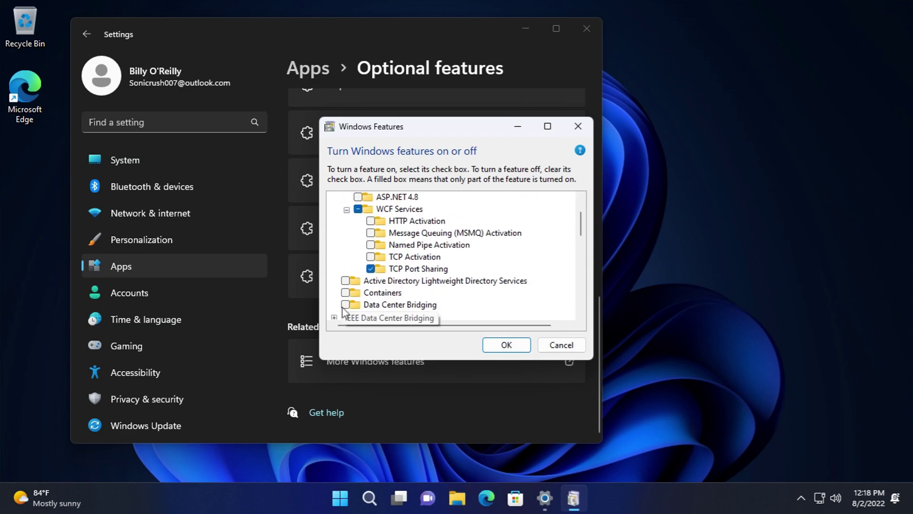
{"action": "left_click", "coordinate": [334, 317]}
{"action": "scroll", "coordinate": [343, 286], "scroll_direction": "down", "scroll_amount": 2}
{"action": "left_click", "coordinate": [334, 257]}
{"action": "scroll", "coordinate": [349, 271], "scroll_direction": "down", "scroll_amount": 1}
{"action": "left_click", "coordinate": [346, 245]}
{"action": "scroll", "coordinate": [348, 260], "scroll_direction": "down", "scroll_amount": 1}
{"action": "left_click", "coordinate": [347, 257]}
{"action": "scroll", "coordinate": [337, 266], "scroll_direction": "down", "scroll_amount": 2}
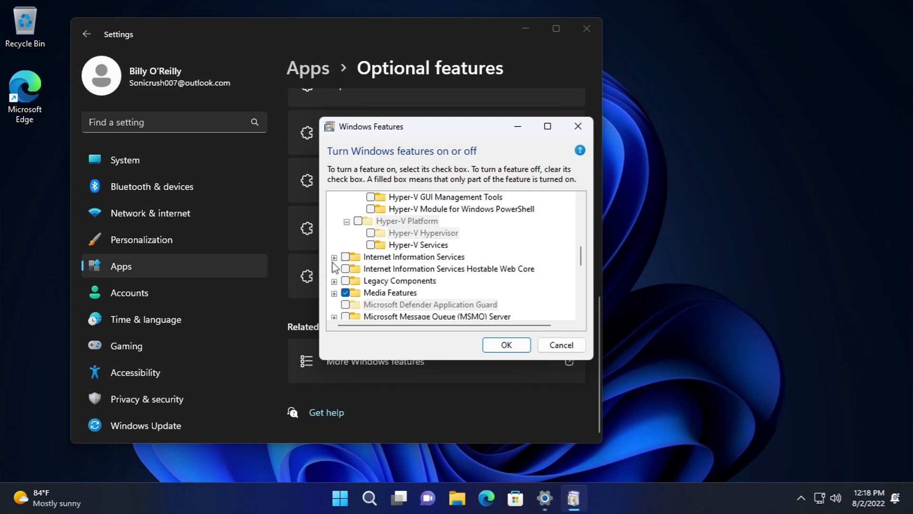
- Expand Internet Information Services down through FTP Server, Web Management Tools and World Wide Web Services groups
{"action": "left_click", "coordinate": [334, 257]}
{"action": "left_click", "coordinate": [346, 269]}
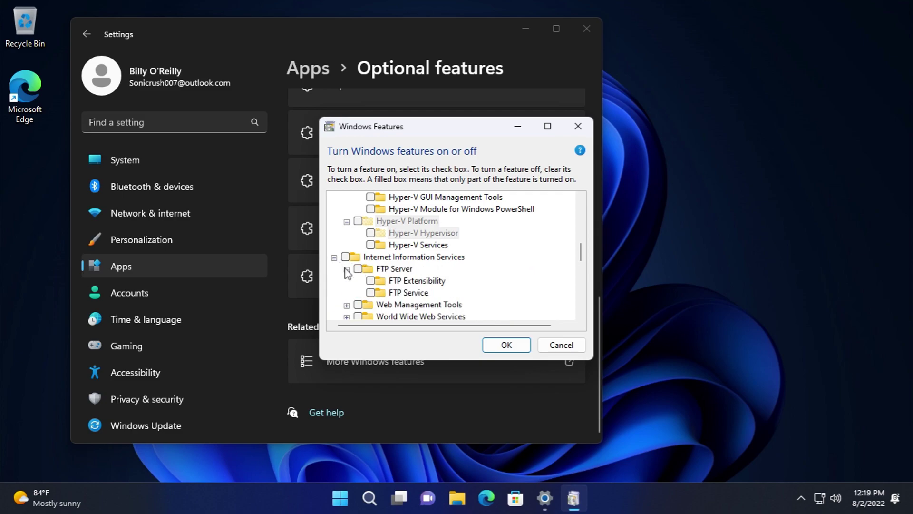
{"action": "left_click", "coordinate": [346, 305]}
{"action": "scroll", "coordinate": [352, 276], "scroll_direction": "down", "scroll_amount": 2}
{"action": "left_click", "coordinate": [359, 245]}
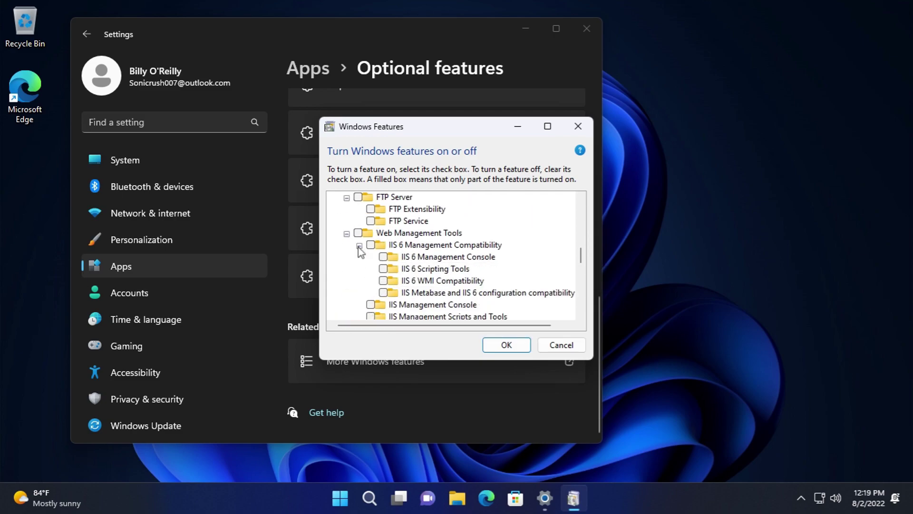
{"action": "scroll", "coordinate": [354, 275], "scroll_direction": "down", "scroll_amount": 1}
{"action": "left_click", "coordinate": [347, 304]}
{"action": "left_click", "coordinate": [359, 260]}
{"action": "scroll", "coordinate": [360, 266], "scroll_direction": "down", "scroll_amount": 2}
{"action": "left_click", "coordinate": [360, 269]}
{"action": "scroll", "coordinate": [362, 278], "scroll_direction": "down", "scroll_amount": 2}
{"action": "left_click", "coordinate": [360, 284]}
{"action": "scroll", "coordinate": [362, 286], "scroll_direction": "down", "scroll_amount": 1}
{"action": "left_click", "coordinate": [359, 292]}
{"action": "scroll", "coordinate": [369, 286], "scroll_direction": "down", "scroll_amount": 3}
{"action": "scroll", "coordinate": [368, 280], "scroll_direction": "up", "scroll_amount": 2}
{"action": "left_click", "coordinate": [360, 225]}
{"action": "scroll", "coordinate": [357, 252], "scroll_direction": "down", "scroll_amount": 3}
{"action": "scroll", "coordinate": [348, 280], "scroll_direction": "down", "scroll_amount": 1}
- Expand Legacy Components, Media Features, MSMQ, MultiPoint, Print, NFS, SMB 1.0, PowerShell 2.0 and Process Activation
{"action": "left_click", "coordinate": [334, 245]}
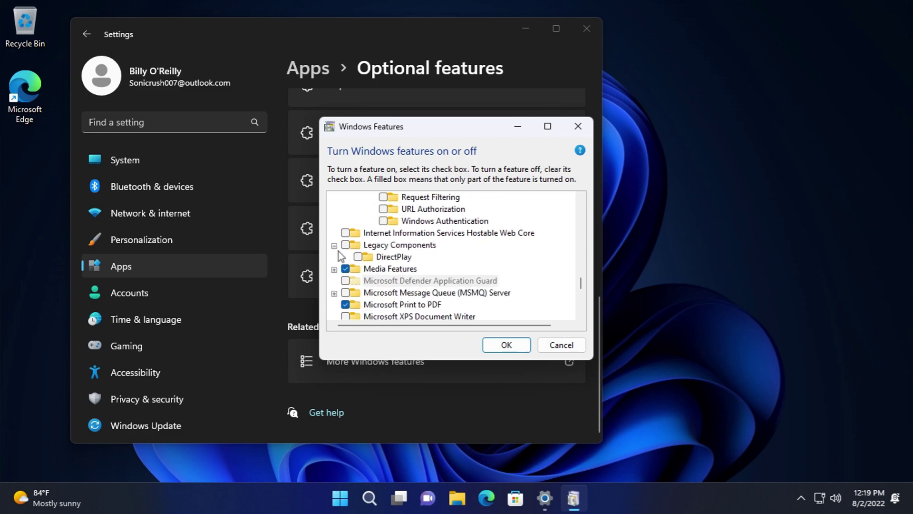
{"action": "scroll", "coordinate": [334, 267], "scroll_direction": "up", "scroll_amount": 1}
{"action": "left_click", "coordinate": [334, 280]}
{"action": "scroll", "coordinate": [332, 285], "scroll_direction": "down", "scroll_amount": 1}
{"action": "left_click", "coordinate": [334, 281]}
{"action": "scroll", "coordinate": [339, 274], "scroll_direction": "down", "scroll_amount": 1}
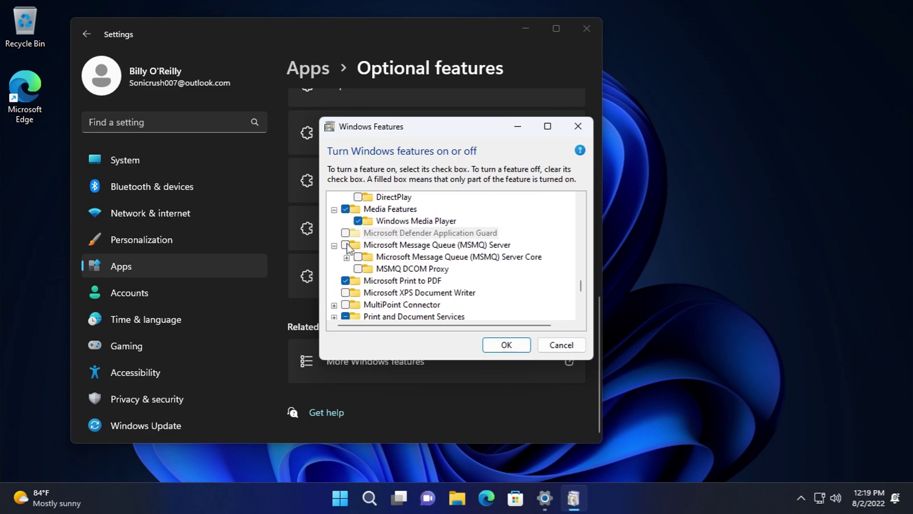
{"action": "left_click", "coordinate": [347, 257]}
{"action": "scroll", "coordinate": [341, 267], "scroll_direction": "down", "scroll_amount": 2}
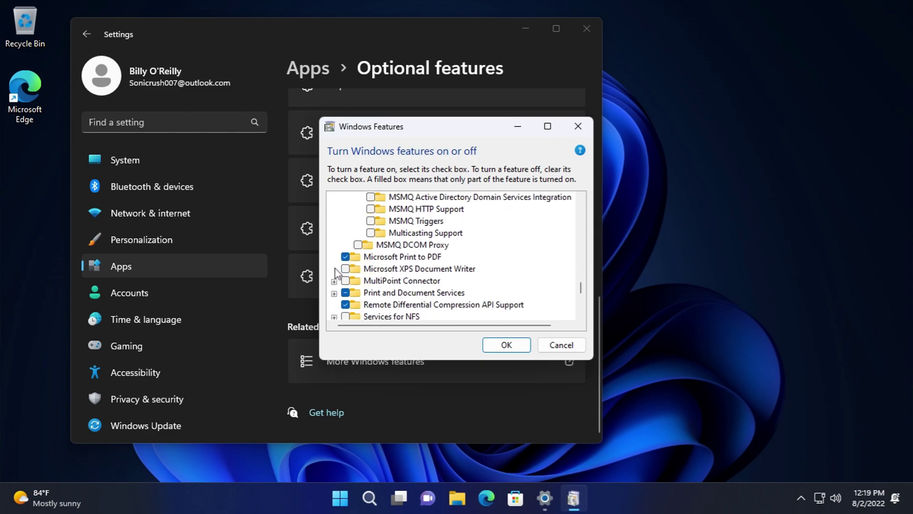
{"action": "left_click", "coordinate": [334, 281]}
{"action": "scroll", "coordinate": [330, 290], "scroll_direction": "down", "scroll_amount": 1}
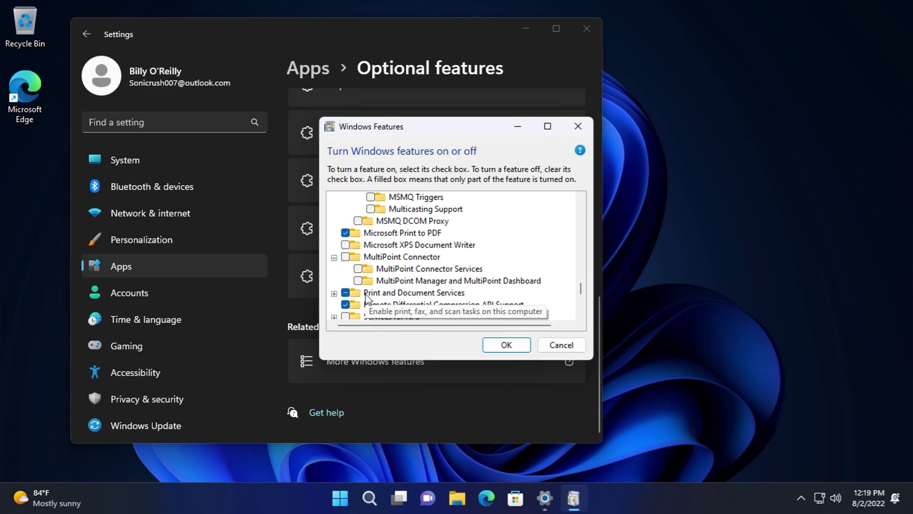
{"action": "left_click", "coordinate": [334, 293]}
{"action": "scroll", "coordinate": [334, 295], "scroll_direction": "down", "scroll_amount": 2}
{"action": "left_click", "coordinate": [333, 281]}
{"action": "scroll", "coordinate": [334, 293], "scroll_direction": "down", "scroll_amount": 1}
{"action": "left_click", "coordinate": [334, 293]}
{"action": "scroll", "coordinate": [334, 298], "scroll_direction": "down", "scroll_amount": 1}
{"action": "scroll", "coordinate": [340, 293], "scroll_direction": "down", "scroll_amount": 2}
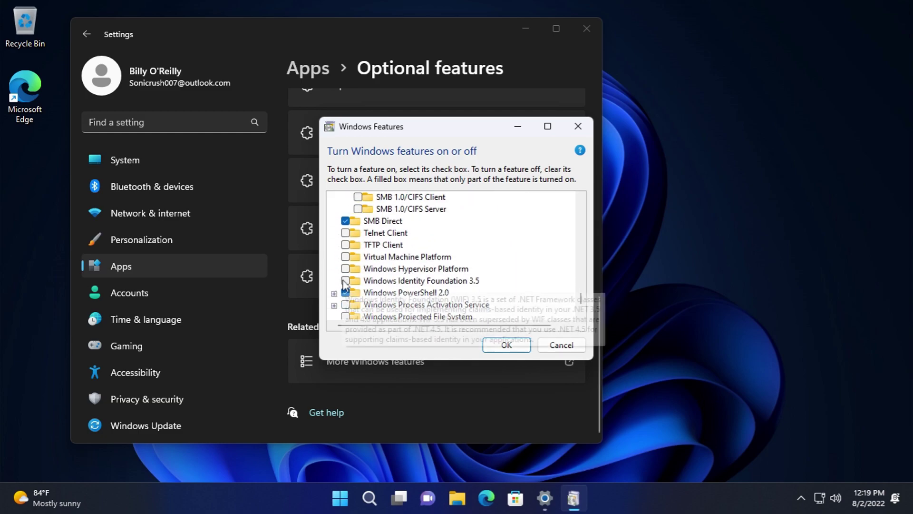
{"action": "left_click", "coordinate": [334, 293]}
{"action": "scroll", "coordinate": [352, 274], "scroll_direction": "down", "scroll_amount": 2}
{"action": "left_click", "coordinate": [334, 269]}
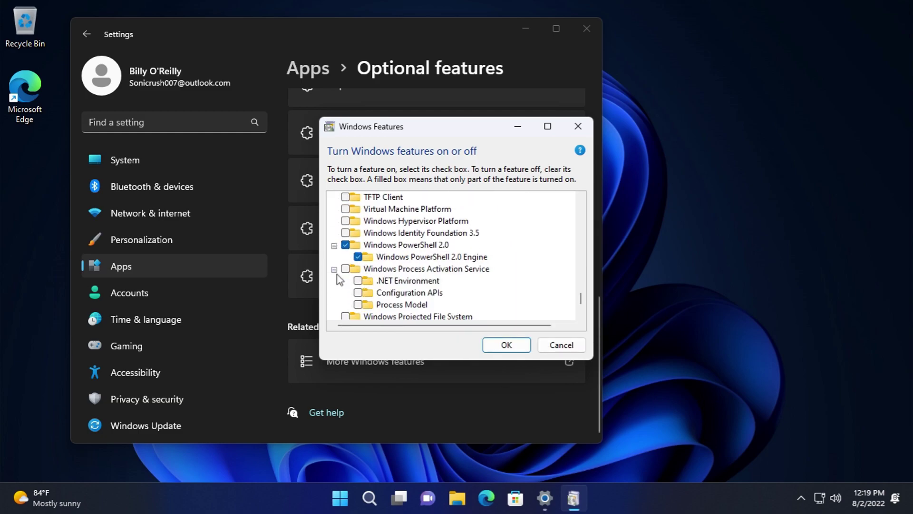
{"action": "scroll", "coordinate": [354, 267], "scroll_direction": "down", "scroll_amount": 2}
- Close Windows Features unchanged, go to Accounts, and briefly view Microsoft Rewards and OneDrive backup
{"action": "left_click", "coordinate": [578, 127]}
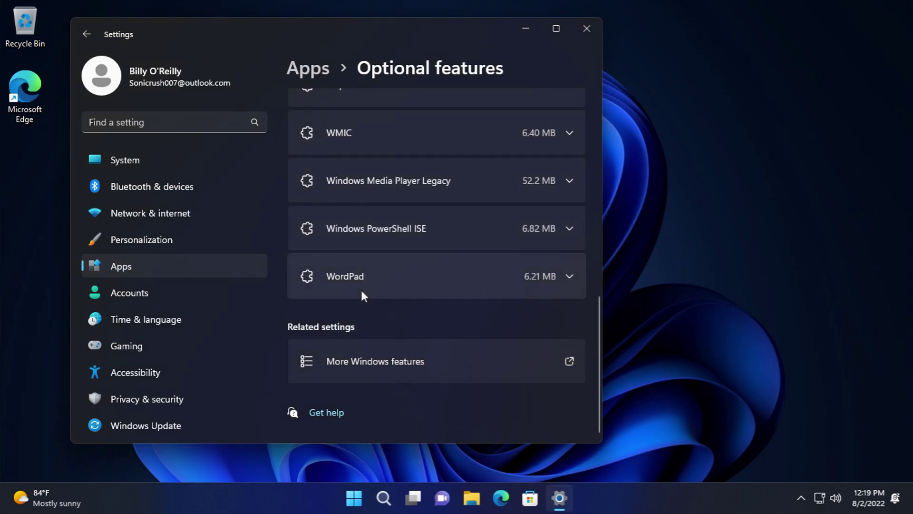
{"action": "left_click", "coordinate": [221, 288]}
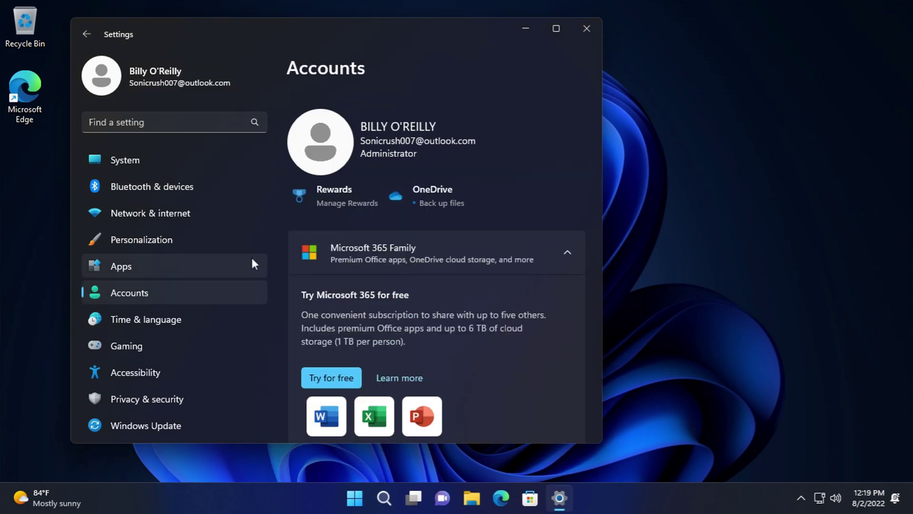
{"action": "left_click", "coordinate": [310, 204]}
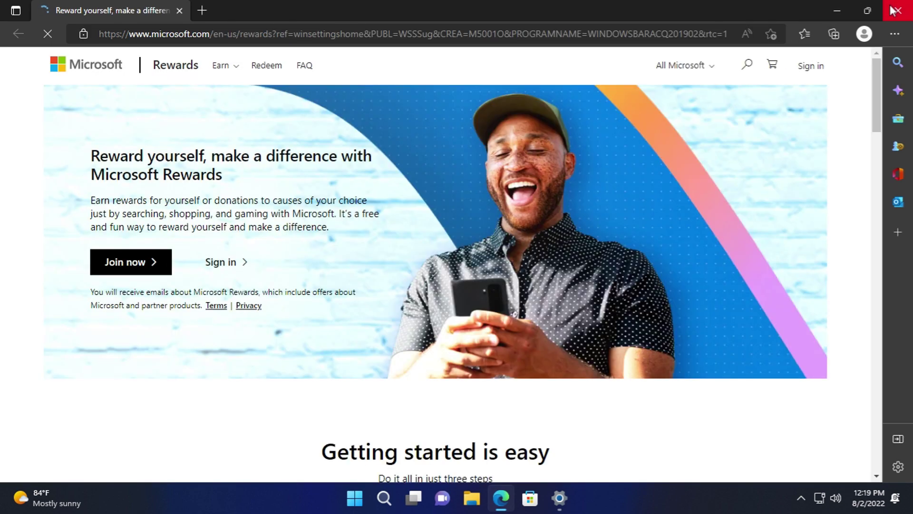
{"action": "left_click", "coordinate": [894, 10]}
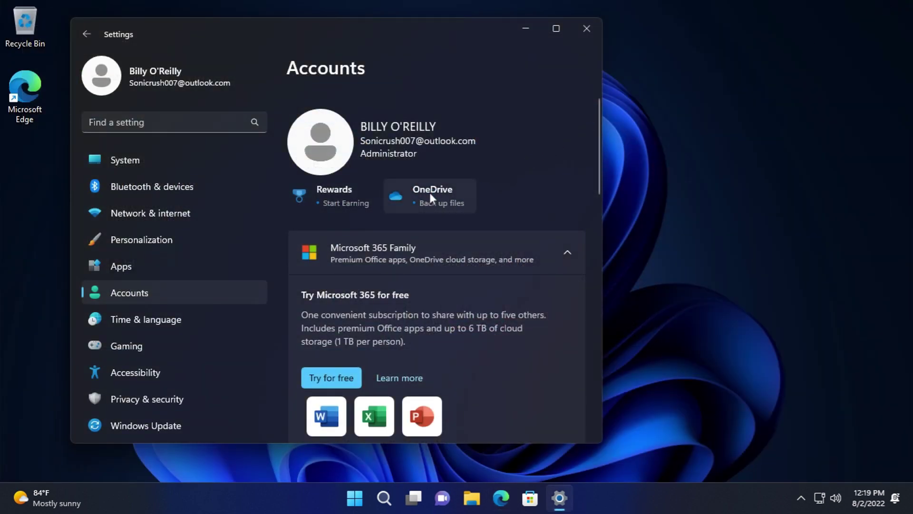
{"action": "left_click", "coordinate": [430, 192]}
{"action": "left_click", "coordinate": [651, 53]}
{"action": "scroll", "coordinate": [476, 209], "scroll_direction": "down", "scroll_amount": 10}
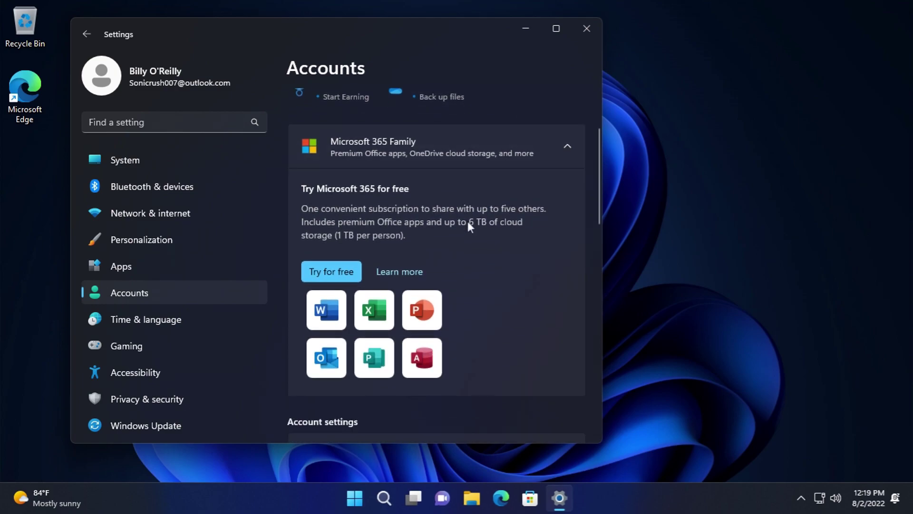
- On Your info, try taking a profile photo and dismiss the camera-not-found window
{"action": "left_click", "coordinate": [436, 177]}
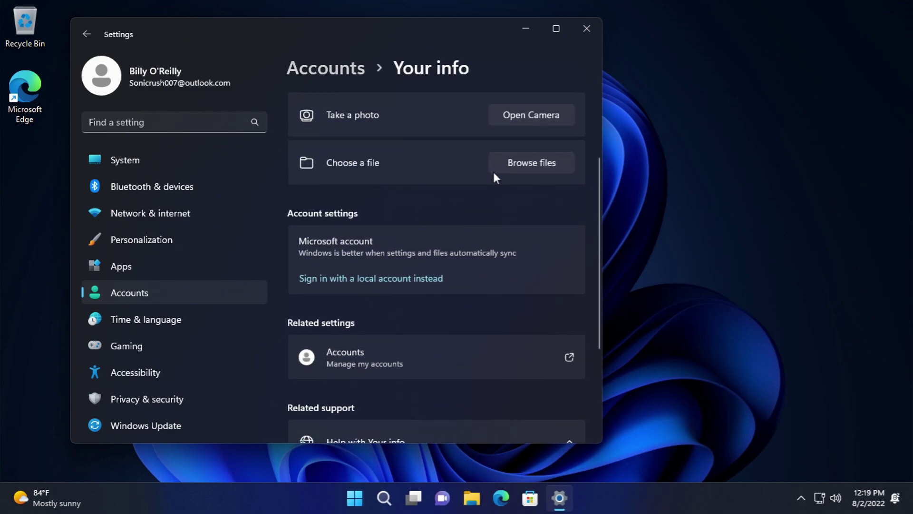
{"action": "scroll", "coordinate": [494, 180], "scroll_direction": "down", "scroll_amount": 4}
{"action": "scroll", "coordinate": [421, 252], "scroll_direction": "down", "scroll_amount": 1}
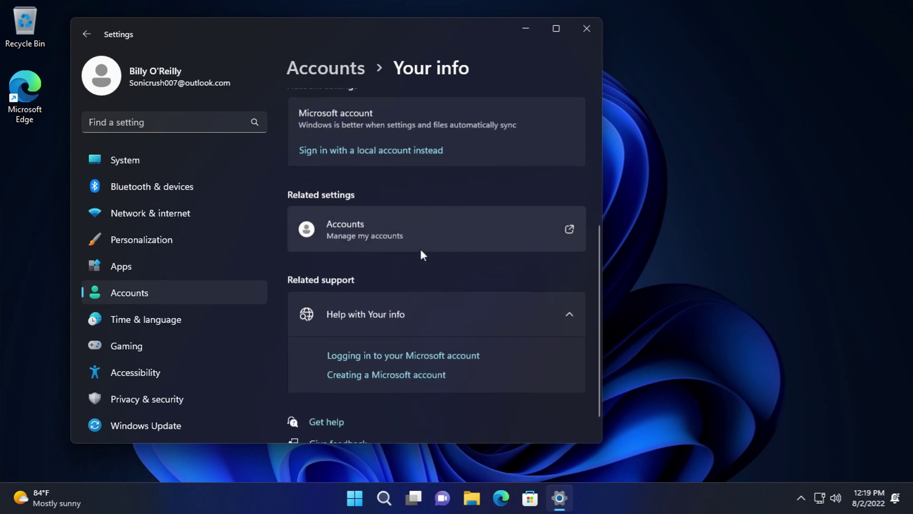
{"action": "scroll", "coordinate": [416, 247], "scroll_direction": "up", "scroll_amount": 5}
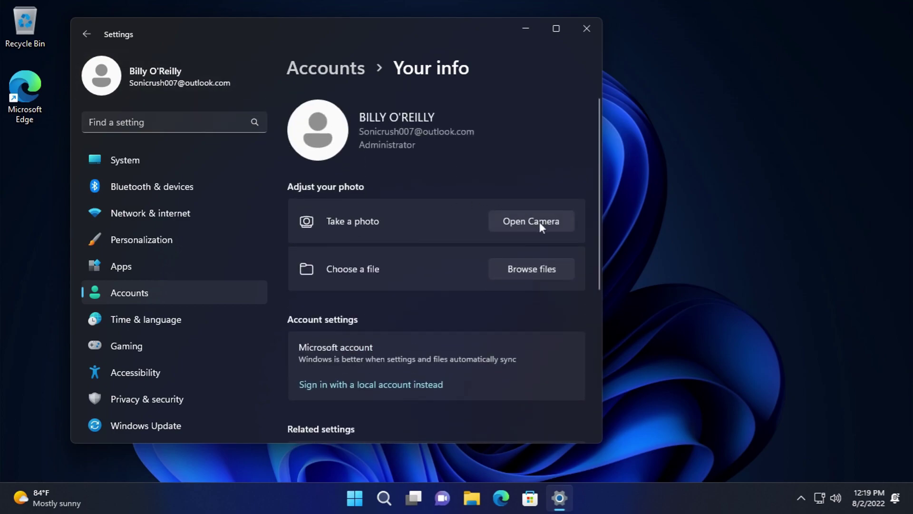
{"action": "left_click", "coordinate": [540, 221]}
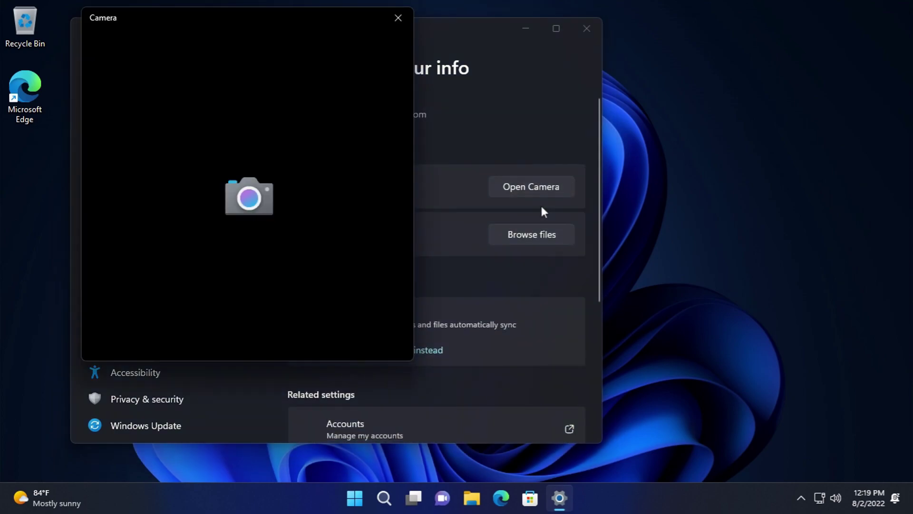
{"action": "left_click", "coordinate": [398, 18]}
- Cancel browsing for a profile picture file and return to the Accounts page
{"action": "left_click", "coordinate": [532, 270]}
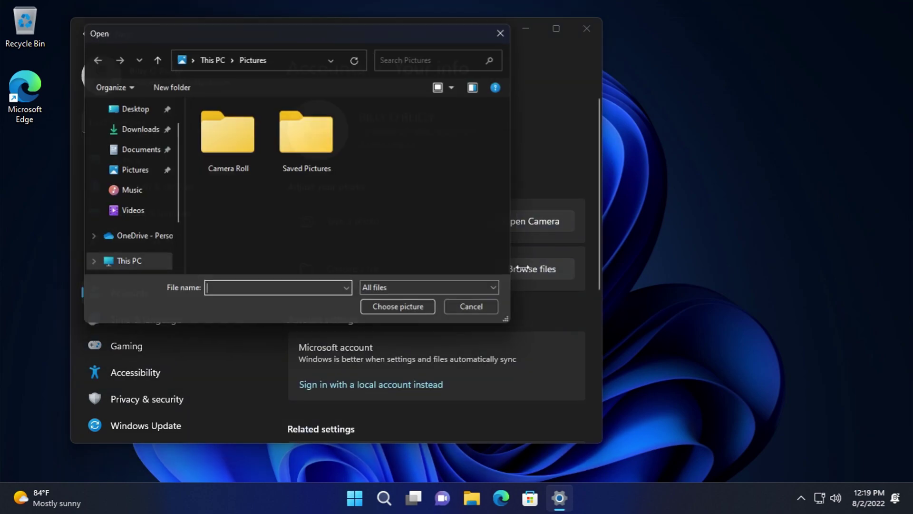
{"action": "left_click", "coordinate": [466, 296]}
{"action": "left_click", "coordinate": [467, 298]}
{"action": "left_click", "coordinate": [476, 312]}
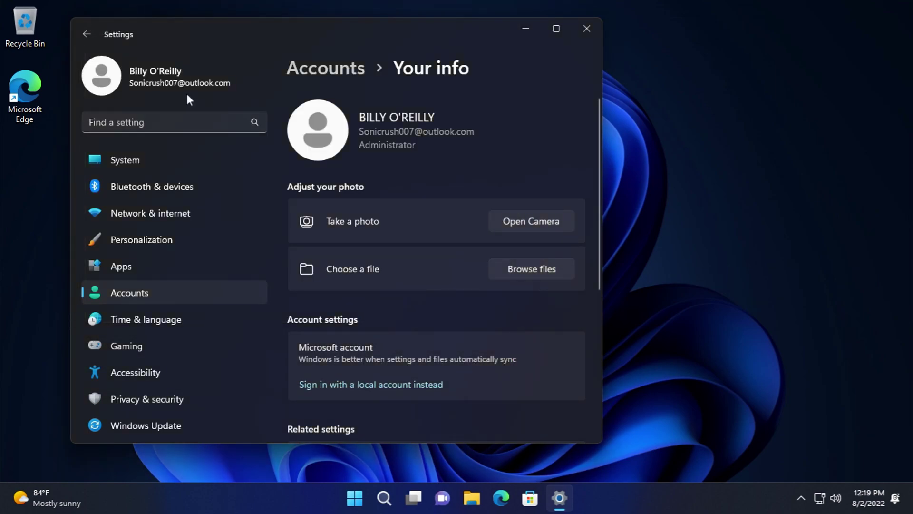
{"action": "left_click", "coordinate": [87, 34]}
{"action": "scroll", "coordinate": [452, 342], "scroll_direction": "down", "scroll_amount": 5}
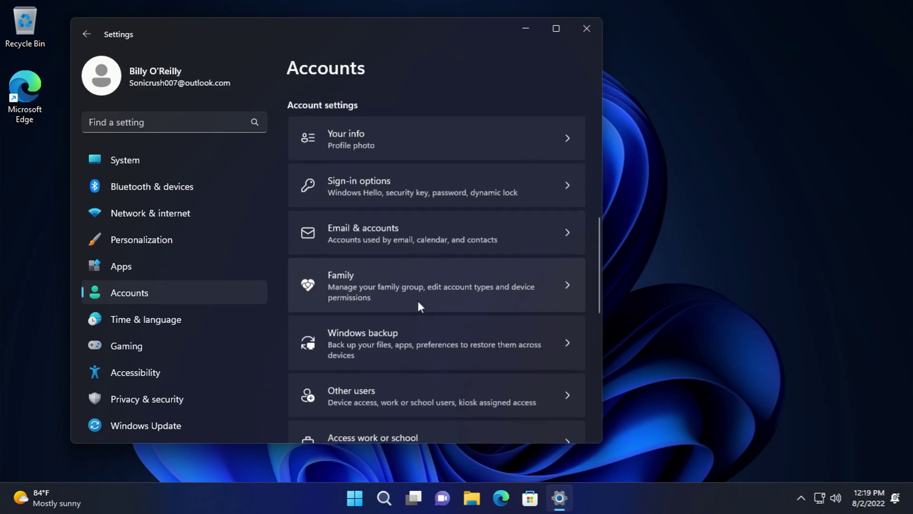
- On Sign-in options, expand and collapse facial recognition, fingerprint, PIN and security key details
{"action": "left_click", "coordinate": [414, 189]}
{"action": "left_click", "coordinate": [479, 127]}
{"action": "left_click", "coordinate": [479, 122]}
{"action": "left_click", "coordinate": [451, 128]}
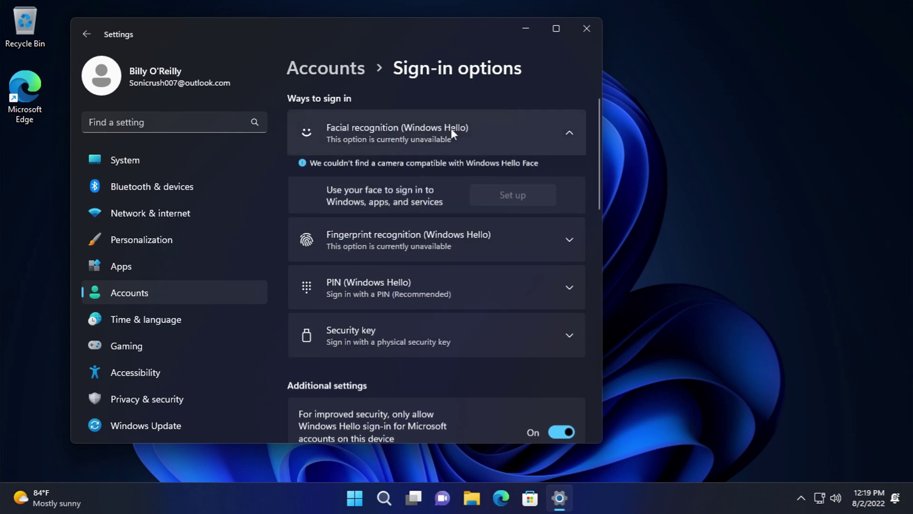
{"action": "left_click", "coordinate": [451, 127]}
{"action": "left_click", "coordinate": [441, 185]}
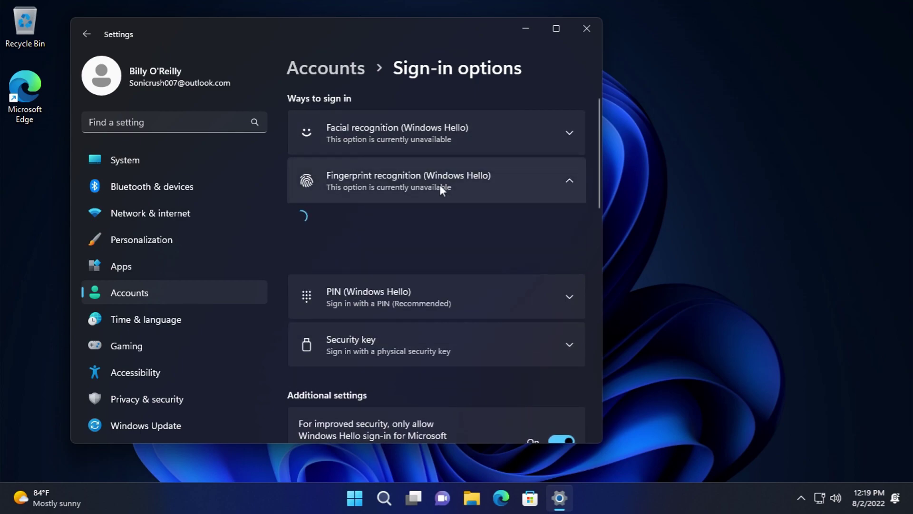
{"action": "left_click", "coordinate": [454, 183]}
{"action": "left_click", "coordinate": [450, 216]}
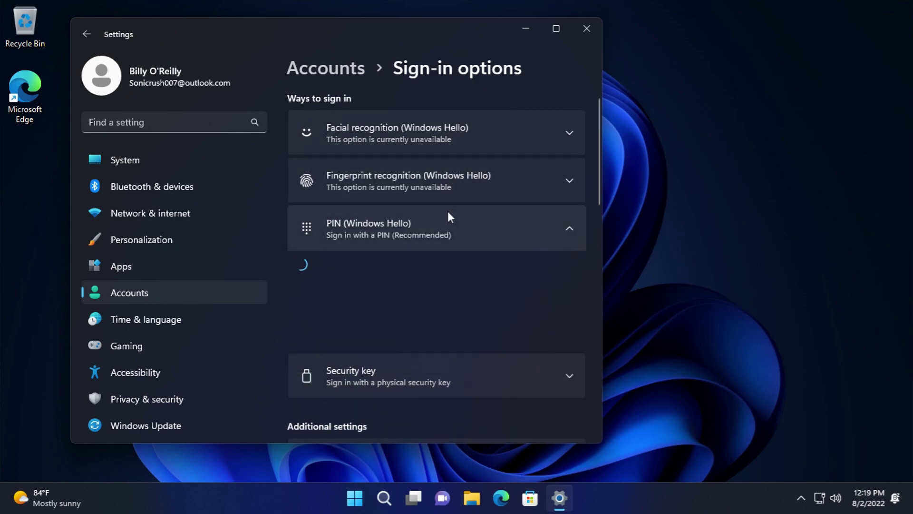
{"action": "left_click", "coordinate": [439, 226]}
{"action": "left_click", "coordinate": [459, 285]}
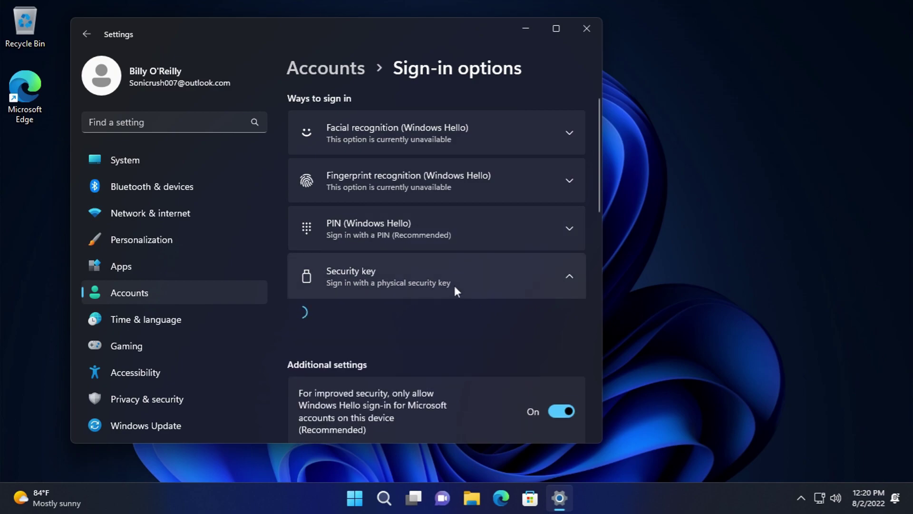
{"action": "left_click", "coordinate": [450, 278]}
- Check the sign-in-again choices without changing them and expand Dynamic lock options
{"action": "scroll", "coordinate": [482, 257], "scroll_direction": "down", "scroll_amount": 5}
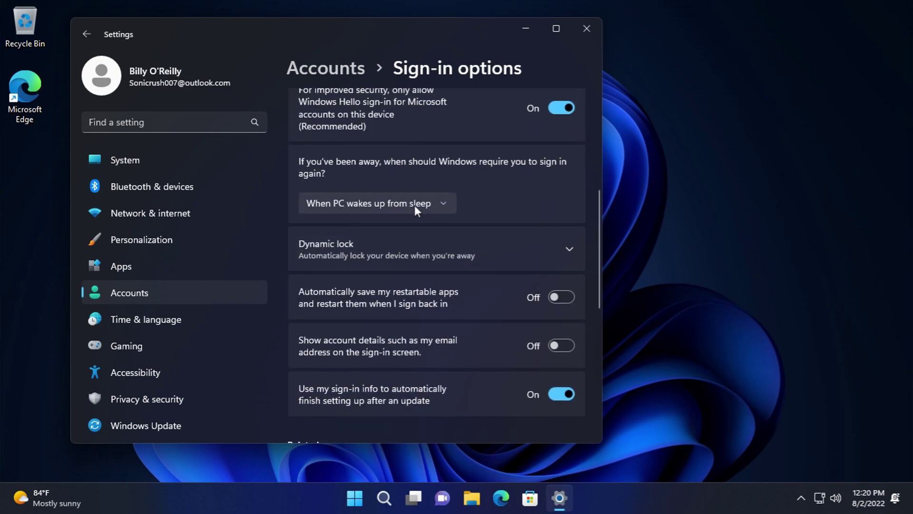
{"action": "left_click", "coordinate": [425, 202]}
{"action": "left_click", "coordinate": [347, 181]}
{"action": "left_click", "coordinate": [337, 239]}
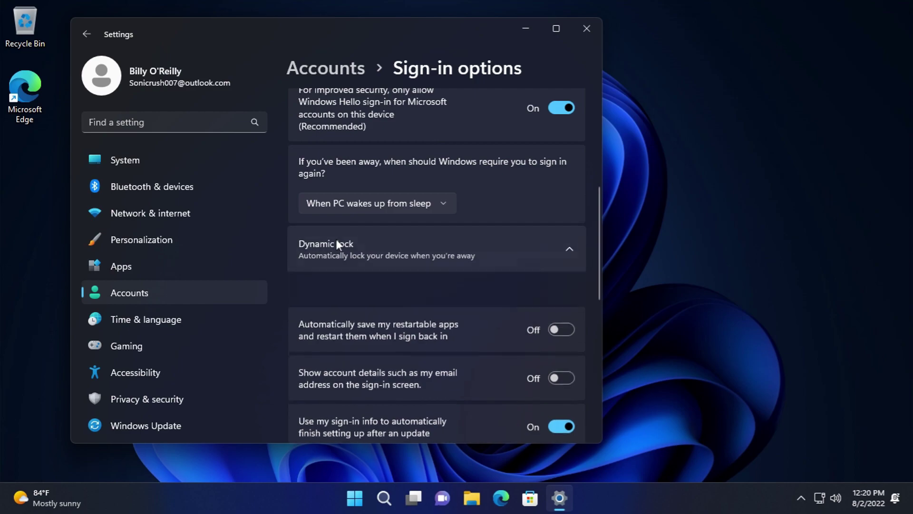
{"action": "scroll", "coordinate": [337, 239], "scroll_direction": "down", "scroll_amount": 2}
{"action": "scroll", "coordinate": [349, 252], "scroll_direction": "down", "scroll_amount": 2}
{"action": "scroll", "coordinate": [398, 310], "scroll_direction": "down", "scroll_amount": 3}
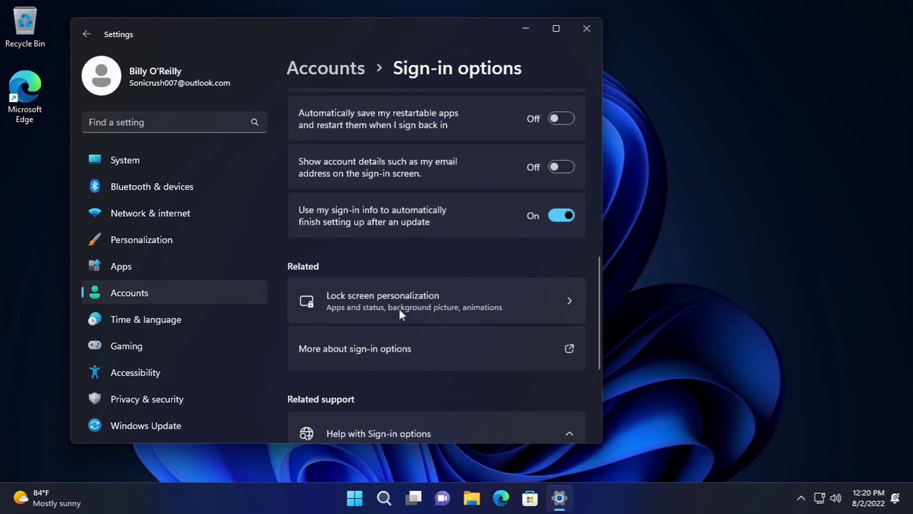
{"action": "scroll", "coordinate": [387, 292], "scroll_direction": "down", "scroll_amount": 2}
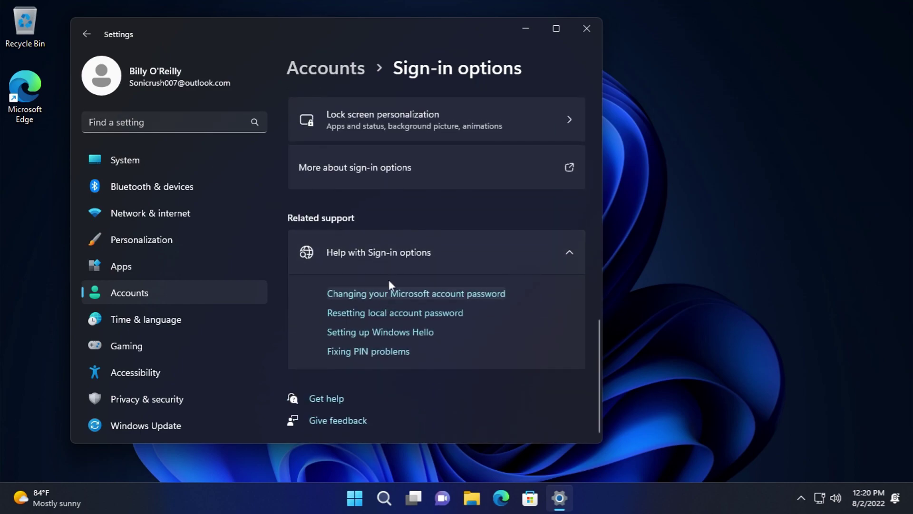
- Return to Accounts and go to the Email & accounts page
{"action": "left_click", "coordinate": [102, 76]}
{"action": "scroll", "coordinate": [394, 377], "scroll_direction": "down", "scroll_amount": 8}
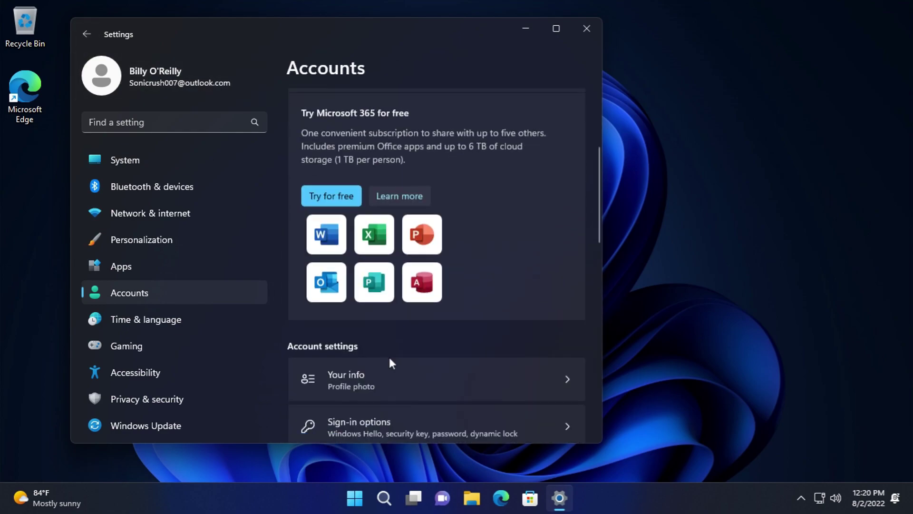
{"action": "left_click", "coordinate": [372, 242]}
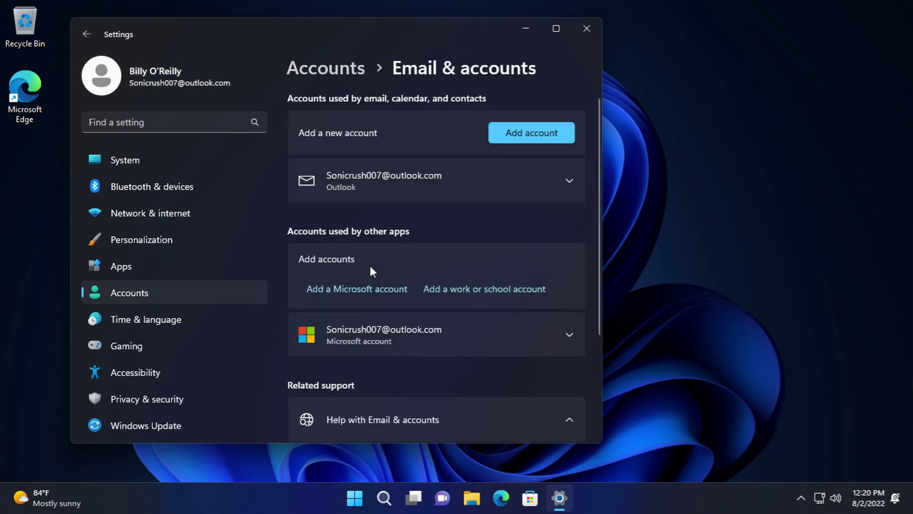
- Try managing the Outlook account and dismiss the resulting error
{"action": "left_click", "coordinate": [418, 192]}
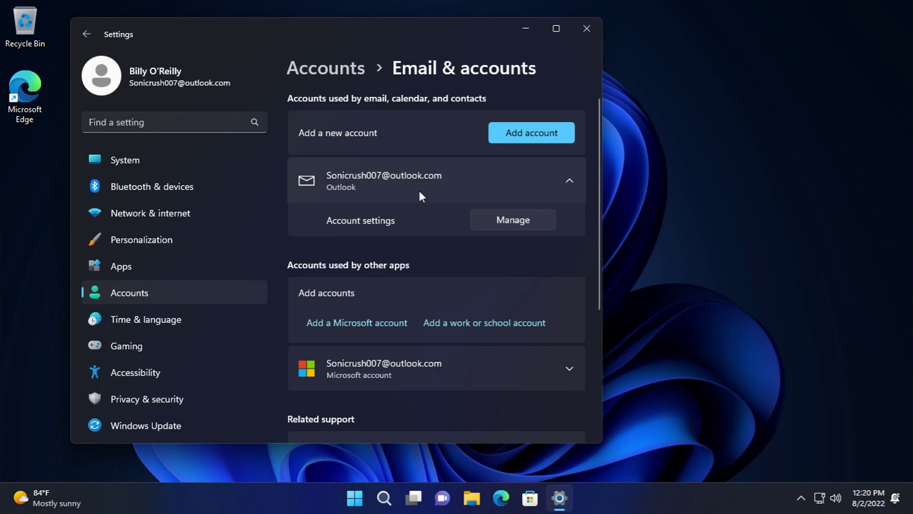
{"action": "left_click", "coordinate": [495, 215]}
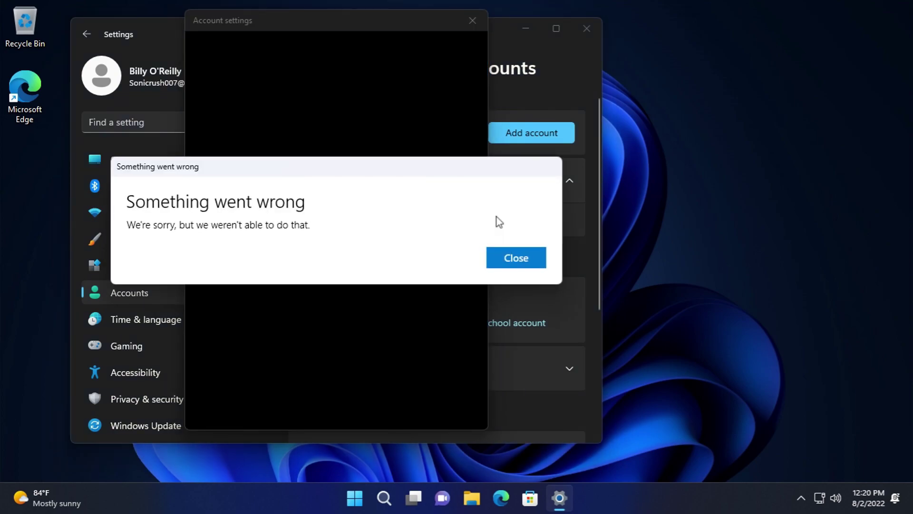
{"action": "left_click", "coordinate": [516, 257]}
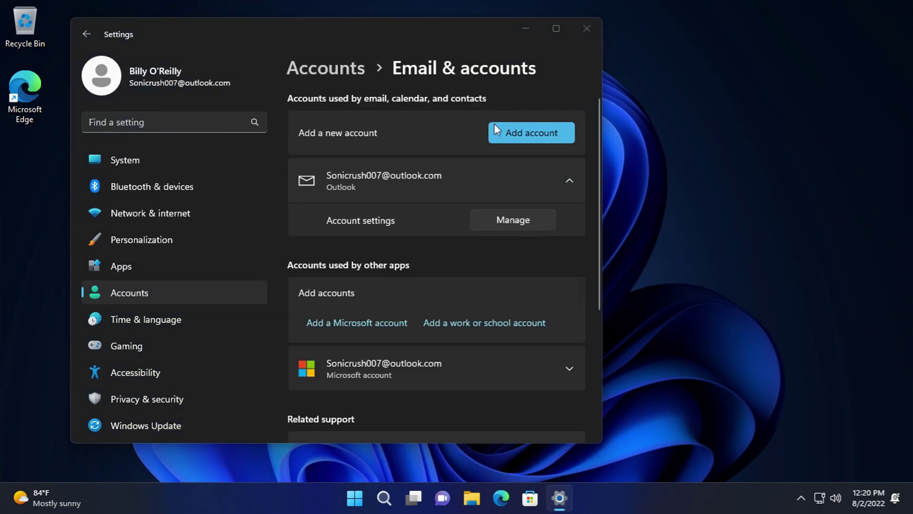
- Close the Add an account window without adding anything, then expand the Microsoft account details
{"action": "left_click", "coordinate": [495, 129]}
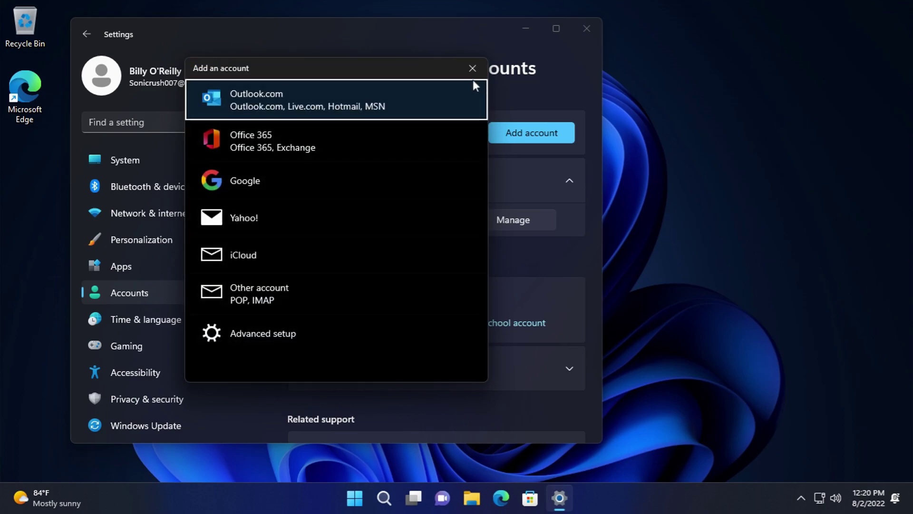
{"action": "left_click", "coordinate": [467, 70]}
{"action": "scroll", "coordinate": [474, 290], "scroll_direction": "down", "scroll_amount": 5}
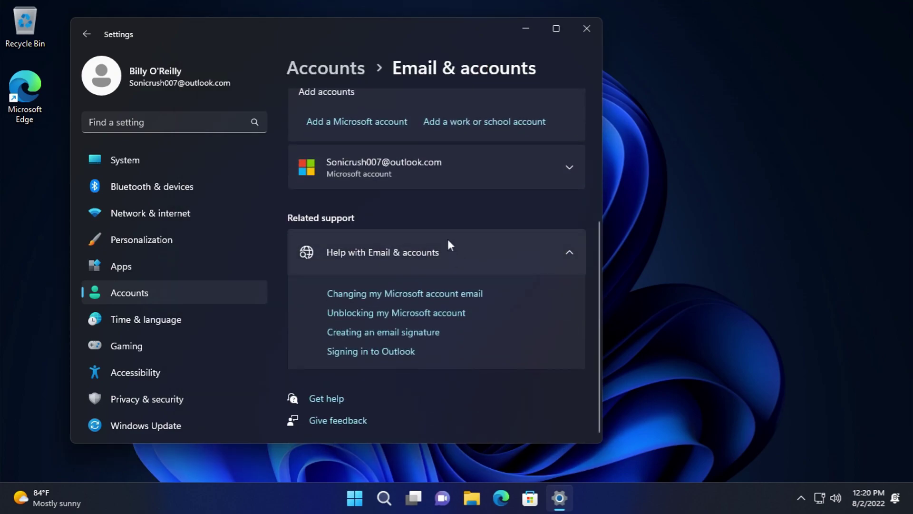
{"action": "left_click", "coordinate": [336, 179]}
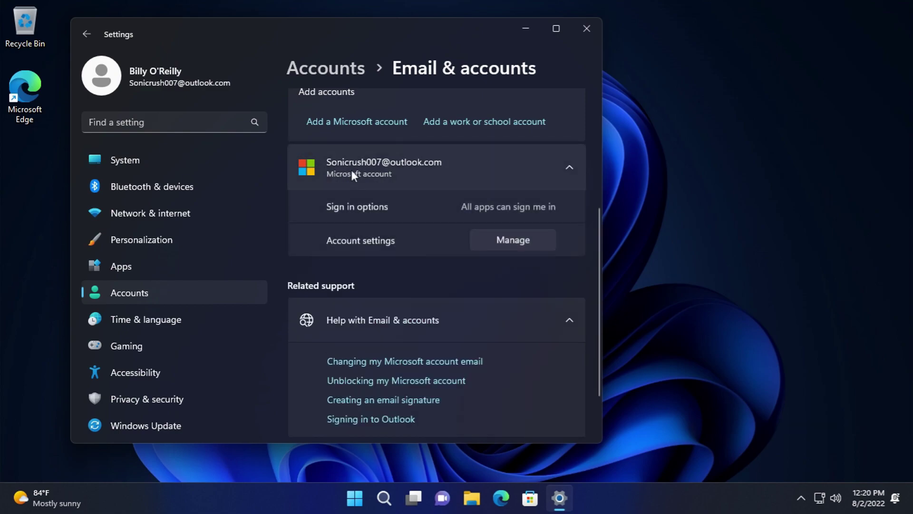
{"action": "scroll", "coordinate": [357, 172], "scroll_direction": "down", "scroll_amount": 2}
- From Accounts, go to Family, launch the Microsoft Family app, then restore and close it
{"action": "left_click", "coordinate": [86, 34]}
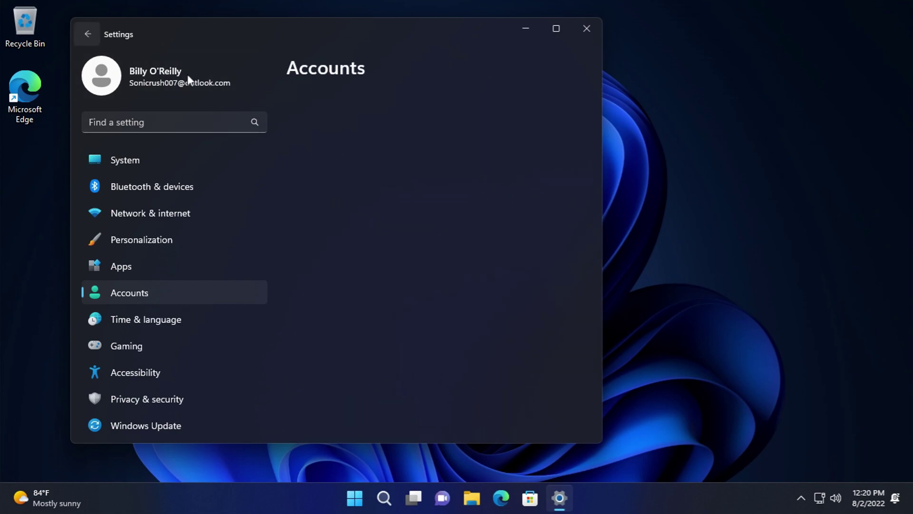
{"action": "scroll", "coordinate": [399, 228], "scroll_direction": "down", "scroll_amount": 5}
{"action": "scroll", "coordinate": [395, 233], "scroll_direction": "down", "scroll_amount": 4}
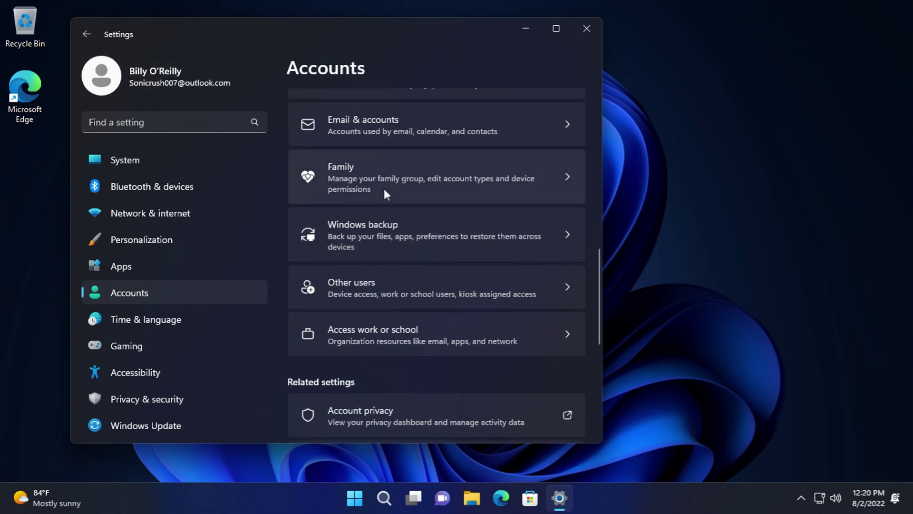
{"action": "left_click", "coordinate": [384, 188]}
{"action": "scroll", "coordinate": [399, 217], "scroll_direction": "down", "scroll_amount": 5}
{"action": "left_click", "coordinate": [351, 139]}
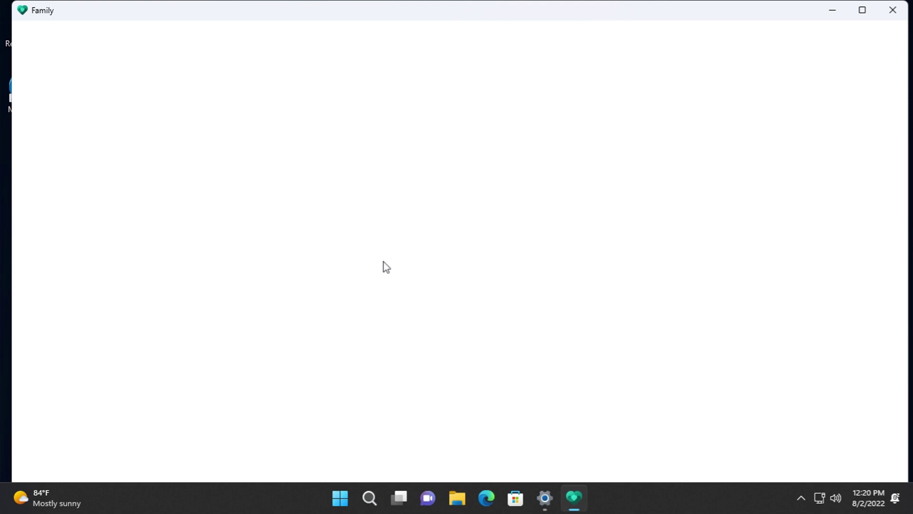
{"action": "left_click_drag", "start_coordinate": [466, 26], "coordinate": [365, 116]}
{"action": "left_click", "coordinate": [796, 96]}
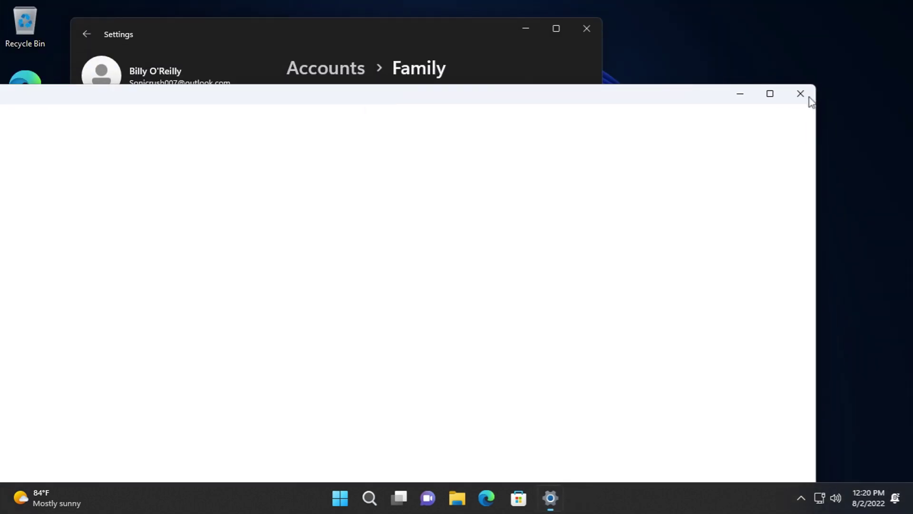
- Return to the Accounts overview and go to Windows backup
{"action": "scroll", "coordinate": [337, 302], "scroll_direction": "up", "scroll_amount": 3}
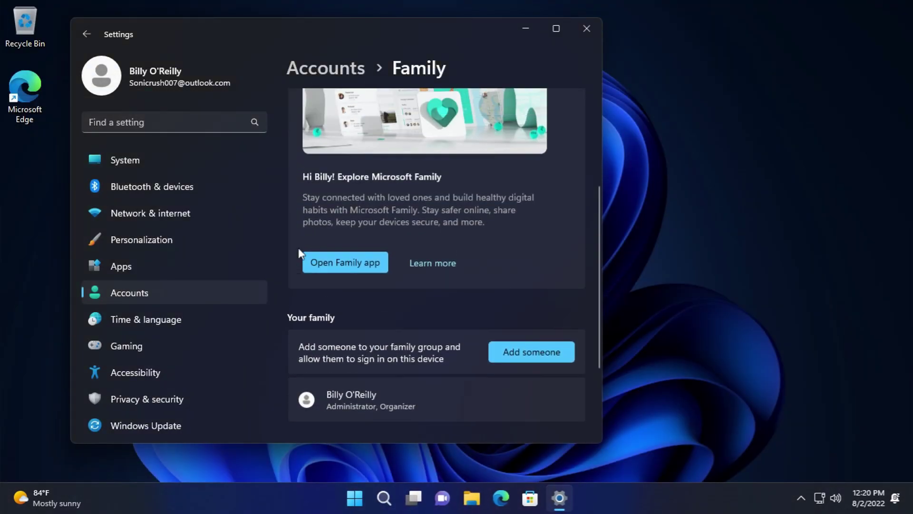
{"action": "left_click", "coordinate": [95, 33]}
{"action": "scroll", "coordinate": [418, 390], "scroll_direction": "down", "scroll_amount": 6}
{"action": "scroll", "coordinate": [379, 347], "scroll_direction": "down", "scroll_amount": 2}
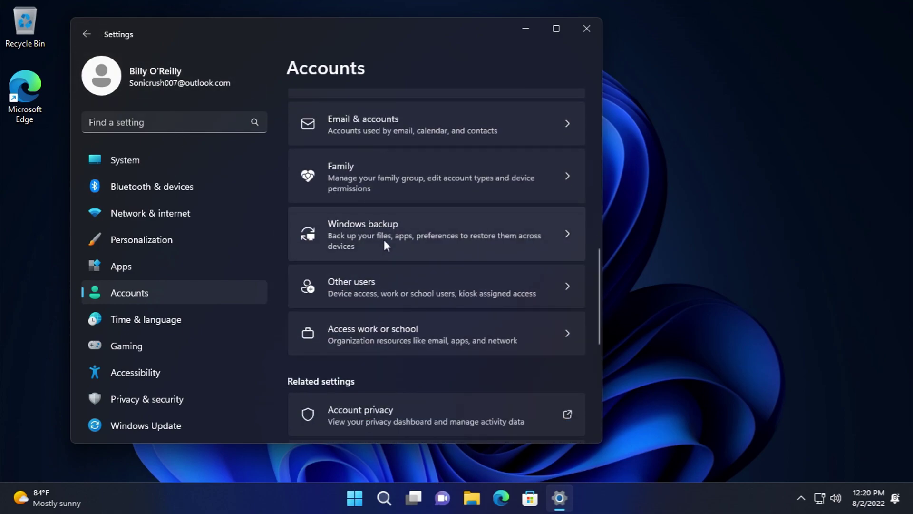
{"action": "left_click", "coordinate": [385, 241]}
- In Other users, start adding a user without a Microsoft account, then close without creating anyone
{"action": "scroll", "coordinate": [413, 267], "scroll_direction": "down", "scroll_amount": 3}
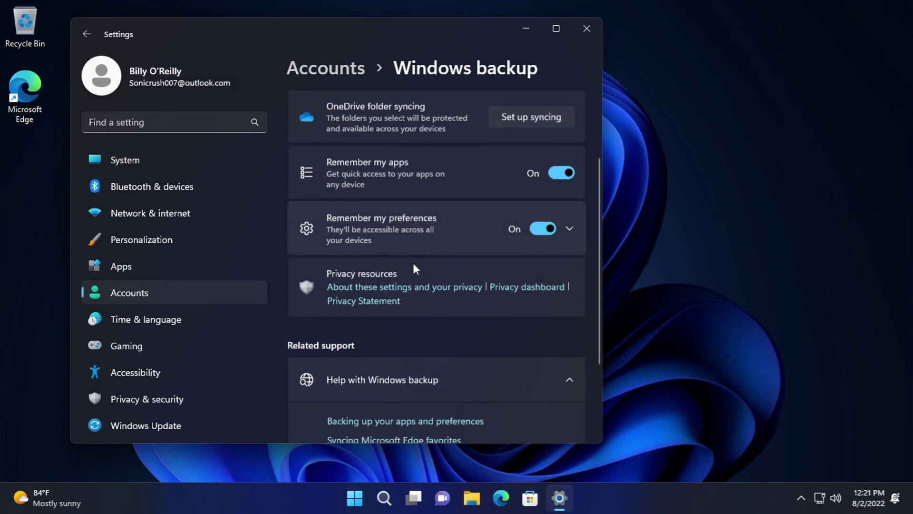
{"action": "left_click", "coordinate": [157, 76]}
{"action": "scroll", "coordinate": [390, 295], "scroll_direction": "down", "scroll_amount": 10}
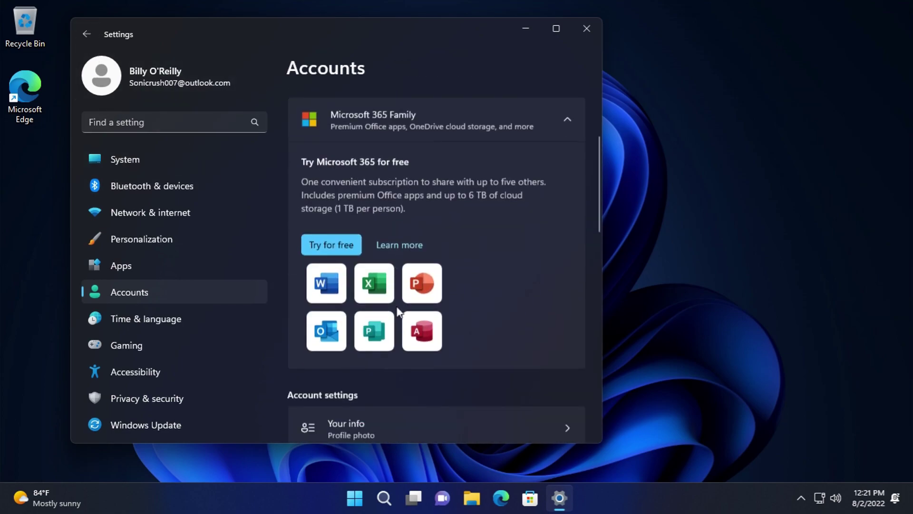
{"action": "left_click", "coordinate": [390, 292]}
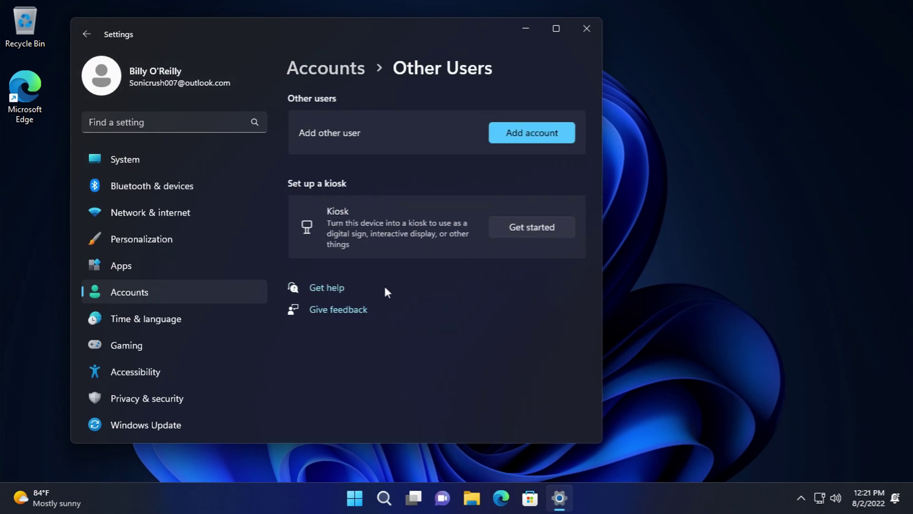
{"action": "left_click", "coordinate": [551, 129]}
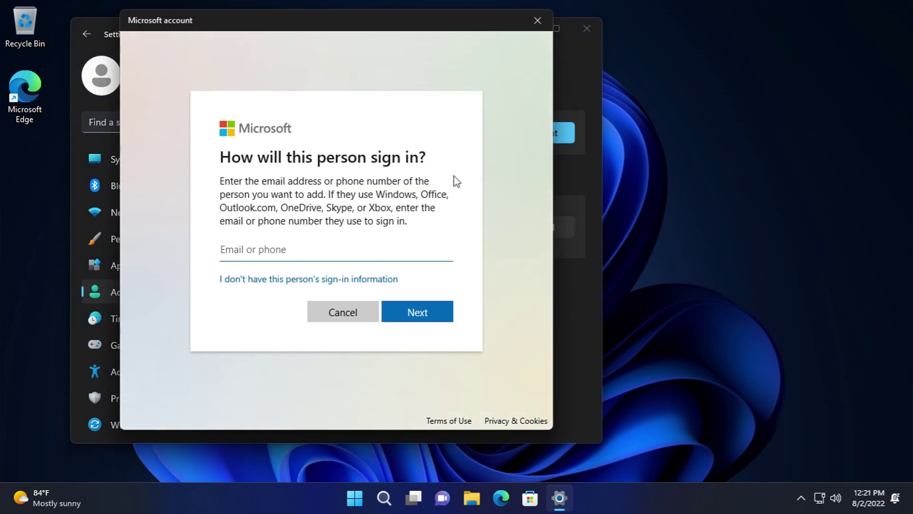
{"action": "left_click", "coordinate": [397, 279]}
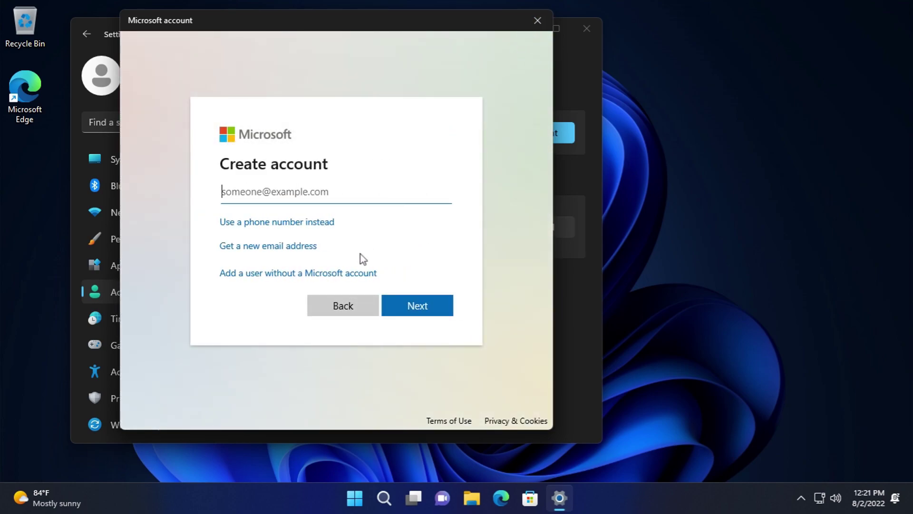
{"action": "left_click", "coordinate": [315, 280]}
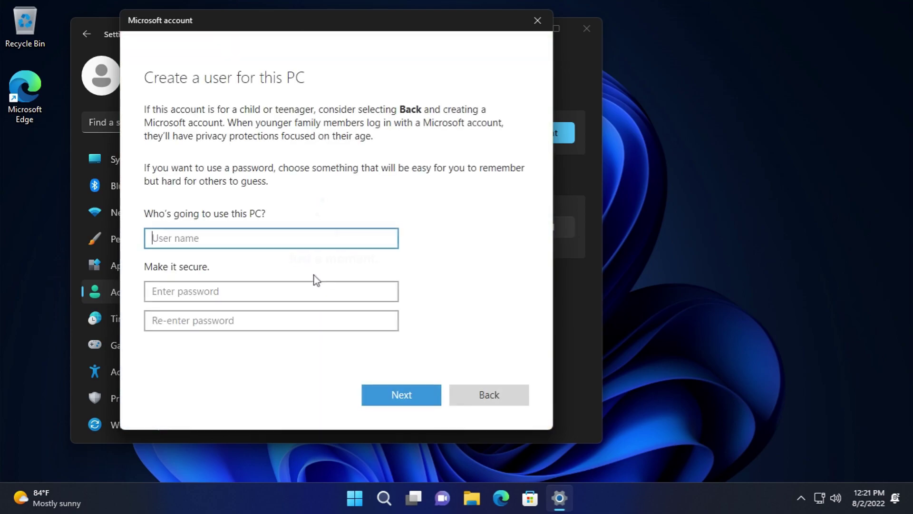
{"action": "left_click", "coordinate": [536, 19]}
- Return to the Accounts overview and go to Access work or school
{"action": "left_click", "coordinate": [87, 33]}
{"action": "scroll", "coordinate": [344, 307], "scroll_direction": "down", "scroll_amount": 12}
{"action": "left_click", "coordinate": [391, 221]}
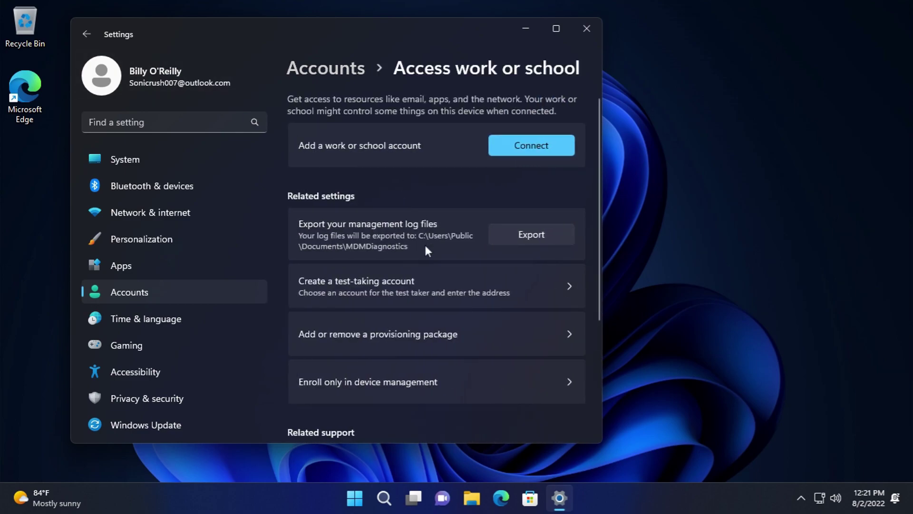
- Try setting up a test-taking account and dismiss the no-available-account notice
{"action": "scroll", "coordinate": [429, 323], "scroll_direction": "down", "scroll_amount": 1}
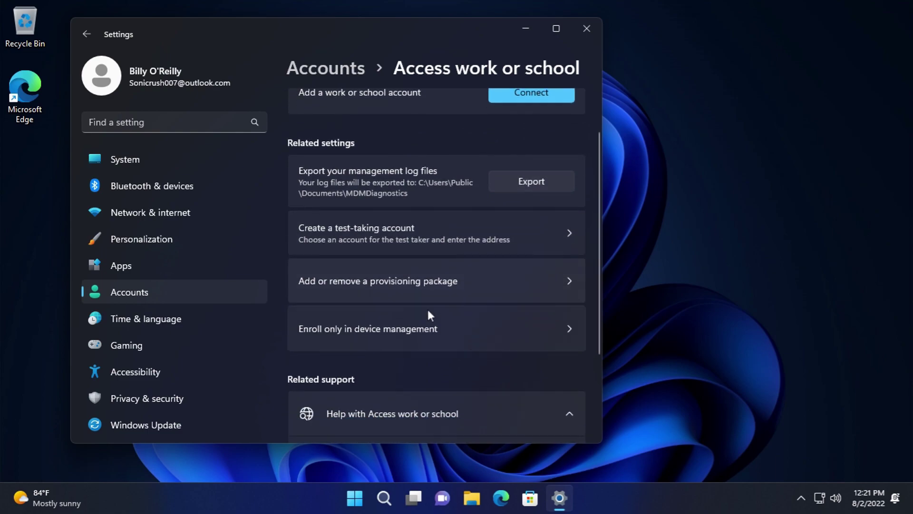
{"action": "left_click", "coordinate": [425, 241]}
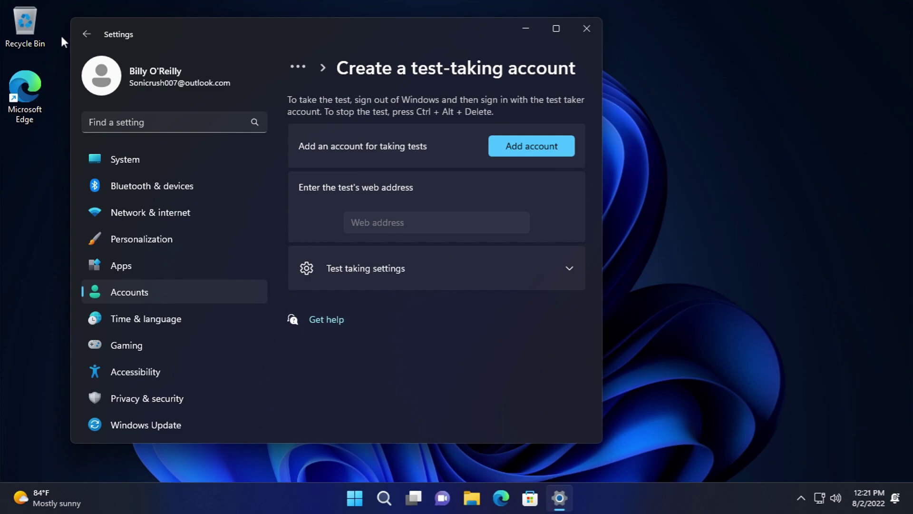
{"action": "left_click", "coordinate": [526, 139]}
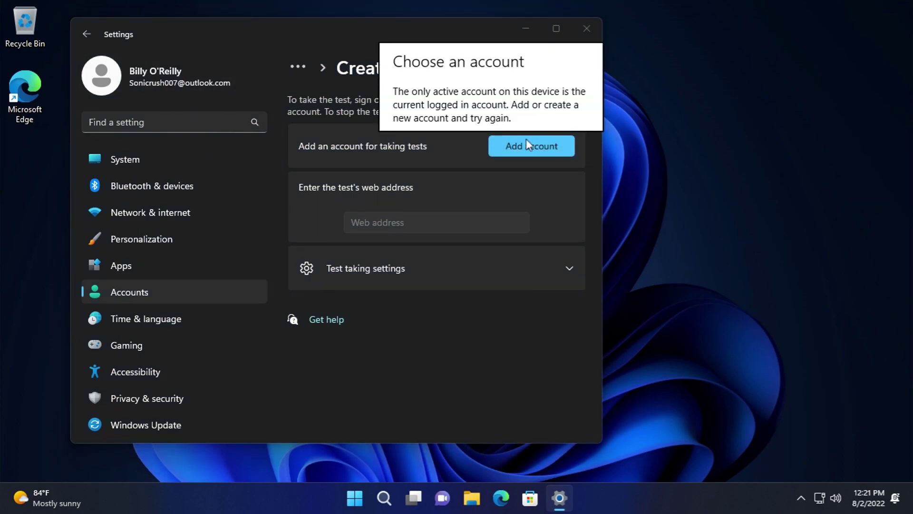
{"action": "left_click", "coordinate": [304, 106]}
- Check the provisioning package page for a package to add; none is found on removable media
{"action": "left_click", "coordinate": [81, 33]}
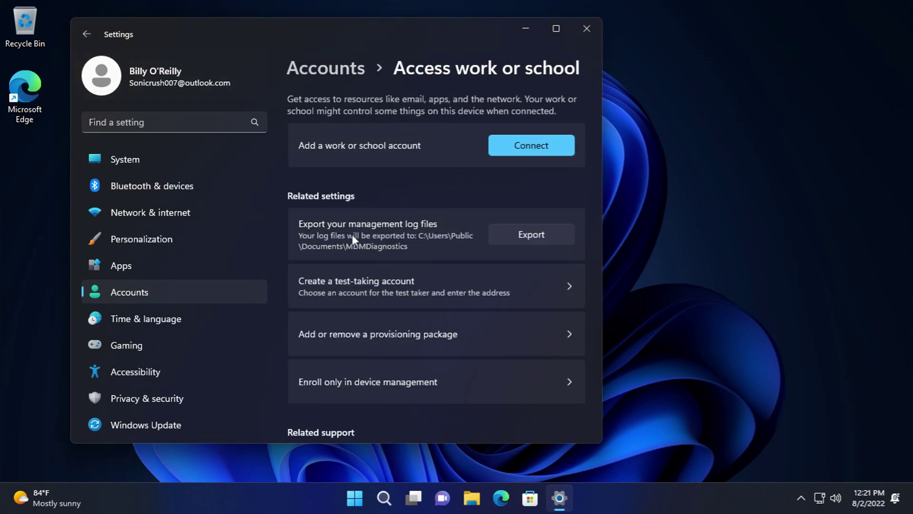
{"action": "scroll", "coordinate": [375, 261], "scroll_direction": "down", "scroll_amount": 5}
{"action": "left_click", "coordinate": [391, 178]}
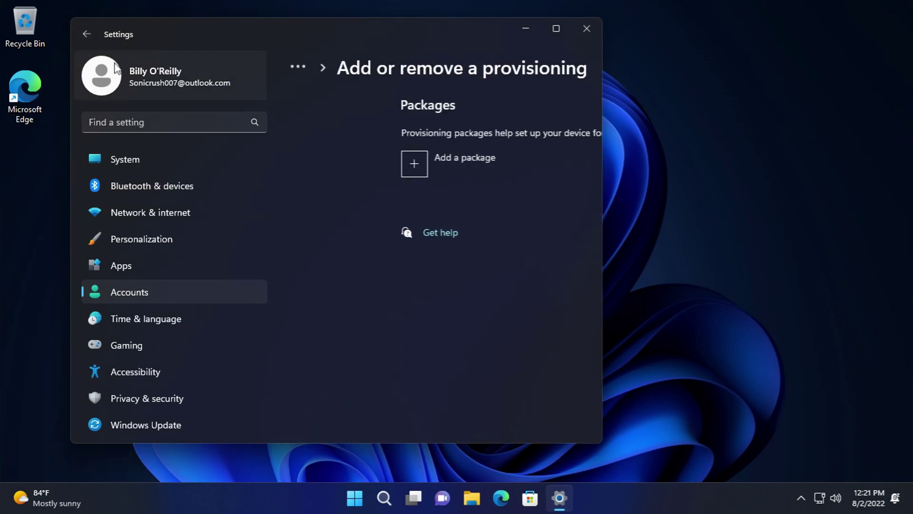
{"action": "left_click", "coordinate": [87, 34]}
{"action": "left_click", "coordinate": [390, 334]}
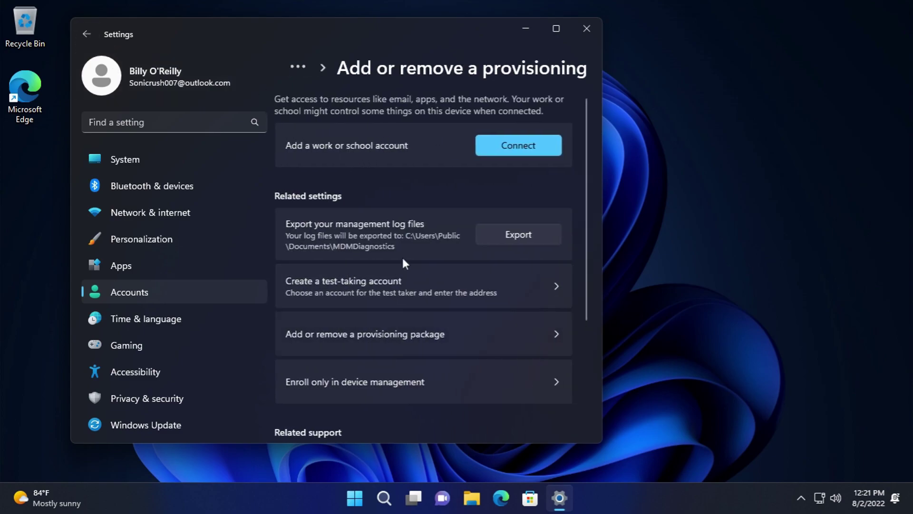
{"action": "left_click", "coordinate": [384, 166]}
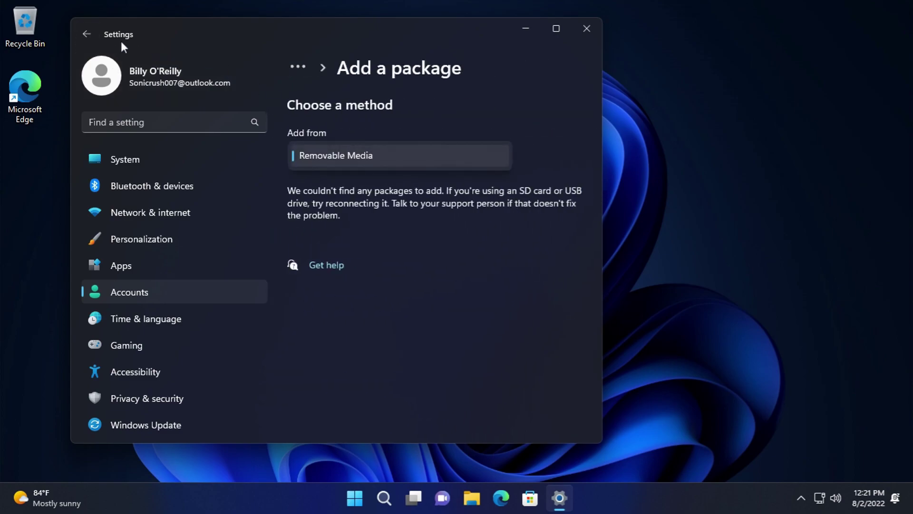
{"action": "left_click", "coordinate": [86, 34]}
{"action": "left_click", "coordinate": [88, 35]}
- Open and close the work or school account sign-in, then scroll the Accounts overview
{"action": "left_click", "coordinate": [534, 145]}
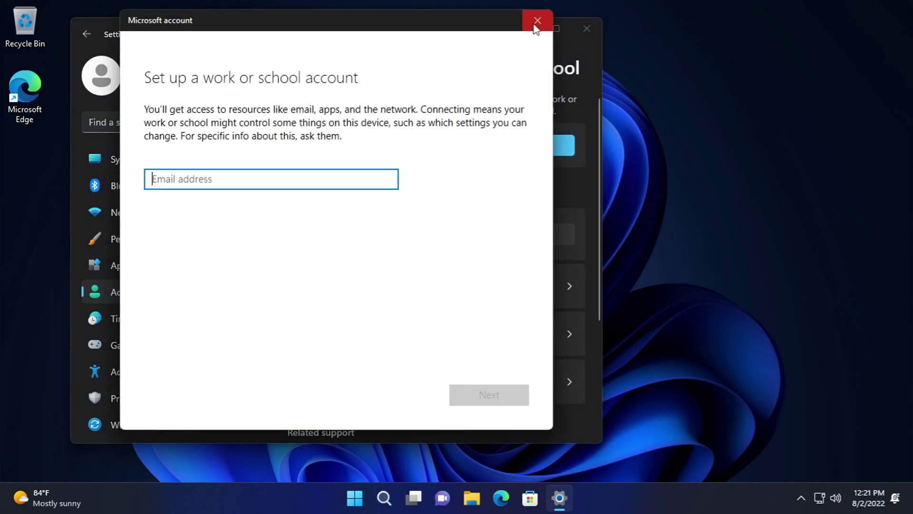
{"action": "left_click", "coordinate": [537, 21]}
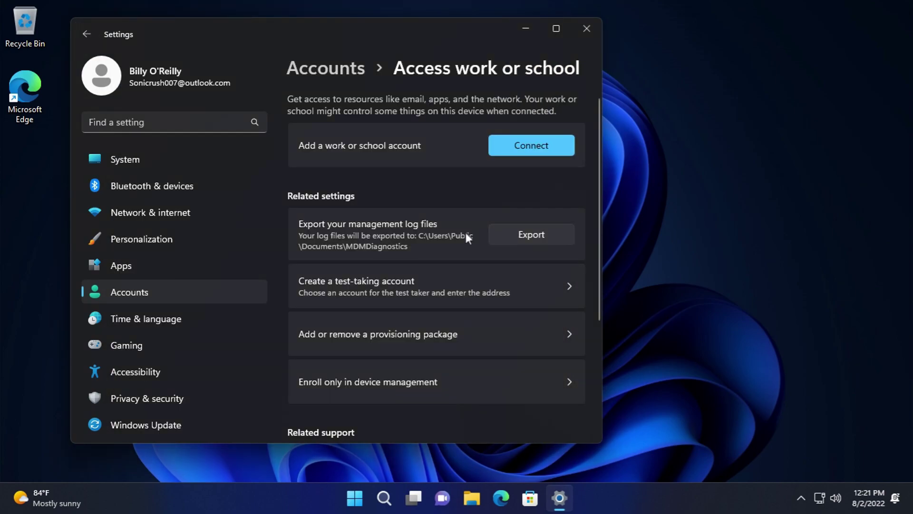
{"action": "scroll", "coordinate": [461, 238], "scroll_direction": "down", "scroll_amount": 4}
{"action": "left_click", "coordinate": [87, 34]}
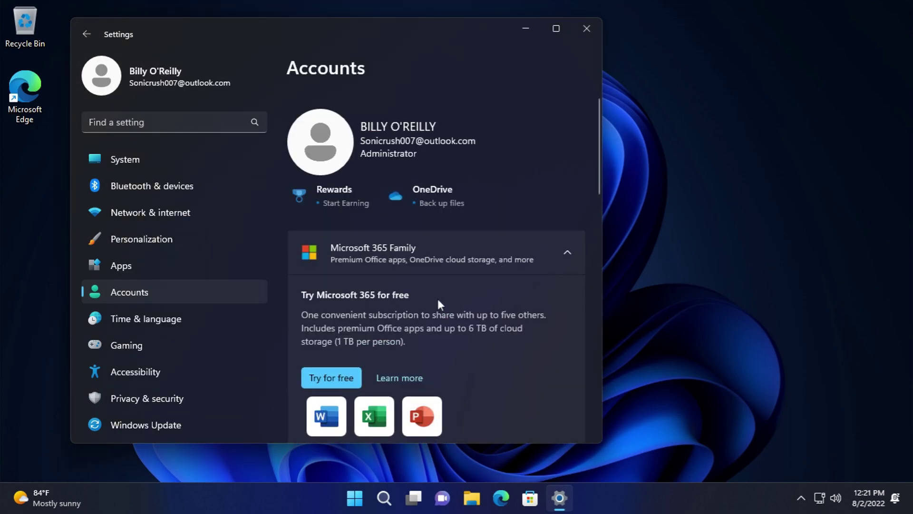
{"action": "scroll", "coordinate": [417, 299], "scroll_direction": "down", "scroll_amount": 10}
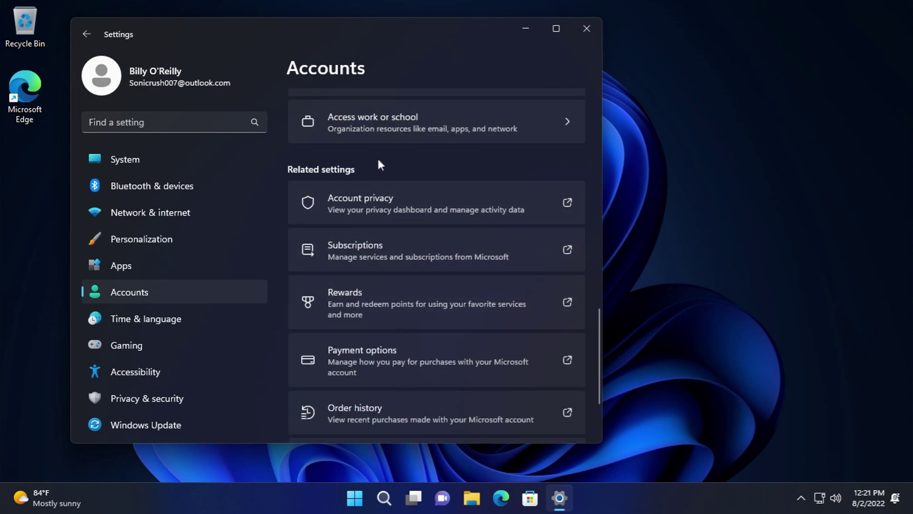
{"action": "scroll", "coordinate": [394, 261], "scroll_direction": "down", "scroll_amount": 2}
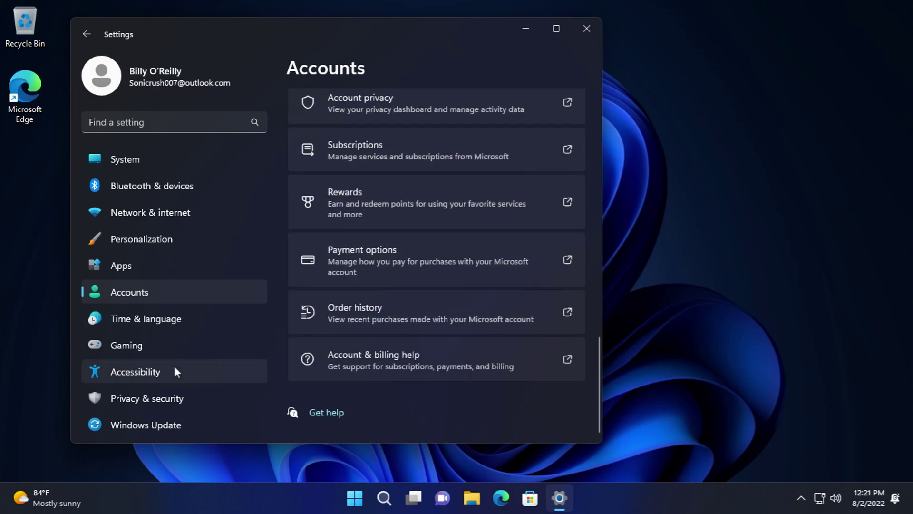
- Open Date & time and browse the time zone list without changing it
{"action": "left_click", "coordinate": [150, 323]}
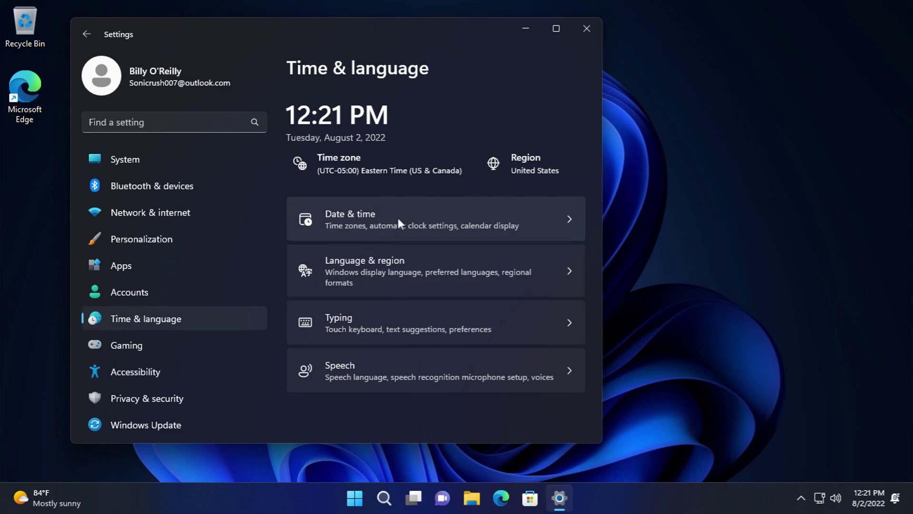
{"action": "left_click", "coordinate": [397, 217]}
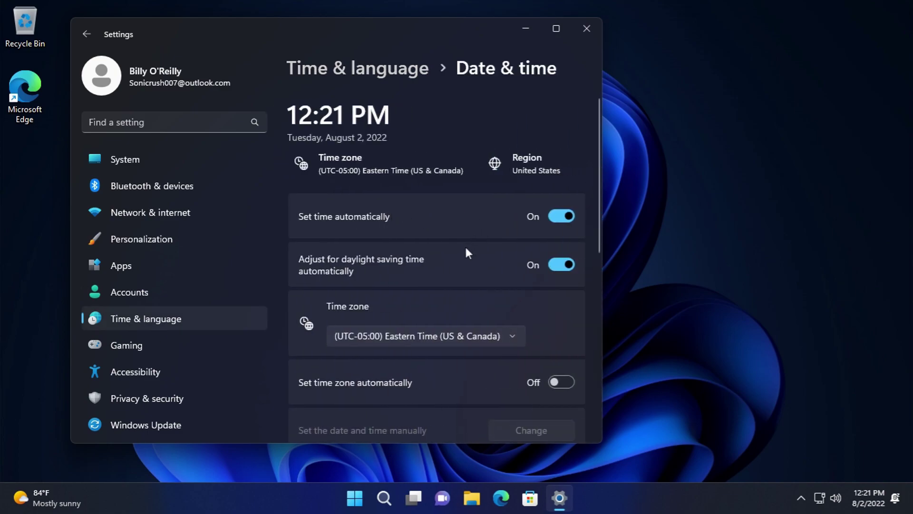
{"action": "scroll", "coordinate": [466, 245], "scroll_direction": "down", "scroll_amount": 2}
{"action": "left_click", "coordinate": [440, 233]}
{"action": "left_click_drag", "start_coordinate": [557, 121], "coordinate": [689, 329]}
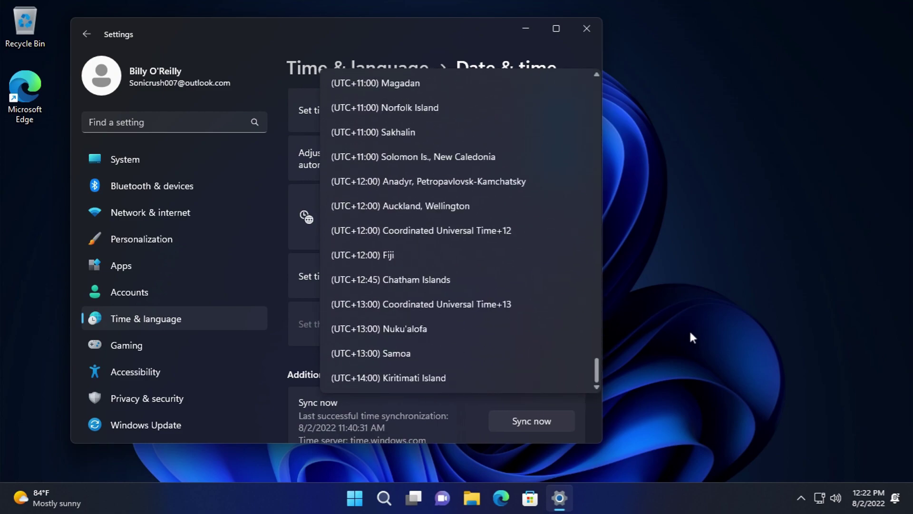
{"action": "left_click", "coordinate": [294, 362]}
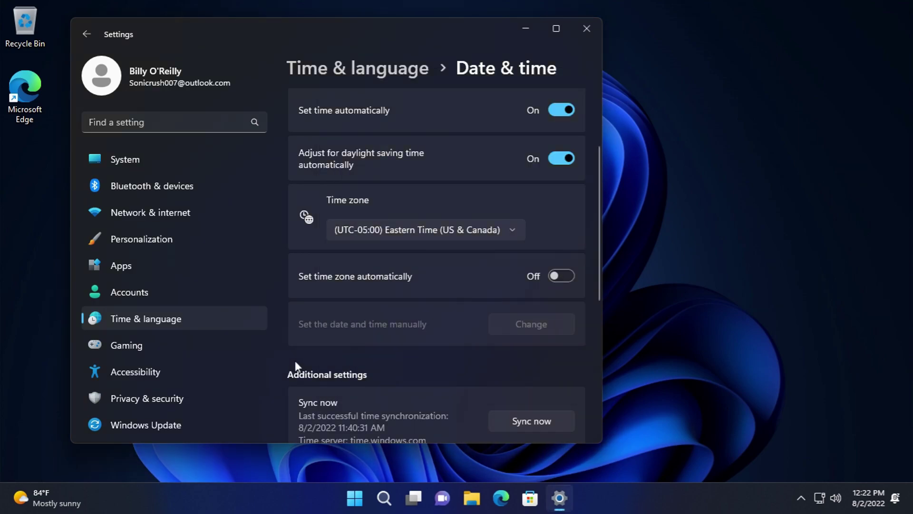
- Review the additional taskbar calendar options unchanged, then go to Language & region
{"action": "scroll", "coordinate": [293, 362], "scroll_direction": "down", "scroll_amount": 3}
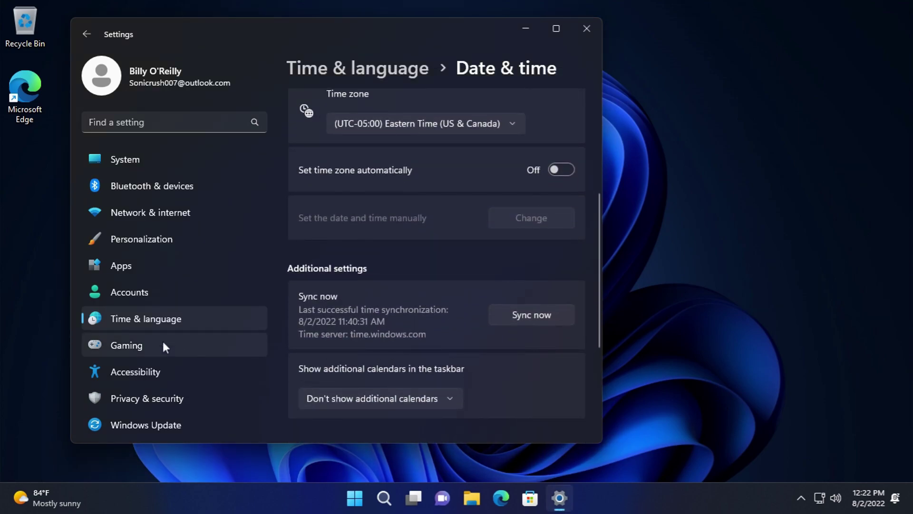
{"action": "left_click", "coordinate": [371, 403]}
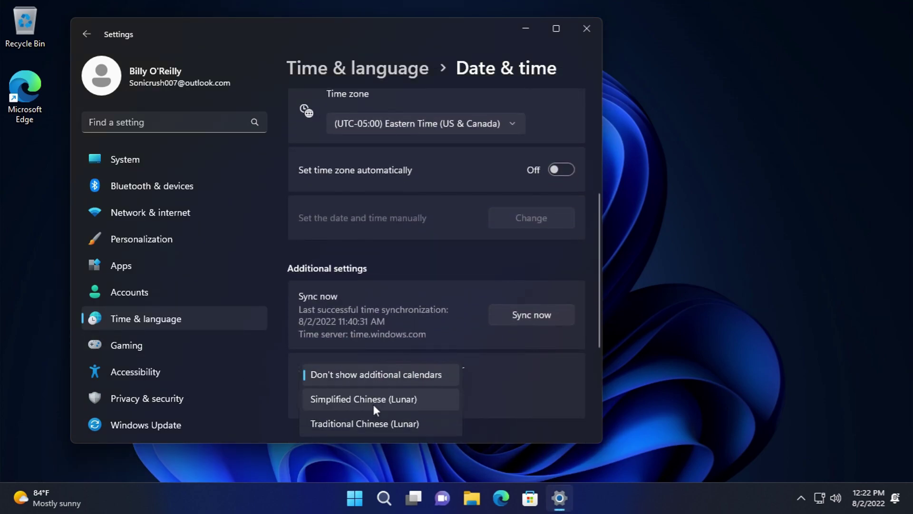
{"action": "left_click", "coordinate": [561, 420]}
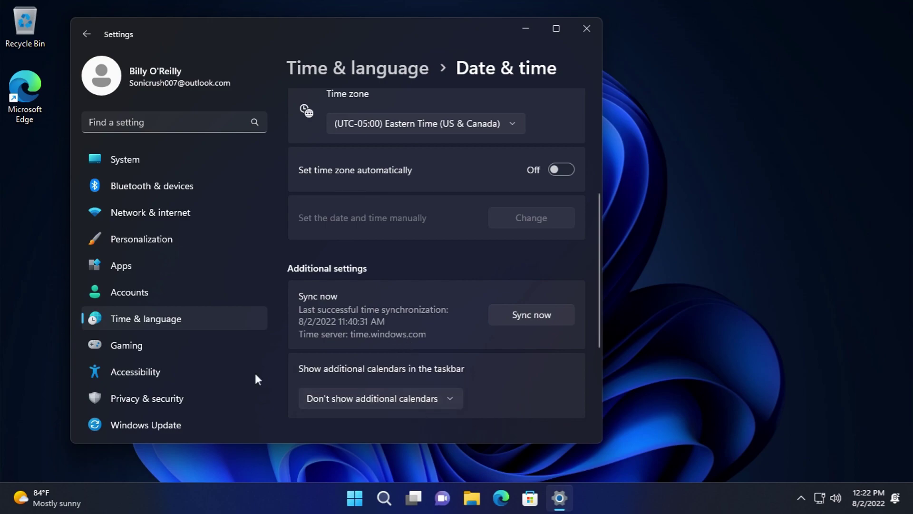
{"action": "left_click", "coordinate": [136, 319]}
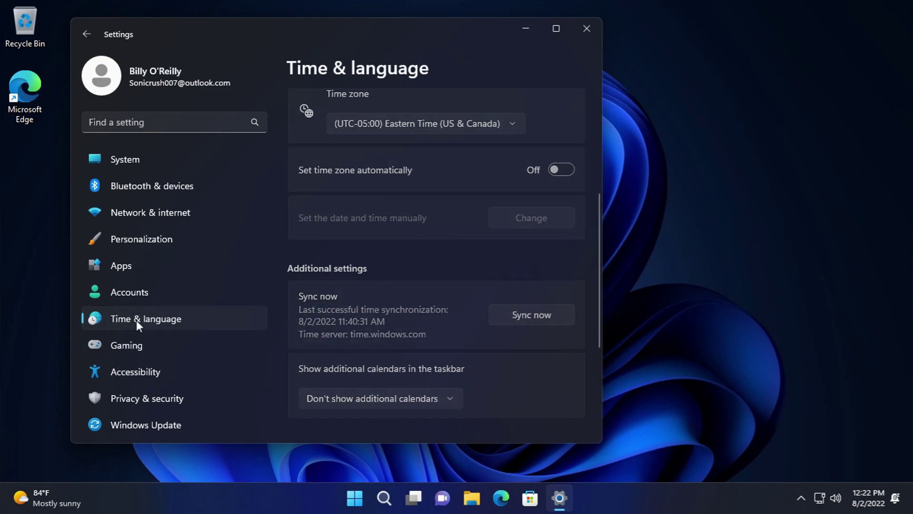
{"action": "left_click", "coordinate": [401, 278]}
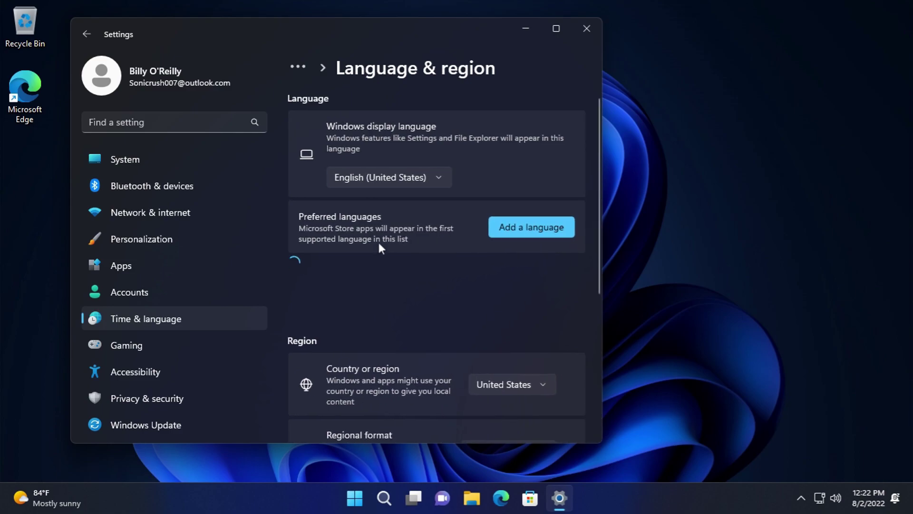
- Browse the Add a language list and cancel without adding one
{"action": "left_click", "coordinate": [520, 224]}
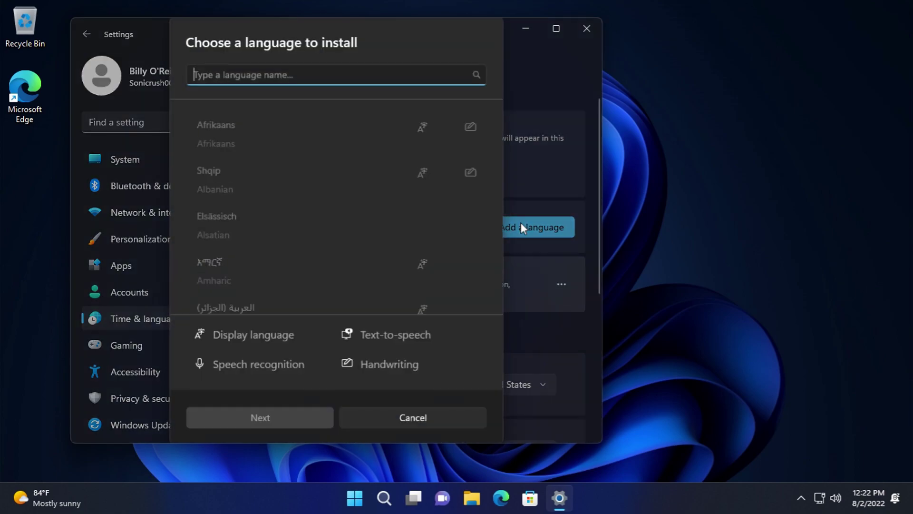
{"action": "left_click_drag", "start_coordinate": [496, 124], "coordinate": [485, 306]}
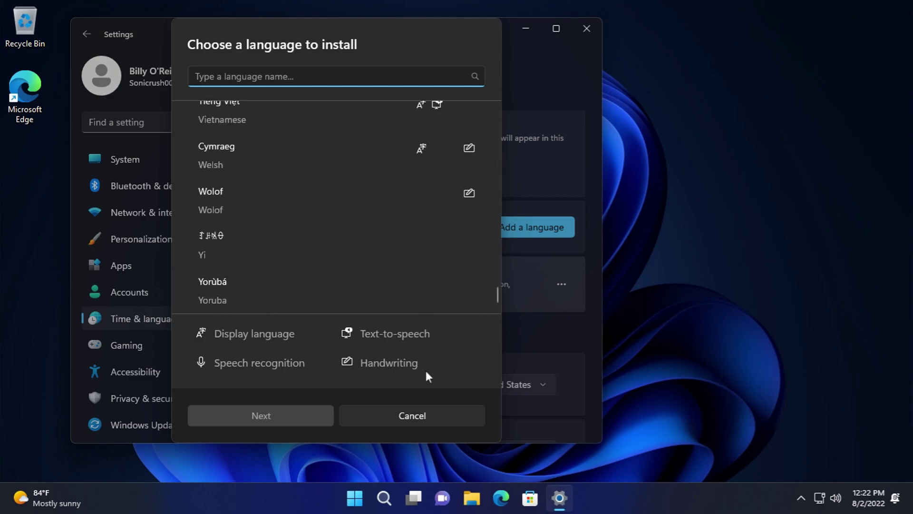
{"action": "left_click", "coordinate": [433, 412]}
- Open the English (United States) language options and its Speech settings
{"action": "left_click", "coordinate": [561, 286]}
{"action": "left_click", "coordinate": [537, 287]}
{"action": "left_click", "coordinate": [561, 284]}
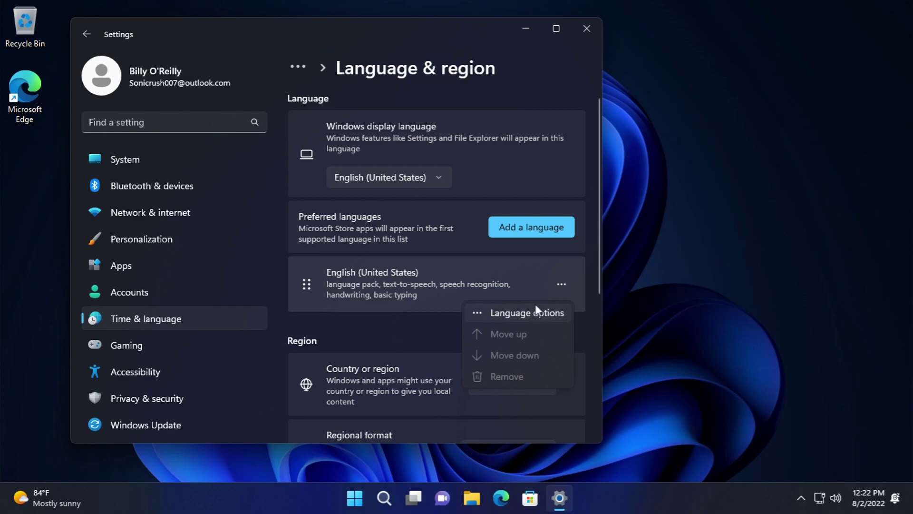
{"action": "left_click", "coordinate": [536, 312]}
{"action": "scroll", "coordinate": [530, 312], "scroll_direction": "down", "scroll_amount": 2}
{"action": "left_click", "coordinate": [523, 245]}
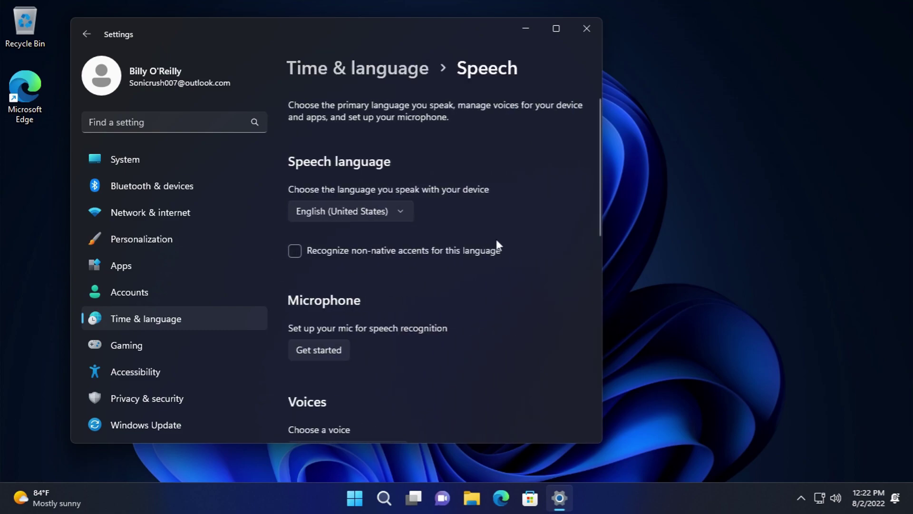
- Check the speech voice list, keeping Microsoft David
{"action": "scroll", "coordinate": [489, 223], "scroll_direction": "down", "scroll_amount": 5}
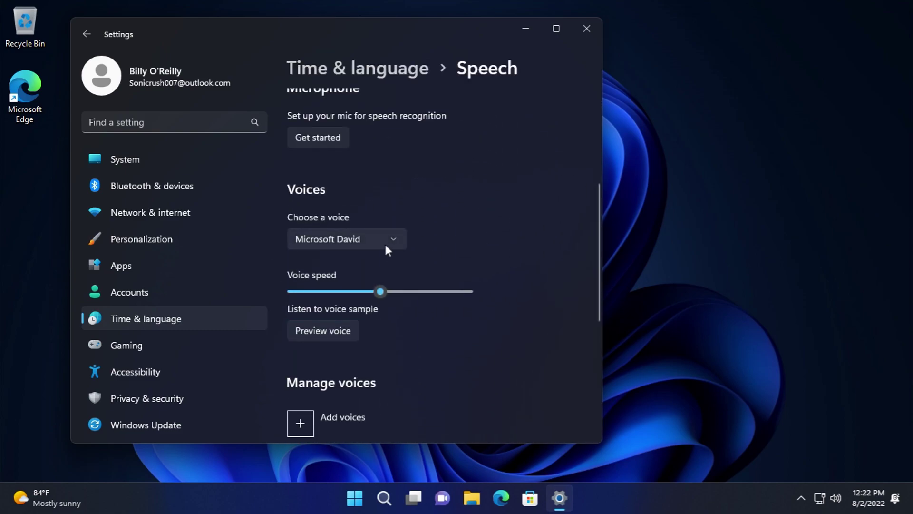
{"action": "left_click", "coordinate": [358, 233]}
{"action": "left_click", "coordinate": [352, 235]}
{"action": "scroll", "coordinate": [448, 333], "scroll_direction": "down", "scroll_amount": 5}
{"action": "scroll", "coordinate": [447, 328], "scroll_direction": "up", "scroll_amount": 3}
{"action": "scroll", "coordinate": [432, 329], "scroll_direction": "up", "scroll_amount": 1}
{"action": "scroll", "coordinate": [432, 330], "scroll_direction": "down", "scroll_amount": 1}
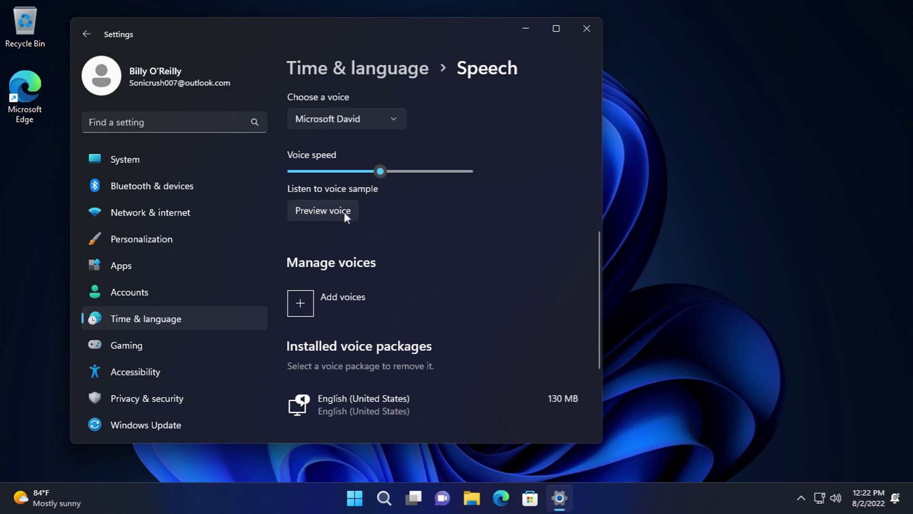
- Try Microsoft Zira, then Microsoft Mark, as the speech voice
{"action": "left_click", "coordinate": [343, 124]}
{"action": "left_click", "coordinate": [349, 145]}
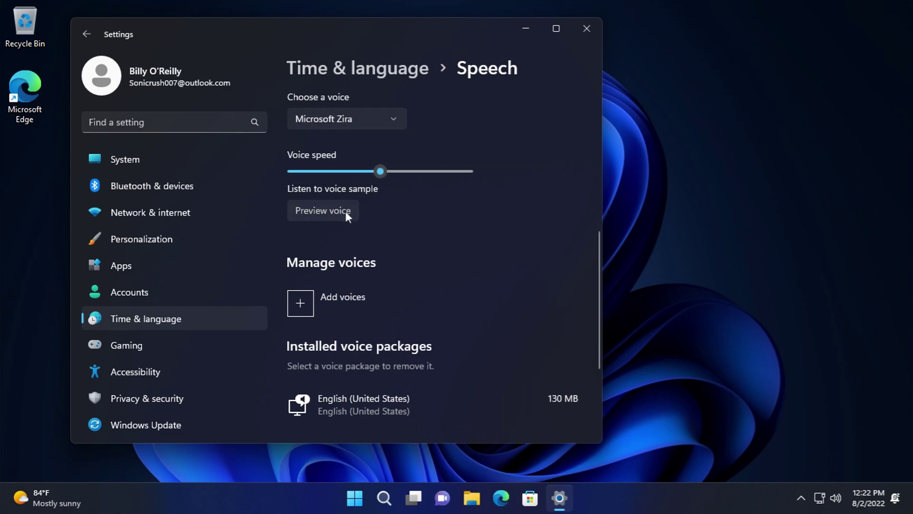
{"action": "left_click", "coordinate": [364, 125]}
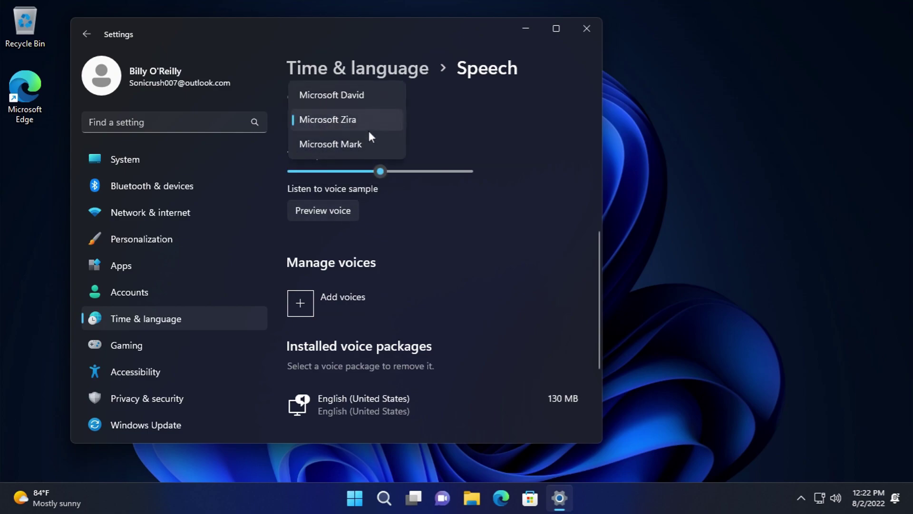
{"action": "left_click", "coordinate": [369, 139]}
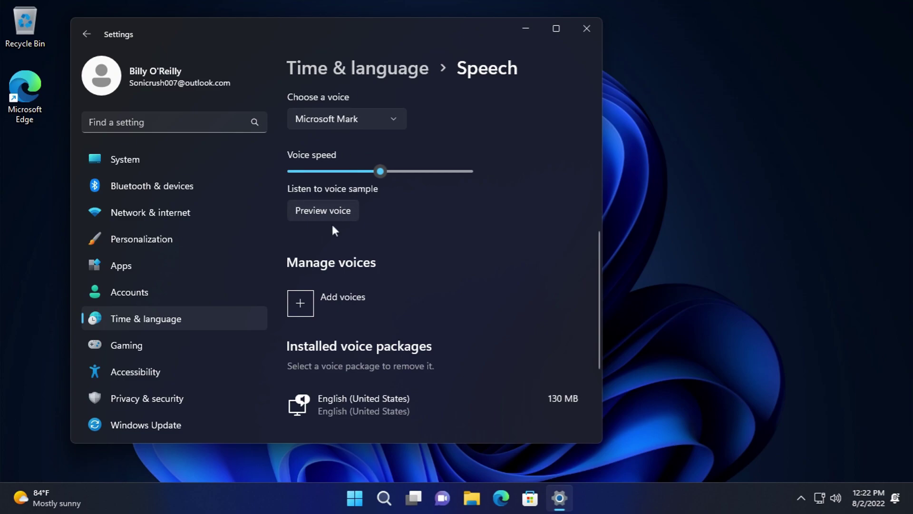
- Browse the voice packages available to add, then cancel
{"action": "left_click", "coordinate": [340, 303]}
{"action": "scroll", "coordinate": [461, 199], "scroll_direction": "down", "scroll_amount": 3}
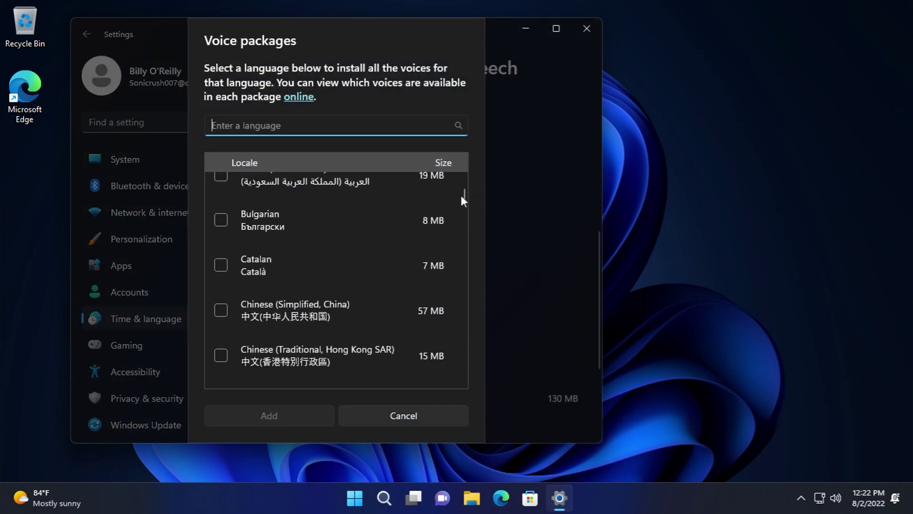
{"action": "left_click_drag", "start_coordinate": [464, 188], "coordinate": [464, 367]}
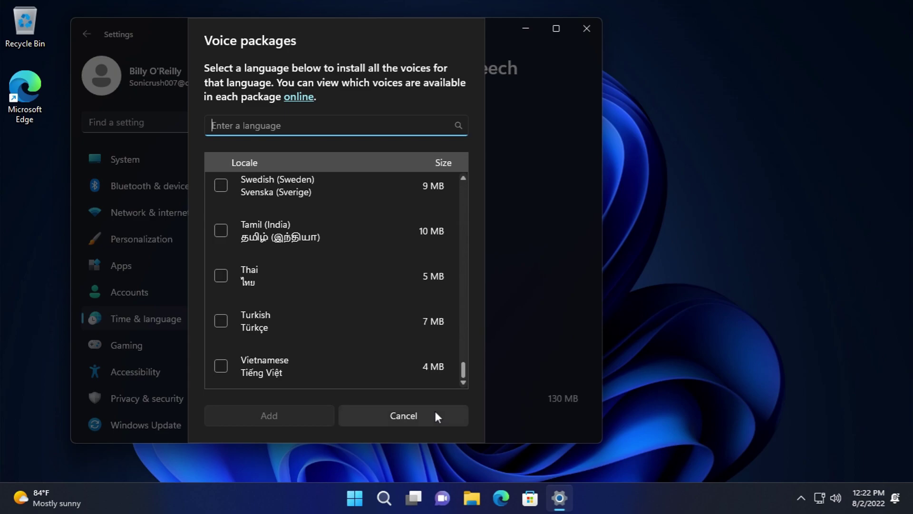
{"action": "left_click", "coordinate": [435, 416]}
- Switch the voice back to Microsoft David and return to the English (United States) options
{"action": "left_click", "coordinate": [341, 121]}
{"action": "left_click", "coordinate": [333, 70]}
{"action": "left_click", "coordinate": [87, 35]}
{"action": "scroll", "coordinate": [382, 290], "scroll_direction": "down", "scroll_amount": 2}
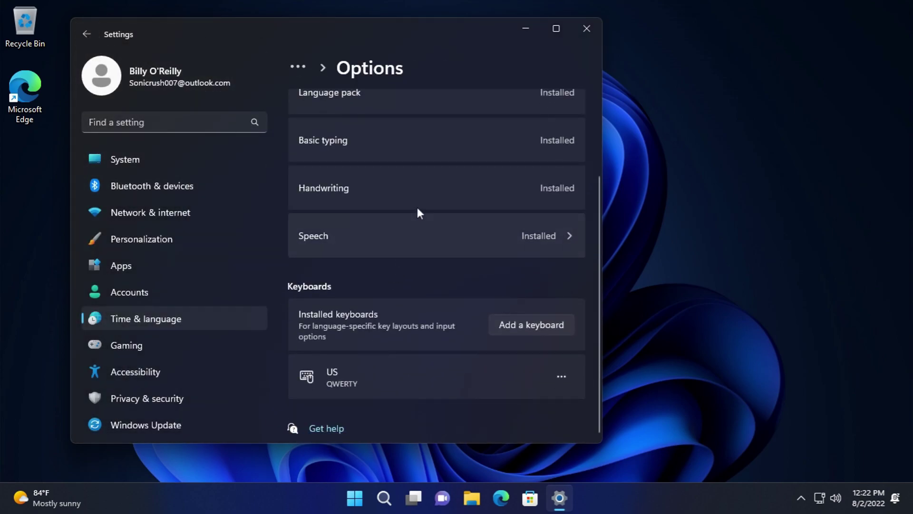
- Browse the available keyboard layouts without adding one, leaving the US keyboard as is
{"action": "left_click", "coordinate": [534, 328]}
{"action": "left_click_drag", "start_coordinate": [596, 101], "coordinate": [593, 345]}
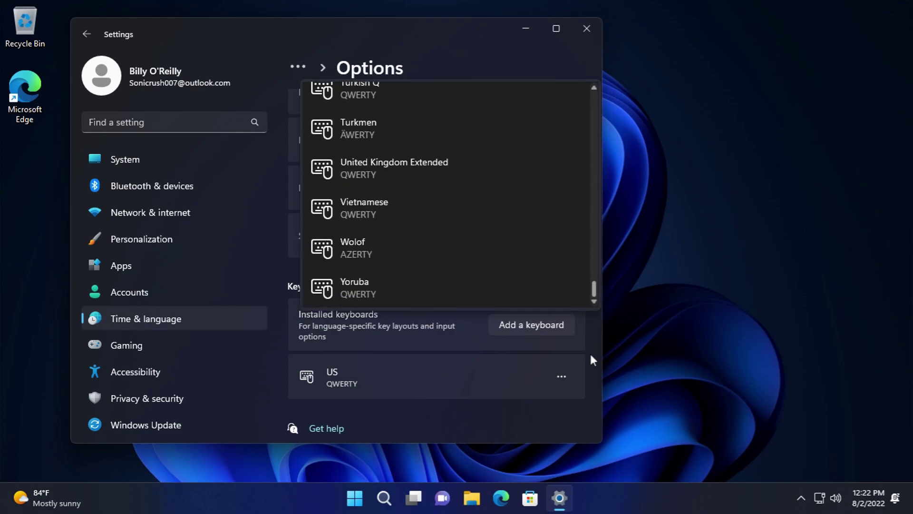
{"action": "left_click", "coordinate": [538, 404]}
{"action": "left_click", "coordinate": [566, 376]}
{"action": "left_click", "coordinate": [502, 387]}
- View the Typing settings, touch keyboard options and the Typing insights statistics
{"action": "left_click", "coordinate": [237, 326]}
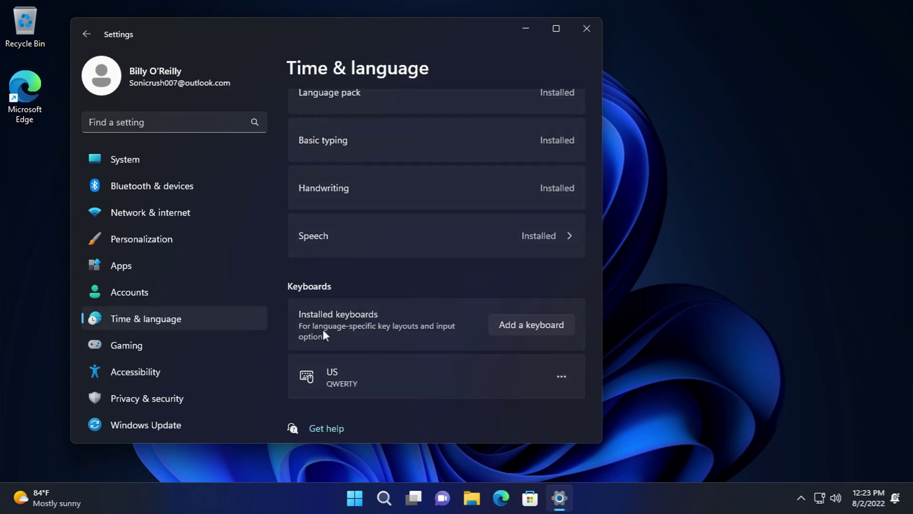
{"action": "left_click", "coordinate": [384, 333]}
{"action": "left_click", "coordinate": [464, 114]}
{"action": "left_click", "coordinate": [466, 114]}
{"action": "scroll", "coordinate": [480, 248], "scroll_direction": "down", "scroll_amount": 4}
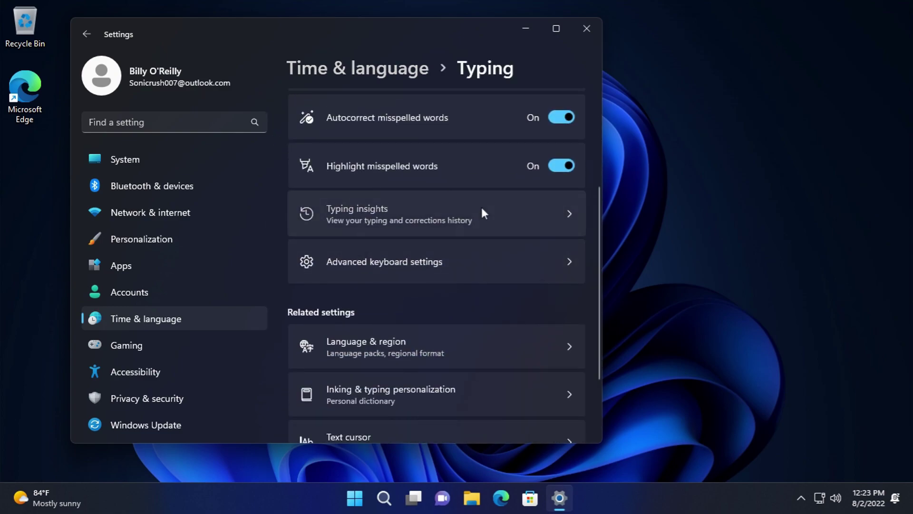
{"action": "left_click", "coordinate": [481, 209]}
{"action": "scroll", "coordinate": [469, 235], "scroll_direction": "down", "scroll_amount": 3}
{"action": "scroll", "coordinate": [470, 236], "scroll_direction": "down", "scroll_amount": 3}
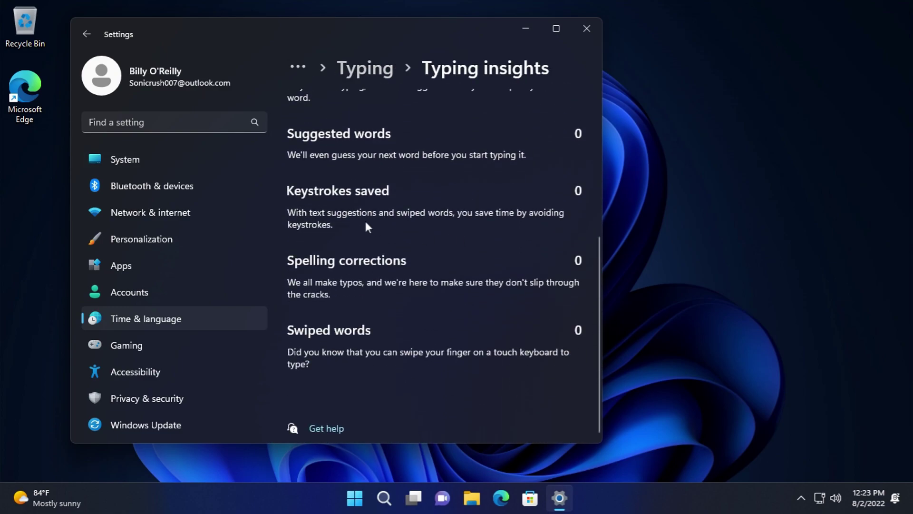
{"action": "key", "text": "alt+Left"}
- Check Advanced keyboard settings, keeping the default input method, then go to Language & region
{"action": "scroll", "coordinate": [459, 288], "scroll_direction": "down", "scroll_amount": 5}
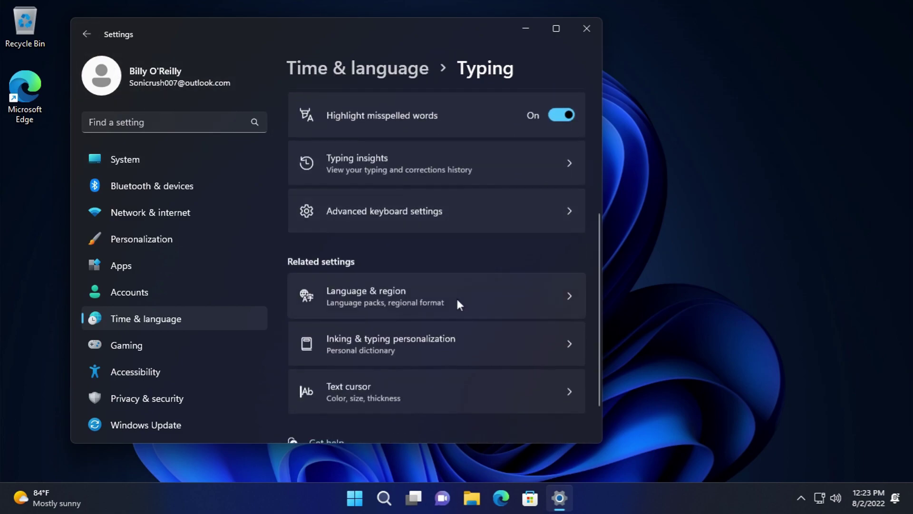
{"action": "left_click", "coordinate": [398, 213]}
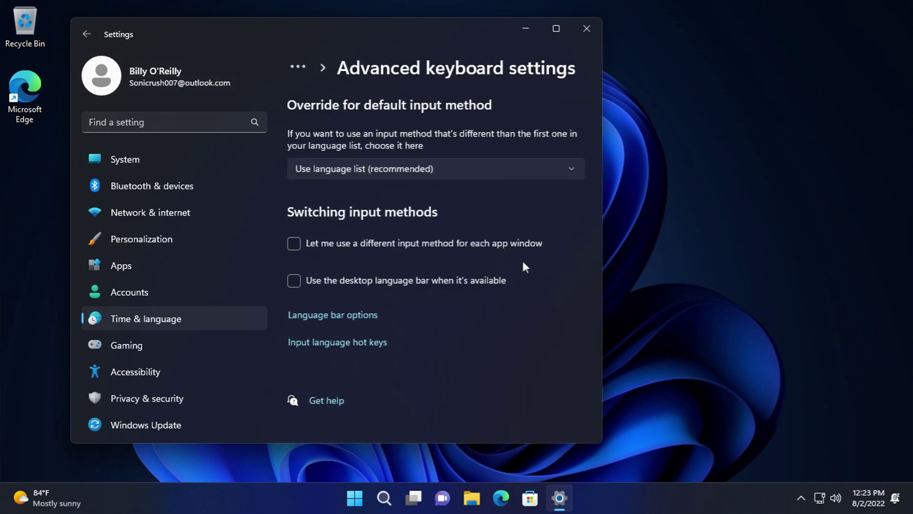
{"action": "left_click", "coordinate": [430, 171]}
{"action": "left_click", "coordinate": [429, 171]}
{"action": "left_click", "coordinate": [87, 33]}
{"action": "scroll", "coordinate": [429, 256], "scroll_direction": "down", "scroll_amount": 5}
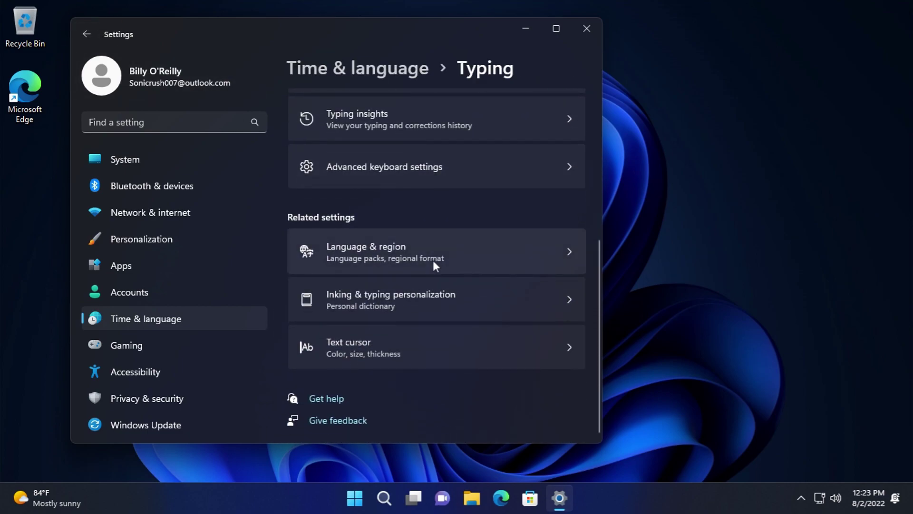
{"action": "left_click", "coordinate": [426, 256]}
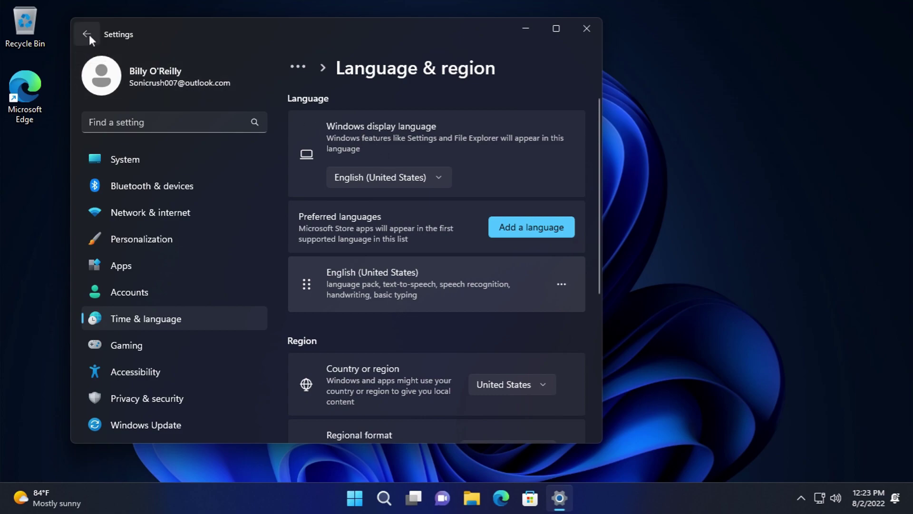
{"action": "scroll", "coordinate": [512, 352], "scroll_direction": "down", "scroll_amount": 3}
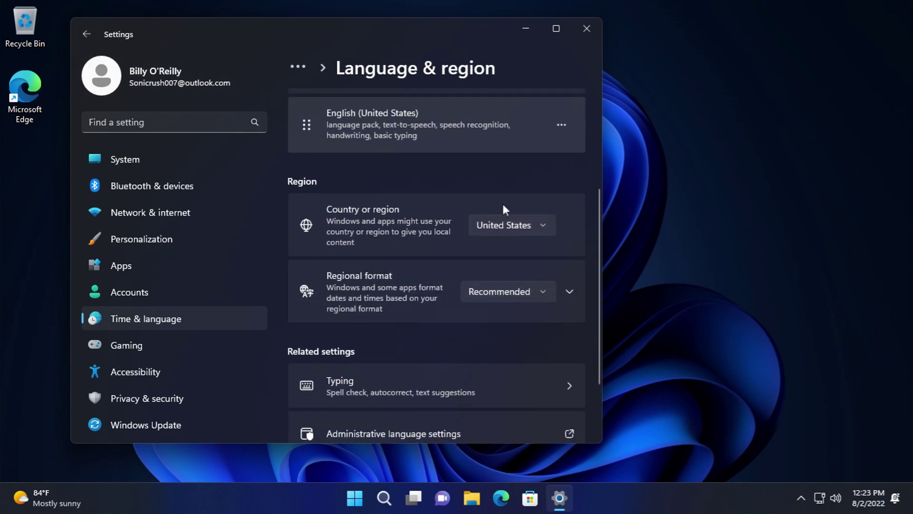
{"action": "left_click", "coordinate": [510, 219]}
{"action": "left_click_drag", "start_coordinate": [597, 361], "coordinate": [599, 391]}
{"action": "left_click", "coordinate": [329, 314]}
{"action": "left_click", "coordinate": [327, 309]}
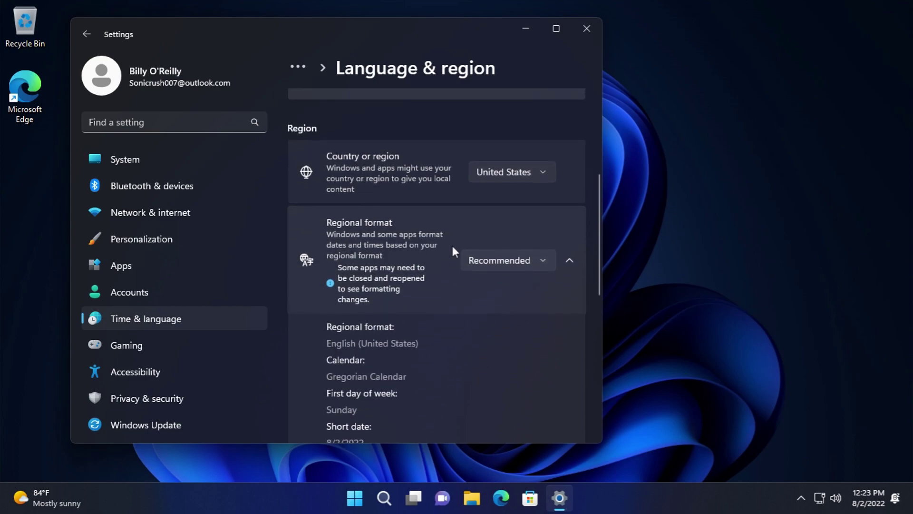
{"action": "left_click", "coordinate": [492, 261]}
{"action": "left_click_drag", "start_coordinate": [598, 135], "coordinate": [627, 413]}
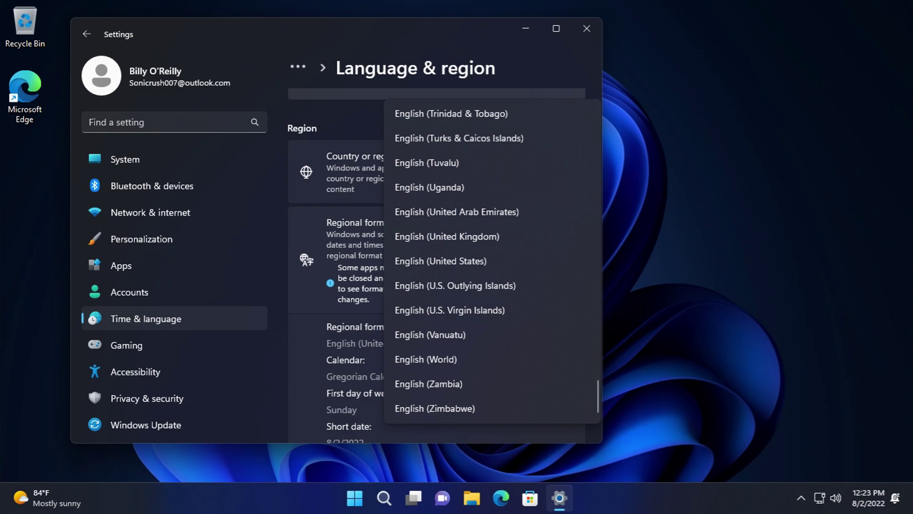
{"action": "left_click", "coordinate": [294, 1]}
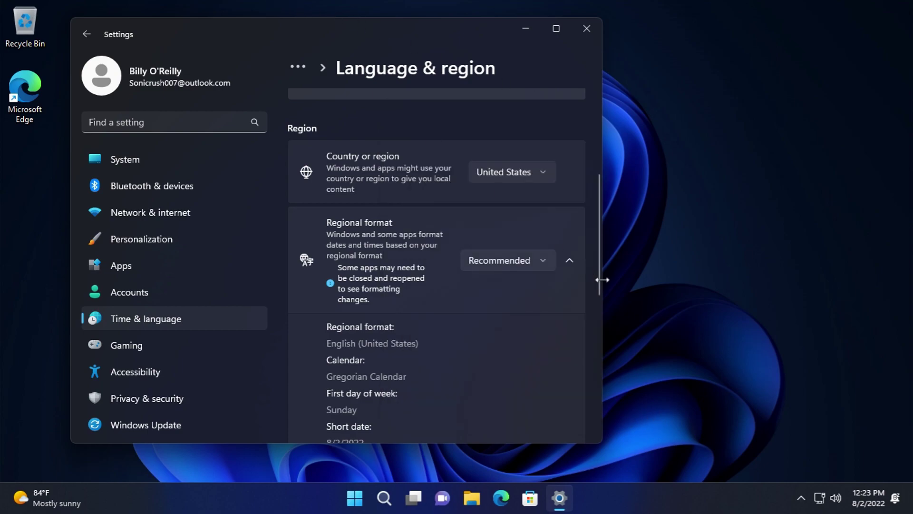
{"action": "scroll", "coordinate": [581, 270], "scroll_direction": "down", "scroll_amount": 5}
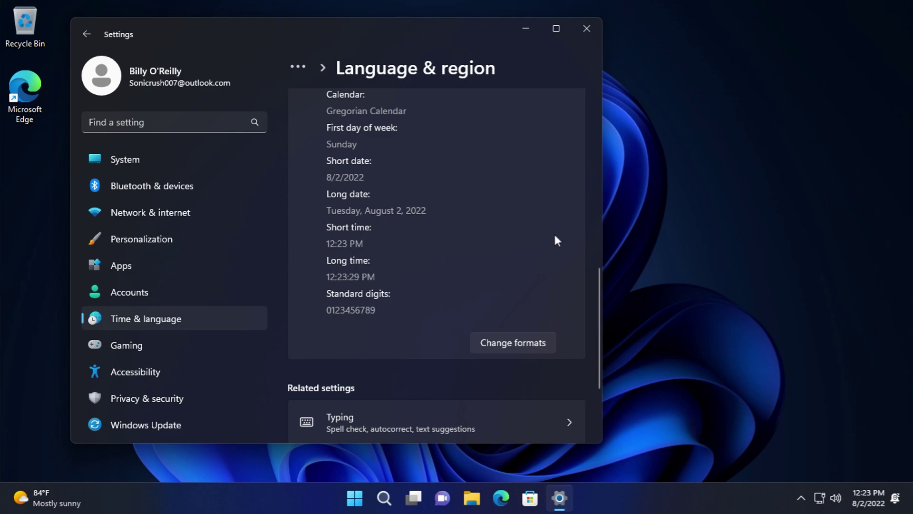
{"action": "scroll", "coordinate": [555, 235], "scroll_direction": "down", "scroll_amount": 3}
{"action": "left_click", "coordinate": [540, 239]}
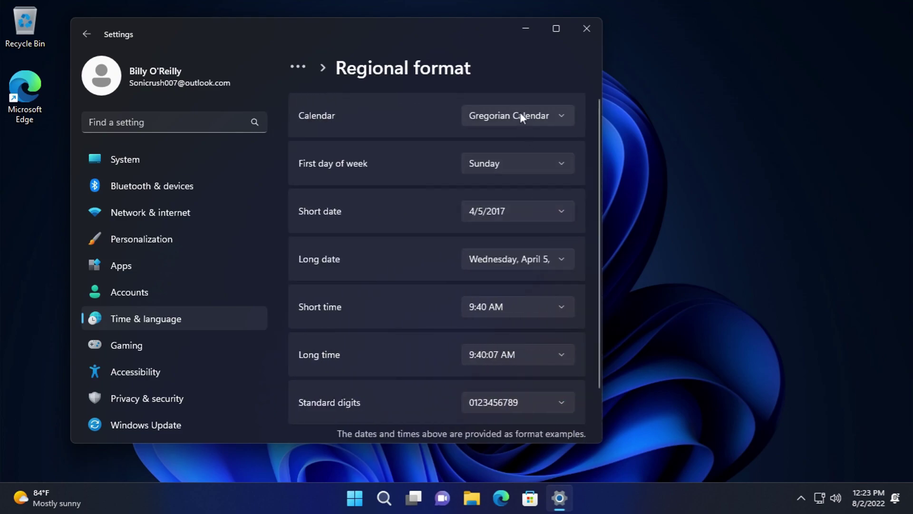
{"action": "left_click", "coordinate": [528, 162]}
{"action": "left_click", "coordinate": [529, 162]}
{"action": "left_click", "coordinate": [527, 211]}
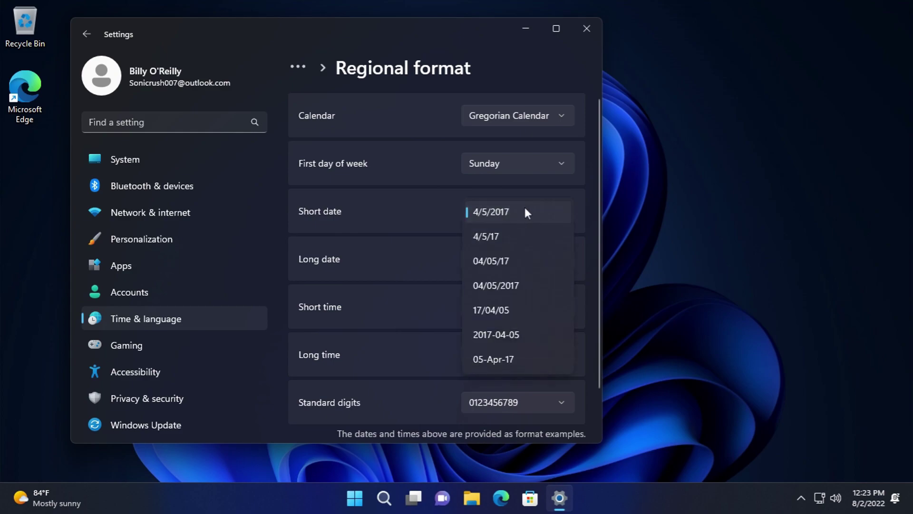
{"action": "left_click", "coordinate": [525, 210]}
{"action": "left_click", "coordinate": [539, 260]}
{"action": "left_click", "coordinate": [538, 259]}
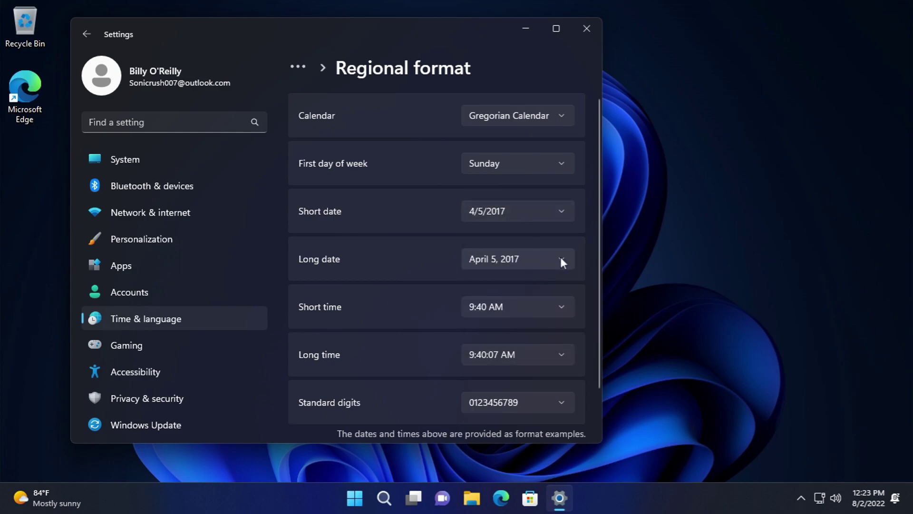
{"action": "left_click", "coordinate": [555, 305]}
{"action": "left_click", "coordinate": [555, 309]}
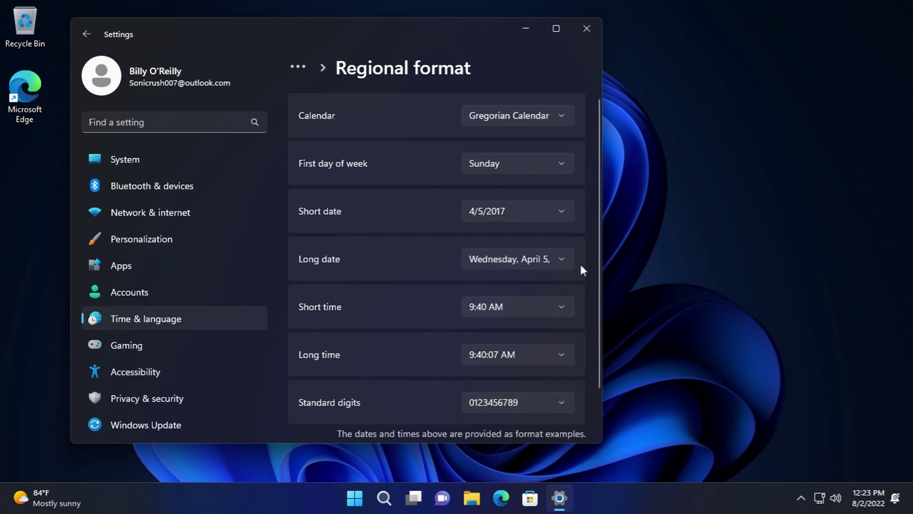
{"action": "scroll", "coordinate": [585, 291], "scroll_direction": "down", "scroll_amount": 2}
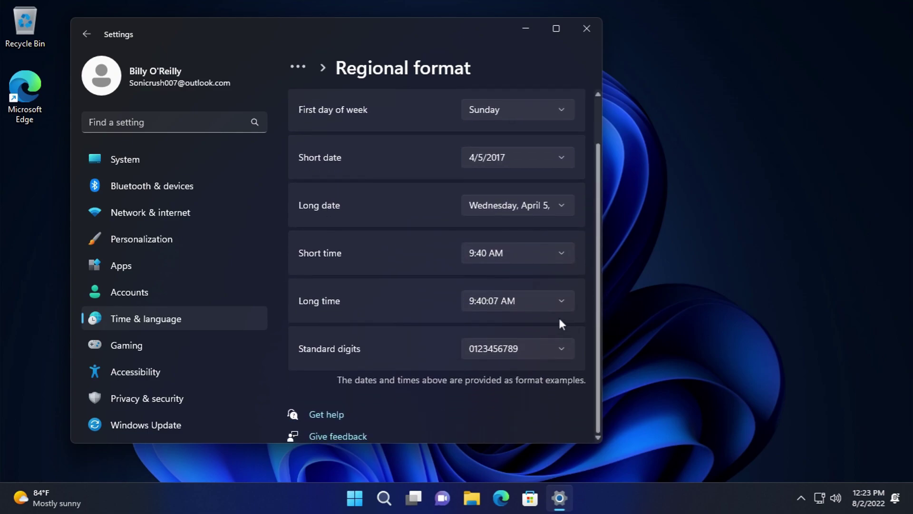
{"action": "left_click", "coordinate": [539, 303]}
{"action": "left_click", "coordinate": [535, 300]}
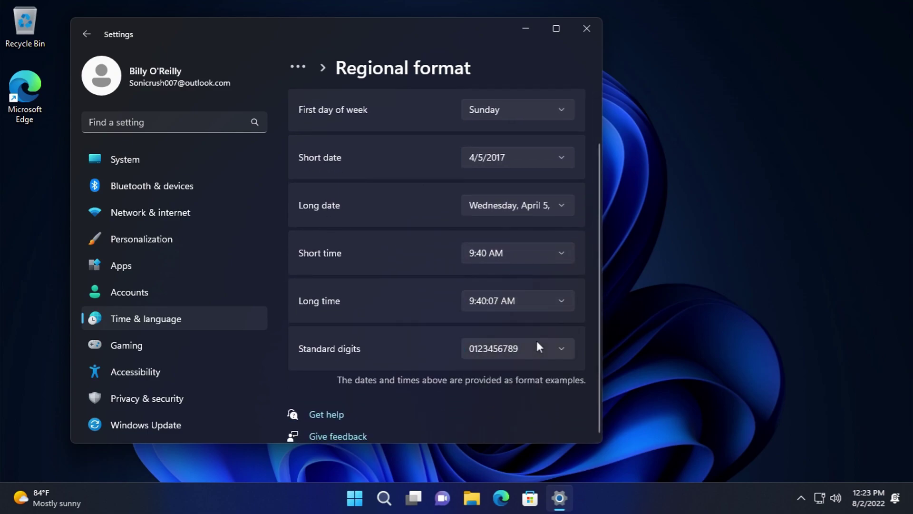
{"action": "left_click", "coordinate": [93, 34]}
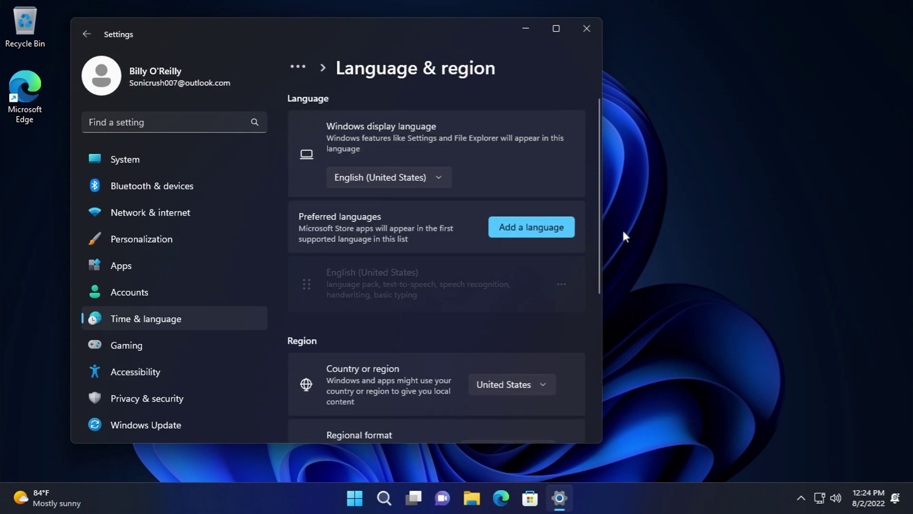
{"action": "scroll", "coordinate": [467, 218], "scroll_direction": "down", "scroll_amount": 2}
{"action": "scroll", "coordinate": [456, 204], "scroll_direction": "down", "scroll_amount": 2}
{"action": "scroll", "coordinate": [533, 209], "scroll_direction": "down", "scroll_amount": 1}
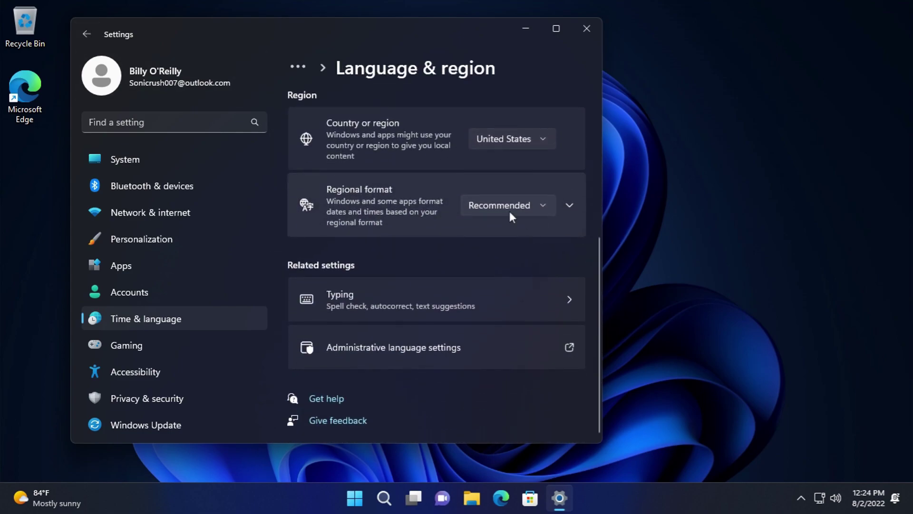
- Visit Gaming's Xbox Game Bar page and its related Graphics settings
{"action": "left_click", "coordinate": [187, 338]}
{"action": "left_click", "coordinate": [392, 127]}
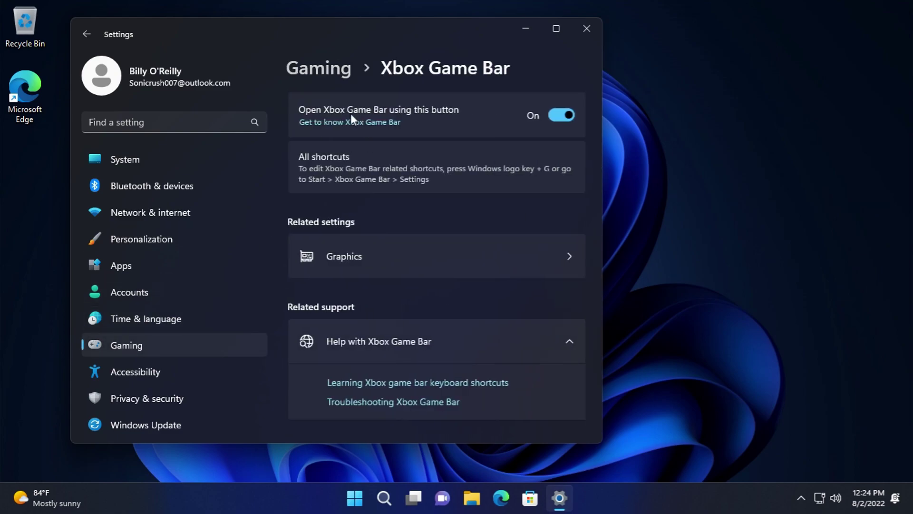
{"action": "left_click", "coordinate": [424, 246]}
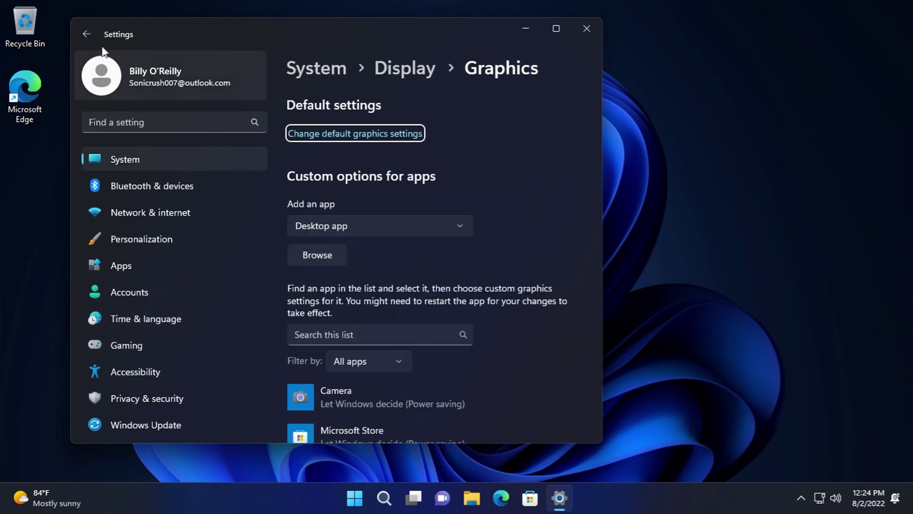
{"action": "left_click", "coordinate": [90, 36]}
{"action": "left_click", "coordinate": [90, 35]}
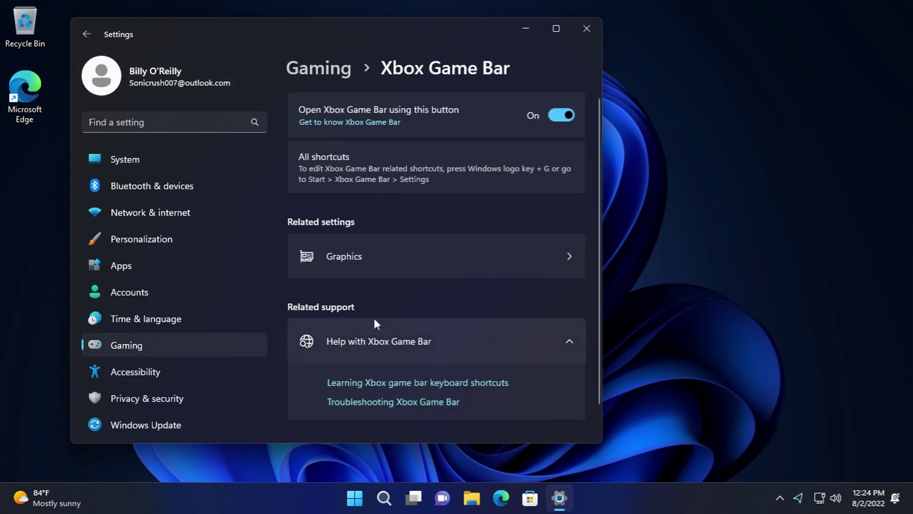
{"action": "left_click", "coordinate": [95, 40]}
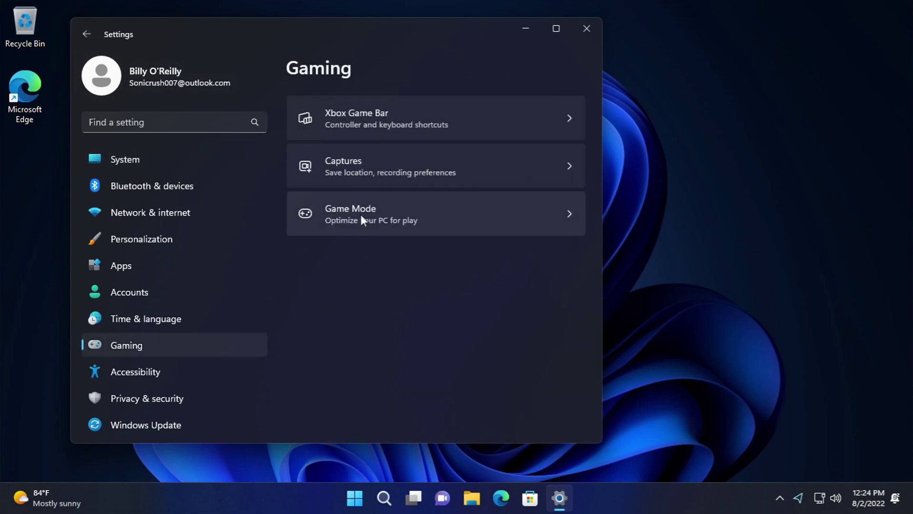
- Look through the Captures and Game Mode pages, then open Accessibility > Text size
{"action": "left_click", "coordinate": [361, 180]}
{"action": "scroll", "coordinate": [432, 331], "scroll_direction": "down", "scroll_amount": 4}
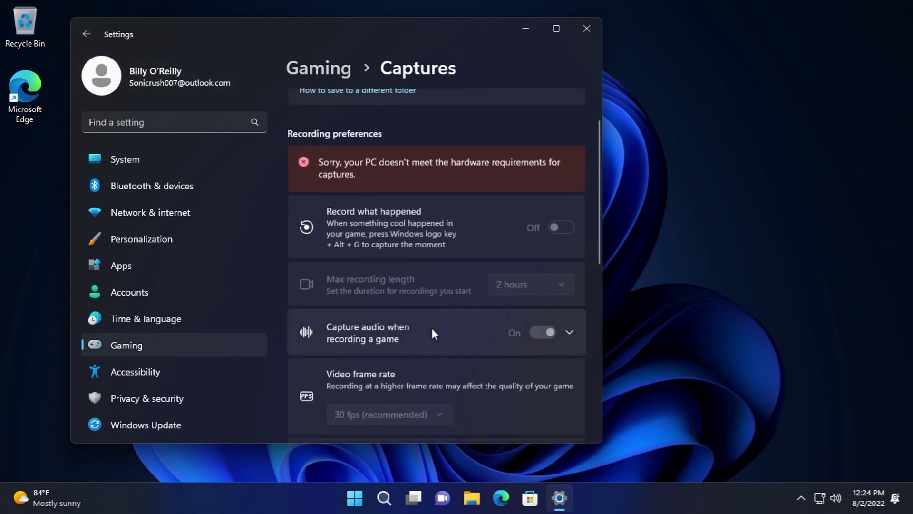
{"action": "scroll", "coordinate": [434, 328], "scroll_direction": "up", "scroll_amount": 3}
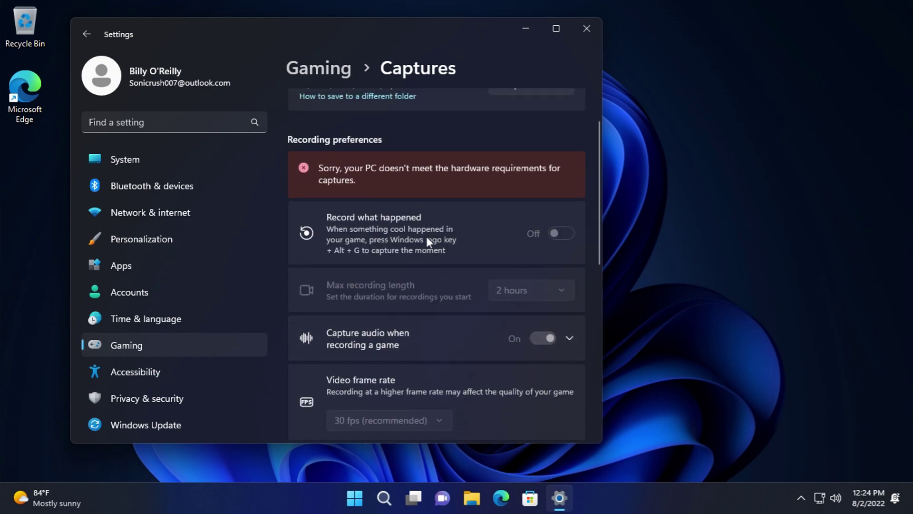
{"action": "scroll", "coordinate": [426, 236], "scroll_direction": "down", "scroll_amount": 10}
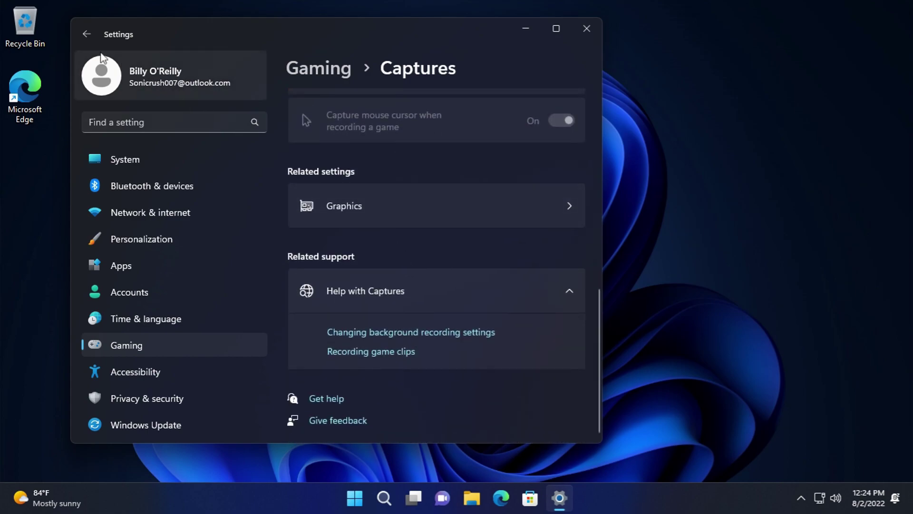
{"action": "left_click", "coordinate": [86, 34]}
{"action": "left_click", "coordinate": [421, 223]}
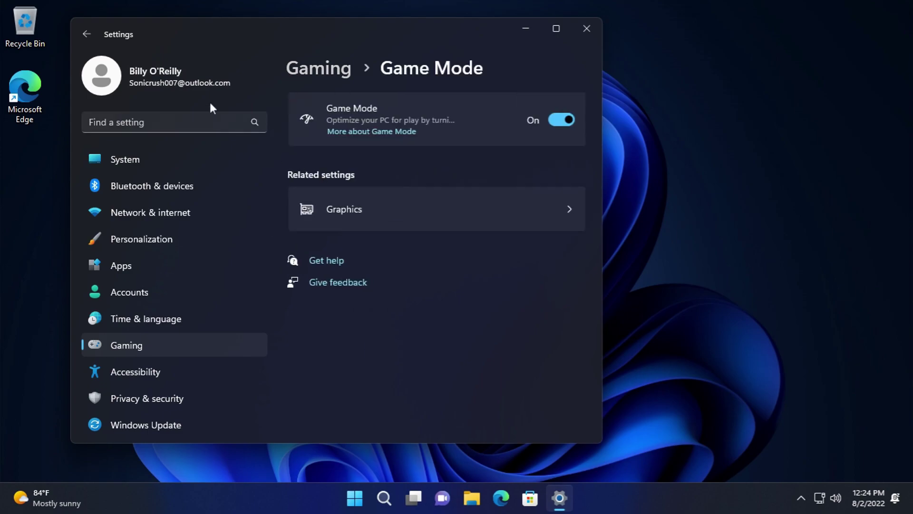
{"action": "left_click", "coordinate": [86, 34]}
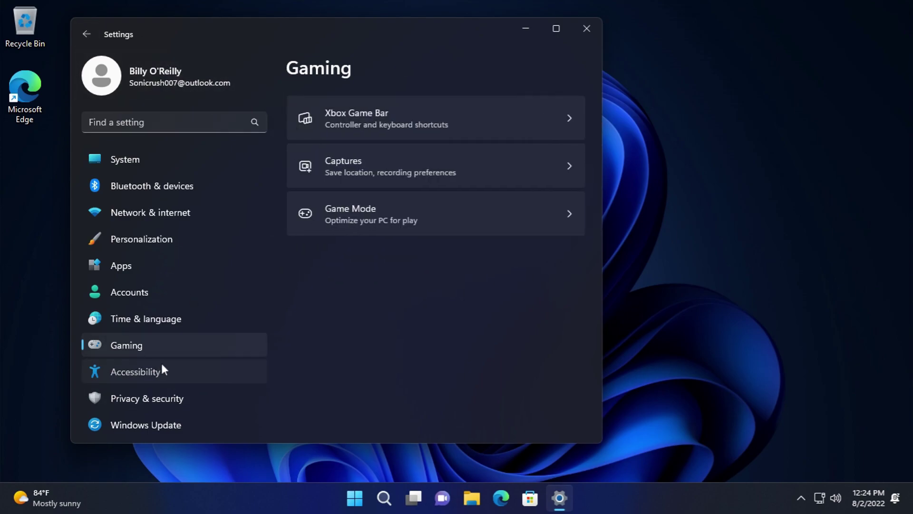
{"action": "left_click", "coordinate": [160, 369]}
{"action": "left_click", "coordinate": [363, 139]}
- Open Visual effects and toggle always-show scrollbars on and off twice, leaving it off
{"action": "scroll", "coordinate": [469, 336], "scroll_direction": "down", "scroll_amount": 1}
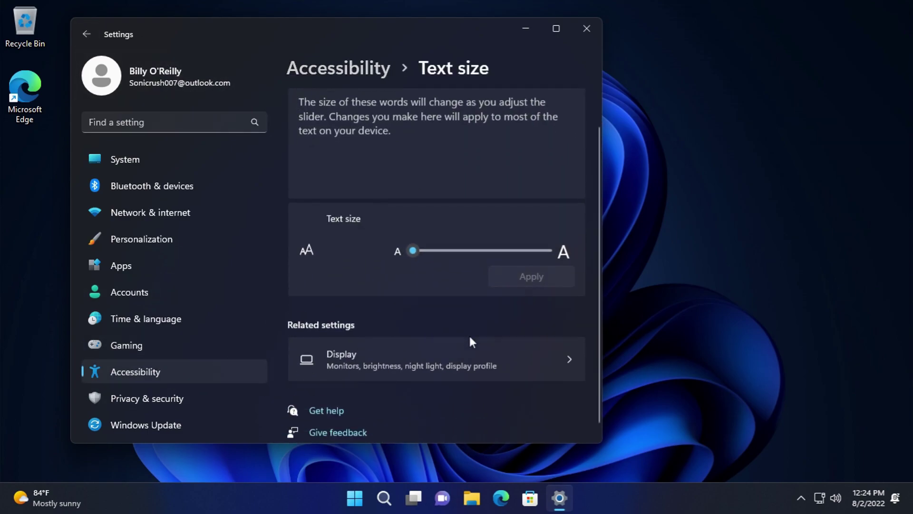
{"action": "left_click", "coordinate": [86, 34]}
{"action": "left_click", "coordinate": [375, 180]}
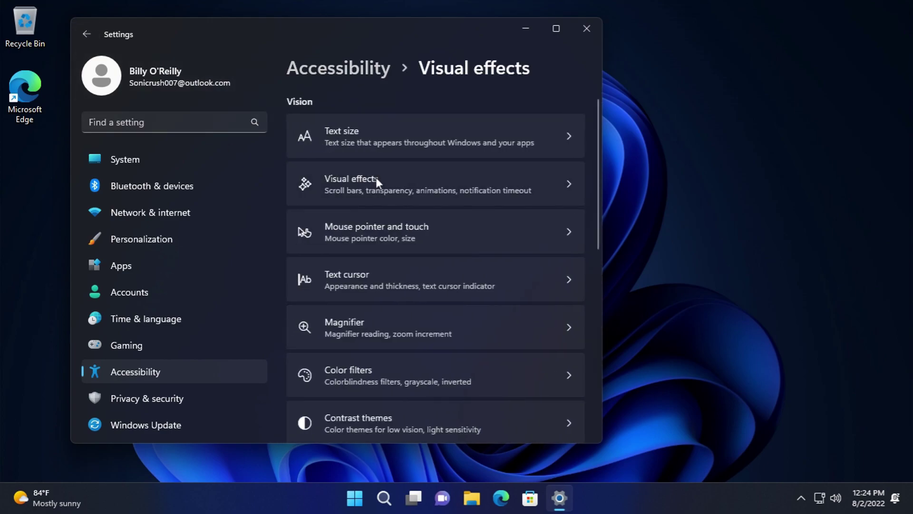
{"action": "left_click", "coordinate": [552, 110]}
{"action": "left_click", "coordinate": [552, 110]}
{"action": "left_click", "coordinate": [554, 115]}
{"action": "left_click", "coordinate": [555, 115]}
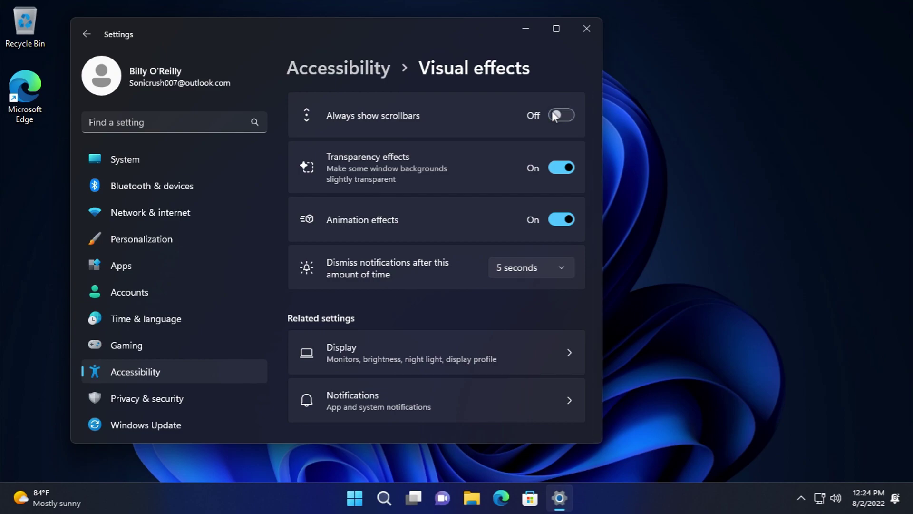
- Toggle transparency off and back on, turn animation effects off, keep notifications at 5 seconds
{"action": "left_click", "coordinate": [561, 167]}
{"action": "left_click", "coordinate": [562, 167]}
{"action": "left_click", "coordinate": [562, 219]}
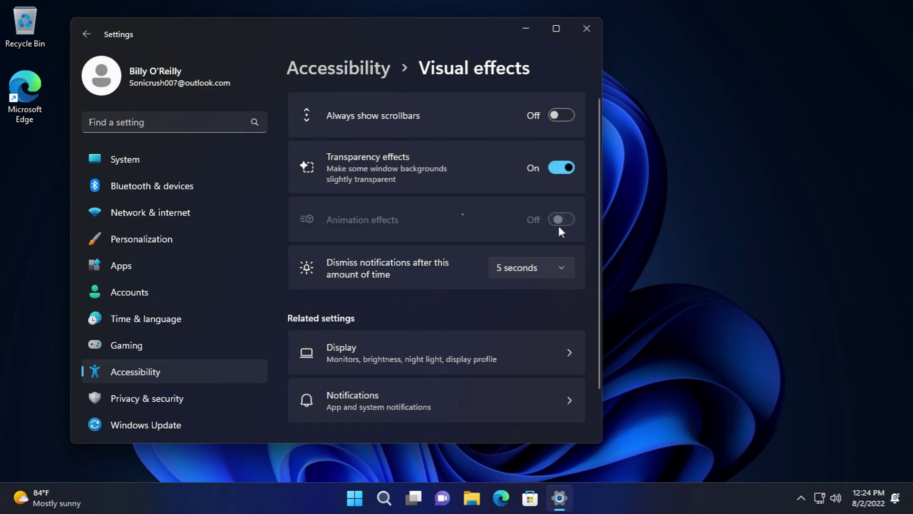
{"action": "left_click_drag", "start_coordinate": [404, 22], "coordinate": [466, 36]}
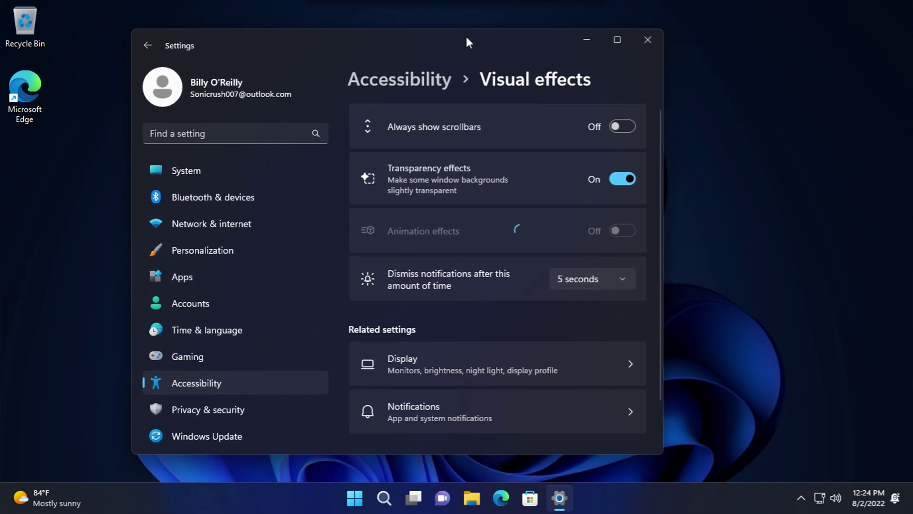
{"action": "left_click", "coordinate": [589, 283]}
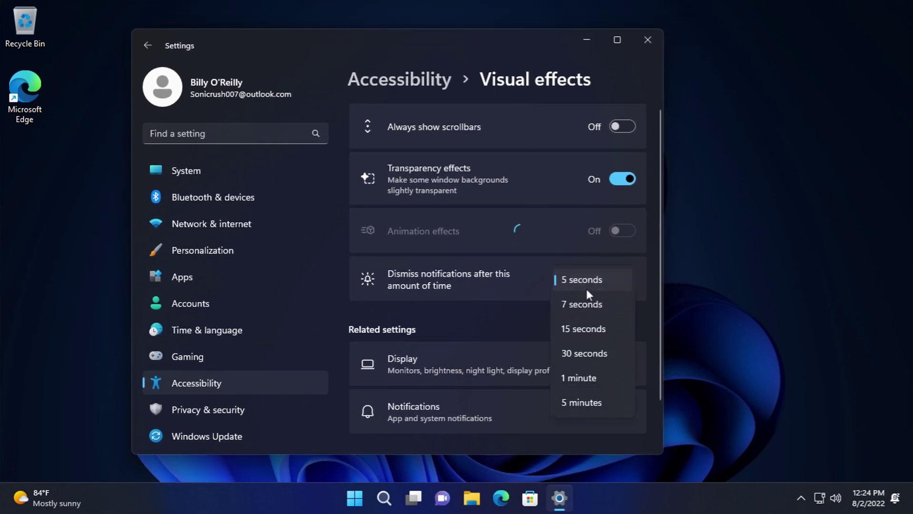
{"action": "left_click", "coordinate": [442, 40]}
- Turn animation effects back on, minimizing and restoring the Settings window around it
{"action": "left_click_drag", "start_coordinate": [358, 36], "coordinate": [383, 44]}
{"action": "left_click", "coordinate": [606, 50]}
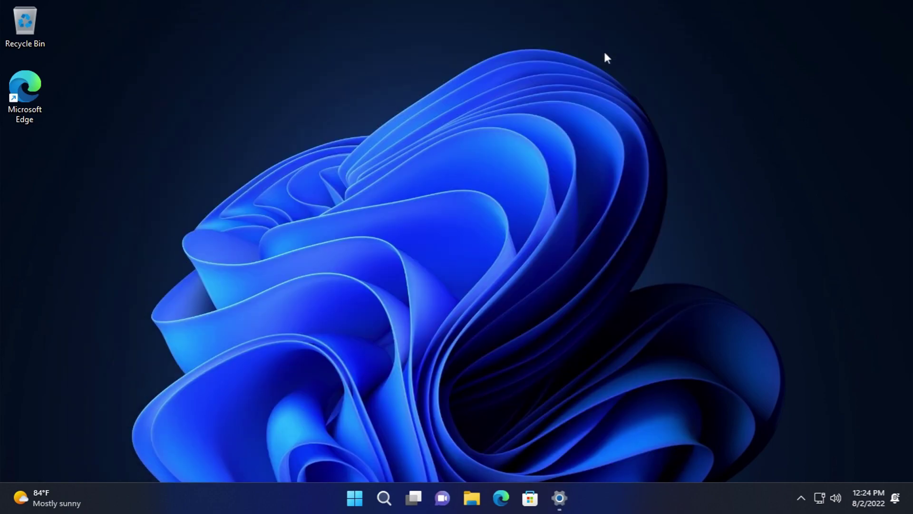
{"action": "left_click", "coordinate": [565, 485]}
{"action": "left_click", "coordinate": [647, 238]}
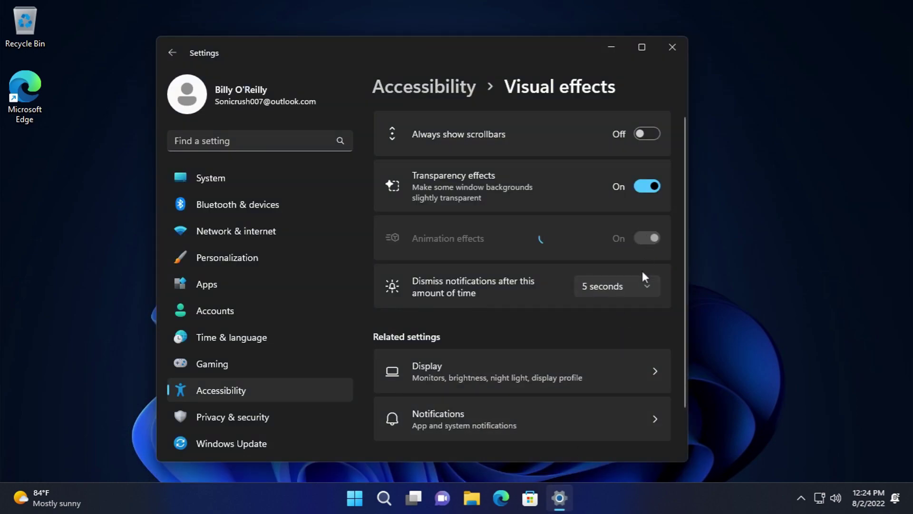
{"action": "left_click_drag", "start_coordinate": [680, 227], "coordinate": [541, 464]}
{"action": "left_click", "coordinate": [564, 489]}
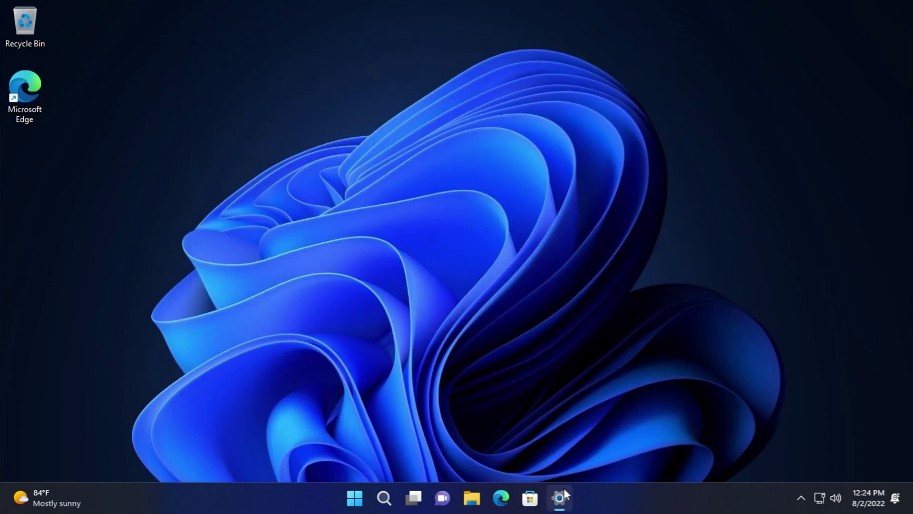
{"action": "left_click", "coordinate": [563, 489]}
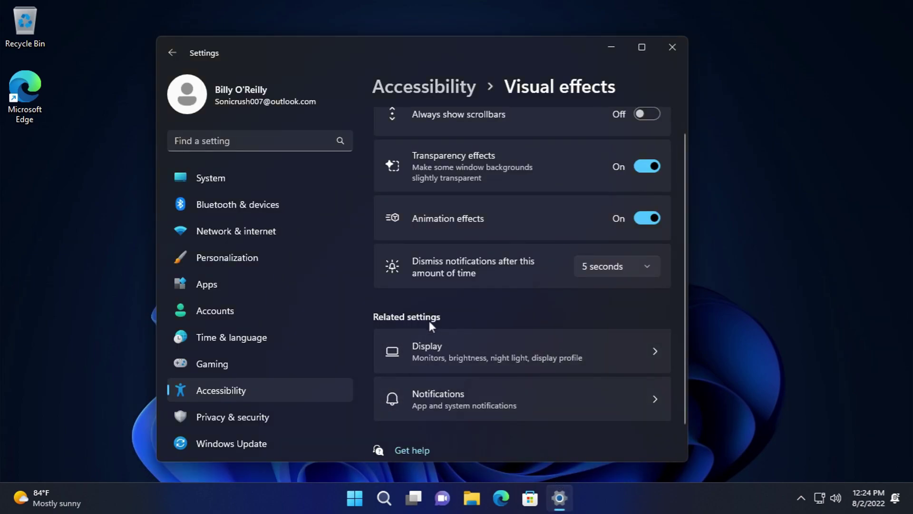
{"action": "left_click", "coordinate": [171, 51]}
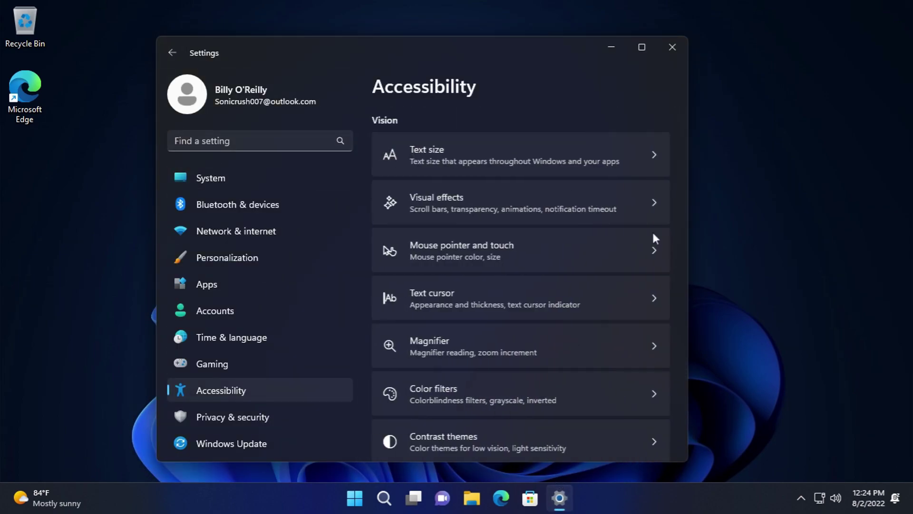
{"action": "left_click", "coordinate": [561, 240]}
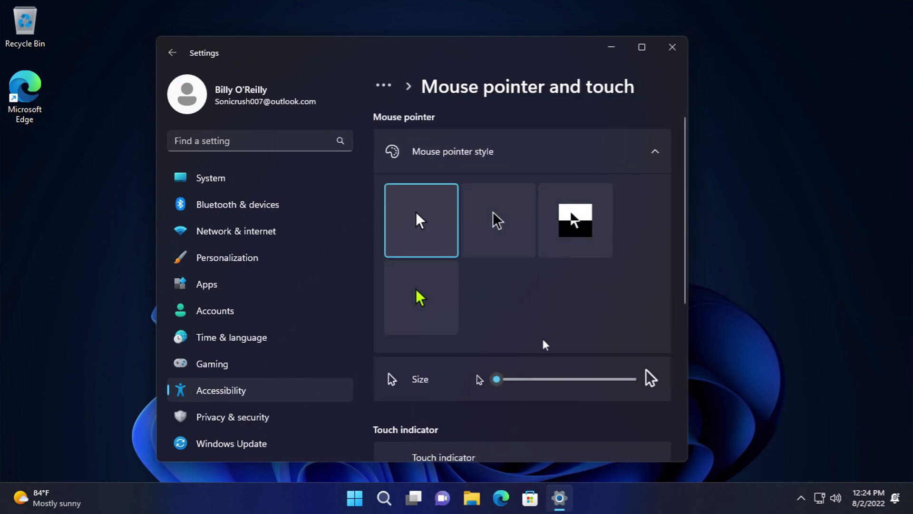
{"action": "scroll", "coordinate": [540, 338], "scroll_direction": "down", "scroll_amount": 6}
{"action": "left_click", "coordinate": [172, 52]}
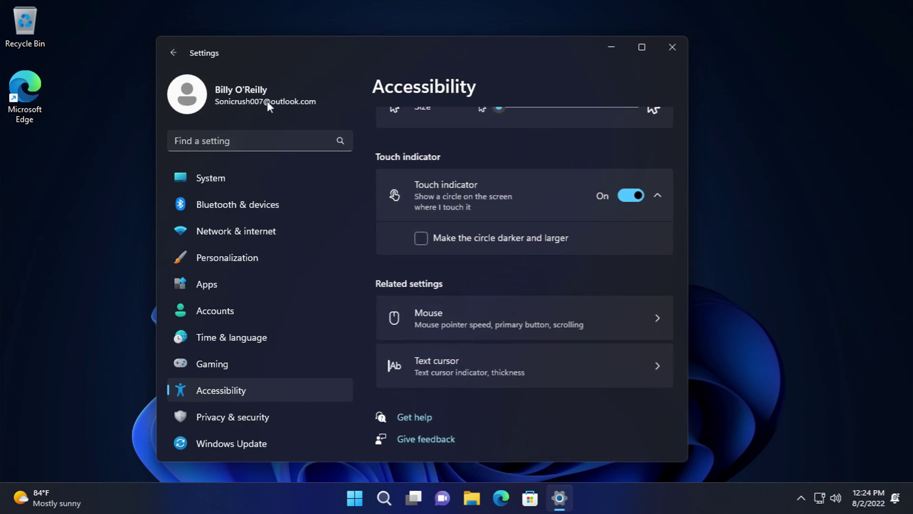
{"action": "left_click", "coordinate": [520, 294]}
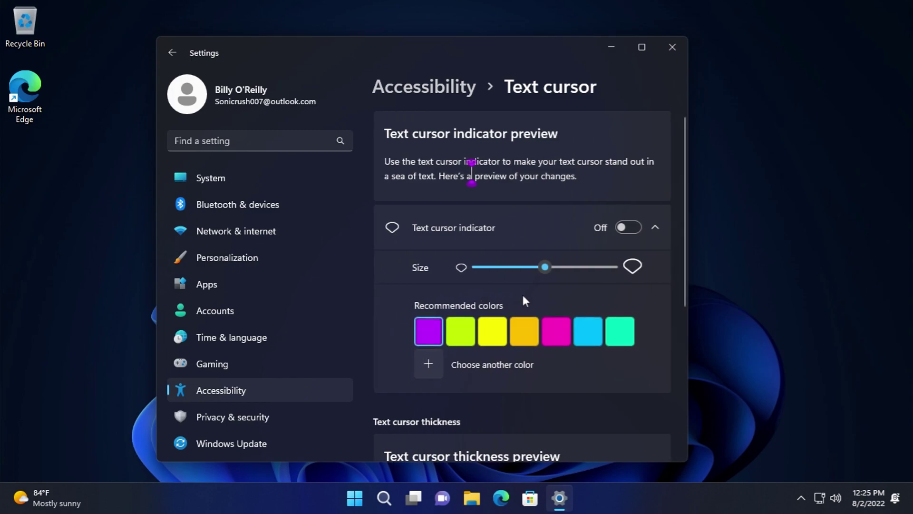
{"action": "scroll", "coordinate": [524, 291], "scroll_direction": "down", "scroll_amount": 5}
{"action": "scroll", "coordinate": [495, 277], "scroll_direction": "up", "scroll_amount": 5}
{"action": "left_click", "coordinate": [178, 57]}
{"action": "scroll", "coordinate": [471, 280], "scroll_direction": "down", "scroll_amount": 1}
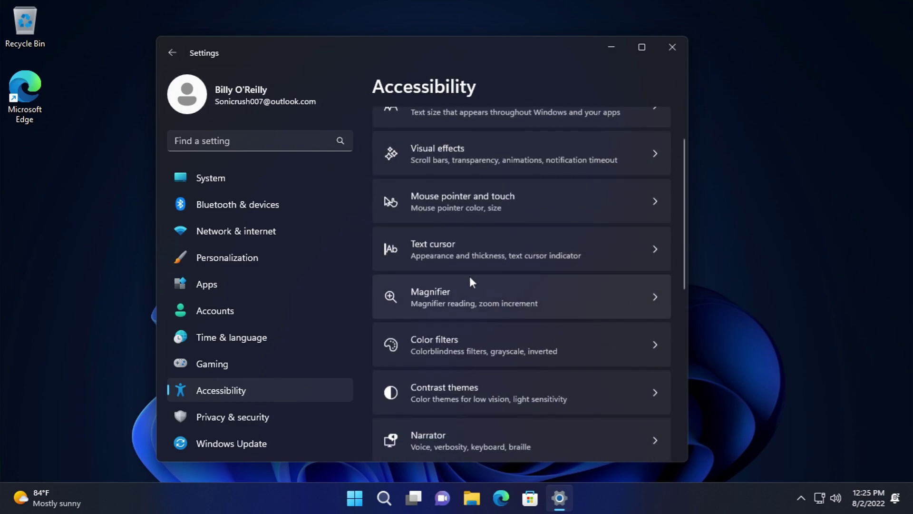
{"action": "left_click", "coordinate": [466, 288]}
{"action": "scroll", "coordinate": [460, 283], "scroll_direction": "down", "scroll_amount": 1}
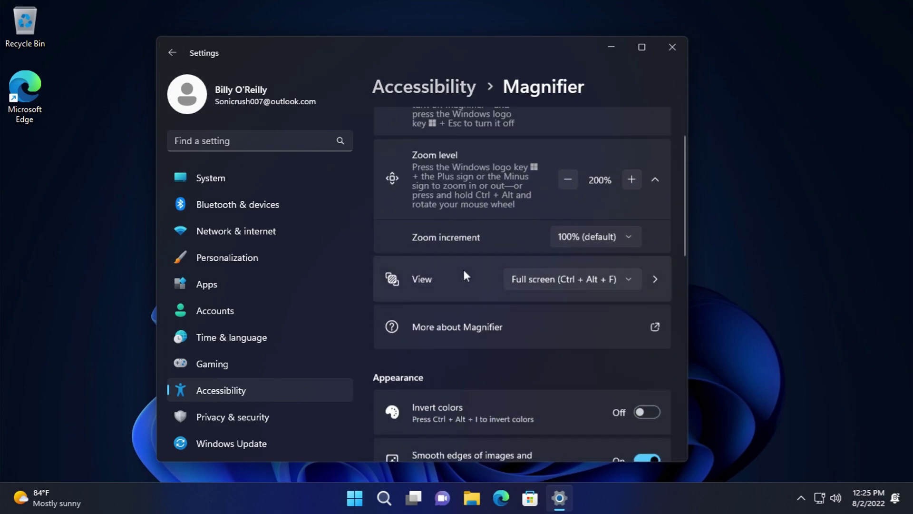
{"action": "left_click", "coordinate": [568, 179]}
{"action": "left_click", "coordinate": [631, 179]}
{"action": "left_click", "coordinate": [630, 179]}
{"action": "left_click", "coordinate": [630, 180]}
{"action": "left_click", "coordinate": [630, 179]}
{"action": "left_click", "coordinate": [630, 179]}
{"action": "left_click", "coordinate": [631, 180]}
{"action": "left_click", "coordinate": [630, 179]}
{"action": "left_click", "coordinate": [631, 179]}
{"action": "left_click", "coordinate": [630, 179]}
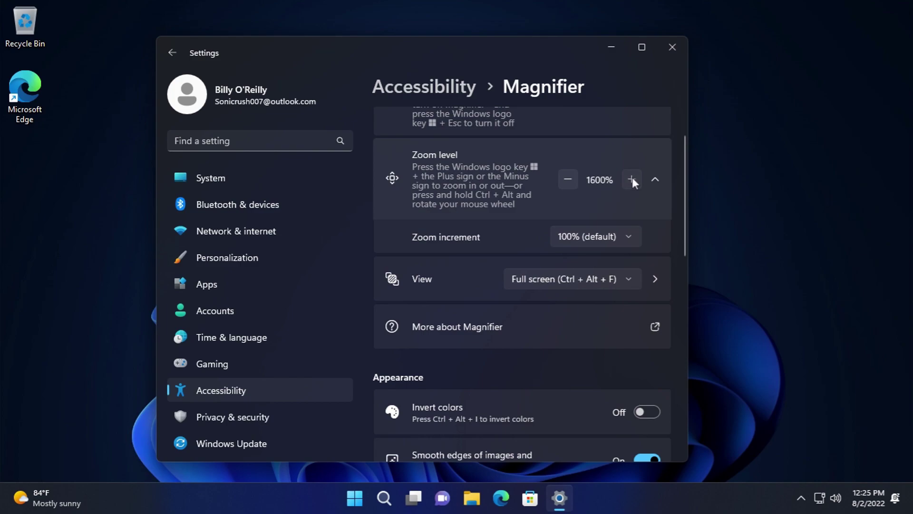
{"action": "left_click", "coordinate": [569, 176]}
{"action": "left_click", "coordinate": [569, 179]}
{"action": "left_click", "coordinate": [568, 179]}
{"action": "left_click", "coordinate": [569, 179]}
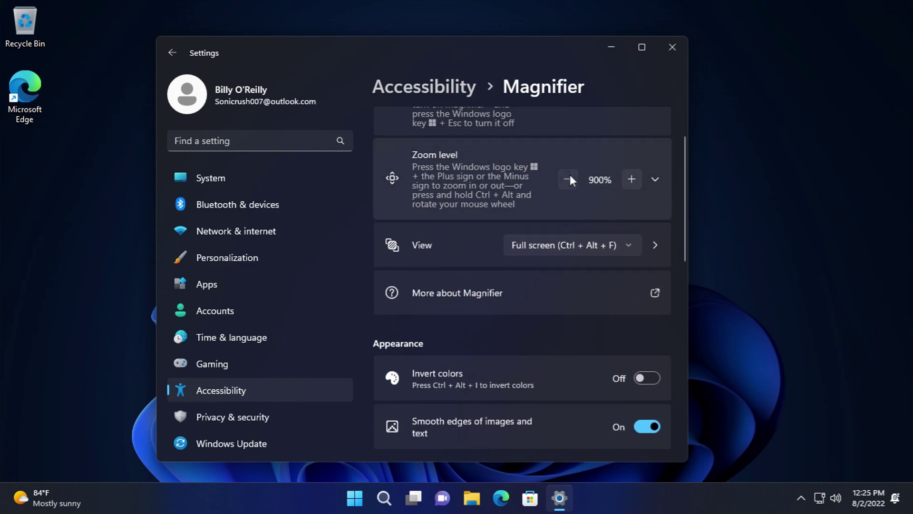
{"action": "left_click", "coordinate": [569, 179]}
{"action": "left_click", "coordinate": [569, 178]}
{"action": "left_click", "coordinate": [630, 179]}
{"action": "left_click", "coordinate": [584, 243]}
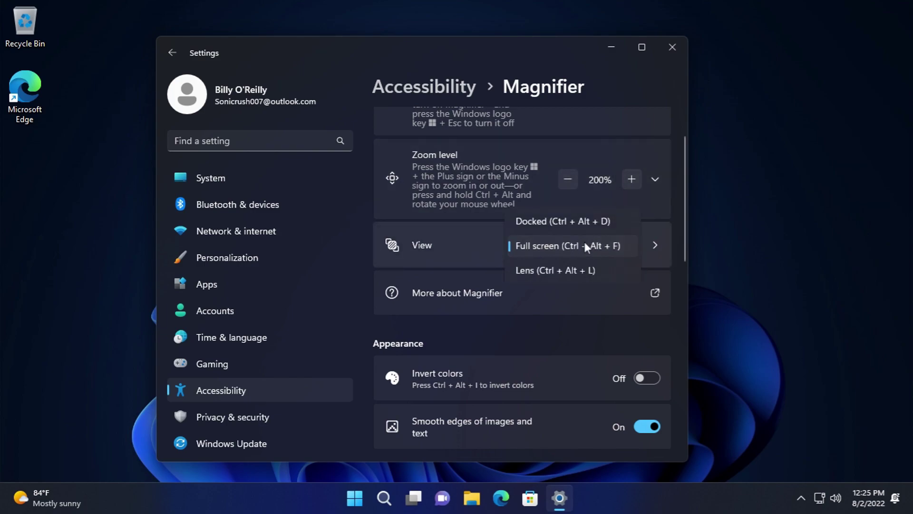
{"action": "left_click", "coordinate": [501, 310]}
{"action": "scroll", "coordinate": [504, 314], "scroll_direction": "down", "scroll_amount": 5}
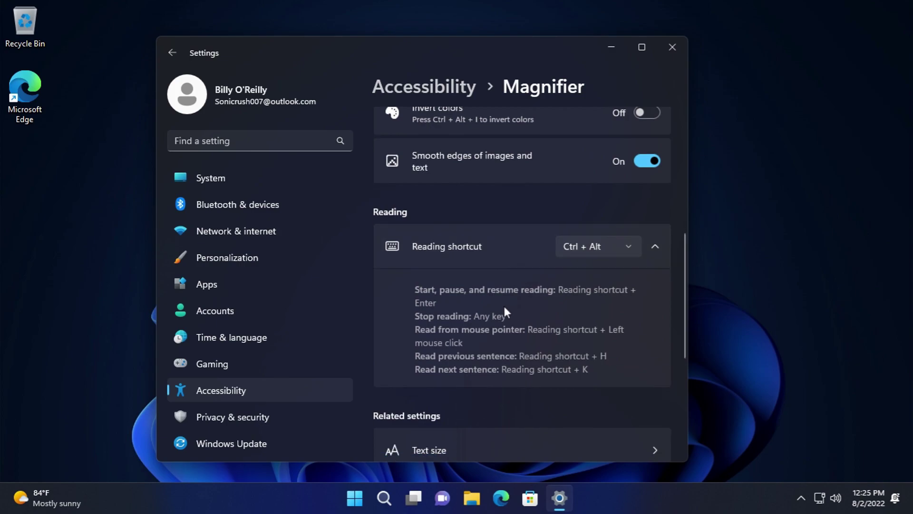
{"action": "left_click", "coordinate": [601, 245]}
{"action": "left_click", "coordinate": [473, 193]}
{"action": "scroll", "coordinate": [472, 192], "scroll_direction": "down", "scroll_amount": 5}
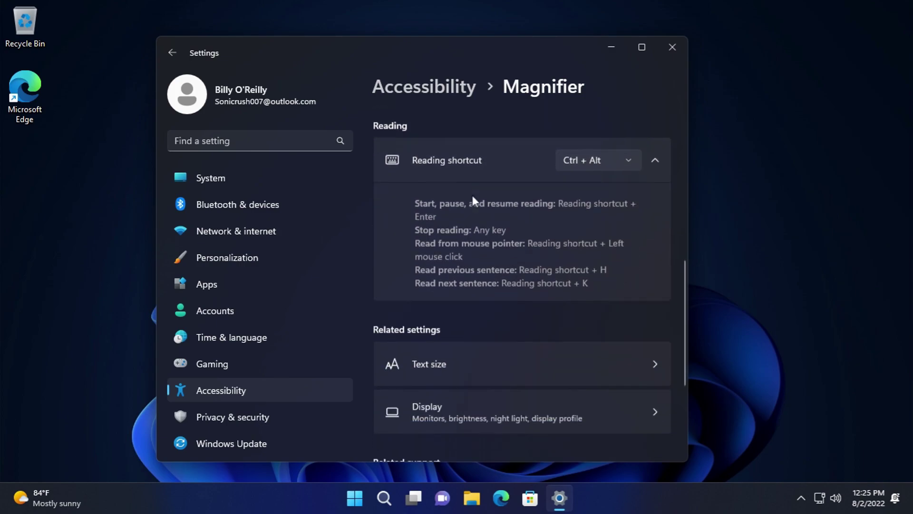
{"action": "left_click", "coordinate": [172, 53]}
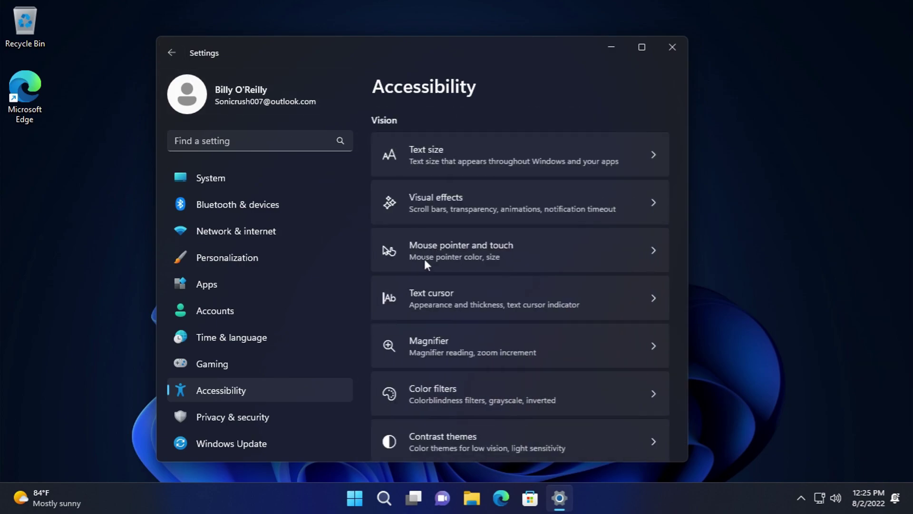
{"action": "left_click", "coordinate": [484, 383]}
{"action": "scroll", "coordinate": [503, 360], "scroll_direction": "down", "scroll_amount": 5}
{"action": "scroll", "coordinate": [503, 337], "scroll_direction": "down", "scroll_amount": 3}
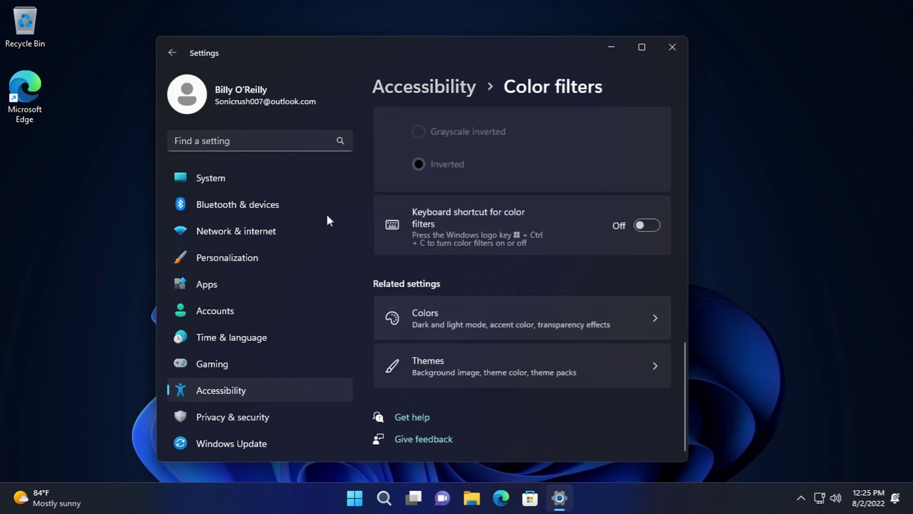
{"action": "left_click", "coordinate": [172, 52]}
{"action": "scroll", "coordinate": [493, 360], "scroll_direction": "down", "scroll_amount": 5}
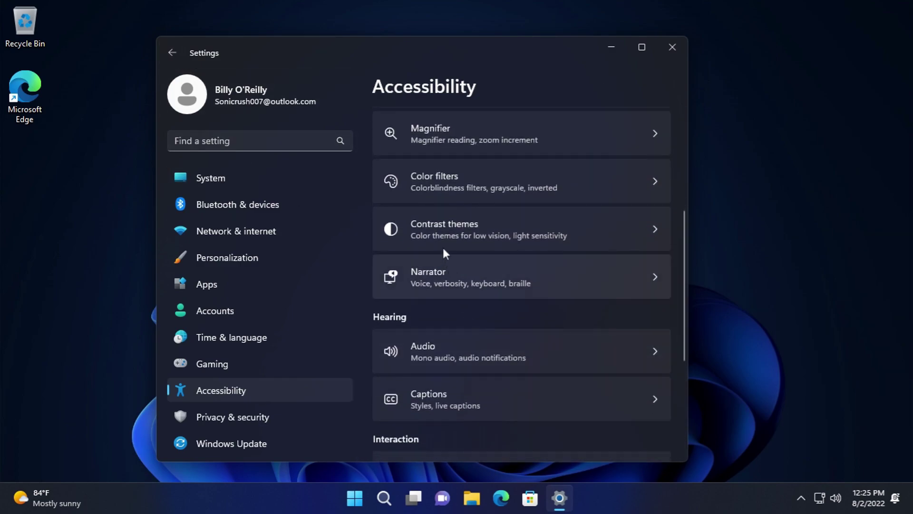
{"action": "left_click", "coordinate": [437, 228]}
{"action": "scroll", "coordinate": [471, 290], "scroll_direction": "down", "scroll_amount": 3}
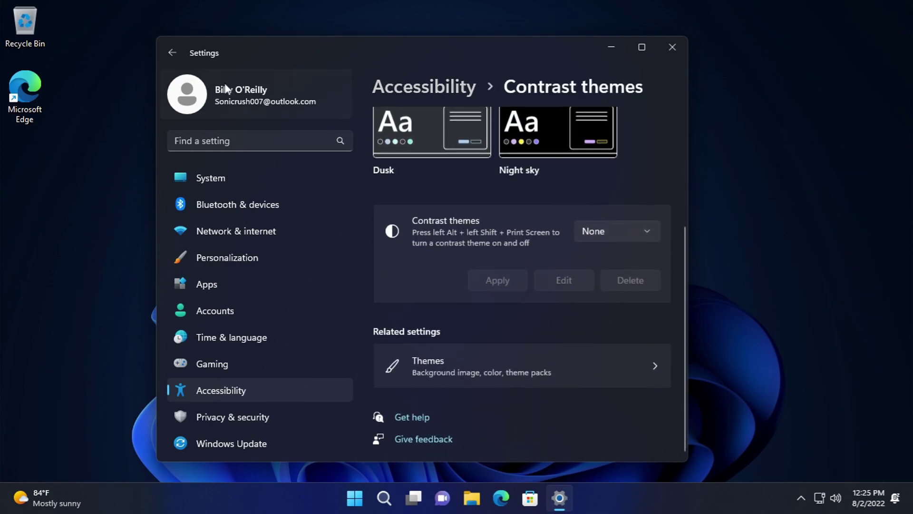
{"action": "left_click", "coordinate": [172, 54]}
{"action": "scroll", "coordinate": [454, 371], "scroll_direction": "down", "scroll_amount": 5}
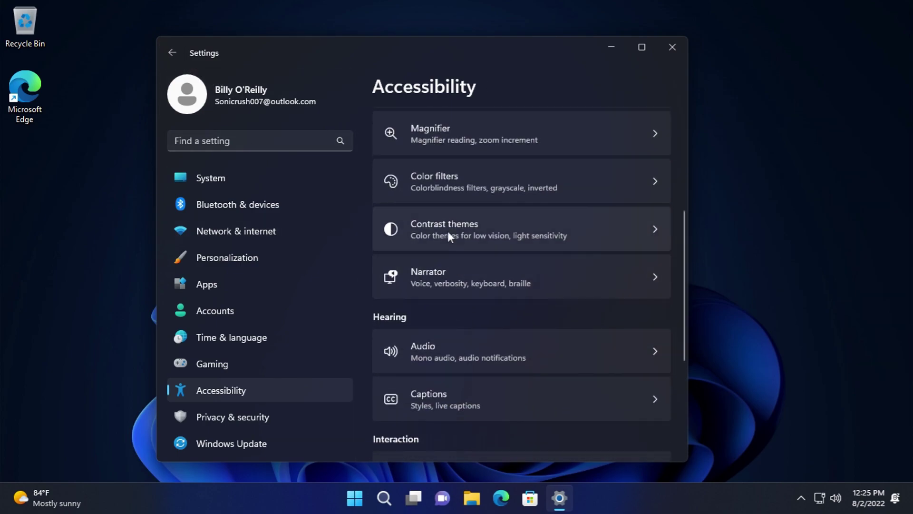
- Open Narrator settings, accept the natural voices install, and keep Microsoft David as voice
{"action": "left_click", "coordinate": [467, 284]}
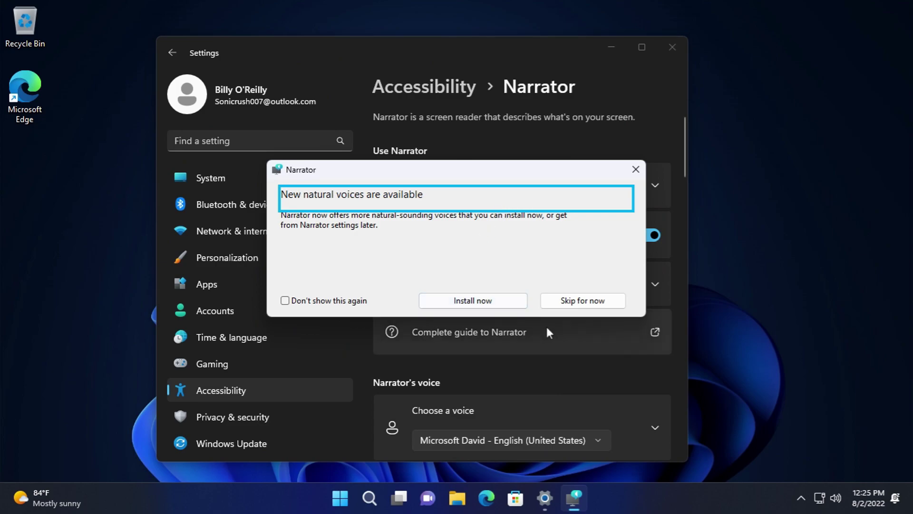
{"action": "left_click", "coordinate": [512, 303]}
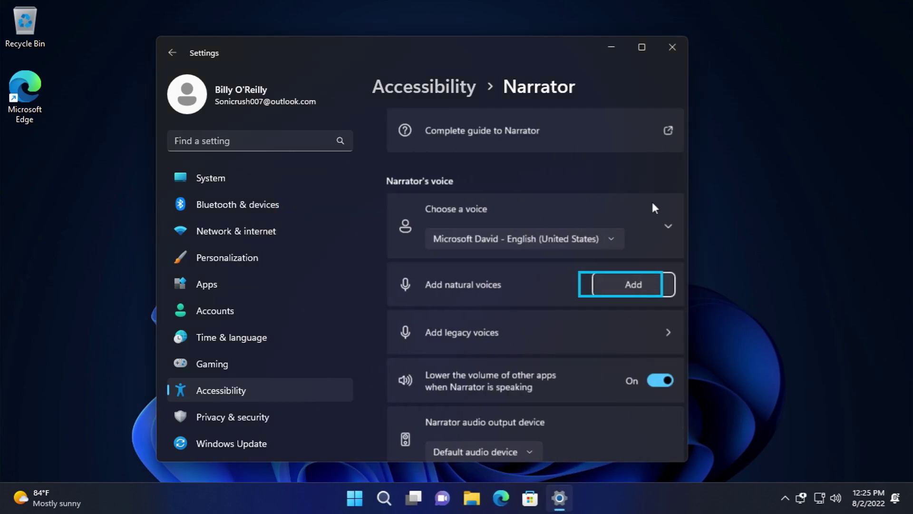
{"action": "left_click", "coordinate": [577, 235]}
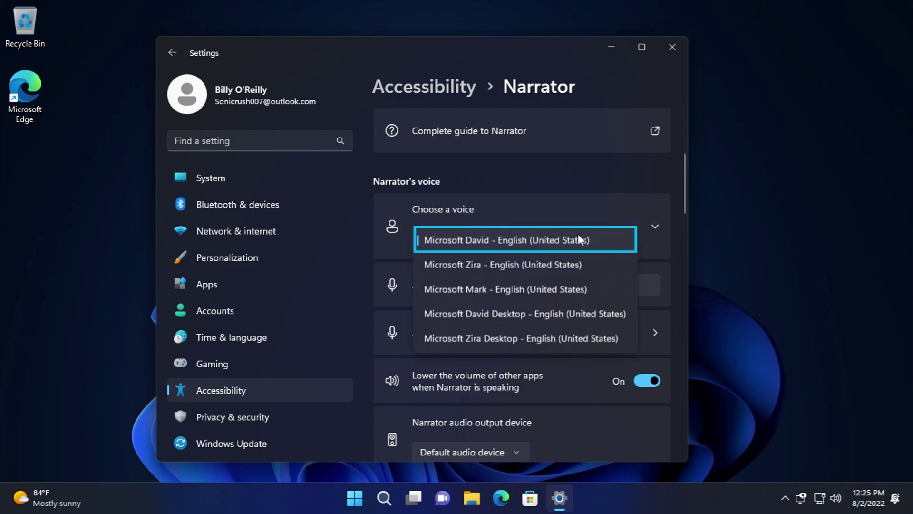
{"action": "left_click", "coordinate": [578, 238]}
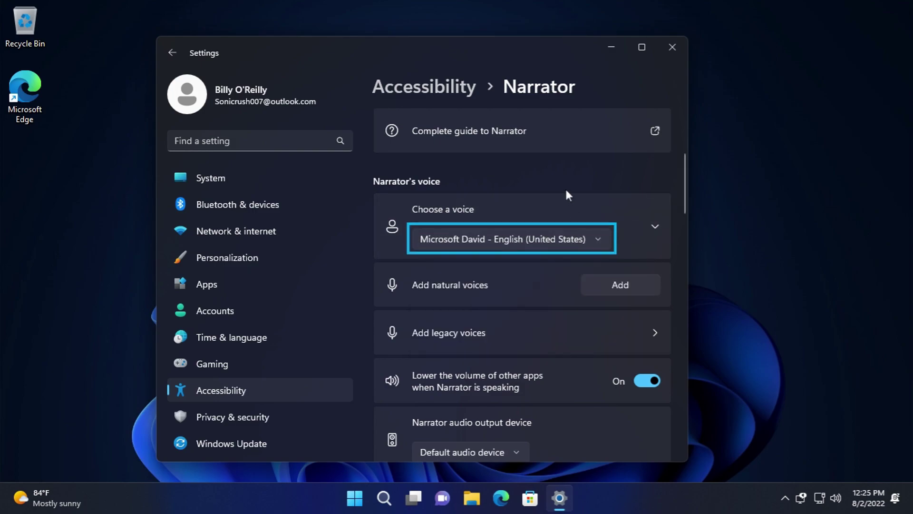
- Install the Microsoft Aria, Guy and Jenny natural voices, then view the Narrator voice list
{"action": "left_click", "coordinate": [601, 289]}
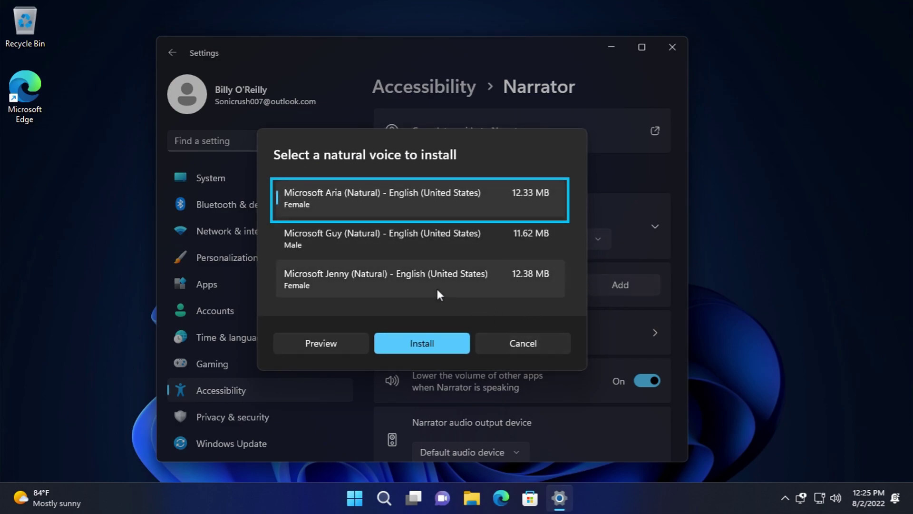
{"action": "left_click", "coordinate": [411, 343]}
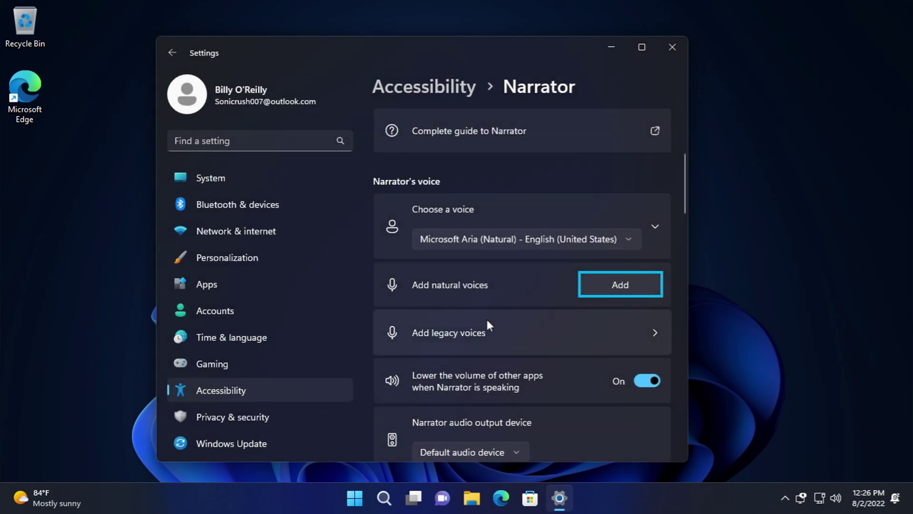
{"action": "left_click", "coordinate": [609, 280]}
{"action": "left_click", "coordinate": [410, 338]}
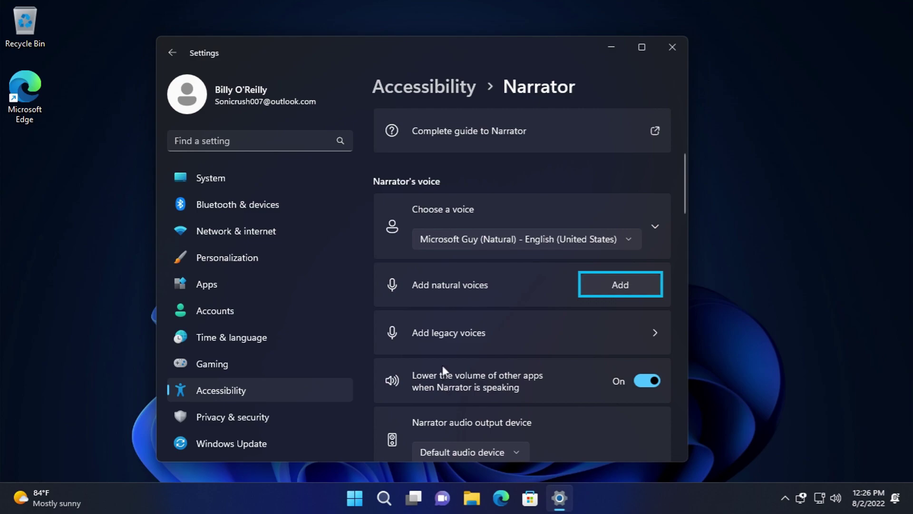
{"action": "left_click", "coordinate": [634, 284]}
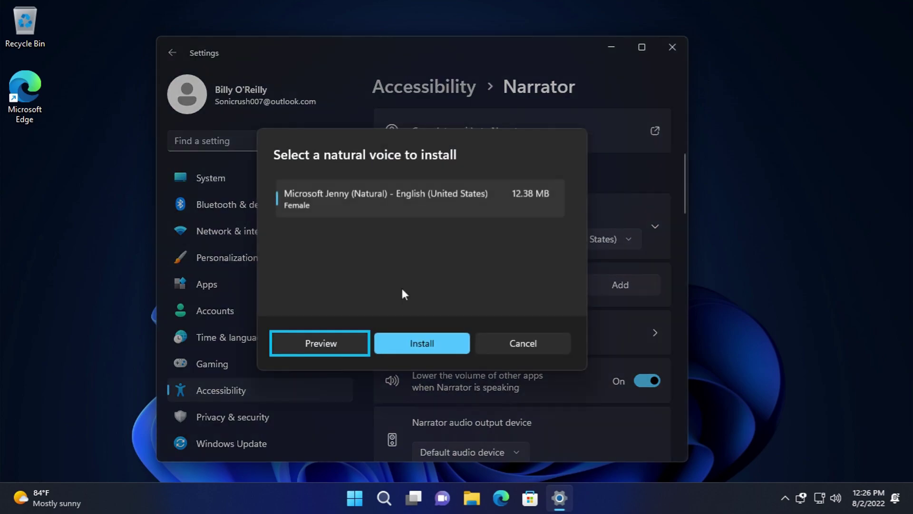
{"action": "left_click", "coordinate": [416, 342]}
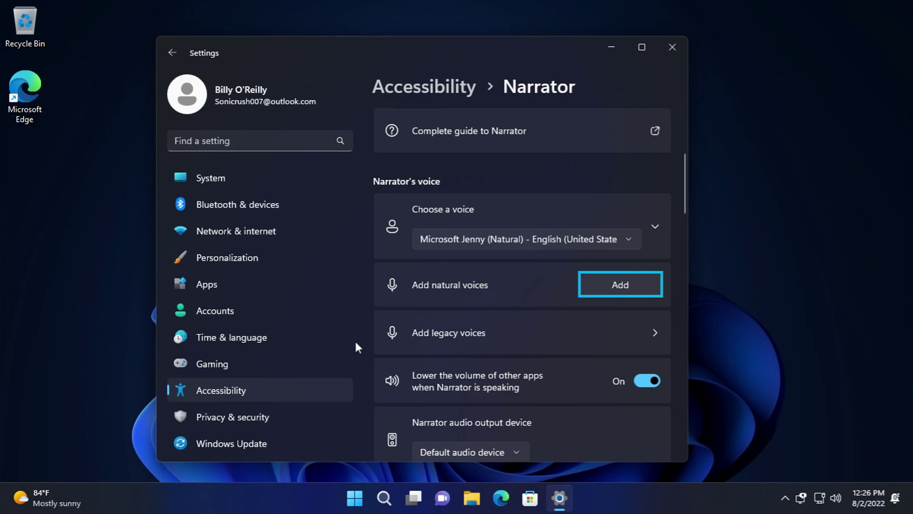
{"action": "left_click", "coordinate": [514, 238]}
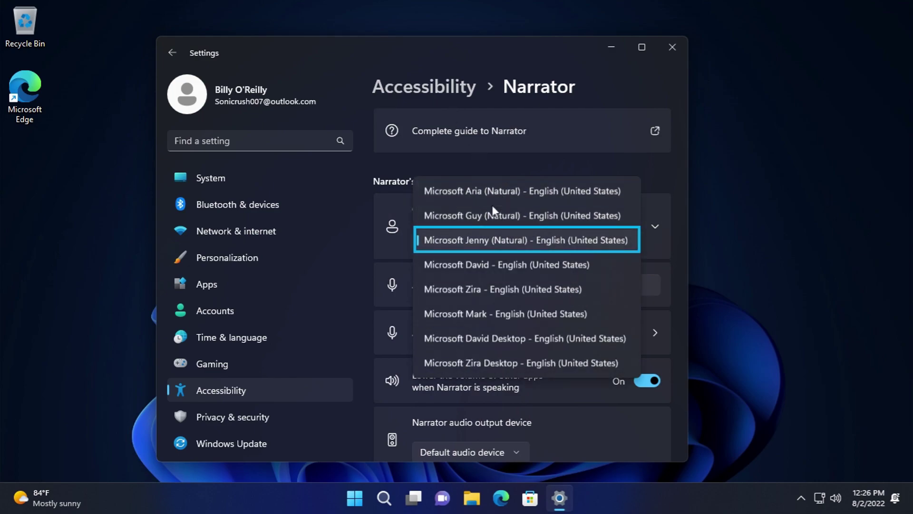
- Set the Narrator voice to Microsoft David and look over the legacy voices page
{"action": "left_click", "coordinate": [511, 270]}
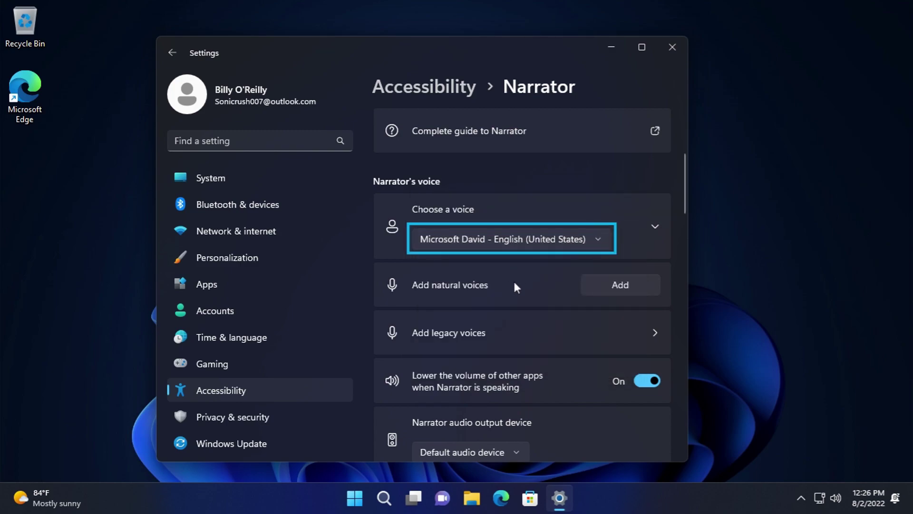
{"action": "scroll", "coordinate": [516, 285], "scroll_direction": "down", "scroll_amount": 1}
{"action": "left_click", "coordinate": [524, 280]}
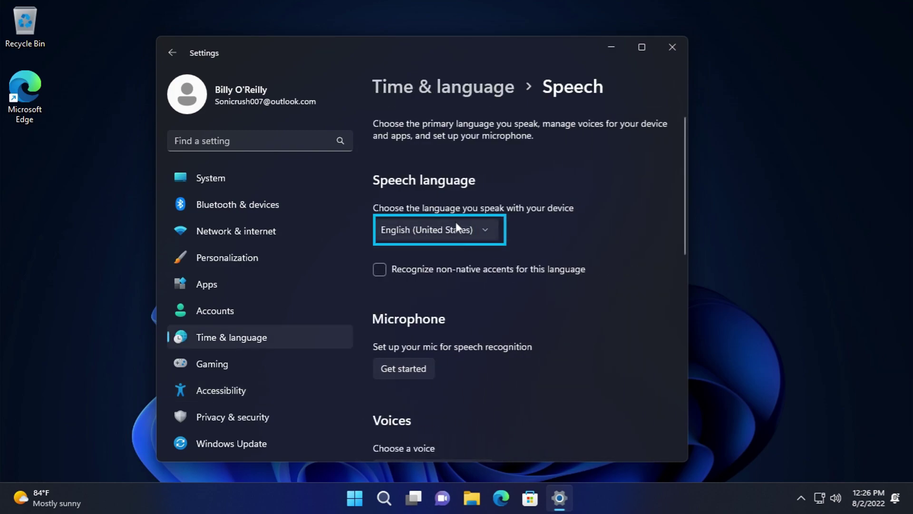
{"action": "scroll", "coordinate": [558, 235], "scroll_direction": "down", "scroll_amount": 3}
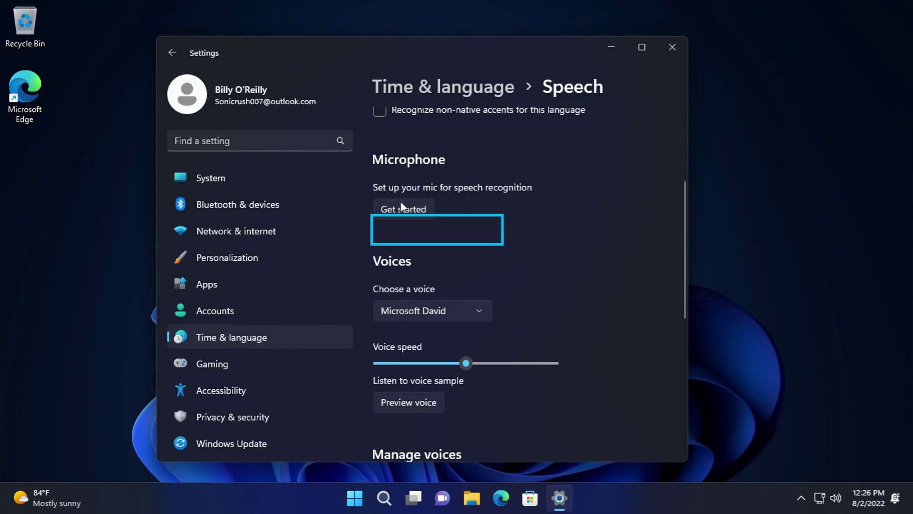
{"action": "scroll", "coordinate": [400, 201], "scroll_direction": "down", "scroll_amount": 3}
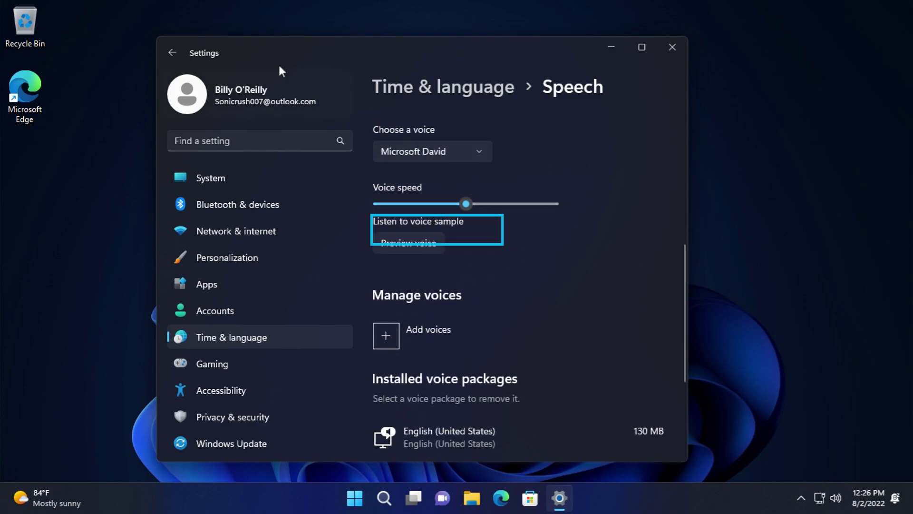
{"action": "left_click", "coordinate": [180, 54]}
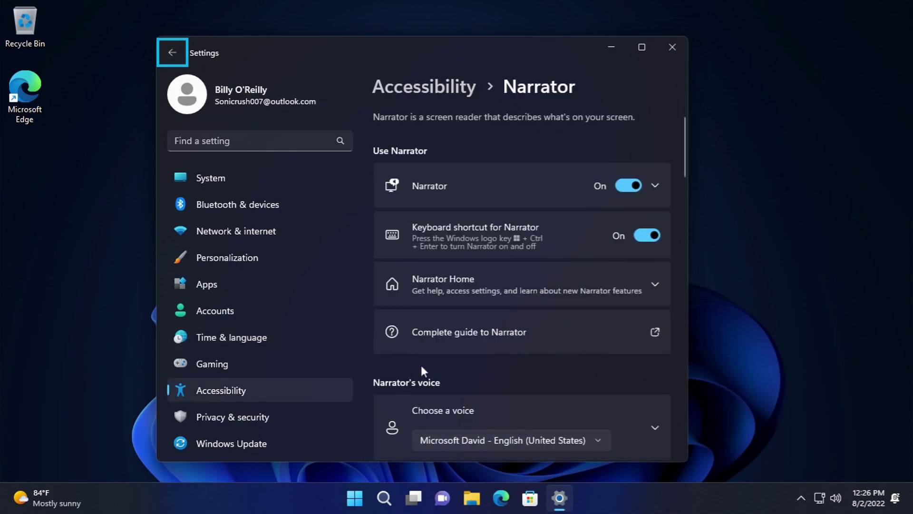
- Review Narrator verbosity, keeping all control details, and leave context level unchanged
{"action": "scroll", "coordinate": [419, 364], "scroll_direction": "down", "scroll_amount": 2}
{"action": "scroll", "coordinate": [432, 342], "scroll_direction": "down", "scroll_amount": 5}
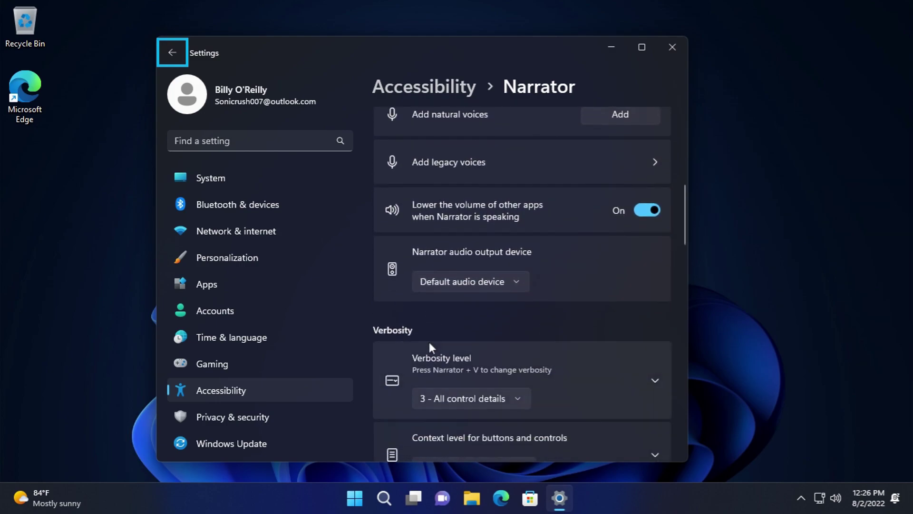
{"action": "scroll", "coordinate": [642, 340], "scroll_direction": "down", "scroll_amount": 2}
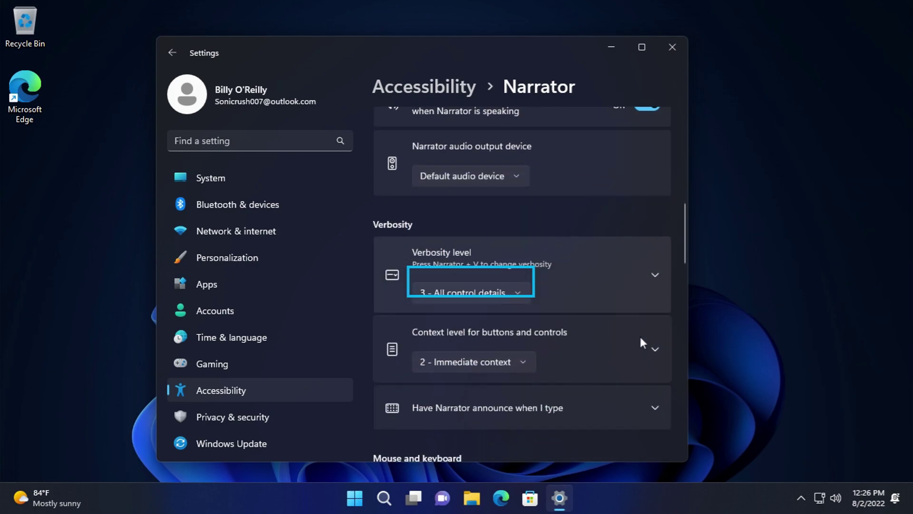
{"action": "left_click", "coordinate": [506, 299]}
{"action": "left_click", "coordinate": [505, 330]}
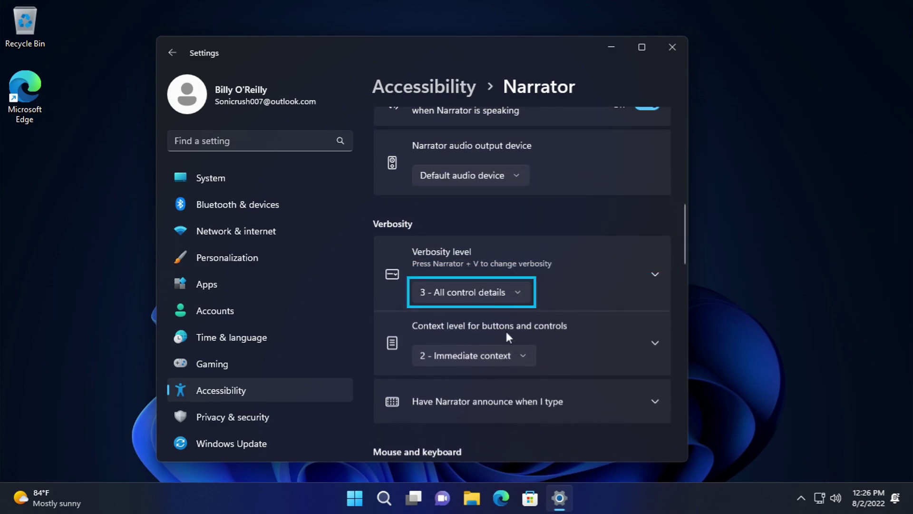
{"action": "left_click", "coordinate": [500, 356]}
{"action": "left_click", "coordinate": [427, 422]}
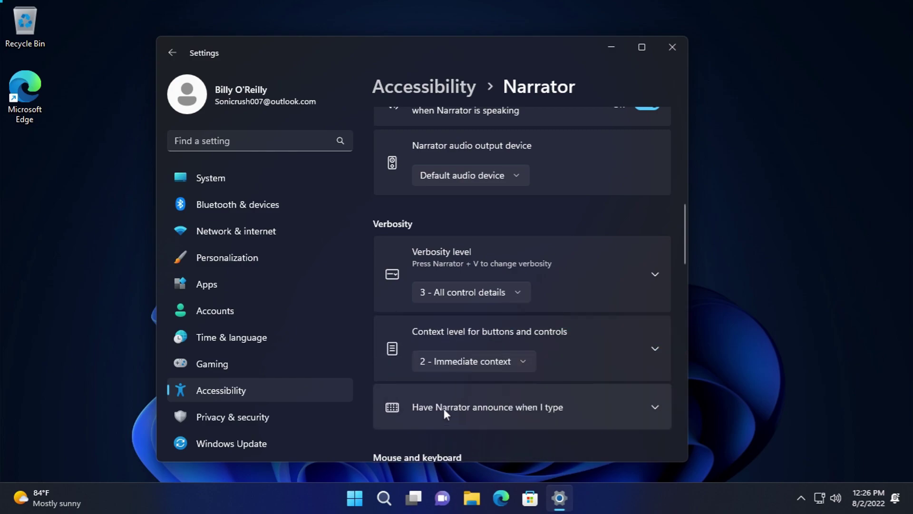
- Check typing announcements and the Narrator key, keeping the Standard keyboard layout
{"action": "scroll", "coordinate": [477, 320], "scroll_direction": "down", "scroll_amount": 2}
{"action": "left_click", "coordinate": [477, 314]}
{"action": "scroll", "coordinate": [473, 342], "scroll_direction": "down", "scroll_amount": 3}
{"action": "scroll", "coordinate": [477, 352], "scroll_direction": "down", "scroll_amount": 4}
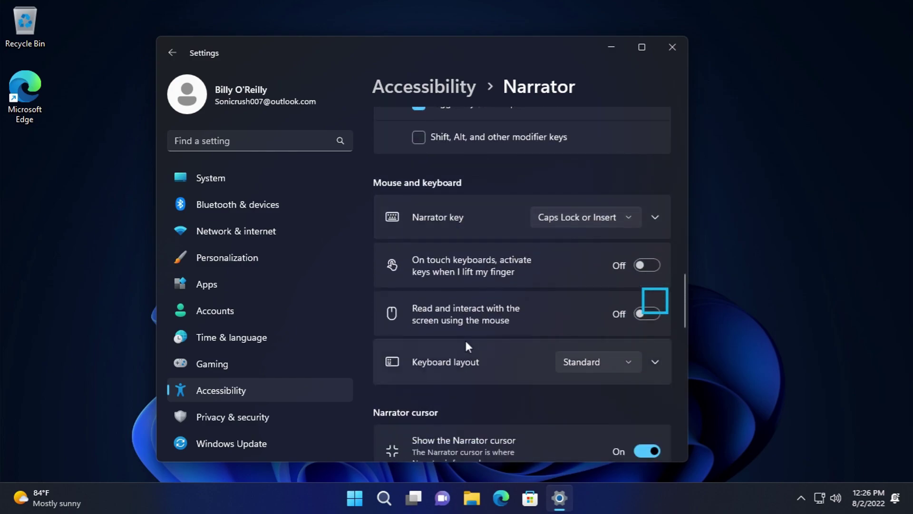
{"action": "left_click", "coordinate": [572, 223]}
{"action": "left_click", "coordinate": [547, 257]}
{"action": "left_click", "coordinate": [595, 368]}
{"action": "left_click", "coordinate": [465, 401]}
- Keep Narrator navigation mode at Normal and browse the remaining Narrator options
{"action": "scroll", "coordinate": [469, 397], "scroll_direction": "down", "scroll_amount": 2}
{"action": "scroll", "coordinate": [472, 394], "scroll_direction": "down", "scroll_amount": 4}
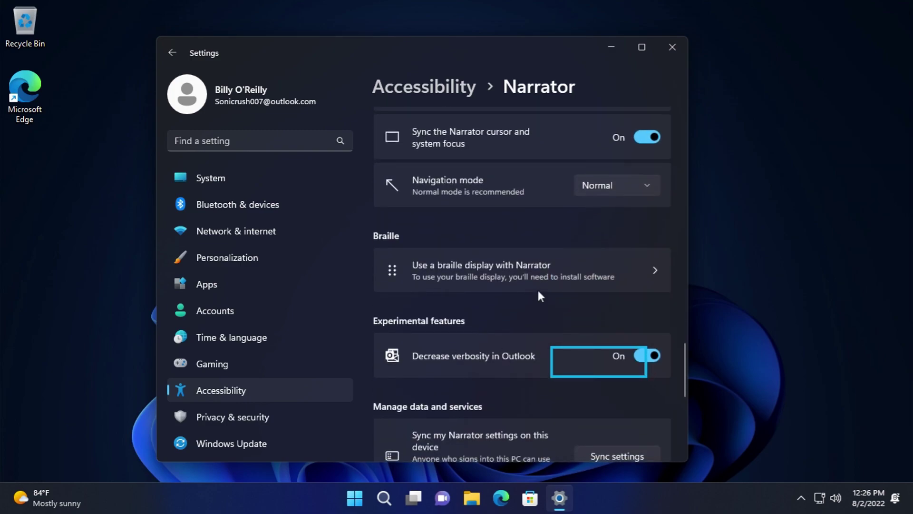
{"action": "left_click", "coordinate": [600, 188]}
{"action": "left_click", "coordinate": [513, 240]}
{"action": "scroll", "coordinate": [515, 242], "scroll_direction": "down", "scroll_amount": 4}
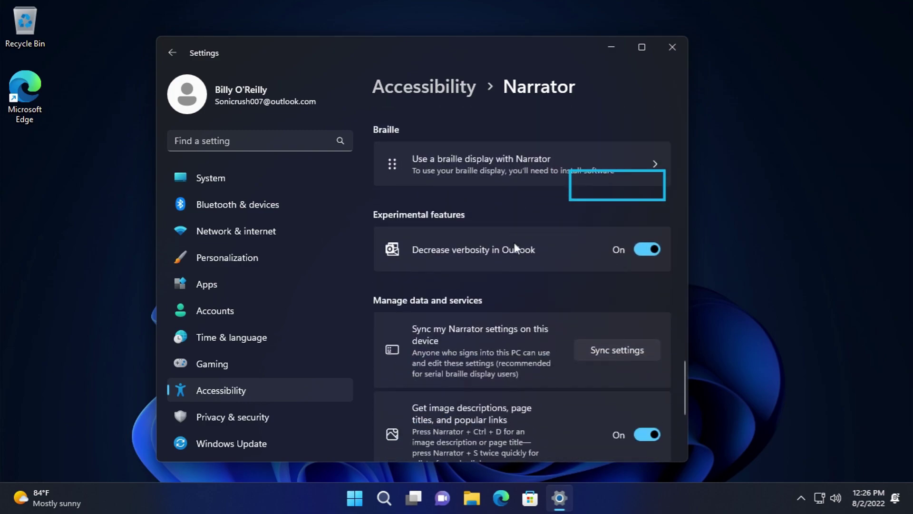
{"action": "scroll", "coordinate": [517, 247], "scroll_direction": "down", "scroll_amount": 1}
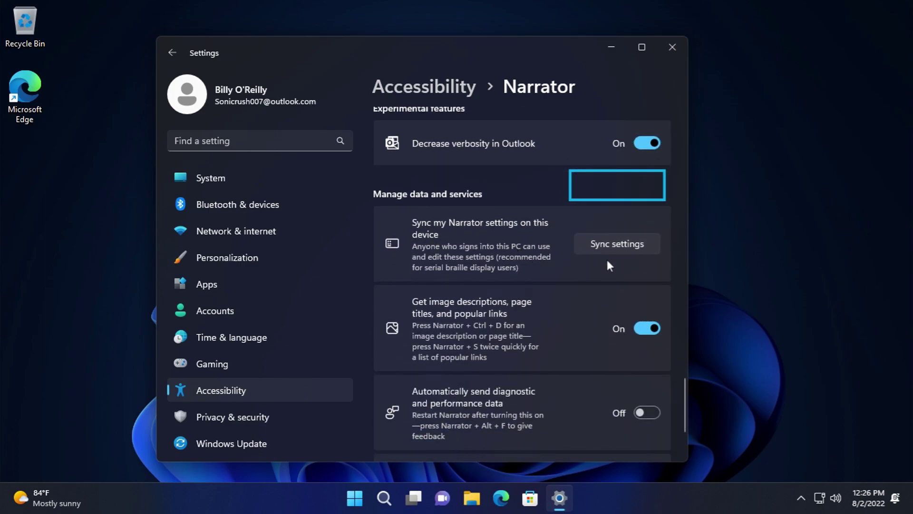
{"action": "scroll", "coordinate": [611, 265], "scroll_direction": "down", "scroll_amount": 1}
{"action": "scroll", "coordinate": [530, 286], "scroll_direction": "up", "scroll_amount": 9}
- Switch Narrator off and return to the Accessibility overview
{"action": "left_click_drag", "start_coordinate": [684, 314], "coordinate": [697, 116]}
{"action": "left_click", "coordinate": [636, 181]}
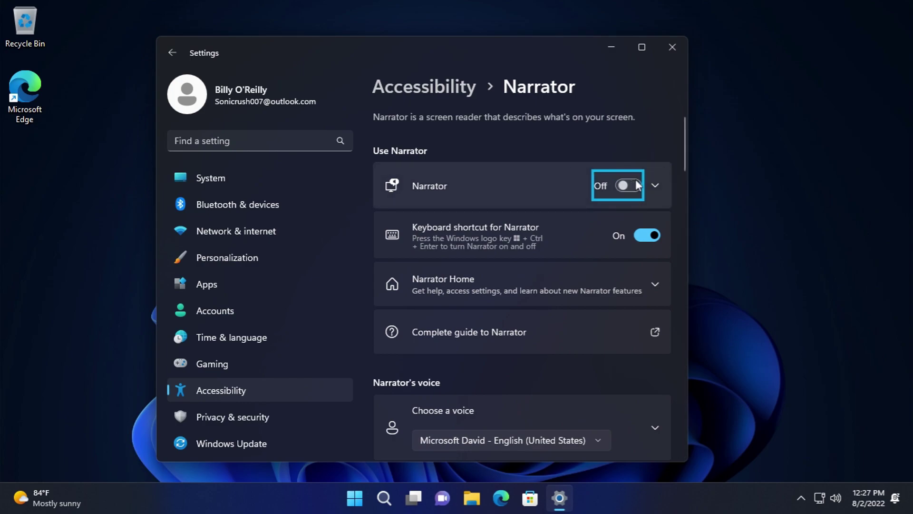
{"action": "left_click", "coordinate": [208, 389]}
- Review Accessibility Audio settings, keeping notification screen flashing at Never
{"action": "scroll", "coordinate": [414, 343], "scroll_direction": "down", "scroll_amount": 2}
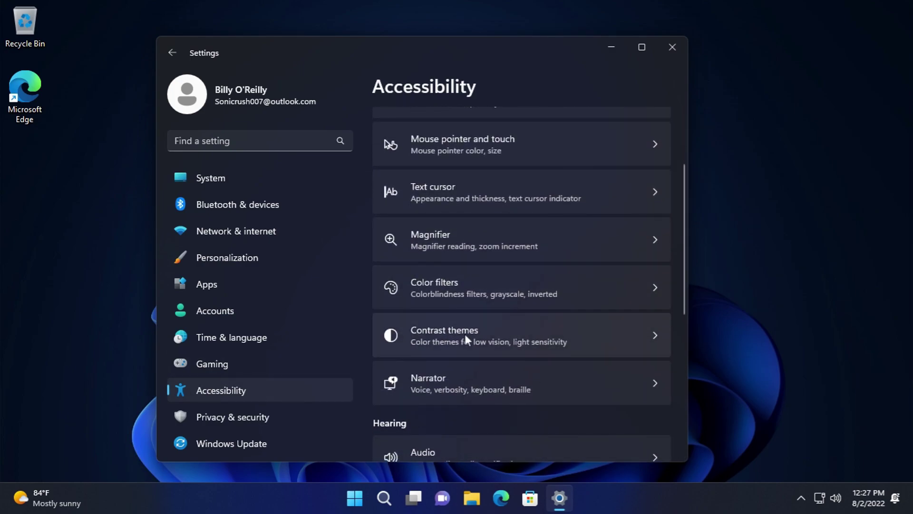
{"action": "scroll", "coordinate": [476, 362], "scroll_direction": "down", "scroll_amount": 4}
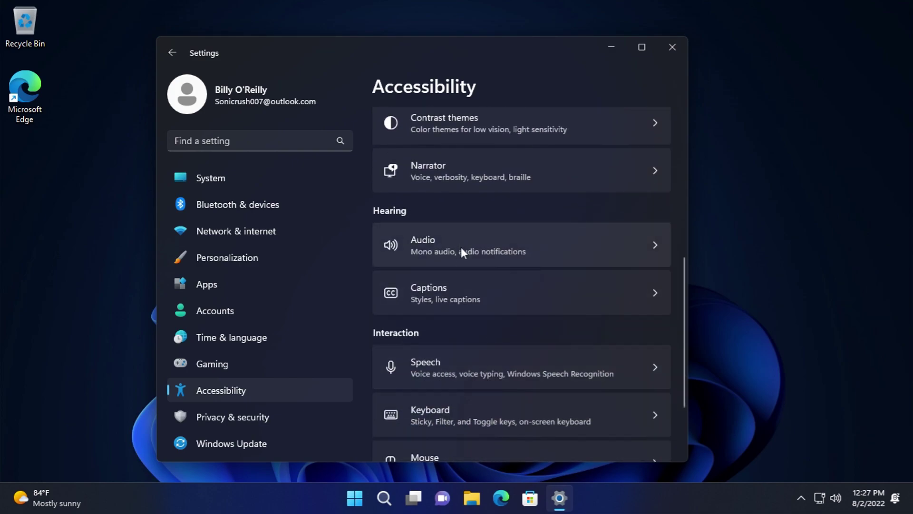
{"action": "left_click", "coordinate": [461, 247]}
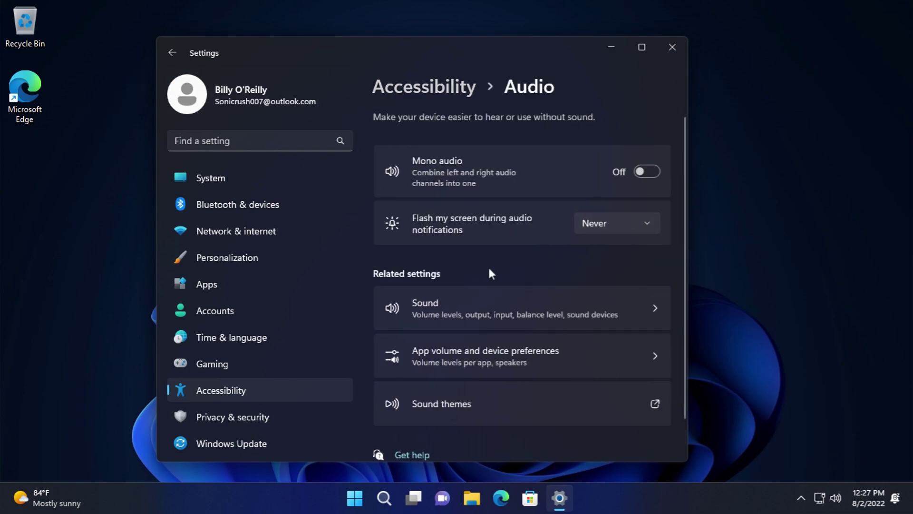
{"action": "scroll", "coordinate": [490, 269], "scroll_direction": "down", "scroll_amount": 1}
{"action": "left_click", "coordinate": [595, 189]}
{"action": "left_click", "coordinate": [189, 47]}
{"action": "left_click", "coordinate": [183, 49]}
- Browse the Captions page and its caption styles without changing them
{"action": "scroll", "coordinate": [400, 362], "scroll_direction": "down", "scroll_amount": 6}
{"action": "left_click", "coordinate": [428, 212]}
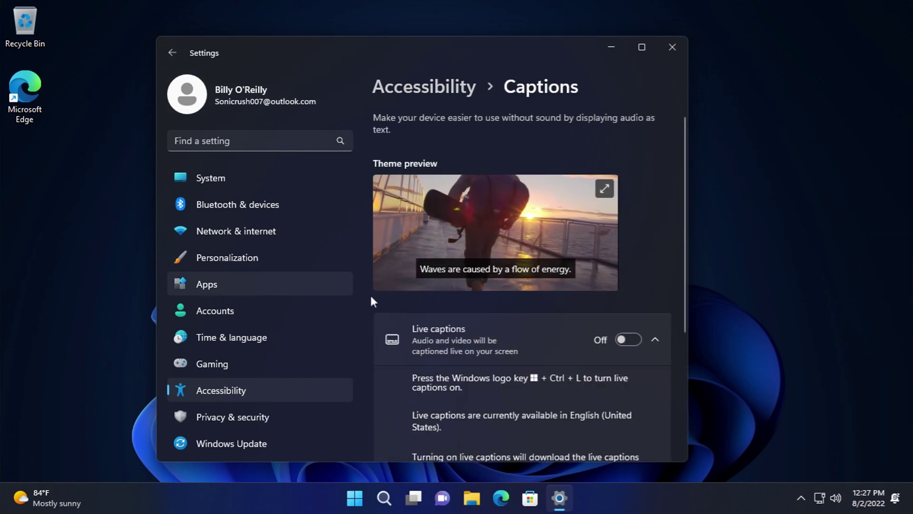
{"action": "scroll", "coordinate": [466, 252], "scroll_direction": "down", "scroll_amount": 5}
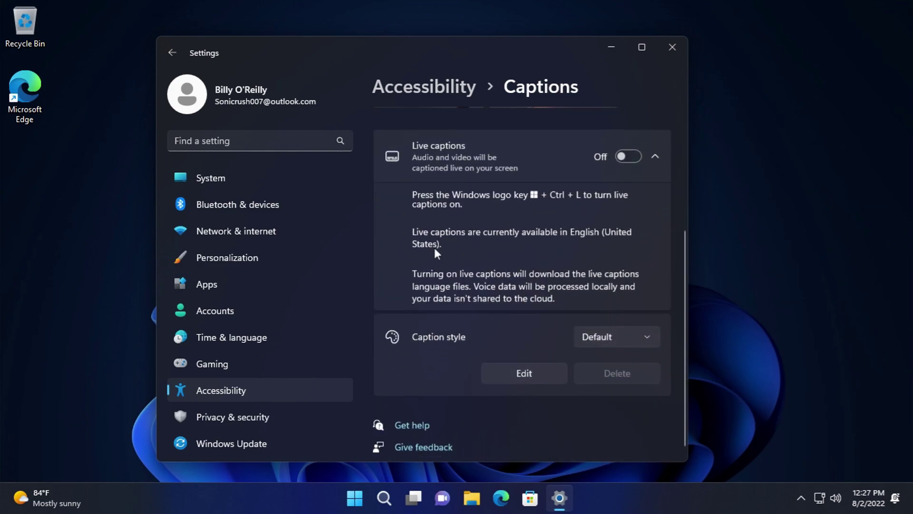
{"action": "left_click", "coordinate": [593, 323]}
{"action": "left_click", "coordinate": [173, 52]}
{"action": "left_click", "coordinate": [173, 51]}
- Look over the Speech and Keyboard accessibility pages
{"action": "scroll", "coordinate": [471, 237], "scroll_direction": "down", "scroll_amount": 7}
{"action": "left_click", "coordinate": [494, 273]}
{"action": "scroll", "coordinate": [493, 271], "scroll_direction": "down", "scroll_amount": 5}
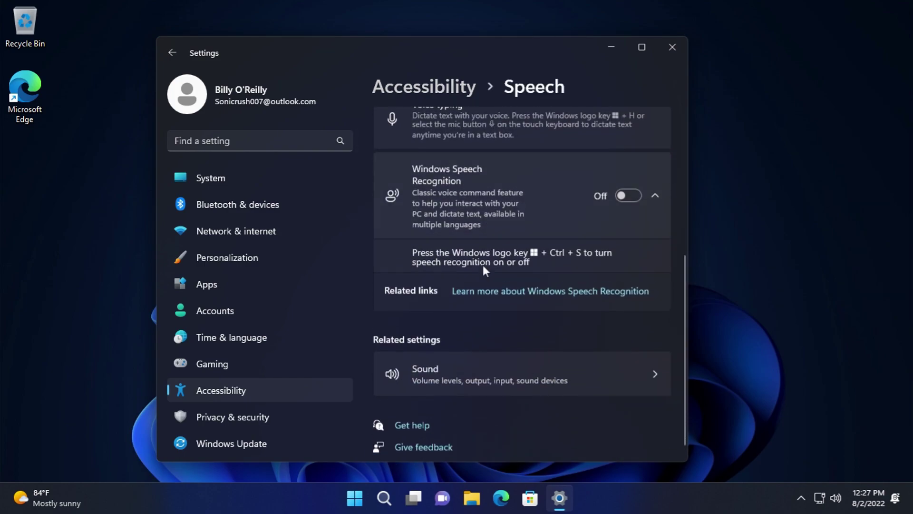
{"action": "left_click", "coordinate": [172, 53]}
{"action": "scroll", "coordinate": [510, 269], "scroll_direction": "down", "scroll_amount": 6}
{"action": "left_click", "coordinate": [489, 314]}
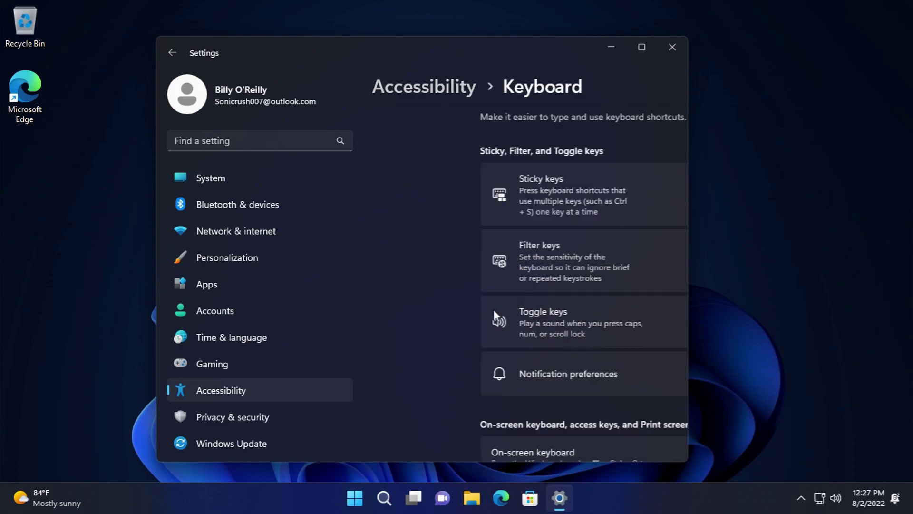
{"action": "scroll", "coordinate": [486, 295], "scroll_direction": "down", "scroll_amount": 5}
{"action": "scroll", "coordinate": [487, 292], "scroll_direction": "down", "scroll_amount": 5}
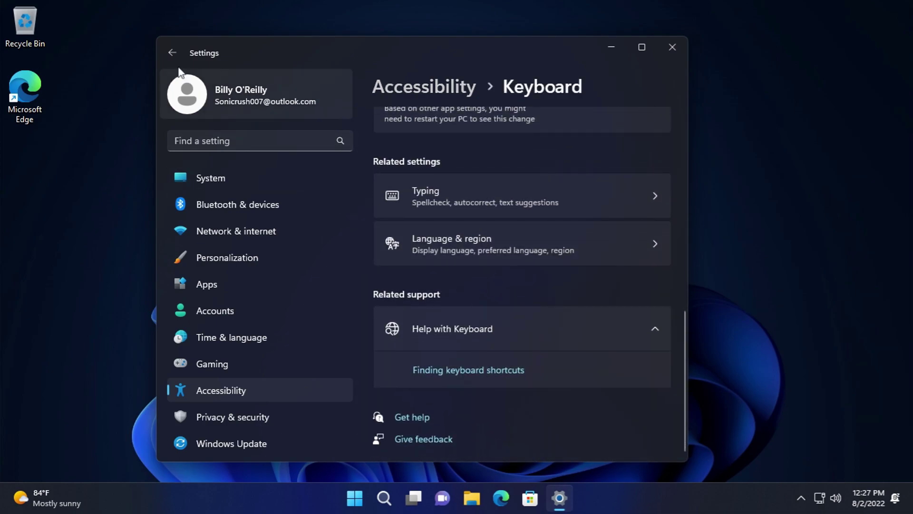
{"action": "left_click", "coordinate": [171, 52]}
- Look over the Mouse and Eye control pages, leaving Eye control off
{"action": "scroll", "coordinate": [479, 371], "scroll_direction": "down", "scroll_amount": 8}
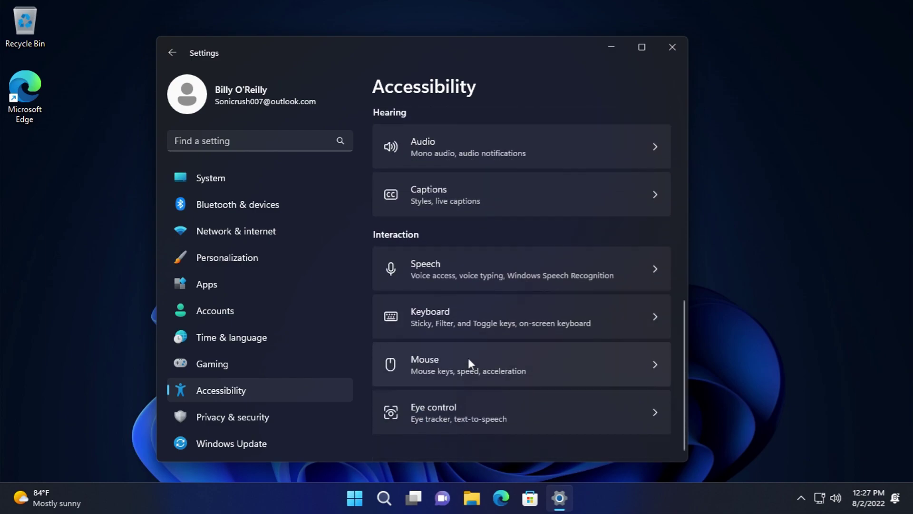
{"action": "left_click", "coordinate": [466, 352]}
{"action": "scroll", "coordinate": [464, 344], "scroll_direction": "down", "scroll_amount": 5}
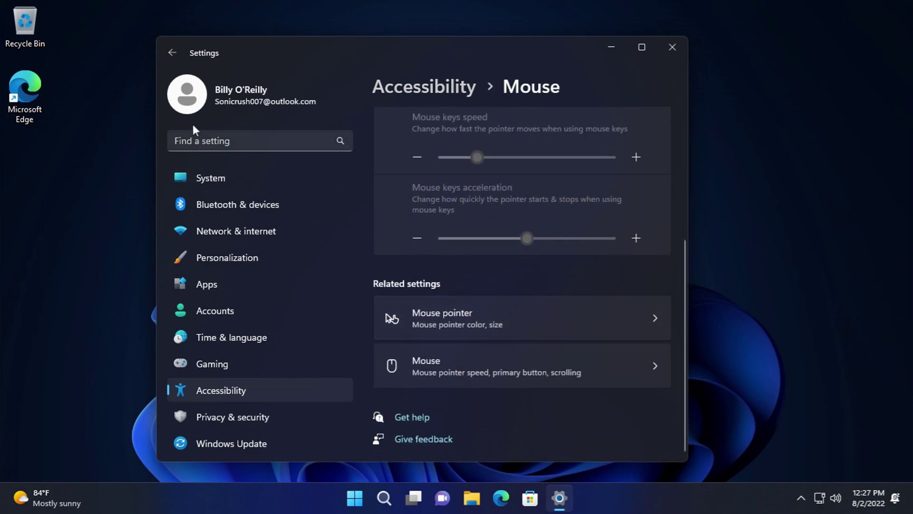
{"action": "left_click", "coordinate": [172, 52]}
{"action": "scroll", "coordinate": [490, 404], "scroll_direction": "down", "scroll_amount": 8}
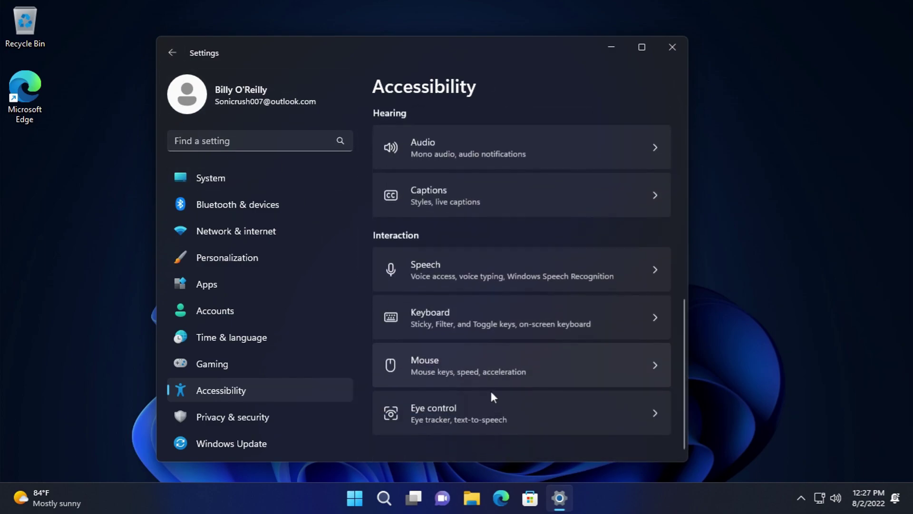
{"action": "left_click", "coordinate": [478, 401]}
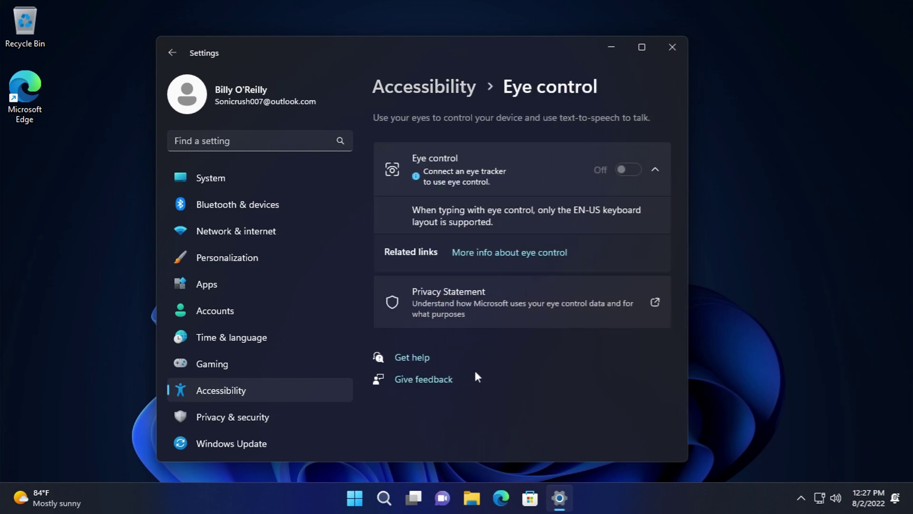
{"action": "left_click", "coordinate": [176, 60]}
{"action": "scroll", "coordinate": [476, 360], "scroll_direction": "down", "scroll_amount": 8}
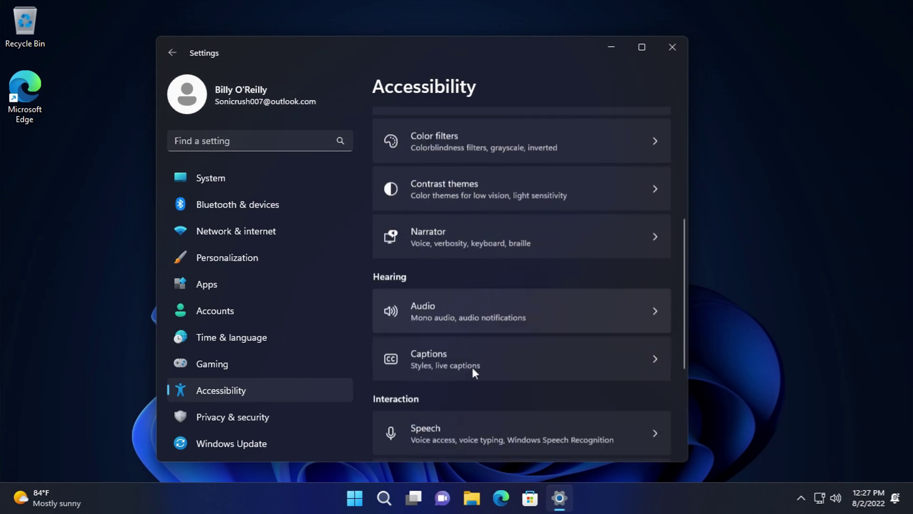
- In Privacy & security, view the Windows Security and Find my device pages
{"action": "left_click", "coordinate": [262, 418]}
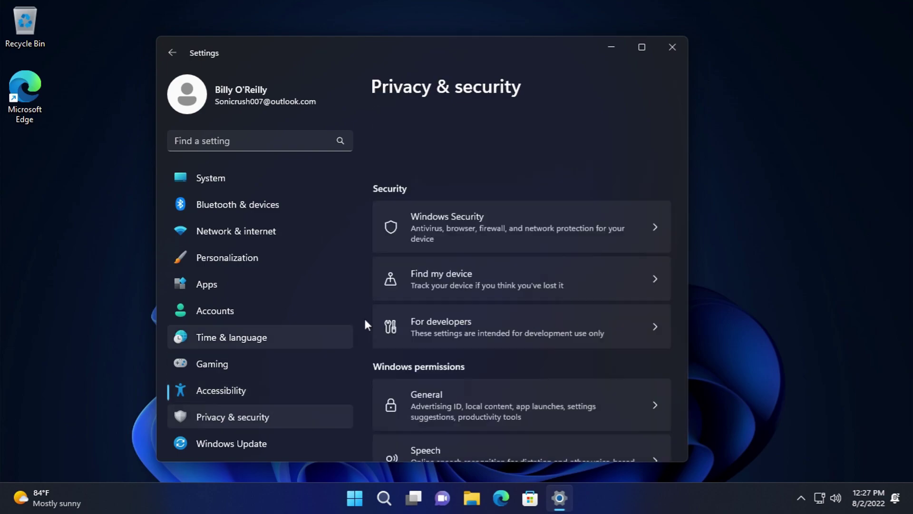
{"action": "left_click", "coordinate": [464, 155]}
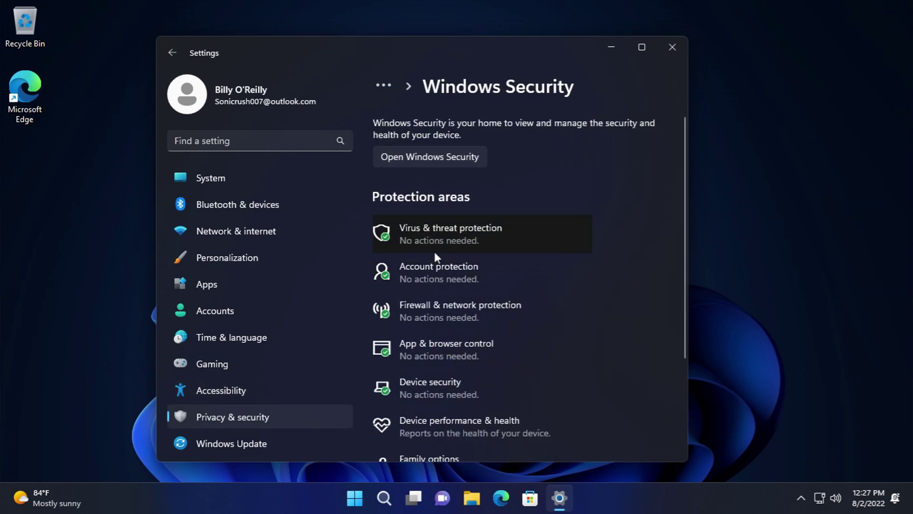
{"action": "scroll", "coordinate": [417, 237], "scroll_direction": "down", "scroll_amount": 3}
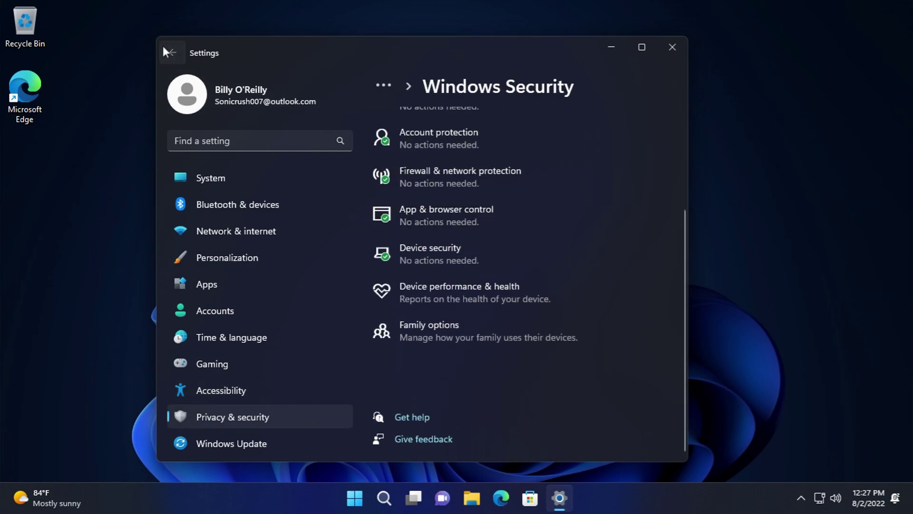
{"action": "left_click", "coordinate": [165, 51]}
{"action": "left_click", "coordinate": [419, 213]}
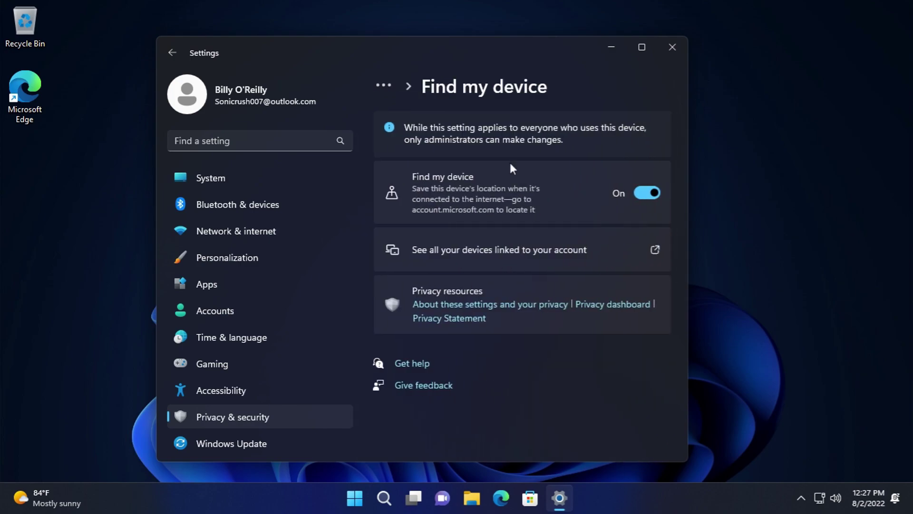
{"action": "left_click", "coordinate": [171, 53]}
- Check the For developers page, leaving the default terminal app unchanged
{"action": "scroll", "coordinate": [442, 275], "scroll_direction": "down", "scroll_amount": 3}
{"action": "scroll", "coordinate": [471, 278], "scroll_direction": "up", "scroll_amount": 3}
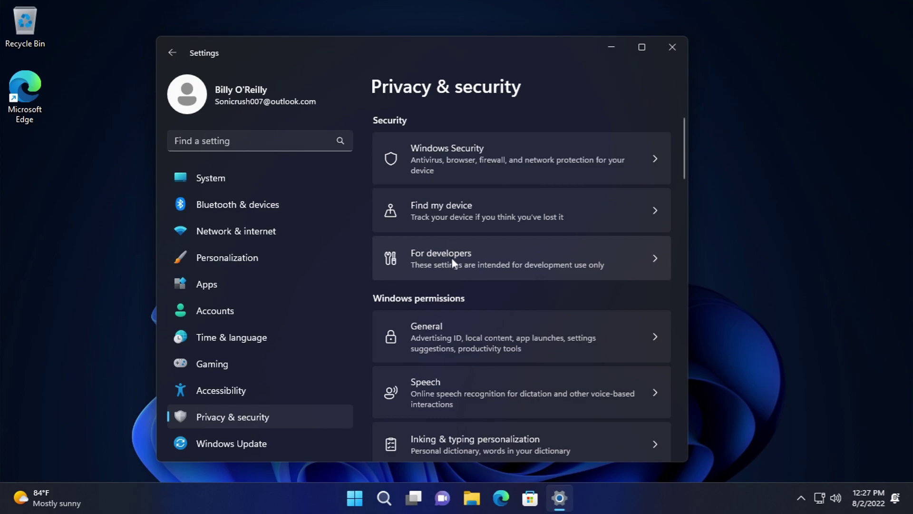
{"action": "left_click", "coordinate": [455, 273]}
{"action": "scroll", "coordinate": [496, 326], "scroll_direction": "down", "scroll_amount": 10}
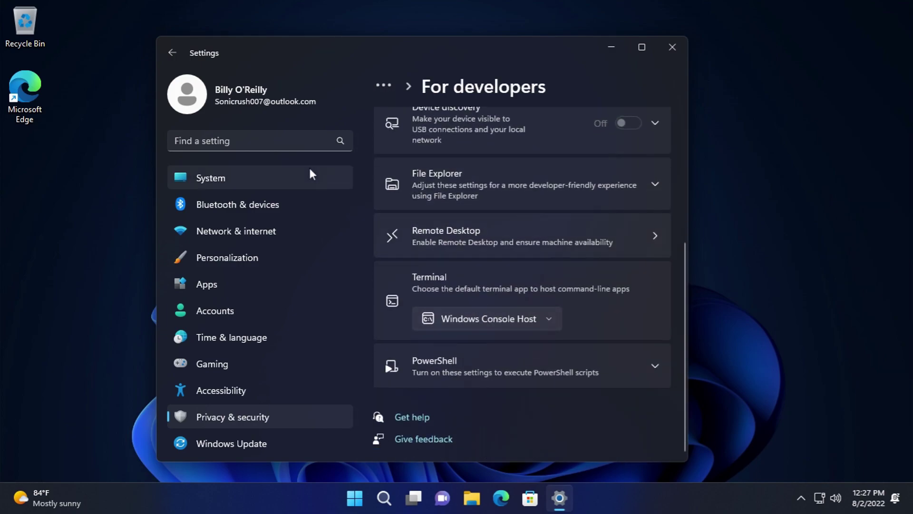
{"action": "left_click", "coordinate": [504, 320]}
{"action": "left_click", "coordinate": [173, 52]}
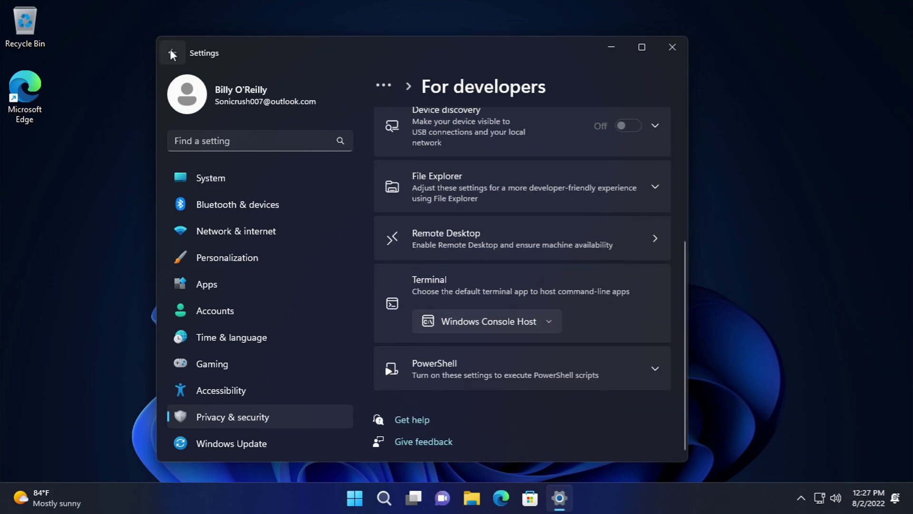
{"action": "left_click", "coordinate": [171, 51]}
- Browse the General and Speech privacy settings pages
{"action": "scroll", "coordinate": [450, 280], "scroll_direction": "down", "scroll_amount": 2}
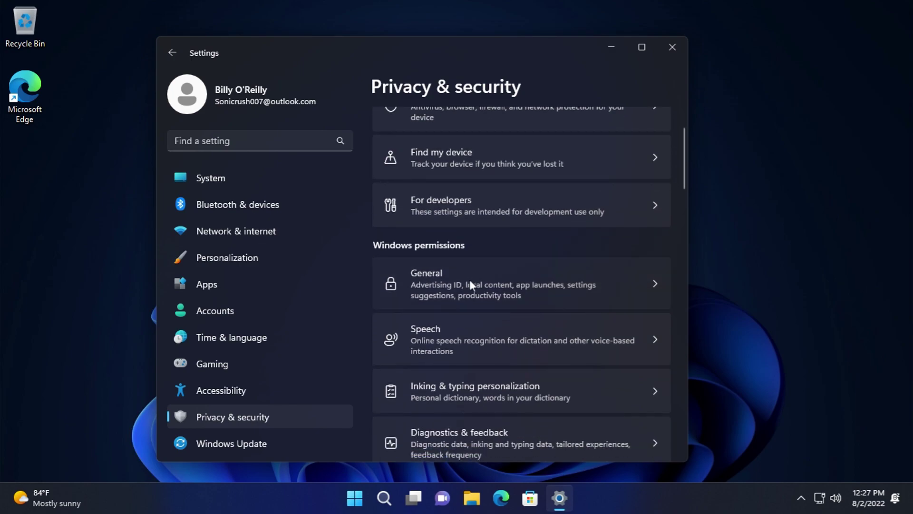
{"action": "left_click", "coordinate": [471, 283]}
{"action": "scroll", "coordinate": [476, 287], "scroll_direction": "down", "scroll_amount": 5}
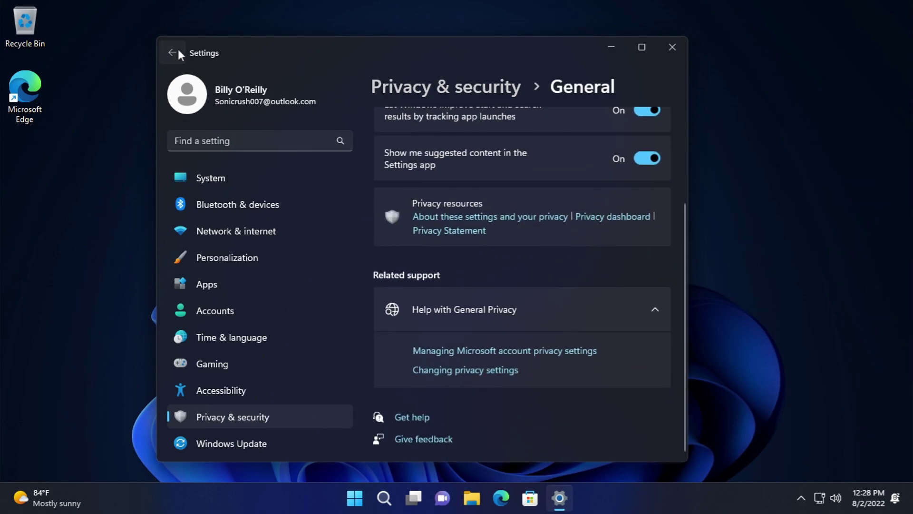
{"action": "left_click", "coordinate": [172, 53]}
{"action": "scroll", "coordinate": [492, 340], "scroll_direction": "down", "scroll_amount": 2}
{"action": "left_click", "coordinate": [493, 341]}
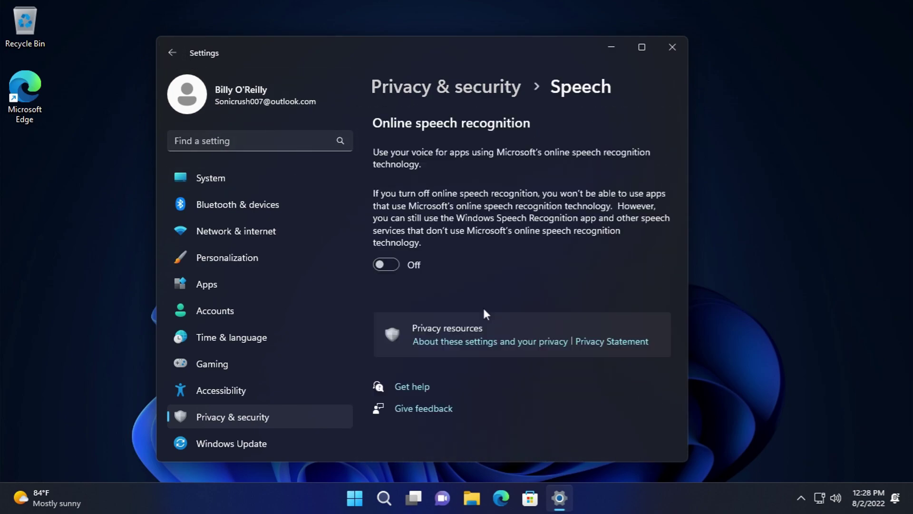
{"action": "left_click", "coordinate": [171, 54]}
- Go to the Diagnostics & feedback settings
{"action": "scroll", "coordinate": [490, 288], "scroll_direction": "down", "scroll_amount": 3}
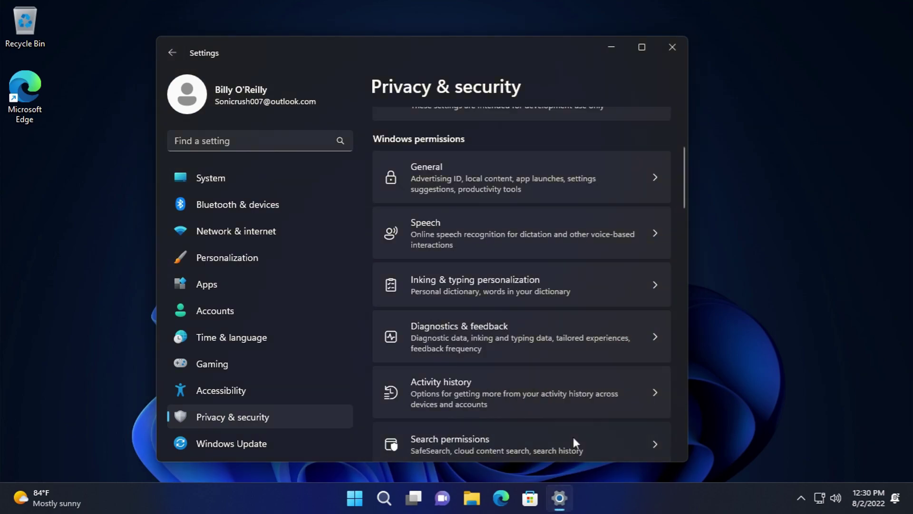
{"action": "mouse_move", "coordinate": [685, 178]}
{"action": "left_mouse_down"}
{"action": "mouse_move", "coordinate": [684, 433]}
{"action": "mouse_move", "coordinate": [701, 249]}
{"action": "mouse_move", "coordinate": [692, 153]}
{"action": "mouse_move", "coordinate": [687, 193]}
{"action": "left_mouse_up"}
{"action": "scroll", "coordinate": [524, 375], "scroll_direction": "up", "scroll_amount": 5}
{"action": "scroll", "coordinate": [489, 367], "scroll_direction": "down", "scroll_amount": 2}
{"action": "scroll", "coordinate": [483, 333], "scroll_direction": "down", "scroll_amount": 4}
{"action": "scroll", "coordinate": [485, 305], "scroll_direction": "up", "scroll_amount": 2}
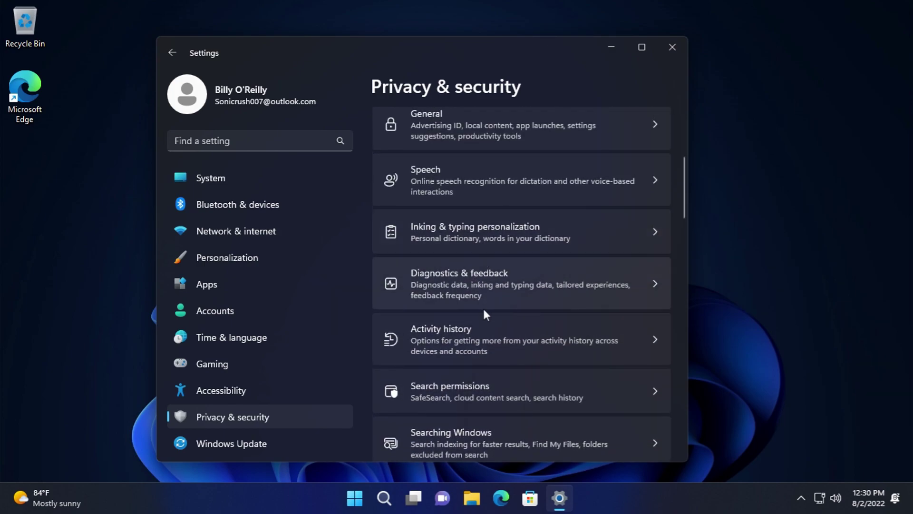
{"action": "left_click", "coordinate": [465, 266]}
{"action": "scroll", "coordinate": [492, 309], "scroll_direction": "down", "scroll_amount": 8}
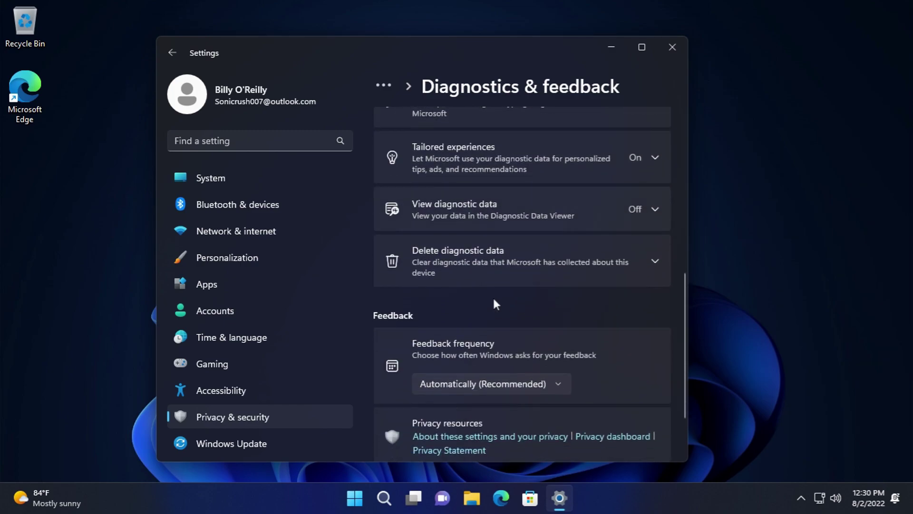
{"action": "scroll", "coordinate": [493, 305], "scroll_direction": "up", "scroll_amount": 3}
- Expand the inking and typing, Tailored experiences, View and Delete diagnostic data sections
{"action": "left_click", "coordinate": [480, 252]}
{"action": "left_click", "coordinate": [514, 395]}
{"action": "scroll", "coordinate": [513, 356], "scroll_direction": "down", "scroll_amount": 3}
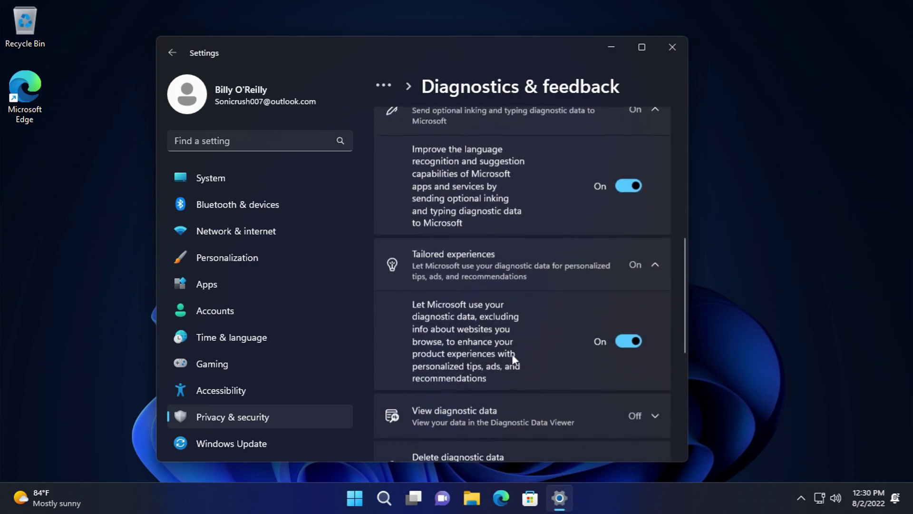
{"action": "left_click", "coordinate": [504, 405]}
{"action": "scroll", "coordinate": [501, 375], "scroll_direction": "down", "scroll_amount": 4}
{"action": "left_click", "coordinate": [487, 240]}
{"action": "scroll", "coordinate": [502, 267], "scroll_direction": "down", "scroll_amount": 3}
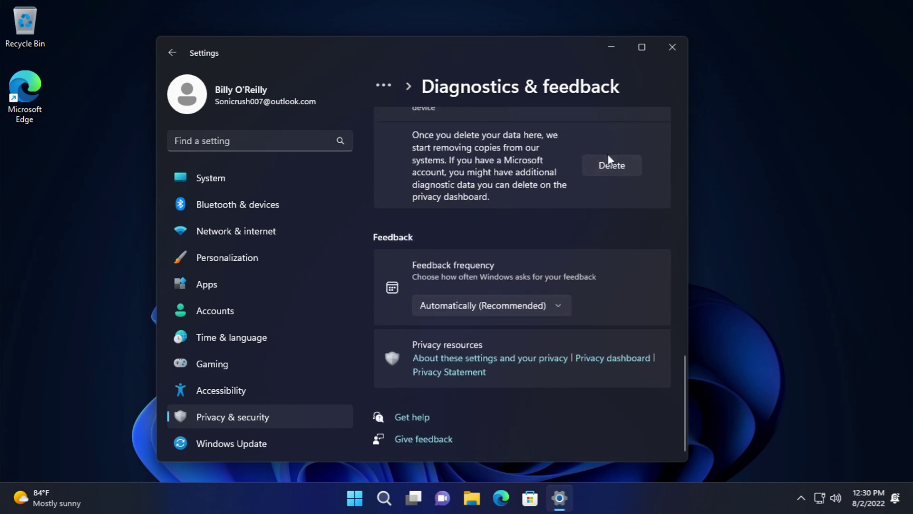
- Set feedback frequency to Never and delete this device's diagnostic data
{"action": "left_click", "coordinate": [513, 308]}
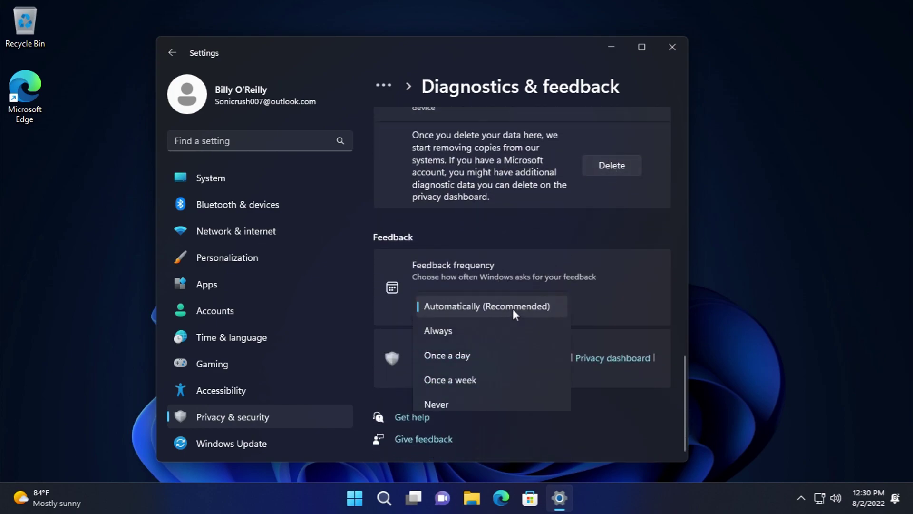
{"action": "left_click", "coordinate": [447, 410]}
{"action": "left_click", "coordinate": [634, 188]}
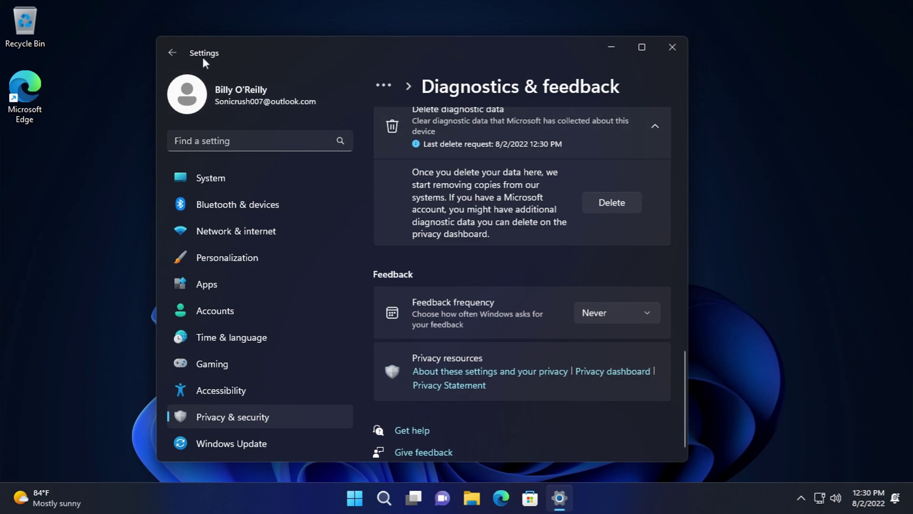
{"action": "left_click", "coordinate": [179, 56]}
- Revisit the General and Speech privacy pages
{"action": "scroll", "coordinate": [541, 283], "scroll_direction": "down", "scroll_amount": 1}
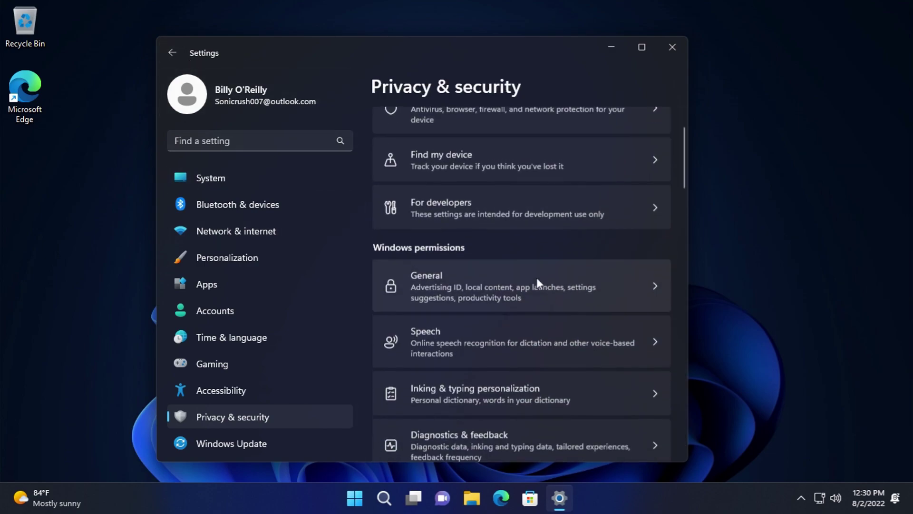
{"action": "left_click", "coordinate": [530, 279]}
{"action": "left_click", "coordinate": [176, 53]}
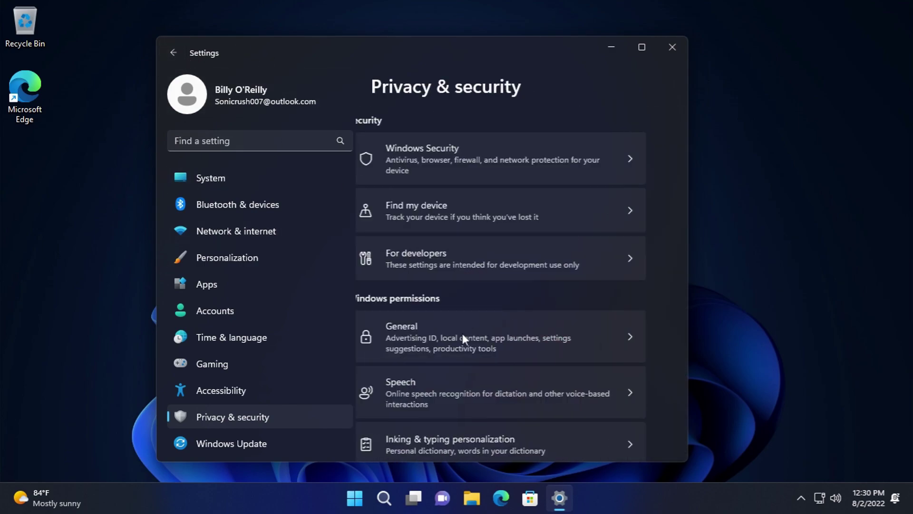
{"action": "left_click", "coordinate": [458, 371]}
{"action": "left_click", "coordinate": [171, 52]}
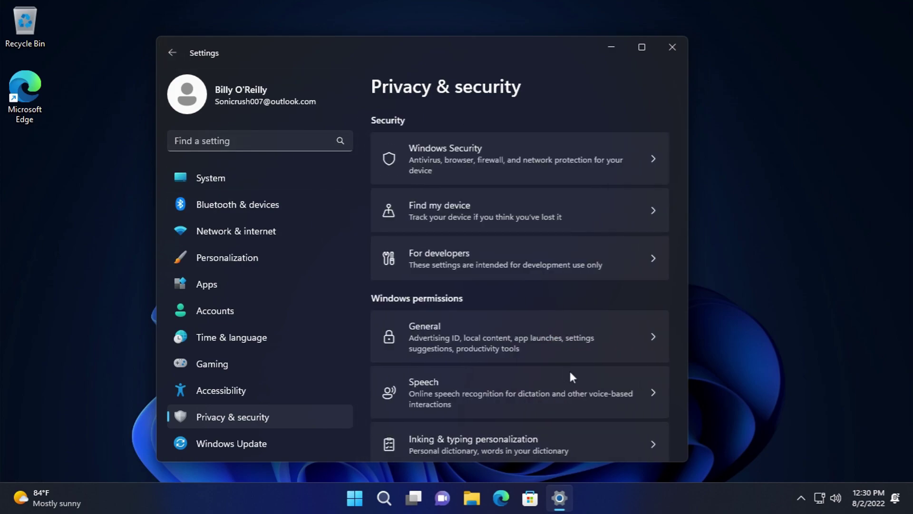
- View Inking & typing personalization and its personal dictionary page
{"action": "scroll", "coordinate": [547, 366], "scroll_direction": "down", "scroll_amount": 1}
{"action": "left_click", "coordinate": [506, 381]}
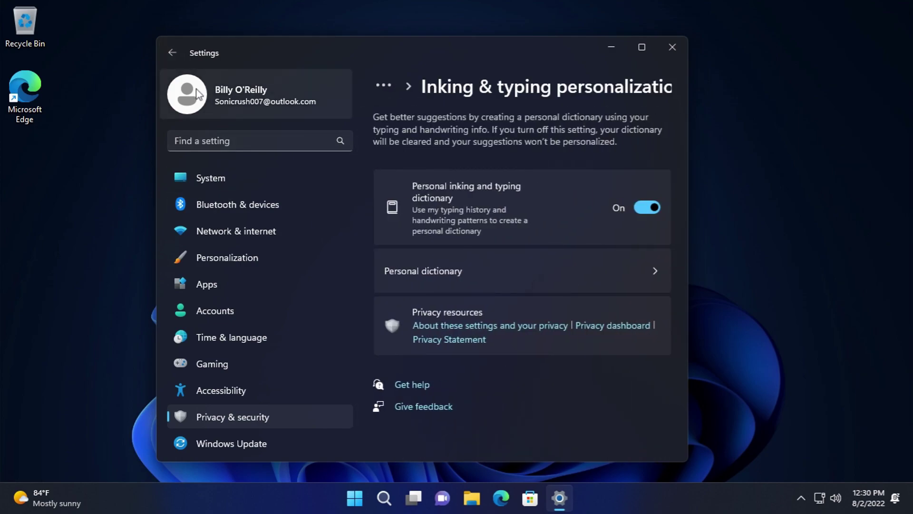
{"action": "left_click", "coordinate": [421, 267]}
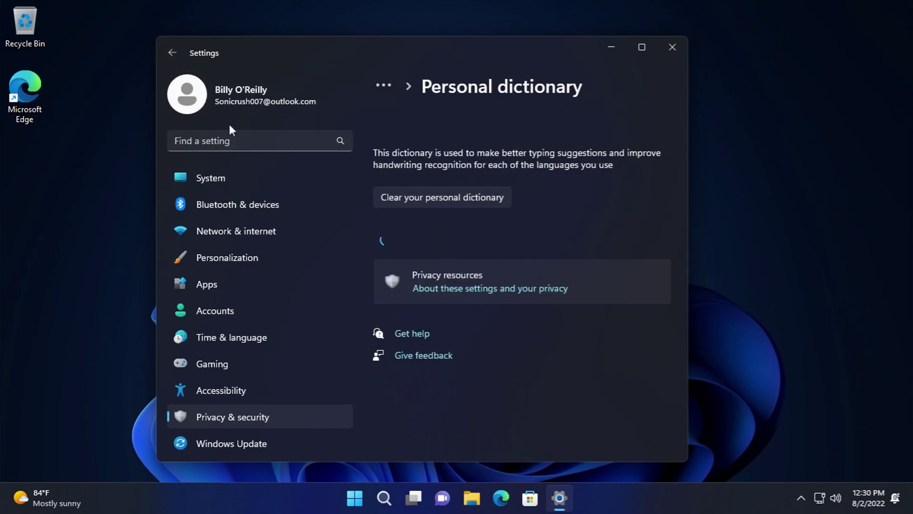
{"action": "left_click", "coordinate": [173, 54]}
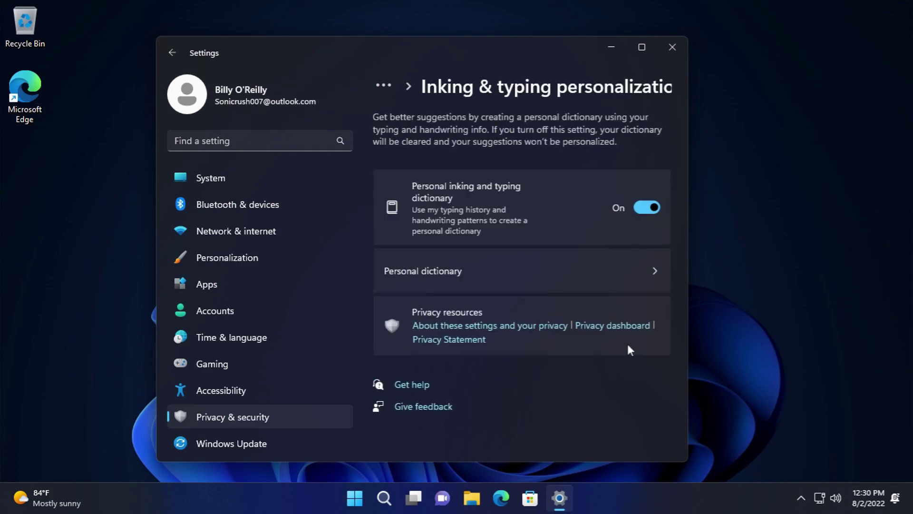
{"action": "left_click", "coordinate": [174, 61]}
- Clear this account's activity history and confirm
{"action": "scroll", "coordinate": [511, 362], "scroll_direction": "down", "scroll_amount": 4}
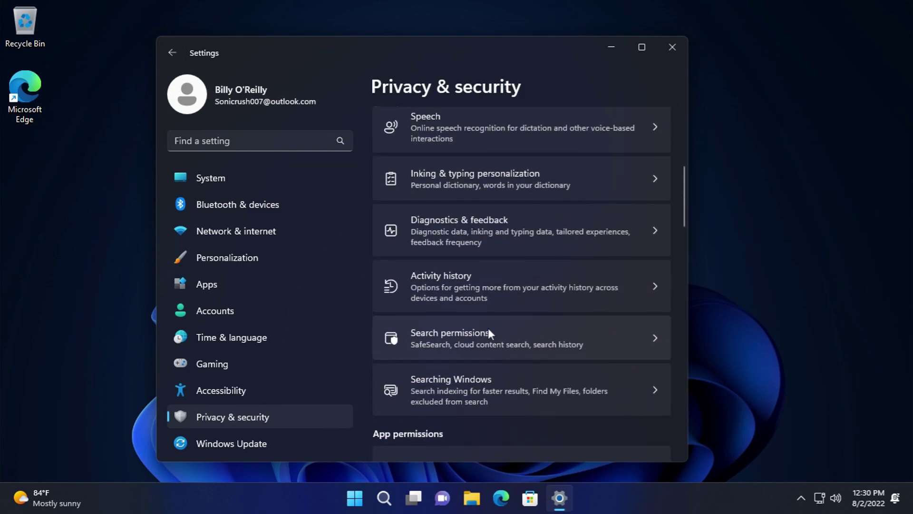
{"action": "left_click", "coordinate": [512, 287]}
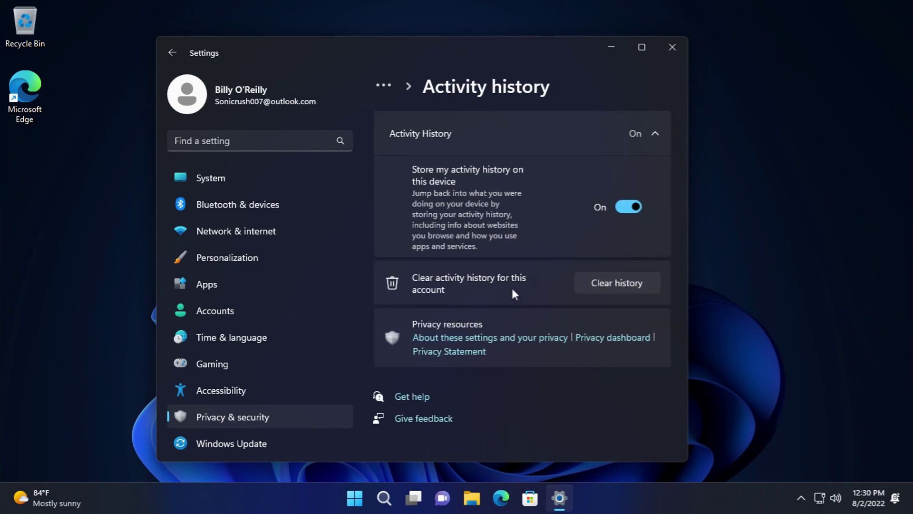
{"action": "left_click", "coordinate": [605, 291]}
{"action": "left_click", "coordinate": [330, 295]}
{"action": "left_click", "coordinate": [239, 87]}
{"action": "left_click", "coordinate": [171, 61]}
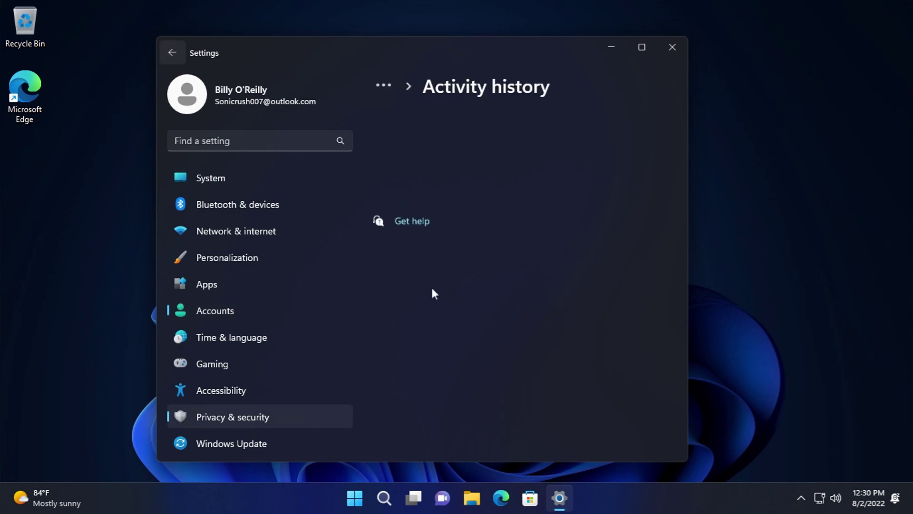
{"action": "left_click", "coordinate": [281, 422]}
- Review the Search permissions page with device search history on
{"action": "scroll", "coordinate": [428, 402], "scroll_direction": "down", "scroll_amount": 5}
{"action": "scroll", "coordinate": [488, 331], "scroll_direction": "down", "scroll_amount": 2}
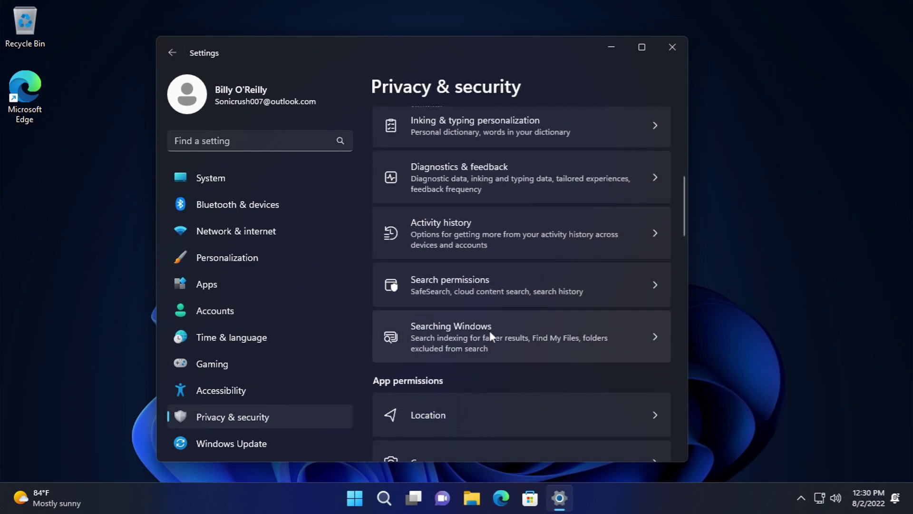
{"action": "left_click", "coordinate": [495, 295]}
{"action": "scroll", "coordinate": [471, 285], "scroll_direction": "down", "scroll_amount": 10}
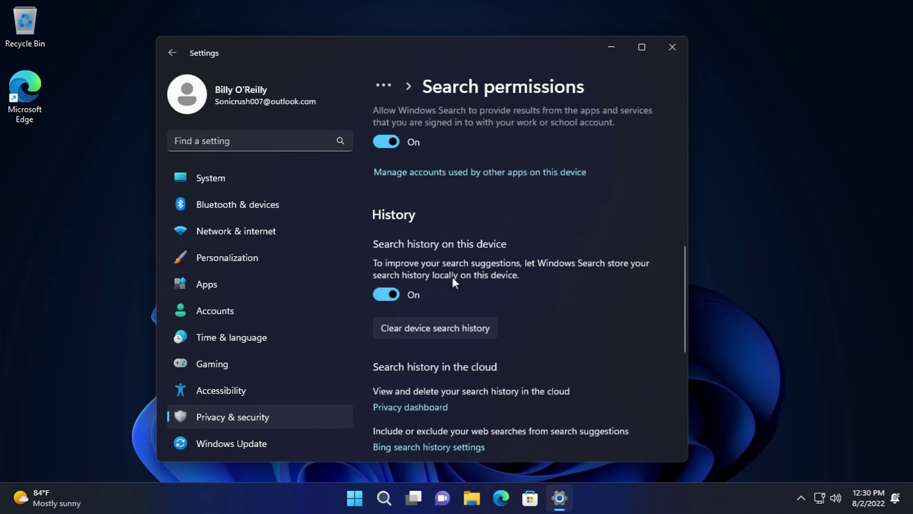
{"action": "scroll", "coordinate": [433, 255], "scroll_direction": "up", "scroll_amount": 5}
{"action": "scroll", "coordinate": [424, 249], "scroll_direction": "up", "scroll_amount": 1}
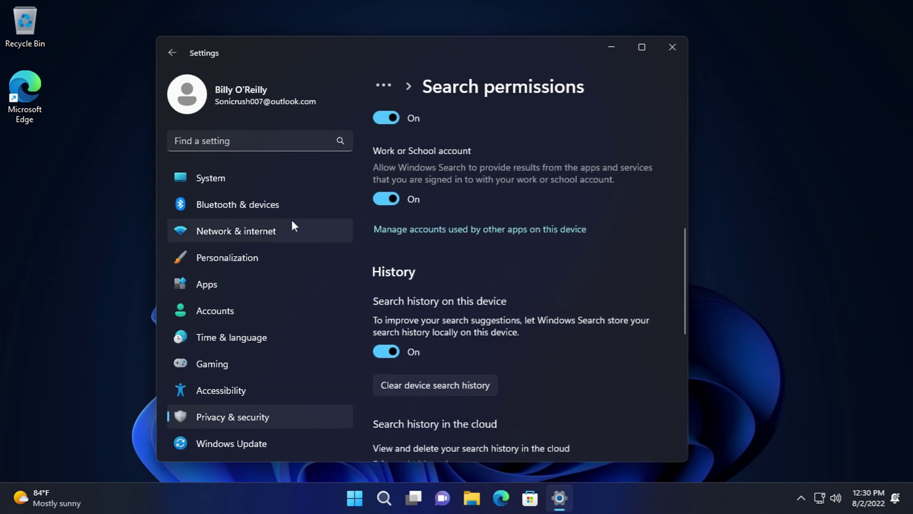
- Switch Settings to its compact layout, step back through recent pages, and open Privacy & security
{"action": "left_click_drag", "start_coordinate": [151, 40], "coordinate": [152, 41]}
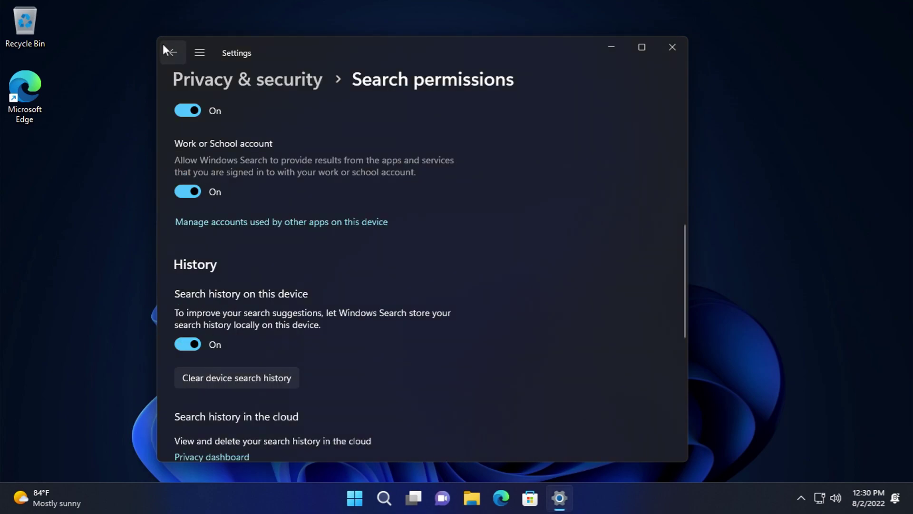
{"action": "left_click", "coordinate": [170, 44]}
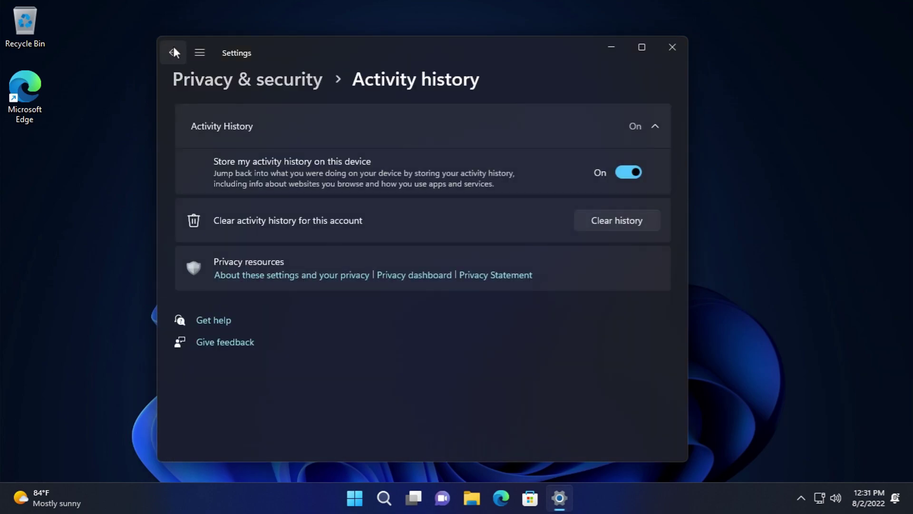
{"action": "left_click", "coordinate": [173, 47]}
{"action": "left_click", "coordinate": [173, 47]}
{"action": "left_click", "coordinate": [181, 53]}
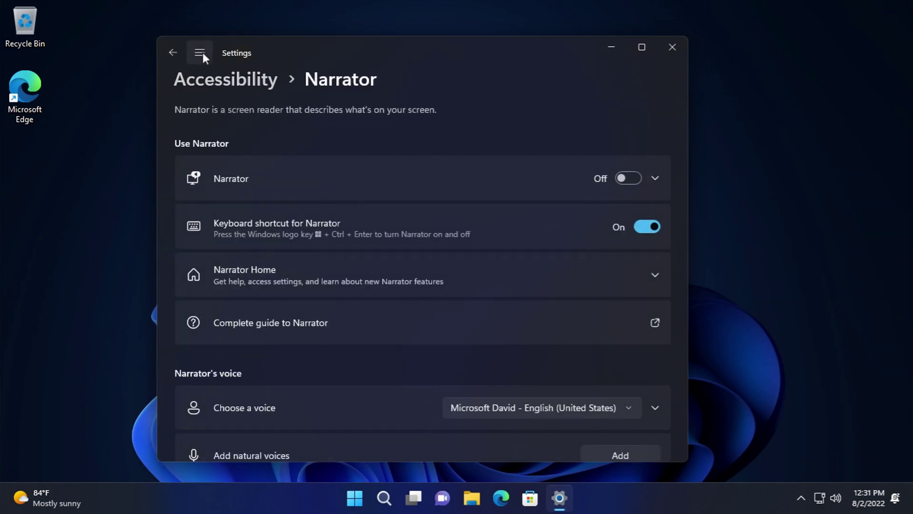
{"action": "left_click", "coordinate": [204, 51]}
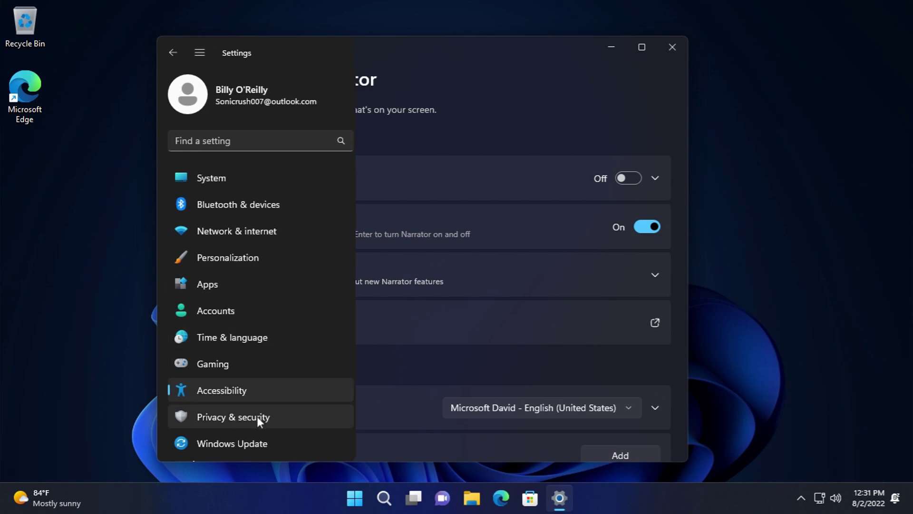
{"action": "left_click", "coordinate": [256, 416]}
- Visit Accessibility briefly, then return to Privacy & security and scroll its categories
{"action": "left_click", "coordinate": [209, 54]}
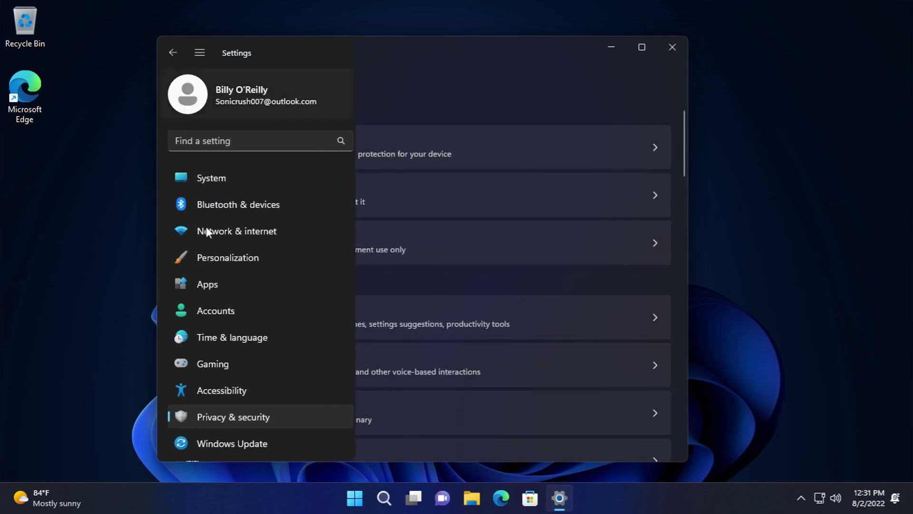
{"action": "left_click", "coordinate": [204, 390]}
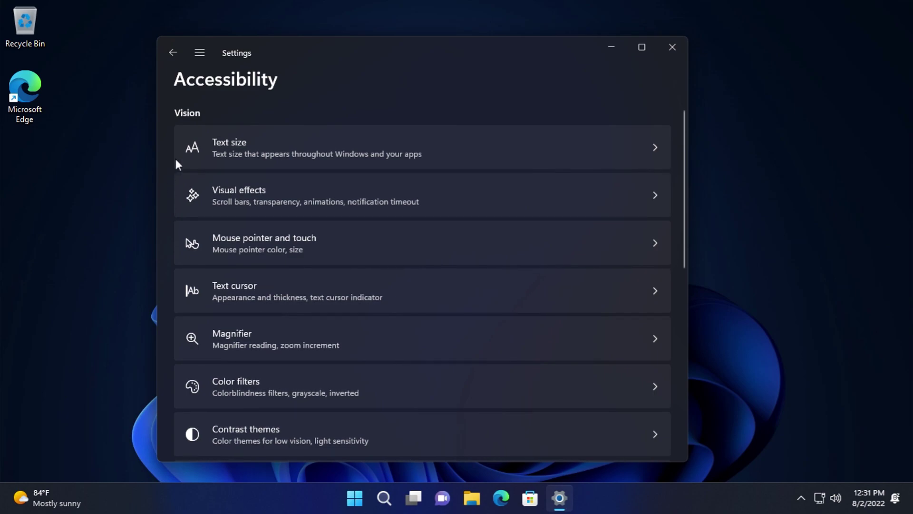
{"action": "left_click", "coordinate": [208, 56]}
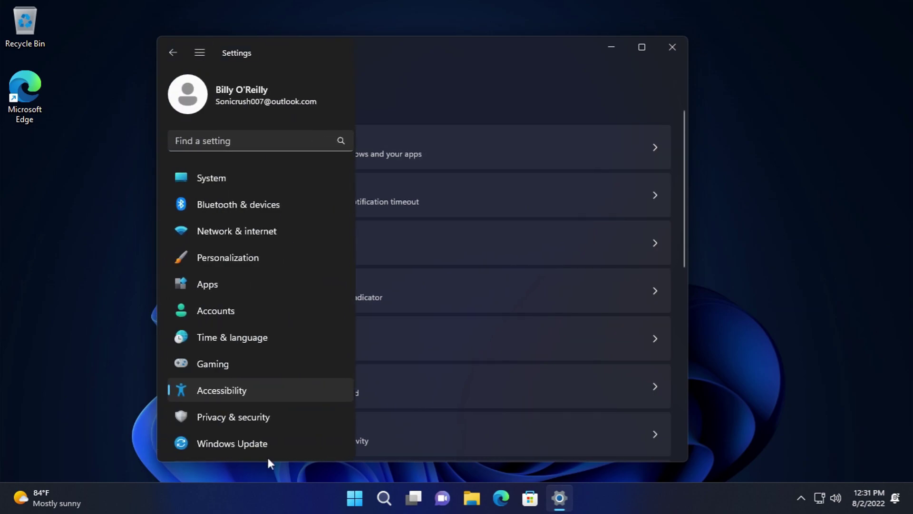
{"action": "left_click", "coordinate": [274, 418]}
{"action": "scroll", "coordinate": [381, 266], "scroll_direction": "down", "scroll_amount": 1}
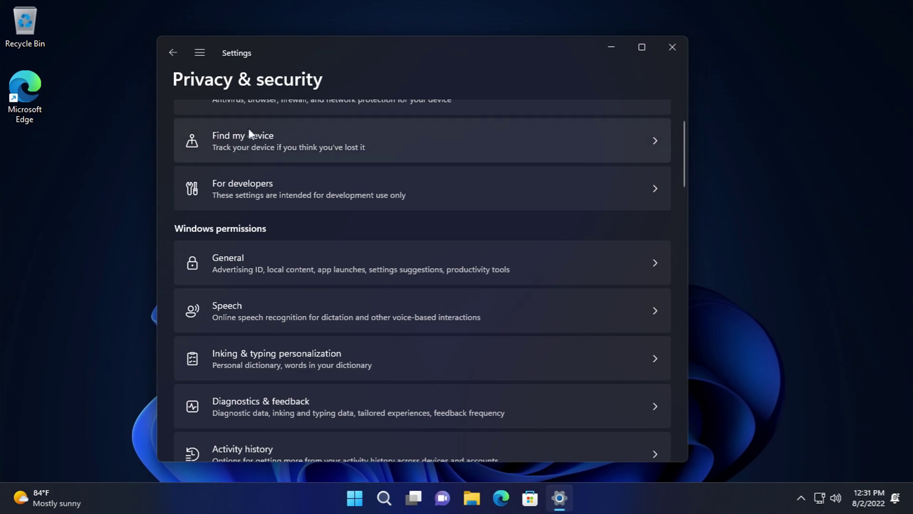
- Stop at the Accounts page, then bring the category list back up
{"action": "left_click", "coordinate": [207, 50]}
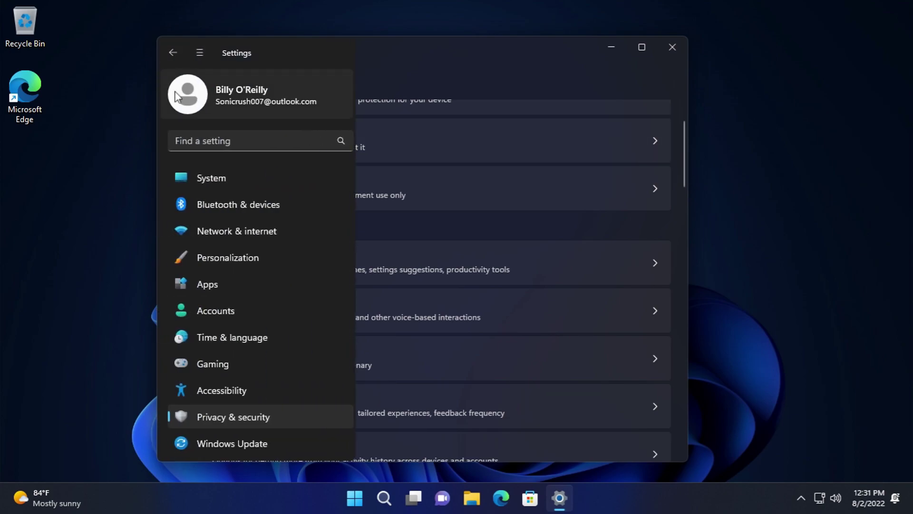
{"action": "left_click", "coordinate": [240, 88]}
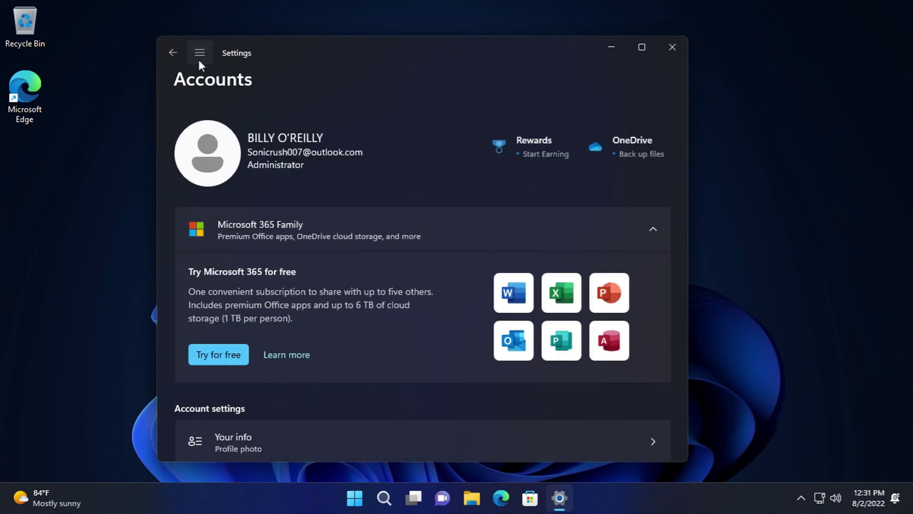
{"action": "left_click", "coordinate": [199, 61]}
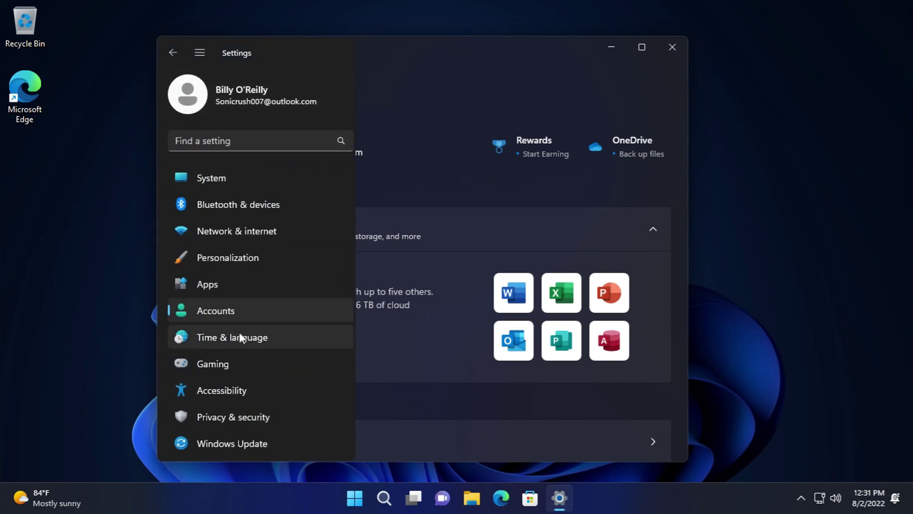
{"action": "scroll", "coordinate": [321, 401], "scroll_direction": "down", "scroll_amount": 7}
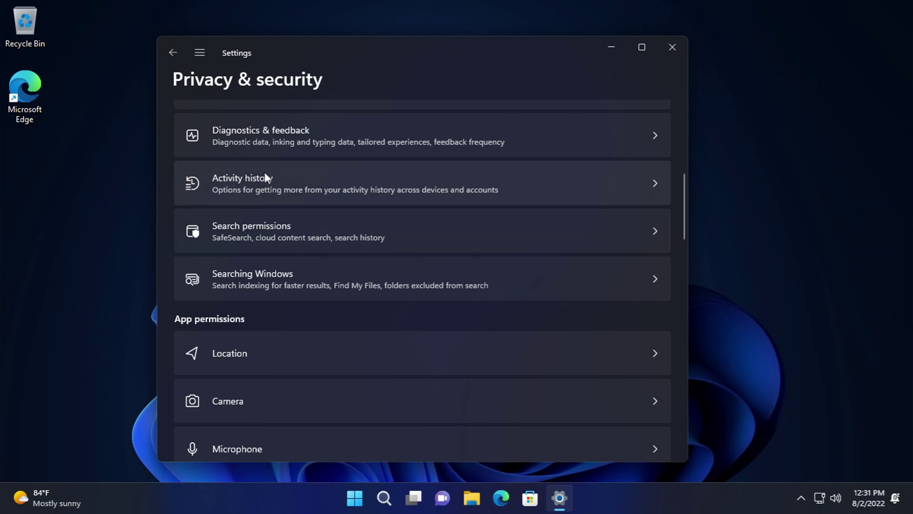
- Review the Search permissions page and return to the Privacy & security overview
{"action": "left_click", "coordinate": [275, 226]}
{"action": "scroll", "coordinate": [317, 313], "scroll_direction": "down", "scroll_amount": 2}
{"action": "scroll", "coordinate": [317, 314], "scroll_direction": "down", "scroll_amount": 12}
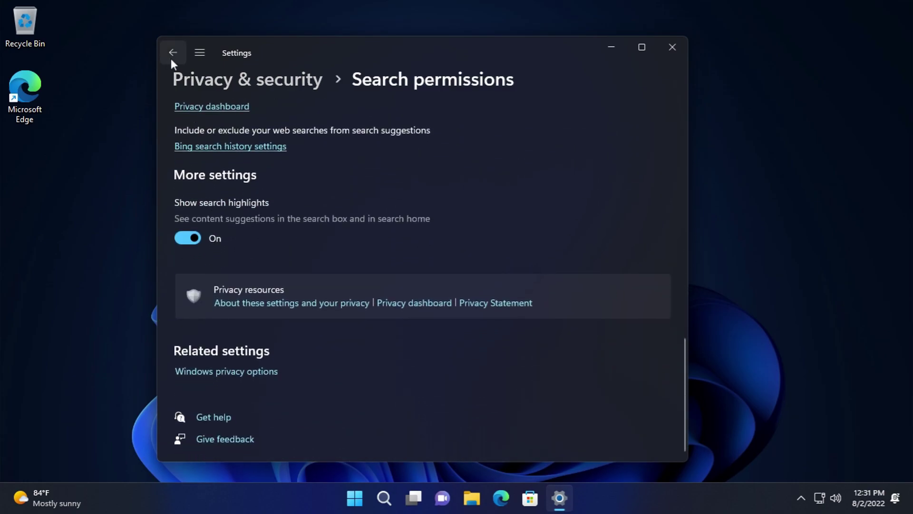
{"action": "left_click", "coordinate": [171, 58]}
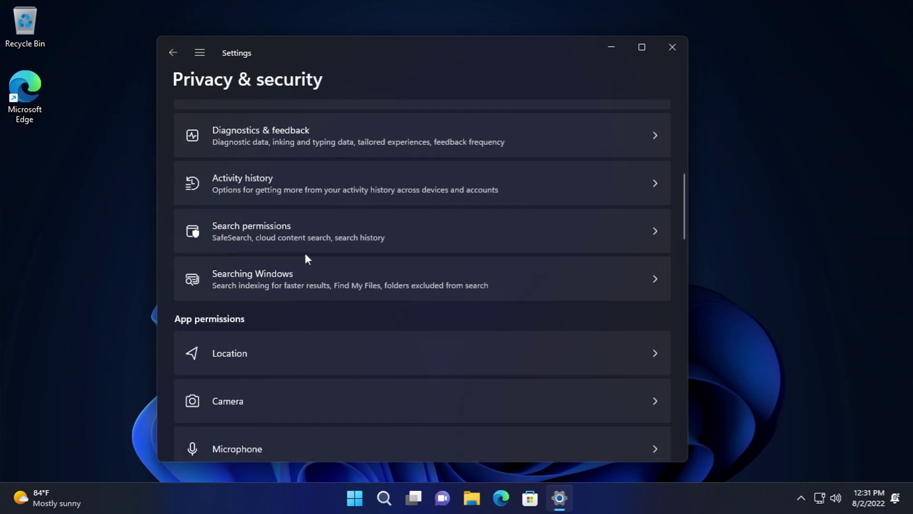
- Review Searching Windows settings, cancelling the add-an-excluded-folder prompt without choosing a folder
{"action": "left_click", "coordinate": [277, 293]}
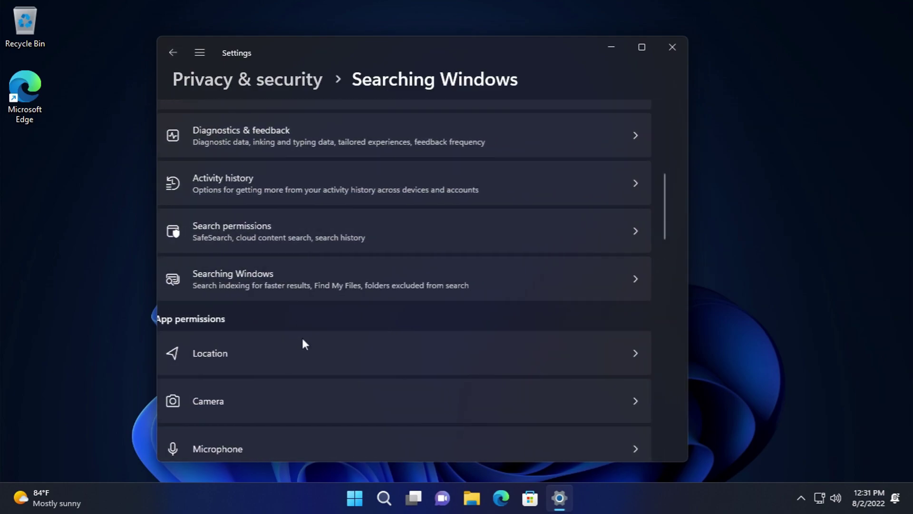
{"action": "scroll", "coordinate": [576, 236], "scroll_direction": "down", "scroll_amount": 3}
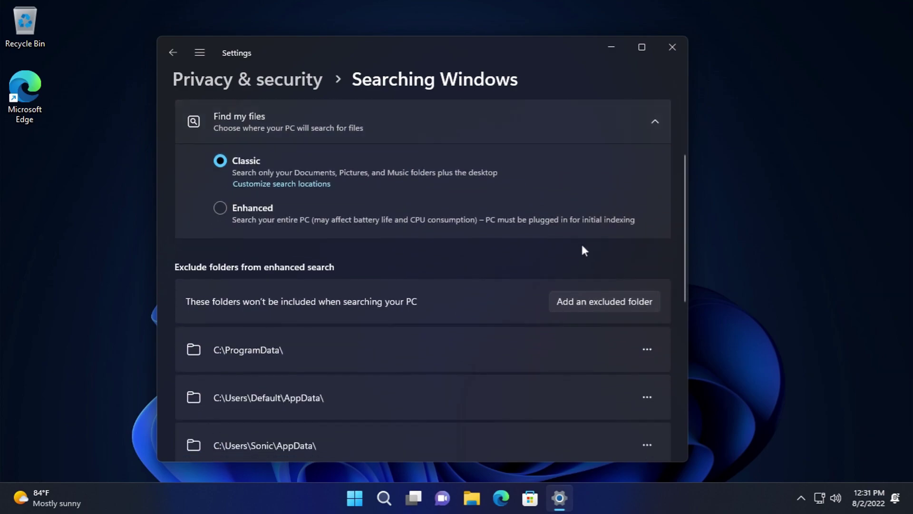
{"action": "left_click", "coordinate": [595, 247]}
{"action": "left_click", "coordinate": [561, 330]}
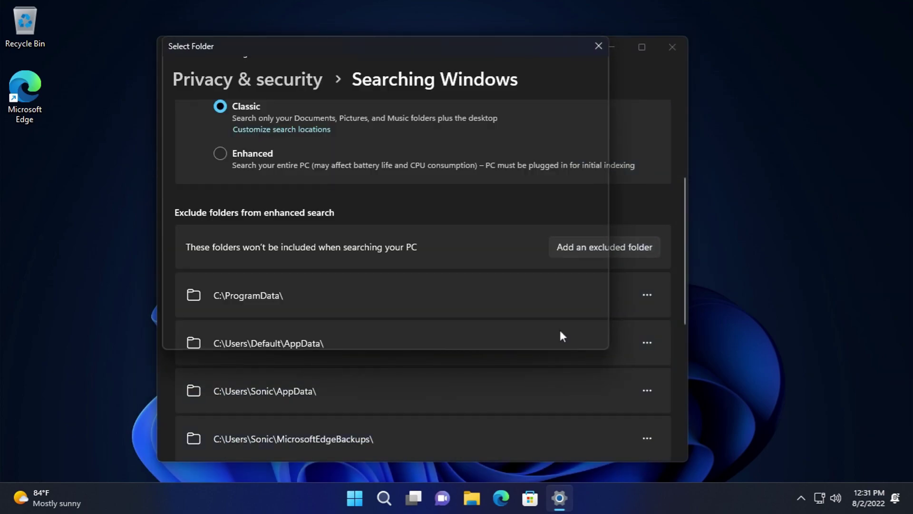
{"action": "scroll", "coordinate": [653, 227], "scroll_direction": "down", "scroll_amount": 6}
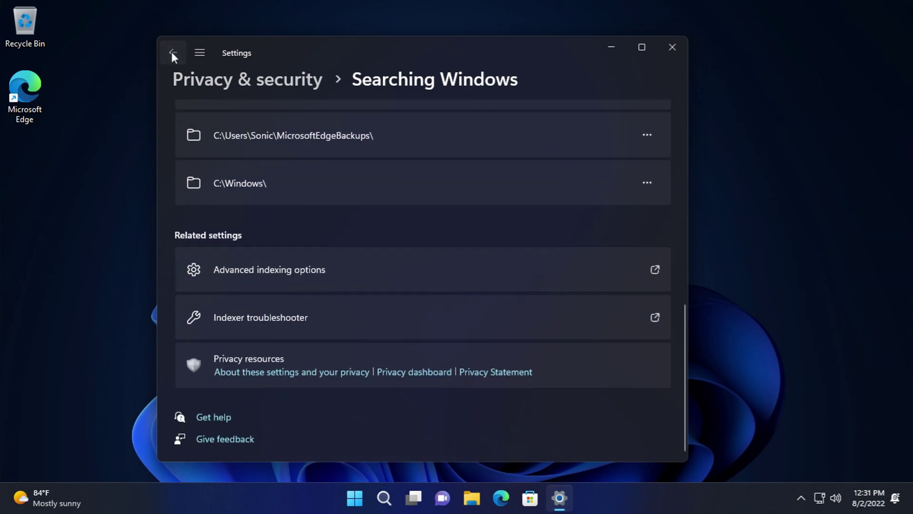
{"action": "left_click", "coordinate": [172, 53]}
- Review the Location and Camera permission pages, then bring up the category list
{"action": "scroll", "coordinate": [314, 309], "scroll_direction": "down", "scroll_amount": 7}
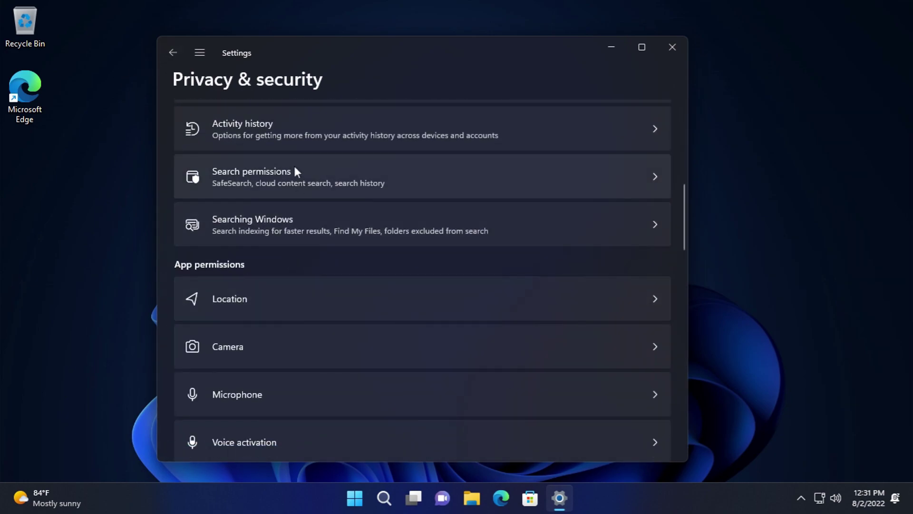
{"action": "left_click", "coordinate": [272, 284]}
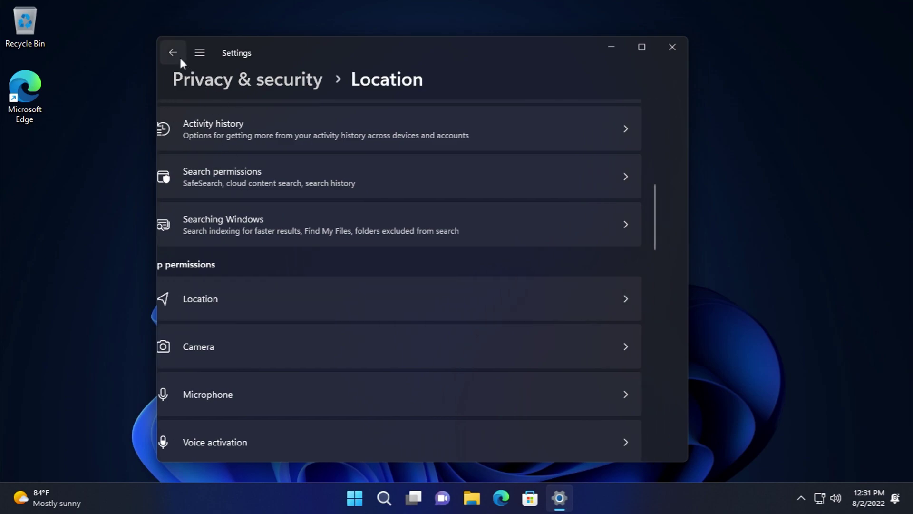
{"action": "scroll", "coordinate": [345, 205], "scroll_direction": "down", "scroll_amount": 6}
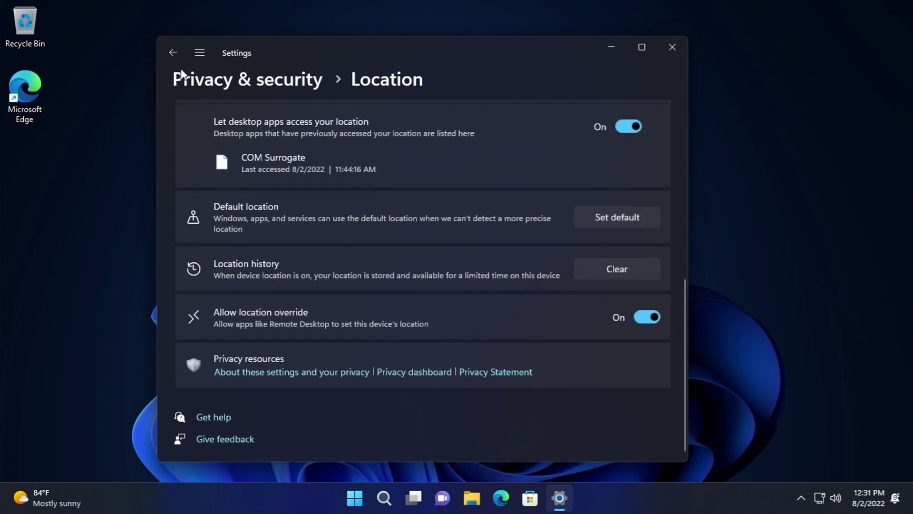
{"action": "left_click", "coordinate": [174, 51]}
{"action": "scroll", "coordinate": [277, 314], "scroll_direction": "down", "scroll_amount": 6}
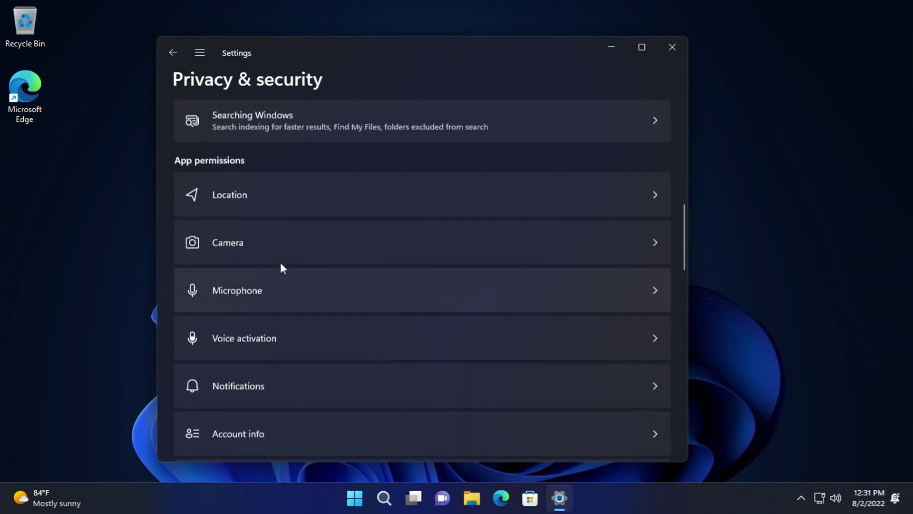
{"action": "left_click", "coordinate": [277, 245]}
{"action": "scroll", "coordinate": [246, 253], "scroll_direction": "down", "scroll_amount": 5}
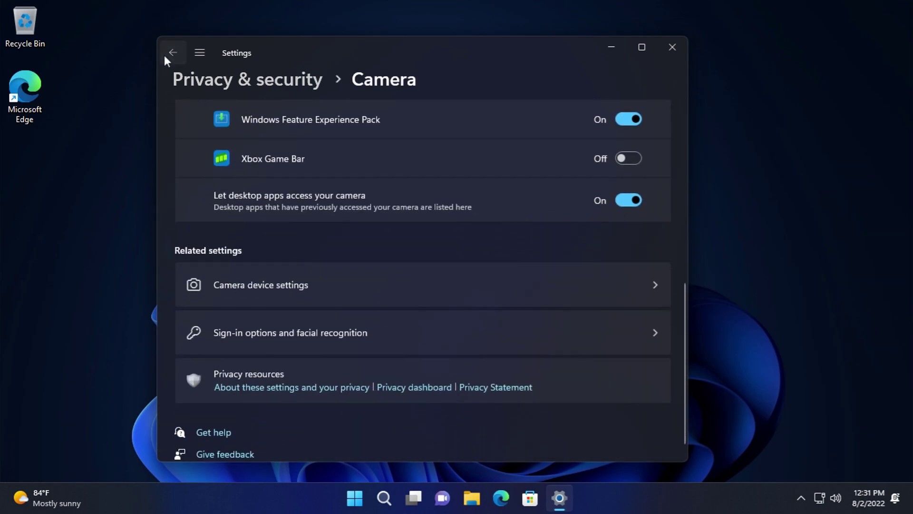
{"action": "left_click", "coordinate": [166, 55]}
{"action": "scroll", "coordinate": [262, 309], "scroll_direction": "down", "scroll_amount": 12}
{"action": "scroll", "coordinate": [224, 262], "scroll_direction": "down", "scroll_amount": 5}
{"action": "left_click", "coordinate": [200, 53]}
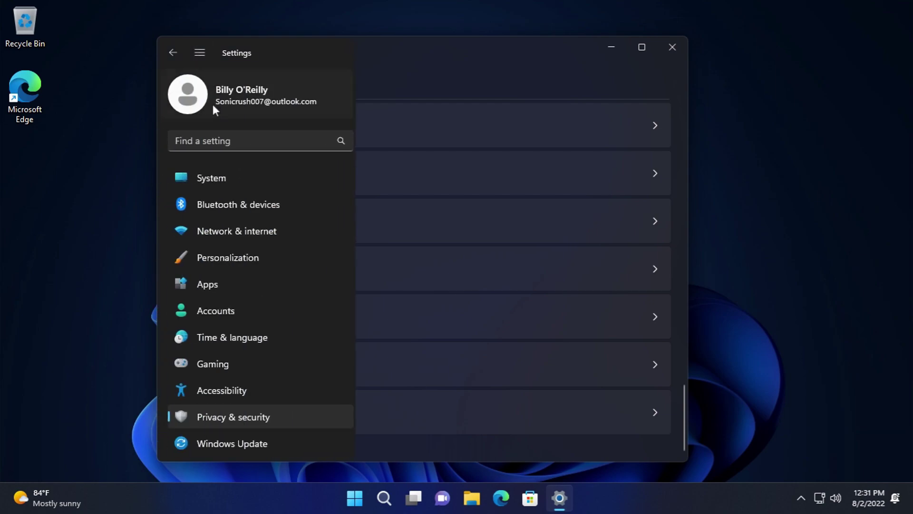
- Open Windows Update's history with driver updates expanded and check Uninstall updates
{"action": "left_click", "coordinate": [277, 445]}
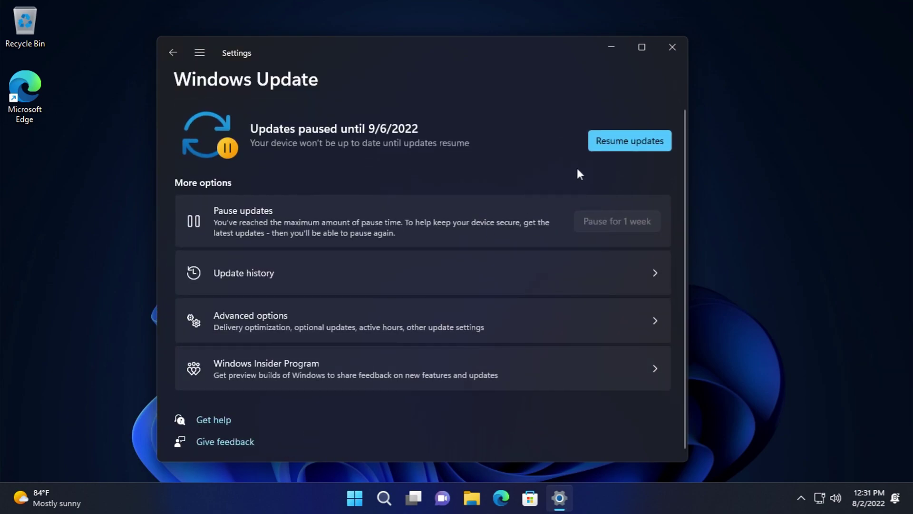
{"action": "left_click", "coordinate": [532, 267]}
{"action": "left_click", "coordinate": [315, 133]}
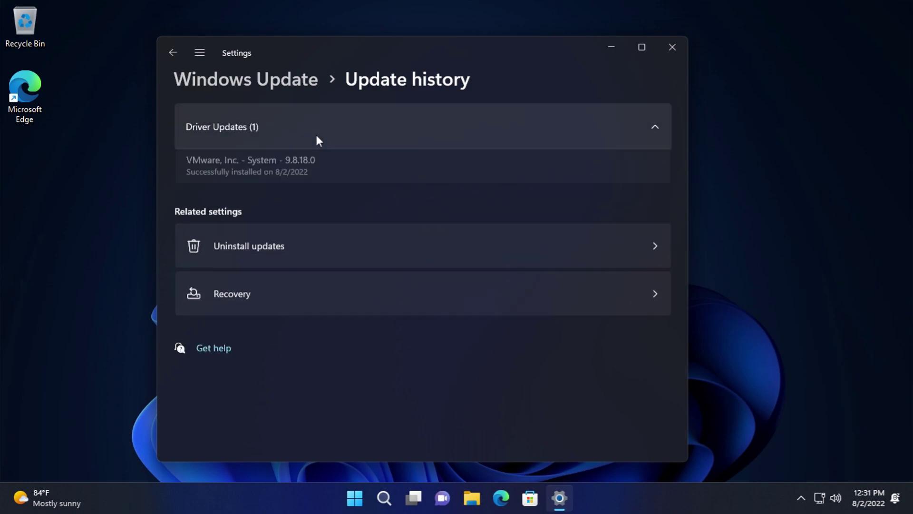
{"action": "left_click", "coordinate": [387, 263]}
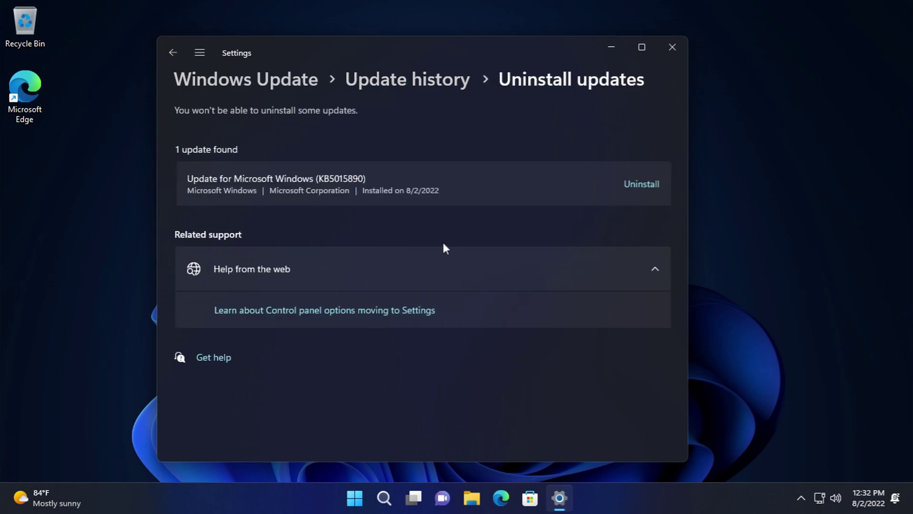
{"action": "left_click", "coordinate": [173, 53]}
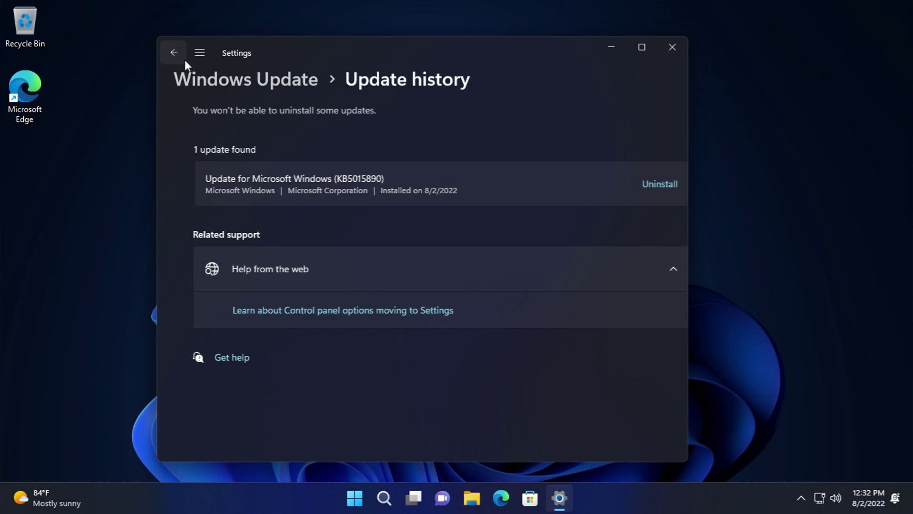
- Browse Recovery and Troubleshoot options, leaving the troubleshooter preference unchanged, then back to Windows Update
{"action": "left_click", "coordinate": [355, 270]}
{"action": "scroll", "coordinate": [343, 224], "scroll_direction": "down", "scroll_amount": 2}
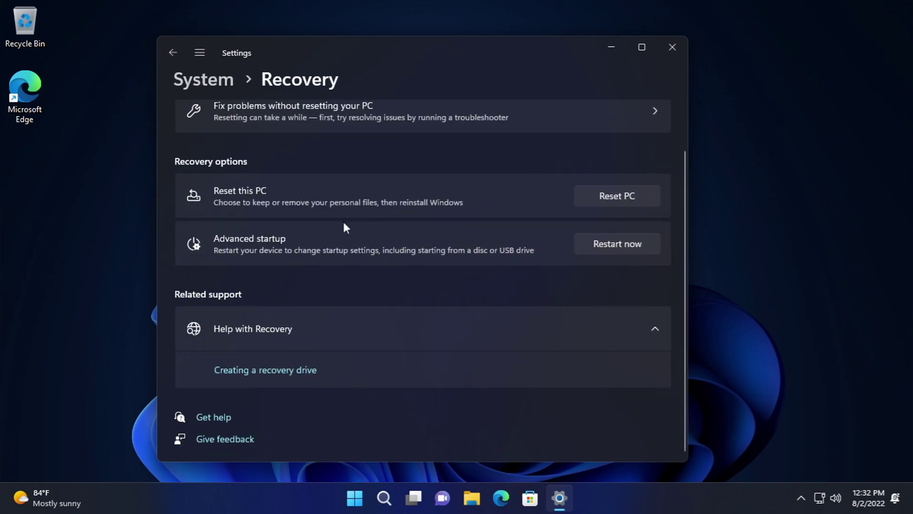
{"action": "left_click", "coordinate": [172, 52]}
{"action": "left_click", "coordinate": [258, 260]}
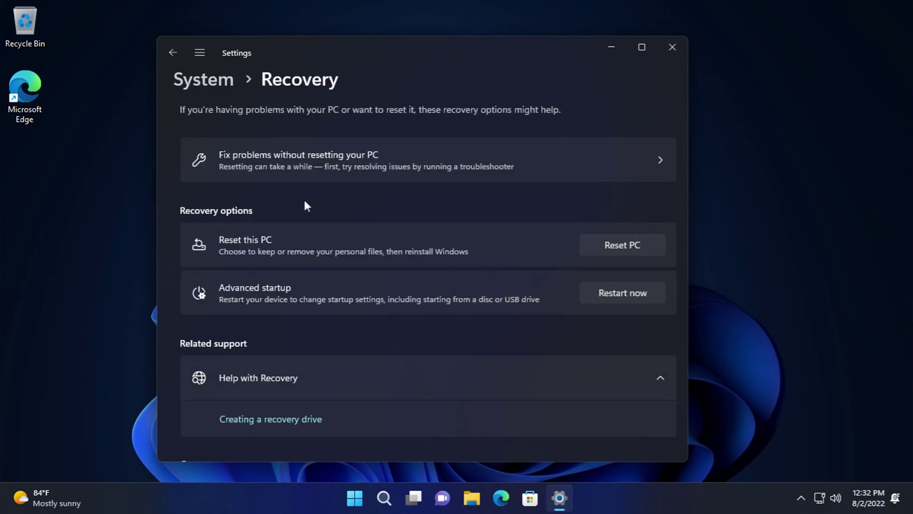
{"action": "left_click", "coordinate": [362, 168]}
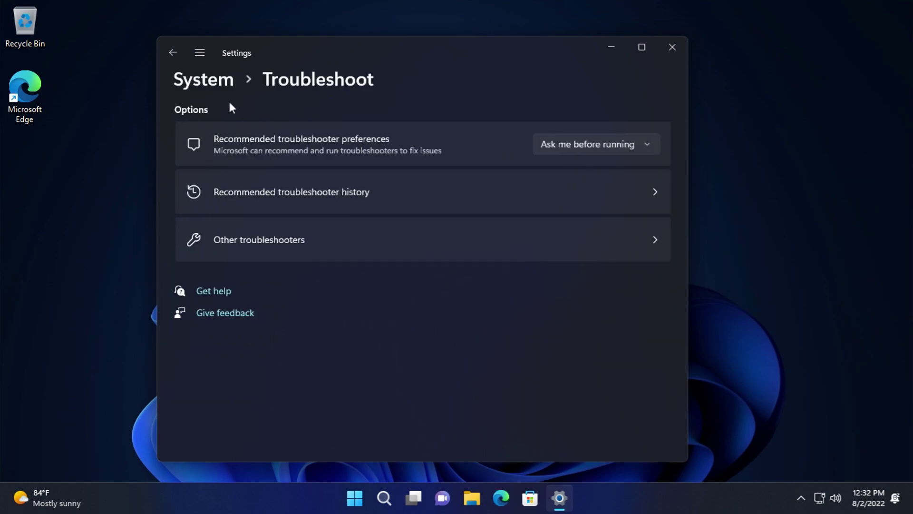
{"action": "left_click", "coordinate": [613, 142]}
{"action": "left_click", "coordinate": [305, 100]}
{"action": "left_click", "coordinate": [178, 52]}
{"action": "left_click", "coordinate": [178, 52]}
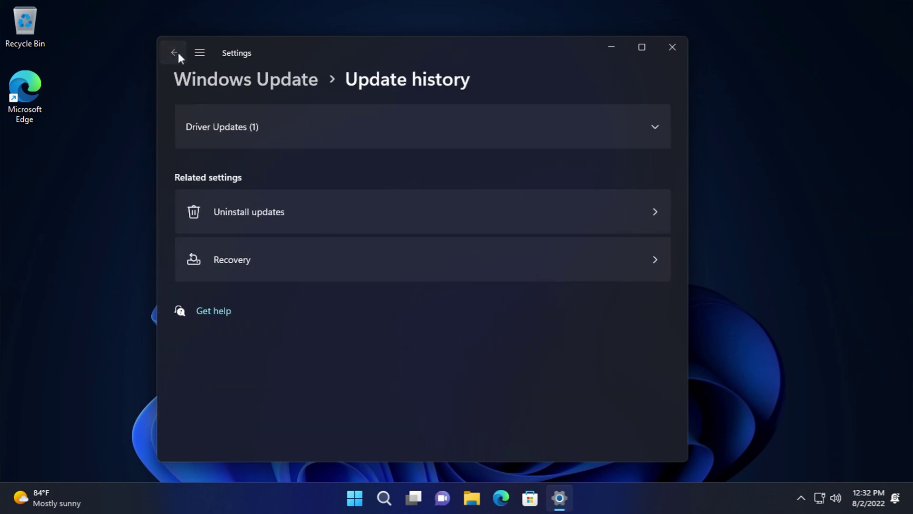
{"action": "left_click", "coordinate": [178, 52]}
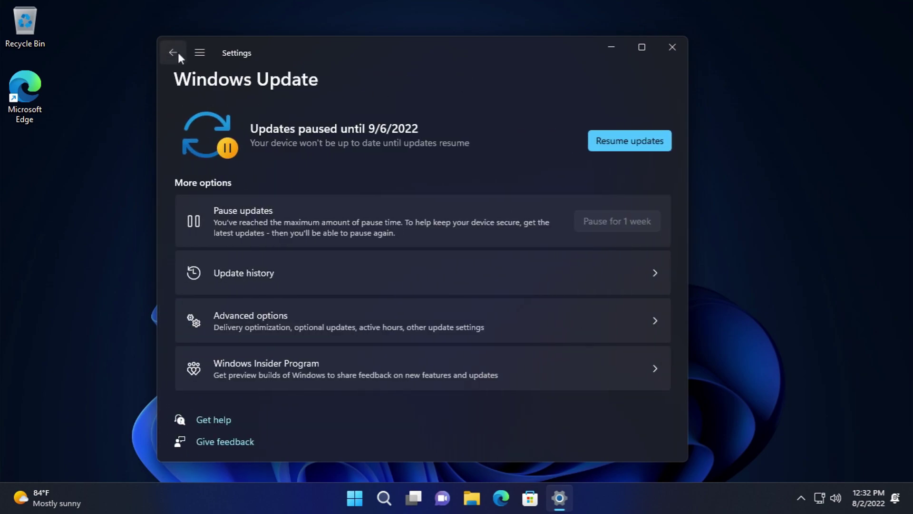
- Expand Active hours in Windows Update Advanced options, leaving the adjustment choices closed
{"action": "left_click", "coordinate": [358, 317]}
{"action": "scroll", "coordinate": [316, 241], "scroll_direction": "down", "scroll_amount": 5}
{"action": "left_click", "coordinate": [574, 121]}
{"action": "scroll", "coordinate": [547, 252], "scroll_direction": "up", "scroll_amount": 1}
{"action": "left_click", "coordinate": [590, 214]}
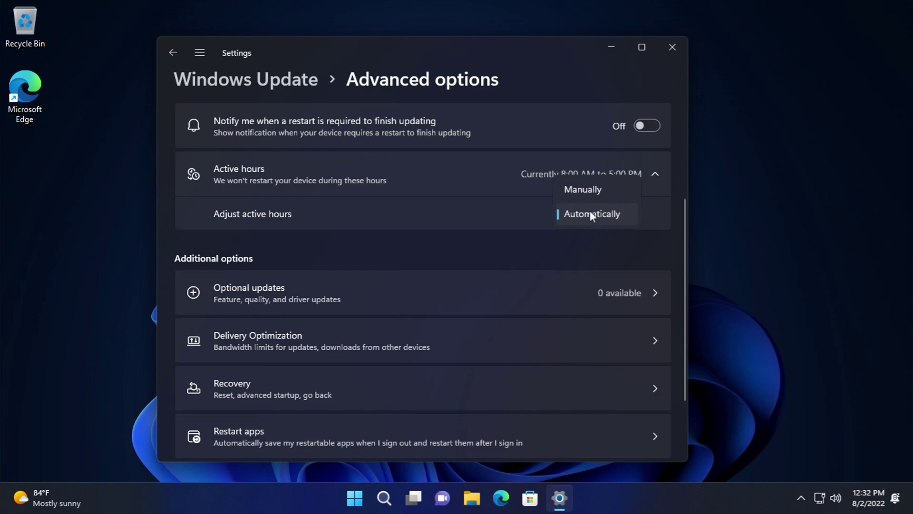
{"action": "left_click", "coordinate": [502, 222]}
{"action": "scroll", "coordinate": [505, 247], "scroll_direction": "up", "scroll_amount": 3}
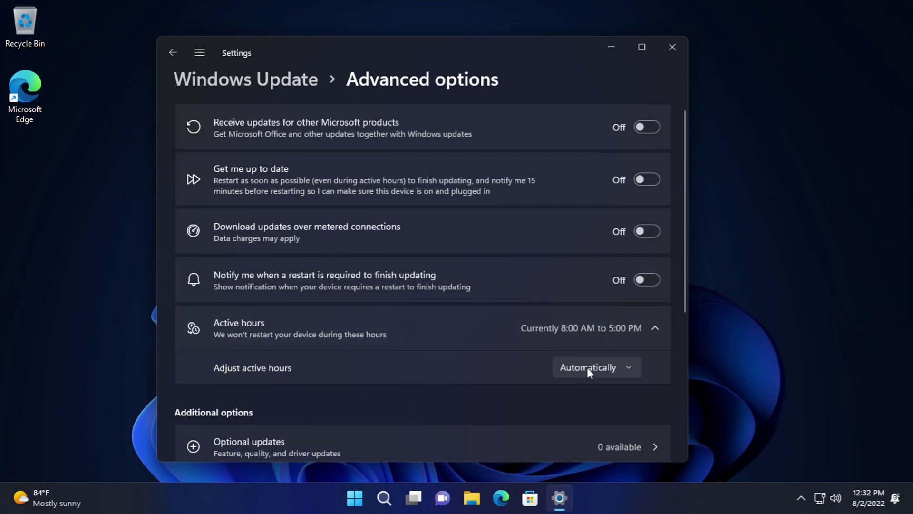
{"action": "left_click", "coordinate": [523, 370]}
- Set active hours to be adjusted manually, keeping 8:00 AM to 5:00 PM
{"action": "left_click", "coordinate": [599, 342]}
{"action": "scroll", "coordinate": [244, 288], "scroll_direction": "down", "scroll_amount": 3}
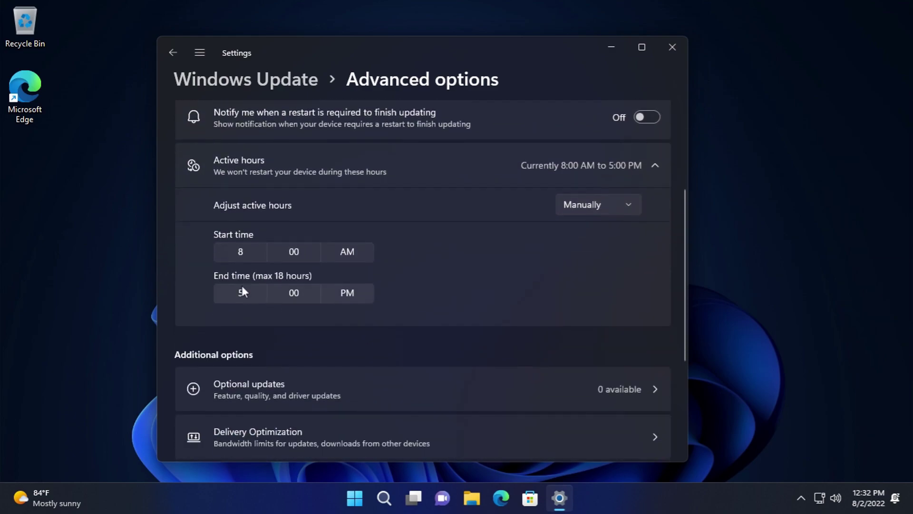
{"action": "left_click", "coordinate": [243, 251]}
{"action": "left_click", "coordinate": [552, 331]}
{"action": "scroll", "coordinate": [484, 343], "scroll_direction": "down", "scroll_amount": 3}
{"action": "left_click", "coordinate": [580, 281]}
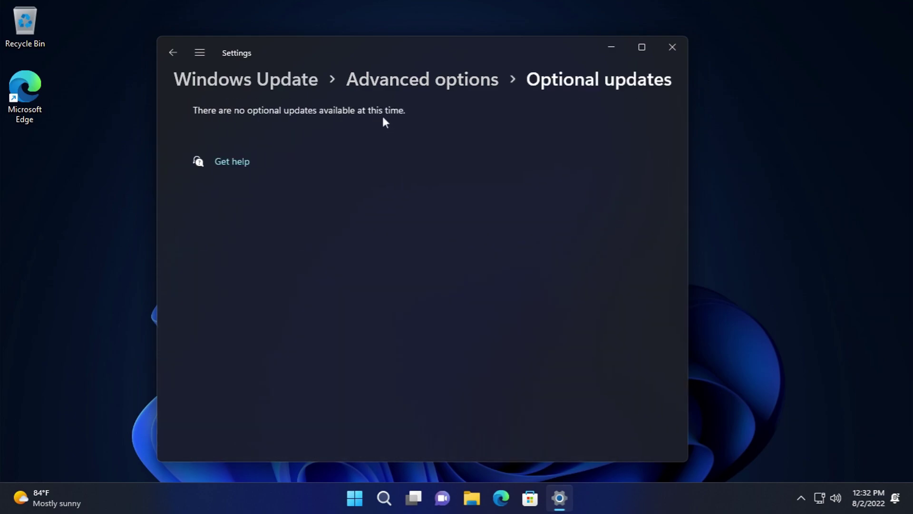
- Review Delivery Optimization and its download and upload bandwidth limit options
{"action": "left_click", "coordinate": [175, 56]}
{"action": "scroll", "coordinate": [300, 285], "scroll_direction": "down", "scroll_amount": 2}
{"action": "scroll", "coordinate": [299, 285], "scroll_direction": "down", "scroll_amount": 2}
{"action": "left_click", "coordinate": [271, 350]}
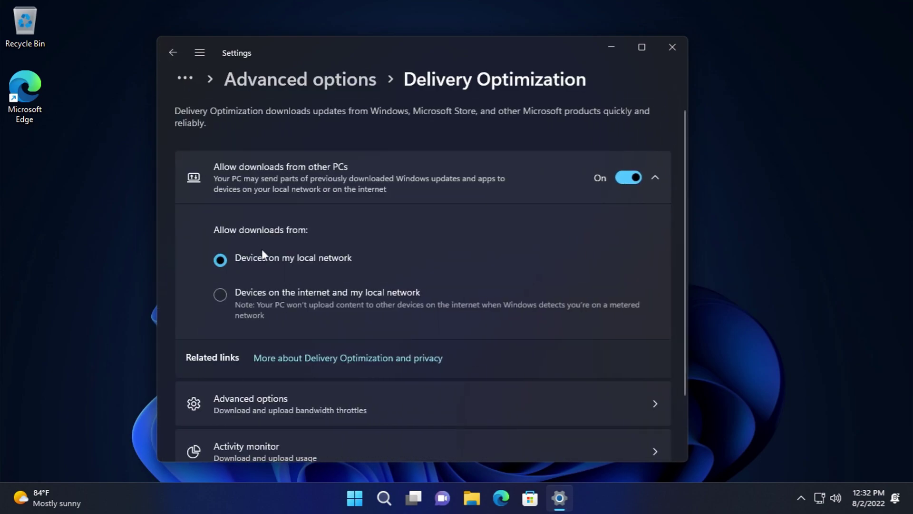
{"action": "scroll", "coordinate": [266, 254], "scroll_direction": "down", "scroll_amount": 2}
{"action": "left_click", "coordinate": [241, 337]}
{"action": "scroll", "coordinate": [229, 222], "scroll_direction": "down", "scroll_amount": 4}
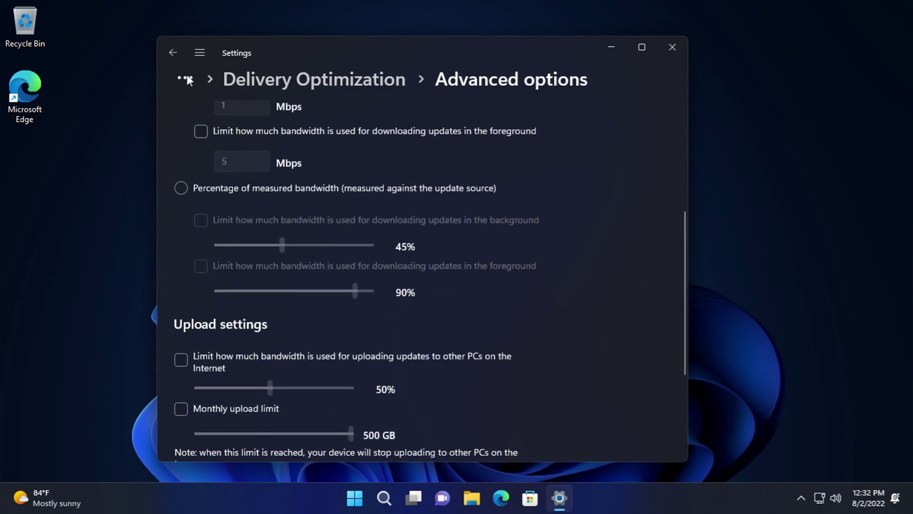
{"action": "scroll", "coordinate": [506, 350], "scroll_direction": "down", "scroll_amount": 4}
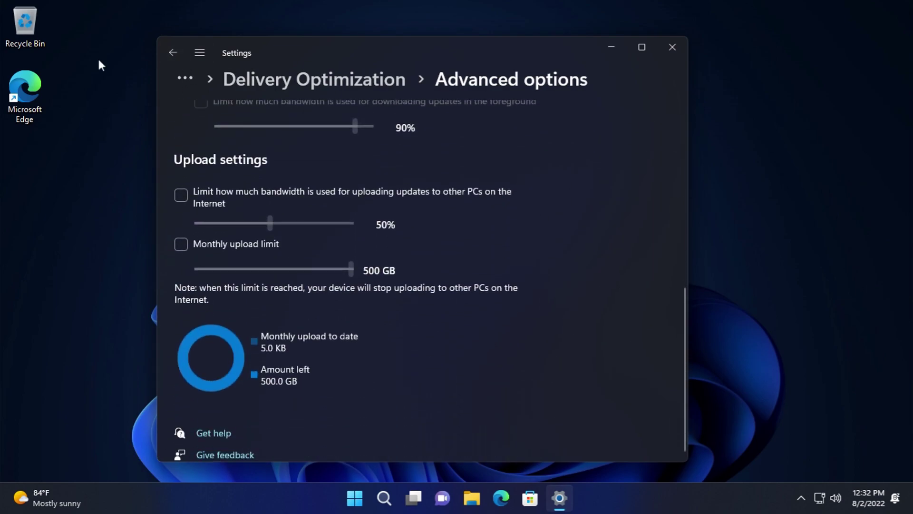
{"action": "left_click", "coordinate": [178, 56]}
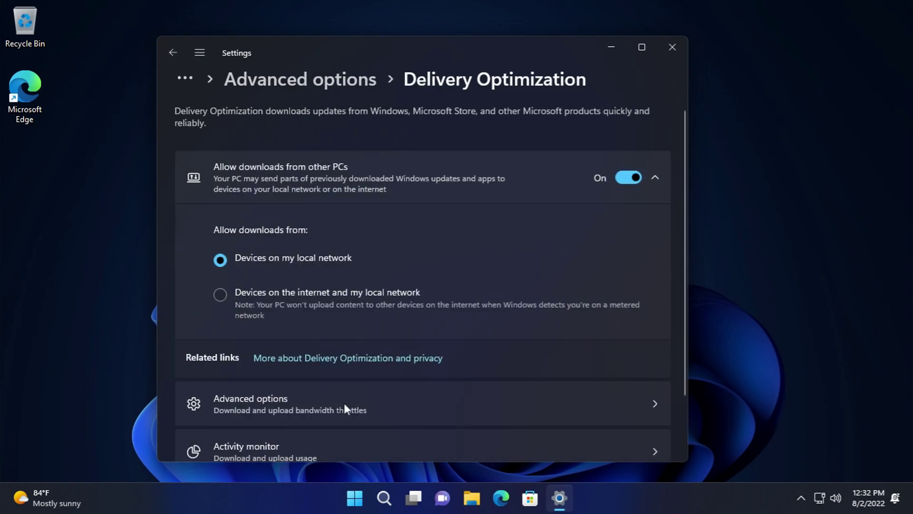
- Check the Delivery Optimization Activity monitor statistics, then return to Windows Update Advanced options
{"action": "scroll", "coordinate": [338, 393], "scroll_direction": "down", "scroll_amount": 2}
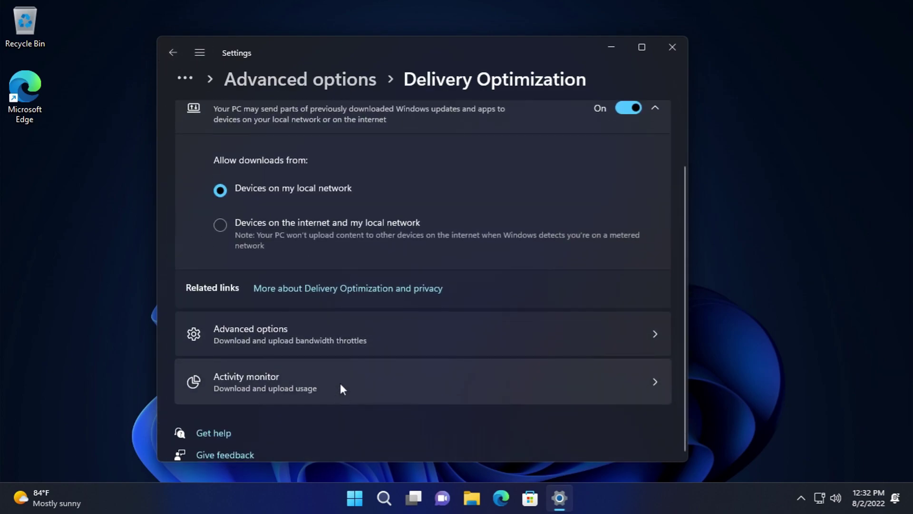
{"action": "left_click", "coordinate": [373, 381]}
{"action": "scroll", "coordinate": [419, 333], "scroll_direction": "down", "scroll_amount": 2}
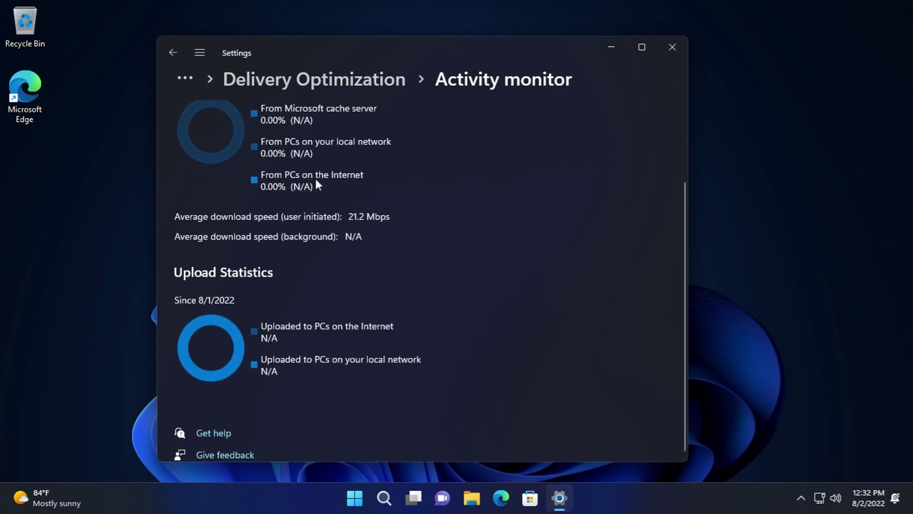
{"action": "left_click", "coordinate": [166, 60]}
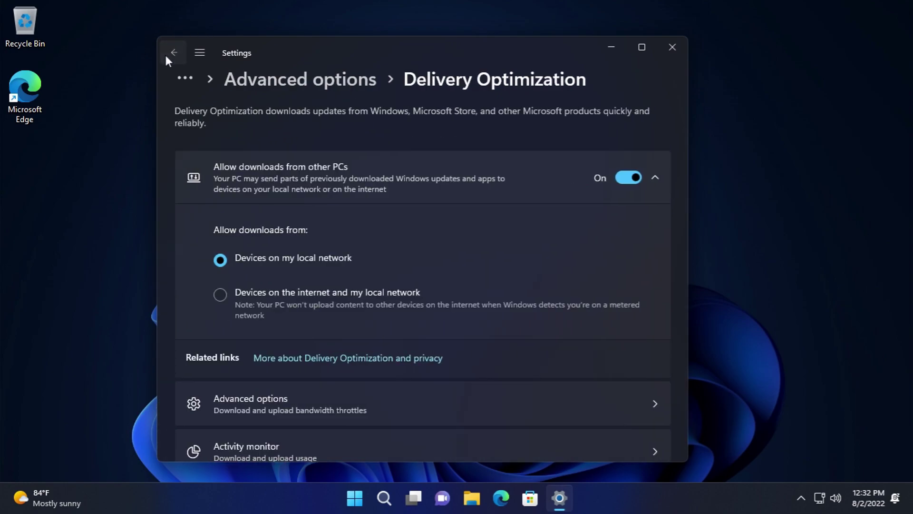
{"action": "left_click", "coordinate": [166, 57]}
{"action": "scroll", "coordinate": [418, 361], "scroll_direction": "down", "scroll_amount": 4}
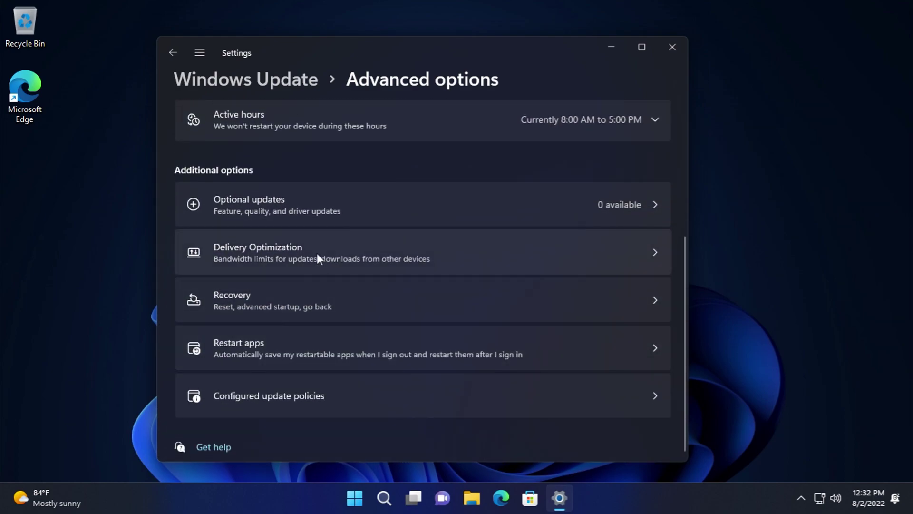
- Review the Restart apps and sign-in options, leaving the sign-in requirement unchanged
{"action": "left_click", "coordinate": [332, 296]}
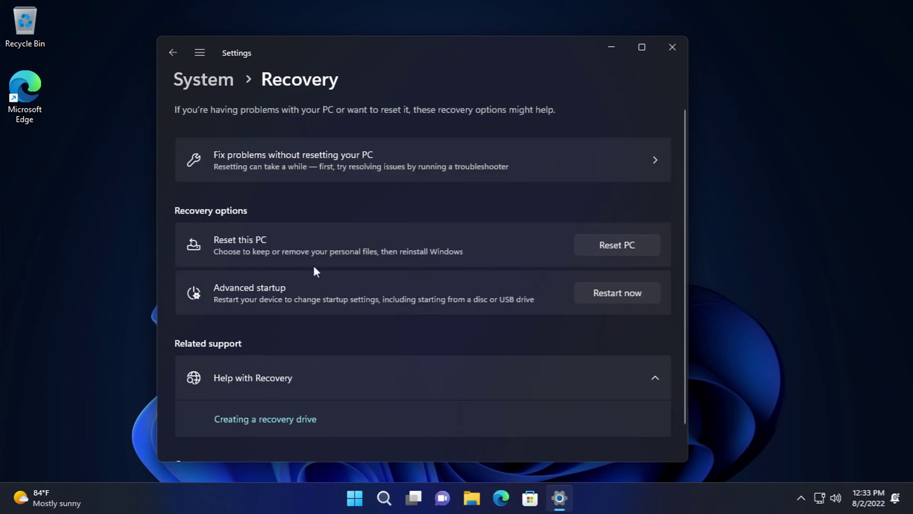
{"action": "scroll", "coordinate": [309, 264], "scroll_direction": "down", "scroll_amount": 2}
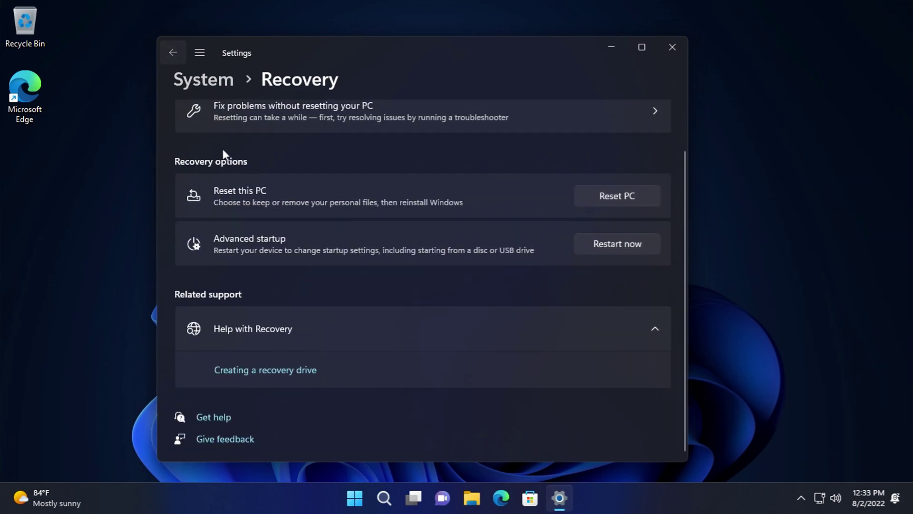
{"action": "scroll", "coordinate": [386, 333], "scroll_direction": "down", "scroll_amount": 5}
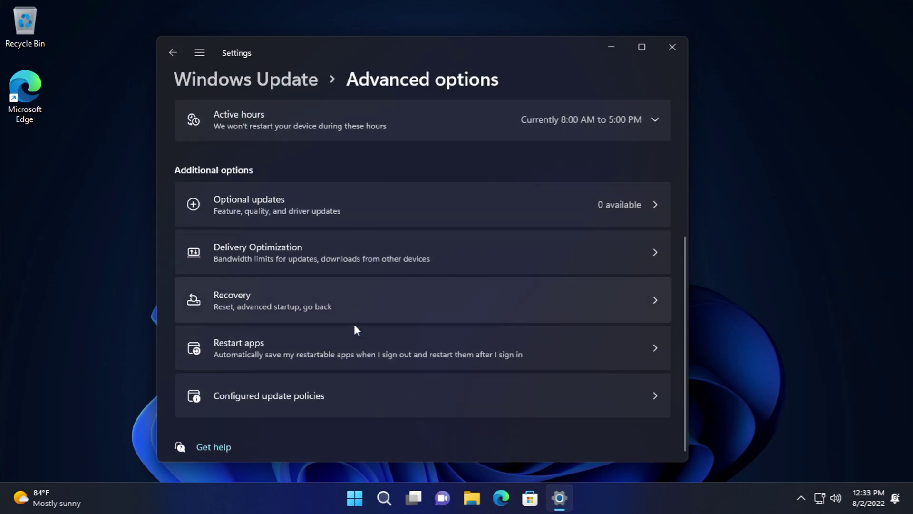
{"action": "left_click", "coordinate": [373, 355]}
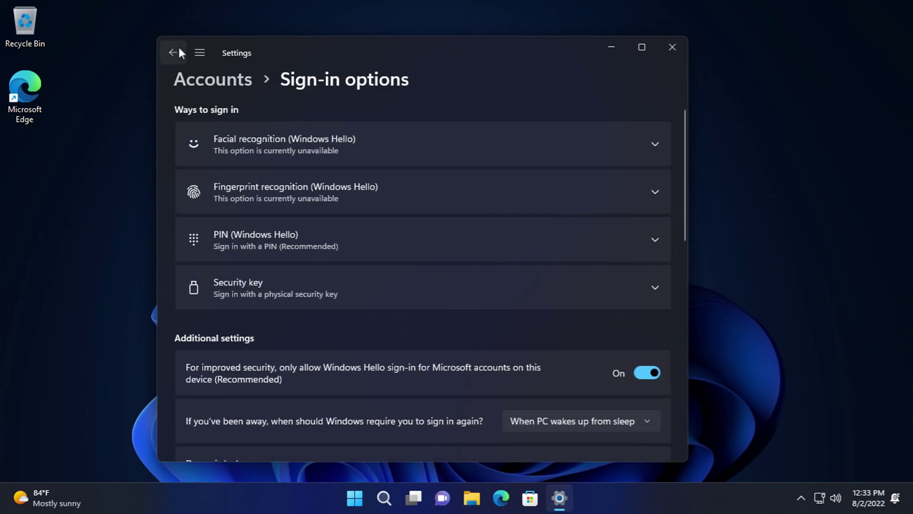
{"action": "scroll", "coordinate": [307, 212], "scroll_direction": "down", "scroll_amount": 5}
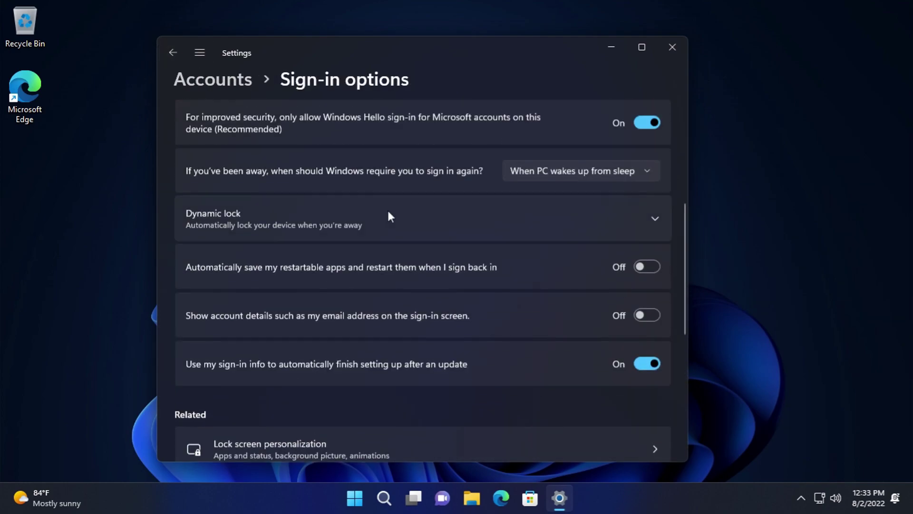
{"action": "scroll", "coordinate": [376, 219], "scroll_direction": "up", "scroll_amount": 1}
{"action": "left_click", "coordinate": [542, 211]}
{"action": "left_click", "coordinate": [414, 206]}
- View Configured update policies (none configured), then return to the main Windows Update page
{"action": "scroll", "coordinate": [408, 234], "scroll_direction": "down", "scroll_amount": 6}
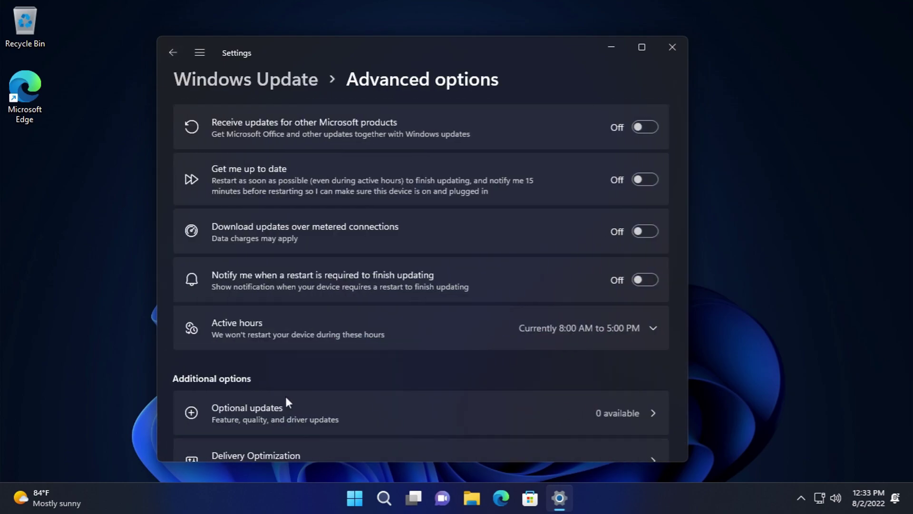
{"action": "scroll", "coordinate": [290, 381], "scroll_direction": "down", "scroll_amount": 4}
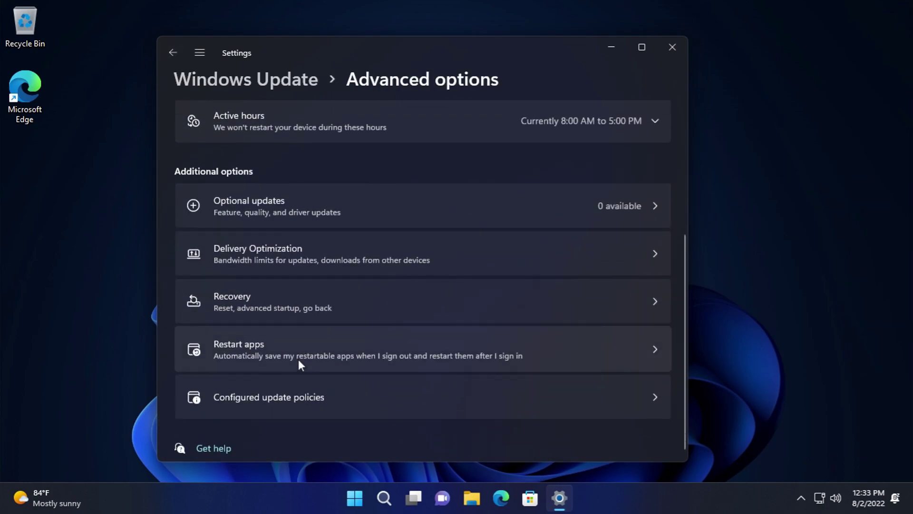
{"action": "left_click", "coordinate": [326, 377]}
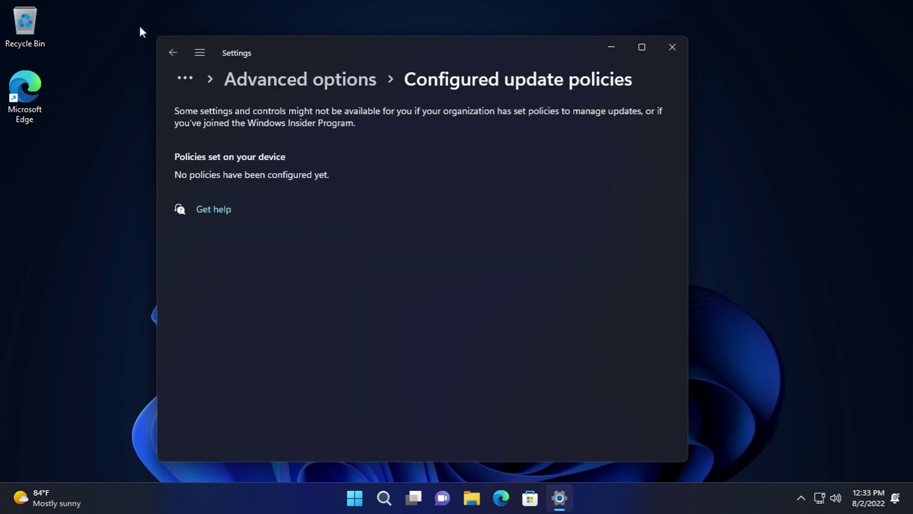
{"action": "left_click", "coordinate": [181, 51]}
{"action": "left_click", "coordinate": [179, 50]}
{"action": "left_click", "coordinate": [179, 51]}
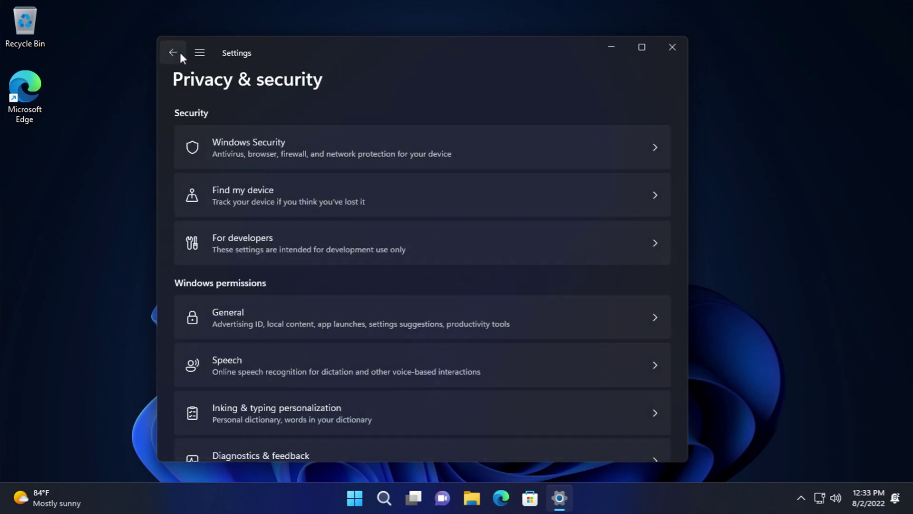
{"action": "left_click", "coordinate": [198, 53]}
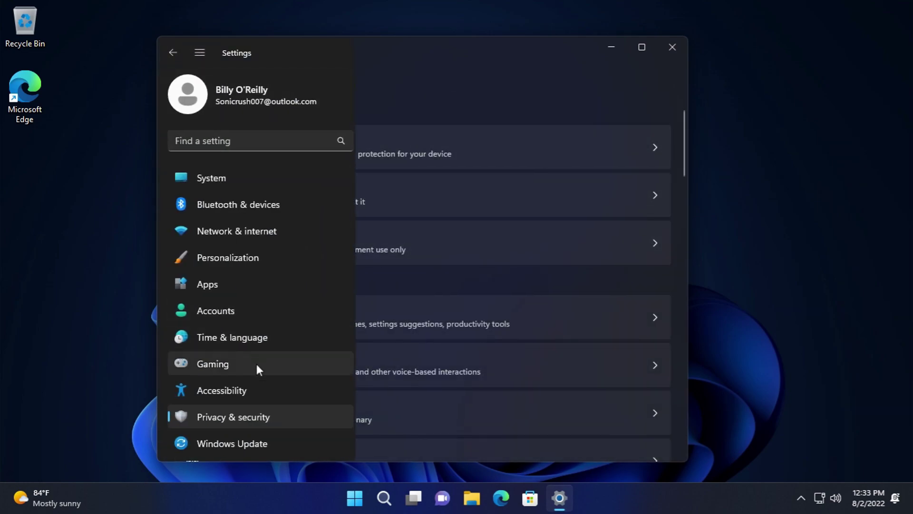
{"action": "left_click", "coordinate": [269, 435]}
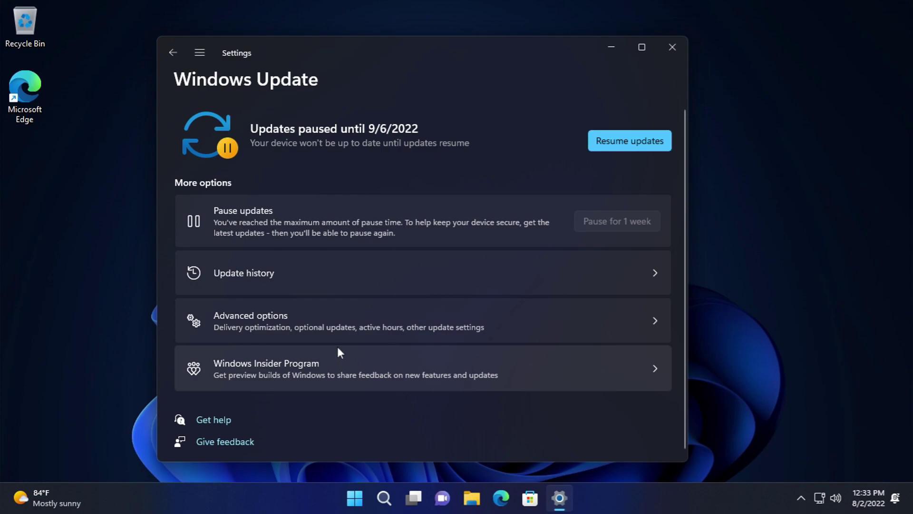
- Look at the Windows Insider Program page, cancelling Get started without linking an account
{"action": "left_click", "coordinate": [327, 361]}
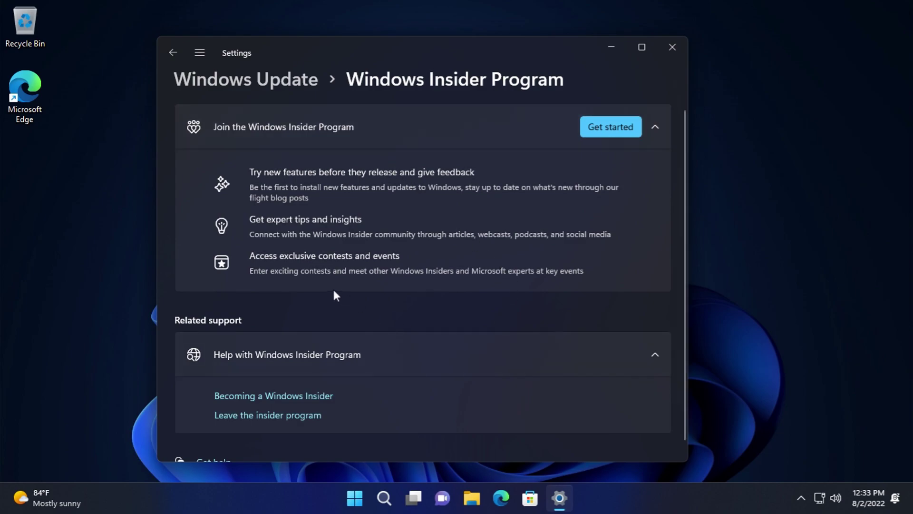
{"action": "scroll", "coordinate": [336, 296], "scroll_direction": "down", "scroll_amount": 1}
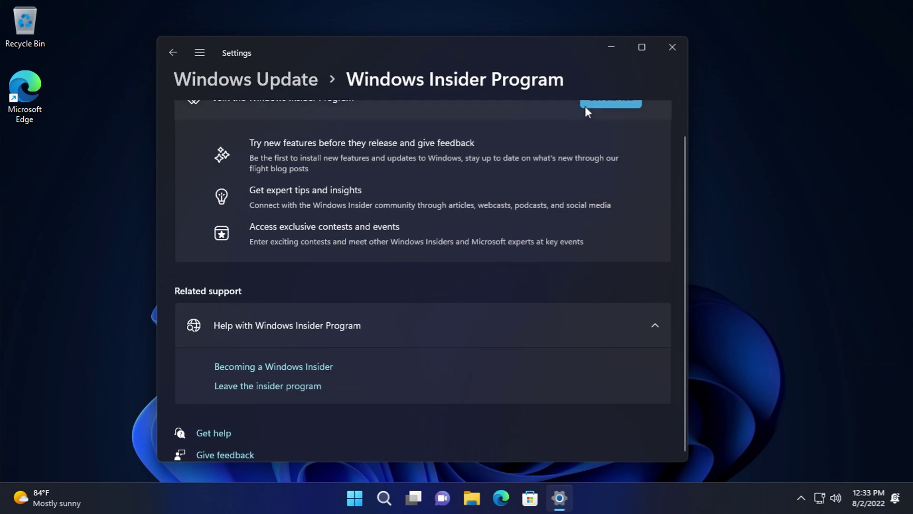
{"action": "left_click", "coordinate": [585, 106]}
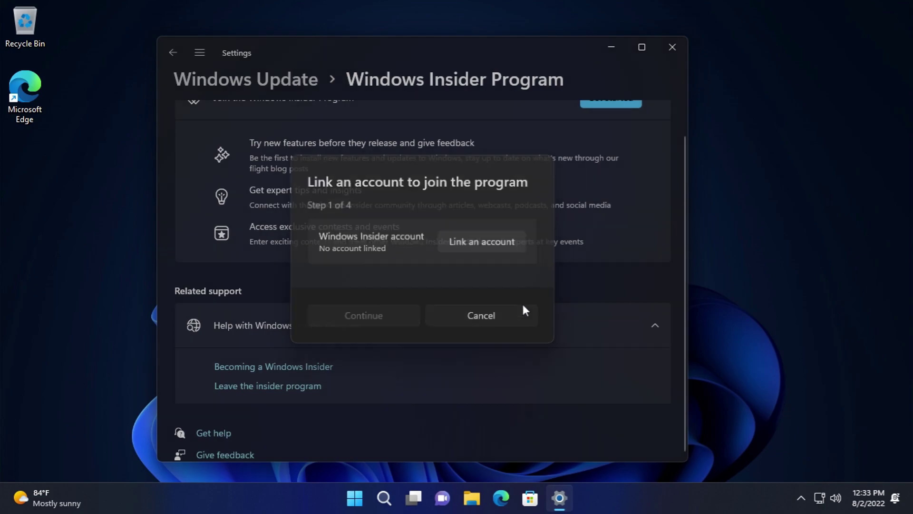
{"action": "left_click", "coordinate": [531, 314]}
- Search 'power', open Power consumption and carbon emissions, then close Settings
{"action": "left_click", "coordinate": [174, 52]}
{"action": "left_click", "coordinate": [174, 51]}
{"action": "left_click", "coordinate": [200, 52]}
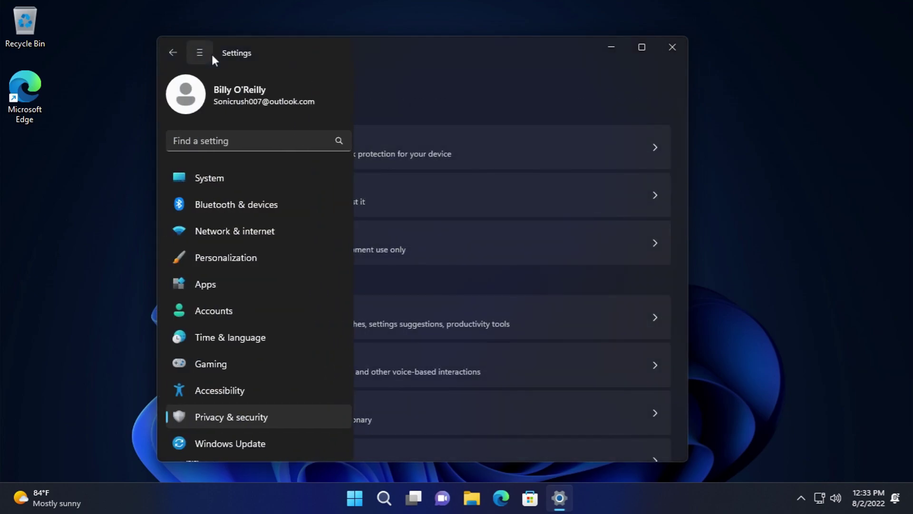
{"action": "left_click", "coordinate": [259, 141]}
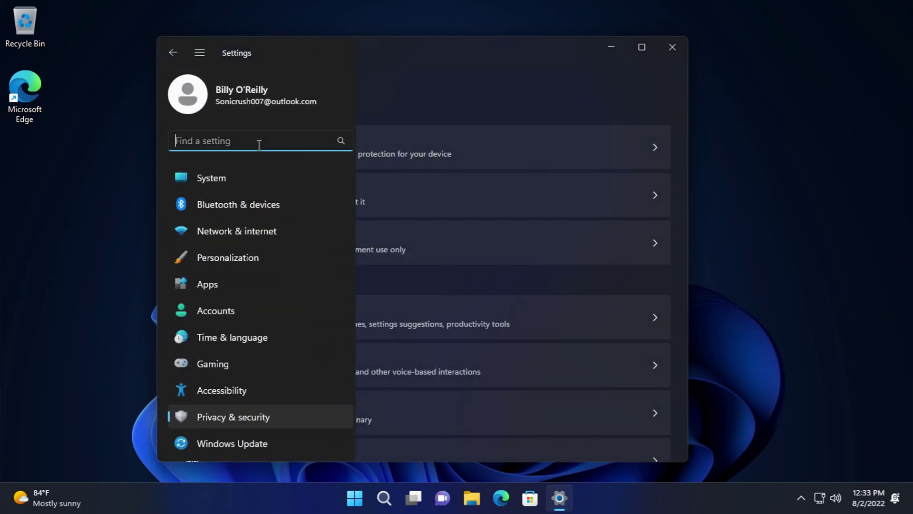
{"action": "type", "text": "power"}
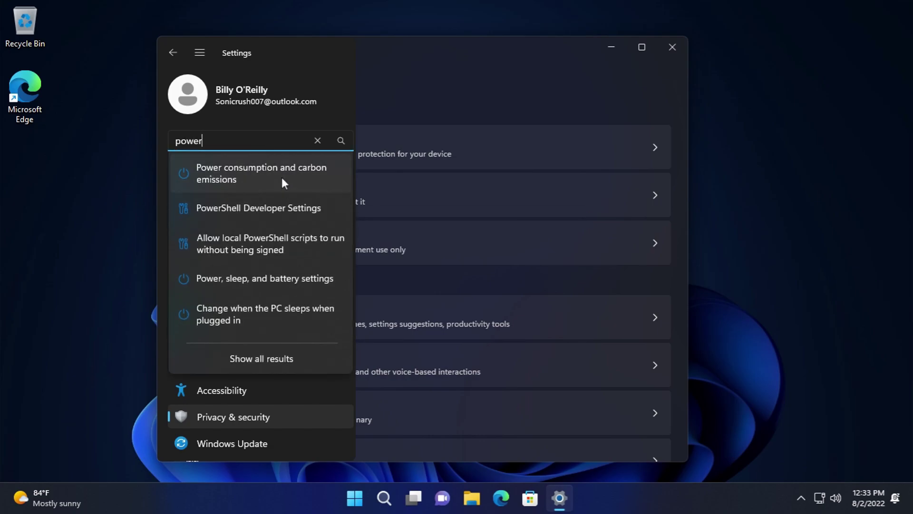
{"action": "left_click", "coordinate": [282, 177]}
{"action": "left_click", "coordinate": [673, 46]}
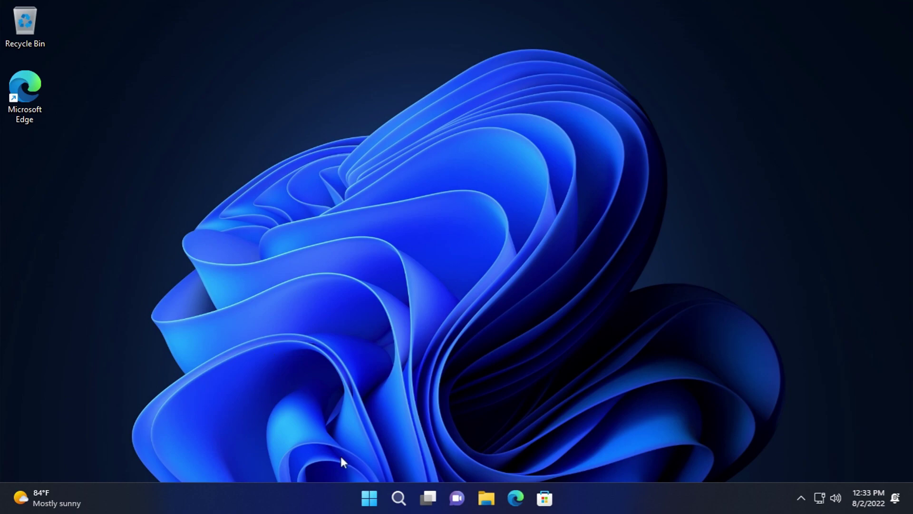
{"action": "left_click", "coordinate": [367, 502]}
{"action": "type", "text": "cont"}
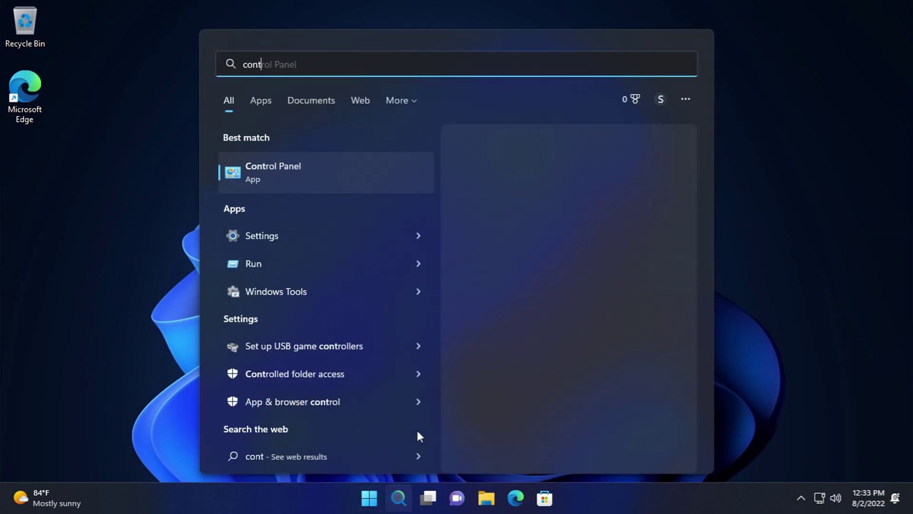
{"action": "key", "text": "Return"}
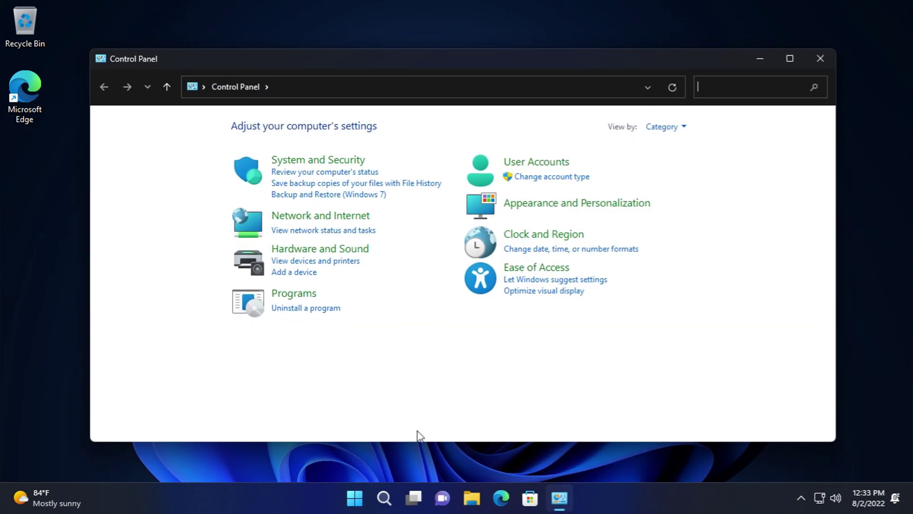
{"action": "left_click", "coordinate": [398, 493]}
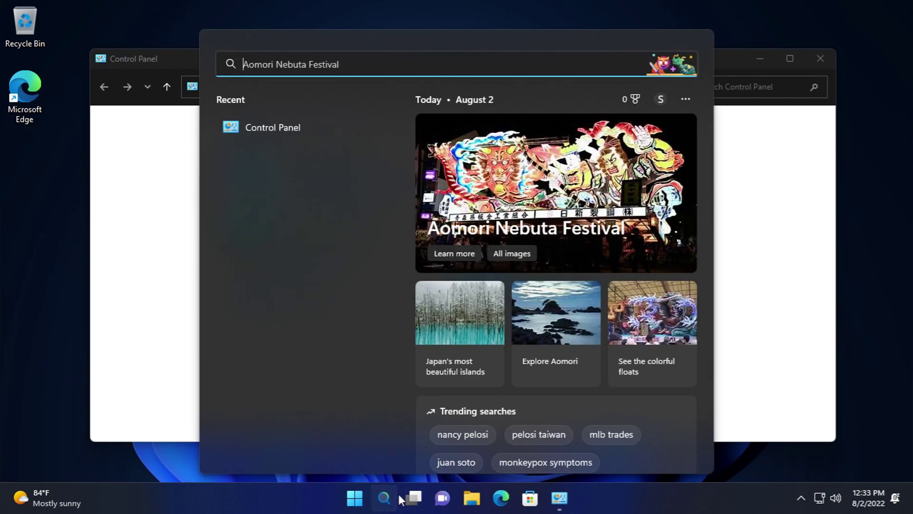
{"action": "left_click", "coordinate": [398, 494]}
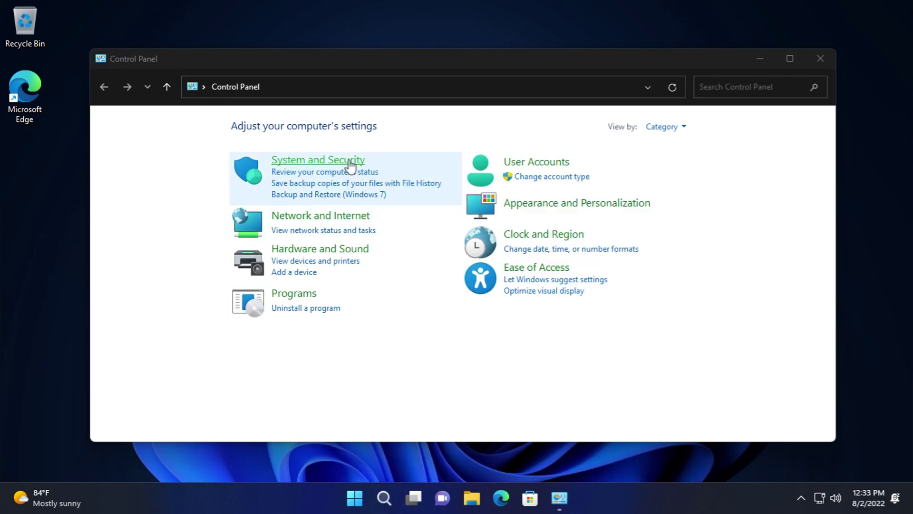
{"action": "left_click", "coordinate": [348, 162]}
{"action": "left_click", "coordinate": [298, 125]}
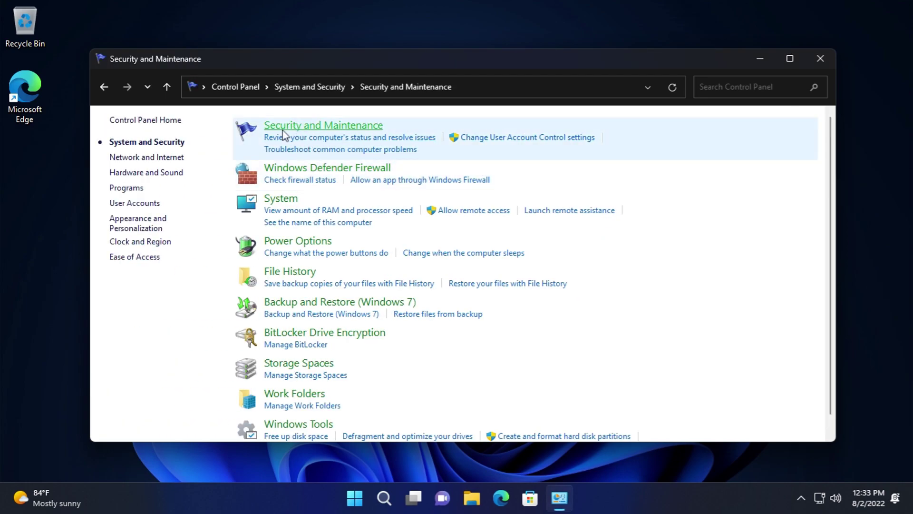
{"action": "left_click", "coordinate": [285, 174]}
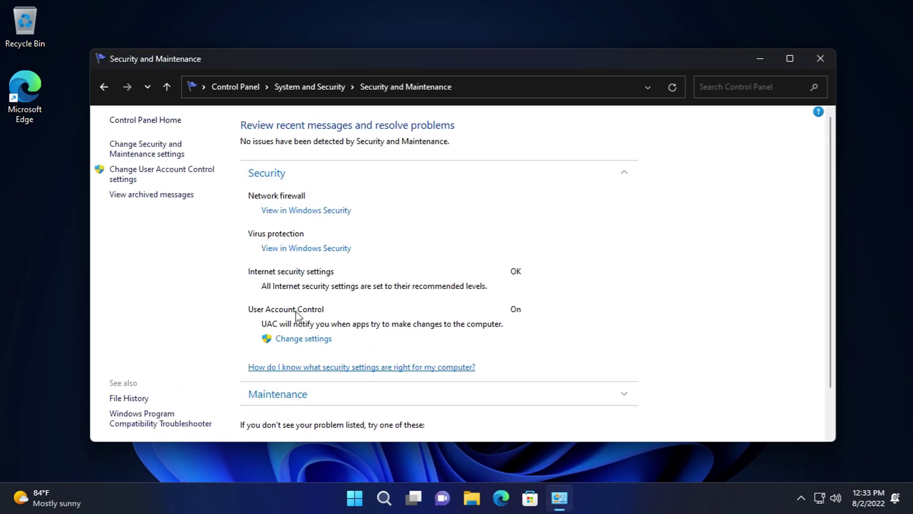
{"action": "left_click", "coordinate": [305, 209]}
{"action": "left_click", "coordinate": [705, 35]}
{"action": "scroll", "coordinate": [312, 291], "scroll_direction": "down", "scroll_amount": 1}
{"action": "left_click", "coordinate": [312, 291]}
{"action": "left_click", "coordinate": [303, 212]}
{"action": "left_click", "coordinate": [304, 253]}
{"action": "left_click", "coordinate": [305, 257]}
{"action": "left_click", "coordinate": [570, 396]}
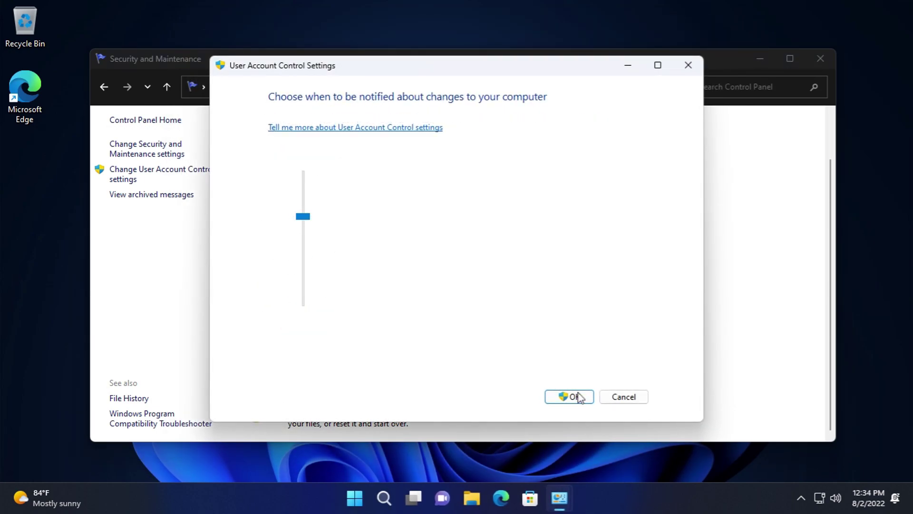
{"action": "left_click", "coordinate": [179, 155]}
{"action": "left_click", "coordinate": [632, 429]}
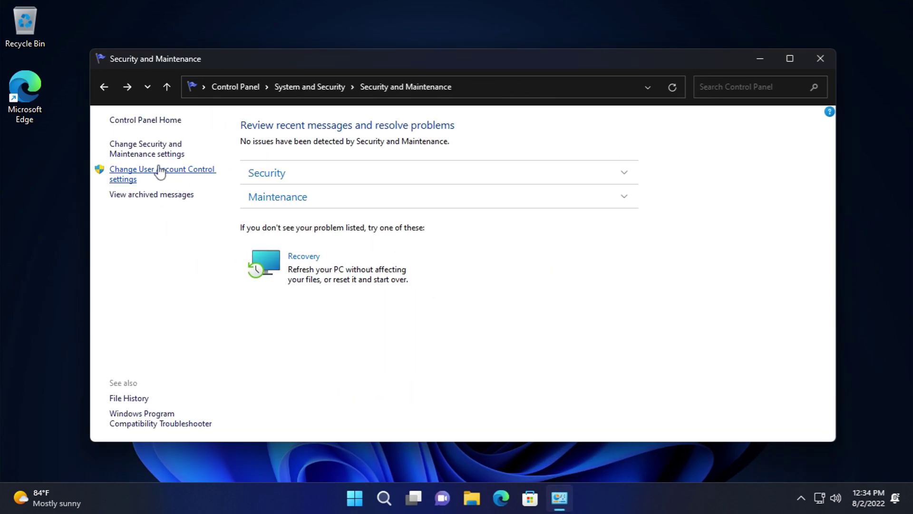
{"action": "left_click", "coordinate": [159, 171]}
{"action": "left_click", "coordinate": [624, 397]}
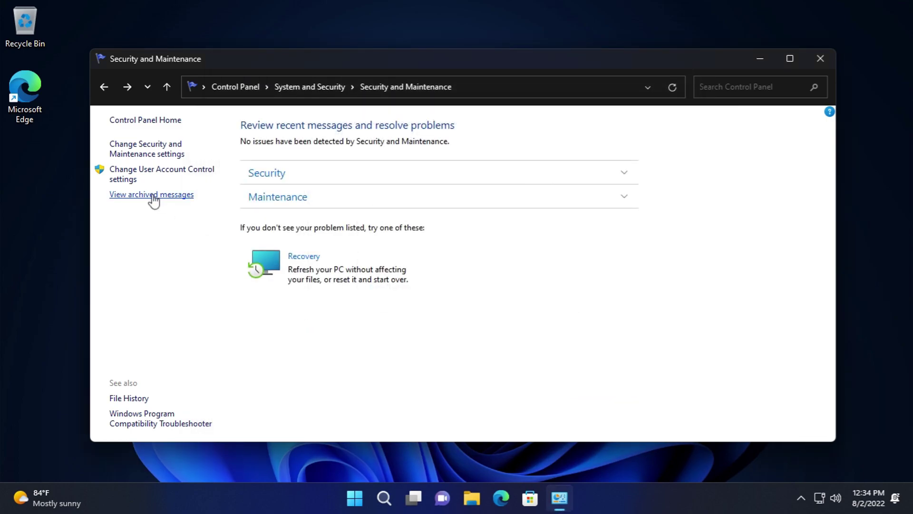
{"action": "left_click", "coordinate": [152, 196]}
{"action": "left_click", "coordinate": [104, 86]}
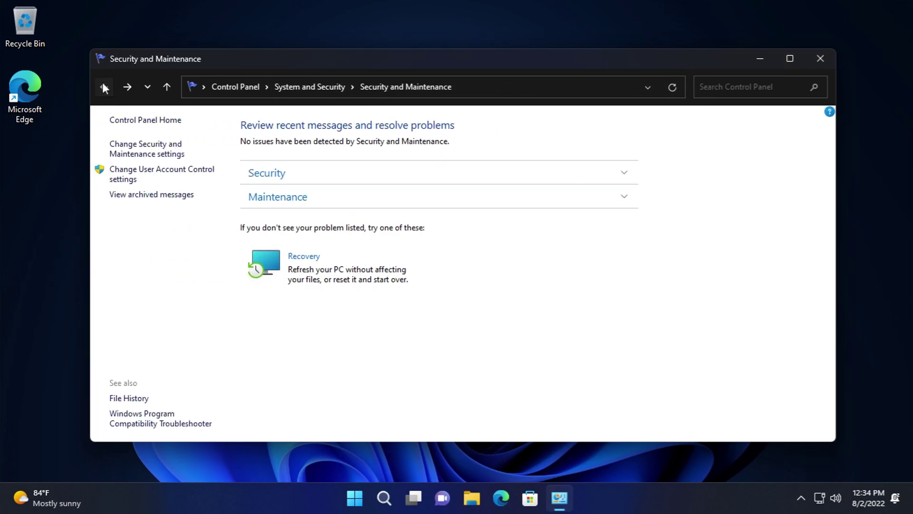
{"action": "left_click", "coordinate": [104, 87]}
- Open Windows Defender Firewall's allowed apps list, view an app's details, and unlock editing
{"action": "left_click", "coordinate": [322, 169]}
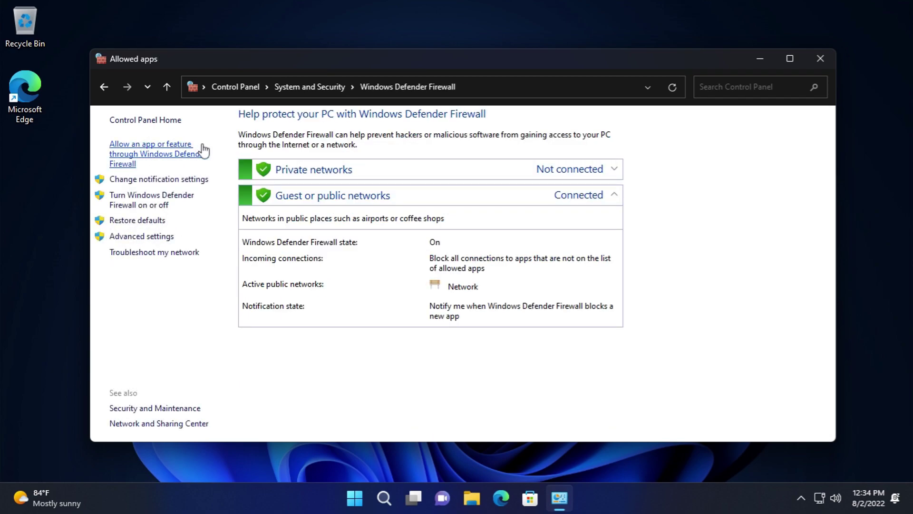
{"action": "left_click", "coordinate": [202, 149]}
{"action": "left_click", "coordinate": [571, 370]}
{"action": "left_click", "coordinate": [572, 312]}
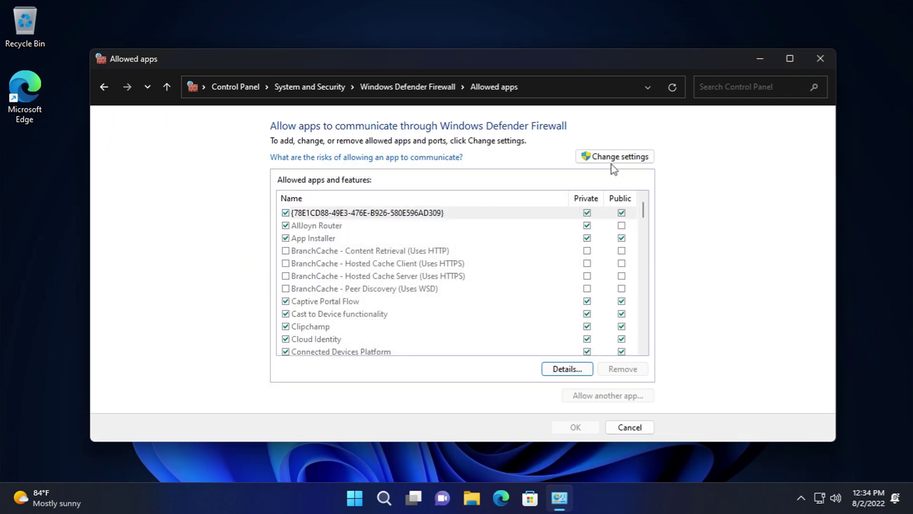
{"action": "left_click", "coordinate": [612, 159]}
{"action": "left_click_drag", "start_coordinate": [640, 214], "coordinate": [633, 412]}
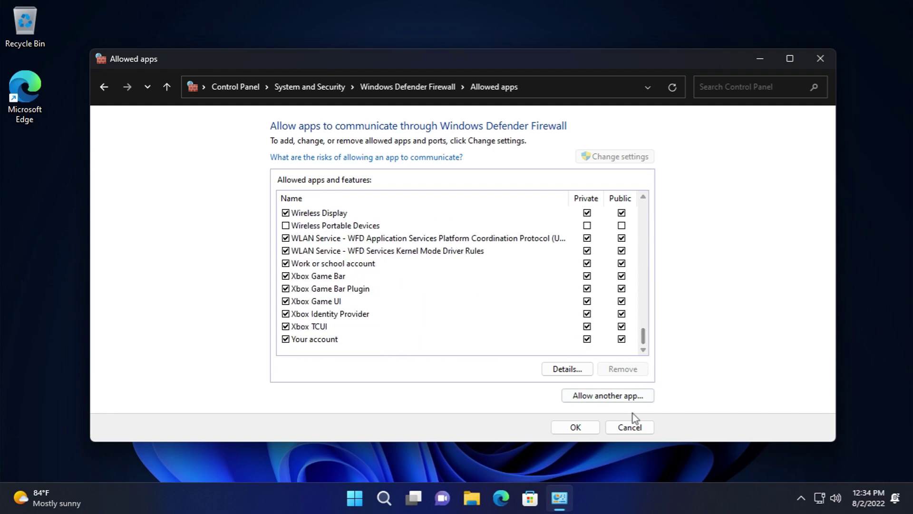
- Start allowing another app, then cancel without adding one or changing allowed apps
{"action": "left_click", "coordinate": [635, 395]}
{"action": "left_click", "coordinate": [559, 318]}
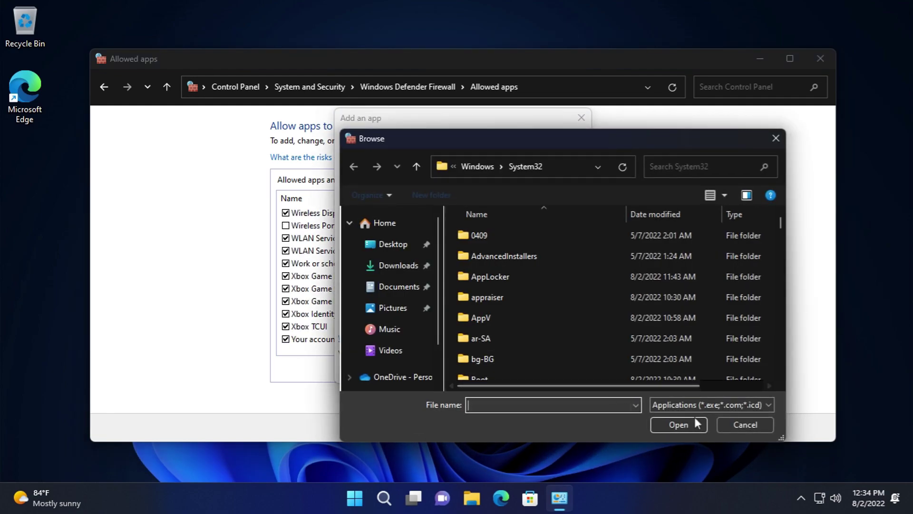
{"action": "left_click", "coordinate": [728, 423]}
{"action": "left_click", "coordinate": [419, 371]}
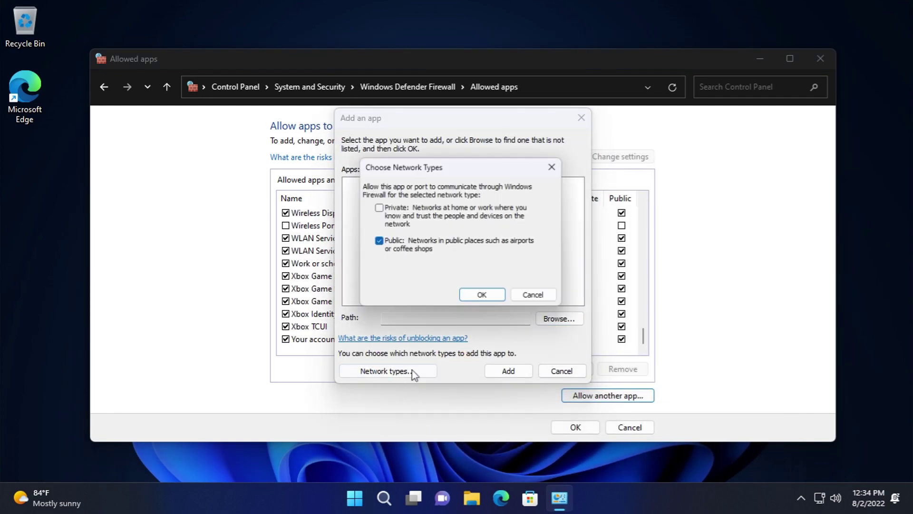
{"action": "left_click", "coordinate": [535, 296]}
{"action": "left_click", "coordinate": [561, 370]}
{"action": "left_click", "coordinate": [630, 427]}
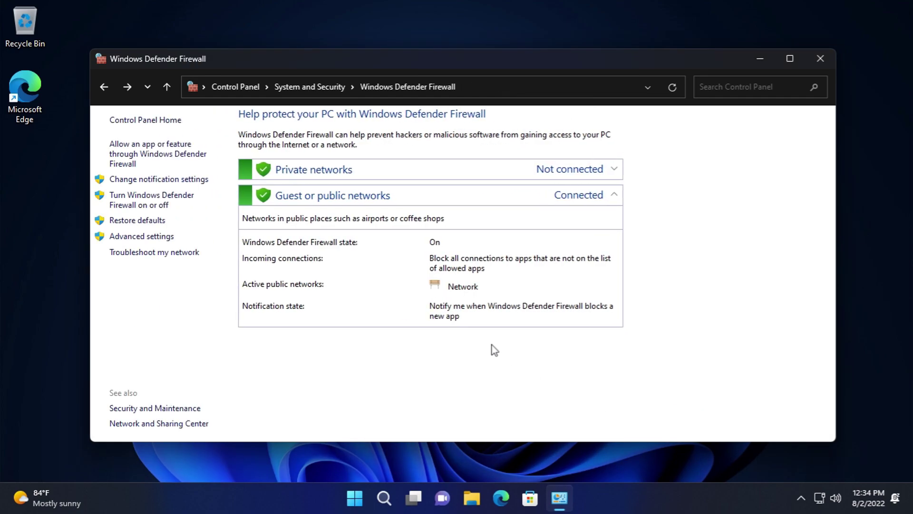
- View firewall notification, on/off and Restore defaults pages without changing anything
{"action": "left_click", "coordinate": [161, 180]}
{"action": "left_click", "coordinate": [639, 430]}
{"action": "left_click", "coordinate": [185, 202]}
{"action": "left_click", "coordinate": [631, 427]}
{"action": "left_click", "coordinate": [151, 222]}
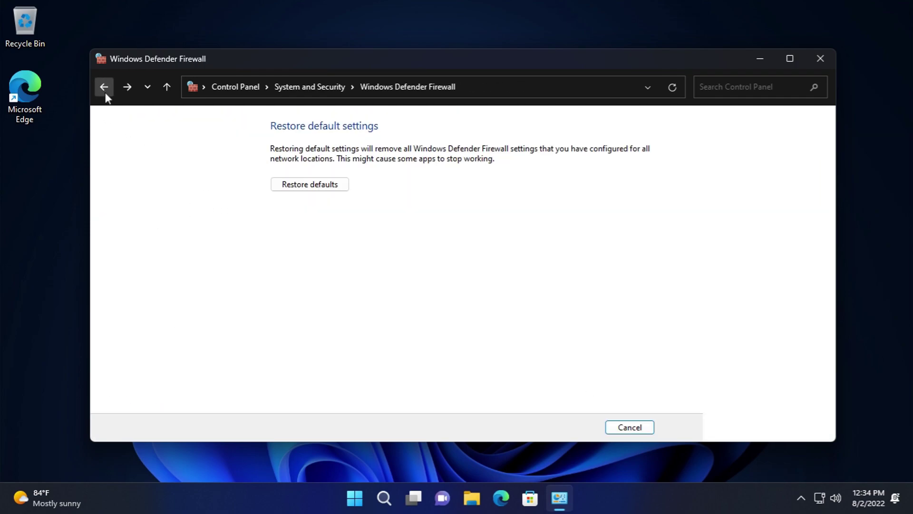
{"action": "left_click", "coordinate": [105, 93]}
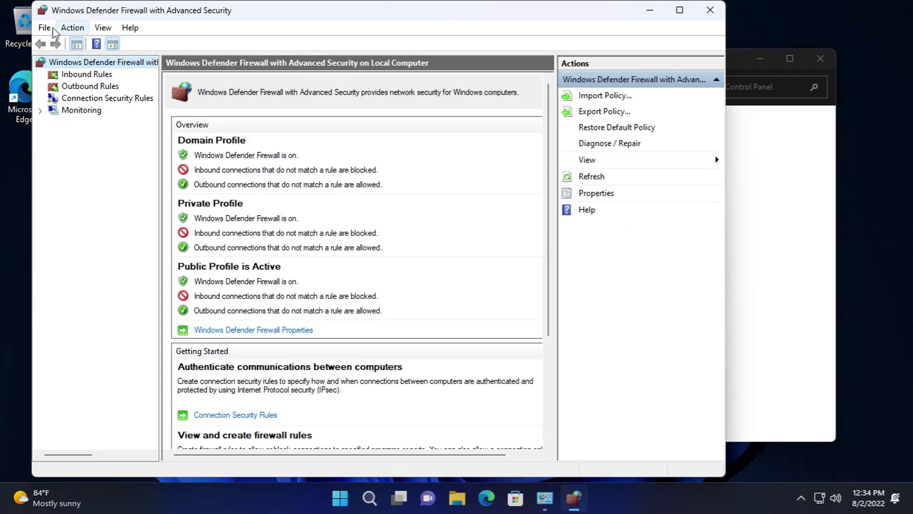
- View the About information for Management Console and the advanced firewall, and list the inbound rules
{"action": "left_click", "coordinate": [129, 27]}
{"action": "left_click", "coordinate": [152, 77]}
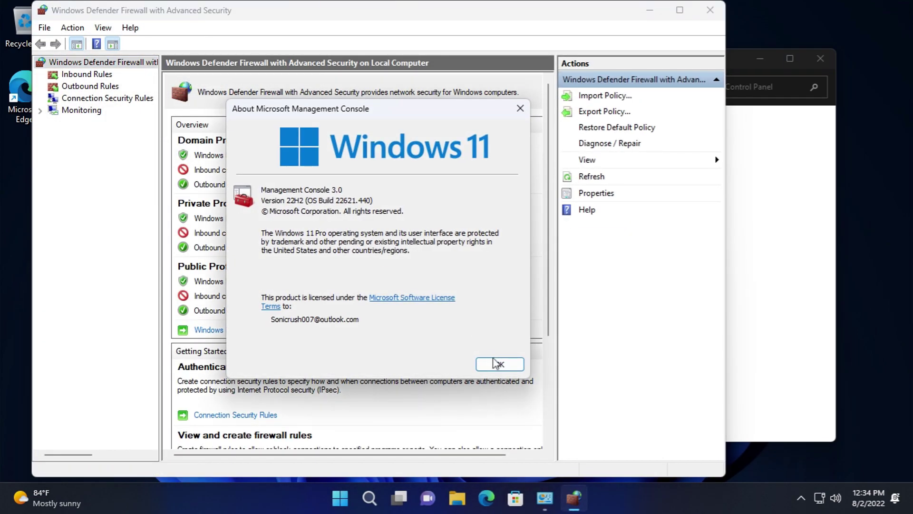
{"action": "left_click", "coordinate": [498, 363]}
{"action": "left_click", "coordinate": [105, 74]}
{"action": "left_click", "coordinate": [131, 27]}
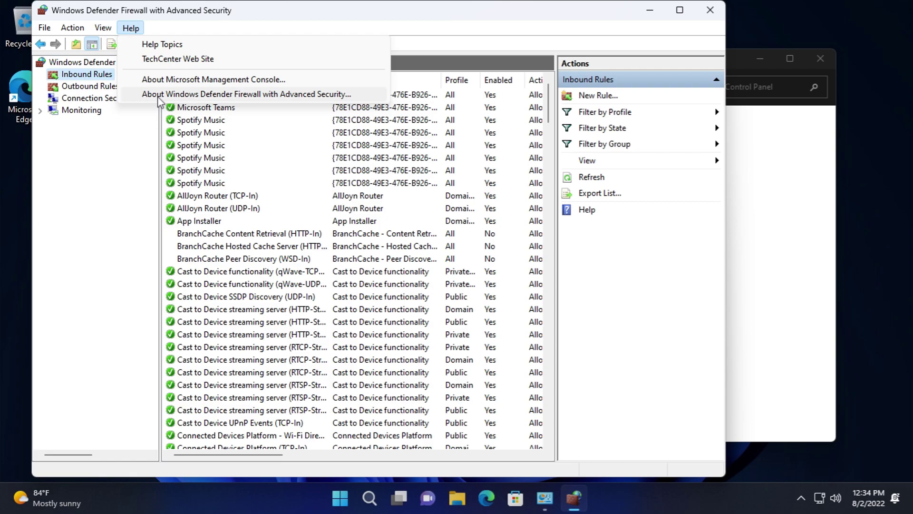
{"action": "left_click", "coordinate": [159, 95]}
{"action": "left_click", "coordinate": [447, 300]}
- Inspect each properties tab of the Windows Security inbound rule, then close it unchanged
{"action": "scroll", "coordinate": [469, 163], "scroll_direction": "down", "scroll_amount": 12}
{"action": "scroll", "coordinate": [468, 163], "scroll_direction": "down", "scroll_amount": 7}
{"action": "double_click", "coordinate": [494, 25]}
{"action": "scroll", "coordinate": [714, 205], "scroll_direction": "down", "scroll_amount": 10}
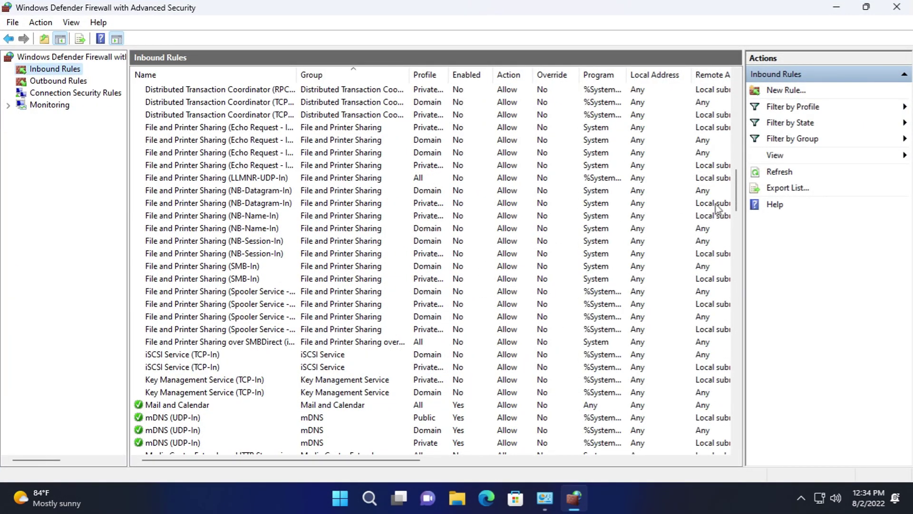
{"action": "left_click_drag", "start_coordinate": [736, 190], "coordinate": [731, 434]}
{"action": "double_click", "coordinate": [480, 319]}
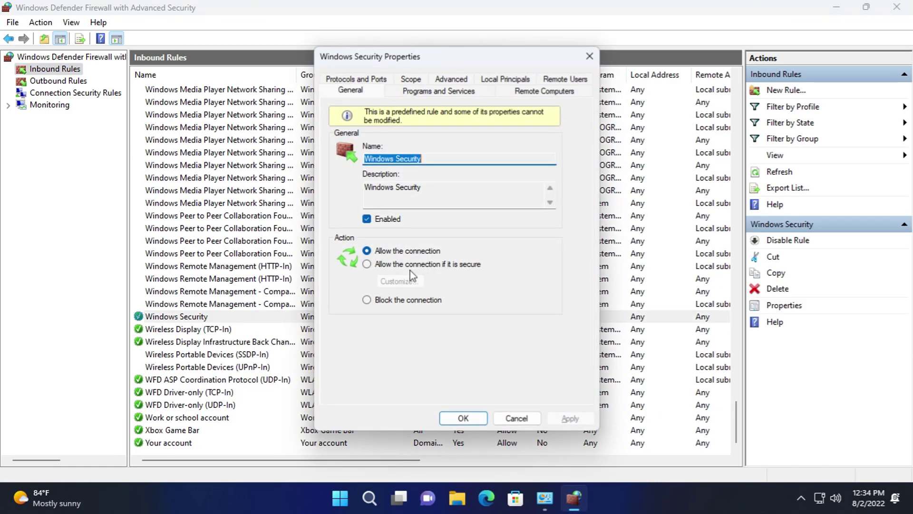
{"action": "left_click", "coordinate": [438, 90]}
{"action": "left_click", "coordinate": [571, 89]}
{"action": "left_click", "coordinate": [571, 80]}
{"action": "left_click", "coordinate": [501, 90]}
{"action": "left_click", "coordinate": [445, 93]}
{"action": "left_click", "coordinate": [412, 91]}
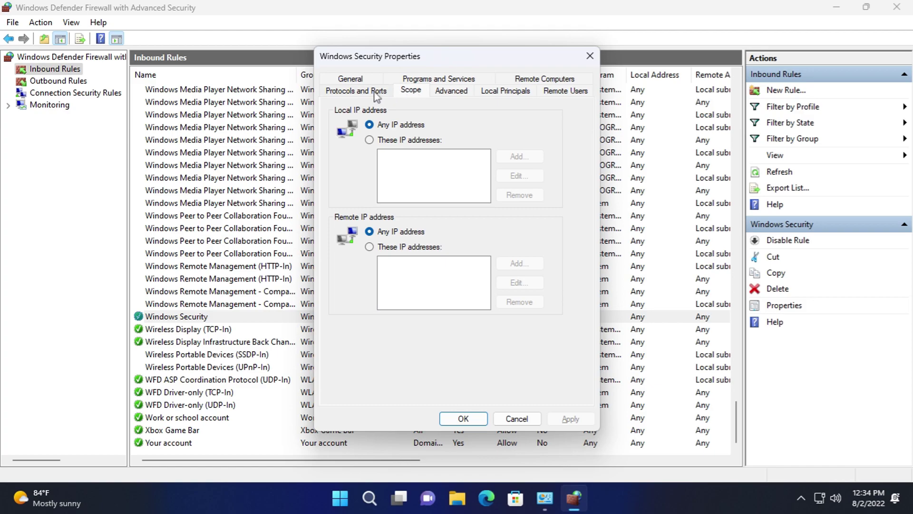
{"action": "left_click", "coordinate": [373, 91]}
{"action": "left_click", "coordinate": [517, 419]}
- List the outbound rules and select the Your account outbound rule
{"action": "left_click", "coordinate": [58, 81]}
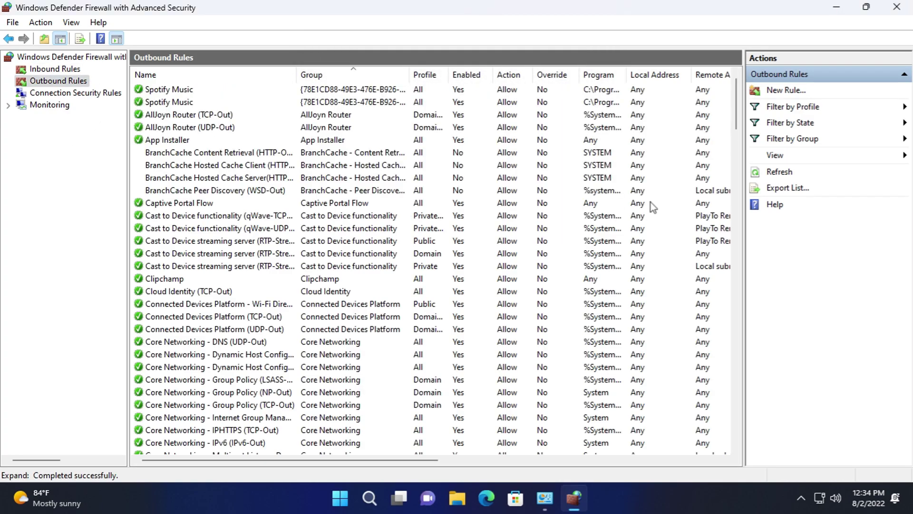
{"action": "left_click_drag", "start_coordinate": [738, 109], "coordinate": [728, 442]}
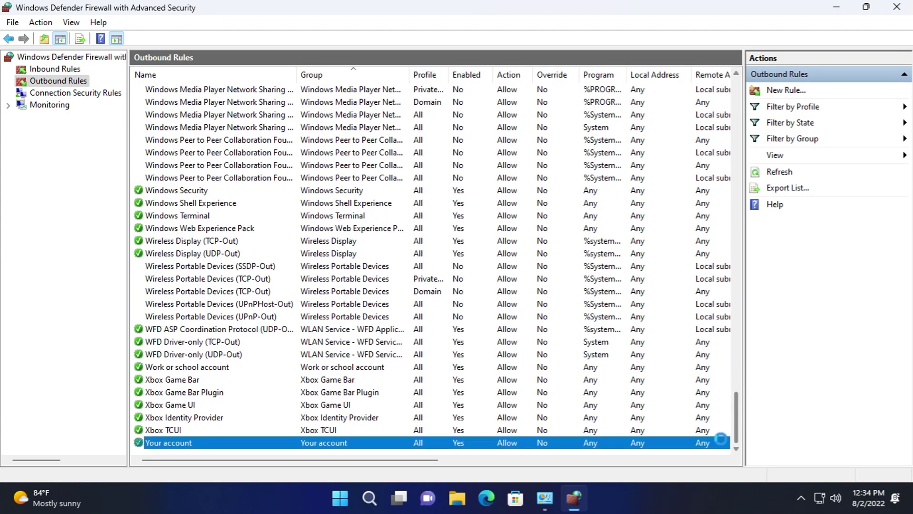
{"action": "left_click", "coordinate": [733, 440]}
{"action": "left_click_drag", "start_coordinate": [465, 460], "coordinate": [719, 445]}
{"action": "scroll", "coordinate": [554, 326], "scroll_direction": "up", "scroll_amount": 5}
{"action": "left_click_drag", "start_coordinate": [739, 333], "coordinate": [745, 83]}
- Start a new outbound rule for all programs, then cancel the wizard without adding it
{"action": "left_click", "coordinate": [780, 90]}
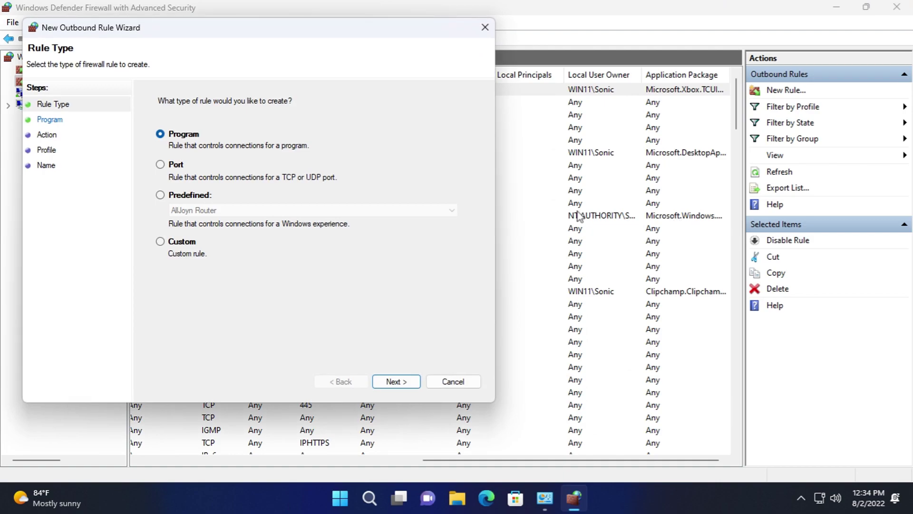
{"action": "left_click", "coordinate": [406, 378]}
{"action": "left_click", "coordinate": [407, 380]}
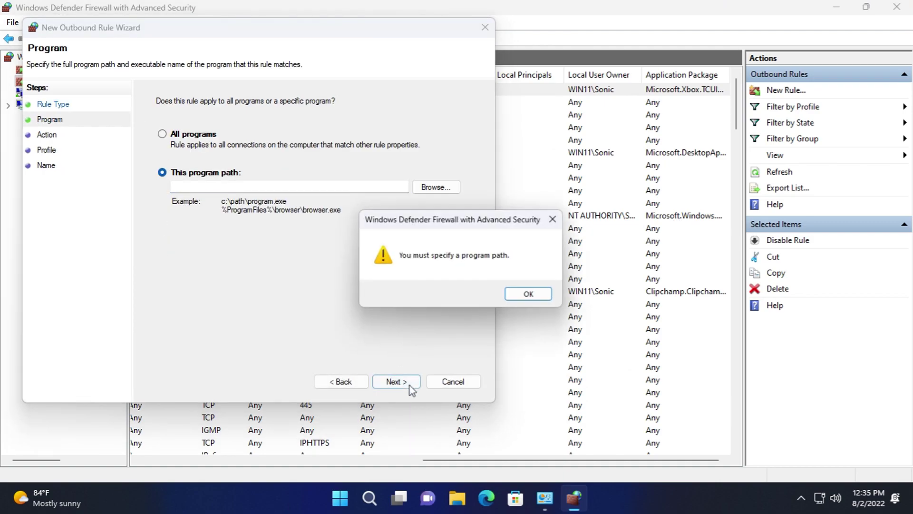
{"action": "left_click", "coordinate": [530, 295]}
{"action": "left_click", "coordinate": [176, 134]}
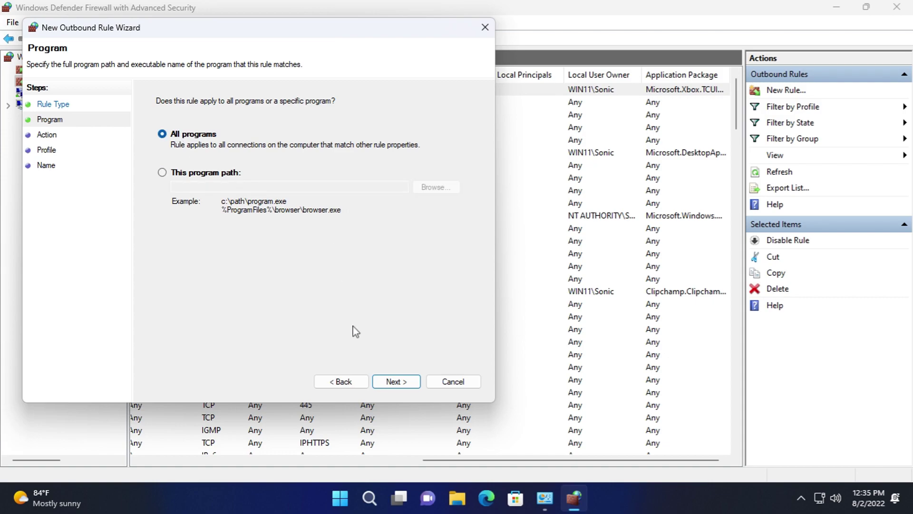
{"action": "left_click", "coordinate": [396, 381]}
{"action": "left_click", "coordinate": [453, 383]}
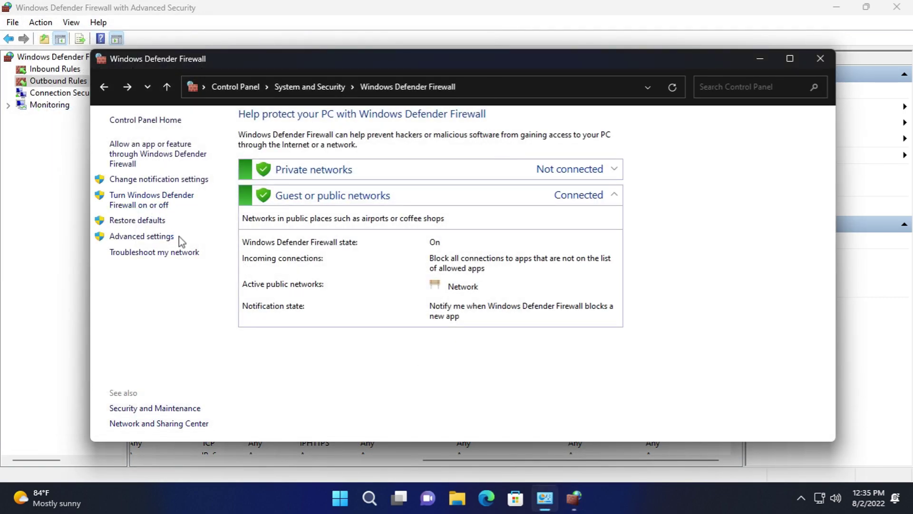
- Decline restoring the firewall defaults, then open and close the advanced firewall settings
{"action": "left_click", "coordinate": [161, 222]}
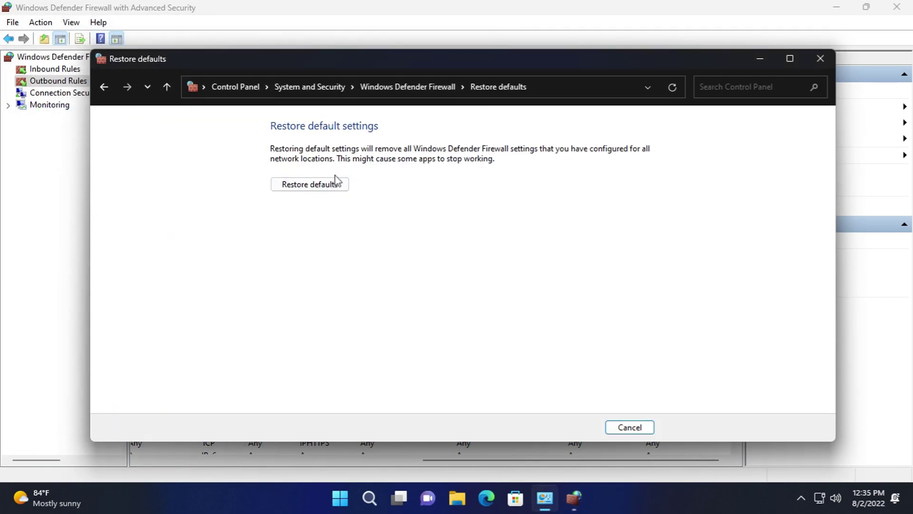
{"action": "left_click", "coordinate": [309, 184]}
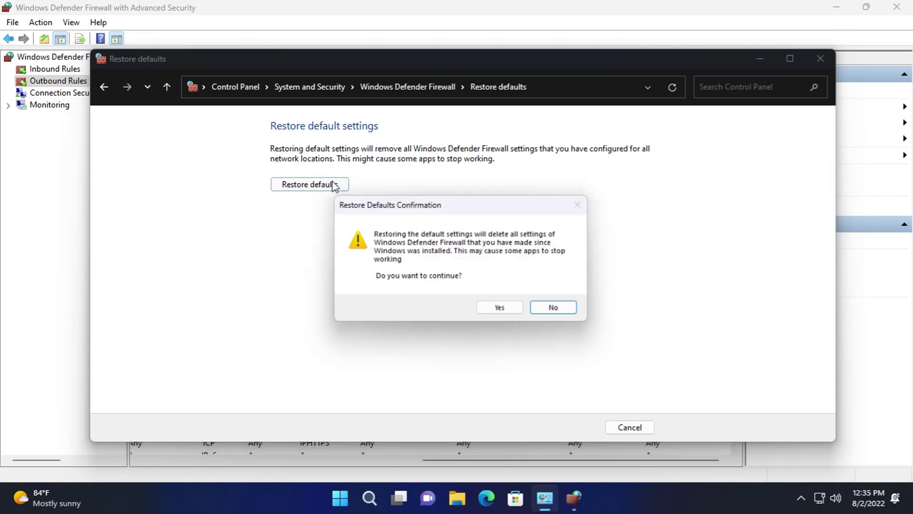
{"action": "left_click", "coordinate": [558, 314]}
{"action": "left_click", "coordinate": [104, 87]}
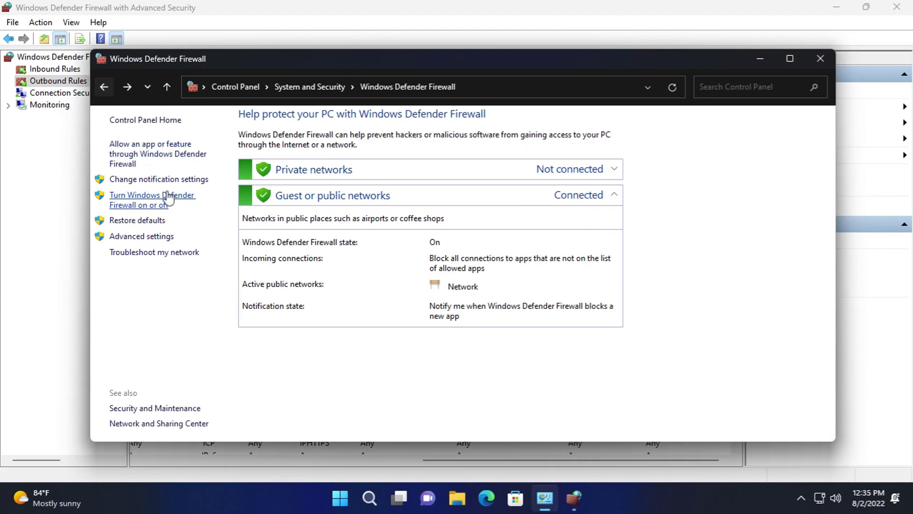
{"action": "left_click", "coordinate": [141, 236]}
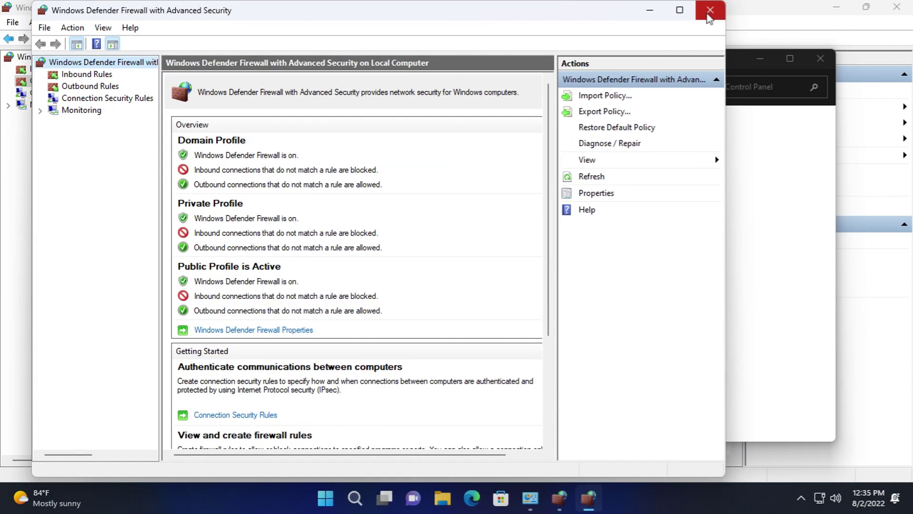
{"action": "left_click", "coordinate": [709, 10]}
- From System and Security, view the system information page, then open and close Remote access properties
{"action": "left_click", "coordinate": [106, 85]}
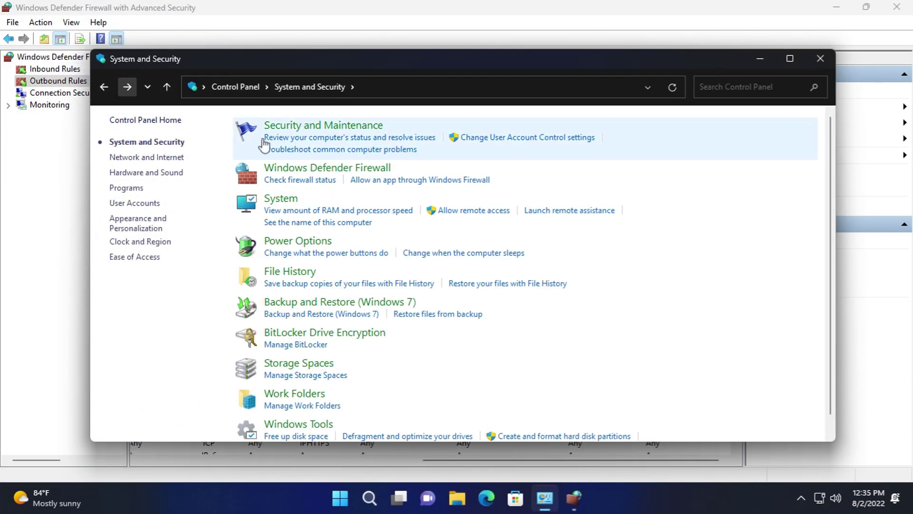
{"action": "left_click", "coordinate": [296, 203]}
{"action": "scroll", "coordinate": [642, 212], "scroll_direction": "down", "scroll_amount": 5}
{"action": "left_click", "coordinate": [672, 47]}
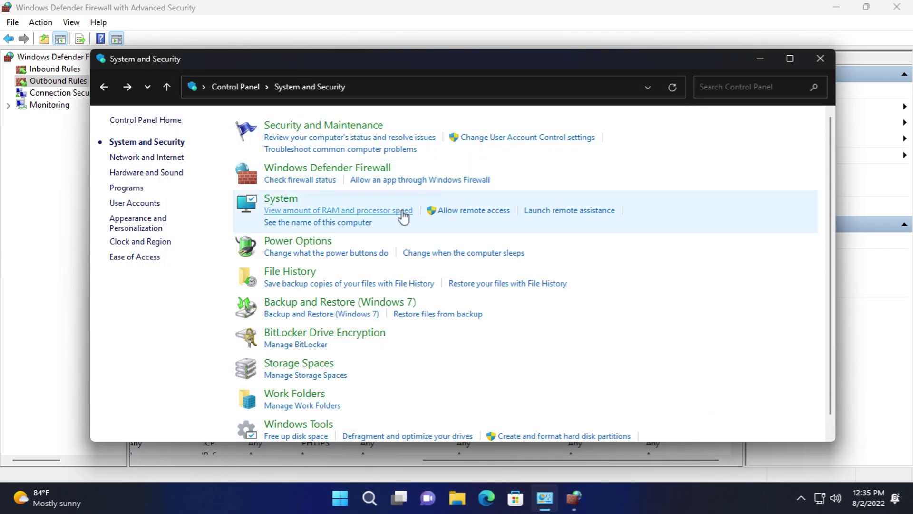
{"action": "left_click", "coordinate": [401, 210]}
{"action": "left_click", "coordinate": [673, 47]}
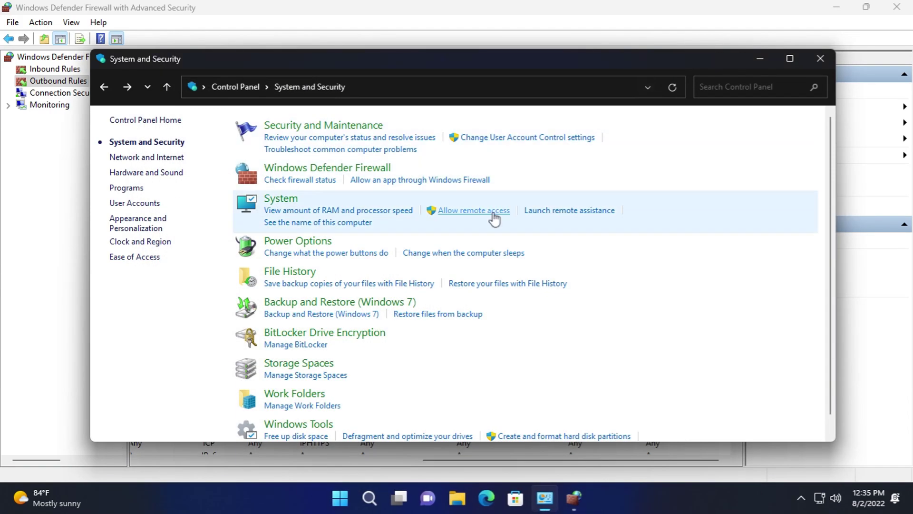
{"action": "left_click", "coordinate": [490, 211]}
{"action": "left_click", "coordinate": [319, 62]}
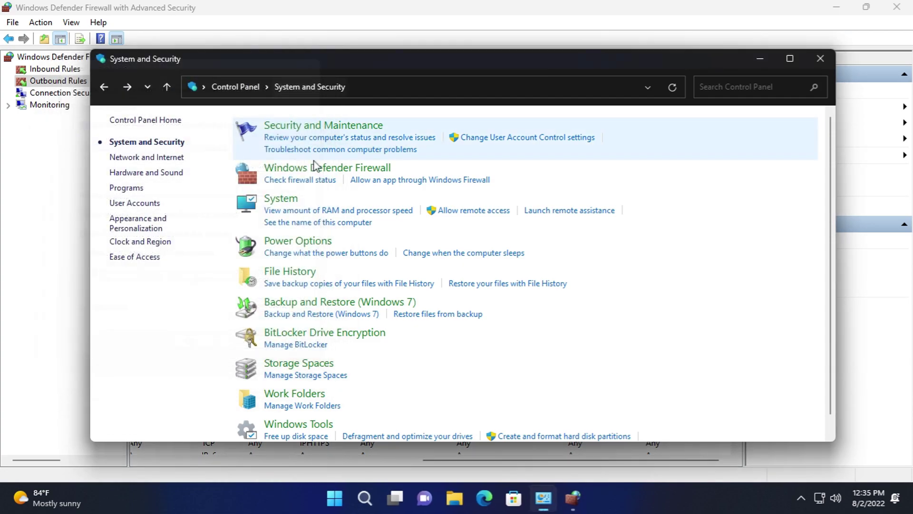
{"action": "left_click", "coordinate": [299, 242]}
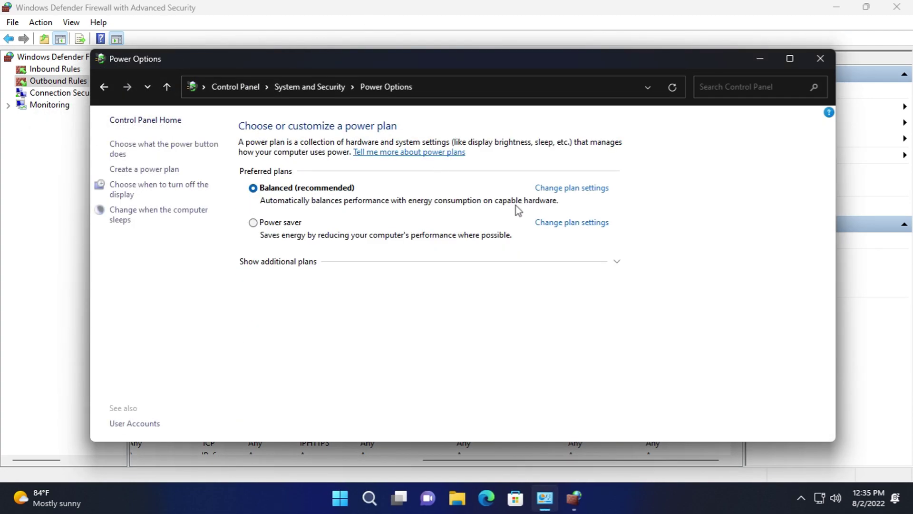
{"action": "left_click", "coordinate": [167, 149]}
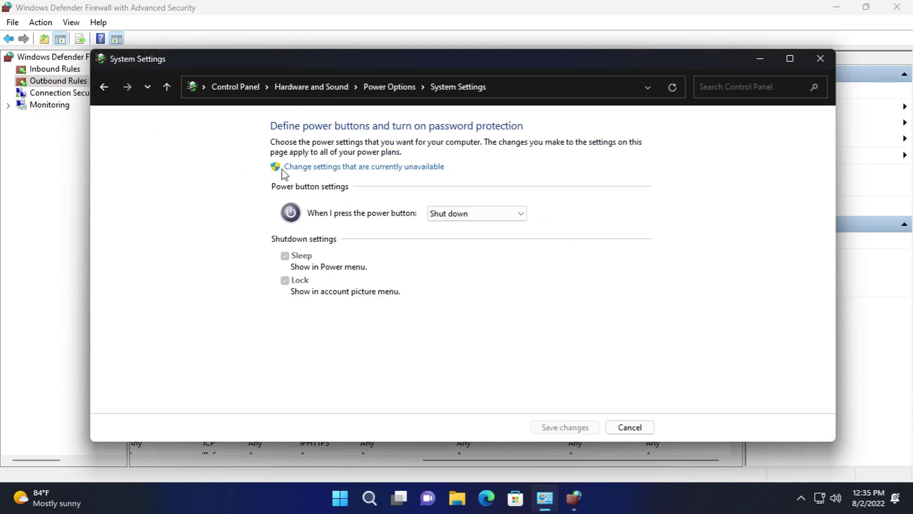
{"action": "left_click", "coordinate": [361, 168]}
{"action": "left_click", "coordinate": [504, 202]}
{"action": "left_click", "coordinate": [503, 205]}
{"action": "left_click", "coordinate": [628, 427]}
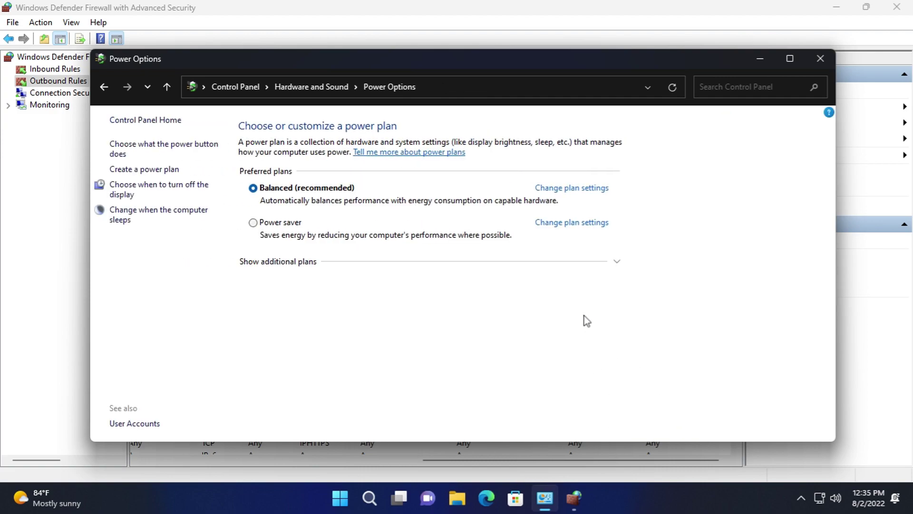
{"action": "left_click", "coordinate": [581, 189]}
{"action": "left_click", "coordinate": [443, 175]}
{"action": "left_click", "coordinate": [444, 203]}
{"action": "left_click", "coordinate": [440, 203]}
{"action": "left_click", "coordinate": [439, 207]}
{"action": "left_click", "coordinate": [316, 239]}
{"action": "left_click", "coordinate": [100, 220]}
{"action": "scroll", "coordinate": [116, 244], "scroll_direction": "down", "scroll_amount": 1}
{"action": "left_click", "coordinate": [200, 209]}
{"action": "left_click", "coordinate": [205, 208]}
{"action": "left_click", "coordinate": [195, 228]}
{"action": "left_click", "coordinate": [100, 221]}
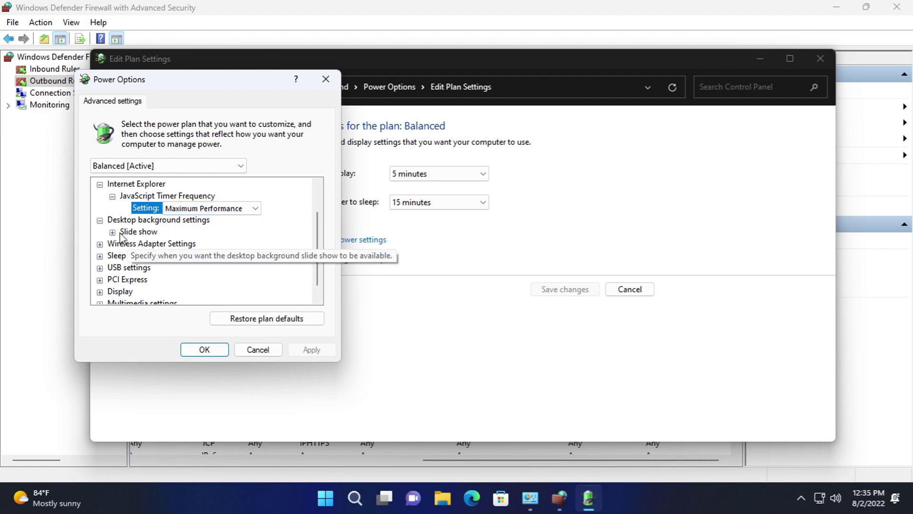
{"action": "left_click", "coordinate": [112, 232]}
{"action": "left_click", "coordinate": [176, 220]}
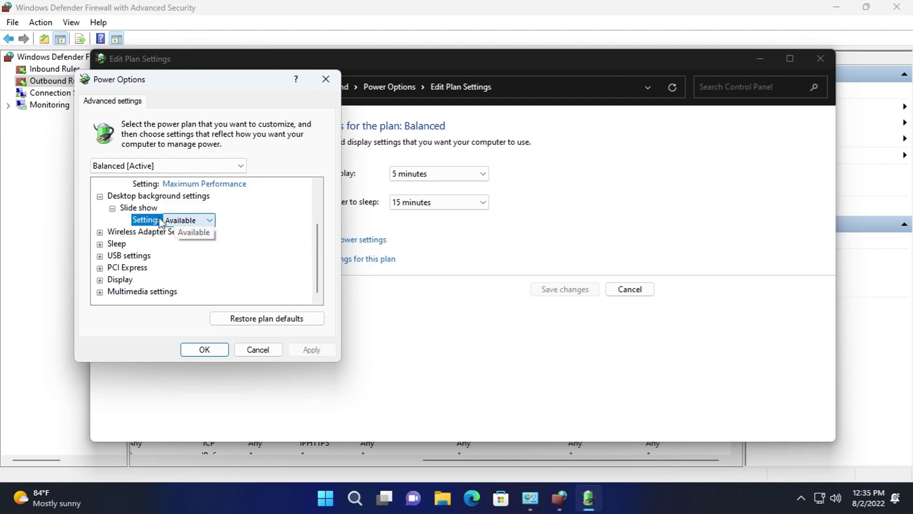
{"action": "left_click", "coordinate": [100, 232]}
{"action": "left_click", "coordinate": [112, 244]}
{"action": "left_click", "coordinate": [190, 257]}
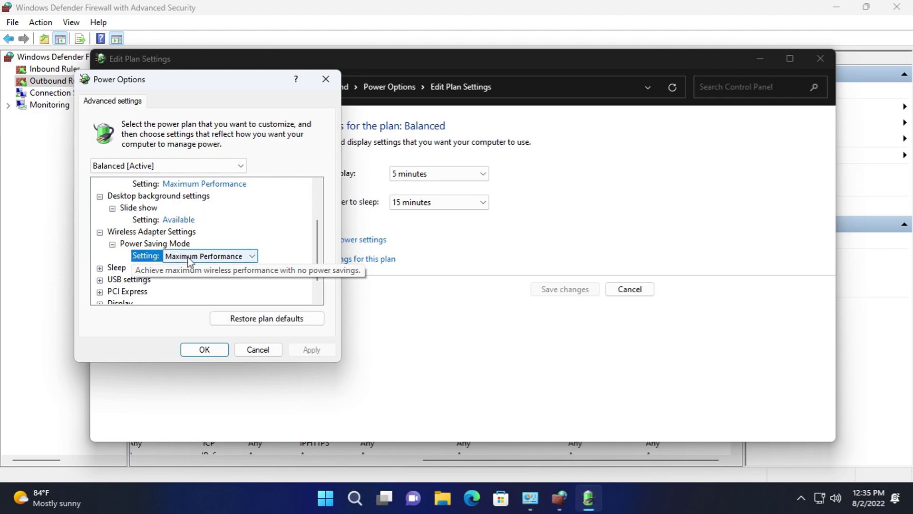
{"action": "left_click", "coordinate": [100, 267]}
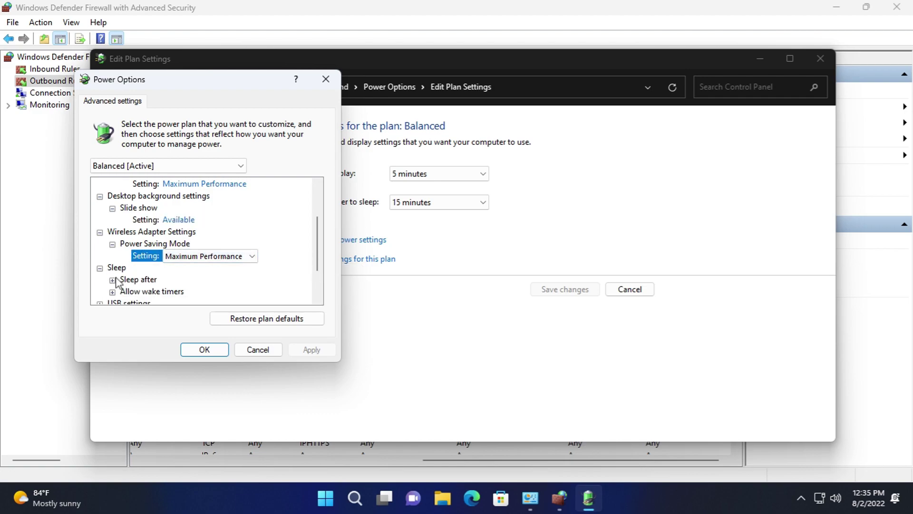
{"action": "left_click", "coordinate": [112, 280]}
{"action": "left_click", "coordinate": [112, 303]}
{"action": "scroll", "coordinate": [167, 266], "scroll_direction": "down", "scroll_amount": 1}
{"action": "left_click", "coordinate": [181, 232]}
{"action": "left_click", "coordinate": [179, 246]}
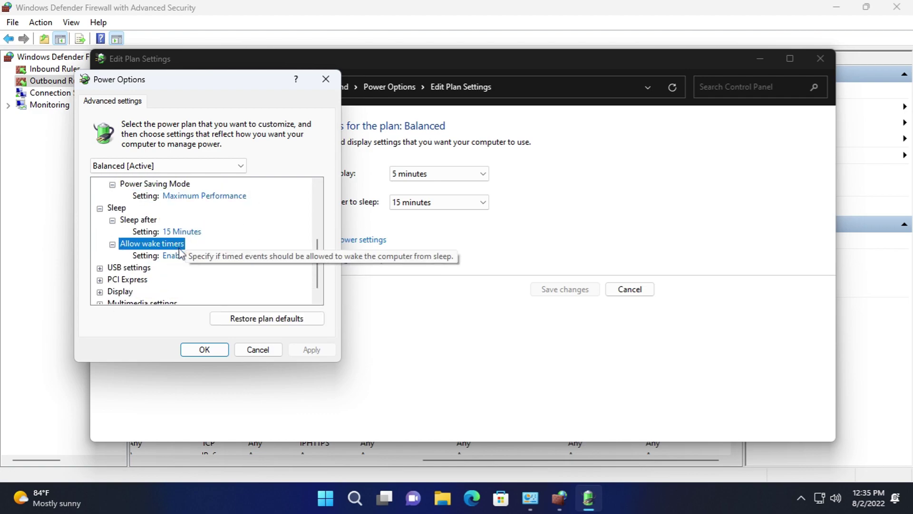
{"action": "left_click", "coordinate": [172, 256]}
{"action": "left_click", "coordinate": [100, 267]}
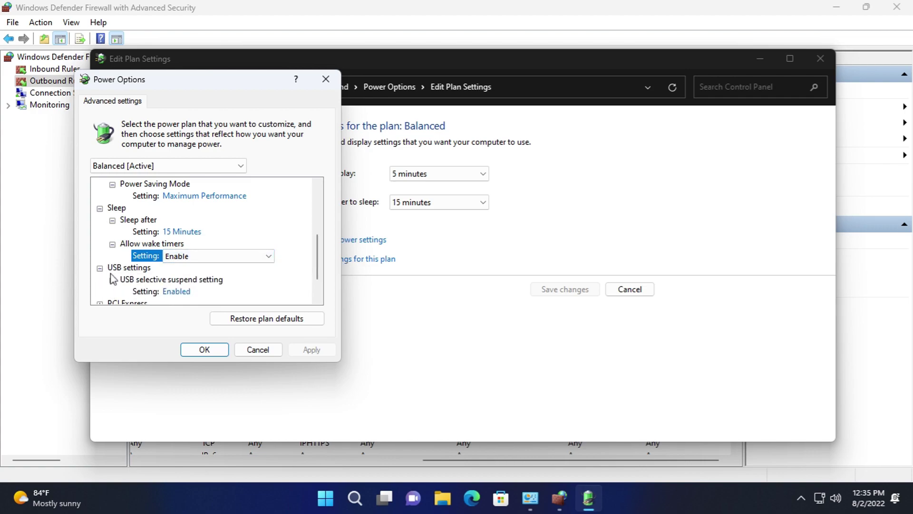
{"action": "scroll", "coordinate": [113, 280], "scroll_direction": "down", "scroll_amount": 1}
{"action": "left_click", "coordinate": [176, 255]}
{"action": "left_click", "coordinate": [100, 267]}
{"action": "left_click", "coordinate": [112, 280]}
{"action": "left_click", "coordinate": [181, 291]}
{"action": "scroll", "coordinate": [93, 292], "scroll_direction": "down", "scroll_amount": 1}
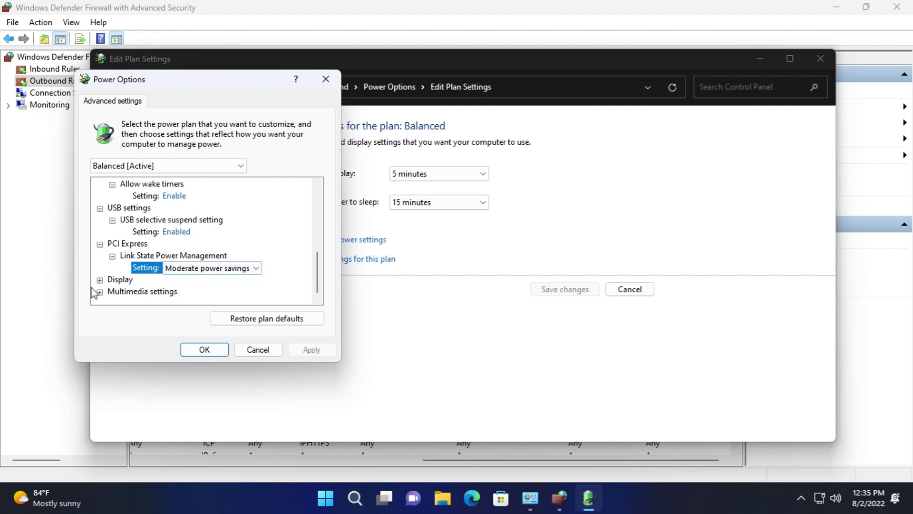
{"action": "left_click", "coordinate": [112, 291]}
{"action": "left_click", "coordinate": [177, 291]}
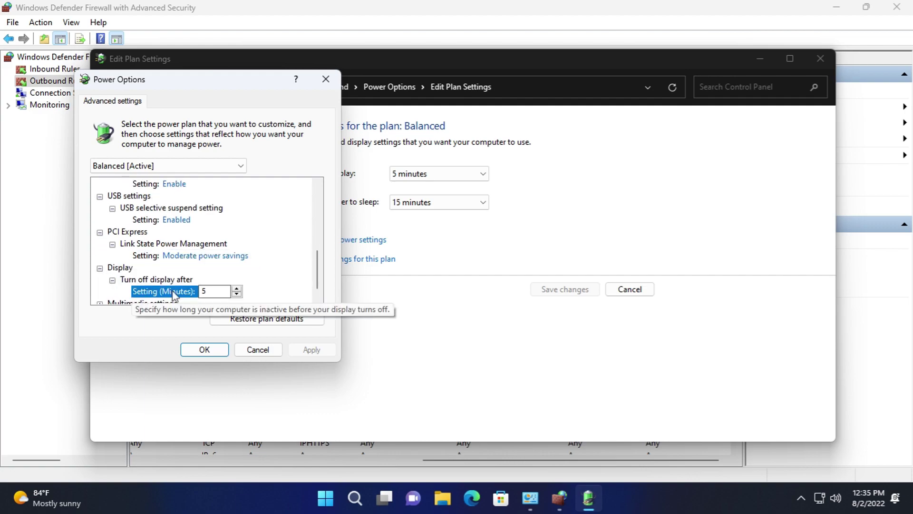
{"action": "scroll", "coordinate": [128, 292], "scroll_direction": "down", "scroll_amount": 2}
{"action": "left_click", "coordinate": [112, 267]}
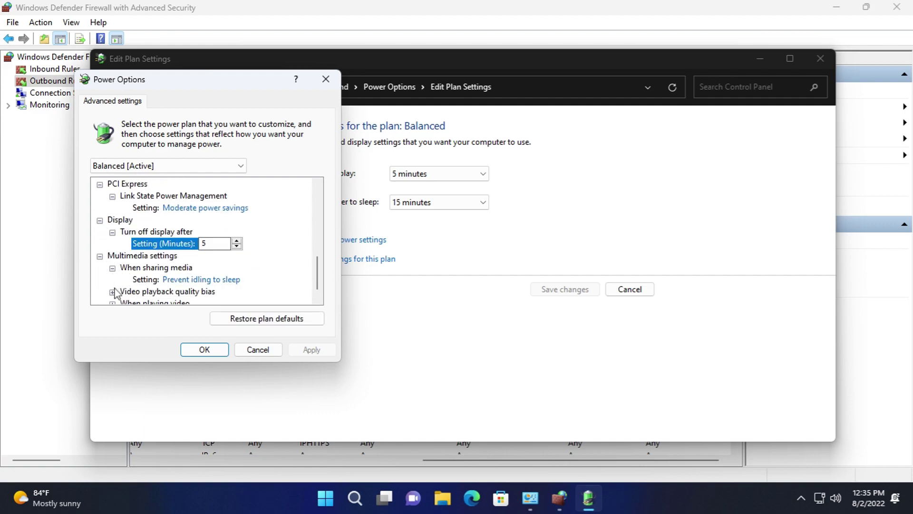
{"action": "left_click", "coordinate": [113, 292]}
{"action": "left_click", "coordinate": [202, 269]}
{"action": "left_click", "coordinate": [200, 280]}
{"action": "left_click", "coordinate": [190, 291]}
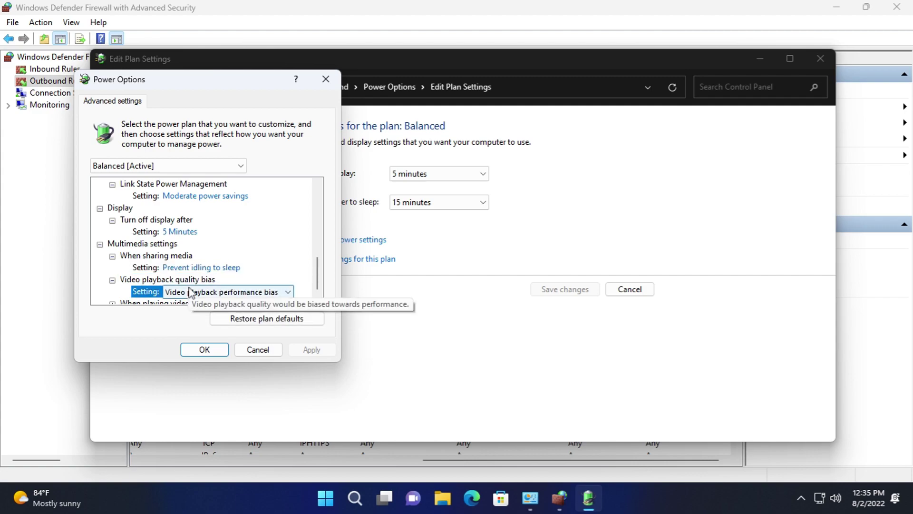
{"action": "scroll", "coordinate": [121, 300], "scroll_direction": "down", "scroll_amount": 1}
{"action": "left_click", "coordinate": [113, 291]}
{"action": "left_click", "coordinate": [179, 292]}
{"action": "left_click", "coordinate": [180, 294]}
{"action": "left_click", "coordinate": [180, 295]}
{"action": "left_click", "coordinate": [258, 349]}
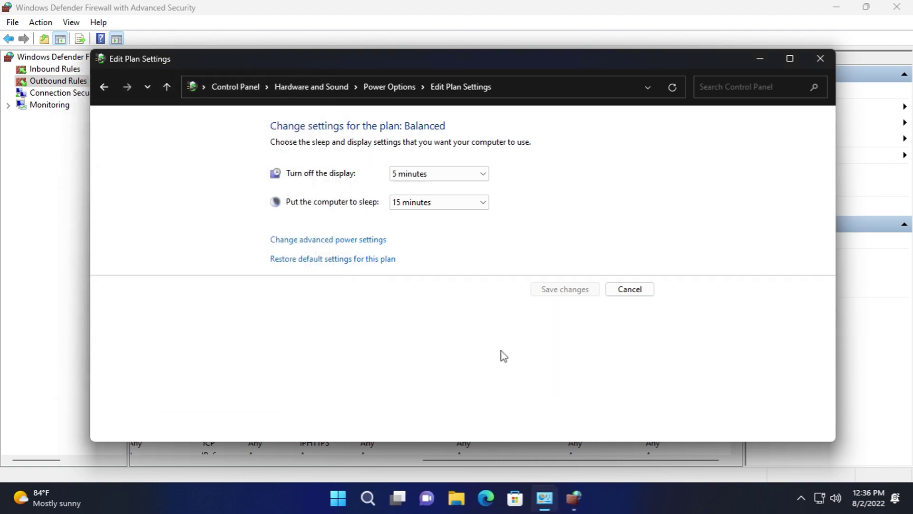
{"action": "left_click", "coordinate": [636, 291]}
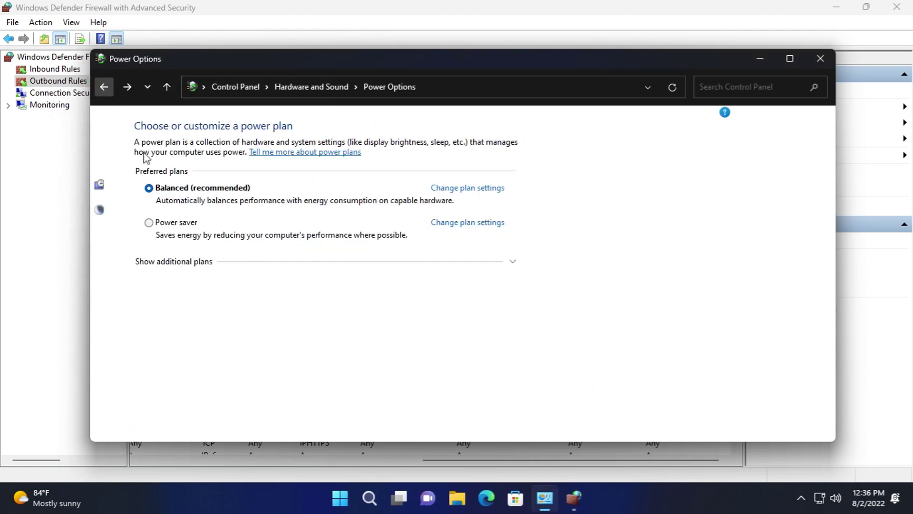
{"action": "left_click", "coordinate": [173, 218]}
{"action": "left_click", "coordinate": [441, 174]}
{"action": "left_click", "coordinate": [428, 206]}
{"action": "left_click", "coordinate": [428, 206]}
{"action": "left_click", "coordinate": [197, 141]}
{"action": "left_click", "coordinate": [333, 87]}
{"action": "left_click", "coordinate": [242, 85]}
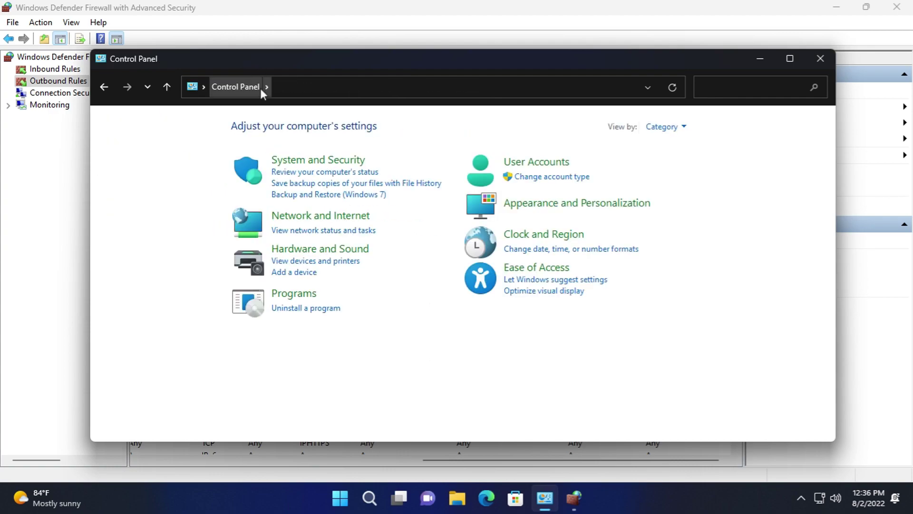
{"action": "left_click", "coordinate": [290, 159]}
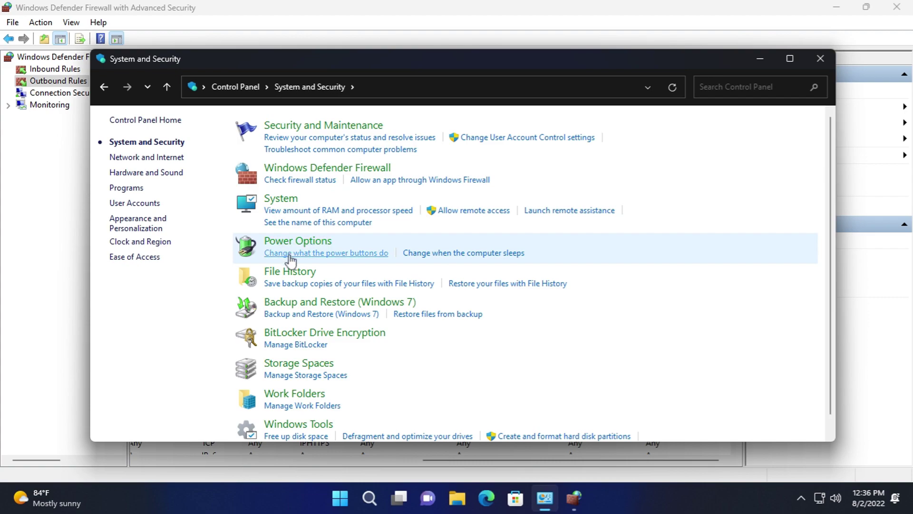
- Open File History, view Select Drive, and cancel adding a network backup location
{"action": "left_click", "coordinate": [291, 272]}
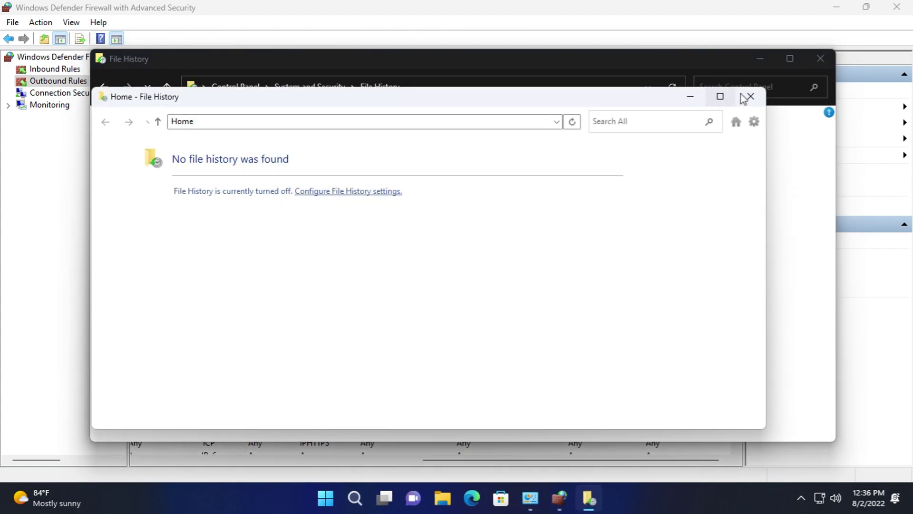
{"action": "left_click", "coordinate": [743, 98]}
{"action": "left_click", "coordinate": [121, 158]}
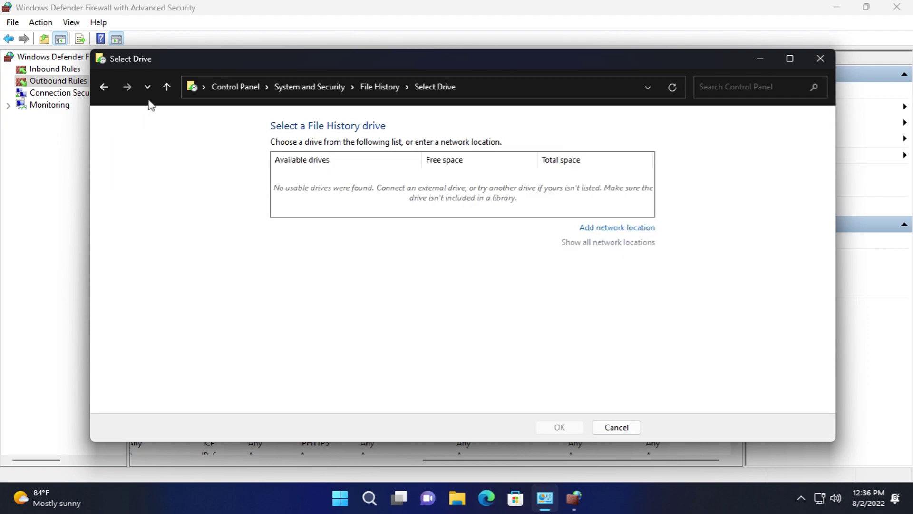
{"action": "left_click", "coordinate": [102, 87]}
{"action": "key", "text": "alt+Right"}
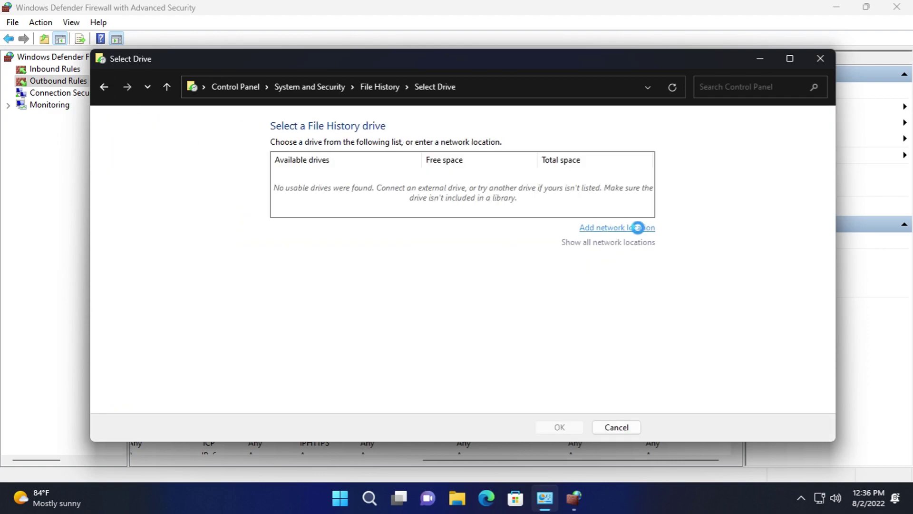
{"action": "left_click", "coordinate": [638, 228]}
{"action": "left_click", "coordinate": [522, 364]}
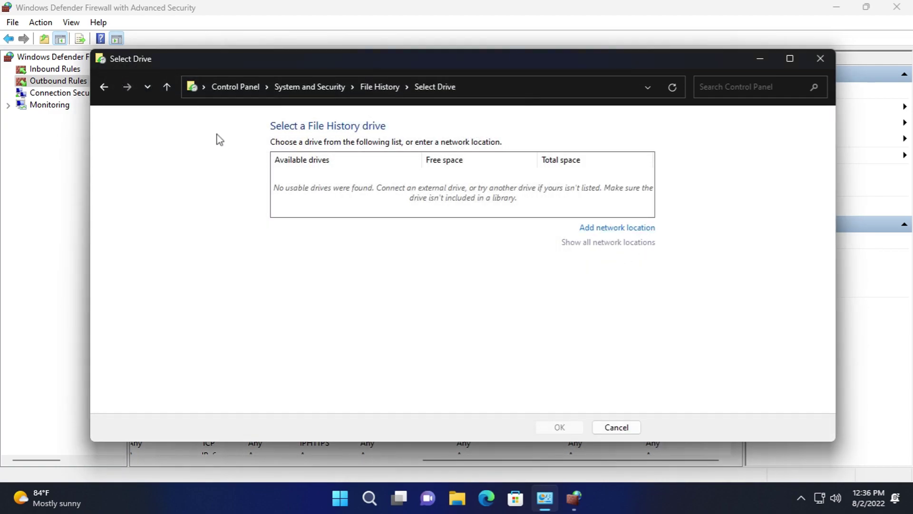
{"action": "left_click", "coordinate": [104, 87]}
- View File History's advanced settings and excluded folders, cancelling without adding any exclusion
{"action": "left_click", "coordinate": [156, 191]}
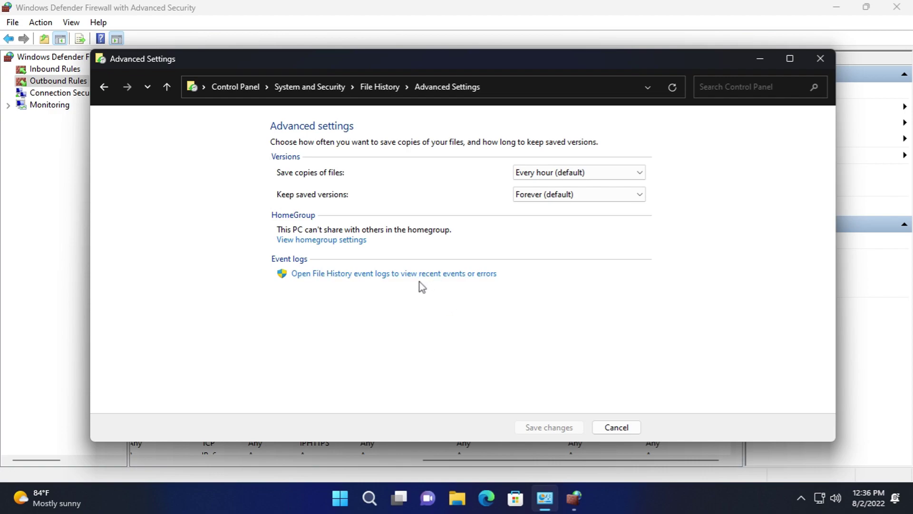
{"action": "left_click", "coordinate": [617, 427]}
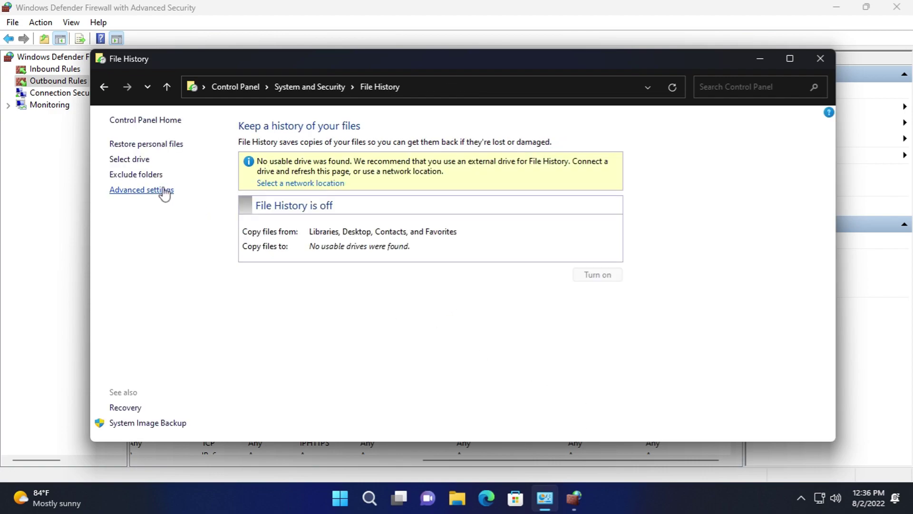
{"action": "left_click", "coordinate": [149, 181]}
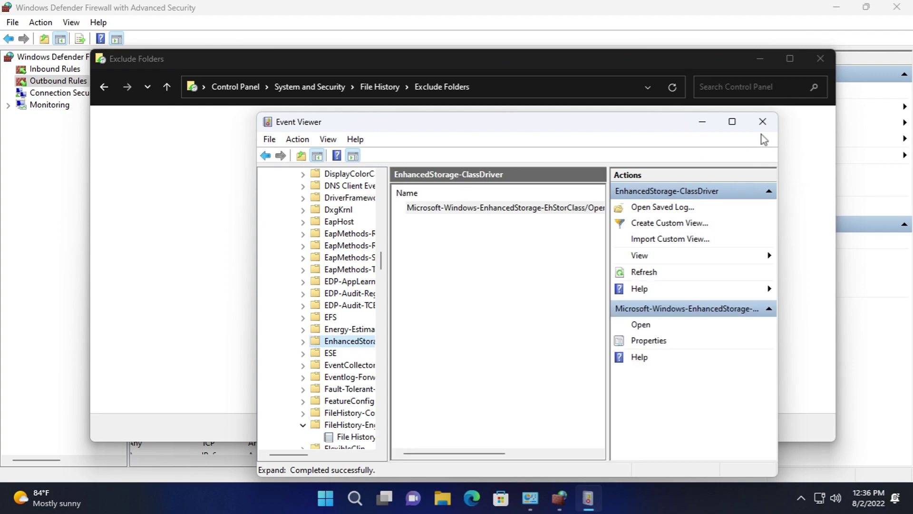
{"action": "left_click", "coordinate": [763, 122]}
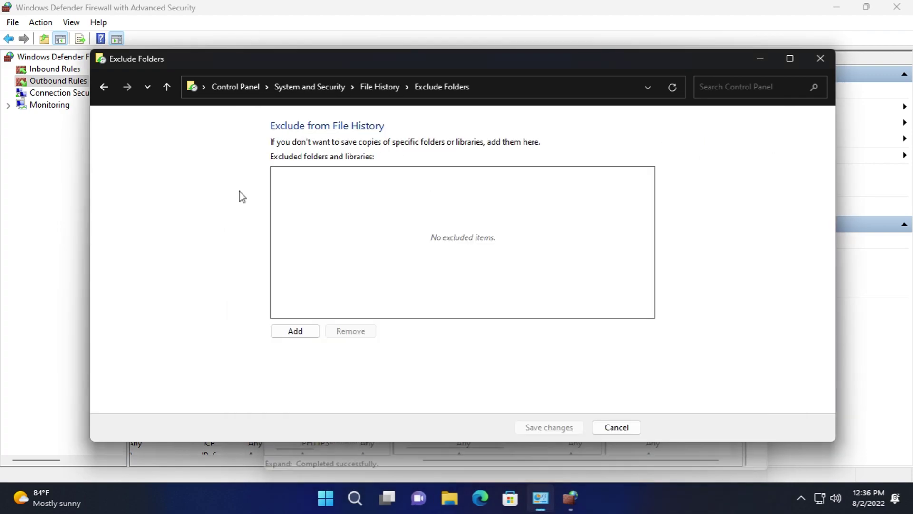
{"action": "left_click", "coordinate": [288, 327]}
{"action": "left_click", "coordinate": [500, 366]}
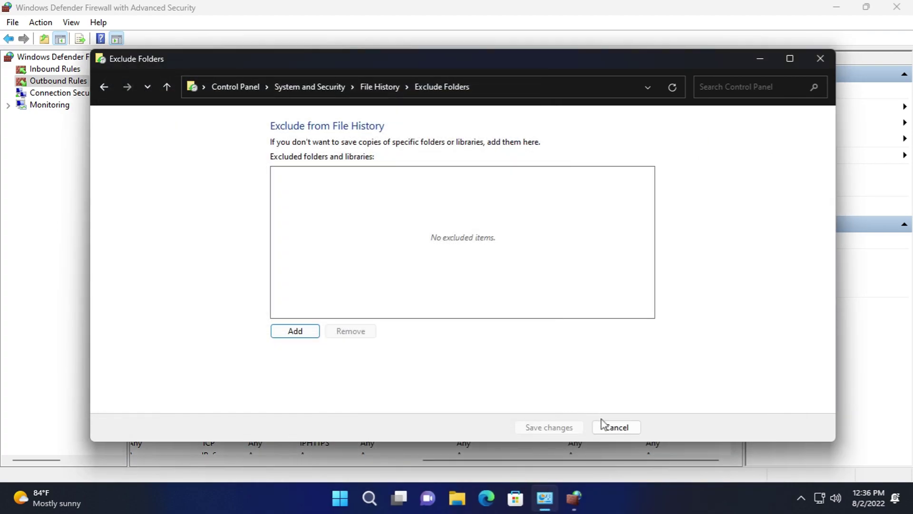
{"action": "left_click", "coordinate": [104, 86]}
{"action": "left_click", "coordinate": [127, 87]}
- Open Backup and Restore (Windows 7) and cancel the backup setup at the network location step
{"action": "left_click", "coordinate": [233, 88]}
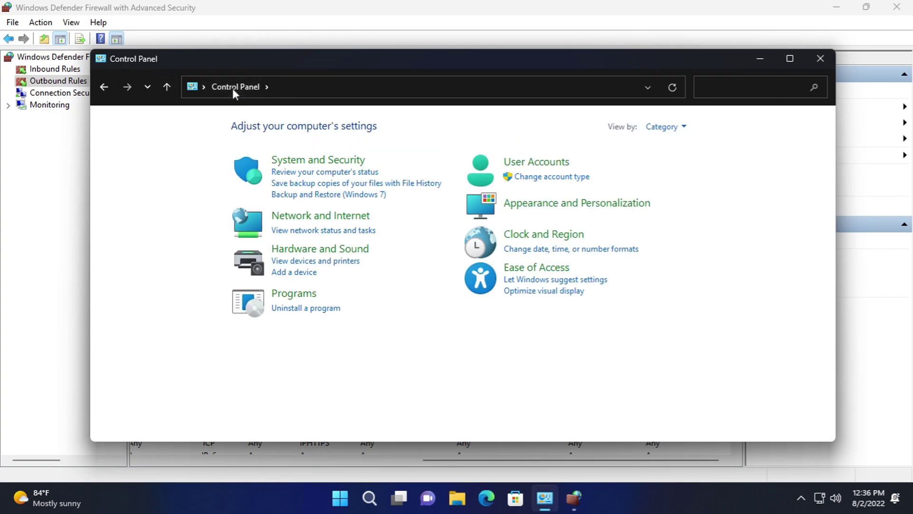
{"action": "left_click", "coordinate": [312, 161]}
{"action": "scroll", "coordinate": [333, 285], "scroll_direction": "down", "scroll_amount": 1}
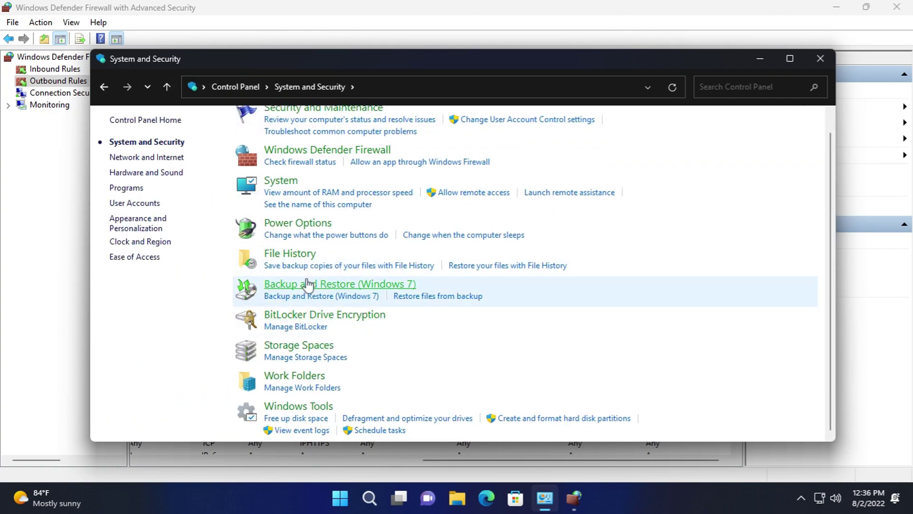
{"action": "left_click", "coordinate": [308, 285]}
{"action": "left_click", "coordinate": [607, 163]}
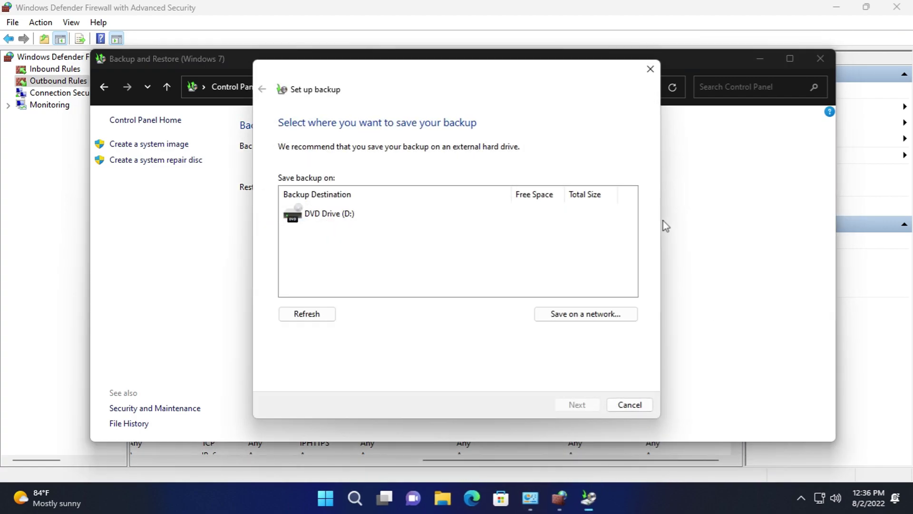
{"action": "left_click", "coordinate": [583, 313]}
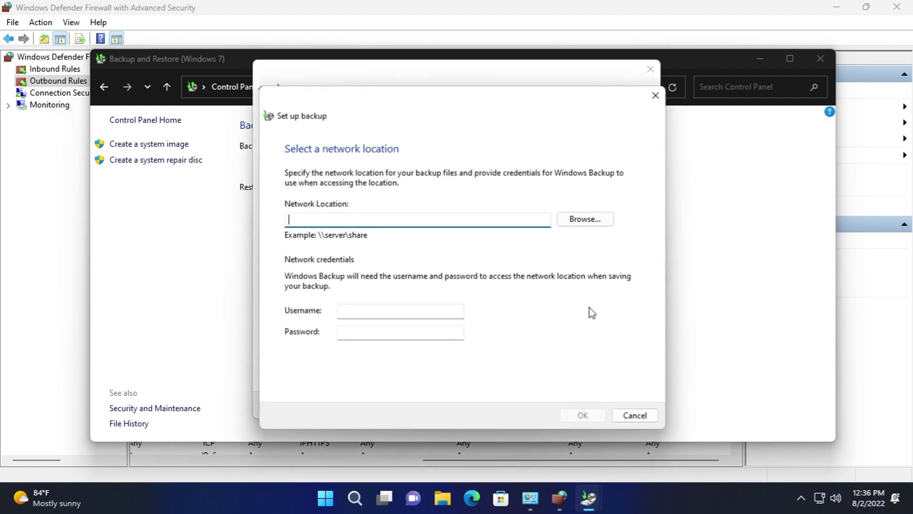
{"action": "left_click", "coordinate": [635, 418]}
{"action": "left_click", "coordinate": [629, 407]}
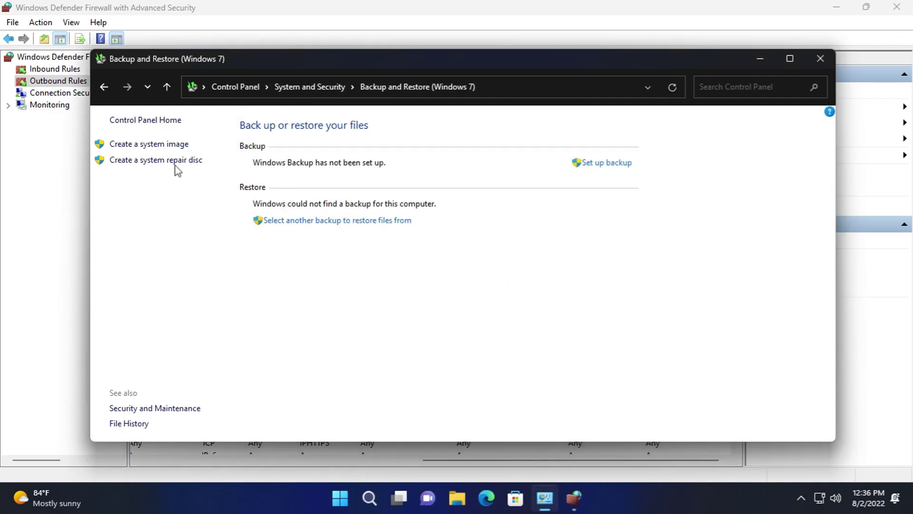
- Cancel the system image and system repair disc wizards, returning to System and Security
{"action": "left_click", "coordinate": [148, 148]}
{"action": "left_click", "coordinate": [629, 417]}
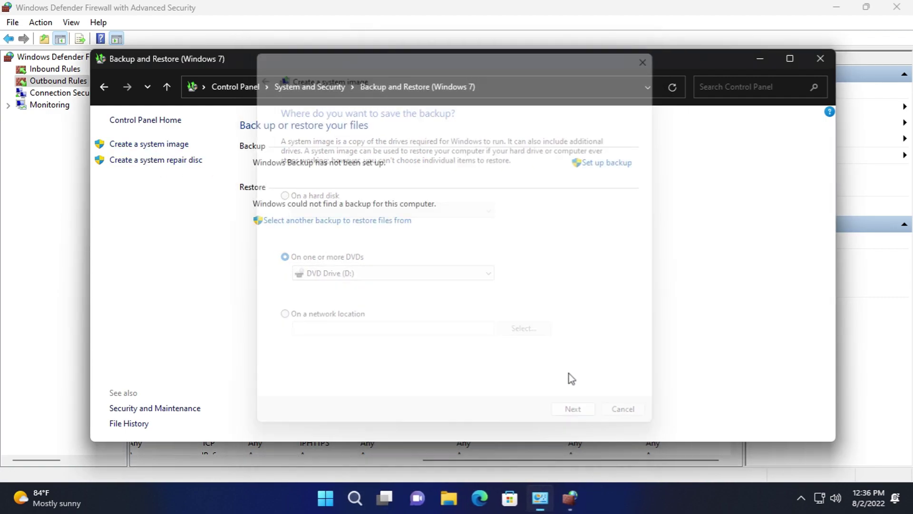
{"action": "left_click", "coordinate": [170, 160]}
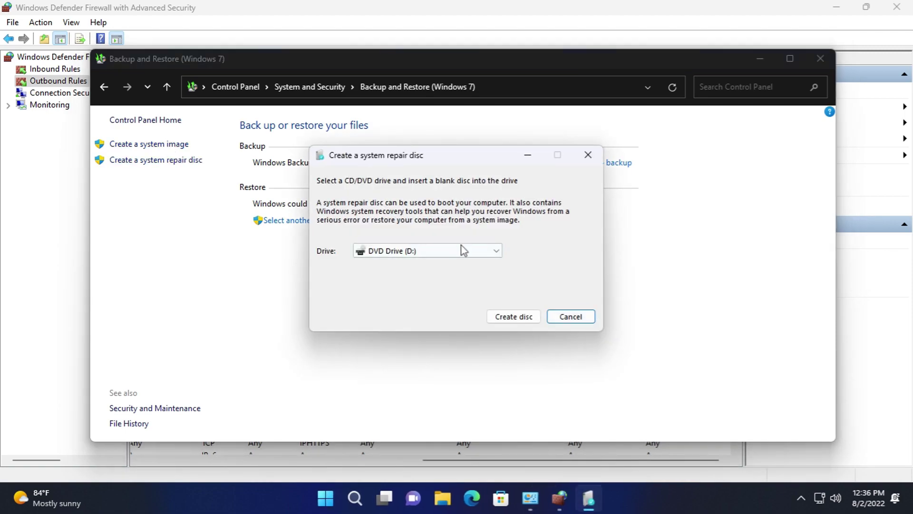
{"action": "left_click", "coordinate": [555, 318]}
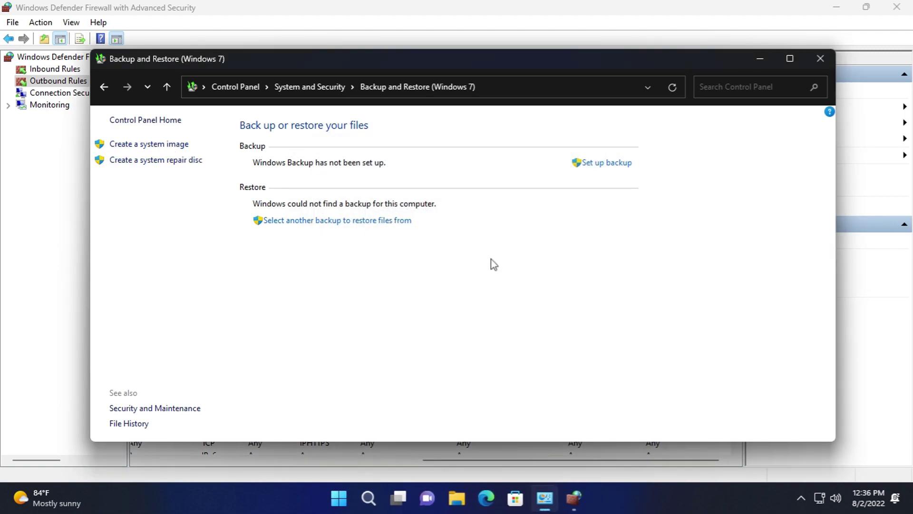
{"action": "left_click", "coordinate": [110, 92]}
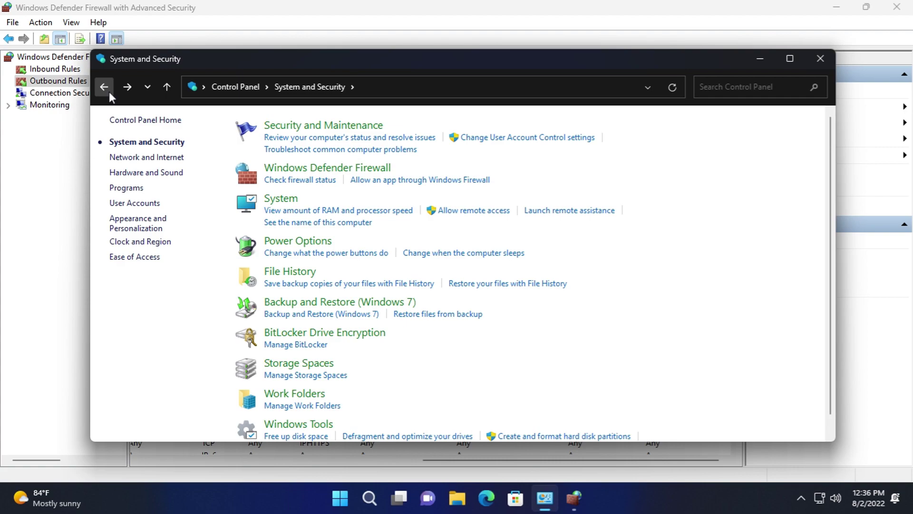
{"action": "scroll", "coordinate": [333, 316], "scroll_direction": "down", "scroll_amount": 1}
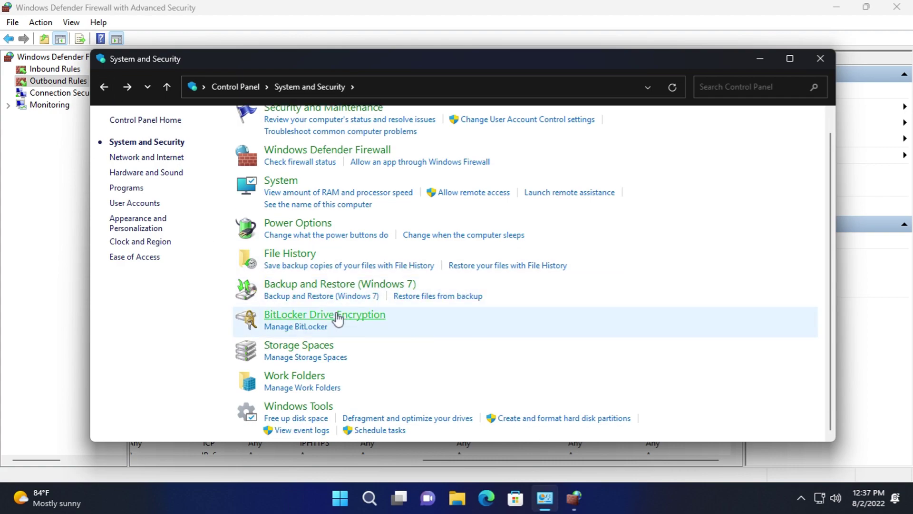
{"action": "left_click", "coordinate": [337, 317]}
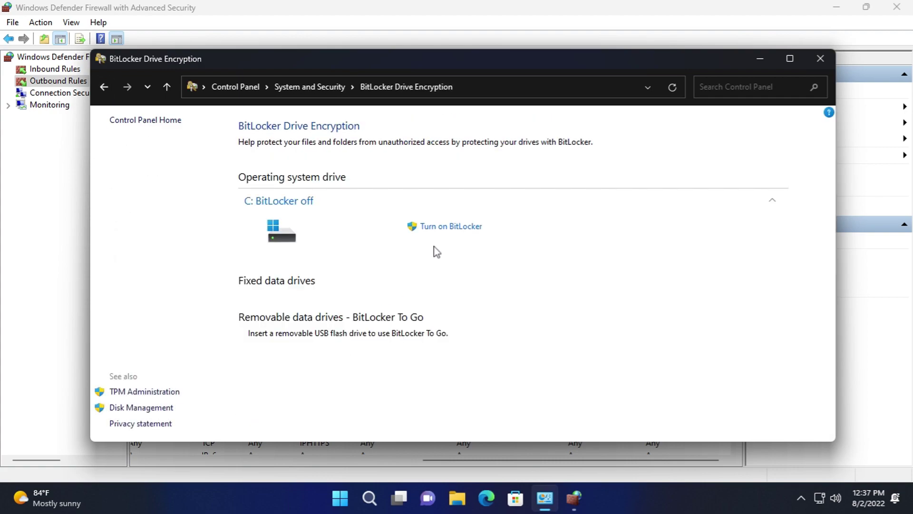
{"action": "left_click", "coordinate": [440, 227]}
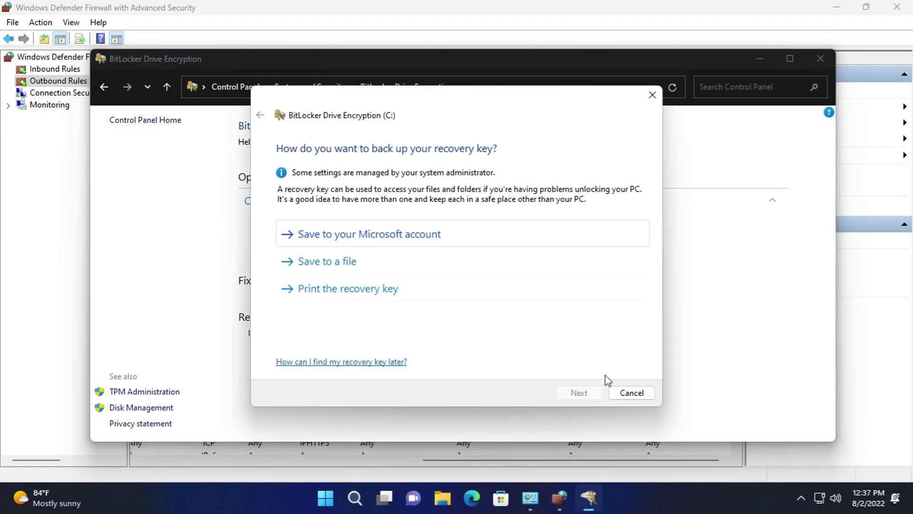
{"action": "left_click", "coordinate": [623, 394]}
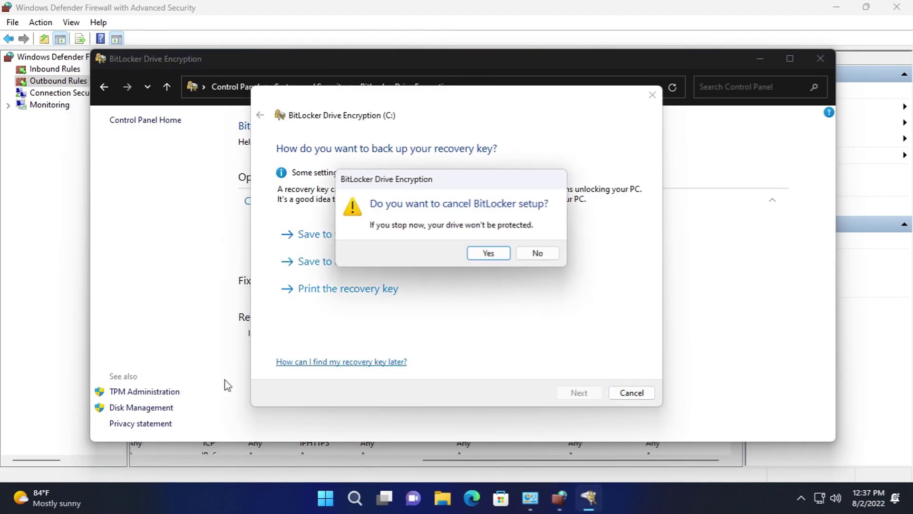
{"action": "left_click", "coordinate": [489, 254]}
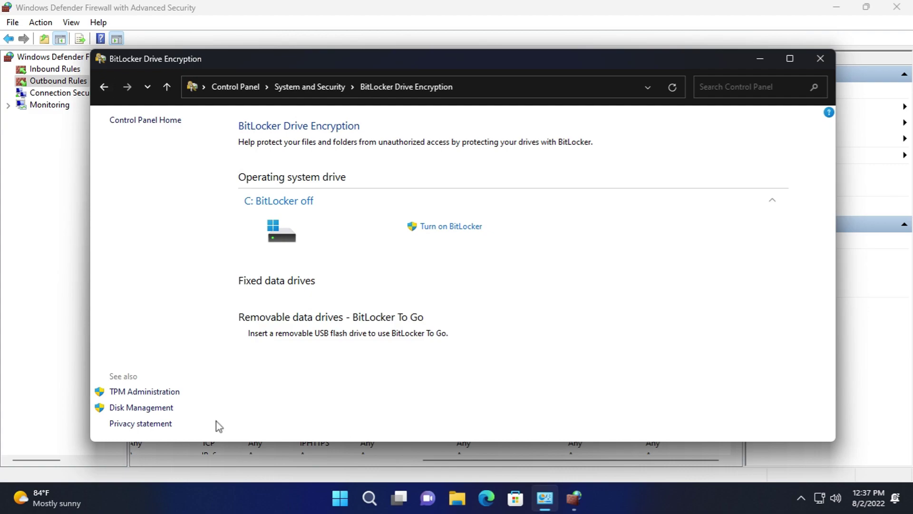
{"action": "left_click", "coordinate": [160, 397]}
{"action": "left_click", "coordinate": [369, 27]}
{"action": "left_click", "coordinate": [415, 94]}
{"action": "left_click", "coordinate": [634, 305]}
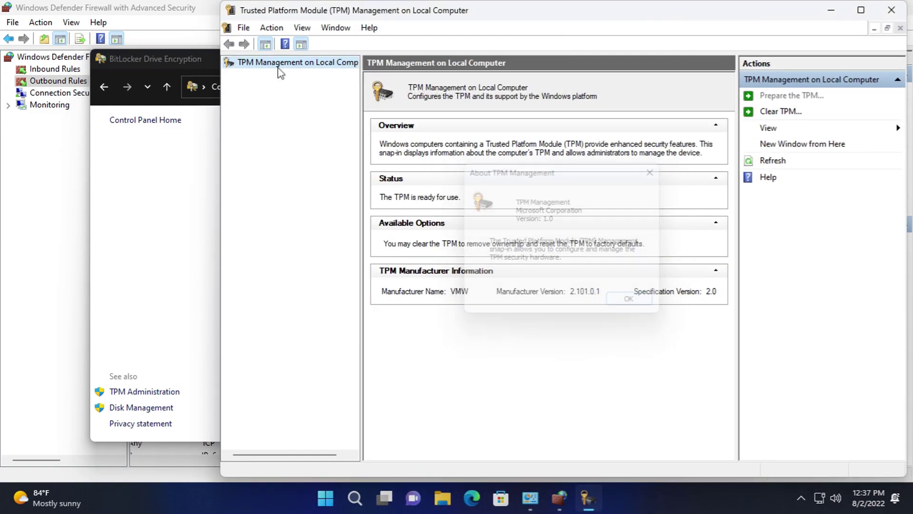
{"action": "left_click", "coordinate": [337, 28]}
{"action": "left_click", "coordinate": [867, 140]}
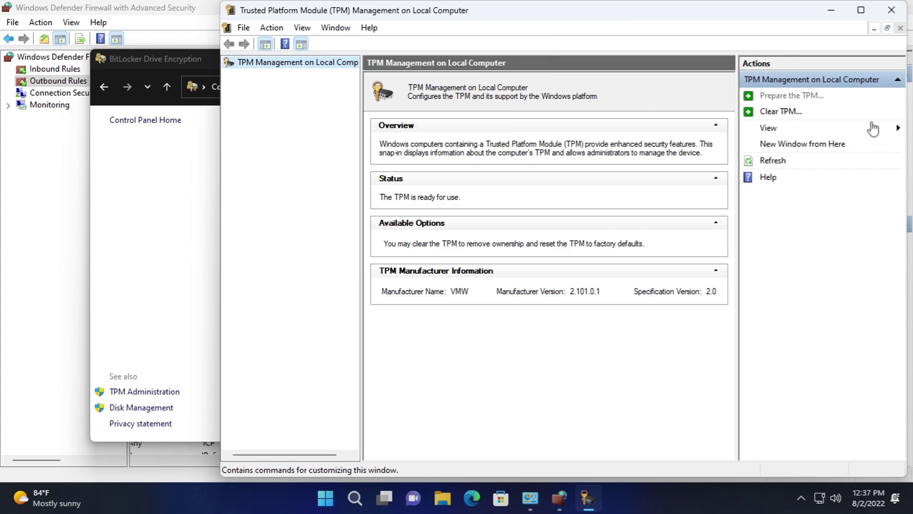
{"action": "left_click", "coordinate": [890, 12]}
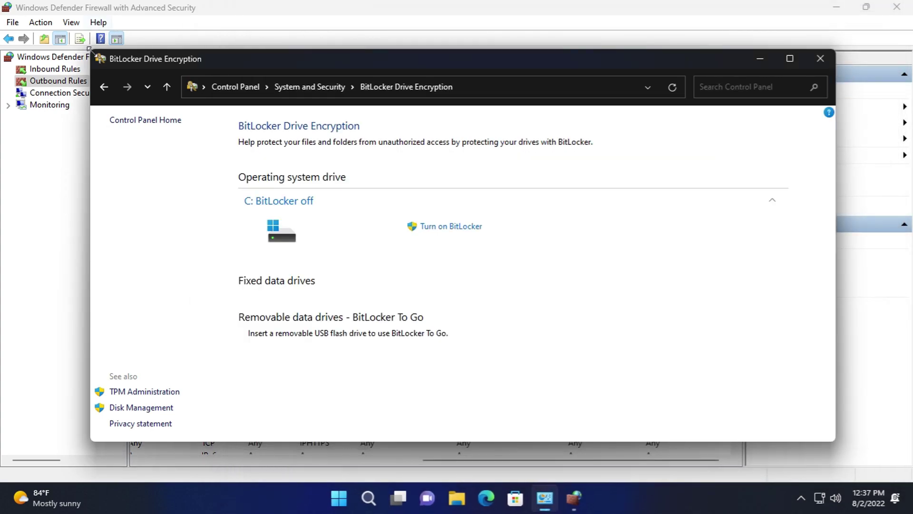
{"action": "left_click", "coordinate": [285, 87]}
{"action": "scroll", "coordinate": [312, 369], "scroll_direction": "down", "scroll_amount": 1}
{"action": "left_click", "coordinate": [328, 376]}
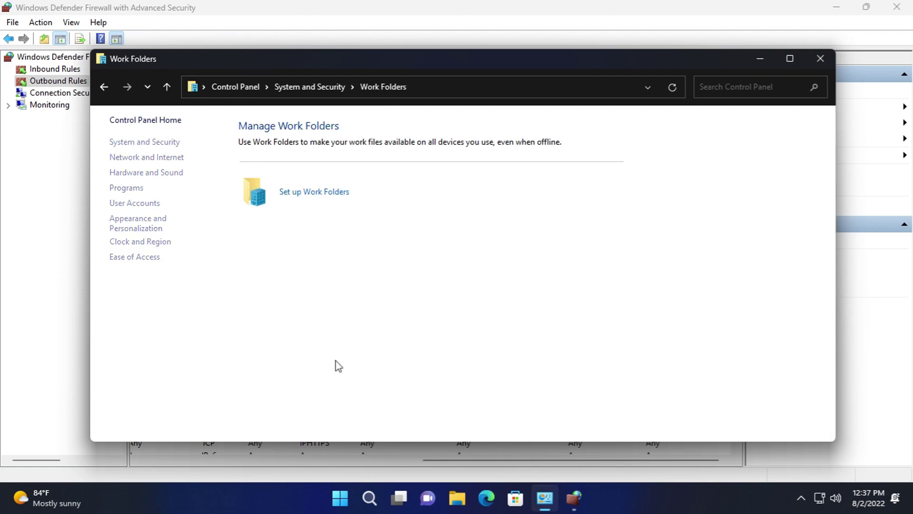
{"action": "left_click", "coordinate": [310, 192]}
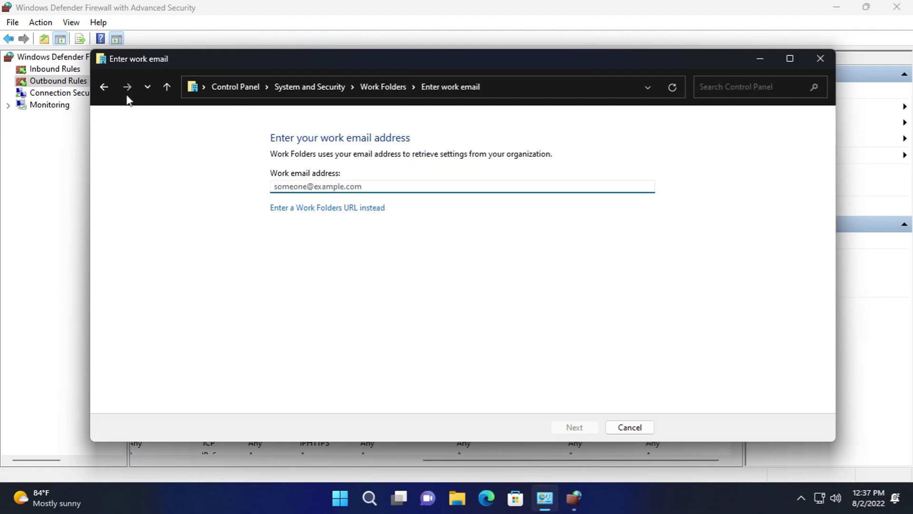
{"action": "left_click", "coordinate": [105, 87]}
{"action": "left_click", "coordinate": [104, 87]}
{"action": "scroll", "coordinate": [312, 418], "scroll_direction": "down", "scroll_amount": 1}
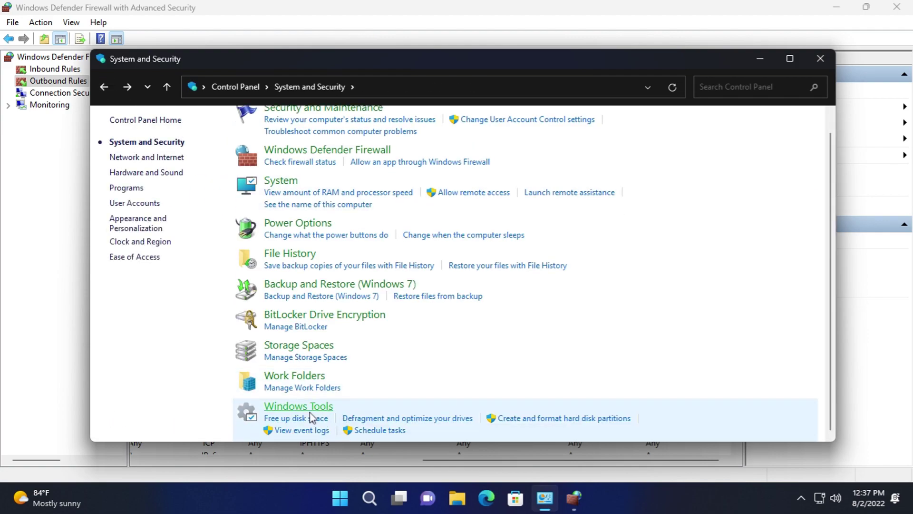
- In Windows Tools, browse Character Map's fonts keeping Arial, close it, and launch Computer Management
{"action": "left_click", "coordinate": [307, 410]}
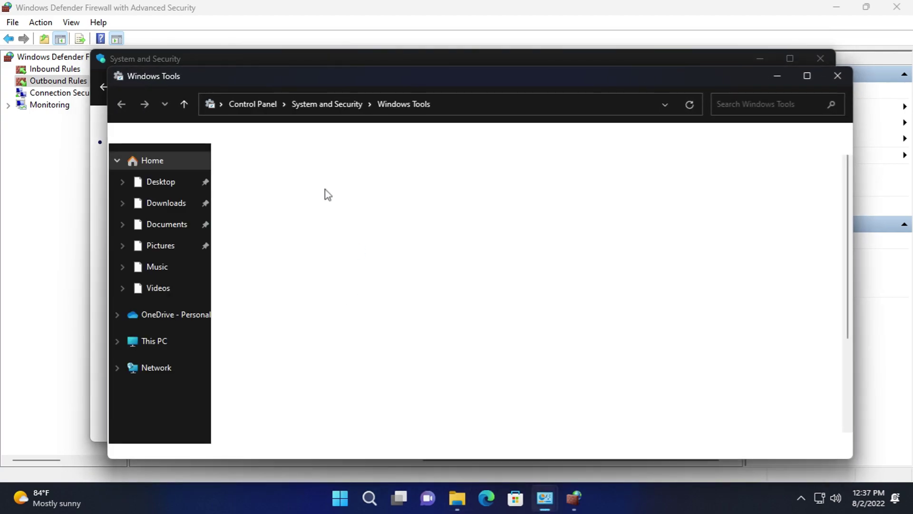
{"action": "left_click", "coordinate": [258, 160]}
{"action": "scroll", "coordinate": [475, 285], "scroll_direction": "down", "scroll_amount": 3}
{"action": "scroll", "coordinate": [474, 252], "scroll_direction": "up", "scroll_amount": 3}
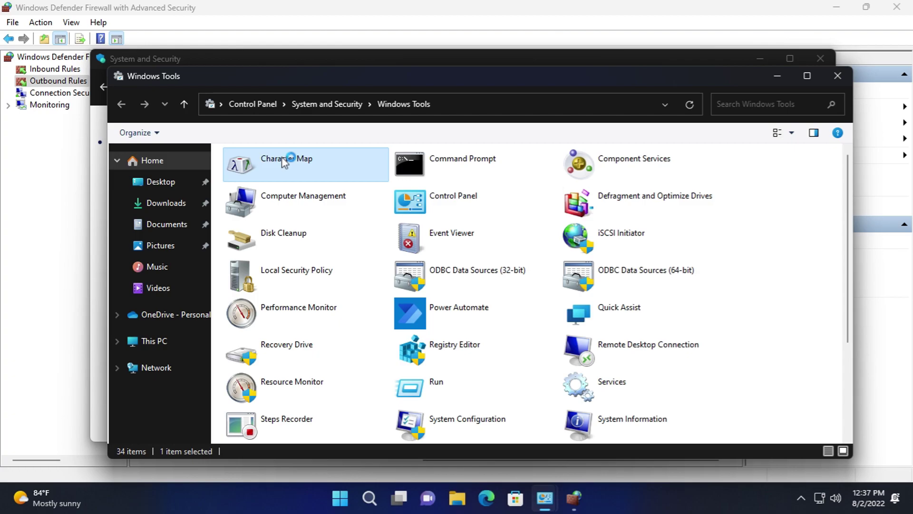
{"action": "left_click", "coordinate": [246, 80]}
{"action": "scroll", "coordinate": [252, 143], "scroll_direction": "down", "scroll_amount": 15}
{"action": "left_click", "coordinate": [324, 54]}
{"action": "left_click", "coordinate": [324, 53]}
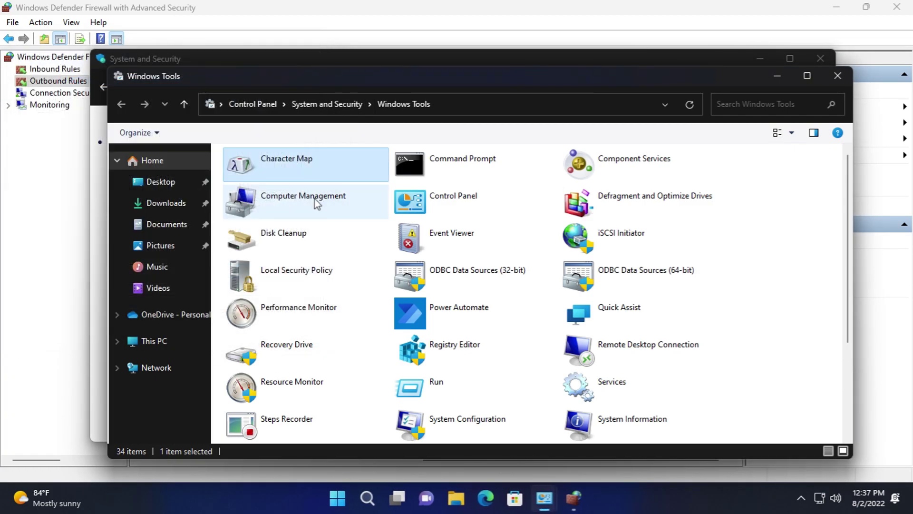
{"action": "double_click", "coordinate": [317, 203]}
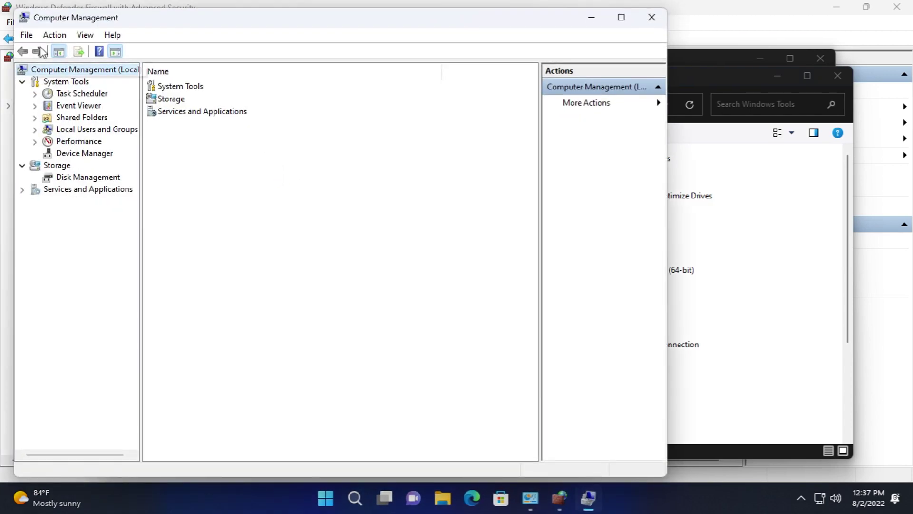
{"action": "left_click", "coordinate": [113, 34]}
- Check Computer Management's About information, then browse Task Scheduler Library and Shared Folders
{"action": "left_click", "coordinate": [142, 99]}
{"action": "left_click", "coordinate": [410, 305]}
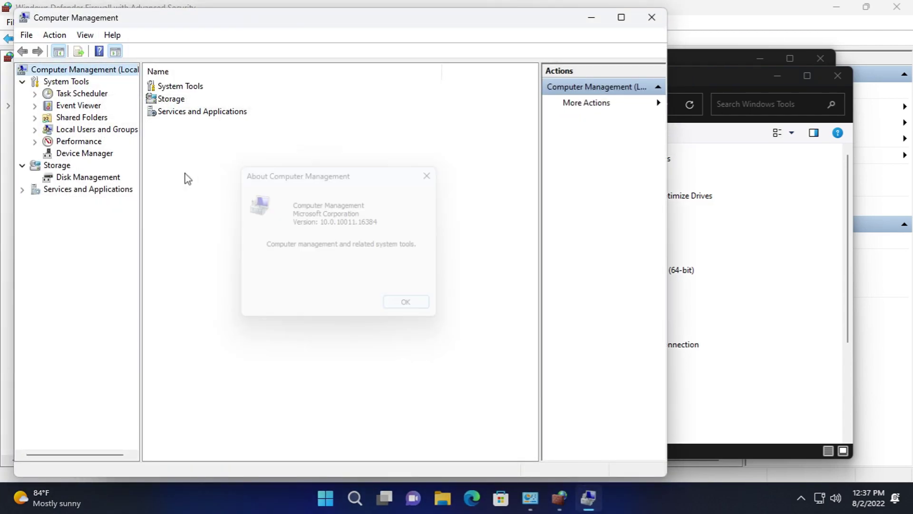
{"action": "left_click", "coordinate": [82, 93]}
{"action": "left_click", "coordinate": [47, 106]}
{"action": "left_click", "coordinate": [35, 141]}
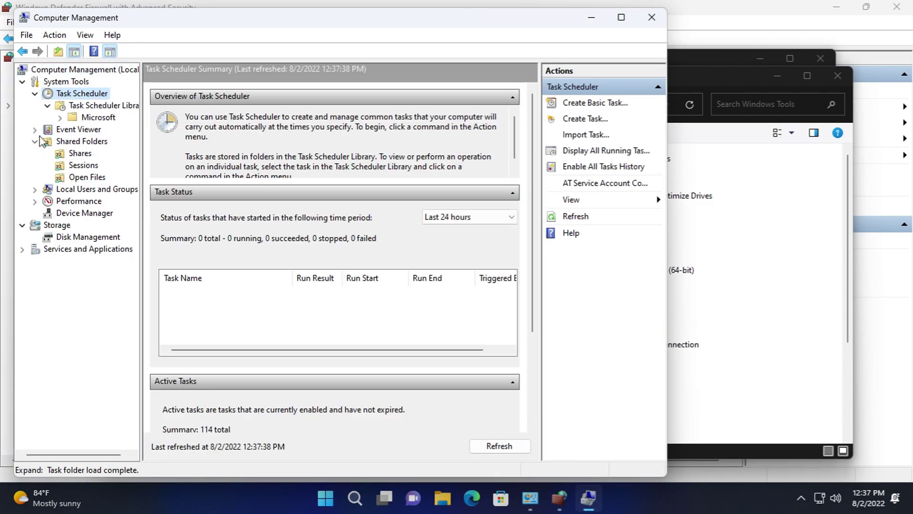
- Browse Event Viewer, shared Open Files, Local Users and Groups, Performance, and Services and Applications
{"action": "left_click", "coordinate": [78, 128]}
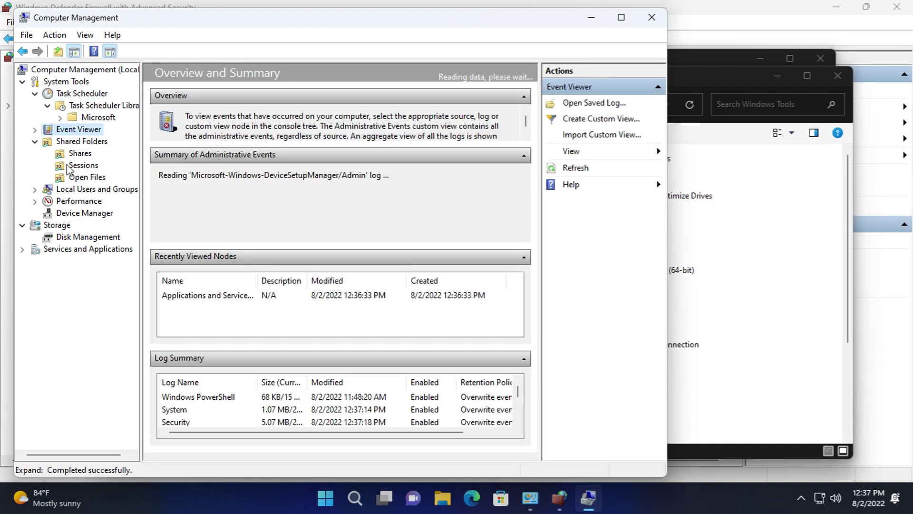
{"action": "left_click", "coordinate": [76, 179]}
{"action": "left_click", "coordinate": [74, 189]}
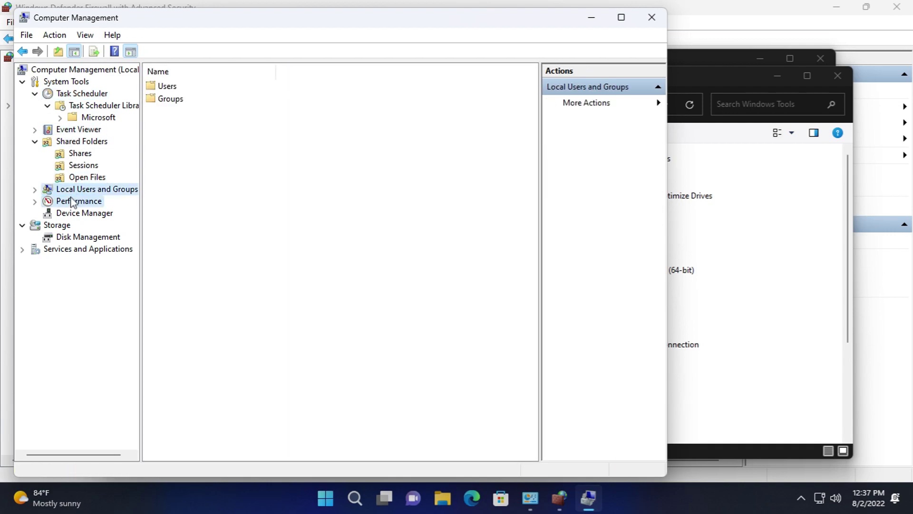
{"action": "left_click", "coordinate": [72, 201]}
{"action": "left_click", "coordinate": [68, 250]}
- View Disk Management's volumes, then check Disk Cleanup with system files and close it without deleting
{"action": "left_click", "coordinate": [88, 236]}
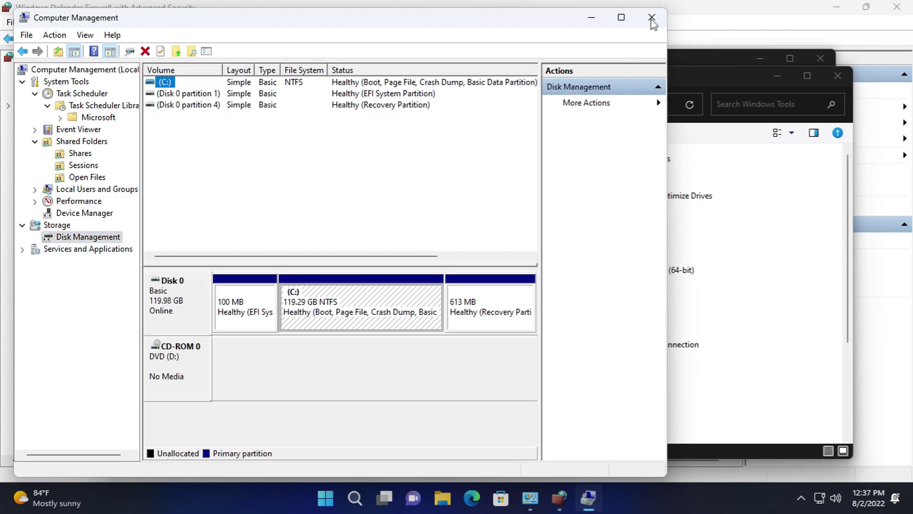
{"action": "left_click", "coordinate": [652, 17]}
{"action": "double_click", "coordinate": [323, 240]}
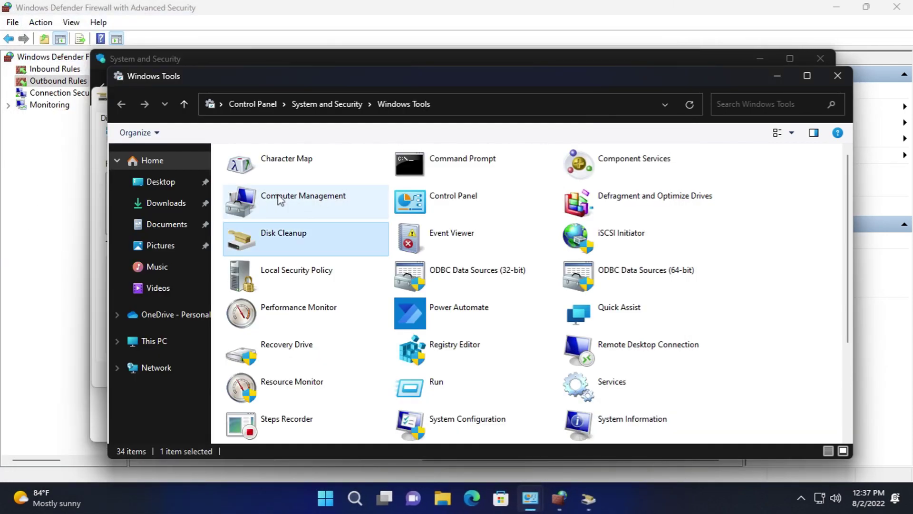
{"action": "left_click", "coordinate": [198, 339]}
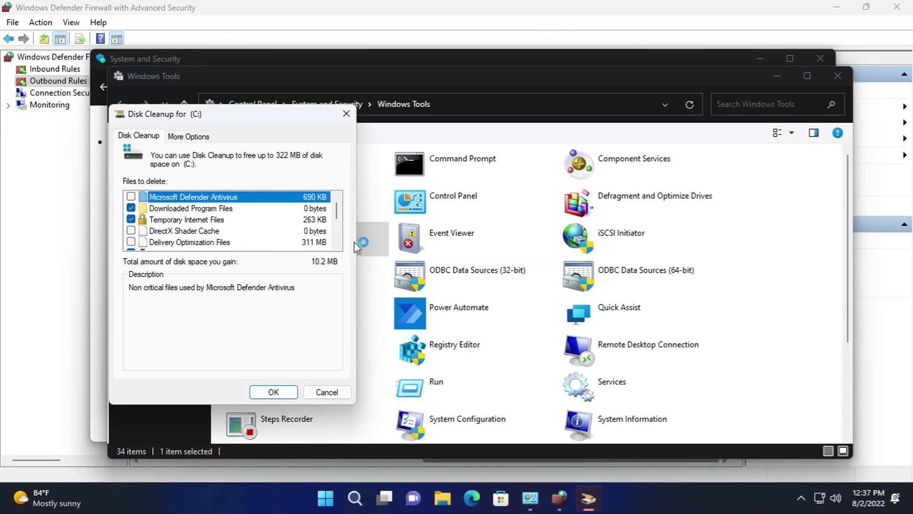
{"action": "left_click_drag", "start_coordinate": [338, 217], "coordinate": [348, 333]}
{"action": "left_click", "coordinate": [340, 394]}
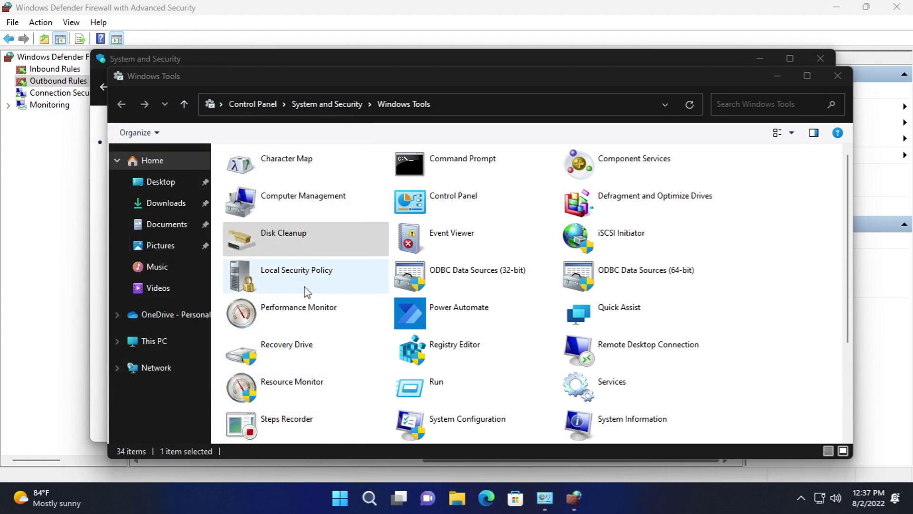
- Open Local Security Policy, view the Security Settings version information, and close it
{"action": "double_click", "coordinate": [309, 292]}
{"action": "left_click", "coordinate": [17, 28]}
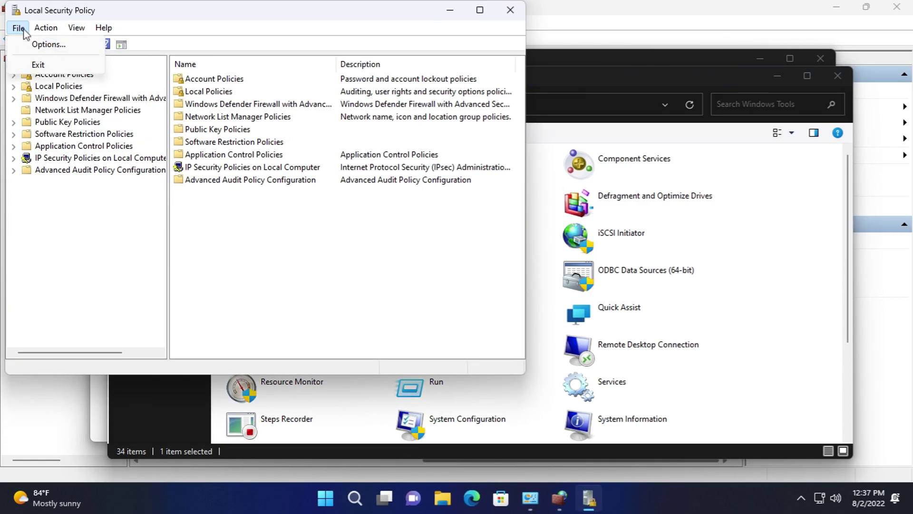
{"action": "left_click", "coordinate": [153, 93]}
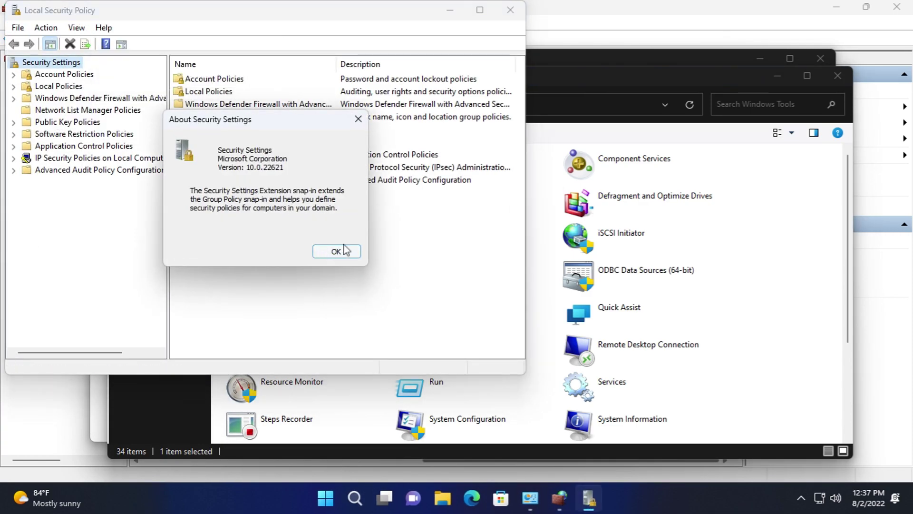
{"action": "left_click", "coordinate": [336, 251]}
{"action": "left_click", "coordinate": [516, 7]}
- Open Performance Monitor, view its version information, and close it
{"action": "double_click", "coordinate": [336, 318]}
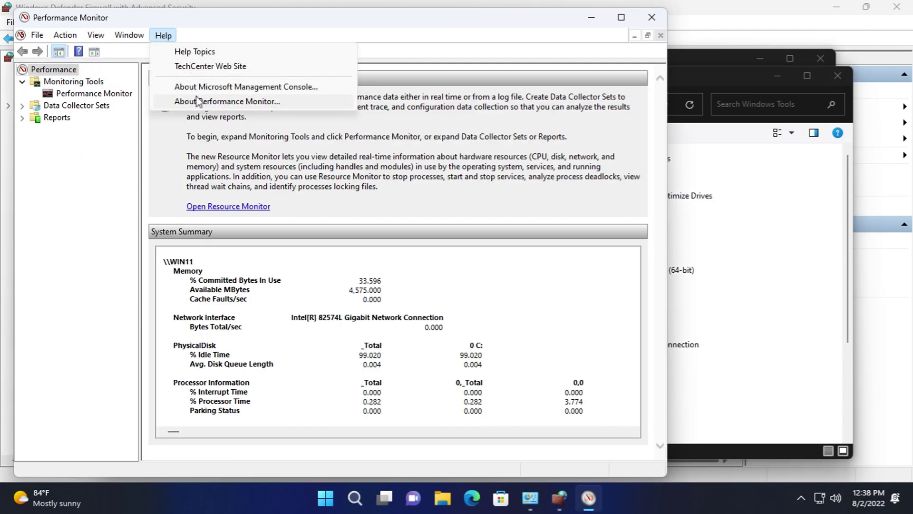
{"action": "left_click", "coordinate": [226, 101]}
{"action": "left_click", "coordinate": [410, 307]}
{"action": "left_click", "coordinate": [651, 17]}
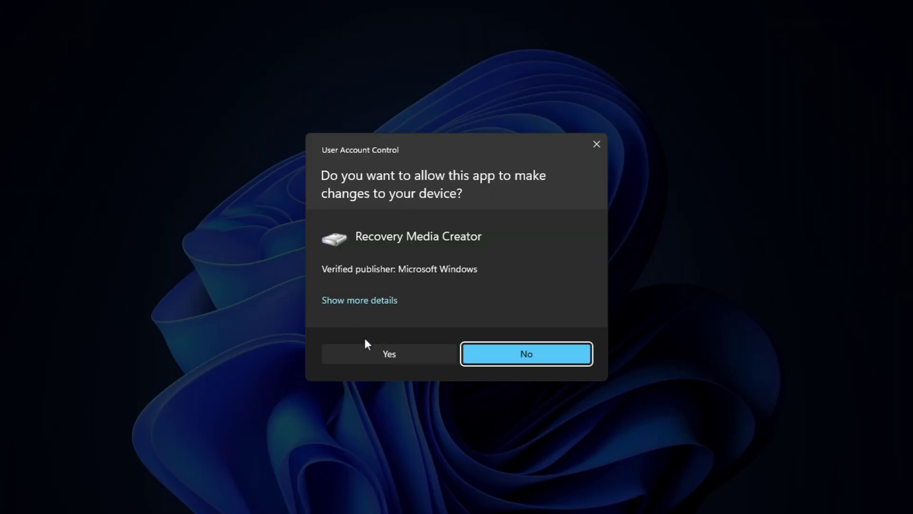
- Approve the Recovery Media Creator prompt, advance one page, then cancel the Recovery Drive wizard
{"action": "left_click", "coordinate": [365, 349]}
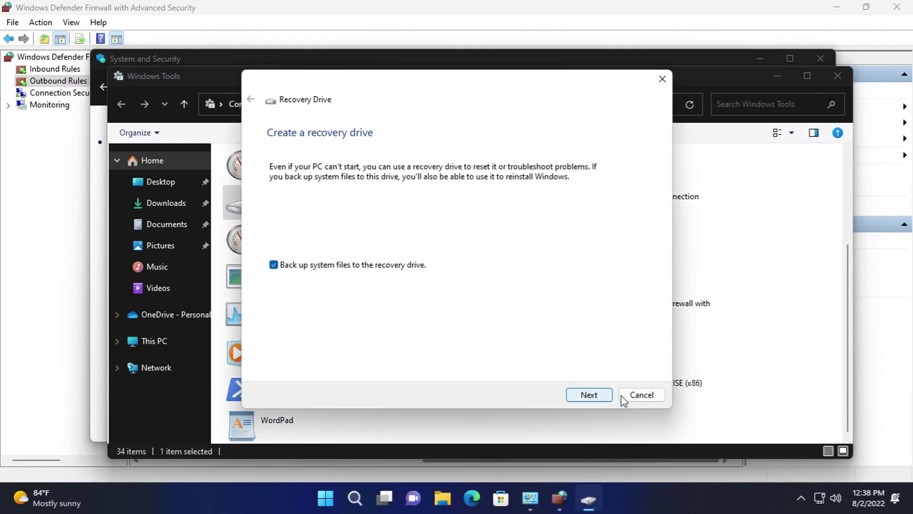
{"action": "left_click", "coordinate": [605, 397]}
{"action": "left_click", "coordinate": [641, 397]}
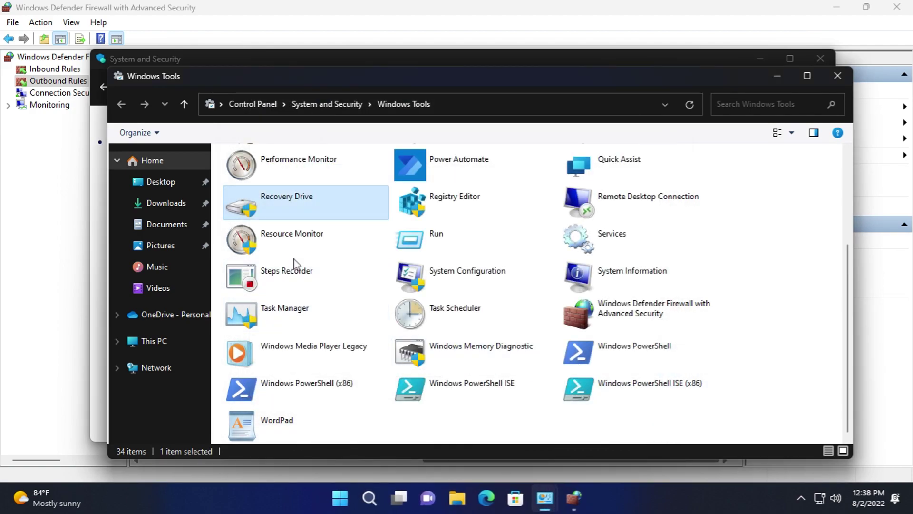
{"action": "double_click", "coordinate": [276, 235]}
{"action": "left_click", "coordinate": [94, 43]}
{"action": "left_click", "coordinate": [110, 58]}
{"action": "key", "text": "Return"}
{"action": "left_click", "coordinate": [76, 60]}
{"action": "left_click", "coordinate": [146, 60]}
{"action": "left_click", "coordinate": [185, 61]}
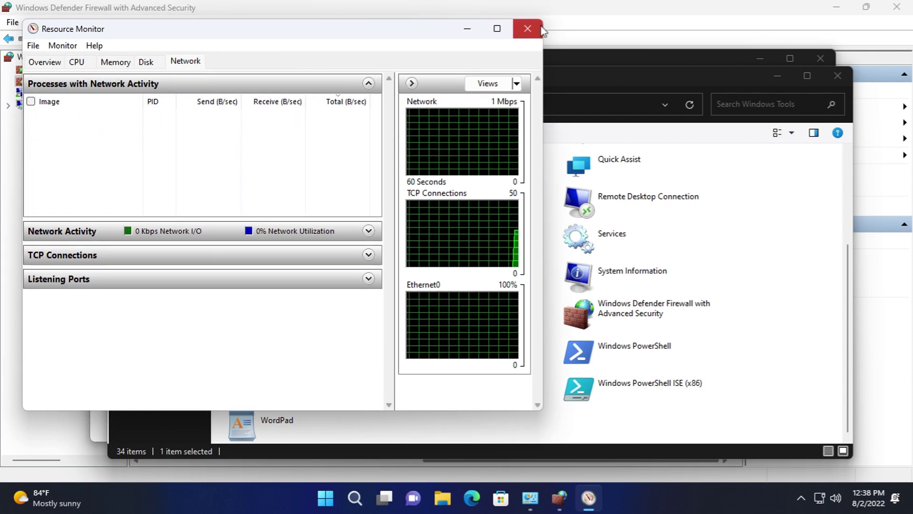
{"action": "left_click", "coordinate": [541, 30]}
{"action": "double_click", "coordinate": [327, 272]}
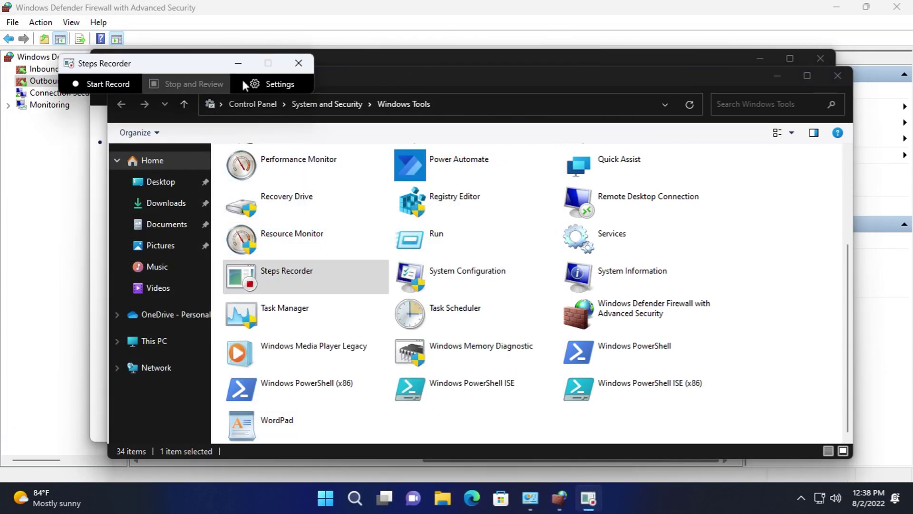
{"action": "left_click", "coordinate": [299, 63]}
{"action": "double_click", "coordinate": [317, 300]}
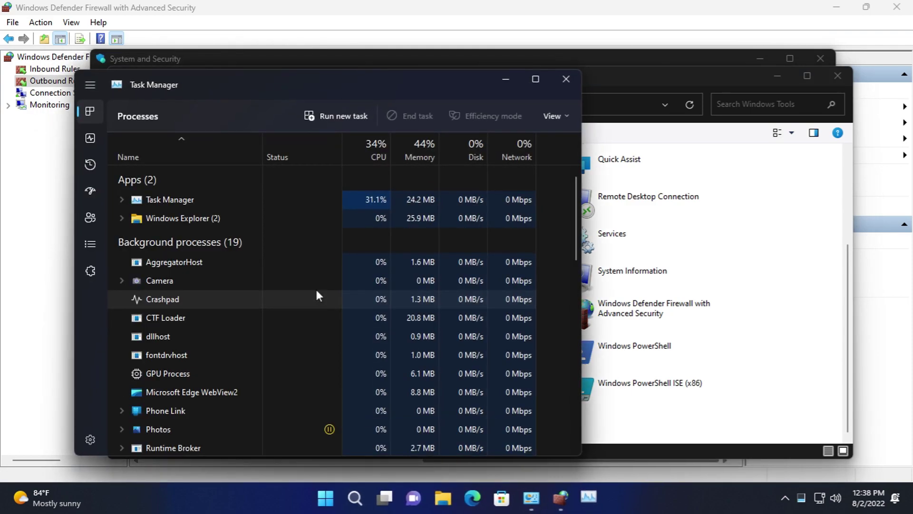
{"action": "left_click_drag", "start_coordinate": [215, 87], "coordinate": [283, 61]}
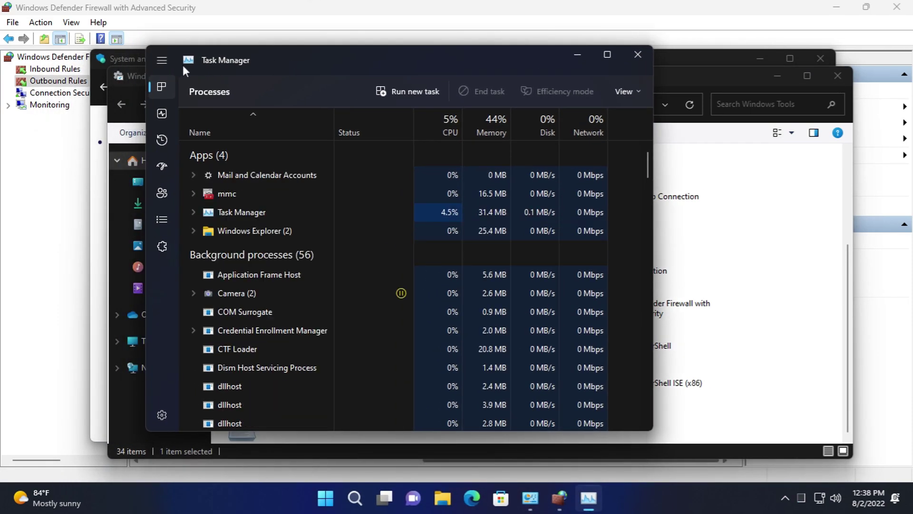
{"action": "left_click", "coordinate": [162, 60]}
{"action": "left_click", "coordinate": [183, 113]}
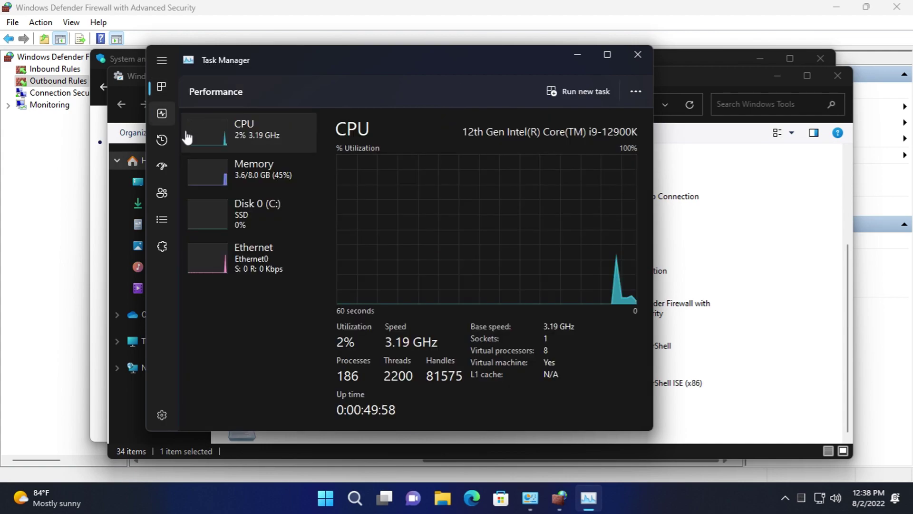
{"action": "left_click", "coordinate": [168, 90]}
{"action": "left_click", "coordinate": [162, 60]}
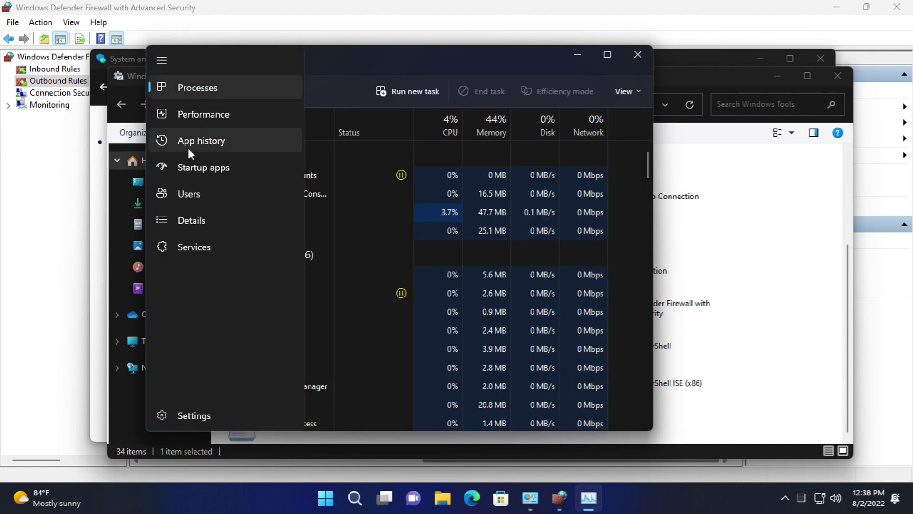
{"action": "left_click", "coordinate": [199, 167]}
{"action": "left_click", "coordinate": [162, 60]}
{"action": "left_click", "coordinate": [178, 195]}
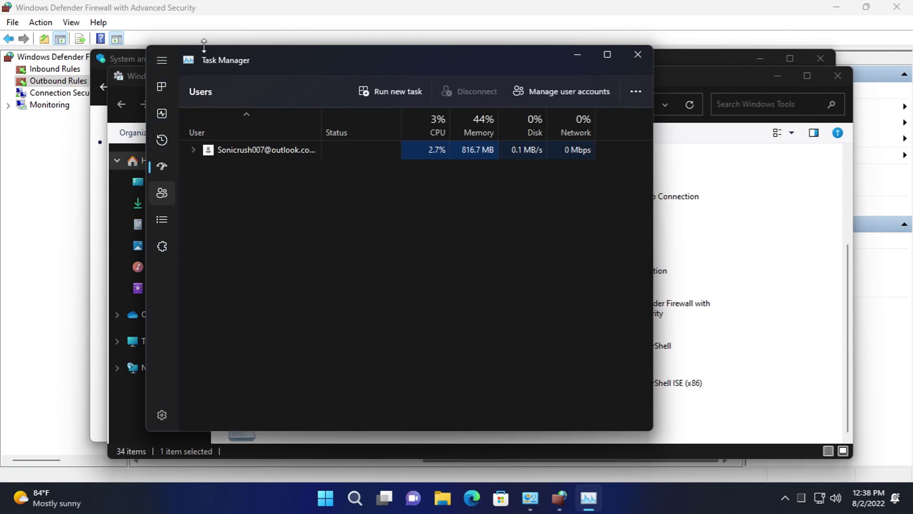
{"action": "left_click", "coordinate": [161, 60]}
{"action": "left_click", "coordinate": [199, 218]}
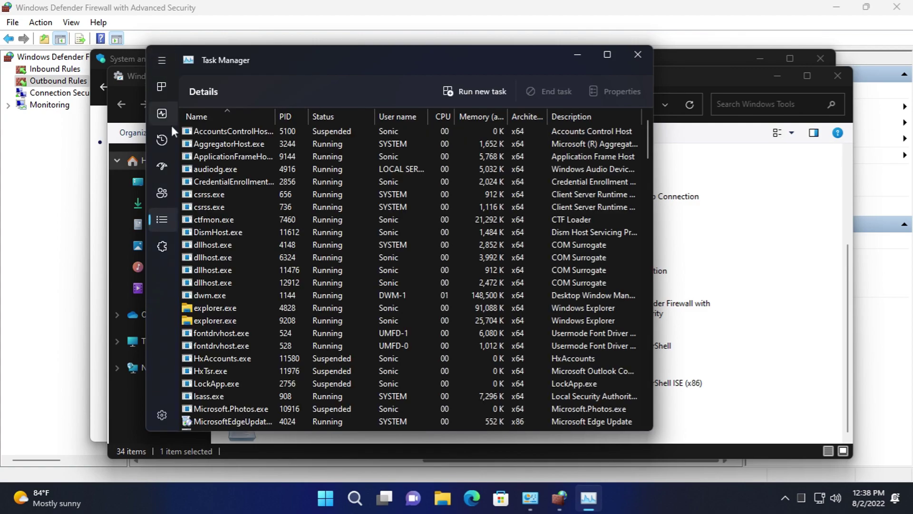
{"action": "left_click", "coordinate": [161, 60]}
{"action": "left_click", "coordinate": [194, 246]}
{"action": "left_click", "coordinate": [638, 54]}
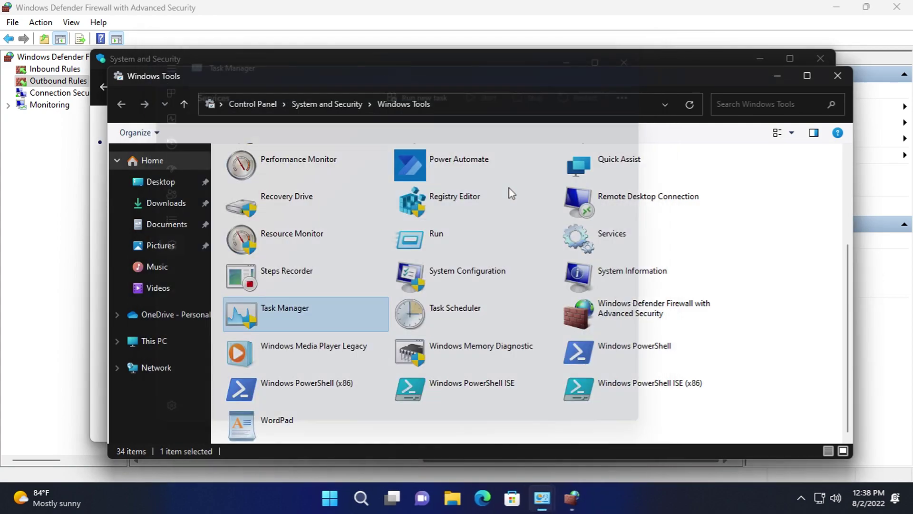
{"action": "double_click", "coordinate": [336, 340]}
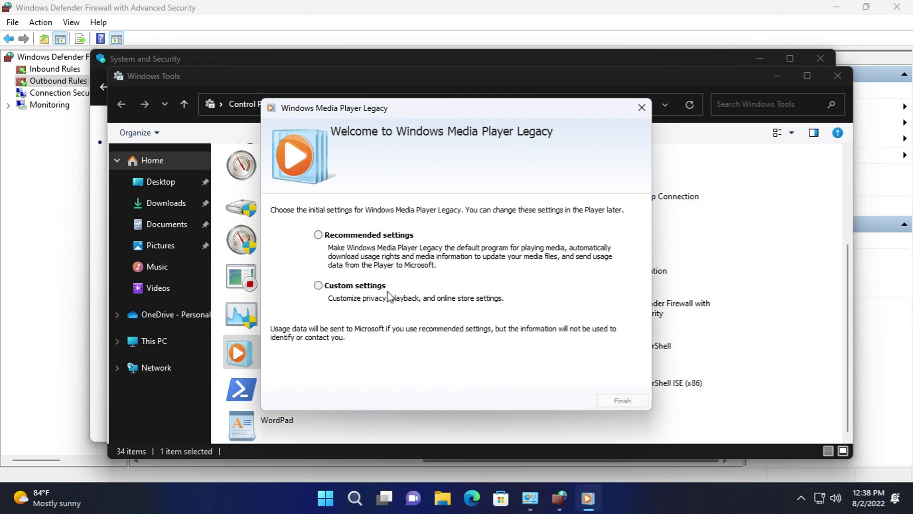
{"action": "left_click", "coordinate": [641, 108]}
{"action": "left_click", "coordinate": [285, 384]}
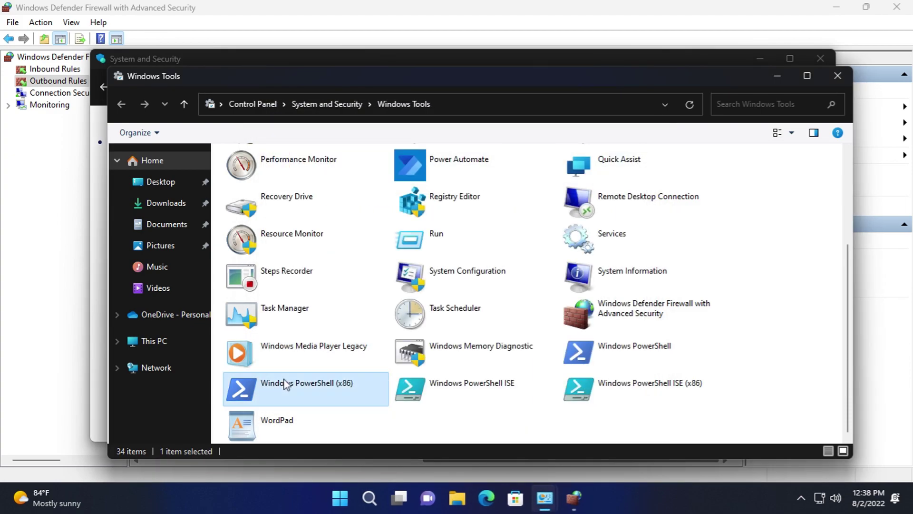
{"action": "double_click", "coordinate": [299, 395]}
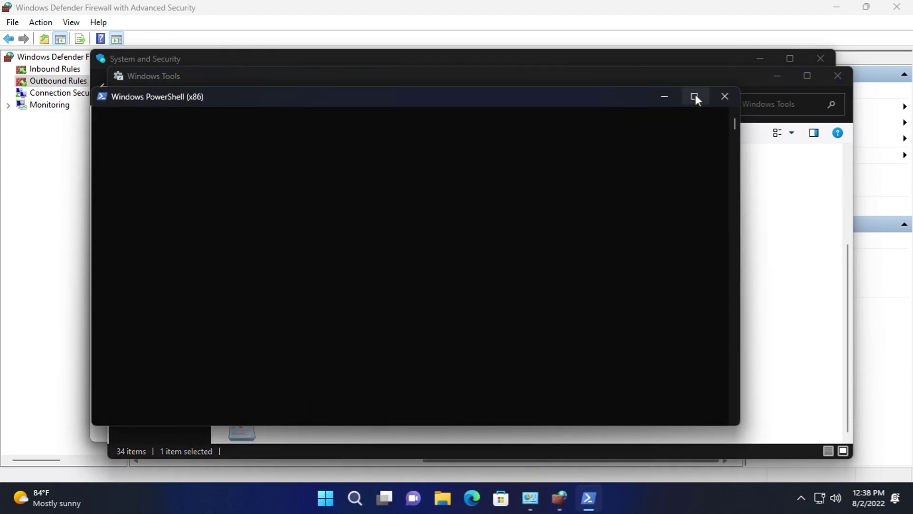
{"action": "left_click", "coordinate": [724, 97]}
{"action": "double_click", "coordinate": [333, 418]}
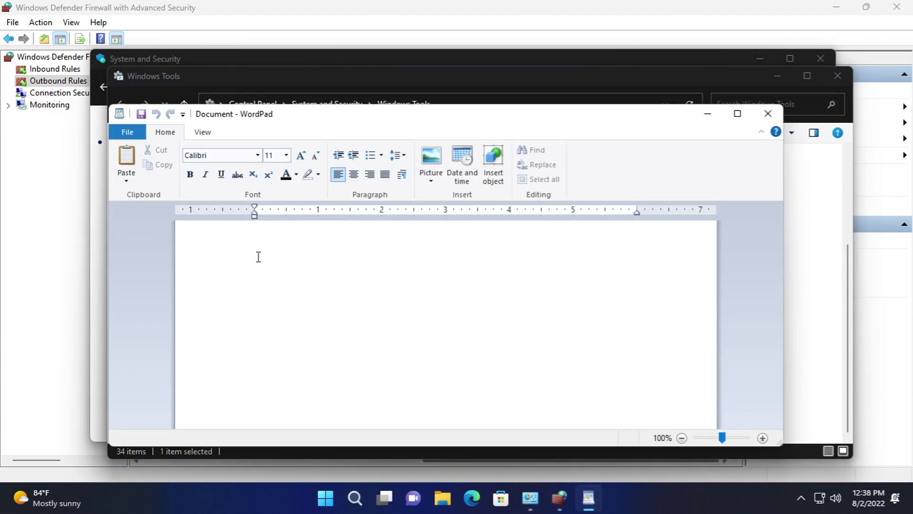
{"action": "left_click", "coordinate": [127, 132]}
{"action": "left_click", "coordinate": [184, 218]}
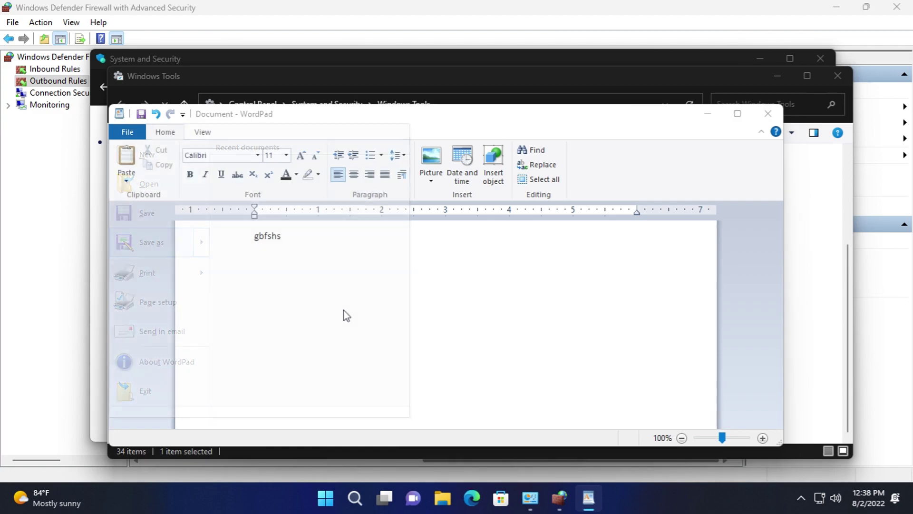
{"action": "left_click", "coordinate": [417, 370]}
{"action": "left_click", "coordinate": [416, 371]}
{"action": "left_click", "coordinate": [502, 407]}
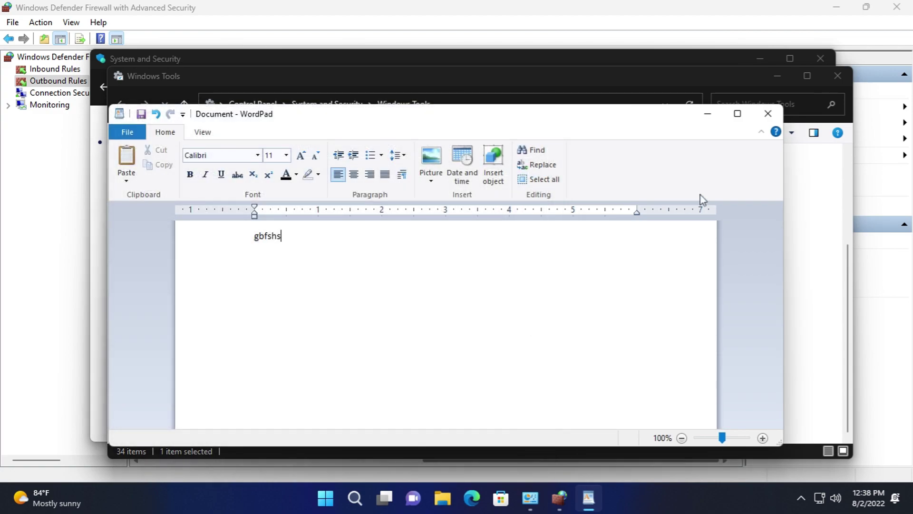
{"action": "left_click", "coordinate": [767, 115]}
{"action": "left_click", "coordinate": [475, 287]}
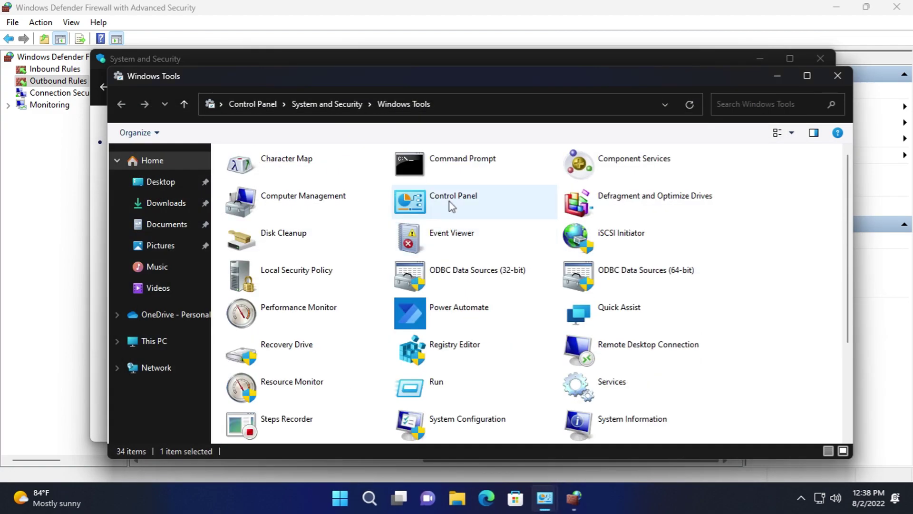
- Run ver in Command Prompt, then close it with exit
{"action": "double_click", "coordinate": [456, 172]}
{"action": "type", "text": "ver"}
{"action": "key", "text": "Return"}
{"action": "type", "text": "exit"}
{"action": "key", "text": "Return"}
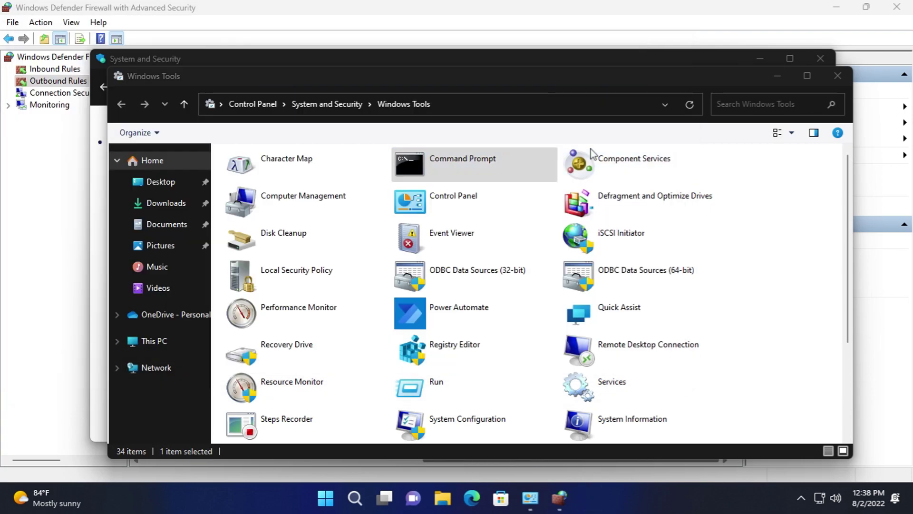
- Open Event Viewer and view its About information
{"action": "double_click", "coordinate": [476, 244]}
{"action": "left_click", "coordinate": [269, 139]}
{"action": "mouse_move", "coordinate": [355, 139]}
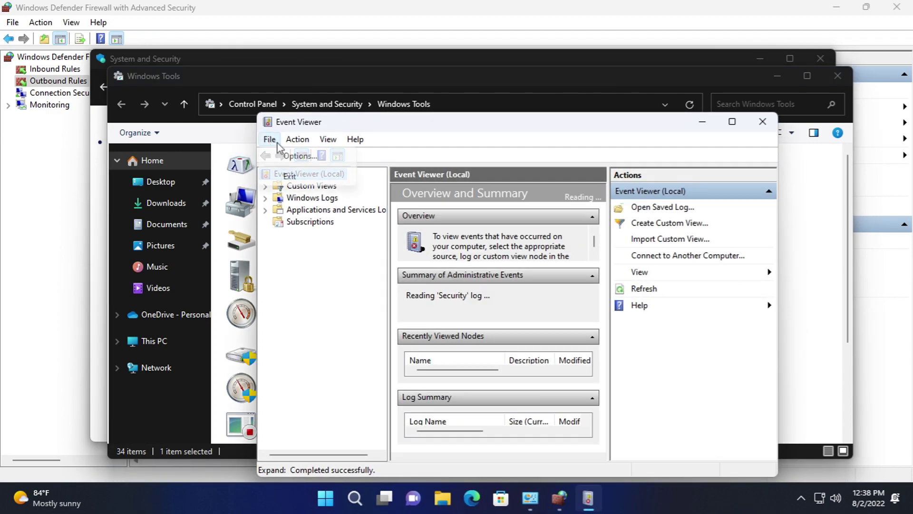
{"action": "left_click", "coordinate": [408, 204]}
{"action": "left_click", "coordinate": [585, 357]}
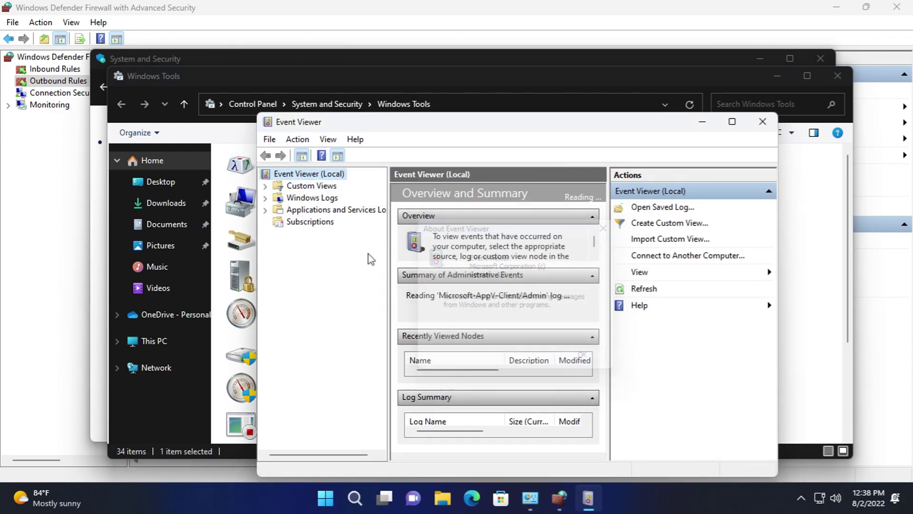
- Open the Windows Logs Security log and inspect Event 4799's properties and details
{"action": "left_click", "coordinate": [265, 197]}
{"action": "left_click", "coordinate": [313, 222]}
{"action": "left_click", "coordinate": [433, 248]}
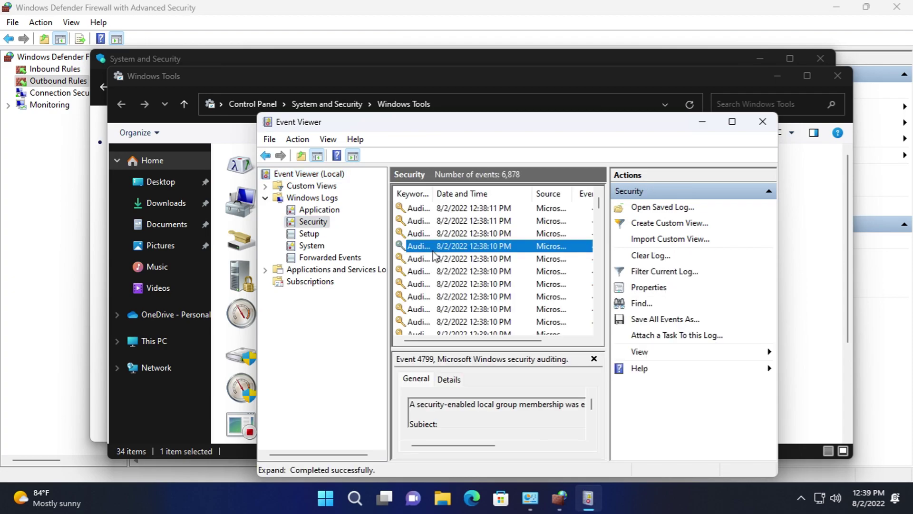
{"action": "double_click", "coordinate": [433, 248]}
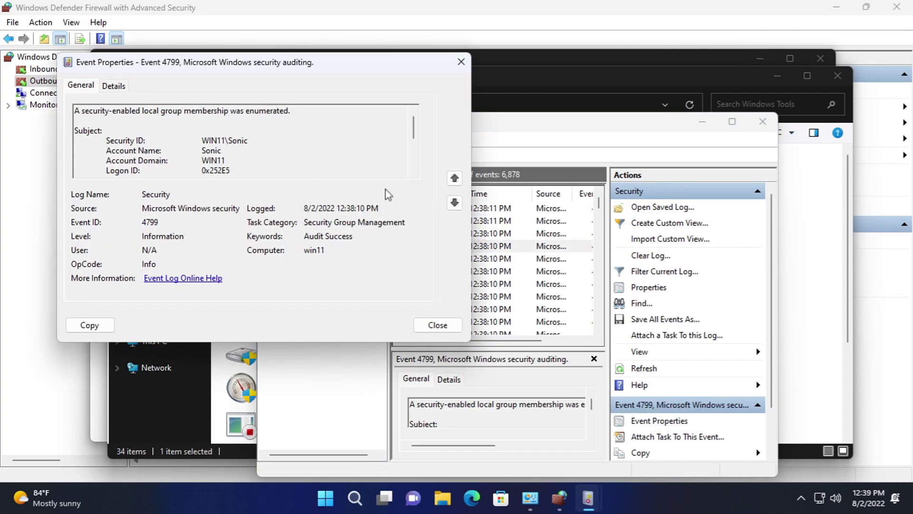
{"action": "left_click", "coordinate": [113, 86]}
{"action": "left_click", "coordinate": [437, 325]}
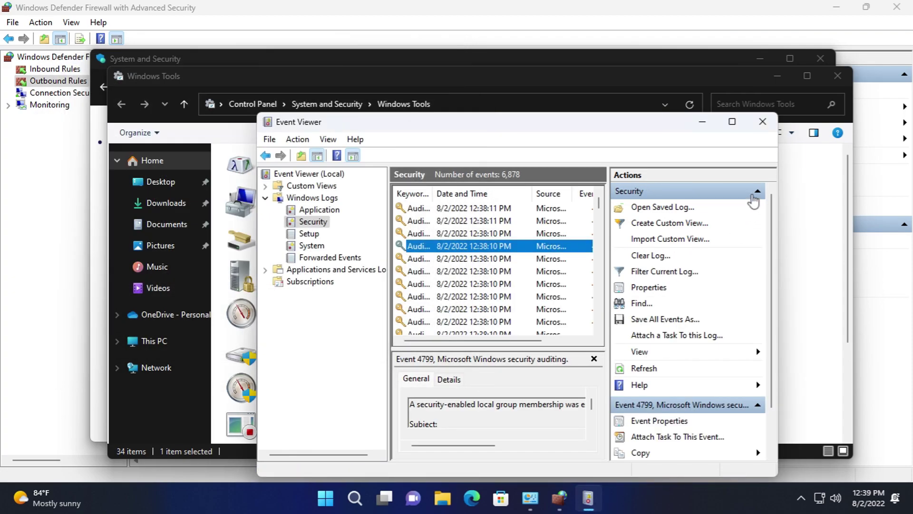
- Close Event Viewer, open ODBC Data Sources (32-bit), then start and cancel adding a new data source
{"action": "left_click", "coordinate": [764, 122]}
{"action": "double_click", "coordinate": [484, 280]}
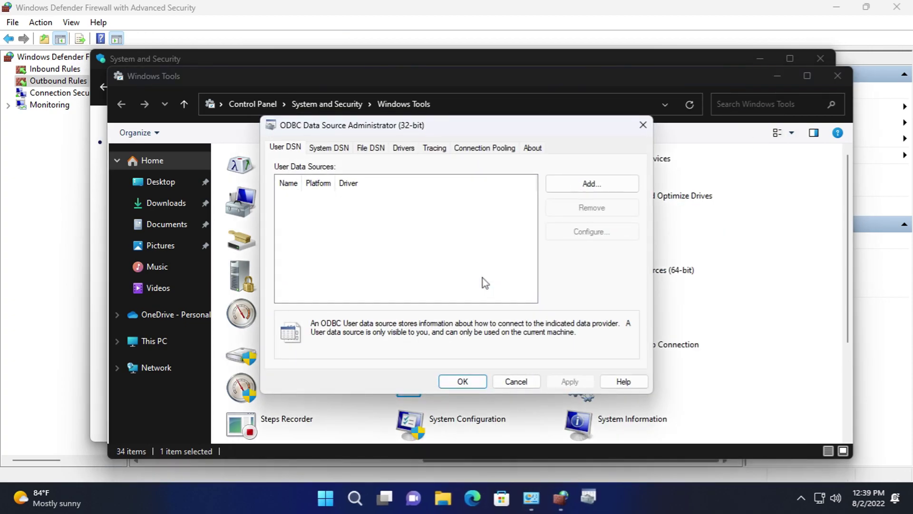
{"action": "left_click", "coordinate": [579, 188]}
{"action": "scroll", "coordinate": [570, 219], "scroll_direction": "down", "scroll_amount": 5}
{"action": "left_click_drag", "start_coordinate": [492, 296], "coordinate": [560, 297]}
{"action": "left_click", "coordinate": [577, 357]}
- Browse the System DSN, File DSN and installed ODBC Drivers tabs
{"action": "left_click", "coordinate": [328, 147]}
{"action": "left_click", "coordinate": [370, 147]}
{"action": "left_click", "coordinate": [404, 148]}
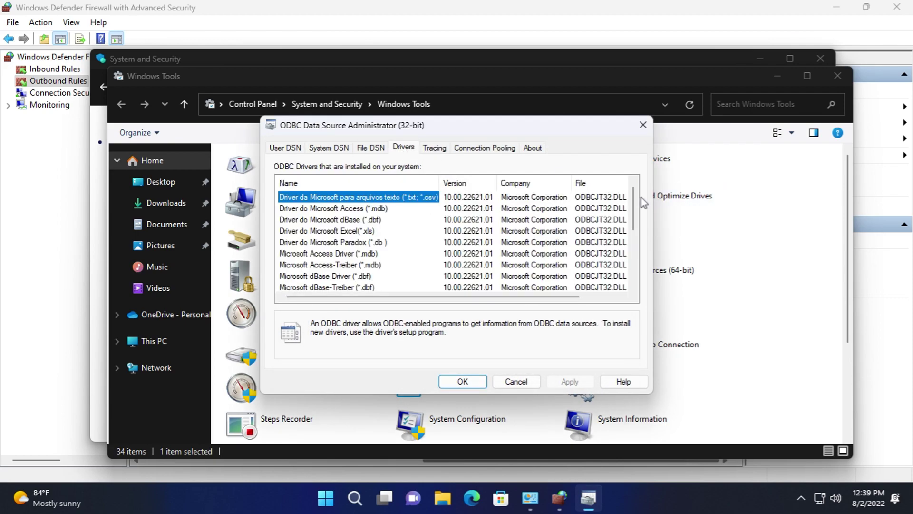
{"action": "left_click_drag", "start_coordinate": [634, 215], "coordinate": [633, 267]}
{"action": "left_click_drag", "start_coordinate": [574, 297], "coordinate": [594, 297]}
- Check the Tracing, Connection Pooling and About tabs, then close the ODBC administrator with OK
{"action": "left_click", "coordinate": [435, 148]}
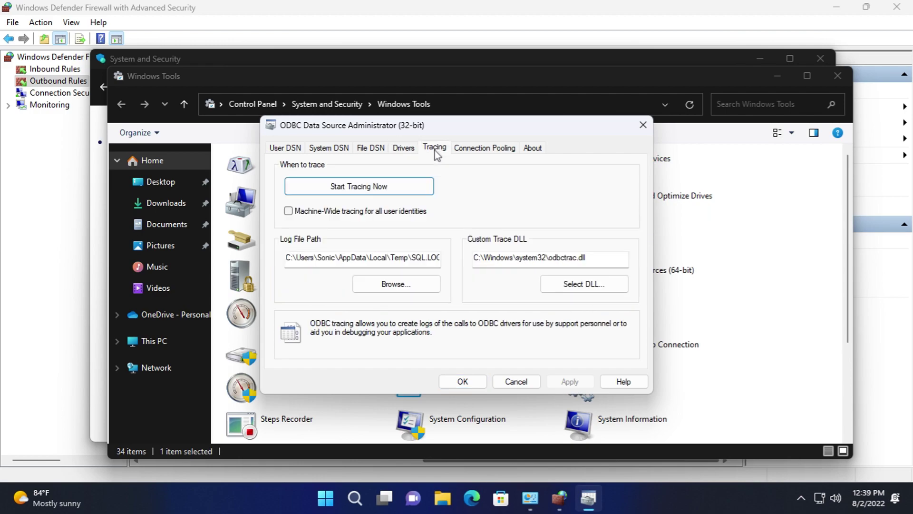
{"action": "left_click", "coordinate": [485, 148]}
{"action": "left_click_drag", "start_coordinate": [633, 200], "coordinate": [636, 245]}
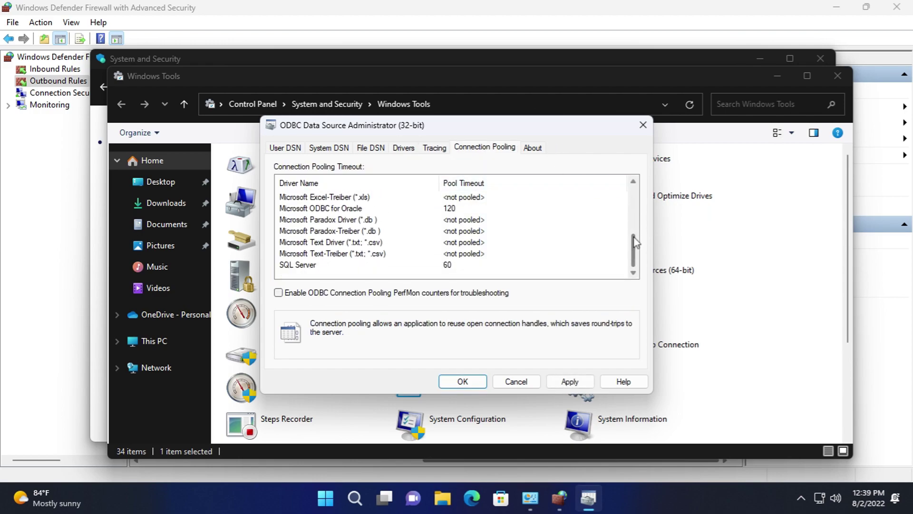
{"action": "left_click", "coordinate": [532, 148]}
{"action": "left_click", "coordinate": [522, 386]}
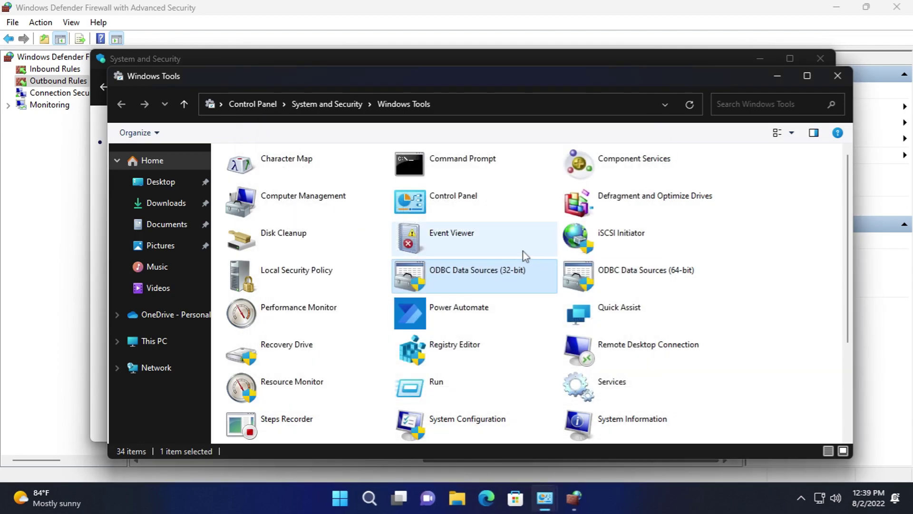
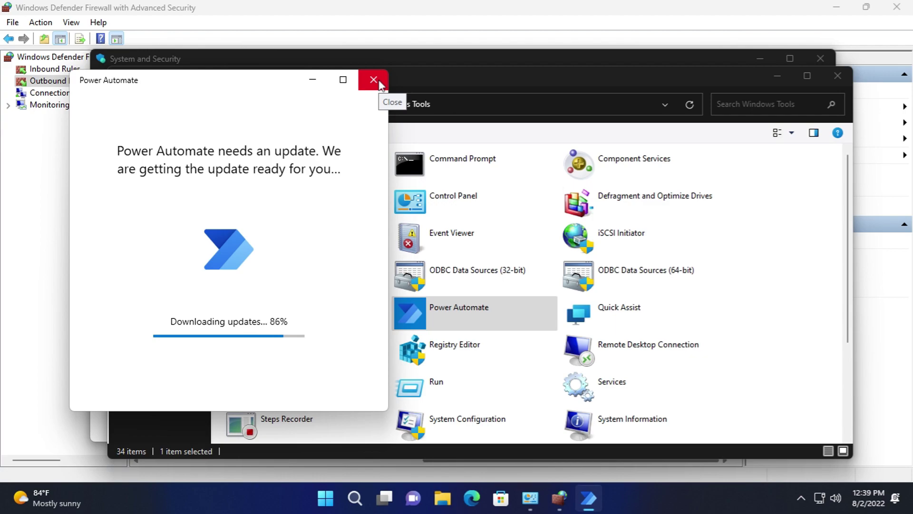
- Close the Power Automate update and sign-in windows
{"action": "left_click", "coordinate": [373, 80]}
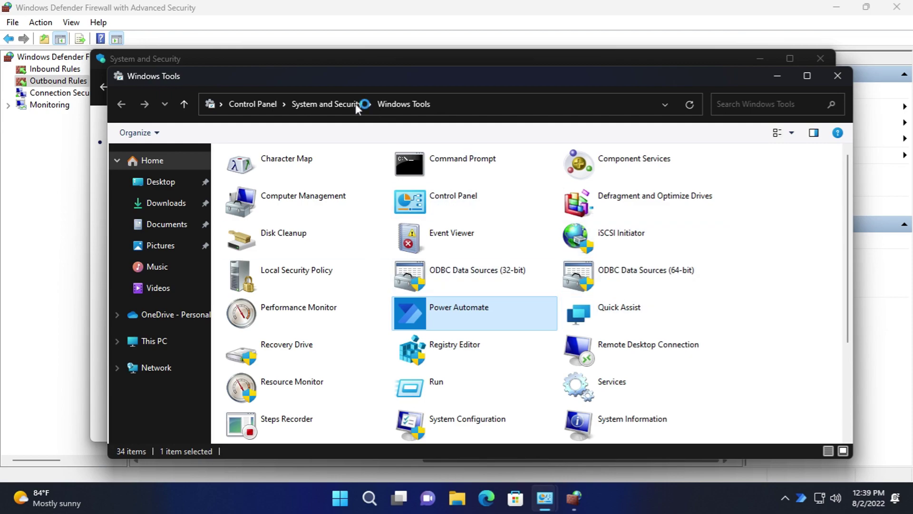
{"action": "left_click", "coordinate": [582, 498]}
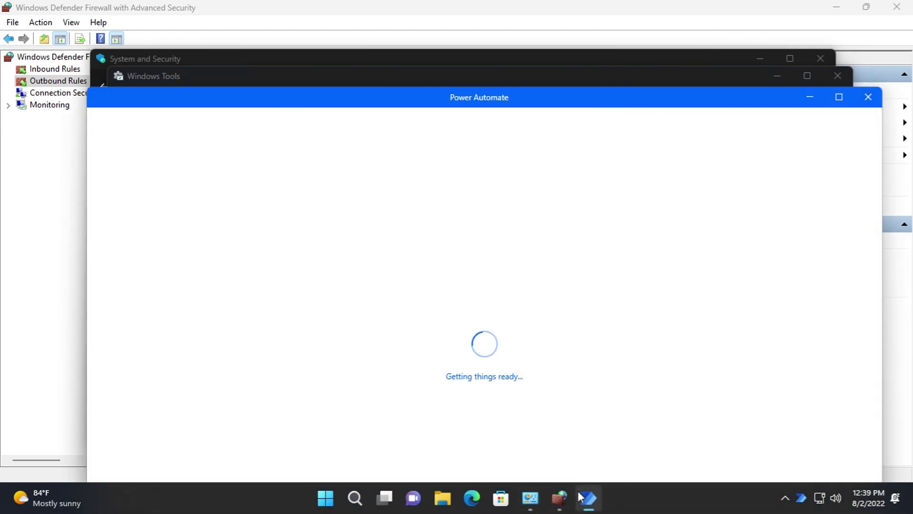
{"action": "left_click_drag", "start_coordinate": [380, 102], "coordinate": [350, 57]}
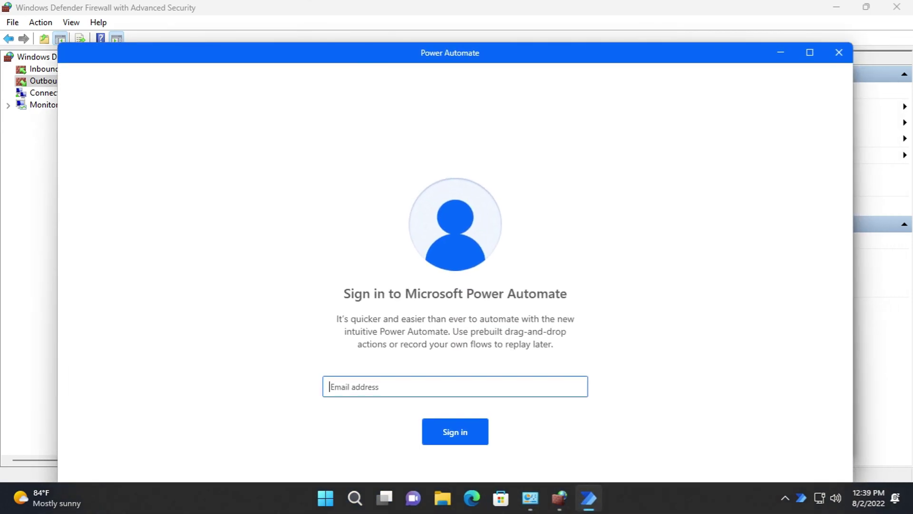
{"action": "left_click", "coordinate": [851, 55]}
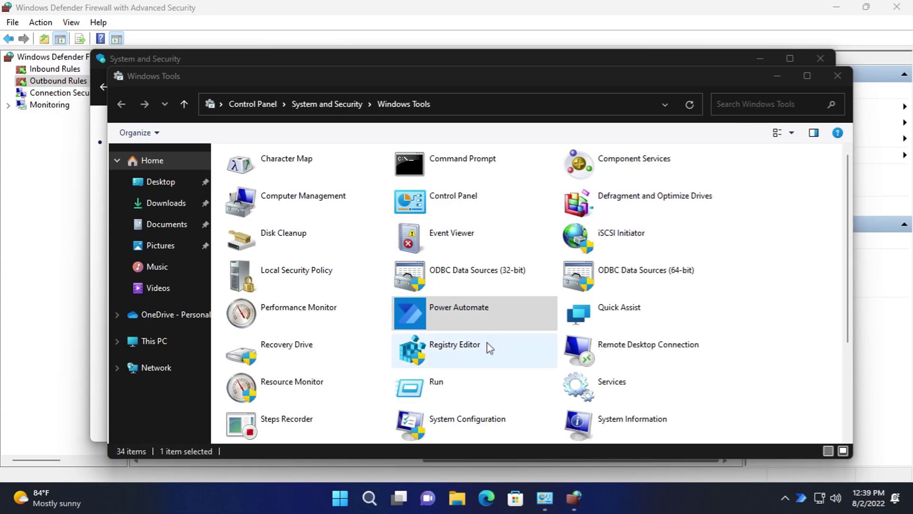
- Run Registry Editor from Windows Tools, view Help > About, then close it
{"action": "double_click", "coordinate": [488, 347]}
{"action": "left_click", "coordinate": [414, 361]}
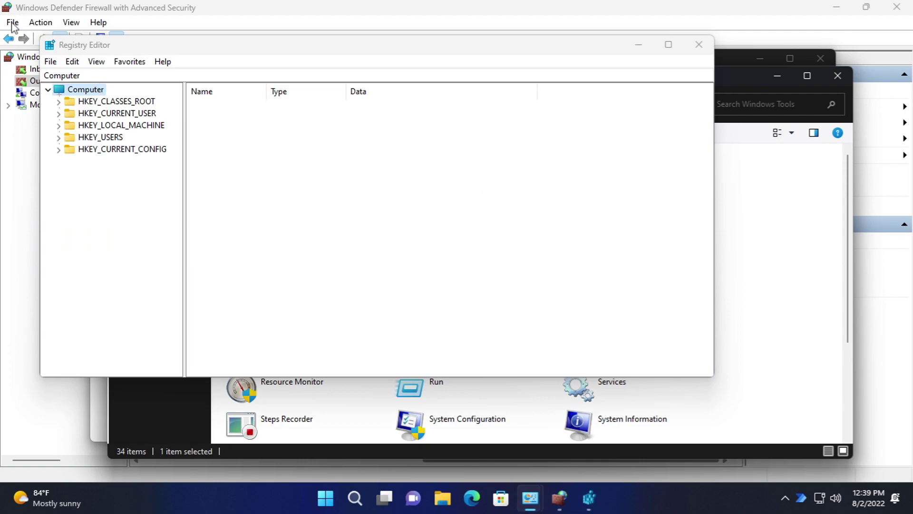
{"action": "left_click", "coordinate": [51, 61]}
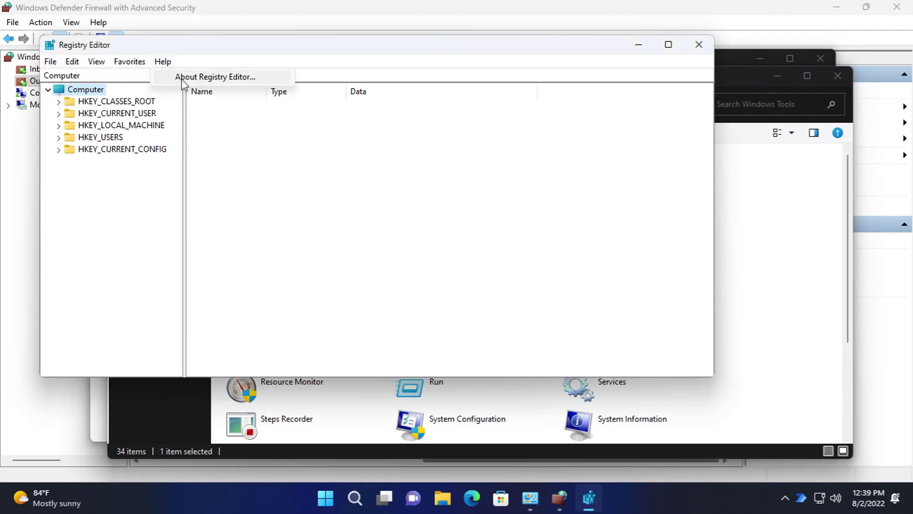
{"action": "left_click", "coordinate": [214, 76]}
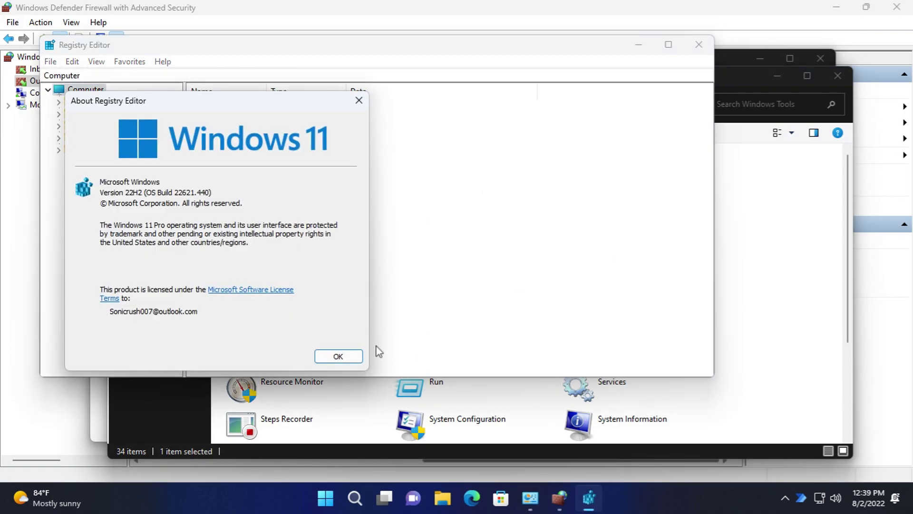
{"action": "key", "text": "Return"}
{"action": "left_click", "coordinate": [699, 45]}
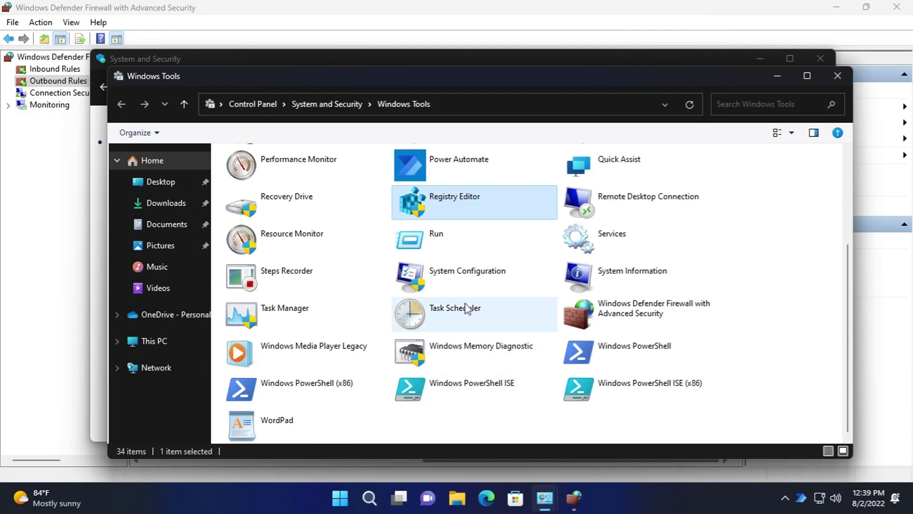
{"action": "double_click", "coordinate": [445, 267]}
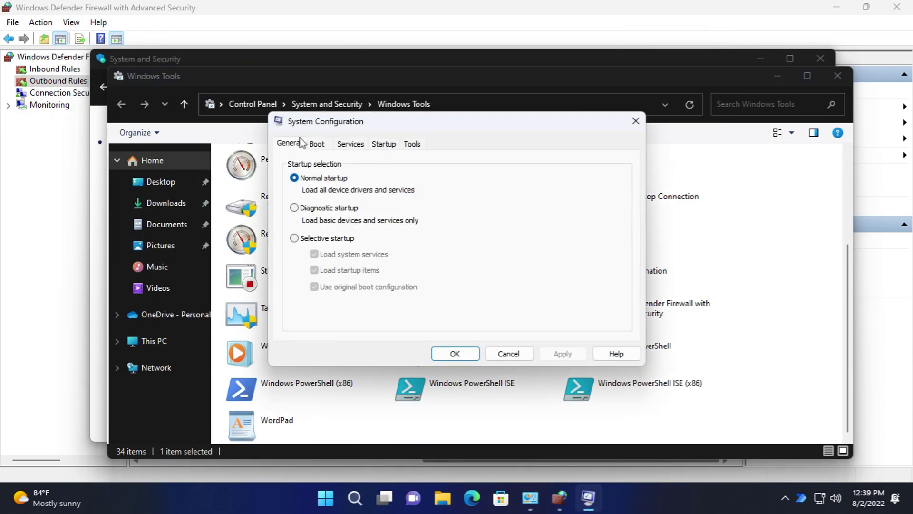
{"action": "left_click", "coordinate": [317, 144]}
{"action": "left_click", "coordinate": [325, 236]}
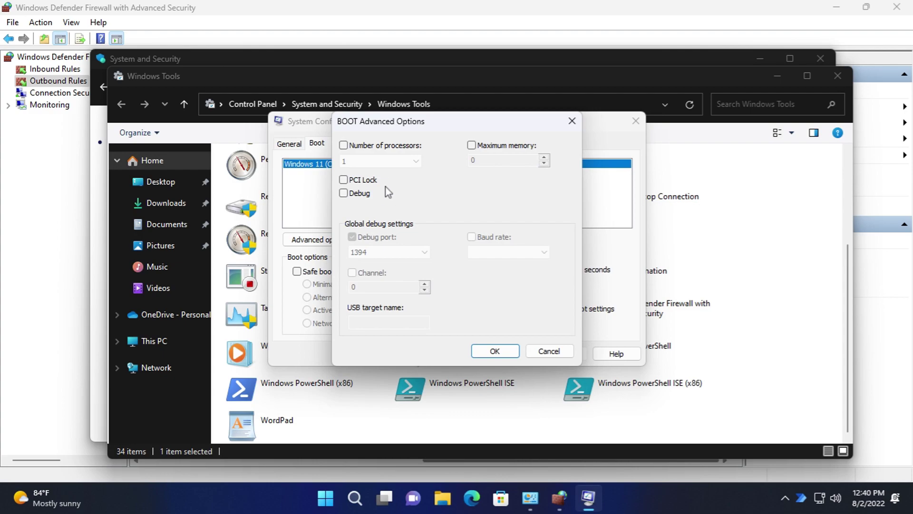
{"action": "left_click", "coordinate": [540, 353]}
{"action": "left_click", "coordinate": [351, 144]}
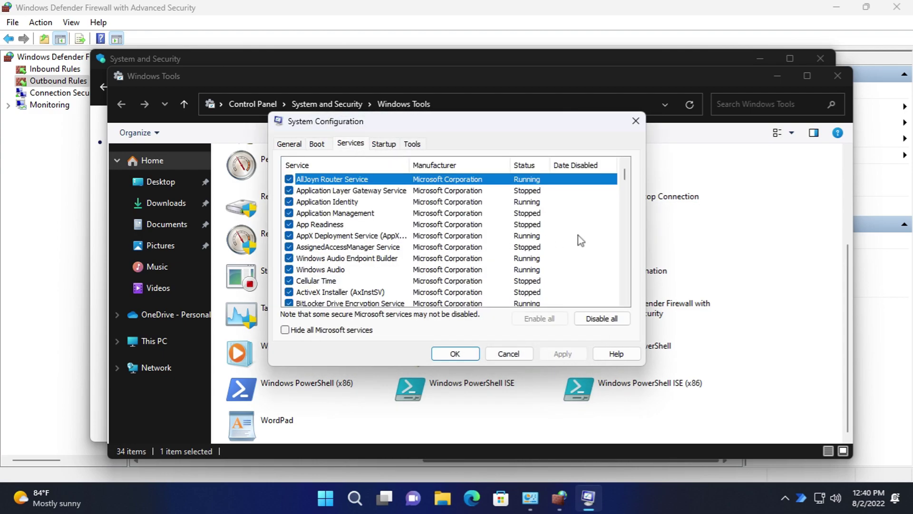
{"action": "left_click_drag", "start_coordinate": [626, 183], "coordinate": [627, 300]}
{"action": "left_click", "coordinate": [384, 144]}
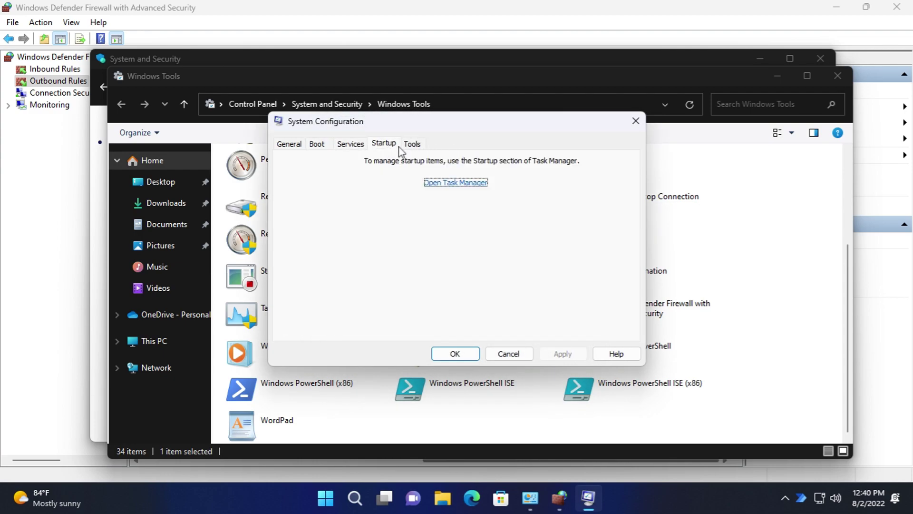
{"action": "left_click", "coordinate": [412, 144]}
{"action": "left_click_drag", "start_coordinate": [626, 202], "coordinate": [627, 254]}
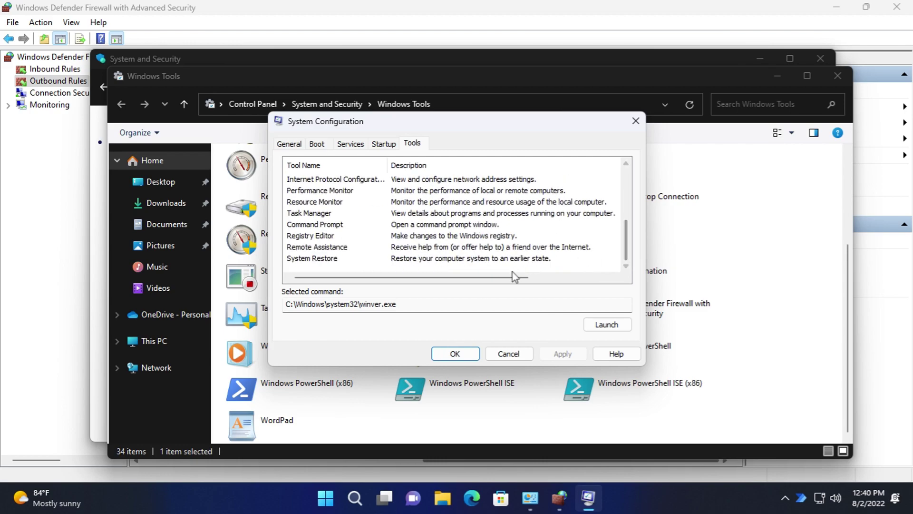
{"action": "left_click_drag", "start_coordinate": [517, 279], "coordinate": [602, 265]}
{"action": "scroll", "coordinate": [601, 265], "scroll_direction": "up", "scroll_amount": 2}
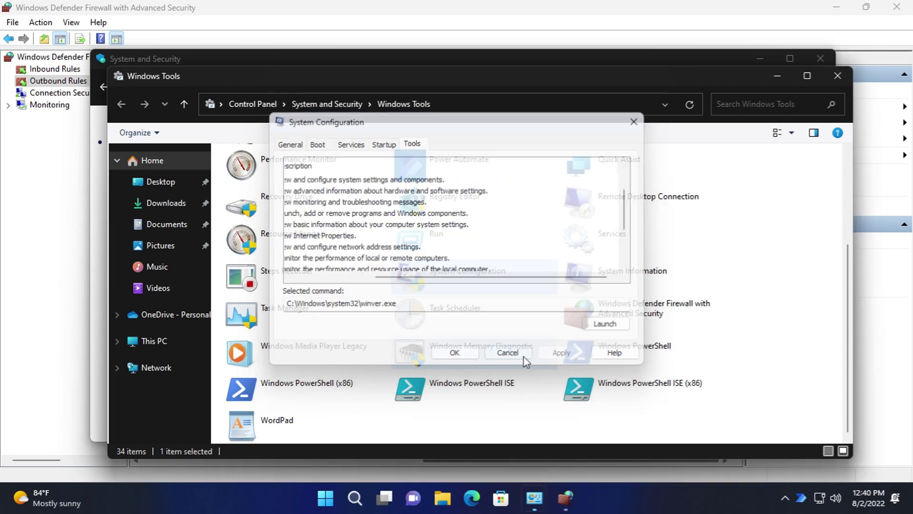
{"action": "left_click", "coordinate": [508, 353]}
{"action": "left_click", "coordinate": [484, 307]}
{"action": "double_click", "coordinate": [485, 307]}
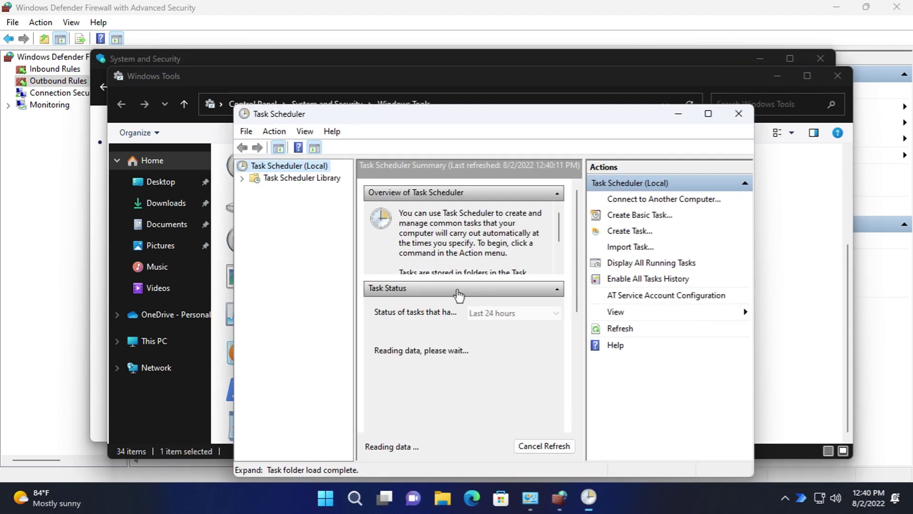
{"action": "left_click", "coordinate": [333, 131]}
{"action": "left_click", "coordinate": [362, 197]}
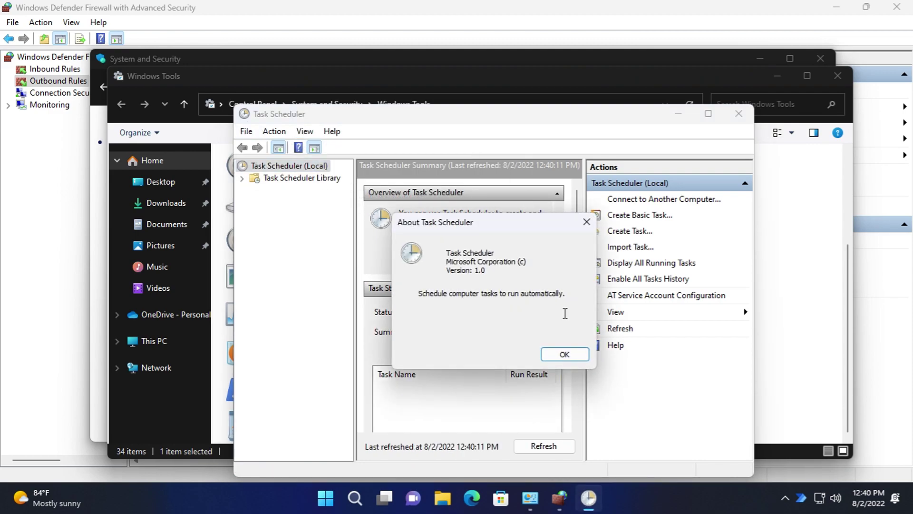
{"action": "left_click", "coordinate": [571, 354]}
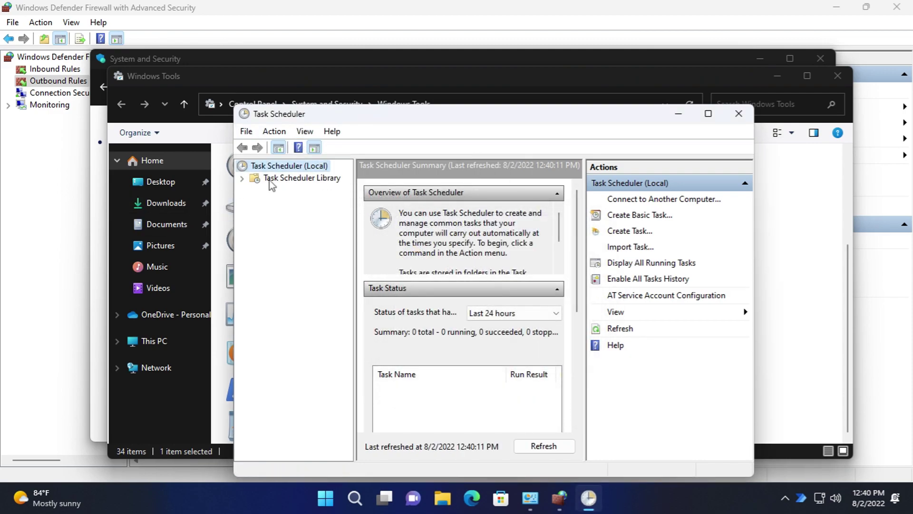
{"action": "double_click", "coordinate": [271, 179]}
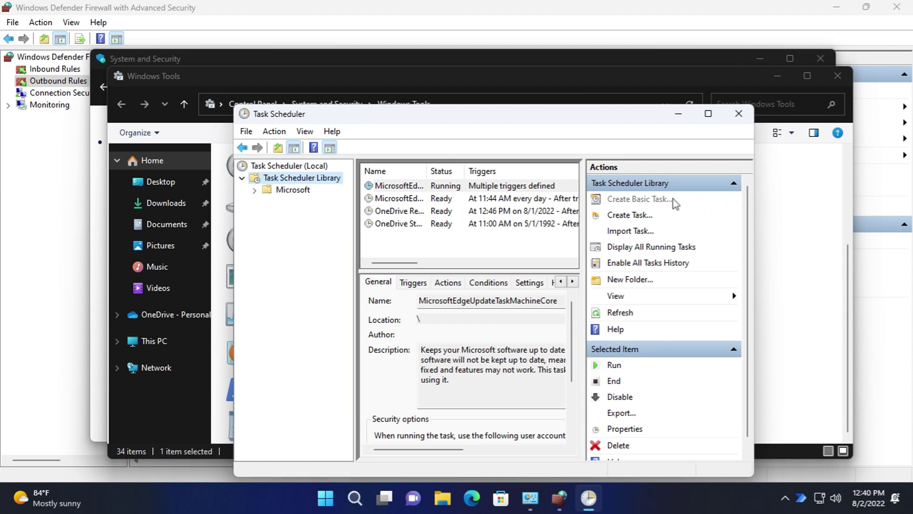
{"action": "left_click", "coordinate": [674, 200]}
{"action": "left_click", "coordinate": [695, 437]}
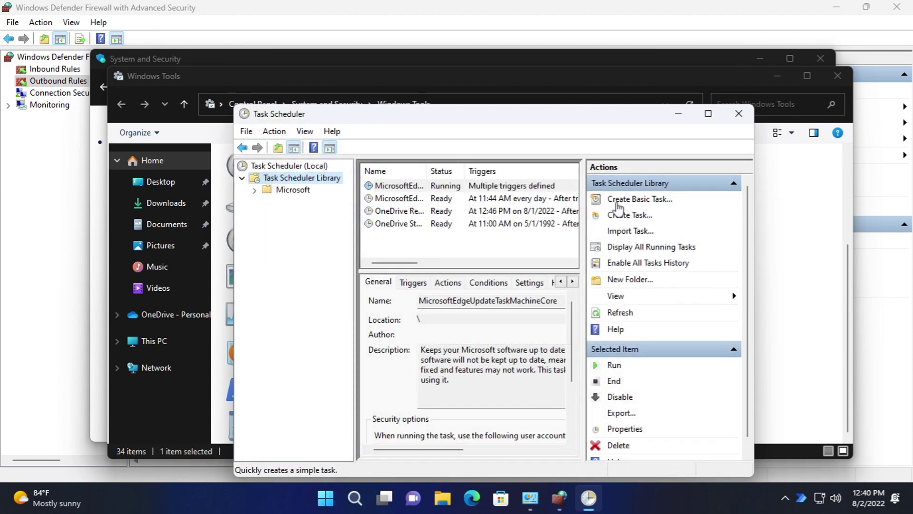
{"action": "left_click", "coordinate": [625, 220]}
{"action": "left_click", "coordinate": [552, 410]}
{"action": "left_click", "coordinate": [500, 441]}
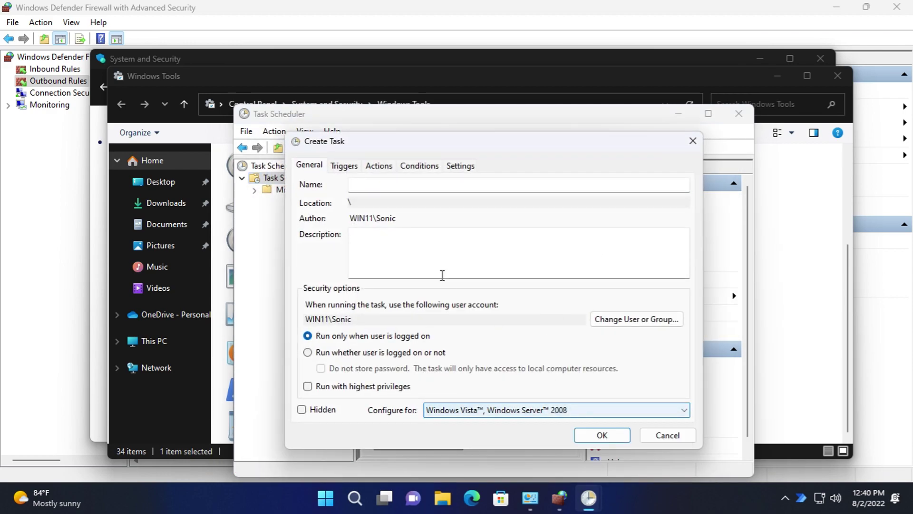
{"action": "left_click", "coordinate": [346, 166]}
{"action": "left_click", "coordinate": [418, 165]}
{"action": "left_click", "coordinate": [459, 166]}
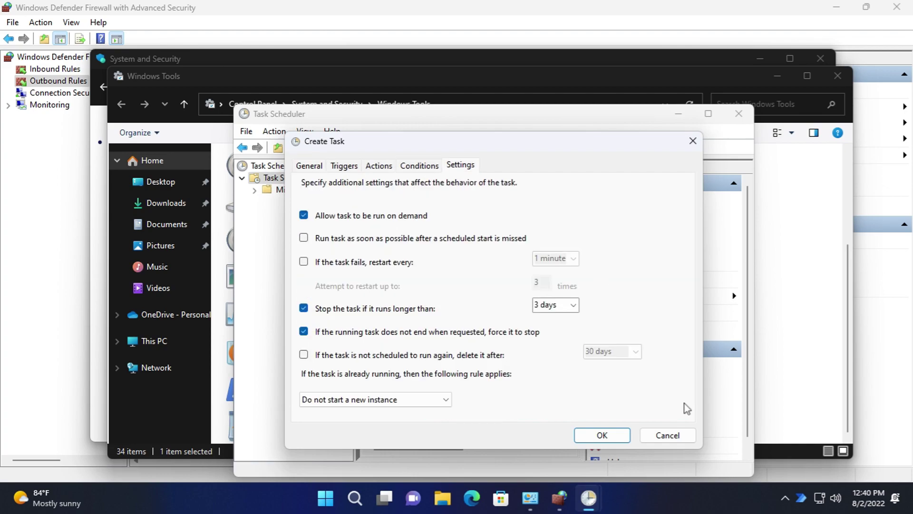
{"action": "left_click", "coordinate": [668, 435]}
{"action": "left_click", "coordinate": [739, 113]}
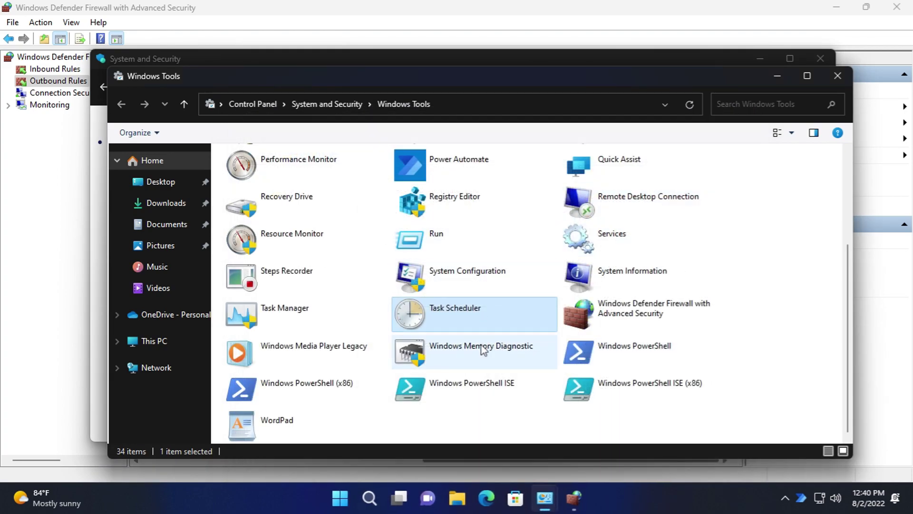
{"action": "double_click", "coordinate": [483, 350]}
{"action": "left_click", "coordinate": [556, 309]}
{"action": "double_click", "coordinate": [506, 379]}
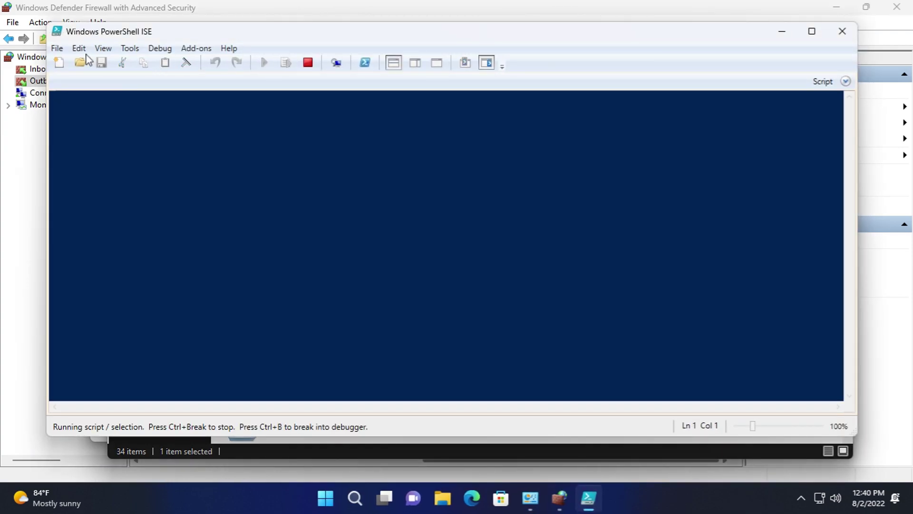
{"action": "left_click", "coordinate": [229, 48]}
{"action": "left_click", "coordinate": [251, 90]}
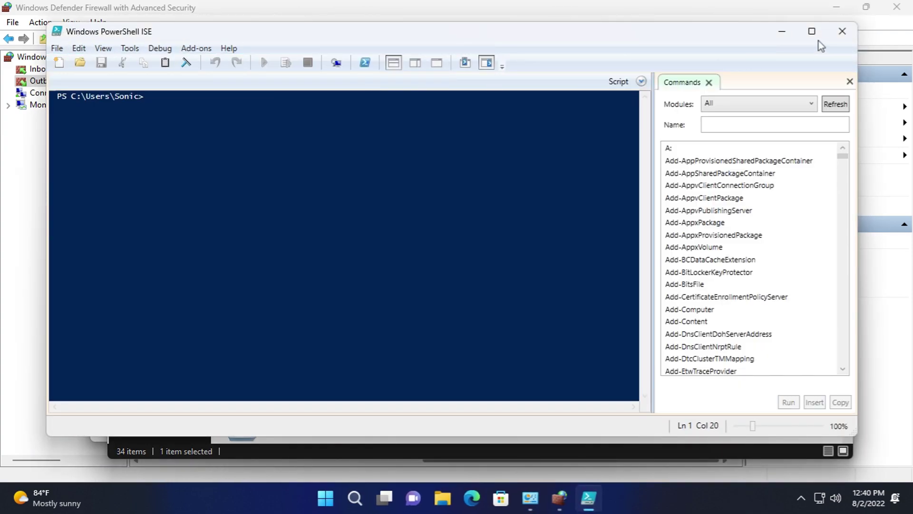
{"action": "left_click", "coordinate": [842, 31]}
{"action": "double_click", "coordinate": [635, 177]}
{"action": "left_click", "coordinate": [145, 75]}
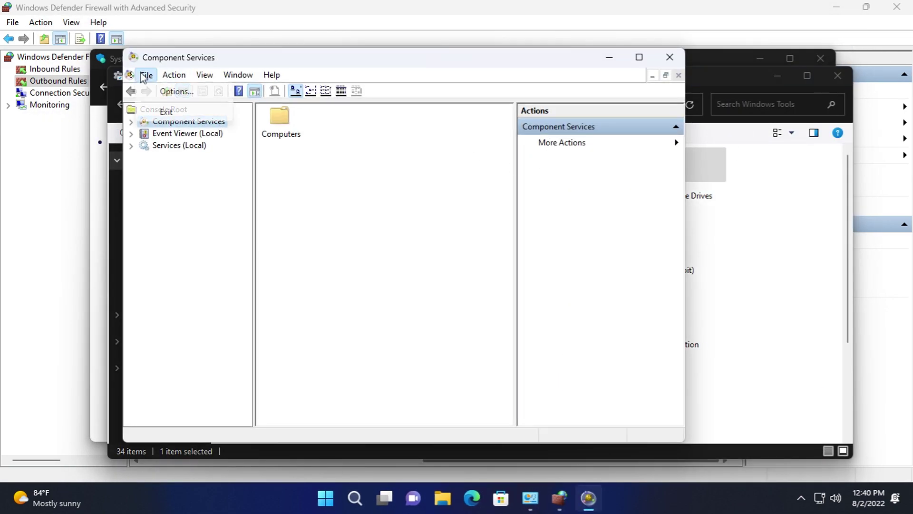
{"action": "left_click", "coordinate": [304, 142]}
{"action": "left_click", "coordinate": [488, 307]}
{"action": "left_click", "coordinate": [131, 133]}
{"action": "left_click", "coordinate": [131, 121]}
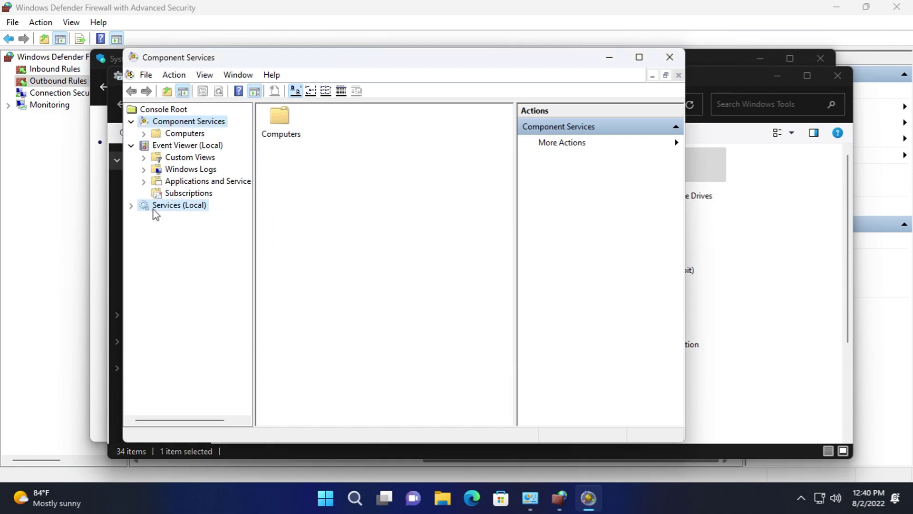
{"action": "left_click", "coordinate": [179, 205]}
{"action": "left_click", "coordinate": [669, 58]}
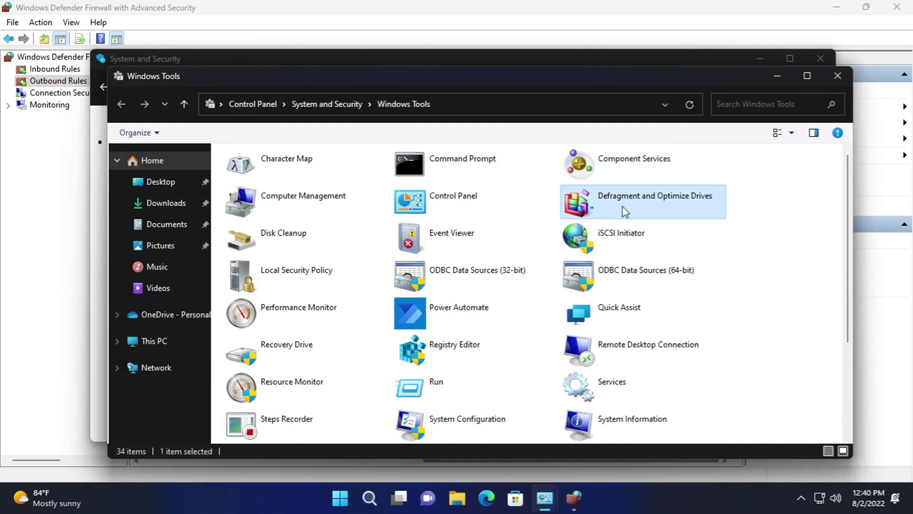
{"action": "double_click", "coordinate": [622, 208]}
- Close Optimize Drives and launch iSCSI Initiator, starting the Microsoft iSCSI service
{"action": "left_click", "coordinate": [674, 95]}
{"action": "double_click", "coordinate": [624, 224]}
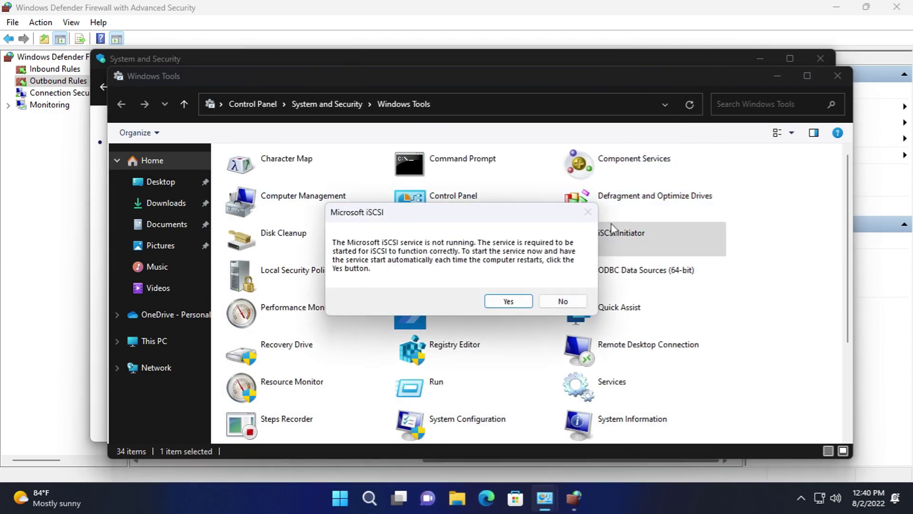
{"action": "left_click", "coordinate": [508, 301]}
- Browse the 64-bit ODBC Data Source Administrator tabs, cancel a new user DSN, and close it
{"action": "double_click", "coordinate": [642, 267]}
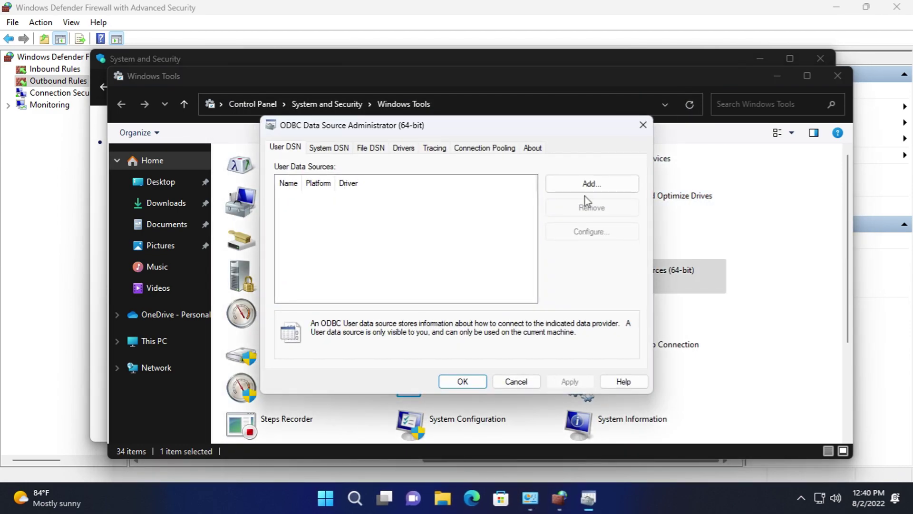
{"action": "left_click", "coordinate": [589, 183]}
{"action": "left_click_drag", "start_coordinate": [492, 296], "coordinate": [565, 327]}
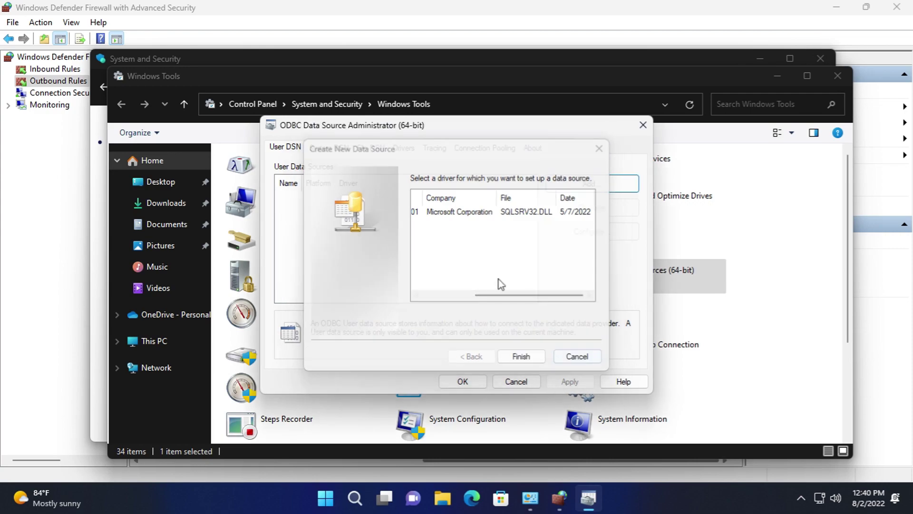
{"action": "left_click", "coordinate": [578, 356]}
{"action": "left_click", "coordinate": [329, 148]}
{"action": "left_click", "coordinate": [371, 147]}
{"action": "left_click", "coordinate": [484, 147]}
{"action": "left_click", "coordinate": [434, 148]}
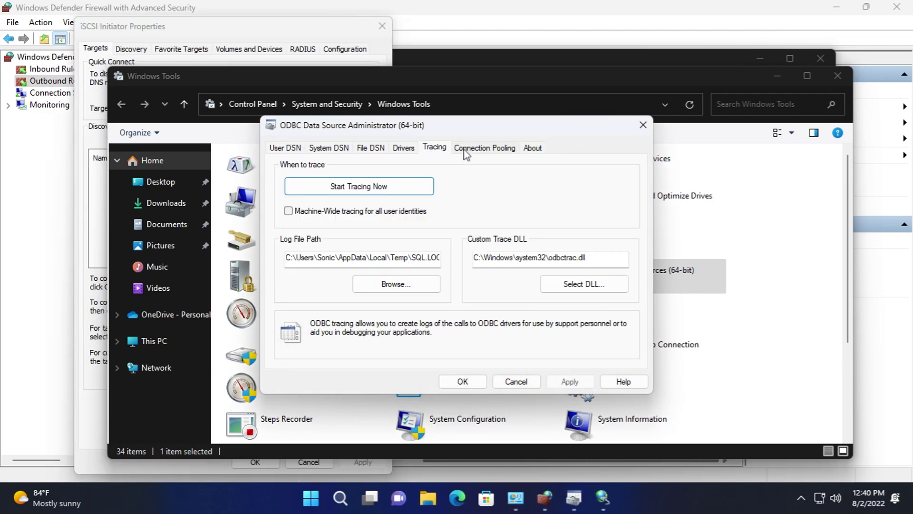
{"action": "left_click", "coordinate": [533, 147]}
{"action": "left_click", "coordinate": [516, 381]}
- On the iSCSI Discovery tab, review advanced target portal settings and close without adding a portal
{"action": "left_click", "coordinate": [252, 26]}
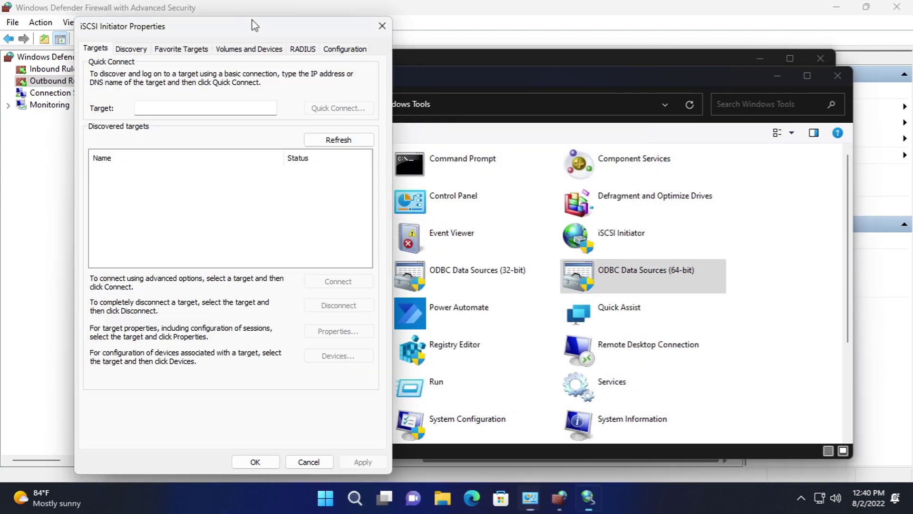
{"action": "left_click", "coordinate": [131, 49]}
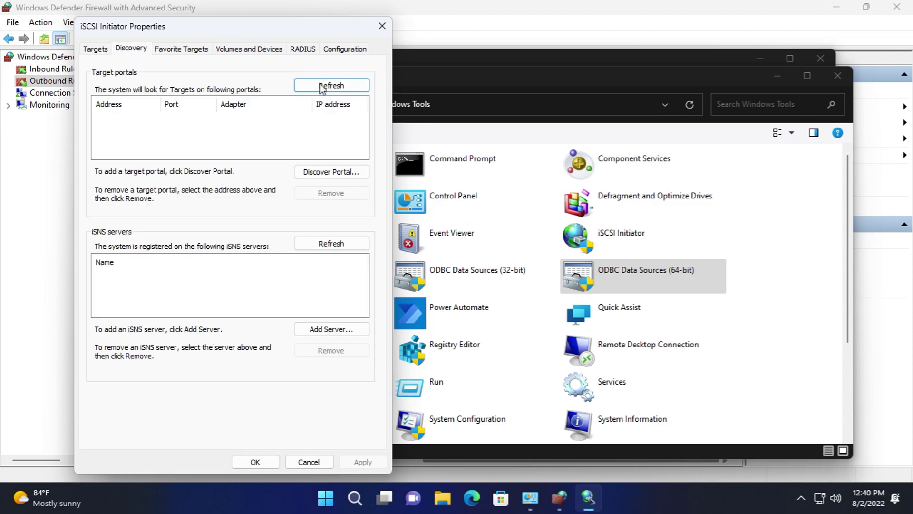
{"action": "left_click", "coordinate": [356, 171]}
{"action": "left_click", "coordinate": [166, 174]}
{"action": "left_click", "coordinate": [209, 118]}
{"action": "left_click", "coordinate": [242, 149]}
{"action": "left_click", "coordinate": [242, 138]}
{"action": "left_click", "coordinate": [242, 138]}
{"action": "left_click", "coordinate": [142, 80]}
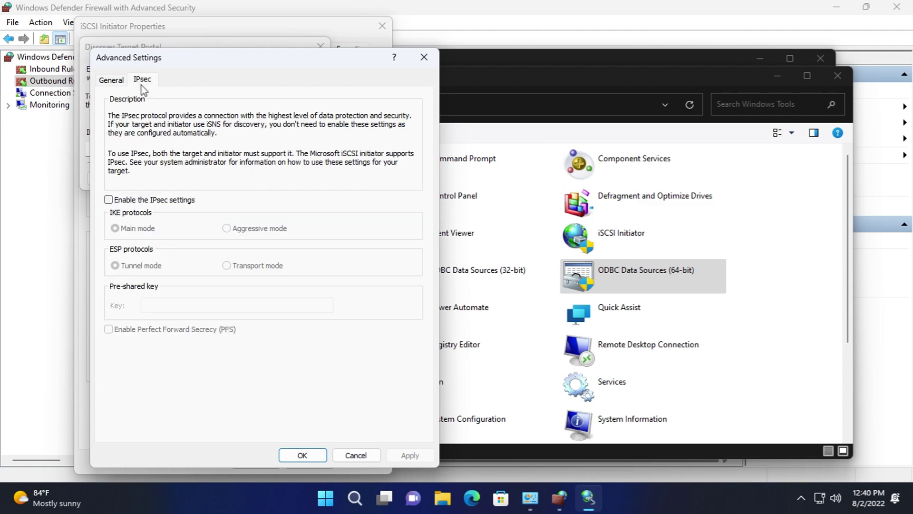
{"action": "left_click", "coordinate": [315, 458]}
{"action": "left_click", "coordinate": [298, 178]}
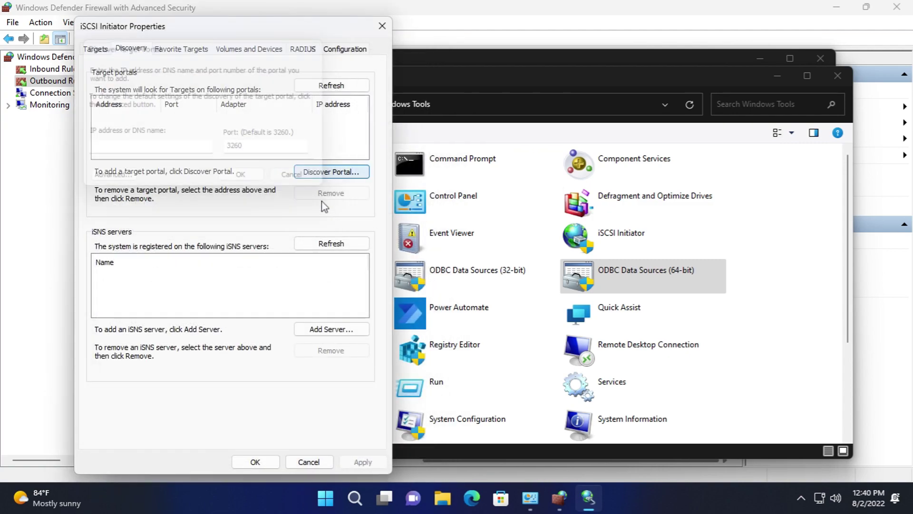
- Cancel adding an iSNS server, view Favorite Targets, and cancel adding a volume or device
{"action": "left_click", "coordinate": [351, 331]}
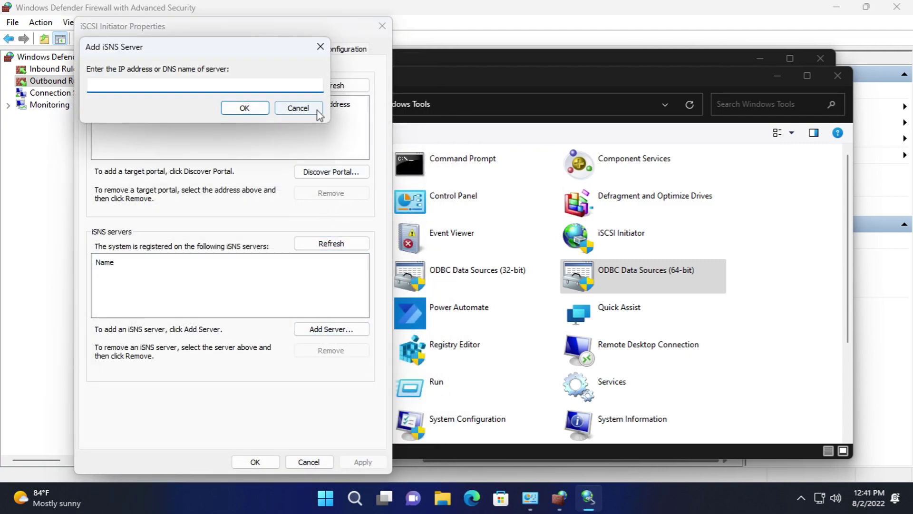
{"action": "left_click", "coordinate": [298, 108]}
{"action": "left_click", "coordinate": [173, 51]}
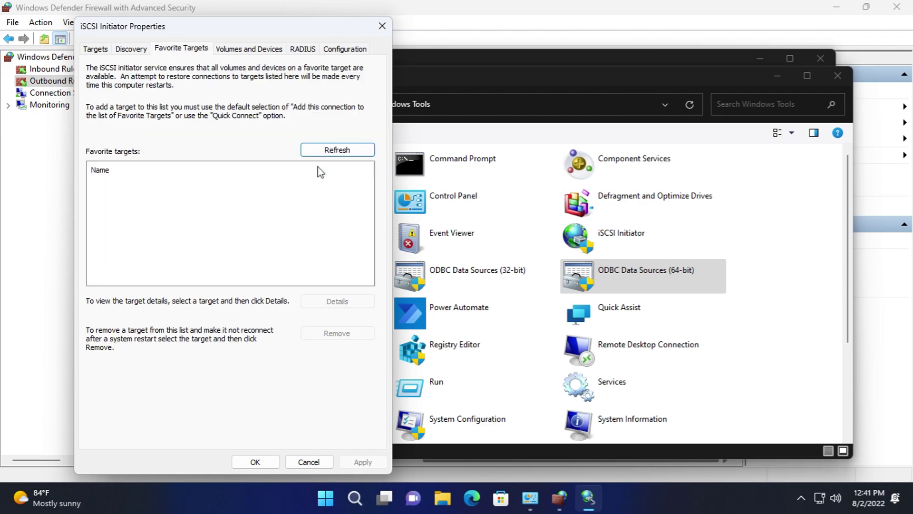
{"action": "left_click", "coordinate": [248, 50]}
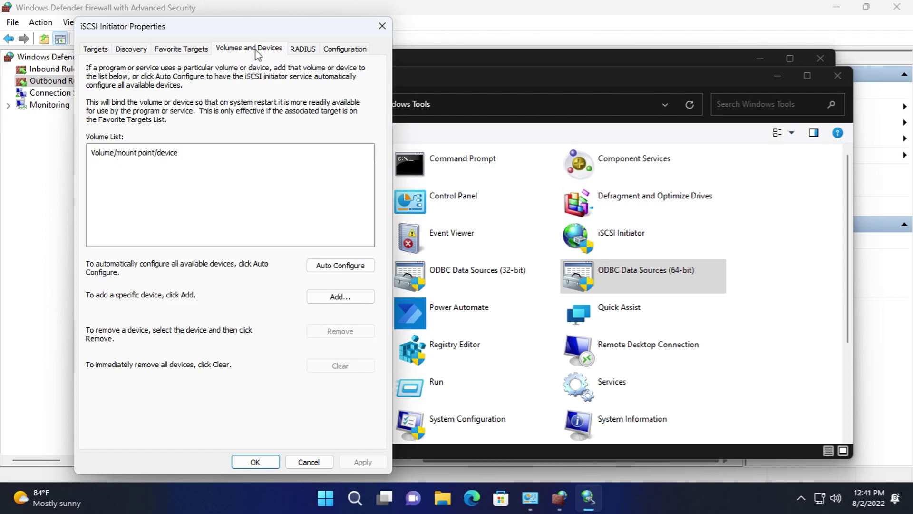
{"action": "left_click", "coordinate": [361, 297]}
{"action": "left_click", "coordinate": [300, 105]}
- On the RADIUS tab, cancel adding a server and the authentication shared-secret settings
{"action": "left_click", "coordinate": [302, 49]}
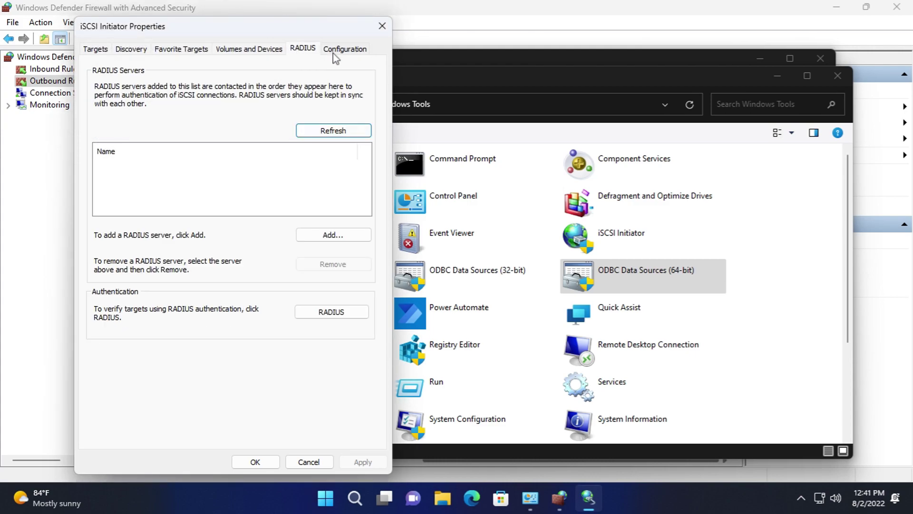
{"action": "left_click", "coordinate": [333, 235]}
{"action": "left_click", "coordinate": [296, 144]}
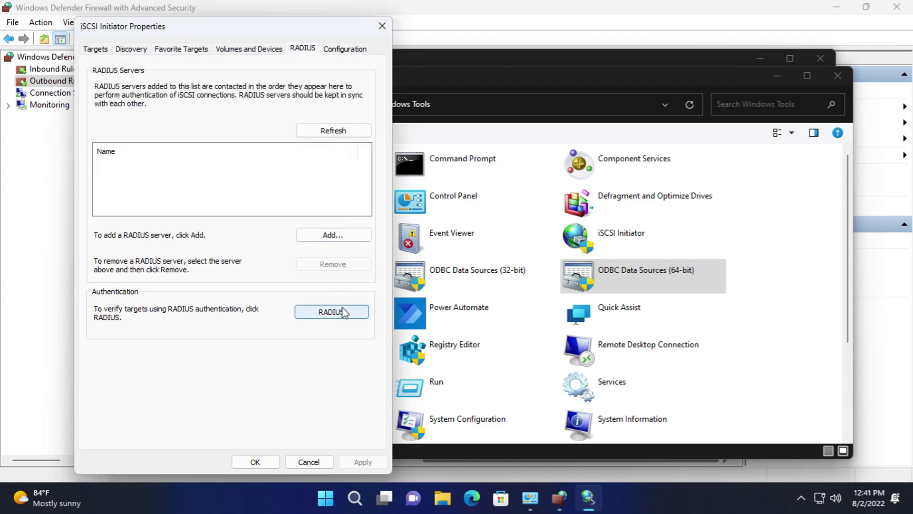
{"action": "left_click", "coordinate": [340, 312]}
{"action": "left_click", "coordinate": [302, 172]}
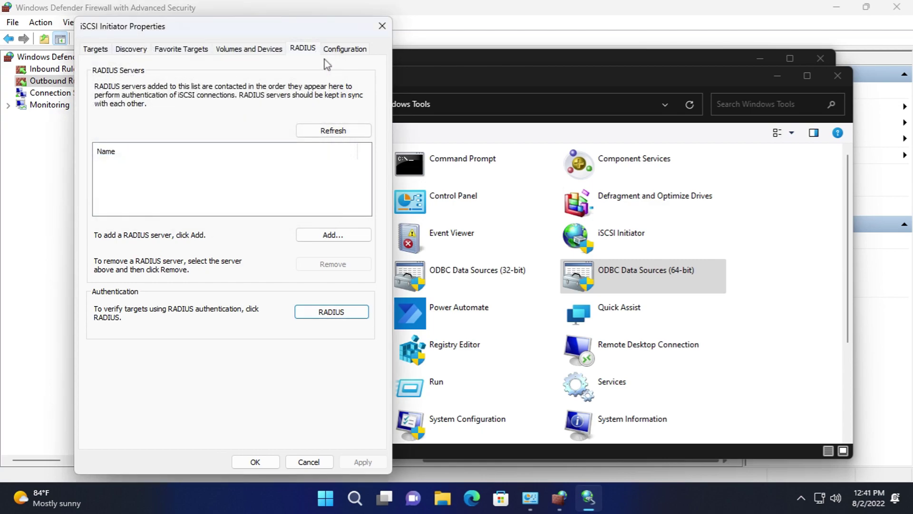
- On the Configuration tab, cancel the initiator rename, CHAP secret and tunnel address dialogs
{"action": "left_click", "coordinate": [333, 49]}
{"action": "left_click", "coordinate": [351, 186]}
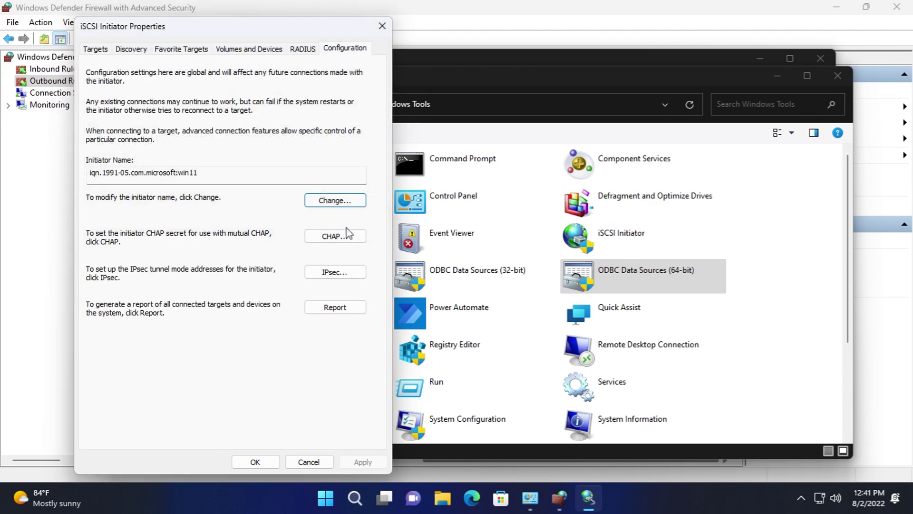
{"action": "left_click", "coordinate": [334, 235]}
{"action": "left_click", "coordinate": [349, 190]}
{"action": "left_click", "coordinate": [341, 275]}
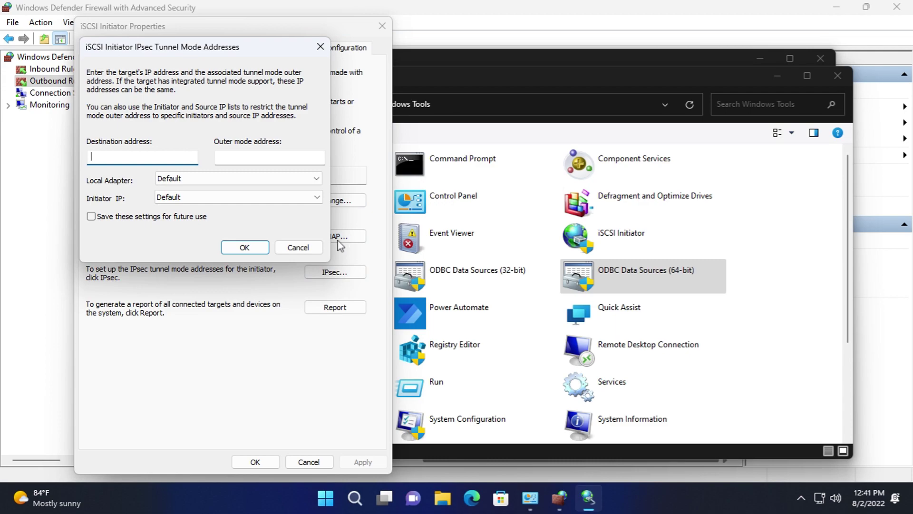
{"action": "left_click", "coordinate": [298, 247]}
- Cancel the target report, close iSCSI Initiator properties, and launch Quick Assist
{"action": "left_click", "coordinate": [354, 312]}
{"action": "key", "text": "Escape"}
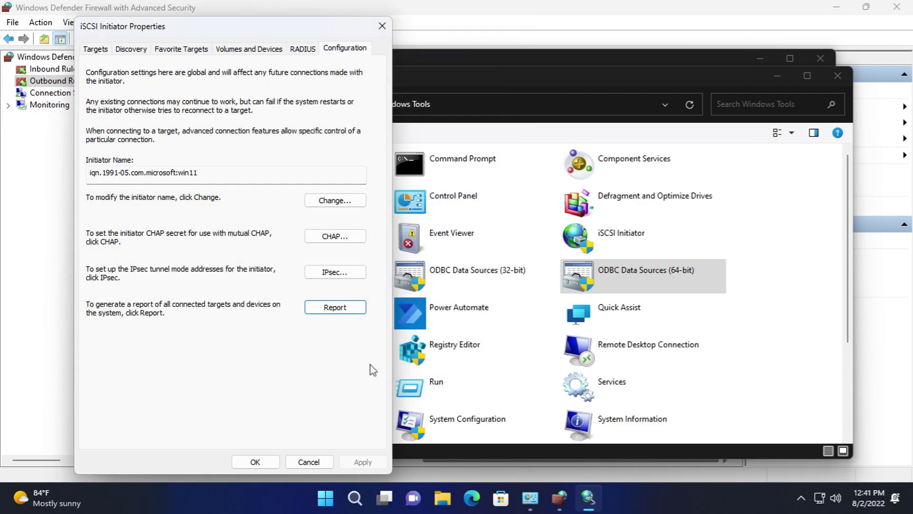
{"action": "left_click", "coordinate": [329, 463]}
{"action": "double_click", "coordinate": [618, 333]}
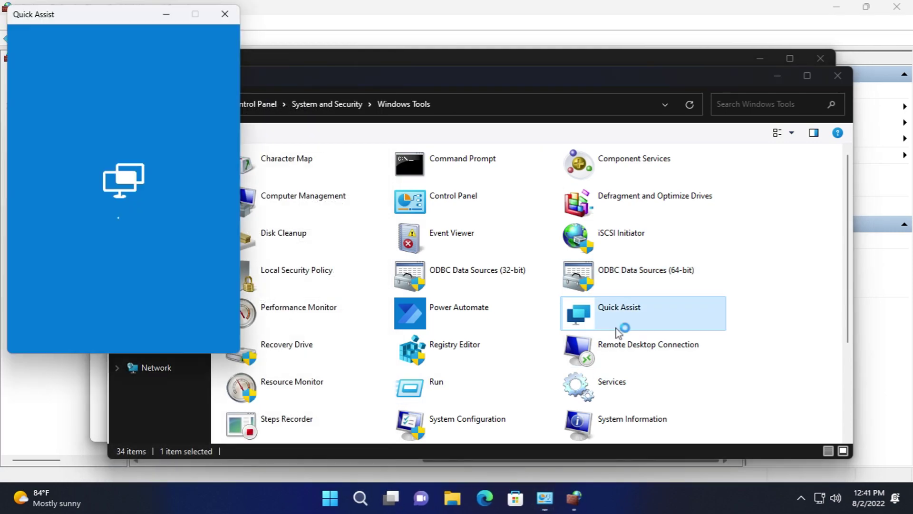
{"action": "left_click_drag", "start_coordinate": [117, 16], "coordinate": [229, 30]}
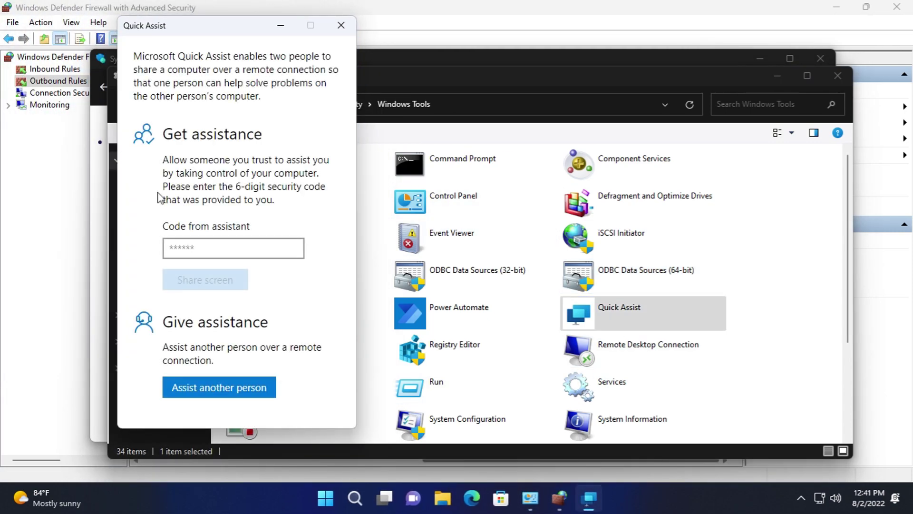
- Choose Assist another person, close Quick Assist, and start Remote Desktop Connection
{"action": "left_click", "coordinate": [210, 396]}
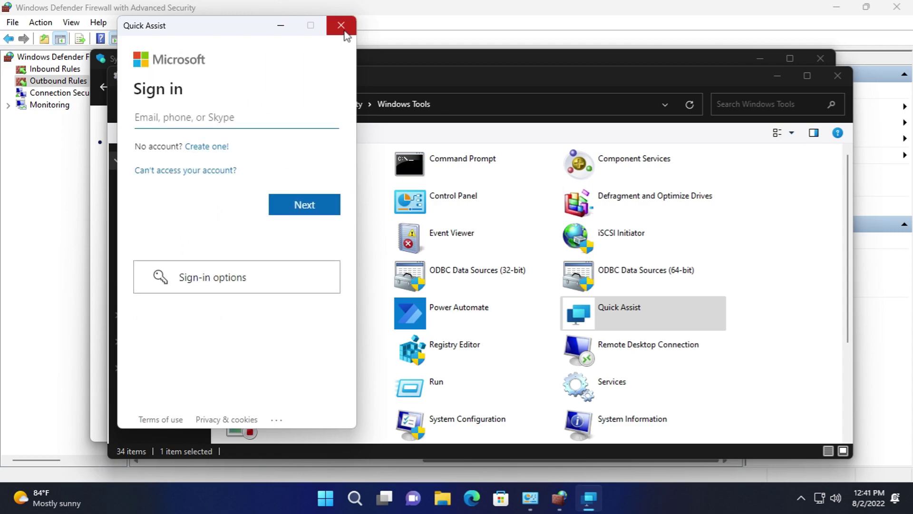
{"action": "left_click", "coordinate": [341, 25]}
{"action": "double_click", "coordinate": [576, 343]}
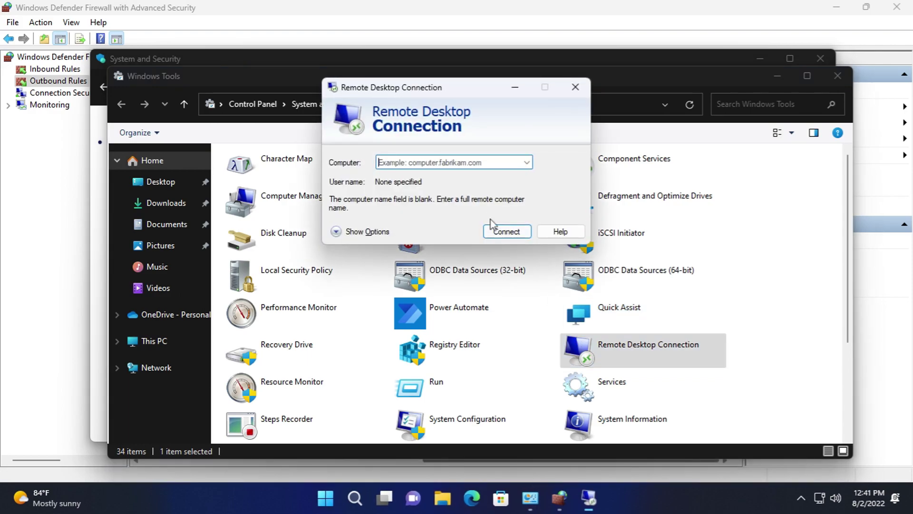
- Show all Remote Desktop options and set the display size to Full Screen
{"action": "left_click", "coordinate": [364, 241]}
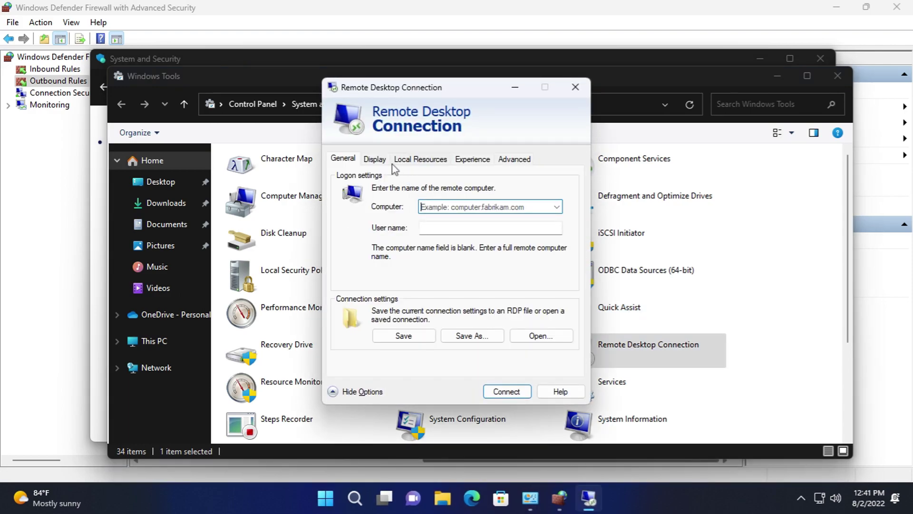
{"action": "left_click", "coordinate": [375, 159]}
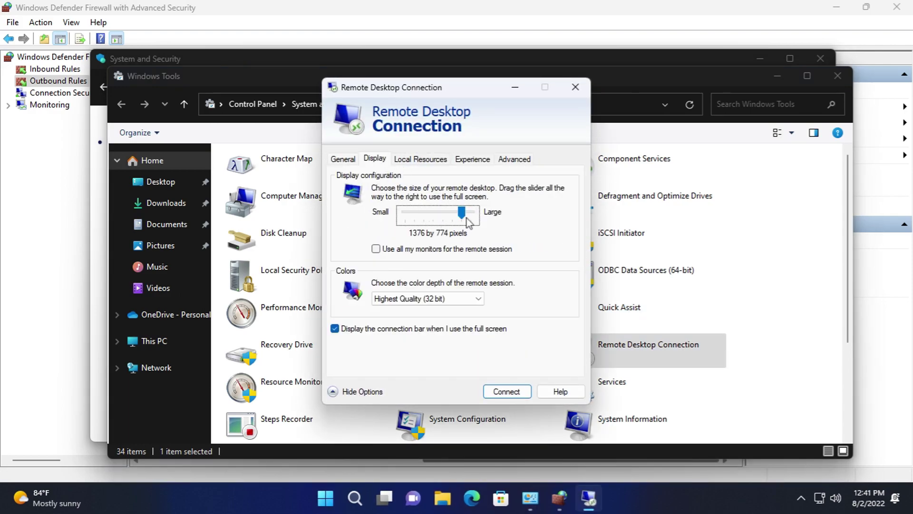
{"action": "left_click_drag", "start_coordinate": [406, 216], "coordinate": [491, 215]}
{"action": "left_click", "coordinate": [453, 299]}
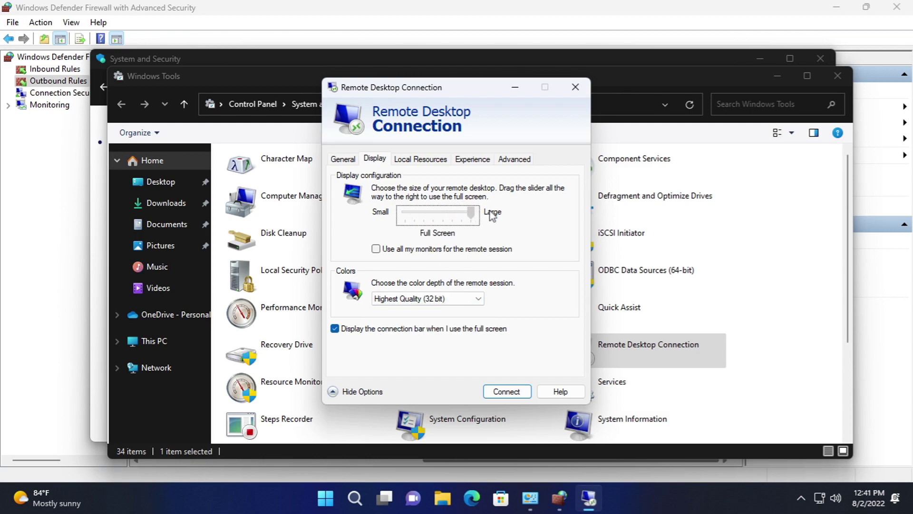
- Review Local Resources: remote audio, keyboard combinations and the local devices list, unchanged
{"action": "left_click", "coordinate": [436, 163]}
{"action": "left_click", "coordinate": [417, 206]}
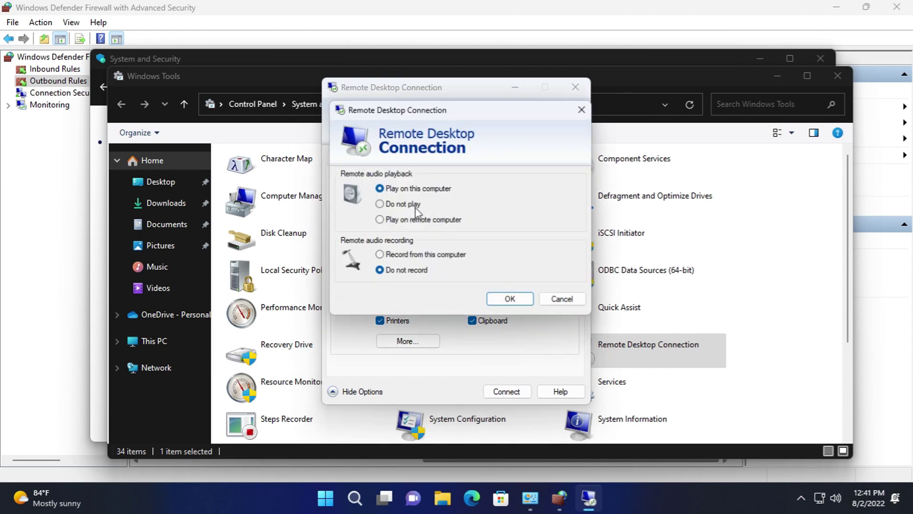
{"action": "left_click", "coordinate": [566, 301]}
{"action": "left_click", "coordinate": [476, 249]}
{"action": "left_click", "coordinate": [428, 275]}
{"action": "left_click", "coordinate": [408, 341]}
{"action": "double_click", "coordinate": [356, 303]}
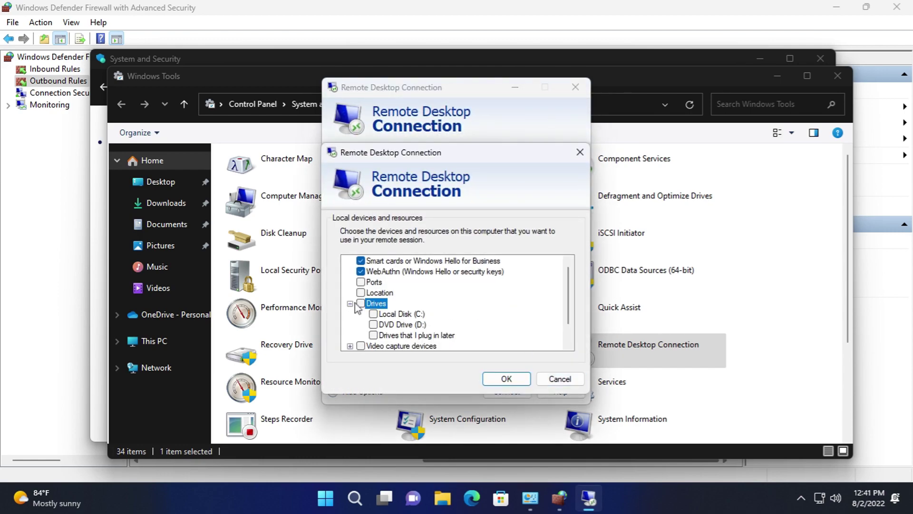
{"action": "double_click", "coordinate": [376, 345]}
{"action": "double_click", "coordinate": [405, 346]}
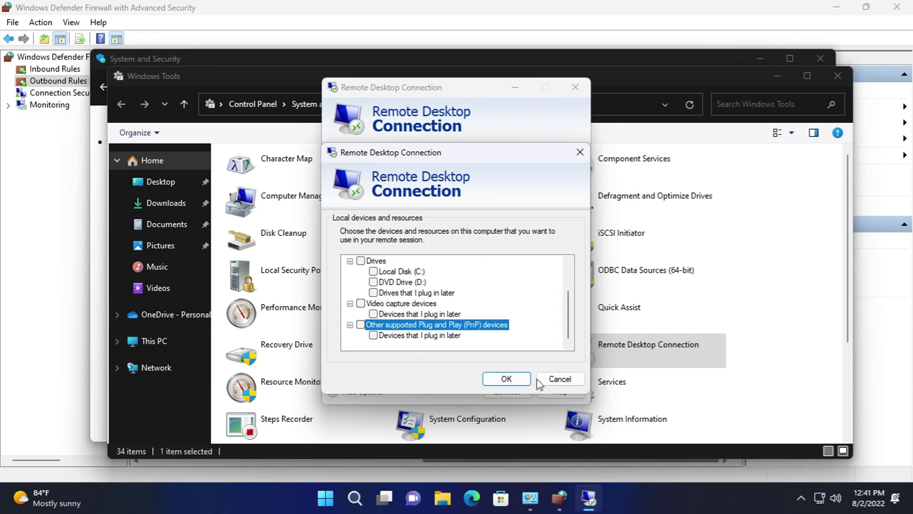
{"action": "left_click", "coordinate": [539, 380]}
- View Experience and Advanced tabs, keep Warn me authentication, and check RD Gateway settings
{"action": "left_click", "coordinate": [474, 159]}
{"action": "left_click", "coordinate": [518, 162]}
{"action": "left_click", "coordinate": [461, 246]}
{"action": "left_click", "coordinate": [442, 259]}
{"action": "left_click", "coordinate": [403, 306]}
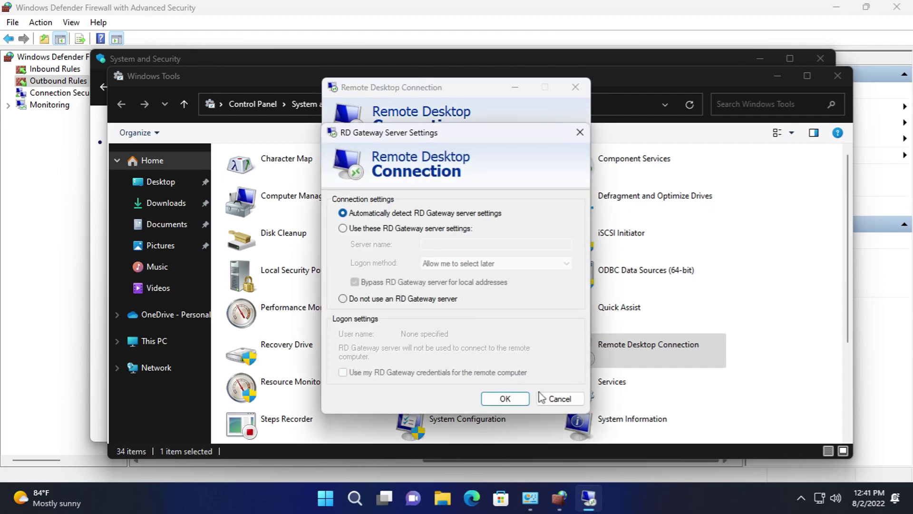
{"action": "left_click", "coordinate": [555, 398]}
- Close Remote Desktop Connection, open Services, and view its version information
{"action": "left_click", "coordinate": [576, 87]}
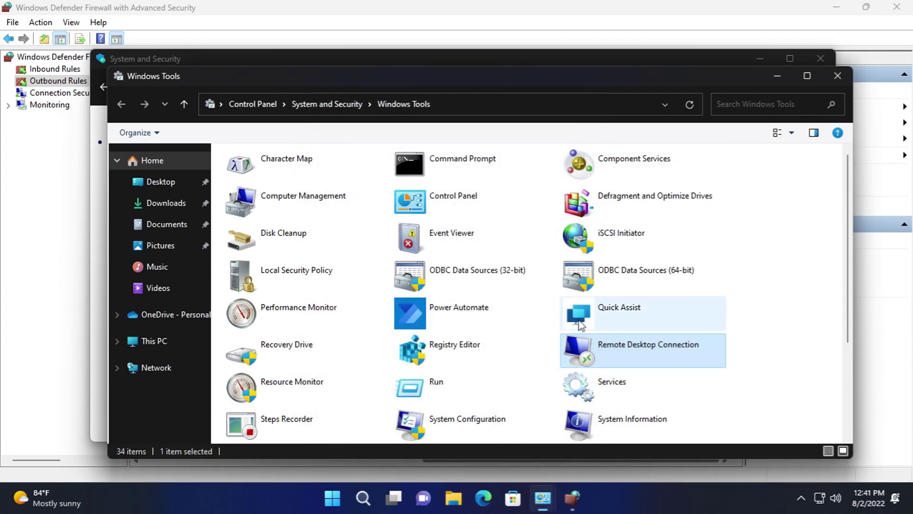
{"action": "left_click", "coordinate": [597, 398]}
{"action": "double_click", "coordinate": [560, 379]}
{"action": "left_click", "coordinate": [157, 68]}
{"action": "left_click", "coordinate": [199, 135]}
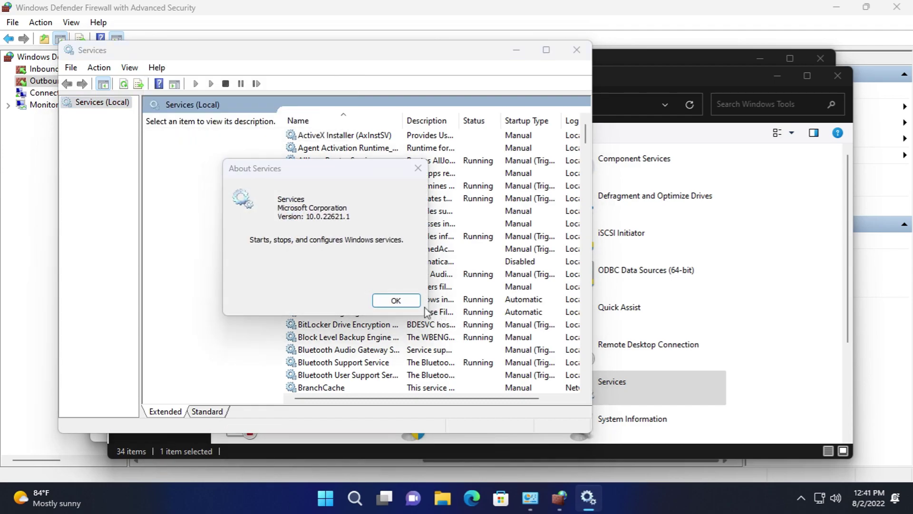
{"action": "left_click", "coordinate": [395, 300]}
- Maximize Services and open Application Identity properties, keeping startup type Manual
{"action": "double_click", "coordinate": [415, 63]}
{"action": "scroll", "coordinate": [804, 160], "scroll_direction": "down", "scroll_amount": 4}
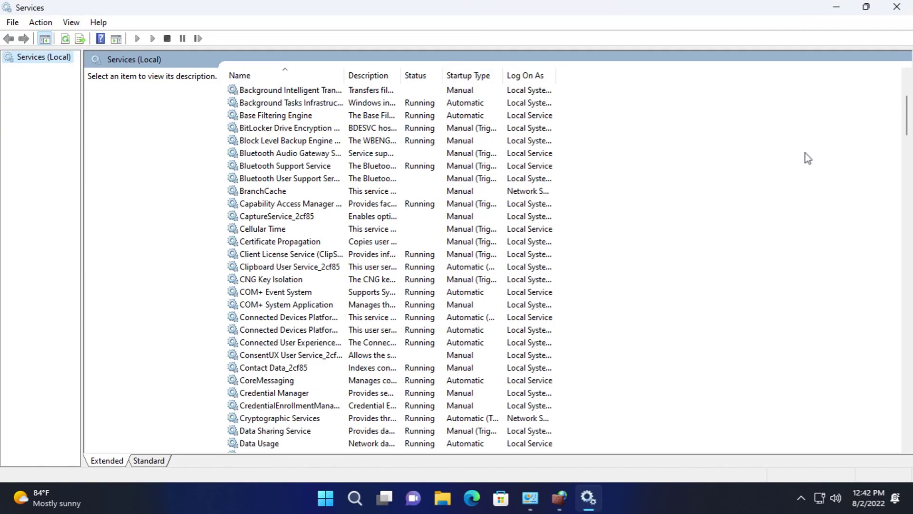
{"action": "left_click_drag", "start_coordinate": [908, 118], "coordinate": [909, 88]}
{"action": "right_click", "coordinate": [274, 140]}
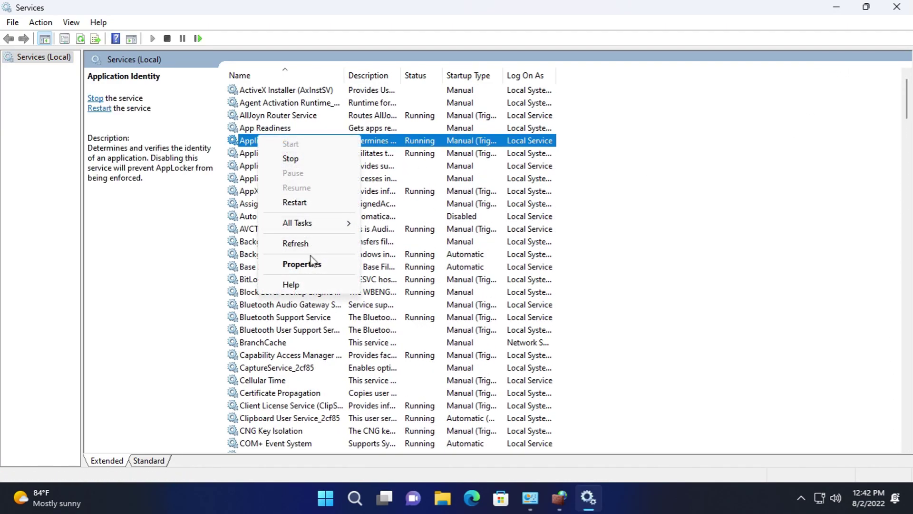
{"action": "left_click", "coordinate": [301, 263]}
{"action": "left_click", "coordinate": [432, 232]}
{"action": "left_click", "coordinate": [433, 240]}
- Review the Log On, Recovery and Dependencies tabs unchanged, then cancel the properties
{"action": "left_click", "coordinate": [386, 119]}
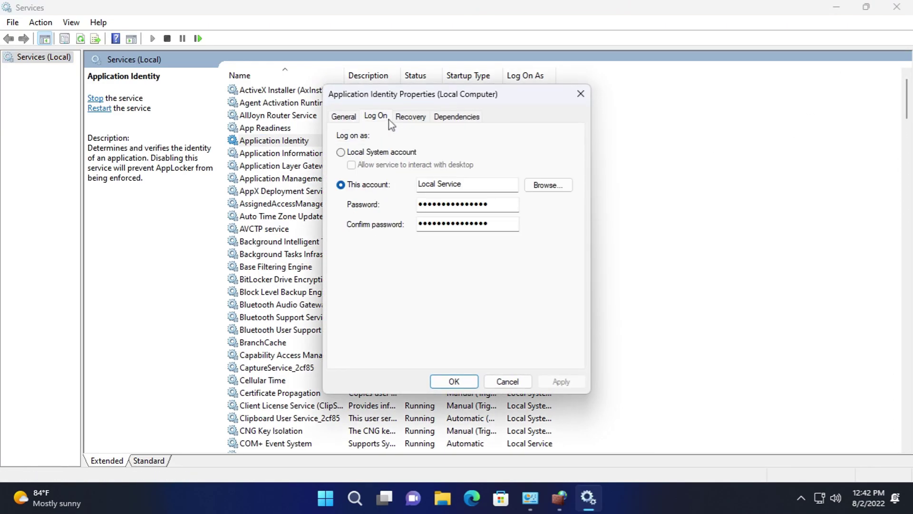
{"action": "left_click", "coordinate": [412, 116]}
{"action": "left_click", "coordinate": [489, 164]}
{"action": "left_click", "coordinate": [491, 181]}
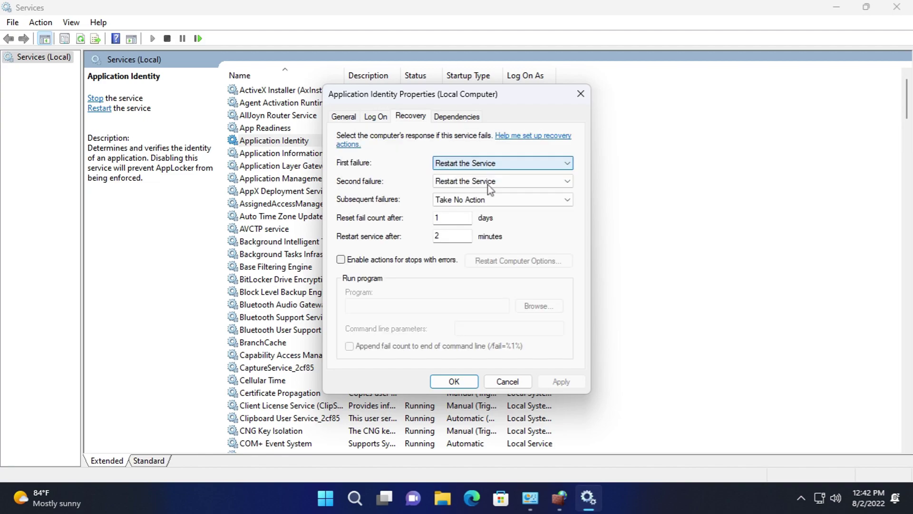
{"action": "left_click", "coordinate": [492, 180]}
{"action": "left_click", "coordinate": [496, 199]}
{"action": "left_click", "coordinate": [496, 200]}
{"action": "left_click", "coordinate": [528, 211]}
{"action": "left_click", "coordinate": [456, 117]}
{"action": "left_click", "coordinate": [508, 381]}
{"action": "left_click", "coordinate": [898, 8]}
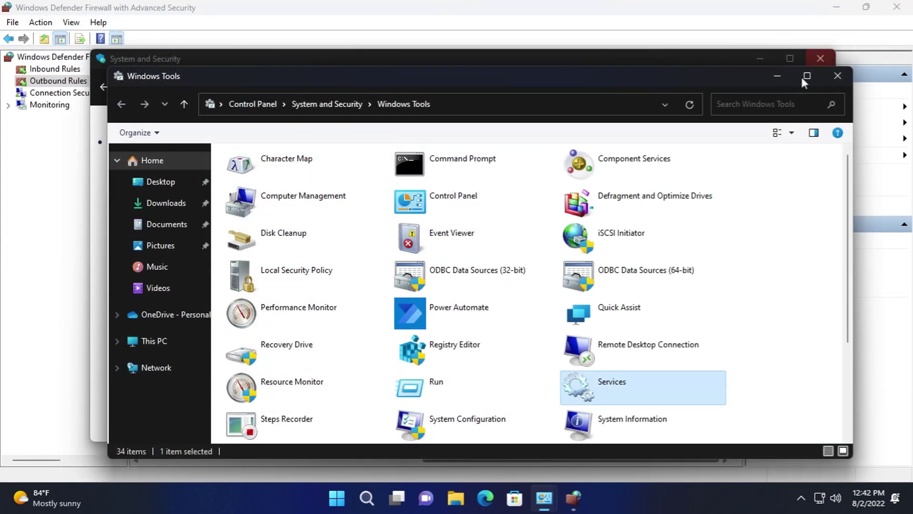
{"action": "scroll", "coordinate": [618, 380], "scroll_direction": "down", "scroll_amount": 2}
{"action": "double_click", "coordinate": [618, 291]}
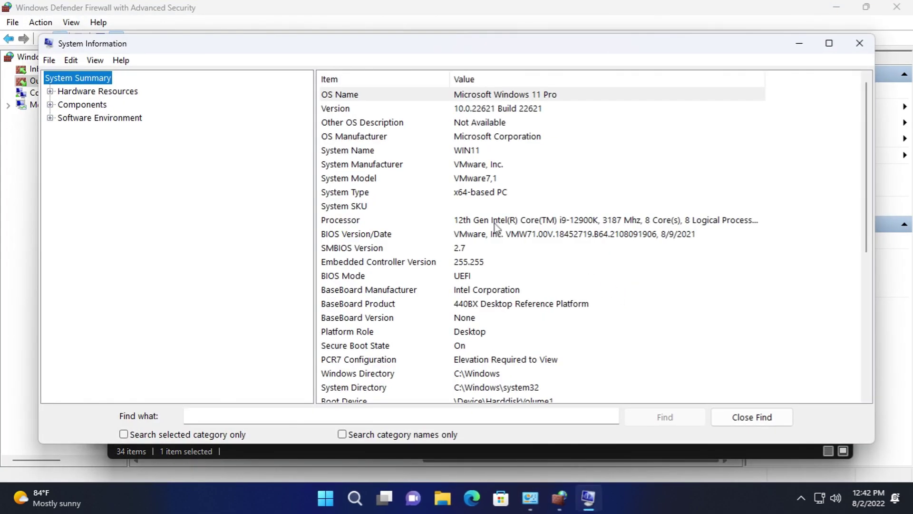
{"action": "scroll", "coordinate": [495, 236], "scroll_direction": "down", "scroll_amount": 3}
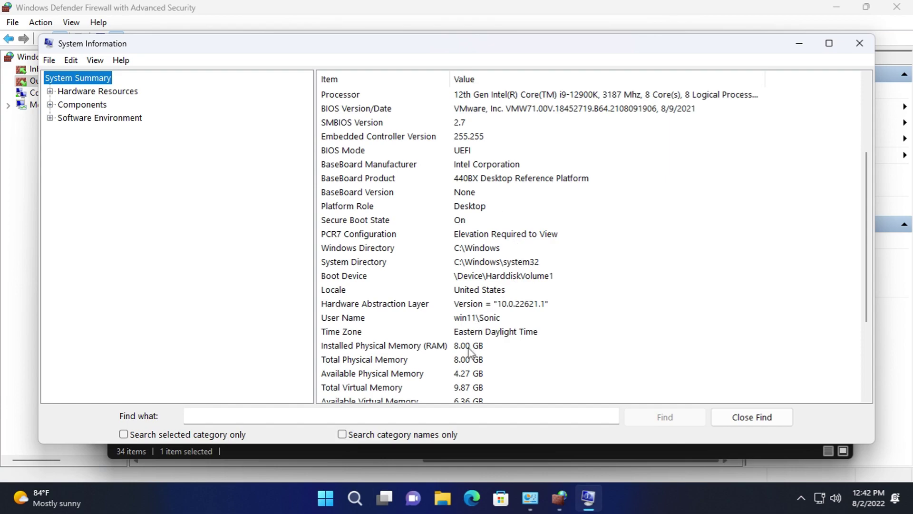
{"action": "scroll", "coordinate": [470, 352], "scroll_direction": "down", "scroll_amount": 3}
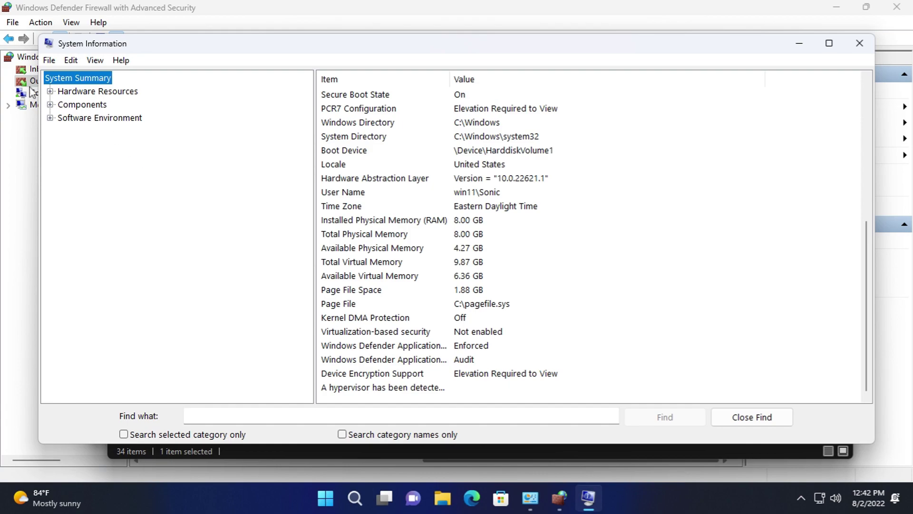
{"action": "left_click", "coordinate": [71, 60]}
{"action": "left_click", "coordinate": [142, 88]}
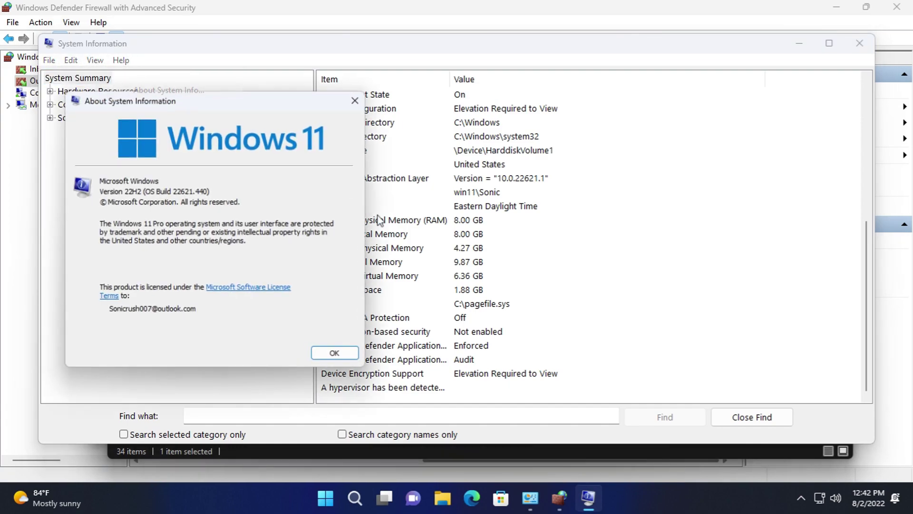
{"action": "left_click", "coordinate": [327, 358]}
{"action": "left_click", "coordinate": [49, 91]}
{"action": "left_click", "coordinate": [50, 184]}
{"action": "left_click", "coordinate": [62, 197]}
{"action": "left_click", "coordinate": [62, 290]}
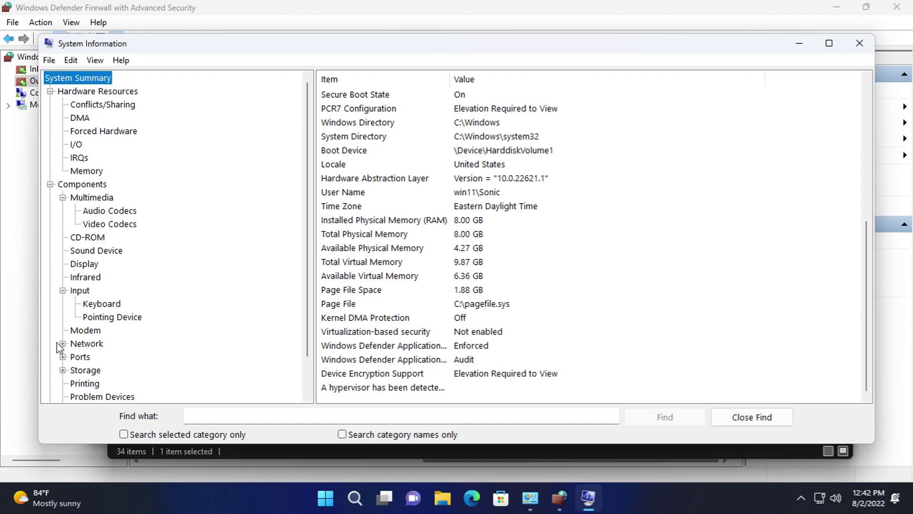
{"action": "left_click", "coordinate": [62, 344]}
{"action": "left_click", "coordinate": [62, 316]}
{"action": "left_click", "coordinate": [62, 356]}
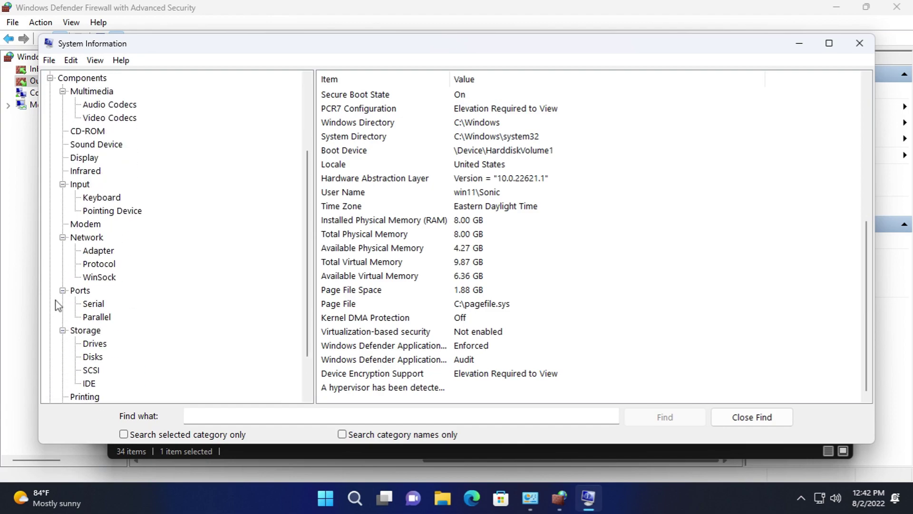
{"action": "scroll", "coordinate": [59, 342], "scroll_direction": "down", "scroll_amount": 1}
{"action": "left_click", "coordinate": [51, 383]}
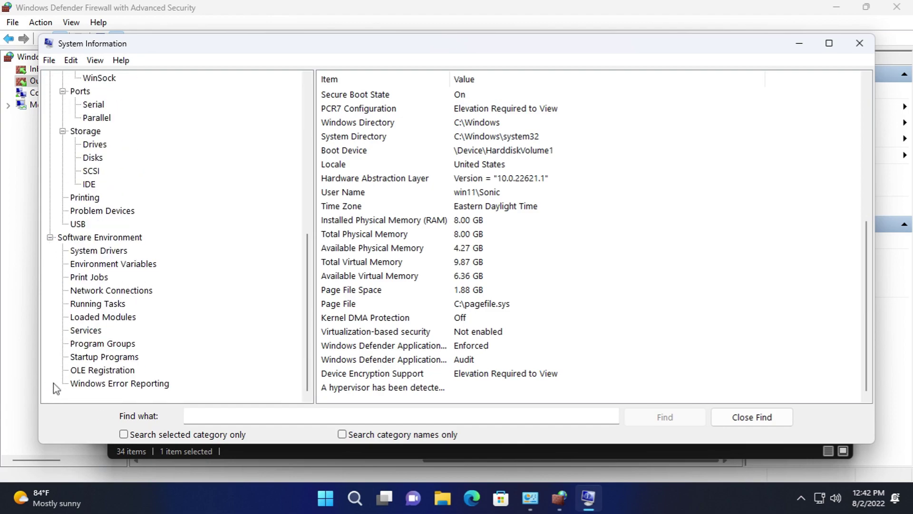
{"action": "left_click", "coordinate": [68, 62]}
{"action": "mouse_move", "coordinate": [94, 59]}
{"action": "left_click", "coordinate": [118, 95]}
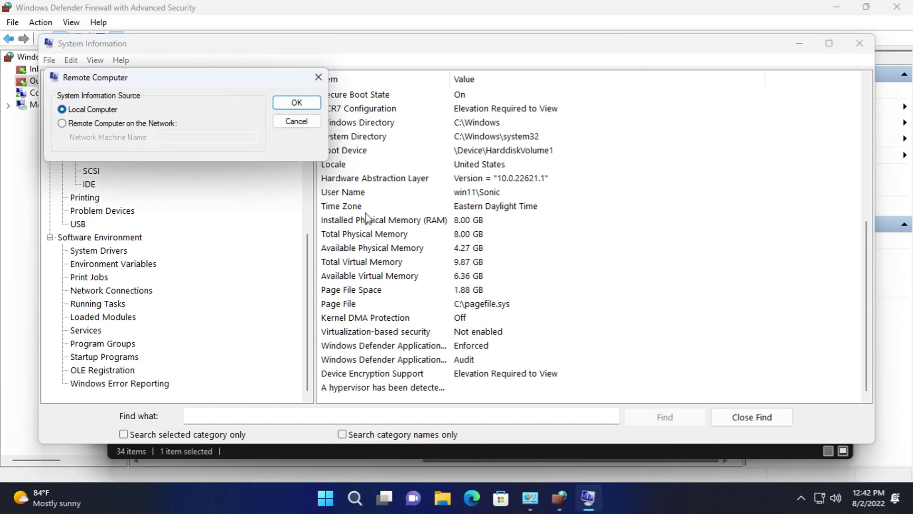
{"action": "left_click", "coordinate": [297, 122]}
{"action": "left_click", "coordinate": [95, 60]}
{"action": "left_click", "coordinate": [102, 74]}
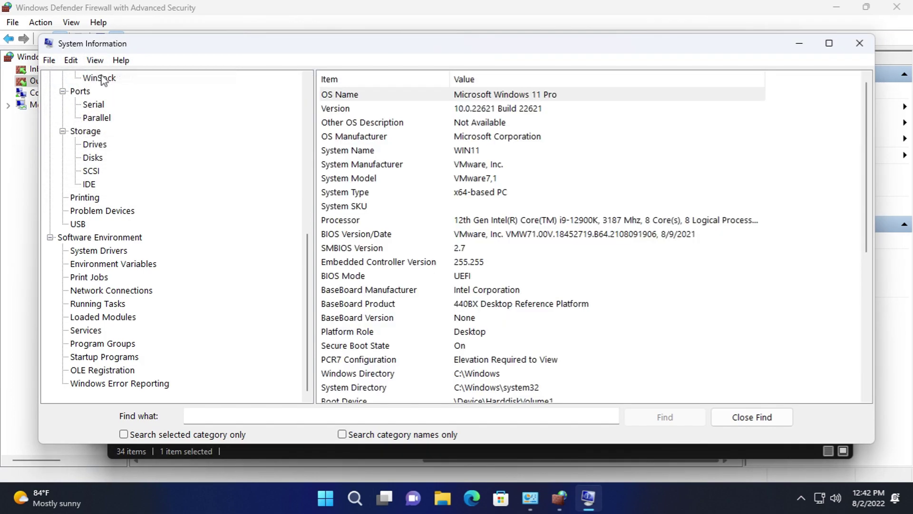
{"action": "left_click", "coordinate": [73, 60]}
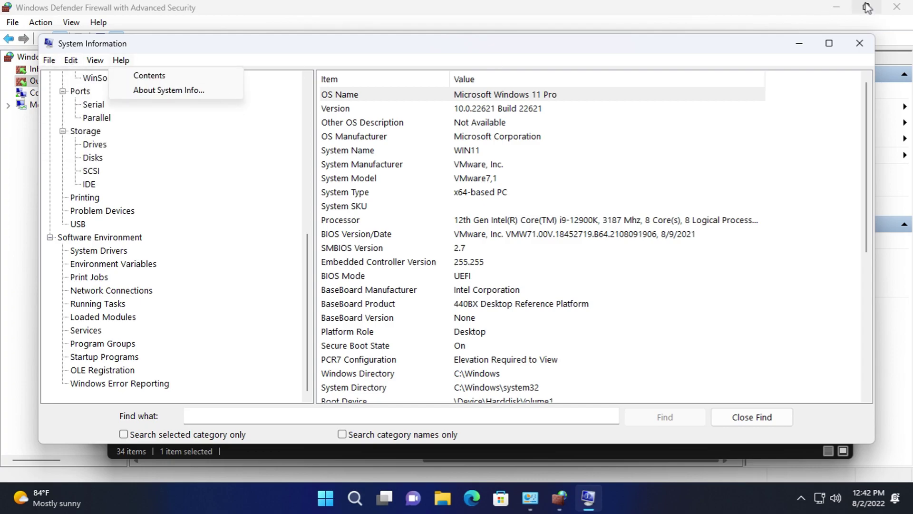
{"action": "left_click", "coordinate": [860, 43]}
- Open Windows Defender Firewall with Advanced Security, then open and close Windows PowerShell
{"action": "double_click", "coordinate": [668, 304]}
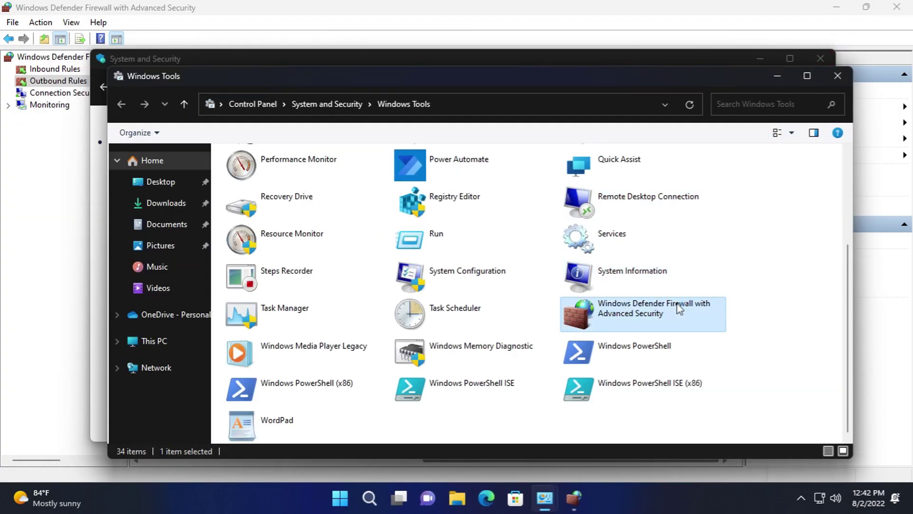
{"action": "left_click", "coordinate": [710, 11]}
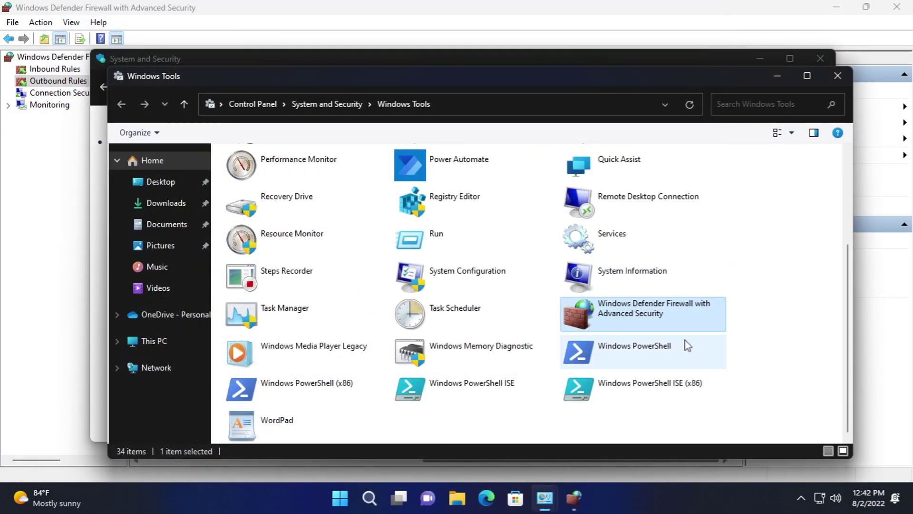
{"action": "double_click", "coordinate": [684, 339]}
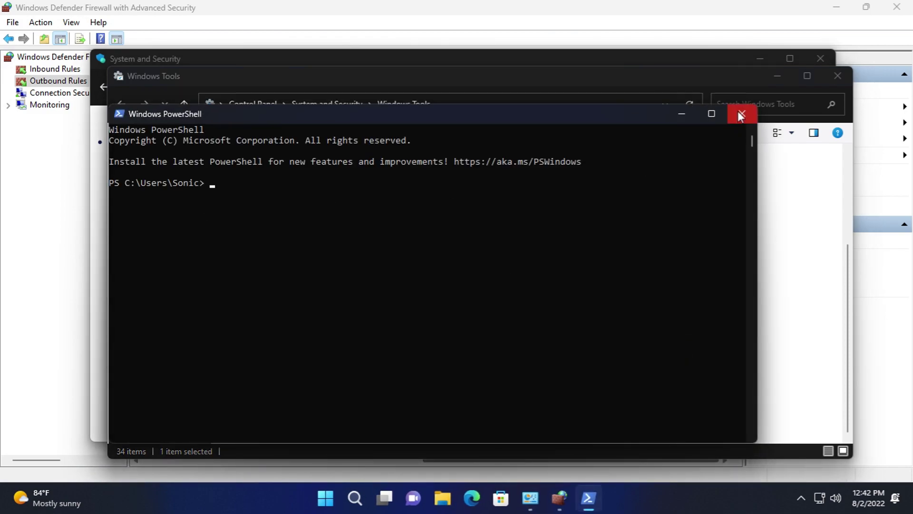
{"action": "left_click", "coordinate": [740, 116]}
- Open PowerShell ISE (x86), check its File menu, close it, then close the firewall console
{"action": "double_click", "coordinate": [709, 393]}
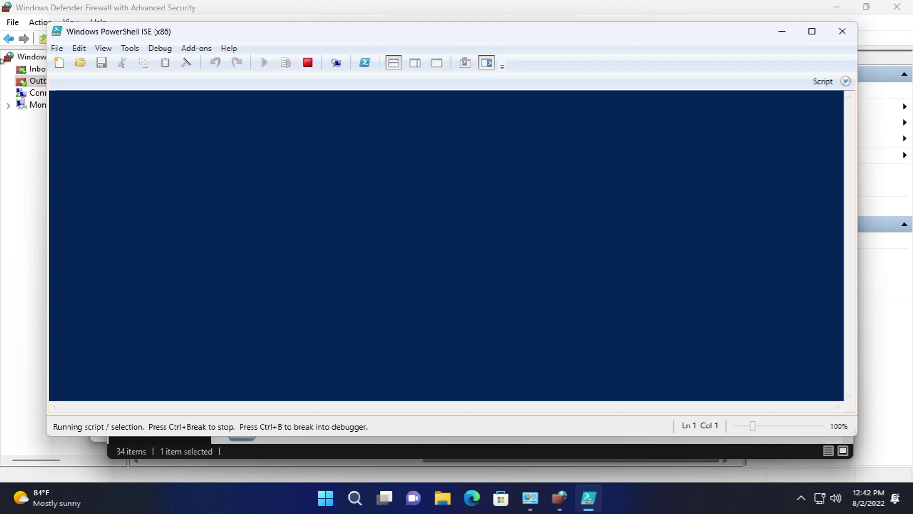
{"action": "left_click", "coordinate": [56, 48]}
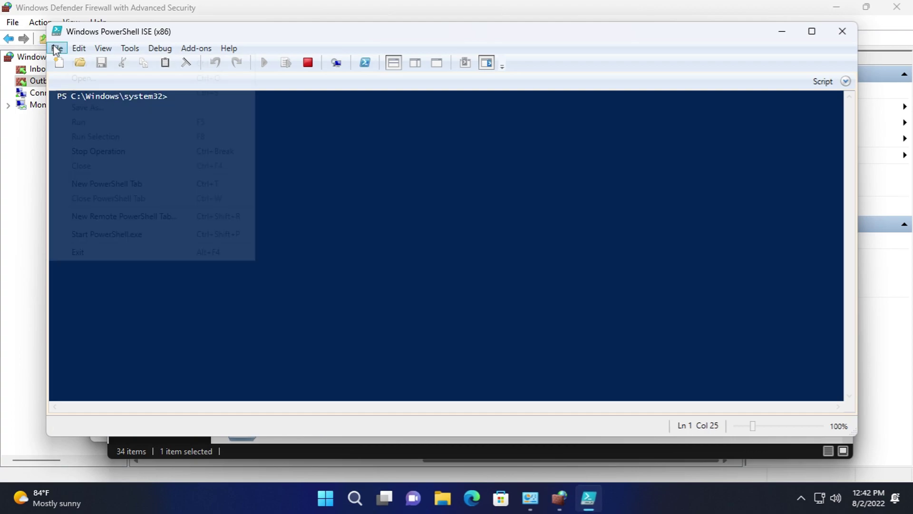
{"action": "left_click", "coordinate": [843, 31]}
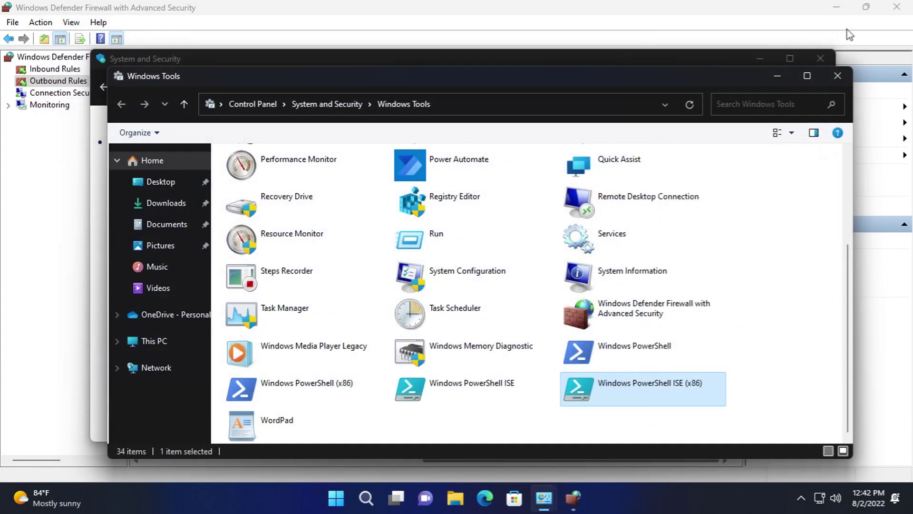
{"action": "left_click", "coordinate": [861, 22]}
{"action": "left_click", "coordinate": [897, 6]}
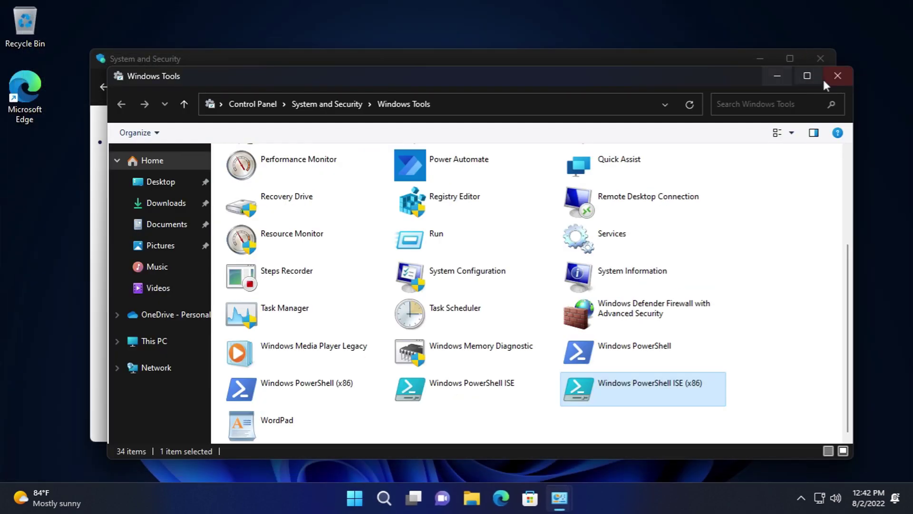
- Close Windows Tools and go to the Network and Sharing Center from Control Panel home
{"action": "key", "text": "alt+F4"}
{"action": "left_click", "coordinate": [231, 86]}
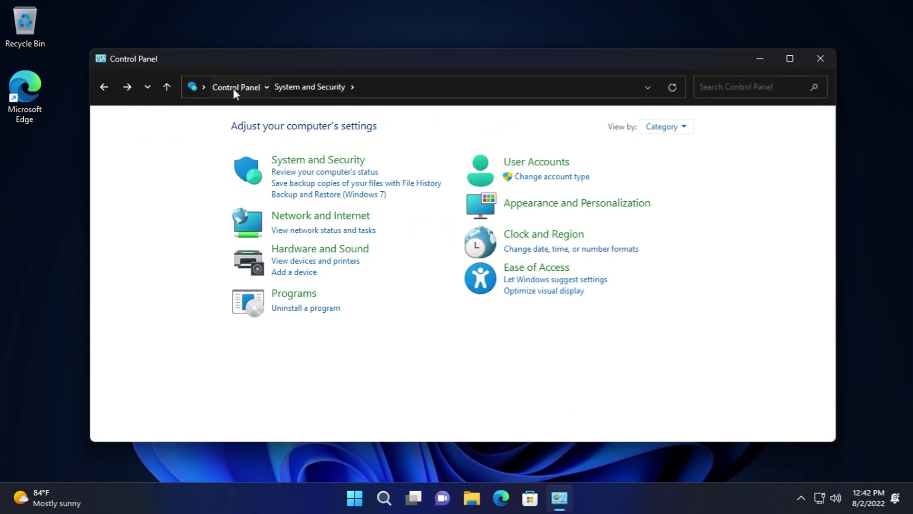
{"action": "left_click", "coordinate": [299, 212]}
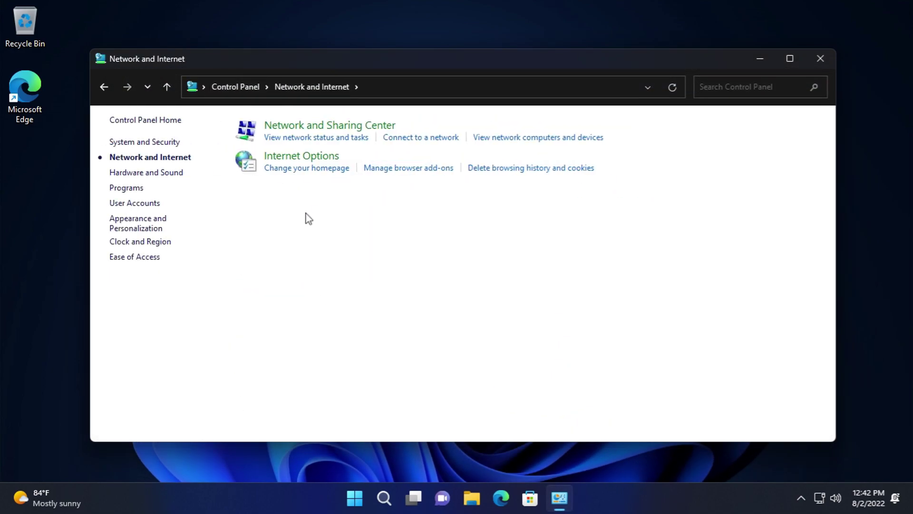
{"action": "left_click", "coordinate": [293, 126]}
- Open the Ethernet0 connection properties and cancel adding a new network feature
{"action": "left_click", "coordinate": [521, 176]}
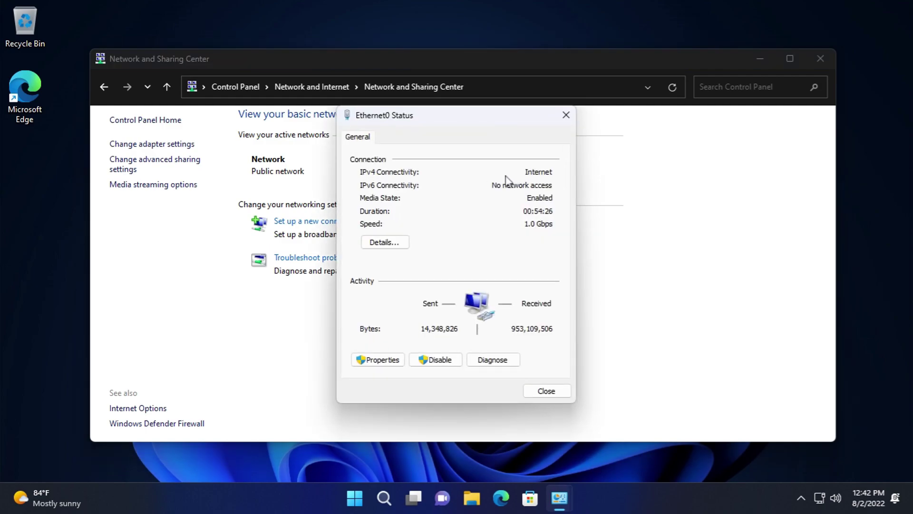
{"action": "left_click", "coordinate": [383, 360]}
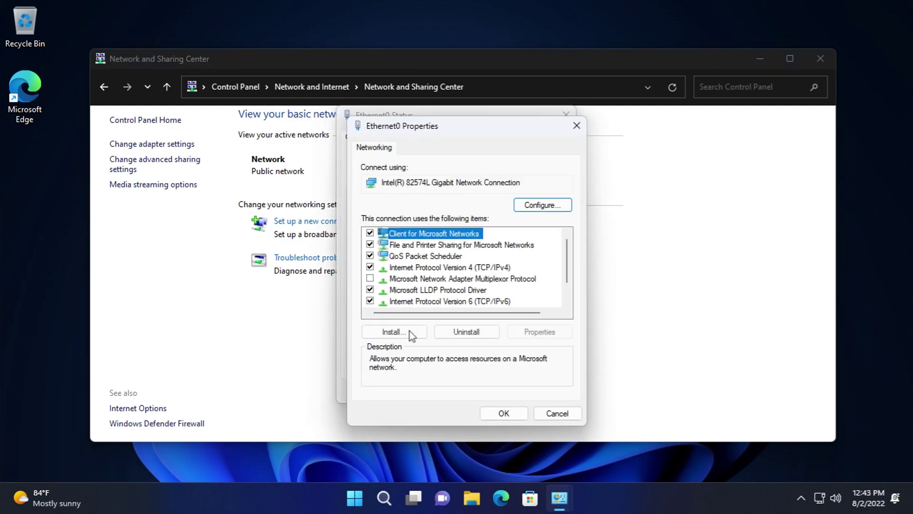
{"action": "scroll", "coordinate": [568, 267], "scroll_direction": "down", "scroll_amount": 1}
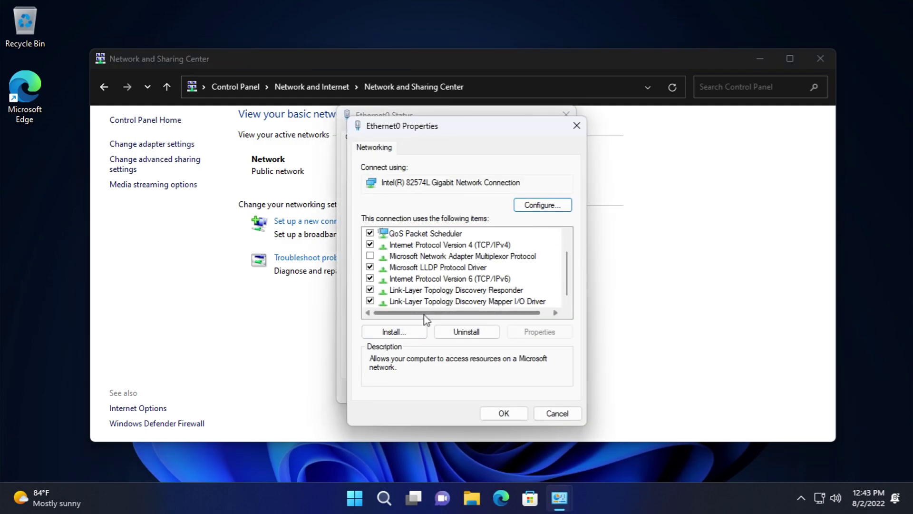
{"action": "left_click", "coordinate": [393, 331]}
{"action": "left_click", "coordinate": [519, 308]}
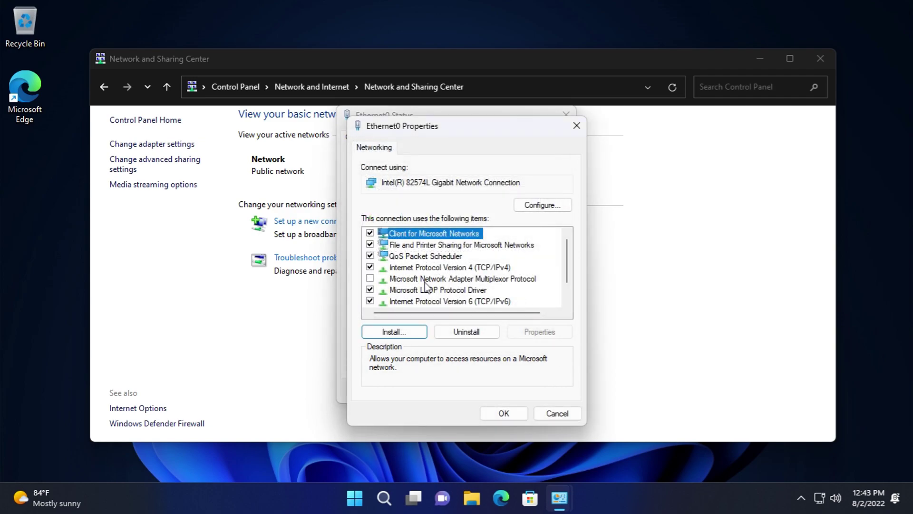
- Inspect the TCP/IPv4 alternate configuration, then close all Ethernet0 dialogs without changes
{"action": "left_click", "coordinate": [428, 267]}
{"action": "left_click", "coordinate": [538, 331]}
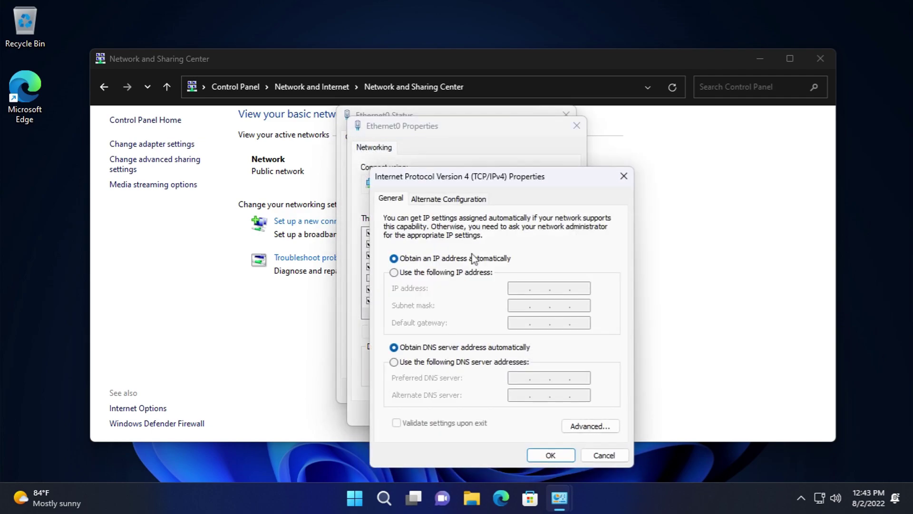
{"action": "left_click", "coordinate": [438, 199]}
{"action": "left_click", "coordinate": [597, 456]}
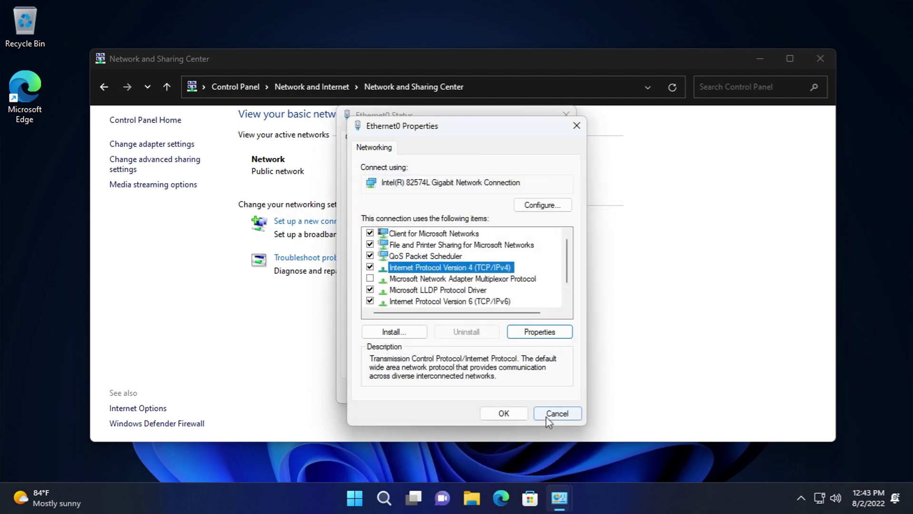
{"action": "left_click", "coordinate": [555, 470]}
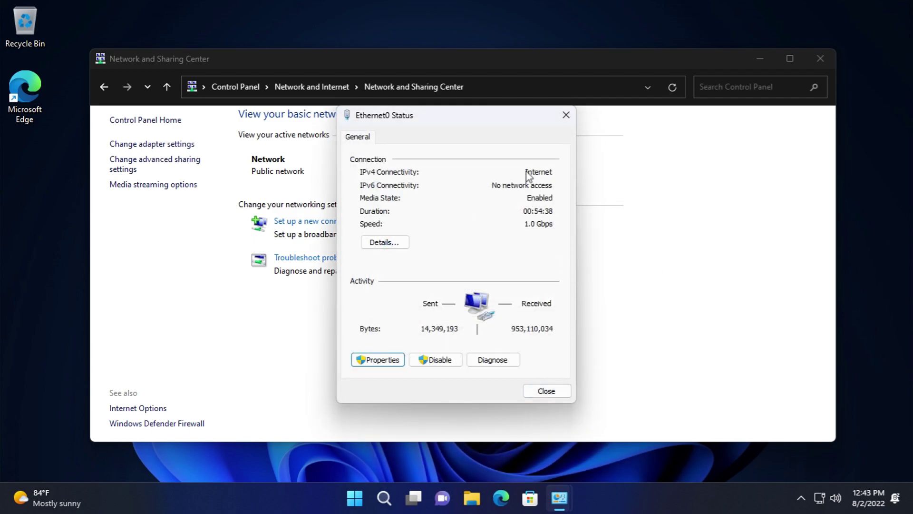
{"action": "left_click", "coordinate": [547, 391]}
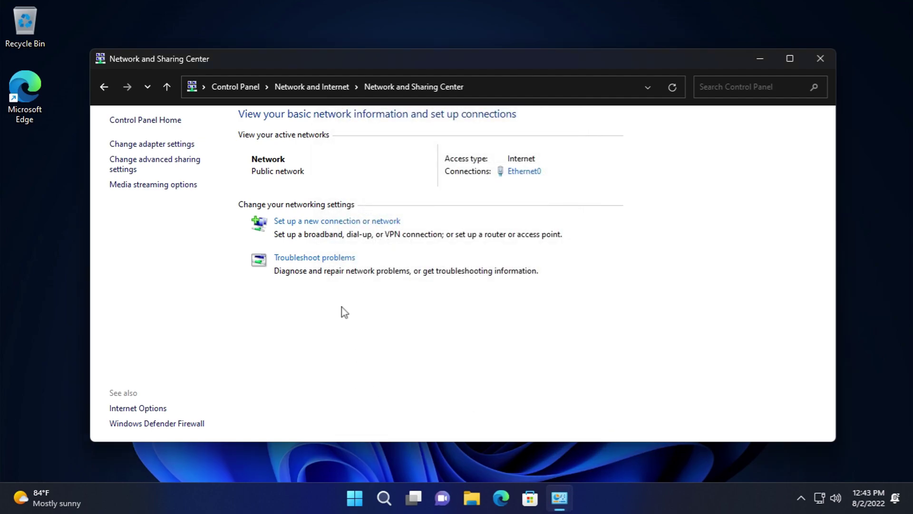
- Preview and dismiss the new connection setup and the network troubleshooter
{"action": "left_click", "coordinate": [318, 221]}
{"action": "left_click", "coordinate": [614, 373]}
{"action": "left_click", "coordinate": [305, 258]}
{"action": "left_click", "coordinate": [663, 52]}
- Review the Ethernet0 adapter's Advanced, Driver and Power Management hardware settings unchanged
{"action": "left_click", "coordinate": [157, 143]}
{"action": "left_click", "coordinate": [176, 148]}
{"action": "right_click", "coordinate": [228, 150]}
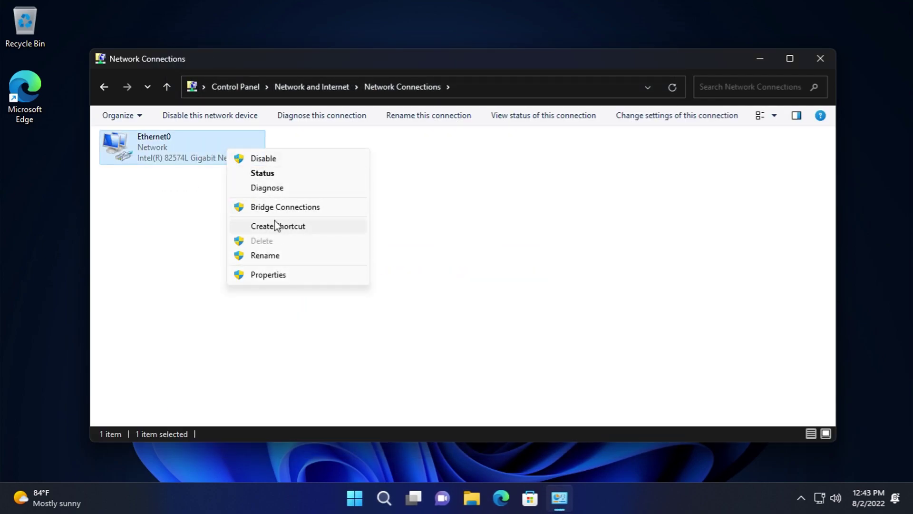
{"action": "left_click", "coordinate": [280, 276]}
{"action": "scroll", "coordinate": [328, 257], "scroll_direction": "down", "scroll_amount": 1}
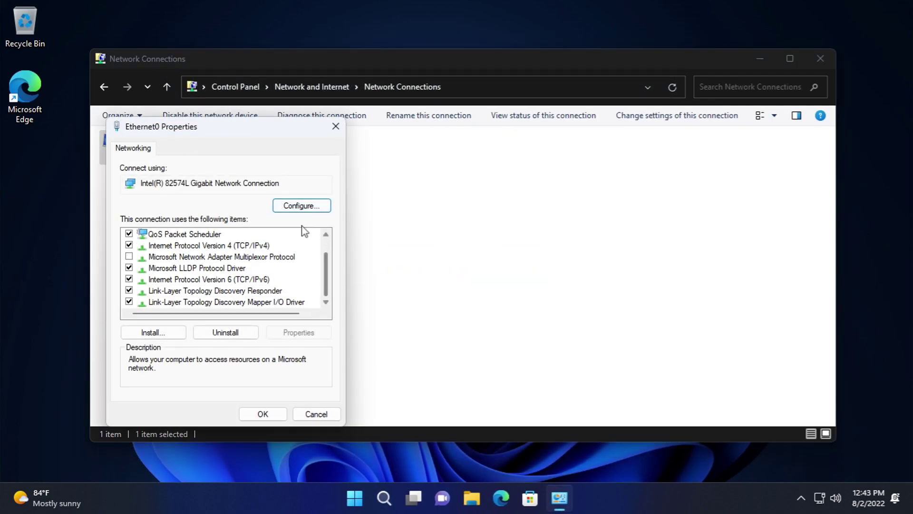
{"action": "left_click", "coordinate": [299, 209]}
{"action": "left_click", "coordinate": [115, 85]}
{"action": "left_click", "coordinate": [149, 85]}
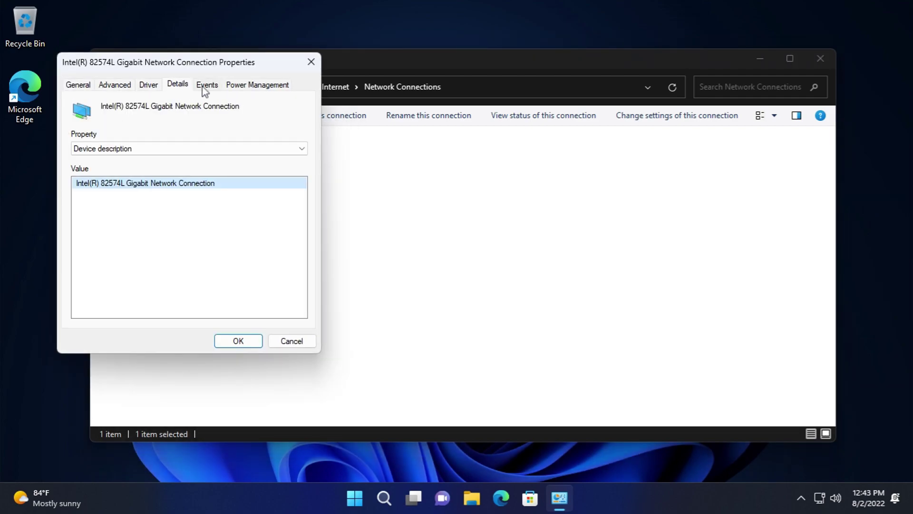
{"action": "left_click", "coordinate": [257, 84]}
{"action": "left_click", "coordinate": [290, 342]}
- Return to the Network and Sharing Center and open Advanced sharing settings
{"action": "left_click", "coordinate": [105, 87]}
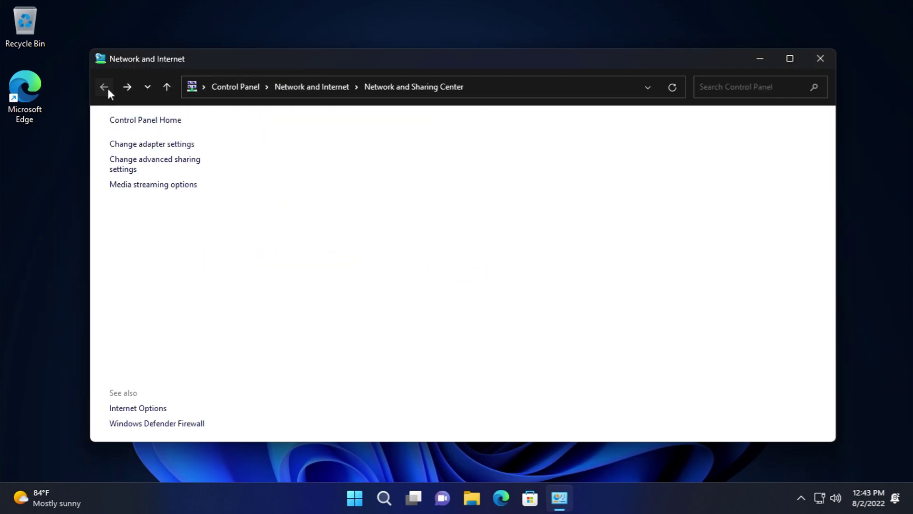
{"action": "left_click", "coordinate": [105, 87]}
{"action": "left_click", "coordinate": [148, 87]}
{"action": "left_click", "coordinate": [123, 86]}
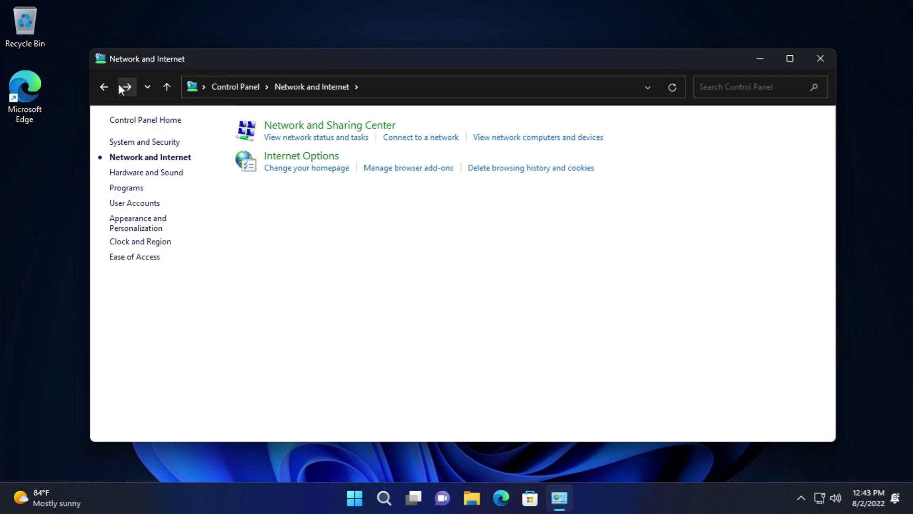
{"action": "left_click", "coordinate": [125, 86]}
{"action": "left_click", "coordinate": [143, 164]}
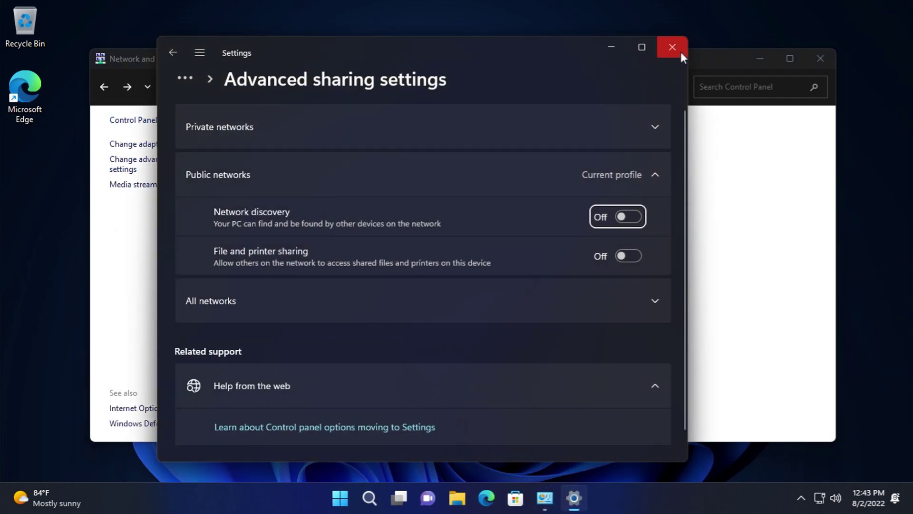
- Review the All networks sharing options, then close the Settings window
{"action": "left_click", "coordinate": [495, 310]}
{"action": "scroll", "coordinate": [493, 323], "scroll_direction": "down", "scroll_amount": 2}
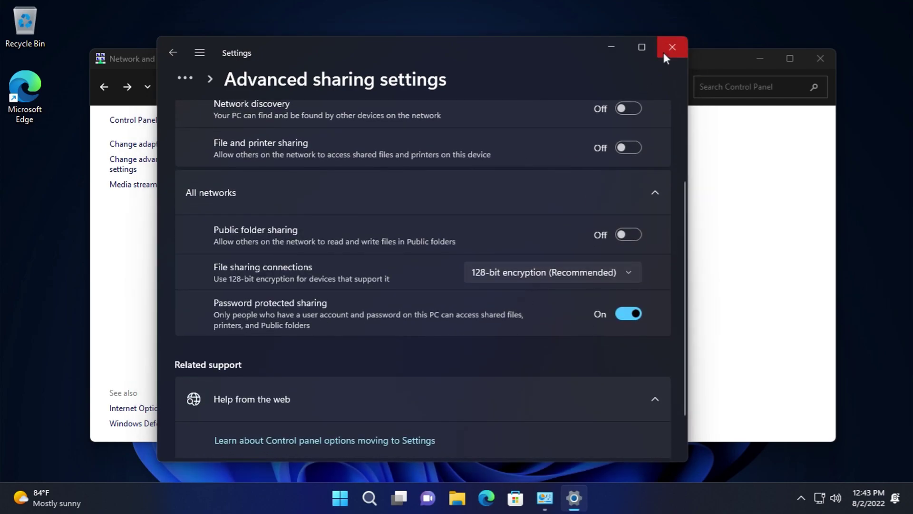
{"action": "left_click", "coordinate": [671, 48]}
- Turn on media streaming, keep the Local network filter, toggle this computer's Allowed/Blocked status, and cancel
{"action": "left_click", "coordinate": [143, 185]}
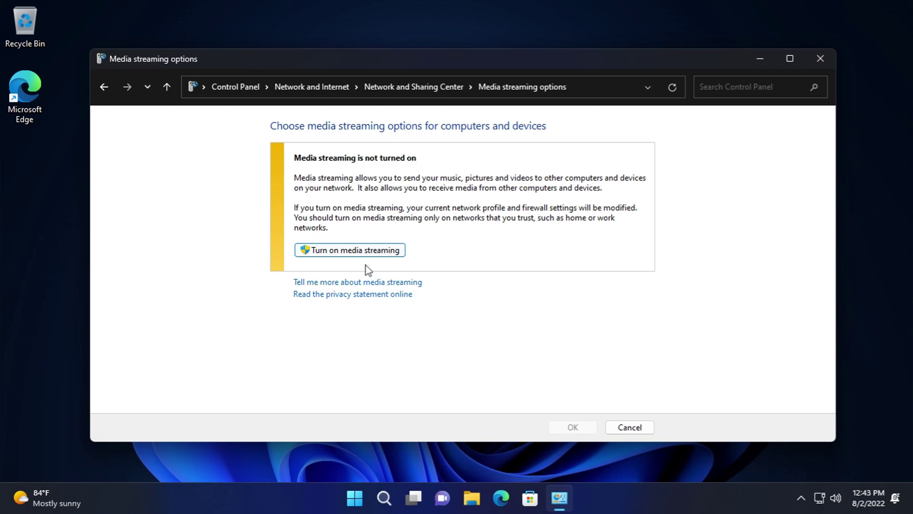
{"action": "left_click", "coordinate": [366, 249]}
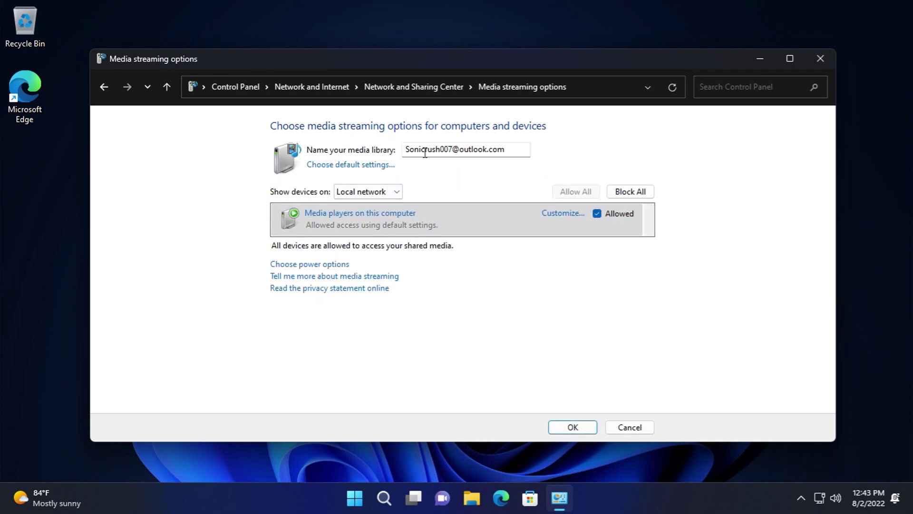
{"action": "left_click", "coordinate": [394, 191]}
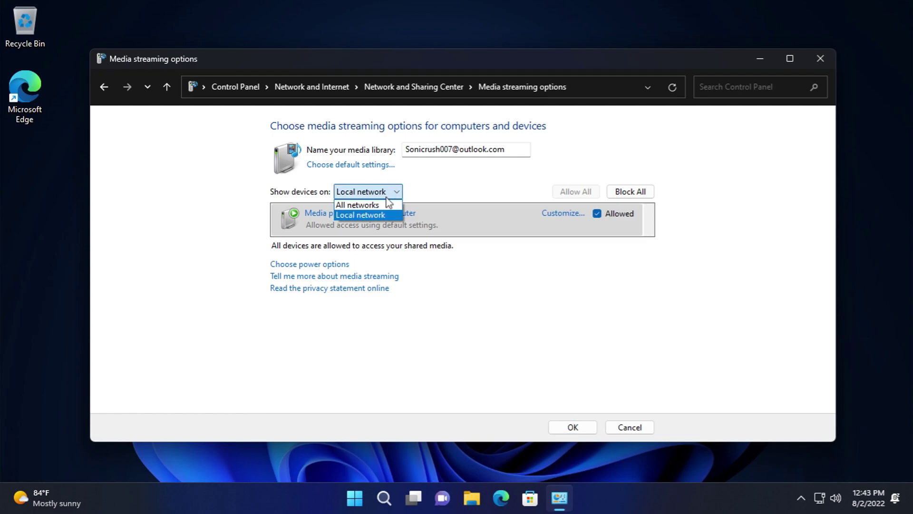
{"action": "left_click", "coordinate": [387, 198]}
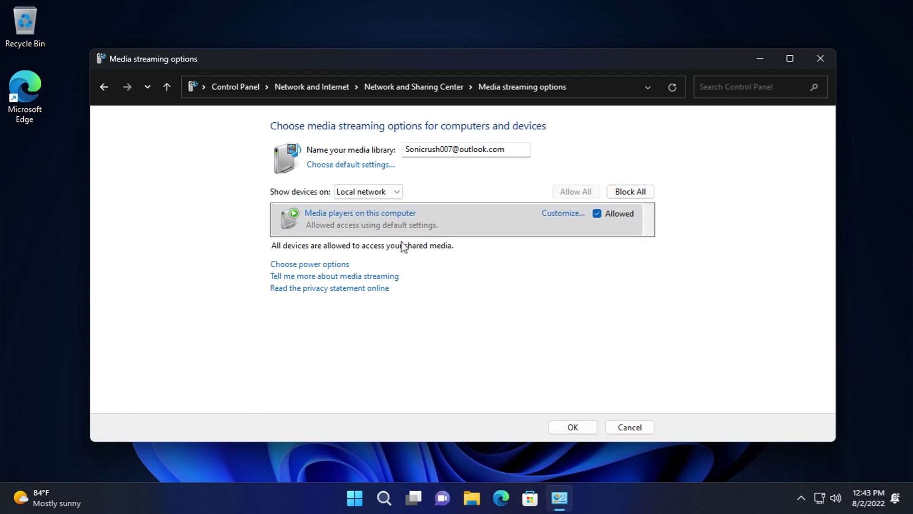
{"action": "left_click", "coordinate": [597, 214]}
{"action": "left_click", "coordinate": [598, 215]}
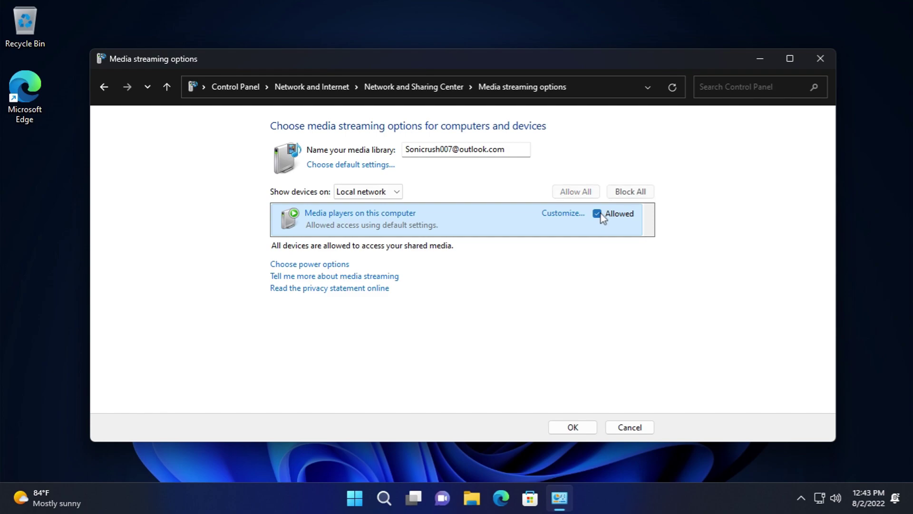
{"action": "left_click", "coordinate": [598, 214]}
{"action": "left_click", "coordinate": [632, 426]}
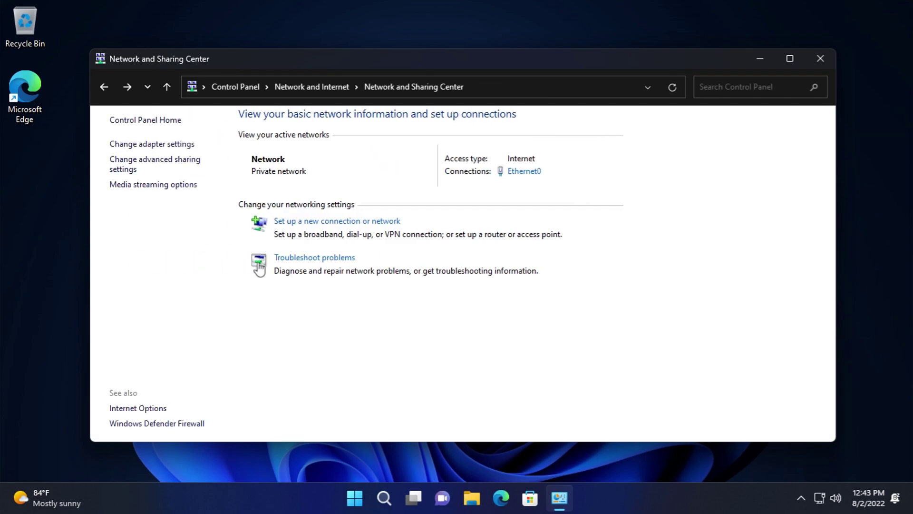
- Reopen media streaming options, try Block All, discard it, and return to Network and Internet
{"action": "left_click", "coordinate": [170, 188]}
{"action": "left_click", "coordinate": [366, 191]}
{"action": "left_click", "coordinate": [364, 205]}
{"action": "left_click", "coordinate": [631, 192]}
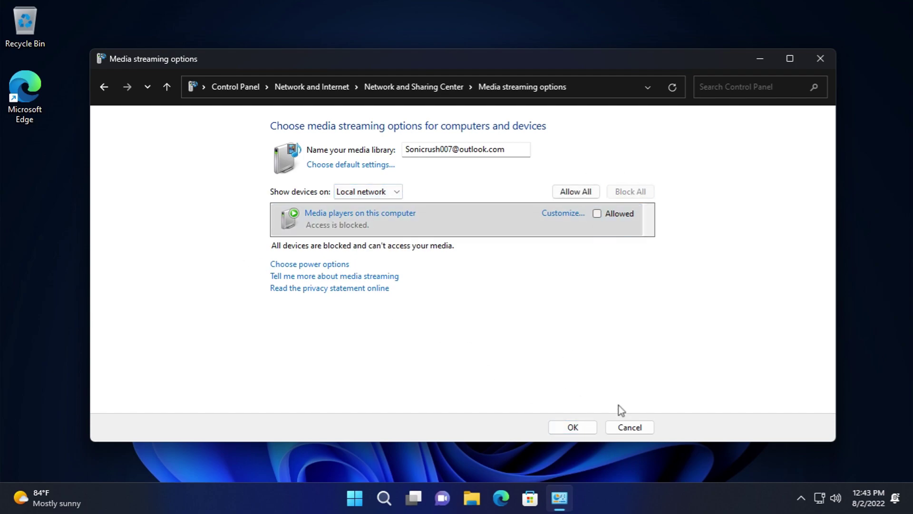
{"action": "left_click", "coordinate": [629, 428]}
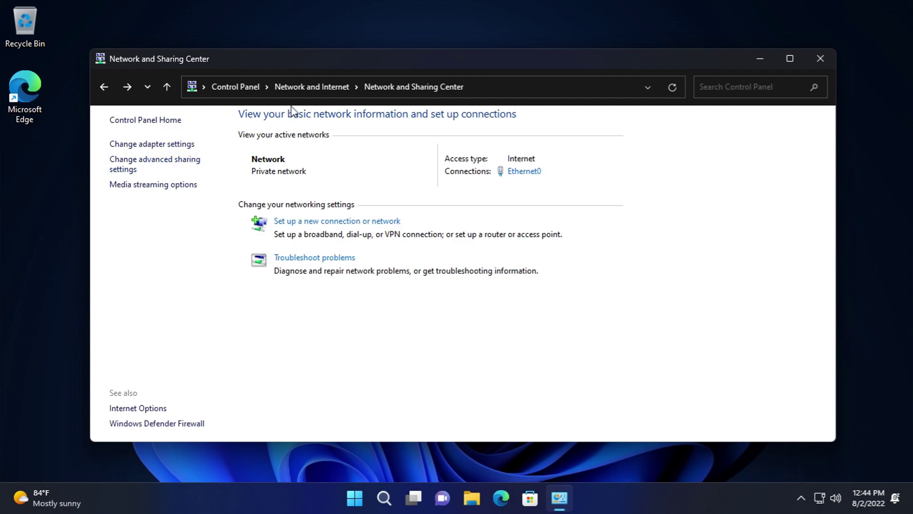
{"action": "left_click", "coordinate": [306, 86]}
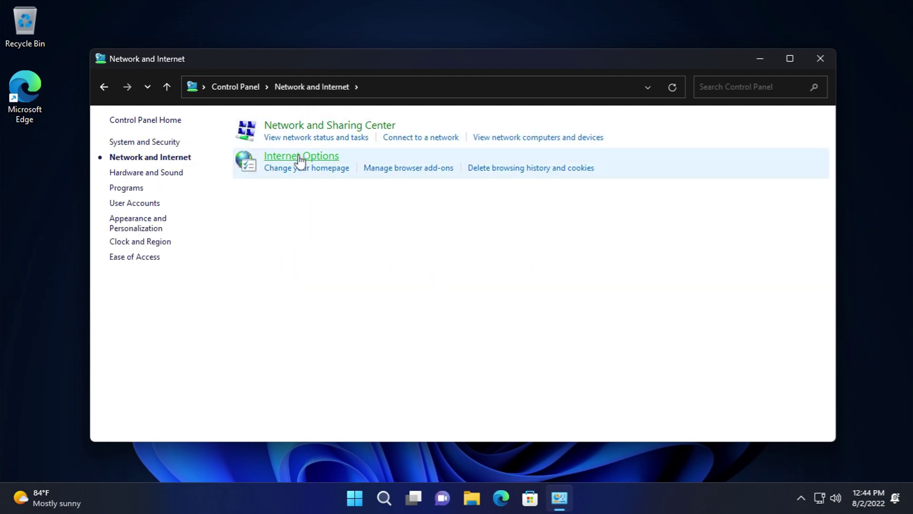
- Open Internet Properties and preview the browsing history deletion options without deleting
{"action": "left_click", "coordinate": [300, 161]}
{"action": "left_click", "coordinate": [241, 159]}
{"action": "left_click", "coordinate": [296, 386]}
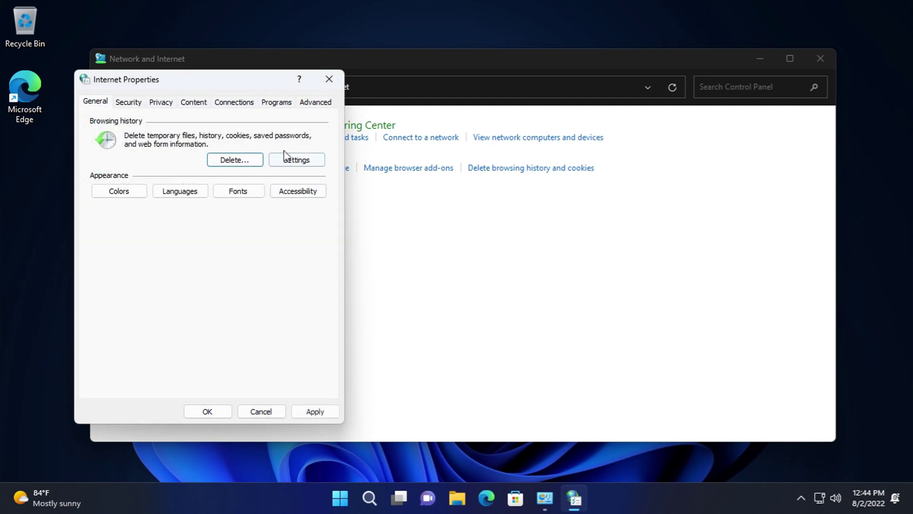
- Inspect website data settings, viewing the Downloaded Program Files and INetCache folders
{"action": "left_click", "coordinate": [287, 160]}
{"action": "left_click", "coordinate": [158, 332]}
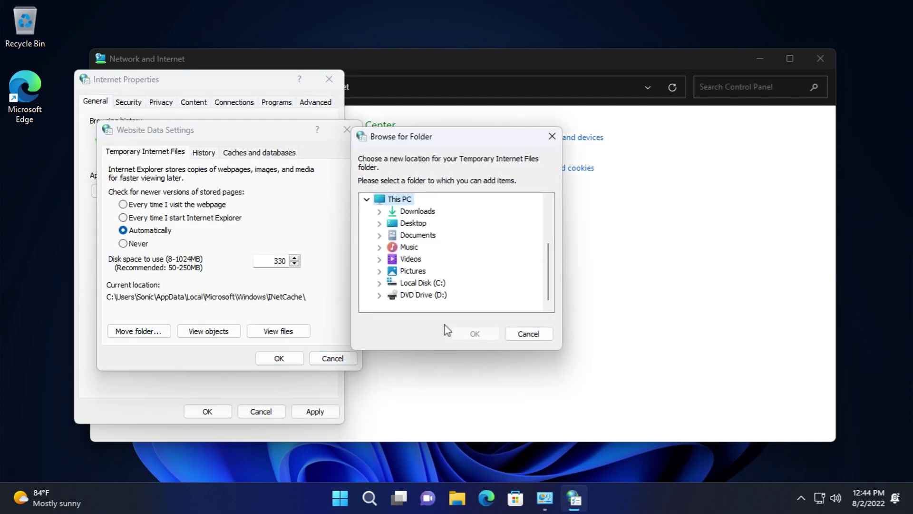
{"action": "left_click", "coordinate": [545, 337]}
{"action": "left_click", "coordinate": [208, 331]}
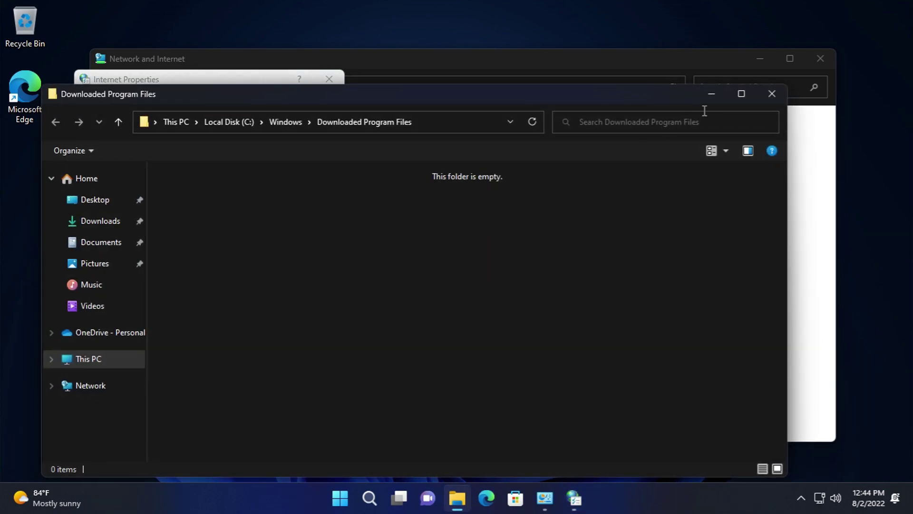
{"action": "left_click", "coordinate": [770, 94]}
{"action": "left_click", "coordinate": [301, 336]}
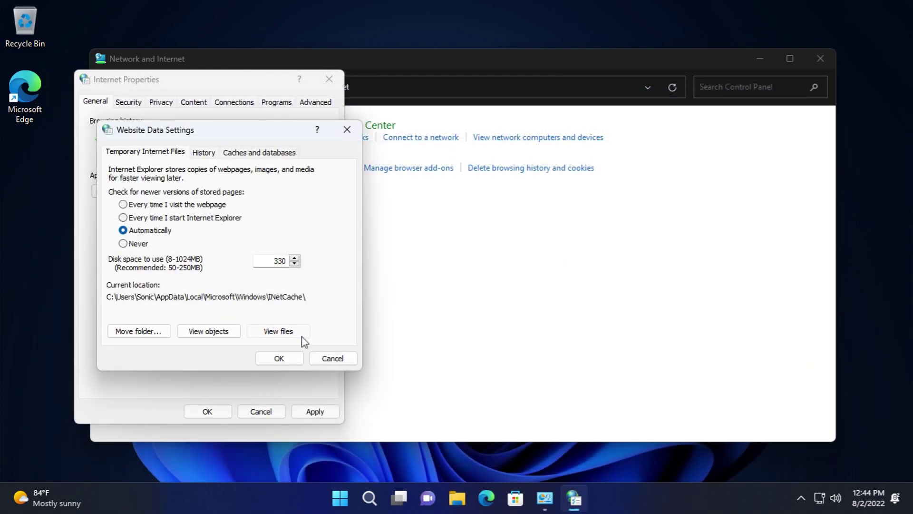
{"action": "left_click", "coordinate": [772, 94]}
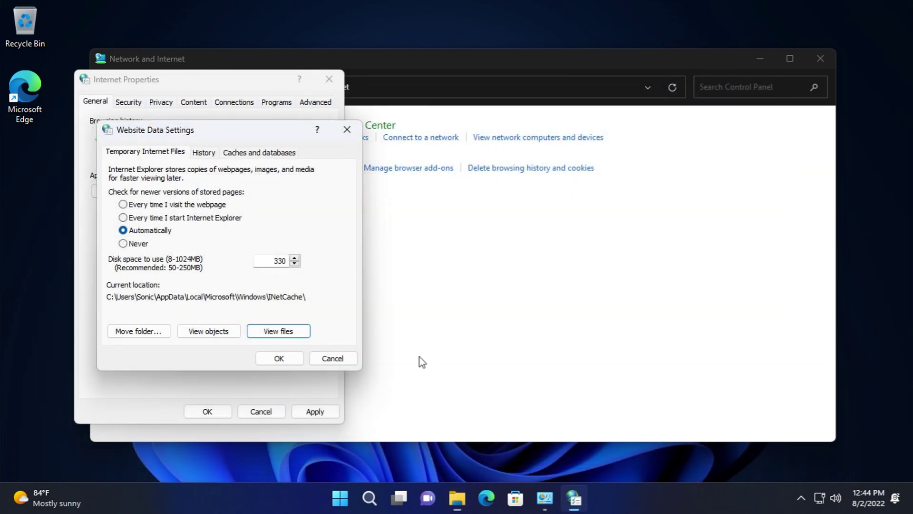
{"action": "left_click", "coordinate": [338, 360]}
- Review the webpage Colors and Languages settings, including Windows language and region, unchanged
{"action": "left_click", "coordinate": [120, 191]}
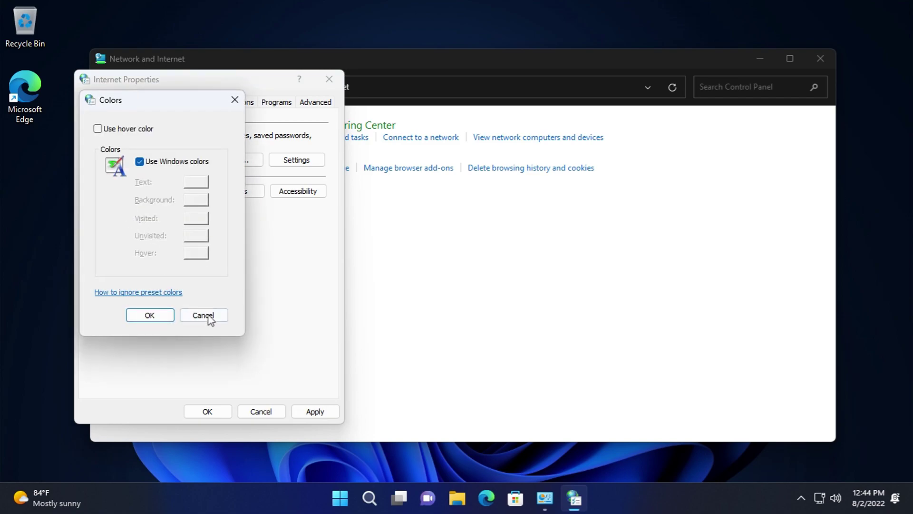
{"action": "left_click", "coordinate": [208, 319]}
{"action": "left_click", "coordinate": [196, 192]}
{"action": "left_click", "coordinate": [168, 170]}
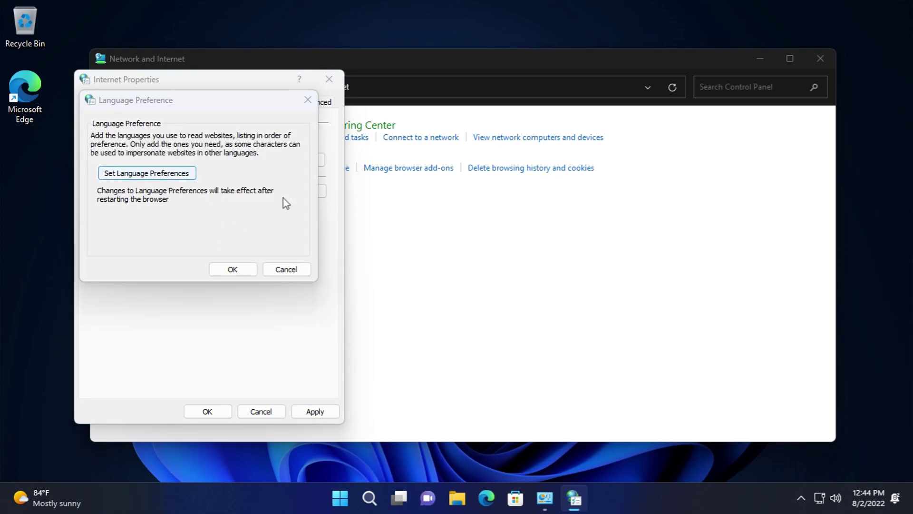
{"action": "left_click", "coordinate": [664, 55]}
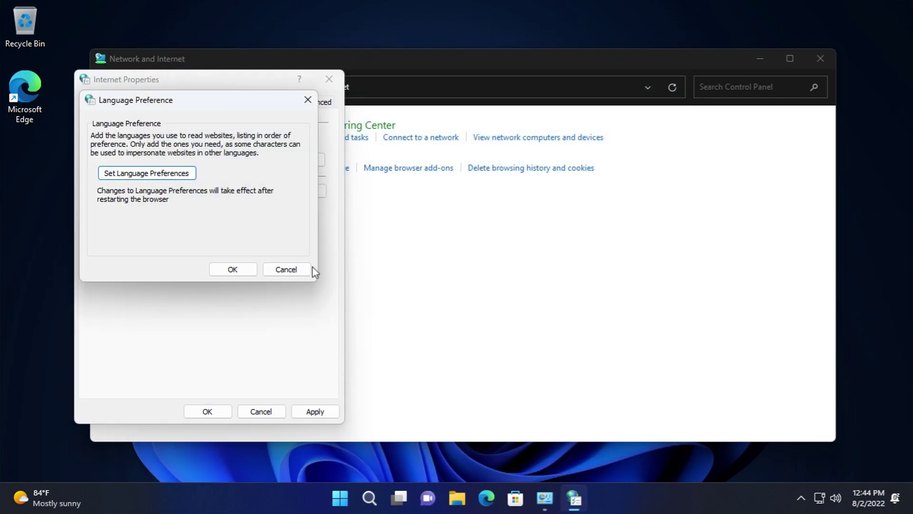
{"action": "left_click", "coordinate": [286, 269]}
- Check the Fonts dialog, keeping Latin based as the language script, and close unchanged
{"action": "left_click", "coordinate": [248, 192]}
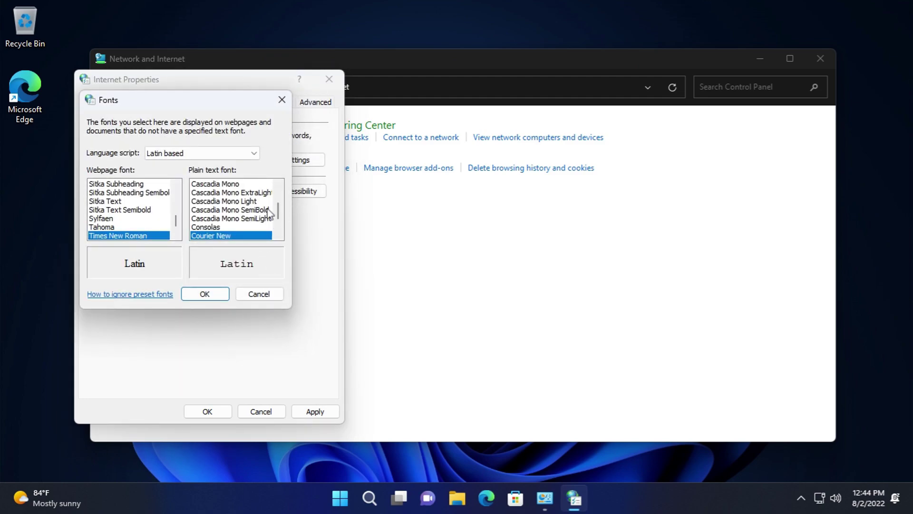
{"action": "left_click", "coordinate": [222, 153]}
{"action": "scroll", "coordinate": [255, 304], "scroll_direction": "up", "scroll_amount": 7}
{"action": "left_click", "coordinate": [278, 188]}
{"action": "scroll", "coordinate": [277, 216], "scroll_direction": "down", "scroll_amount": 2}
{"action": "scroll", "coordinate": [278, 184], "scroll_direction": "up", "scroll_amount": 3}
{"action": "scroll", "coordinate": [179, 219], "scroll_direction": "down", "scroll_amount": 3}
{"action": "scroll", "coordinate": [180, 205], "scroll_direction": "up", "scroll_amount": 15}
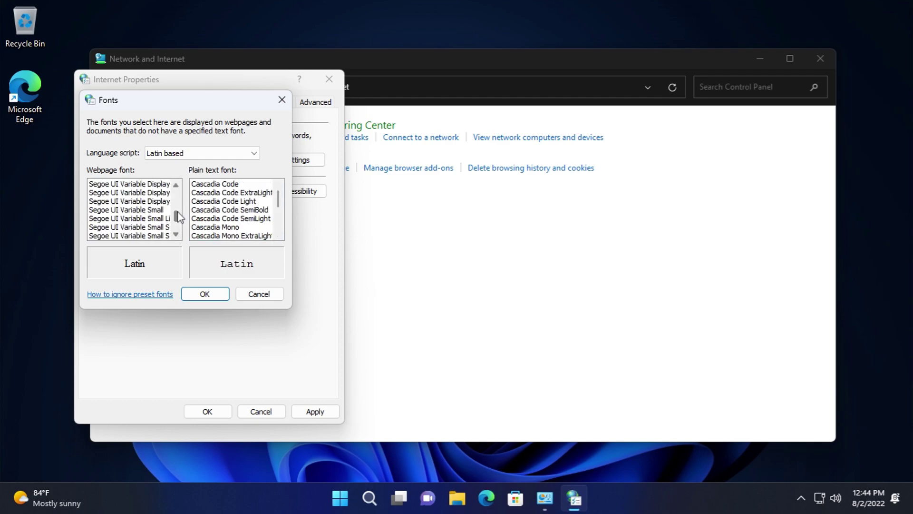
{"action": "left_click", "coordinate": [276, 296]}
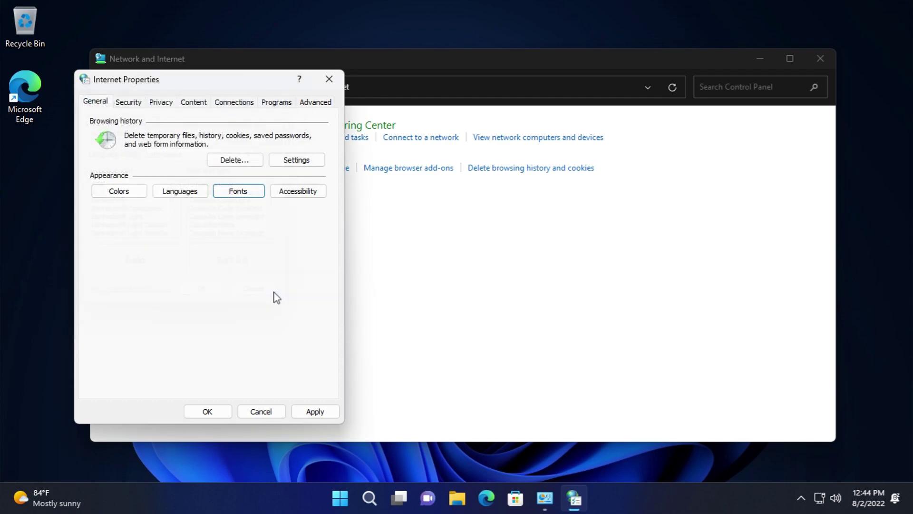
- View the Accessibility and caption options, then show the Internet zone's Security settings
{"action": "left_click", "coordinate": [292, 194]}
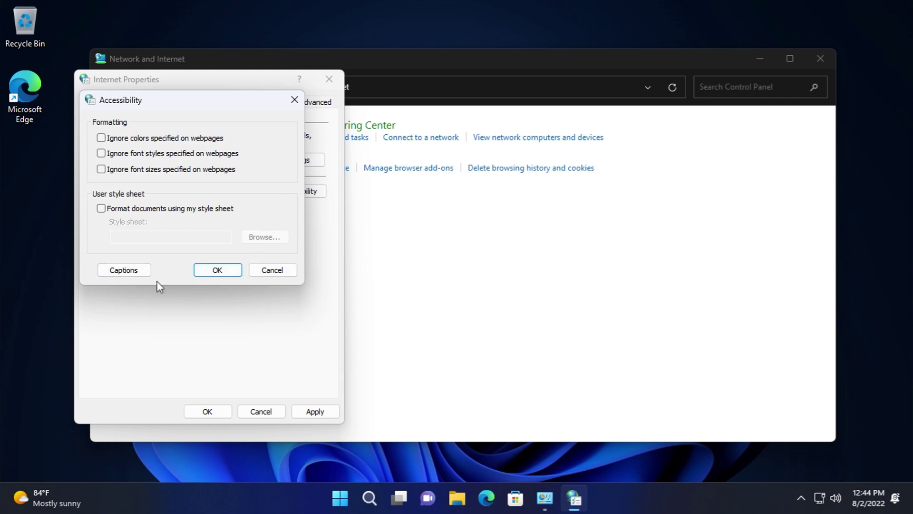
{"action": "left_click", "coordinate": [149, 276]}
{"action": "left_click", "coordinate": [325, 90]}
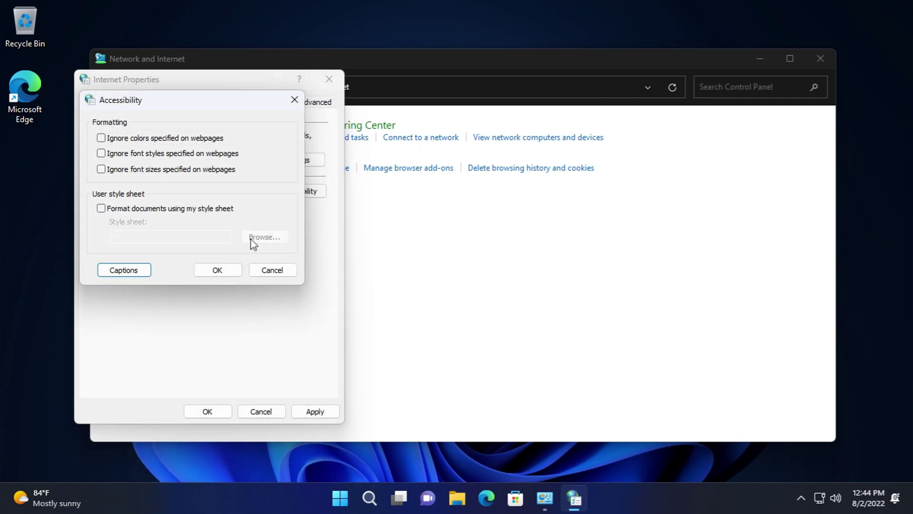
{"action": "left_click", "coordinate": [271, 269]}
{"action": "left_click", "coordinate": [129, 102]}
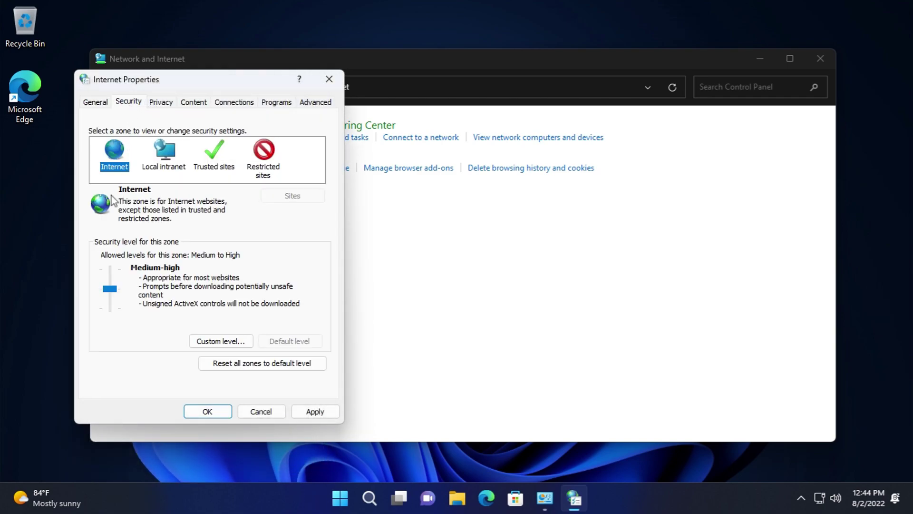
- Review the Local intranet and Restricted sites security zones and the restricted websites list
{"action": "left_click", "coordinate": [109, 293]}
{"action": "left_click", "coordinate": [164, 151]}
{"action": "left_click", "coordinate": [265, 157]}
{"action": "left_click", "coordinate": [293, 195]}
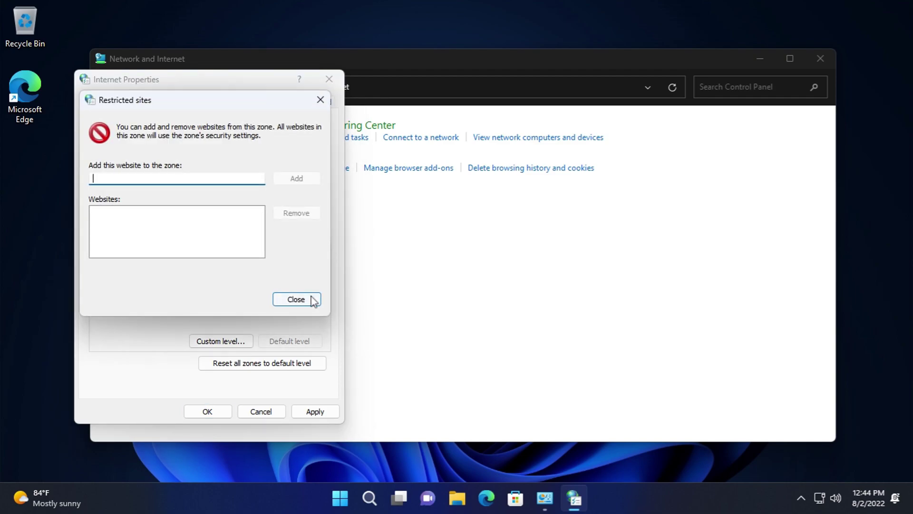
{"action": "left_click", "coordinate": [295, 298]}
- Check the Privacy tab's per-site cookie rules, advanced privacy settings and pop-up blocker settings
{"action": "left_click", "coordinate": [168, 105]}
{"action": "left_click", "coordinate": [259, 139]}
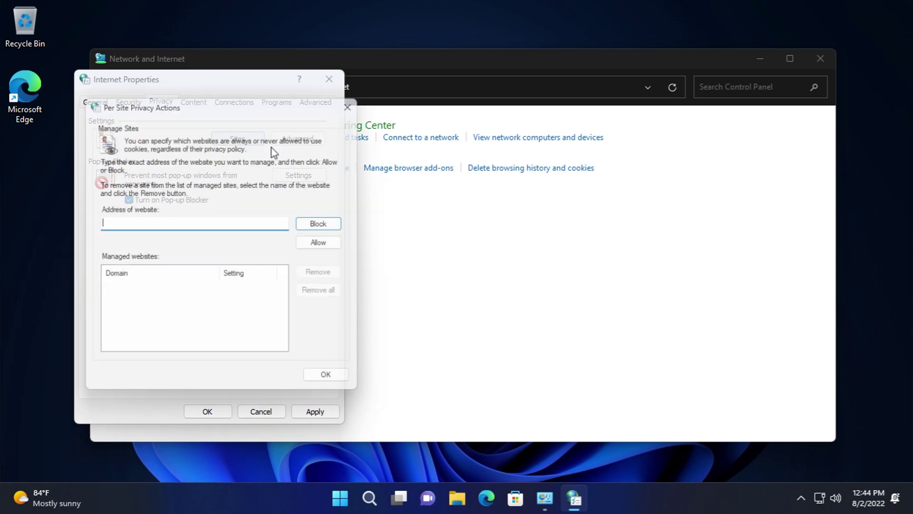
{"action": "left_click", "coordinate": [318, 382]}
{"action": "left_click", "coordinate": [300, 268]}
{"action": "left_click", "coordinate": [296, 178]}
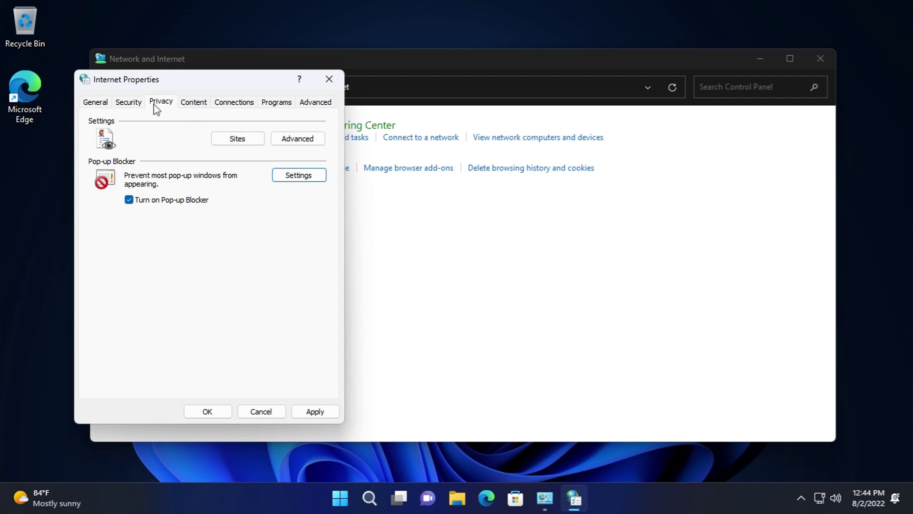
- Clear the SSL cache from the Content tab
{"action": "left_click", "coordinate": [195, 104]}
{"action": "left_click", "coordinate": [167, 157]}
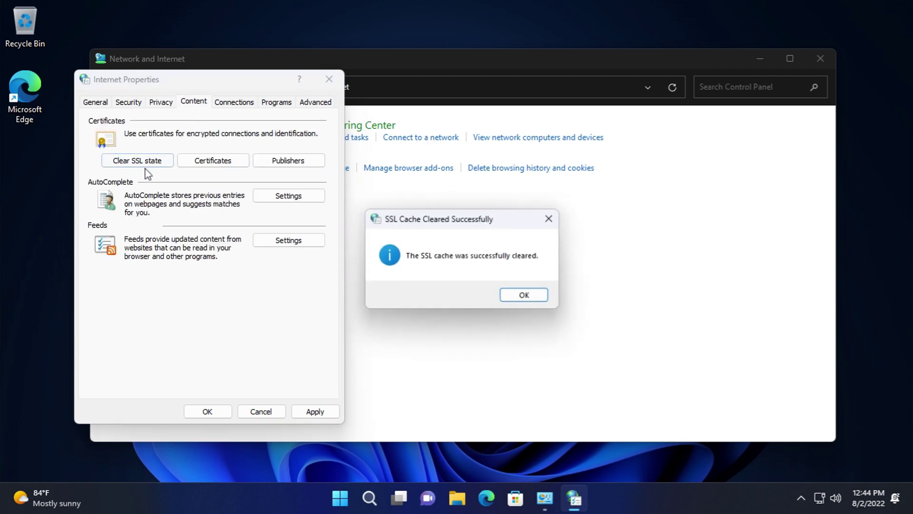
{"action": "left_click", "coordinate": [523, 293]}
- Browse the Intermediate, Trusted Root and Trusted Publisher certificate stores and advanced purpose options
{"action": "left_click", "coordinate": [212, 160]}
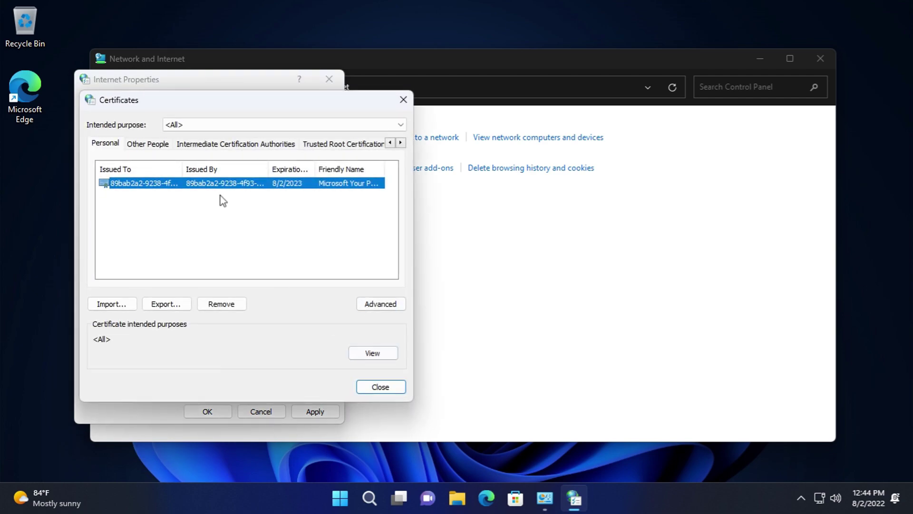
{"action": "left_click", "coordinate": [192, 147]}
{"action": "left_click", "coordinate": [340, 148]}
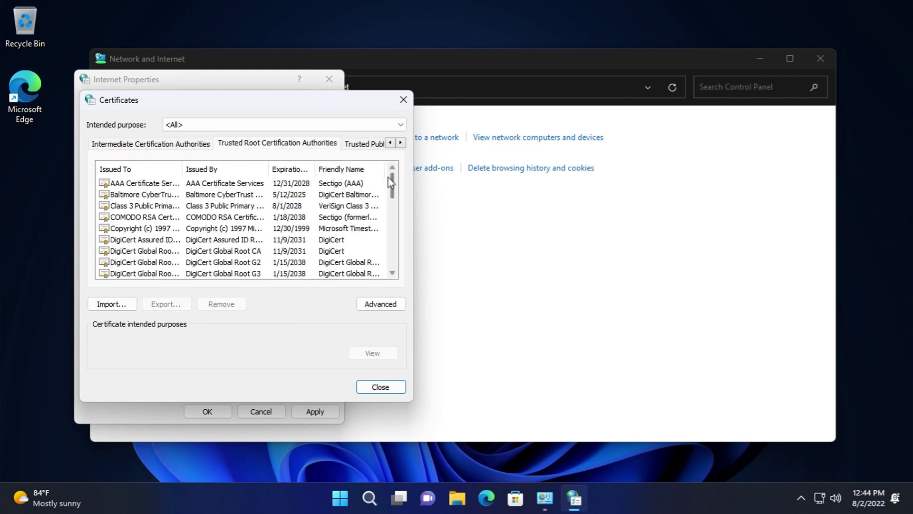
{"action": "left_click_drag", "start_coordinate": [390, 181], "coordinate": [391, 254]}
{"action": "left_click", "coordinate": [356, 144]}
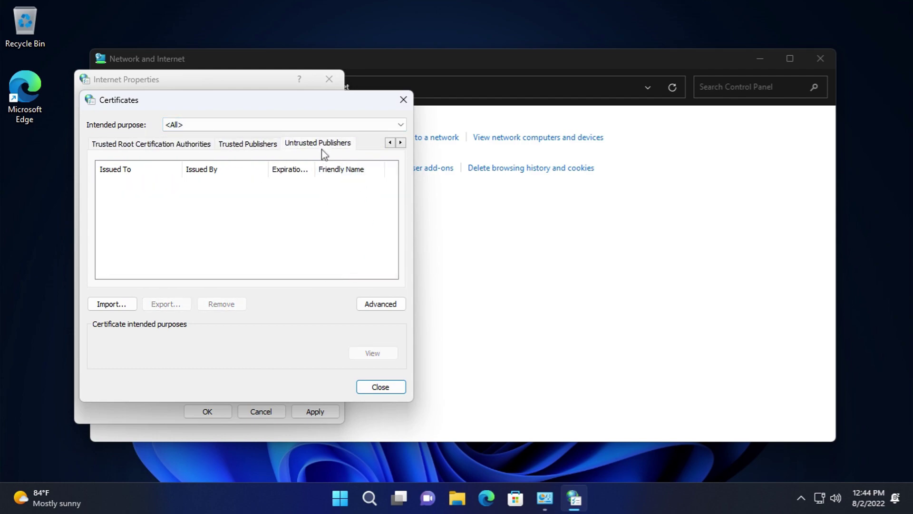
{"action": "left_click", "coordinate": [380, 303]}
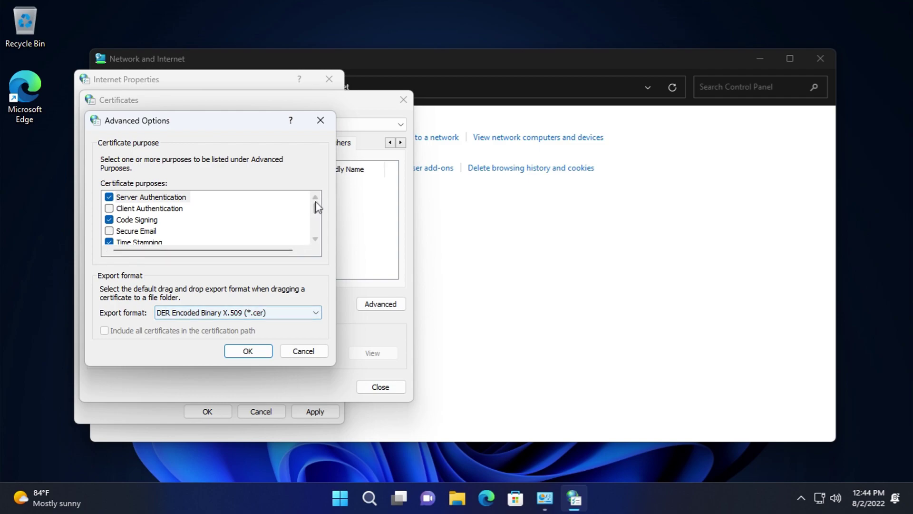
{"action": "scroll", "coordinate": [314, 227], "scroll_direction": "down", "scroll_amount": 3}
{"action": "left_click", "coordinate": [304, 350]}
- Attempt a certificate import without a file, dismiss the error, and cancel
{"action": "left_click", "coordinate": [125, 306]}
{"action": "left_click", "coordinate": [358, 404]}
{"action": "left_click", "coordinate": [361, 405]}
{"action": "left_click", "coordinate": [489, 293]}
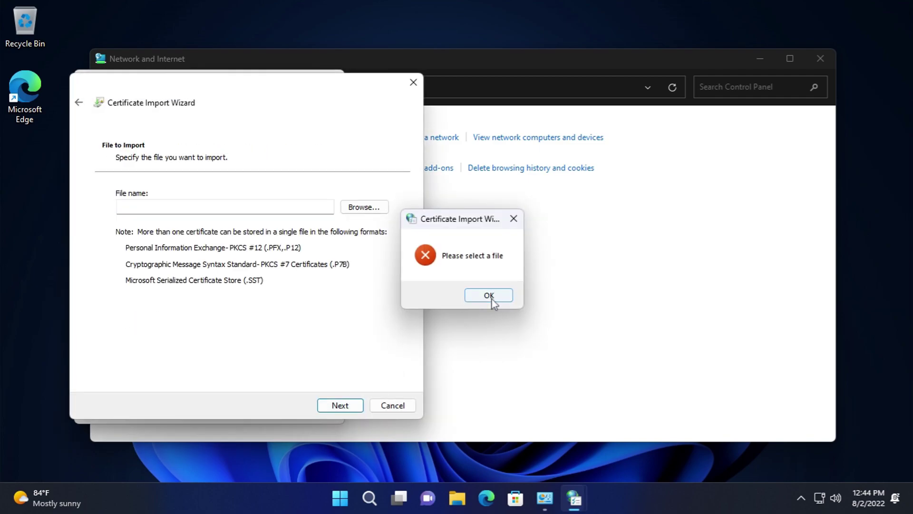
{"action": "left_click", "coordinate": [385, 405]}
{"action": "left_click", "coordinate": [380, 387]}
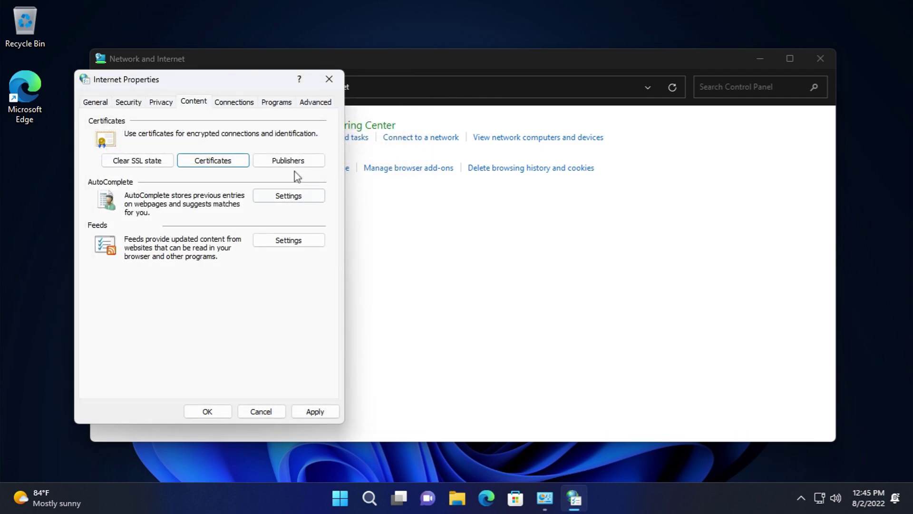
- View publisher certificates with intended purpose <All>, cancel an import, and check untrusted publishers
{"action": "left_click", "coordinate": [281, 160]}
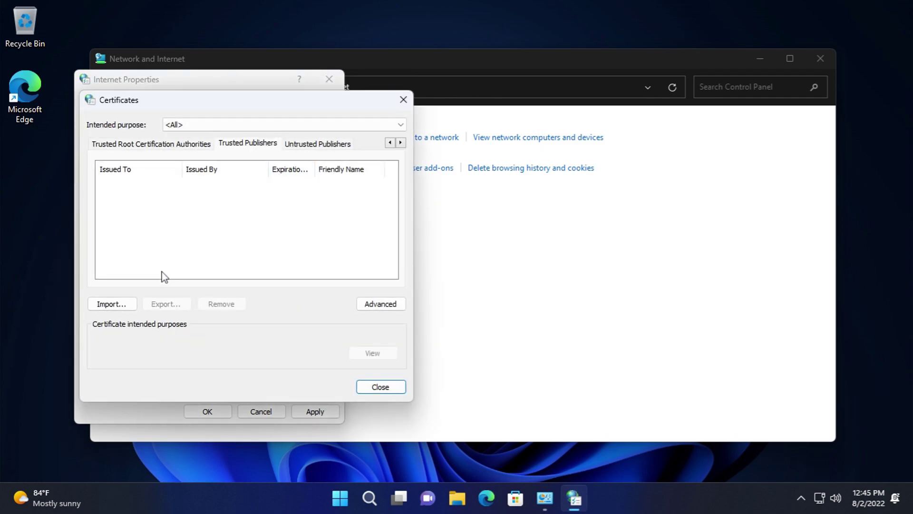
{"action": "left_click", "coordinate": [226, 125]}
{"action": "left_click", "coordinate": [226, 125]}
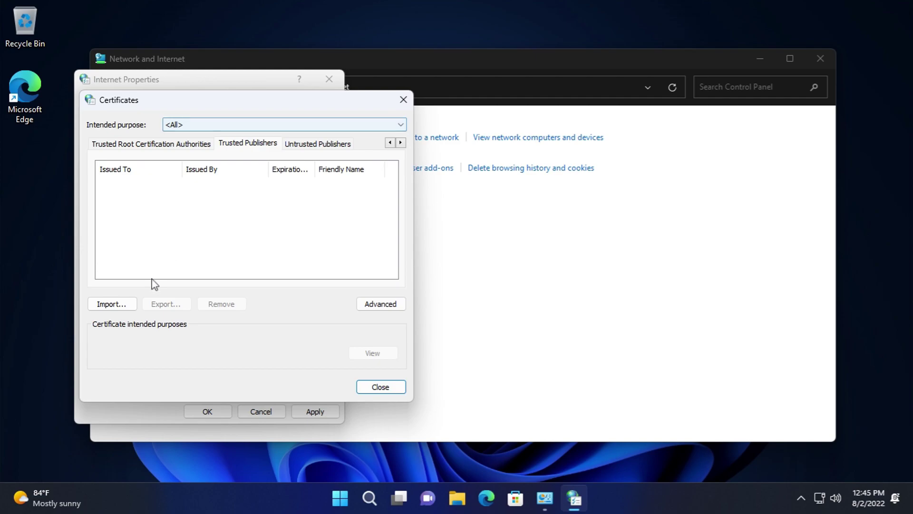
{"action": "left_click", "coordinate": [131, 304]}
{"action": "left_click", "coordinate": [396, 406]}
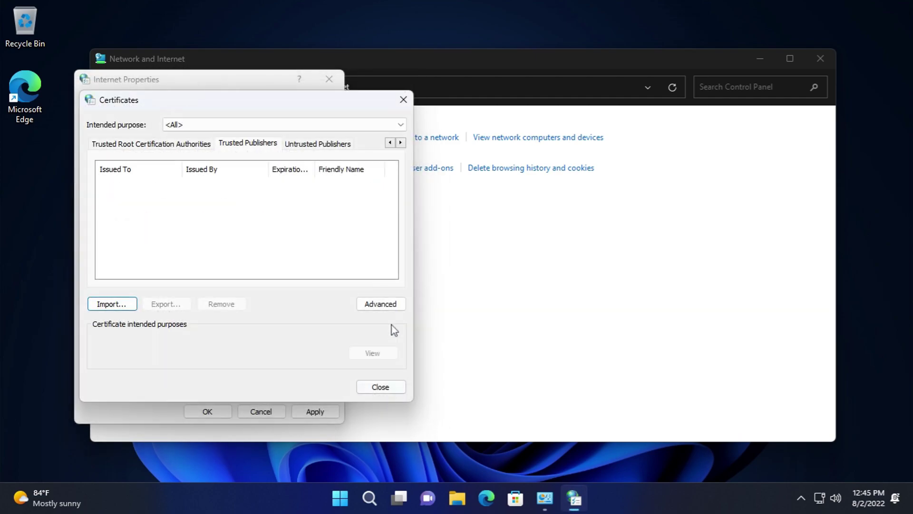
{"action": "left_click", "coordinate": [387, 304]}
{"action": "scroll", "coordinate": [302, 228], "scroll_direction": "down", "scroll_amount": 5}
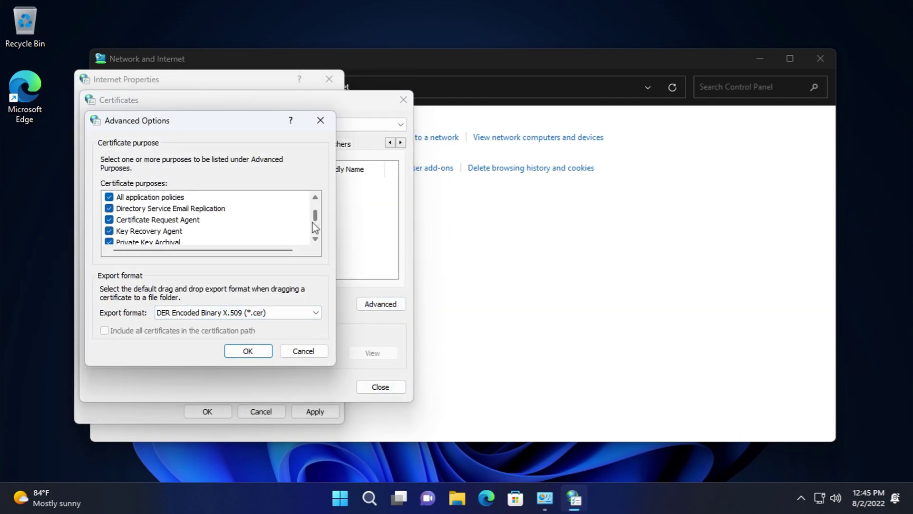
{"action": "left_click", "coordinate": [301, 351]}
{"action": "left_click", "coordinate": [308, 150]}
{"action": "left_click", "coordinate": [373, 389]}
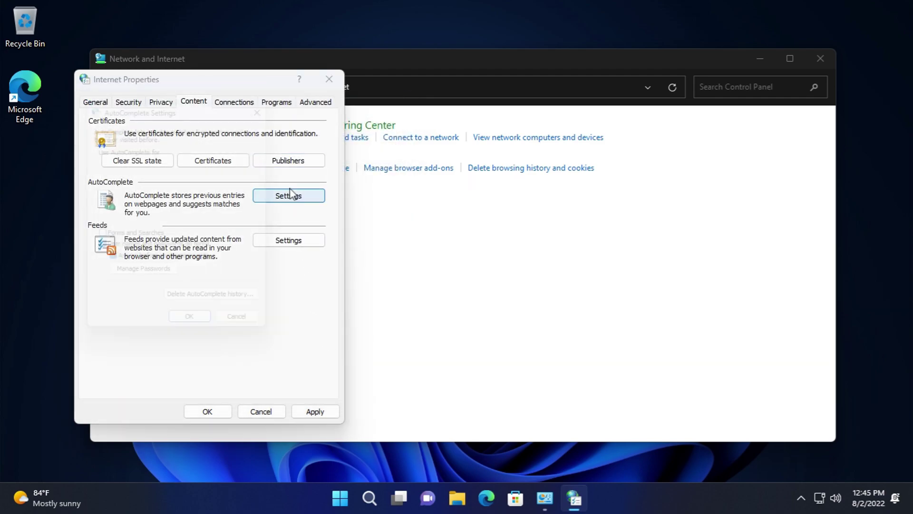
- Review AutoComplete, saved Windows credentials, browsing-history deletion and feed settings without changes
{"action": "left_click", "coordinate": [292, 196]}
{"action": "left_click", "coordinate": [159, 281]}
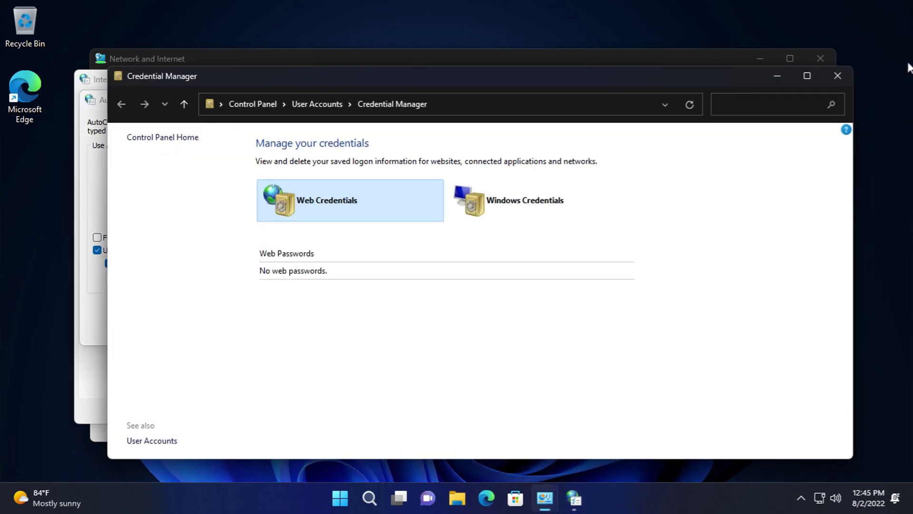
{"action": "left_click", "coordinate": [474, 208]}
{"action": "scroll", "coordinate": [720, 312], "scroll_direction": "down", "scroll_amount": 1}
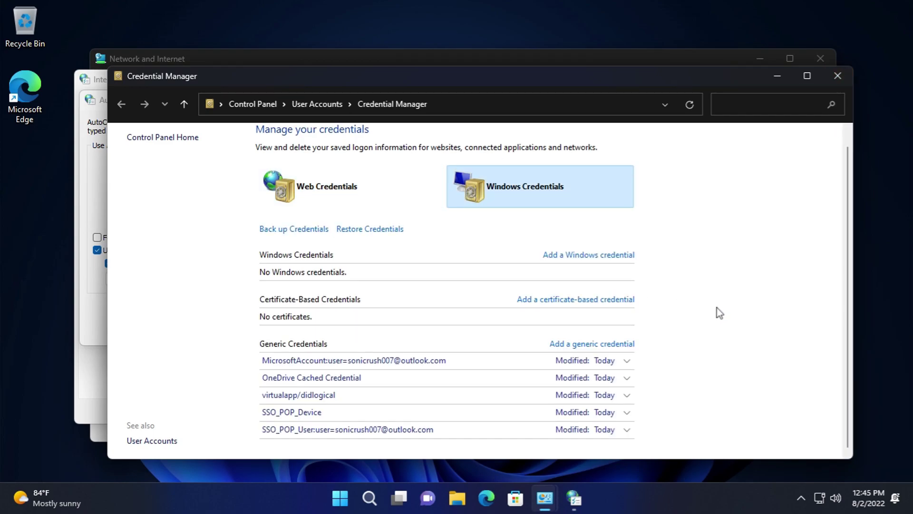
{"action": "left_click", "coordinate": [836, 75]}
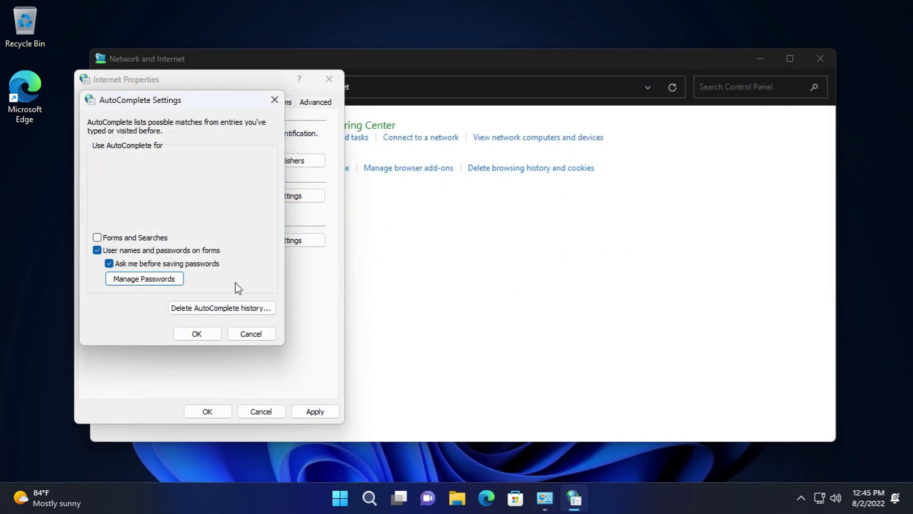
{"action": "left_click", "coordinate": [252, 309]}
{"action": "left_click", "coordinate": [267, 355]}
{"action": "left_click", "coordinate": [266, 335]}
{"action": "left_click", "coordinate": [290, 241]}
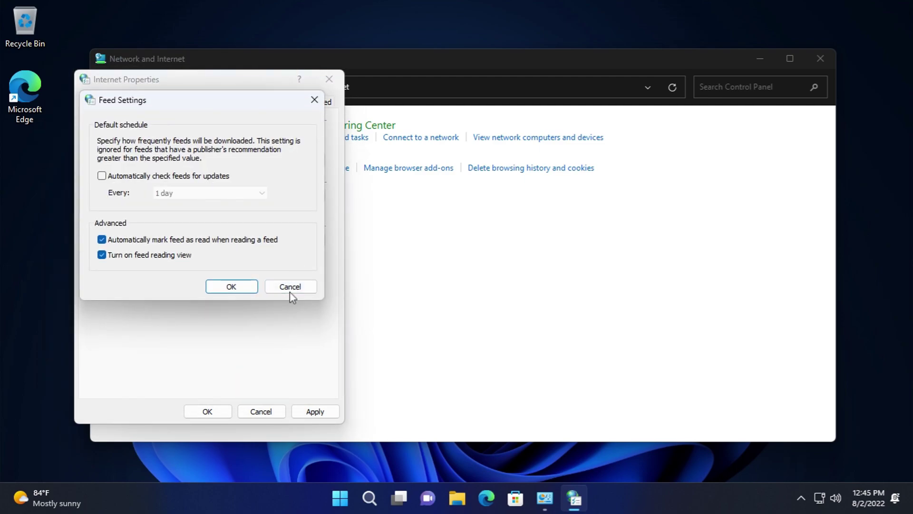
{"action": "left_click", "coordinate": [290, 291]}
- Open and cancel the Connections tab's internet setup, new connection, VPN and LAN settings
{"action": "left_click", "coordinate": [234, 102]}
{"action": "left_click", "coordinate": [292, 127]}
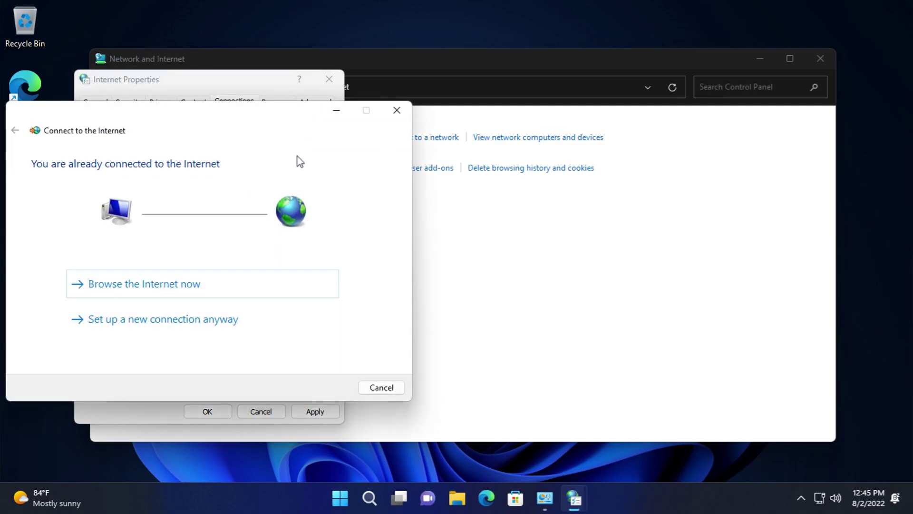
{"action": "left_click", "coordinate": [380, 387]}
{"action": "left_click", "coordinate": [295, 176]}
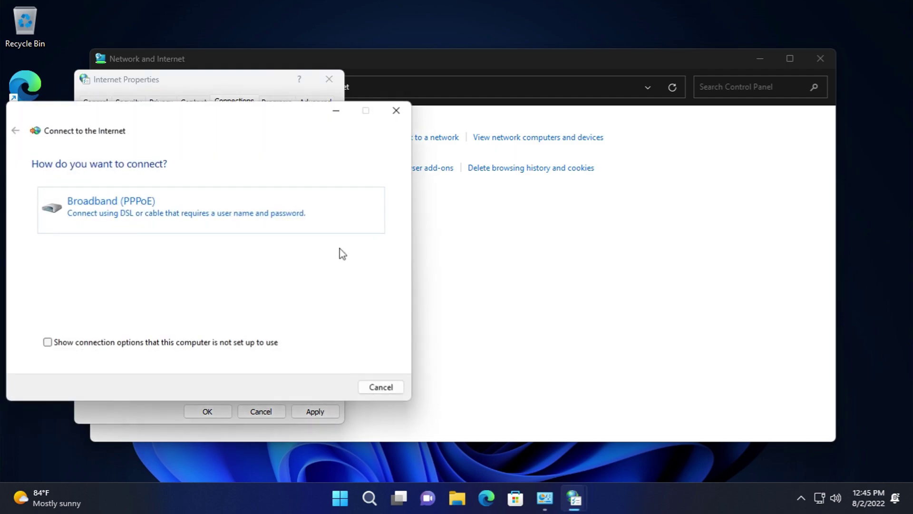
{"action": "left_click", "coordinate": [360, 383]}
{"action": "left_click", "coordinate": [282, 197]}
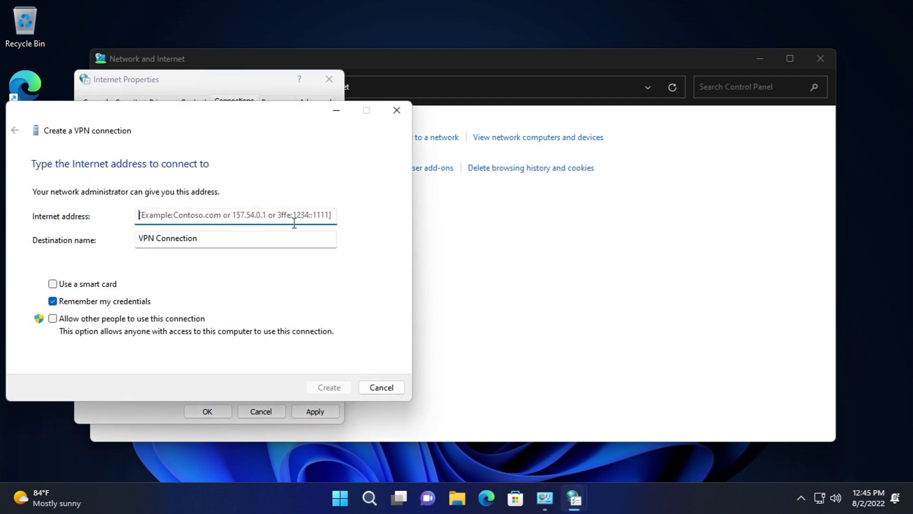
{"action": "left_click", "coordinate": [383, 386]}
{"action": "left_click", "coordinate": [305, 337]}
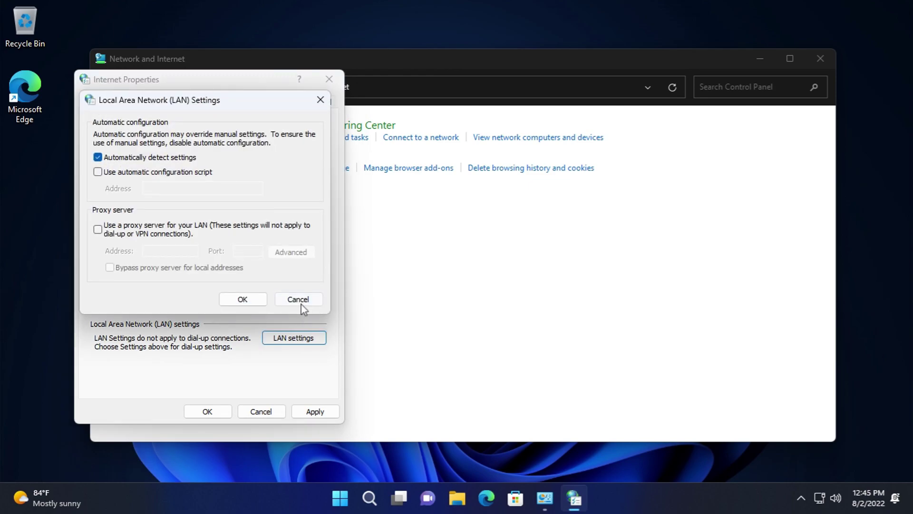
{"action": "left_click", "coordinate": [298, 298]}
- On the Programs tab, view the add-ons manager and the default apps settings
{"action": "left_click", "coordinate": [275, 101]}
{"action": "left_click", "coordinate": [281, 138]}
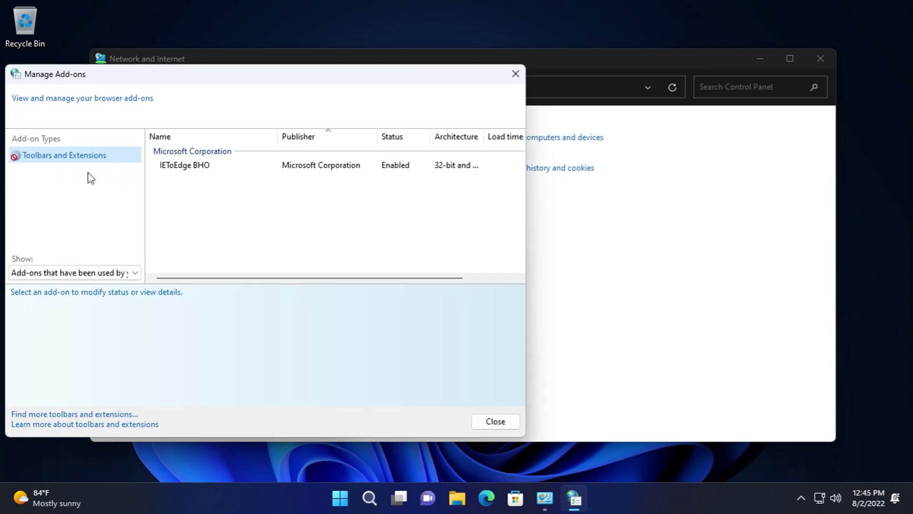
{"action": "left_click", "coordinate": [498, 427]}
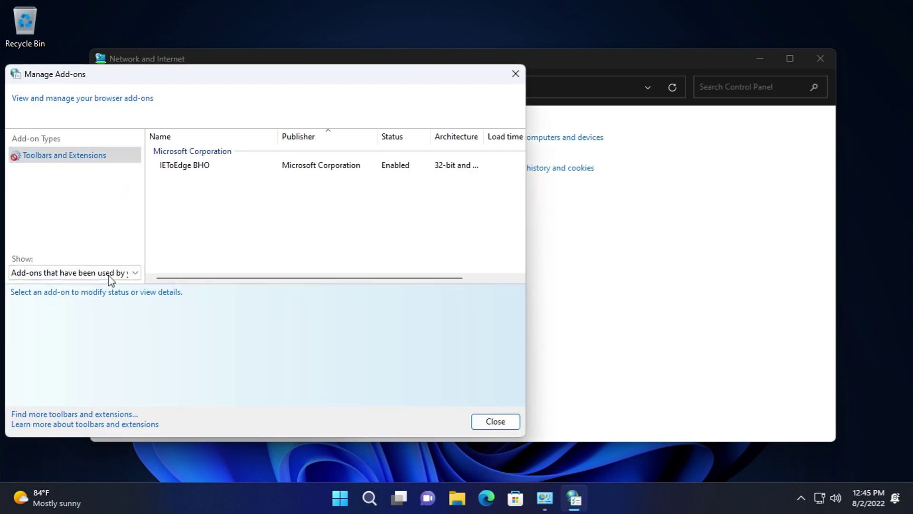
{"action": "left_click", "coordinate": [497, 423]}
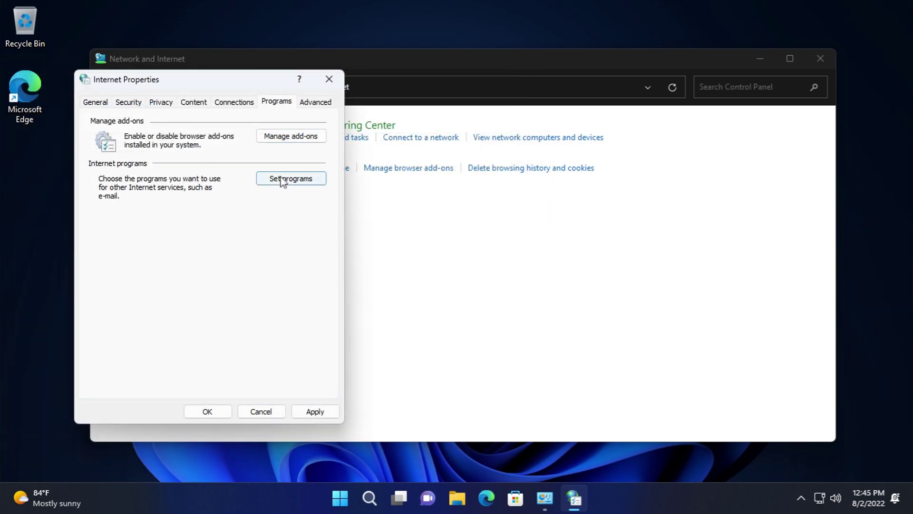
{"action": "left_click", "coordinate": [284, 181]}
{"action": "left_click", "coordinate": [672, 45]}
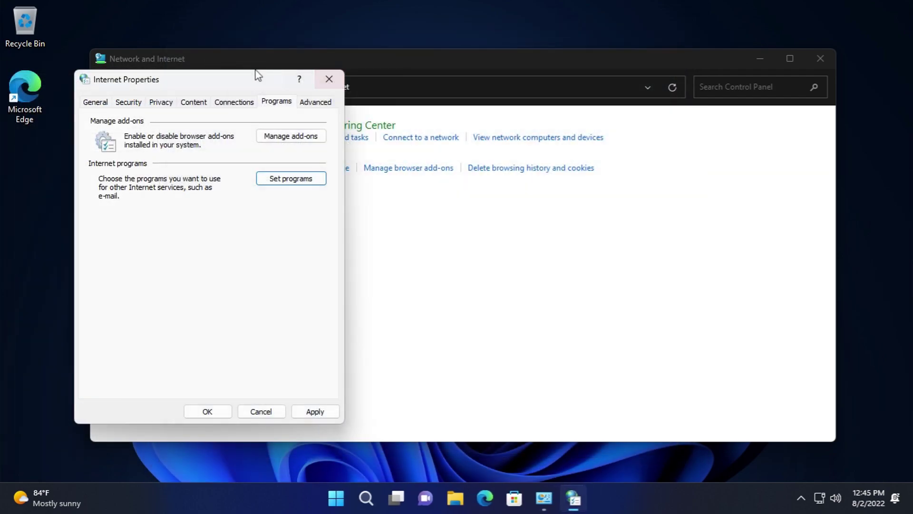
- Scroll through the Advanced tab's browsing options and close Internet Properties
{"action": "left_click", "coordinate": [324, 103]}
{"action": "left_click_drag", "start_coordinate": [318, 180], "coordinate": [322, 332]}
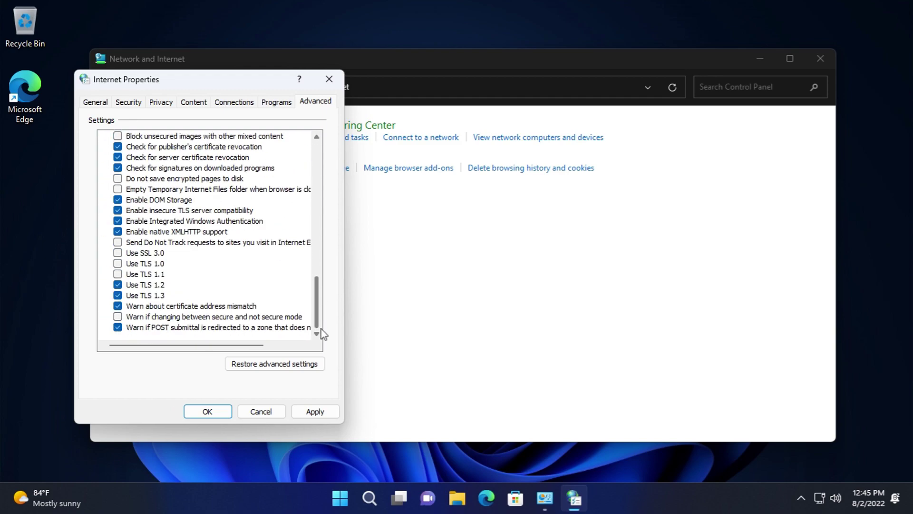
{"action": "left_click", "coordinate": [329, 80]}
- Open Hardware and Sound and check Devices and Printers, Add a device and Windows To Go
{"action": "left_click", "coordinate": [232, 85]}
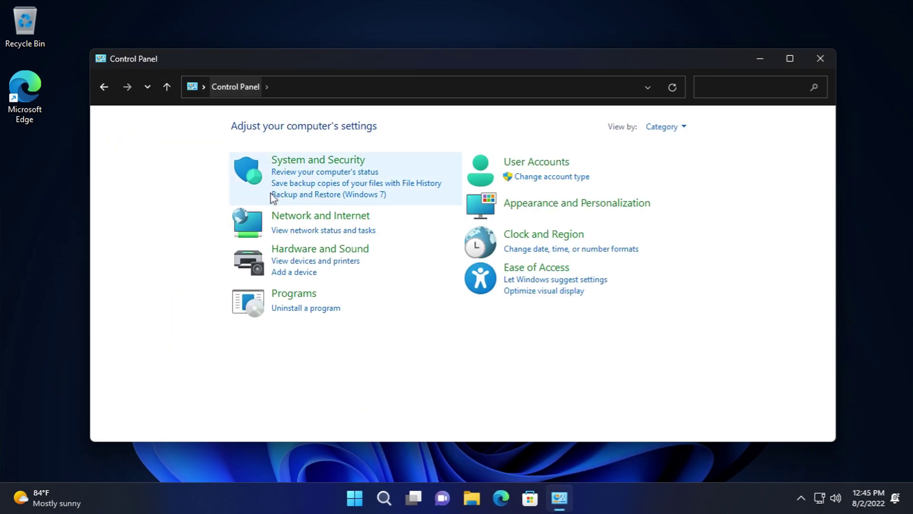
{"action": "left_click", "coordinate": [292, 248]}
{"action": "left_click", "coordinate": [307, 126]}
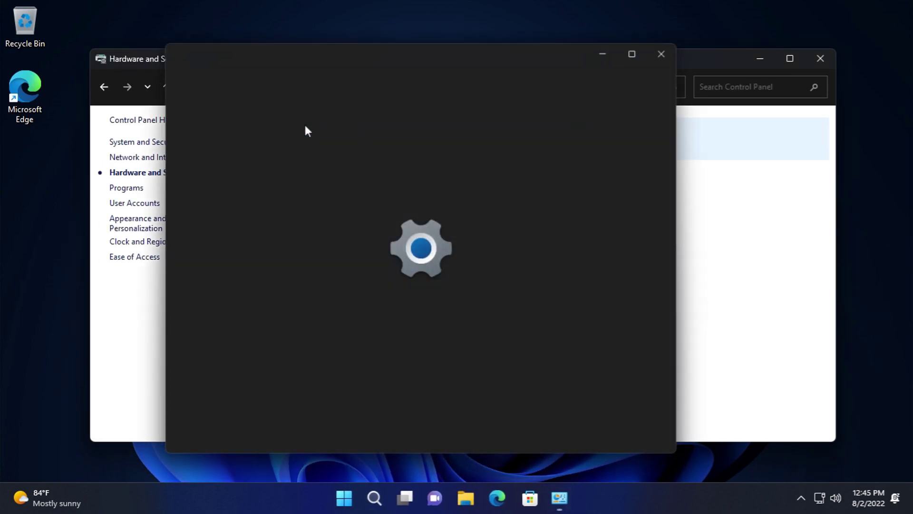
{"action": "left_click", "coordinate": [667, 52]}
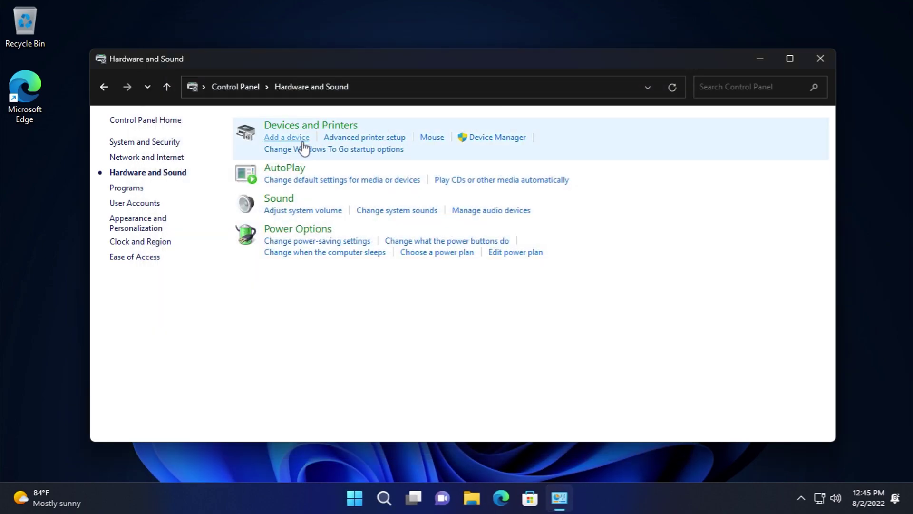
{"action": "left_click", "coordinate": [302, 141]}
{"action": "left_click", "coordinate": [680, 47]}
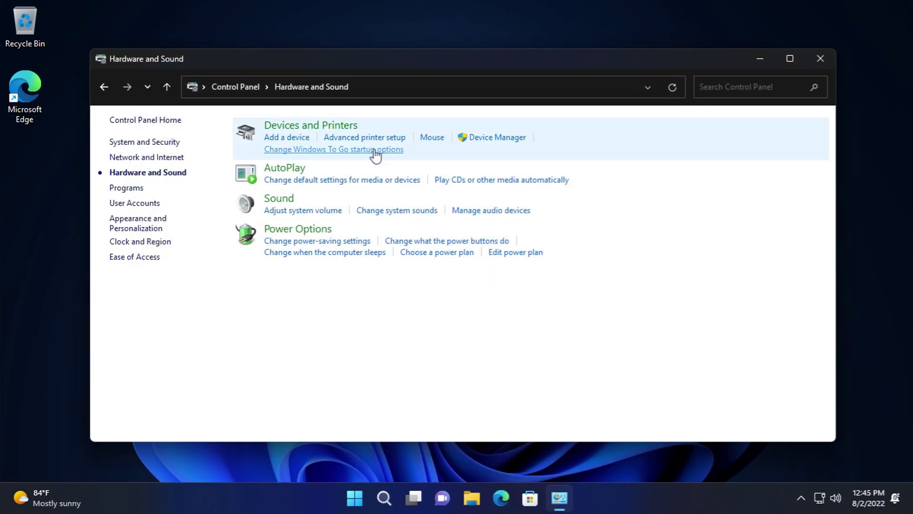
{"action": "left_click", "coordinate": [343, 151]}
{"action": "left_click", "coordinate": [598, 306]}
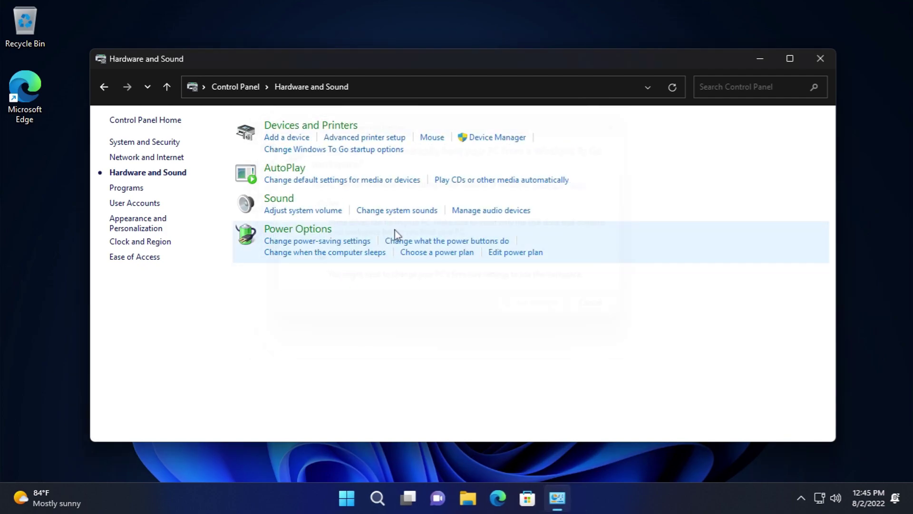
- In AutoPlay, inspect removable drive, memory card, DVD movie, DVD-Audio and enhanced audio CD choices unchanged
{"action": "left_click", "coordinate": [280, 167]}
{"action": "left_click", "coordinate": [347, 192]}
{"action": "left_click", "coordinate": [347, 192]}
{"action": "double_click", "coordinate": [399, 347]}
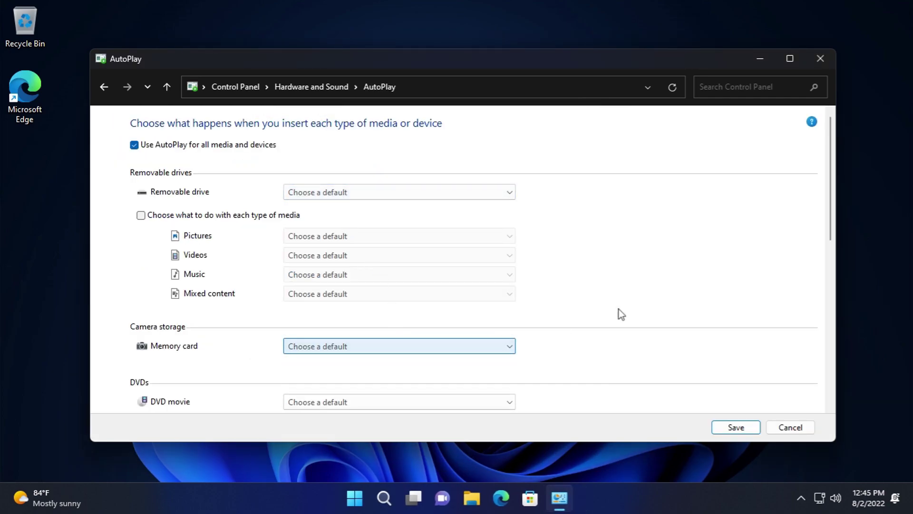
{"action": "left_click_drag", "start_coordinate": [831, 205], "coordinate": [823, 331]}
{"action": "left_click", "coordinate": [356, 138]}
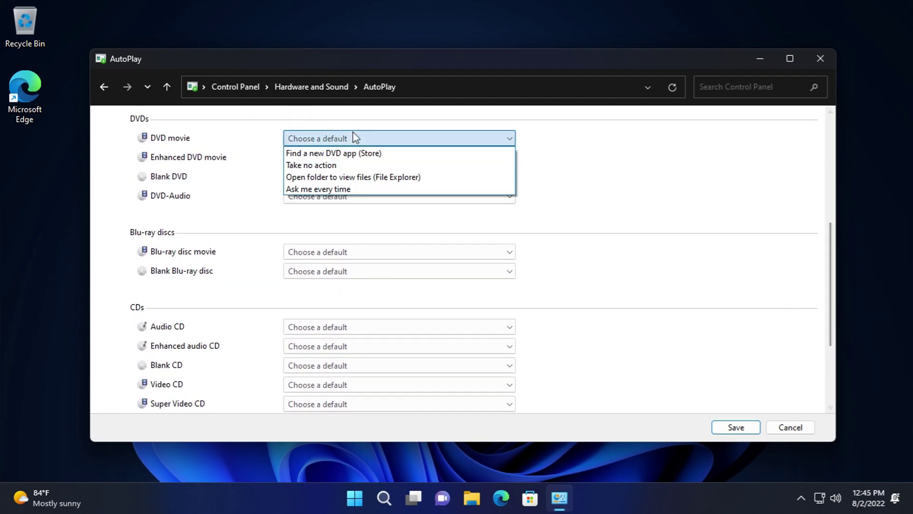
{"action": "left_click", "coordinate": [357, 138]}
{"action": "left_click", "coordinate": [351, 195]}
{"action": "left_click", "coordinate": [350, 195]}
{"action": "left_click", "coordinate": [332, 346]}
{"action": "left_click", "coordinate": [332, 346]}
- Inspect blank Blu-ray, audio CD, blank CD, video CD, Super Video CD and software choices, then return
{"action": "left_click", "coordinate": [335, 271]}
{"action": "left_click", "coordinate": [336, 271]}
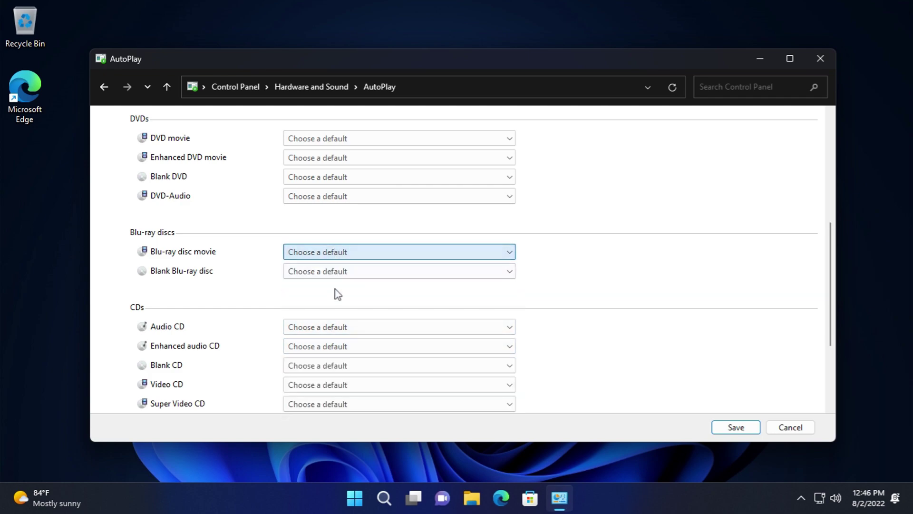
{"action": "left_click", "coordinate": [339, 327]}
{"action": "left_click", "coordinate": [339, 327]}
{"action": "left_click", "coordinate": [340, 366]}
{"action": "left_click", "coordinate": [340, 367]}
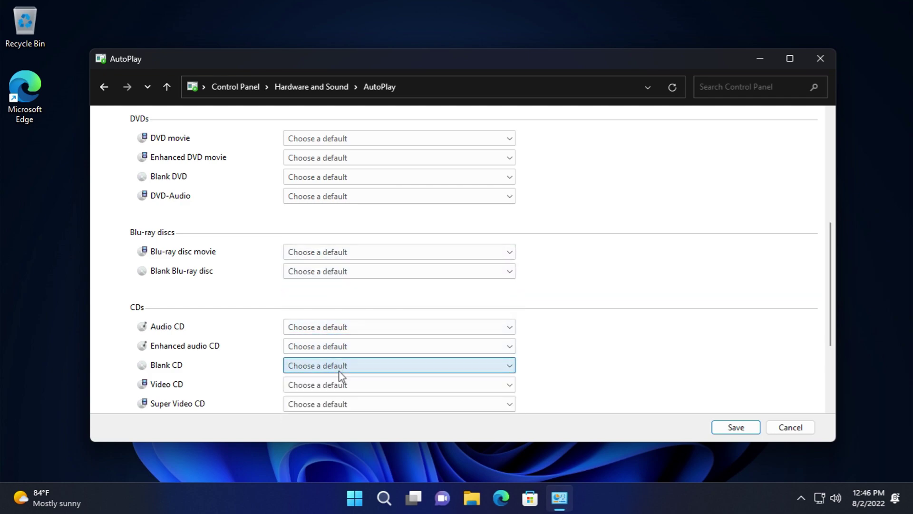
{"action": "left_click", "coordinate": [341, 385]}
{"action": "left_click", "coordinate": [342, 386]}
{"action": "left_click", "coordinate": [369, 406]}
{"action": "left_click", "coordinate": [370, 405]}
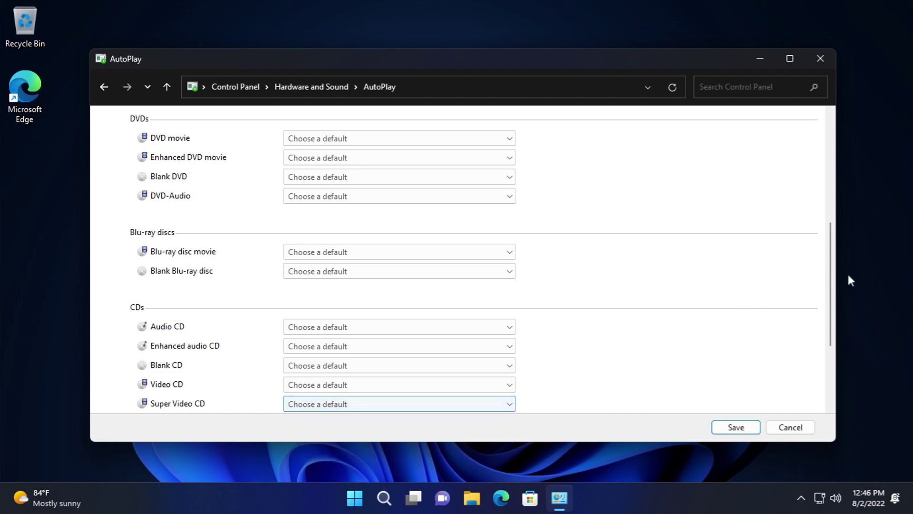
{"action": "scroll", "coordinate": [832, 286], "scroll_direction": "down", "scroll_amount": 3}
{"action": "left_click", "coordinate": [495, 321]}
{"action": "left_click", "coordinate": [491, 324]}
{"action": "left_click", "coordinate": [328, 87]}
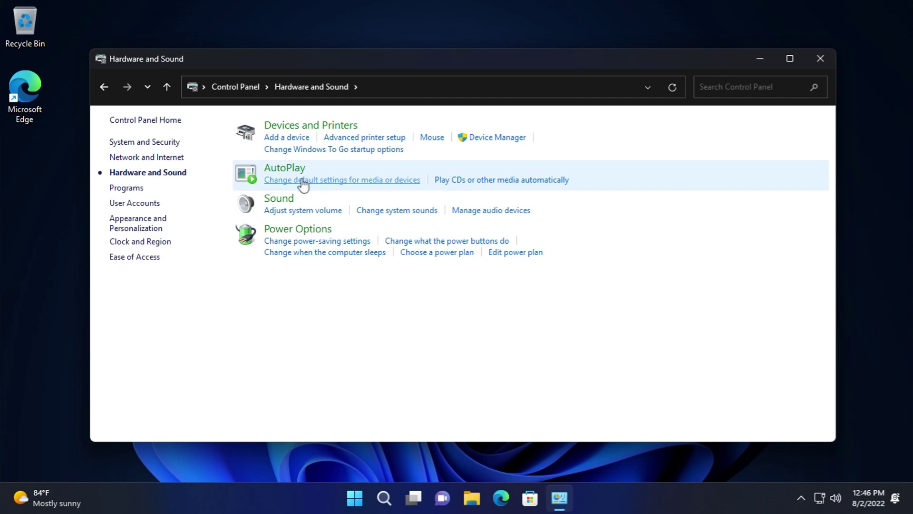
- Browse Speakers Properties: icons, enhancements, test tone and Spatial sound left Off, without saving
{"action": "left_click", "coordinate": [292, 198]}
{"action": "left_click", "coordinate": [155, 126]}
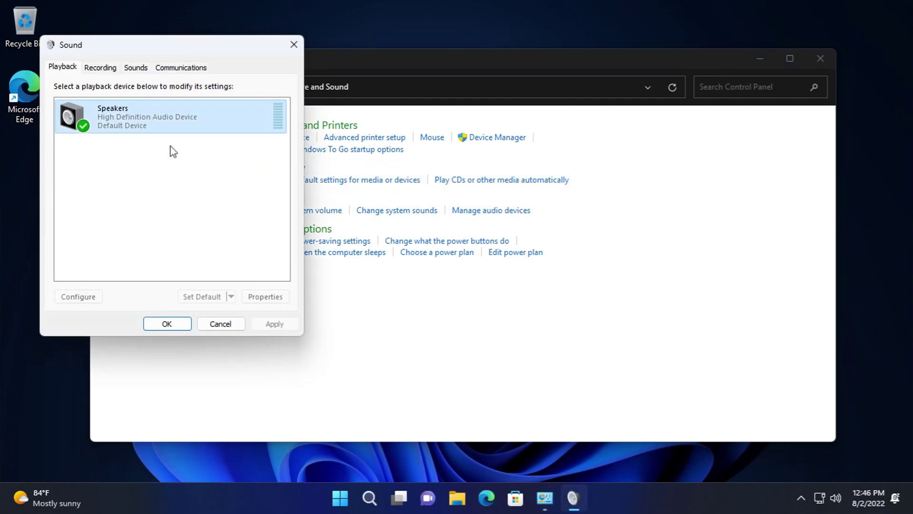
{"action": "left_click", "coordinate": [270, 299]}
{"action": "left_click", "coordinate": [174, 160]}
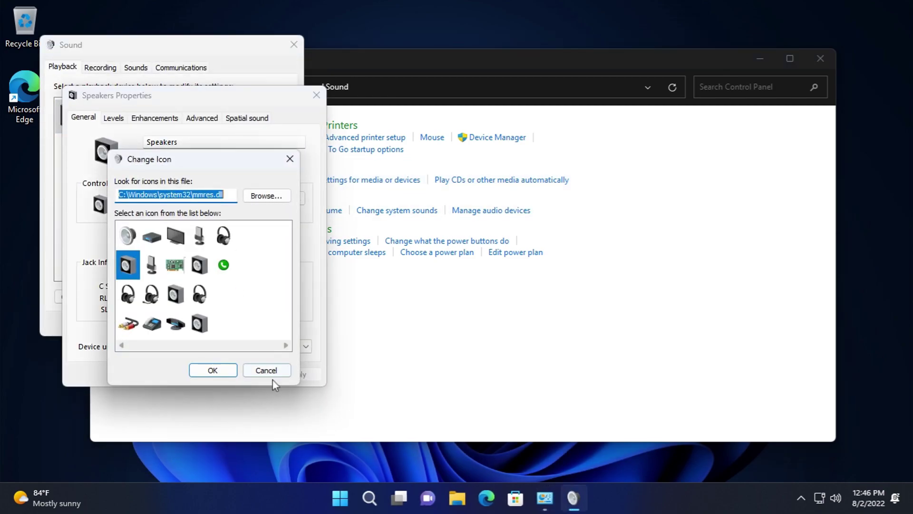
{"action": "left_click", "coordinate": [280, 370]}
{"action": "left_click", "coordinate": [138, 117]}
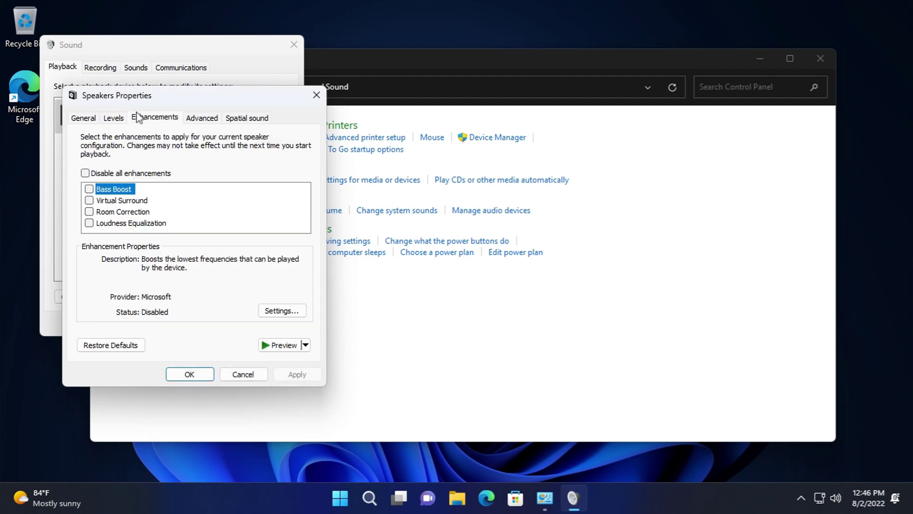
{"action": "left_click", "coordinate": [202, 119]}
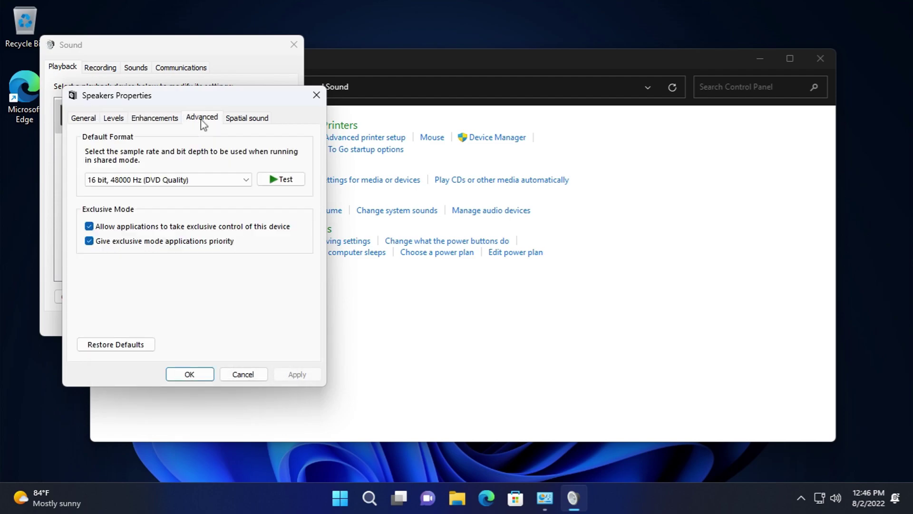
{"action": "key", "text": "alt+t"}
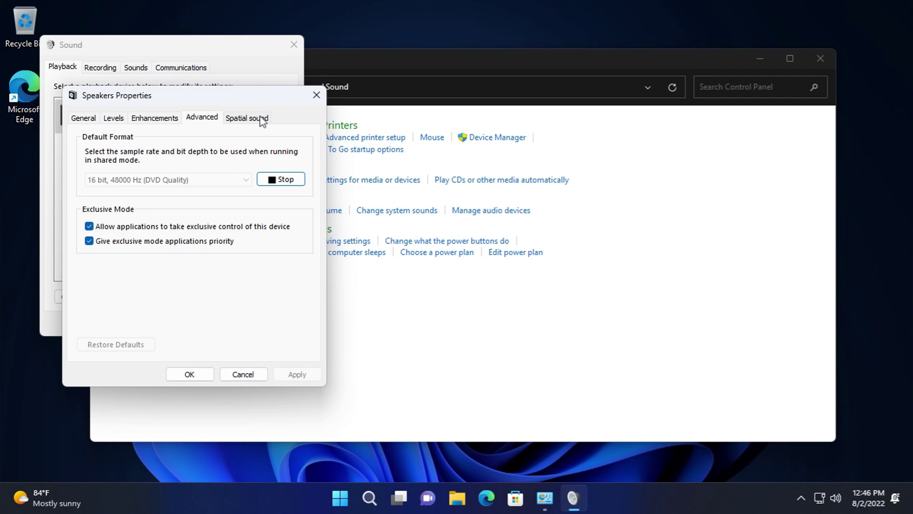
{"action": "left_click", "coordinate": [262, 120]}
{"action": "left_click", "coordinate": [188, 185]}
{"action": "left_click", "coordinate": [188, 189]}
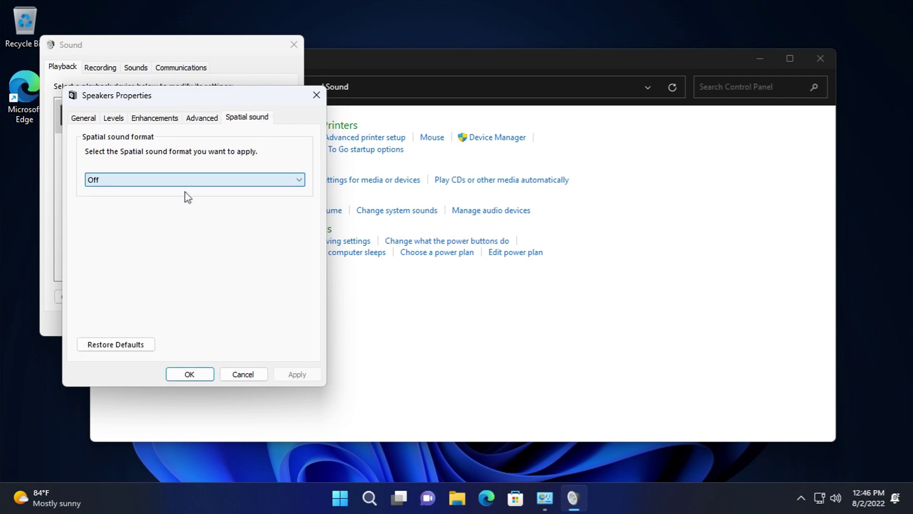
{"action": "left_click", "coordinate": [241, 373]}
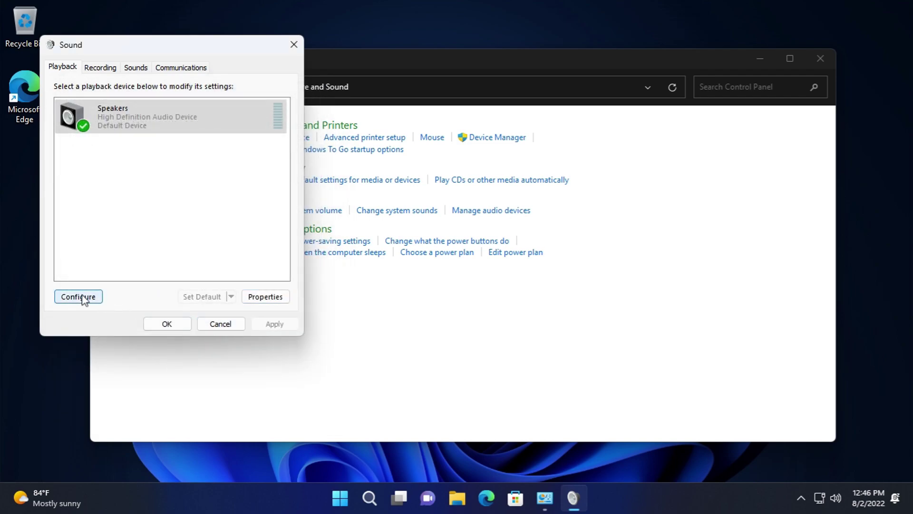
- Cancel speaker configuration, then view the Microphone's Listen and Advanced properties under Recording
{"action": "left_click", "coordinate": [82, 297]}
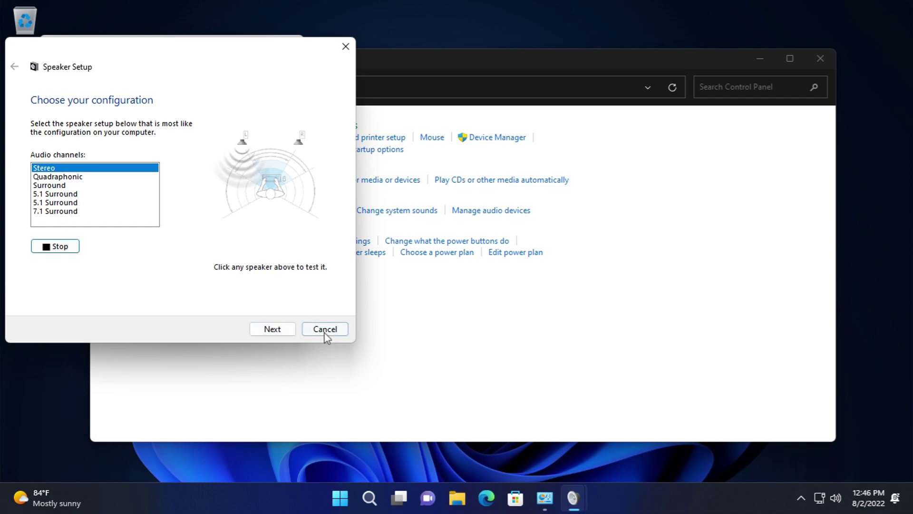
{"action": "left_click", "coordinate": [326, 329]}
{"action": "left_click", "coordinate": [101, 67]}
{"action": "left_click", "coordinate": [138, 114]}
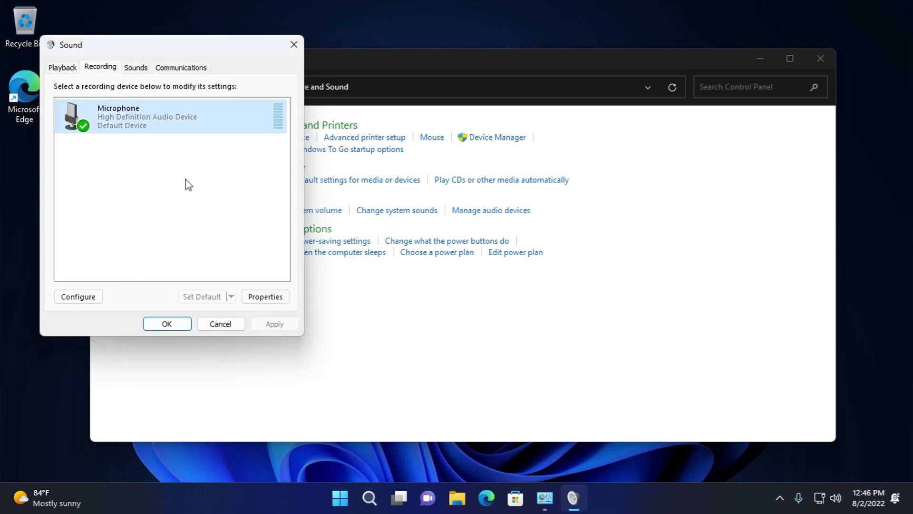
{"action": "left_click", "coordinate": [261, 298]}
{"action": "left_click", "coordinate": [113, 118]}
{"action": "left_click", "coordinate": [174, 118]}
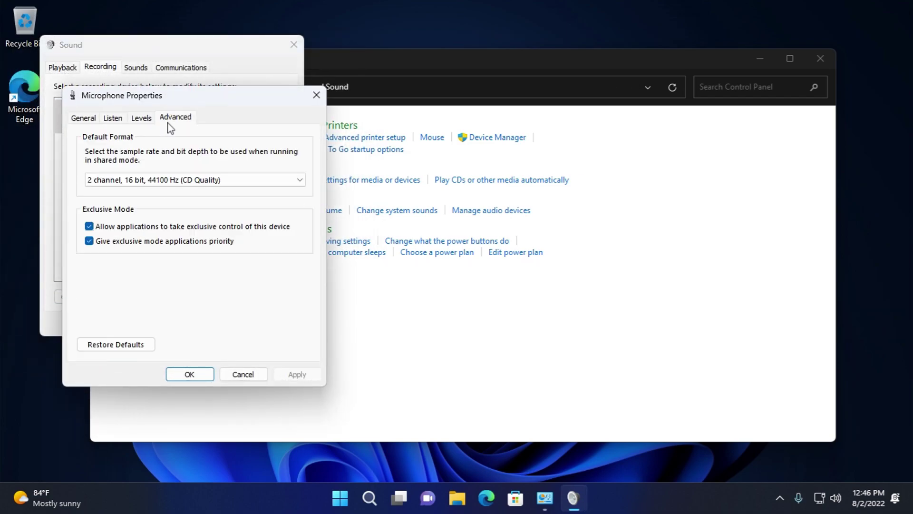
{"action": "left_click", "coordinate": [257, 372]}
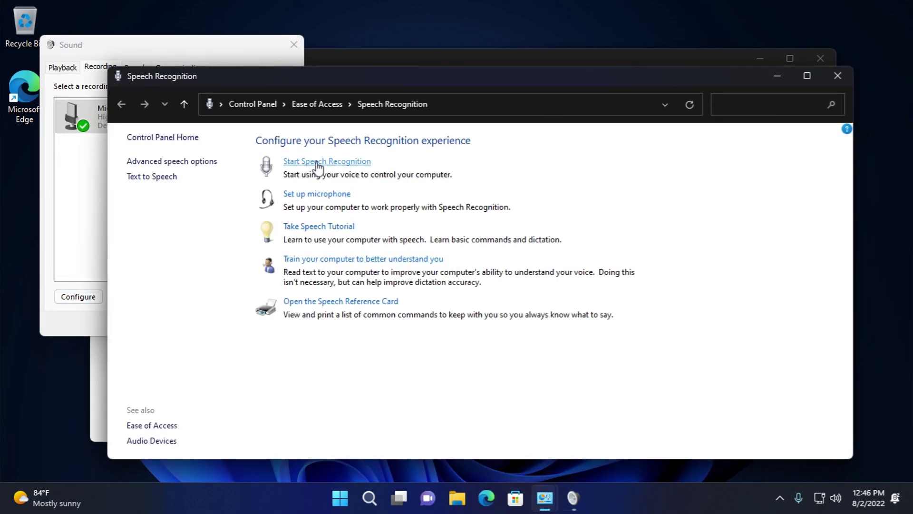
- Step into the Speech Recognition setup wizard and cancel it
{"action": "left_click", "coordinate": [317, 162]}
{"action": "left_click", "coordinate": [579, 410]}
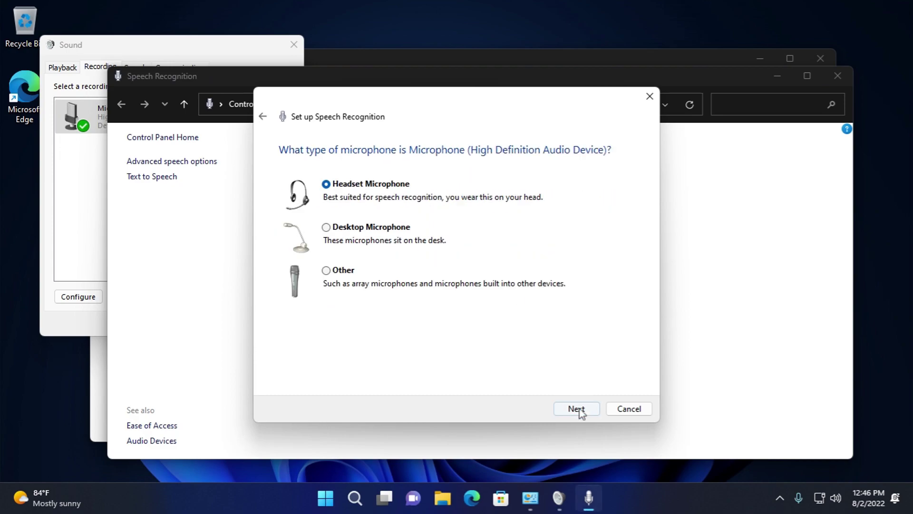
{"action": "left_click", "coordinate": [577, 409]}
{"action": "left_click", "coordinate": [629, 409]}
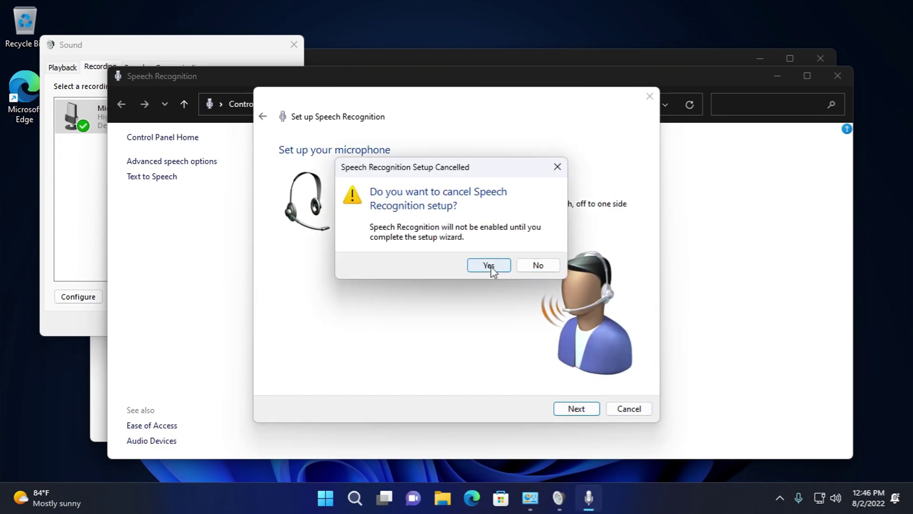
{"action": "left_click", "coordinate": [489, 264]}
- Run the Set up microphone wizard to the volume step, close it, and open the speech tutorial
{"action": "left_click", "coordinate": [313, 195]}
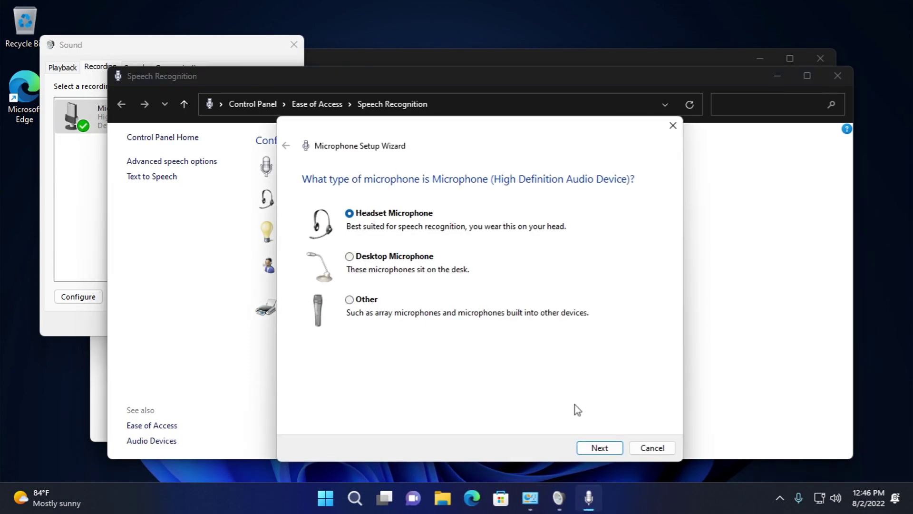
{"action": "left_click", "coordinate": [590, 447]}
{"action": "left_click", "coordinate": [602, 447]}
{"action": "left_click", "coordinate": [652, 447]}
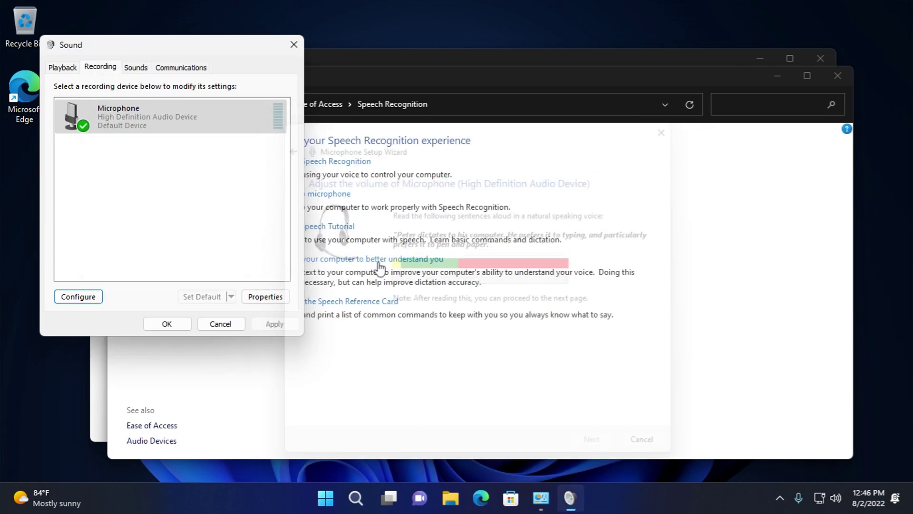
{"action": "left_click", "coordinate": [333, 226]}
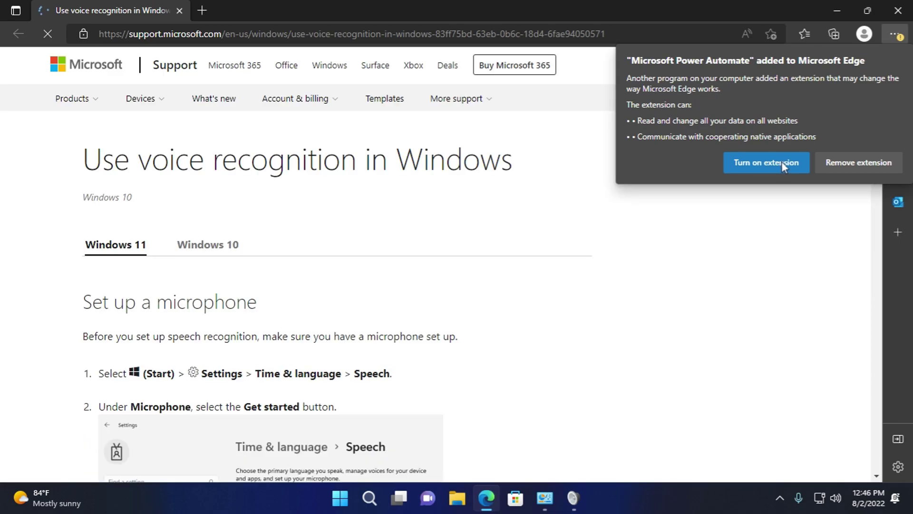
- Turn on the Power Automate extension and view the Windows 10 instructions on the support page
{"action": "left_click", "coordinate": [783, 162]}
{"action": "scroll", "coordinate": [418, 348], "scroll_direction": "down", "scroll_amount": 15}
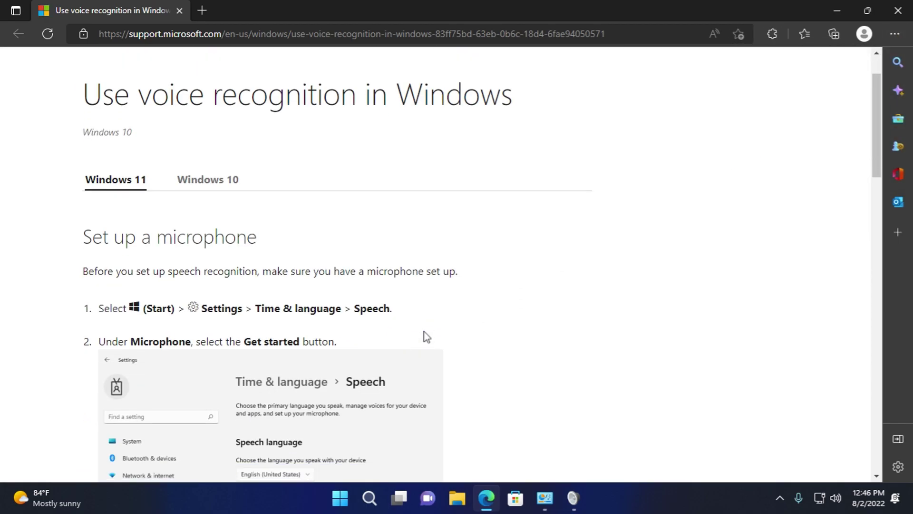
{"action": "scroll", "coordinate": [402, 285], "scroll_direction": "down", "scroll_amount": 5}
{"action": "scroll", "coordinate": [438, 240], "scroll_direction": "up", "scroll_amount": 20}
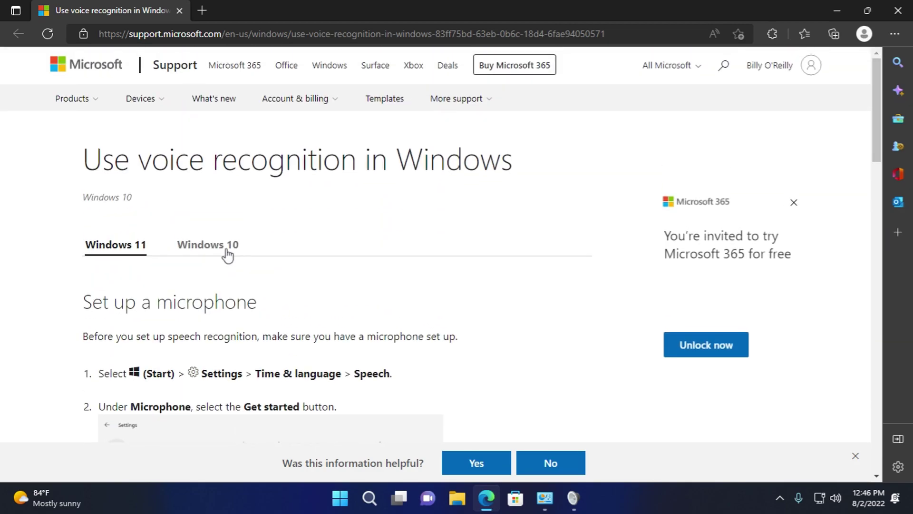
{"action": "left_click", "coordinate": [227, 255]}
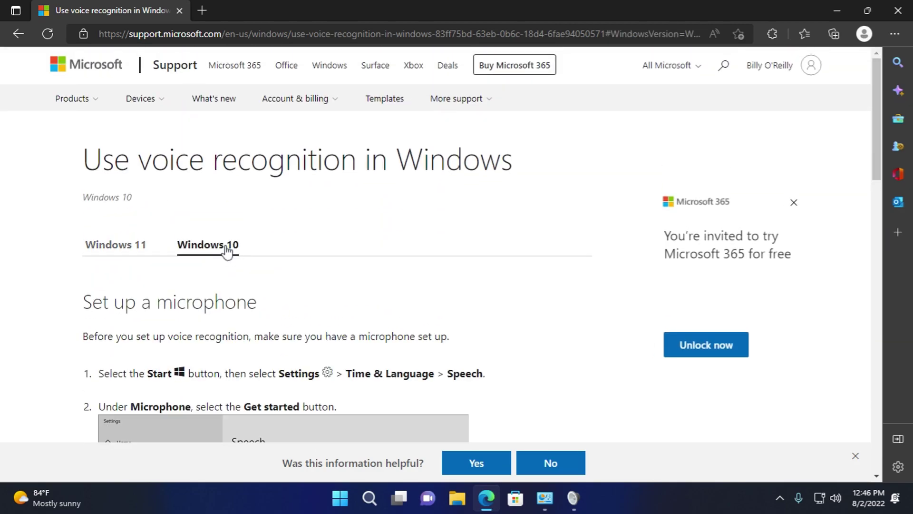
{"action": "scroll", "coordinate": [687, 126], "scroll_direction": "down", "scroll_amount": 20}
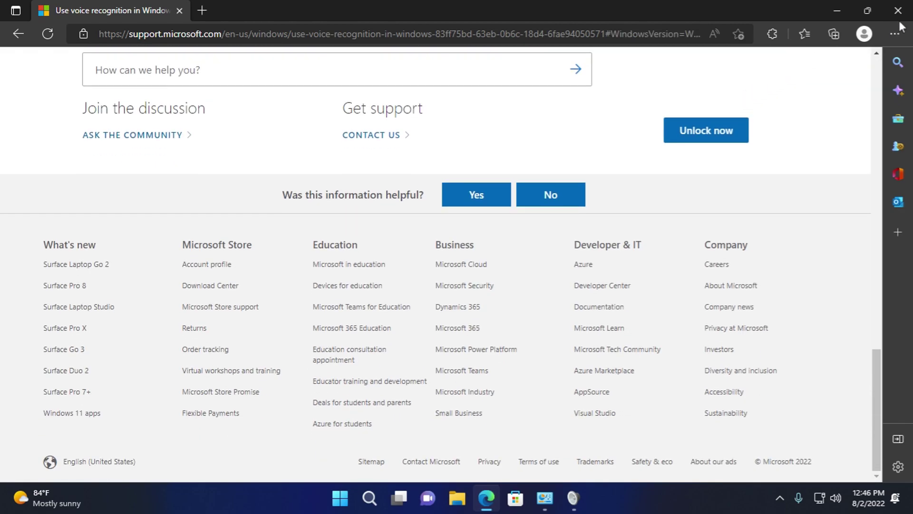
- Back in Speech Recognition, start and quit voice training, then open the Speech Reference Card
{"action": "left_click", "coordinate": [898, 10]}
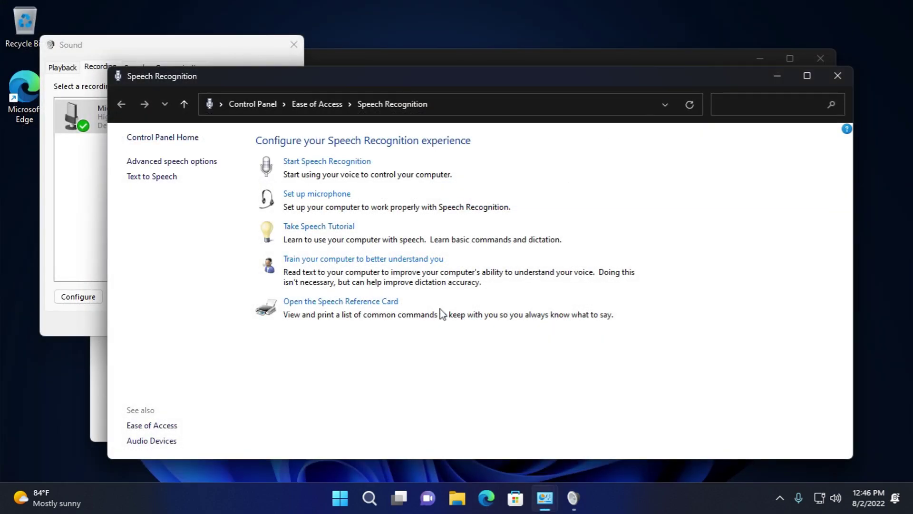
{"action": "left_click", "coordinate": [346, 260]}
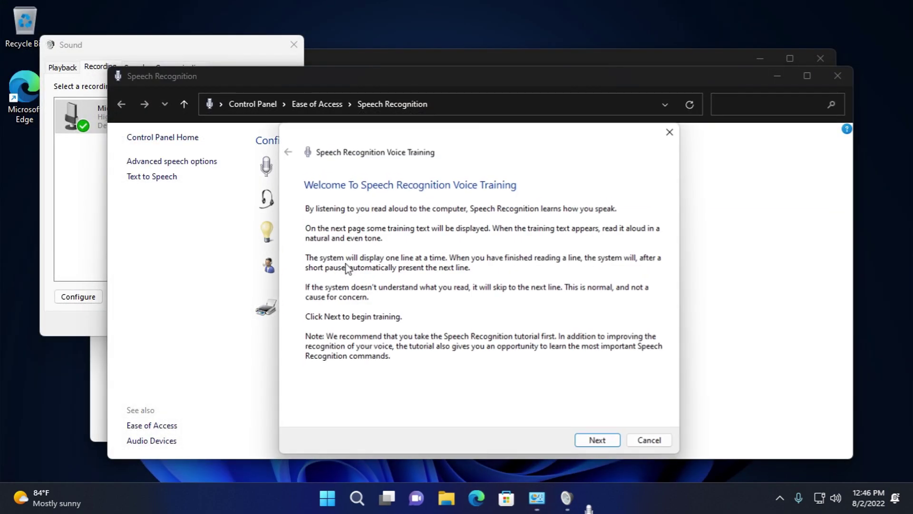
{"action": "left_click", "coordinate": [600, 442]}
{"action": "left_click", "coordinate": [652, 442]}
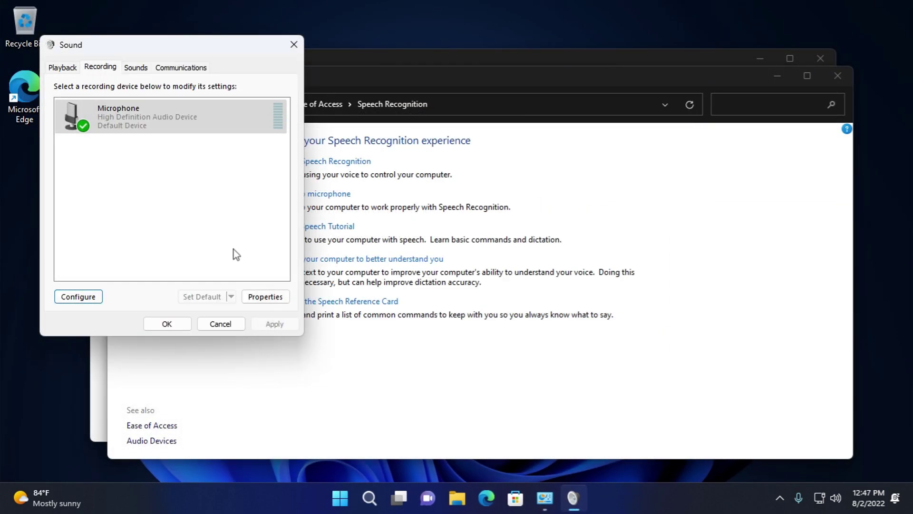
{"action": "left_click", "coordinate": [311, 299]}
{"action": "left_click", "coordinate": [321, 303]}
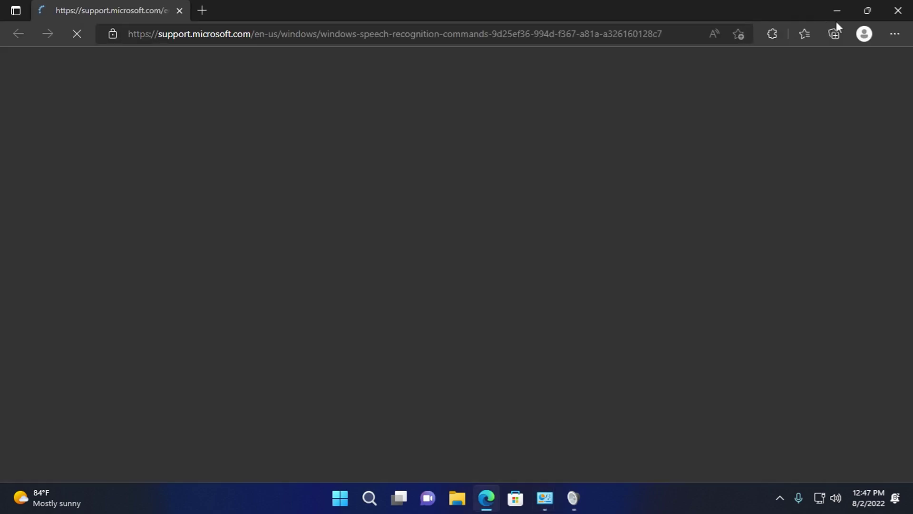
- Review the Windows 7 speech commands in Edge, close the browser, and open advanced speech options
{"action": "scroll", "coordinate": [424, 300], "scroll_direction": "down", "scroll_amount": 20}
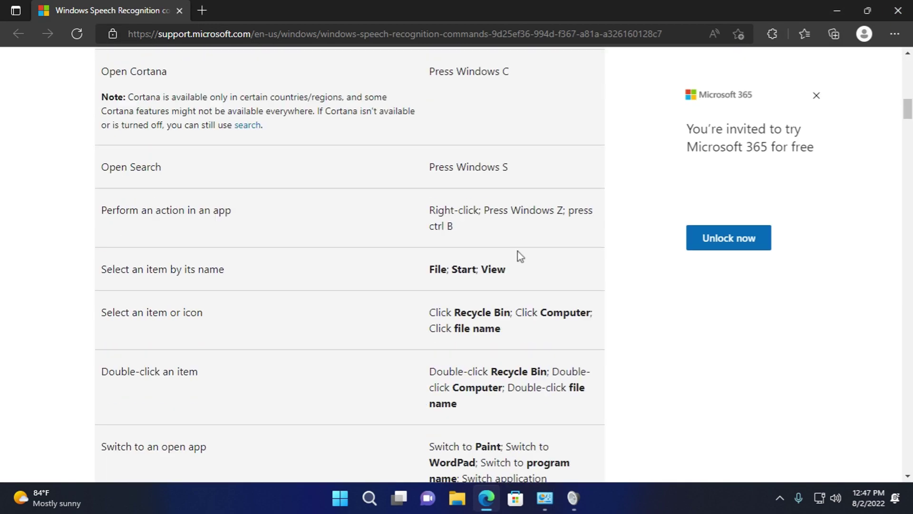
{"action": "left_click_drag", "start_coordinate": [907, 148], "coordinate": [895, 454]}
{"action": "left_click", "coordinate": [254, 284]}
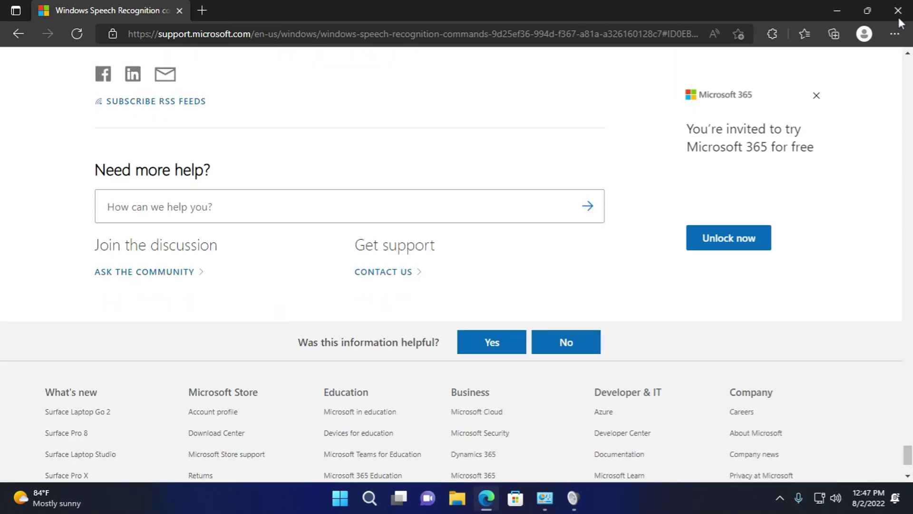
{"action": "left_click", "coordinate": [899, 19]}
{"action": "left_click", "coordinate": [190, 161]}
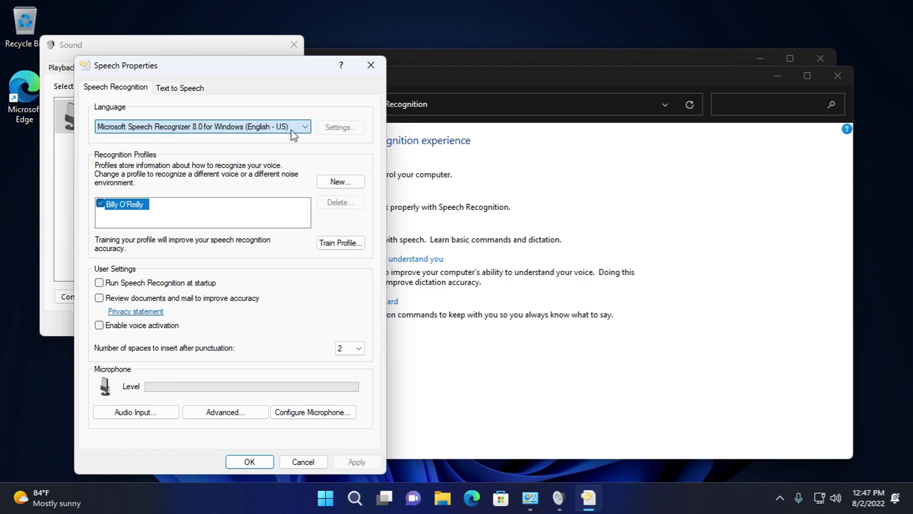
- Start and cancel a new recognition profile, then begin training the recognition profile
{"action": "left_click", "coordinate": [334, 182]}
{"action": "left_click", "coordinate": [279, 185]}
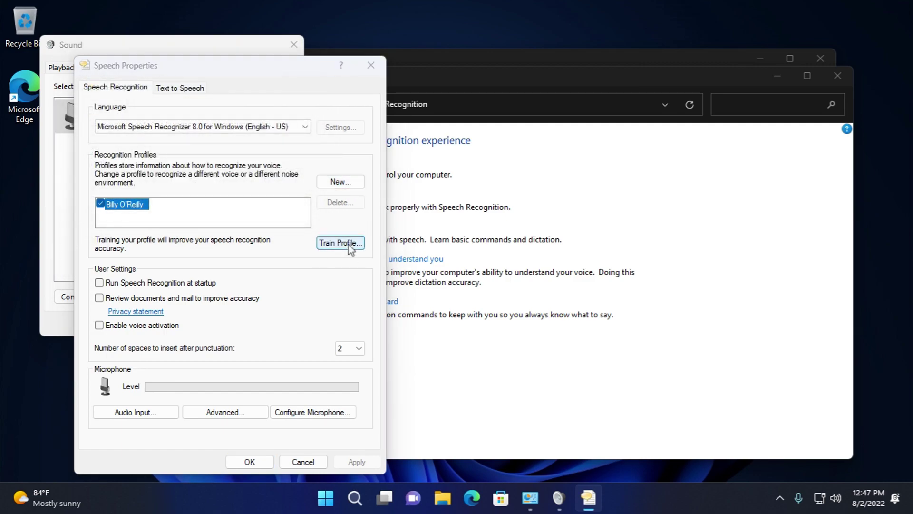
{"action": "left_click", "coordinate": [348, 245]}
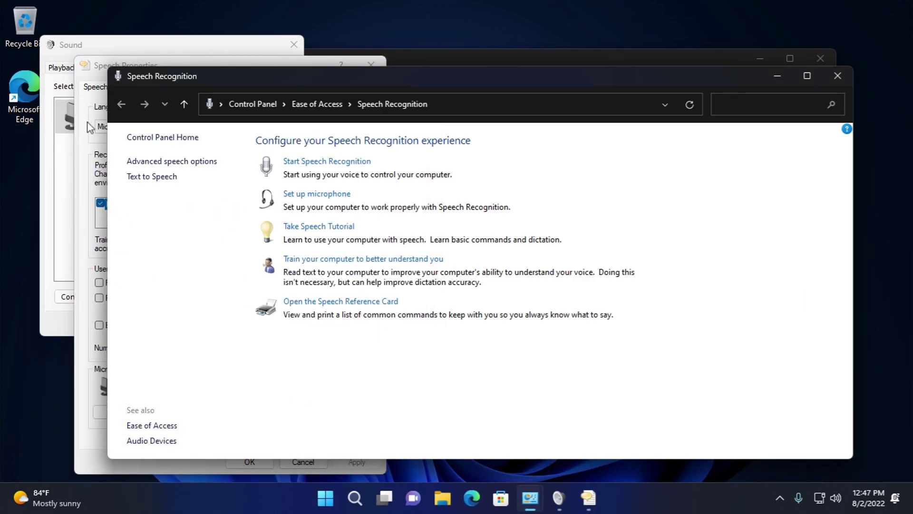
{"action": "left_click", "coordinate": [92, 127]}
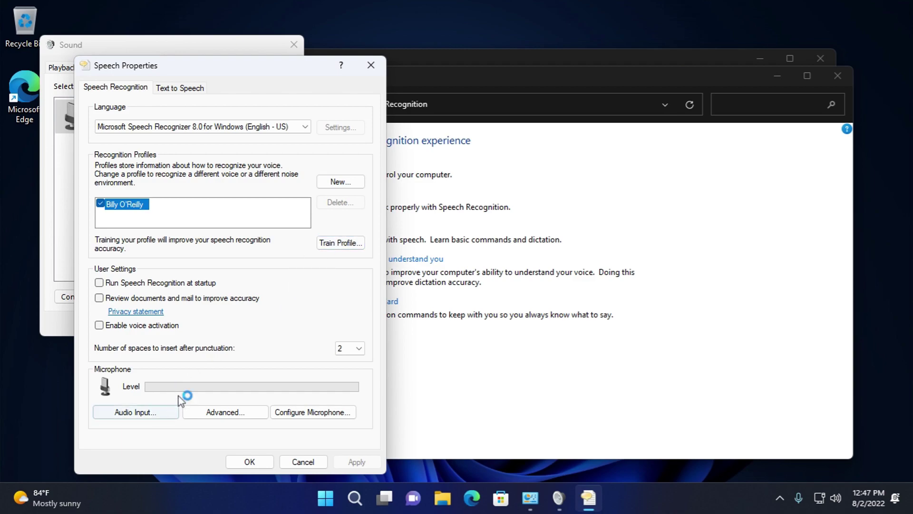
- Inspect and cancel the audio input settings and the microphone setup wizard
{"action": "left_click", "coordinate": [173, 409]}
{"action": "left_click", "coordinate": [246, 411]}
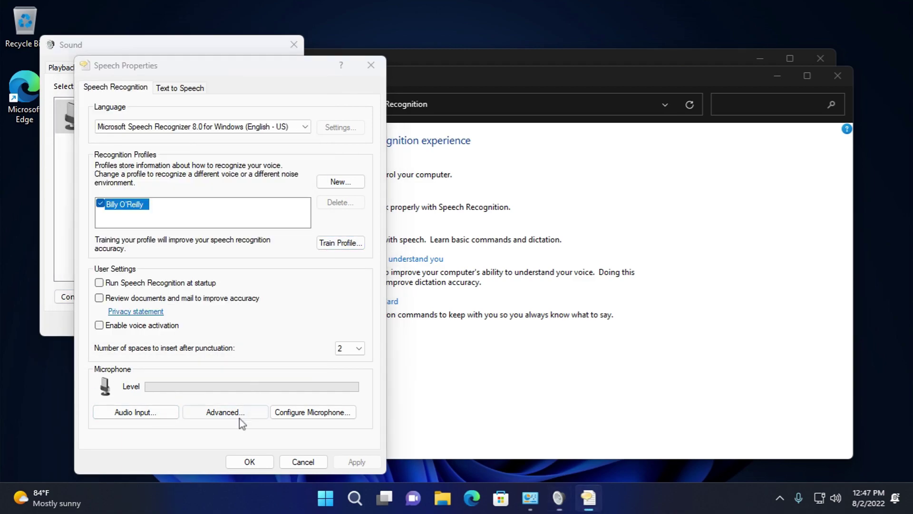
{"action": "left_click", "coordinate": [292, 241]}
{"action": "left_click", "coordinate": [313, 411]}
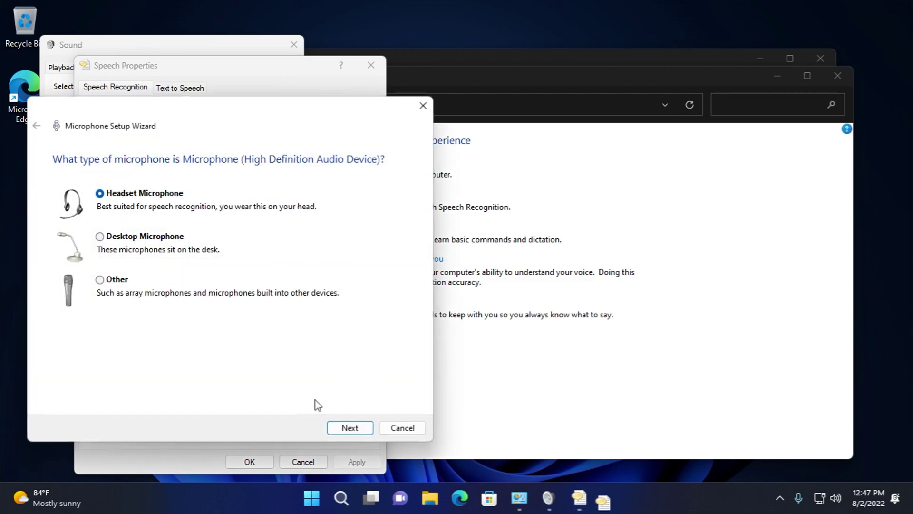
{"action": "left_click", "coordinate": [401, 427]}
{"action": "left_click", "coordinate": [127, 71]}
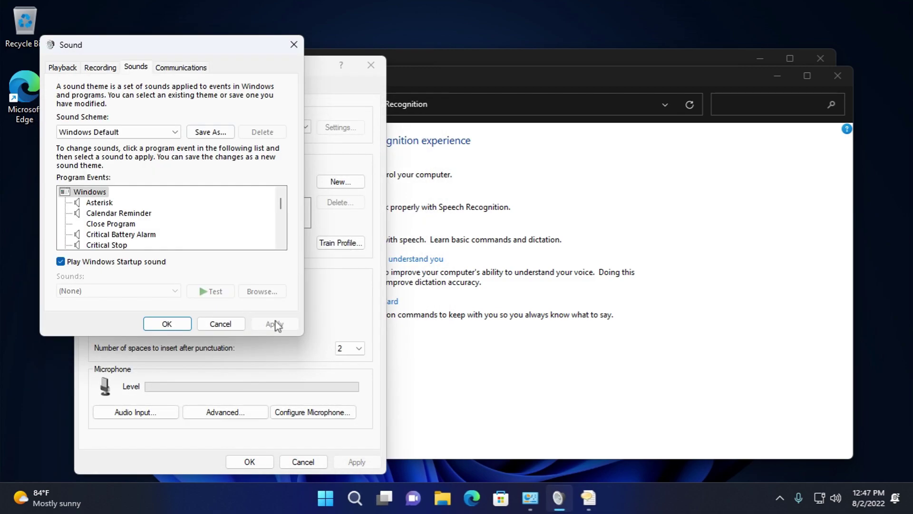
{"action": "left_click", "coordinate": [324, 304]}
- On Text to Speech, keep Microsoft David Desktop and inspect, then cancel, the audio output settings
{"action": "left_click", "coordinate": [188, 89]}
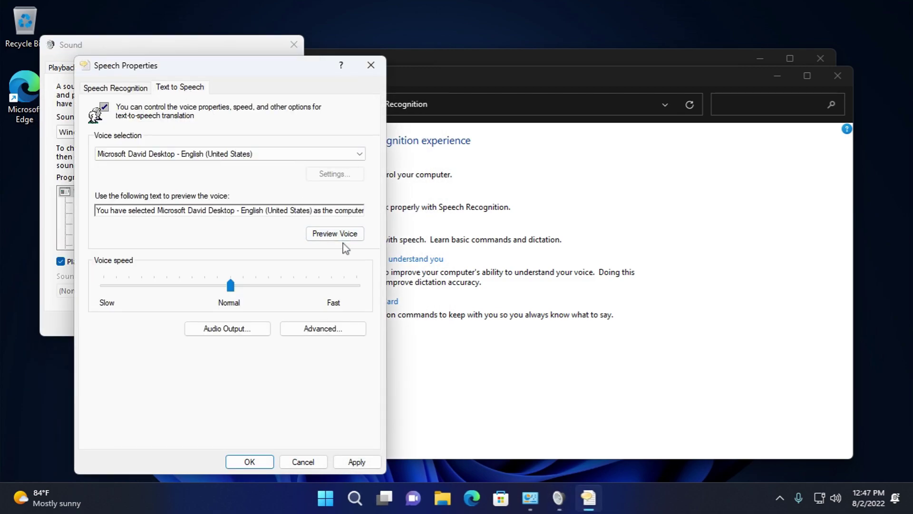
{"action": "left_click", "coordinate": [267, 153]}
{"action": "left_click", "coordinate": [266, 153]}
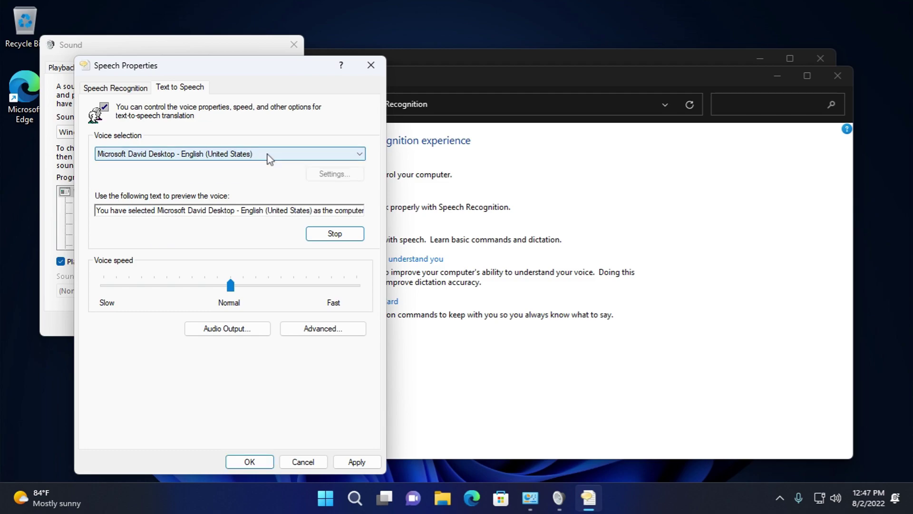
{"action": "left_click", "coordinate": [255, 328]}
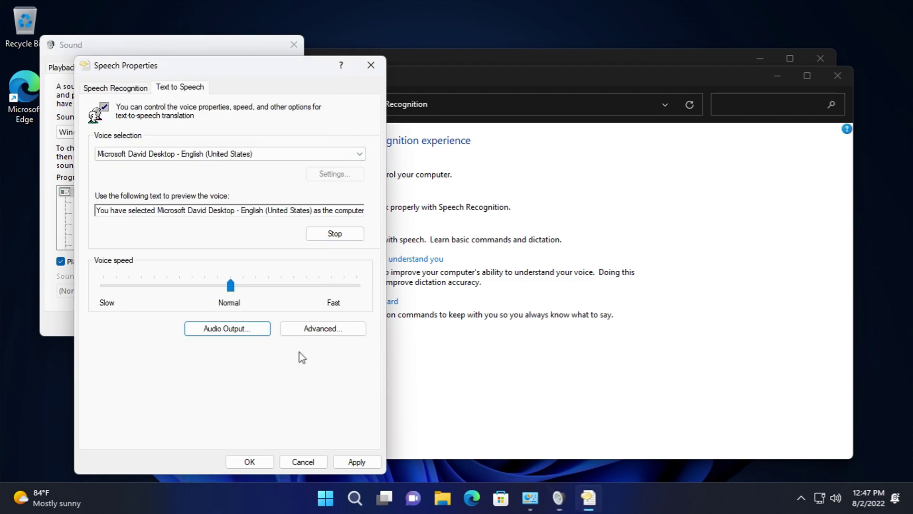
{"action": "left_click", "coordinate": [301, 333]}
{"action": "left_click", "coordinate": [317, 243]}
- Try the Microsoft Zira Desktop voice, revert to Microsoft David Desktop, and close Speech Properties
{"action": "left_click", "coordinate": [281, 155]}
{"action": "left_click", "coordinate": [280, 173]}
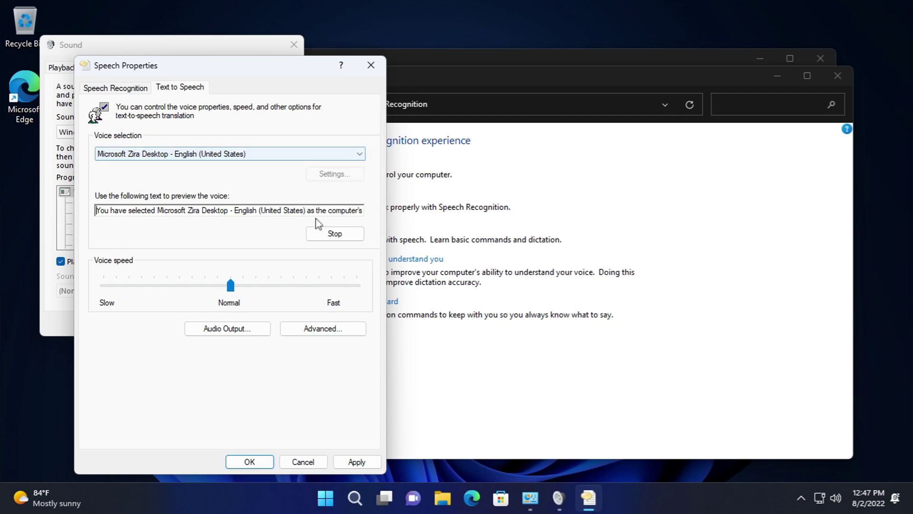
{"action": "left_click", "coordinate": [238, 154]}
{"action": "left_click", "coordinate": [236, 162]}
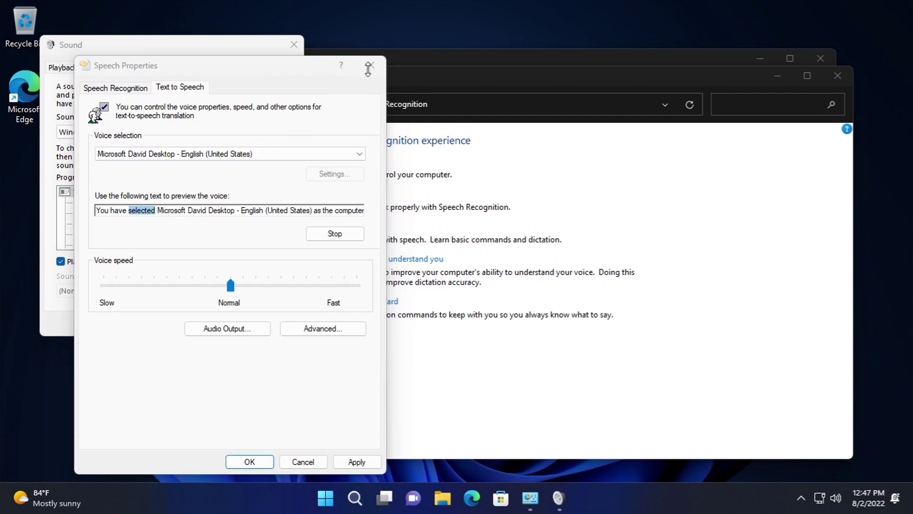
{"action": "left_click", "coordinate": [369, 66]}
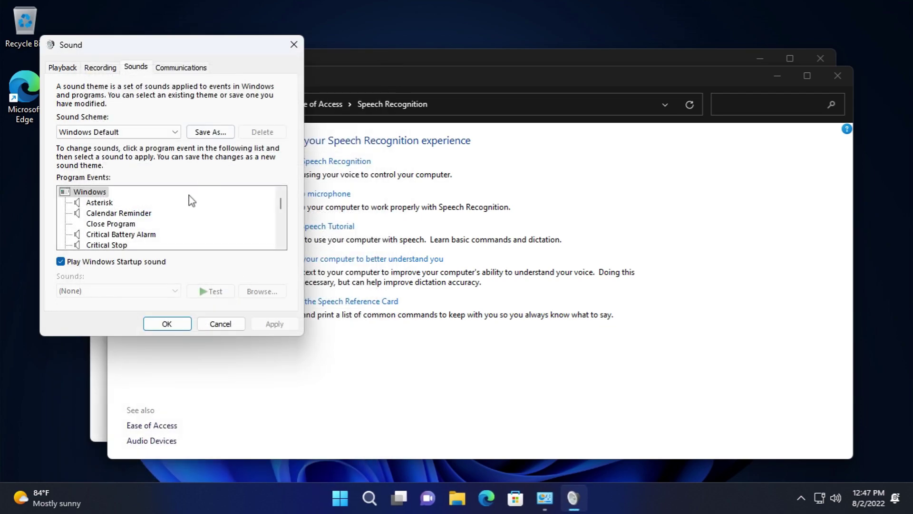
- Check the sounds for Asterisk, Calendar Reminder, Critical Battery Alarm, Desktop Mail and Device Connect/Disconnect/Failed events
{"action": "left_click", "coordinate": [101, 206]}
{"action": "left_click", "coordinate": [105, 216]}
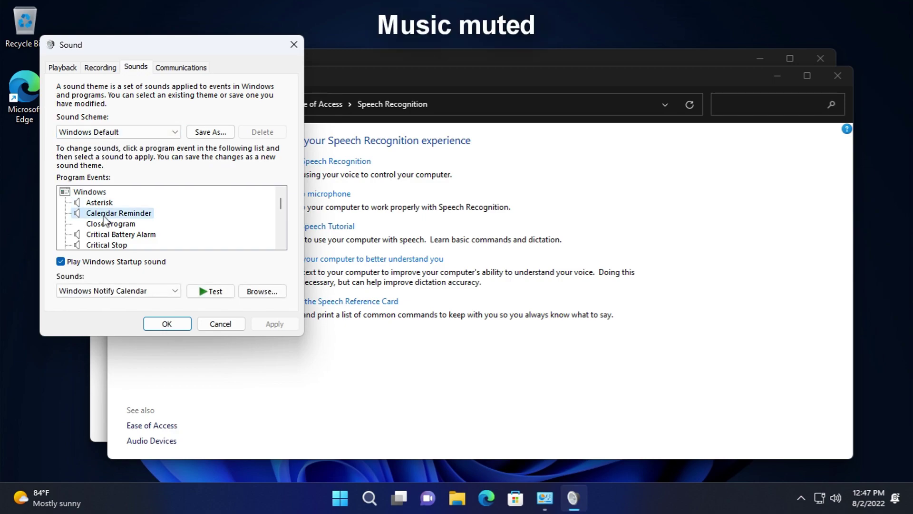
{"action": "left_click", "coordinate": [108, 236]}
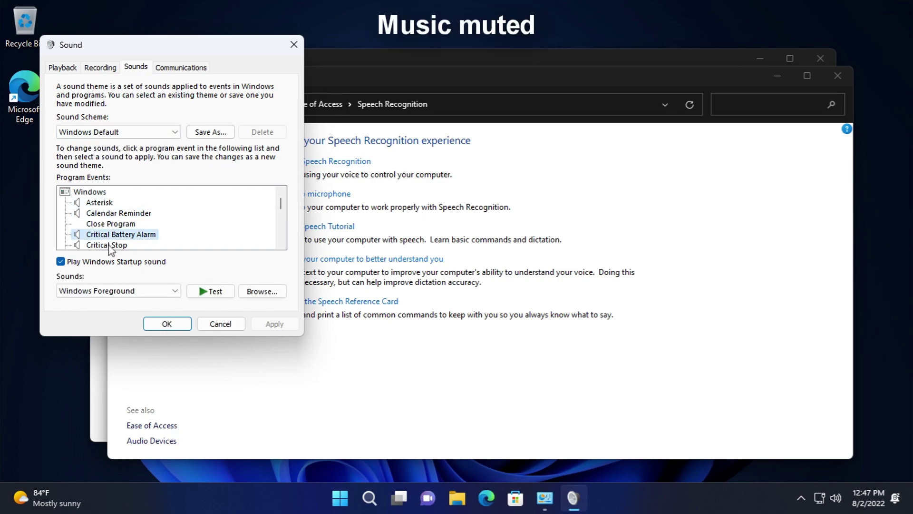
{"action": "scroll", "coordinate": [120, 242], "scroll_direction": "down", "scroll_amount": 2}
{"action": "scroll", "coordinate": [118, 227], "scroll_direction": "up", "scroll_amount": 1}
{"action": "scroll", "coordinate": [123, 238], "scroll_direction": "down", "scroll_amount": 1}
{"action": "left_click", "coordinate": [122, 203]}
{"action": "left_click", "coordinate": [117, 216]}
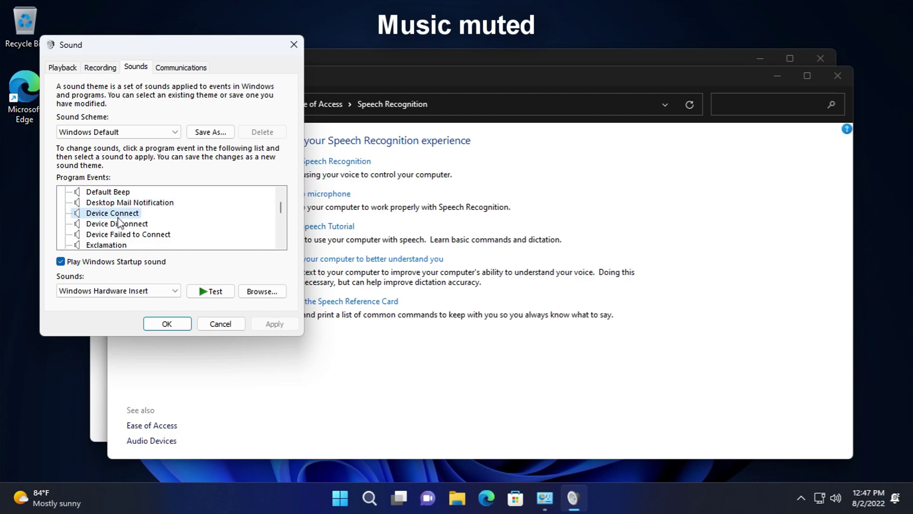
{"action": "left_click", "coordinate": [119, 224]}
{"action": "left_click", "coordinate": [120, 235]}
- Check the sounds for Exclamation, Instant Message, Low Battery, New Fax, New Text Message and NFP events
{"action": "scroll", "coordinate": [119, 233], "scroll_direction": "down", "scroll_amount": 1}
{"action": "left_click", "coordinate": [114, 215]}
{"action": "left_click", "coordinate": [118, 224]}
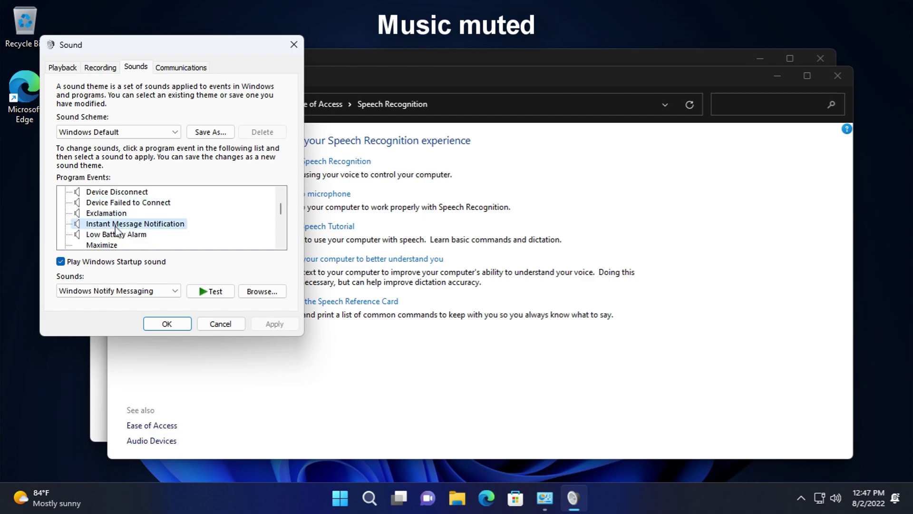
{"action": "left_click", "coordinate": [114, 235]}
{"action": "scroll", "coordinate": [121, 233], "scroll_direction": "down", "scroll_amount": 2}
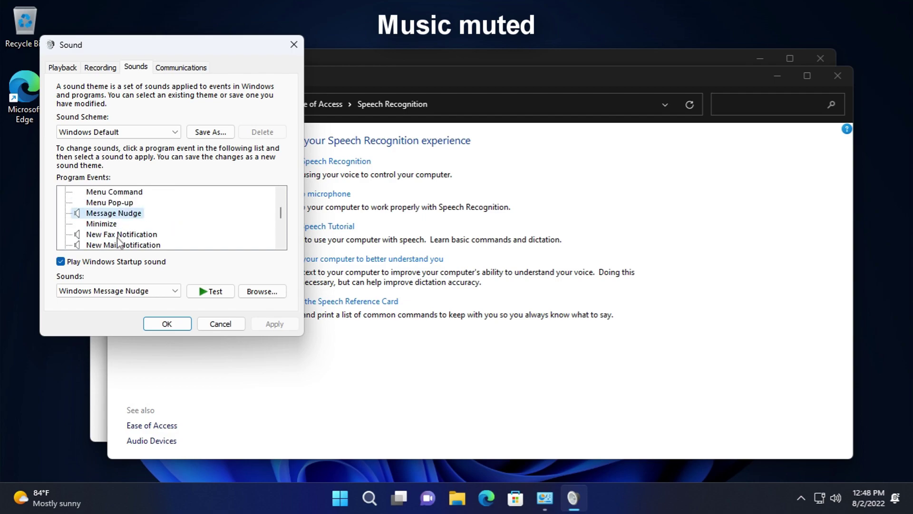
{"action": "left_click", "coordinate": [119, 235]}
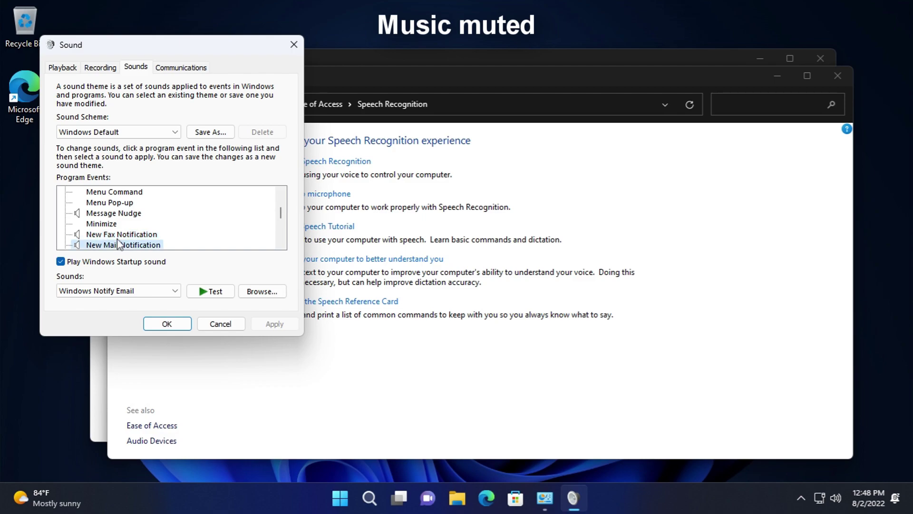
{"action": "scroll", "coordinate": [119, 242], "scroll_direction": "down", "scroll_amount": 1}
{"action": "left_click", "coordinate": [116, 226]}
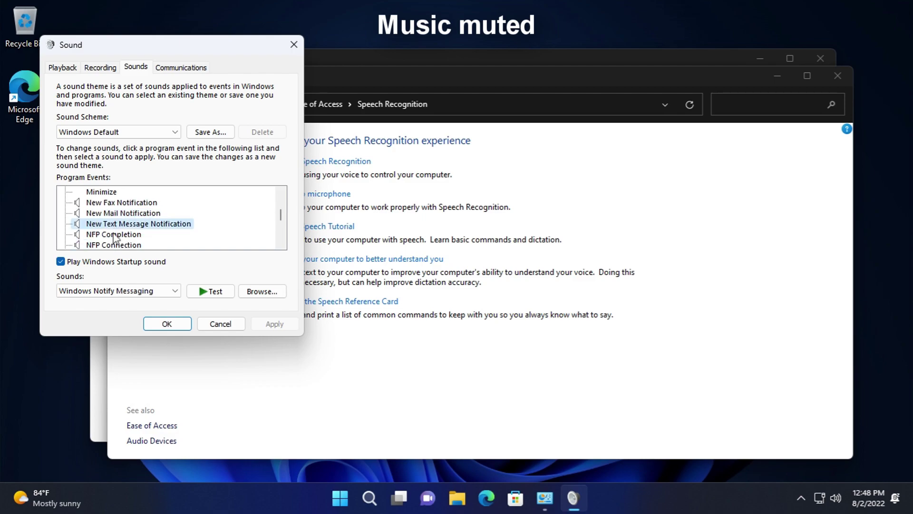
{"action": "left_click", "coordinate": [114, 235]}
{"action": "left_click", "coordinate": [115, 246]}
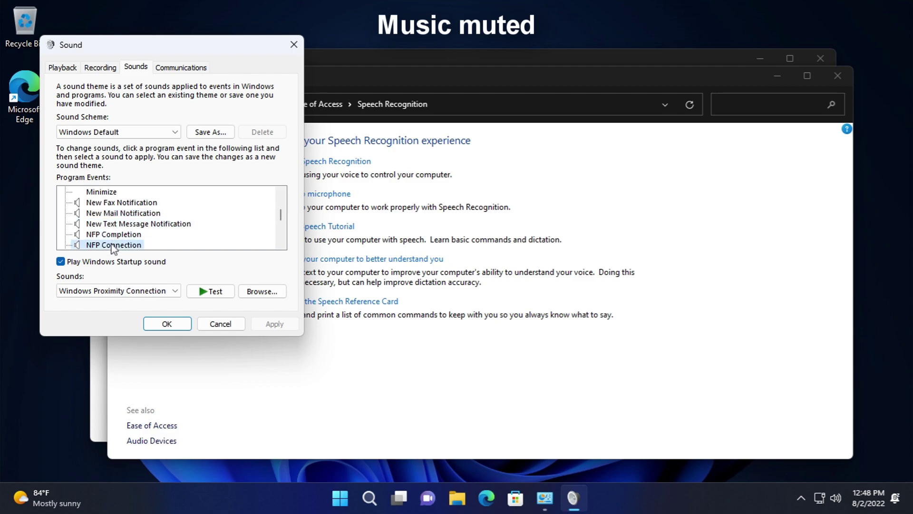
- Check Notification, UAC and speech recognition event sounds, then view the Communications tab
{"action": "scroll", "coordinate": [116, 241], "scroll_direction": "down", "scroll_amount": 1}
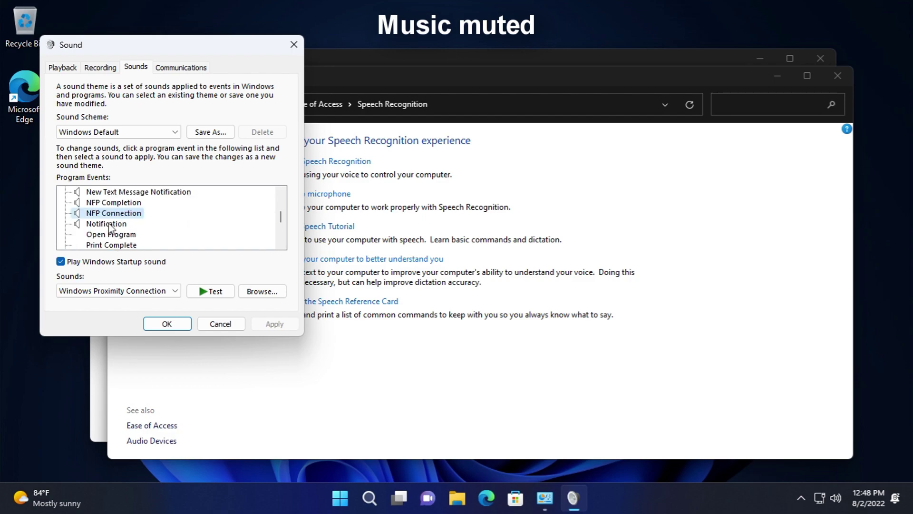
{"action": "left_click", "coordinate": [108, 224]}
{"action": "scroll", "coordinate": [112, 226], "scroll_direction": "down", "scroll_amount": 4}
{"action": "scroll", "coordinate": [118, 217], "scroll_direction": "up", "scroll_amount": 1}
{"action": "left_click", "coordinate": [128, 224]}
{"action": "left_click", "coordinate": [129, 245]}
{"action": "scroll", "coordinate": [131, 238], "scroll_direction": "down", "scroll_amount": 3}
{"action": "scroll", "coordinate": [131, 234], "scroll_direction": "down", "scroll_amount": 1}
{"action": "left_click", "coordinate": [128, 223]}
{"action": "left_click", "coordinate": [126, 234]}
{"action": "scroll", "coordinate": [126, 238], "scroll_direction": "down", "scroll_amount": 1}
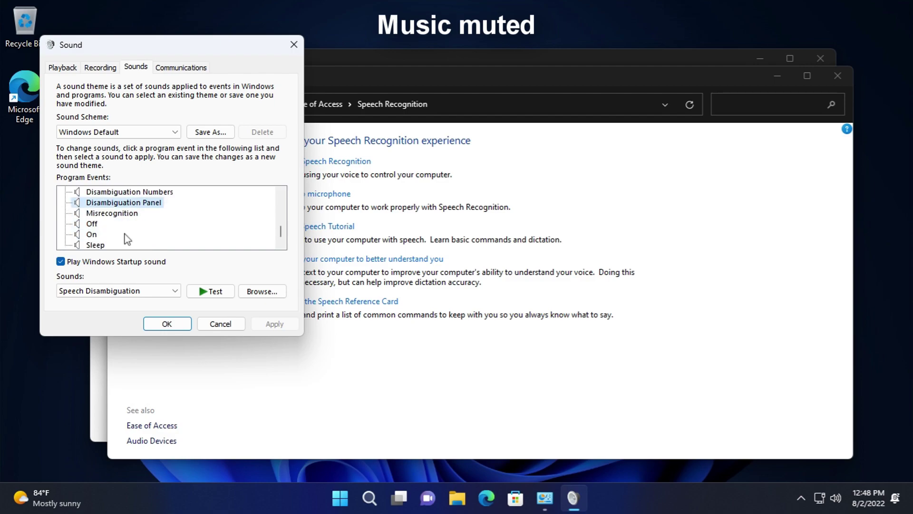
{"action": "left_click", "coordinate": [116, 215]}
{"action": "left_click", "coordinate": [92, 224]}
{"action": "scroll", "coordinate": [94, 228], "scroll_direction": "down", "scroll_amount": 1}
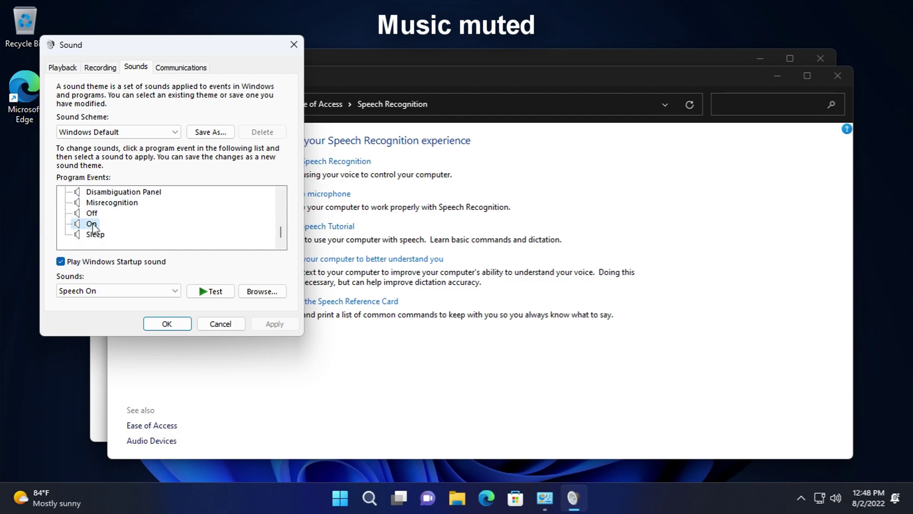
{"action": "left_click", "coordinate": [184, 68]}
- Close the Sound dialog and Speech Recognition, then list the installed programs under Programs
{"action": "left_click", "coordinate": [220, 324]}
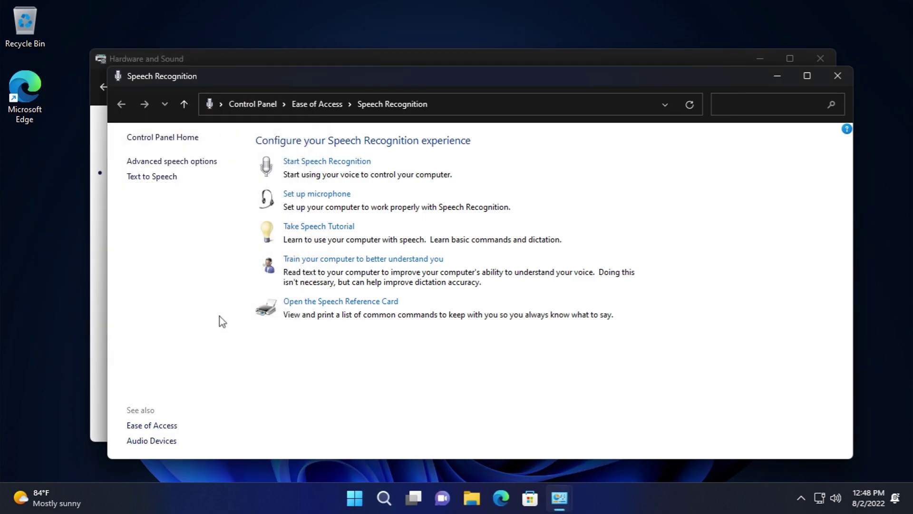
{"action": "left_click", "coordinate": [838, 75]}
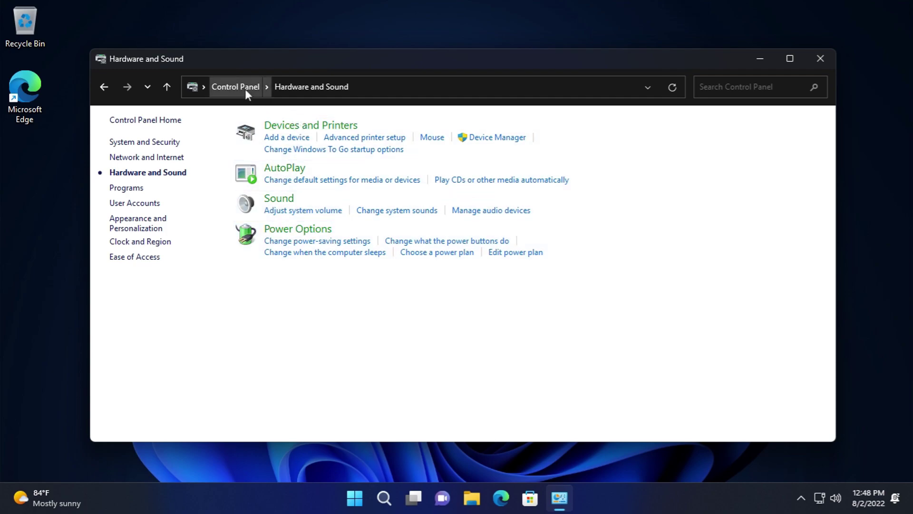
{"action": "left_click", "coordinate": [245, 89]}
{"action": "left_click", "coordinate": [281, 297]}
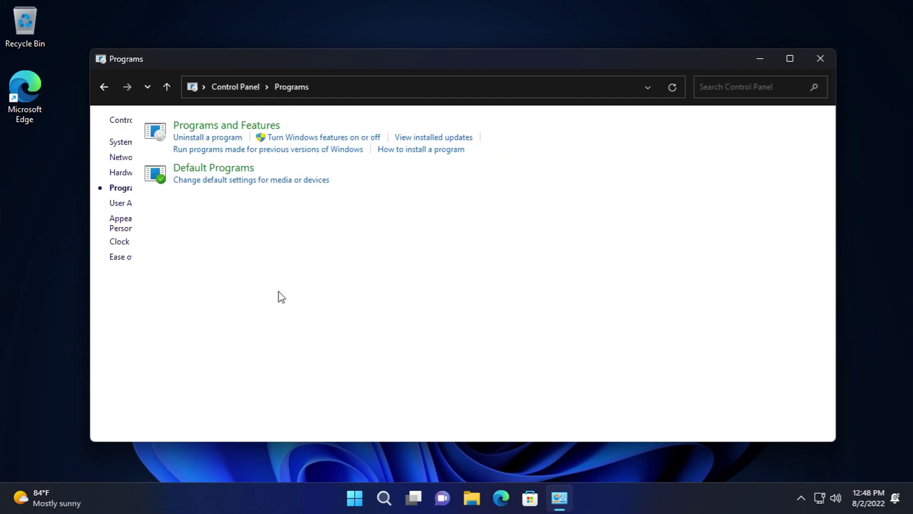
{"action": "left_click", "coordinate": [301, 136]}
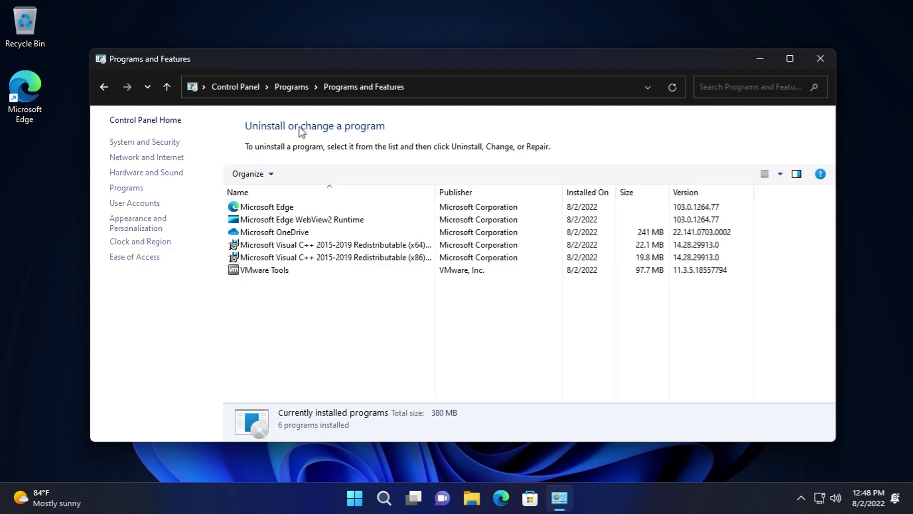
- View installed updates, the Windows Features dialog and default apps settings, closing each one
{"action": "left_click", "coordinate": [128, 144]}
{"action": "key", "text": "alt+F4"}
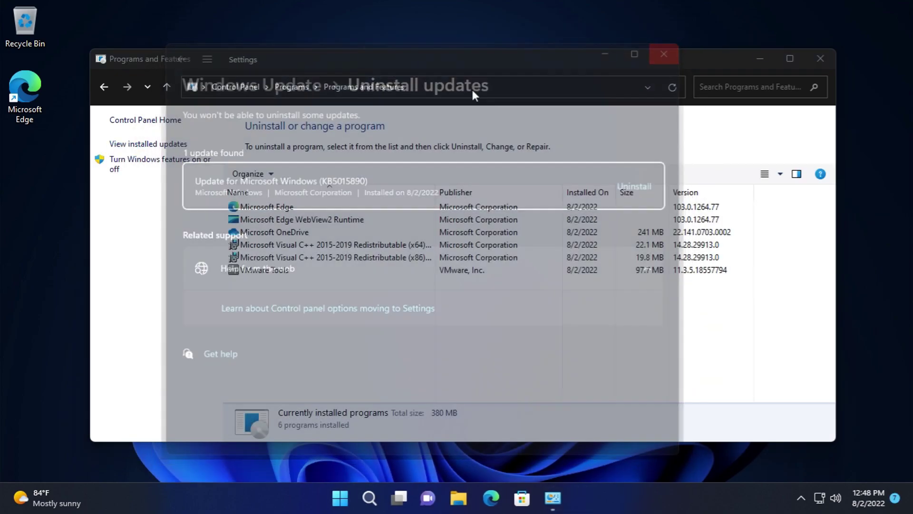
{"action": "left_click", "coordinate": [171, 162]}
{"action": "left_click", "coordinate": [579, 128]}
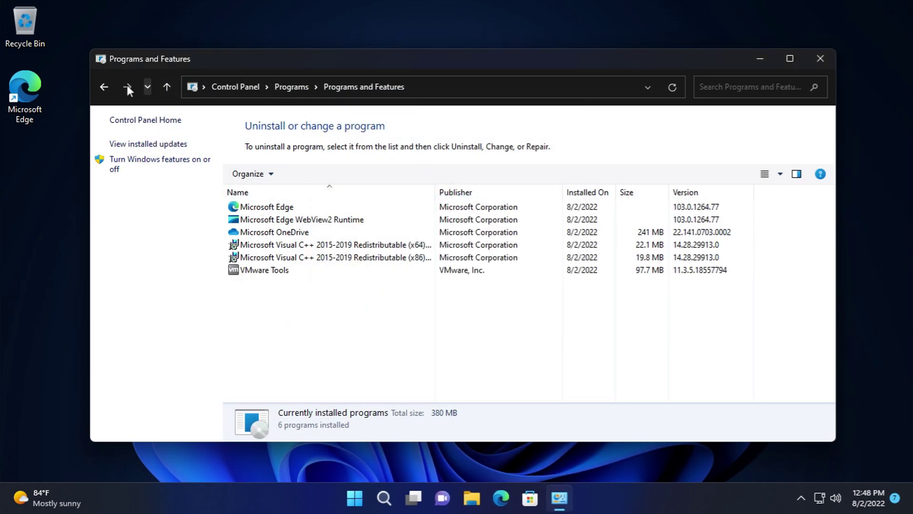
{"action": "left_click", "coordinate": [106, 88]}
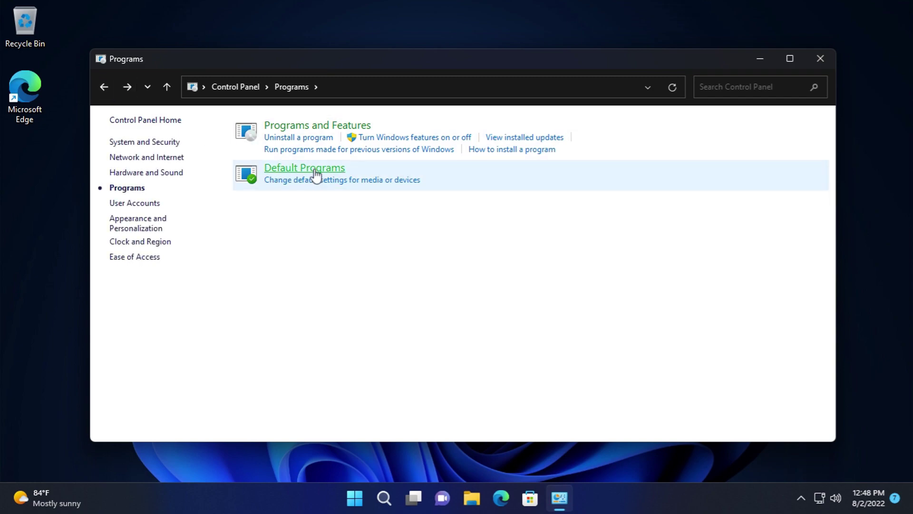
{"action": "left_click", "coordinate": [316, 173]}
{"action": "left_click", "coordinate": [671, 45]}
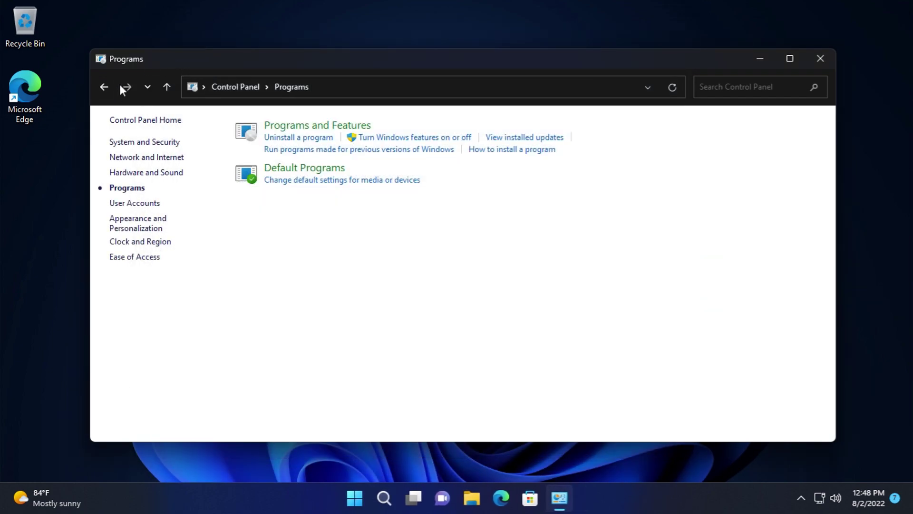
- In User Accounts, review your account, its account type and Manage another account without changes
{"action": "left_click", "coordinate": [104, 88]}
{"action": "left_click", "coordinate": [516, 161]}
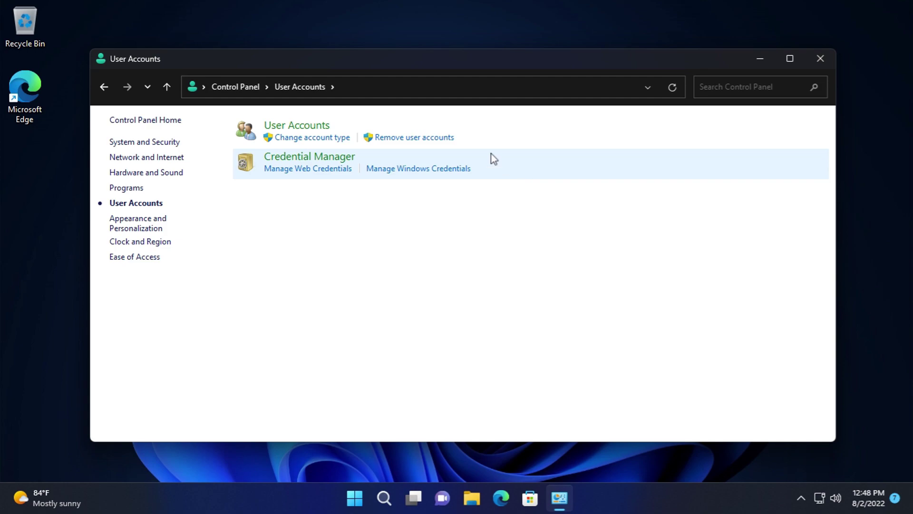
{"action": "left_click", "coordinate": [297, 125]}
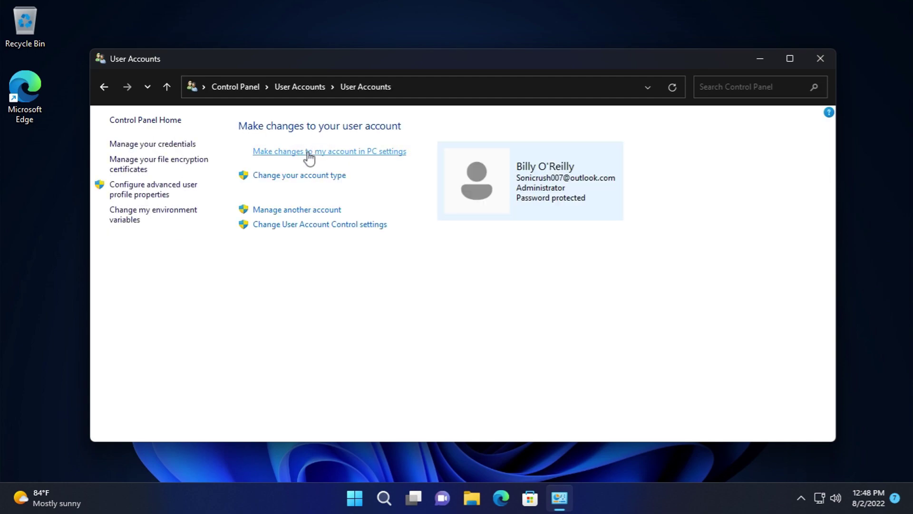
{"action": "left_click", "coordinate": [309, 151]}
{"action": "left_click", "coordinate": [680, 44]}
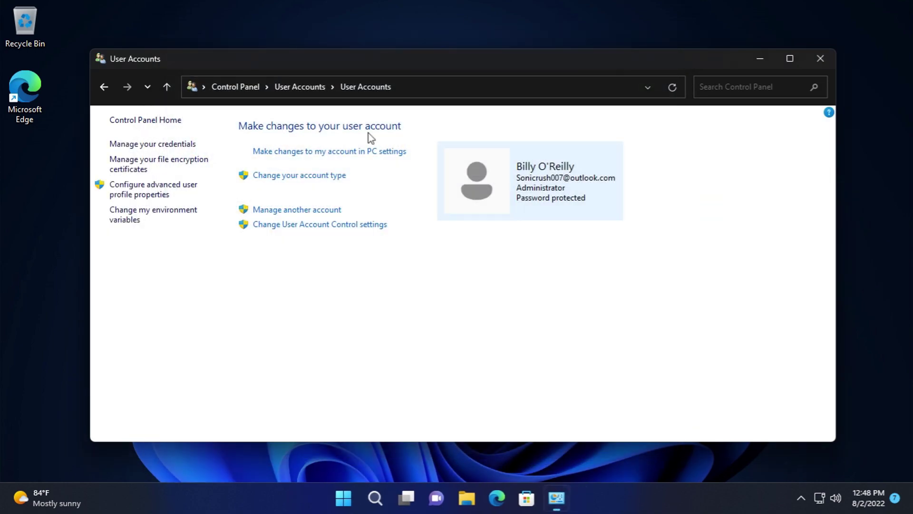
{"action": "left_click", "coordinate": [281, 179]}
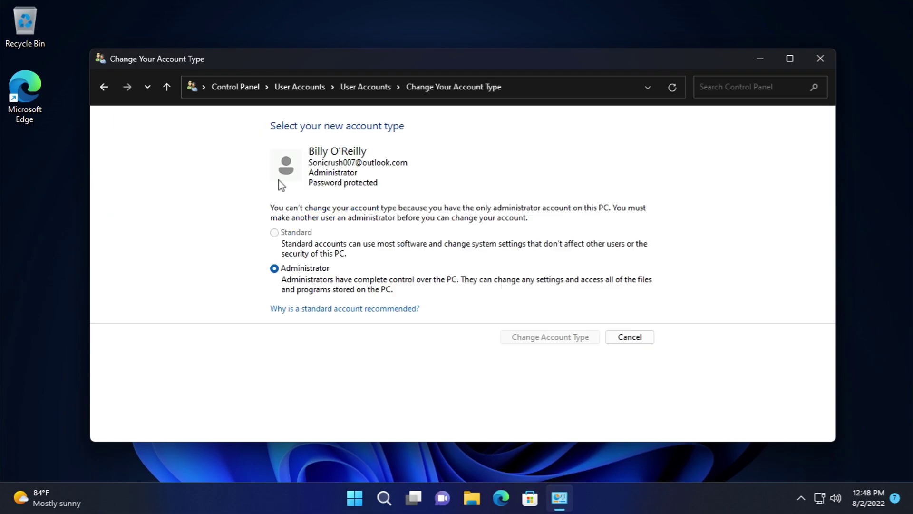
{"action": "left_click", "coordinate": [643, 339]}
{"action": "left_click", "coordinate": [283, 210]}
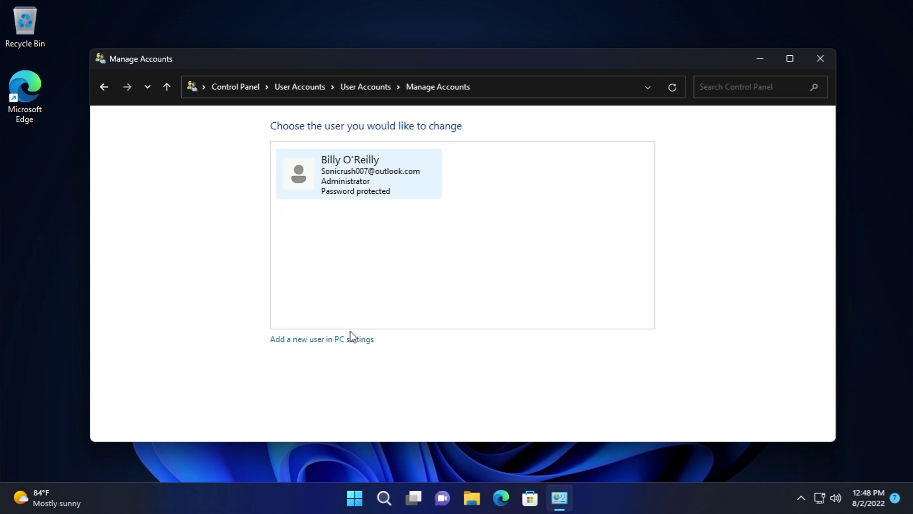
{"action": "left_click", "coordinate": [104, 88]}
- Open User Account Control settings, move the slider and back, and confirm the default level
{"action": "left_click", "coordinate": [259, 226]}
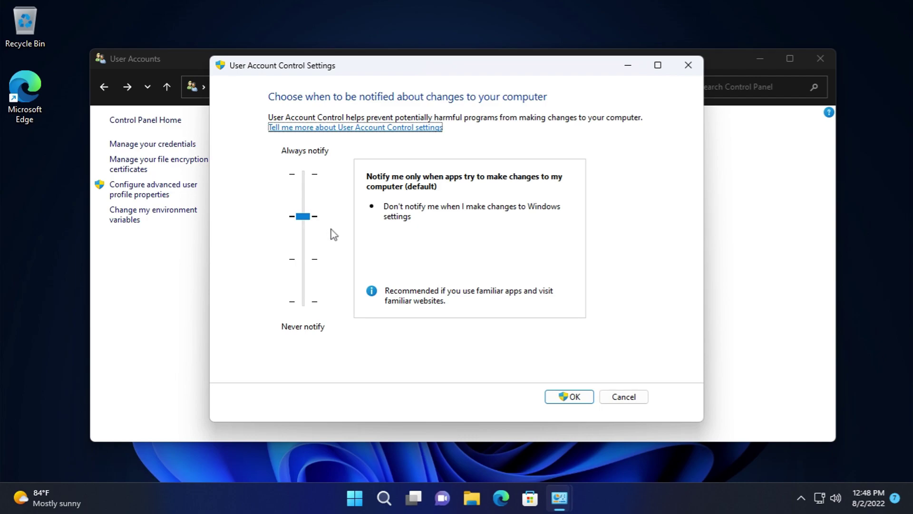
{"action": "mouse_move", "coordinate": [303, 222]}
{"action": "left_mouse_down"}
{"action": "mouse_move", "coordinate": [302, 300]}
{"action": "mouse_move", "coordinate": [302, 216]}
{"action": "left_mouse_up"}
{"action": "left_click", "coordinate": [575, 402]}
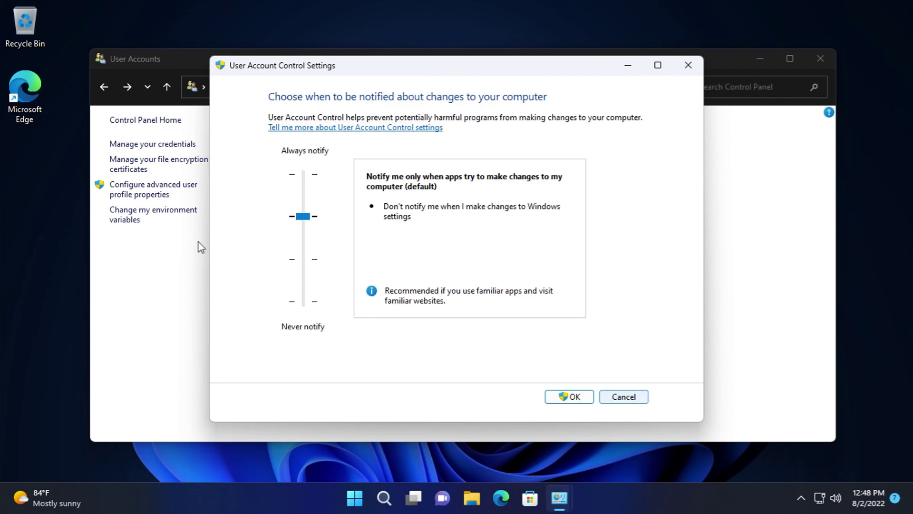
{"action": "left_click", "coordinate": [624, 395]}
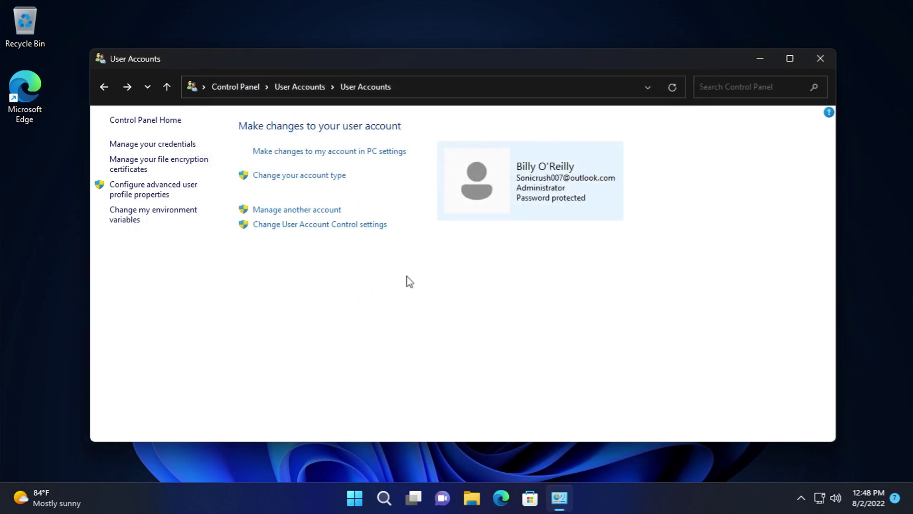
- Open Credential Manager and show the Windows Credentials list
{"action": "left_click", "coordinate": [160, 144]}
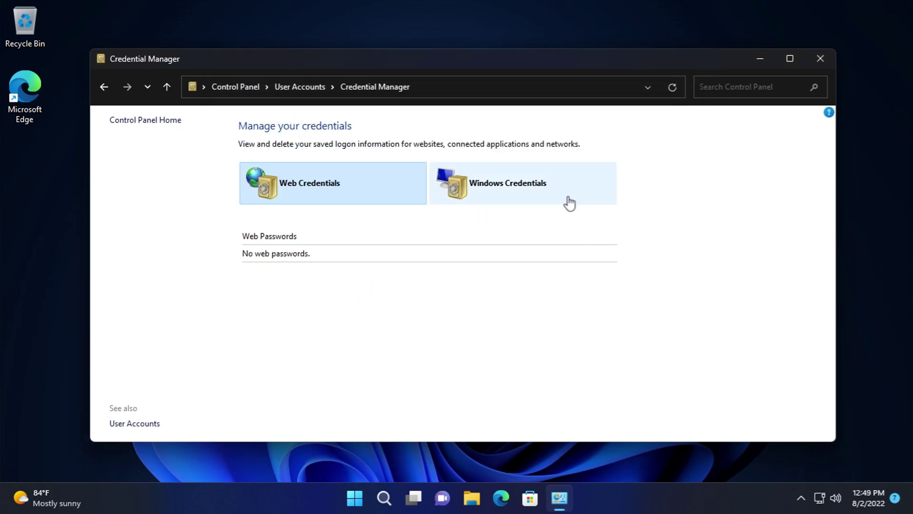
{"action": "left_click", "coordinate": [555, 192]}
{"action": "scroll", "coordinate": [547, 299], "scroll_direction": "down", "scroll_amount": 1}
- Open and cancel the add Windows, certificate-based and generic credential forms
{"action": "left_click", "coordinate": [583, 237]}
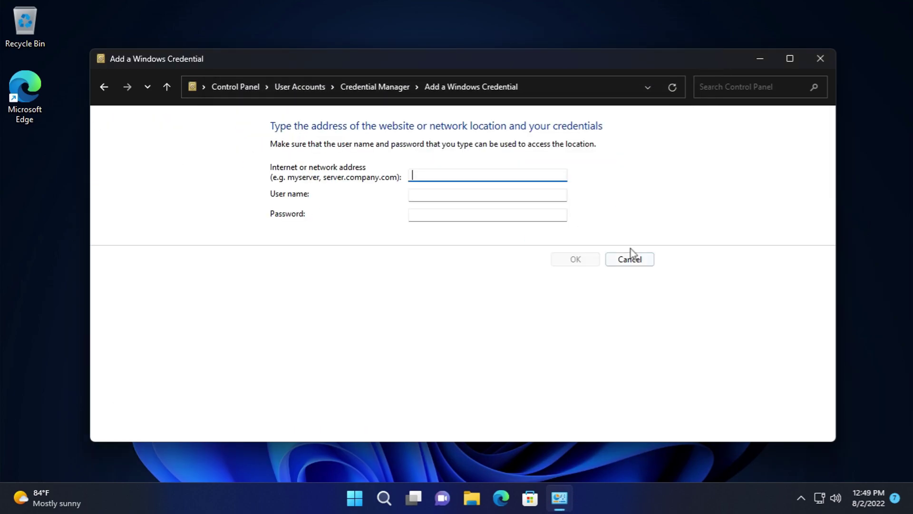
{"action": "left_click", "coordinate": [631, 258]}
{"action": "left_click", "coordinate": [565, 297]}
{"action": "left_click", "coordinate": [630, 260]}
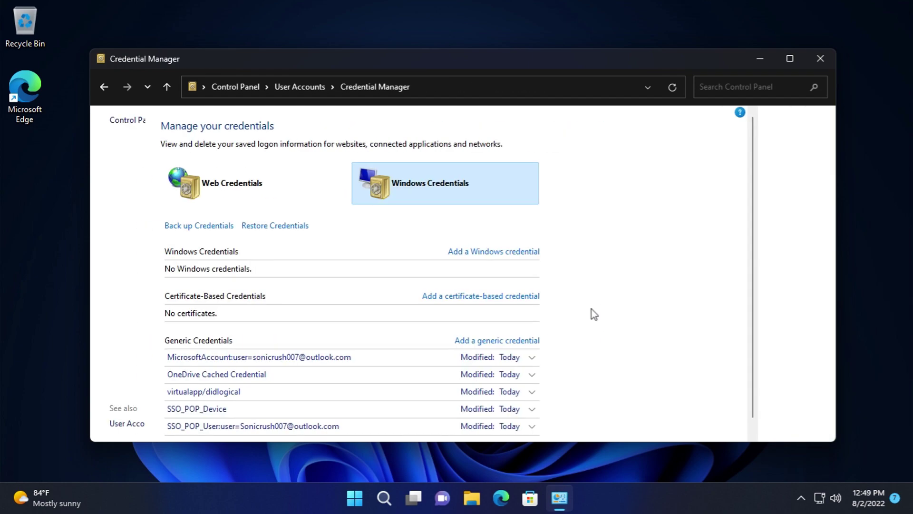
{"action": "left_click", "coordinate": [581, 343]}
{"action": "left_click", "coordinate": [629, 252]}
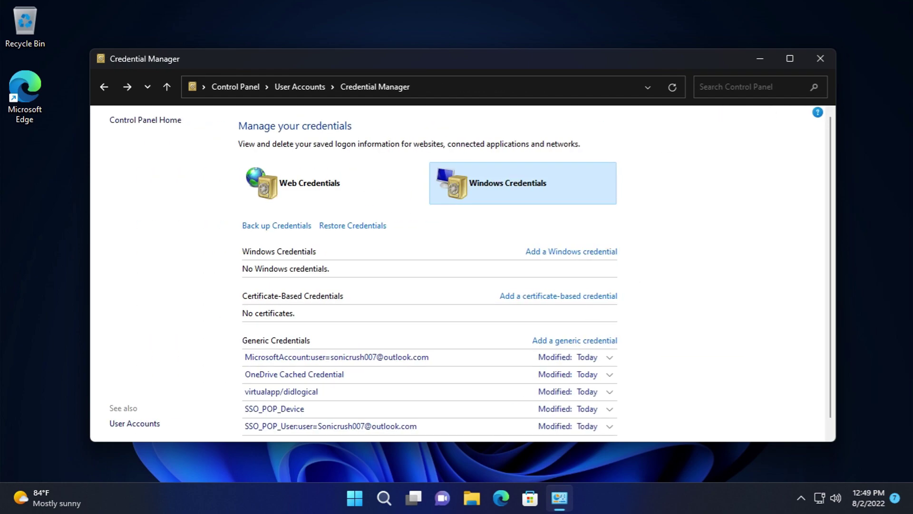
- Cancel the credentials backup without saving and return to the User Accounts overview
{"action": "left_click", "coordinate": [275, 226]}
{"action": "key", "text": "Escape"}
{"action": "left_click", "coordinate": [106, 87]}
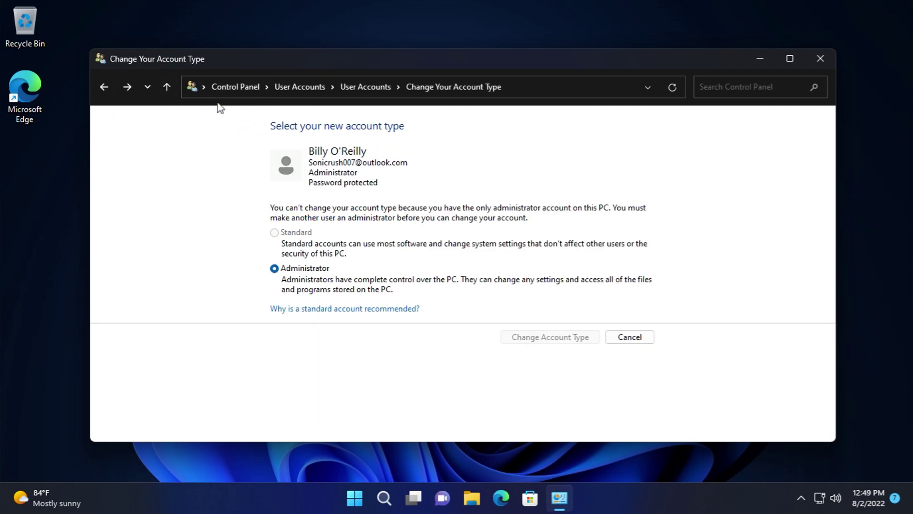
{"action": "left_click", "coordinate": [127, 87]}
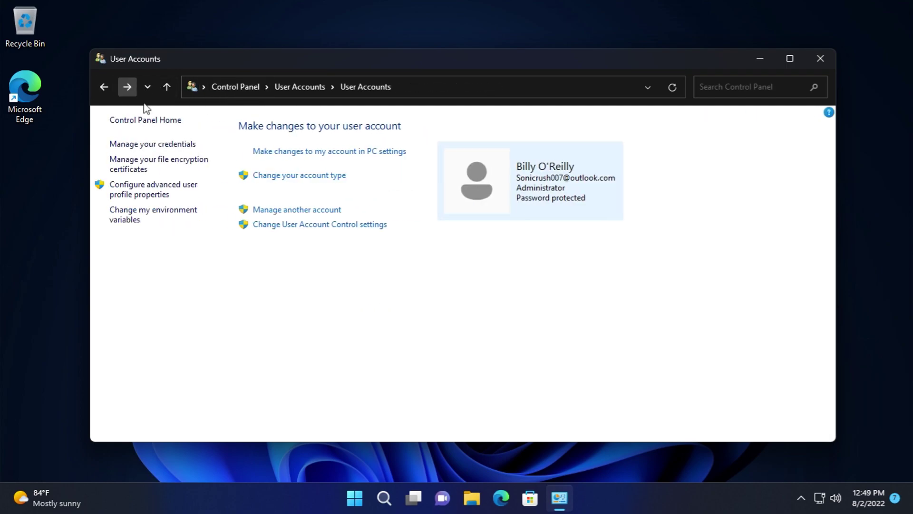
- Review the user profile type and personal environment variables, closing both without changes
{"action": "left_click", "coordinate": [160, 190]}
{"action": "left_click", "coordinate": [260, 286]}
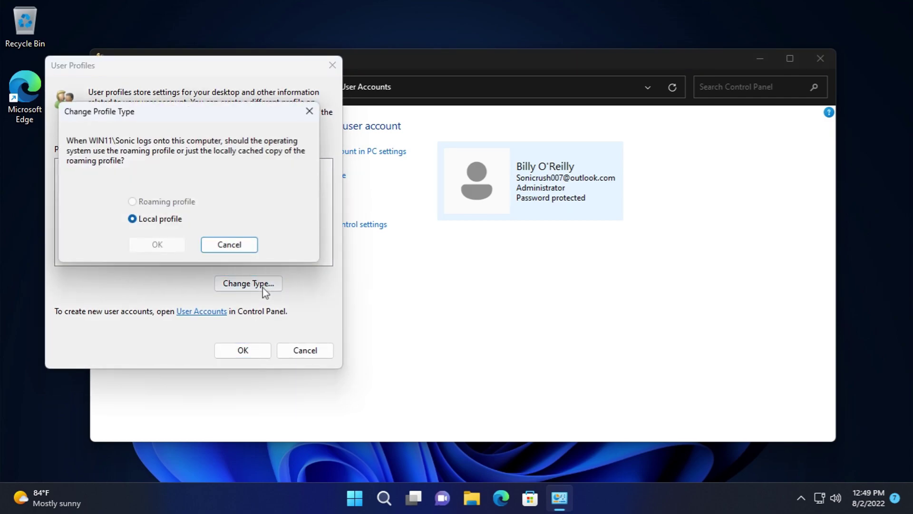
{"action": "left_click", "coordinate": [227, 244]}
{"action": "left_click", "coordinate": [295, 352]}
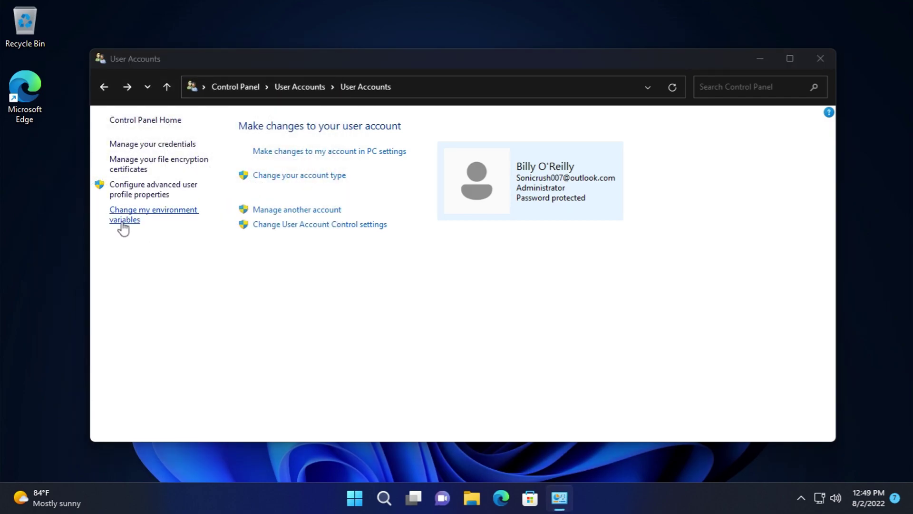
{"action": "left_click", "coordinate": [124, 224]}
{"action": "left_click", "coordinate": [611, 415]}
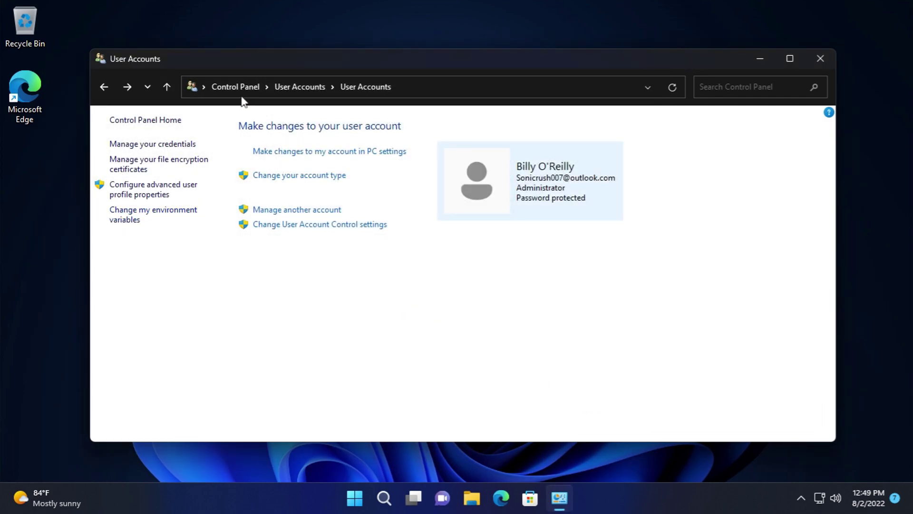
- Go back up to the User Accounts category and open Manage Web Credentials, which lists no saved passwords
{"action": "left_click", "coordinate": [124, 88]}
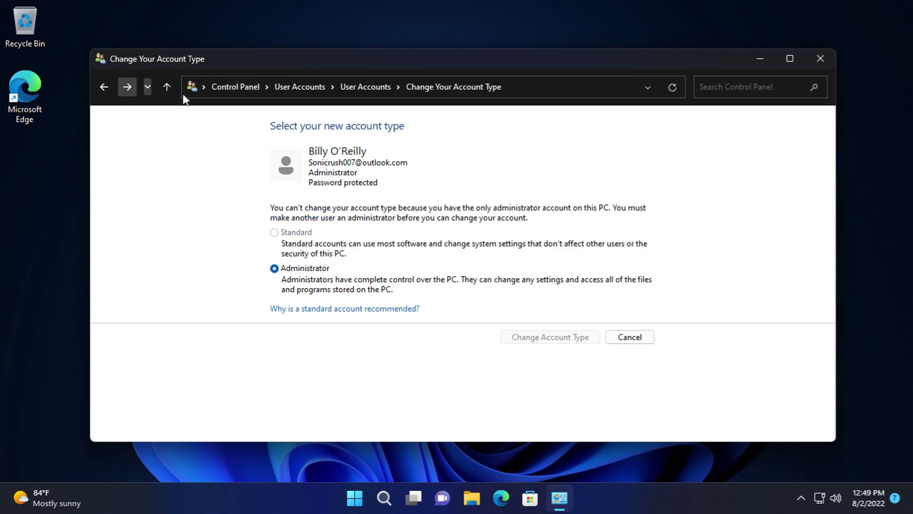
{"action": "left_click", "coordinate": [299, 86]}
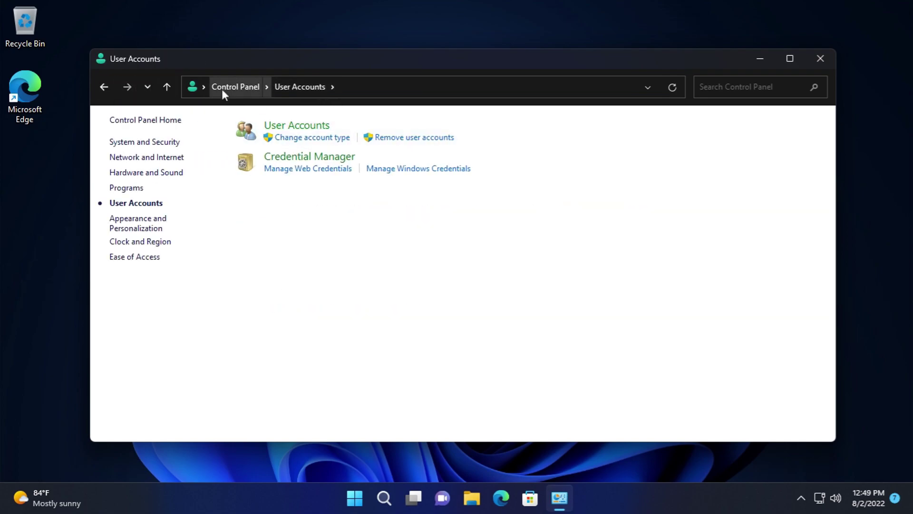
{"action": "left_click", "coordinate": [296, 156]}
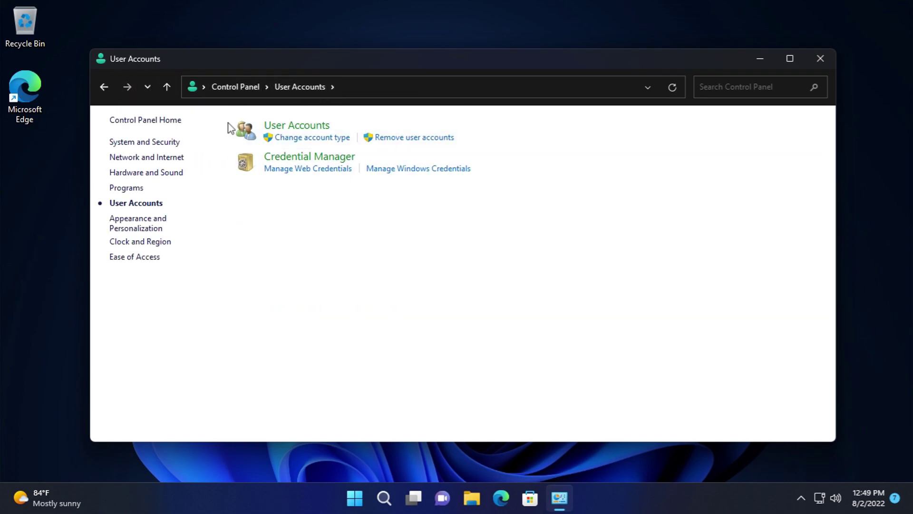
{"action": "left_click", "coordinate": [230, 88]}
- In Appearance and Personalization, view the taskbar and navigation settings, then close them
{"action": "left_click", "coordinate": [536, 201]}
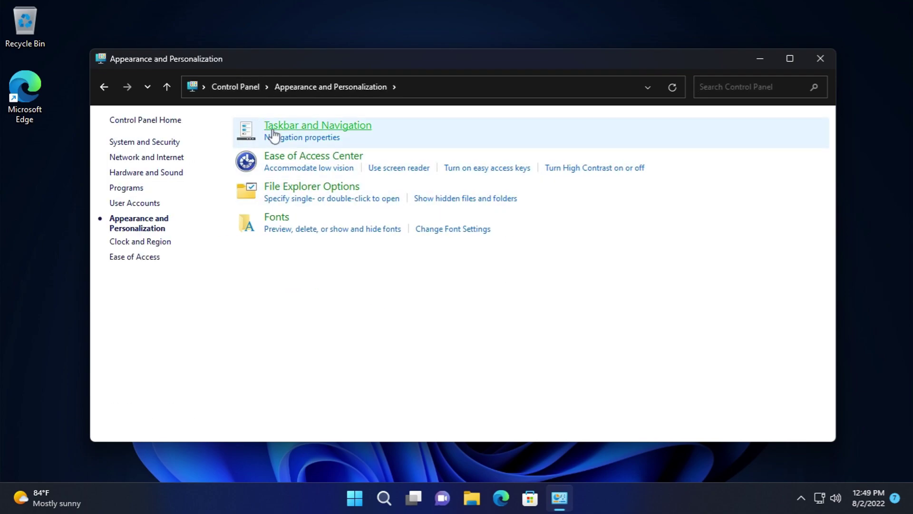
{"action": "left_click", "coordinate": [268, 138]}
{"action": "left_click", "coordinate": [683, 49]}
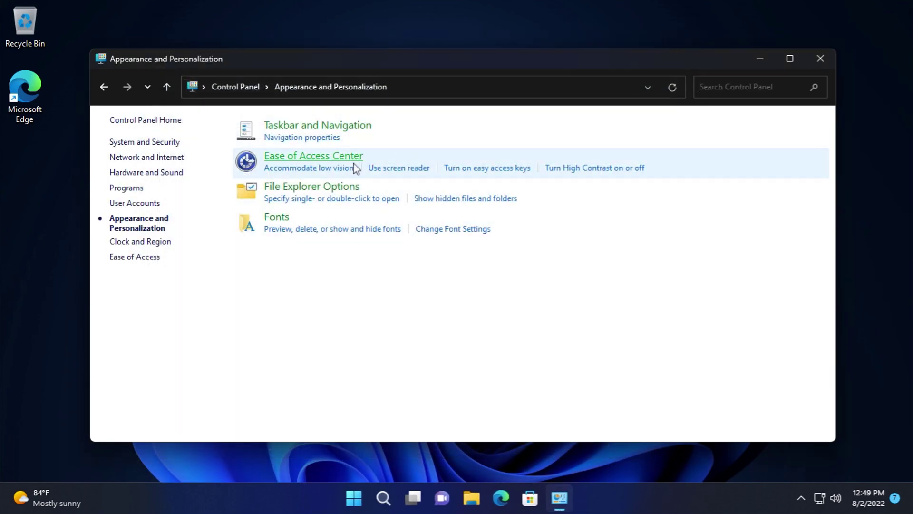
- In the Ease of Access Center, try a 7-second notification time on the no-display page, then discard it
{"action": "left_click", "coordinate": [339, 160]}
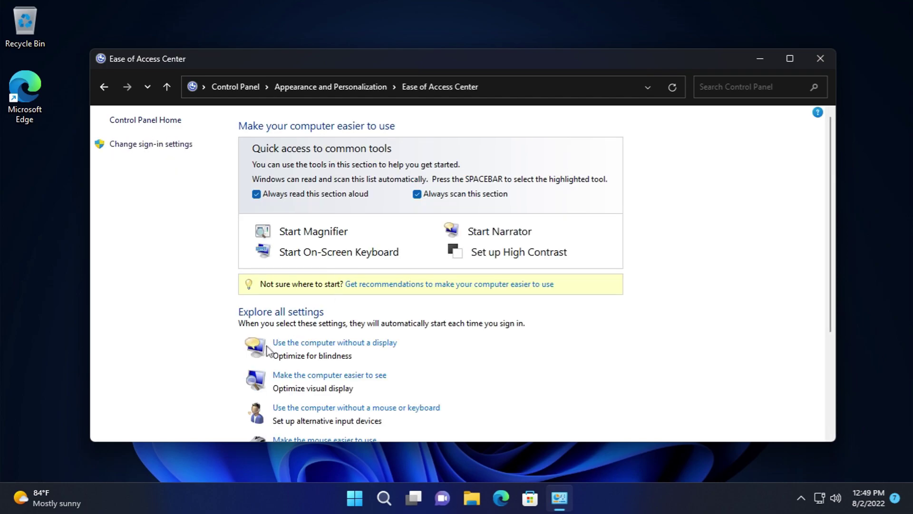
{"action": "left_click", "coordinate": [306, 342]}
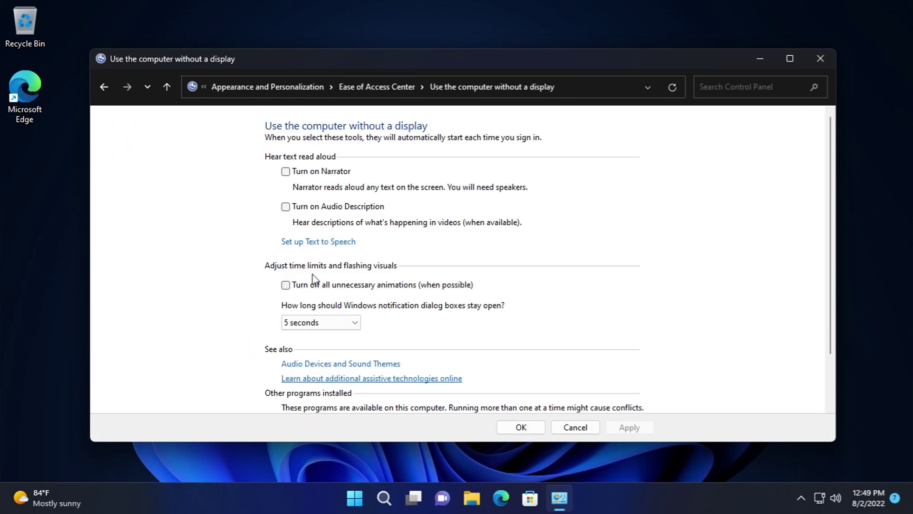
{"action": "left_click", "coordinate": [324, 322]}
{"action": "left_click", "coordinate": [314, 355]}
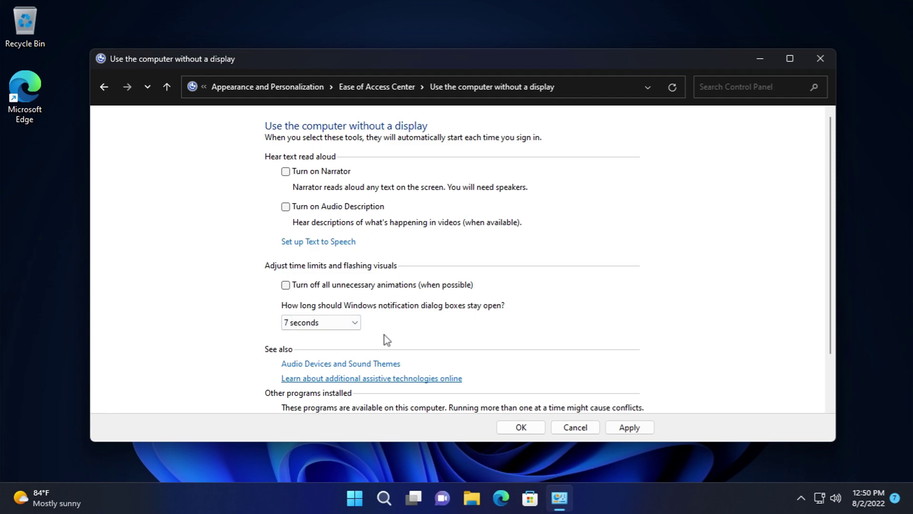
{"action": "scroll", "coordinate": [826, 298], "scroll_direction": "down", "scroll_amount": 2}
{"action": "left_click", "coordinate": [576, 427]}
- Look at the make-the-computer-easier-to-see page and text and icon size settings without changing anything
{"action": "scroll", "coordinate": [383, 351], "scroll_direction": "down", "scroll_amount": 1}
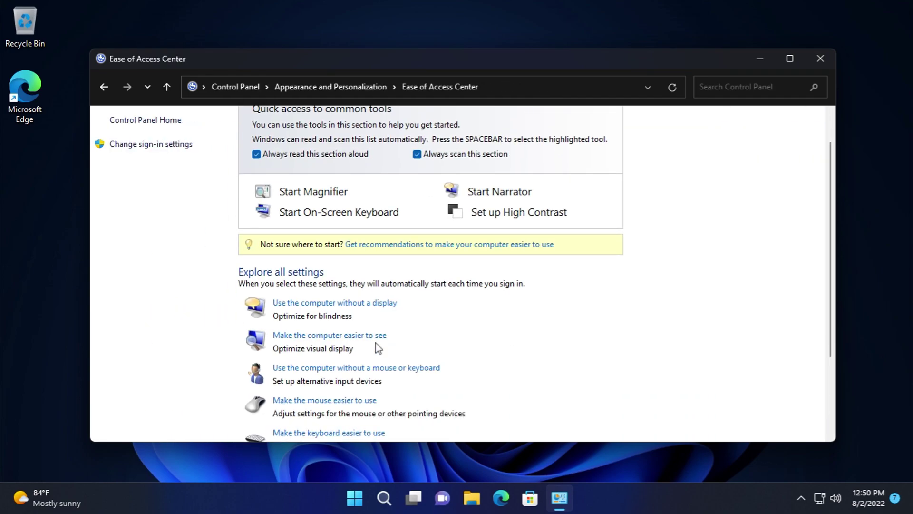
{"action": "left_click", "coordinate": [370, 339]}
{"action": "scroll", "coordinate": [444, 342], "scroll_direction": "down", "scroll_amount": 2}
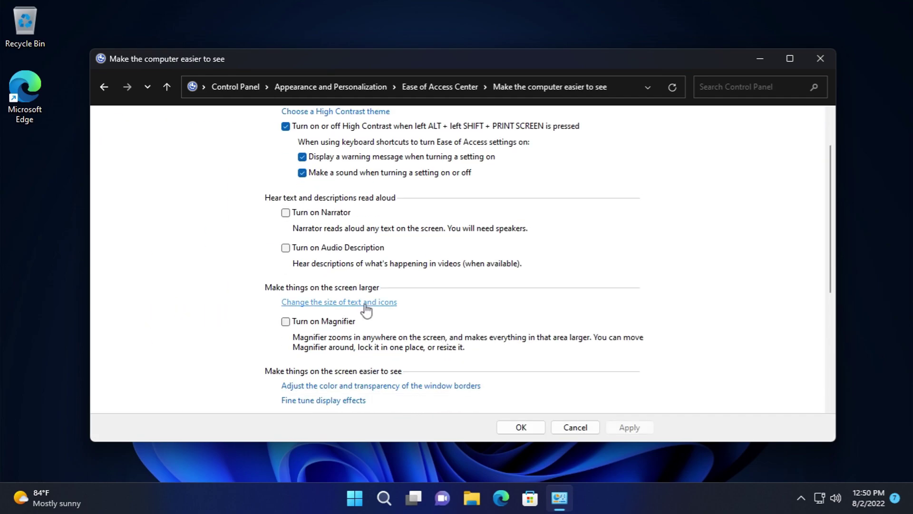
{"action": "left_click", "coordinate": [367, 307]}
{"action": "left_click", "coordinate": [670, 48]}
{"action": "scroll", "coordinate": [684, 269], "scroll_direction": "down", "scroll_amount": 2}
{"action": "scroll", "coordinate": [573, 394], "scroll_direction": "down", "scroll_amount": 3}
{"action": "left_click", "coordinate": [575, 427]}
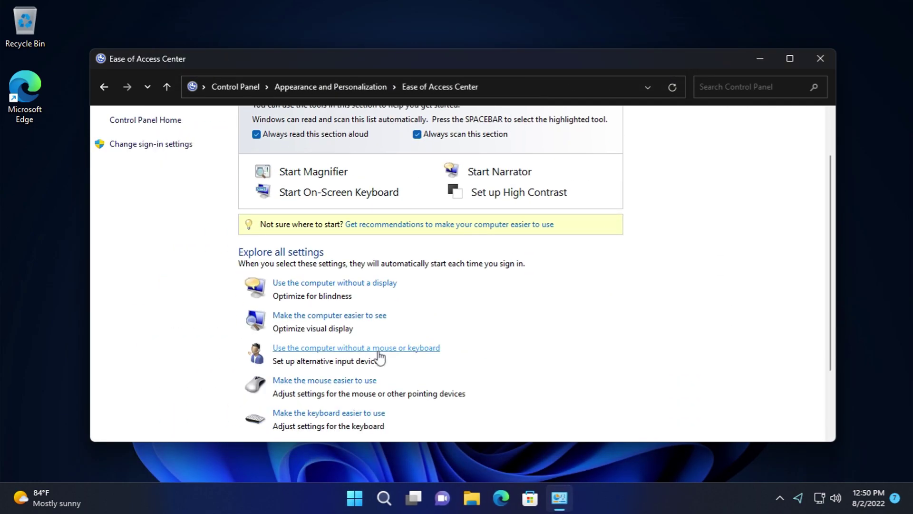
- Check the no-mouse-or-keyboard page and Speech Recognition window, leaving both unchanged
{"action": "left_click", "coordinate": [385, 351]}
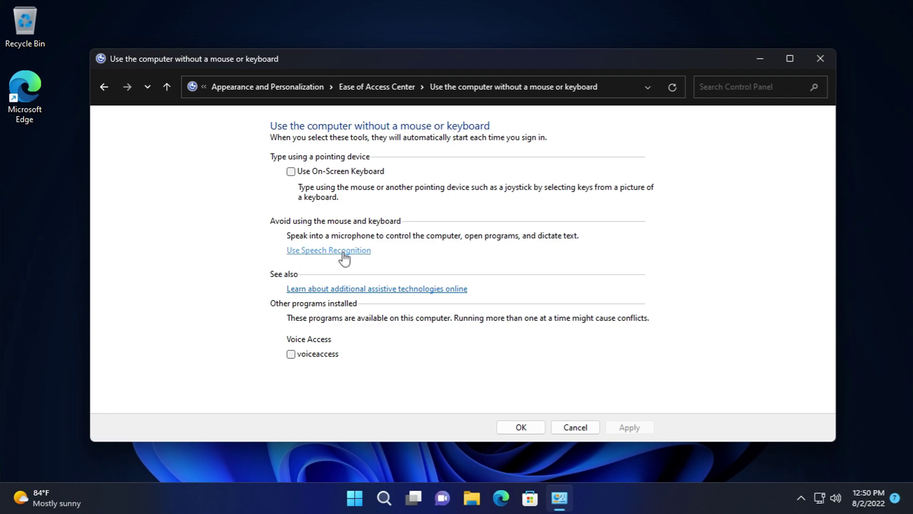
{"action": "left_click", "coordinate": [344, 252]}
{"action": "left_click", "coordinate": [838, 76]}
{"action": "left_click", "coordinate": [575, 426]}
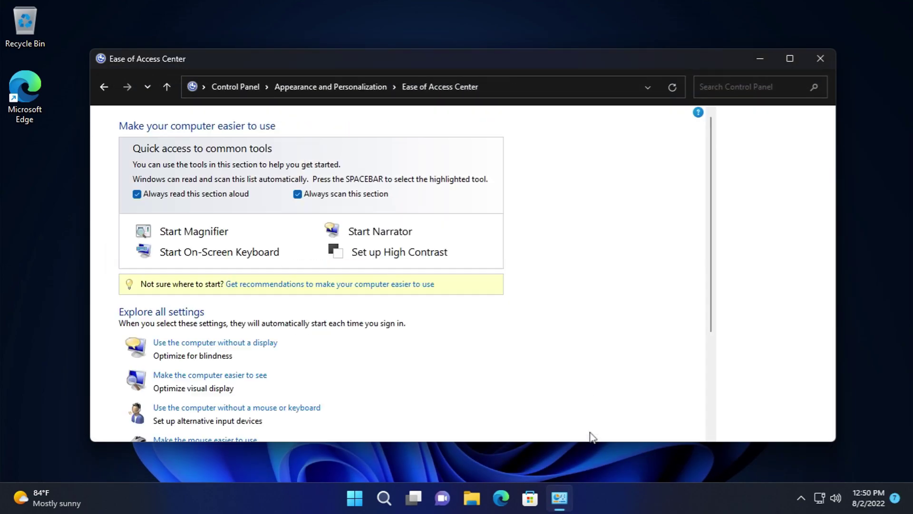
- Look at the Mouse Keys setup, then go back to the Ease of Access Center unchanged
{"action": "scroll", "coordinate": [604, 384], "scroll_direction": "down", "scroll_amount": 2}
{"action": "scroll", "coordinate": [400, 361], "scroll_direction": "down", "scroll_amount": 5}
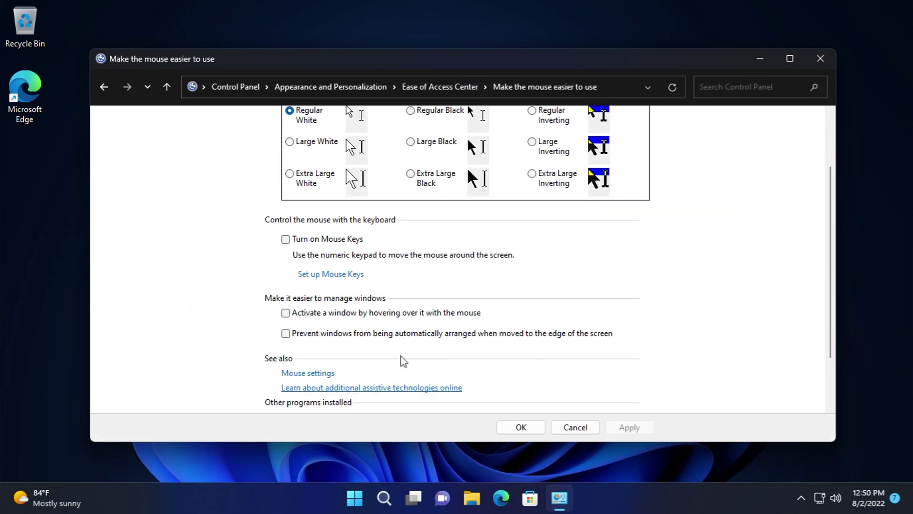
{"action": "left_click", "coordinate": [318, 205]}
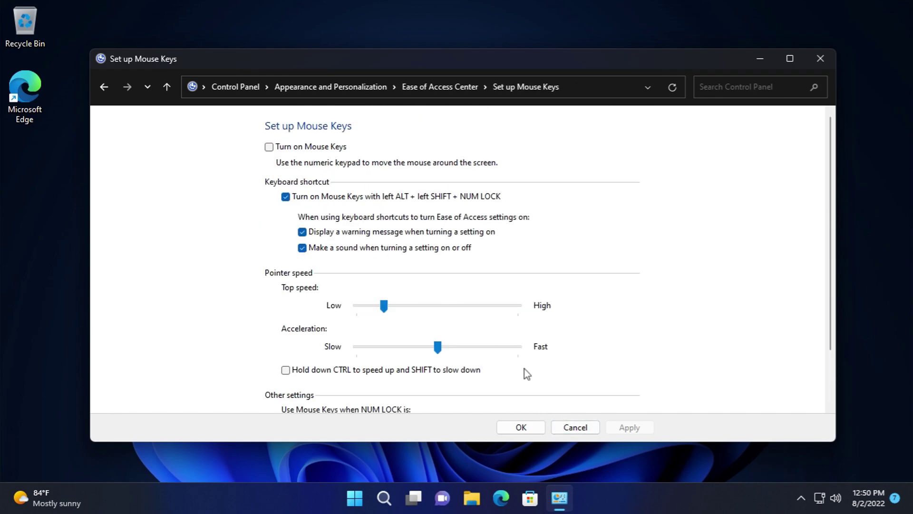
{"action": "scroll", "coordinate": [528, 373], "scroll_direction": "down", "scroll_amount": 2}
{"action": "left_click", "coordinate": [581, 426]}
{"action": "scroll", "coordinate": [549, 383], "scroll_direction": "down", "scroll_amount": 3}
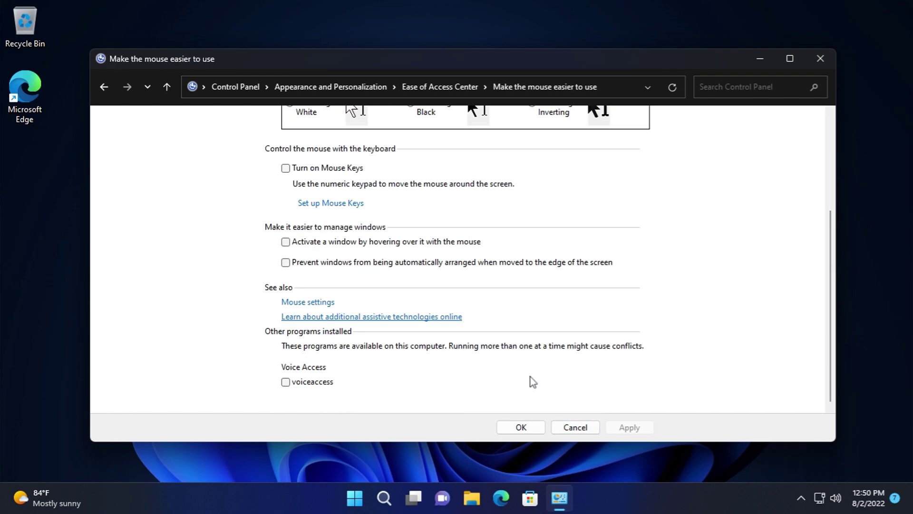
{"action": "left_click", "coordinate": [104, 87]}
{"action": "left_click", "coordinate": [103, 87]}
{"action": "left_click", "coordinate": [440, 86]}
- On the keyboard ease-of-use page, review Mouse Keys and Sticky Keys setup without changes
{"action": "scroll", "coordinate": [473, 271], "scroll_direction": "down", "scroll_amount": 2}
{"action": "scroll", "coordinate": [473, 271], "scroll_direction": "down", "scroll_amount": 2}
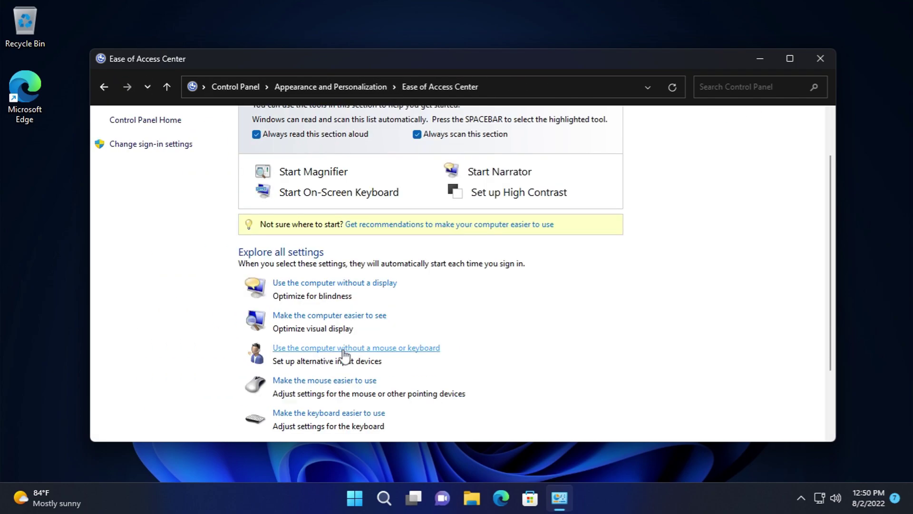
{"action": "left_click", "coordinate": [350, 355]}
{"action": "scroll", "coordinate": [411, 366], "scroll_direction": "down", "scroll_amount": 1}
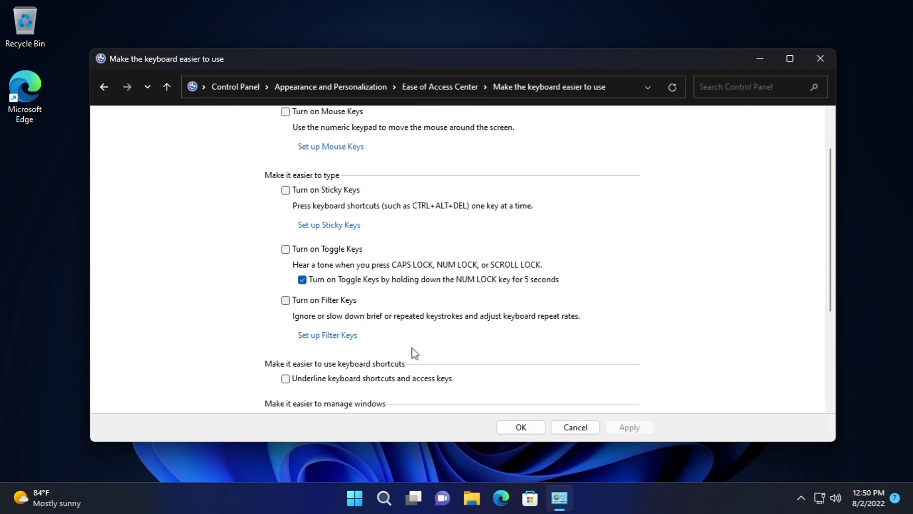
{"action": "left_click", "coordinate": [339, 148]}
{"action": "scroll", "coordinate": [528, 376], "scroll_direction": "down", "scroll_amount": 2}
{"action": "left_click", "coordinate": [576, 427]}
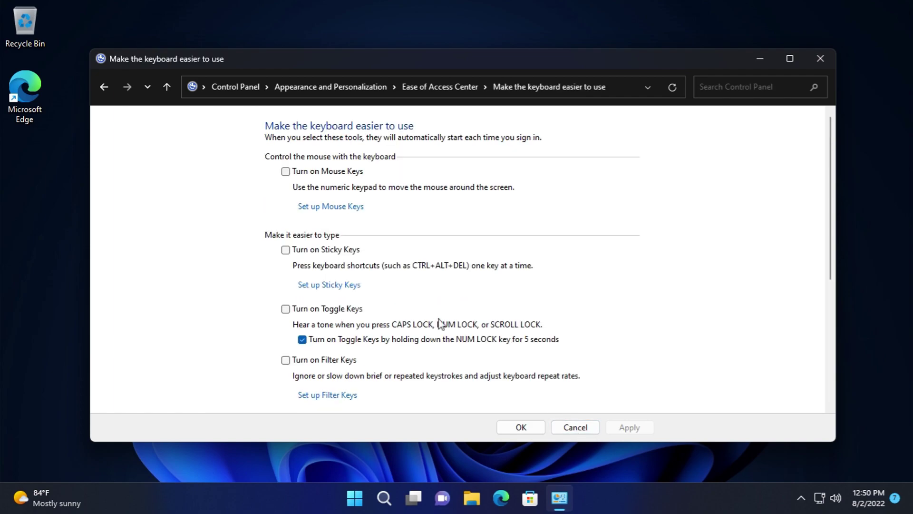
{"action": "left_click", "coordinate": [333, 285]}
{"action": "left_click", "coordinate": [573, 427]}
{"action": "scroll", "coordinate": [351, 364], "scroll_direction": "down", "scroll_amount": 2}
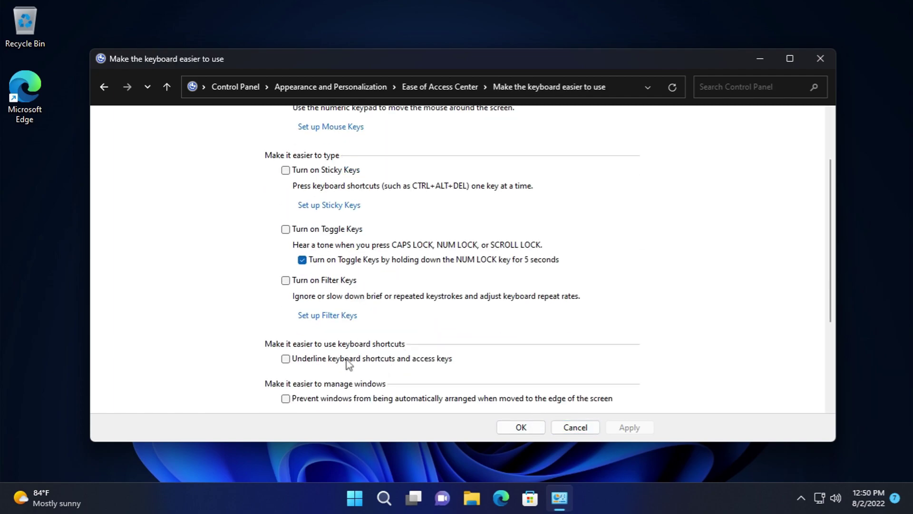
- In the Filter Keys setup, keep the bounce delay at 0.5 seconds
{"action": "left_click", "coordinate": [355, 316]}
{"action": "scroll", "coordinate": [608, 383], "scroll_direction": "down", "scroll_amount": 3}
{"action": "left_click", "coordinate": [595, 259]}
{"action": "left_click", "coordinate": [682, 271]}
- Review Repeat Keys and Slow Keys, keep the 1.0-second slow keys delay, and exit unchanged
{"action": "left_click", "coordinate": [355, 318]}
{"action": "left_click", "coordinate": [336, 179]}
{"action": "left_click", "coordinate": [333, 206]}
{"action": "left_click", "coordinate": [327, 293]}
{"action": "left_click", "coordinate": [325, 304]}
{"action": "left_click", "coordinate": [327, 332]}
{"action": "left_click", "coordinate": [324, 352]}
{"action": "left_click", "coordinate": [575, 427]}
{"action": "scroll", "coordinate": [642, 399], "scroll_direction": "down", "scroll_amount": 3}
{"action": "left_click", "coordinate": [575, 427]}
{"action": "scroll", "coordinate": [577, 377], "scroll_direction": "down", "scroll_amount": 5}
{"action": "left_click", "coordinate": [575, 427]}
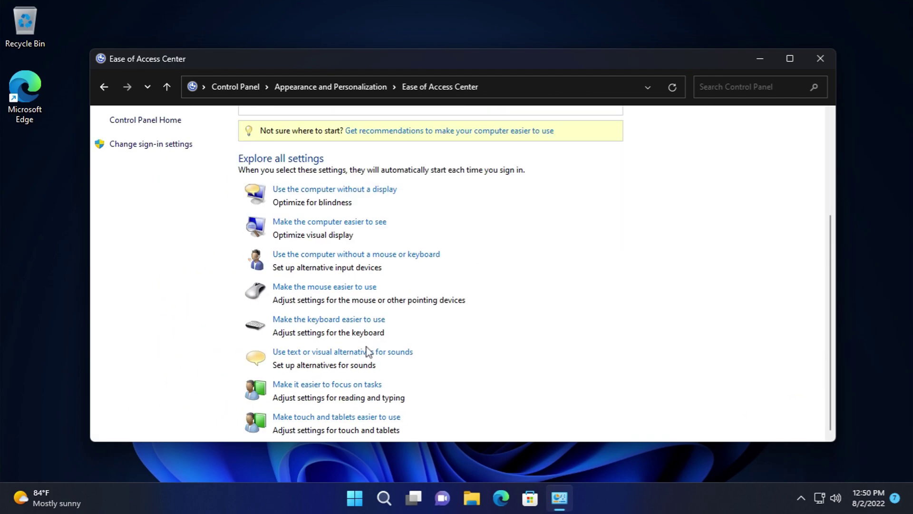
- View the text or visual alternatives for sounds page and leave it unchanged
{"action": "left_click", "coordinate": [393, 352]}
{"action": "scroll", "coordinate": [395, 356], "scroll_direction": "down", "scroll_amount": 1}
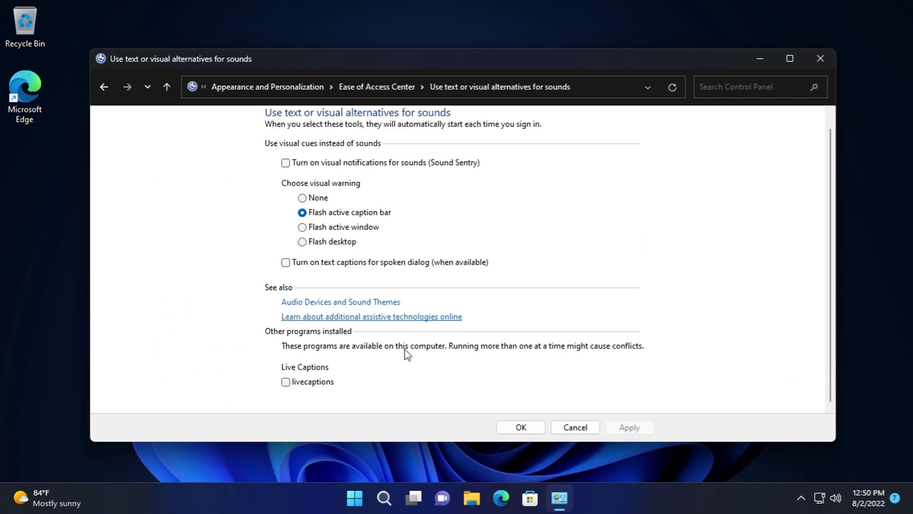
{"action": "left_click", "coordinate": [576, 427]}
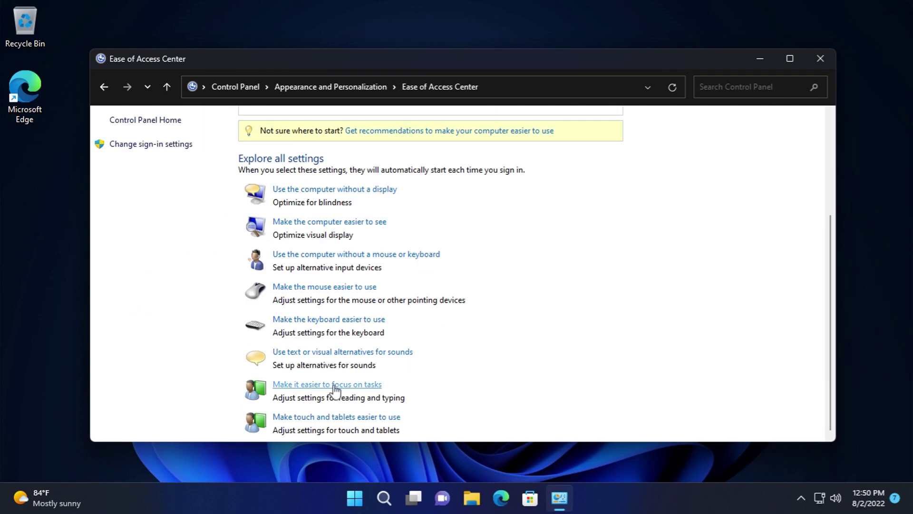
- Check the focus-on-tasks page, leaving the notification duration as it was
{"action": "left_click", "coordinate": [327, 384]}
{"action": "scroll", "coordinate": [423, 342], "scroll_direction": "down", "scroll_amount": 6}
{"action": "left_click", "coordinate": [306, 207]}
{"action": "left_click", "coordinate": [306, 211]}
{"action": "left_click", "coordinate": [586, 429]}
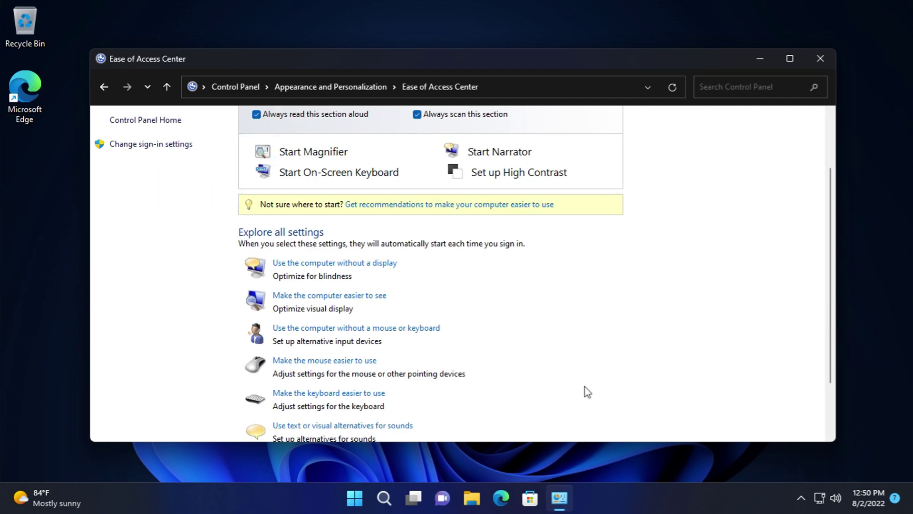
- Keep Narrator as the launched tool on the touch and tablets page and leave without saving
{"action": "left_click", "coordinate": [392, 418]}
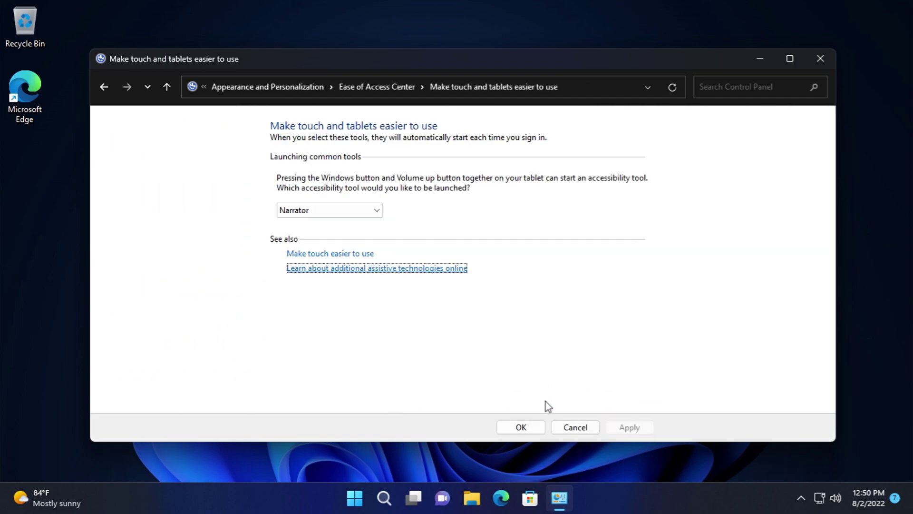
{"action": "left_click", "coordinate": [332, 211]}
{"action": "left_click", "coordinate": [332, 211]}
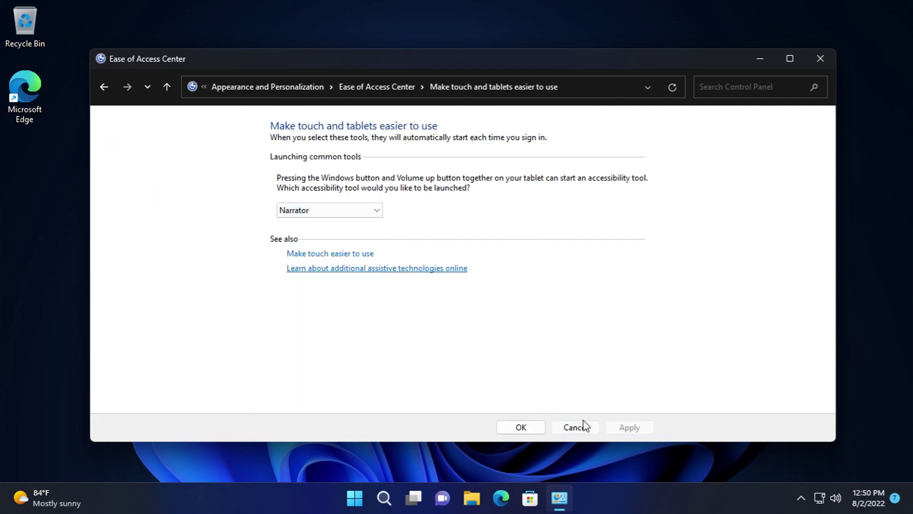
{"action": "left_click", "coordinate": [578, 428]}
- Discard the sign-in accessibility settings and return to Appearance and Personalization
{"action": "left_click", "coordinate": [120, 145]}
{"action": "scroll", "coordinate": [613, 374], "scroll_direction": "down", "scroll_amount": 3}
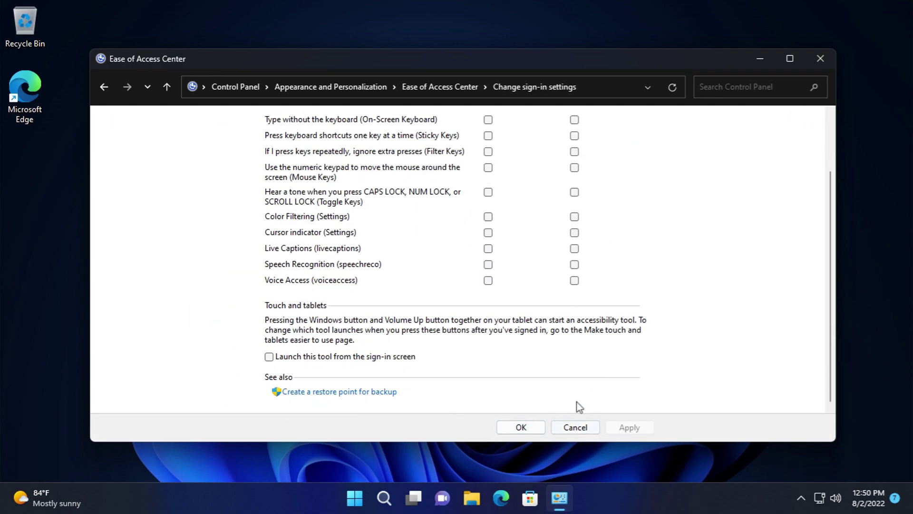
{"action": "left_click", "coordinate": [586, 423]}
{"action": "left_click", "coordinate": [327, 86]}
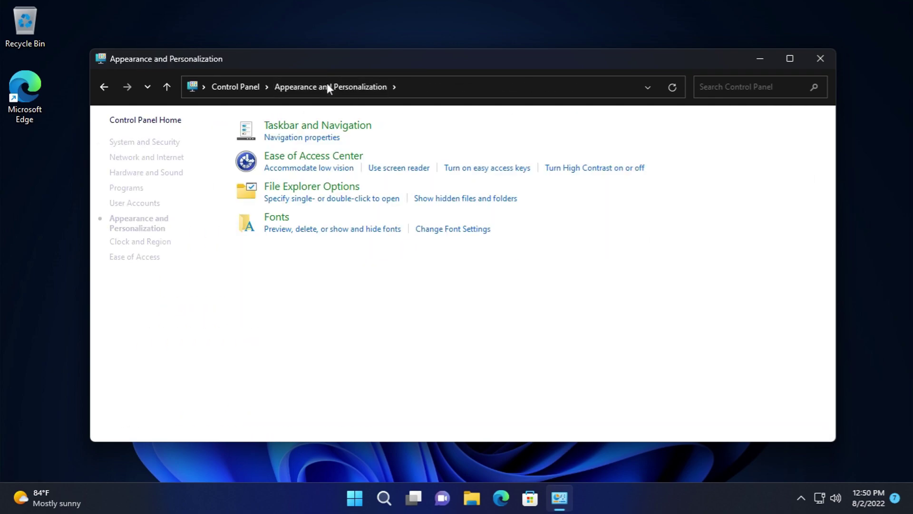
{"action": "left_click", "coordinate": [293, 186]}
{"action": "left_click", "coordinate": [143, 71]}
{"action": "left_click", "coordinate": [143, 78]}
{"action": "left_click", "coordinate": [72, 50]}
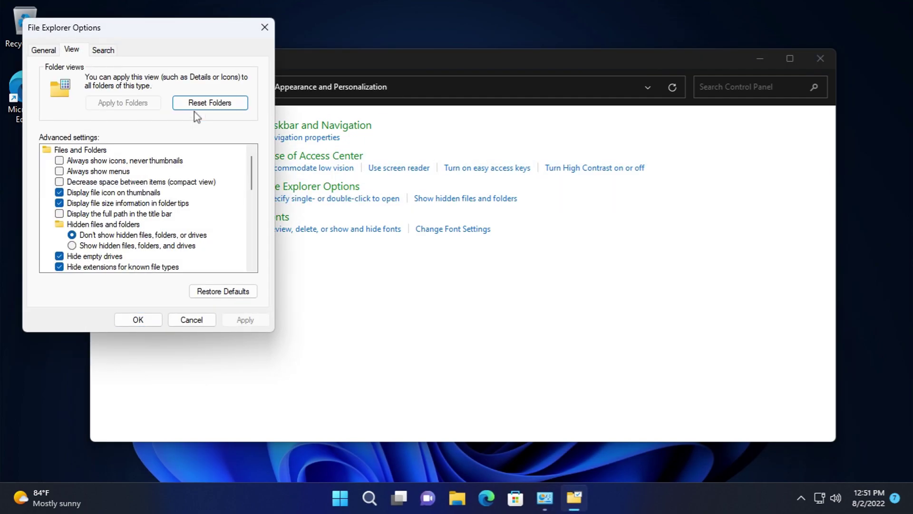
{"action": "left_click_drag", "start_coordinate": [253, 169], "coordinate": [265, 253]}
{"action": "left_click", "coordinate": [104, 49]}
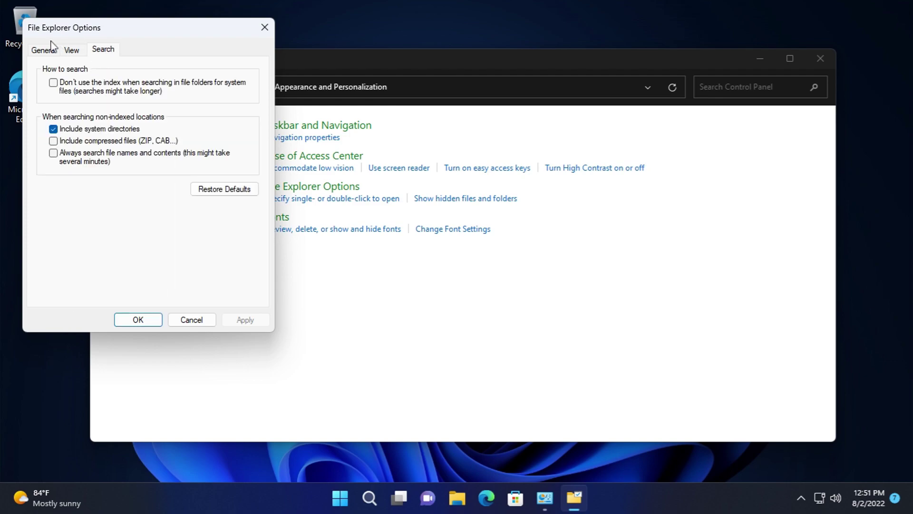
{"action": "left_click", "coordinate": [53, 53]}
{"action": "left_click", "coordinate": [199, 320]}
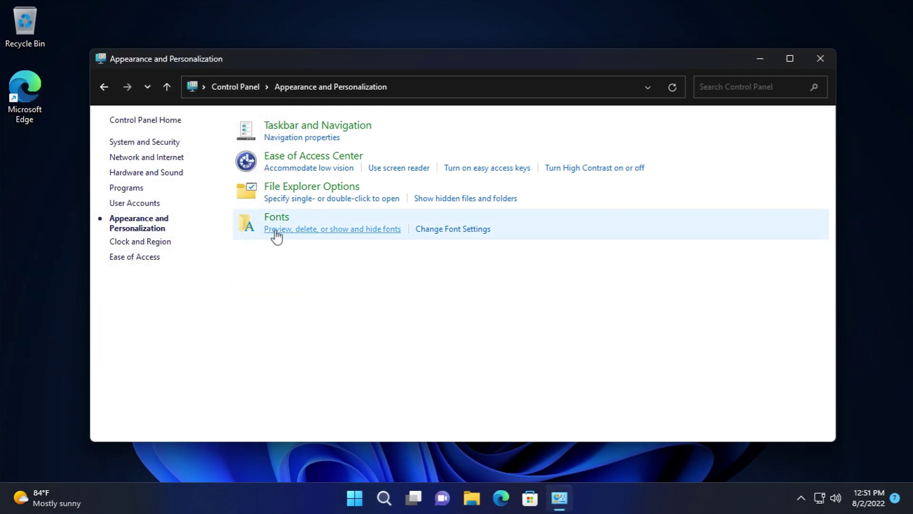
{"action": "left_click", "coordinate": [281, 221]}
{"action": "double_click", "coordinate": [285, 223]}
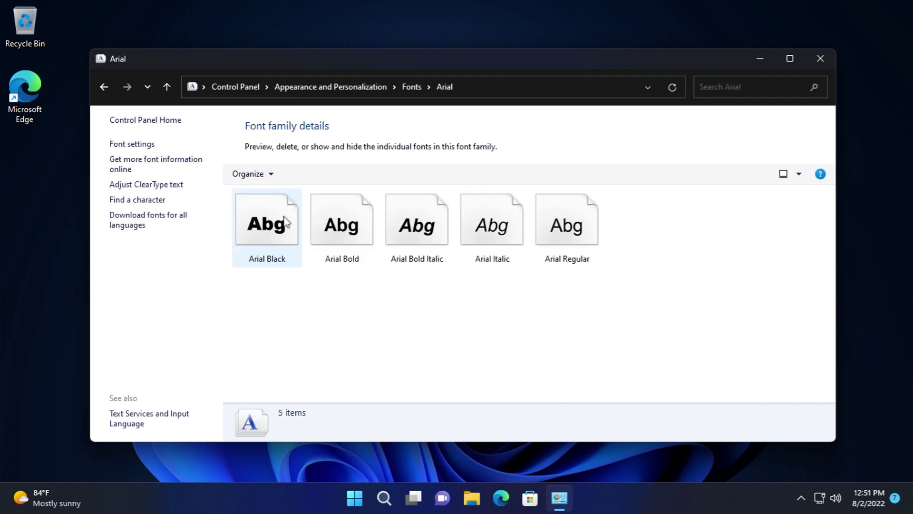
{"action": "double_click", "coordinate": [285, 221]}
{"action": "left_click", "coordinate": [681, 27]}
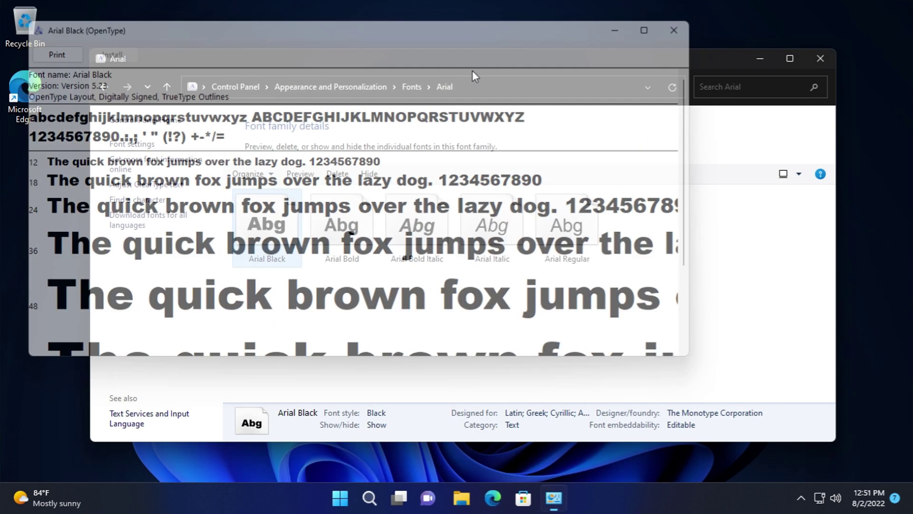
{"action": "left_click", "coordinate": [138, 150]}
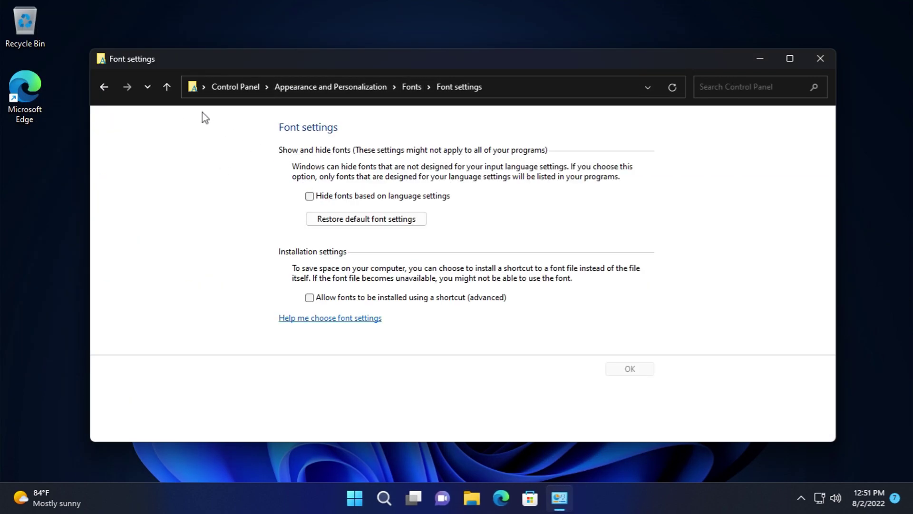
{"action": "left_click", "coordinate": [110, 91]}
{"action": "left_click", "coordinate": [159, 184]}
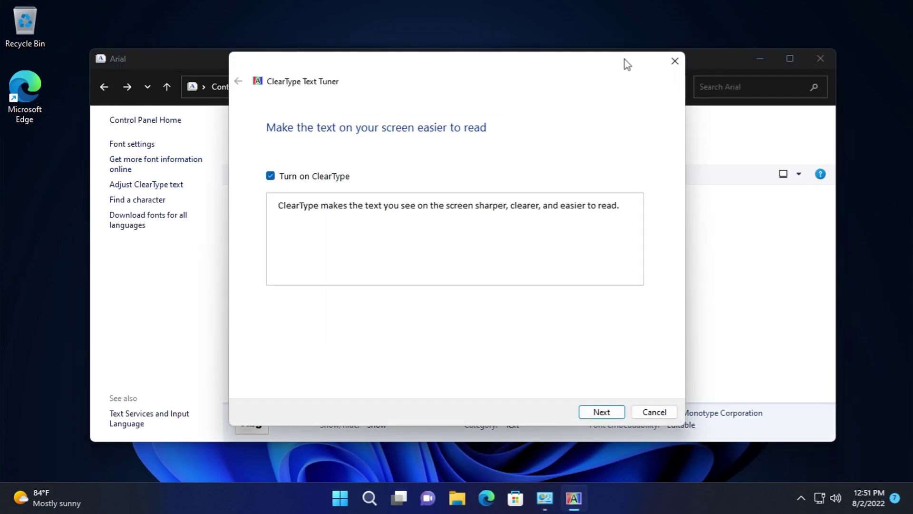
{"action": "left_click", "coordinate": [675, 61]}
{"action": "left_click", "coordinate": [162, 205]}
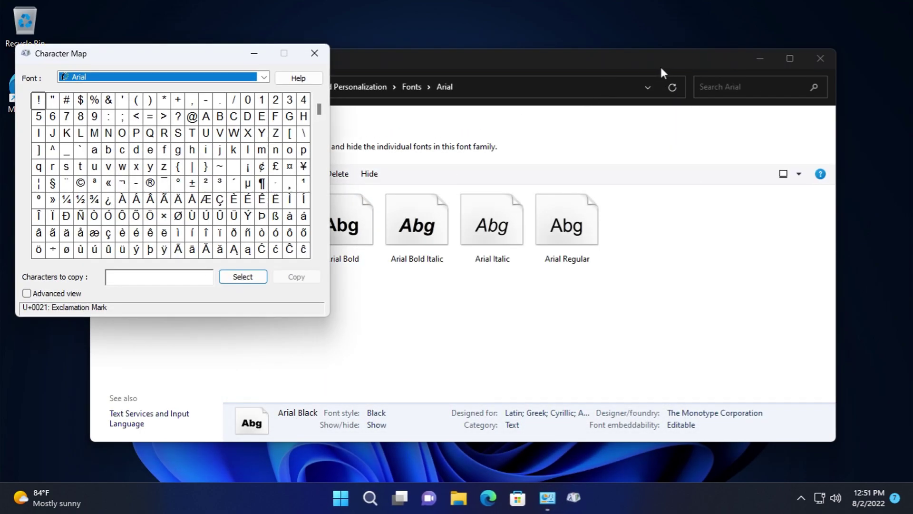
{"action": "left_click", "coordinate": [316, 50]}
{"action": "left_click", "coordinate": [157, 227]}
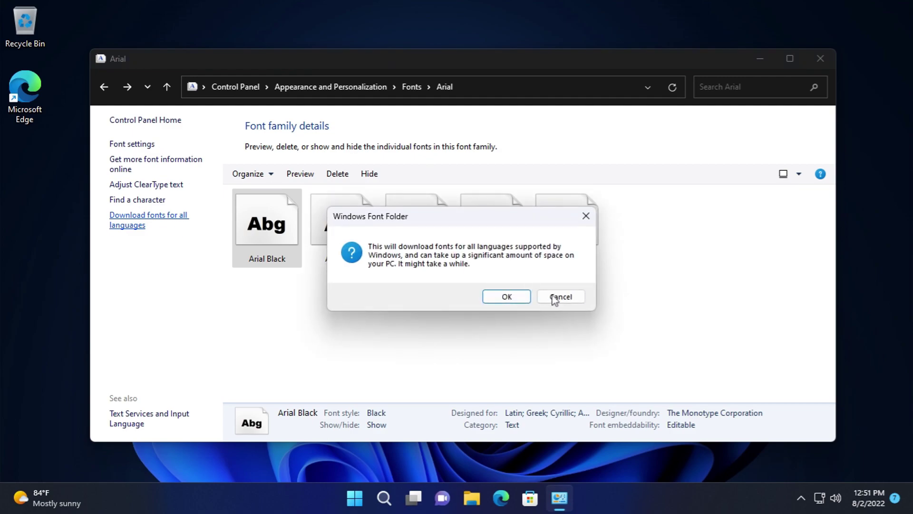
{"action": "left_click", "coordinate": [552, 293]}
{"action": "left_click", "coordinate": [304, 88]}
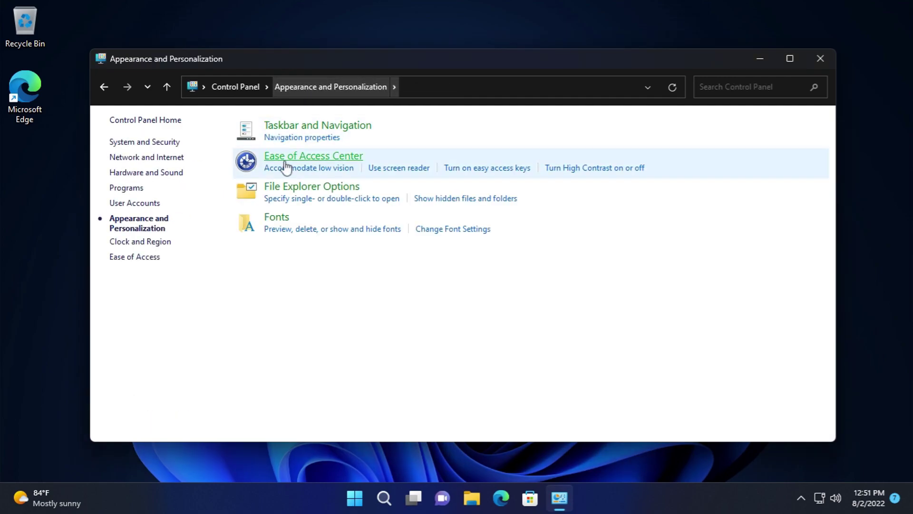
- From Control Panel home, open Clock and Region's Date and Time and cancel changing the date
{"action": "left_click", "coordinate": [236, 87]}
{"action": "left_click", "coordinate": [552, 251]}
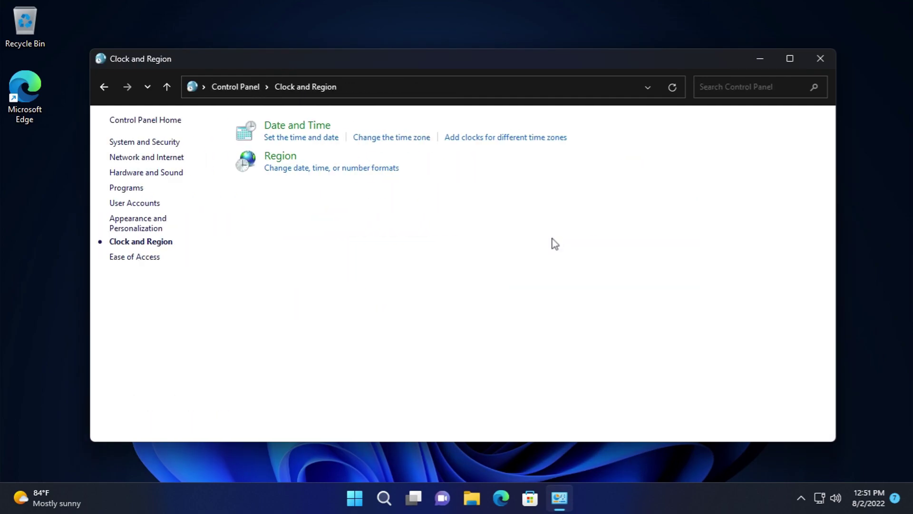
{"action": "left_click", "coordinate": [295, 125]}
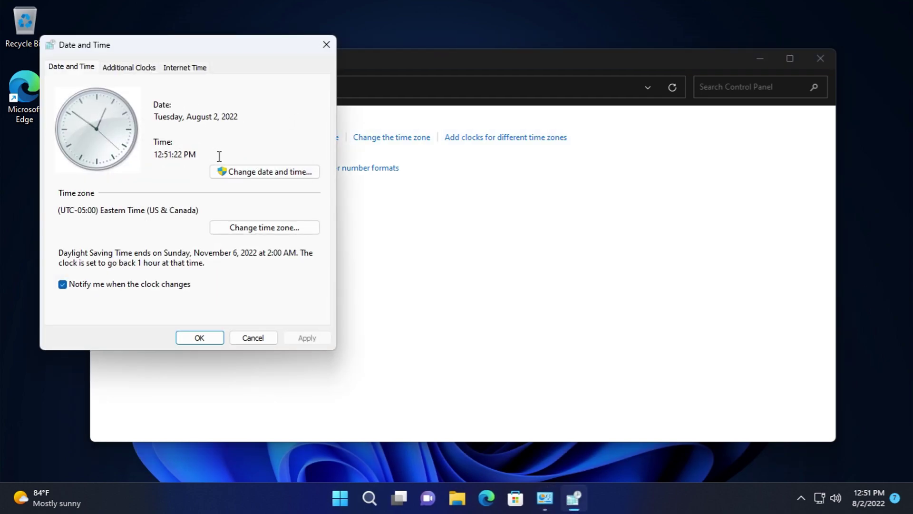
{"action": "left_click", "coordinate": [251, 174]}
{"action": "left_click", "coordinate": [274, 299]}
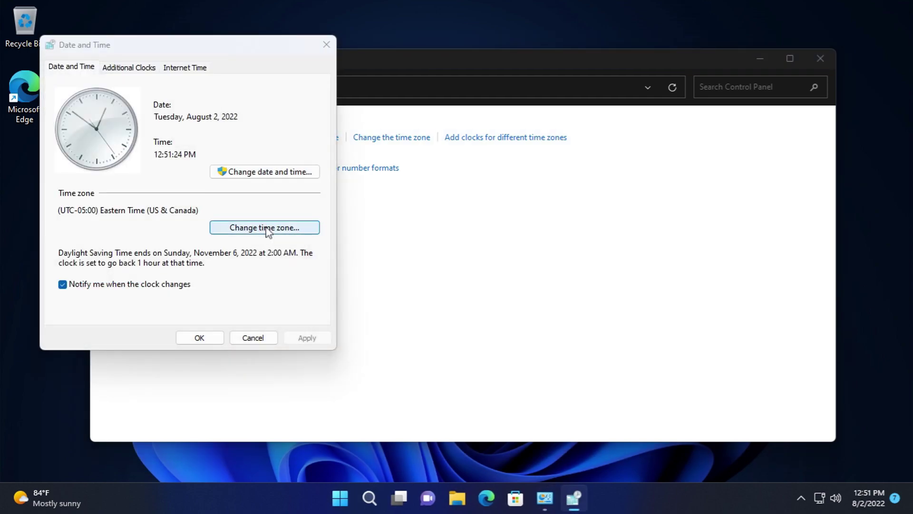
- Browse the time zone list and keep Eastern Time
{"action": "left_click", "coordinate": [265, 227]}
{"action": "left_click", "coordinate": [286, 123]}
{"action": "left_click_drag", "start_coordinate": [313, 174], "coordinate": [324, 402]}
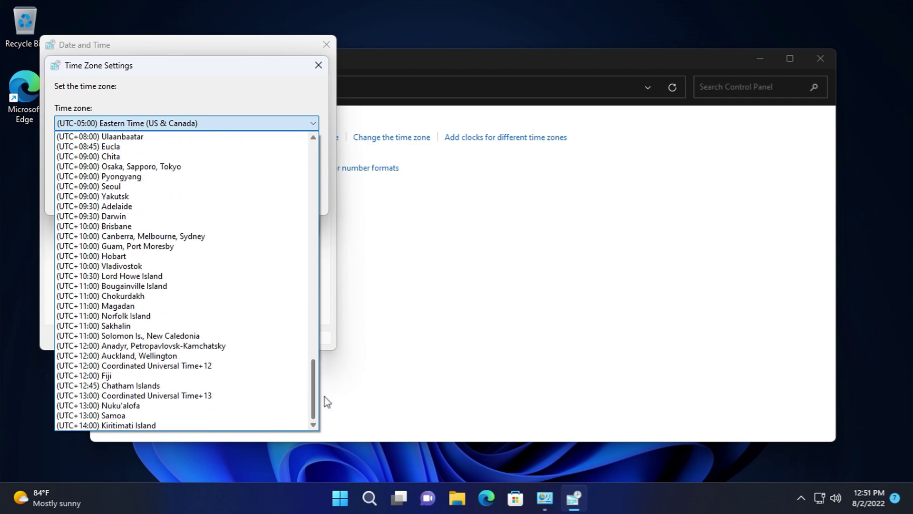
{"action": "left_click", "coordinate": [324, 402]}
{"action": "left_click", "coordinate": [300, 198]}
- Look at the Additional Clocks and Internet Time server settings, then close Date and Time unchanged
{"action": "left_click", "coordinate": [141, 68]}
{"action": "left_click", "coordinate": [173, 69]}
{"action": "left_click", "coordinate": [279, 220]}
{"action": "left_click", "coordinate": [231, 123]}
{"action": "left_click", "coordinate": [231, 122]}
{"action": "left_click", "coordinate": [292, 208]}
{"action": "left_click", "coordinate": [275, 337]}
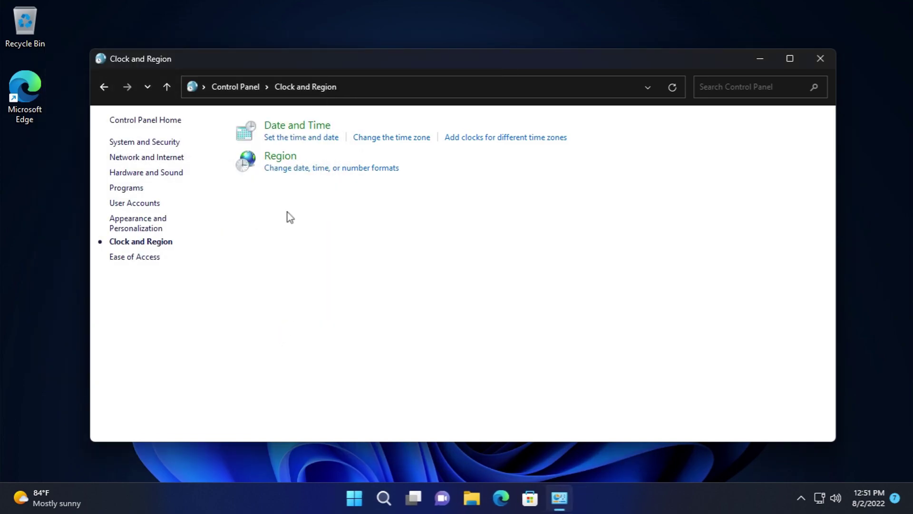
- Open Region and scroll through the regional format list, keeping English (United States)
{"action": "left_click", "coordinate": [269, 160]}
{"action": "left_click", "coordinate": [176, 120]}
{"action": "left_click_drag", "start_coordinate": [343, 139], "coordinate": [358, 397]}
- Review the regional date and time formats, keeping M/d/yyyy as the short date
{"action": "left_click", "coordinate": [359, 323]}
{"action": "left_click", "coordinate": [300, 182]}
{"action": "left_click", "coordinate": [300, 192]}
{"action": "left_click", "coordinate": [285, 204]}
{"action": "left_click", "coordinate": [278, 216]}
{"action": "left_click", "coordinate": [279, 216]}
{"action": "left_click", "coordinate": [276, 238]}
{"action": "left_click", "coordinate": [273, 255]}
- Review the number settings in Customize Format, from decimal digits to native digits, without changes
{"action": "left_click", "coordinate": [305, 376]}
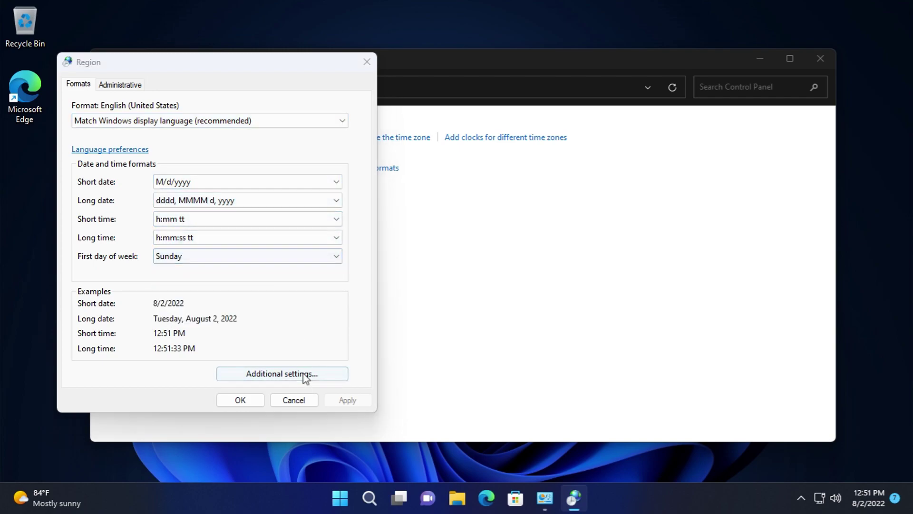
{"action": "left_click", "coordinate": [347, 235]}
{"action": "left_click", "coordinate": [346, 254]}
{"action": "left_click", "coordinate": [346, 275]}
{"action": "left_click", "coordinate": [345, 312]}
{"action": "left_click", "coordinate": [344, 333]}
{"action": "left_click", "coordinate": [345, 352]}
{"action": "left_click", "coordinate": [345, 372]}
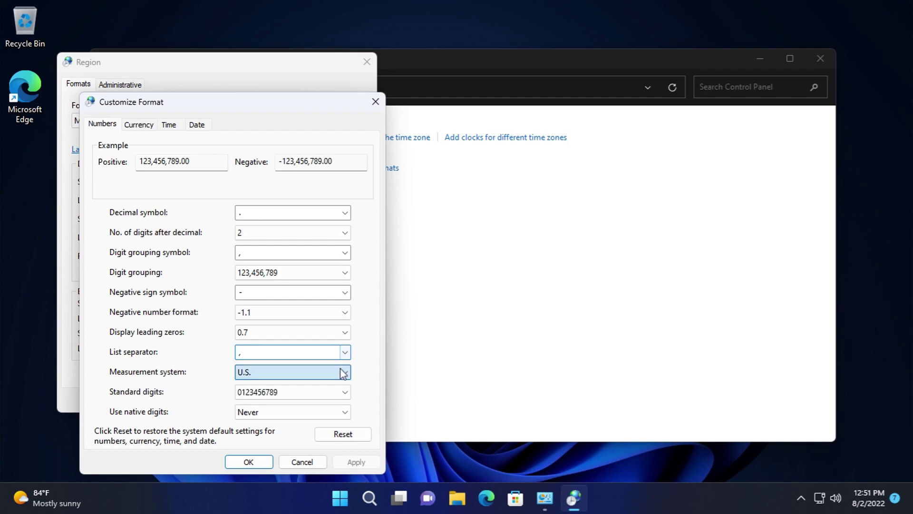
{"action": "left_click", "coordinate": [345, 392]}
{"action": "left_click", "coordinate": [347, 412]}
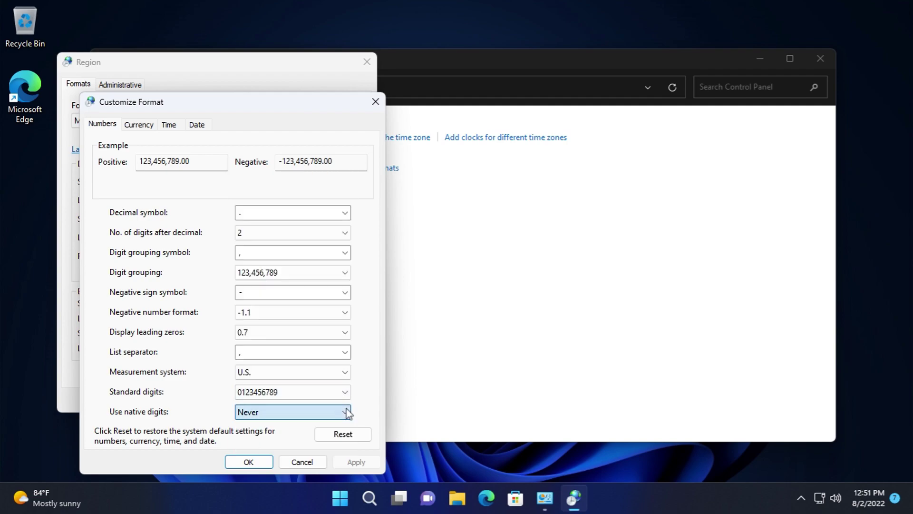
- Review the currency format settings, keeping 2 digits after the decimal
{"action": "left_click", "coordinate": [139, 125]}
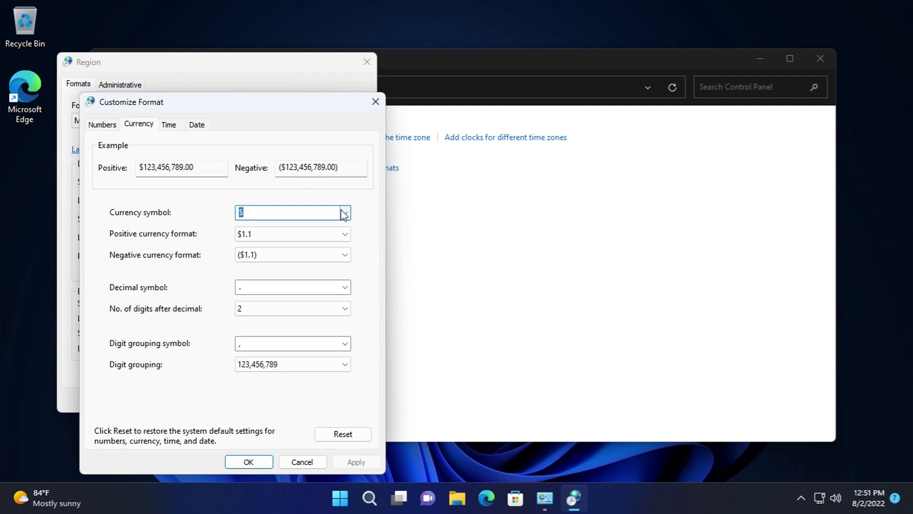
{"action": "left_click", "coordinate": [346, 234]}
{"action": "left_click", "coordinate": [345, 255]}
{"action": "left_click", "coordinate": [341, 287]}
{"action": "left_click", "coordinate": [343, 310]}
{"action": "left_click", "coordinate": [334, 339]}
{"action": "left_click", "coordinate": [346, 366]}
{"action": "left_click", "coordinate": [339, 336]}
{"action": "left_click", "coordinate": [311, 251]}
{"action": "left_click", "coordinate": [312, 253]}
{"action": "left_click", "coordinate": [309, 234]}
- Check the time (h:mm tt, h:mm:ss tt) and date settings, then close Customize Format unsaved
{"action": "left_click", "coordinate": [307, 234]}
{"action": "left_click", "coordinate": [171, 126]}
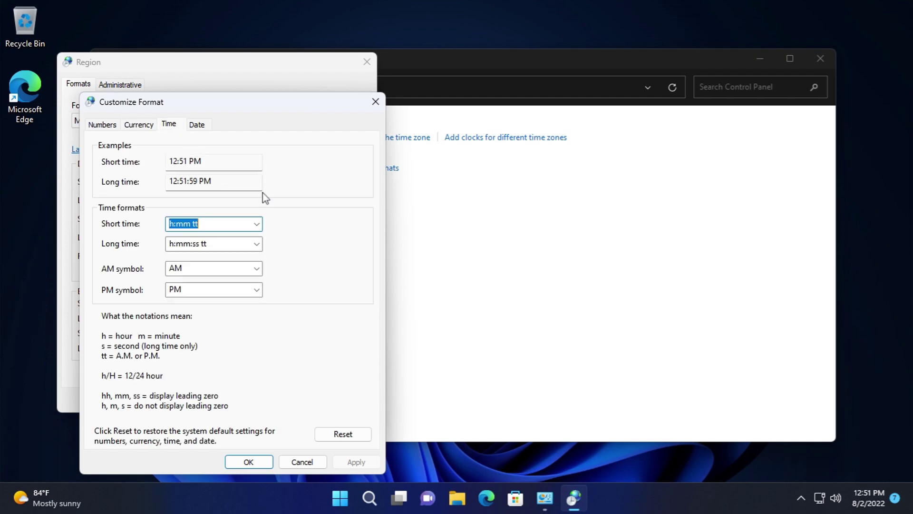
{"action": "left_click", "coordinate": [257, 227]}
{"action": "left_click", "coordinate": [257, 244]}
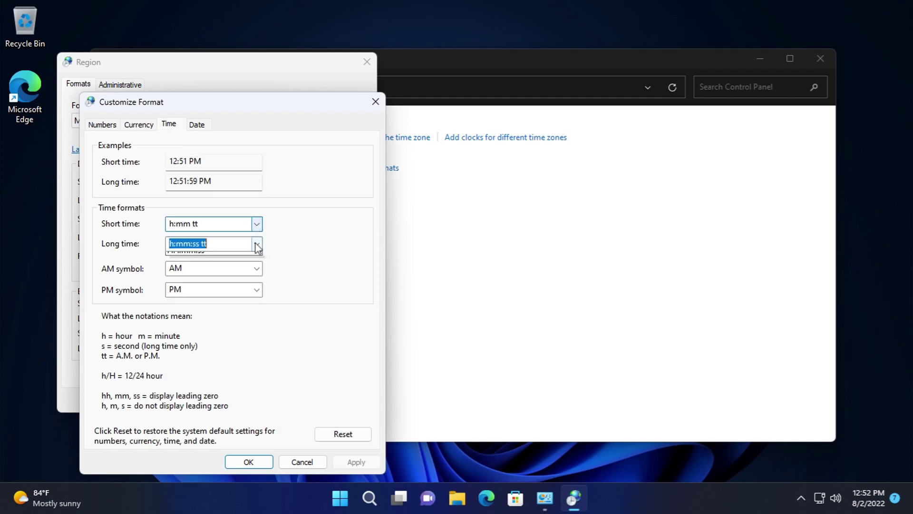
{"action": "left_click", "coordinate": [257, 267]}
{"action": "left_click", "coordinate": [257, 290]}
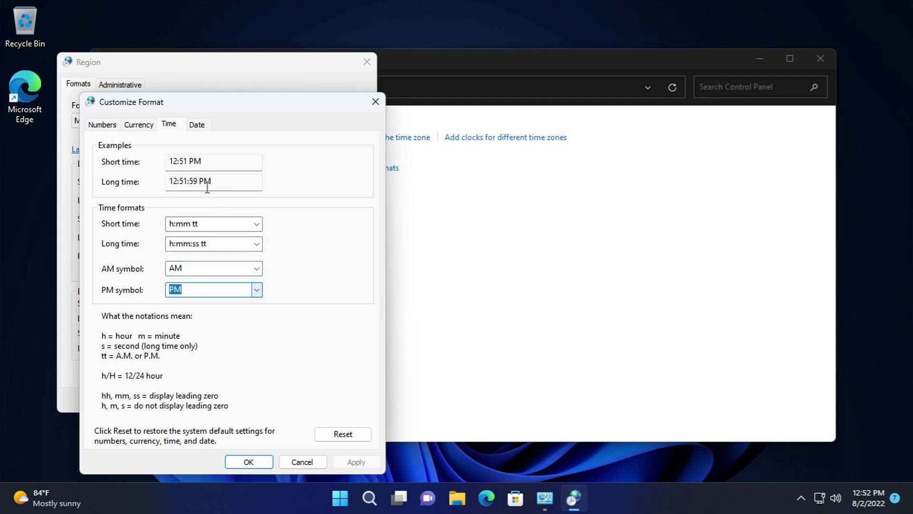
{"action": "left_click", "coordinate": [198, 127]}
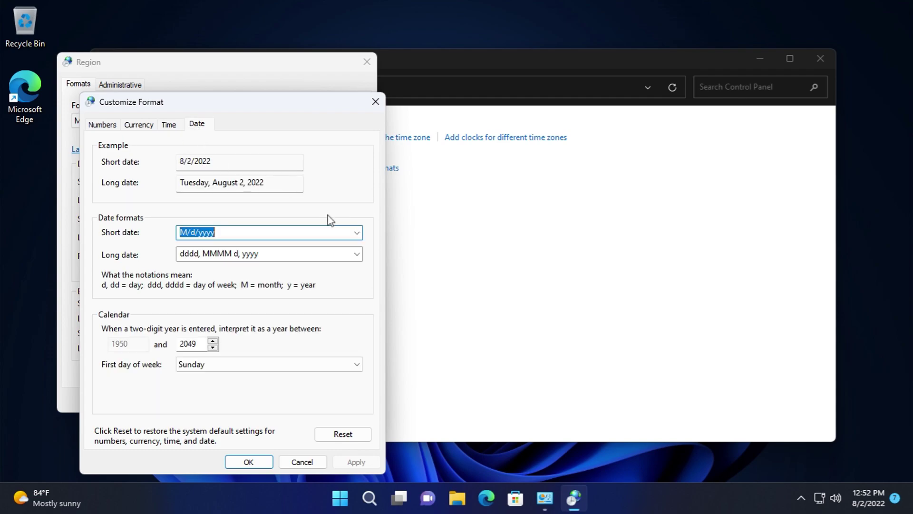
{"action": "left_click", "coordinate": [358, 253]}
{"action": "left_click", "coordinate": [306, 364]}
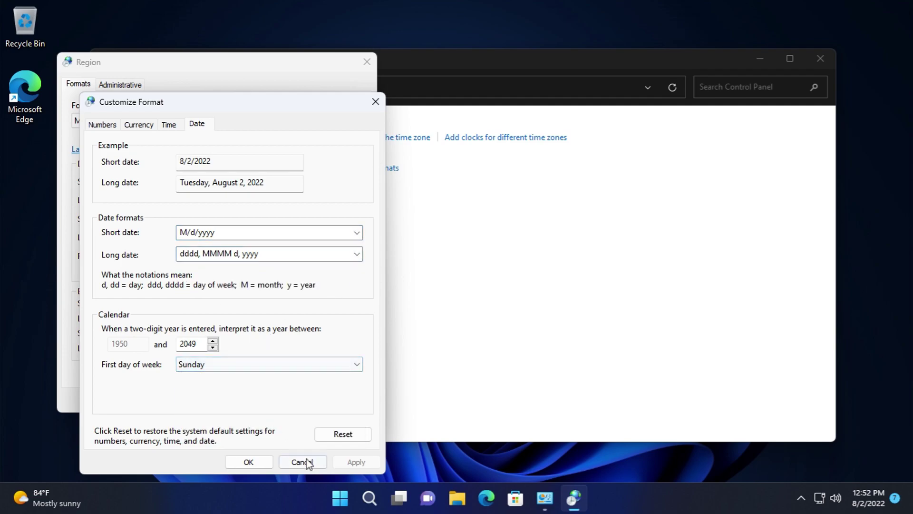
{"action": "left_click", "coordinate": [308, 464]}
- Look at the welcome screen and new account language settings without copying them
{"action": "left_click", "coordinate": [123, 86]}
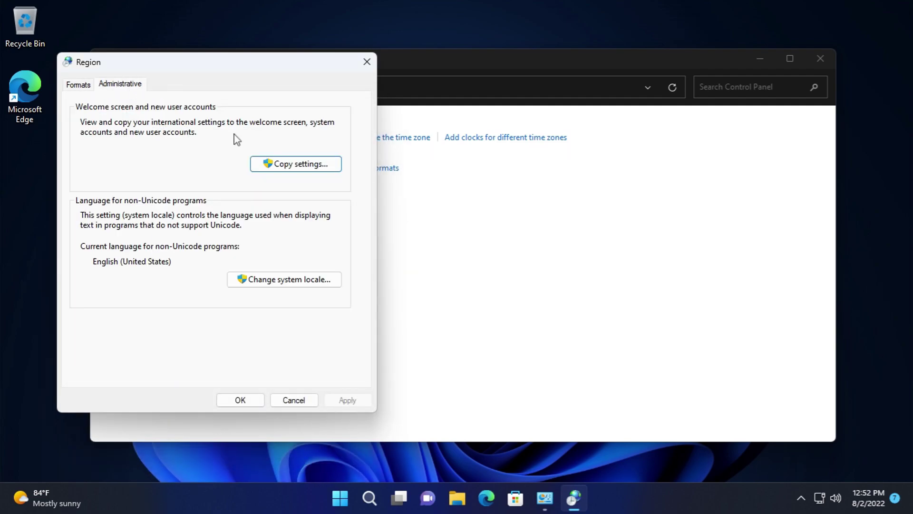
{"action": "left_click", "coordinate": [272, 162]}
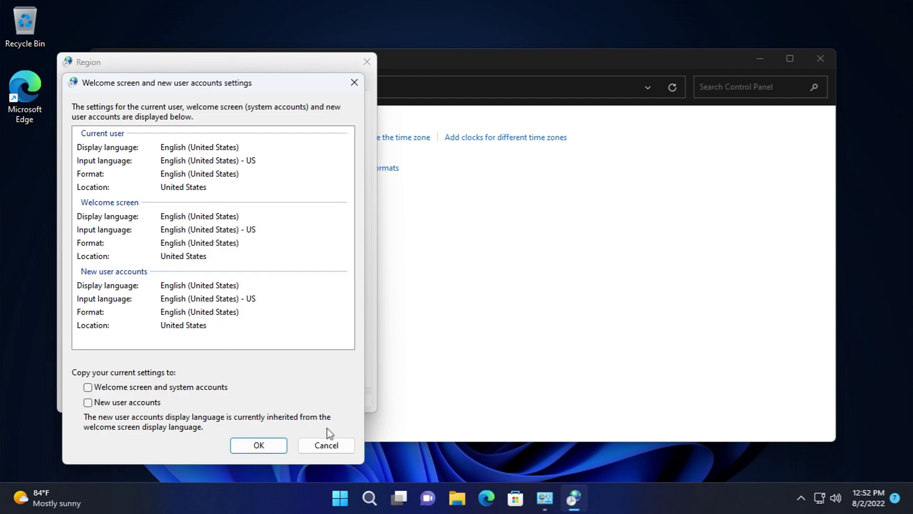
{"action": "left_click", "coordinate": [337, 448]}
- Browse the system locale list, keeping English (United States), and cancel Region Settings
{"action": "left_click", "coordinate": [264, 283]}
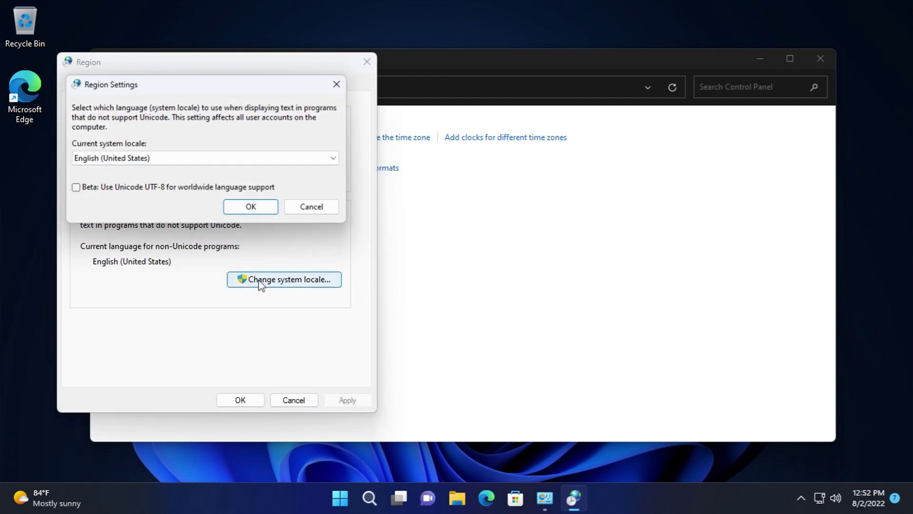
{"action": "left_click", "coordinate": [255, 165]}
{"action": "left_click_drag", "start_coordinate": [339, 270], "coordinate": [339, 248]}
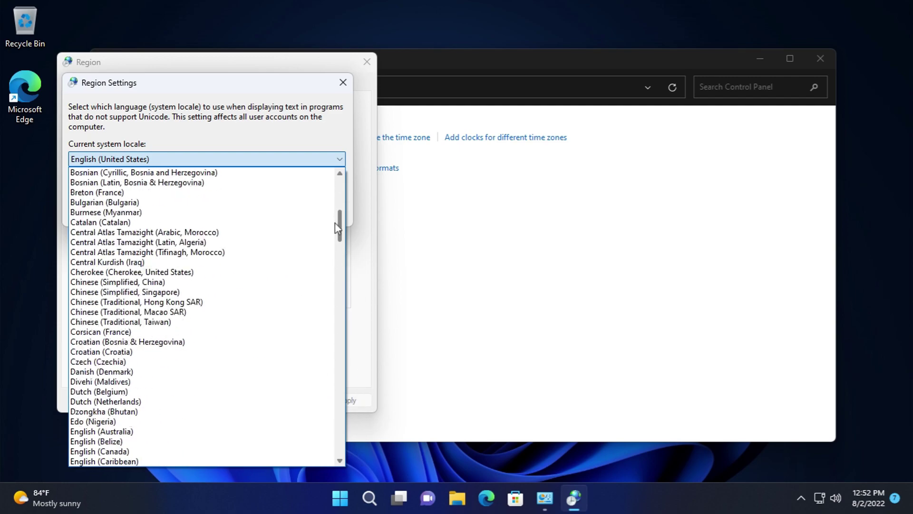
{"action": "left_click", "coordinate": [340, 159]}
{"action": "left_click", "coordinate": [328, 210]}
- Close the Region dialog and view Control Panel items as Large, then Small icons
{"action": "left_click", "coordinate": [288, 401]}
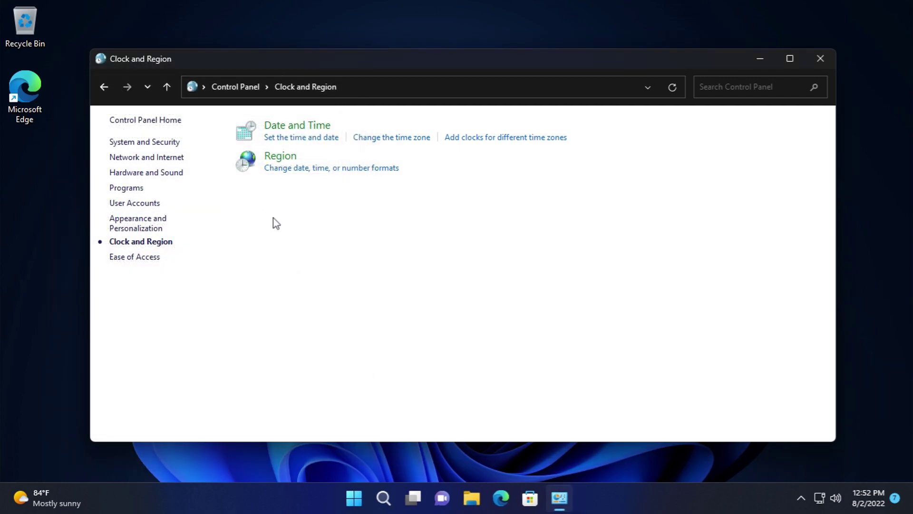
{"action": "left_click", "coordinate": [218, 86]}
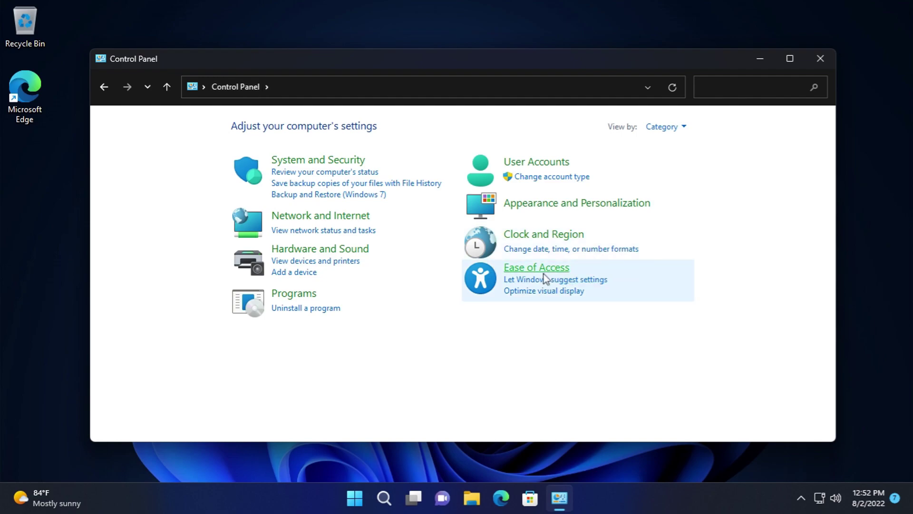
{"action": "left_click", "coordinate": [656, 127]}
{"action": "left_click", "coordinate": [657, 164]}
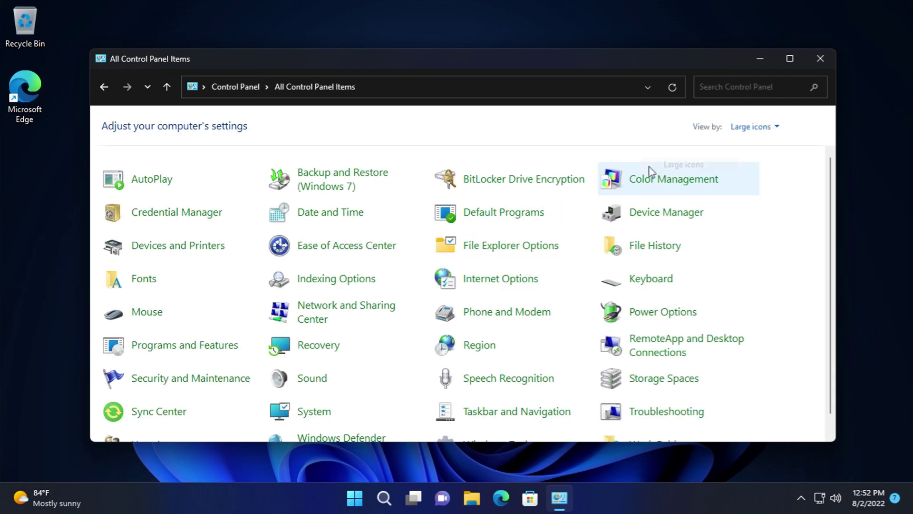
{"action": "left_click", "coordinate": [771, 125]}
{"action": "left_click", "coordinate": [753, 180]}
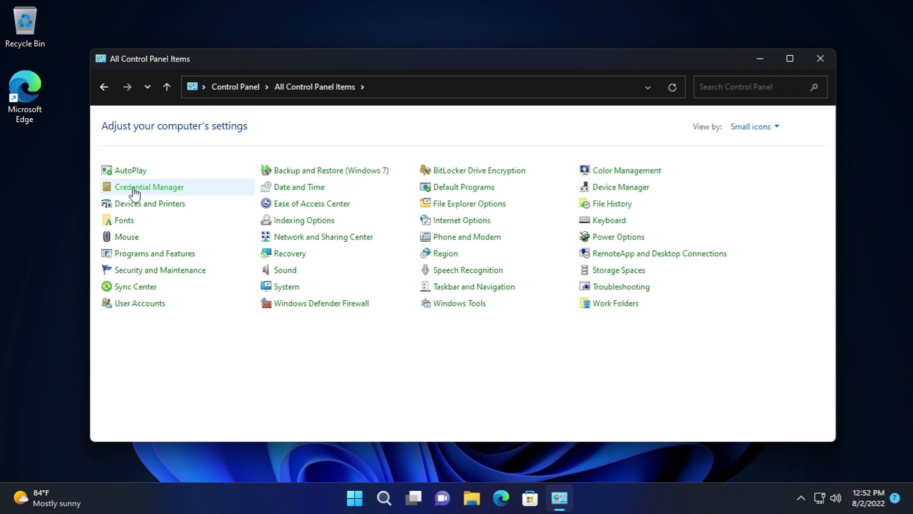
- Explore Sync Center's results, partnerships and offline files settings, then return to all items
{"action": "left_click", "coordinate": [136, 287]}
{"action": "left_click", "coordinate": [143, 175]}
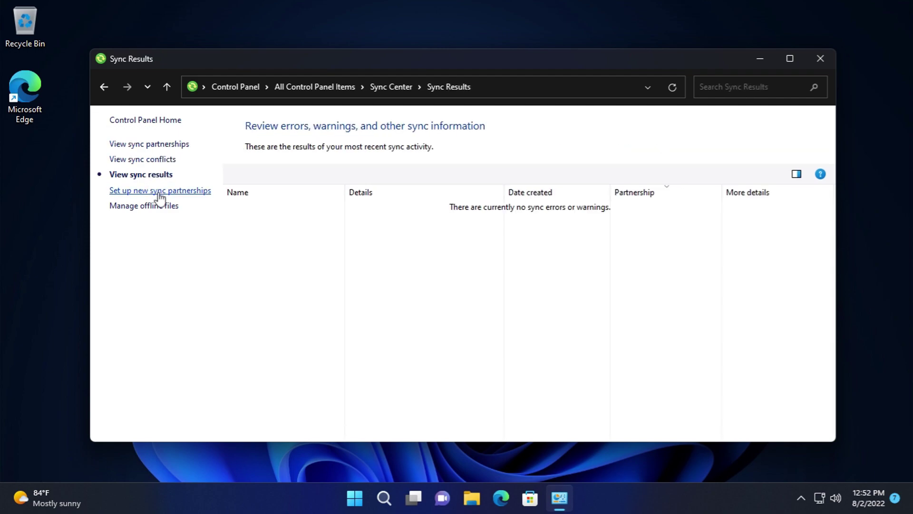
{"action": "left_click", "coordinate": [153, 191]}
{"action": "left_click", "coordinate": [153, 206]}
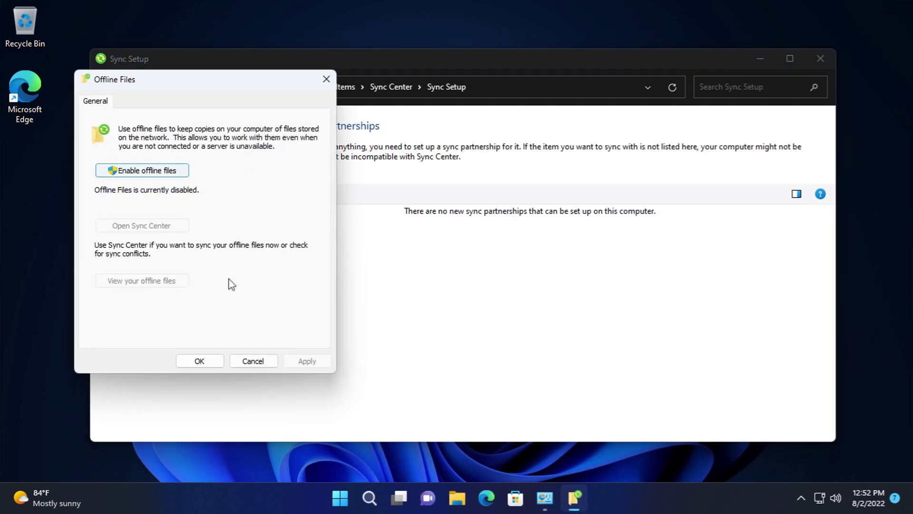
{"action": "left_click", "coordinate": [237, 361]}
{"action": "left_click", "coordinate": [306, 85]}
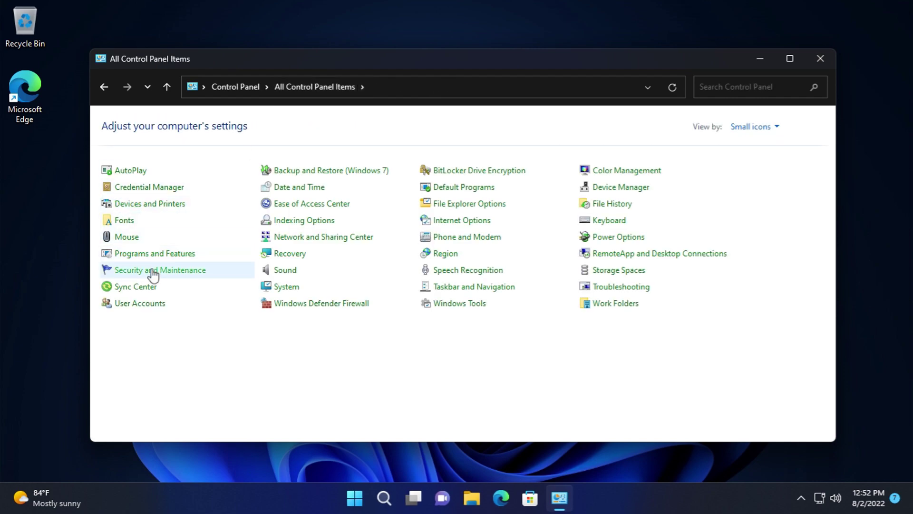
- Browse Indexing Options and its Advanced settings without changes, then glance at Recovery
{"action": "left_click", "coordinate": [305, 219]}
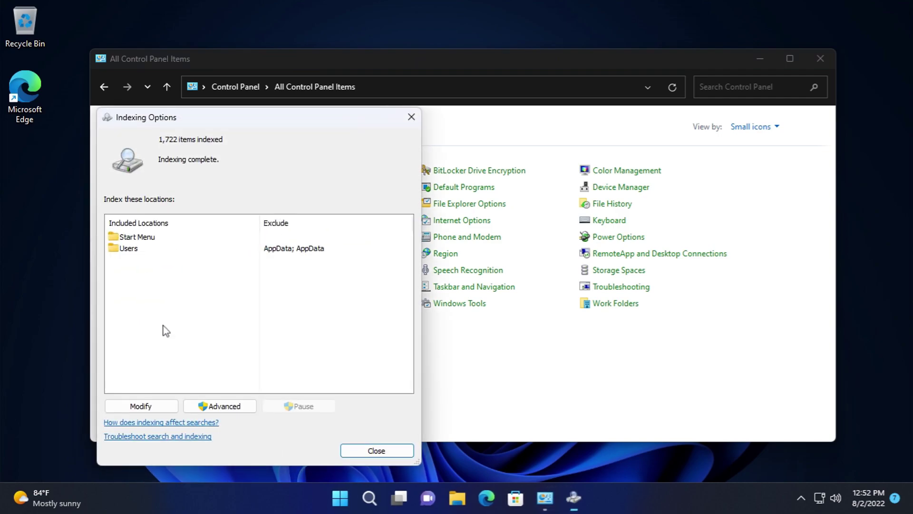
{"action": "left_click", "coordinate": [505, 414]}
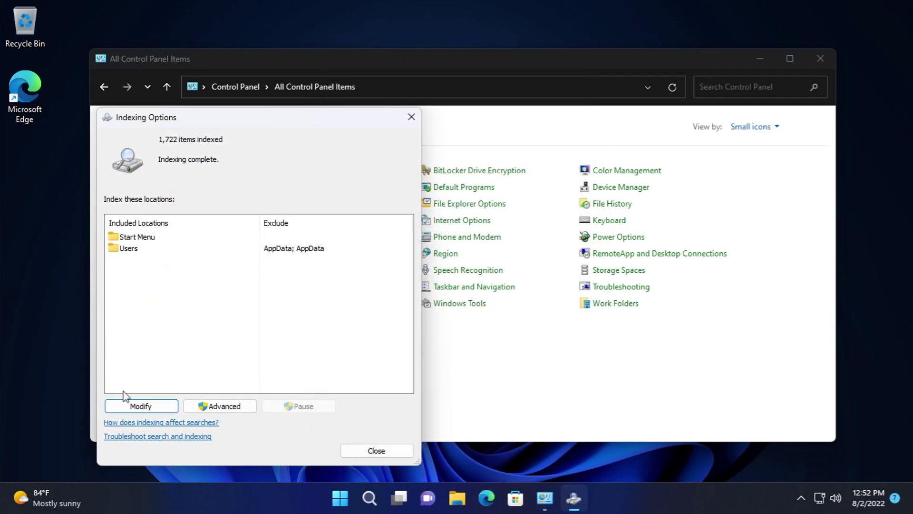
{"action": "left_click", "coordinate": [220, 406]}
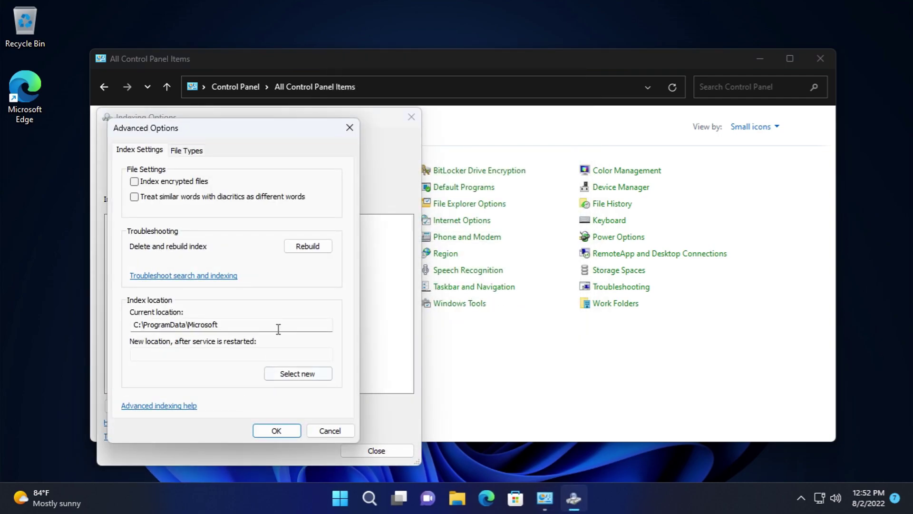
{"action": "left_click", "coordinate": [330, 431]}
{"action": "left_click", "coordinate": [221, 406]}
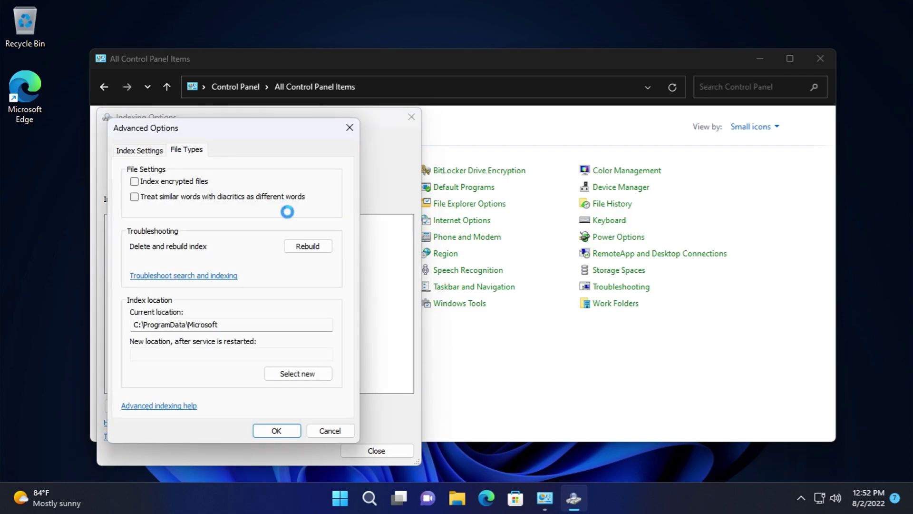
{"action": "left_click_drag", "start_coordinate": [340, 183], "coordinate": [354, 324]}
{"action": "left_click", "coordinate": [328, 429]}
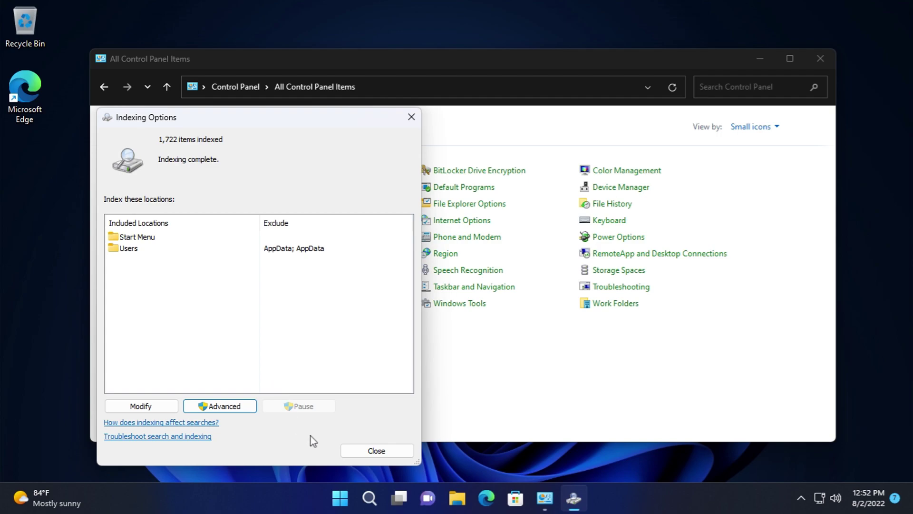
{"action": "left_click", "coordinate": [374, 451]}
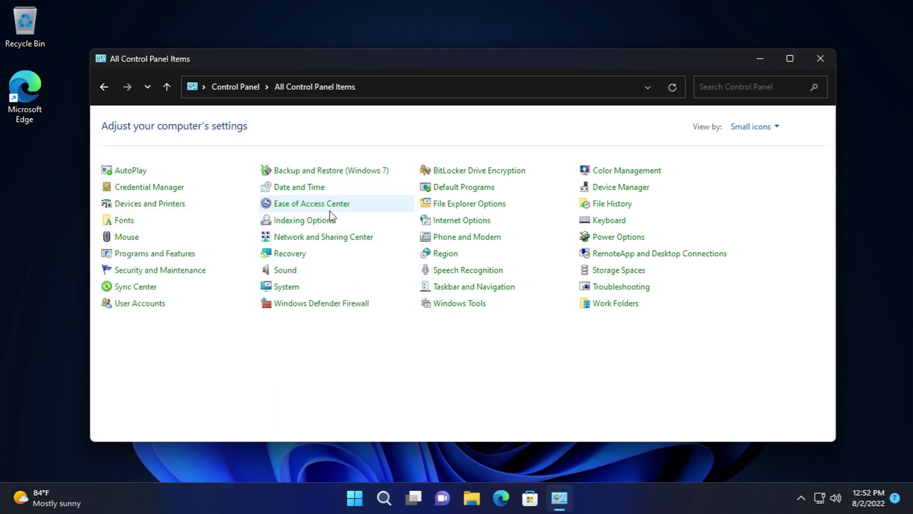
{"action": "left_click", "coordinate": [291, 254]}
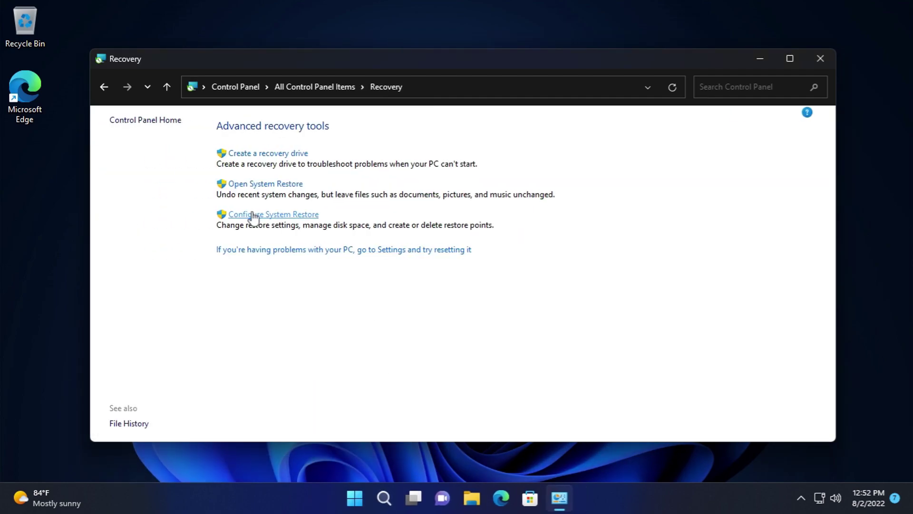
{"action": "left_click", "coordinate": [103, 86]}
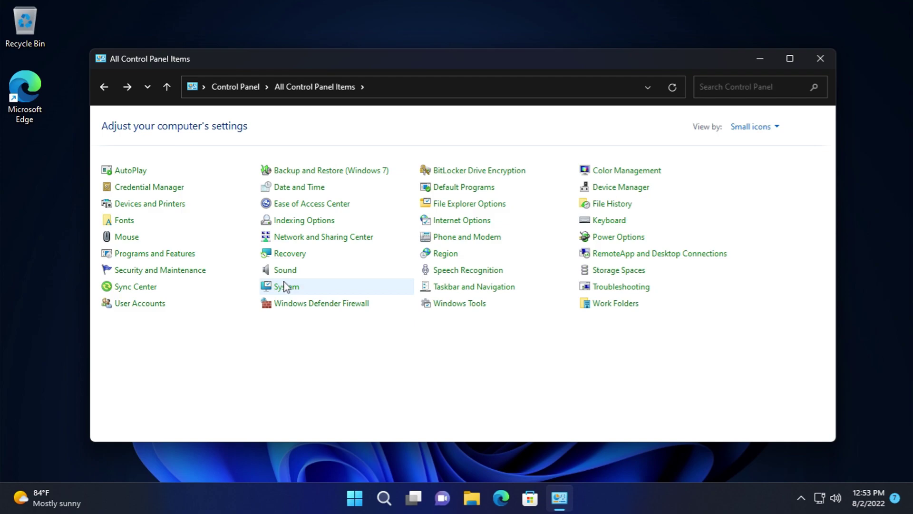
{"action": "left_click", "coordinate": [284, 287]}
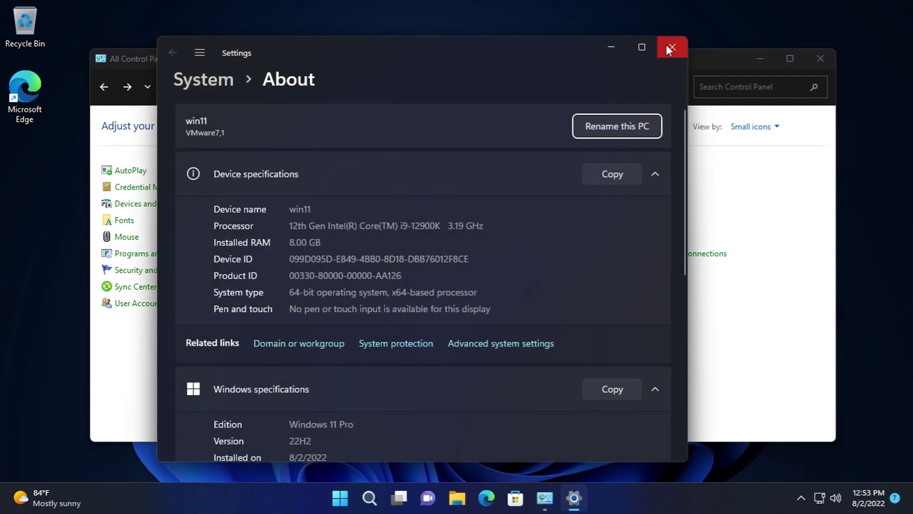
{"action": "left_click", "coordinate": [670, 47]}
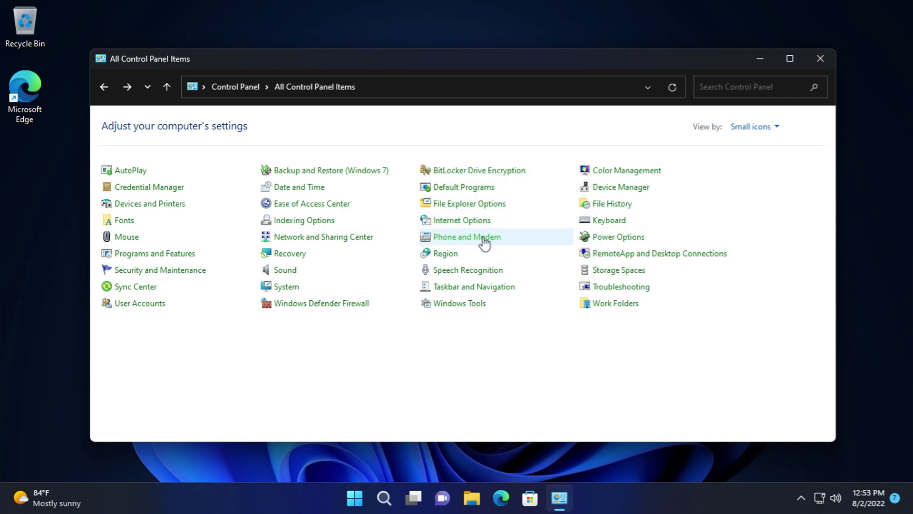
- Save Phone and Modem location information with United States and area code 1
{"action": "left_click", "coordinate": [454, 237]}
{"action": "left_click", "coordinate": [169, 88]}
{"action": "left_click_drag", "start_coordinate": [185, 285], "coordinate": [181, 87]}
{"action": "left_click", "coordinate": [182, 86]}
{"action": "left_click", "coordinate": [42, 121]}
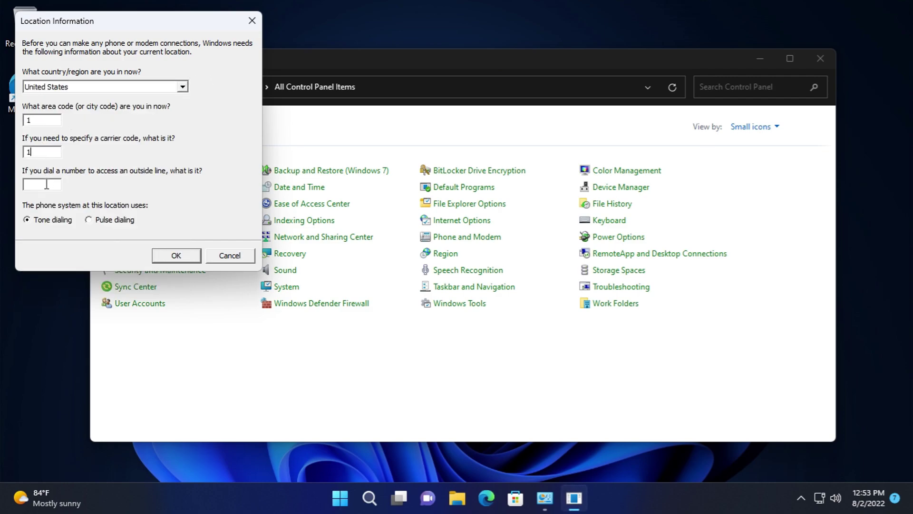
{"action": "left_click", "coordinate": [176, 255]}
- Start a new United States dialing location and preview its area code rules, cancelling the rule
{"action": "left_click", "coordinate": [226, 318]}
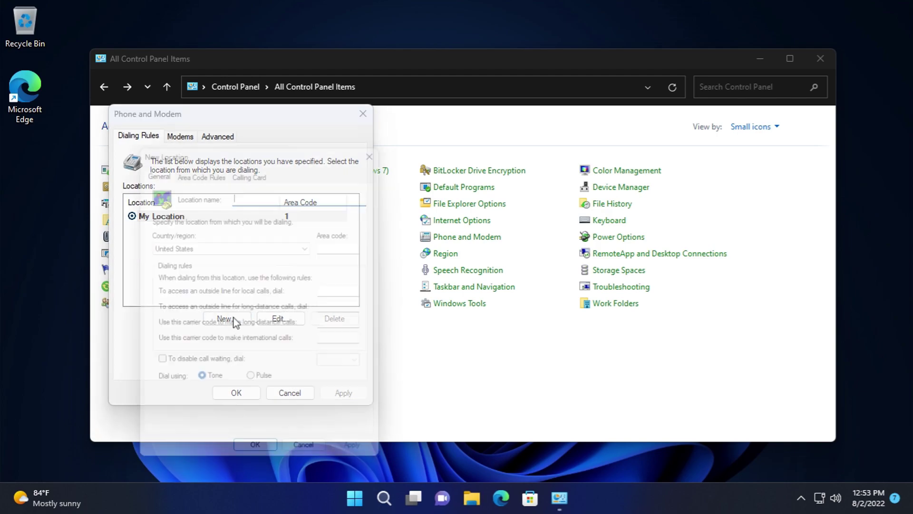
{"action": "left_click", "coordinate": [314, 244]}
{"action": "left_click_drag", "start_coordinate": [313, 476], "coordinate": [313, 265]}
{"action": "left_click", "coordinate": [326, 262]}
{"action": "left_click", "coordinate": [191, 167]}
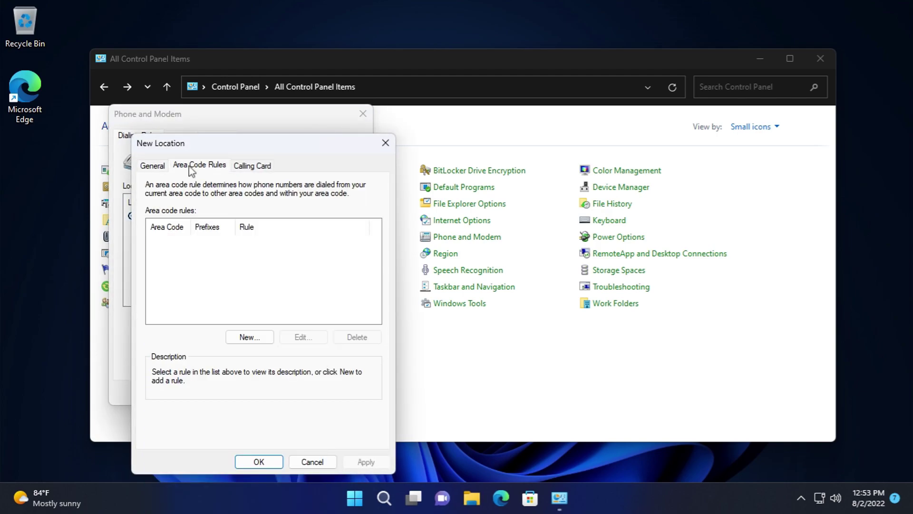
{"action": "left_click", "coordinate": [250, 337]}
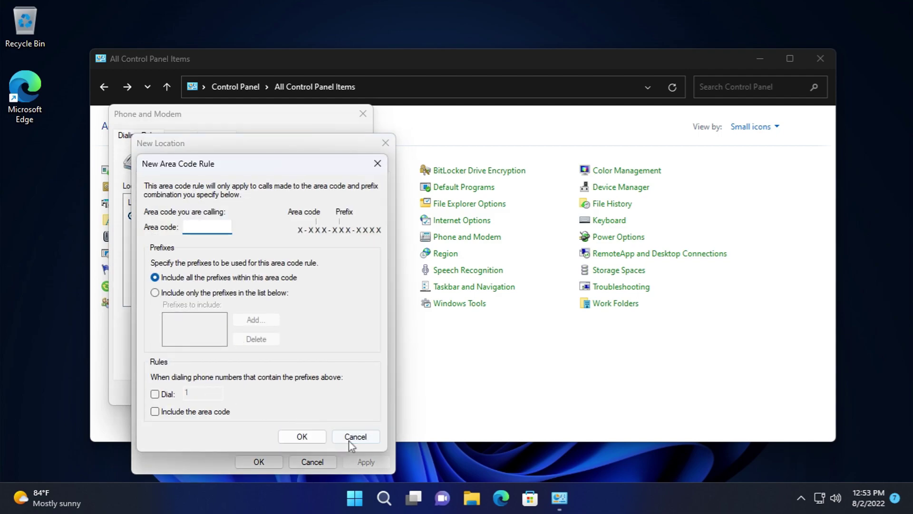
{"action": "left_click", "coordinate": [354, 437]}
- Start a new calling card and add access number and PIN as long-distance dialing steps
{"action": "left_click", "coordinate": [251, 165]}
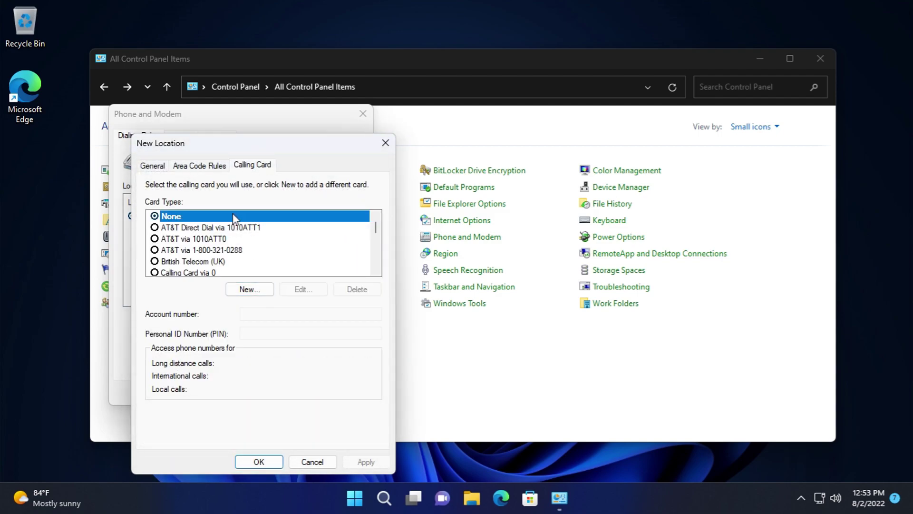
{"action": "left_click", "coordinate": [247, 291]}
{"action": "left_click", "coordinate": [230, 205]}
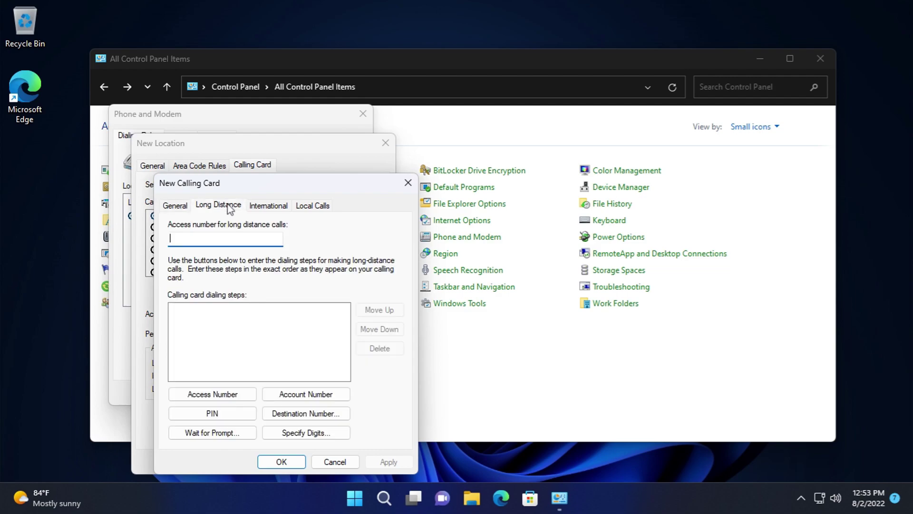
{"action": "left_click", "coordinate": [218, 394]}
{"action": "left_click", "coordinate": [212, 413]}
- Preview the remaining dialing step options, then discard the calling card and new location
{"action": "left_click", "coordinate": [223, 433]}
{"action": "left_click", "coordinate": [377, 331]}
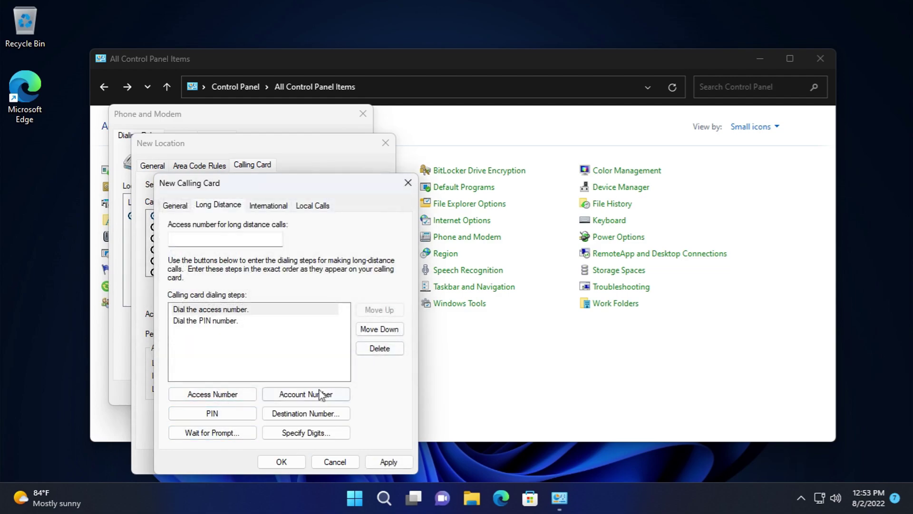
{"action": "left_click", "coordinate": [316, 414]}
{"action": "left_click", "coordinate": [376, 324]}
{"action": "left_click", "coordinate": [314, 433]}
{"action": "left_click", "coordinate": [350, 287]}
{"action": "left_click", "coordinate": [268, 206]}
{"action": "left_click", "coordinate": [313, 206]}
{"action": "left_click", "coordinate": [352, 463]}
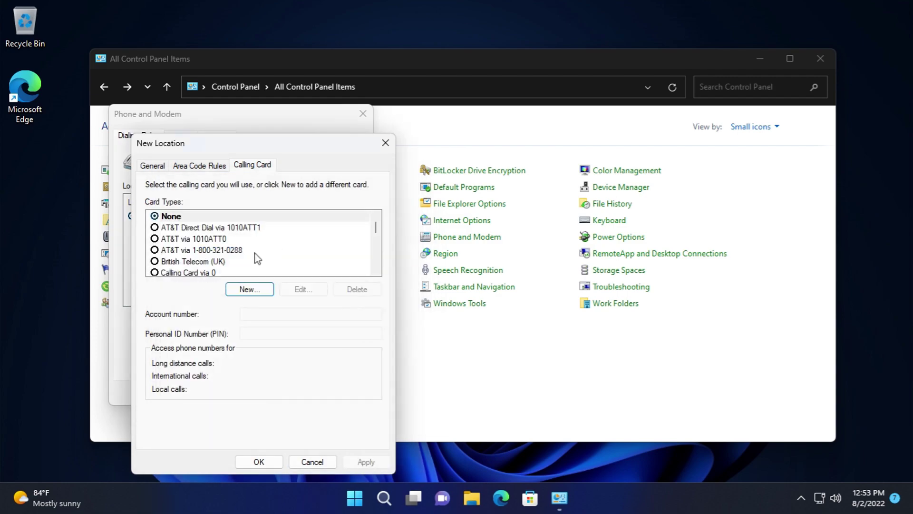
{"action": "left_click_drag", "start_coordinate": [380, 232], "coordinate": [385, 278]}
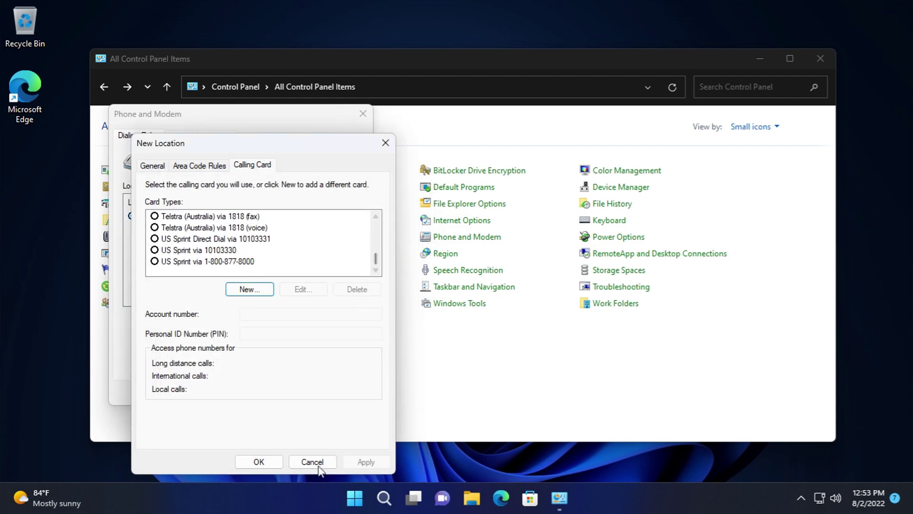
{"action": "left_click", "coordinate": [318, 464]}
- Start adding a modem, view the Standard Cell Phones models, and cancel the installation
{"action": "left_click", "coordinate": [183, 137]}
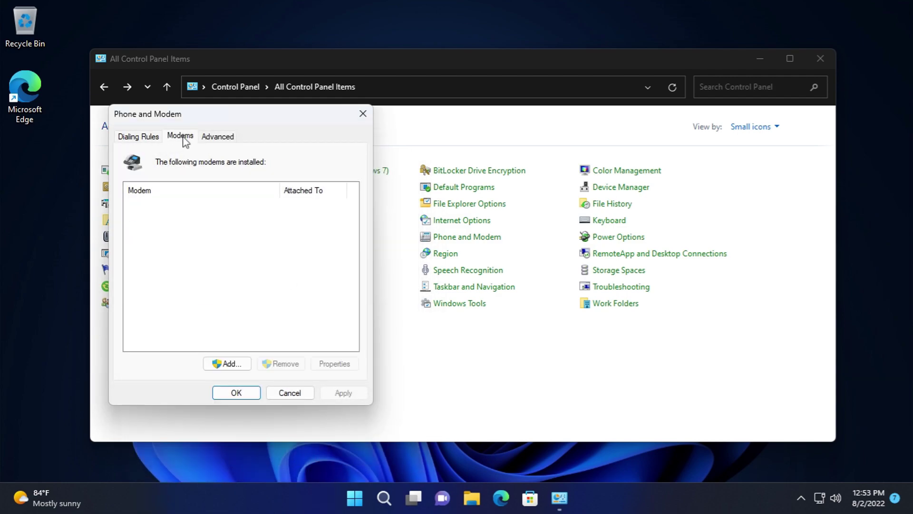
{"action": "left_click", "coordinate": [242, 366]}
{"action": "left_click", "coordinate": [427, 422]}
{"action": "left_click_drag", "start_coordinate": [501, 309], "coordinate": [505, 359]}
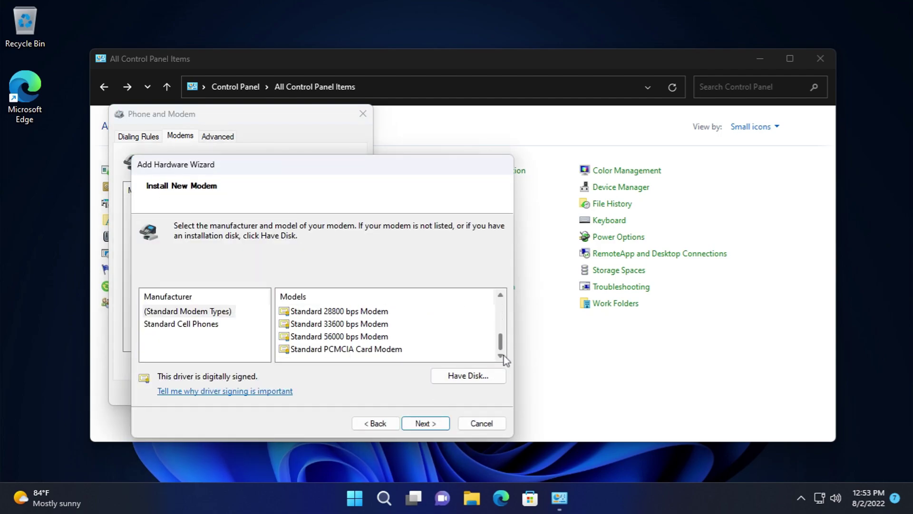
{"action": "left_click", "coordinate": [224, 324]}
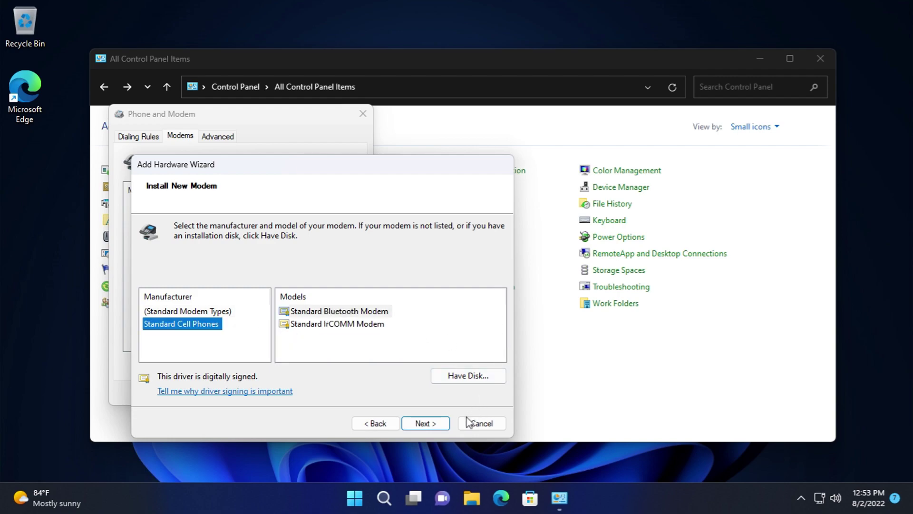
{"action": "left_click", "coordinate": [470, 421]}
- View telephony providers, cancel adding one, and close Phone and Modem
{"action": "left_click", "coordinate": [205, 136]}
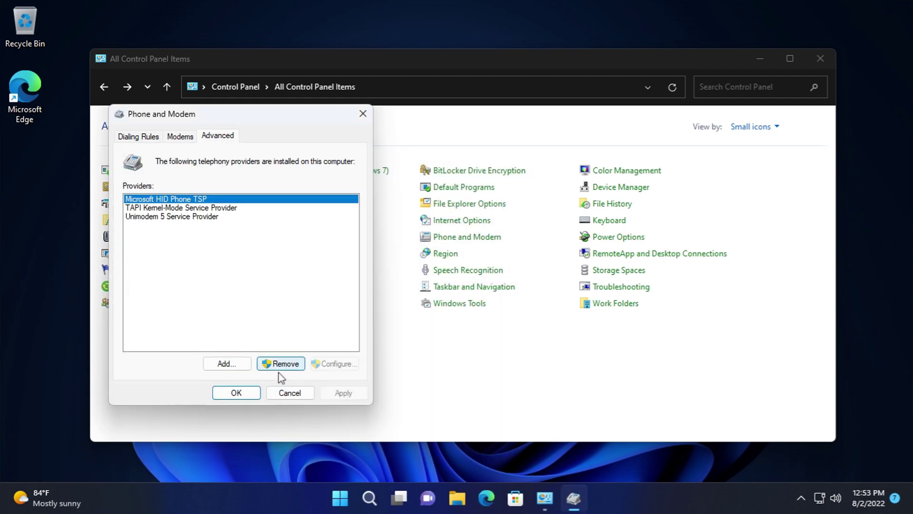
{"action": "left_click", "coordinate": [227, 364]}
{"action": "left_click", "coordinate": [350, 279]}
{"action": "left_click", "coordinate": [308, 395]}
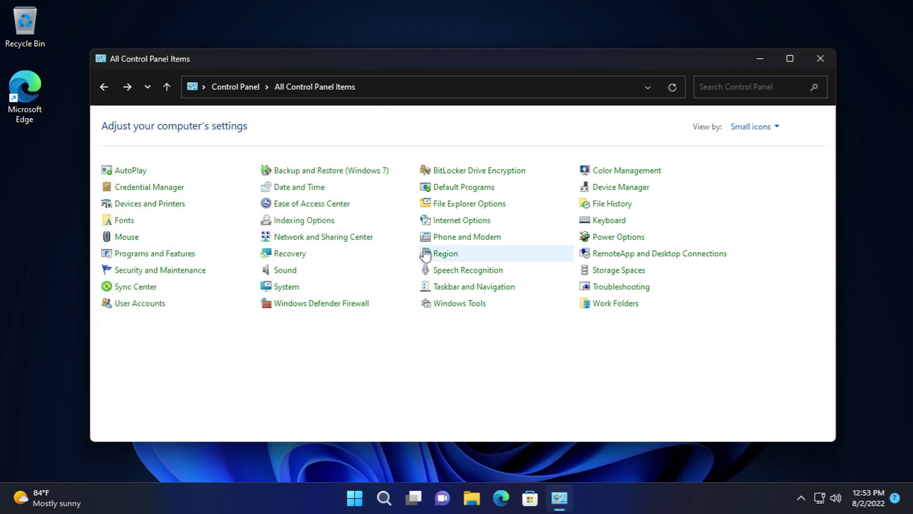
{"action": "left_click", "coordinate": [471, 289]}
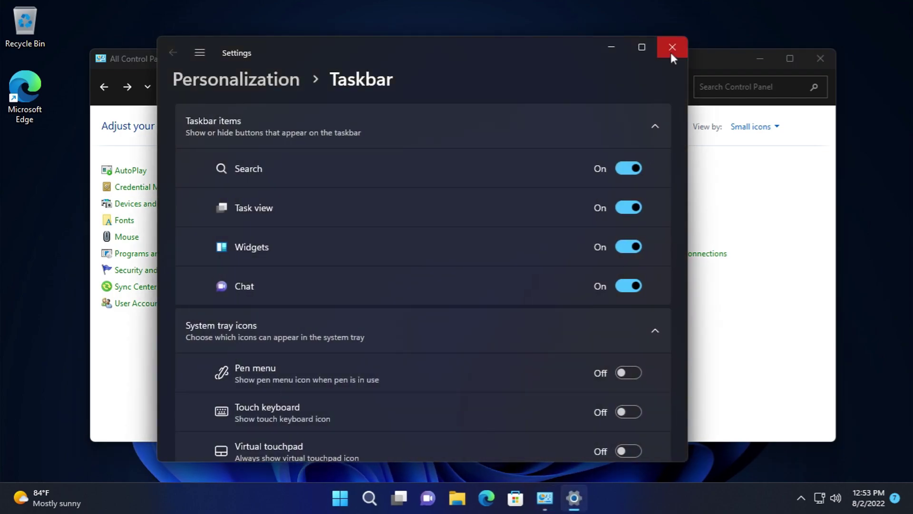
{"action": "left_click", "coordinate": [673, 46]}
{"action": "left_click", "coordinate": [470, 305]}
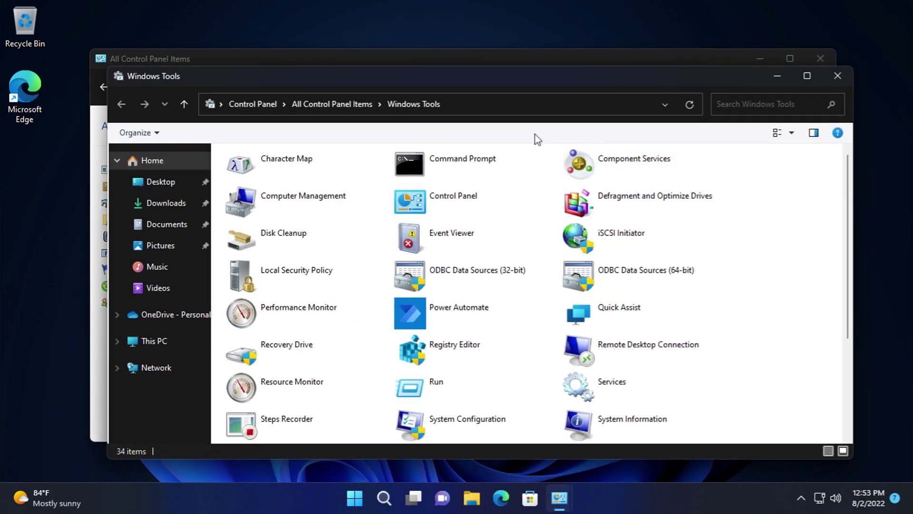
{"action": "left_click", "coordinate": [837, 76]}
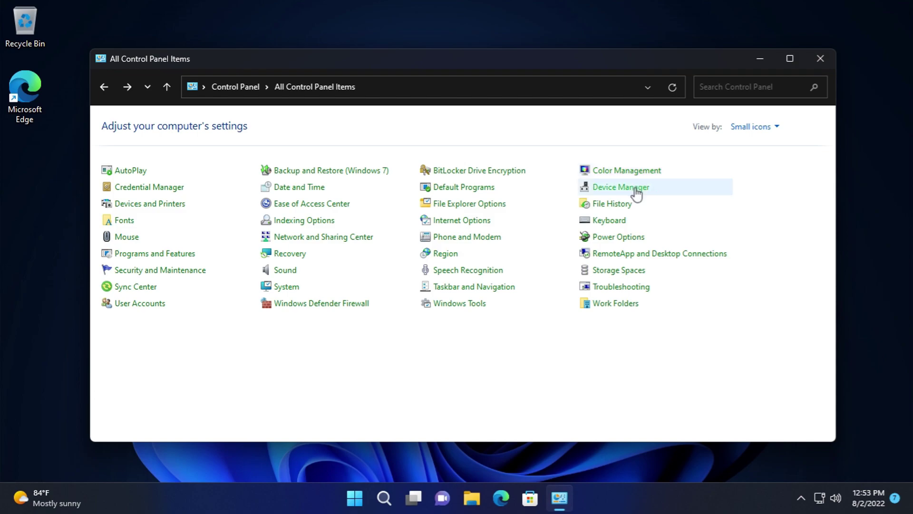
{"action": "left_click", "coordinate": [622, 225]}
{"action": "left_click", "coordinate": [91, 67]}
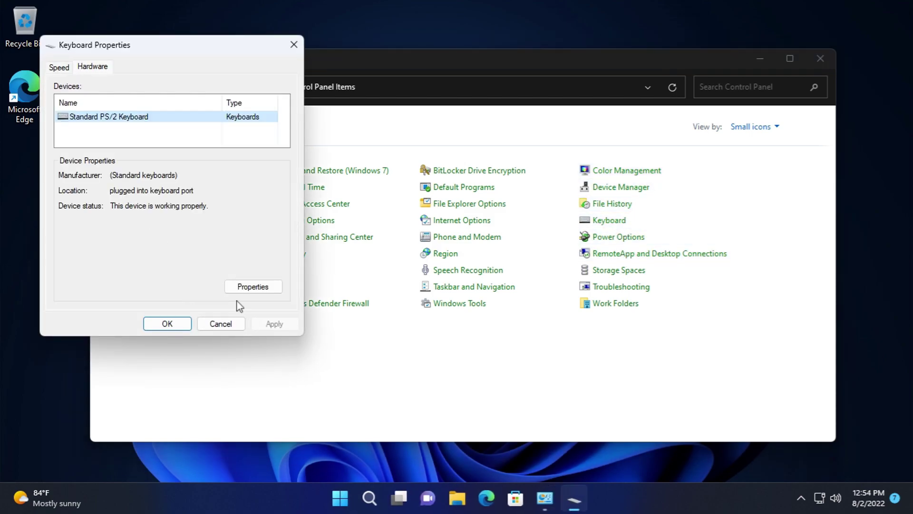
{"action": "left_click", "coordinate": [255, 286]}
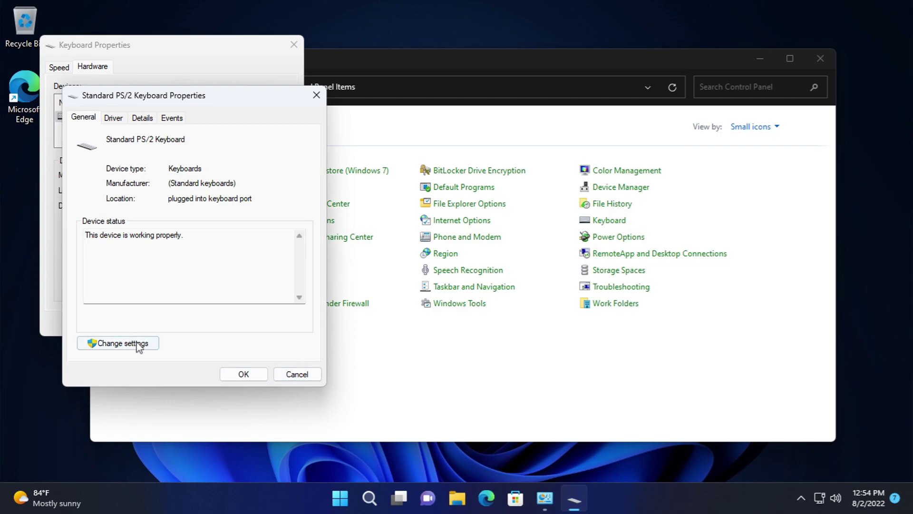
{"action": "left_click", "coordinate": [122, 343]}
{"action": "key", "text": "ctrl+Tab"}
{"action": "key", "text": "ctrl+Tab"}
{"action": "key", "text": "ctrl+Tab"}
{"action": "key", "text": "ctrl+Tab"}
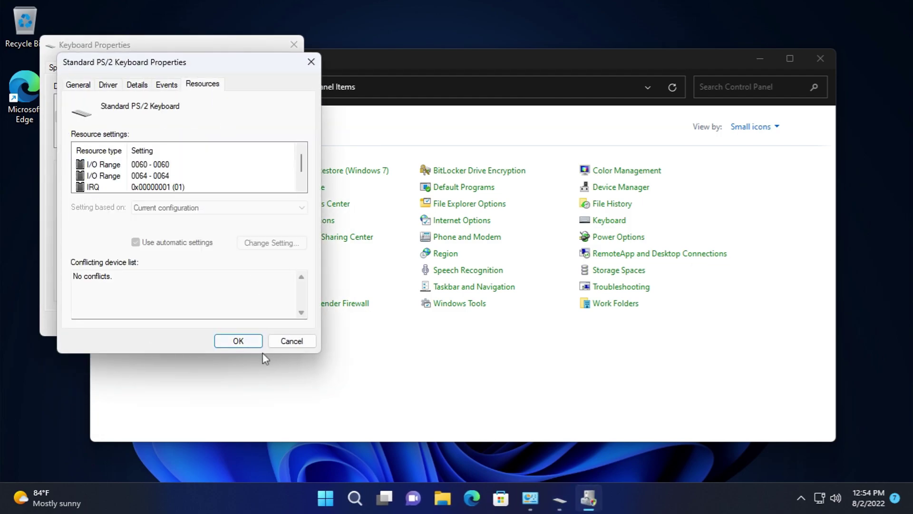
{"action": "left_click", "coordinate": [289, 342]}
{"action": "left_click", "coordinate": [227, 322]}
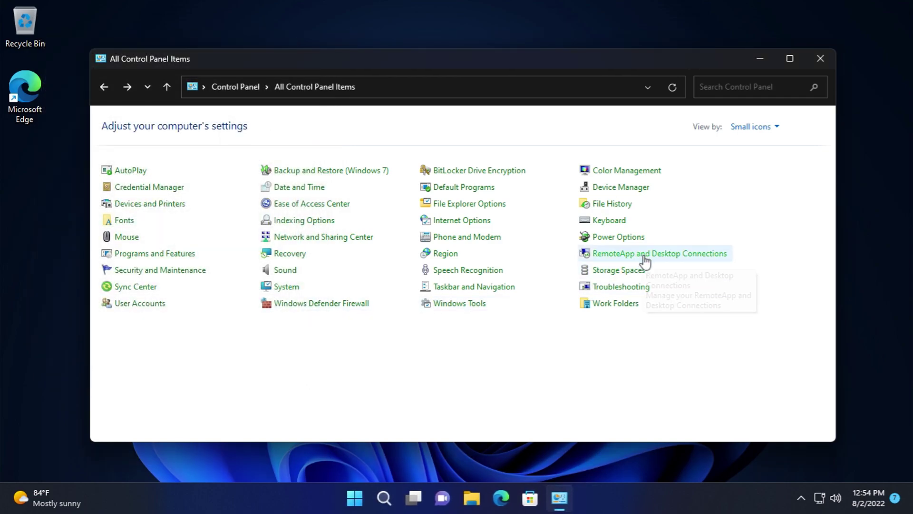
- Look at RemoteApp and Desktop Connections access, then dismiss it and return to all items
{"action": "left_click", "coordinate": [646, 261]}
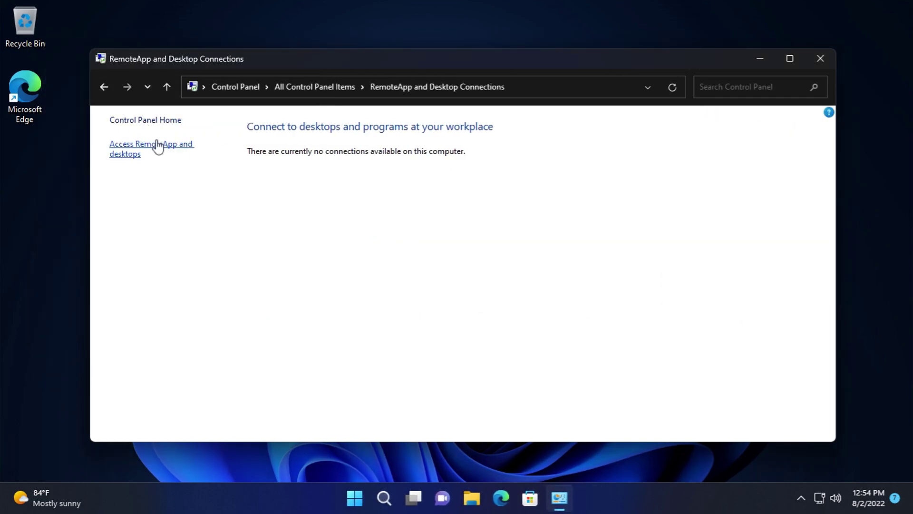
{"action": "left_click", "coordinate": [154, 144]}
{"action": "left_click", "coordinate": [630, 386]}
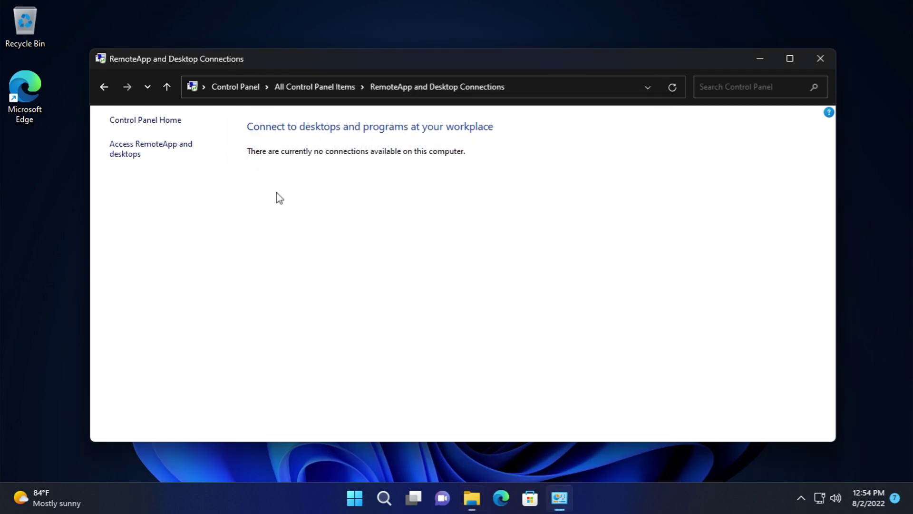
{"action": "left_click", "coordinate": [104, 87]}
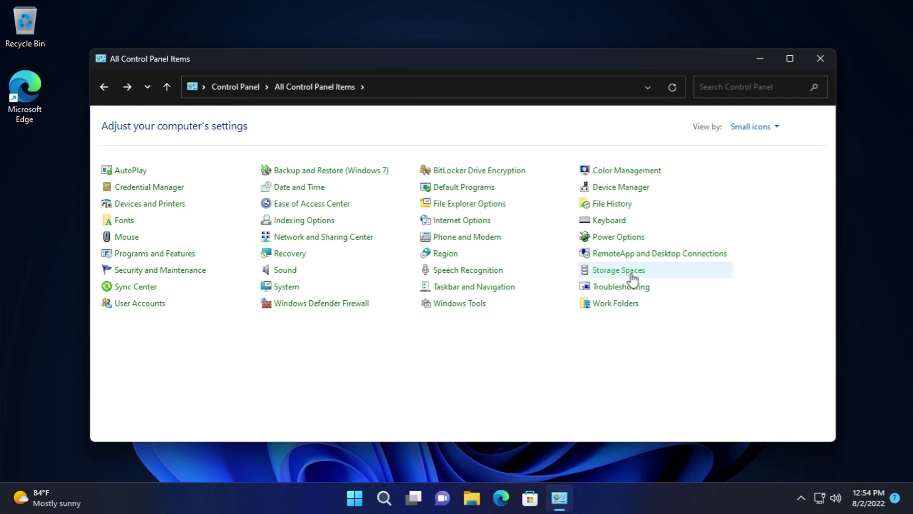
- Glance at Storage Spaces, Troubleshooting and Work Folders, then close Control Panel
{"action": "left_click", "coordinate": [606, 268]}
{"action": "left_click", "coordinate": [104, 87]}
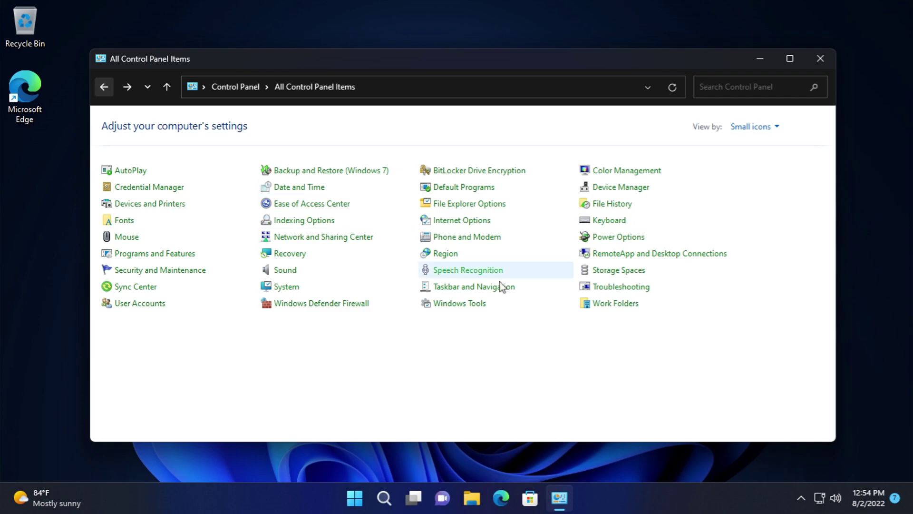
{"action": "left_click", "coordinate": [623, 287]}
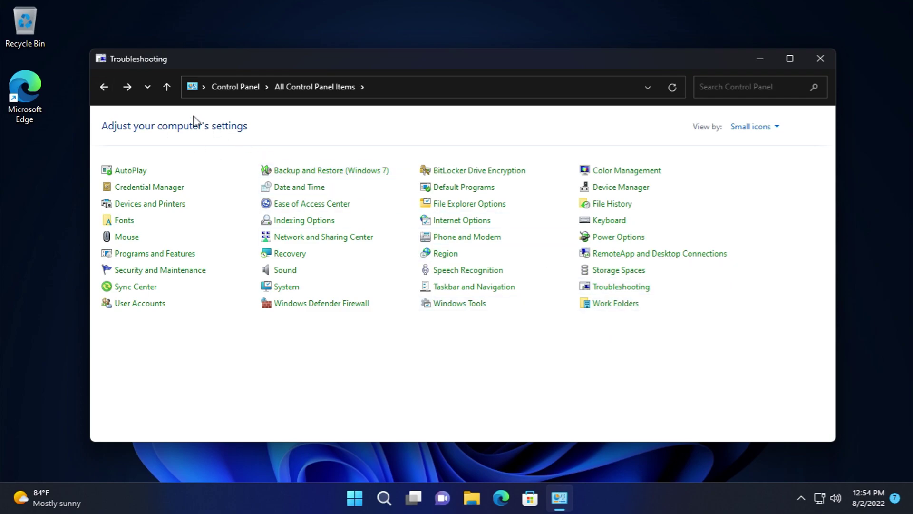
{"action": "left_click", "coordinate": [105, 87]}
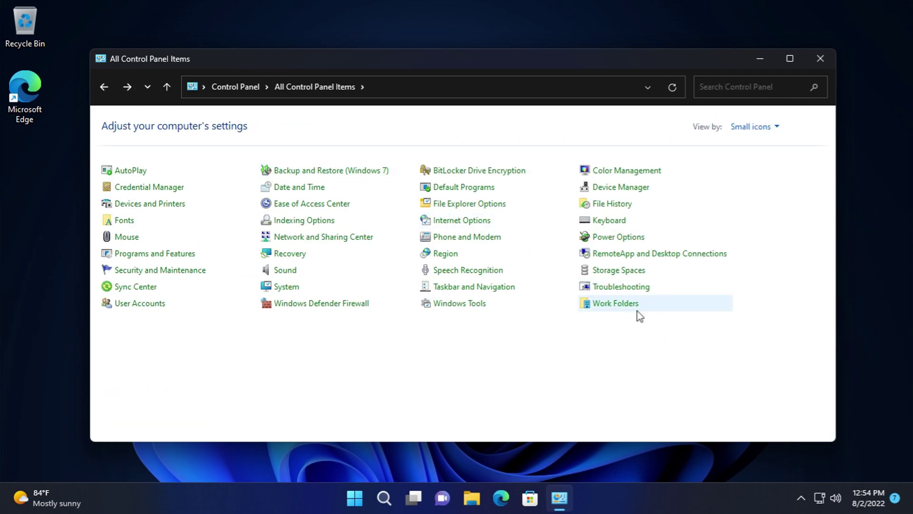
{"action": "left_click", "coordinate": [618, 305]}
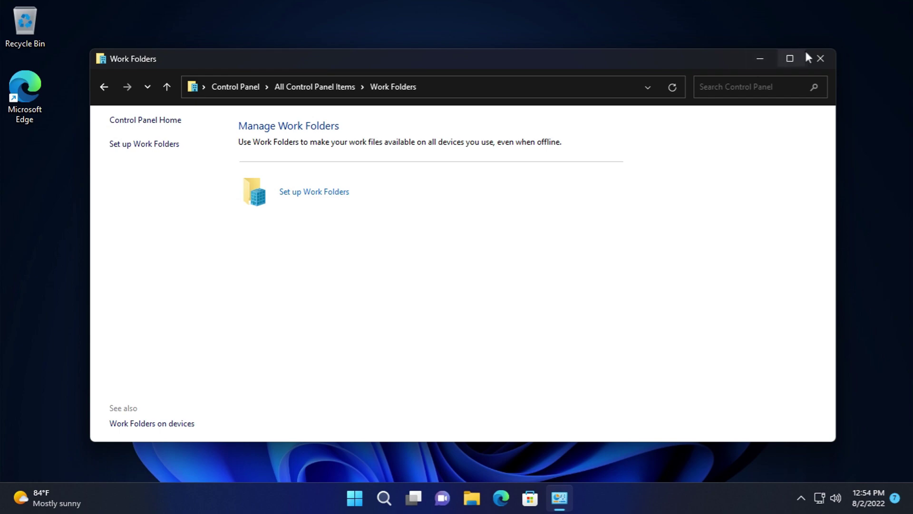
{"action": "left_click", "coordinate": [821, 58]}
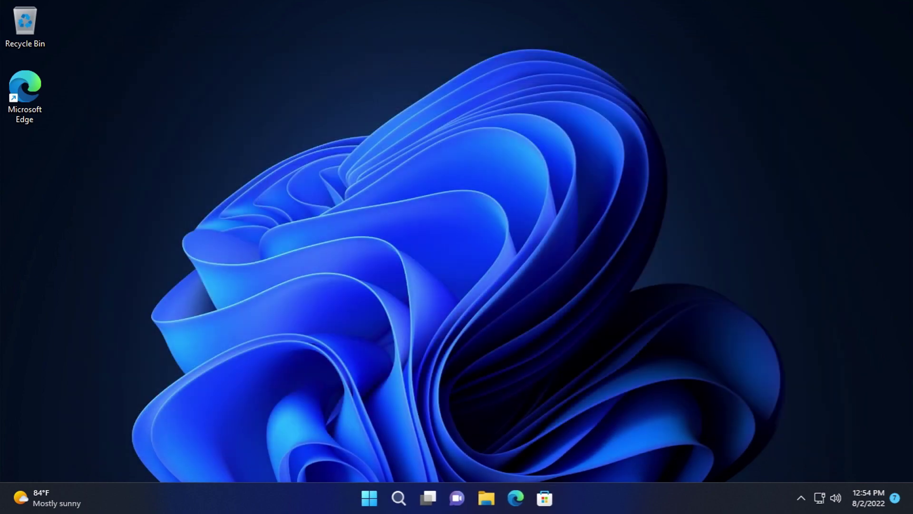
- Launch Live captions from the Accessibility folder in Start's All apps list
{"action": "left_click", "coordinate": [371, 498]}
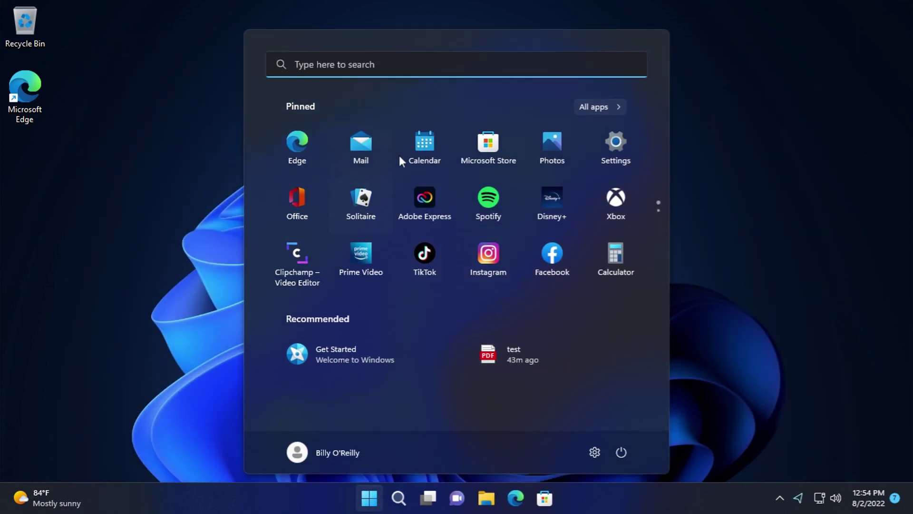
{"action": "left_click", "coordinate": [596, 109]}
{"action": "left_click", "coordinate": [374, 188]}
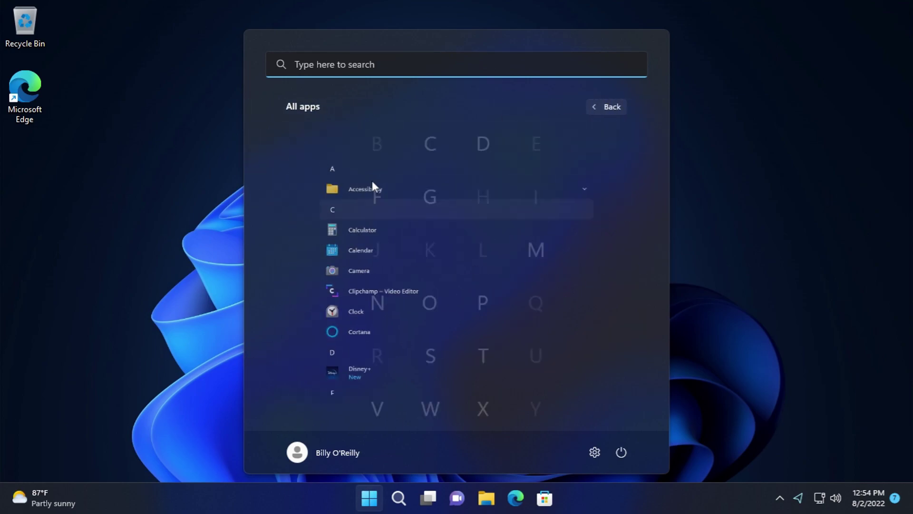
{"action": "left_click", "coordinate": [620, 107]}
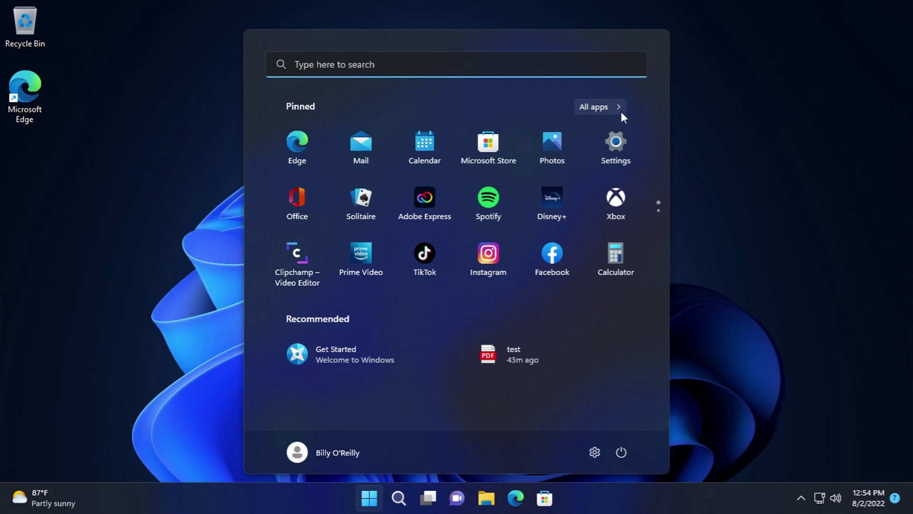
{"action": "left_click", "coordinate": [618, 107]}
{"action": "left_click", "coordinate": [372, 163]}
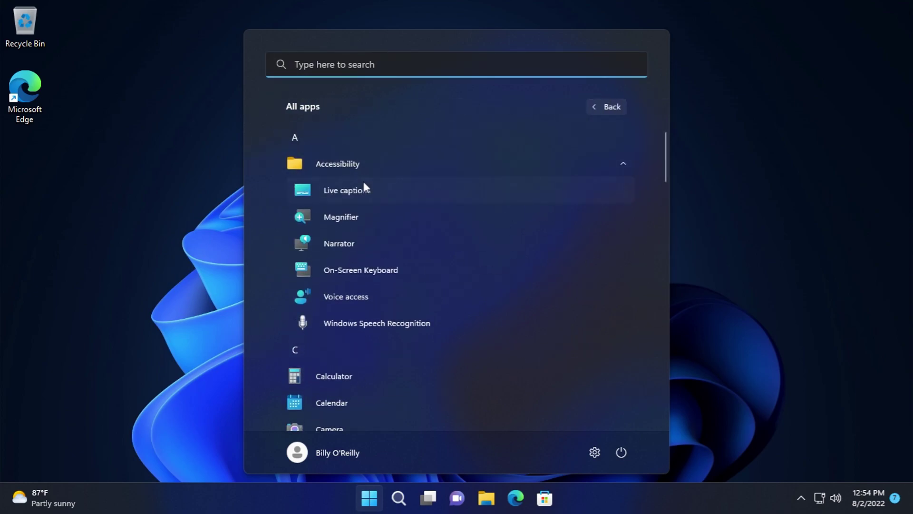
{"action": "left_click", "coordinate": [363, 186]}
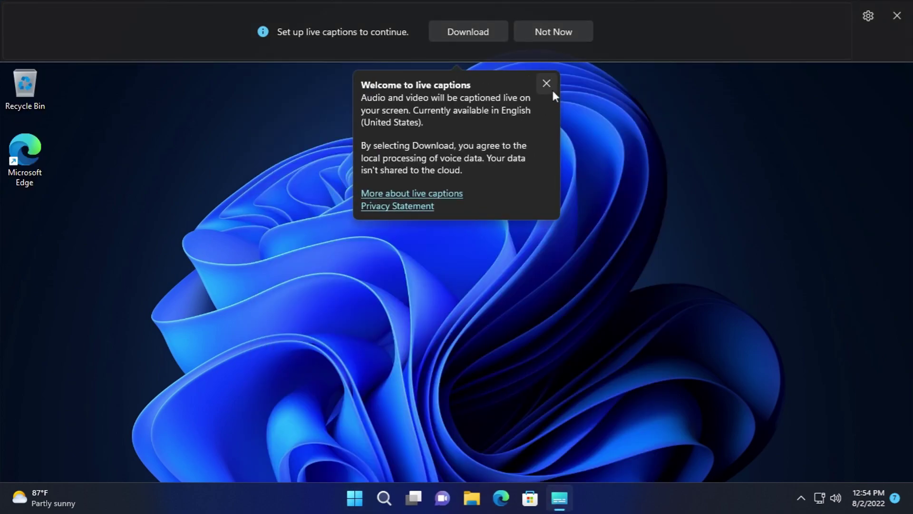
- Check the Caption style settings, close Live captions, and reopen Start's All apps list
{"action": "left_click", "coordinate": [548, 84]}
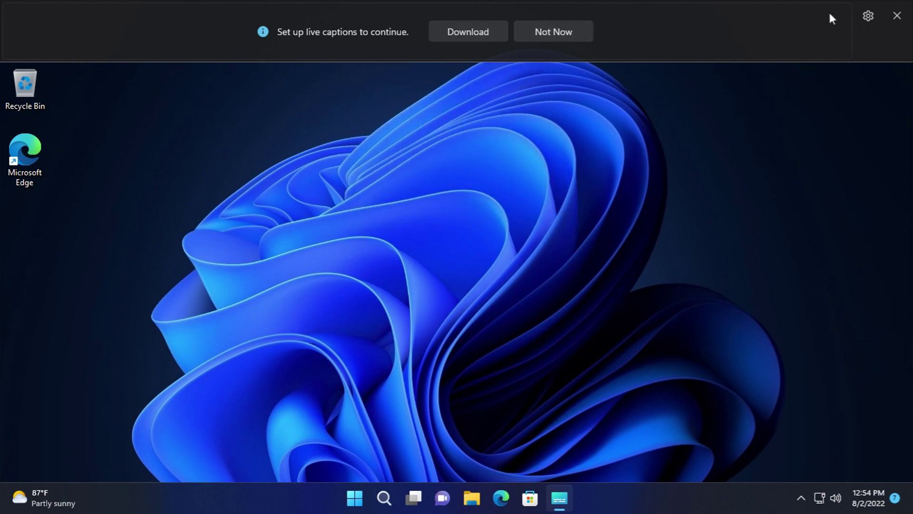
{"action": "left_click", "coordinate": [865, 16]}
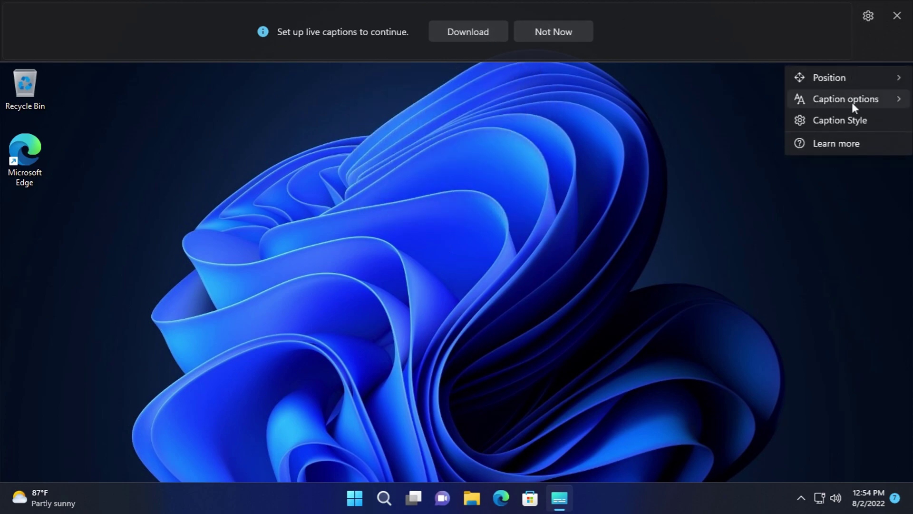
{"action": "left_click", "coordinate": [850, 120]}
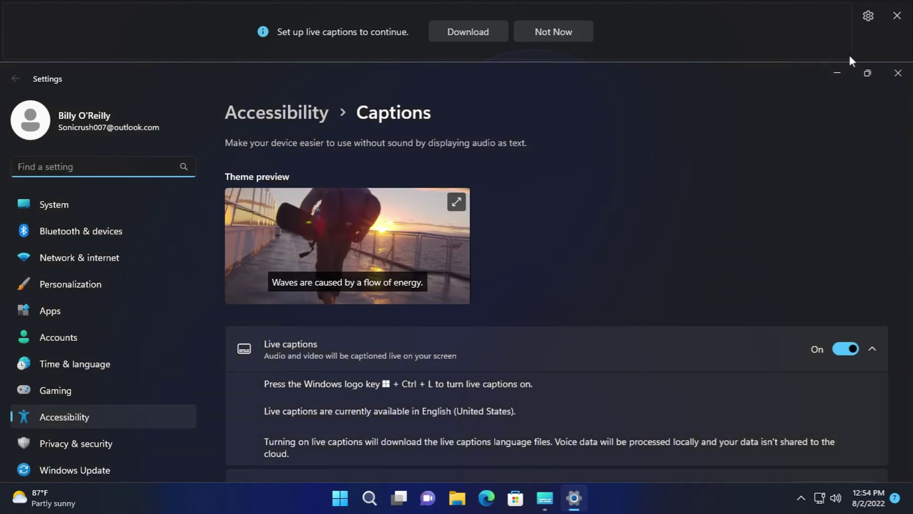
{"action": "left_click", "coordinate": [898, 72]}
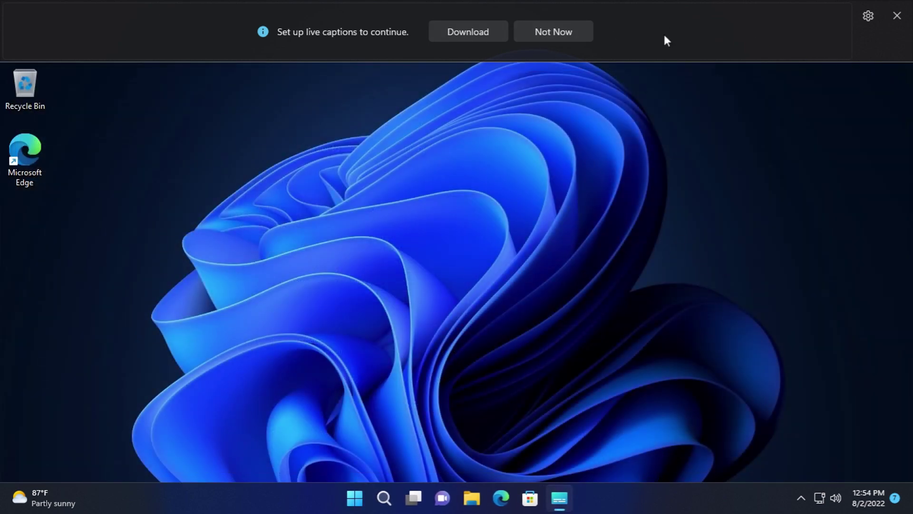
{"action": "left_click", "coordinate": [898, 19]}
{"action": "left_click", "coordinate": [366, 498]}
{"action": "left_click", "coordinate": [600, 109]}
- Launch Magnifier from the Accessibility folder and zoom in to 1600%
{"action": "left_click", "coordinate": [356, 173]}
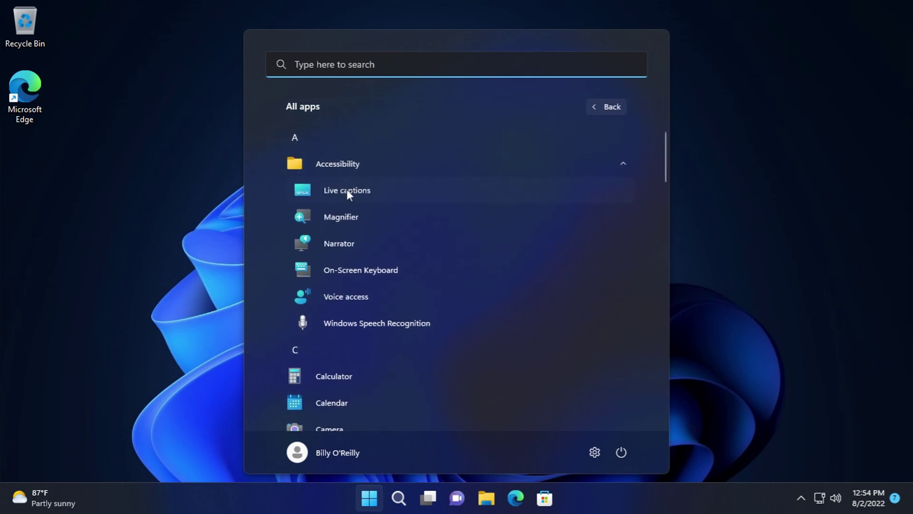
{"action": "left_click", "coordinate": [341, 218]}
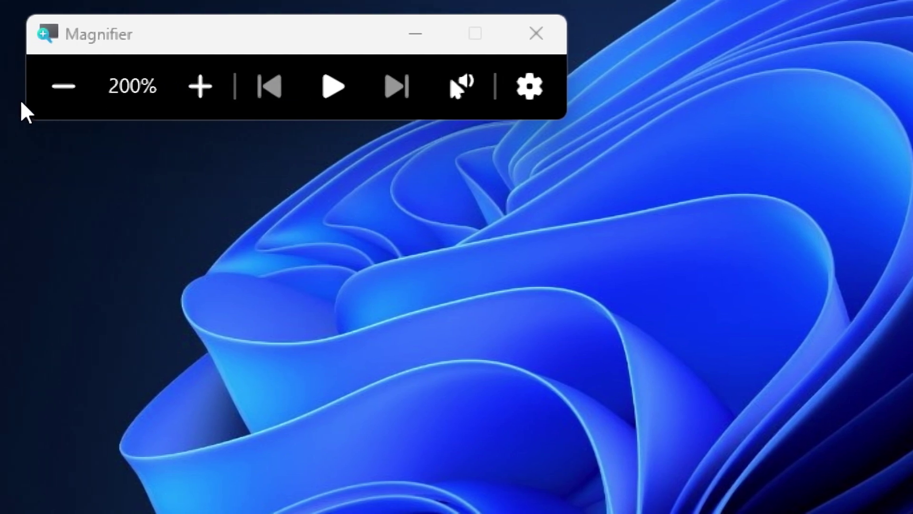
{"action": "left_click", "coordinate": [203, 86]}
{"action": "left_click", "coordinate": [203, 87]}
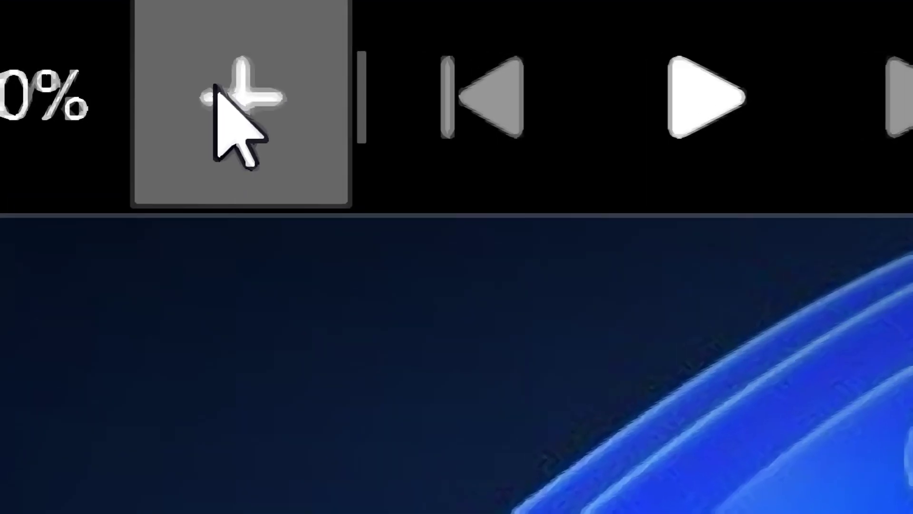
{"action": "left_click", "coordinate": [202, 87]}
{"action": "left_click", "coordinate": [234, 116]}
{"action": "left_click", "coordinate": [241, 132]}
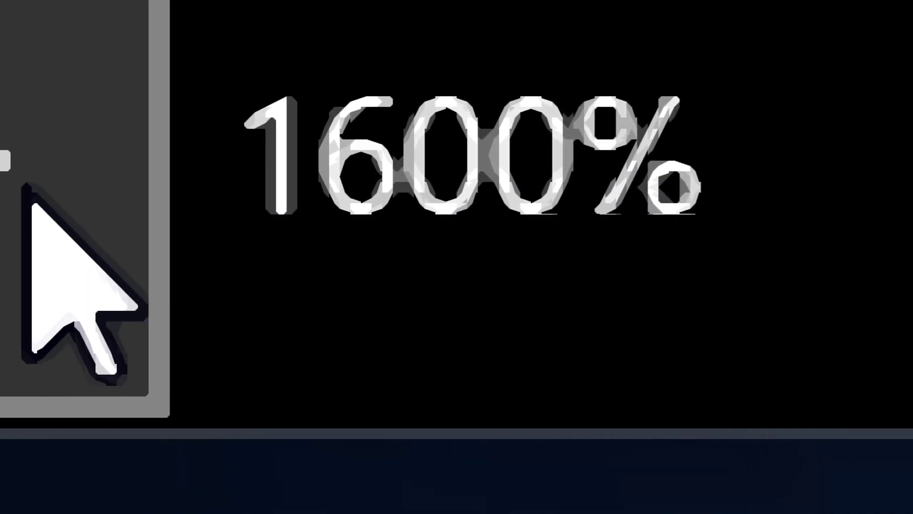
- Zoom Magnifier back down to 100%
{"action": "left_click", "coordinate": [21, 191]}
{"action": "left_click", "coordinate": [21, 191]}
{"action": "left_click", "coordinate": [21, 190]}
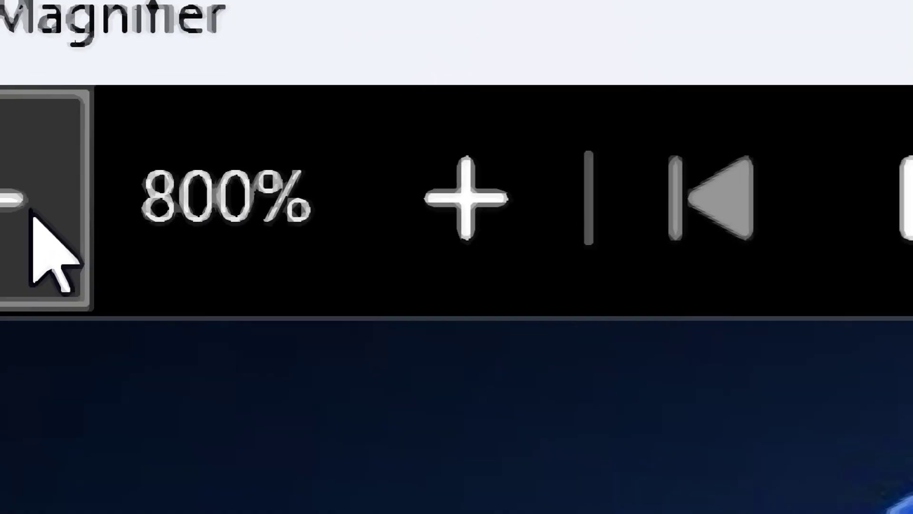
{"action": "left_click", "coordinate": [21, 190]}
{"action": "left_click", "coordinate": [26, 219]}
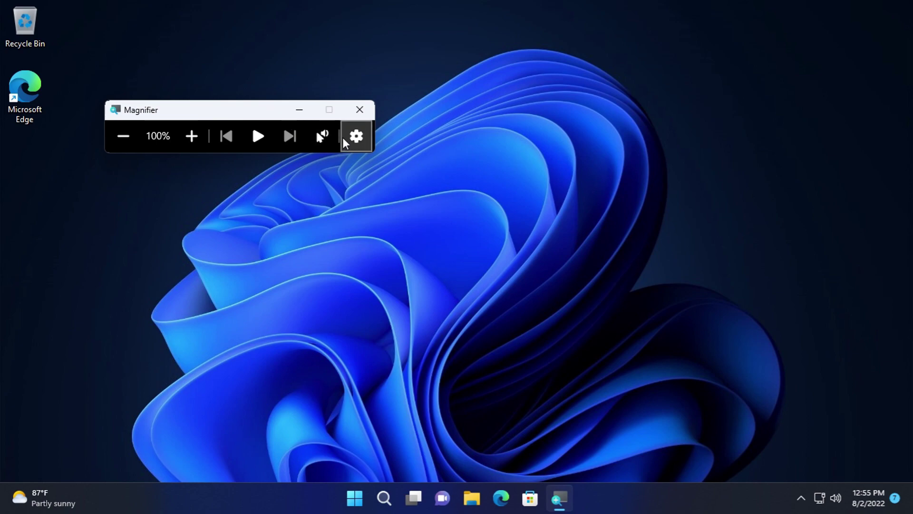
- View Magnifier's reading speed and voice choices, close Magnifier, and show Start's All apps list
{"action": "left_click", "coordinate": [322, 136]}
{"action": "left_click", "coordinate": [428, 267]}
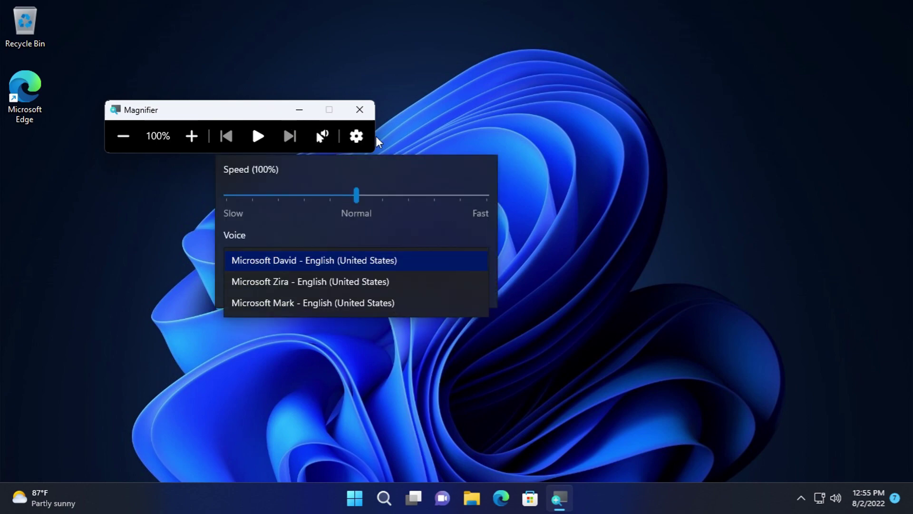
{"action": "left_click", "coordinate": [360, 109]}
{"action": "left_click", "coordinate": [368, 499]}
{"action": "left_click", "coordinate": [601, 107]}
- Launch Narrator and open its QuickStart guide, then return to Narrator Home
{"action": "left_click", "coordinate": [433, 159]}
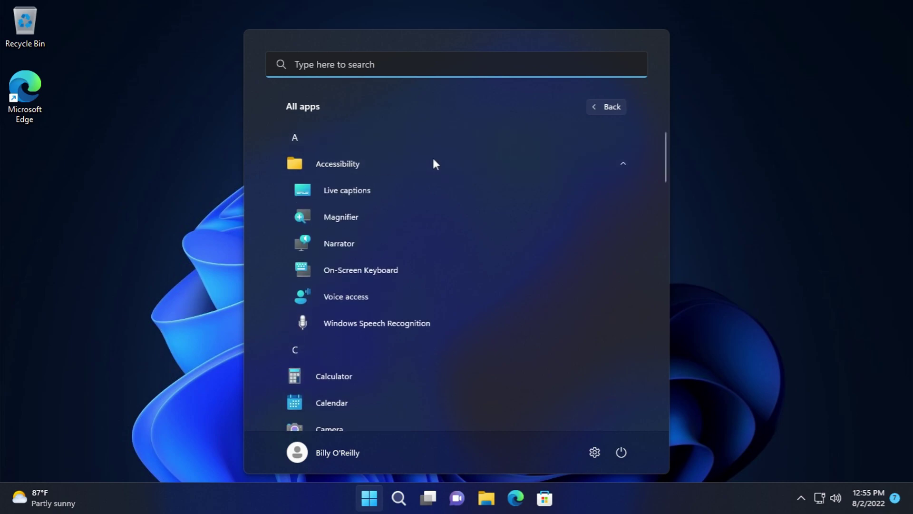
{"action": "left_click", "coordinate": [350, 252]}
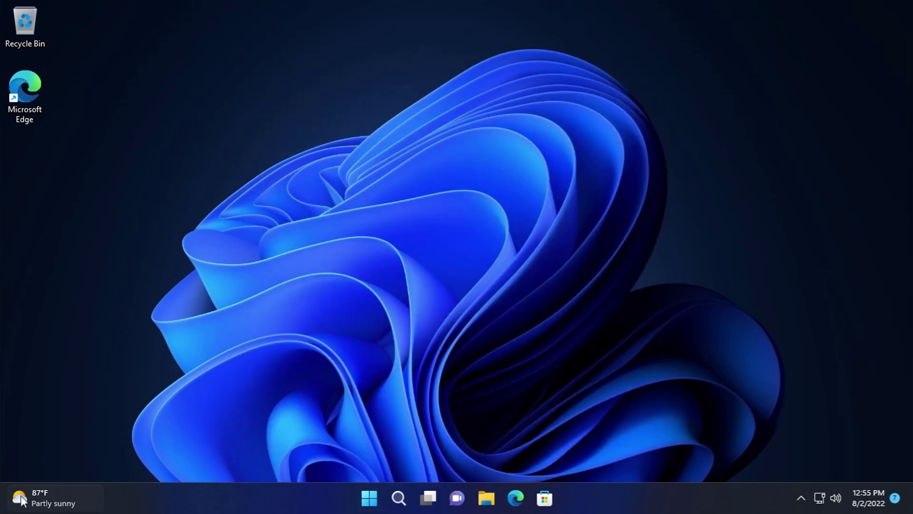
{"action": "left_click", "coordinate": [56, 505]}
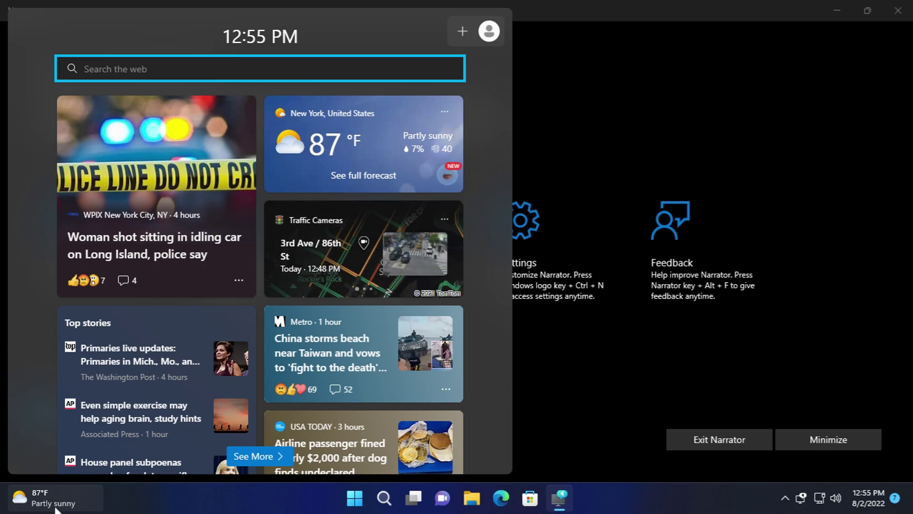
{"action": "left_click", "coordinate": [55, 505]}
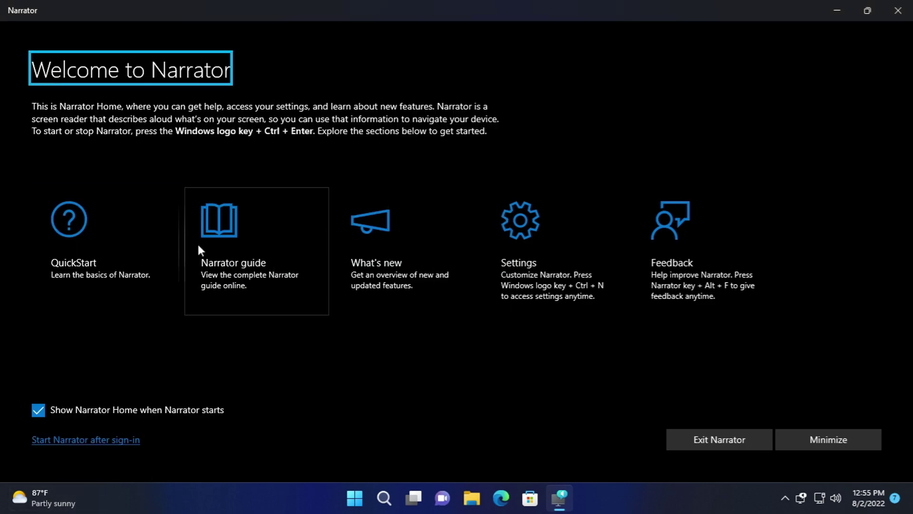
{"action": "left_click", "coordinate": [110, 253]}
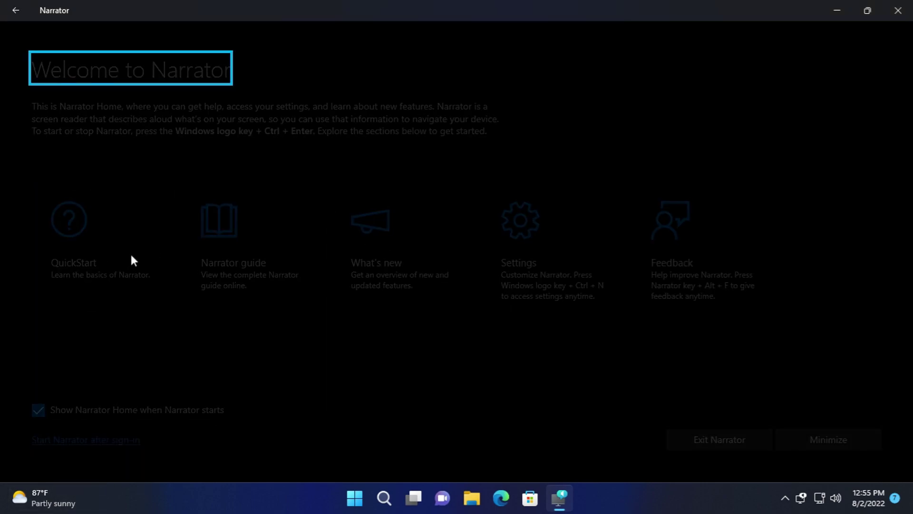
{"action": "left_click", "coordinate": [10, 15]}
- Open the online Narrator guide and the What's new page, then close Narrator
{"action": "left_click", "coordinate": [295, 238]}
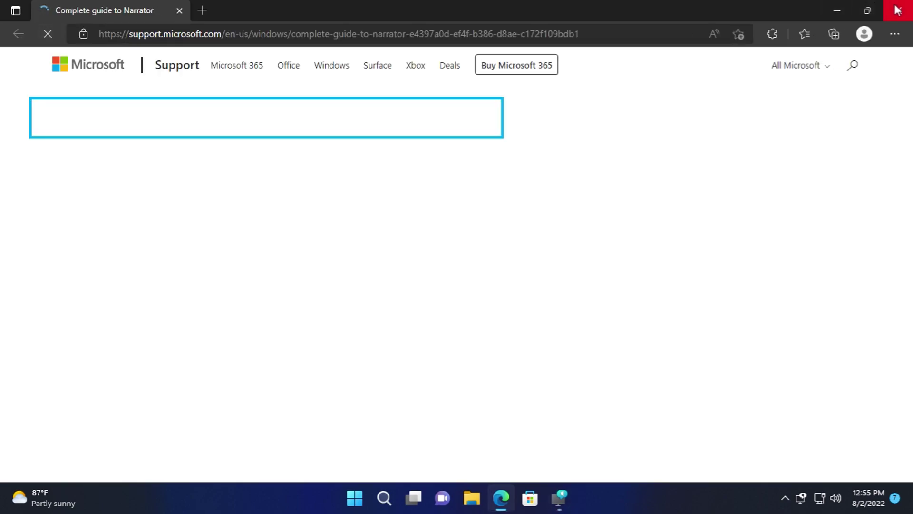
{"action": "left_click", "coordinate": [898, 11]}
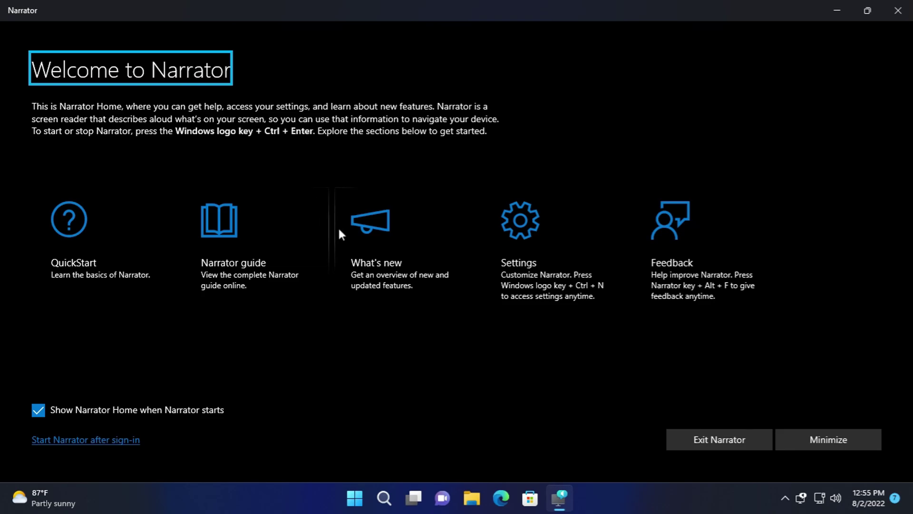
{"action": "left_click", "coordinate": [380, 220]}
{"action": "scroll", "coordinate": [618, 208], "scroll_direction": "down", "scroll_amount": 5}
{"action": "scroll", "coordinate": [618, 208], "scroll_direction": "up", "scroll_amount": 4}
{"action": "scroll", "coordinate": [632, 202], "scroll_direction": "down", "scroll_amount": 3}
{"action": "left_click", "coordinate": [898, 10]}
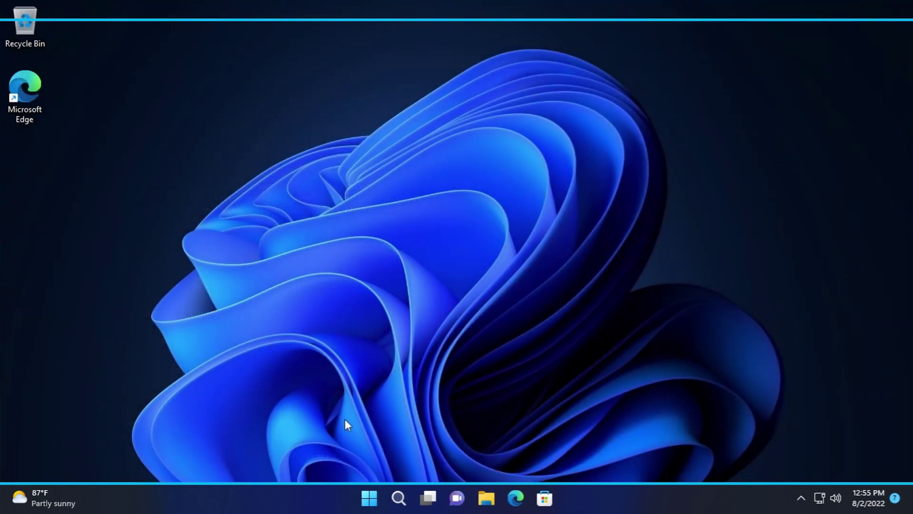
- Relaunch Narrator from Start's Accessibility apps and revisit its What's new page
{"action": "left_click", "coordinate": [370, 498]}
{"action": "left_click", "coordinate": [595, 106]}
{"action": "left_click", "coordinate": [373, 167]}
{"action": "left_click", "coordinate": [360, 242]}
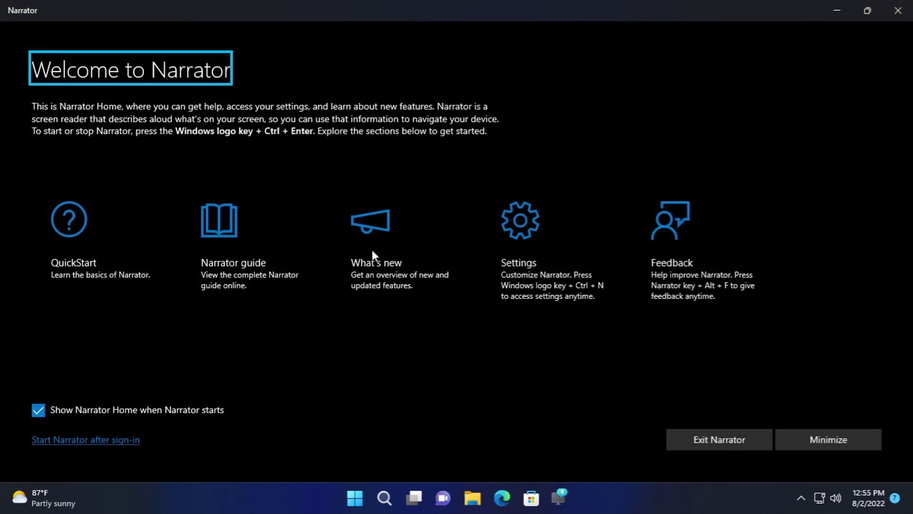
{"action": "left_click", "coordinate": [451, 250]}
{"action": "left_click", "coordinate": [16, 9]}
- Open and close Narrator settings and the Feedback Hub, then close Narrator
{"action": "left_click", "coordinate": [492, 218]}
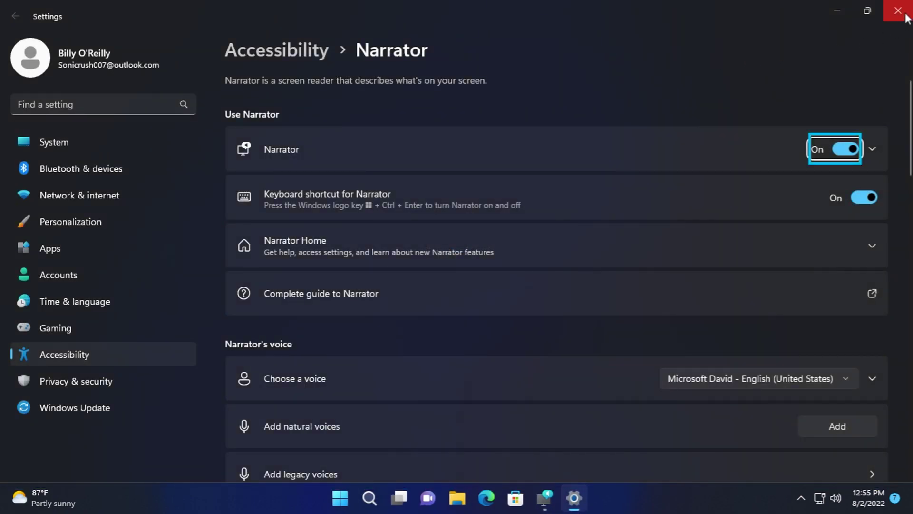
{"action": "left_click", "coordinate": [906, 17]}
{"action": "left_click", "coordinate": [666, 219]}
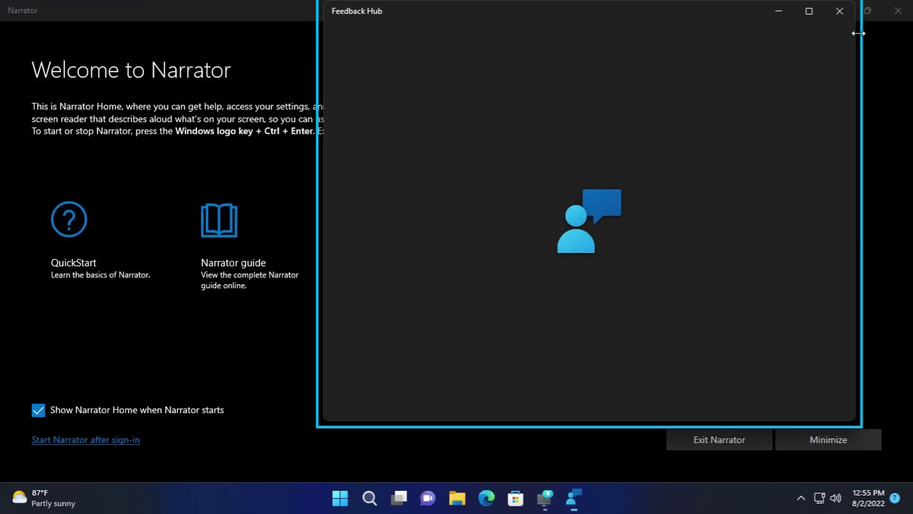
{"action": "left_click", "coordinate": [840, 14]}
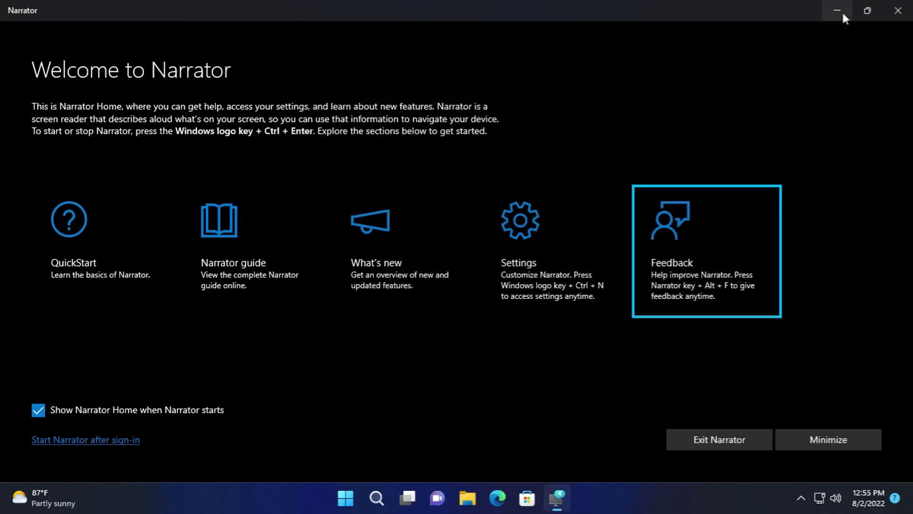
{"action": "left_click", "coordinate": [897, 11]}
- Launch On-Screen Keyboard from the Accessibility apps, enter the letter m, and close it
{"action": "left_click", "coordinate": [370, 498]}
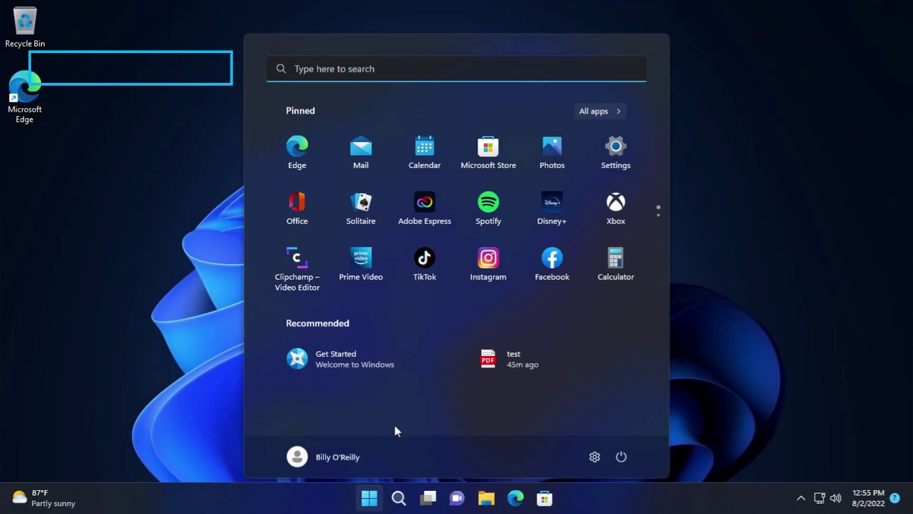
{"action": "left_click", "coordinate": [604, 108]}
{"action": "left_click", "coordinate": [448, 162]}
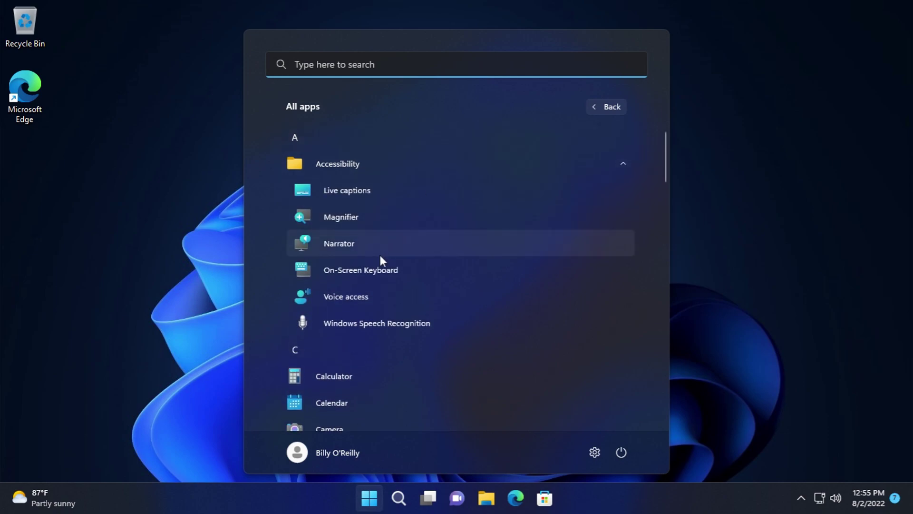
{"action": "left_click", "coordinate": [379, 273]}
{"action": "left_click", "coordinate": [402, 235]}
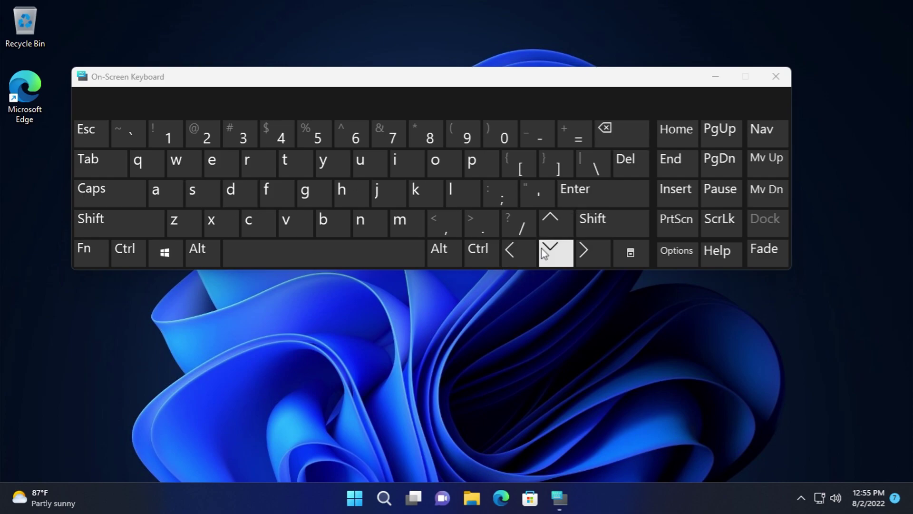
{"action": "left_click", "coordinate": [776, 77]}
- Launch Voice access from Start > All apps > Accessibility
{"action": "left_click", "coordinate": [370, 497]}
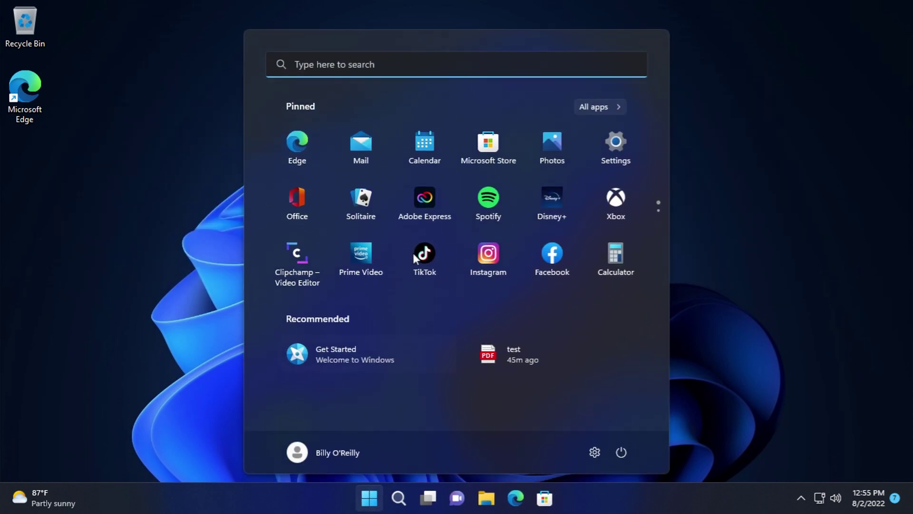
{"action": "left_click", "coordinate": [601, 107]}
{"action": "left_click", "coordinate": [417, 163]}
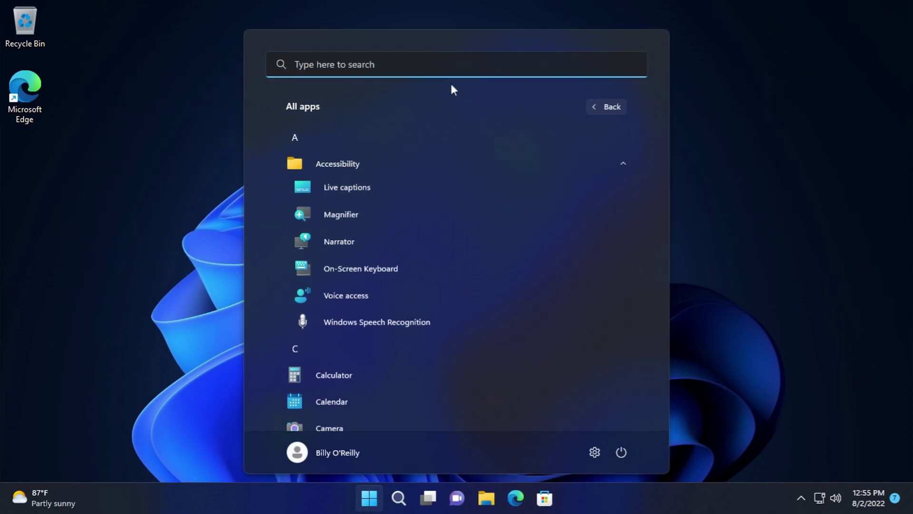
{"action": "left_click", "coordinate": [349, 304]}
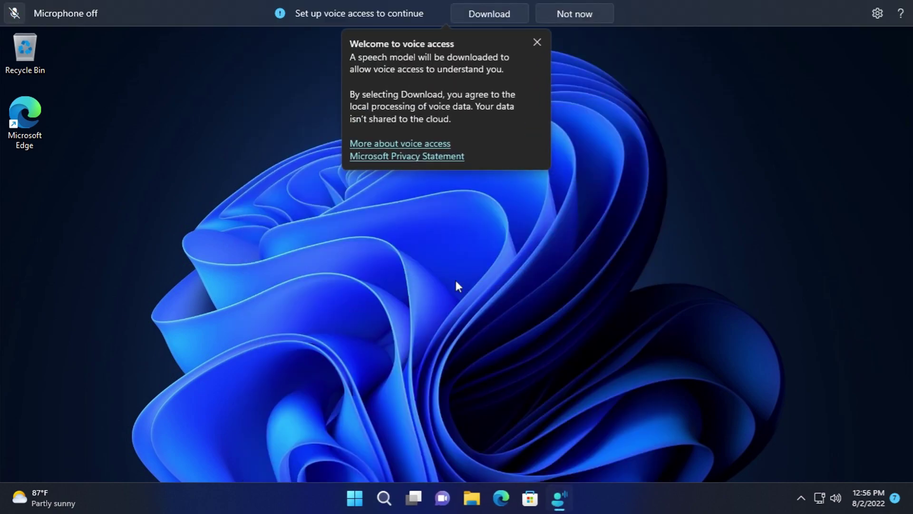
- Dismiss Voice access's welcome, check microphone options, decline the speech model, and close all its windows
{"action": "left_click", "coordinate": [537, 42]}
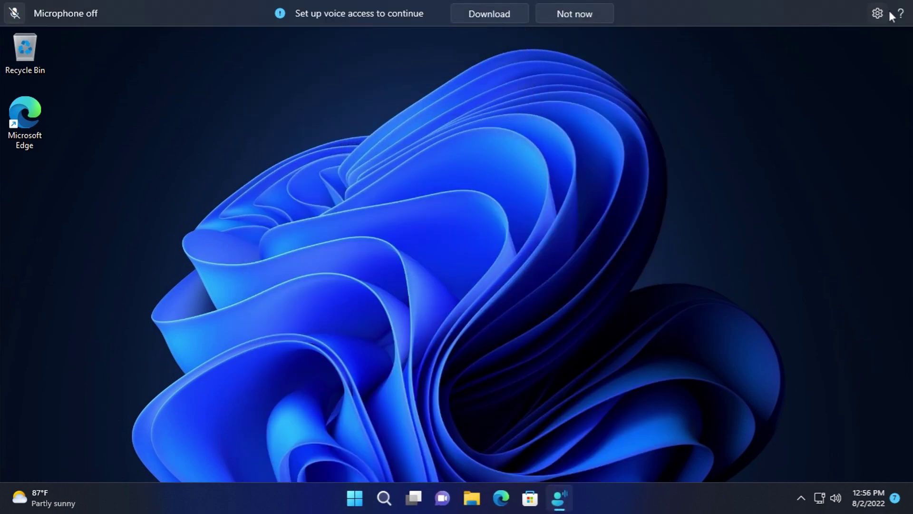
{"action": "left_click", "coordinate": [885, 14]}
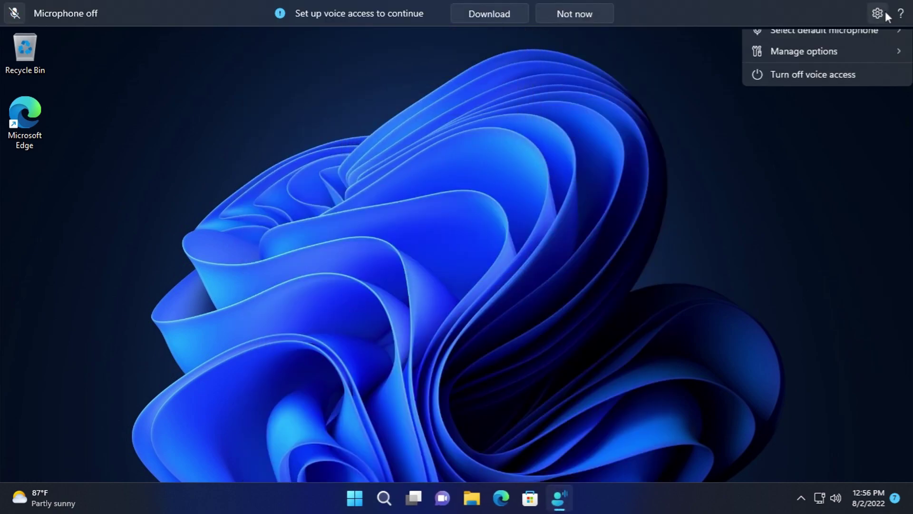
{"action": "left_click", "coordinate": [794, 47]}
{"action": "left_click", "coordinate": [594, 16]}
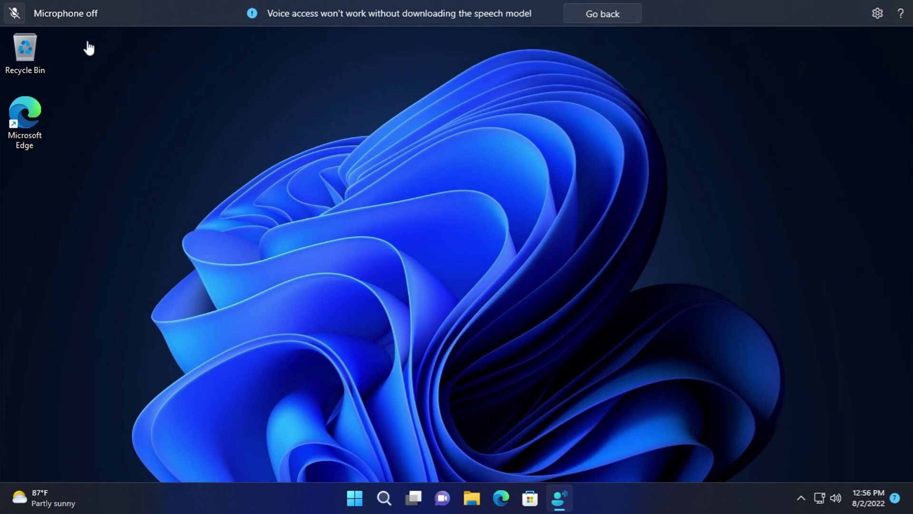
{"action": "left_click", "coordinate": [637, 18]}
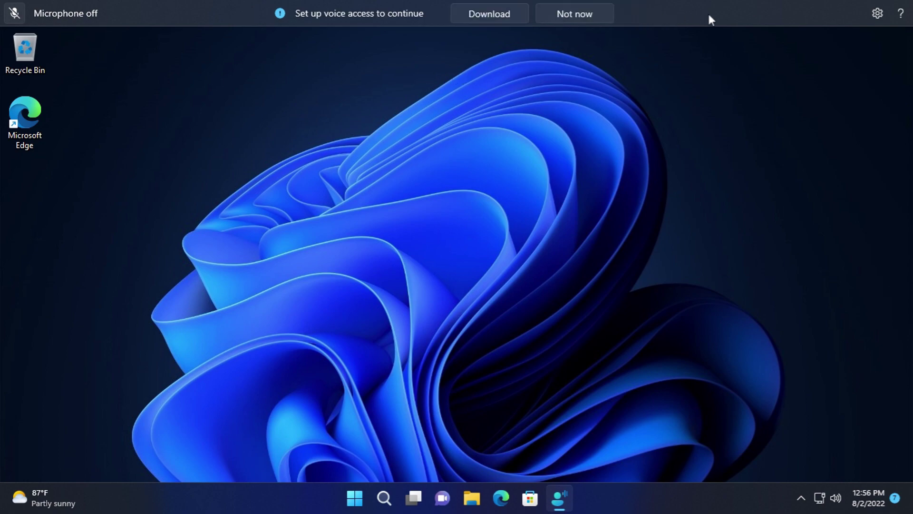
{"action": "left_click", "coordinate": [571, 16]}
{"action": "right_click", "coordinate": [562, 508]}
{"action": "left_click", "coordinate": [575, 460]}
- Start Windows Speech Recognition setup from the Accessibility apps, cancel it, and reopen All apps
{"action": "key", "text": "super"}
{"action": "left_click", "coordinate": [592, 107]}
{"action": "left_click", "coordinate": [324, 167]}
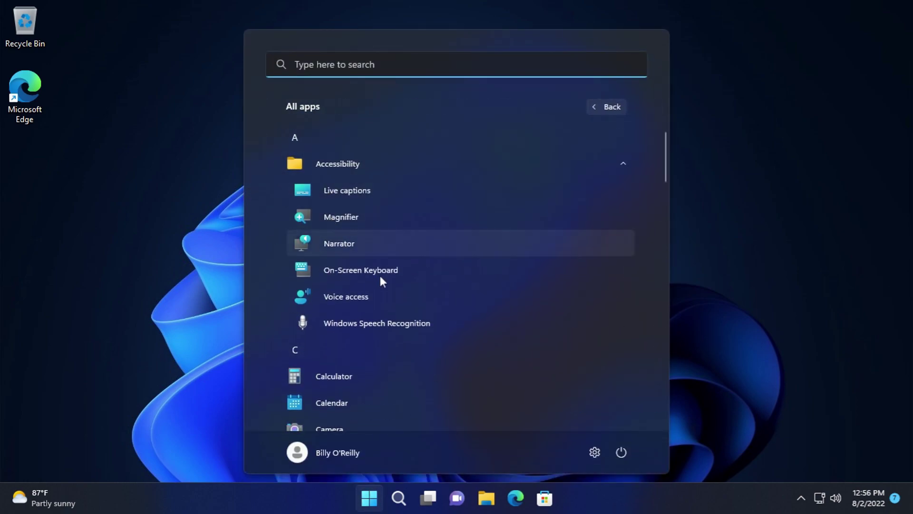
{"action": "left_click", "coordinate": [376, 319]}
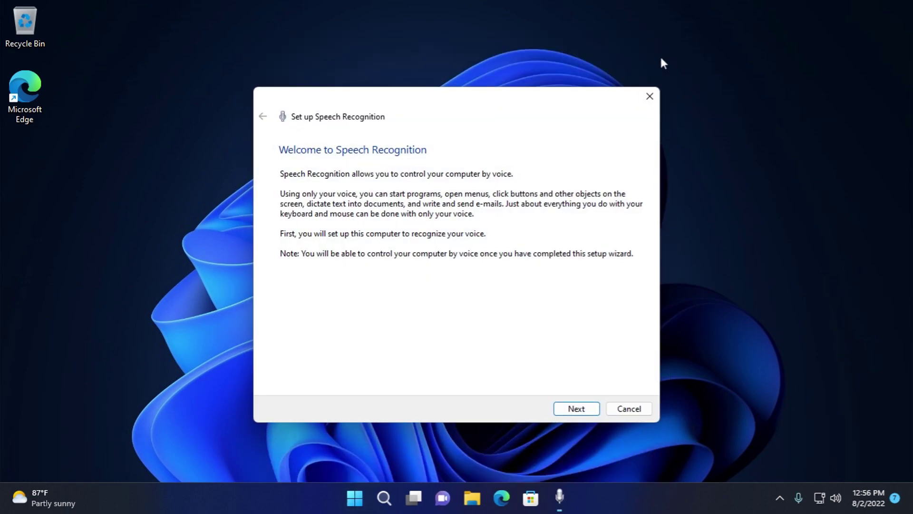
{"action": "left_click", "coordinate": [649, 98]}
{"action": "key", "text": "super"}
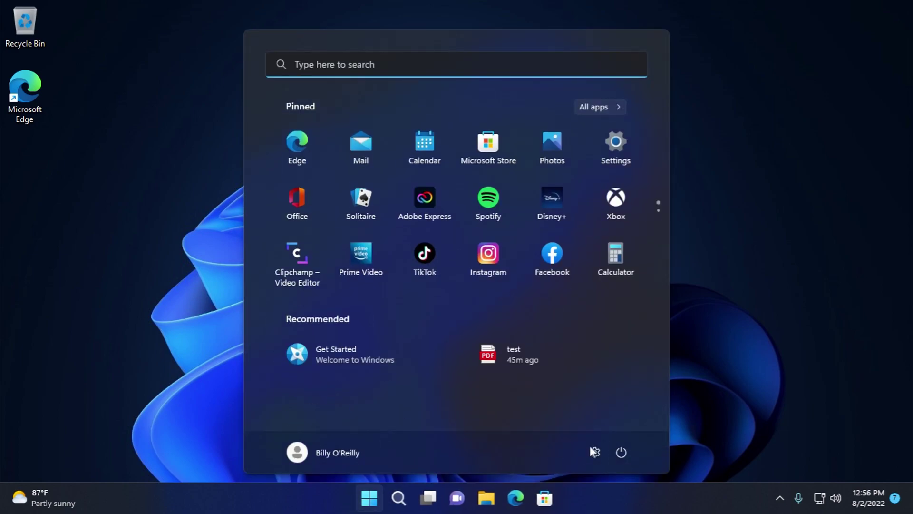
{"action": "left_click", "coordinate": [604, 105]}
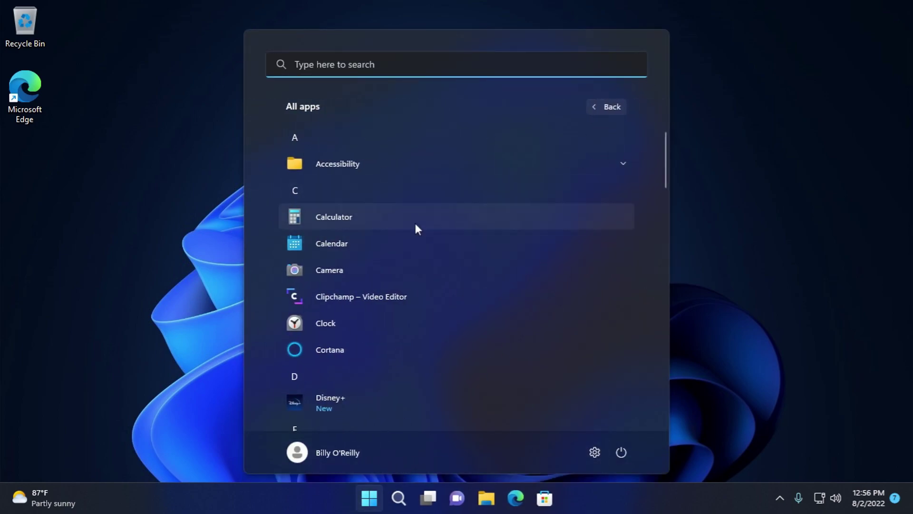
- Launch Calculator, enter 7 ×, and switch through Scientific, Graphing and Programmer modes
{"action": "left_click", "coordinate": [415, 220]}
{"action": "key", "text": "7"}
{"action": "key", "text": "asterisk"}
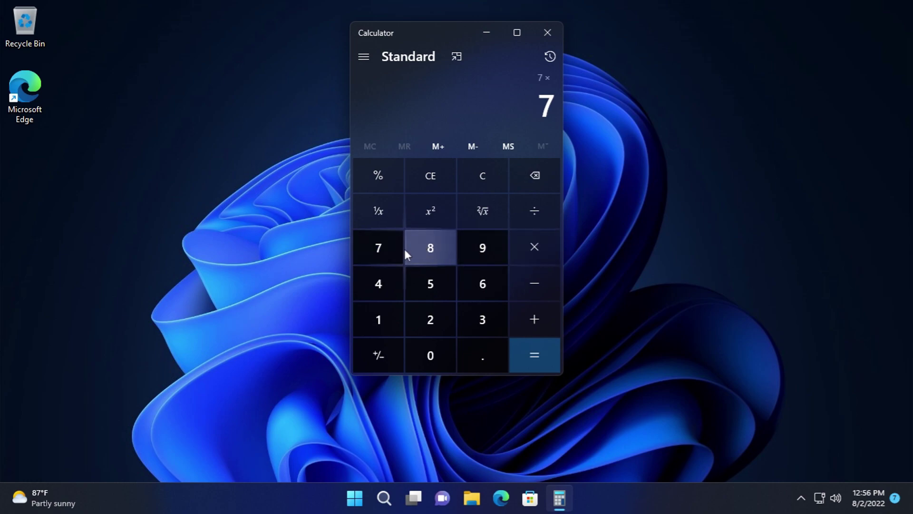
{"action": "left_click", "coordinate": [364, 56]}
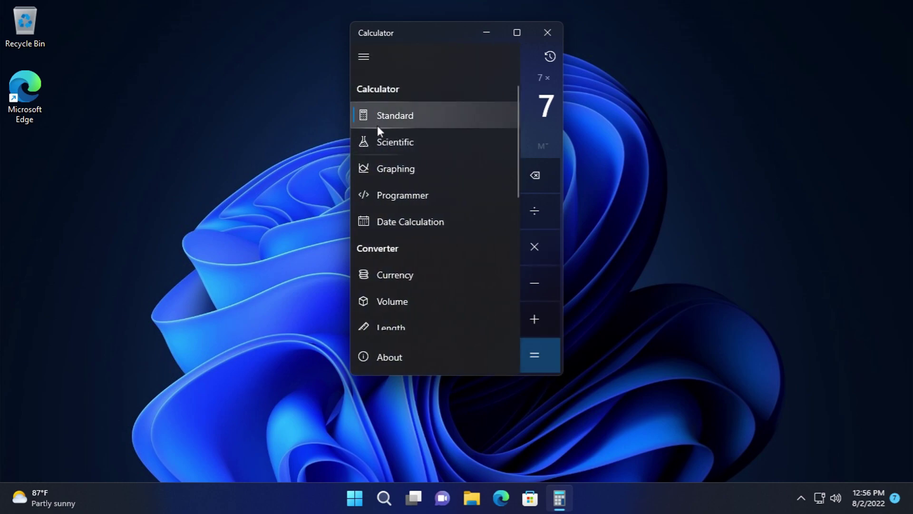
{"action": "left_click", "coordinate": [382, 142]}
{"action": "left_click", "coordinate": [364, 57]}
{"action": "left_click", "coordinate": [383, 169]}
{"action": "left_click", "coordinate": [364, 56]}
{"action": "left_click", "coordinate": [403, 194]}
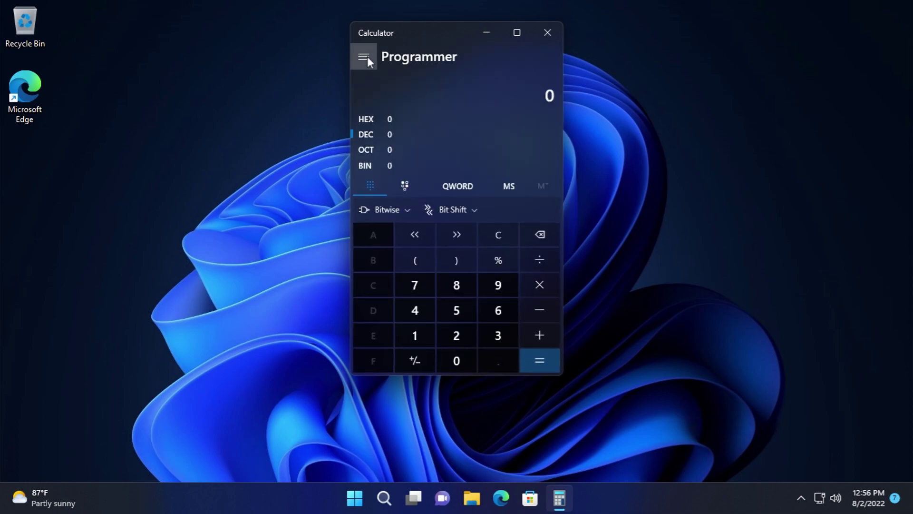
- Switch to Date Calculation and set the From date to August 3
{"action": "left_click", "coordinate": [364, 56]}
{"action": "left_click", "coordinate": [412, 221]}
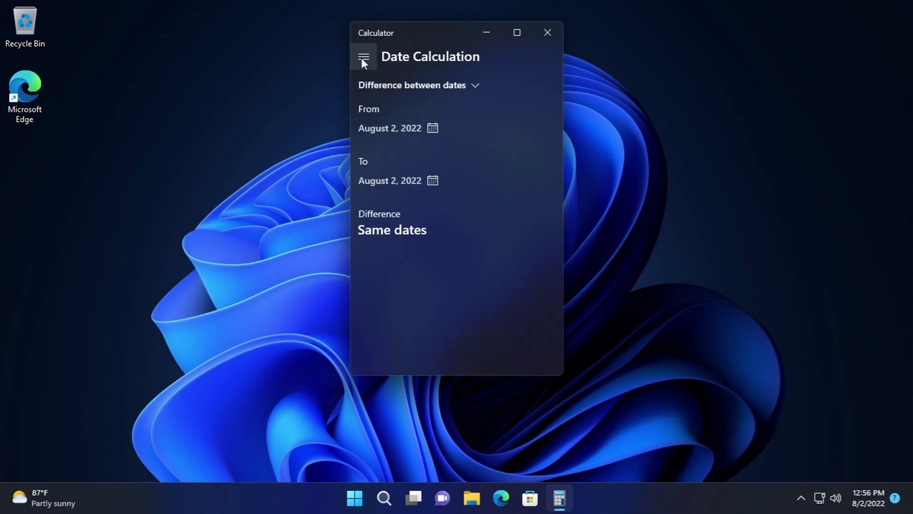
{"action": "left_click", "coordinate": [390, 122]}
{"action": "left_click", "coordinate": [456, 181]}
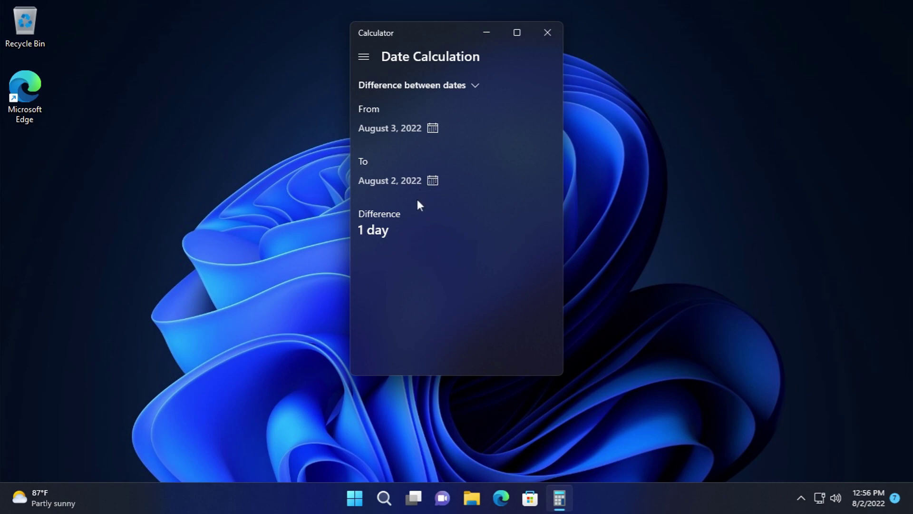
- Try the Currency, Volume, Length and Temperature converters
{"action": "left_click", "coordinate": [369, 53]}
{"action": "left_click", "coordinate": [395, 274]}
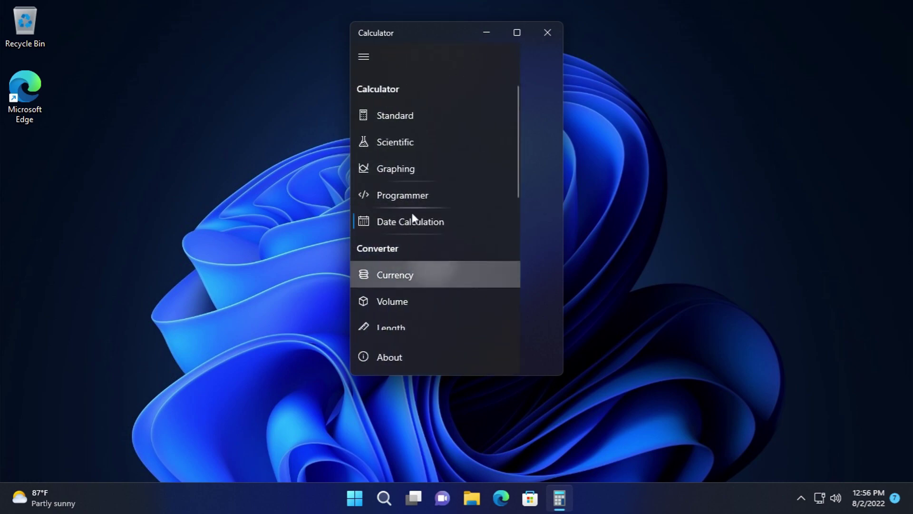
{"action": "left_click", "coordinate": [365, 57]}
{"action": "left_click", "coordinate": [424, 293]}
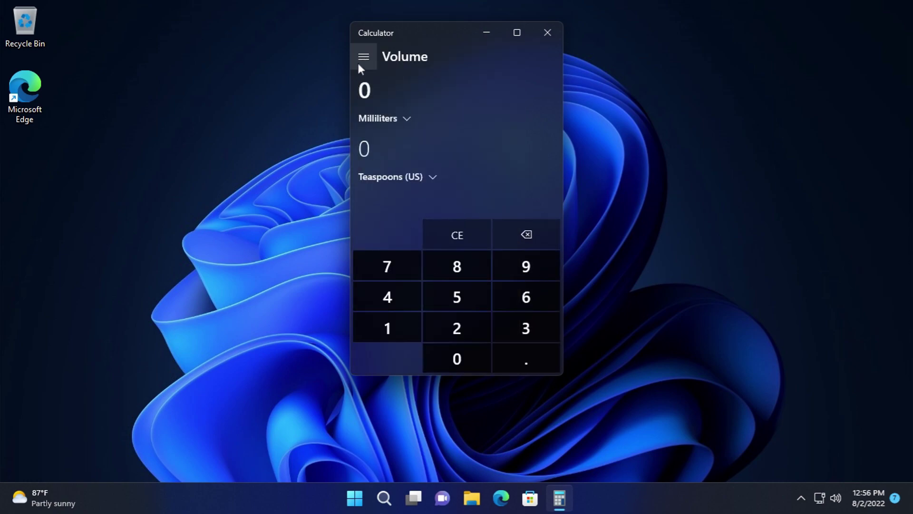
{"action": "left_click", "coordinate": [360, 59]}
{"action": "scroll", "coordinate": [413, 275], "scroll_direction": "down", "scroll_amount": 2}
{"action": "left_click", "coordinate": [402, 251]}
{"action": "left_click", "coordinate": [364, 57]}
{"action": "scroll", "coordinate": [405, 214], "scroll_direction": "down", "scroll_amount": 3}
{"action": "left_click", "coordinate": [400, 228]}
- Try the Weight and Mass, Area, Speed and Energy converters, keeping Joules as the unit
{"action": "left_click", "coordinate": [363, 56]}
{"action": "left_click", "coordinate": [428, 202]}
{"action": "left_click", "coordinate": [367, 61]}
{"action": "scroll", "coordinate": [399, 224], "scroll_direction": "down", "scroll_amount": 2}
{"action": "left_click", "coordinate": [398, 219]}
{"action": "left_click", "coordinate": [366, 59]}
{"action": "left_click", "coordinate": [405, 305]}
{"action": "left_click", "coordinate": [357, 54]}
{"action": "left_click", "coordinate": [415, 260]}
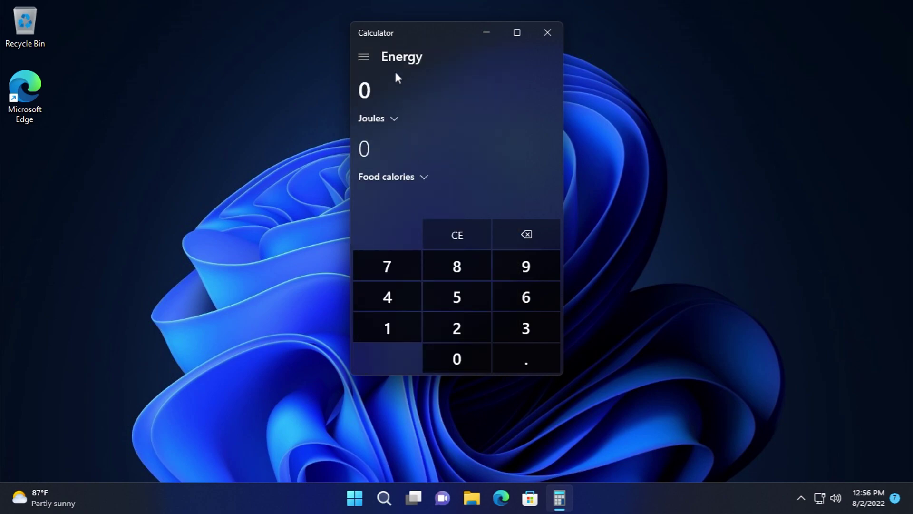
{"action": "left_click", "coordinate": [395, 118]}
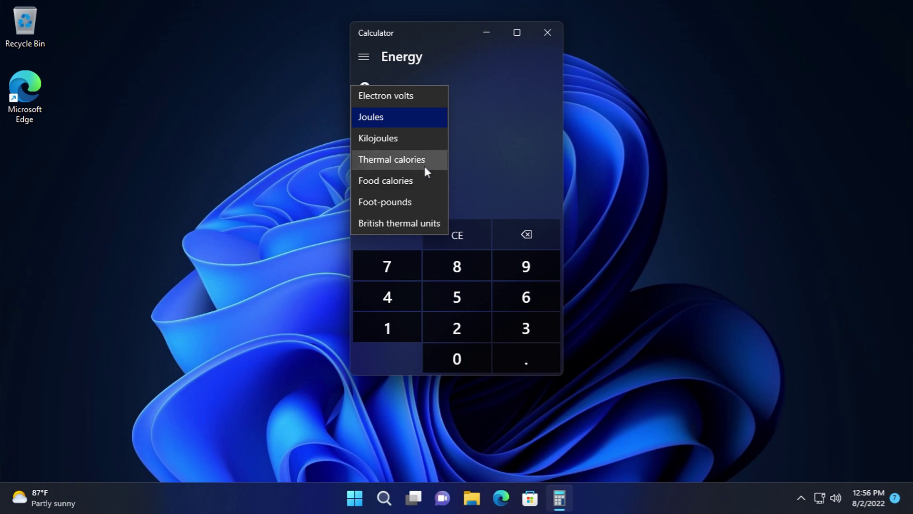
{"action": "left_click", "coordinate": [476, 158]}
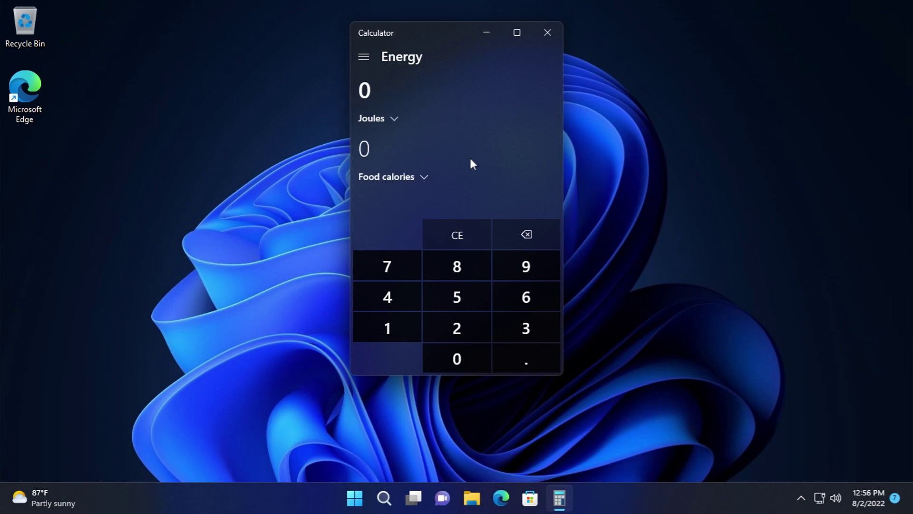
- Close Calculator and launch Calendar from Start's All apps list
{"action": "left_click", "coordinate": [552, 31]}
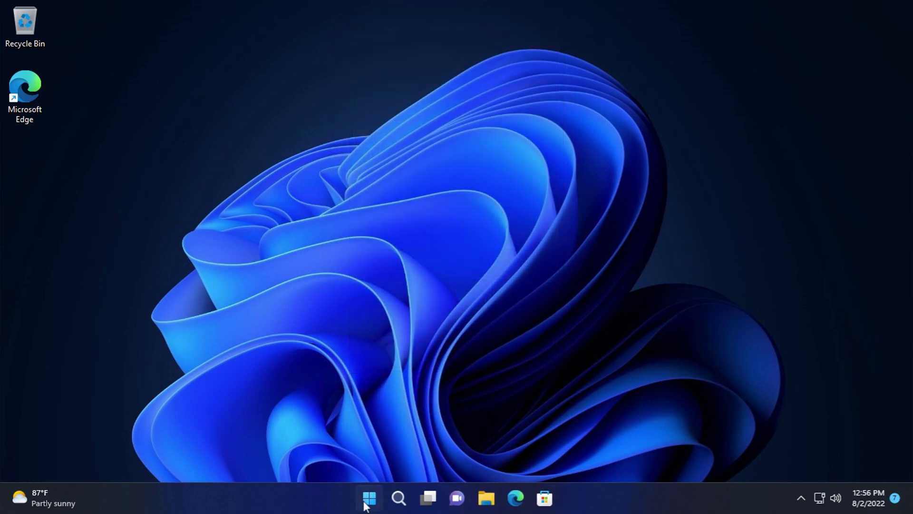
{"action": "left_click", "coordinate": [369, 499]}
{"action": "left_click", "coordinate": [342, 450]}
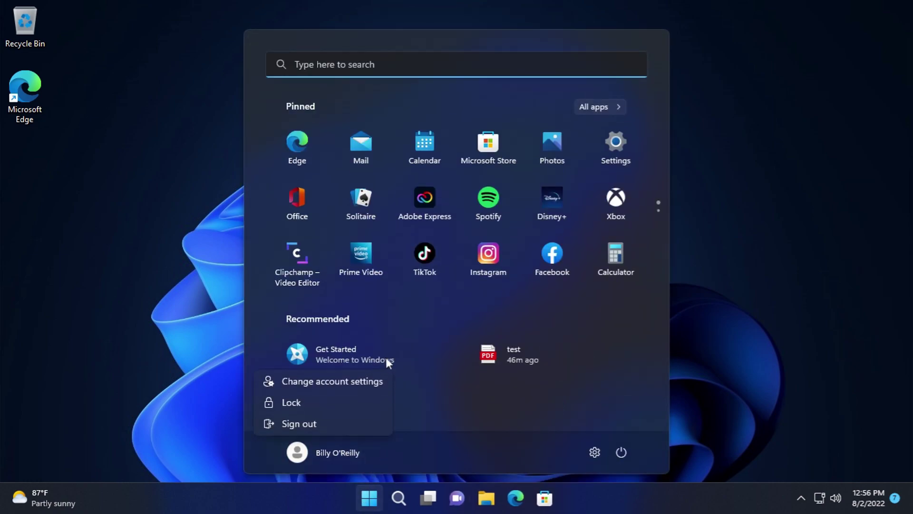
{"action": "left_click", "coordinate": [591, 113]}
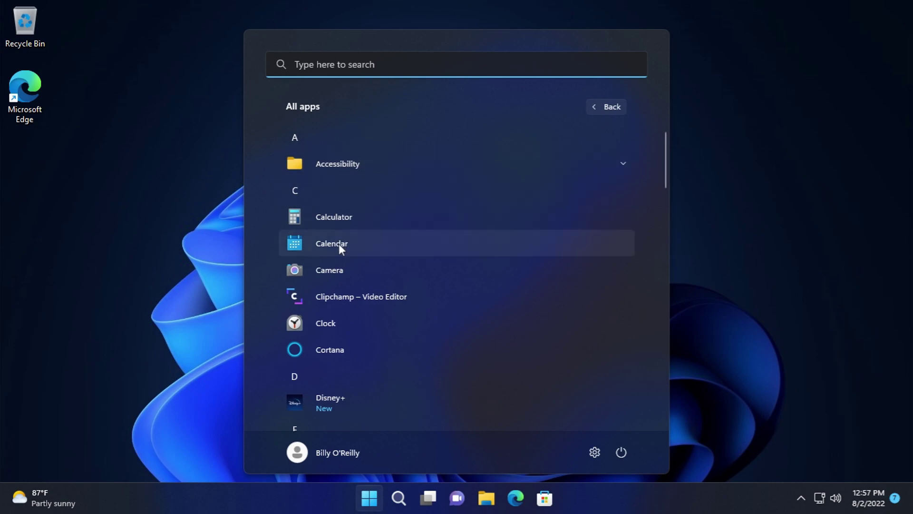
{"action": "left_click", "coordinate": [339, 247]}
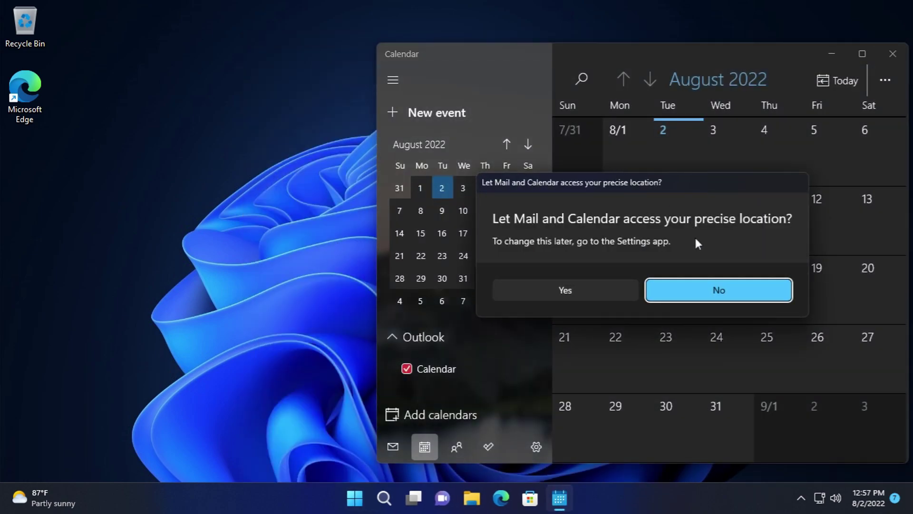
- Decline Calendar's precise location request, start and discard a new event, then right-click the desktop
{"action": "left_click", "coordinate": [697, 290]}
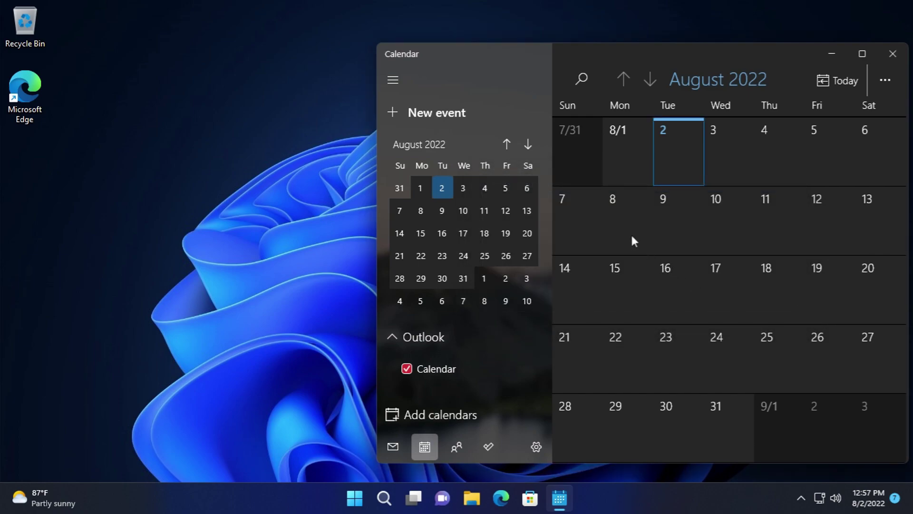
{"action": "left_click", "coordinate": [664, 205]}
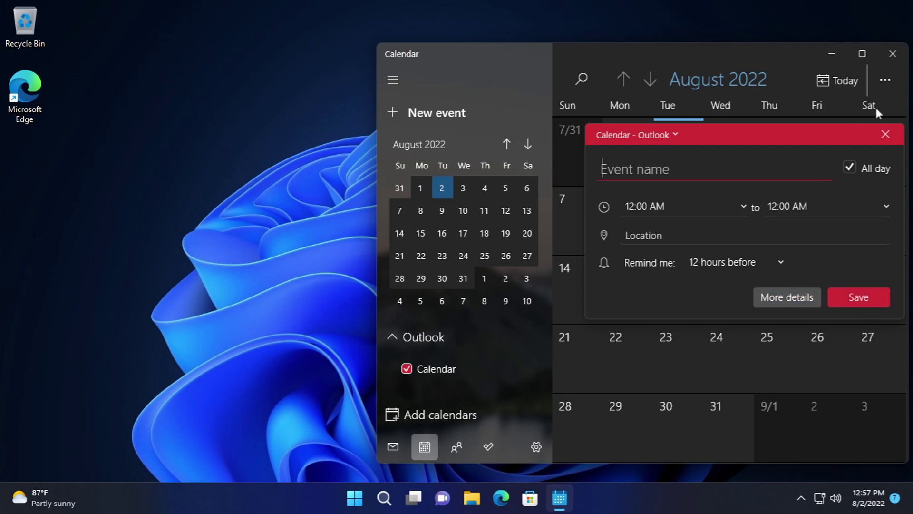
{"action": "left_click", "coordinate": [881, 137]}
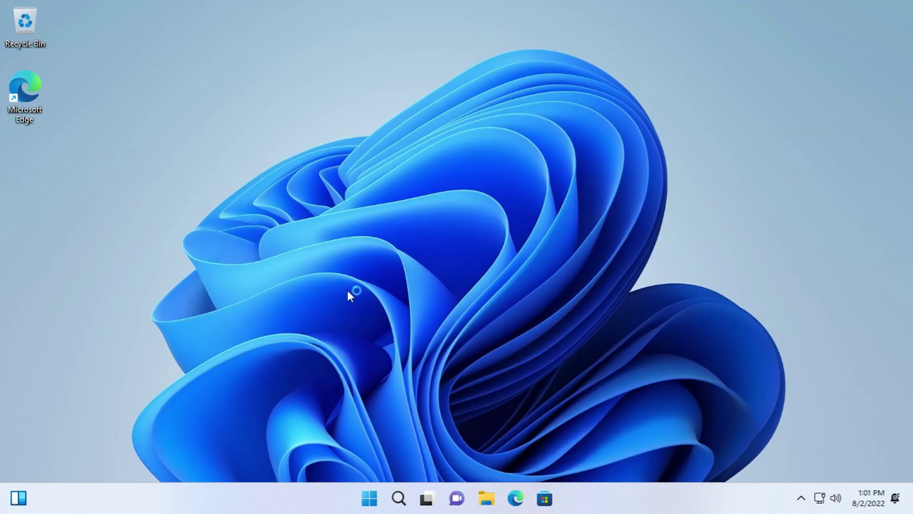
{"action": "right_click", "coordinate": [347, 291]}
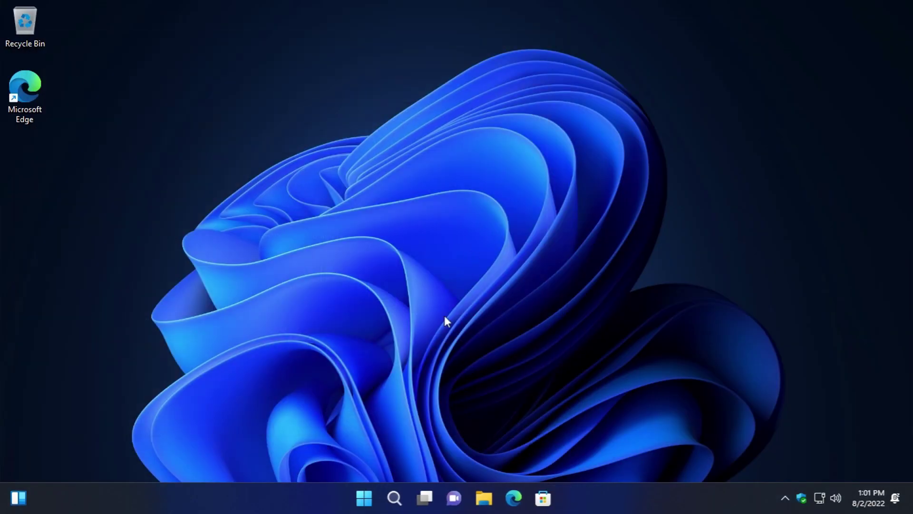
{"action": "left_click", "coordinate": [369, 498]}
{"action": "left_click", "coordinate": [612, 107]}
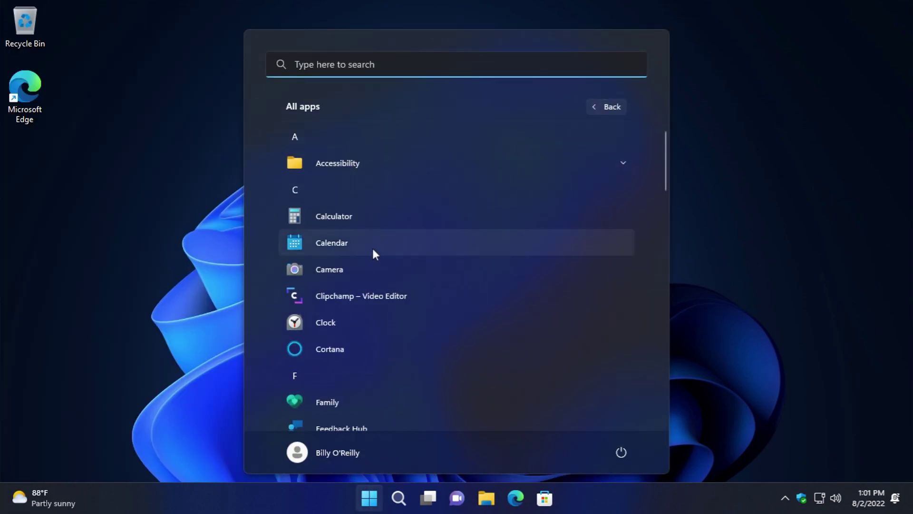
{"action": "left_click", "coordinate": [353, 312]}
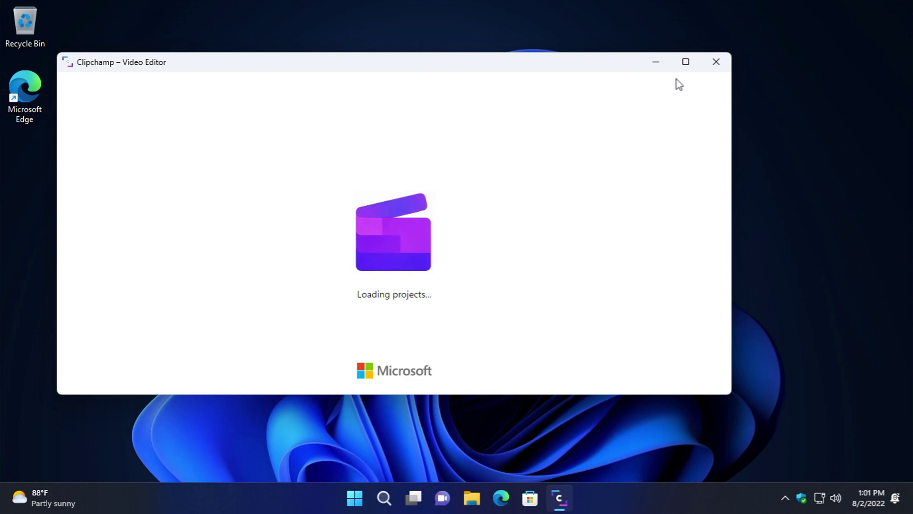
{"action": "left_click", "coordinate": [716, 63]}
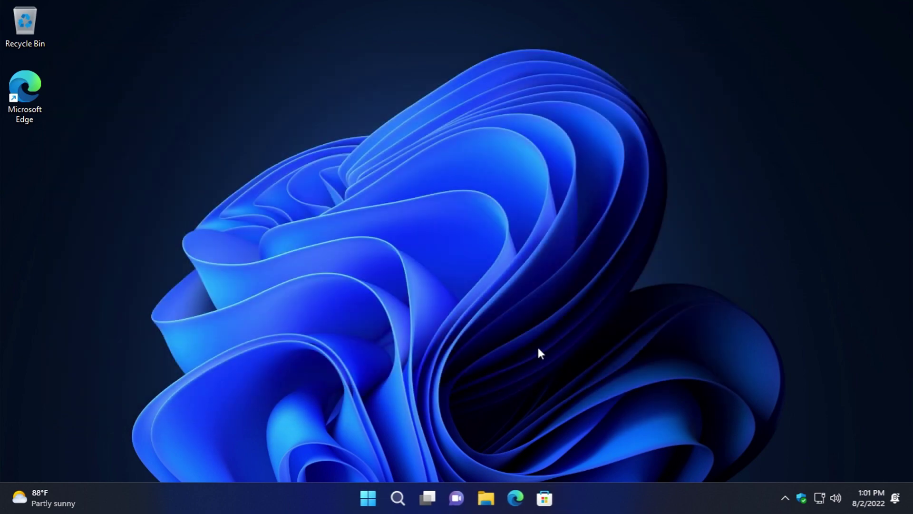
{"action": "left_click", "coordinate": [370, 499]}
- Launch Clock, visit its timer, alarm, stopwatch and world clock pages, close it, and open Start
{"action": "left_click", "coordinate": [600, 106]}
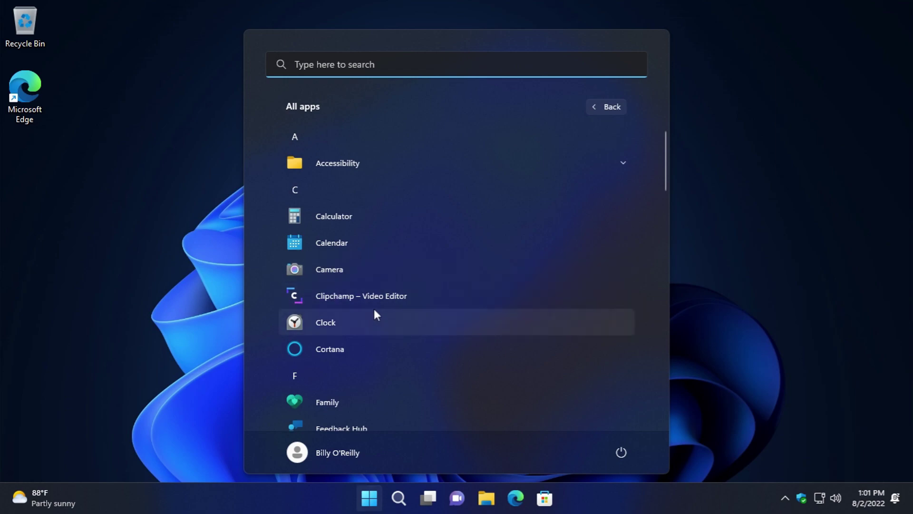
{"action": "left_click", "coordinate": [374, 310]}
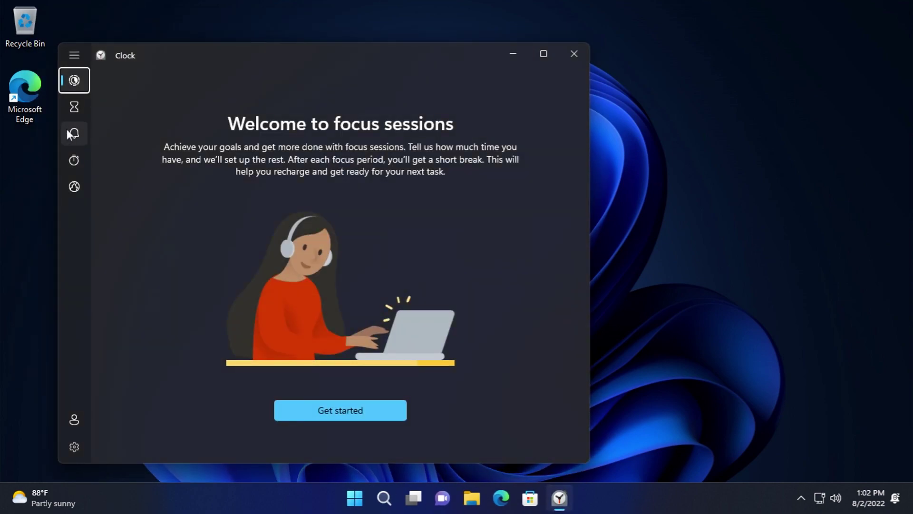
{"action": "left_click", "coordinate": [73, 107]}
{"action": "left_click", "coordinate": [75, 133]}
{"action": "left_click", "coordinate": [81, 161]}
{"action": "left_click", "coordinate": [86, 185]}
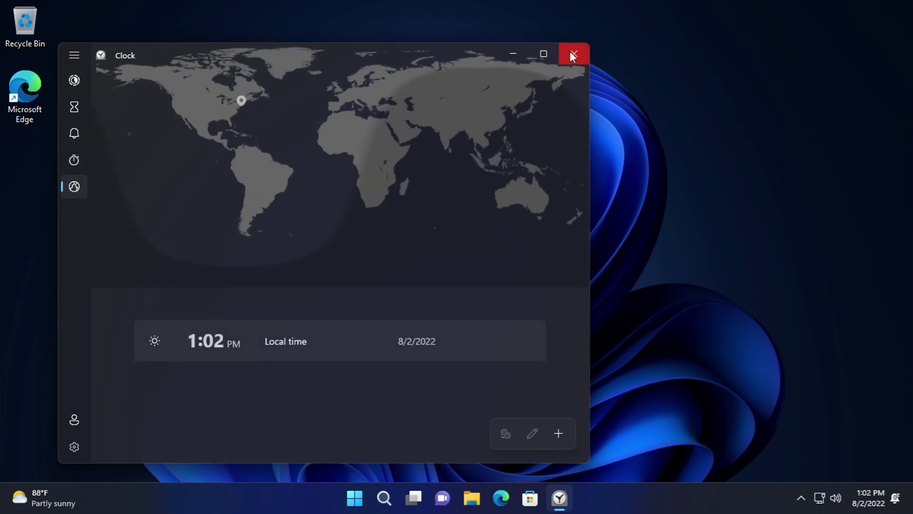
{"action": "left_click", "coordinate": [569, 52]}
{"action": "left_click", "coordinate": [373, 499]}
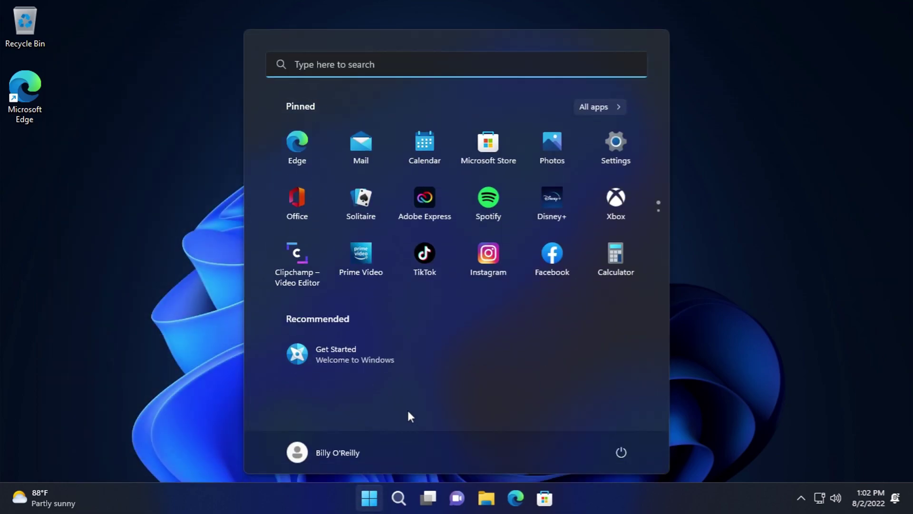
- Launch Cortana from All apps, sign in, and accept its use of personal data
{"action": "left_click", "coordinate": [612, 111]}
{"action": "scroll", "coordinate": [362, 286], "scroll_direction": "down", "scroll_amount": 1}
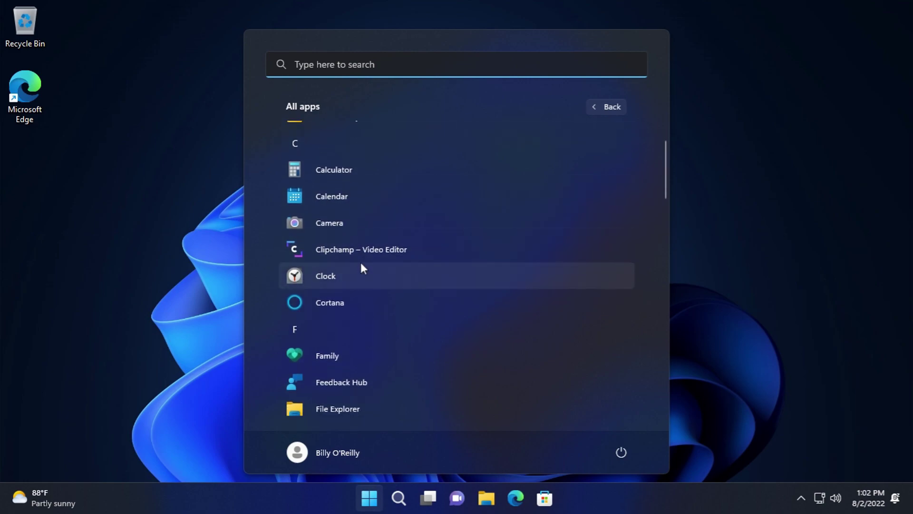
{"action": "left_click", "coordinate": [352, 300]}
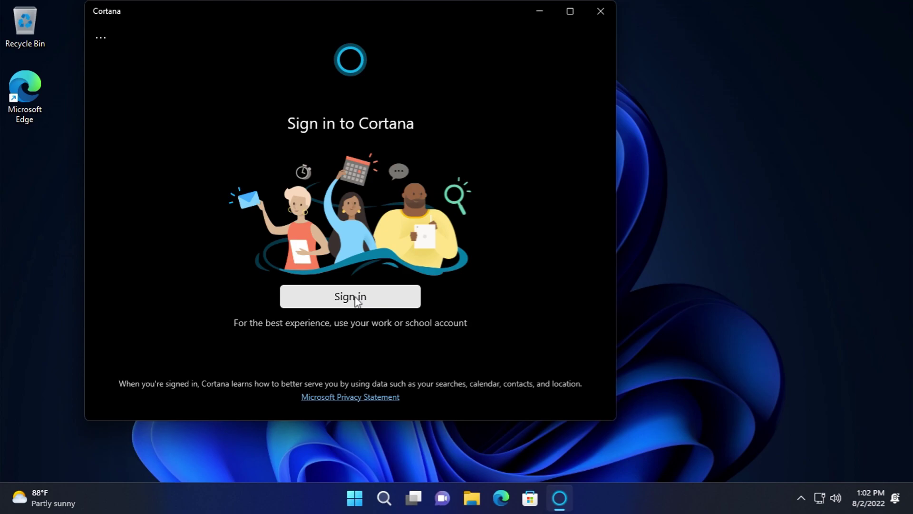
{"action": "left_click", "coordinate": [357, 300]}
{"action": "left_click", "coordinate": [418, 352]}
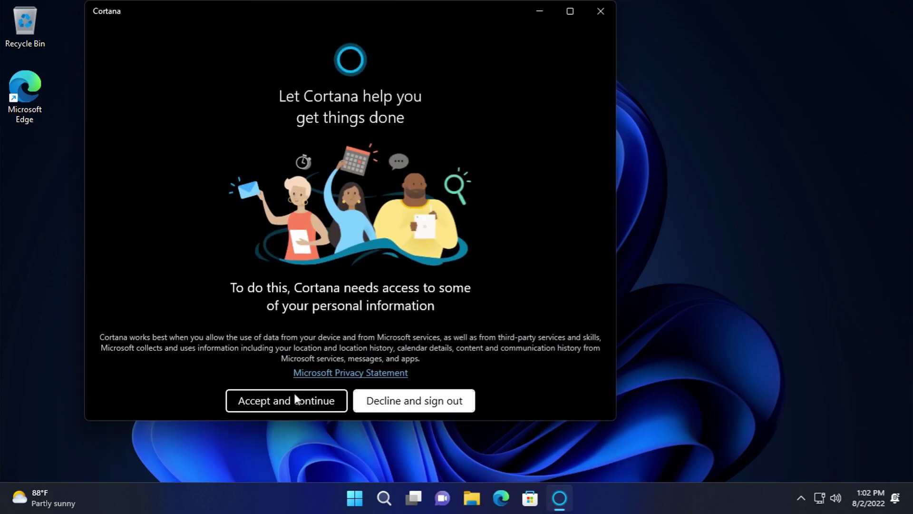
{"action": "left_click", "coordinate": [307, 401]}
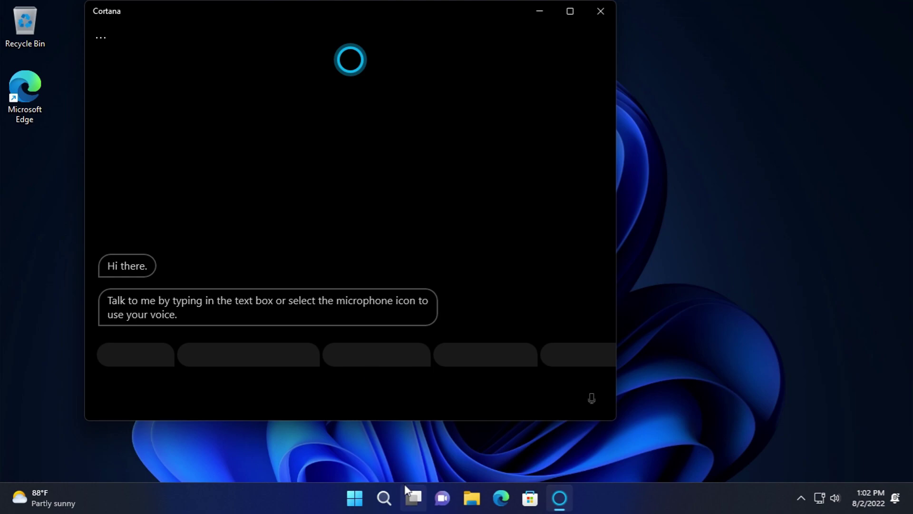
- Send Cortana the greeting 'hi'
{"action": "mouse_move", "coordinate": [386, 495]}
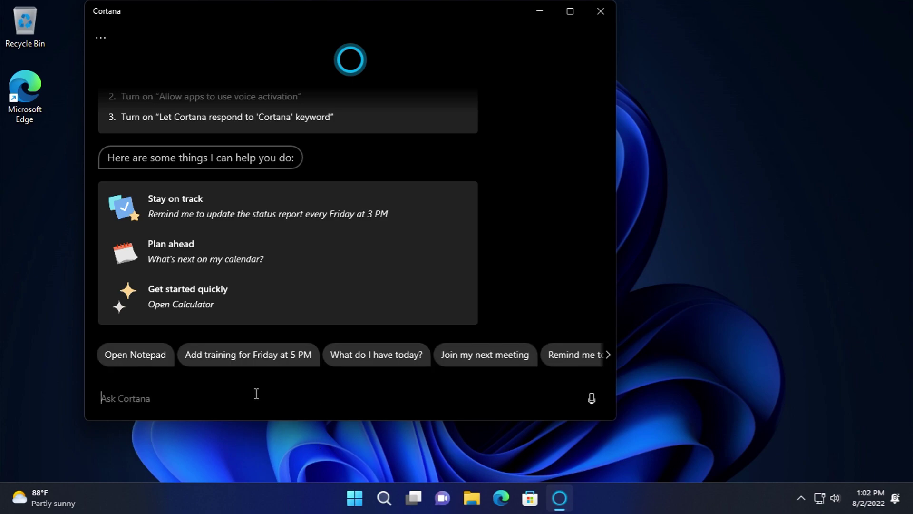
{"action": "type", "text": "o"}
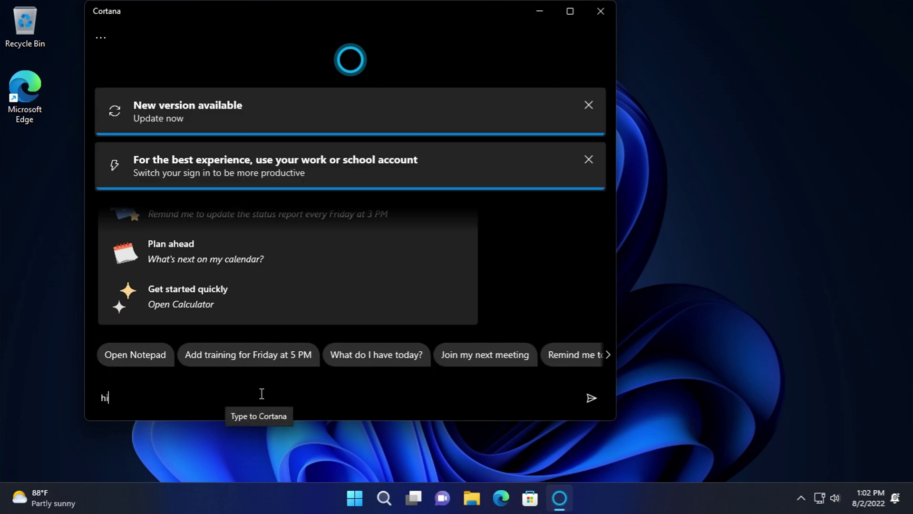
{"action": "key", "text": "Return"}
- Browse Cortana's privacy and voice activation settings, view About version 3.2204.14815.0, then close Cortana
{"action": "left_click", "coordinate": [107, 33]}
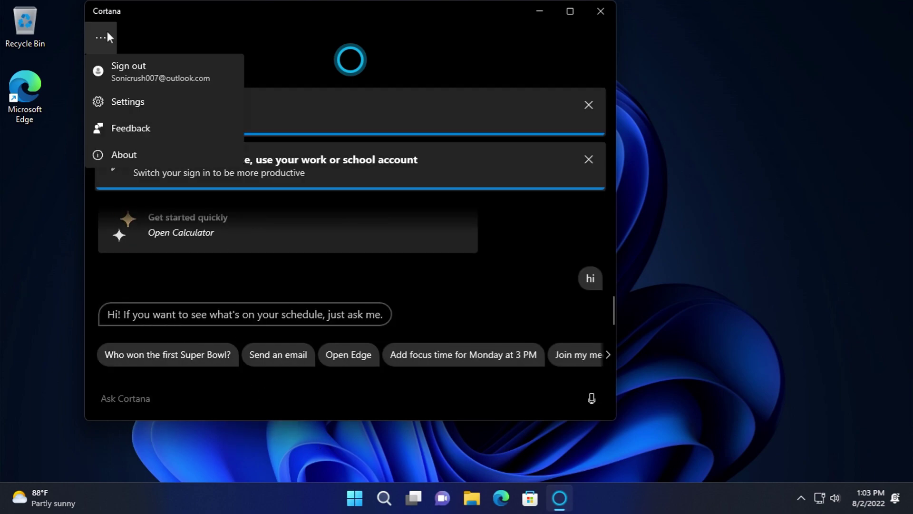
{"action": "left_click", "coordinate": [127, 101]}
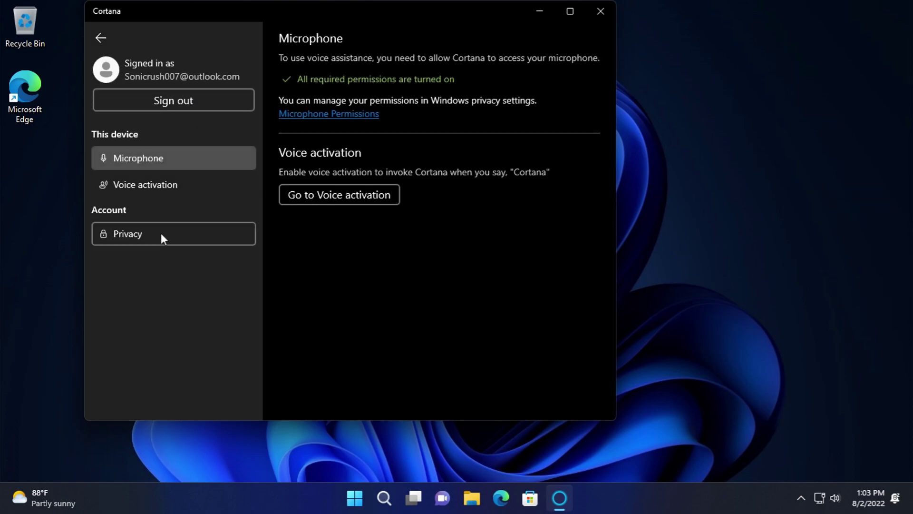
{"action": "left_click", "coordinate": [166, 232]}
{"action": "left_click", "coordinate": [142, 185]}
{"action": "left_click", "coordinate": [101, 39]}
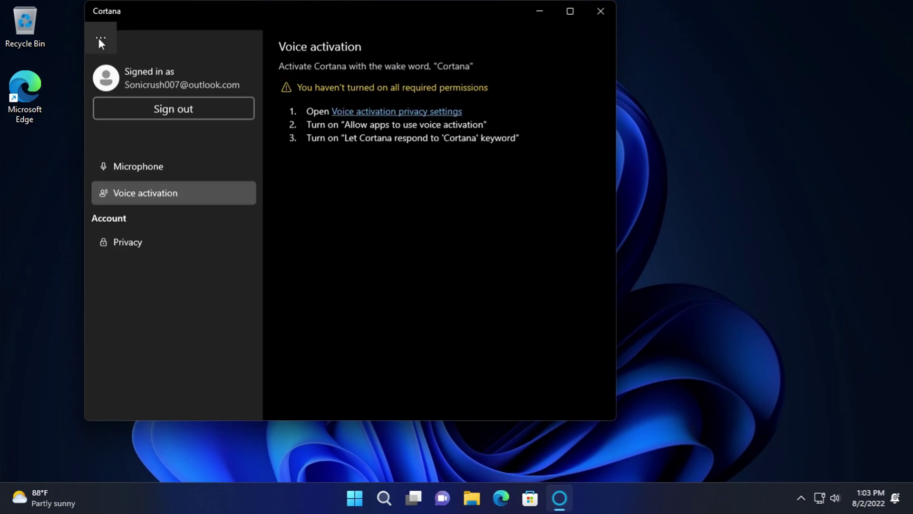
{"action": "left_click", "coordinate": [98, 38]}
{"action": "left_click", "coordinate": [122, 153]}
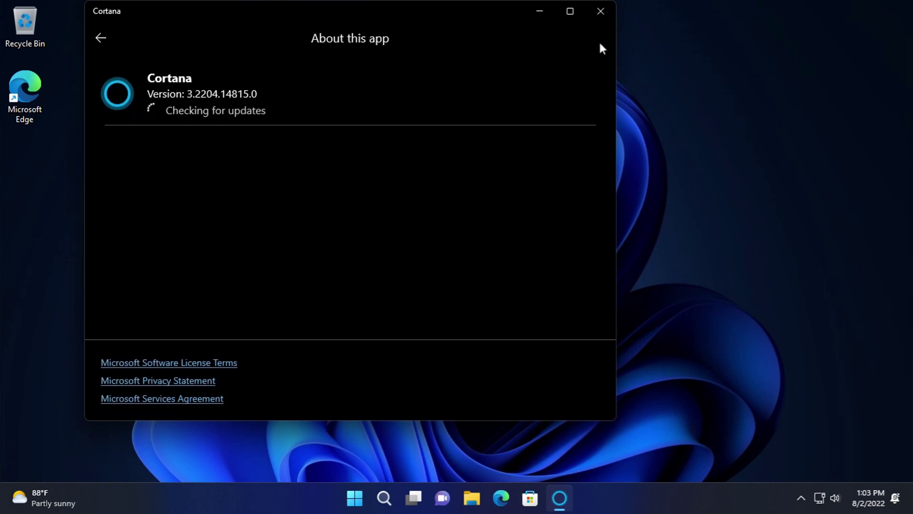
{"action": "left_click", "coordinate": [601, 13]}
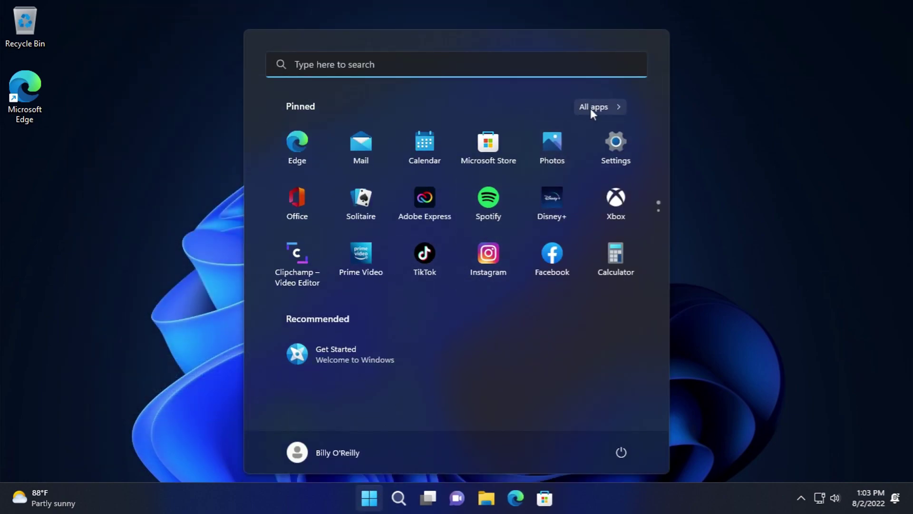
- Launch the Family app from the Start menu's All apps list
{"action": "left_click", "coordinate": [592, 109]}
{"action": "scroll", "coordinate": [414, 300], "scroll_direction": "down", "scroll_amount": 2}
{"action": "scroll", "coordinate": [358, 323], "scroll_direction": "down", "scroll_amount": 1}
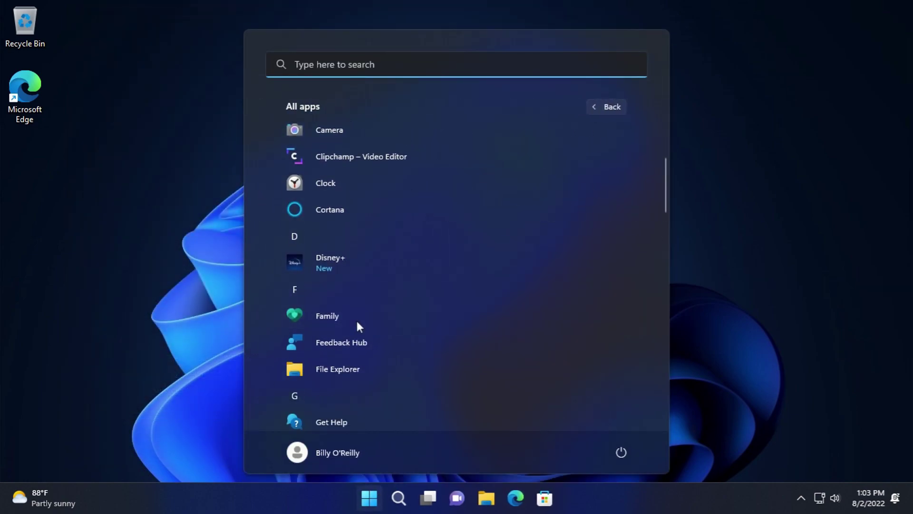
{"action": "left_click", "coordinate": [356, 320]}
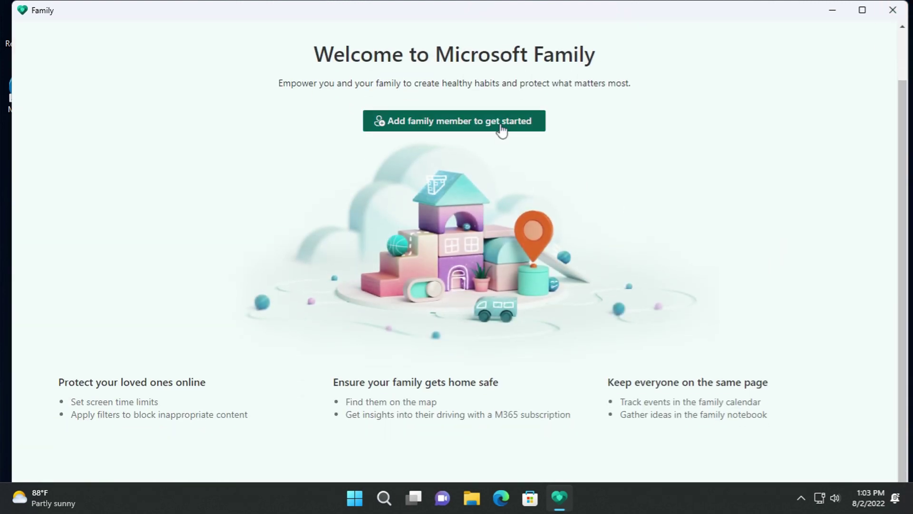
- Open and cancel the Add family member dialog, then browse the feature cards
{"action": "left_click", "coordinate": [500, 126]}
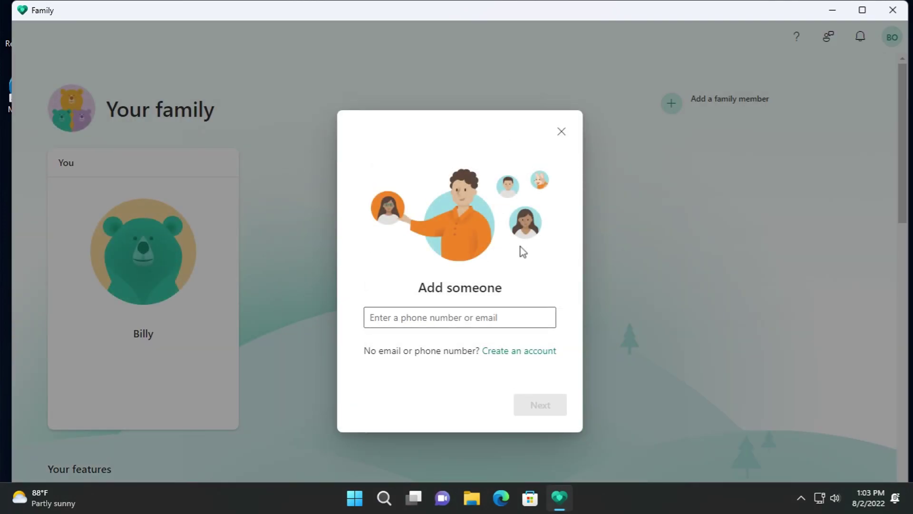
{"action": "left_click", "coordinate": [561, 134]}
{"action": "scroll", "coordinate": [175, 230], "scroll_direction": "down", "scroll_amount": 2}
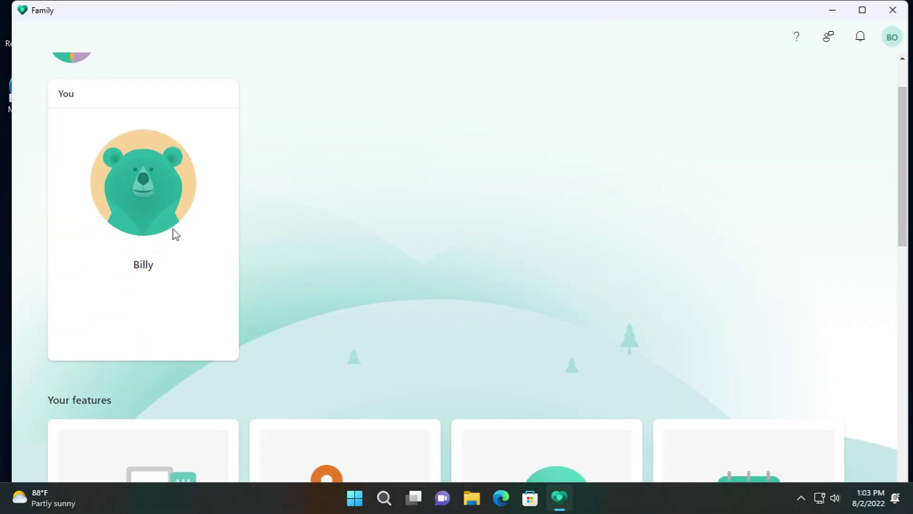
{"action": "scroll", "coordinate": [176, 230], "scroll_direction": "down", "scroll_amount": 7}
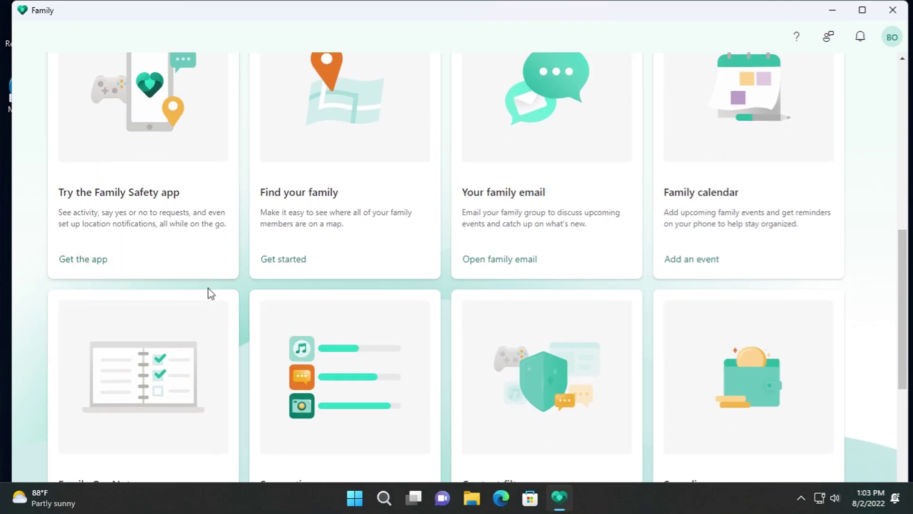
{"action": "scroll", "coordinate": [652, 292], "scroll_direction": "down", "scroll_amount": 6}
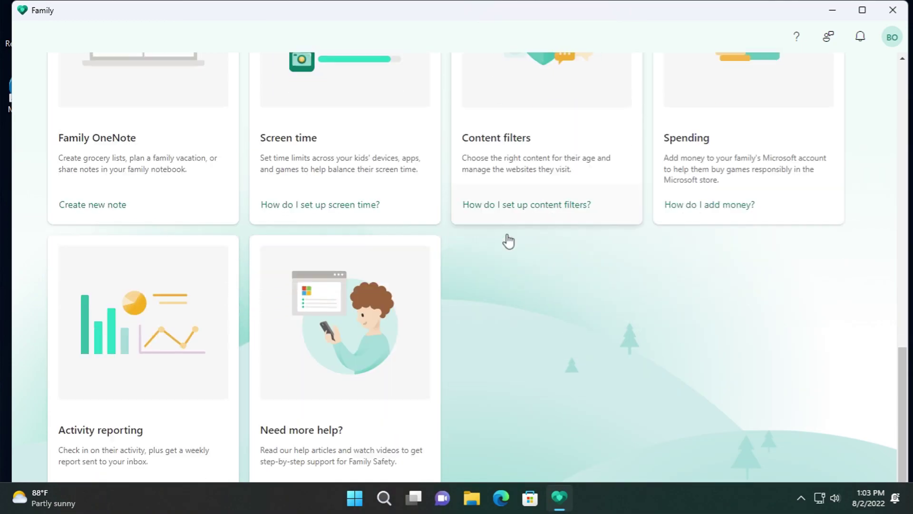
{"action": "scroll", "coordinate": [497, 351], "scroll_direction": "up", "scroll_amount": 2}
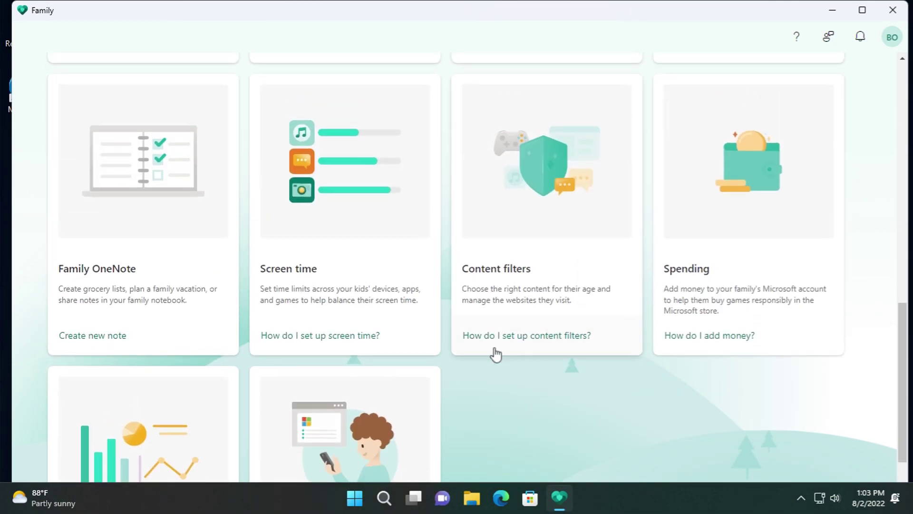
{"action": "scroll", "coordinate": [497, 350], "scroll_direction": "down", "scroll_amount": 2}
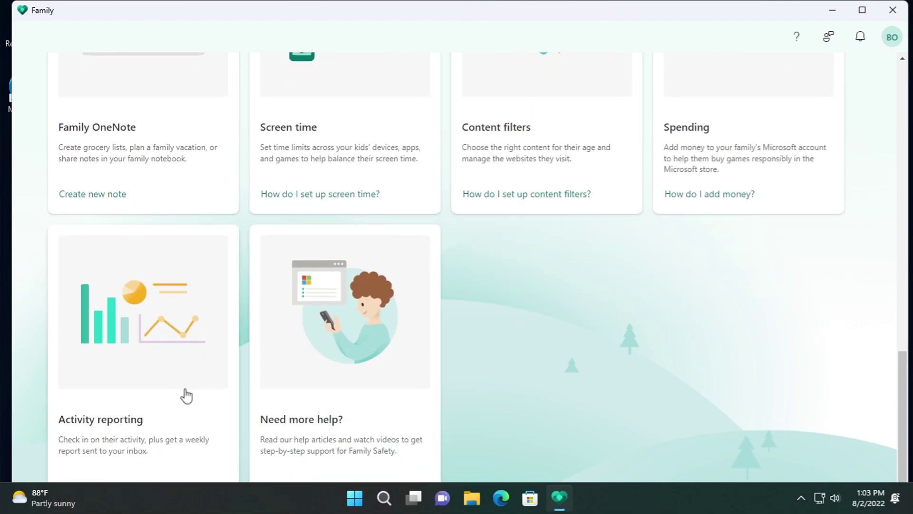
{"action": "scroll", "coordinate": [165, 387], "scroll_direction": "up", "scroll_amount": 6}
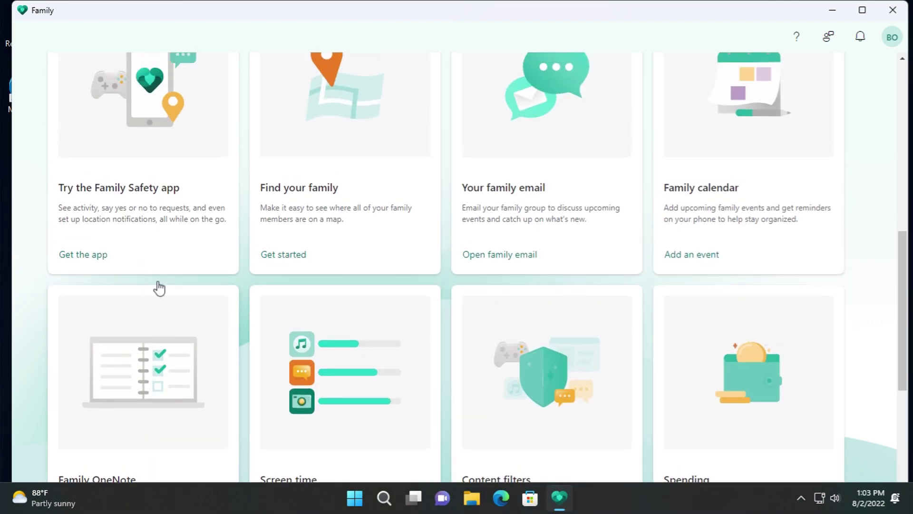
- Open the Family Safety app download page in Edge, then close the extra tabs
{"action": "left_click", "coordinate": [145, 211]}
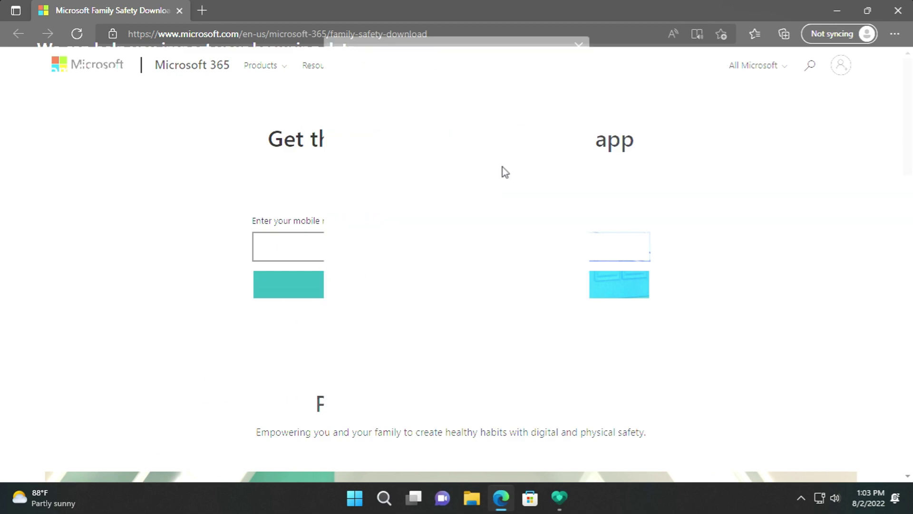
{"action": "left_click", "coordinate": [578, 46]}
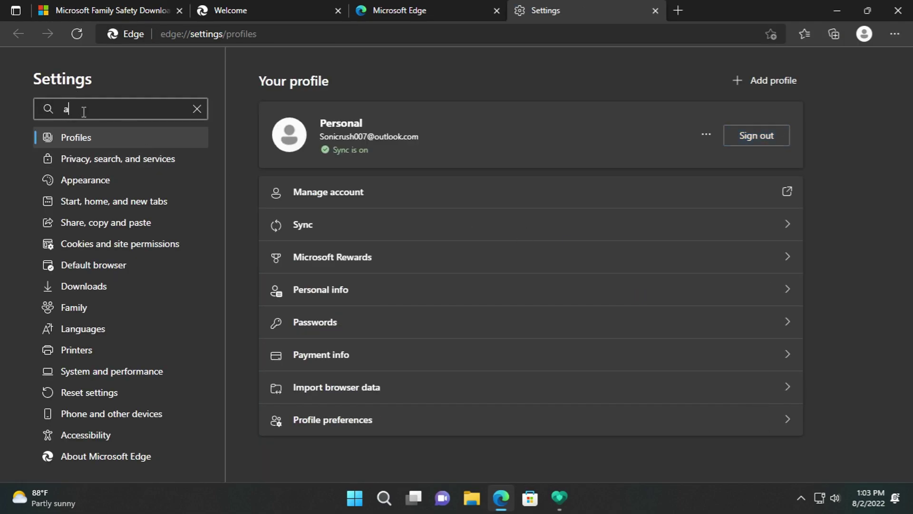
{"action": "middle_click", "coordinate": [396, 7]}
{"action": "middle_click", "coordinate": [275, 12]}
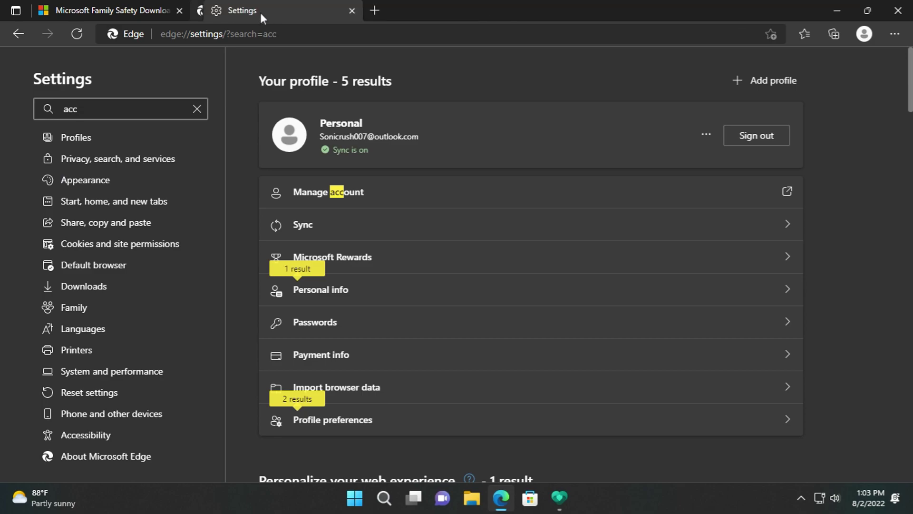
{"action": "left_click", "coordinate": [179, 11]}
- Turn off Edge hardware acceleration via an 'elera' settings search, restart, and minimize Edge
{"action": "type", "text": "elera"}
{"action": "left_click", "coordinate": [782, 204]}
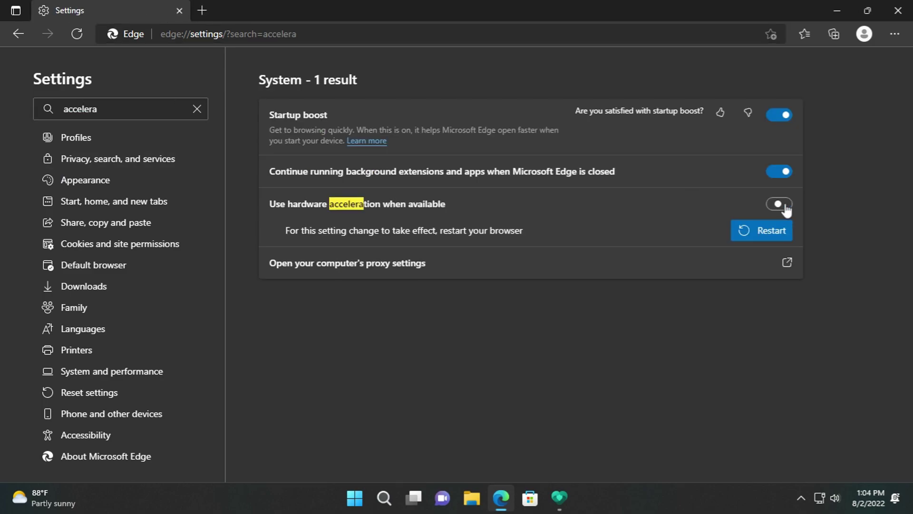
{"action": "left_click", "coordinate": [774, 239]}
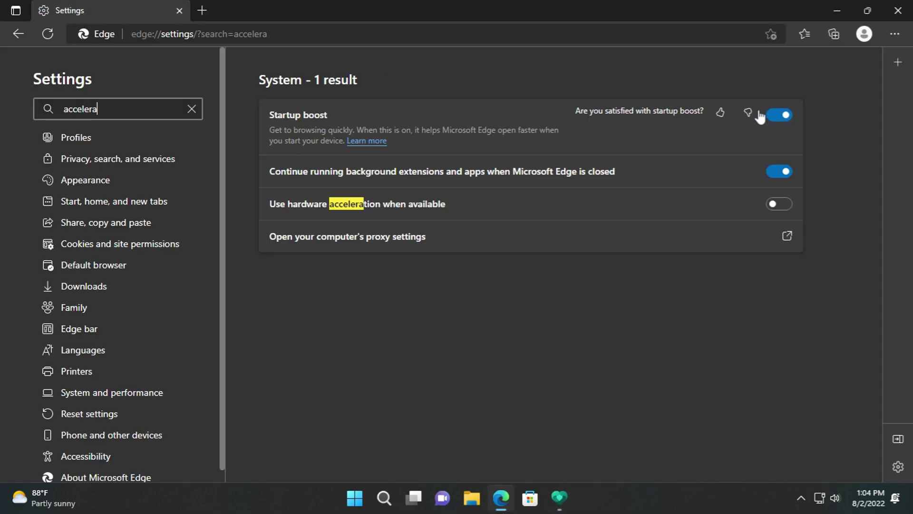
{"action": "left_click", "coordinate": [845, 16]}
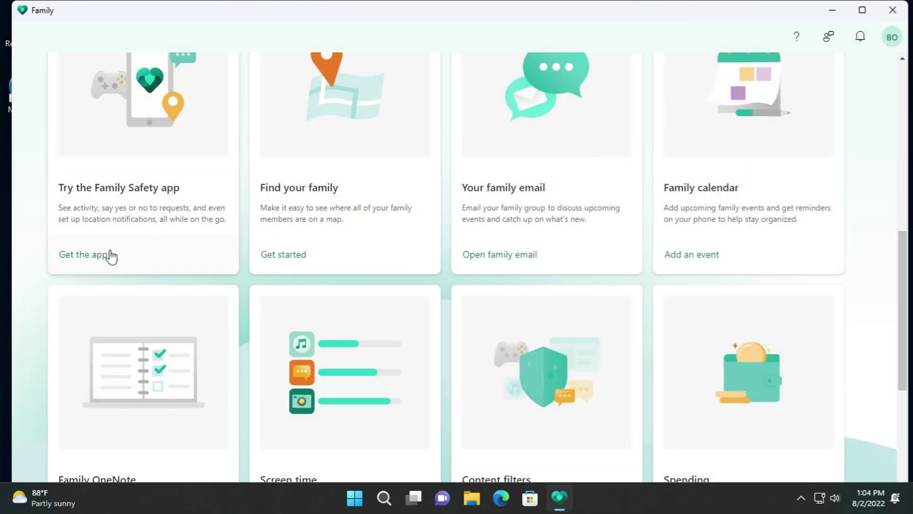
- Try the Get the app, Find your family, family email and Add an event links
{"action": "left_click", "coordinate": [111, 256]}
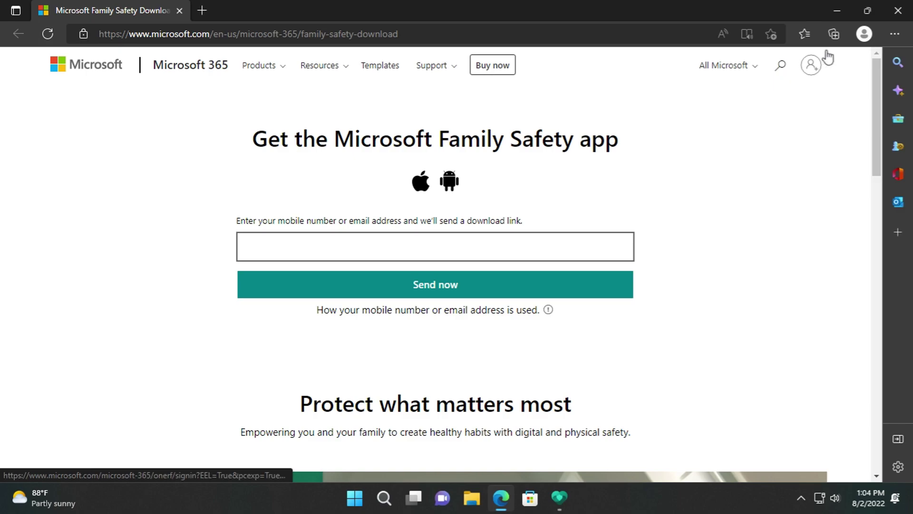
{"action": "left_click", "coordinate": [896, 12]}
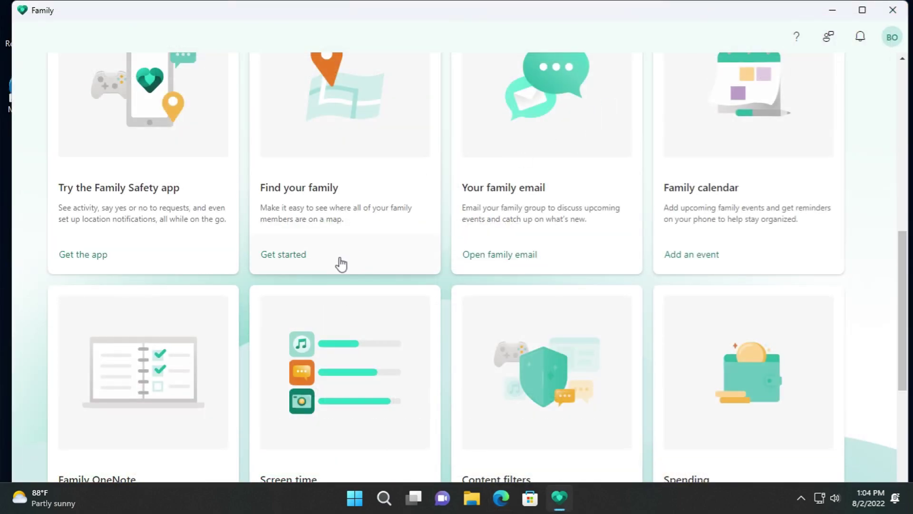
{"action": "left_click", "coordinate": [326, 265]}
{"action": "left_click", "coordinate": [609, 135]}
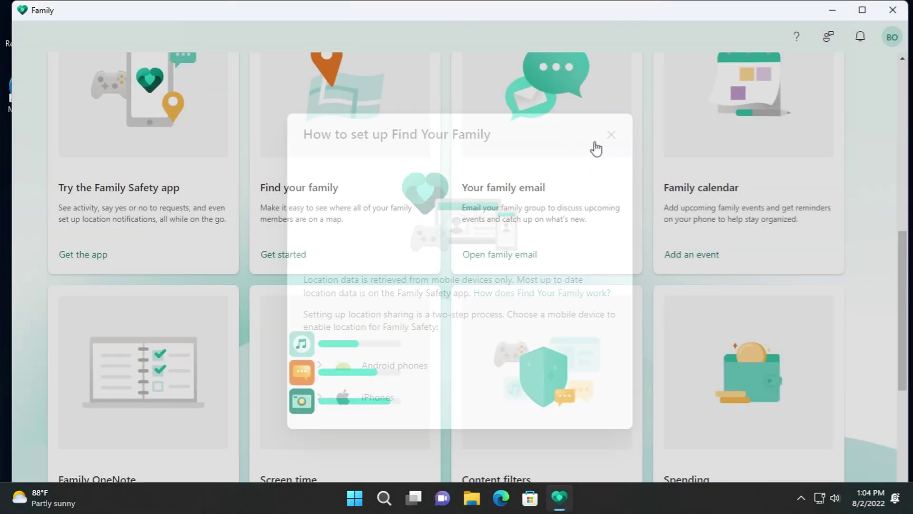
{"action": "left_click", "coordinate": [545, 245]}
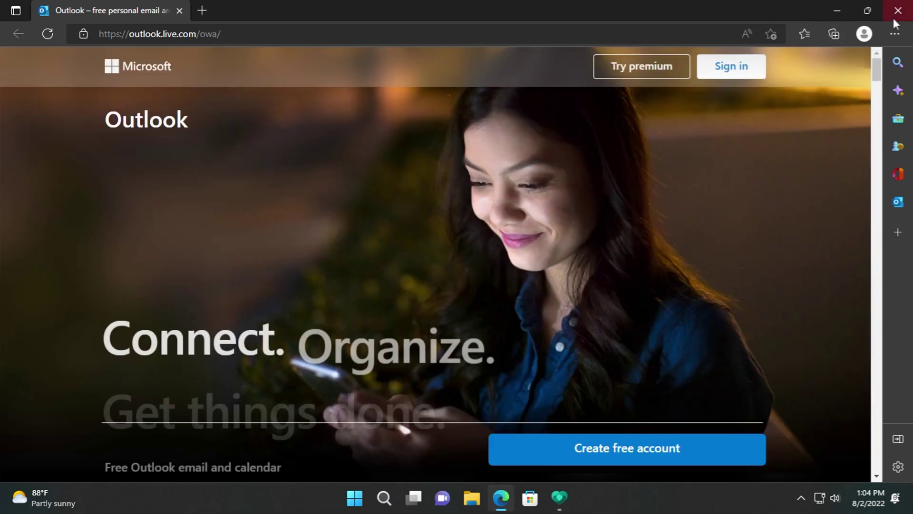
{"action": "left_click", "coordinate": [899, 11]}
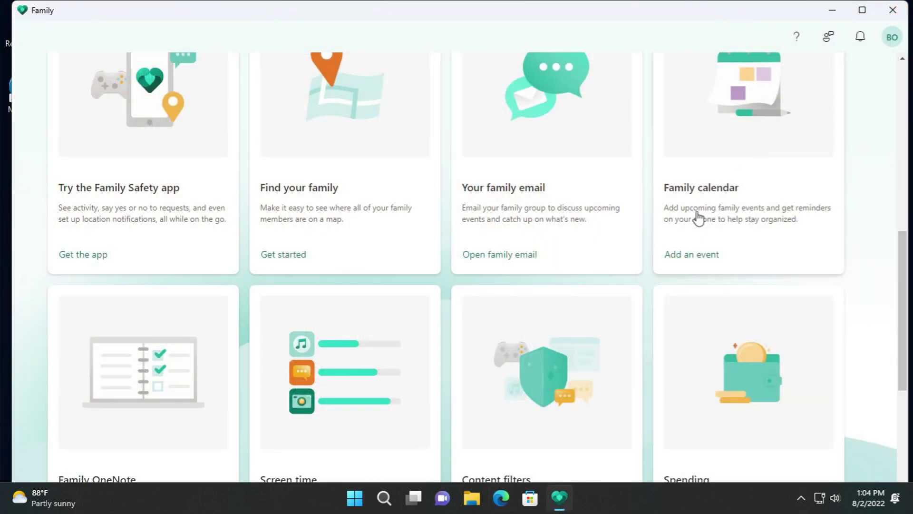
{"action": "left_click", "coordinate": [699, 257]}
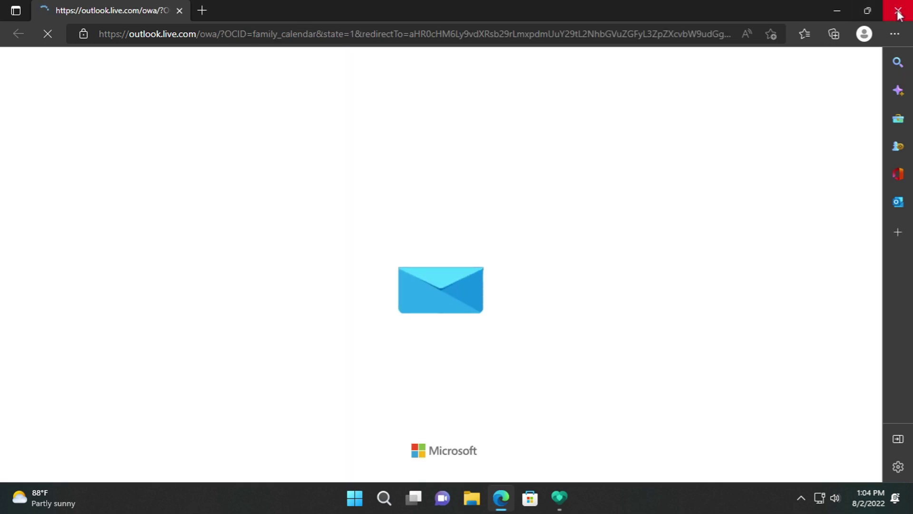
{"action": "left_click", "coordinate": [899, 11]}
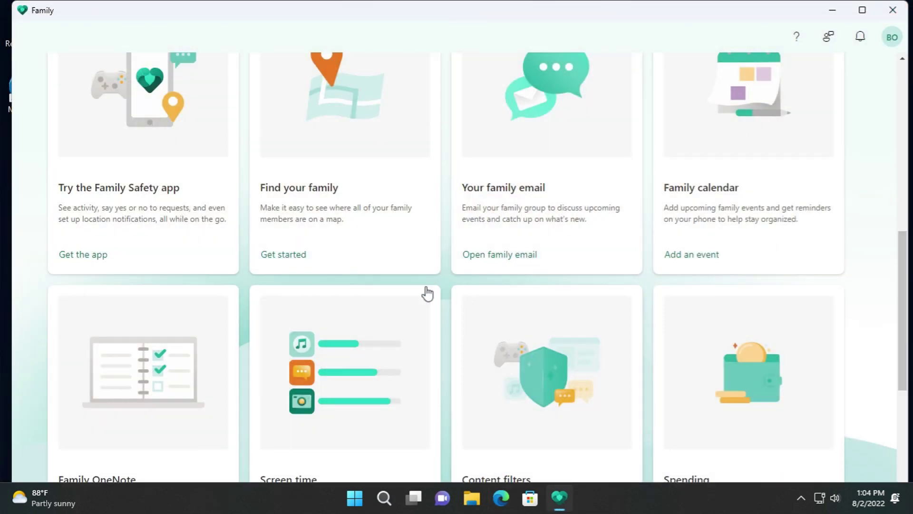
- Open the new note, screen time, content filters and spending help links, closing each
{"action": "scroll", "coordinate": [153, 327], "scroll_direction": "down", "scroll_amount": 4}
{"action": "left_click", "coordinate": [119, 336]}
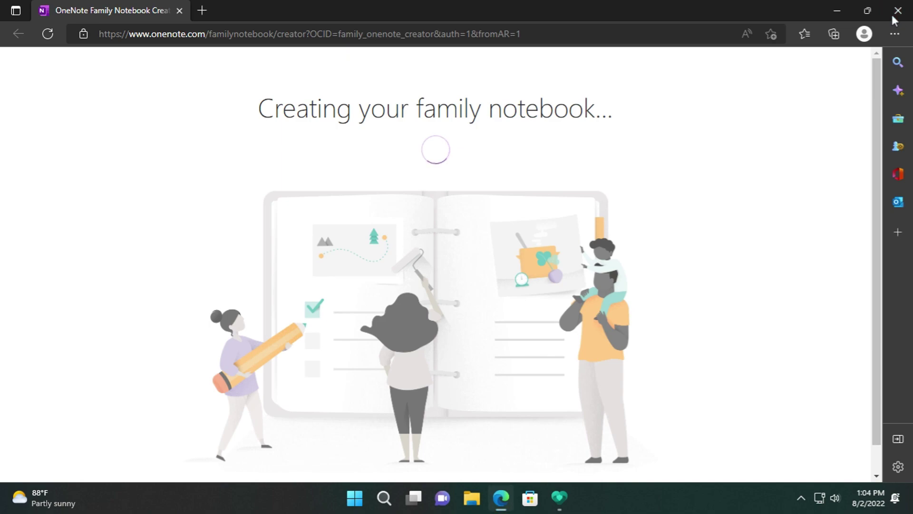
{"action": "left_click", "coordinate": [895, 13]}
{"action": "left_click", "coordinate": [360, 335]}
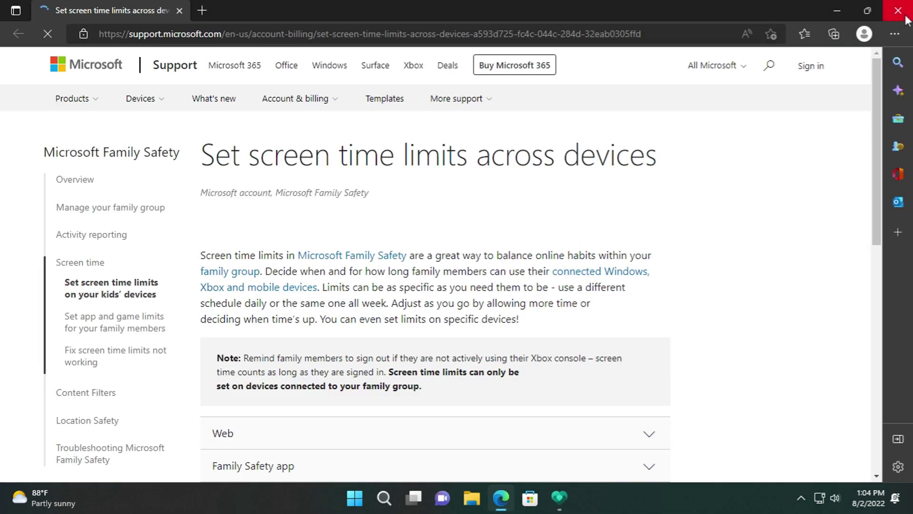
{"action": "left_click", "coordinate": [904, 14]}
{"action": "left_click", "coordinate": [559, 335]}
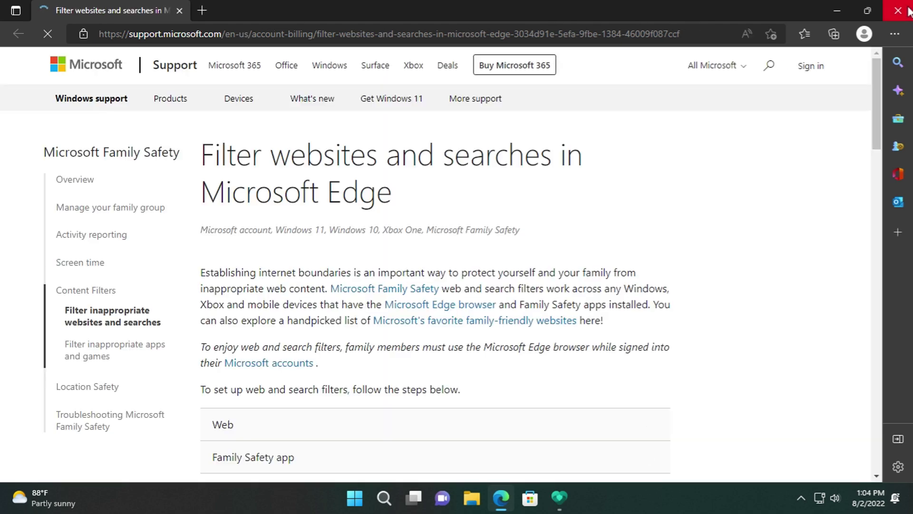
{"action": "left_click", "coordinate": [907, 10]}
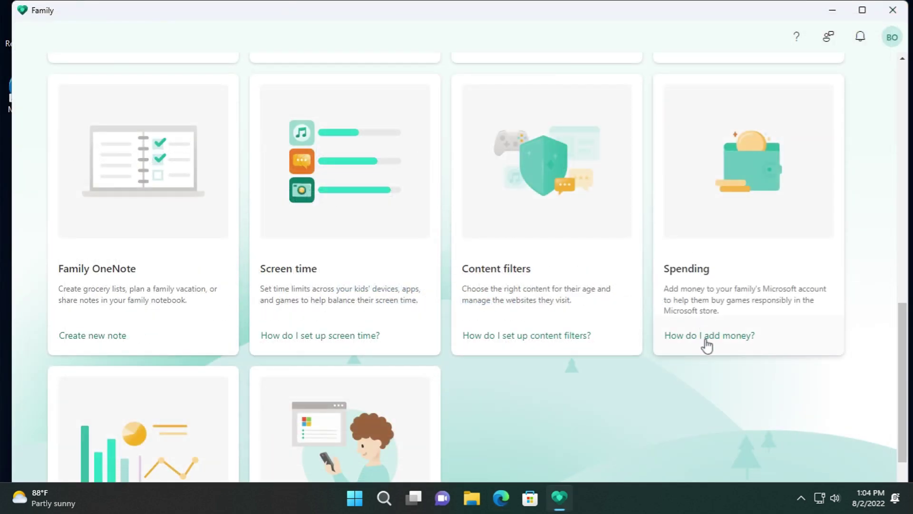
{"action": "left_click", "coordinate": [706, 337]}
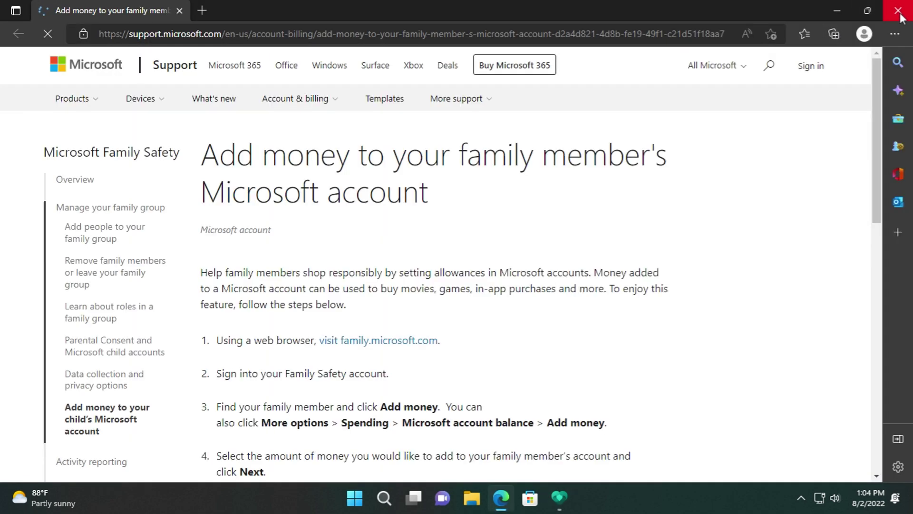
{"action": "left_click", "coordinate": [901, 14]}
- Open and close the Activity reporting and Family Safety help pages
{"action": "scroll", "coordinate": [235, 413], "scroll_direction": "down", "scroll_amount": 3}
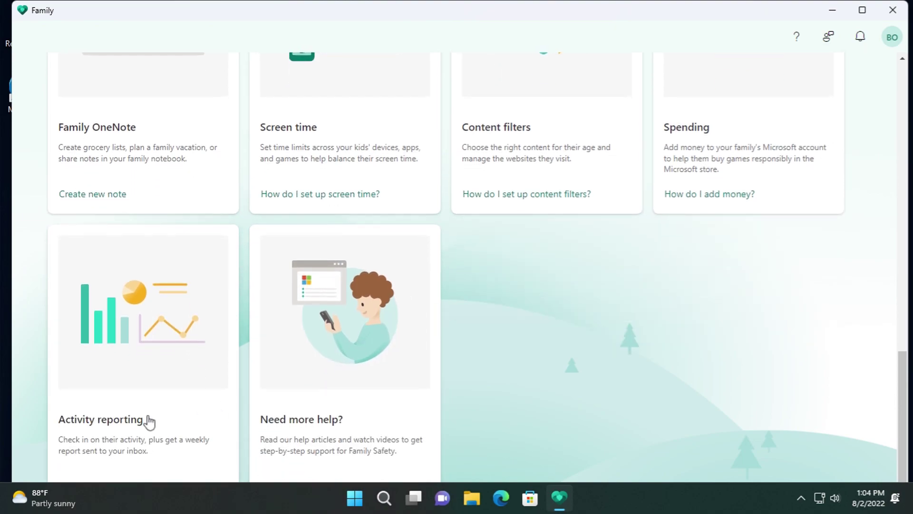
{"action": "left_click", "coordinate": [149, 420]}
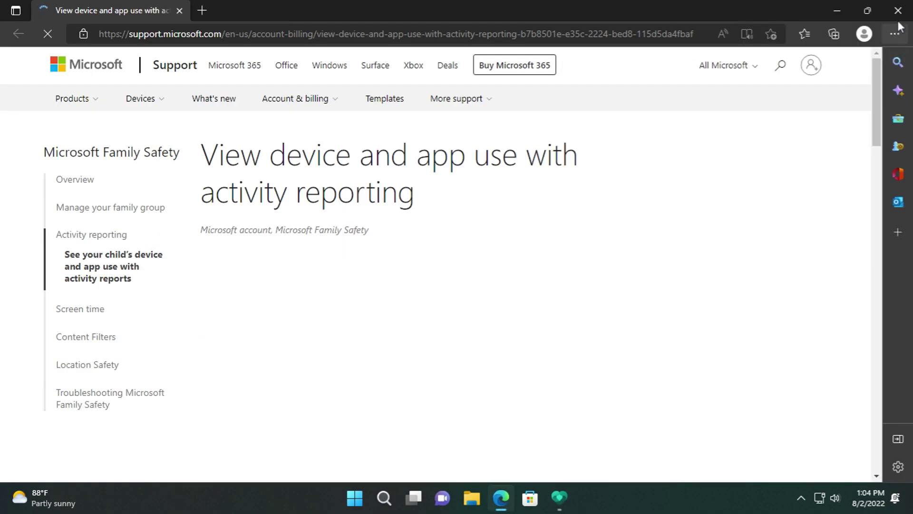
{"action": "left_click", "coordinate": [891, 14]}
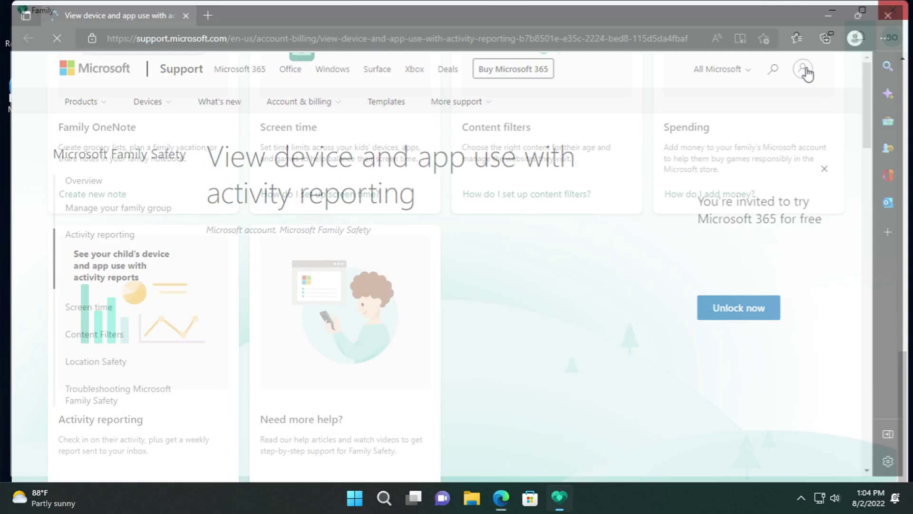
{"action": "left_click", "coordinate": [328, 368]}
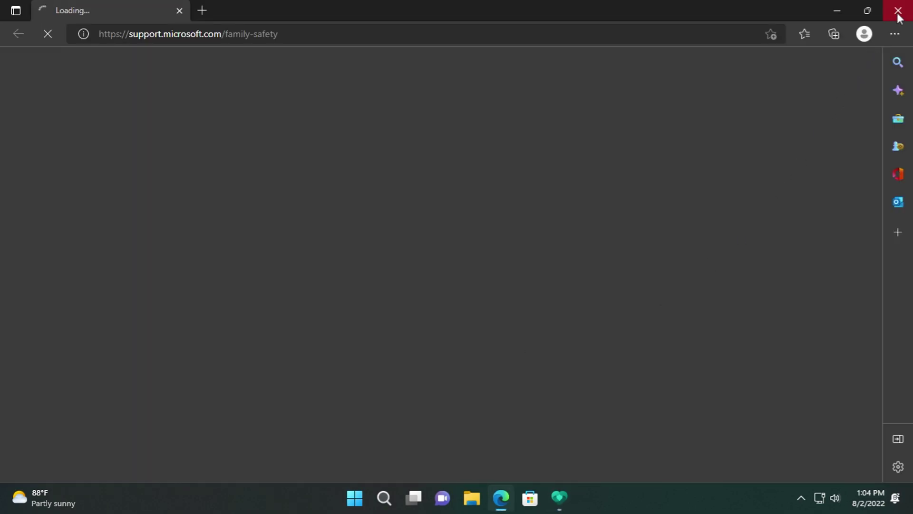
{"action": "left_click", "coordinate": [899, 14]}
{"action": "scroll", "coordinate": [666, 190], "scroll_direction": "up", "scroll_amount": 10}
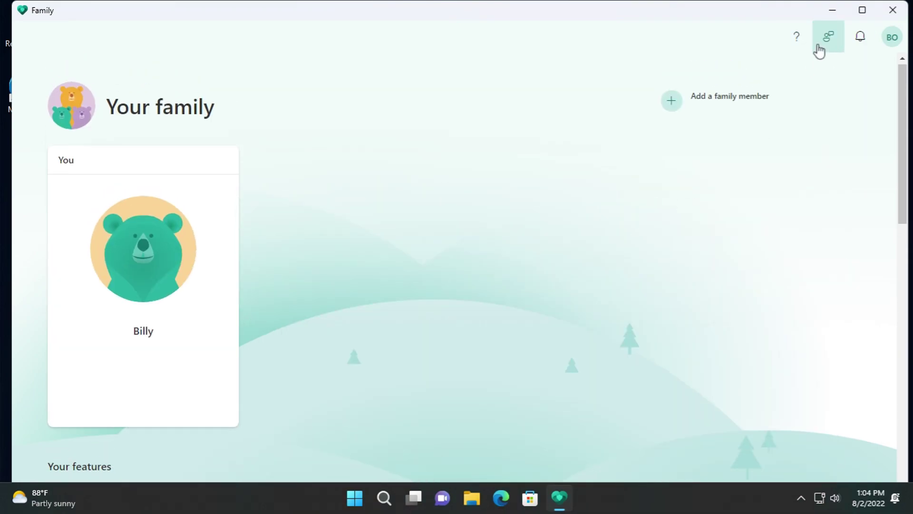
- Open and dismiss the preview feedback form, notifications panel and account options
{"action": "left_click", "coordinate": [828, 41]}
{"action": "left_click", "coordinate": [878, 46]}
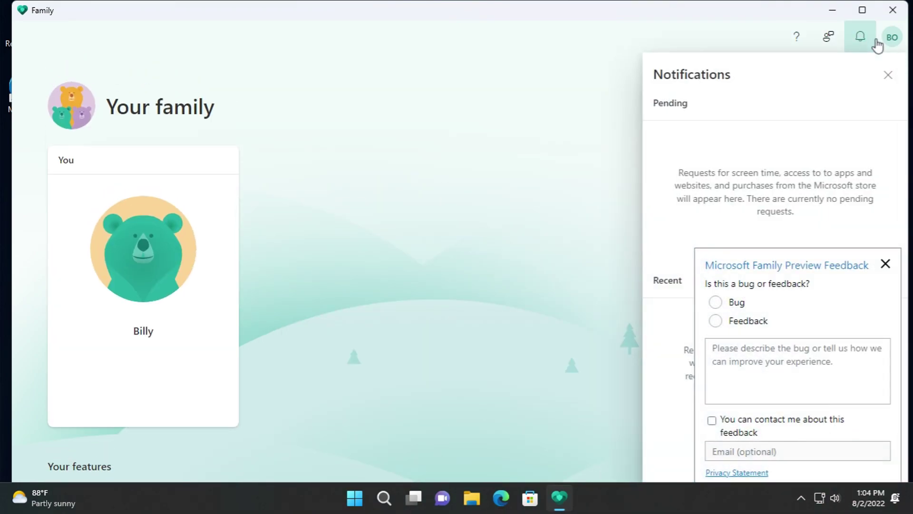
{"action": "left_click", "coordinate": [886, 265]}
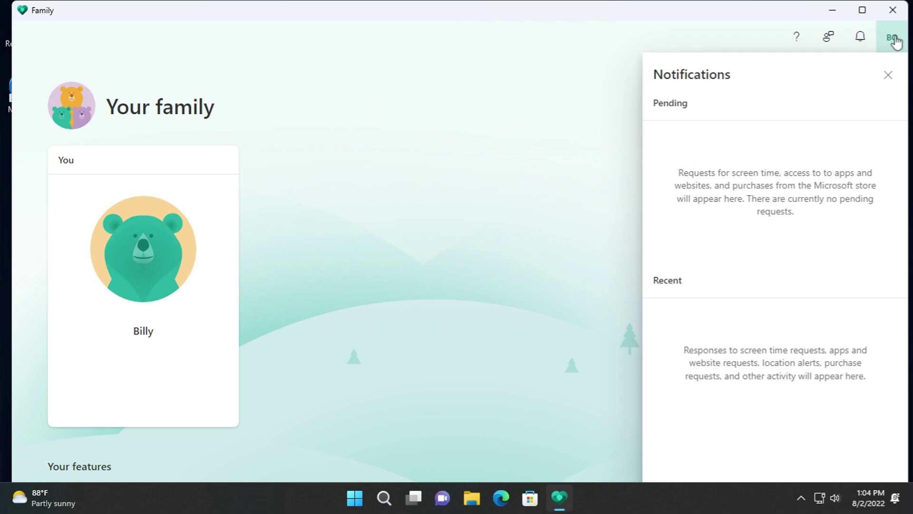
{"action": "left_click", "coordinate": [887, 77]}
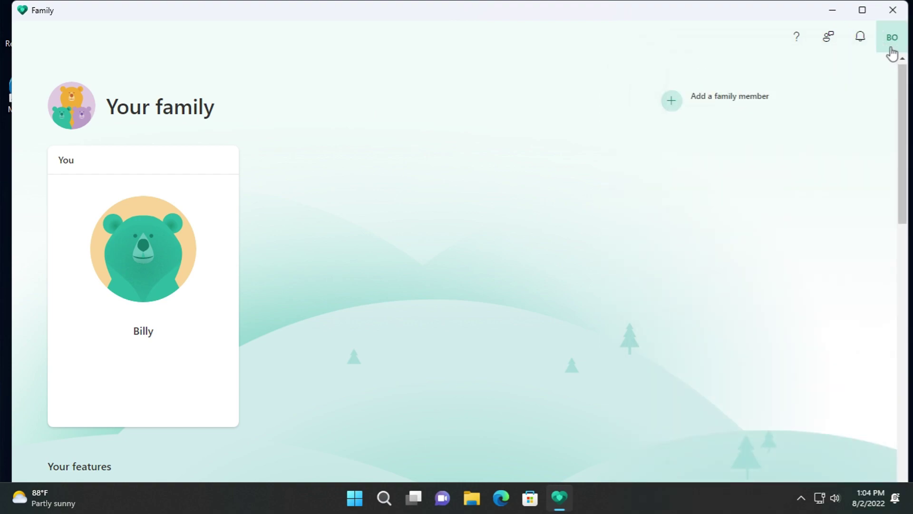
{"action": "left_click", "coordinate": [892, 48]}
{"action": "left_click", "coordinate": [536, 97]}
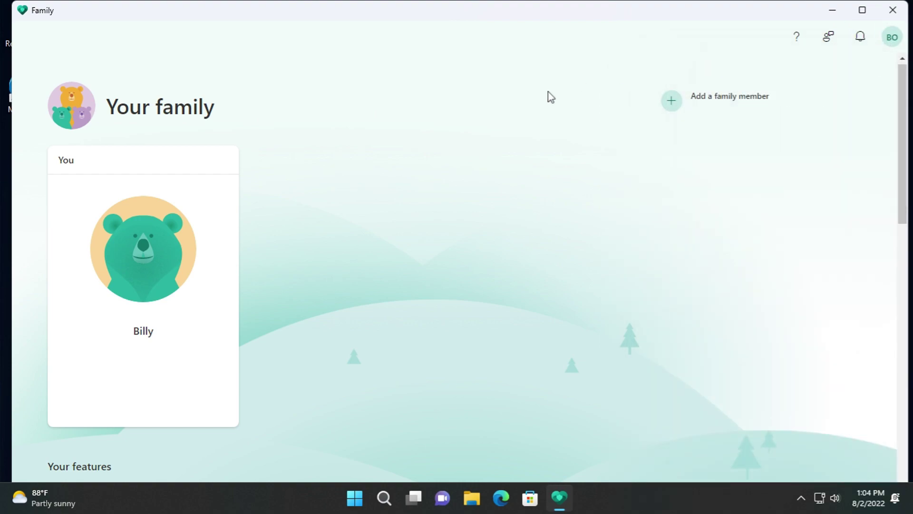
- Cancel adding a family member, close the Family app and bring up Start
{"action": "left_click", "coordinate": [719, 100]}
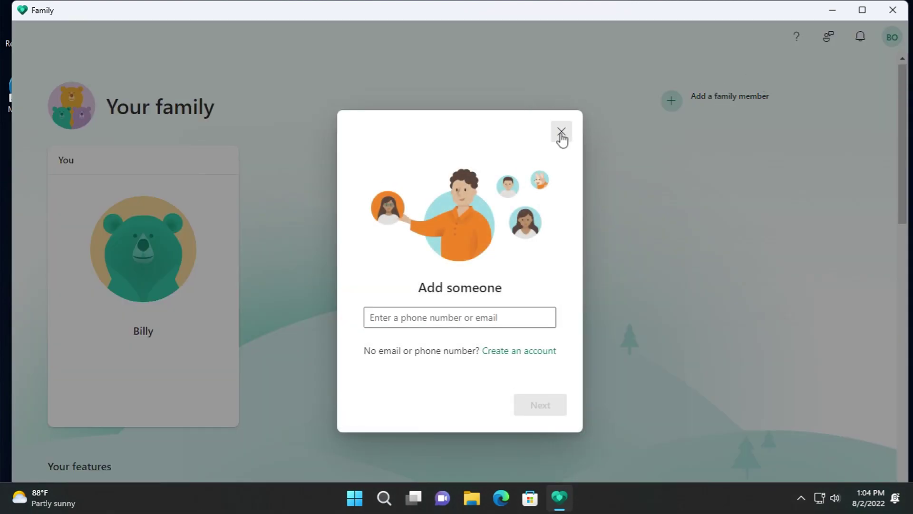
{"action": "left_click", "coordinate": [561, 134]}
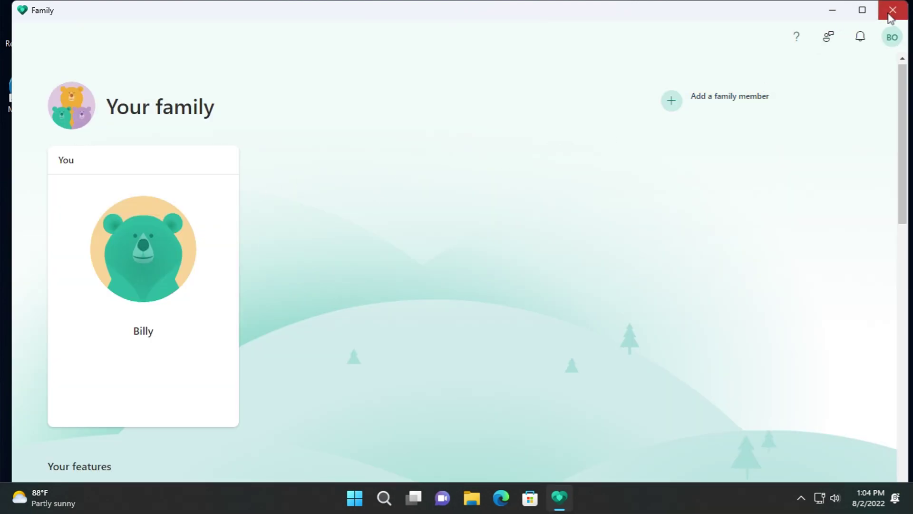
{"action": "left_click", "coordinate": [893, 10]}
{"action": "left_click", "coordinate": [362, 504]}
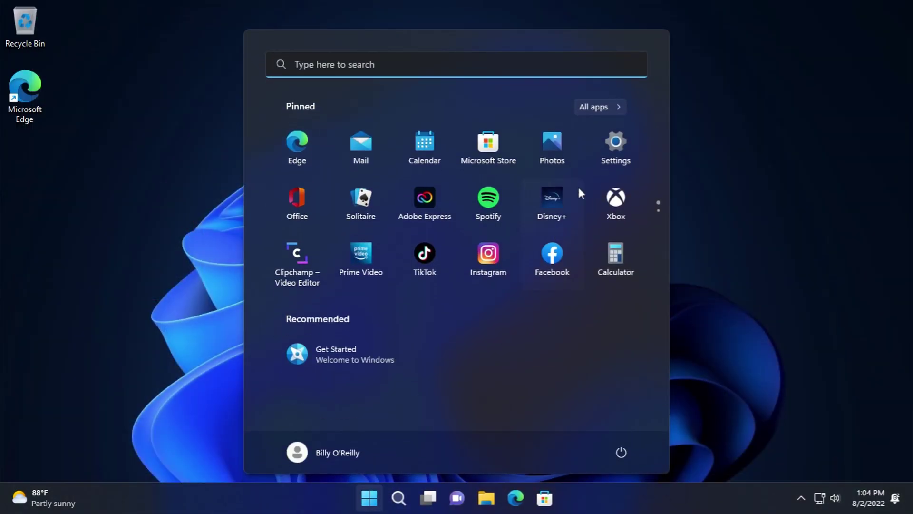
- Launch Feedback Hub from All apps and return to its Welcome page
{"action": "left_click", "coordinate": [620, 105]}
{"action": "scroll", "coordinate": [447, 230], "scroll_direction": "down", "scroll_amount": 5}
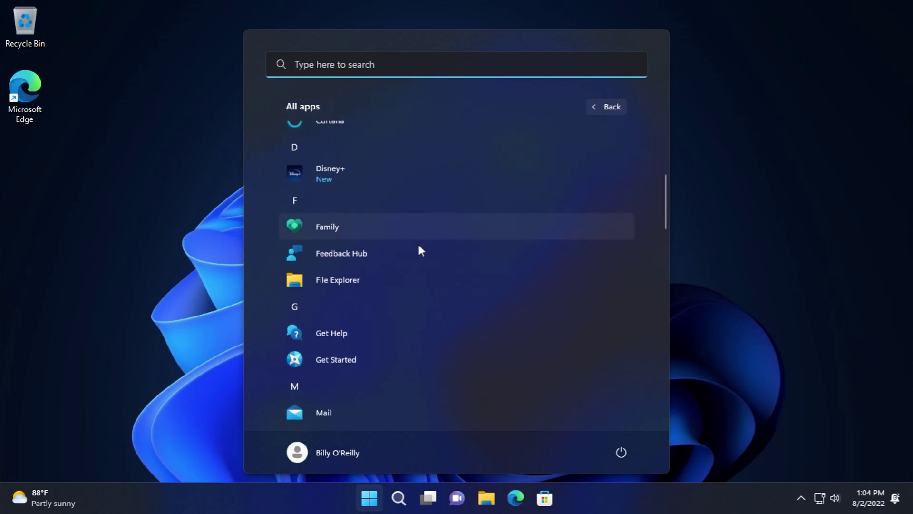
{"action": "left_click", "coordinate": [376, 256]}
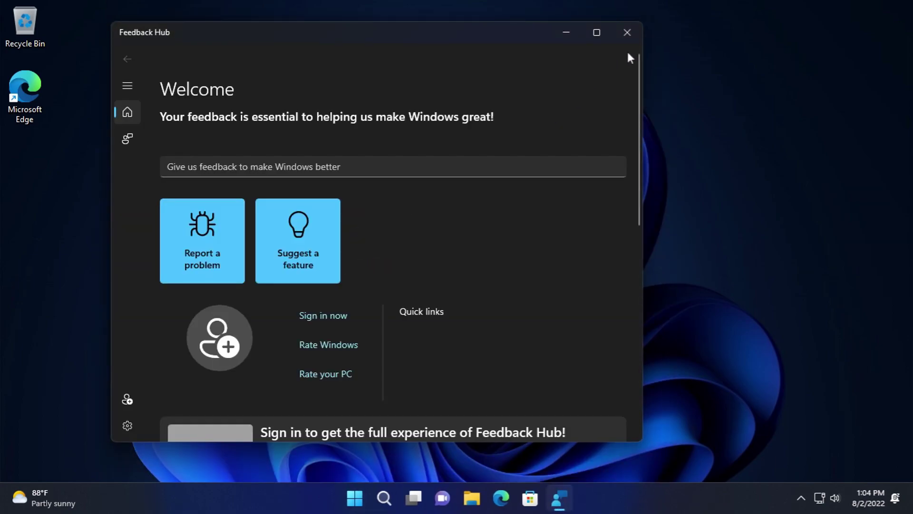
{"action": "left_click", "coordinate": [126, 137]}
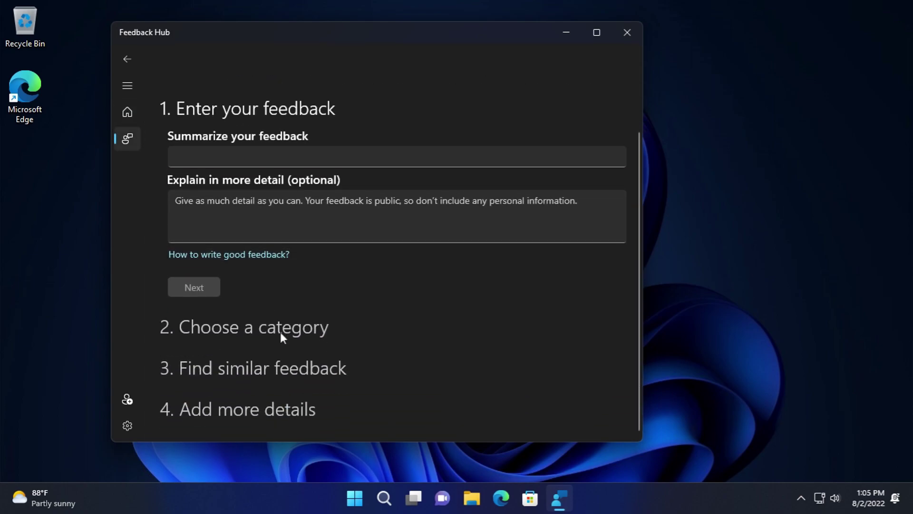
{"action": "left_click", "coordinate": [132, 109]}
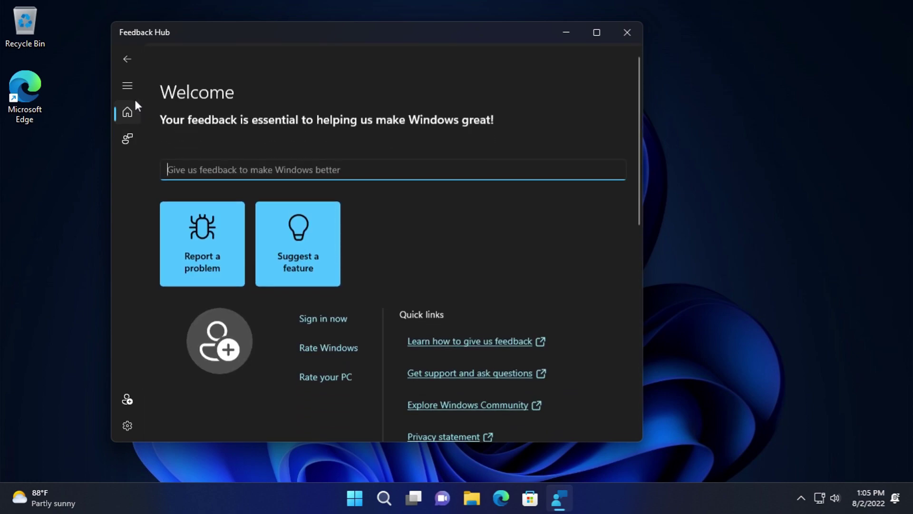
- Start a problem report with summary 'test' and a short detailed explanation
{"action": "left_click", "coordinate": [216, 235]}
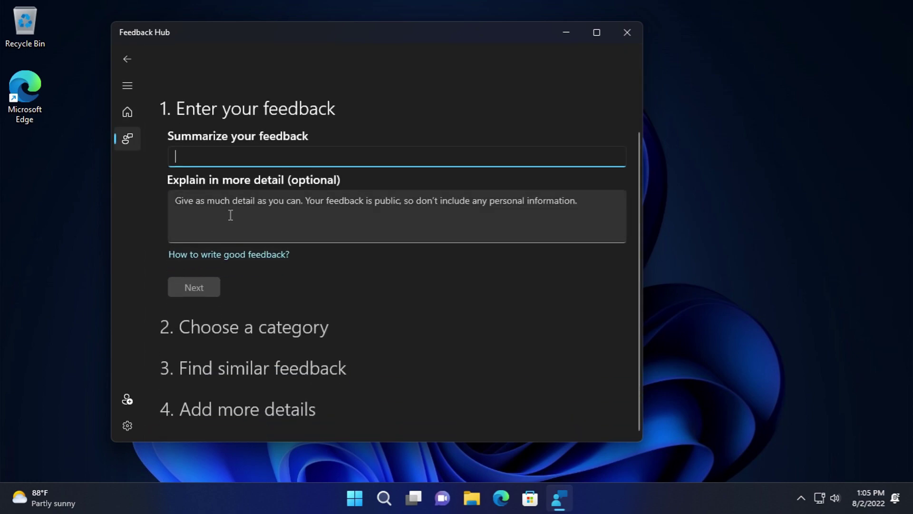
{"action": "type", "text": "test"}
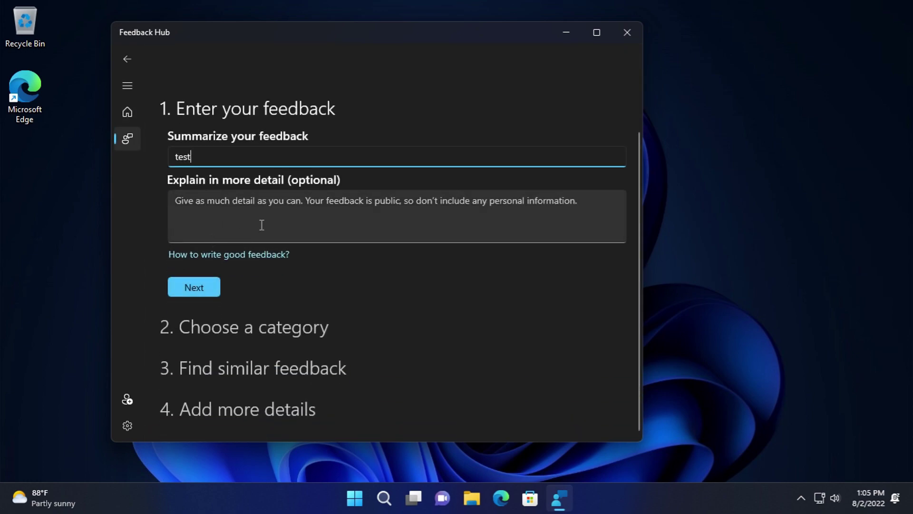
{"action": "left_click", "coordinate": [262, 225]}
{"action": "type", "text": "est"}
{"action": "left_click", "coordinate": [190, 282]}
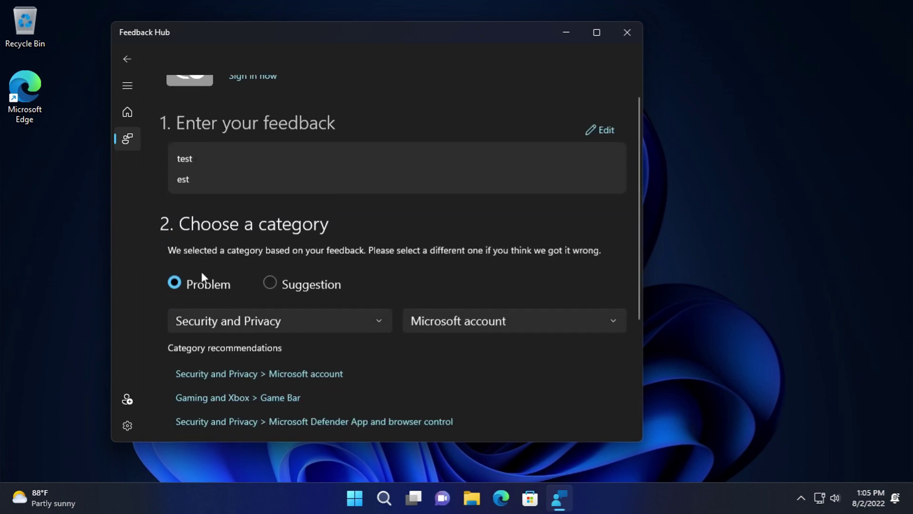
- File the report under Security and Privacy > Microsoft account as new feedback
{"action": "left_click", "coordinate": [259, 179]}
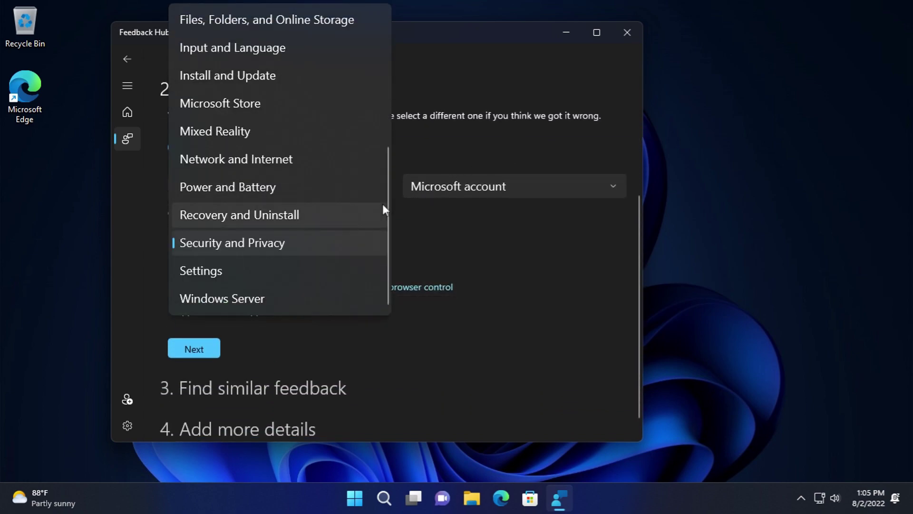
{"action": "left_click_drag", "start_coordinate": [384, 201], "coordinate": [393, 18]}
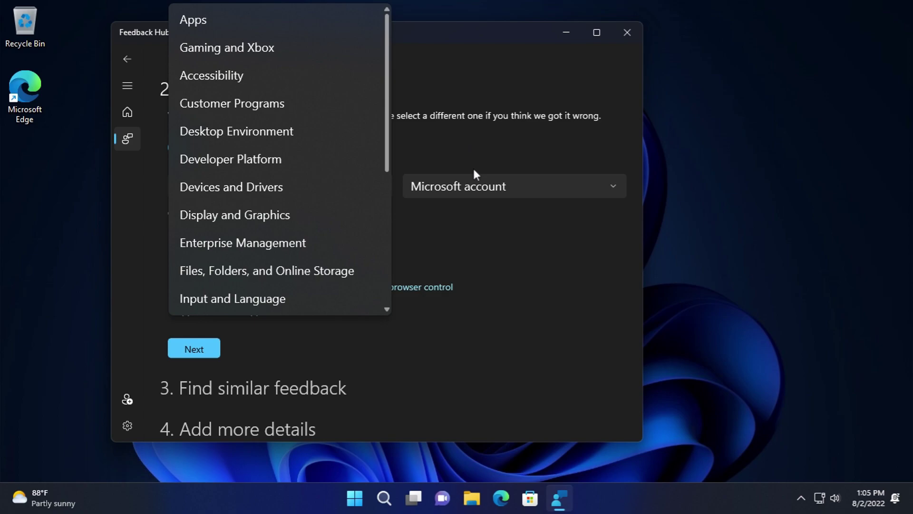
{"action": "left_click", "coordinate": [474, 174]}
{"action": "left_click", "coordinate": [475, 181]}
{"action": "left_click_drag", "start_coordinate": [795, 132], "coordinate": [757, 372]}
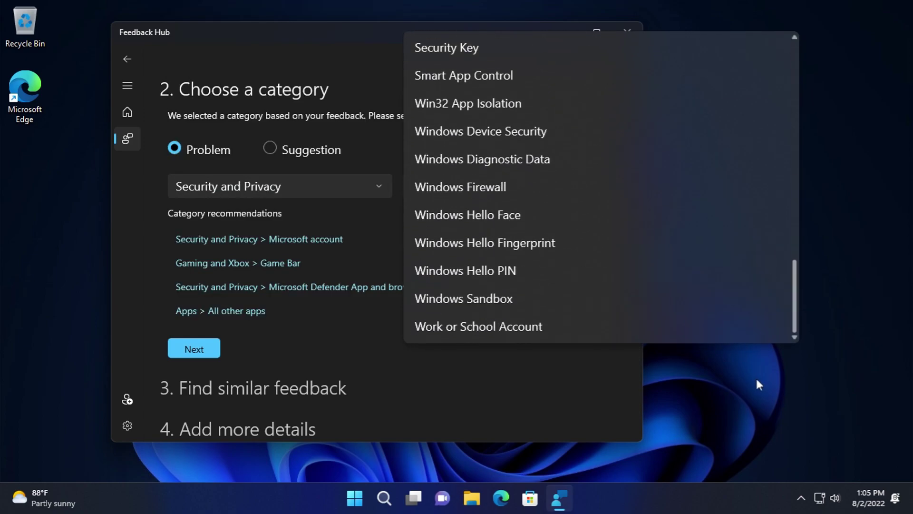
{"action": "left_click", "coordinate": [151, 348]}
{"action": "left_click", "coordinate": [191, 347]}
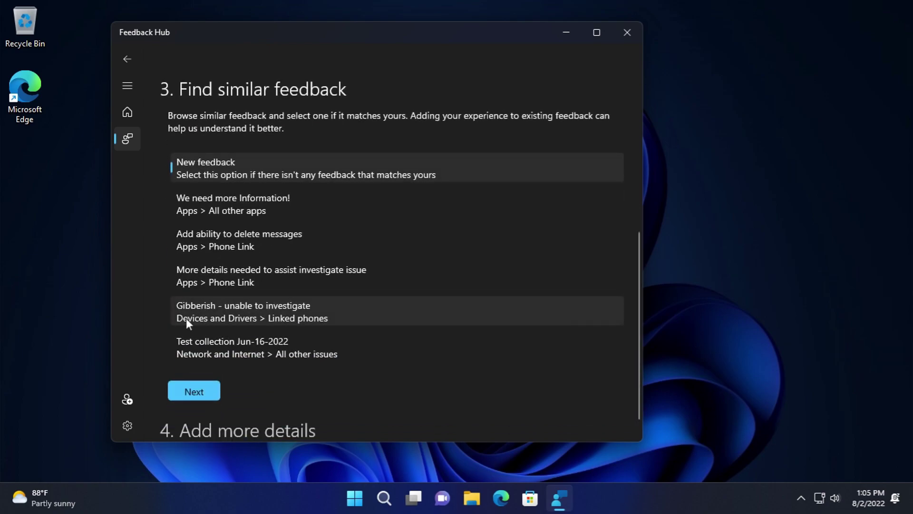
{"action": "left_click", "coordinate": [198, 375]}
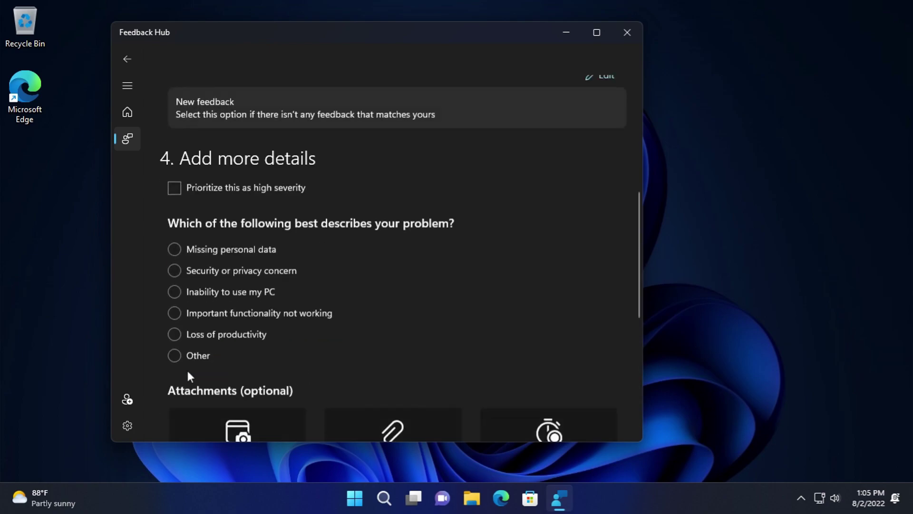
- Abandon the draft at step 4, go to the Home page, and close Feedback Hub
{"action": "scroll", "coordinate": [273, 325], "scroll_direction": "down", "scroll_amount": 3}
{"action": "scroll", "coordinate": [256, 267], "scroll_direction": "up", "scroll_amount": 8}
{"action": "left_click", "coordinate": [127, 85]}
{"action": "left_click", "coordinate": [127, 58]}
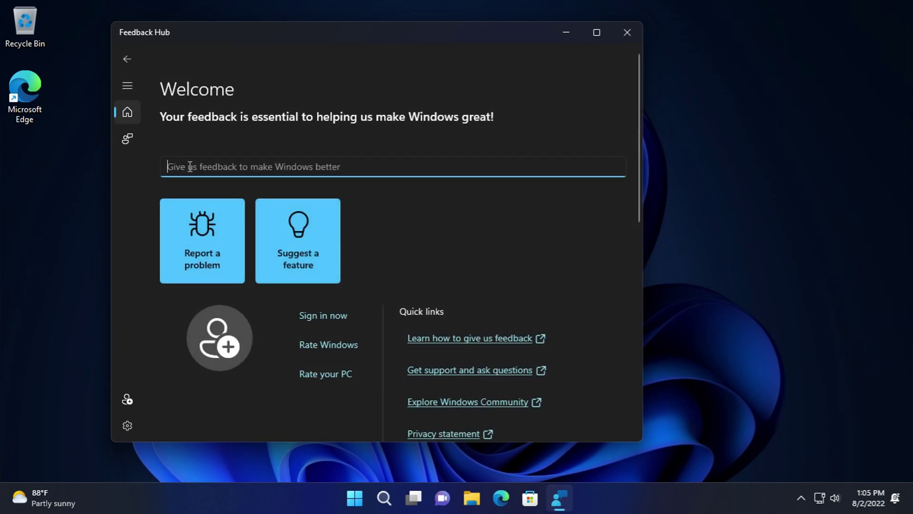
{"action": "scroll", "coordinate": [443, 210], "scroll_direction": "down", "scroll_amount": 10}
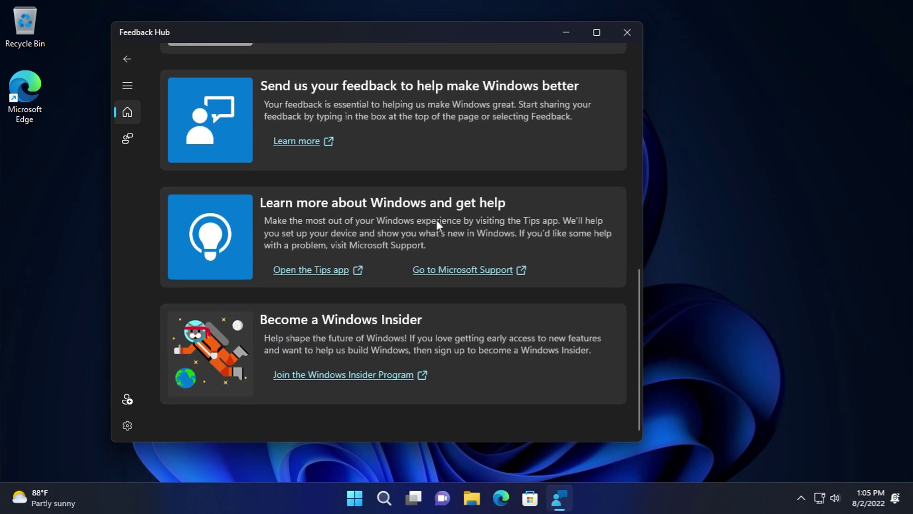
{"action": "left_click", "coordinate": [619, 33]}
- Show Start's All apps list scrolled to the Get Started through Movies & TV entries
{"action": "left_click", "coordinate": [365, 498]}
{"action": "left_click", "coordinate": [605, 107]}
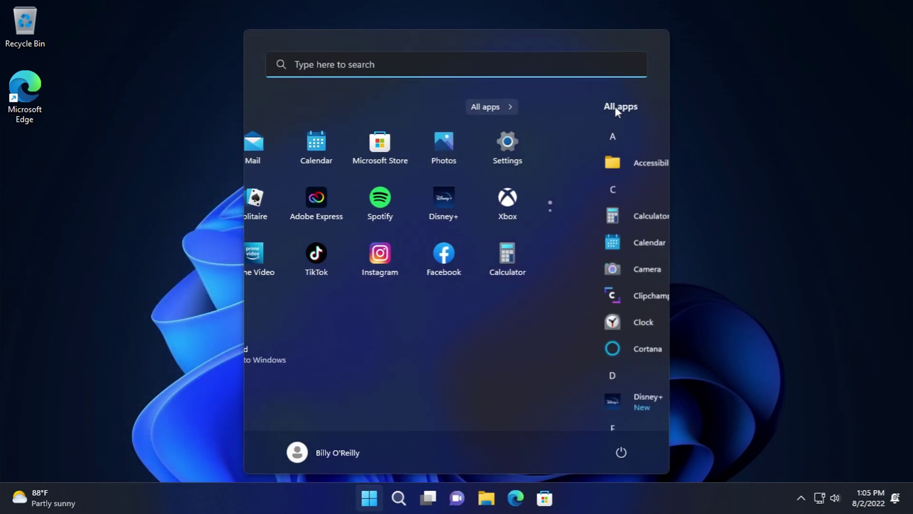
{"action": "scroll", "coordinate": [355, 402], "scroll_direction": "down", "scroll_amount": 10}
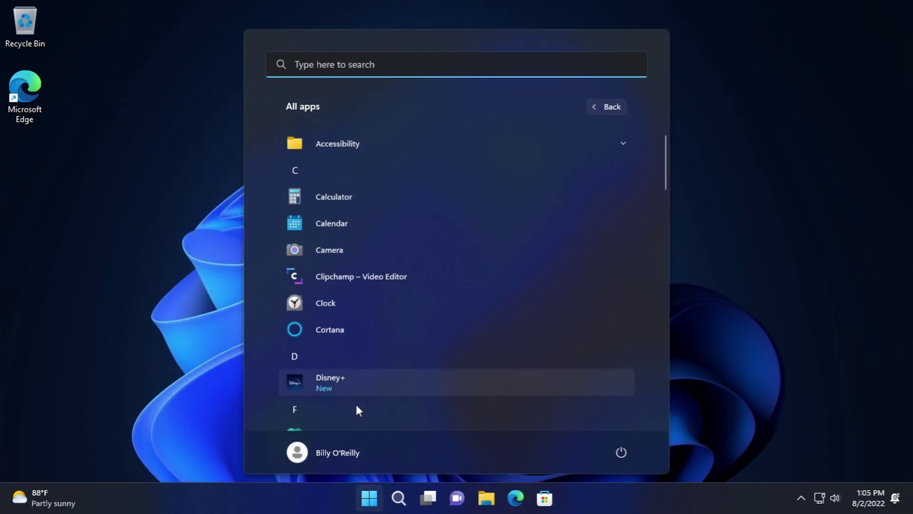
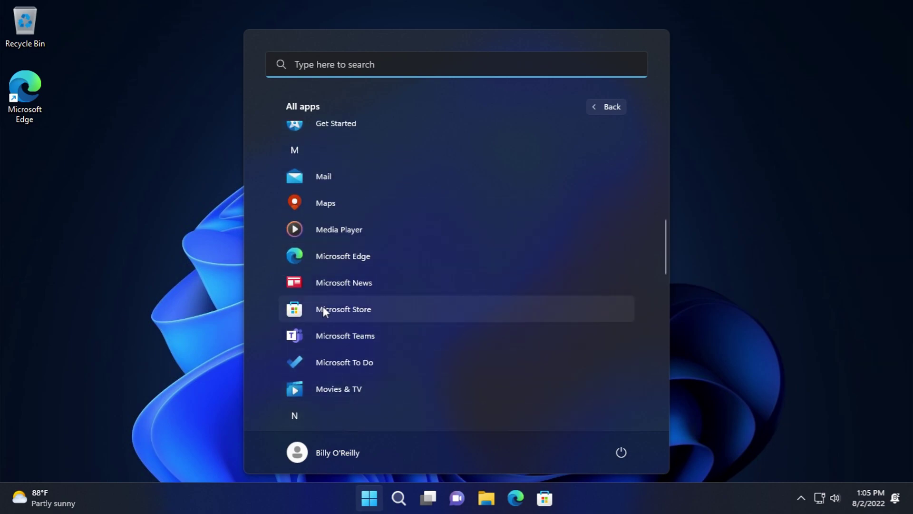
- Launch Maps, then Media Player, from the Start menu's All apps list
{"action": "left_click", "coordinate": [365, 200]}
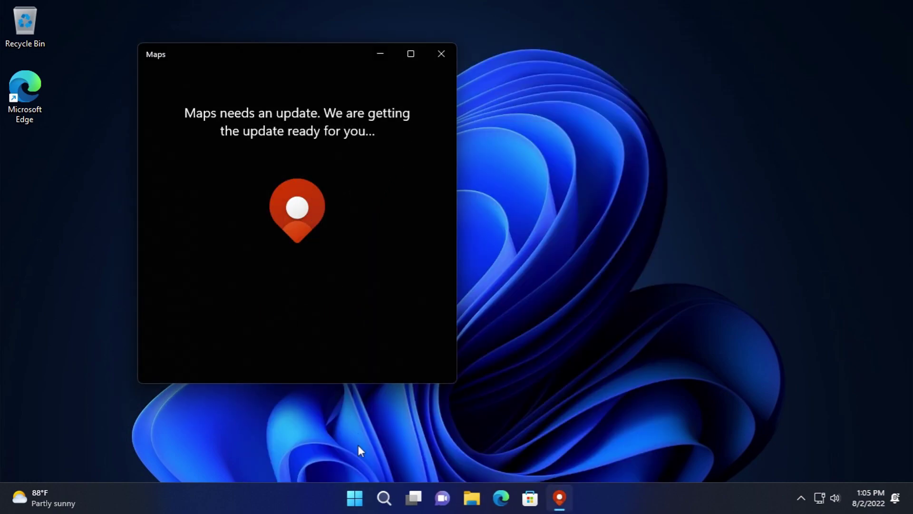
{"action": "left_click", "coordinate": [355, 498]}
{"action": "left_click", "coordinate": [593, 103]}
{"action": "scroll", "coordinate": [362, 276], "scroll_direction": "down", "scroll_amount": 6}
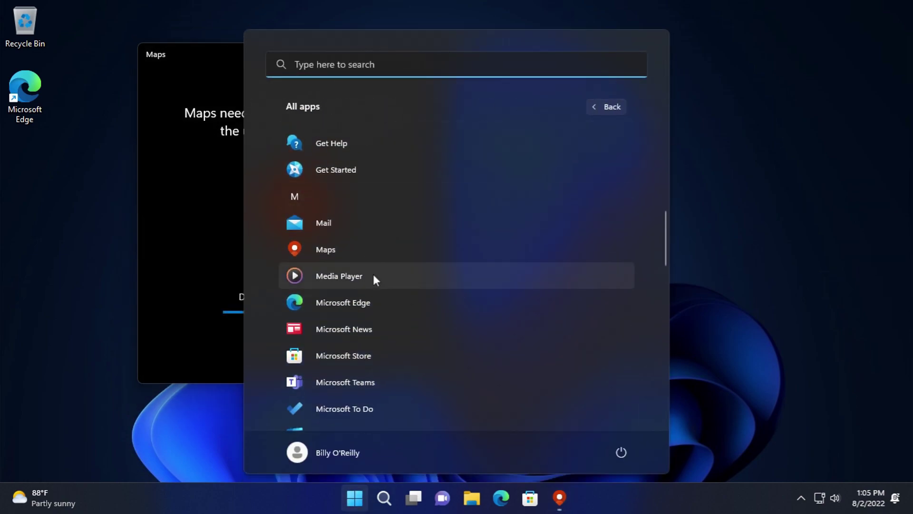
{"action": "left_click", "coordinate": [375, 276]}
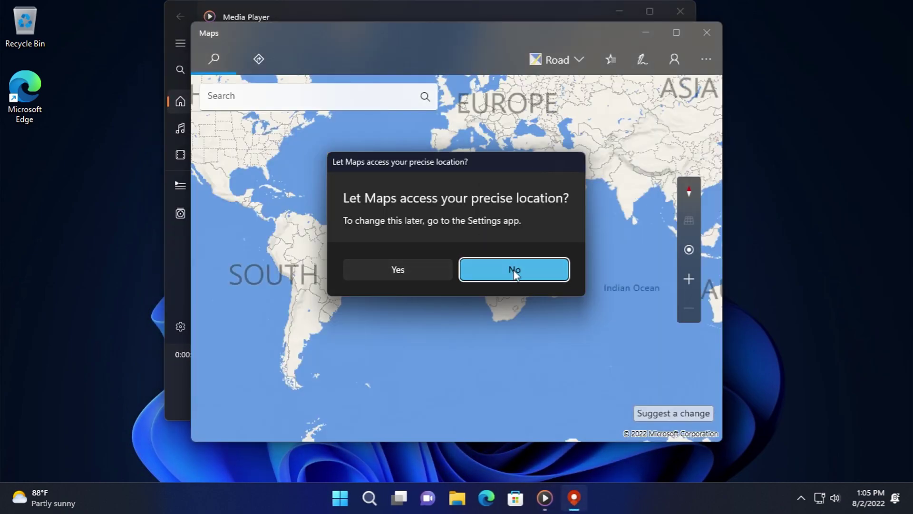
- Decline precise location access and zoom the map into Lower Manhattan's Financial District
{"action": "left_click", "coordinate": [514, 271]}
{"action": "scroll", "coordinate": [428, 259], "scroll_direction": "up", "scroll_amount": 5}
{"action": "left_click_drag", "start_coordinate": [374, 271], "coordinate": [476, 269]}
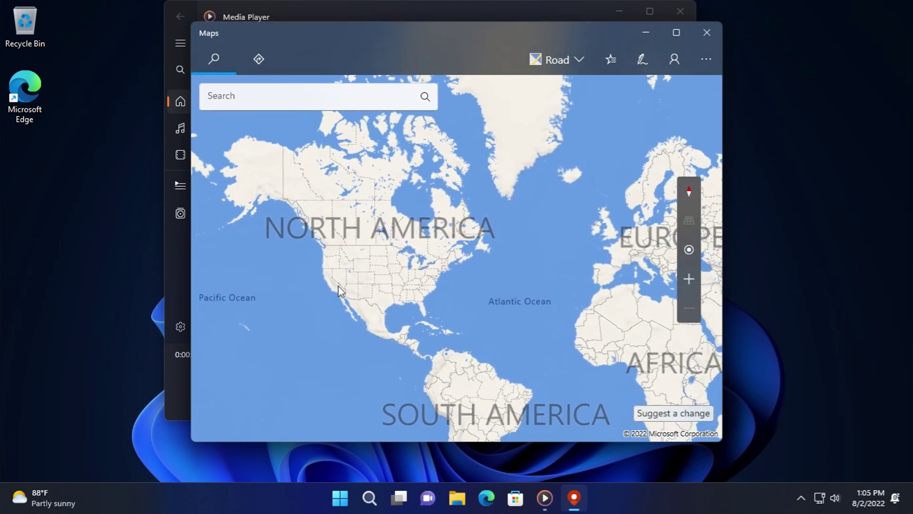
{"action": "scroll", "coordinate": [333, 292], "scroll_direction": "up", "scroll_amount": 5}
{"action": "left_click_drag", "start_coordinate": [385, 314], "coordinate": [427, 333]}
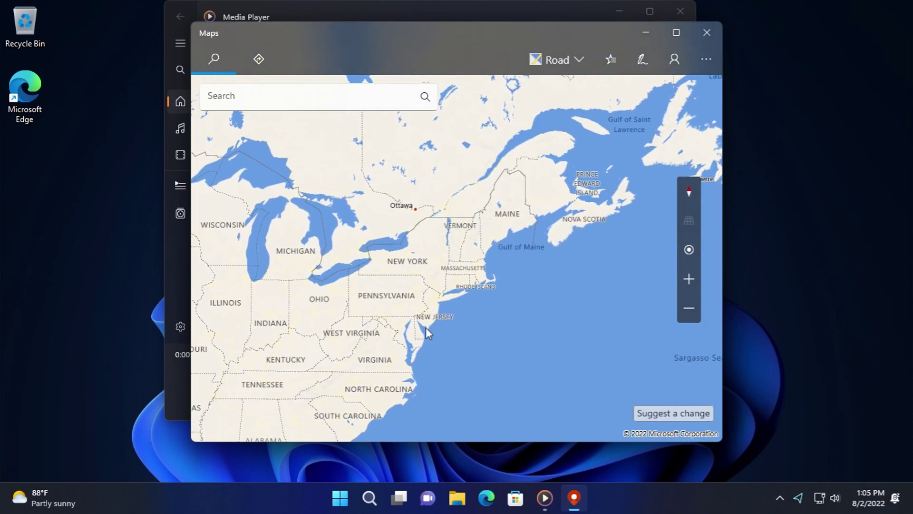
{"action": "scroll", "coordinate": [426, 333], "scroll_direction": "up", "scroll_amount": 4}
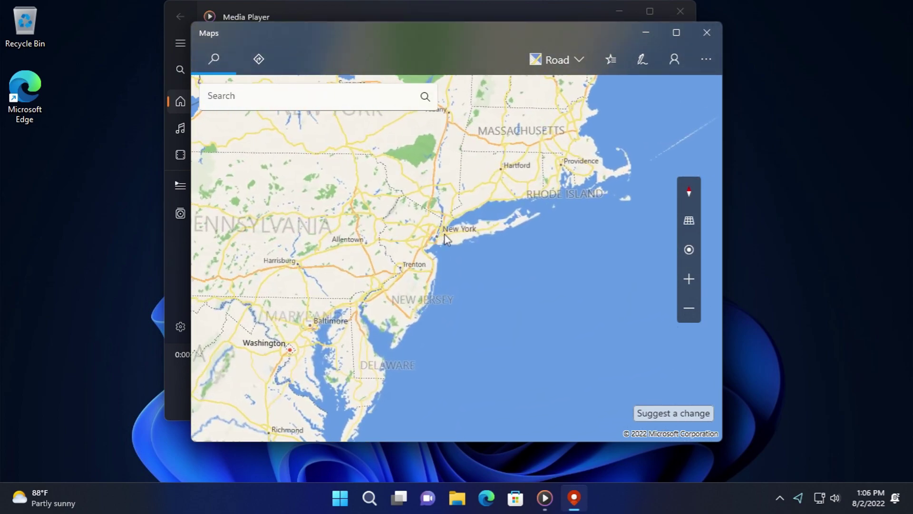
{"action": "scroll", "coordinate": [442, 233], "scroll_direction": "up", "scroll_amount": 4}
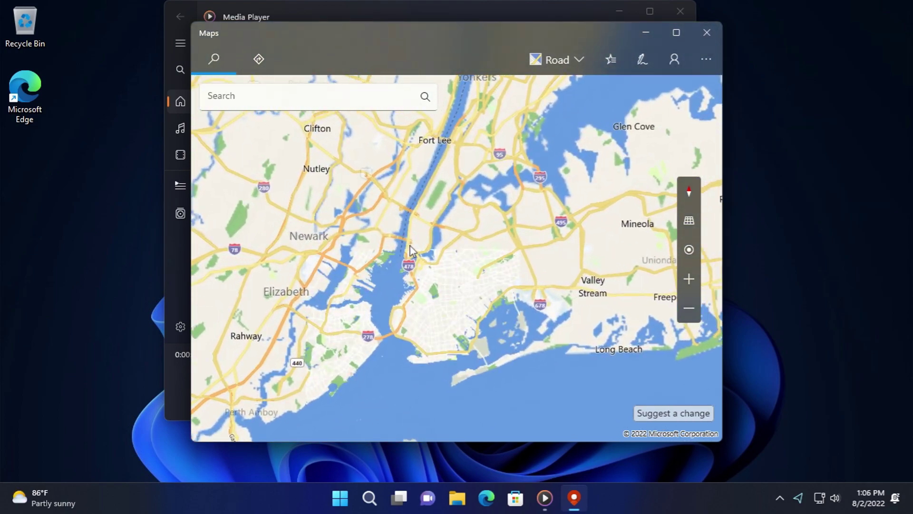
{"action": "scroll", "coordinate": [411, 253], "scroll_direction": "up", "scroll_amount": 4}
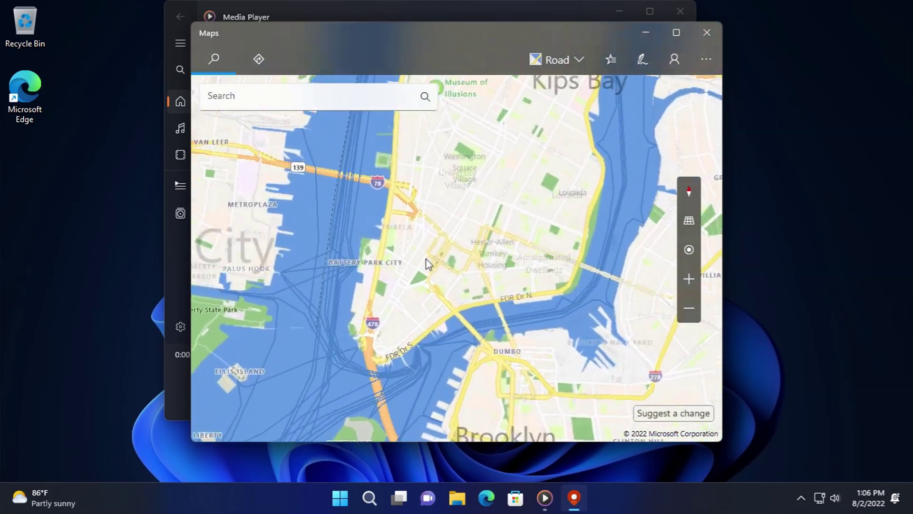
{"action": "scroll", "coordinate": [369, 283], "scroll_direction": "up", "scroll_amount": 4}
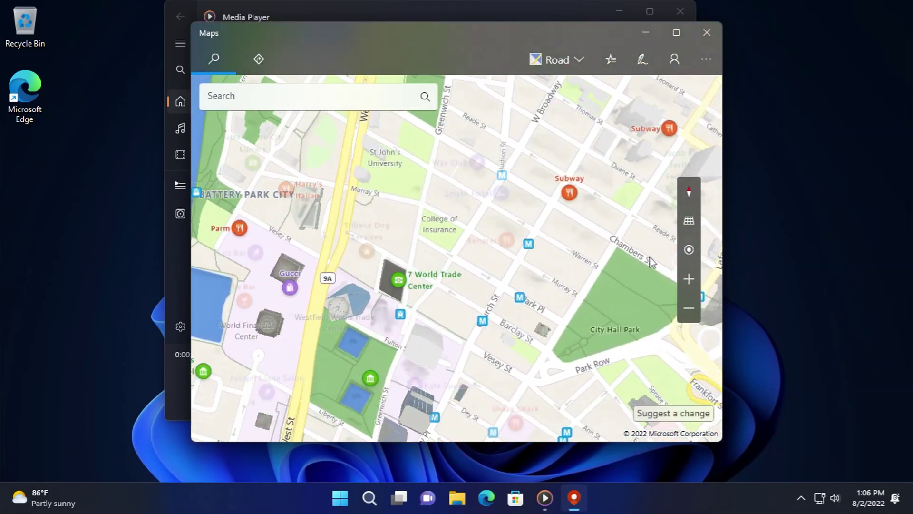
{"action": "key", "text": "Down"}
{"action": "key", "text": "Down"}
{"action": "key", "text": "Down"}
{"action": "key", "text": "Down"}
{"action": "key", "text": "Down"}
{"action": "key", "text": "Down"}
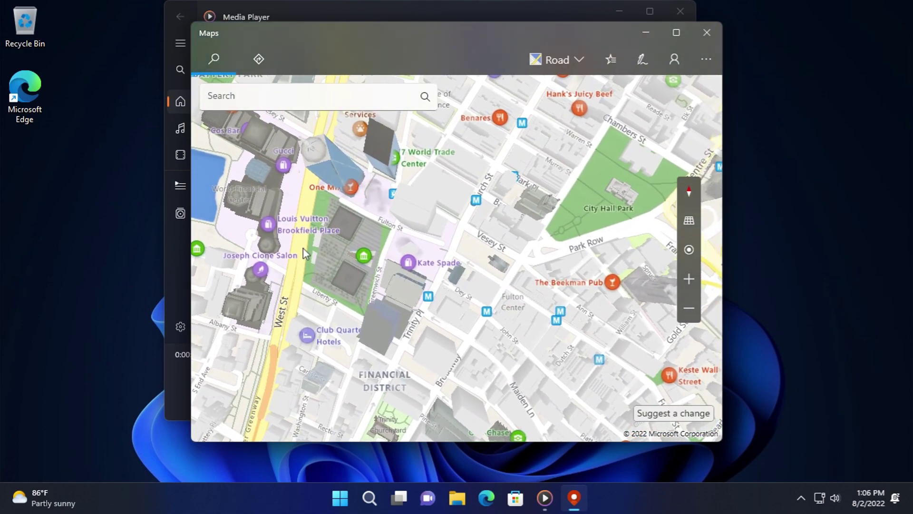
- Try locating the device, dismiss the location-not-allowed message, and tilt the map to 3D
{"action": "left_click", "coordinate": [688, 251]}
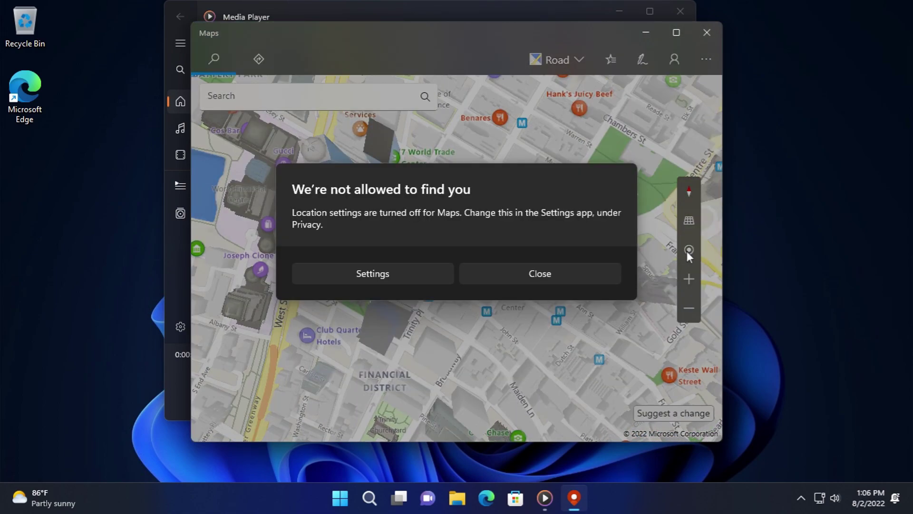
{"action": "left_click", "coordinate": [474, 281]}
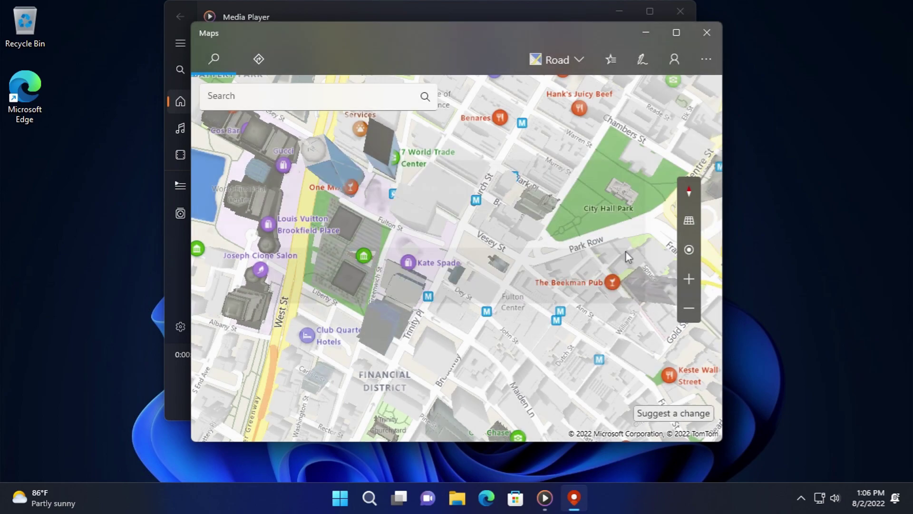
{"action": "left_click", "coordinate": [689, 220]}
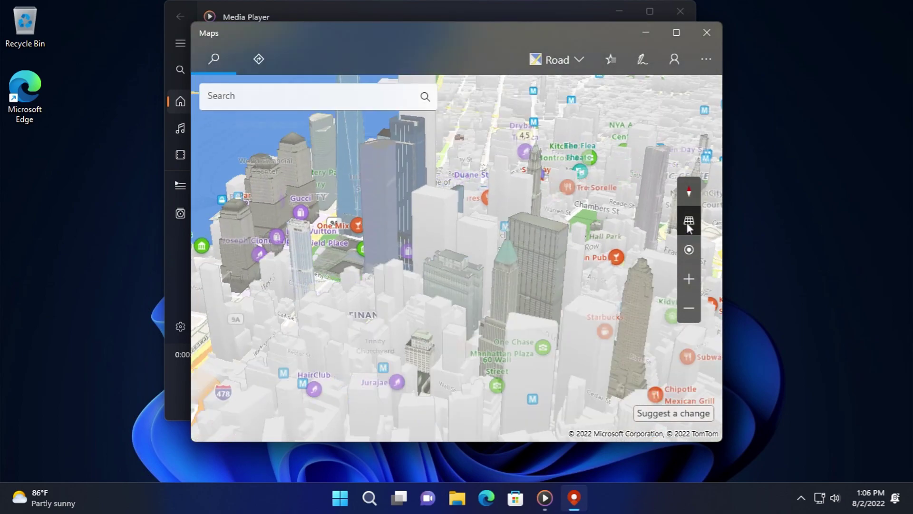
- Switch the map style to Aerial and swing the view around Lower Manhattan
{"action": "mouse_move", "coordinate": [689, 219]}
{"action": "left_click", "coordinate": [577, 61]}
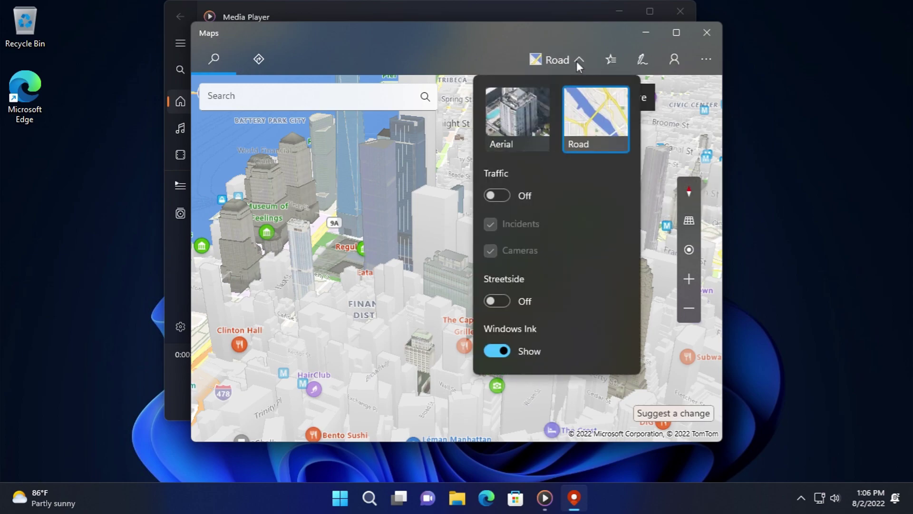
{"action": "left_click", "coordinate": [519, 105]}
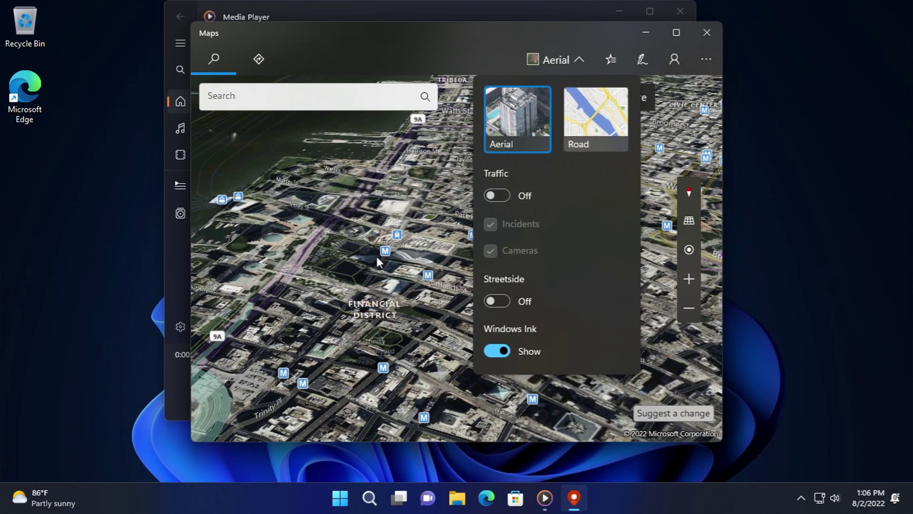
{"action": "left_click", "coordinate": [417, 288]}
{"action": "left_click_drag", "start_coordinate": [417, 288], "coordinate": [480, 318]}
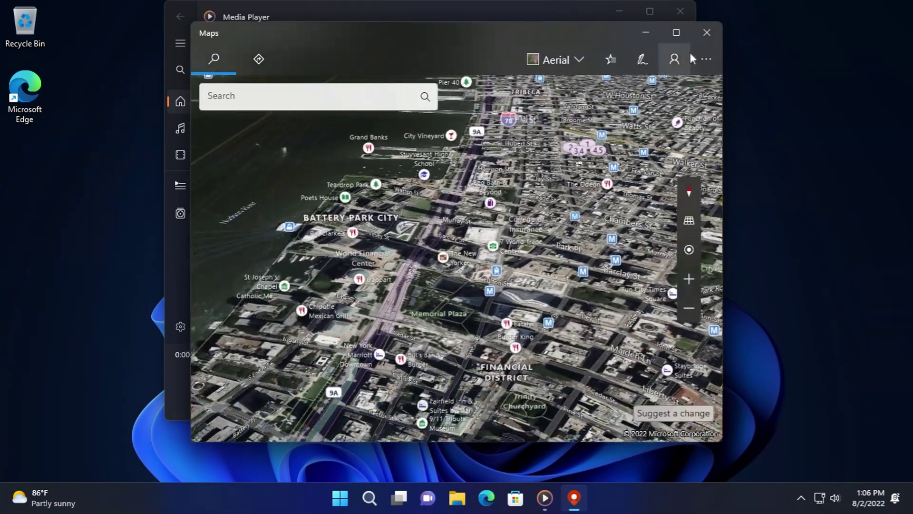
- Check the signed-in account, glance at extra options, and open the directions planner
{"action": "left_click", "coordinate": [687, 57]}
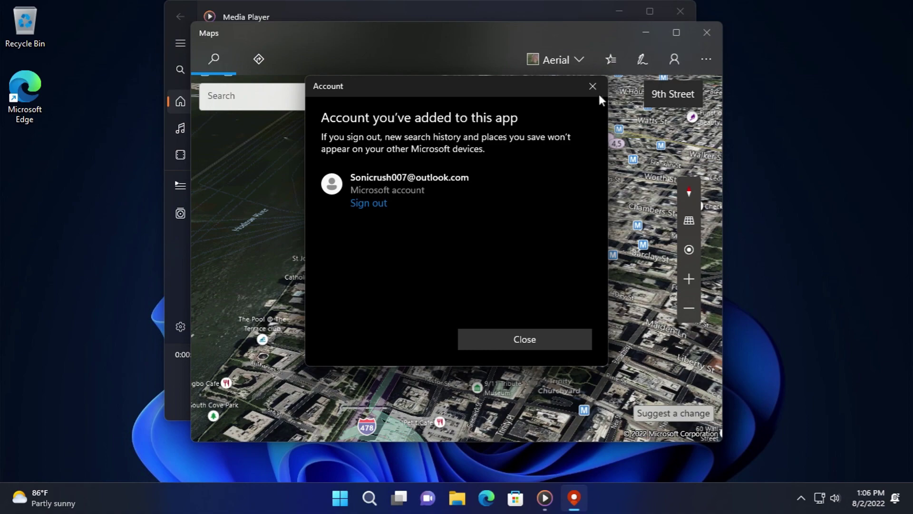
{"action": "left_click", "coordinate": [593, 86]}
{"action": "left_click", "coordinate": [707, 59]}
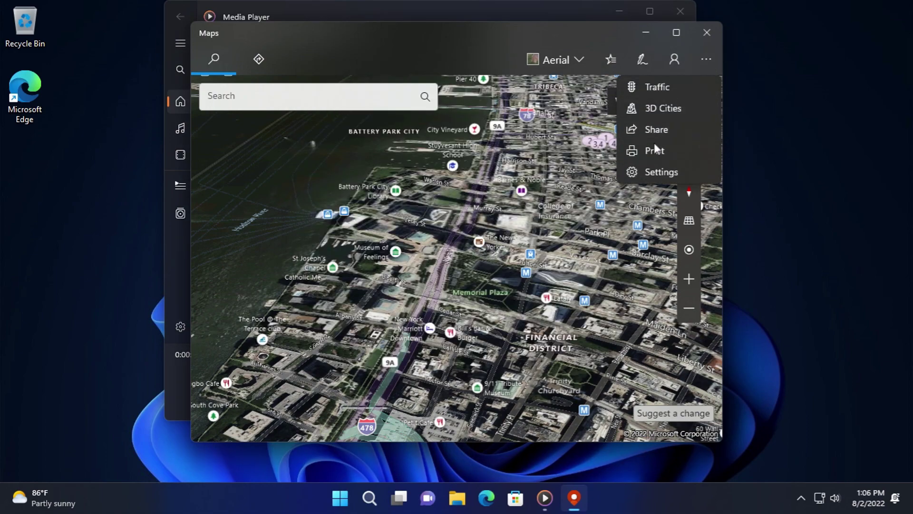
{"action": "left_click", "coordinate": [258, 57]}
{"action": "left_click", "coordinate": [258, 57]}
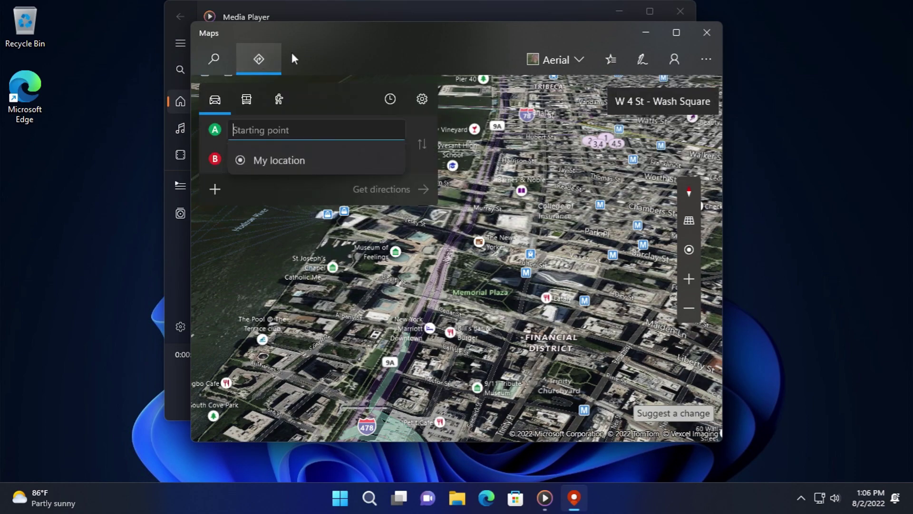
- Open the Maps Settings page and scroll down to the version 11.2205.9.0 info
{"action": "left_click", "coordinate": [706, 61]}
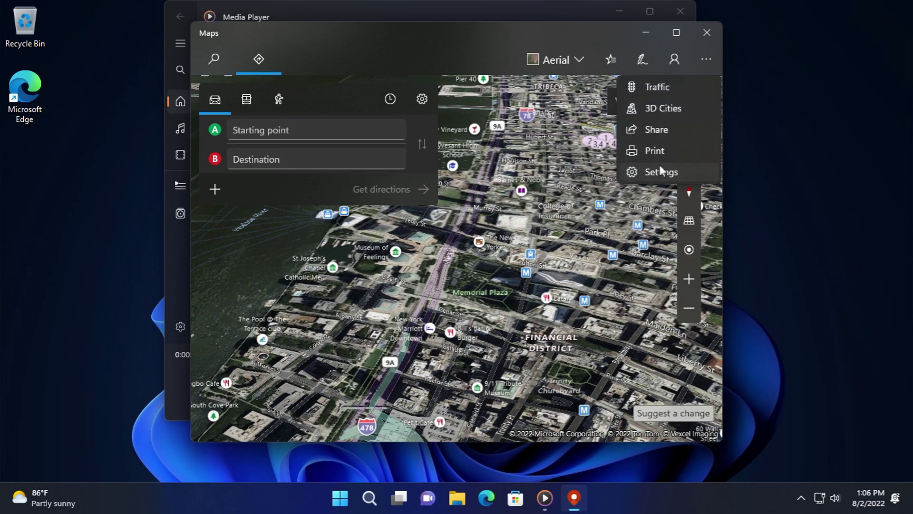
{"action": "left_click", "coordinate": [661, 171]}
{"action": "scroll", "coordinate": [365, 257], "scroll_direction": "down", "scroll_amount": 2}
{"action": "scroll", "coordinate": [377, 259], "scroll_direction": "down", "scroll_amount": 2}
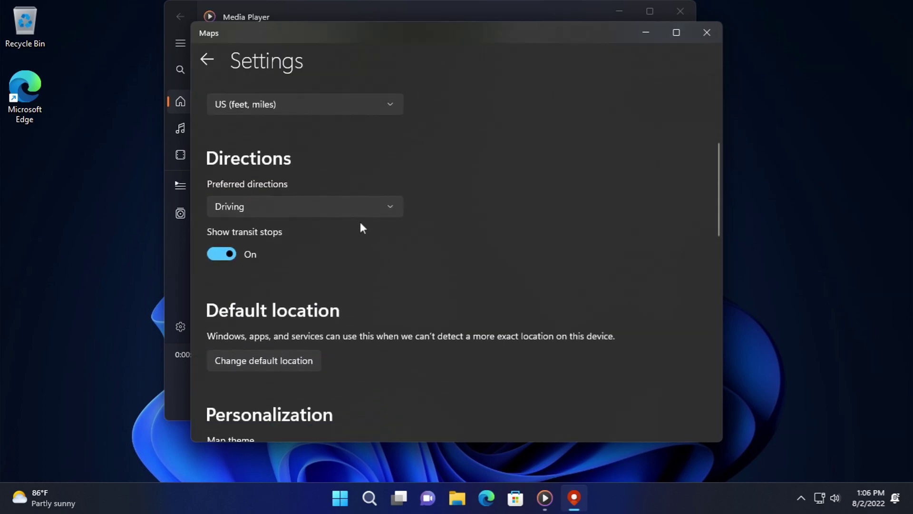
{"action": "scroll", "coordinate": [361, 227], "scroll_direction": "down", "scroll_amount": 7}
{"action": "scroll", "coordinate": [345, 237], "scroll_direction": "down", "scroll_amount": 8}
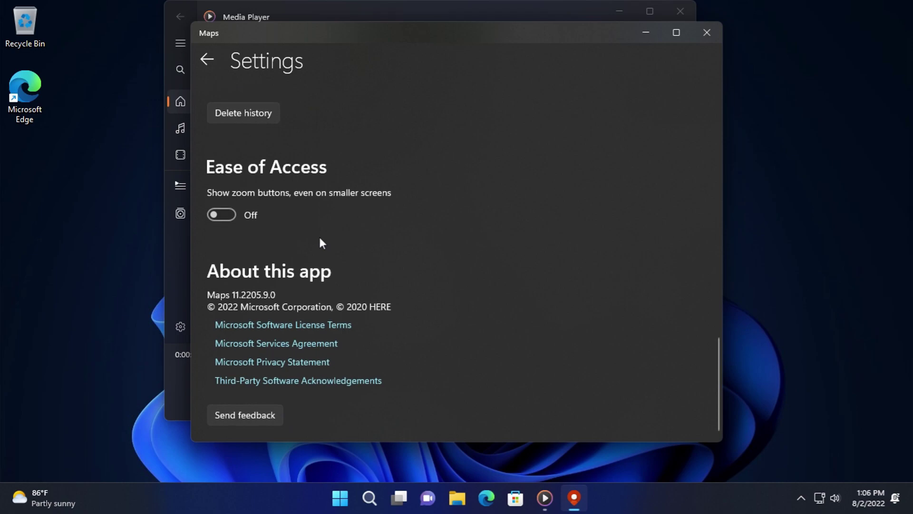
- Close Maps, browse Media Player's Music, Video, Play queue and Playlists pages, then close it
{"action": "left_click", "coordinate": [707, 33]}
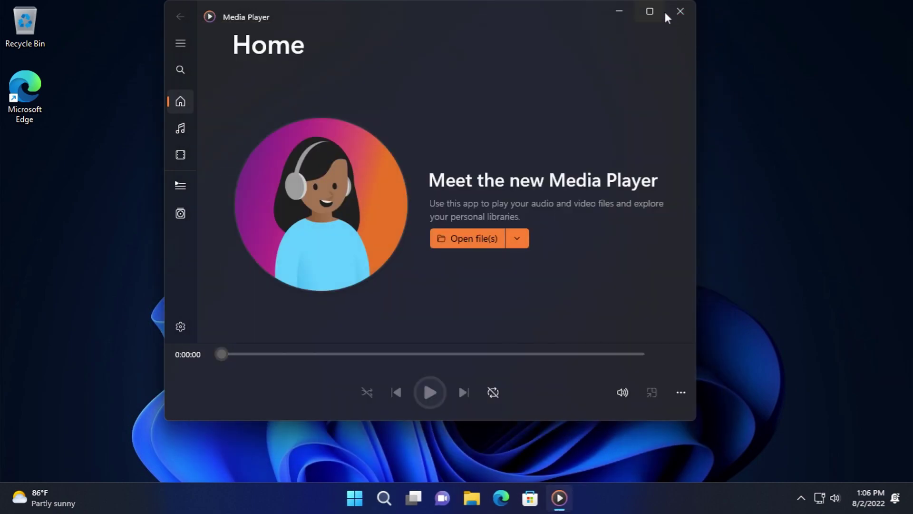
{"action": "left_click", "coordinate": [179, 130]}
{"action": "left_click", "coordinate": [180, 153]}
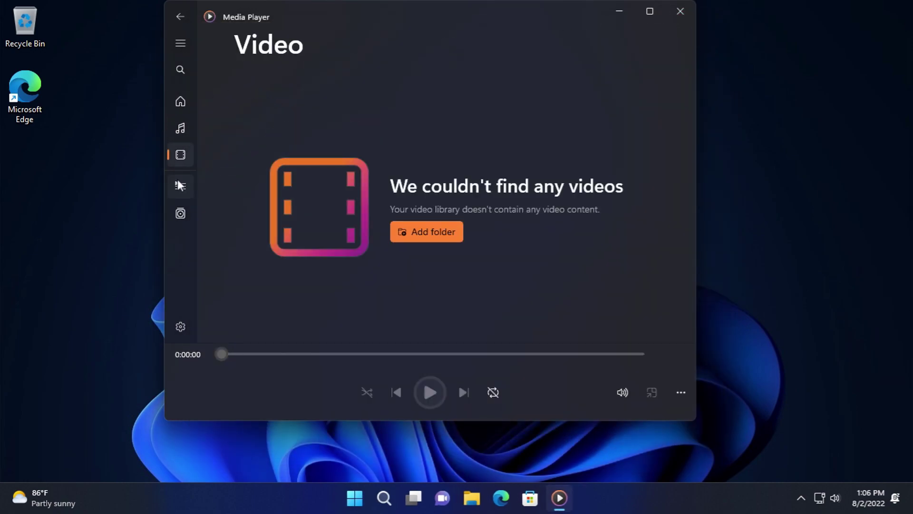
{"action": "left_click", "coordinate": [179, 184]}
{"action": "left_click", "coordinate": [183, 211]}
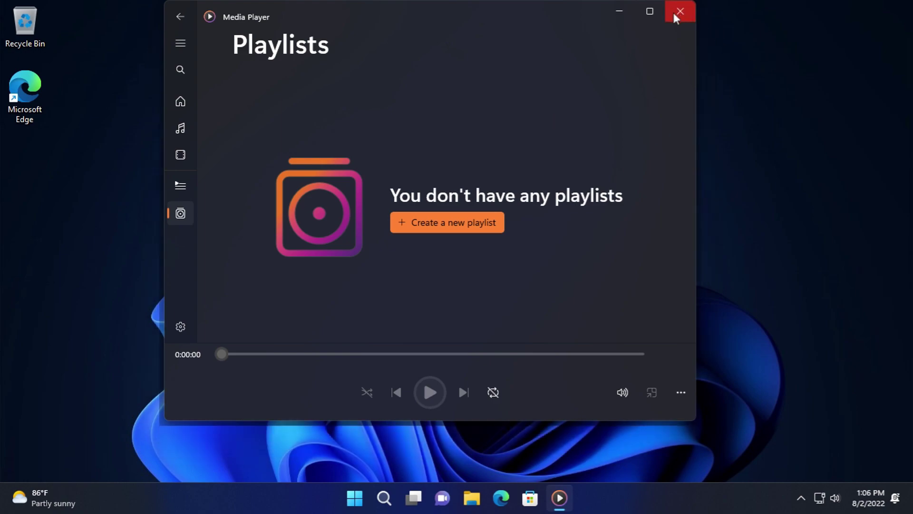
{"action": "left_click", "coordinate": [680, 11]}
- Show the Start menu's All apps list scrolled to the M entries
{"action": "left_click", "coordinate": [370, 496]}
{"action": "left_click", "coordinate": [596, 106]}
{"action": "scroll", "coordinate": [450, 295], "scroll_direction": "down", "scroll_amount": 3}
{"action": "scroll", "coordinate": [449, 299], "scroll_direction": "down", "scroll_amount": 6}
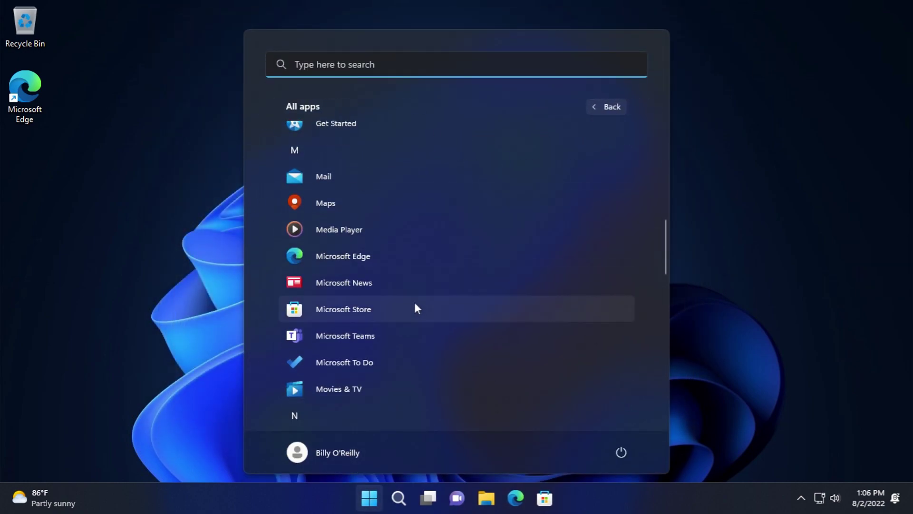
- Launch Edge and open About Microsoft Edge, showing version 103.0.1264.77 up to date
{"action": "left_click", "coordinate": [384, 260]}
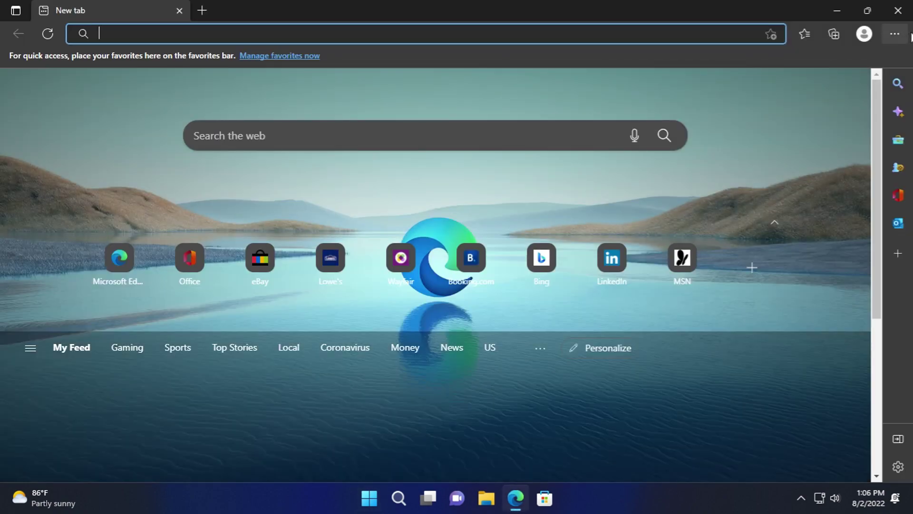
{"action": "left_click", "coordinate": [894, 33]}
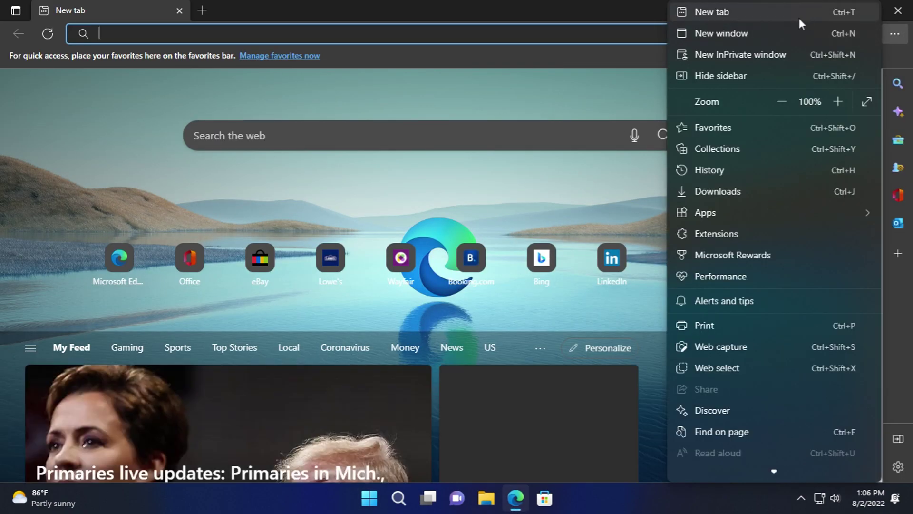
{"action": "scroll", "coordinate": [739, 423], "scroll_direction": "down", "scroll_amount": 2}
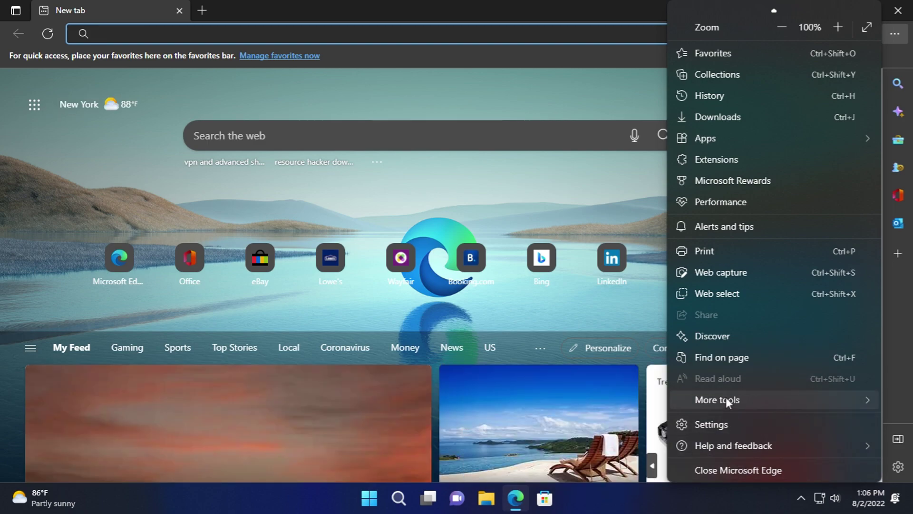
{"action": "mouse_move", "coordinate": [721, 401]}
{"action": "mouse_move", "coordinate": [749, 445]}
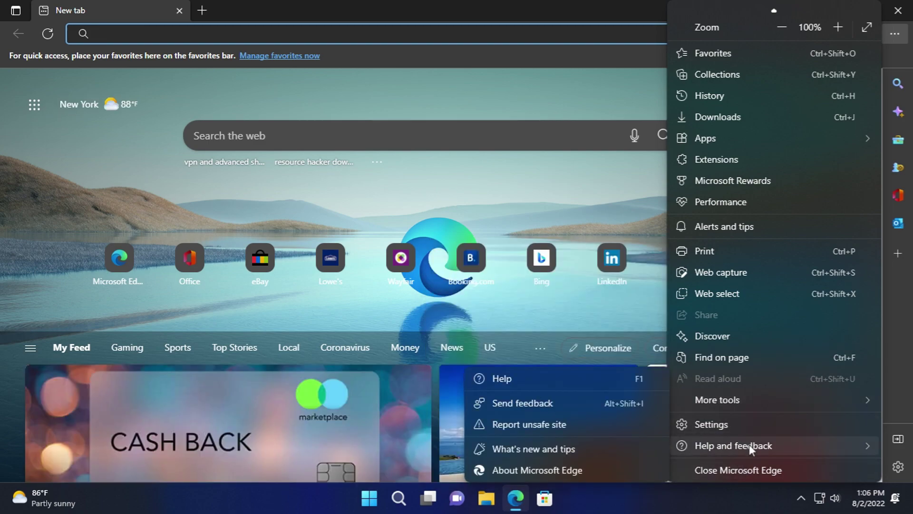
{"action": "left_click", "coordinate": [604, 470]}
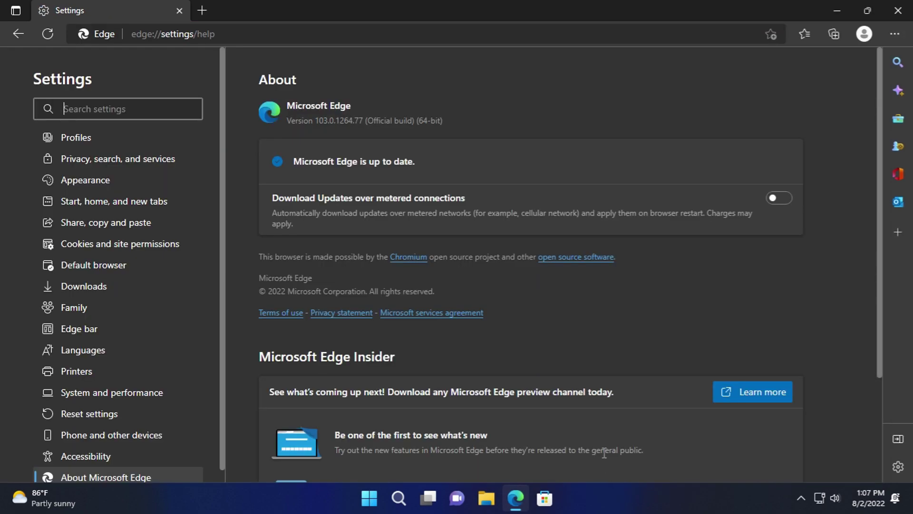
- Go to google.com and search for 'what os am I running'
{"action": "left_click", "coordinate": [434, 34]}
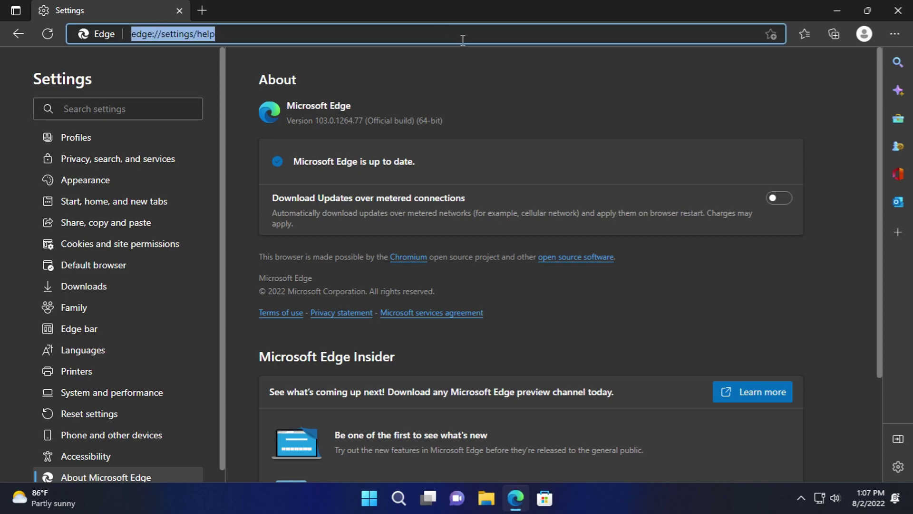
{"action": "type", "text": "glo"}
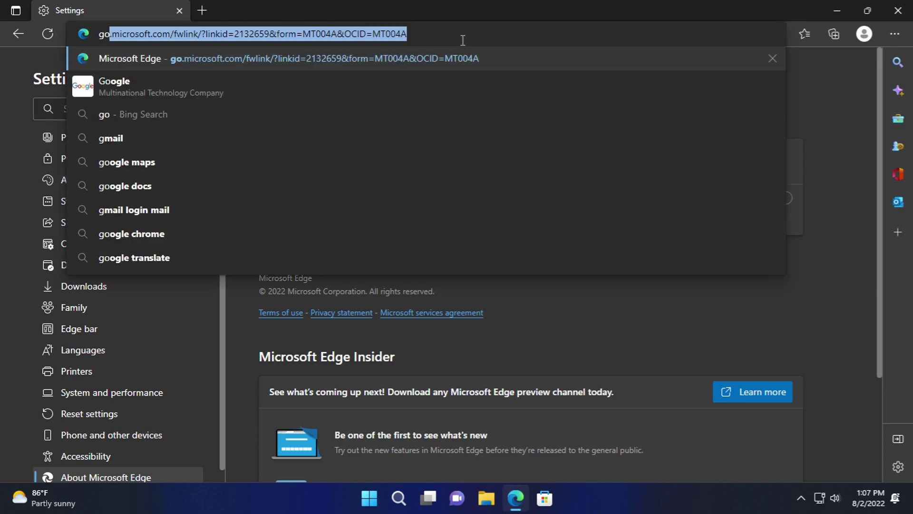
{"action": "type", "text": "ogle.com"}
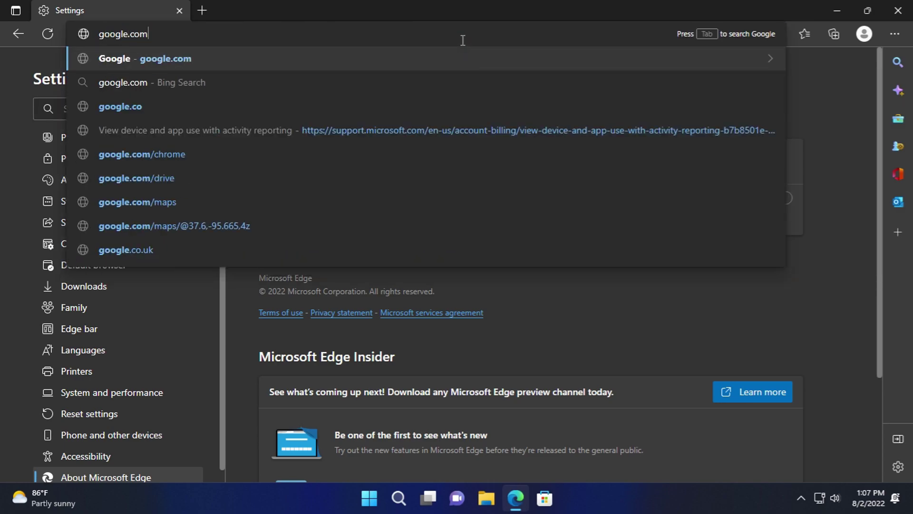
{"action": "key", "text": "Return"}
{"action": "type", "text": "what"}
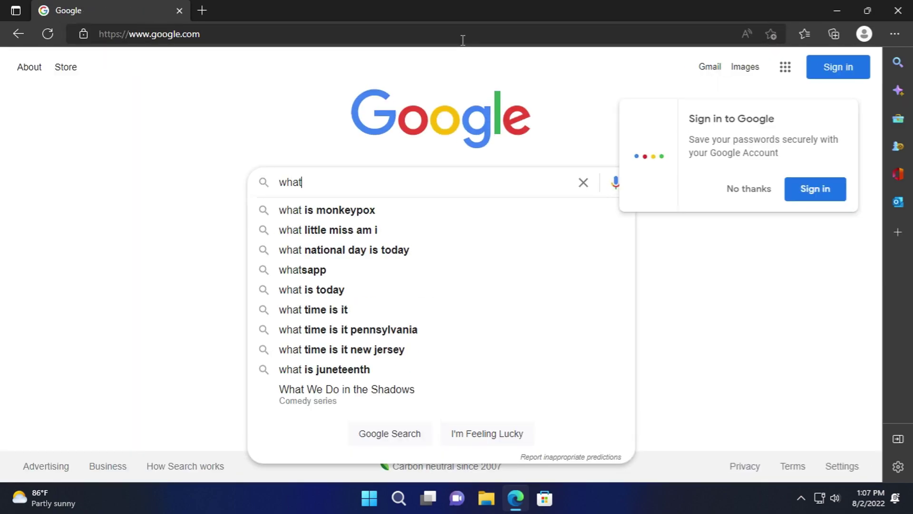
{"action": "type", "text": " os am I running"}
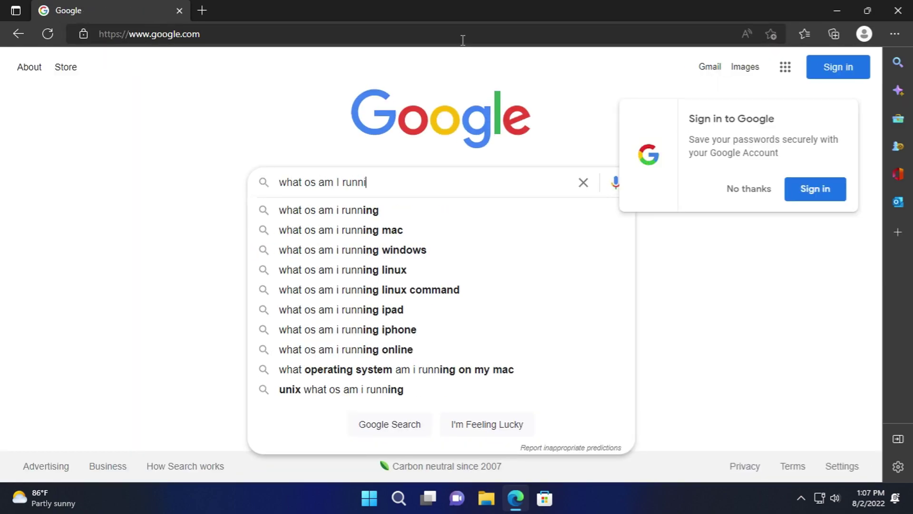
{"action": "key", "text": "Return"}
- Open the What's my OS? result, read it, and return to the Google results
{"action": "scroll", "coordinate": [327, 209], "scroll_direction": "down", "scroll_amount": 7}
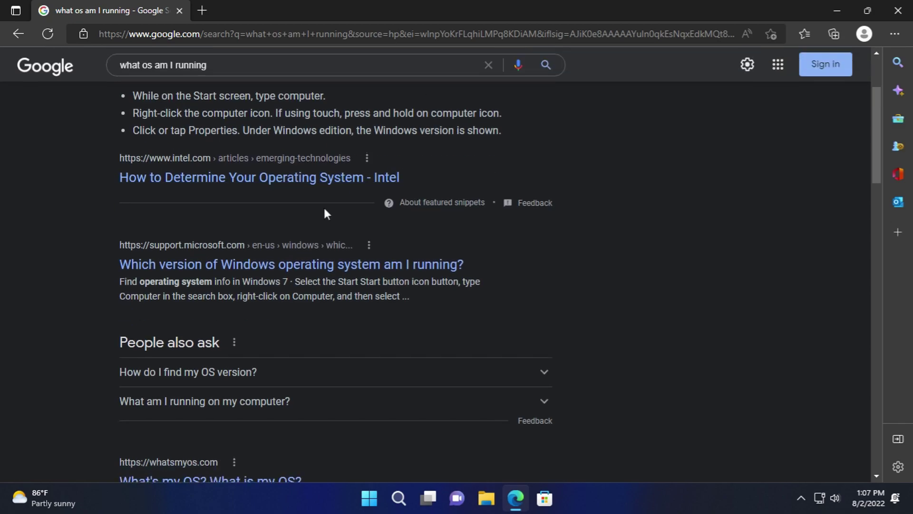
{"action": "left_click", "coordinate": [280, 289]}
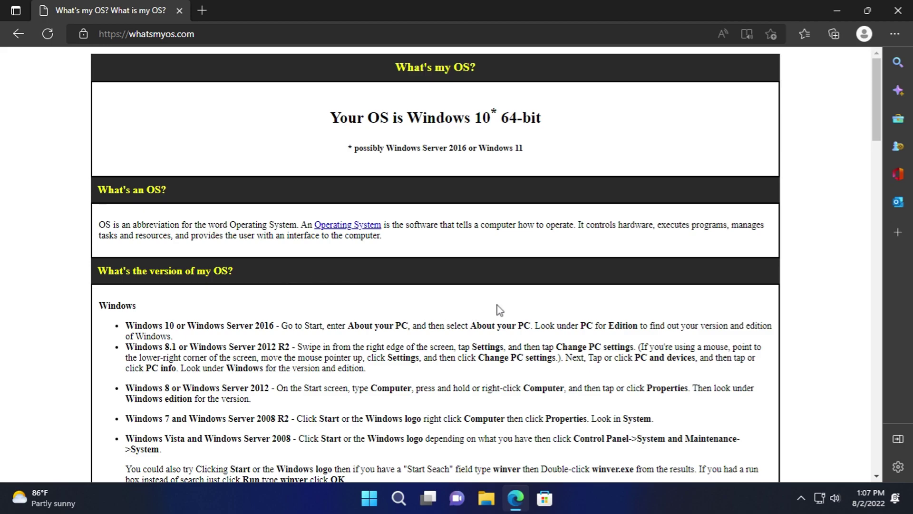
{"action": "scroll", "coordinate": [500, 310], "scroll_direction": "down", "scroll_amount": 7}
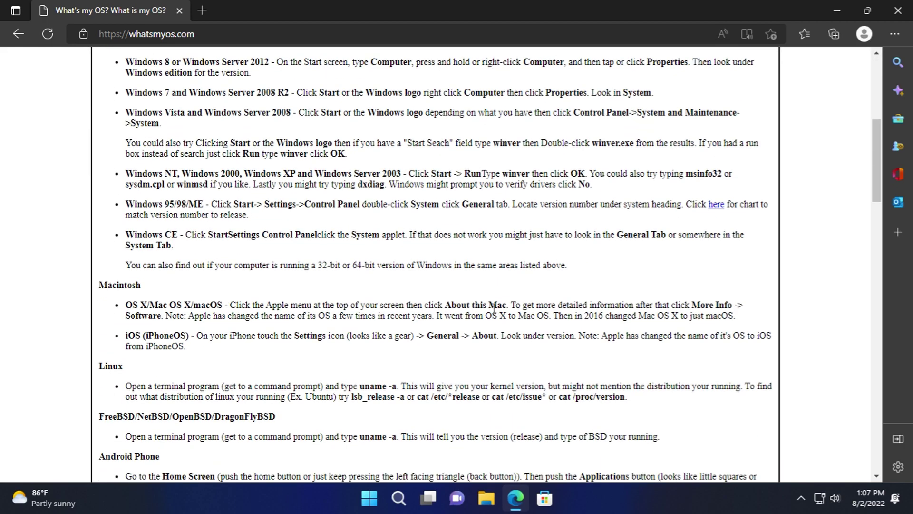
{"action": "scroll", "coordinate": [483, 301], "scroll_direction": "down", "scroll_amount": 12}
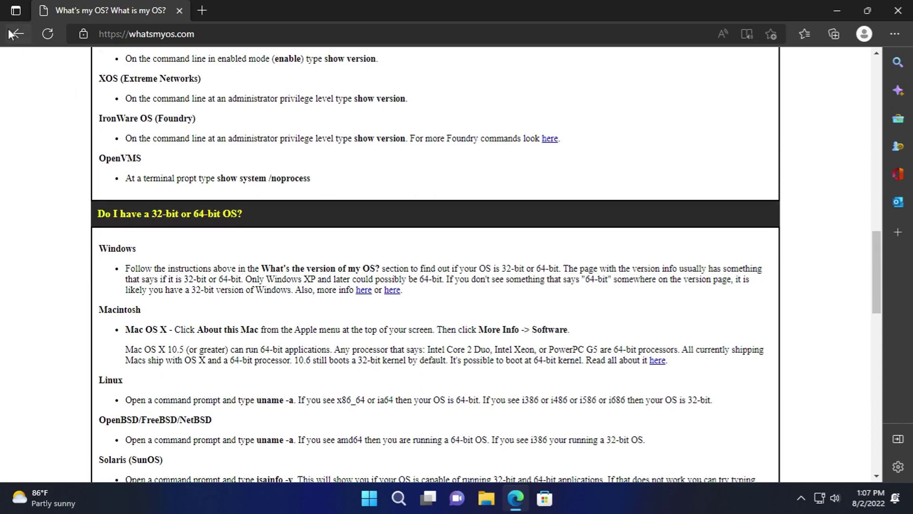
{"action": "left_click", "coordinate": [18, 34]}
- Scroll the results, dismiss the bottom banner ad, and close Edge
{"action": "scroll", "coordinate": [381, 313], "scroll_direction": "down", "scroll_amount": 5}
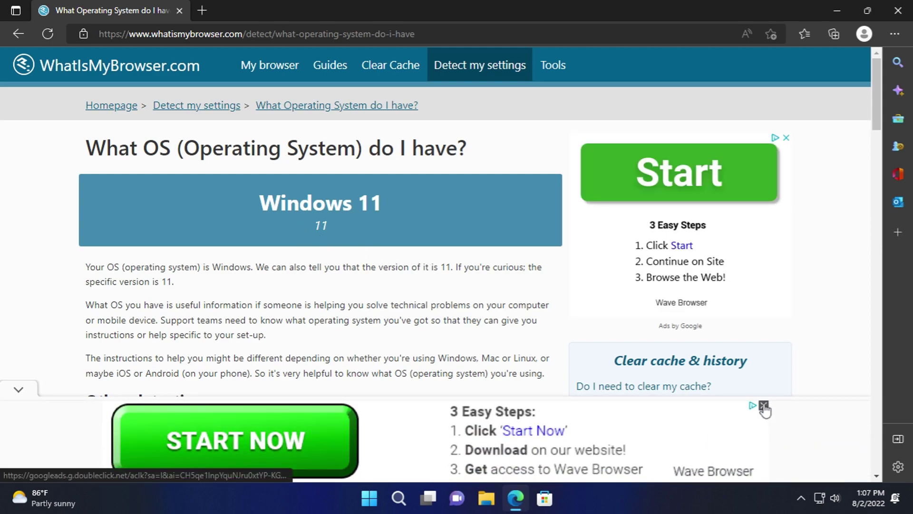
{"action": "left_click", "coordinate": [764, 406]}
{"action": "scroll", "coordinate": [459, 318], "scroll_direction": "down", "scroll_amount": 6}
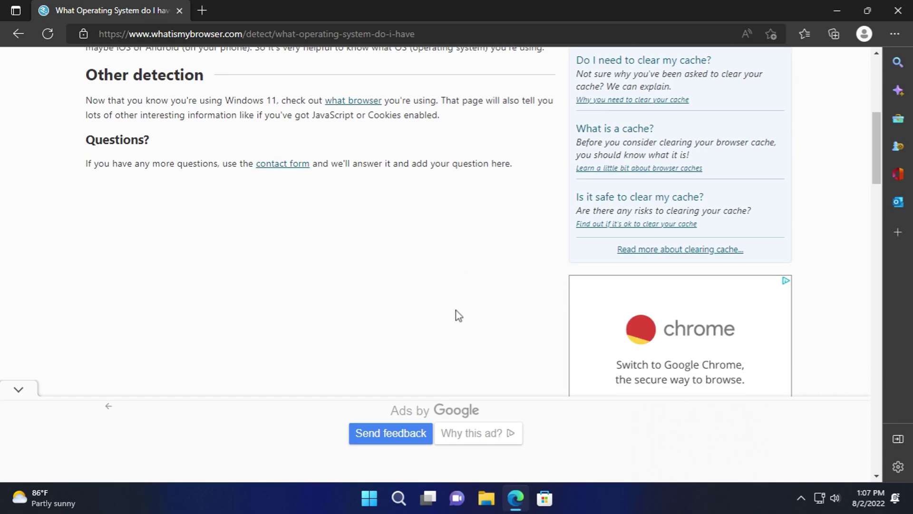
{"action": "scroll", "coordinate": [458, 316], "scroll_direction": "up", "scroll_amount": 6}
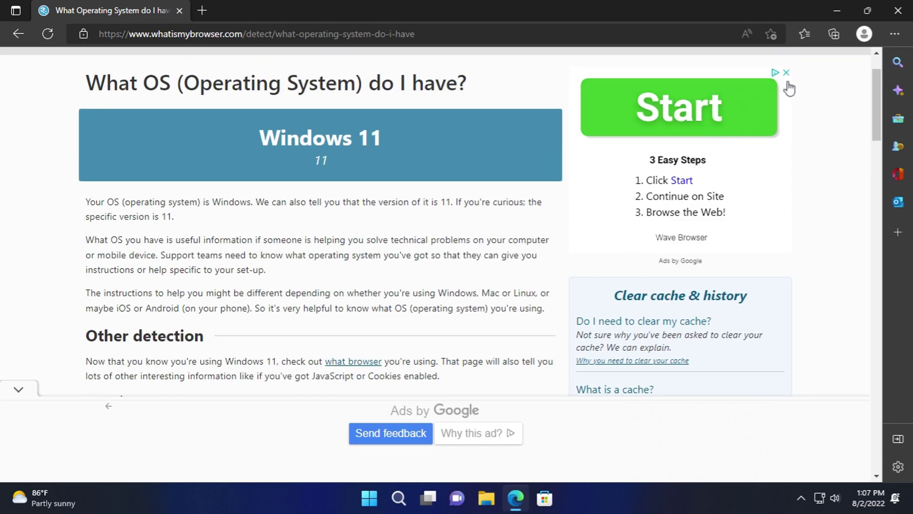
{"action": "left_click", "coordinate": [895, 9]}
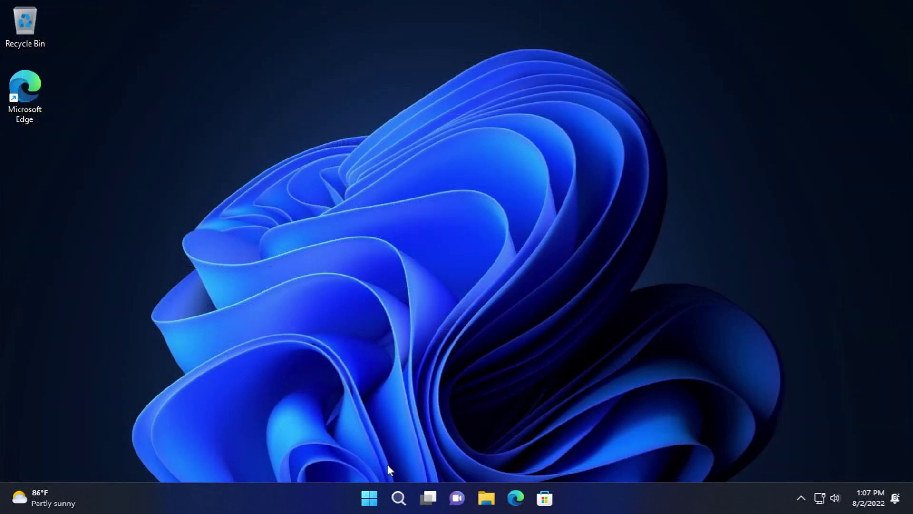
- Launch Microsoft News from the Start menu's All apps list
{"action": "left_click", "coordinate": [380, 501]}
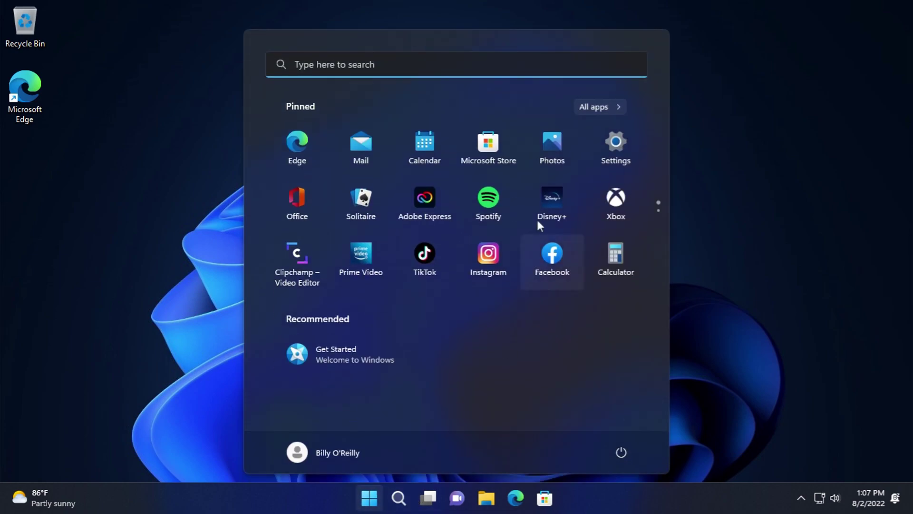
{"action": "left_click", "coordinate": [584, 100]}
{"action": "scroll", "coordinate": [373, 369], "scroll_direction": "down", "scroll_amount": 3}
{"action": "scroll", "coordinate": [373, 367], "scroll_direction": "down", "scroll_amount": 5}
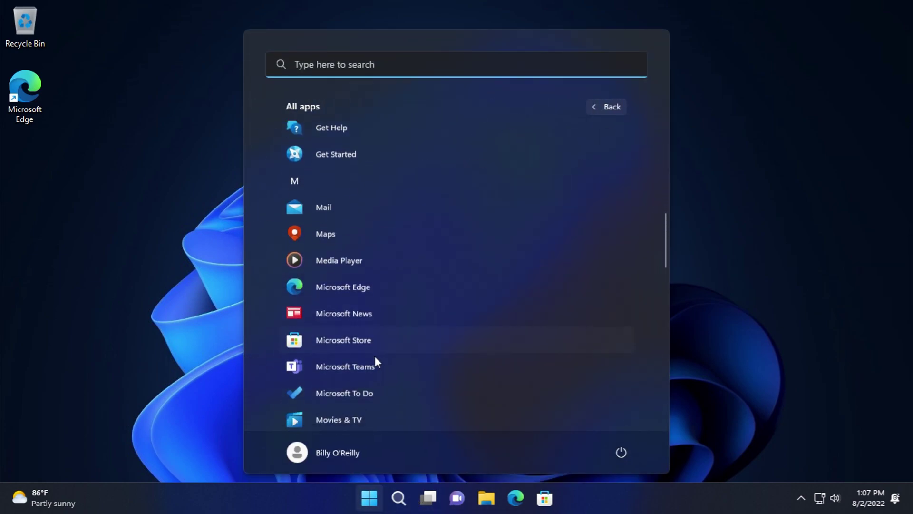
{"action": "left_click", "coordinate": [344, 283]}
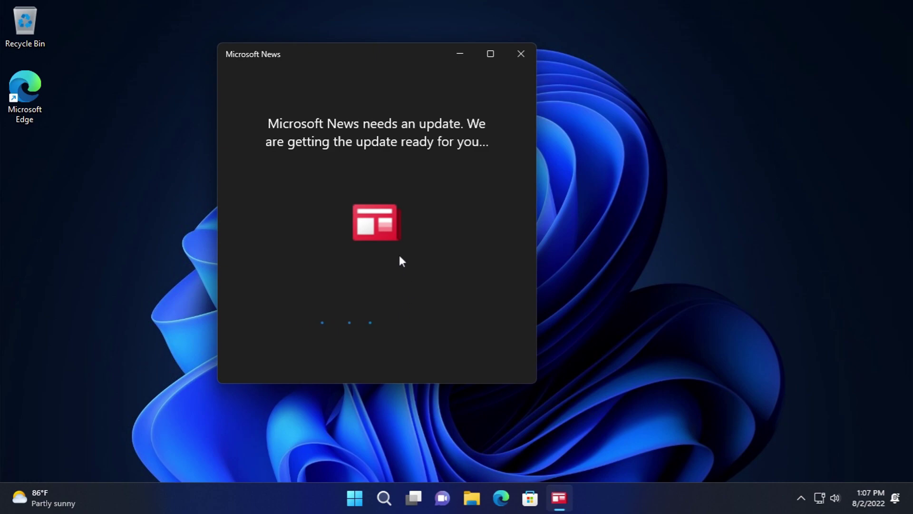
- Launch Microsoft Store from All apps, reposition its window, and minimize it
{"action": "left_click", "coordinate": [353, 494]}
{"action": "left_click", "coordinate": [598, 106]}
{"action": "scroll", "coordinate": [333, 274], "scroll_direction": "down", "scroll_amount": 5}
{"action": "scroll", "coordinate": [346, 267], "scroll_direction": "down", "scroll_amount": 3}
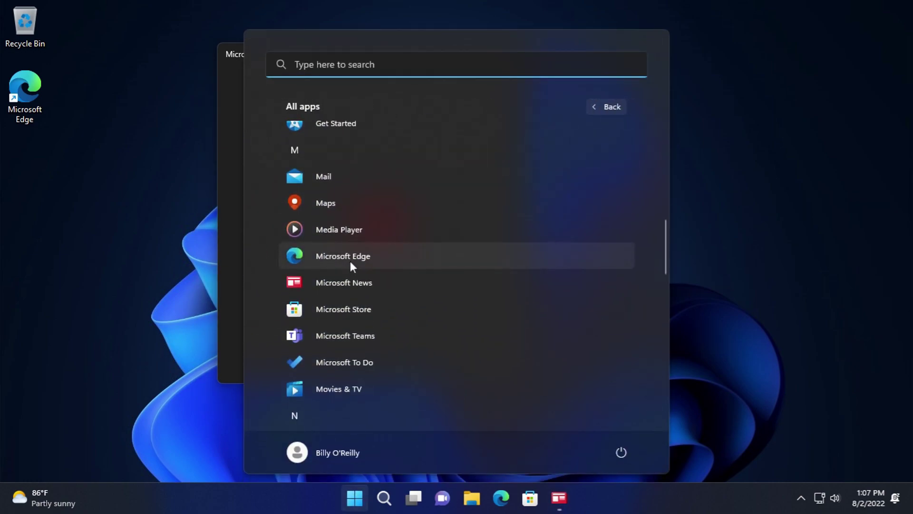
{"action": "left_click", "coordinate": [425, 312]}
{"action": "left_click_drag", "start_coordinate": [395, 19], "coordinate": [322, 67]}
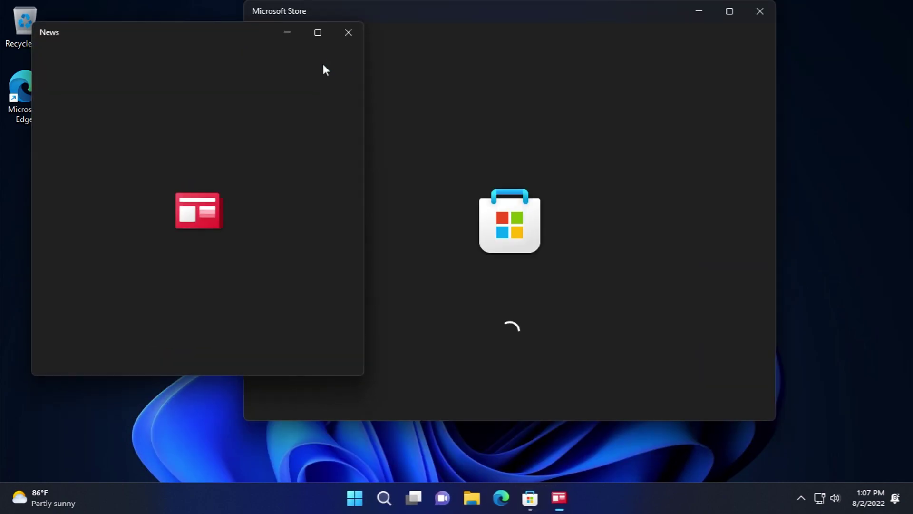
{"action": "left_click_drag", "start_coordinate": [446, 14], "coordinate": [408, 25]}
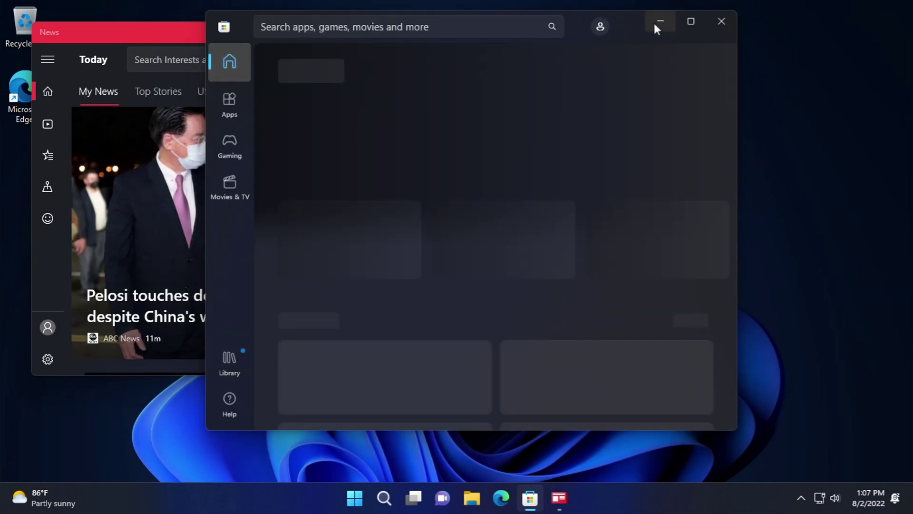
{"action": "left_click", "coordinate": [660, 21]}
- Scroll the News feed and switch it to US stories
{"action": "scroll", "coordinate": [215, 133], "scroll_direction": "down", "scroll_amount": 5}
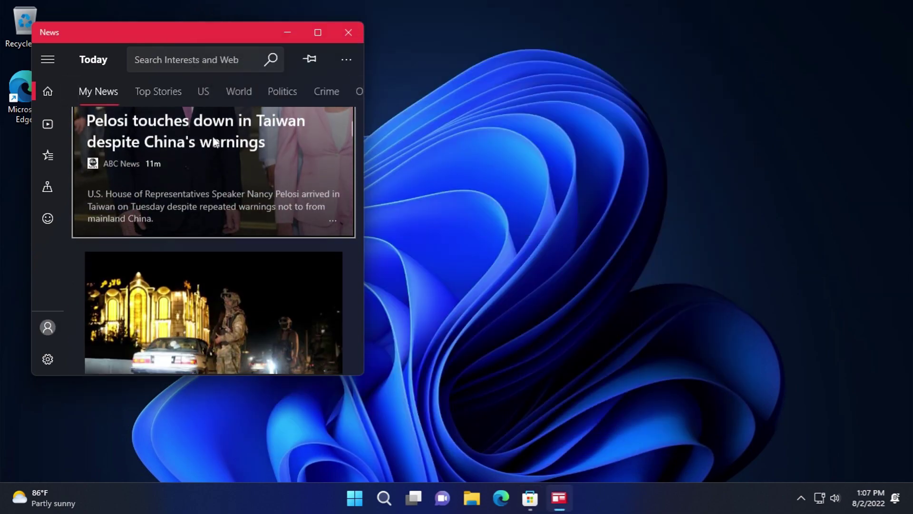
{"action": "scroll", "coordinate": [215, 132], "scroll_direction": "down", "scroll_amount": 3}
{"action": "scroll", "coordinate": [220, 136], "scroll_direction": "up", "scroll_amount": 3}
{"action": "scroll", "coordinate": [220, 136], "scroll_direction": "up", "scroll_amount": 3}
{"action": "scroll", "coordinate": [200, 137], "scroll_direction": "up", "scroll_amount": 3}
{"action": "left_click", "coordinate": [200, 90]}
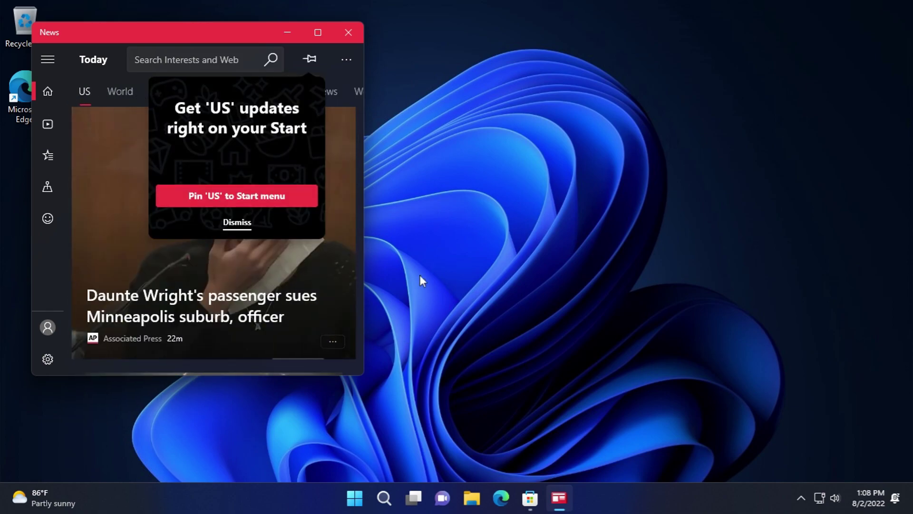
- Visit News's Video Hub, Interests and local News Around You pages
{"action": "left_click", "coordinate": [343, 63]}
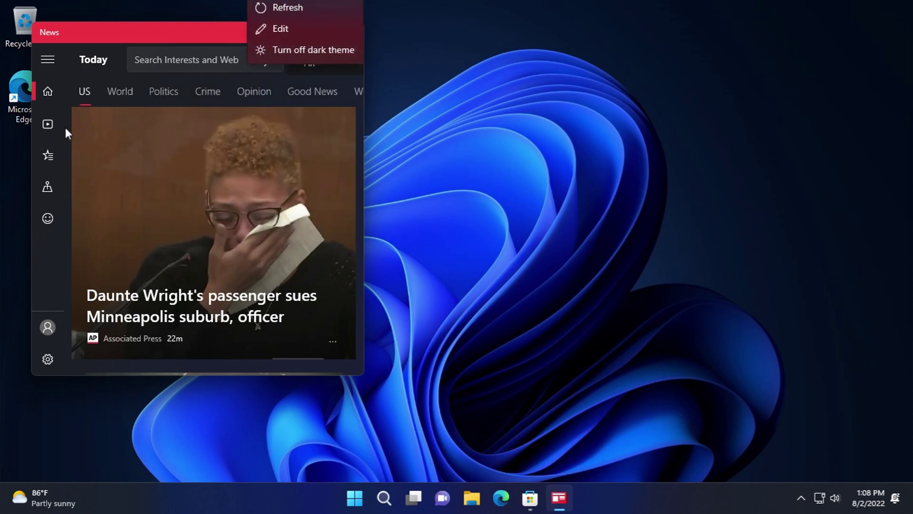
{"action": "left_click", "coordinate": [48, 124]}
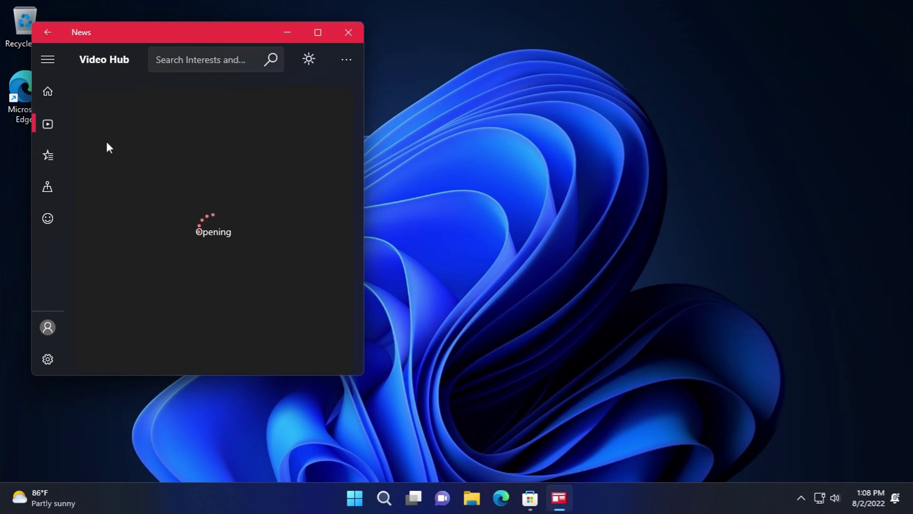
{"action": "left_click", "coordinate": [58, 165]}
{"action": "left_click", "coordinate": [45, 182]}
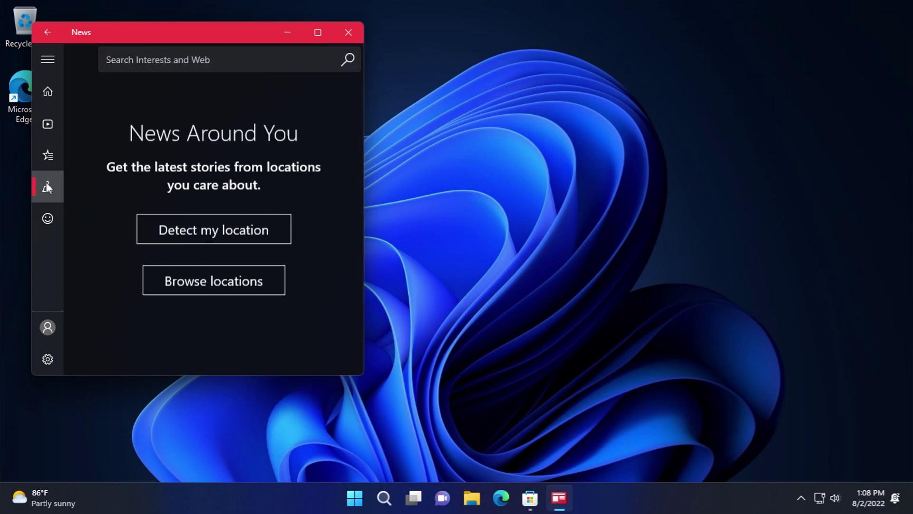
- Open Feedback Hub from News, close it, then close the News window
{"action": "left_click", "coordinate": [40, 217]}
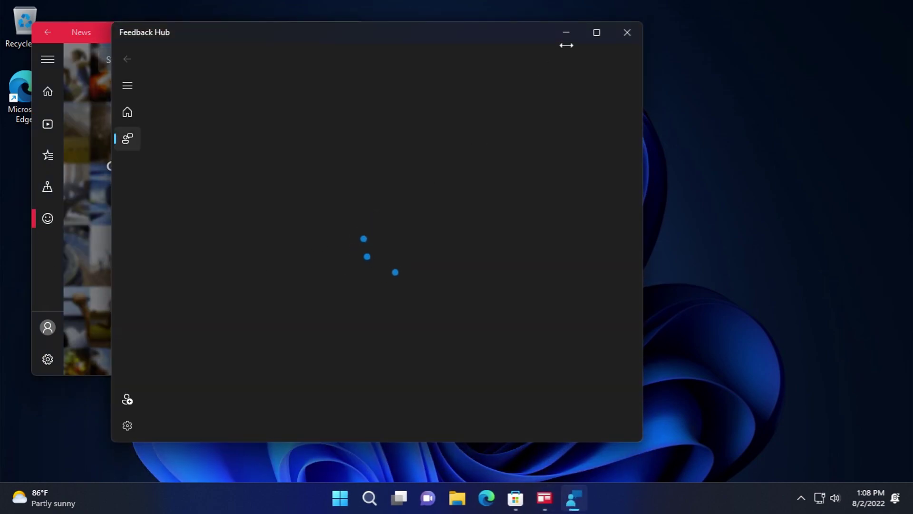
{"action": "left_click", "coordinate": [623, 31]}
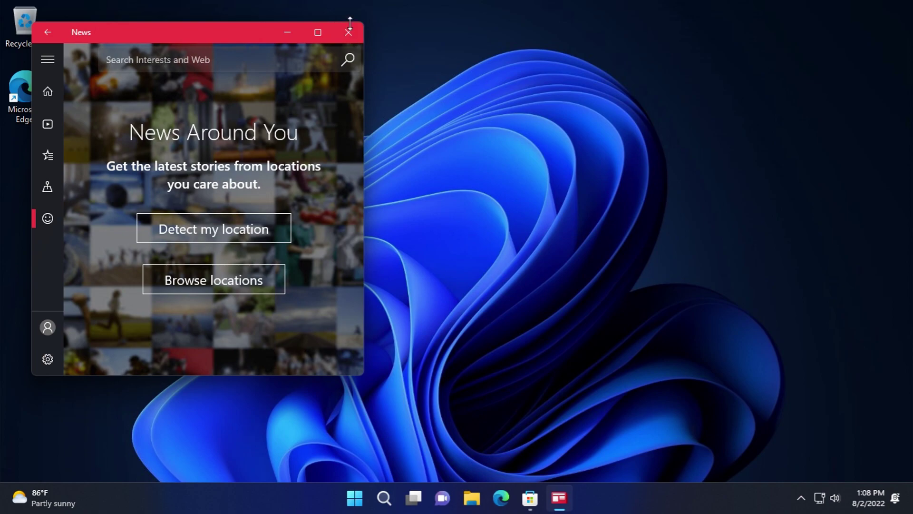
{"action": "left_click", "coordinate": [348, 31]}
- Open Microsoft Store from the taskbar and view the Minecraft Java & Bedrock product page
{"action": "left_click", "coordinate": [544, 498]}
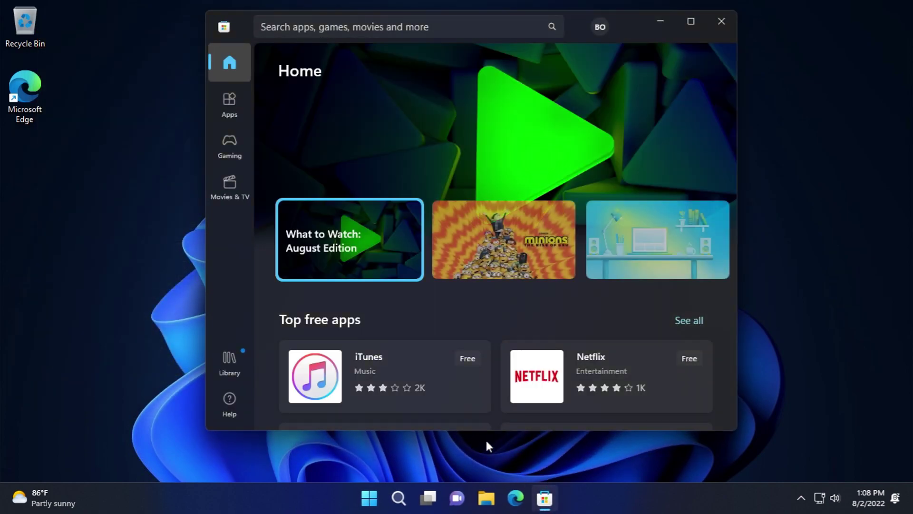
{"action": "scroll", "coordinate": [468, 316], "scroll_direction": "down", "scroll_amount": 15}
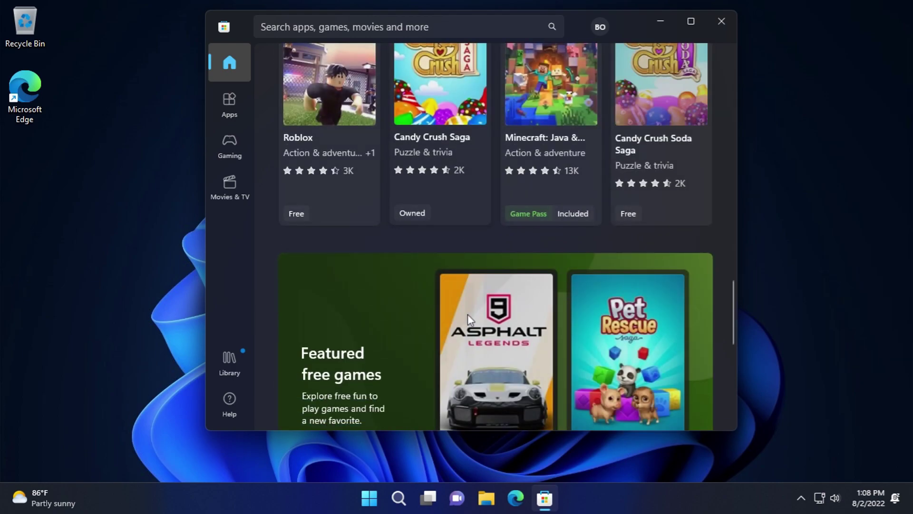
{"action": "scroll", "coordinate": [467, 315], "scroll_direction": "down", "scroll_amount": 5}
{"action": "scroll", "coordinate": [464, 312], "scroll_direction": "up", "scroll_amount": 5}
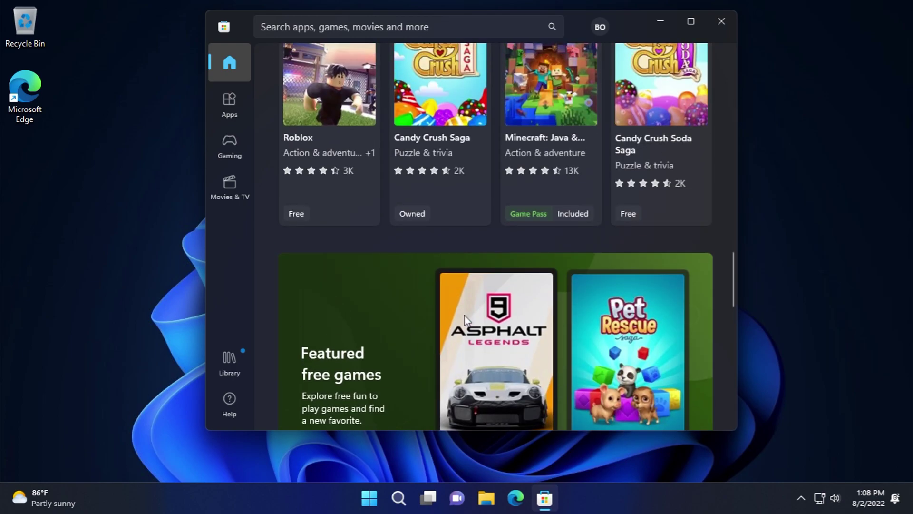
{"action": "scroll", "coordinate": [464, 316], "scroll_direction": "down", "scroll_amount": 4}
{"action": "scroll", "coordinate": [463, 312], "scroll_direction": "up", "scroll_amount": 4}
{"action": "scroll", "coordinate": [464, 318], "scroll_direction": "down", "scroll_amount": 5}
{"action": "scroll", "coordinate": [464, 321], "scroll_direction": "up", "scroll_amount": 5}
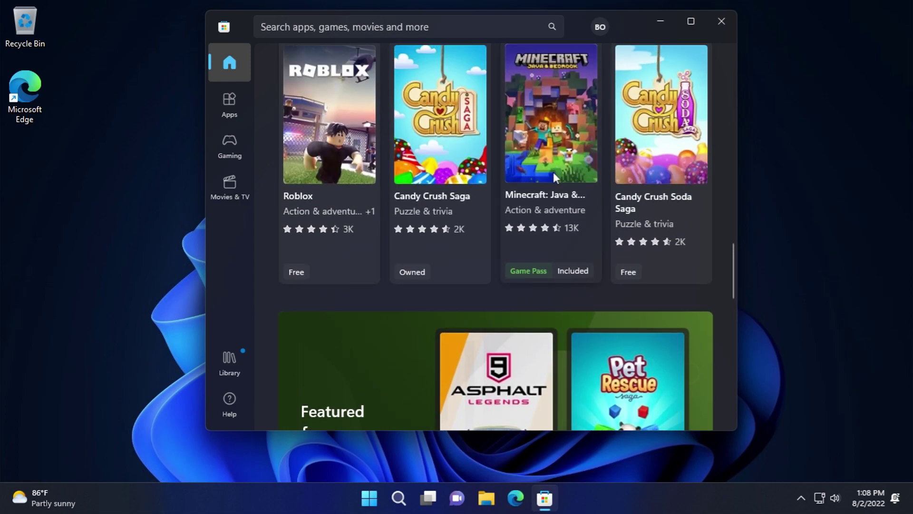
{"action": "left_click", "coordinate": [554, 177]}
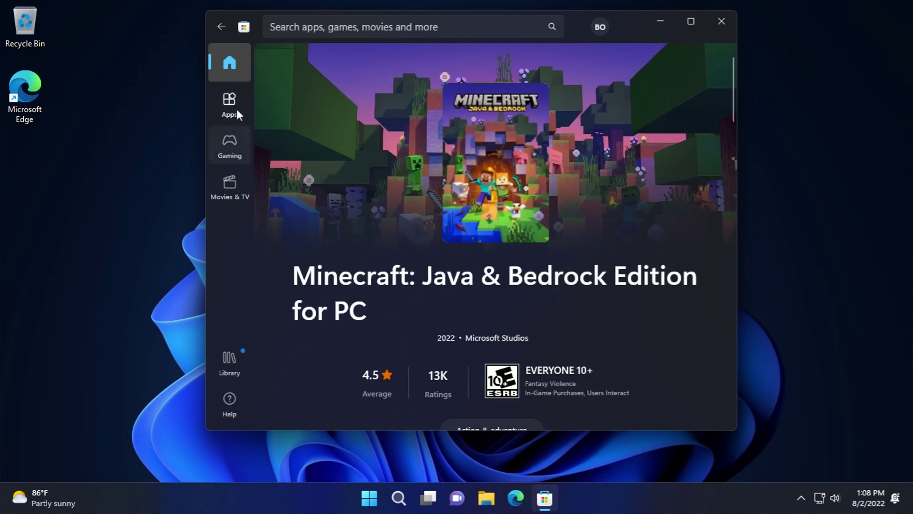
- Show and then close the list of other Minecraft editions
{"action": "scroll", "coordinate": [318, 232], "scroll_direction": "down", "scroll_amount": 5}
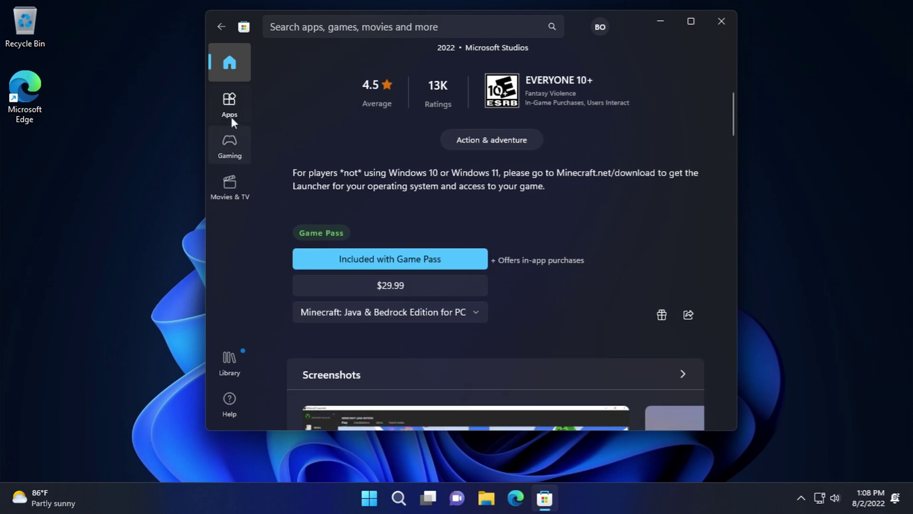
{"action": "left_click", "coordinate": [327, 307]}
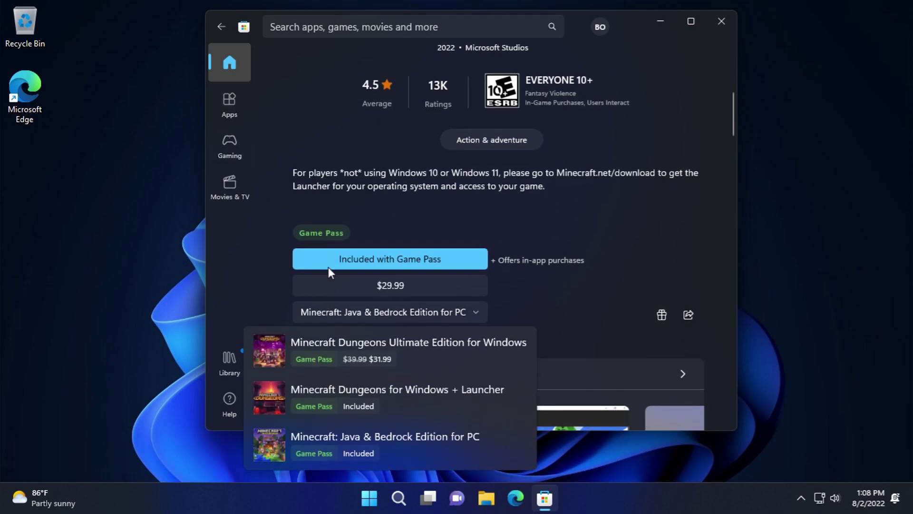
{"action": "left_click", "coordinate": [333, 167]}
- Visit the Store's Gaming, Apps and Movies & TV sections, then close the Store
{"action": "left_click", "coordinate": [225, 134]}
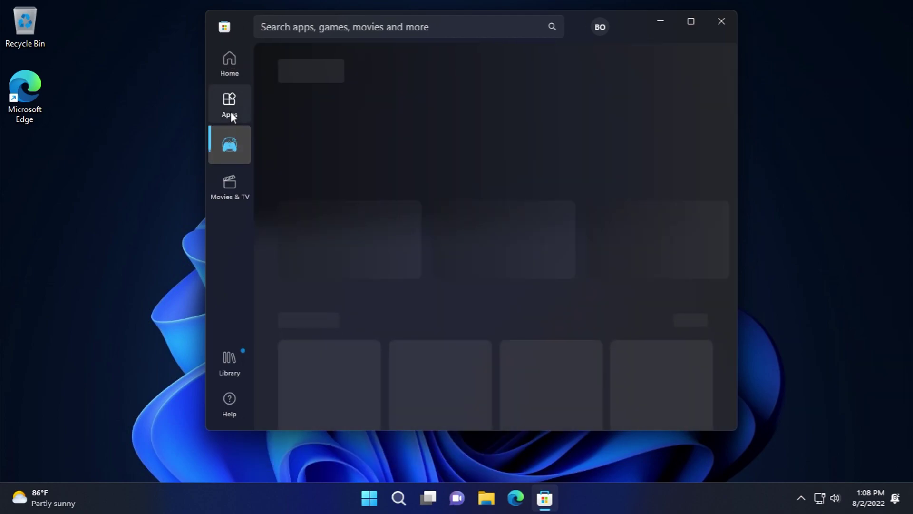
{"action": "left_click", "coordinate": [238, 109]}
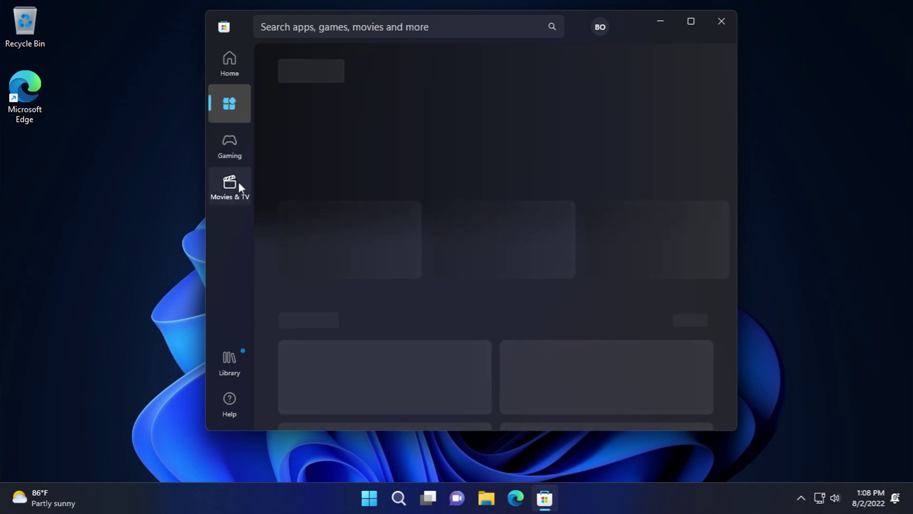
{"action": "left_click", "coordinate": [229, 185]}
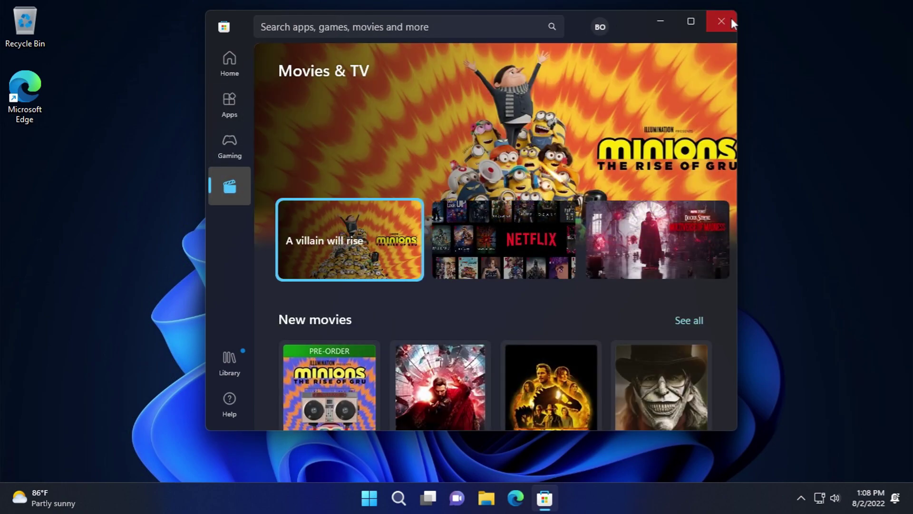
{"action": "left_click", "coordinate": [722, 21]}
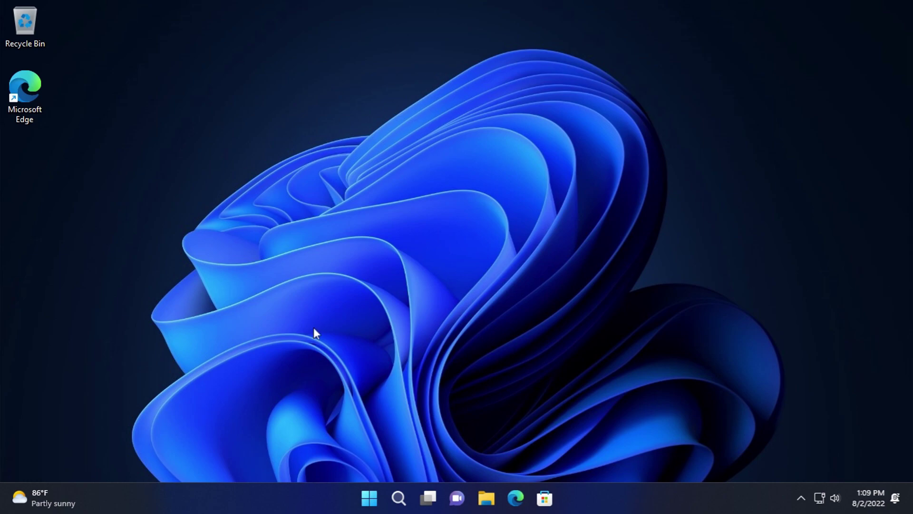
{"action": "key", "text": "super"}
- Launch Microsoft To Do from All apps and close it
{"action": "left_click", "coordinate": [600, 107]}
{"action": "scroll", "coordinate": [498, 396], "scroll_direction": "down", "scroll_amount": 10}
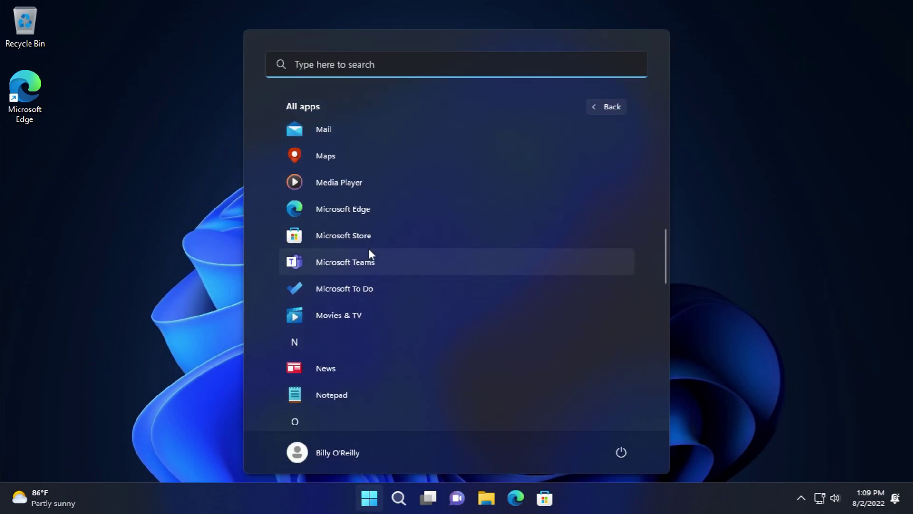
{"action": "left_click", "coordinate": [389, 290]}
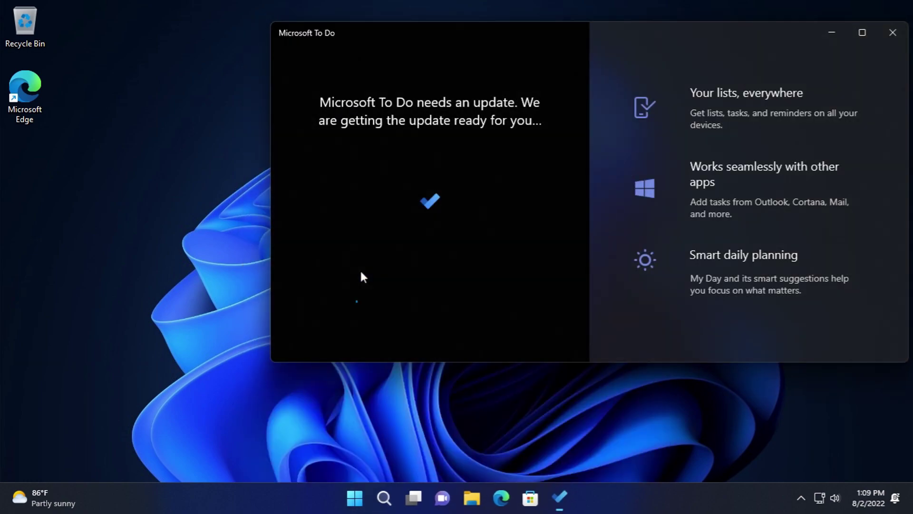
{"action": "left_click", "coordinate": [893, 32]}
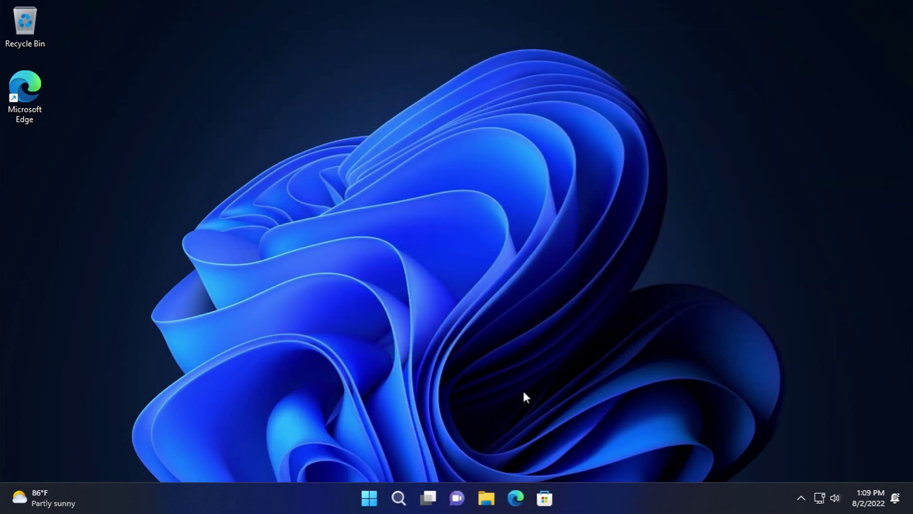
- Relaunch Microsoft To Do and minimize its window to the taskbar
{"action": "left_click", "coordinate": [371, 497]}
{"action": "left_click", "coordinate": [599, 113]}
{"action": "scroll", "coordinate": [434, 316], "scroll_direction": "down", "scroll_amount": 10}
{"action": "left_click", "coordinate": [382, 236]}
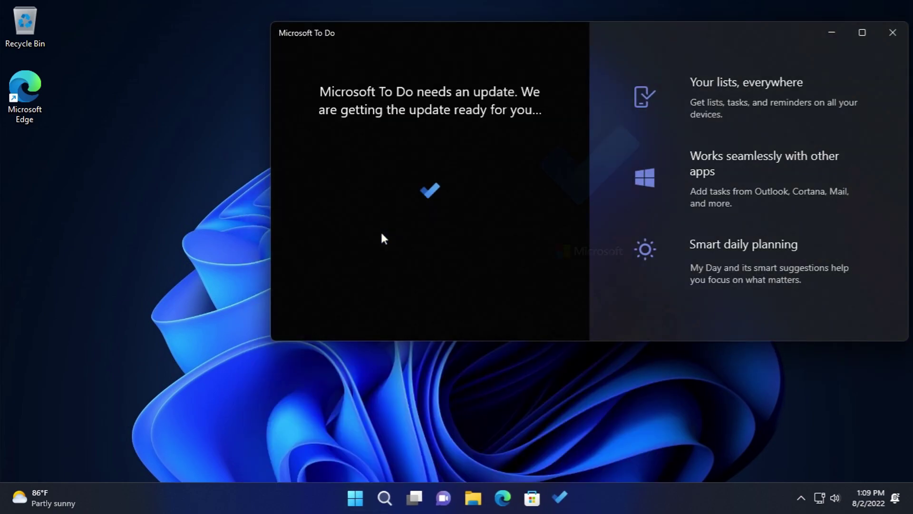
{"action": "left_click", "coordinate": [842, 33]}
{"action": "left_click", "coordinate": [359, 496]}
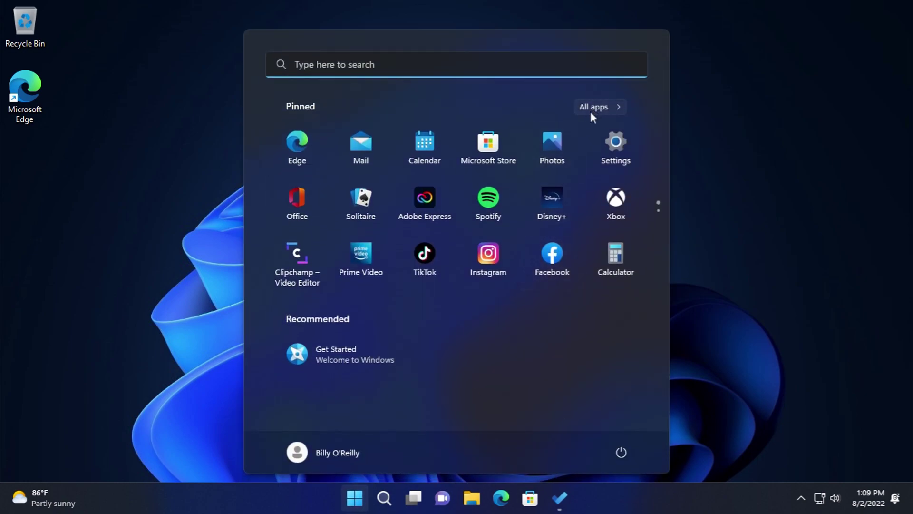
- Launch Movies & TV, dismiss the what's new panel, and view the Purchased and Personal pages
{"action": "left_click", "coordinate": [595, 107]}
{"action": "scroll", "coordinate": [383, 292], "scroll_direction": "down", "scroll_amount": 10}
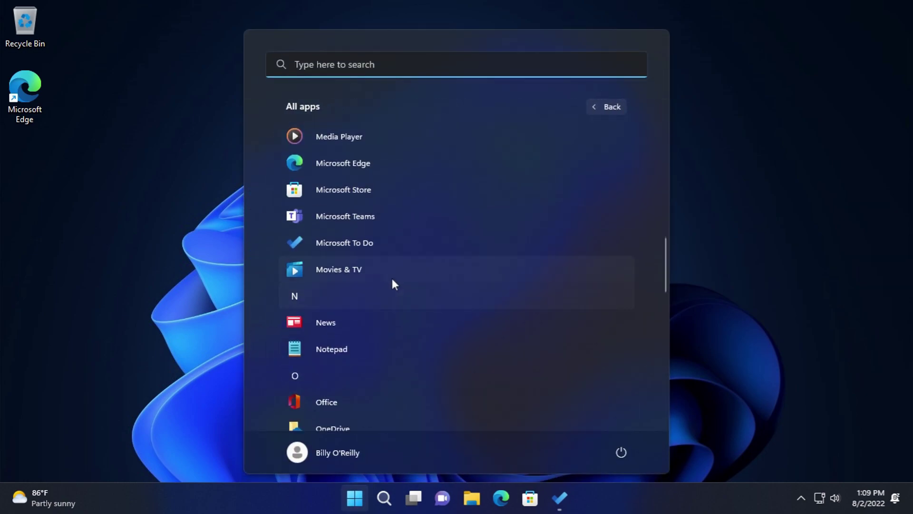
{"action": "left_click", "coordinate": [391, 267]}
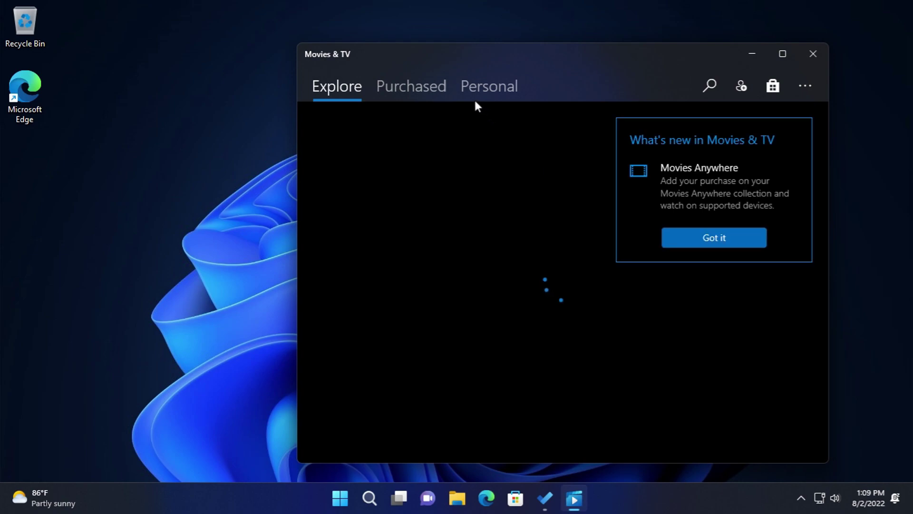
{"action": "left_click", "coordinate": [743, 244]}
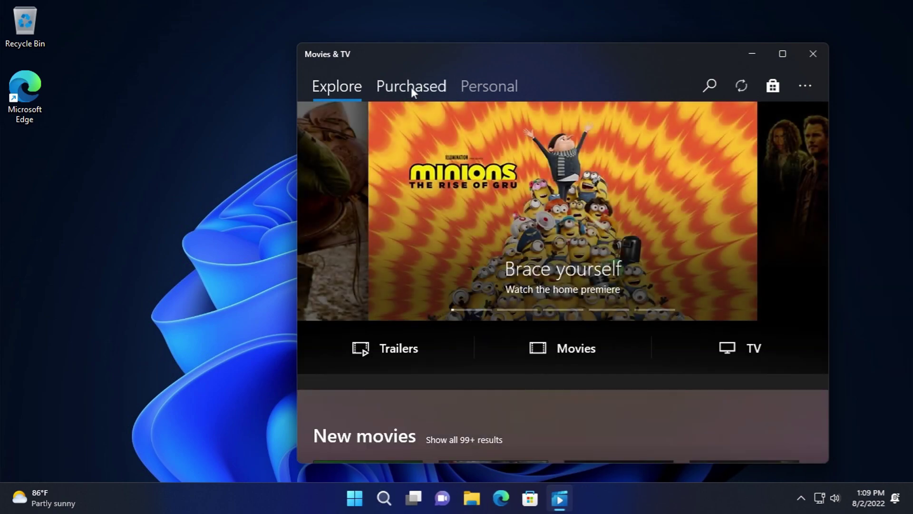
{"action": "left_click", "coordinate": [411, 88]}
{"action": "left_click", "coordinate": [513, 84]}
- Open the Movies & TV Settings page, scroll through it, and close the app
{"action": "left_click", "coordinate": [806, 87]}
{"action": "left_click", "coordinate": [796, 114]}
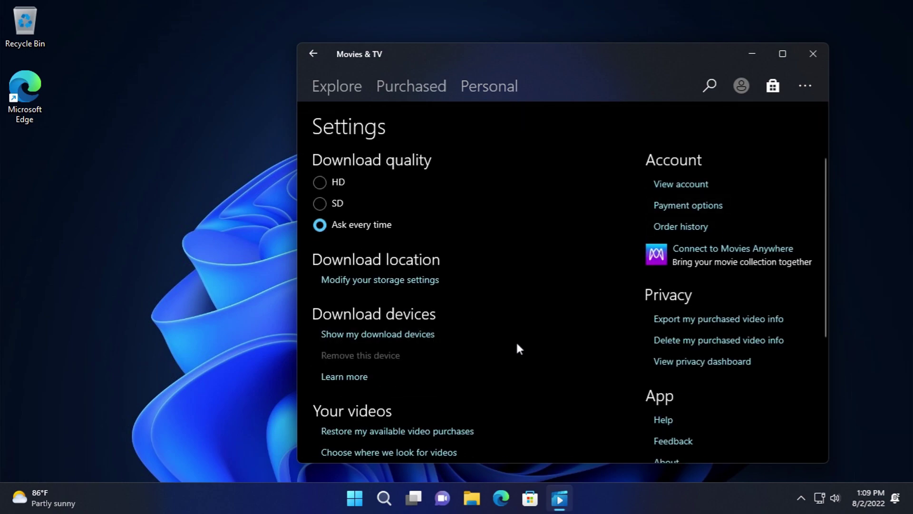
{"action": "scroll", "coordinate": [506, 350], "scroll_direction": "down", "scroll_amount": 5}
{"action": "scroll", "coordinate": [780, 227], "scroll_direction": "up", "scroll_amount": 3}
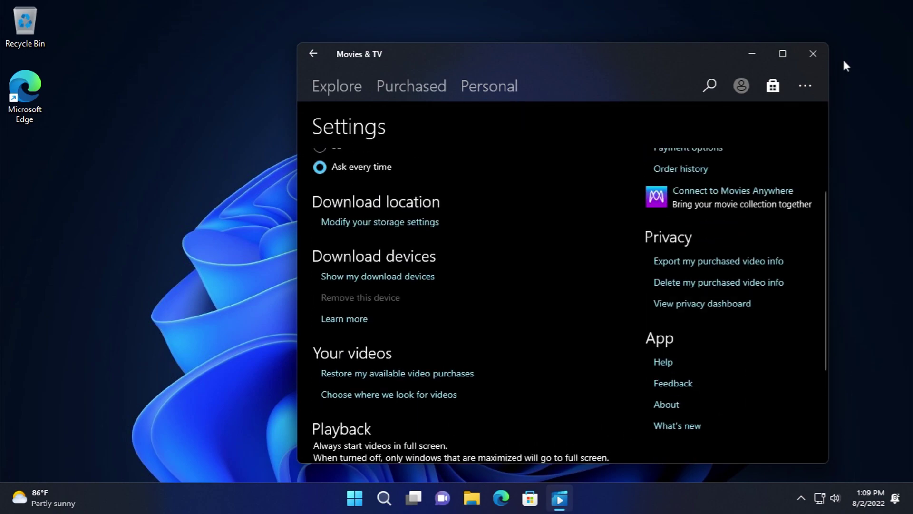
{"action": "left_click", "coordinate": [810, 57]}
- Launch Microsoft To Do from the Start menu's All apps list
{"action": "left_click", "coordinate": [369, 507]}
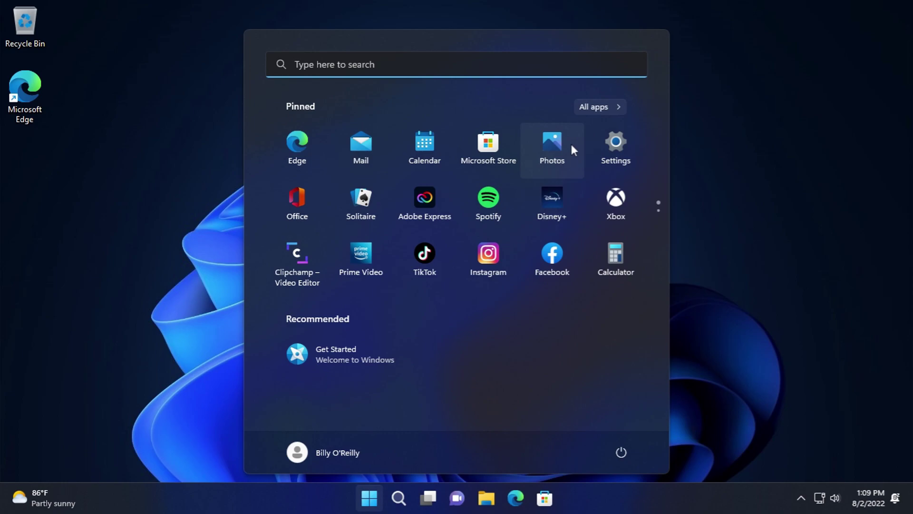
{"action": "left_click", "coordinate": [595, 107]}
{"action": "scroll", "coordinate": [404, 358], "scroll_direction": "down", "scroll_amount": 3}
{"action": "scroll", "coordinate": [406, 352], "scroll_direction": "down", "scroll_amount": 3}
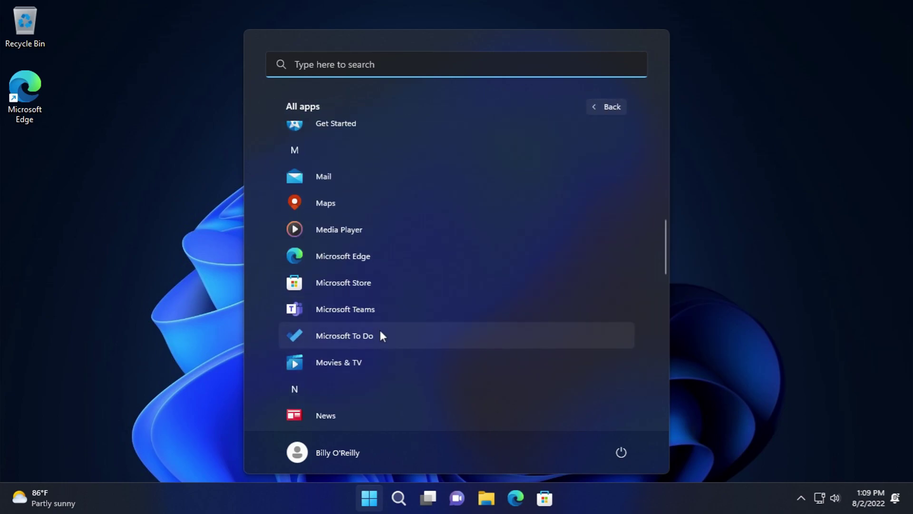
{"action": "left_click", "coordinate": [379, 333]}
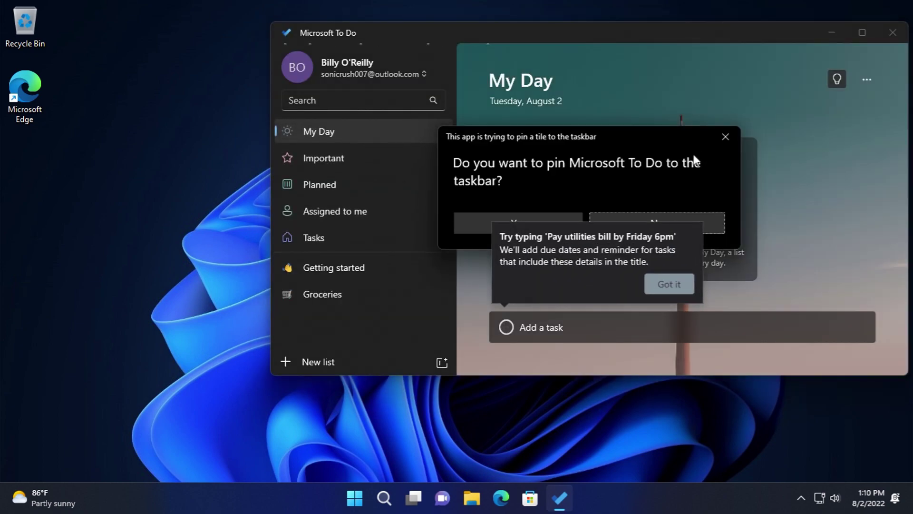
- Dismiss the task tip, decline pinning To Do to the taskbar, and close the app
{"action": "left_click", "coordinate": [665, 282]}
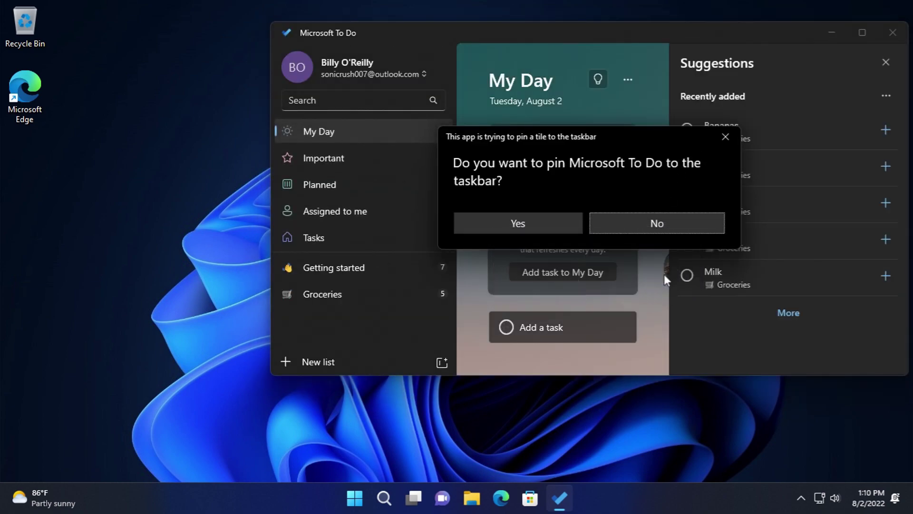
{"action": "left_click", "coordinate": [666, 228]}
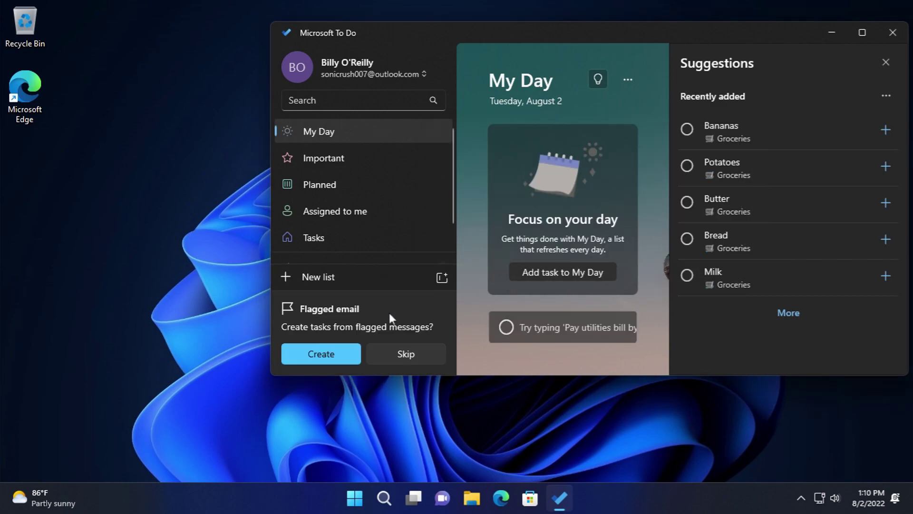
{"action": "scroll", "coordinate": [369, 235], "scroll_direction": "down", "scroll_amount": 2}
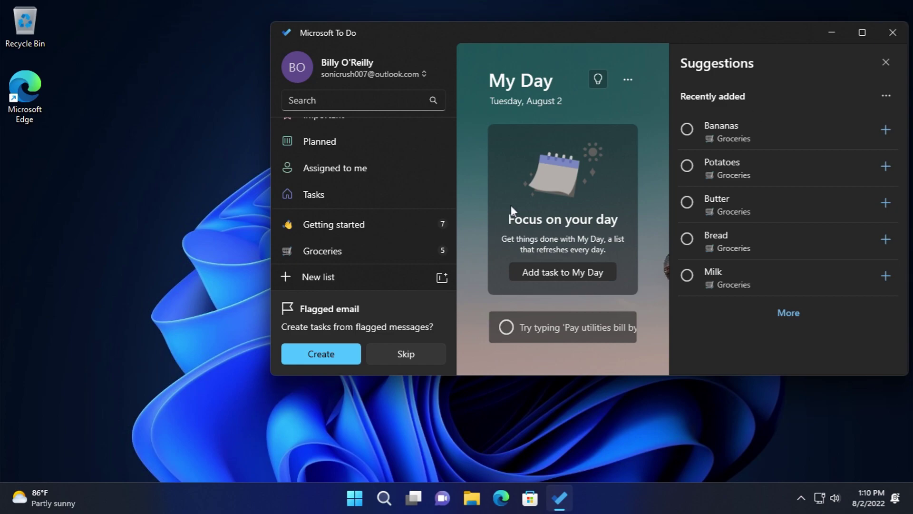
{"action": "scroll", "coordinate": [430, 199], "scroll_direction": "up", "scroll_amount": 2}
{"action": "left_click", "coordinate": [888, 37]}
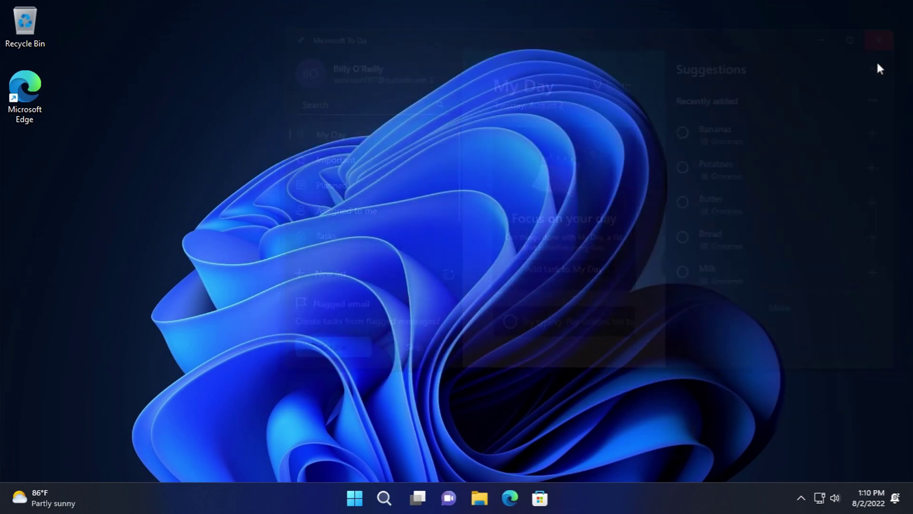
- Launch the News app from the Start menu's All apps list
{"action": "left_click", "coordinate": [371, 498]}
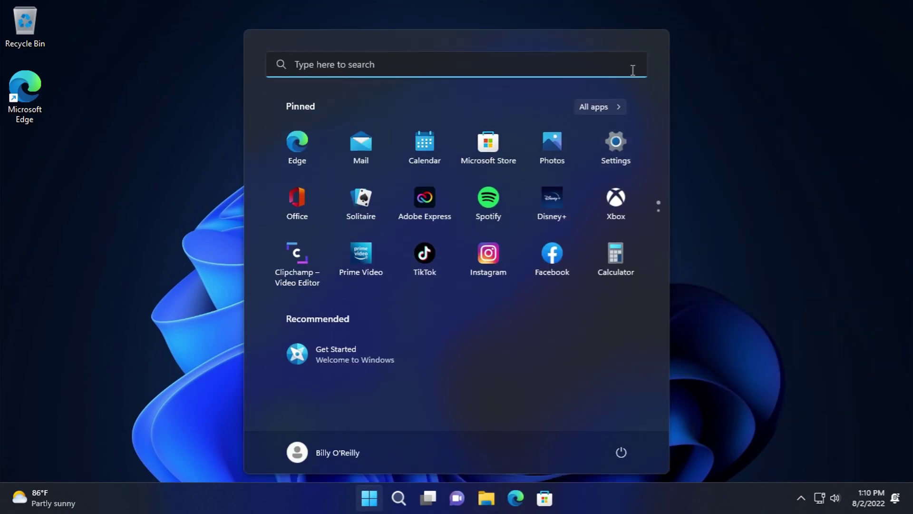
{"action": "left_click", "coordinate": [615, 99]}
{"action": "scroll", "coordinate": [447, 278], "scroll_direction": "down", "scroll_amount": 3}
{"action": "scroll", "coordinate": [428, 283], "scroll_direction": "down", "scroll_amount": 10}
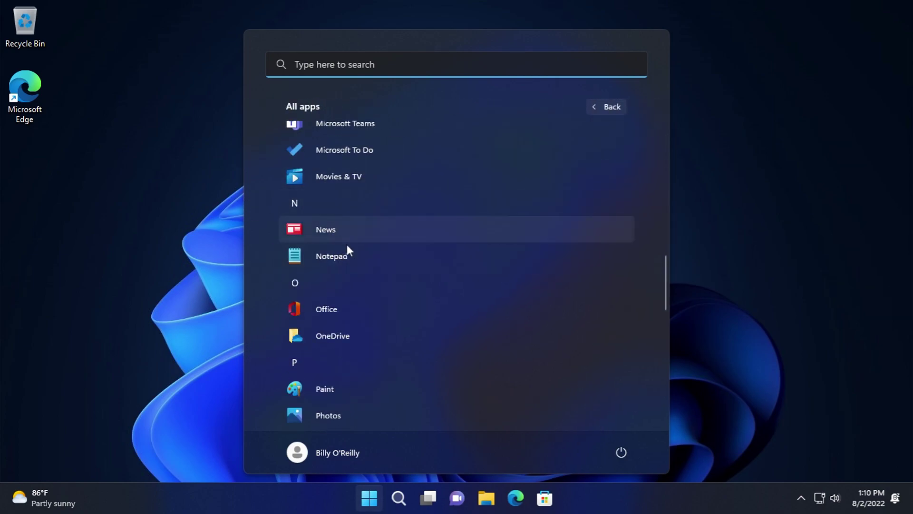
{"action": "left_click", "coordinate": [358, 234]}
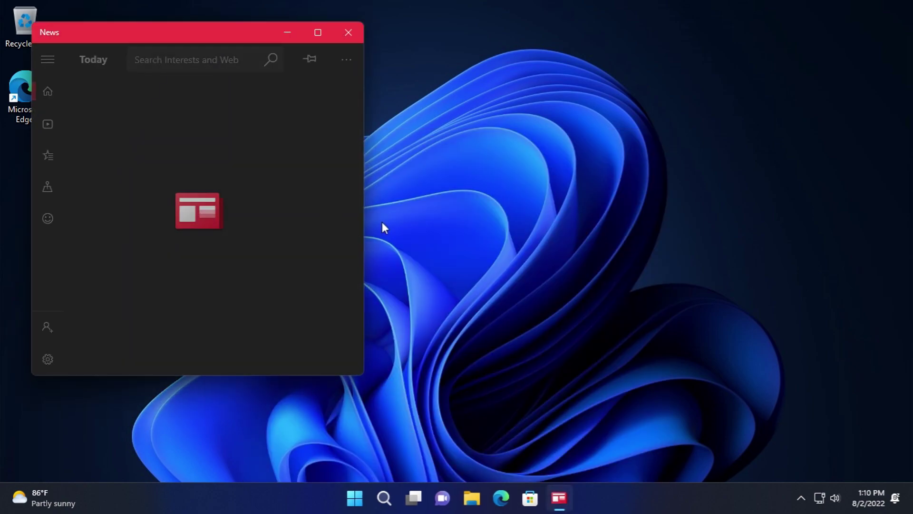
- Leave News and launch Notepad from All apps instead
{"action": "key", "text": "super"}
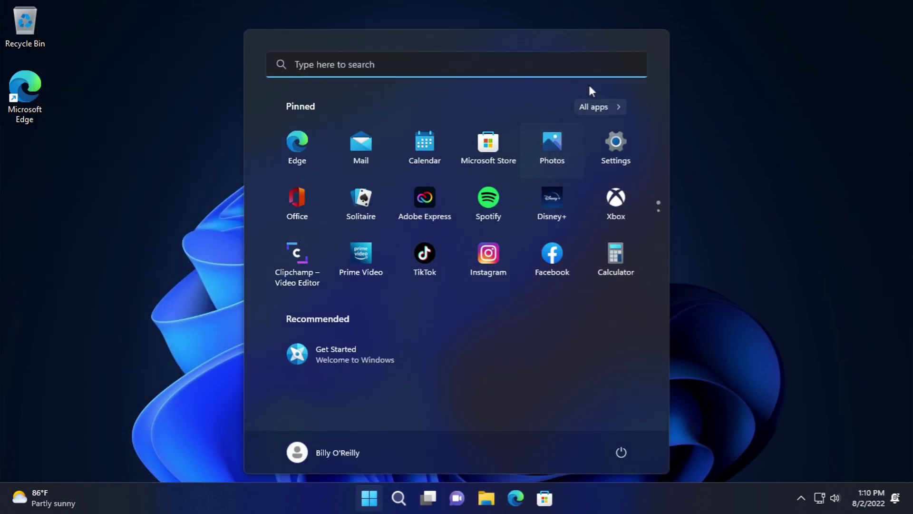
{"action": "left_click", "coordinate": [593, 105]}
{"action": "scroll", "coordinate": [466, 233], "scroll_direction": "down", "scroll_amount": 10}
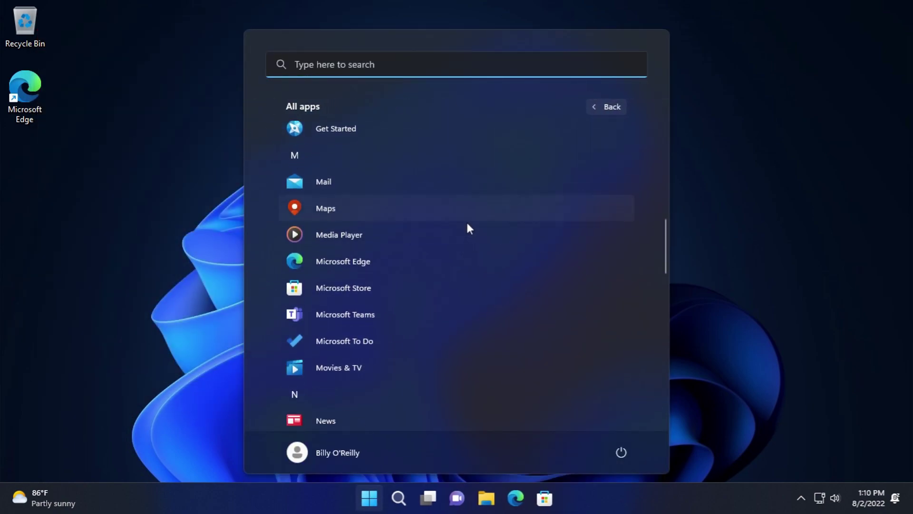
{"action": "scroll", "coordinate": [469, 227], "scroll_direction": "down", "scroll_amount": 4}
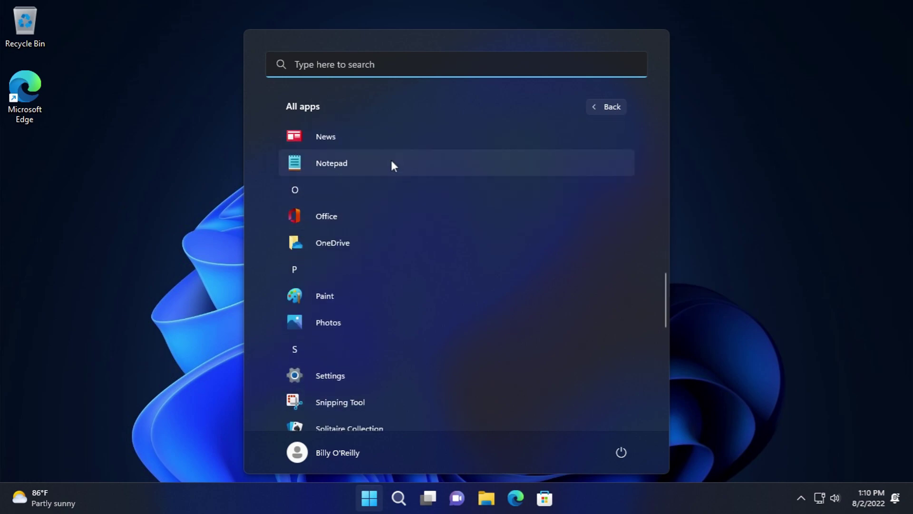
{"action": "left_click", "coordinate": [391, 163]}
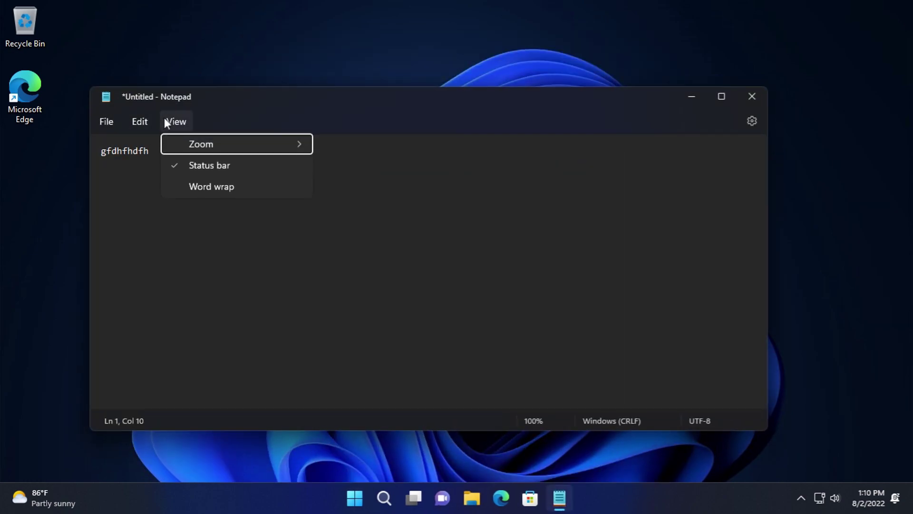
- Open Notepad's font settings, keeping size 12 and the Regular style
{"action": "mouse_move", "coordinate": [208, 149]}
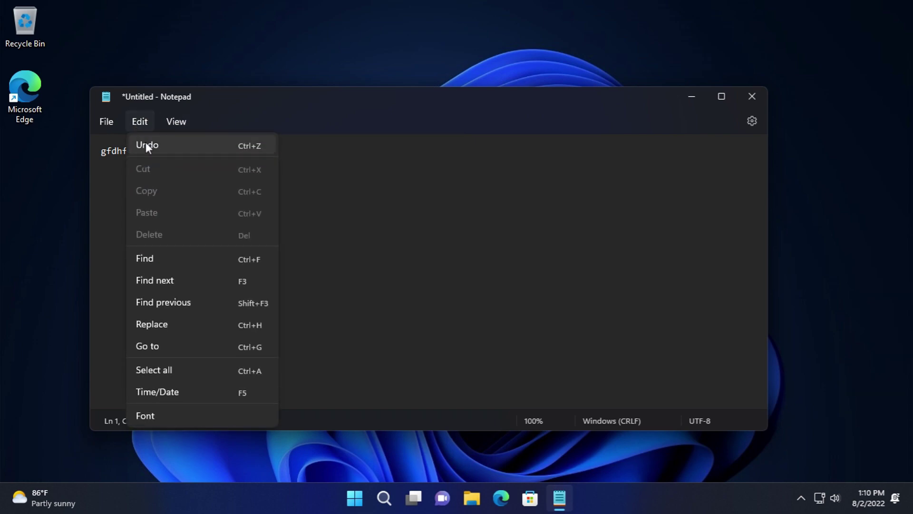
{"action": "left_click", "coordinate": [179, 416]}
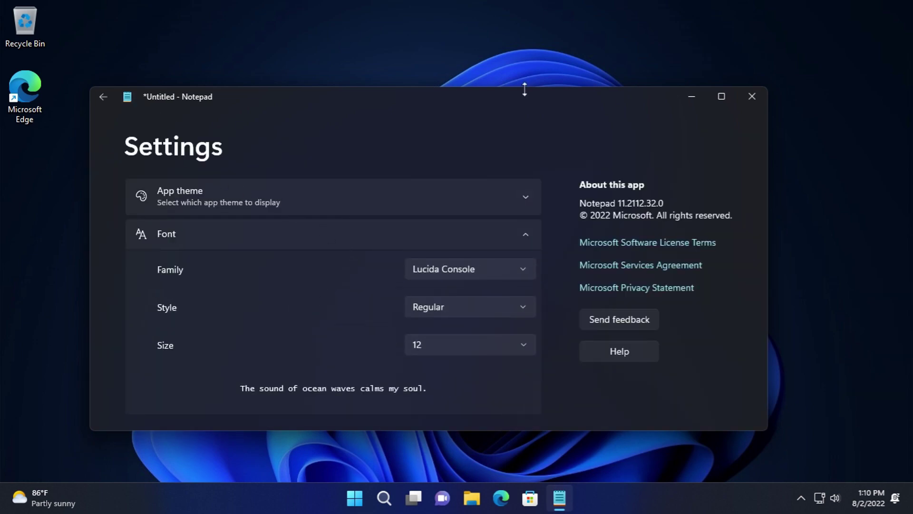
{"action": "left_click", "coordinate": [753, 96]}
{"action": "left_click", "coordinate": [481, 299]}
{"action": "left_click", "coordinate": [483, 341]}
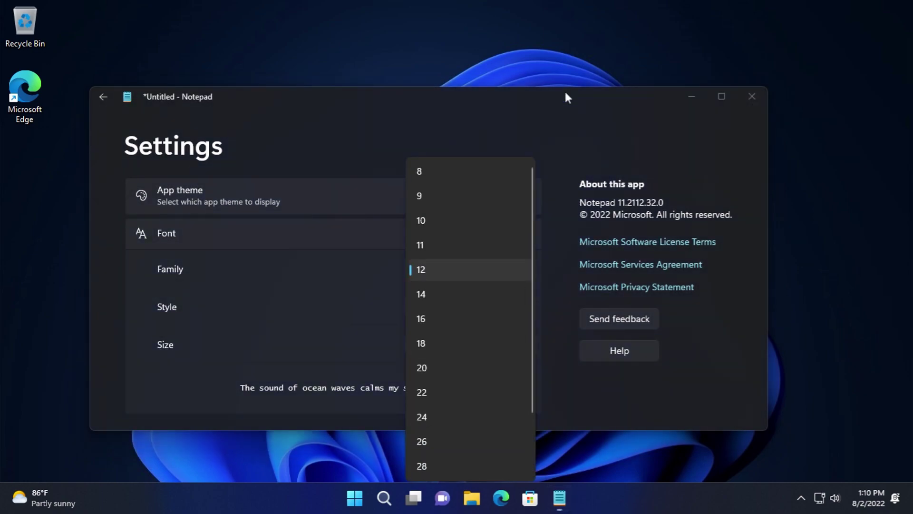
{"action": "left_click", "coordinate": [522, 200]}
{"action": "left_click", "coordinate": [496, 267]}
- Browse the font families keeping Lucida Console, then close Notepad without saving
{"action": "left_click", "coordinate": [497, 264]}
{"action": "scroll", "coordinate": [519, 228], "scroll_direction": "up", "scroll_amount": 3}
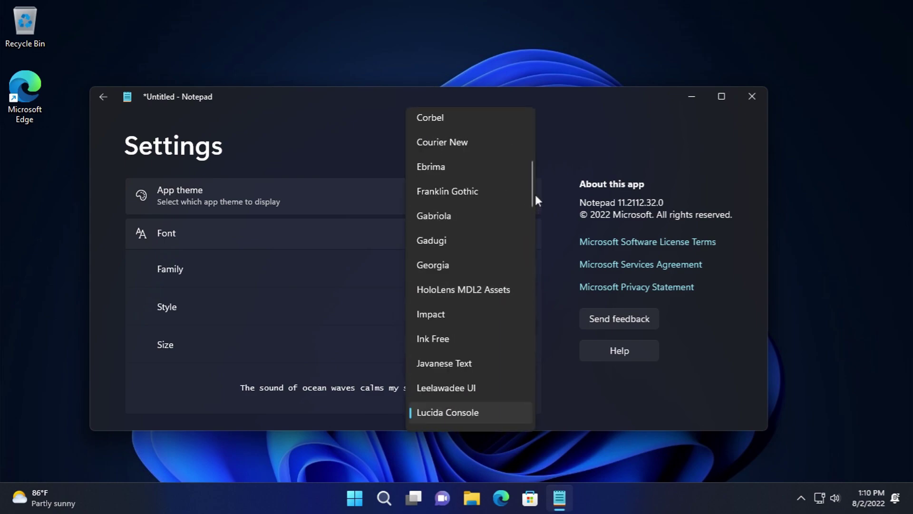
{"action": "left_click_drag", "start_coordinate": [529, 175], "coordinate": [529, 412]}
{"action": "left_click", "coordinate": [764, 106]}
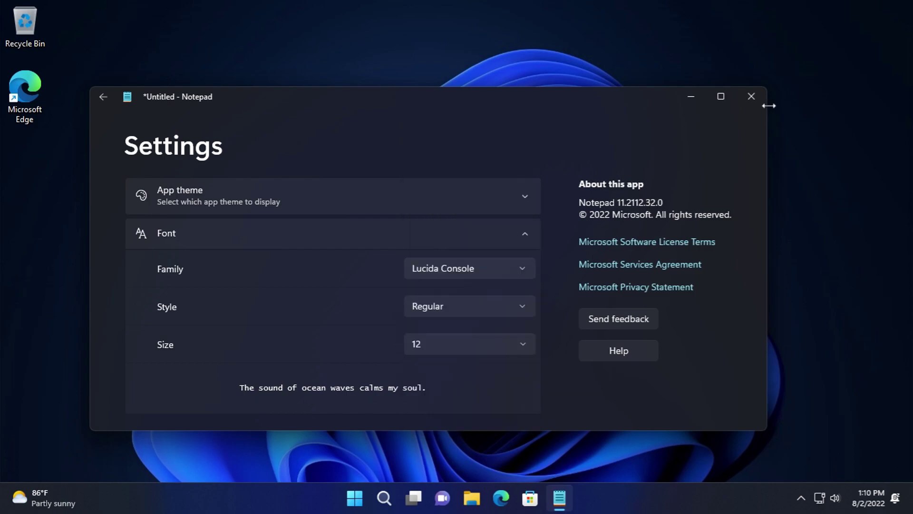
{"action": "left_click", "coordinate": [751, 99]}
{"action": "left_click", "coordinate": [433, 293]}
- Launch Office from All apps and close its blank window
{"action": "left_click", "coordinate": [370, 498]}
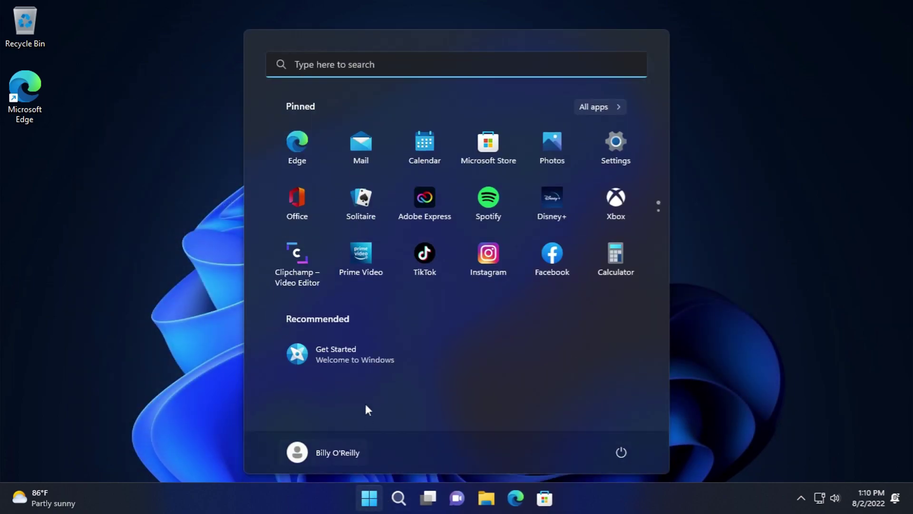
{"action": "left_click", "coordinate": [605, 107]}
{"action": "scroll", "coordinate": [386, 365], "scroll_direction": "down", "scroll_amount": 8}
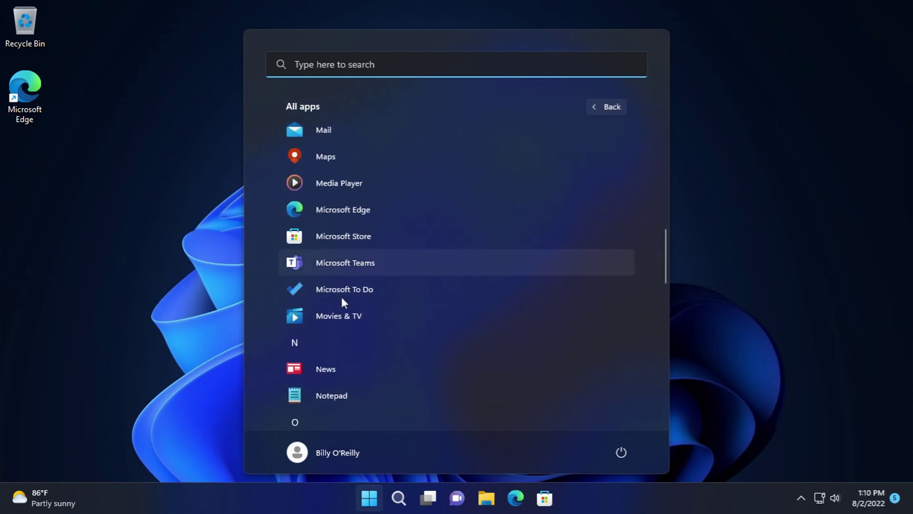
{"action": "scroll", "coordinate": [341, 285], "scroll_direction": "down", "scroll_amount": 5}
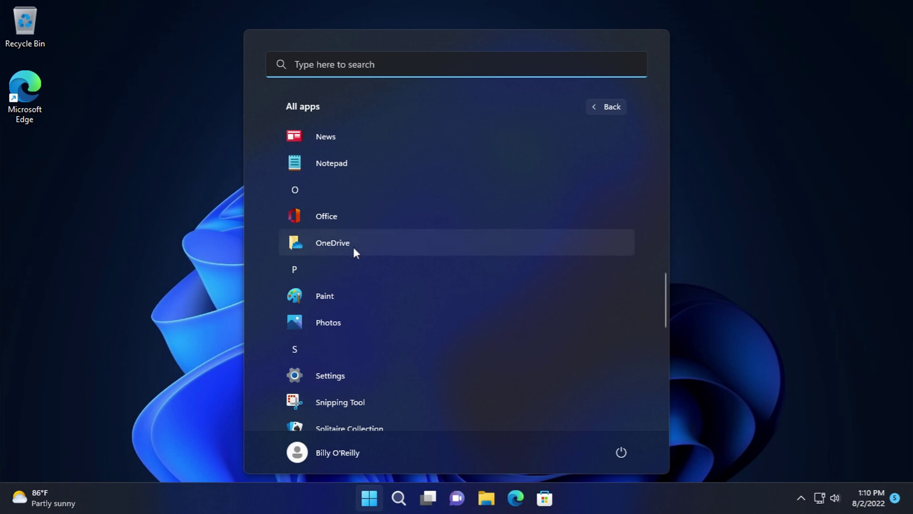
{"action": "left_click", "coordinate": [326, 217]}
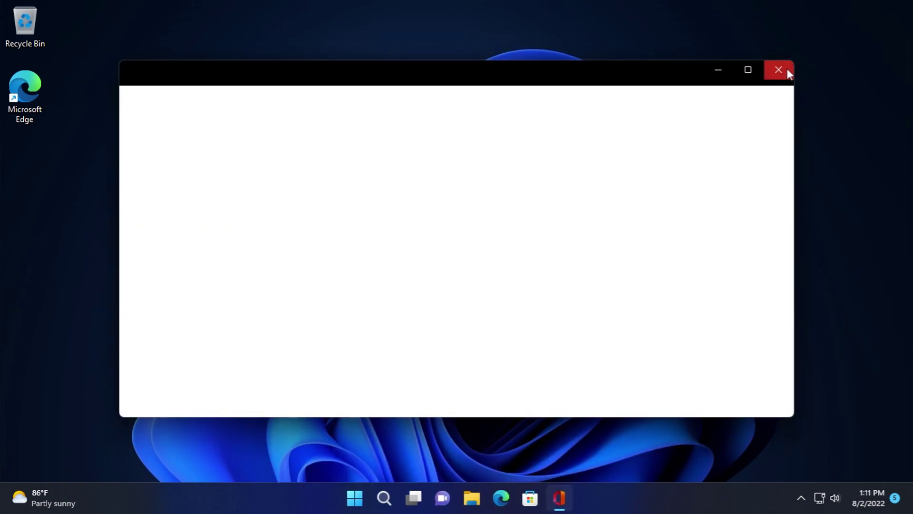
{"action": "left_click", "coordinate": [779, 70]}
- Reopen the Start menu's All apps list and scroll down toward Paint
{"action": "left_click", "coordinate": [369, 498]}
{"action": "left_click", "coordinate": [593, 101]}
{"action": "scroll", "coordinate": [371, 304], "scroll_direction": "down", "scroll_amount": 10}
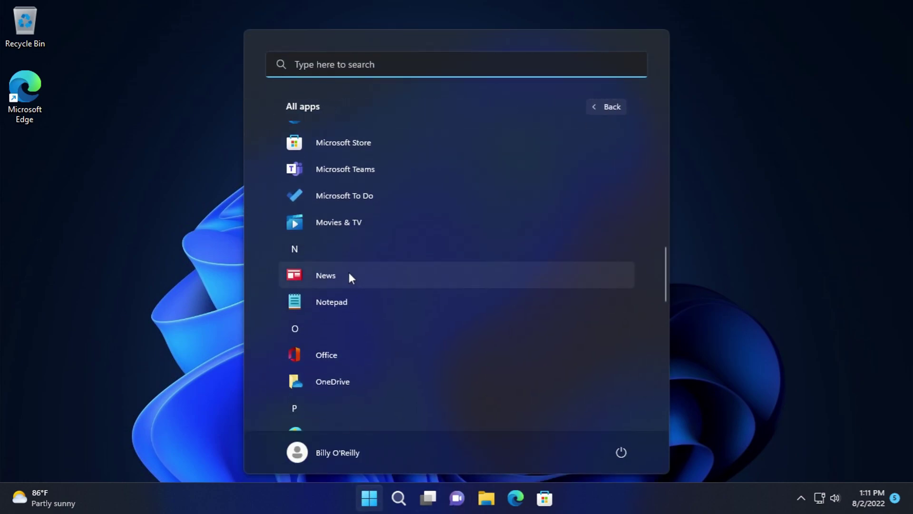
{"action": "scroll", "coordinate": [349, 274], "scroll_direction": "down", "scroll_amount": 6}
- Launch Paint, draw a looping black freehand stroke, and start Save as in another format
{"action": "left_click", "coordinate": [378, 159]}
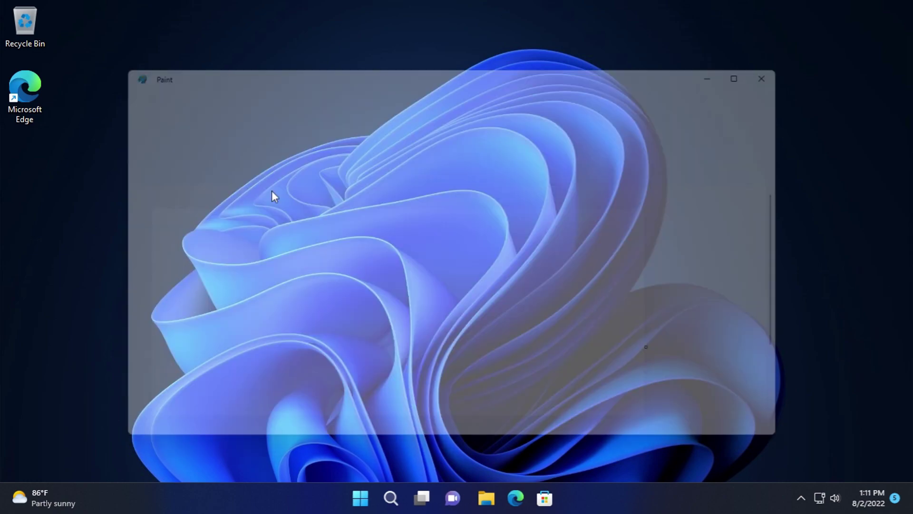
{"action": "left_click_drag", "start_coordinate": [305, 339], "coordinate": [456, 343]}
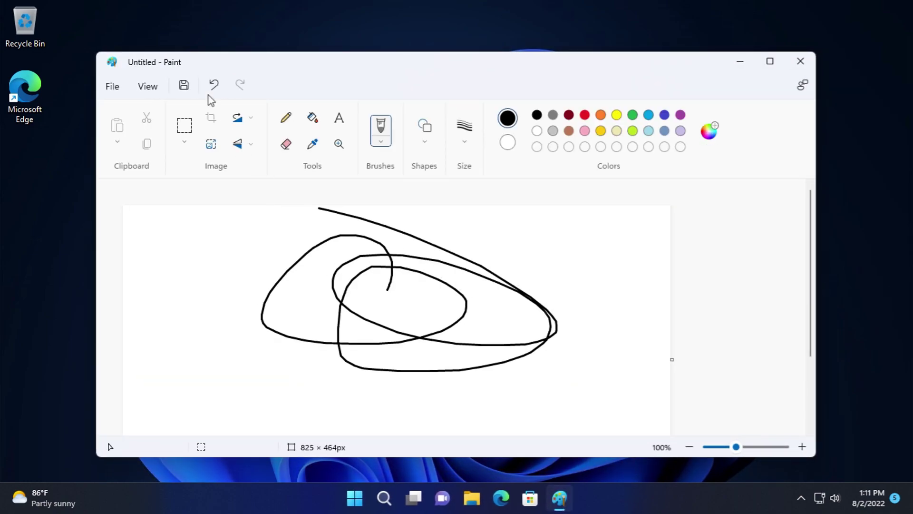
{"action": "left_click", "coordinate": [112, 86]}
{"action": "mouse_move", "coordinate": [152, 196]}
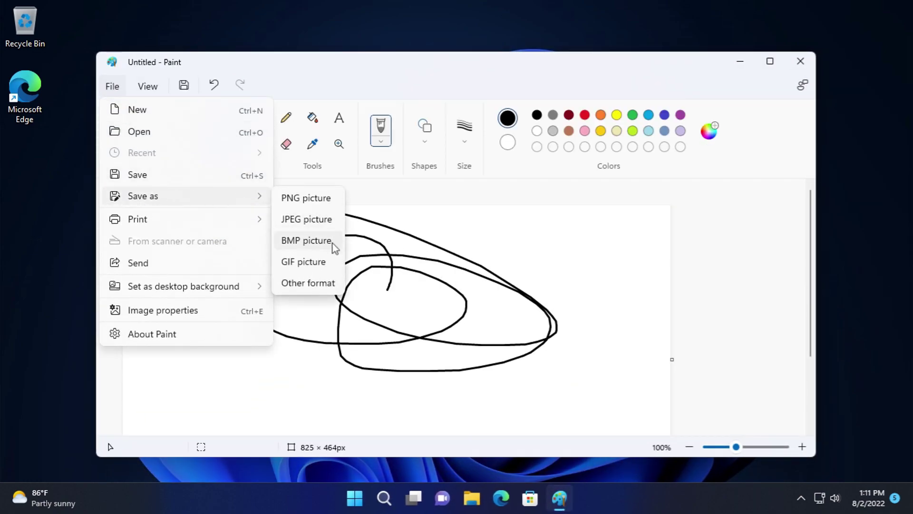
{"action": "left_click", "coordinate": [335, 283]}
- Keep the PNG file type, cancel saving, and close Paint with Don't save
{"action": "left_click", "coordinate": [456, 355]}
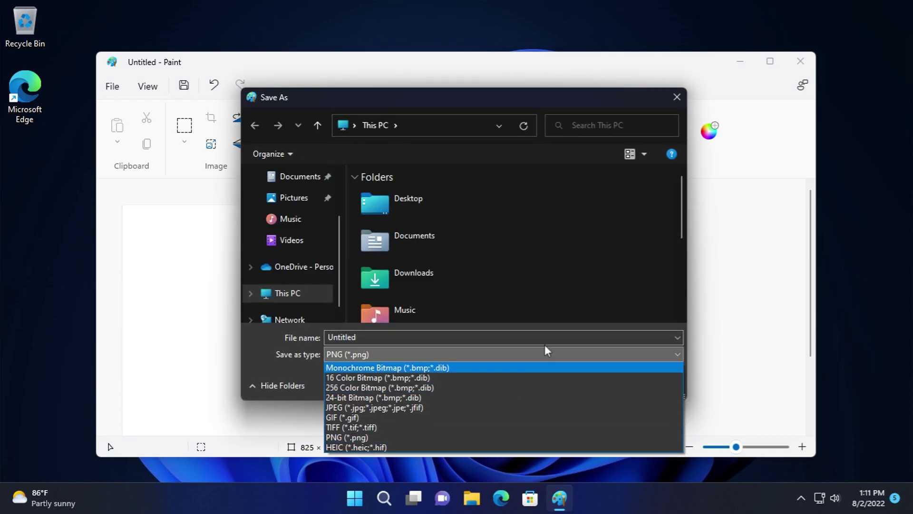
{"action": "left_click", "coordinate": [586, 335]}
{"action": "left_click", "coordinate": [638, 382]}
{"action": "left_click", "coordinate": [800, 61]}
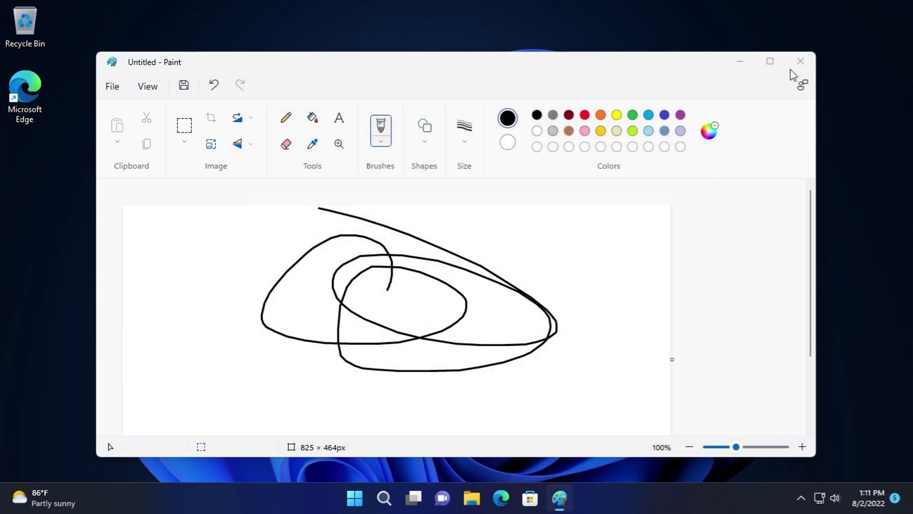
{"action": "left_click", "coordinate": [476, 302]}
- Launch Photos from All apps and dismiss the OneDrive introduction
{"action": "left_click", "coordinate": [380, 497]}
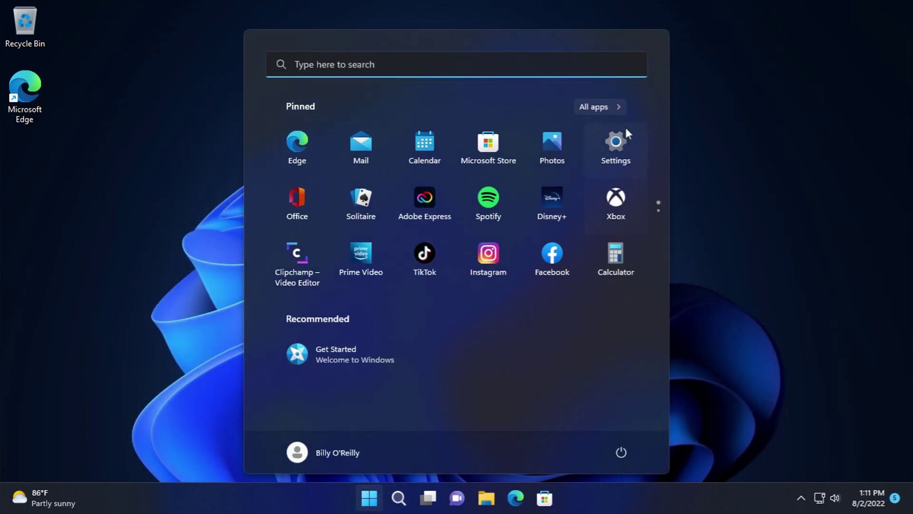
{"action": "left_click", "coordinate": [611, 109]}
{"action": "scroll", "coordinate": [407, 271], "scroll_direction": "down", "scroll_amount": 10}
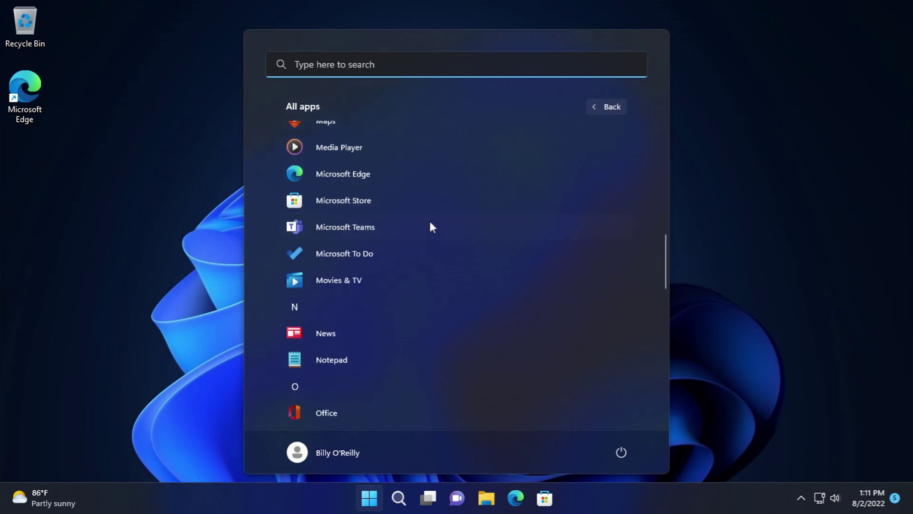
{"action": "scroll", "coordinate": [434, 202], "scroll_direction": "down", "scroll_amount": 4}
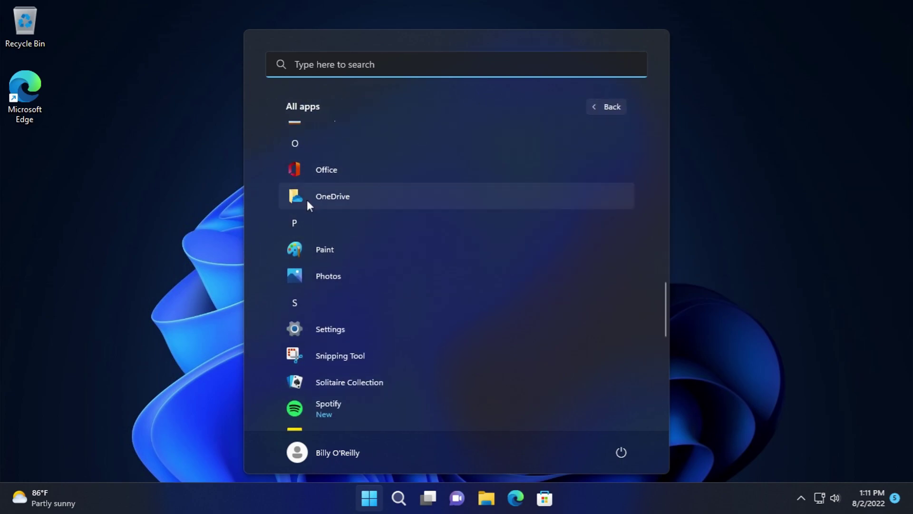
{"action": "left_click", "coordinate": [348, 270]}
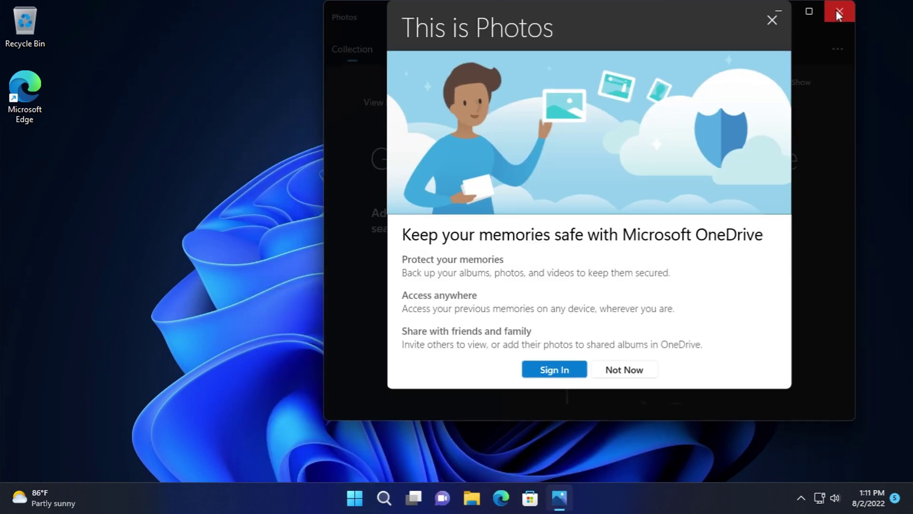
{"action": "left_click", "coordinate": [641, 372]}
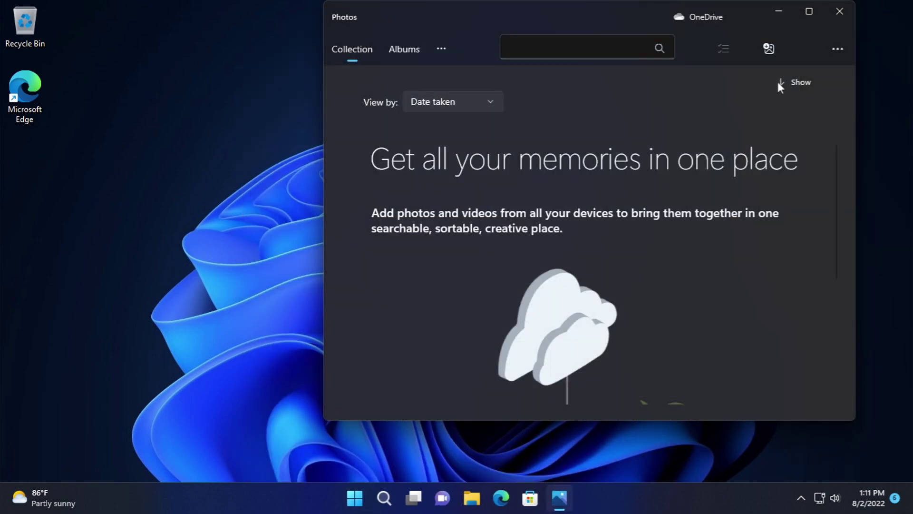
- View albums, dismiss the Clipchamp intro, and check version 2022.31060.30005.0 in Photos settings
{"action": "left_click", "coordinate": [416, 42]}
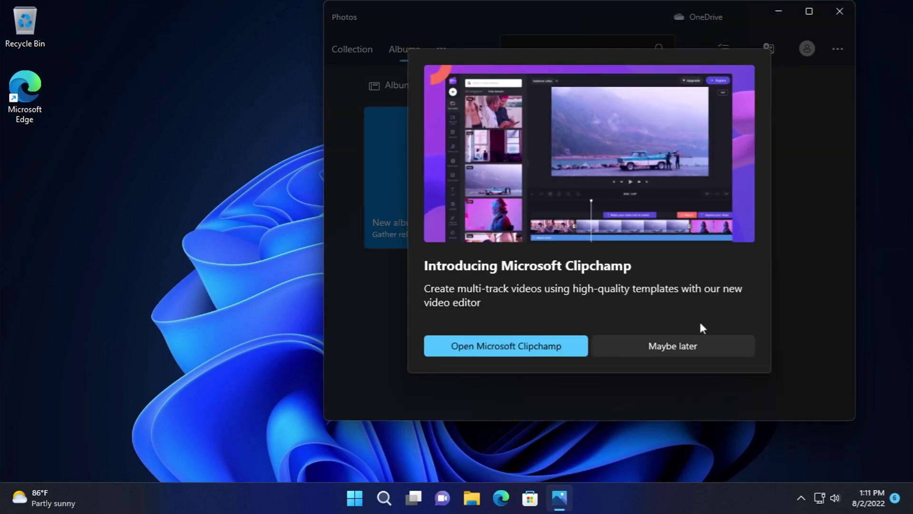
{"action": "left_click", "coordinate": [700, 345]}
{"action": "left_click", "coordinate": [837, 48]}
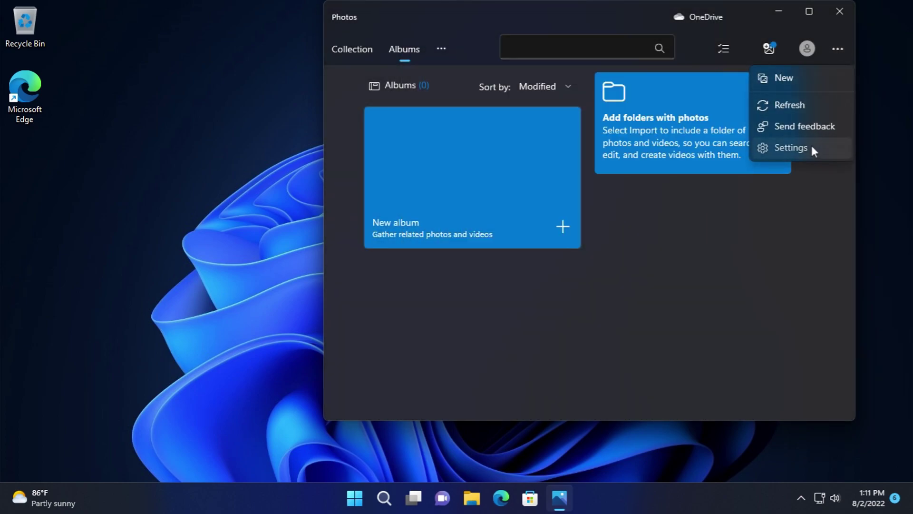
{"action": "left_click", "coordinate": [811, 148]}
{"action": "scroll", "coordinate": [676, 228], "scroll_direction": "down", "scroll_amount": 10}
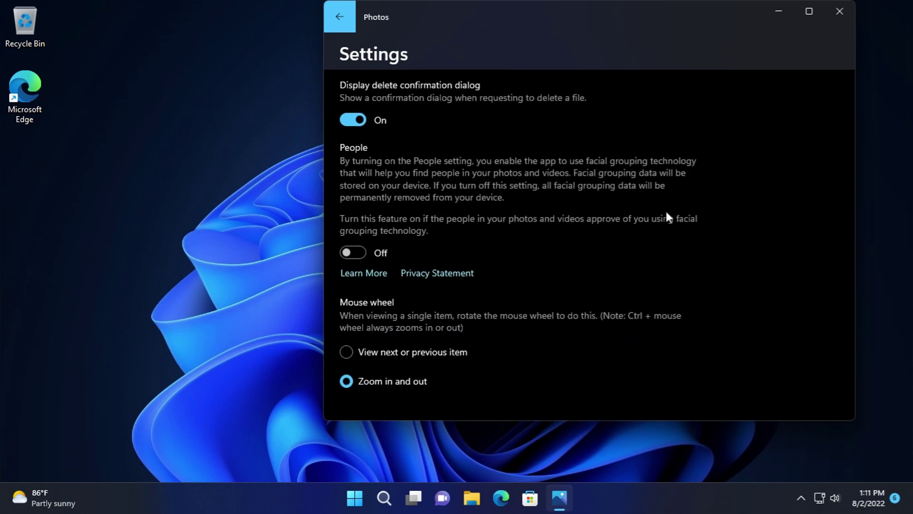
{"action": "scroll", "coordinate": [667, 207], "scroll_direction": "up", "scroll_amount": 10}
{"action": "scroll", "coordinate": [664, 209], "scroll_direction": "down", "scroll_amount": 12}
{"action": "scroll", "coordinate": [661, 203], "scroll_direction": "down", "scroll_amount": 8}
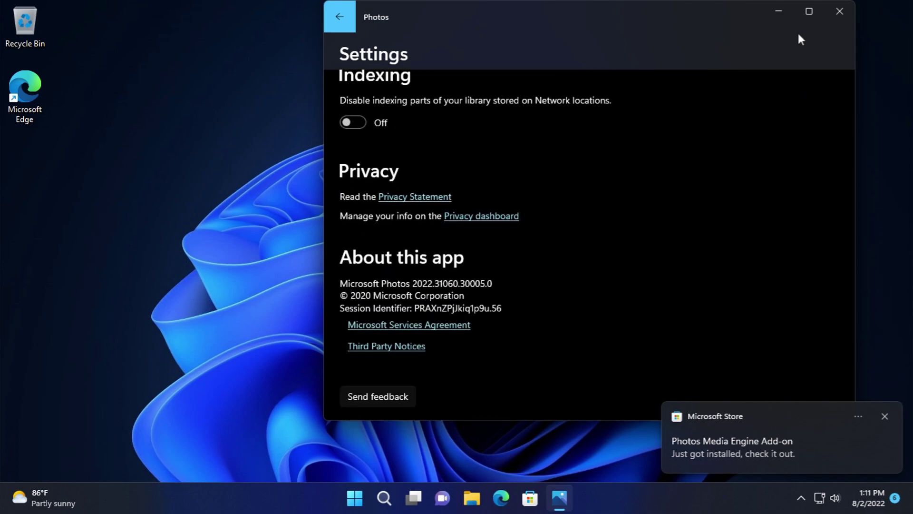
- Close Photos, dismiss the Store add-on notification, and open the Start menu
{"action": "left_click", "coordinate": [840, 11]}
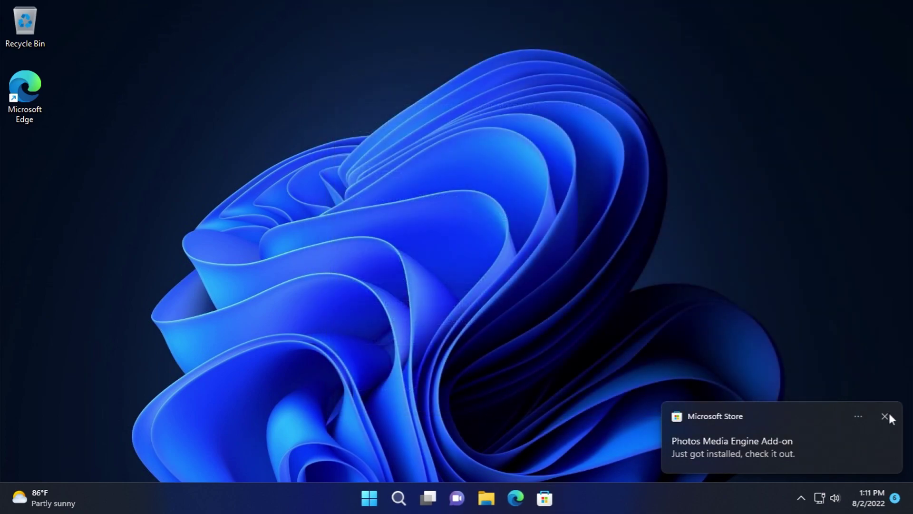
{"action": "left_click", "coordinate": [887, 416]}
{"action": "left_click", "coordinate": [374, 495]}
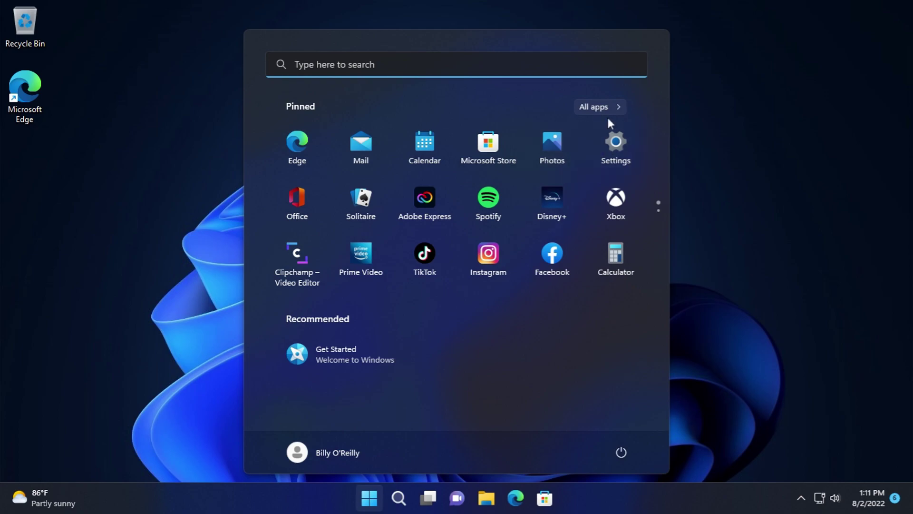
{"action": "left_click", "coordinate": [608, 108]}
{"action": "scroll", "coordinate": [450, 283], "scroll_direction": "down", "scroll_amount": 15}
{"action": "scroll", "coordinate": [382, 298], "scroll_direction": "down", "scroll_amount": 10}
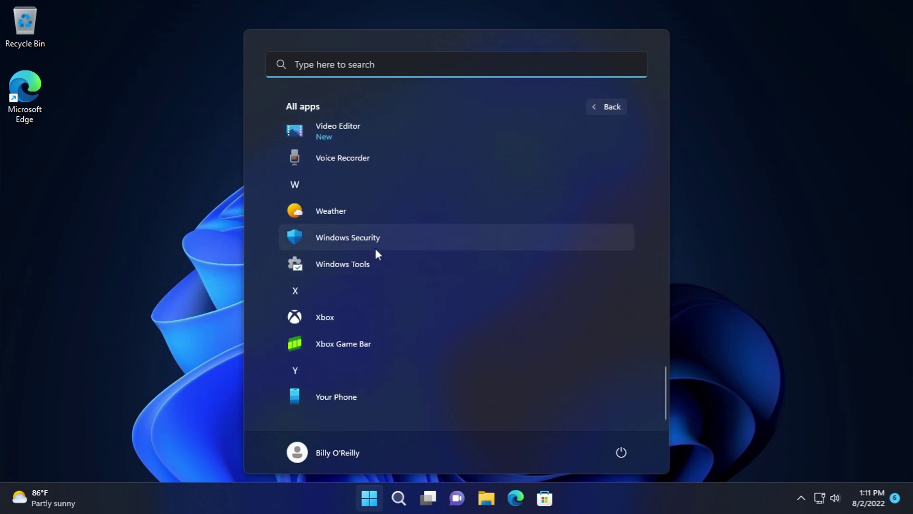
{"action": "scroll", "coordinate": [375, 246], "scroll_direction": "up", "scroll_amount": 8}
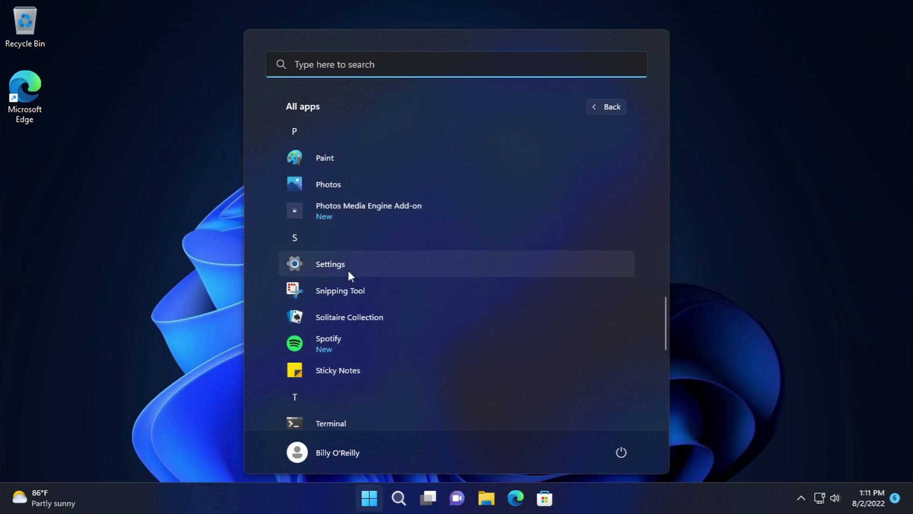
{"action": "left_click", "coordinate": [338, 291]}
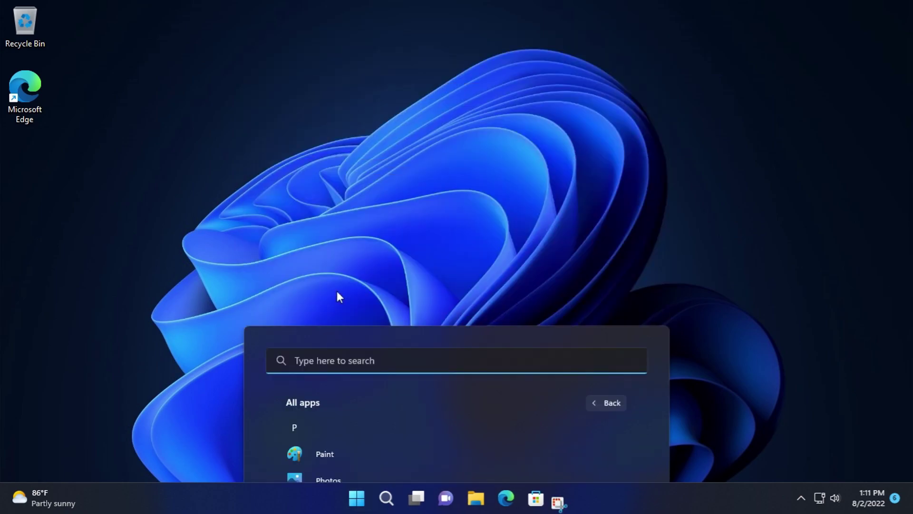
{"action": "left_click", "coordinate": [390, 58]}
{"action": "left_click_drag", "start_coordinate": [334, 66], "coordinate": [537, 334]}
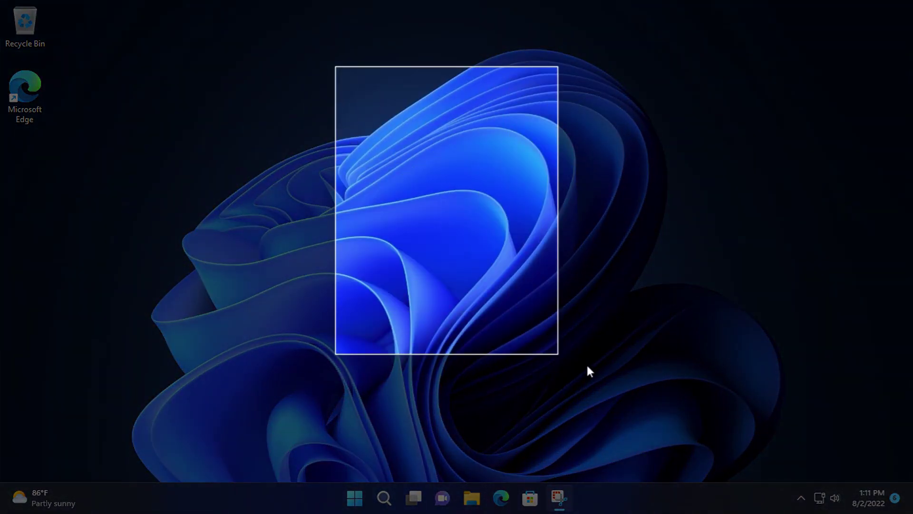
{"action": "right_click", "coordinate": [503, 162]}
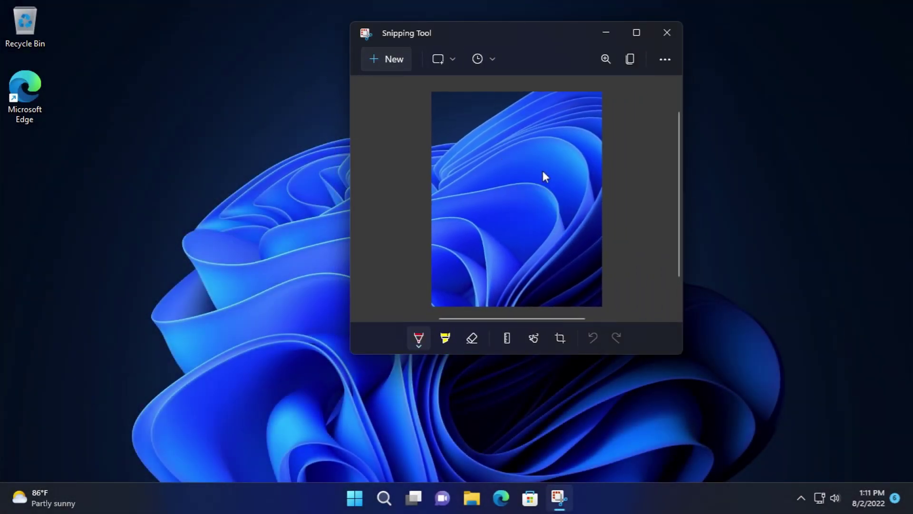
{"action": "left_click", "coordinate": [695, 316]}
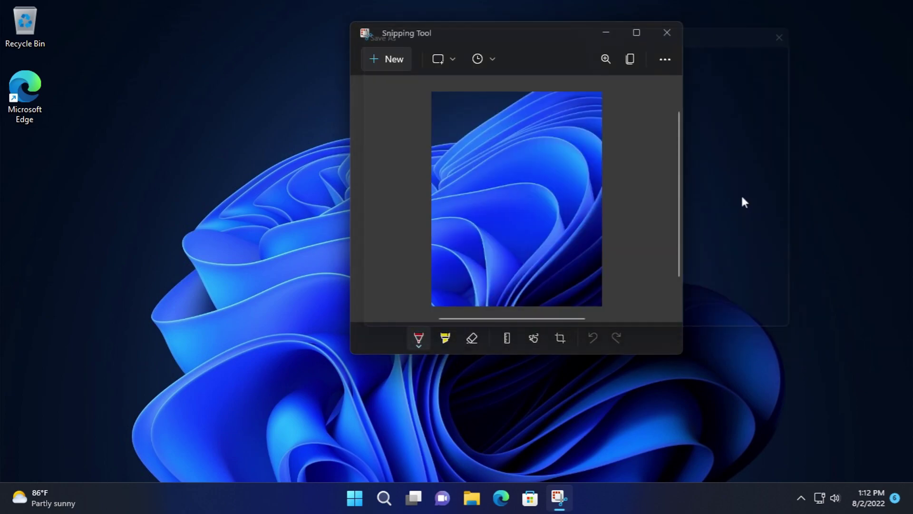
{"action": "left_click", "coordinate": [669, 41]}
{"action": "left_click", "coordinate": [366, 496]}
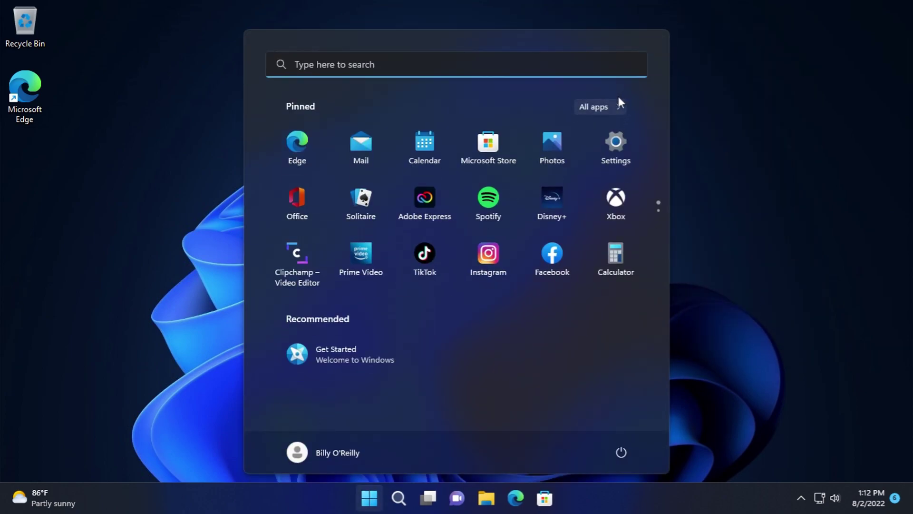
{"action": "left_click", "coordinate": [619, 105]}
{"action": "scroll", "coordinate": [456, 245], "scroll_direction": "down", "scroll_amount": 10}
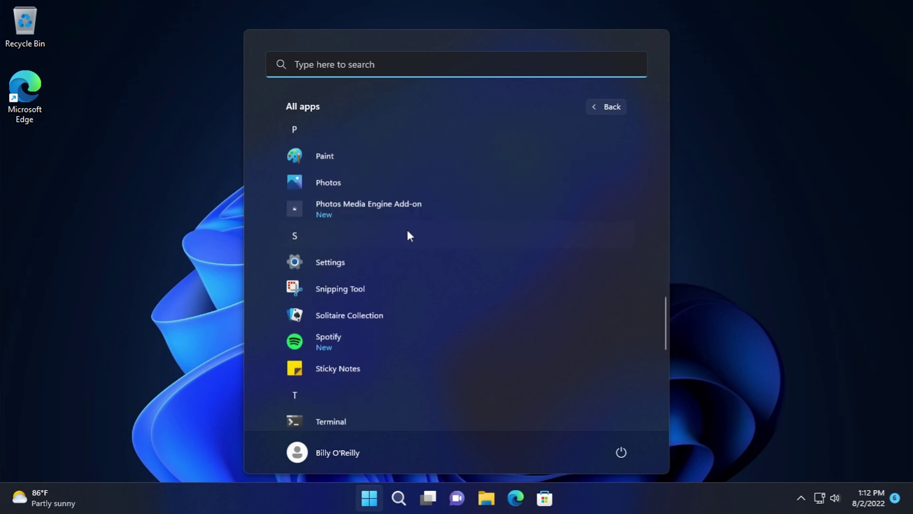
{"action": "left_click", "coordinate": [390, 314]}
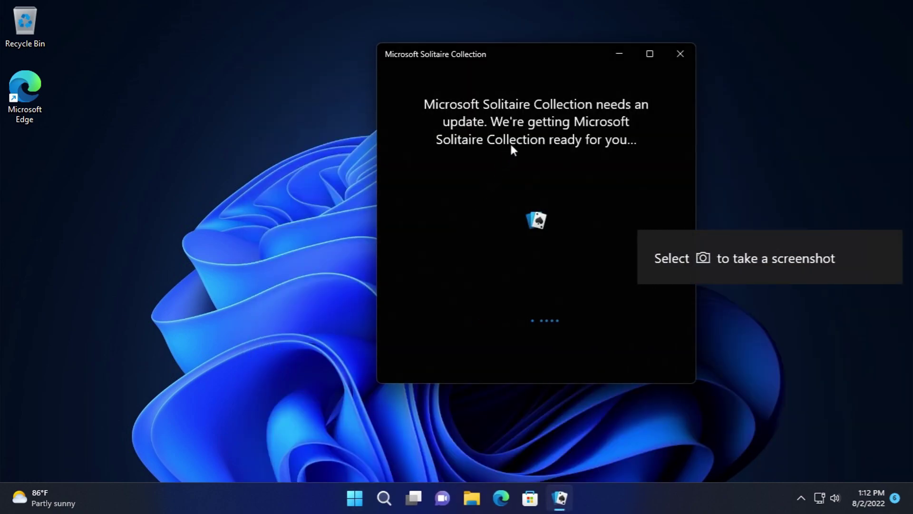
{"action": "left_click", "coordinate": [614, 54]}
{"action": "left_click", "coordinate": [364, 506]}
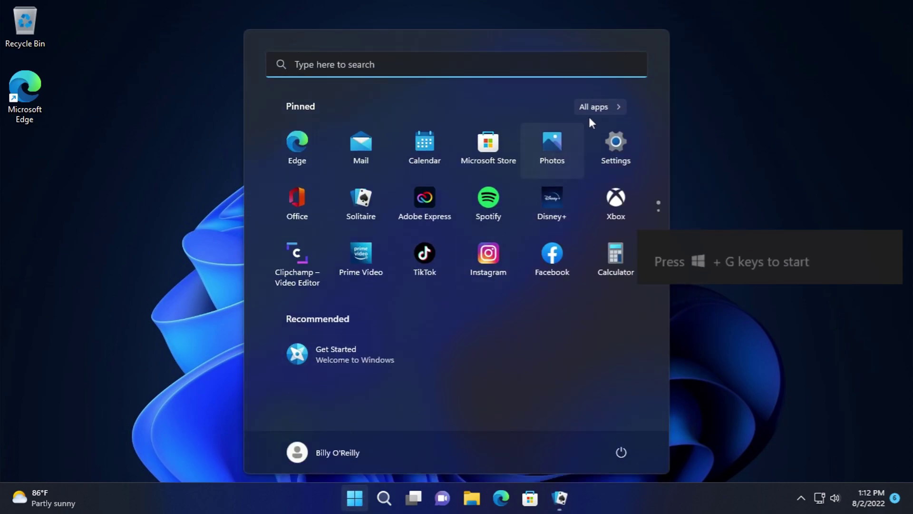
{"action": "left_click", "coordinate": [595, 108]}
{"action": "scroll", "coordinate": [410, 329], "scroll_direction": "down", "scroll_amount": 5}
{"action": "scroll", "coordinate": [380, 307], "scroll_direction": "down", "scroll_amount": 10}
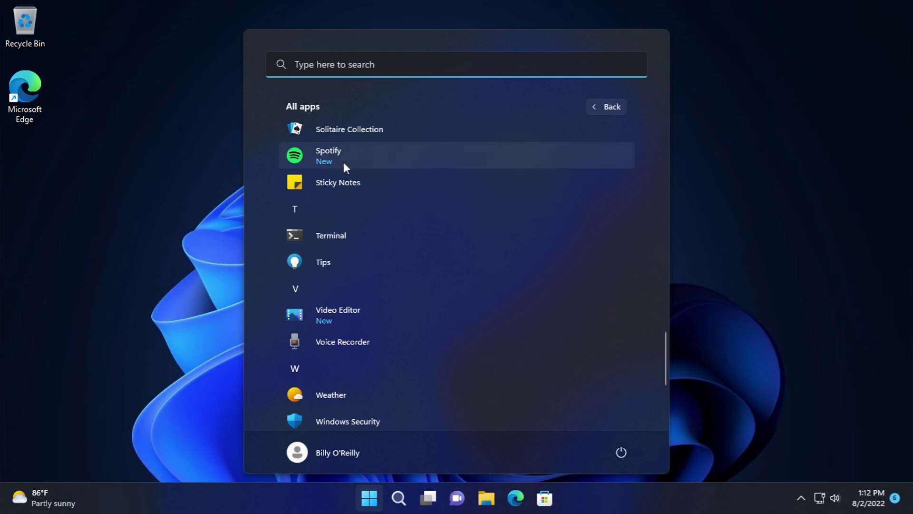
{"action": "left_click", "coordinate": [547, 504]}
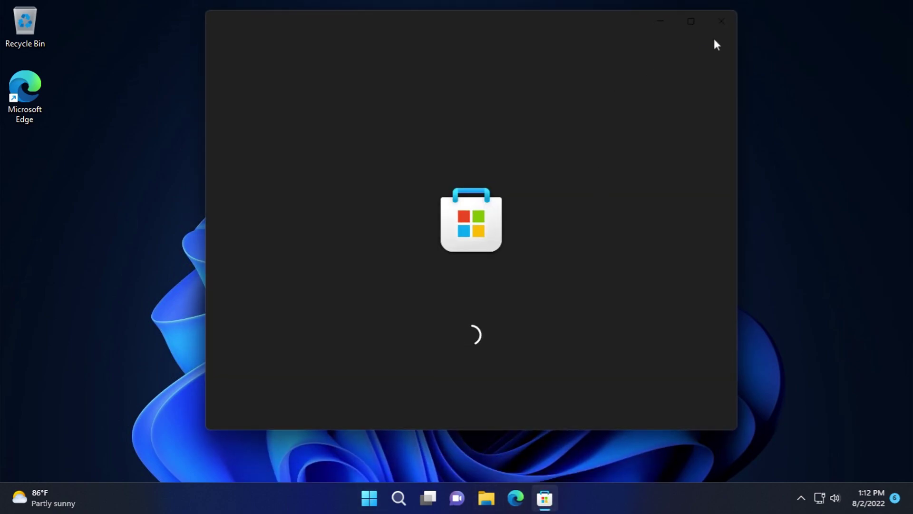
{"action": "left_click", "coordinate": [723, 24]}
{"action": "key", "text": "super"}
{"action": "left_click", "coordinate": [622, 98]}
{"action": "scroll", "coordinate": [458, 333], "scroll_direction": "down", "scroll_amount": 5}
{"action": "scroll", "coordinate": [459, 344], "scroll_direction": "down", "scroll_amount": 8}
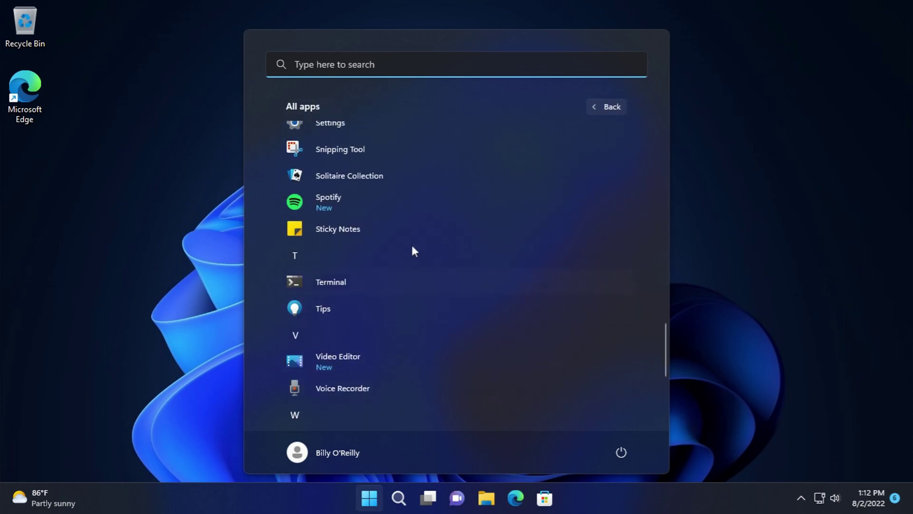
{"action": "left_click", "coordinate": [367, 178]}
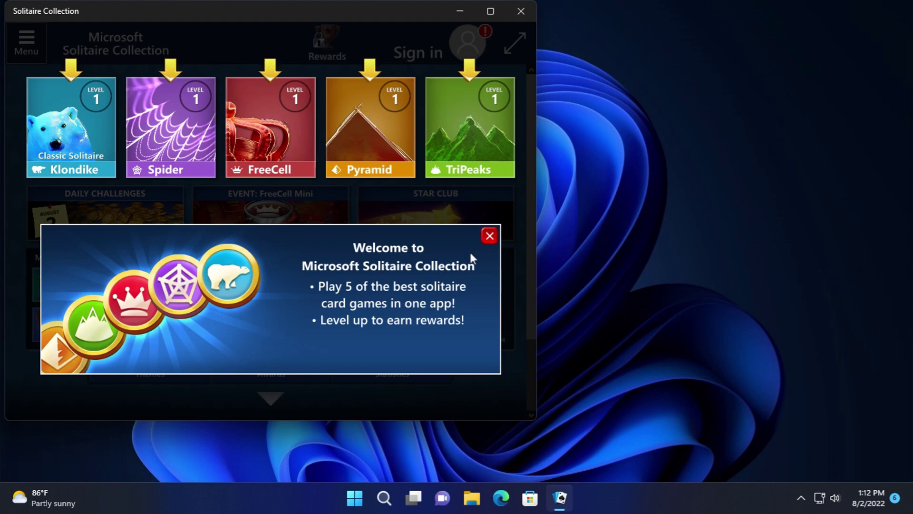
{"action": "left_click", "coordinate": [490, 236]}
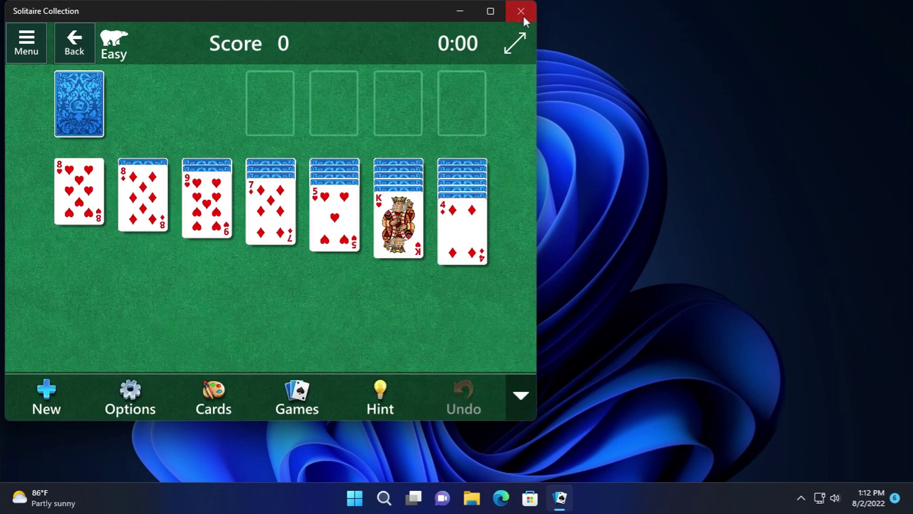
{"action": "left_click", "coordinate": [523, 16]}
- Launch Sticky Notes from the Start menu's All apps list
{"action": "left_click", "coordinate": [375, 495]}
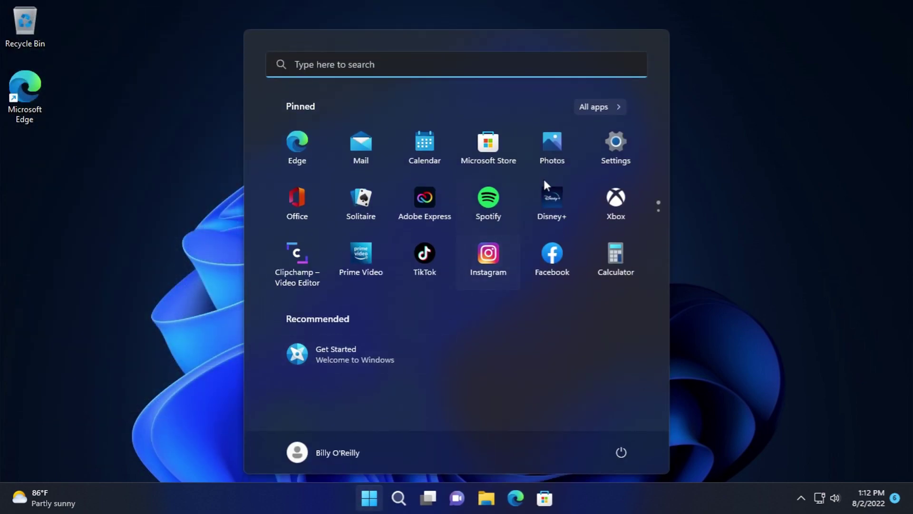
{"action": "left_click", "coordinate": [595, 108]}
{"action": "scroll", "coordinate": [408, 286], "scroll_direction": "down", "scroll_amount": 15}
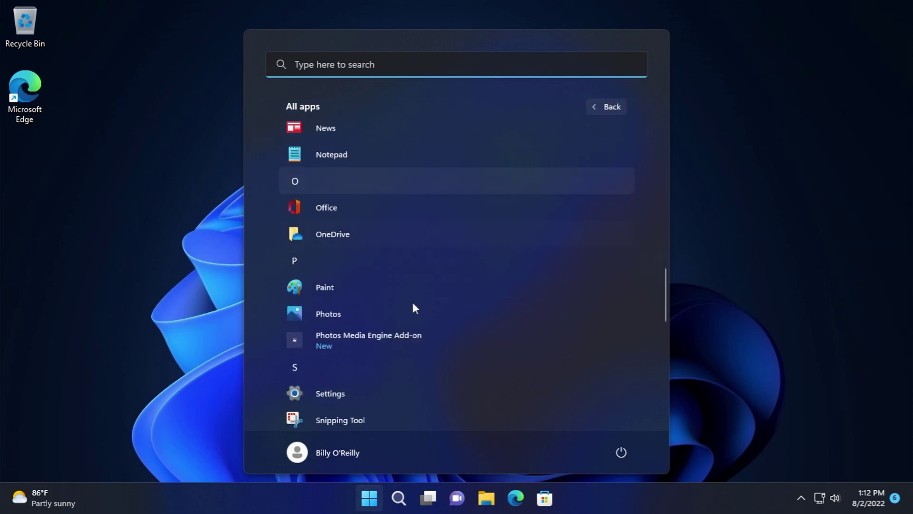
{"action": "scroll", "coordinate": [406, 233], "scroll_direction": "up", "scroll_amount": 3}
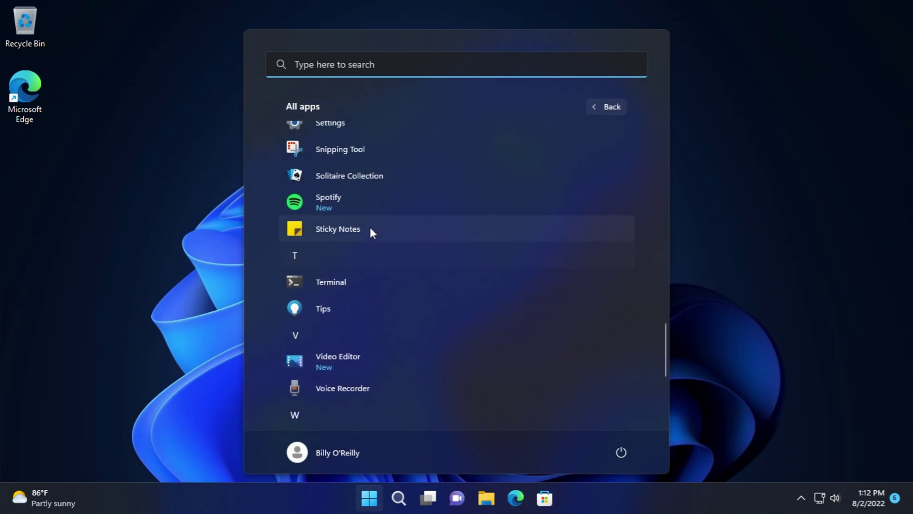
{"action": "left_click", "coordinate": [328, 233]}
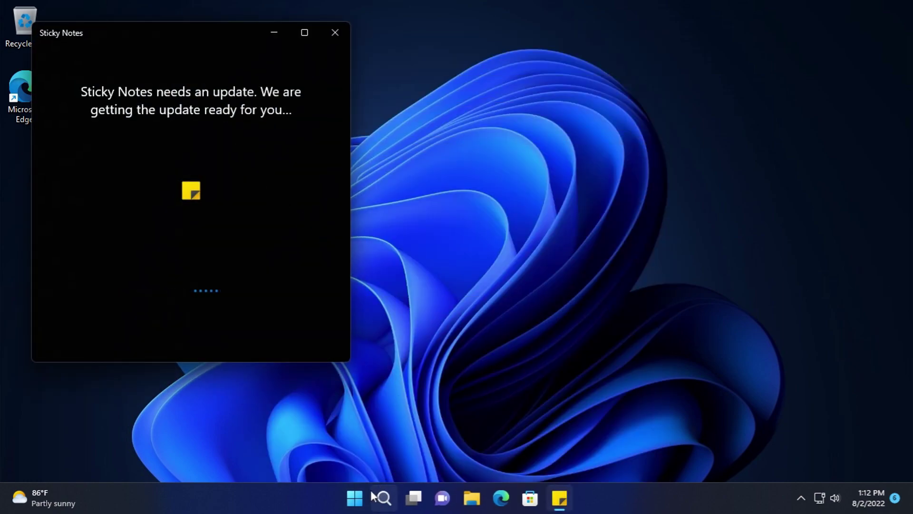
- Open the Settings app from Start, scroll through it, and close it
{"action": "left_click", "coordinate": [355, 497]}
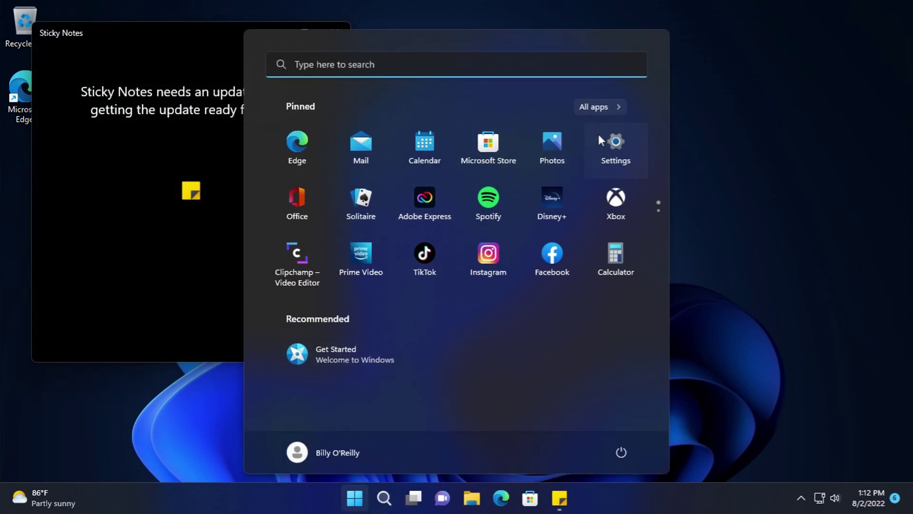
{"action": "left_click", "coordinate": [614, 143]}
{"action": "scroll", "coordinate": [363, 335], "scroll_direction": "down", "scroll_amount": 5}
{"action": "scroll", "coordinate": [523, 131], "scroll_direction": "up", "scroll_amount": 3}
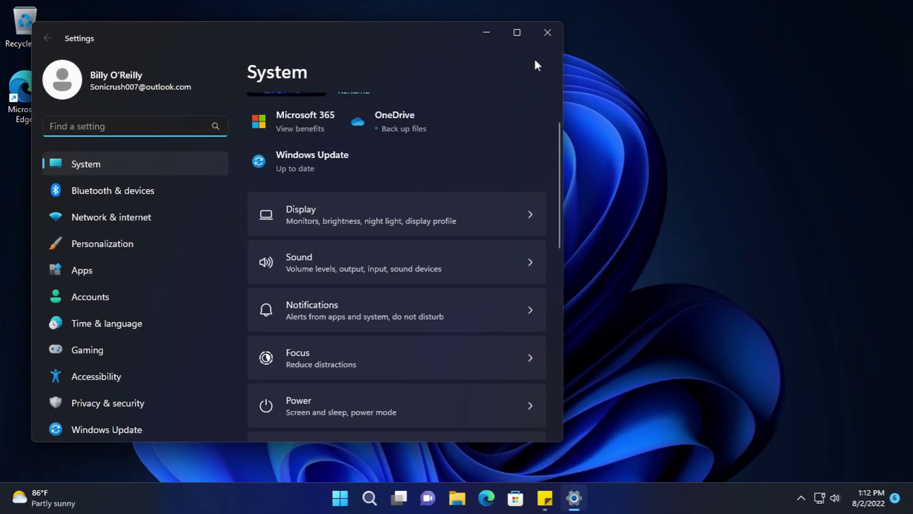
{"action": "left_click", "coordinate": [548, 34]}
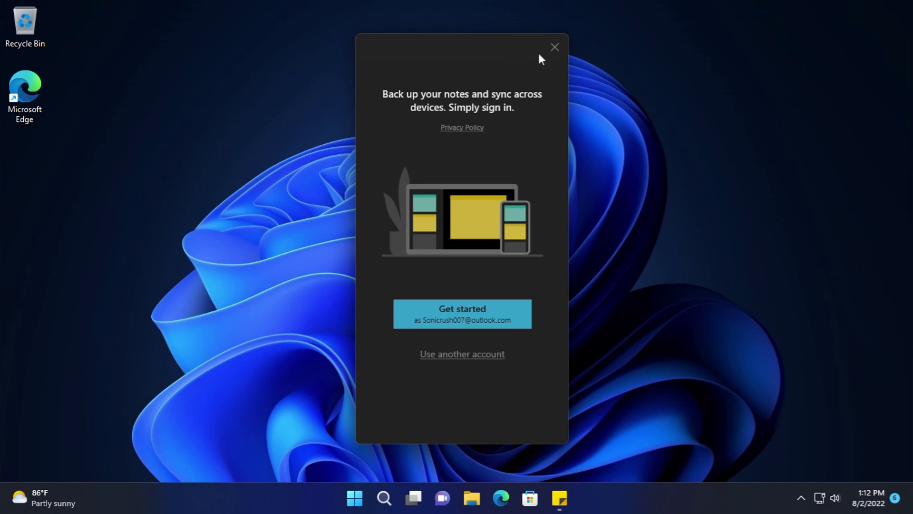
- Sign in to Sticky Notes with the current account, close the note, and exit the app
{"action": "left_click", "coordinate": [491, 319]}
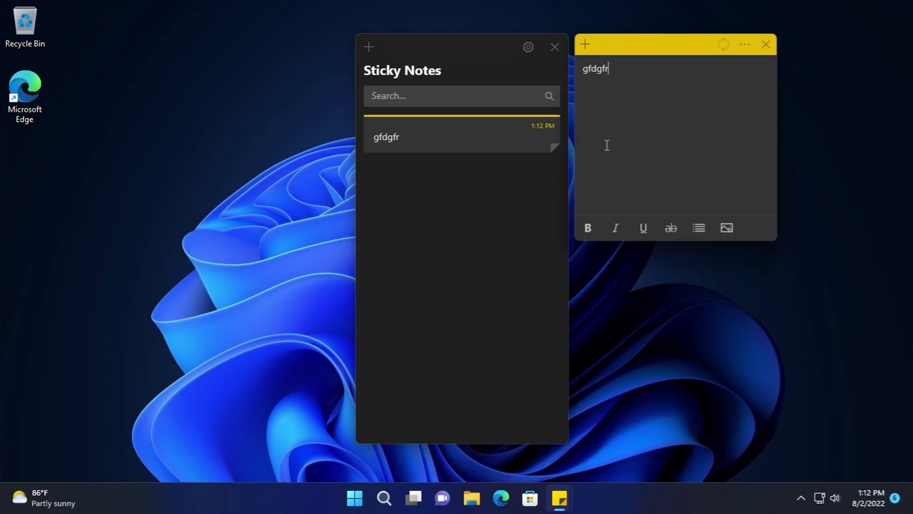
{"action": "left_click", "coordinate": [772, 46]}
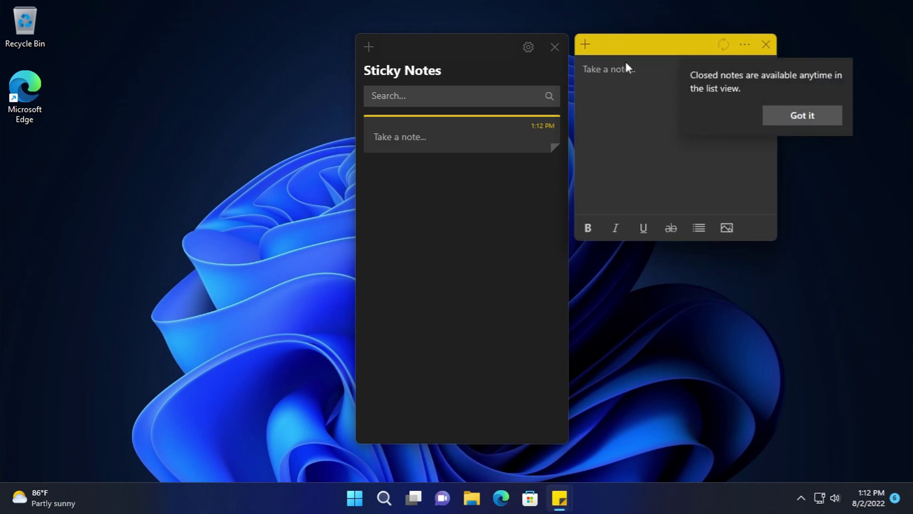
{"action": "left_click", "coordinate": [803, 118]}
{"action": "left_click", "coordinate": [554, 47]}
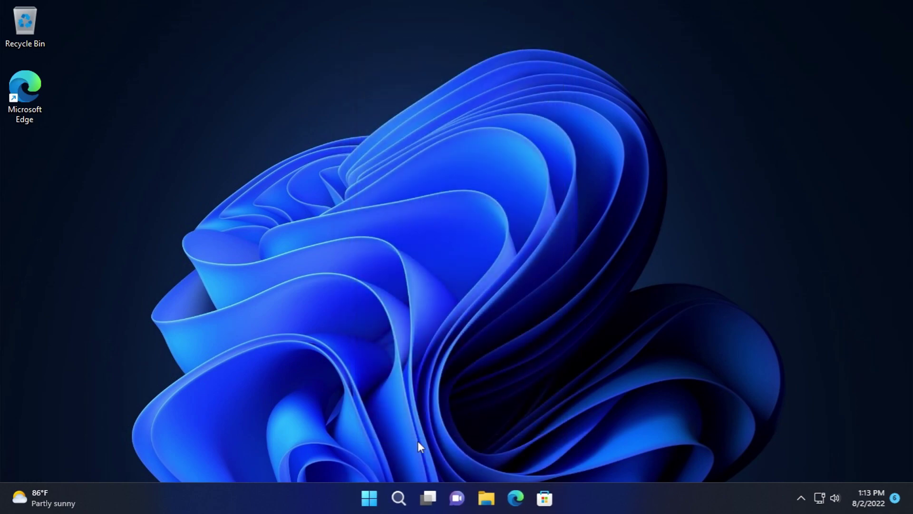
- Browse the Start menu's All apps list, then dismiss Start
{"action": "left_click", "coordinate": [370, 498]}
{"action": "left_click", "coordinate": [592, 106]}
{"action": "scroll", "coordinate": [476, 283], "scroll_direction": "down", "scroll_amount": 5}
{"action": "scroll", "coordinate": [469, 297], "scroll_direction": "down", "scroll_amount": 10}
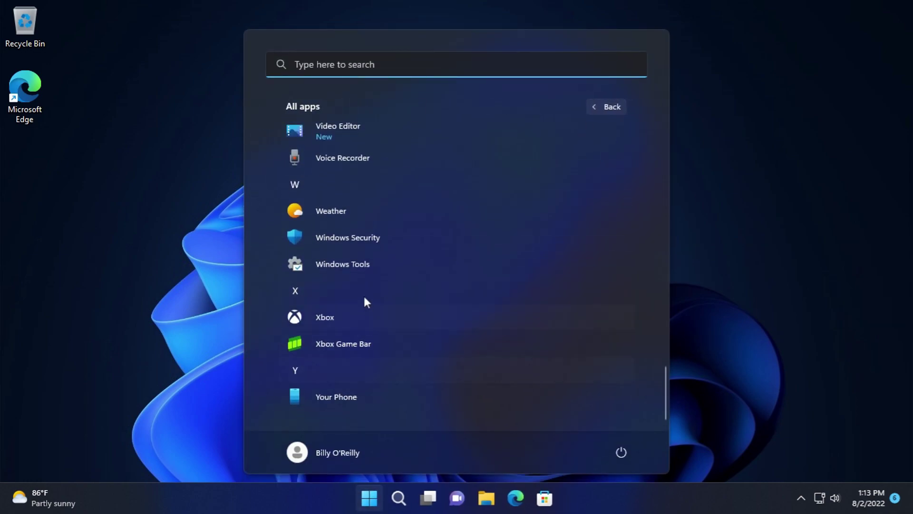
{"action": "scroll", "coordinate": [348, 202], "scroll_direction": "up", "scroll_amount": 2}
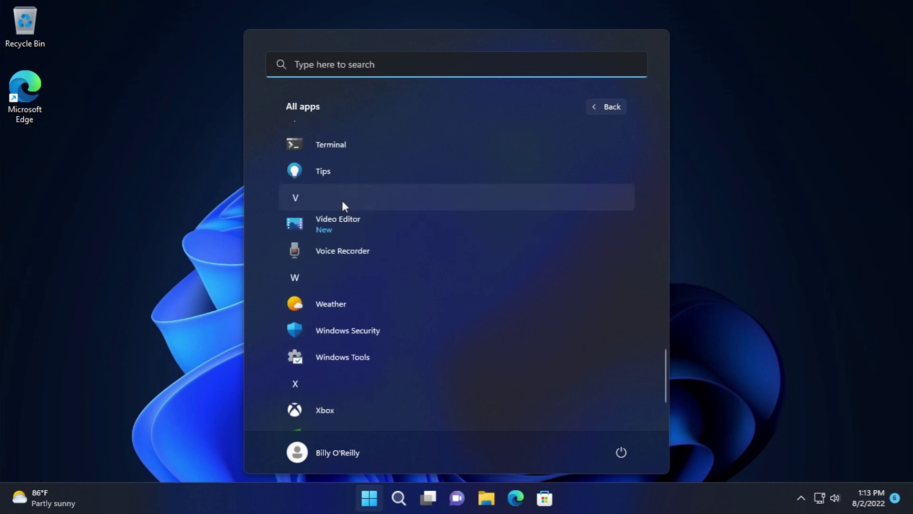
{"action": "scroll", "coordinate": [343, 182], "scroll_direction": "up", "scroll_amount": 1}
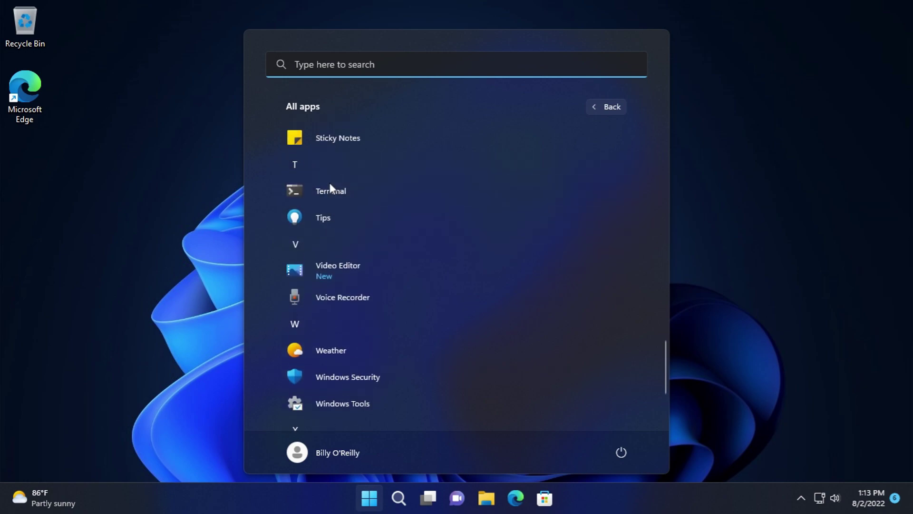
{"action": "key", "text": "Escape"}
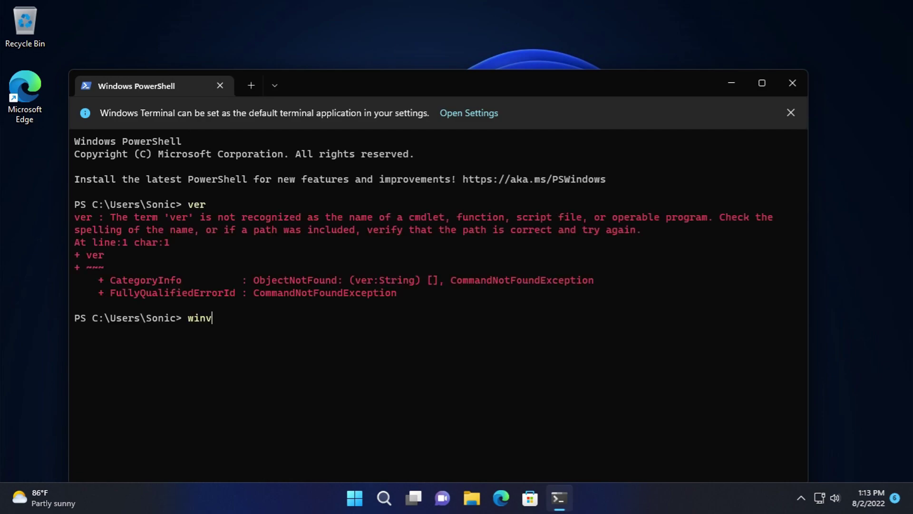
- Run winver to show Windows 11 22H2 (build 22621.440), then exit Terminal
{"action": "type", "text": "er"}
{"action": "key", "text": "Return"}
{"action": "left_click", "coordinate": [314, 290]}
{"action": "type", "text": "exit"}
{"action": "key", "text": "Return"}
- Launch the Tips app from the Start menu's All apps list
{"action": "key", "text": "super"}
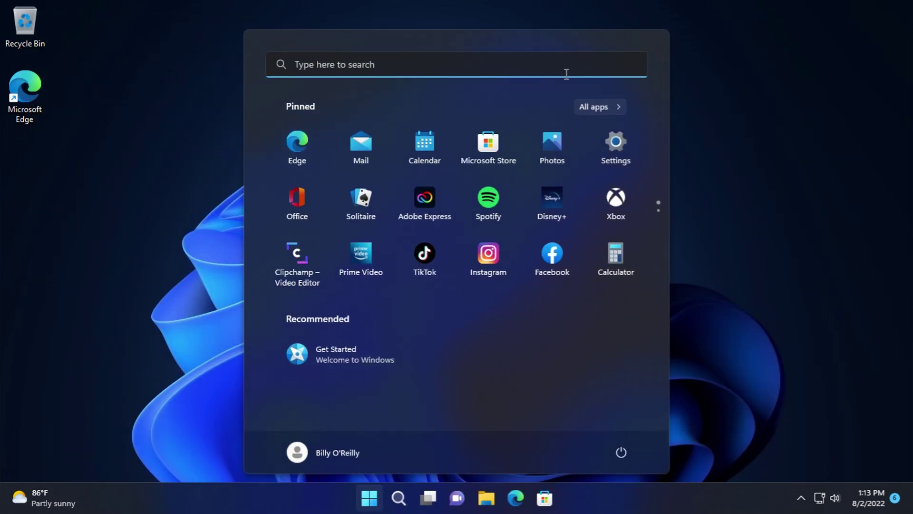
{"action": "left_click", "coordinate": [607, 105]}
{"action": "scroll", "coordinate": [396, 240], "scroll_direction": "down", "scroll_amount": 15}
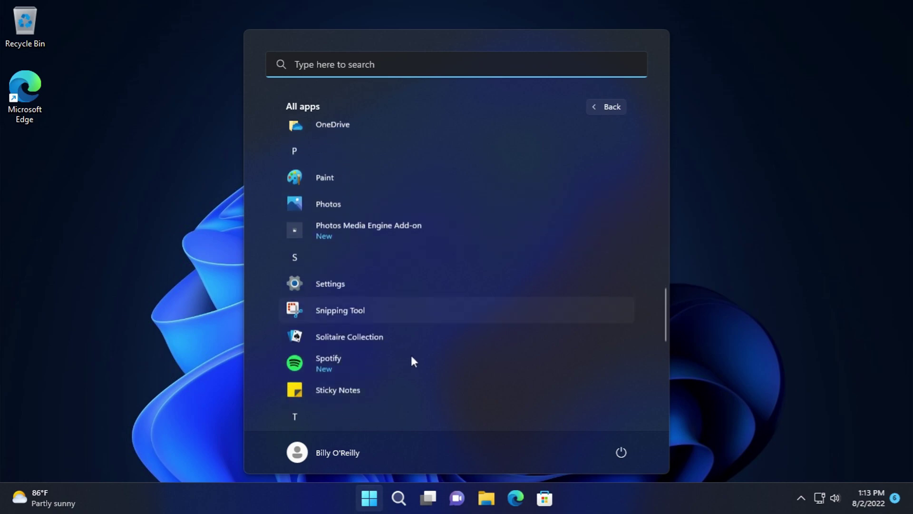
{"action": "scroll", "coordinate": [412, 352], "scroll_direction": "down", "scroll_amount": 8}
{"action": "scroll", "coordinate": [406, 346], "scroll_direction": "up", "scroll_amount": 2}
{"action": "left_click", "coordinate": [336, 184]}
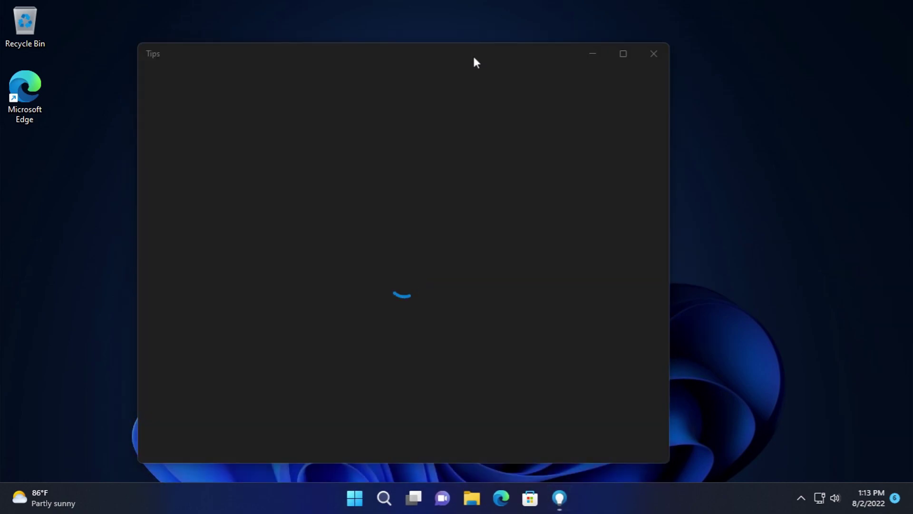
- View the Getting around in Windows tip 'Start at the center', then close Tips and open Start
{"action": "left_click_drag", "start_coordinate": [473, 56], "coordinate": [481, 34]}
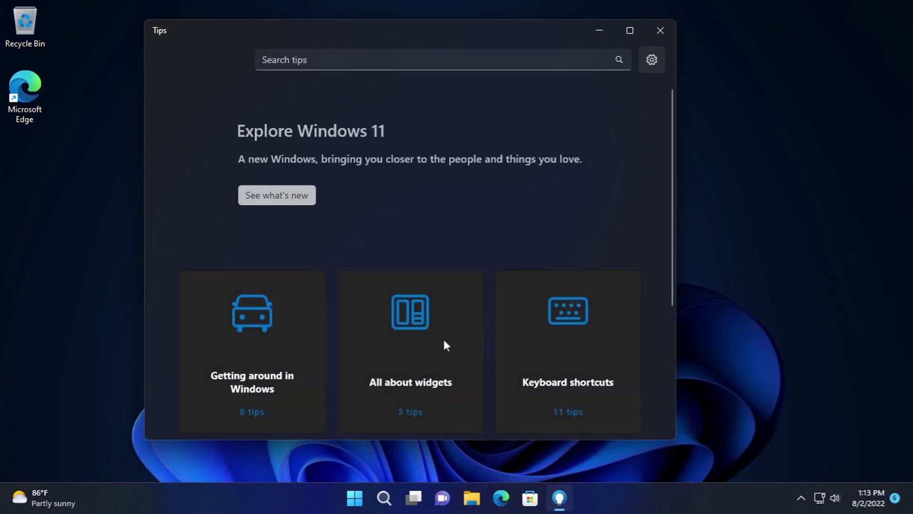
{"action": "scroll", "coordinate": [321, 259], "scroll_direction": "down", "scroll_amount": 2}
{"action": "scroll", "coordinate": [301, 209], "scroll_direction": "up", "scroll_amount": 2}
{"action": "scroll", "coordinate": [298, 276], "scroll_direction": "down", "scroll_amount": 4}
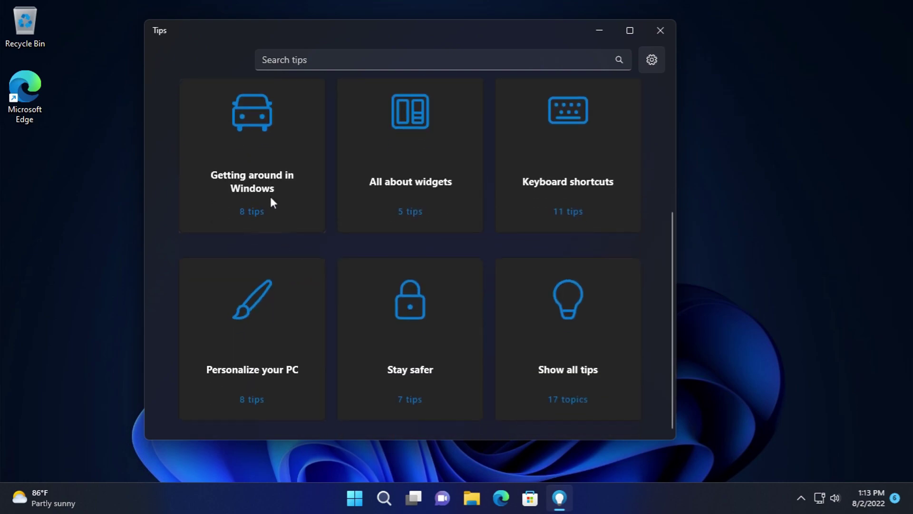
{"action": "left_click", "coordinate": [273, 203]}
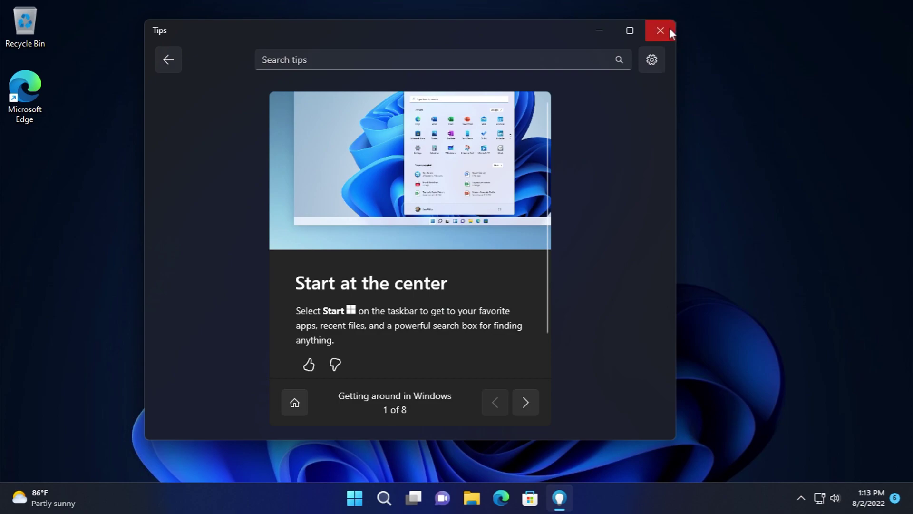
{"action": "left_click", "coordinate": [670, 29]}
{"action": "left_click", "coordinate": [361, 499]}
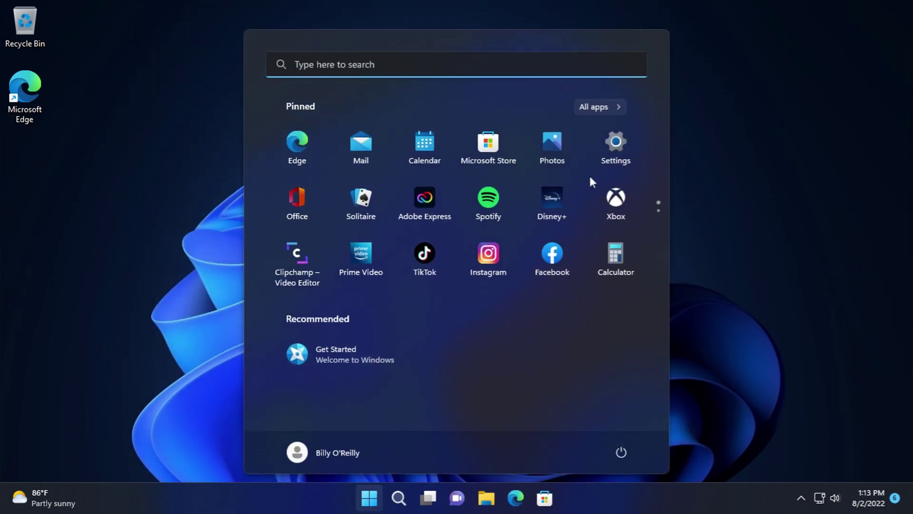
- Launch Voice Recorder from All apps and reposition the Sound Recorder window
{"action": "left_click", "coordinate": [619, 108]}
{"action": "scroll", "coordinate": [441, 279], "scroll_direction": "down", "scroll_amount": 15}
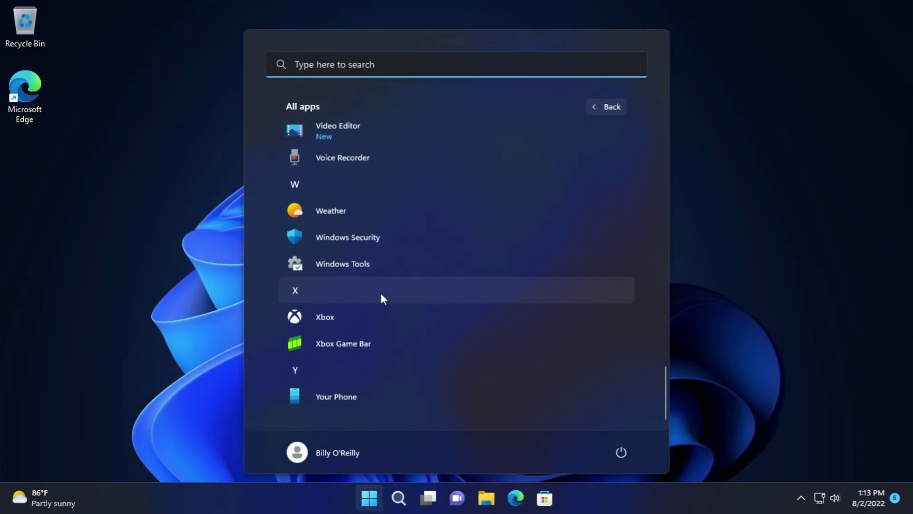
{"action": "left_click", "coordinate": [352, 154]}
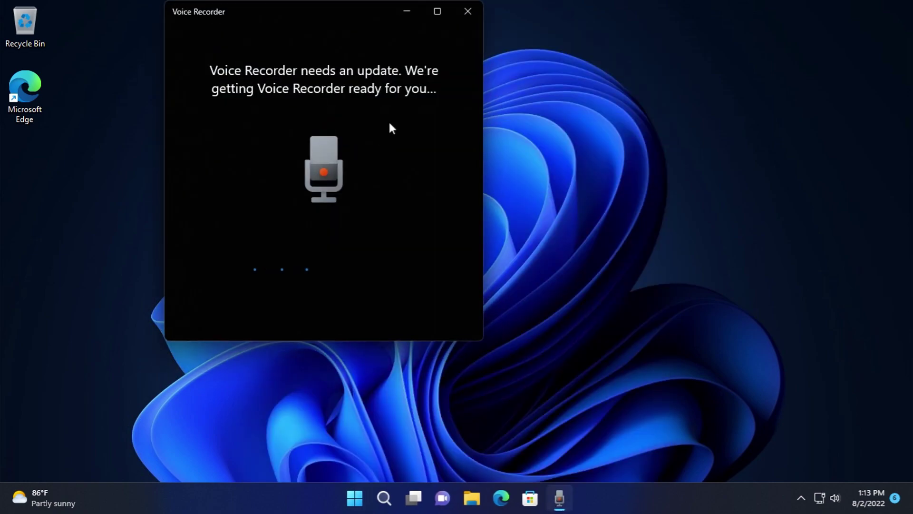
{"action": "left_click", "coordinate": [362, 493]}
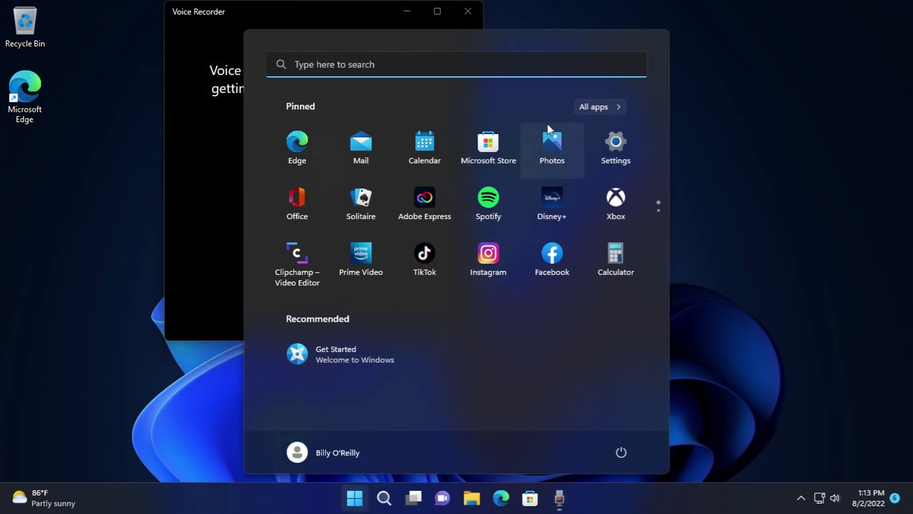
{"action": "left_click", "coordinate": [597, 105]}
{"action": "scroll", "coordinate": [345, 250], "scroll_direction": "down", "scroll_amount": 3}
{"action": "scroll", "coordinate": [346, 256], "scroll_direction": "down", "scroll_amount": 15}
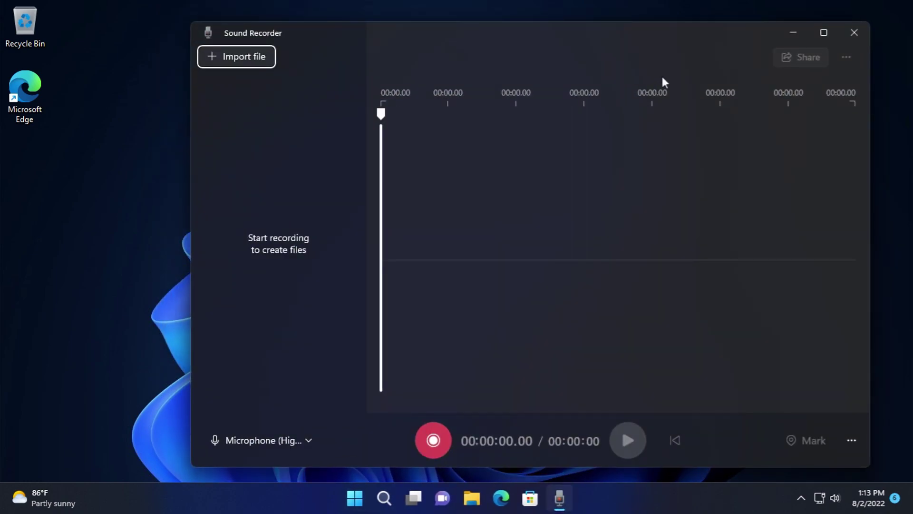
{"action": "left_click_drag", "start_coordinate": [643, 32], "coordinate": [572, 27]}
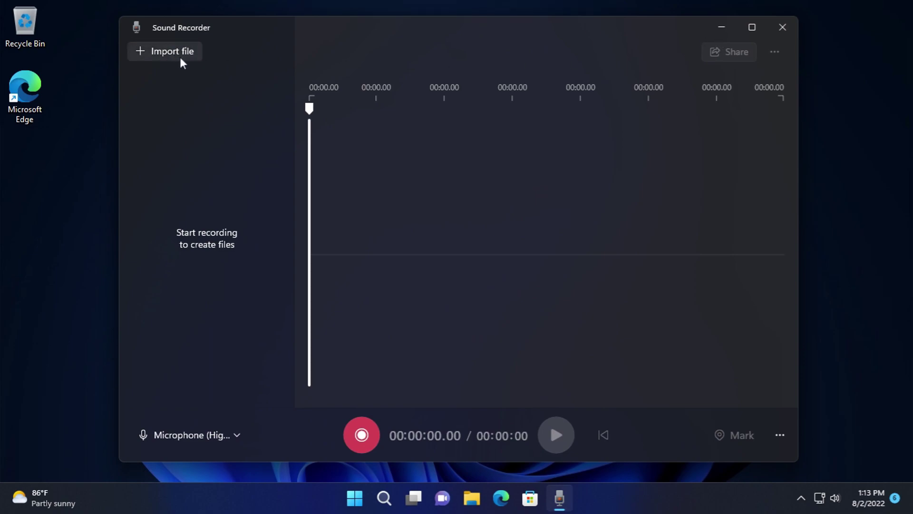
- Check the importable types (m4a, mp3, wav, flac, wma), cancel, and close Sound Recorder
{"action": "left_click", "coordinate": [176, 57]}
{"action": "left_click", "coordinate": [495, 292]}
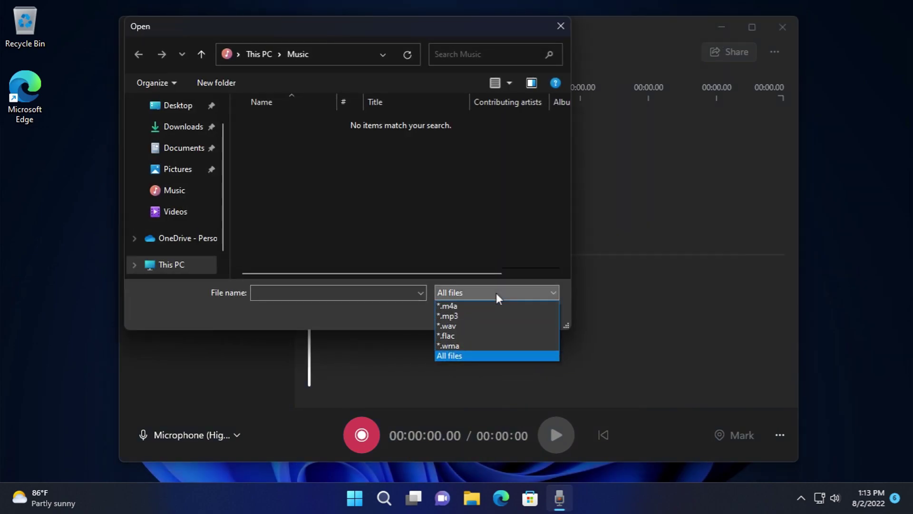
{"action": "left_click", "coordinate": [496, 292]}
{"action": "left_click", "coordinate": [526, 304]}
{"action": "left_click", "coordinate": [783, 27]}
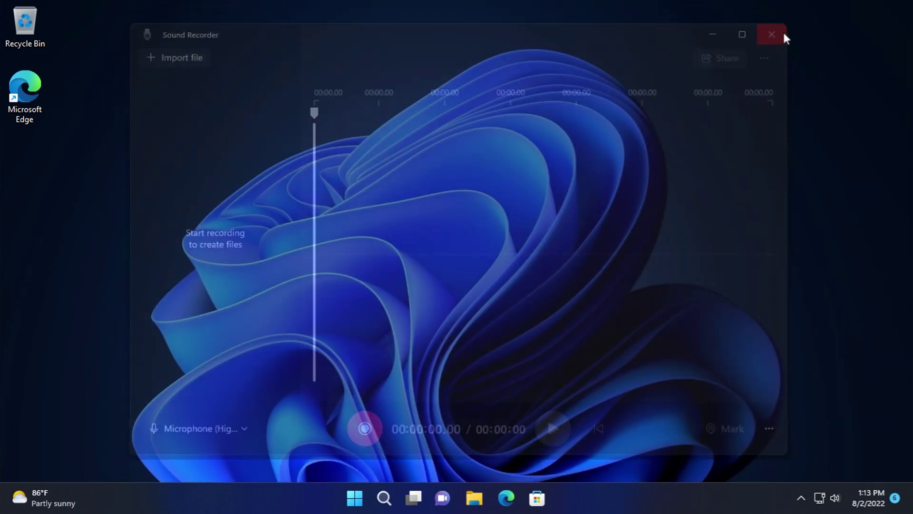
{"action": "left_click", "coordinate": [369, 498]}
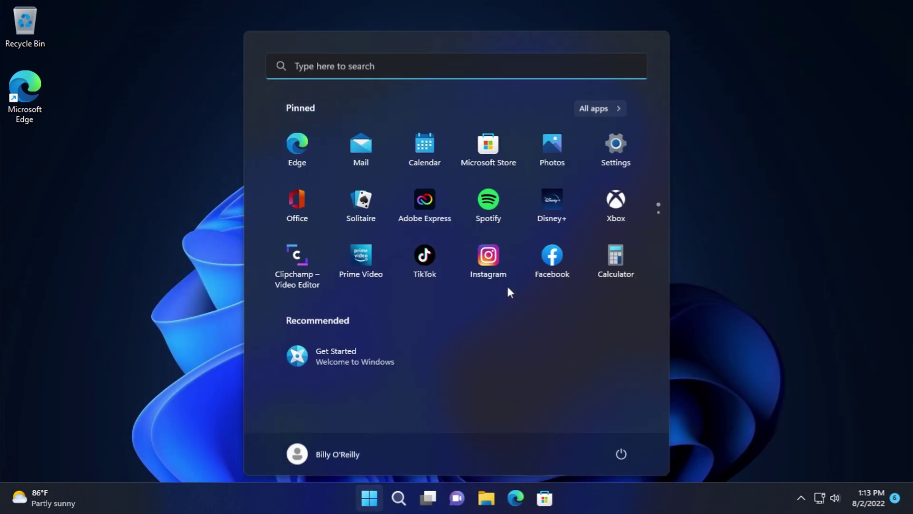
- Launch Weather from All apps, center its window, and decline precise location access
{"action": "left_click", "coordinate": [601, 108]}
{"action": "scroll", "coordinate": [638, 238], "scroll_direction": "down", "scroll_amount": 15}
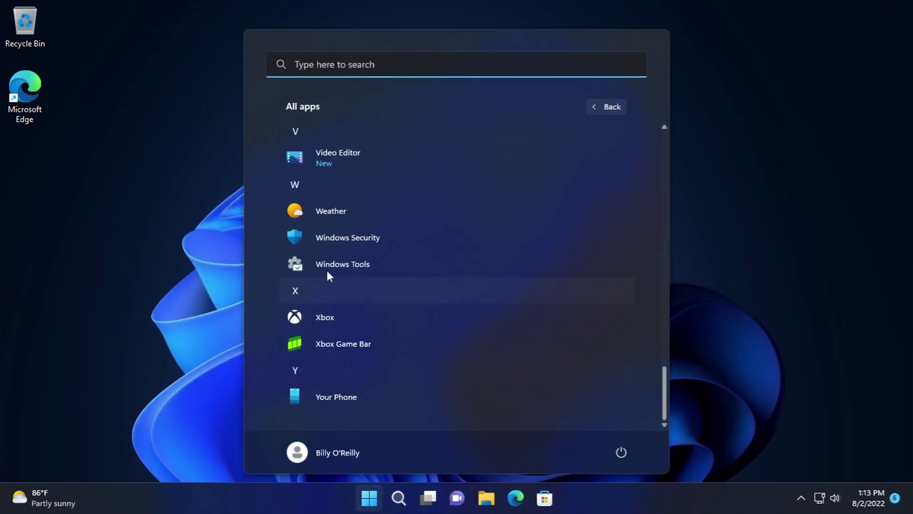
{"action": "left_click_drag", "start_coordinate": [313, 225], "coordinate": [314, 233]}
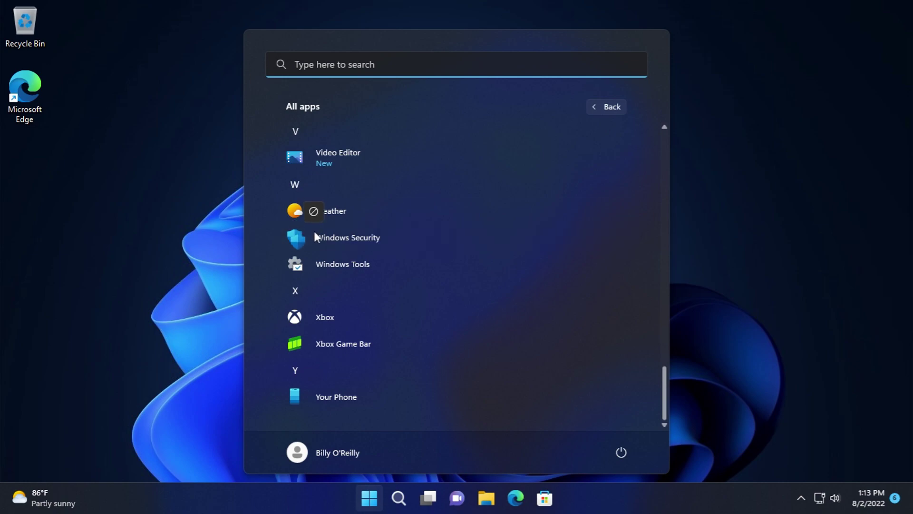
{"action": "left_click", "coordinate": [317, 208]}
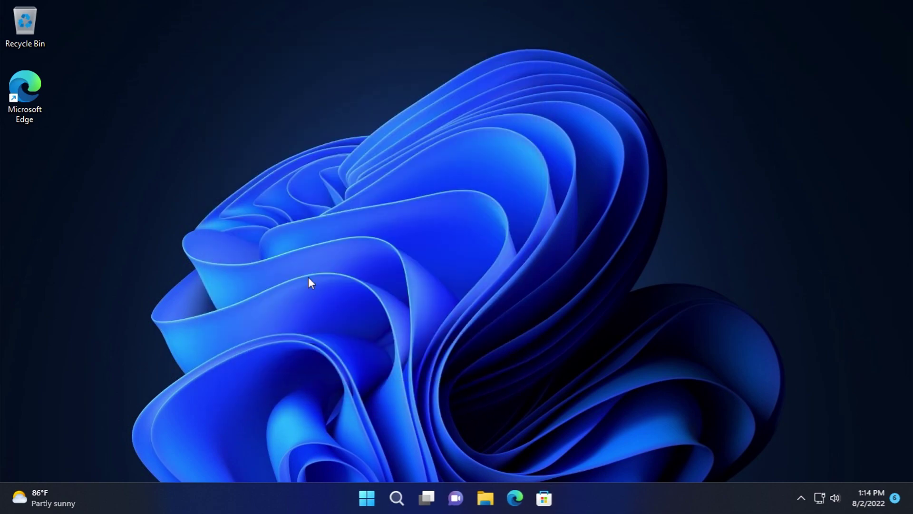
{"action": "left_click_drag", "start_coordinate": [162, 37], "coordinate": [316, 60]}
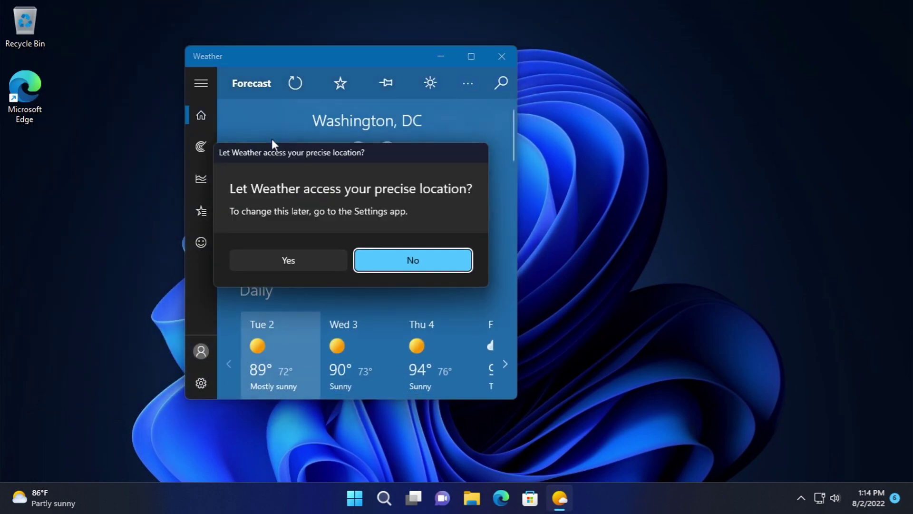
{"action": "left_click", "coordinate": [393, 263]}
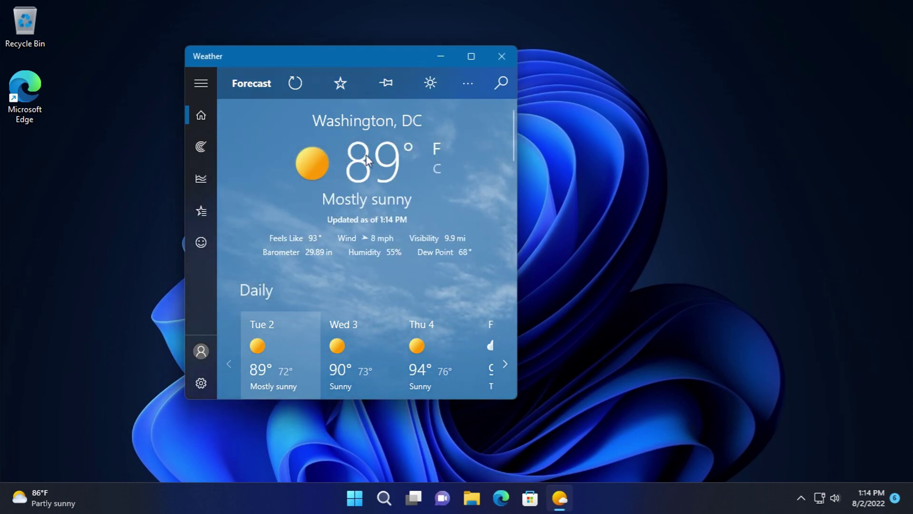
- View the Historical Weather page, then the empty Favorites page
{"action": "left_click", "coordinate": [200, 82]}
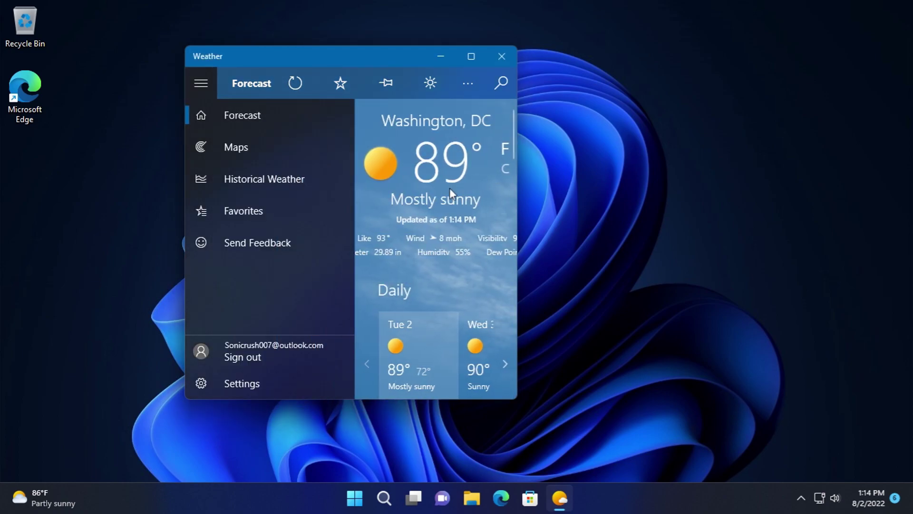
{"action": "left_click", "coordinate": [269, 178]}
{"action": "scroll", "coordinate": [290, 178], "scroll_direction": "down", "scroll_amount": 10}
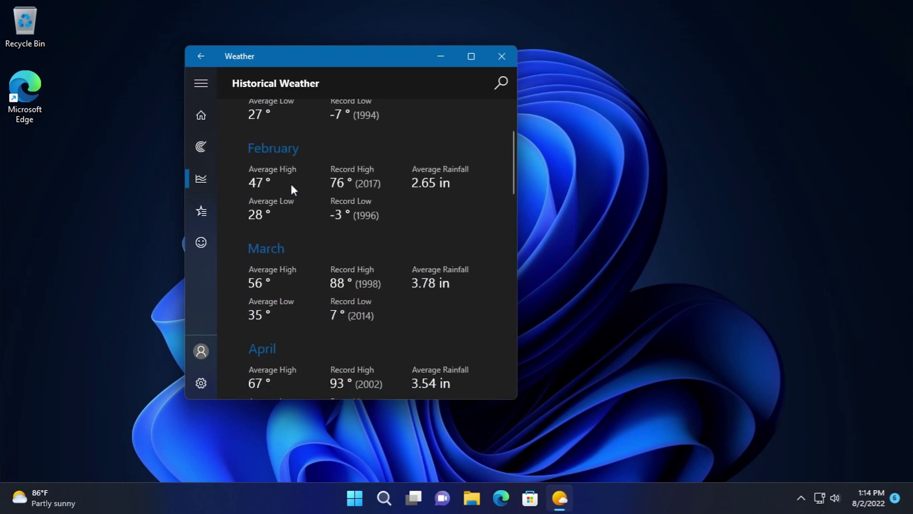
{"action": "left_click", "coordinate": [201, 90]}
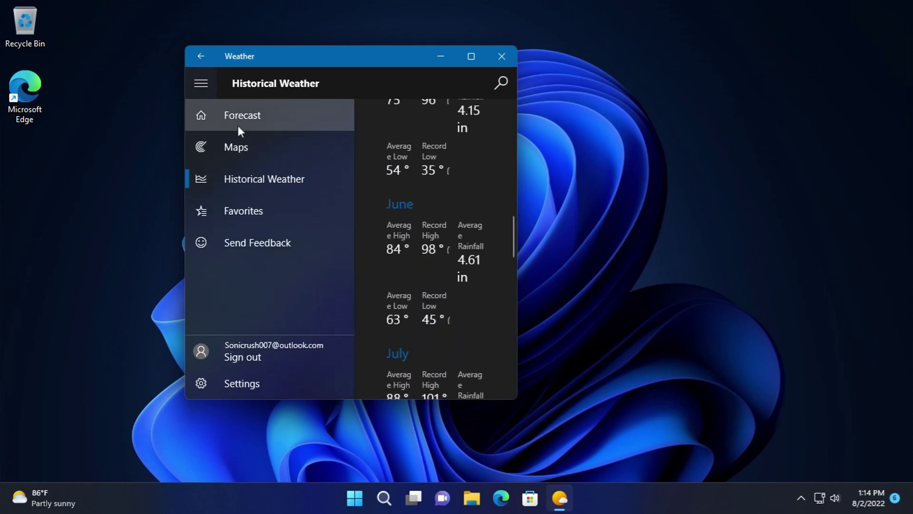
{"action": "left_click", "coordinate": [284, 210]}
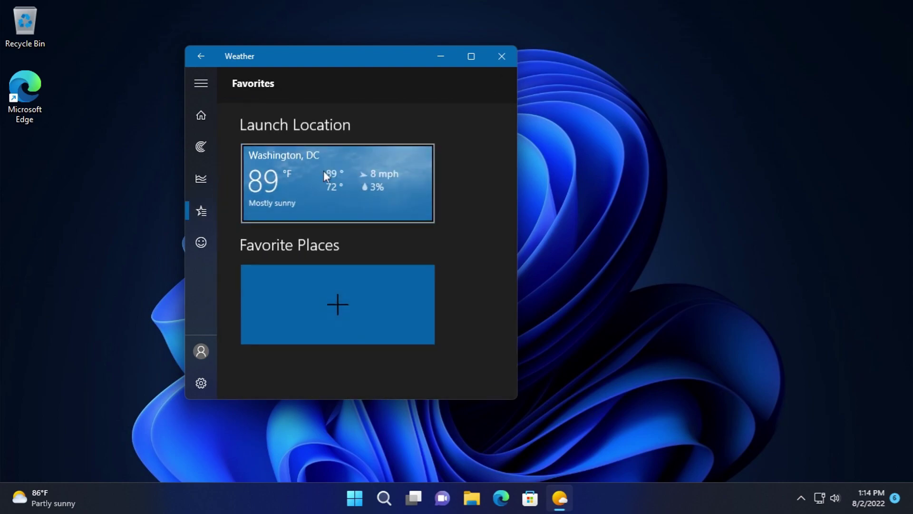
- Close the Weather app, then open and close the widgets board
{"action": "left_click", "coordinate": [502, 56]}
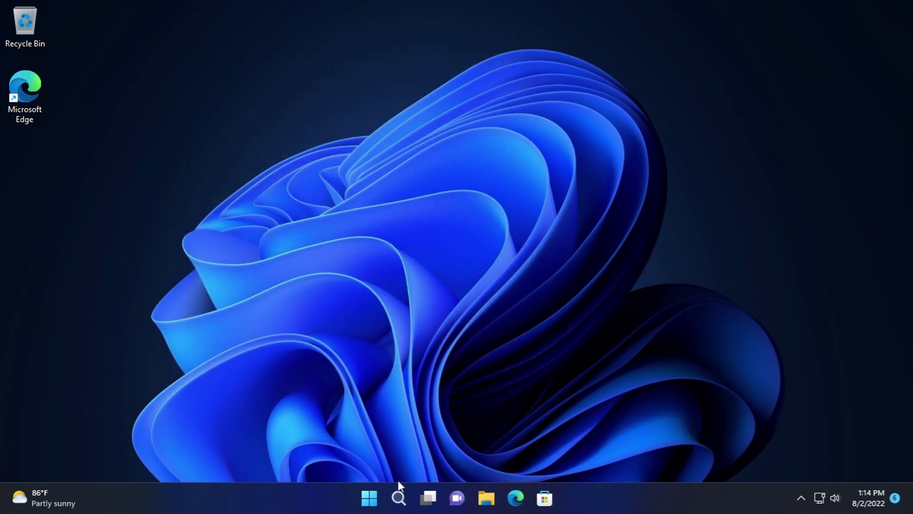
{"action": "left_click", "coordinate": [65, 495]}
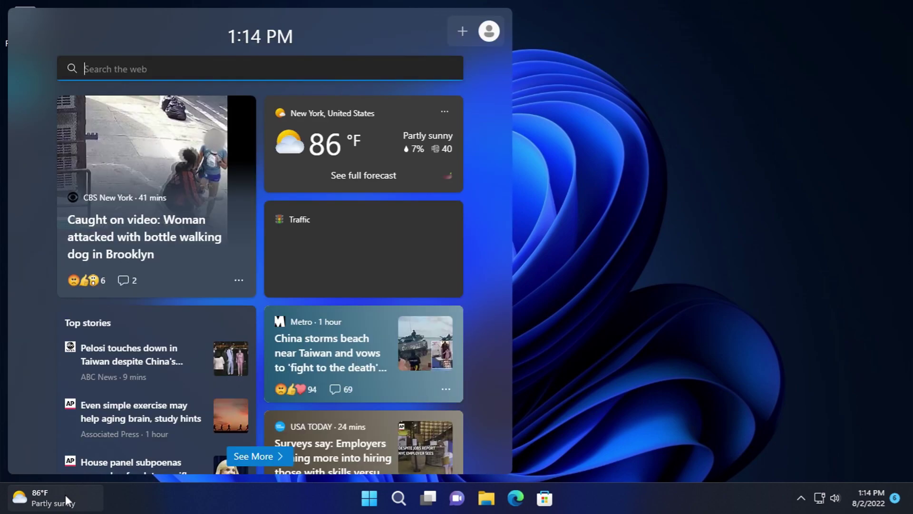
{"action": "left_click", "coordinate": [595, 270]}
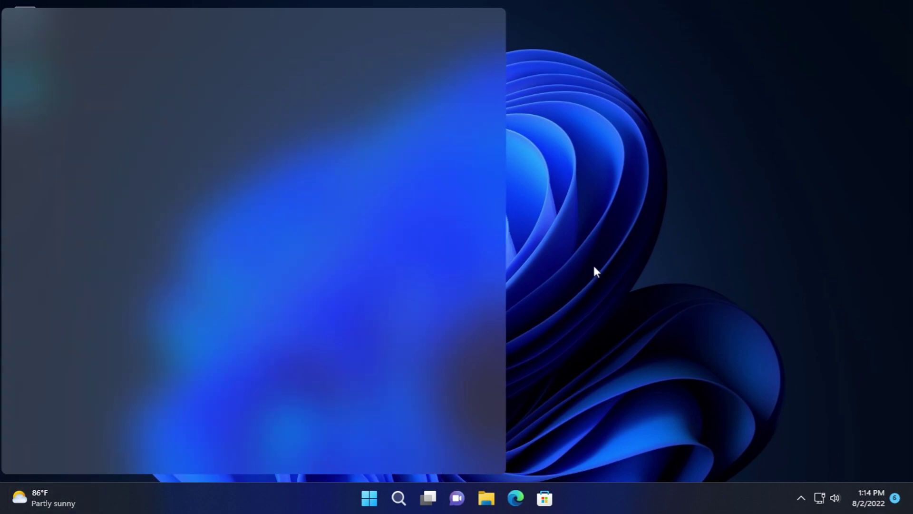
- Scroll the Start menu's All apps list, launch Windows Tools, then close it
{"action": "left_click", "coordinate": [369, 498]}
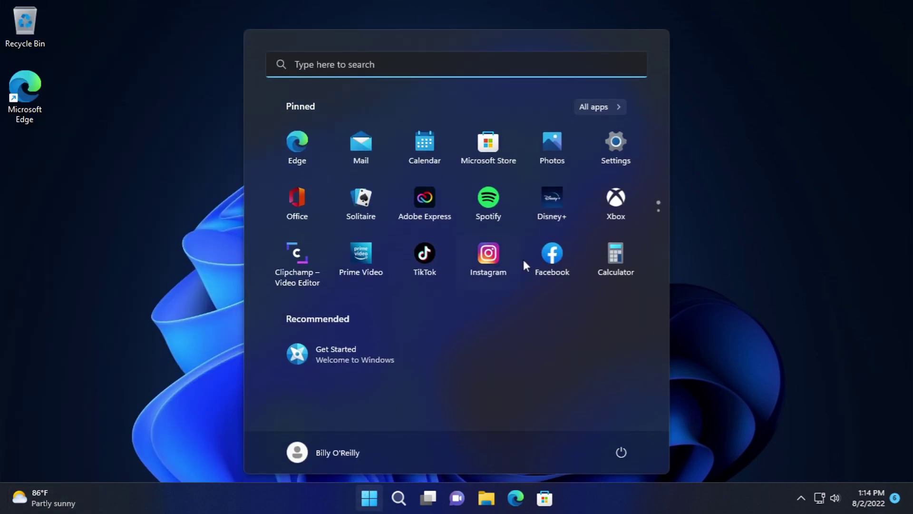
{"action": "left_click", "coordinate": [597, 108]}
{"action": "scroll", "coordinate": [339, 232], "scroll_direction": "down", "scroll_amount": 5}
{"action": "scroll", "coordinate": [555, 284], "scroll_direction": "down", "scroll_amount": 10}
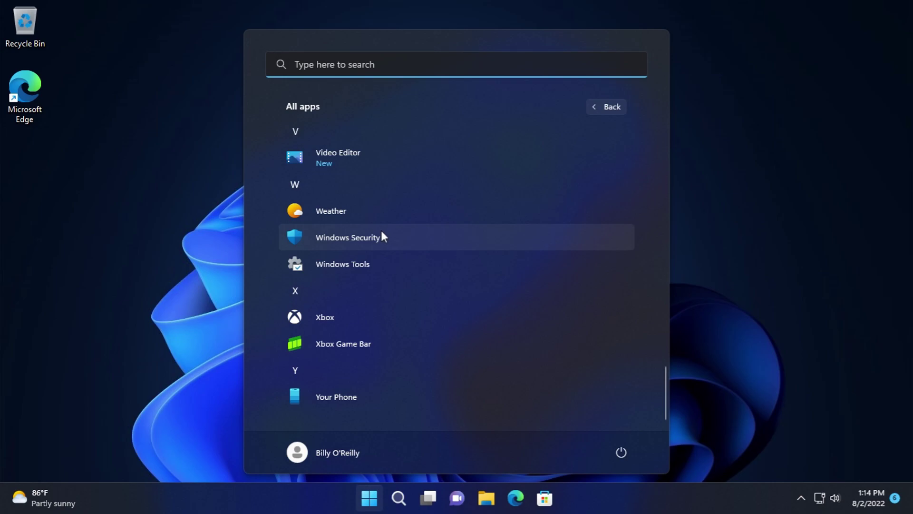
{"action": "left_click", "coordinate": [377, 260]}
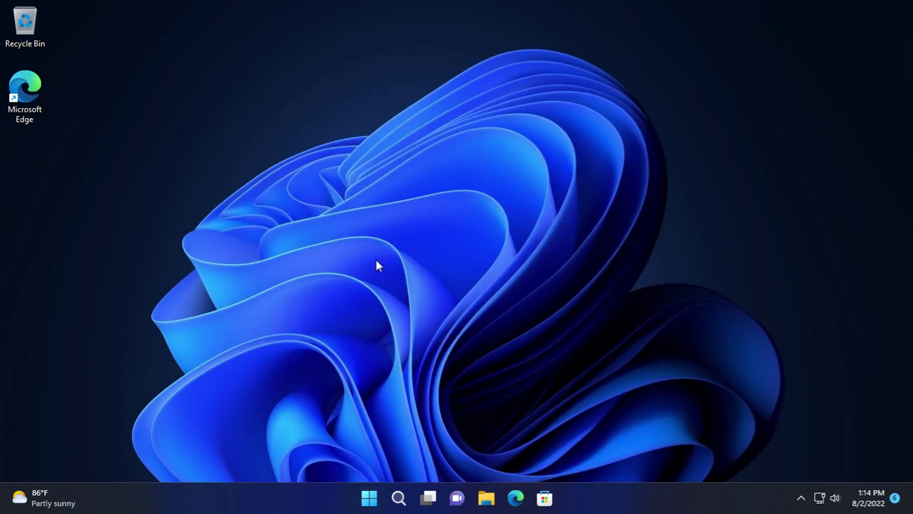
{"action": "left_click", "coordinate": [831, 59]}
- Reopen All apps and scroll down to the final entries from Video Editor through Your Phone
{"action": "left_click", "coordinate": [380, 497]}
{"action": "left_click", "coordinate": [625, 107]}
{"action": "scroll", "coordinate": [405, 285], "scroll_direction": "down", "scroll_amount": 15}
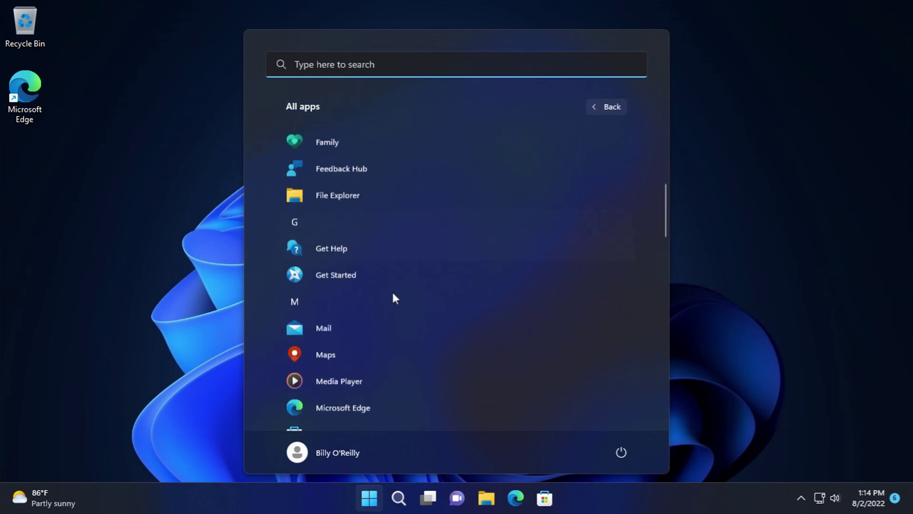
{"action": "scroll", "coordinate": [383, 281], "scroll_direction": "down", "scroll_amount": 3}
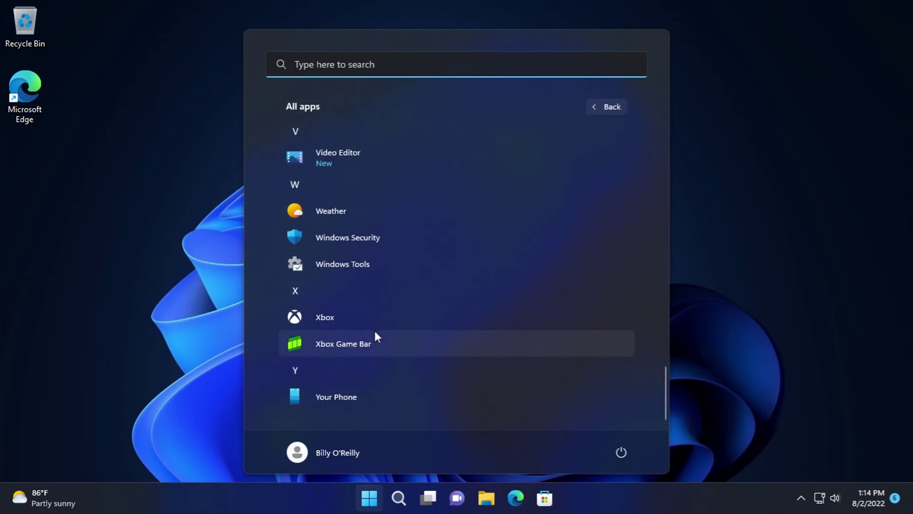
- Launch Xbox, browse the Game Pass catalog, then close the app
{"action": "left_click", "coordinate": [369, 317]}
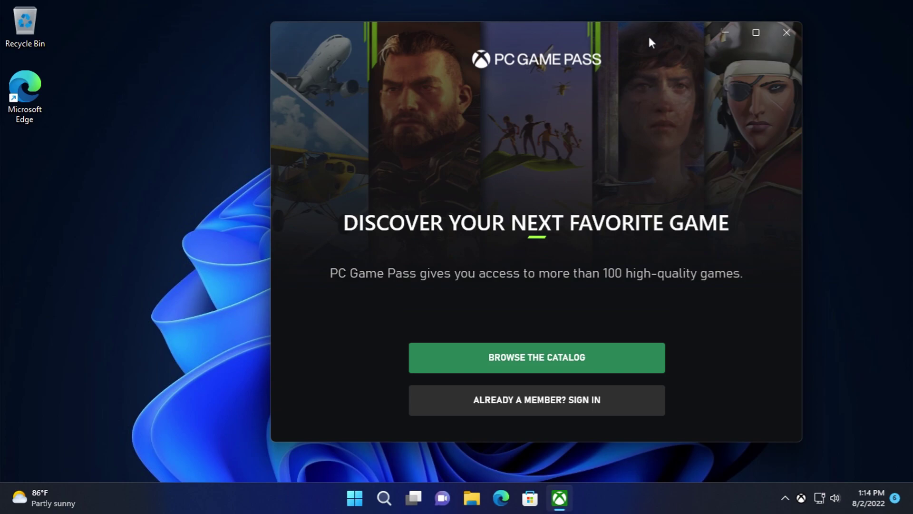
{"action": "left_click", "coordinate": [586, 354]}
{"action": "scroll", "coordinate": [720, 238], "scroll_direction": "down", "scroll_amount": 5}
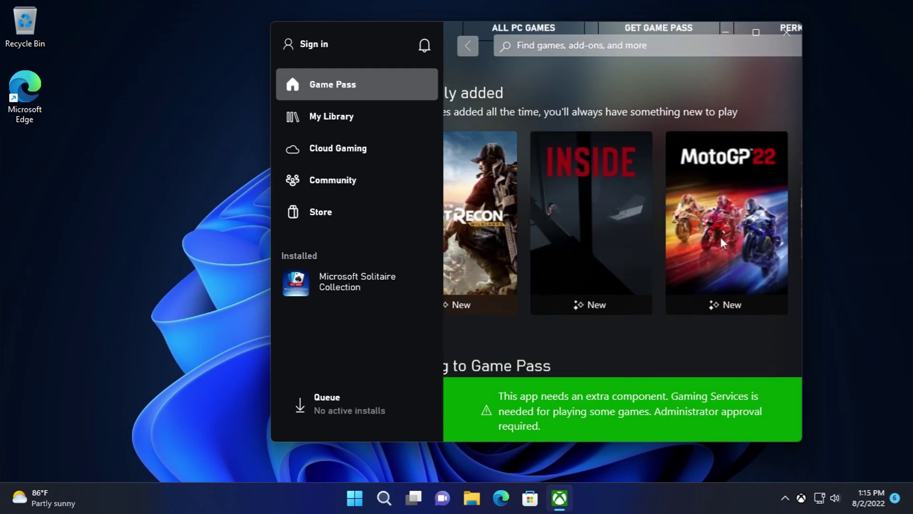
{"action": "left_click", "coordinate": [786, 32]}
- Launch Xbox Game Bar from the All apps list and dismiss its overlay
{"action": "left_click", "coordinate": [384, 498]}
{"action": "left_click", "coordinate": [597, 106]}
{"action": "scroll", "coordinate": [354, 376], "scroll_direction": "down", "scroll_amount": 10}
{"action": "scroll", "coordinate": [354, 375], "scroll_direction": "down", "scroll_amount": 10}
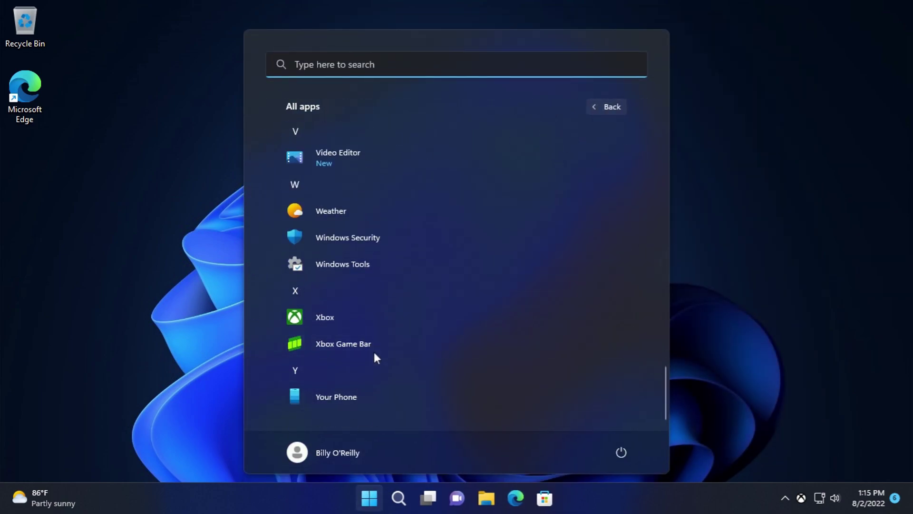
{"action": "left_click", "coordinate": [364, 347]}
{"action": "left_click", "coordinate": [693, 150]}
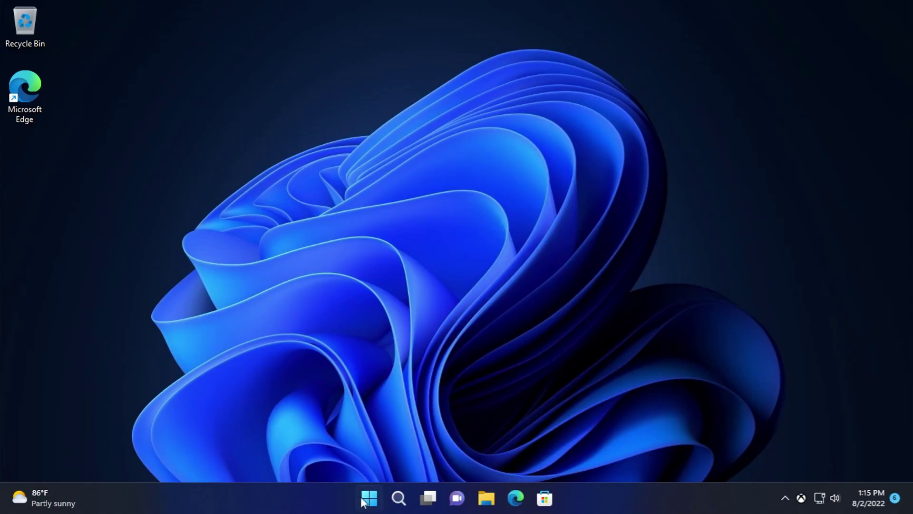
{"action": "left_click", "coordinate": [370, 498]}
{"action": "left_click", "coordinate": [616, 138]}
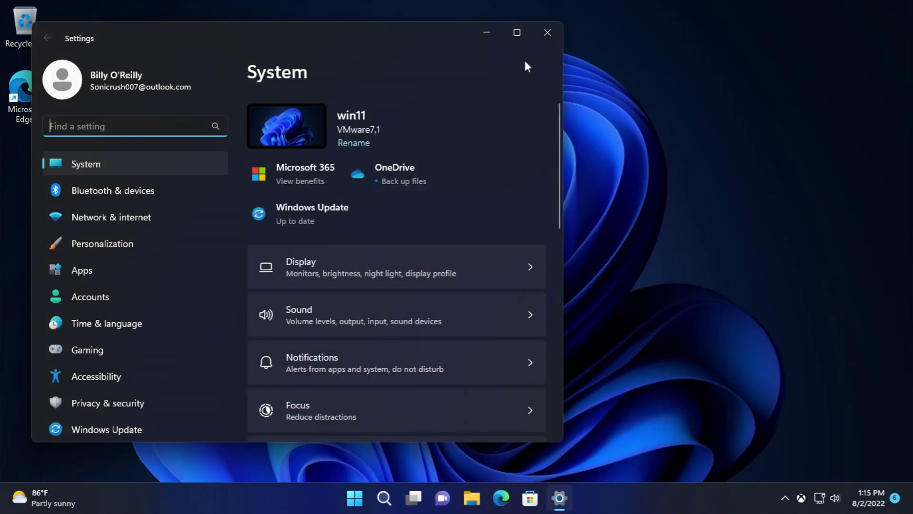
{"action": "left_click", "coordinate": [546, 33]}
{"action": "left_click", "coordinate": [369, 505]}
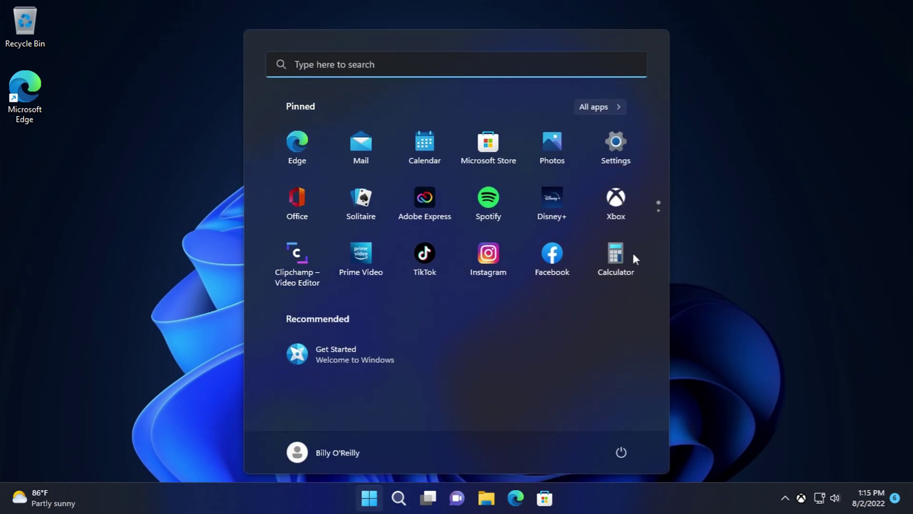
{"action": "left_click", "coordinate": [607, 108]}
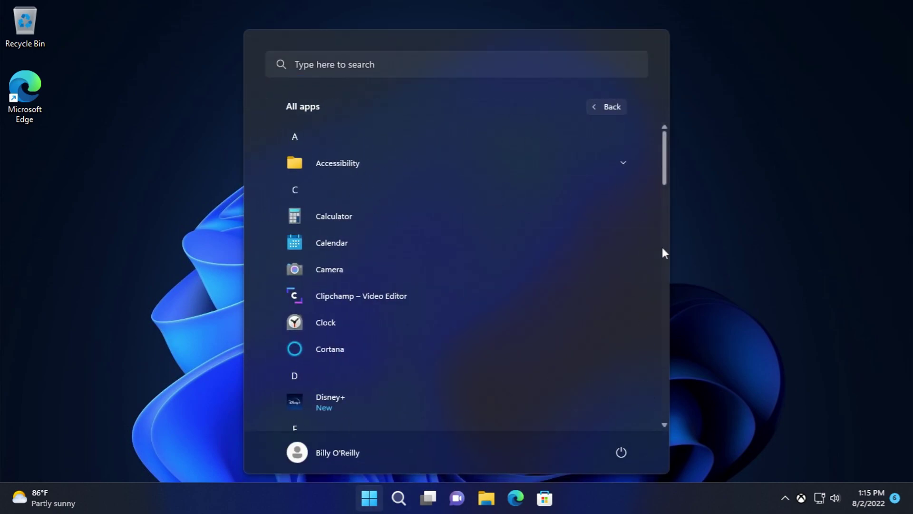
{"action": "left_click_drag", "start_coordinate": [664, 159], "coordinate": [491, 389]}
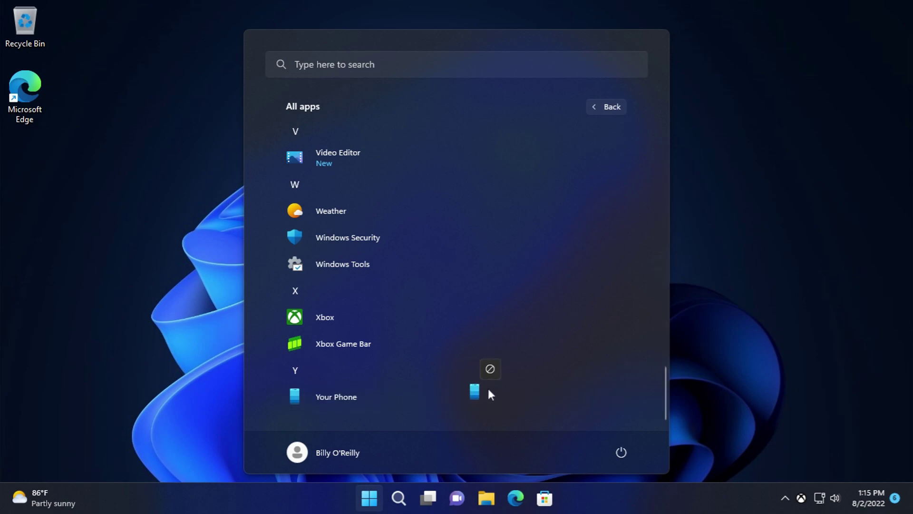
{"action": "left_click", "coordinate": [673, 344]}
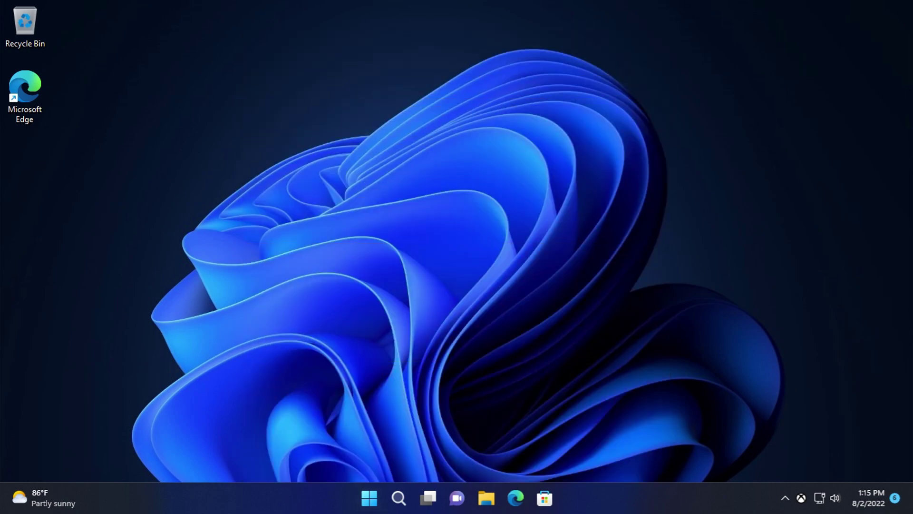
- Drag TikTok onto Adobe Express, then add Spotify and Facebook to the new pinned folder
{"action": "left_click", "coordinate": [373, 485]}
{"action": "left_click_drag", "start_coordinate": [431, 253], "coordinate": [425, 204]}
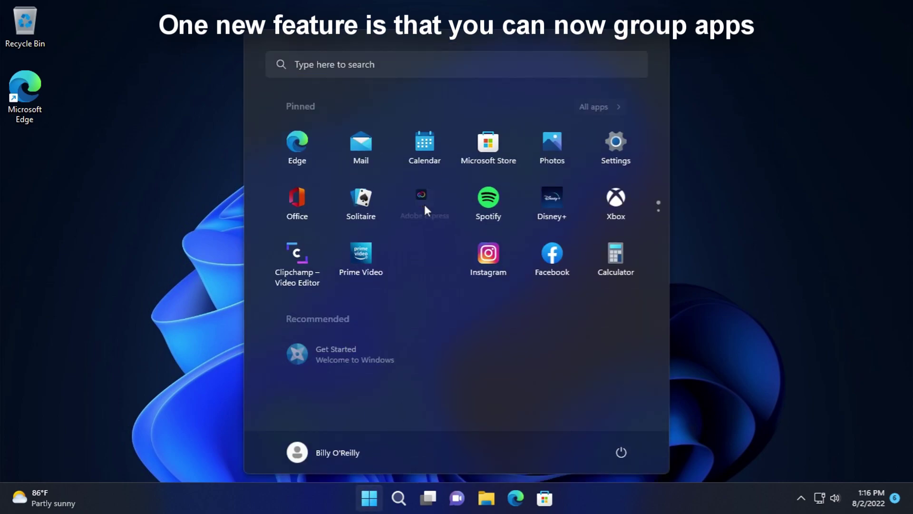
{"action": "left_click_drag", "start_coordinate": [497, 198], "coordinate": [428, 205]}
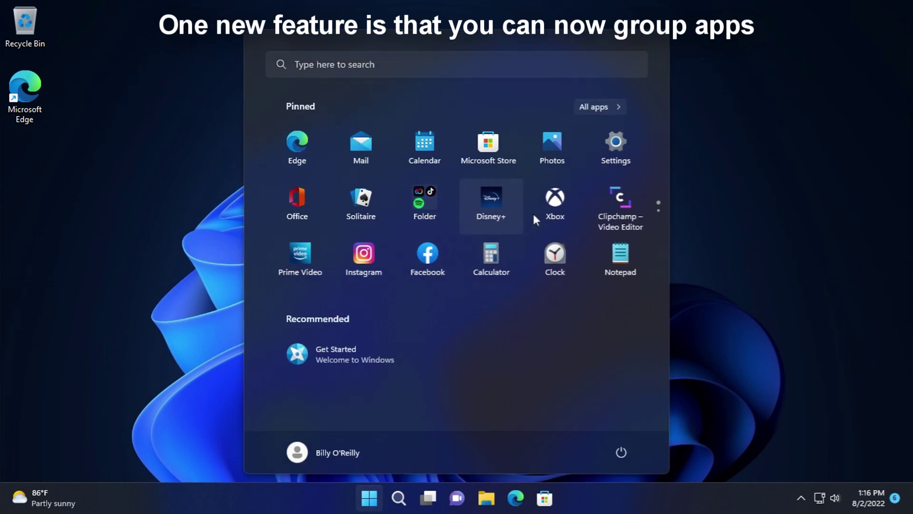
{"action": "left_click_drag", "start_coordinate": [419, 256], "coordinate": [424, 214]}
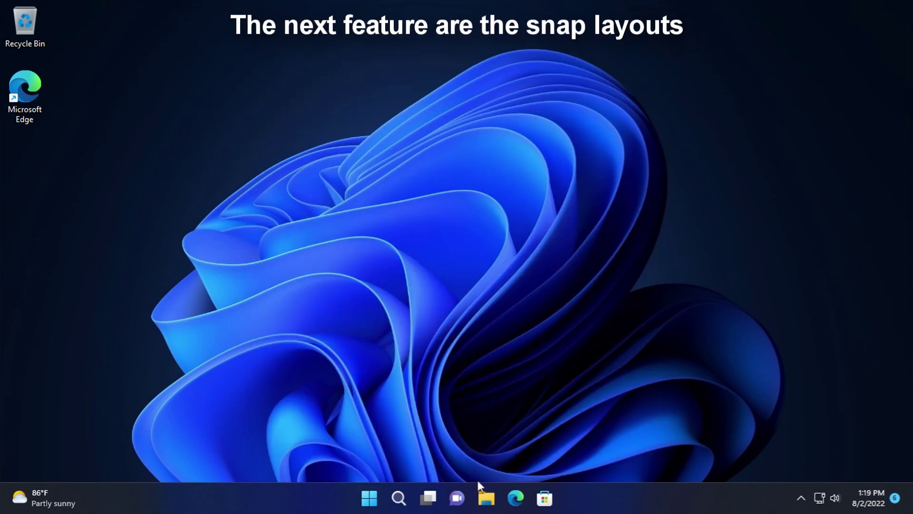
{"action": "left_click", "coordinate": [486, 498]}
{"action": "left_click_drag", "start_coordinate": [436, 55], "coordinate": [267, 87]}
{"action": "left_click", "coordinate": [684, 226]}
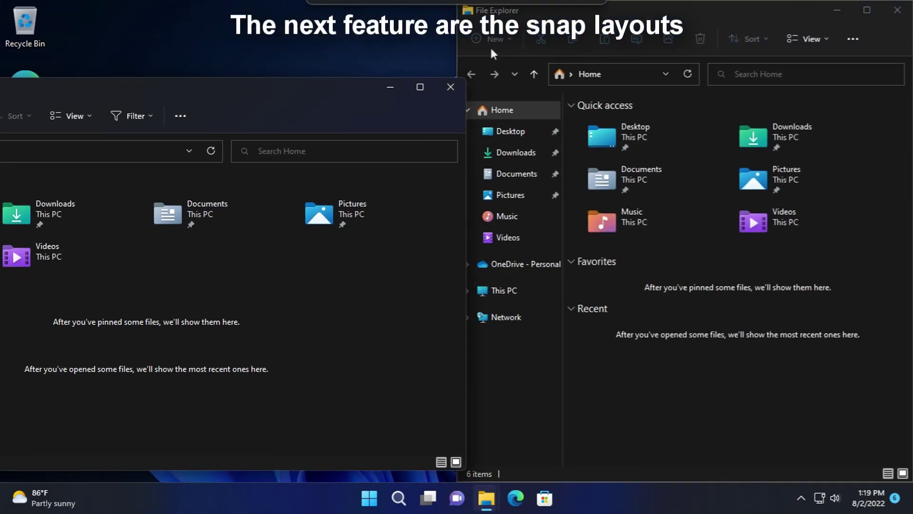
{"action": "left_click_drag", "start_coordinate": [511, 23], "coordinate": [624, 59]}
{"action": "left_click_drag", "start_coordinate": [895, 71], "coordinate": [580, 207]}
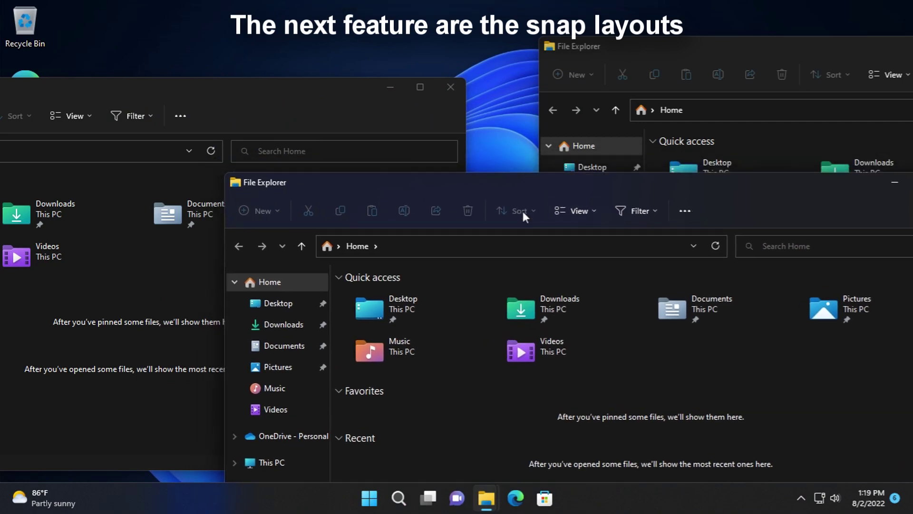
{"action": "left_click_drag", "start_coordinate": [241, 101], "coordinate": [500, 38]}
{"action": "left_click", "coordinate": [637, 37]}
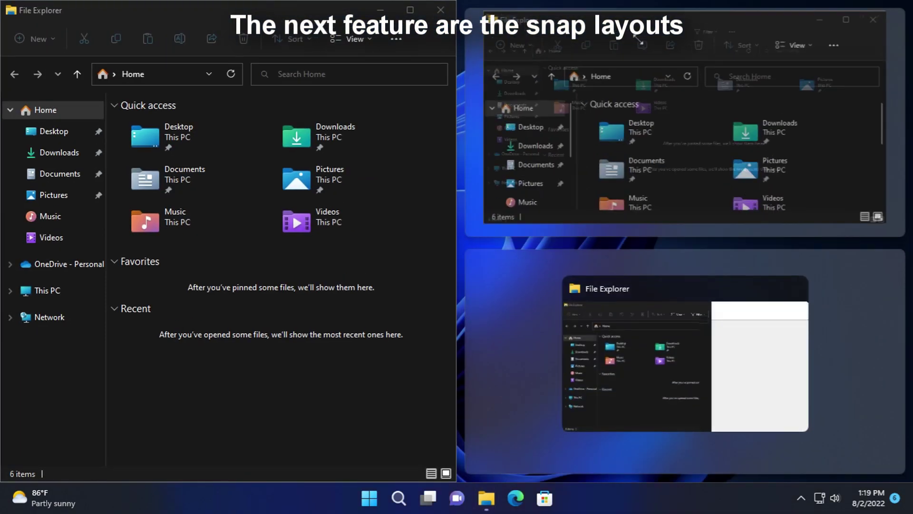
{"action": "left_click", "coordinate": [714, 346]}
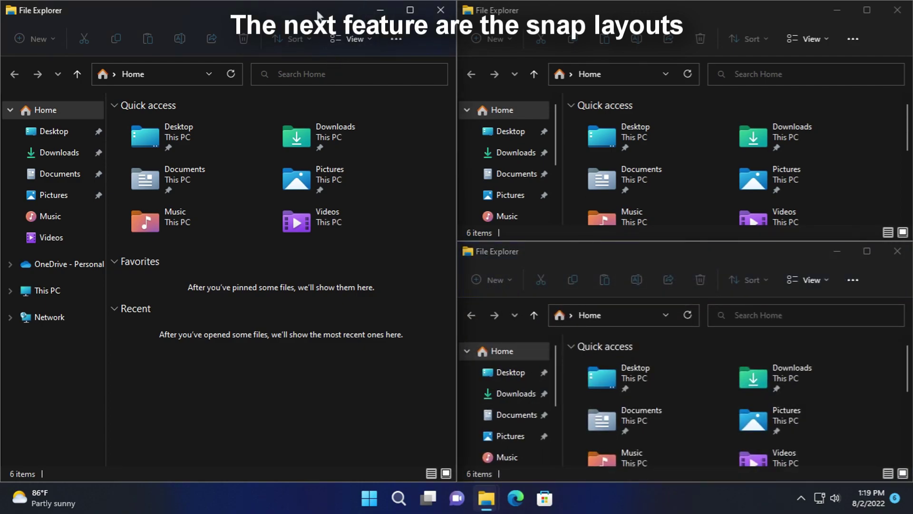
{"action": "left_click_drag", "start_coordinate": [321, 18], "coordinate": [285, 72]}
{"action": "left_click_drag", "start_coordinate": [625, 7], "coordinate": [633, 78]}
{"action": "left_click_drag", "start_coordinate": [346, 84], "coordinate": [551, 37]}
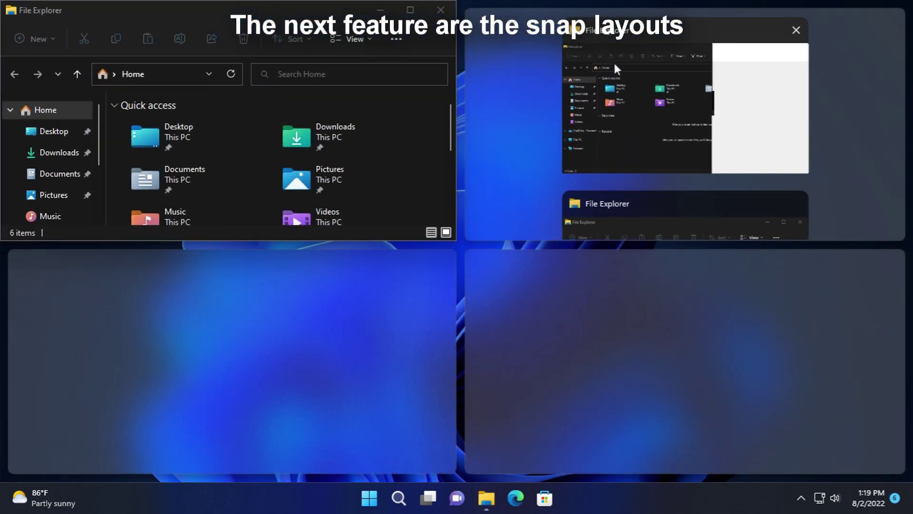
{"action": "left_click", "coordinate": [623, 42]}
{"action": "left_click", "coordinate": [335, 349]}
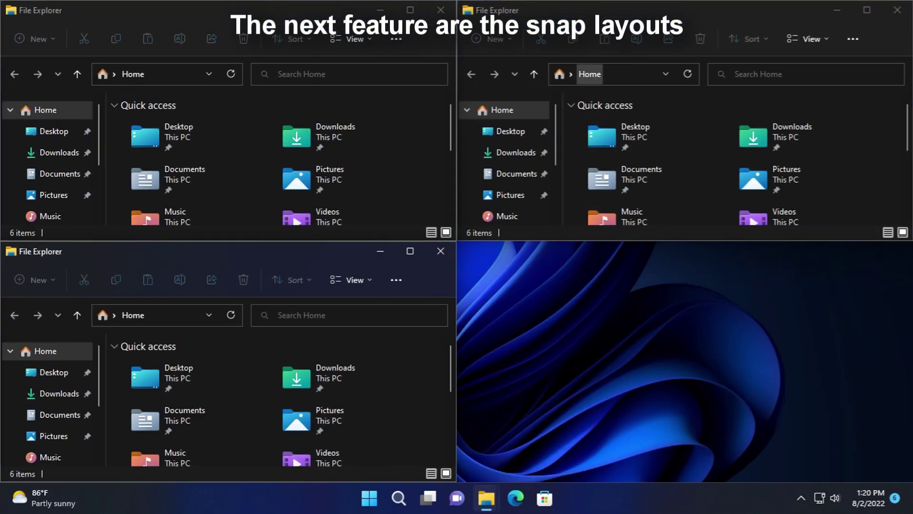
{"action": "left_click", "coordinate": [897, 10]}
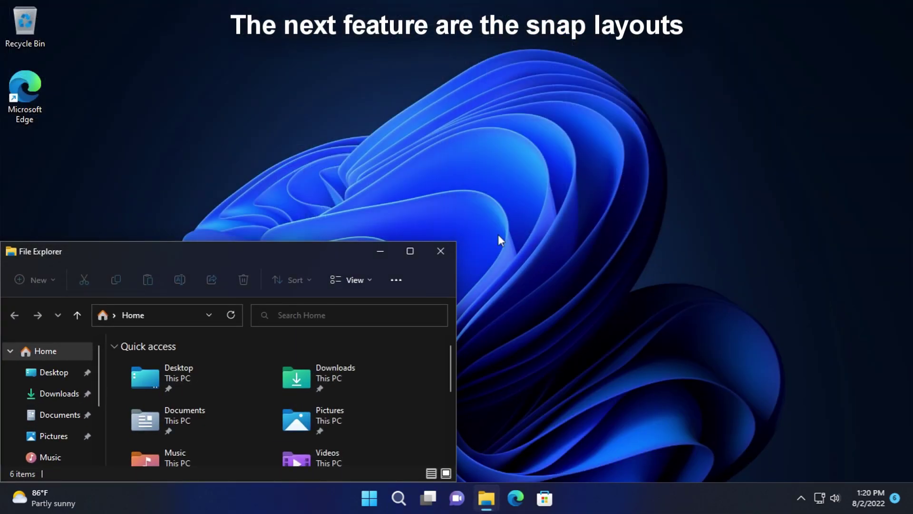
{"action": "left_click", "coordinate": [440, 251]}
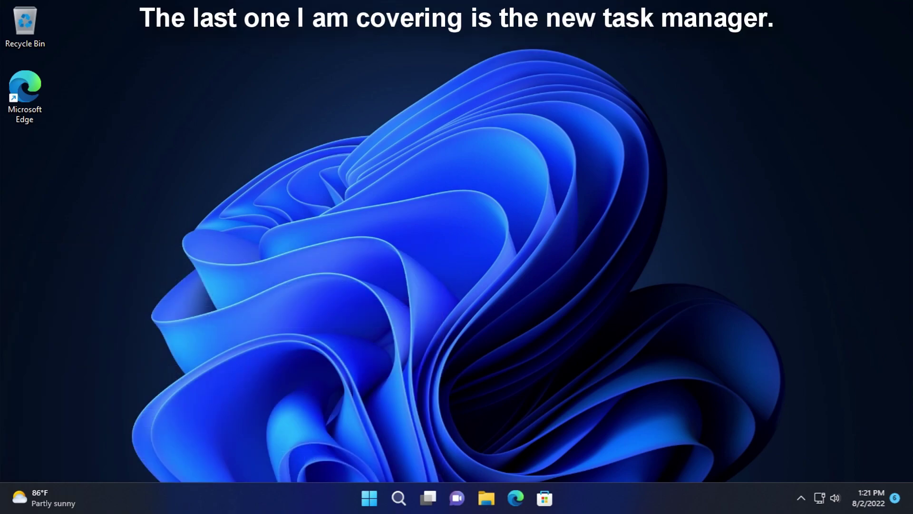
- Open Task Manager with Ctrl+Shift+Esc, reposition it, and dismiss the Run new task dialog
{"action": "key", "text": "ctrl+shift+Escape"}
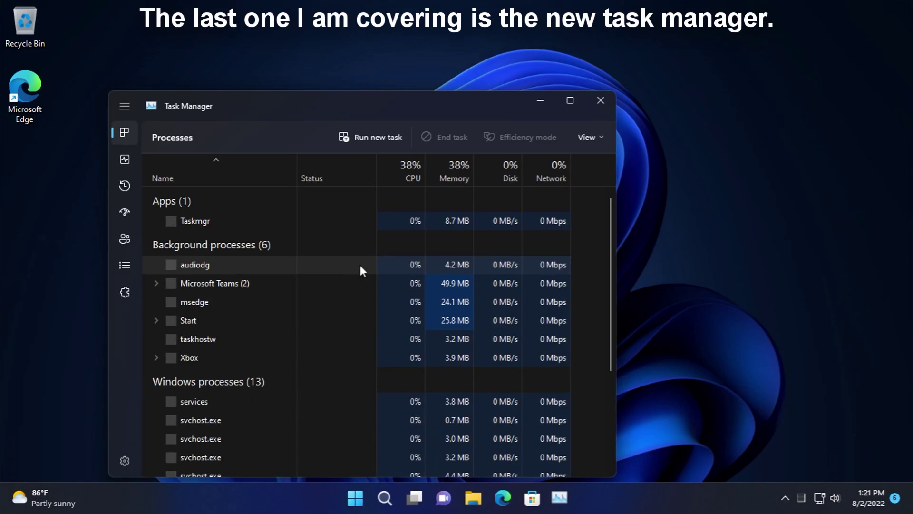
{"action": "left_click_drag", "start_coordinate": [238, 101], "coordinate": [285, 48]}
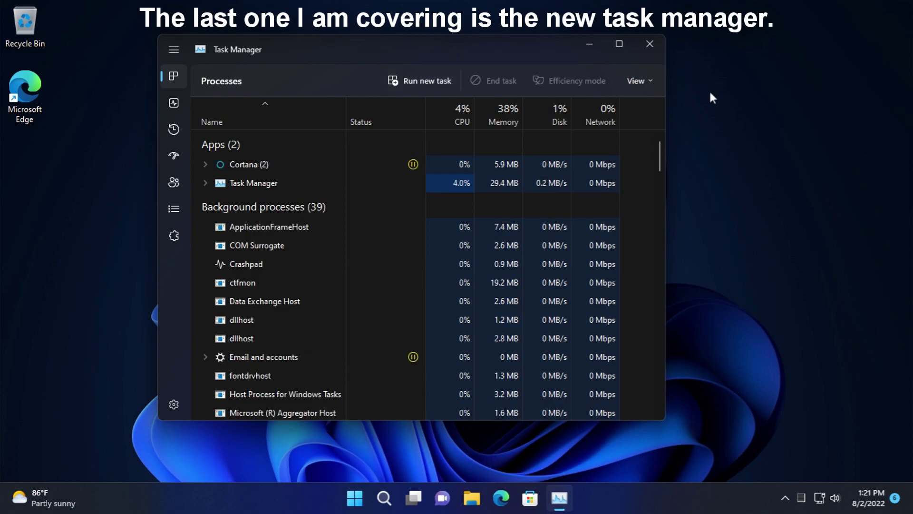
{"action": "left_click", "coordinate": [637, 74]}
{"action": "left_click", "coordinate": [636, 69]}
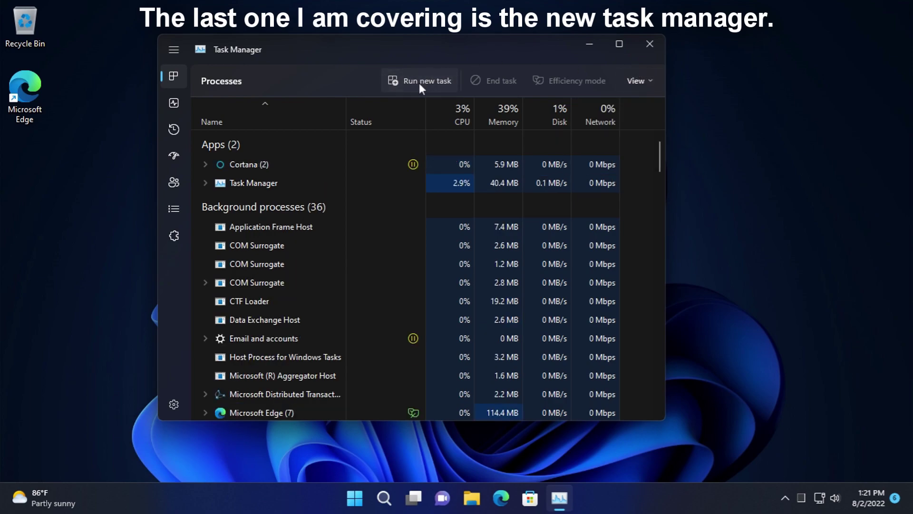
{"action": "left_click", "coordinate": [419, 82]}
{"action": "left_click", "coordinate": [424, 48]}
- View the memory and disk usage details on the Performance page
{"action": "left_click", "coordinate": [173, 105]}
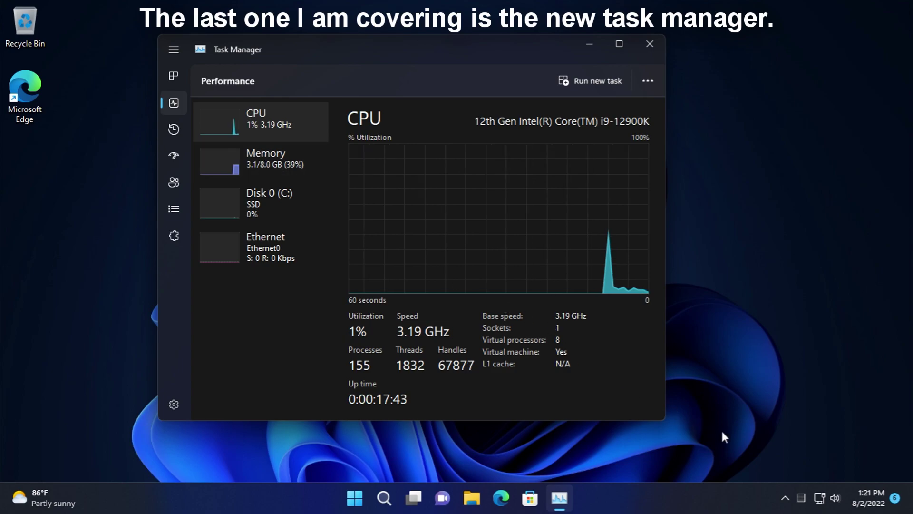
{"action": "left_click", "coordinate": [284, 173]}
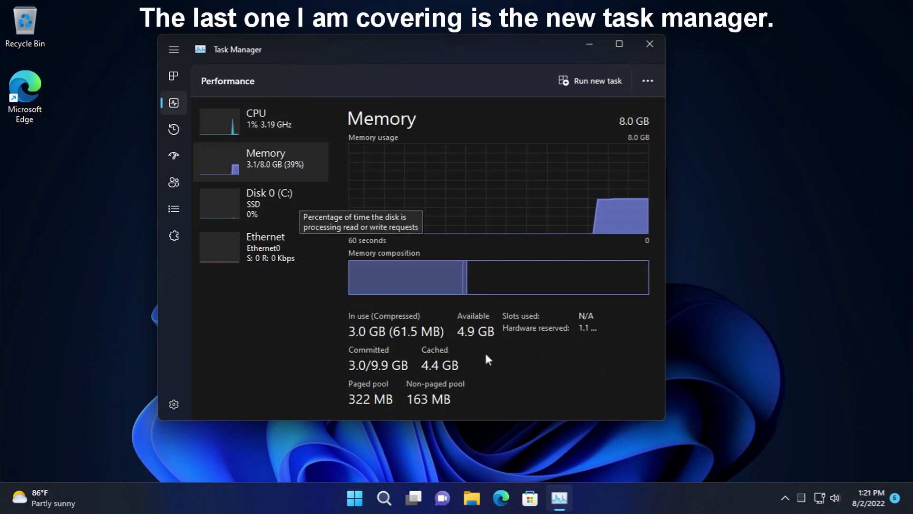
{"action": "left_click", "coordinate": [280, 196]}
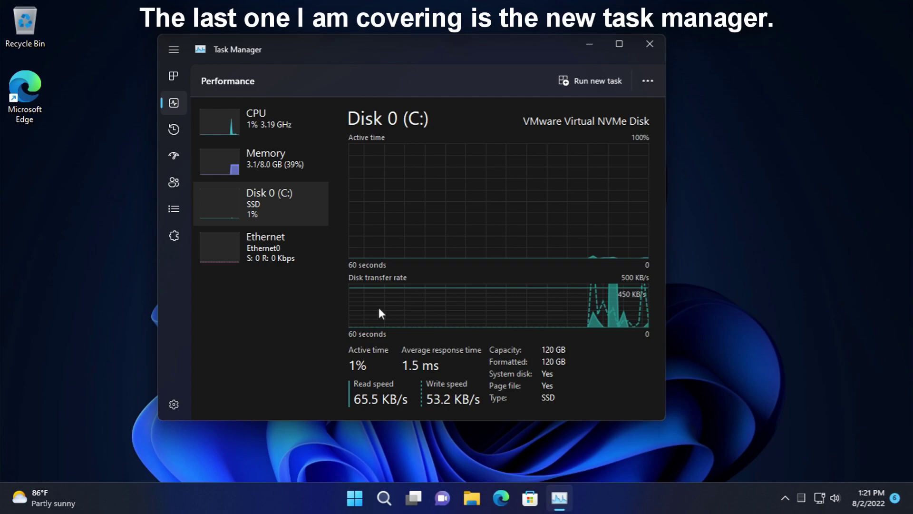
- Browse the App history list and open then close Clipchamp's options
{"action": "left_click", "coordinate": [171, 129]}
{"action": "scroll", "coordinate": [363, 239], "scroll_direction": "down", "scroll_amount": 4}
{"action": "scroll", "coordinate": [372, 243], "scroll_direction": "down", "scroll_amount": 3}
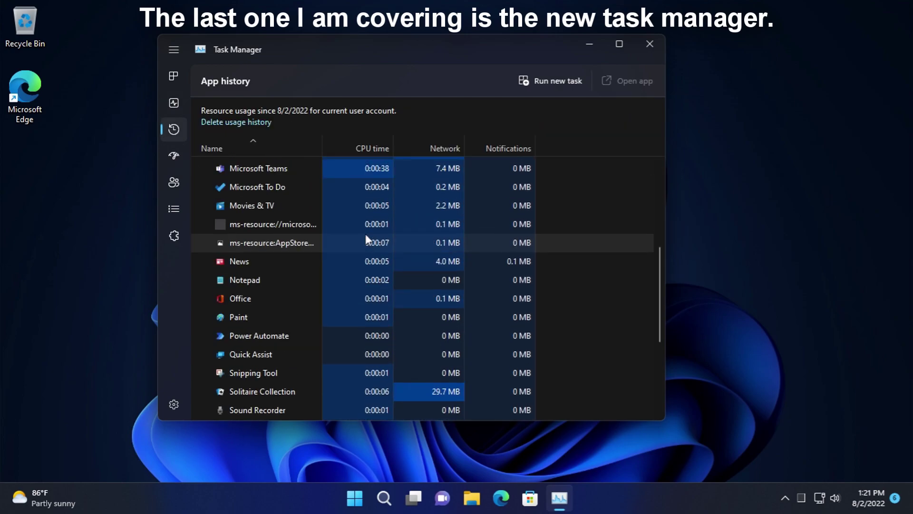
{"action": "scroll", "coordinate": [352, 228], "scroll_direction": "up", "scroll_amount": 8}
{"action": "right_click", "coordinate": [322, 211]}
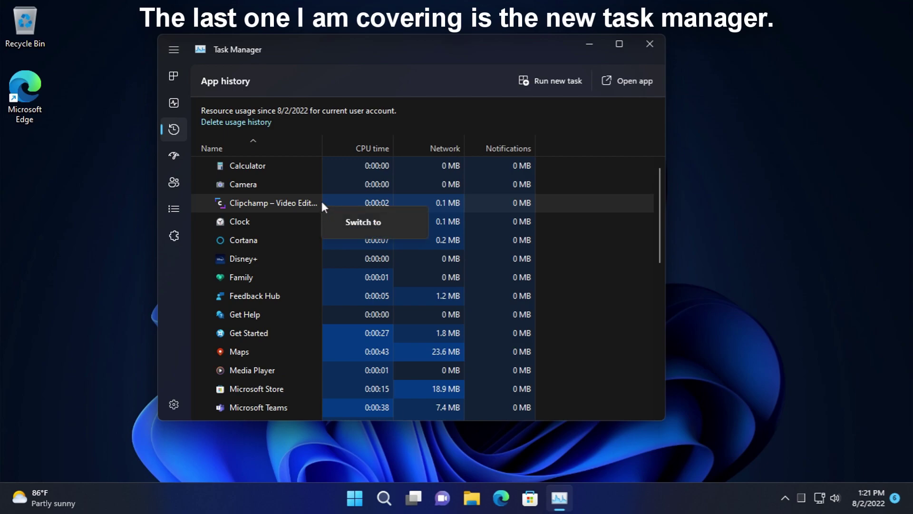
{"action": "left_click", "coordinate": [318, 184]}
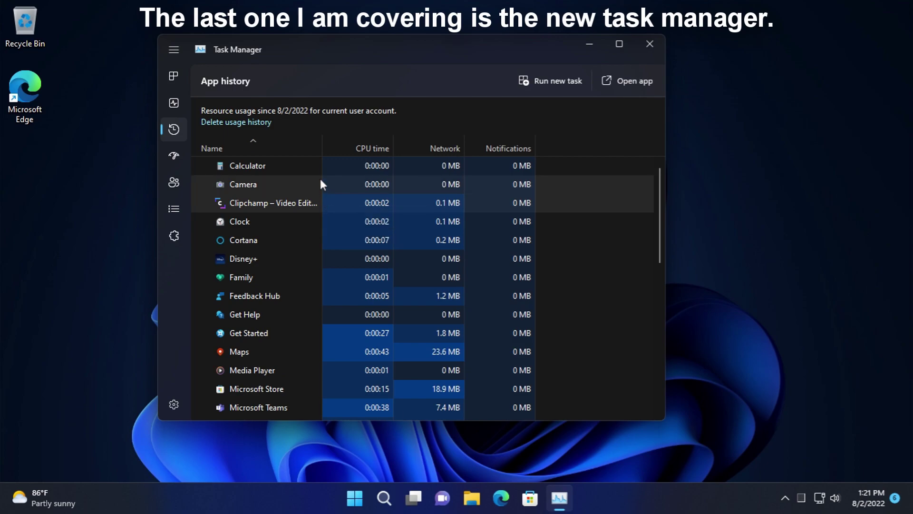
- Use Switch to on Calculator and Camera from App history, closing each app
{"action": "right_click", "coordinate": [363, 164]}
{"action": "left_click", "coordinate": [395, 180]}
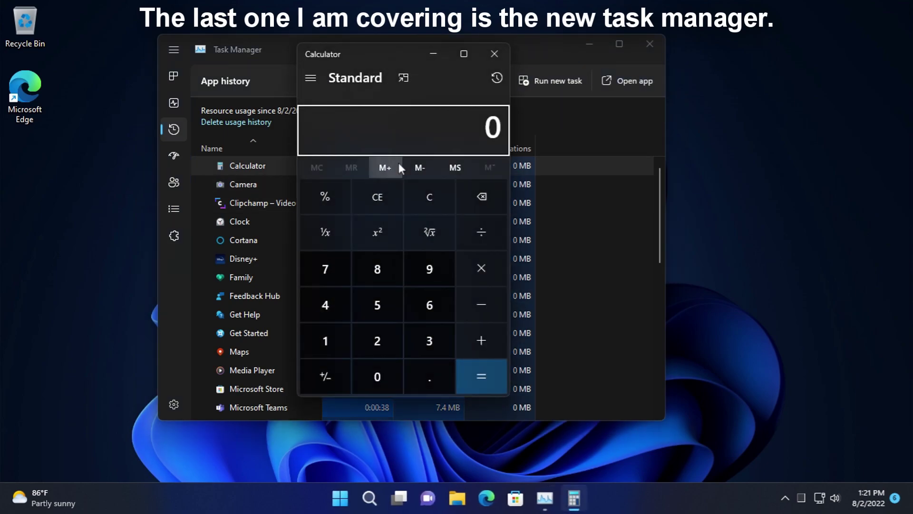
{"action": "left_click", "coordinate": [489, 54]}
{"action": "right_click", "coordinate": [281, 194]}
{"action": "left_click", "coordinate": [307, 207]}
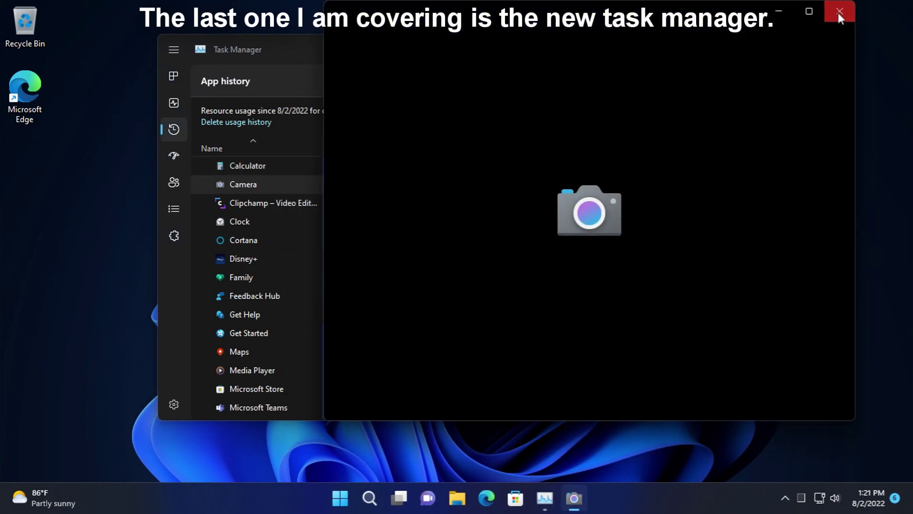
{"action": "left_click", "coordinate": [840, 12]}
- Switch to the Startup apps page
{"action": "scroll", "coordinate": [312, 279], "scroll_direction": "down", "scroll_amount": 2}
{"action": "scroll", "coordinate": [271, 236], "scroll_direction": "up", "scroll_amount": 2}
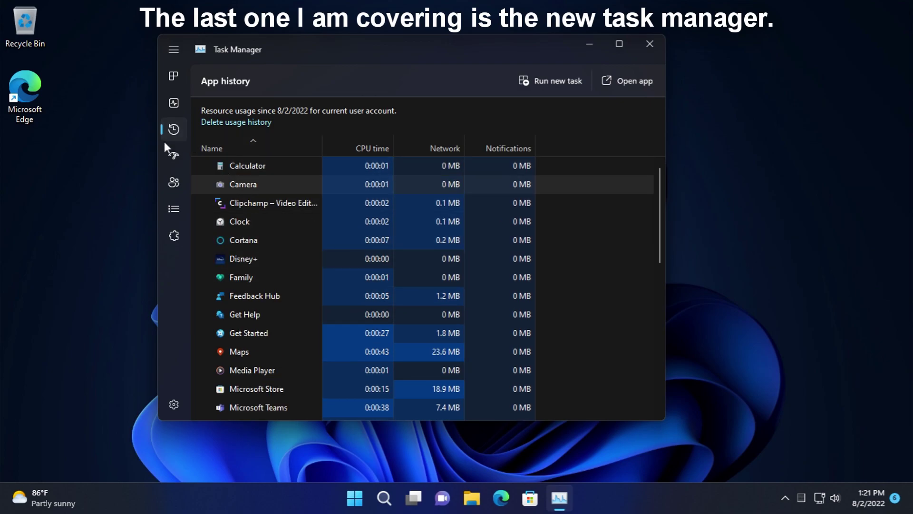
{"action": "left_click", "coordinate": [167, 150]}
- Select the Microsoft To Do startup entry and dismiss the Todo.exe properties error
{"action": "right_click", "coordinate": [258, 161]}
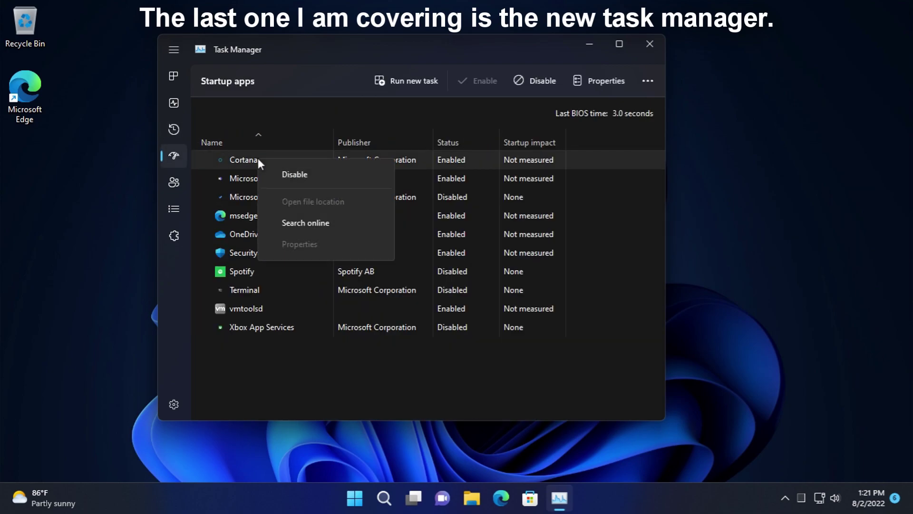
{"action": "left_click", "coordinate": [236, 200]}
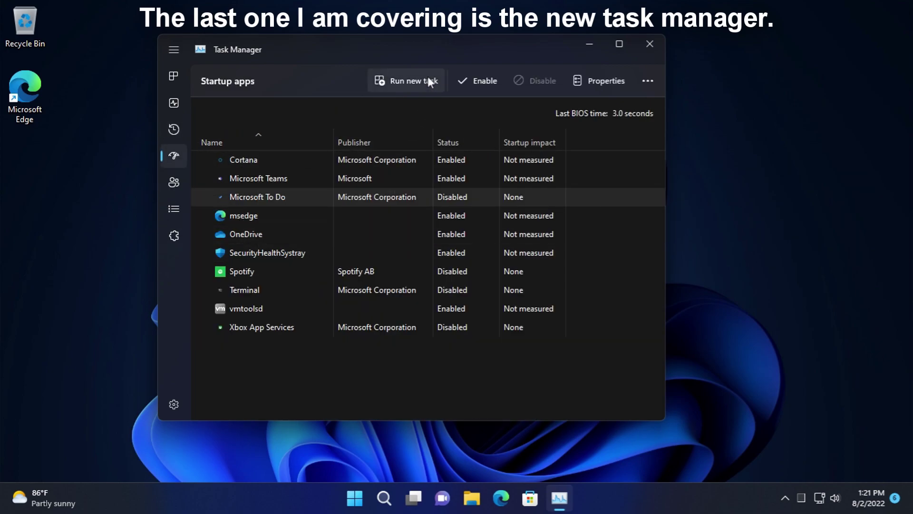
{"action": "left_click", "coordinate": [602, 81]}
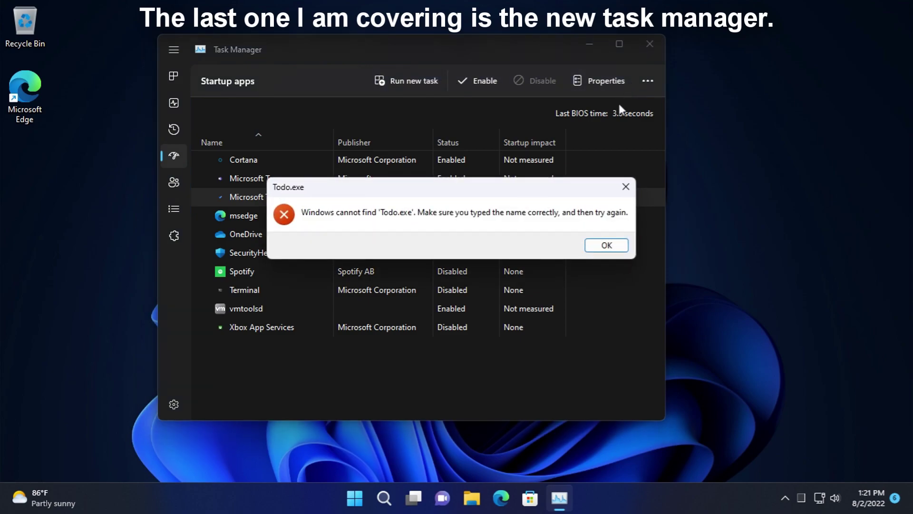
{"action": "left_click", "coordinate": [624, 248]}
{"action": "left_click", "coordinate": [649, 83]}
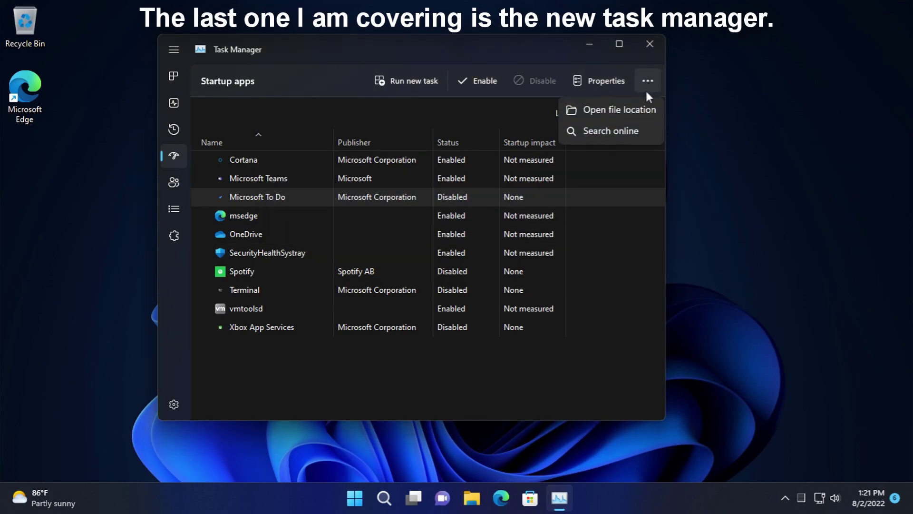
- Open the Users page and view the signed-in account's options
{"action": "left_click", "coordinate": [170, 173]}
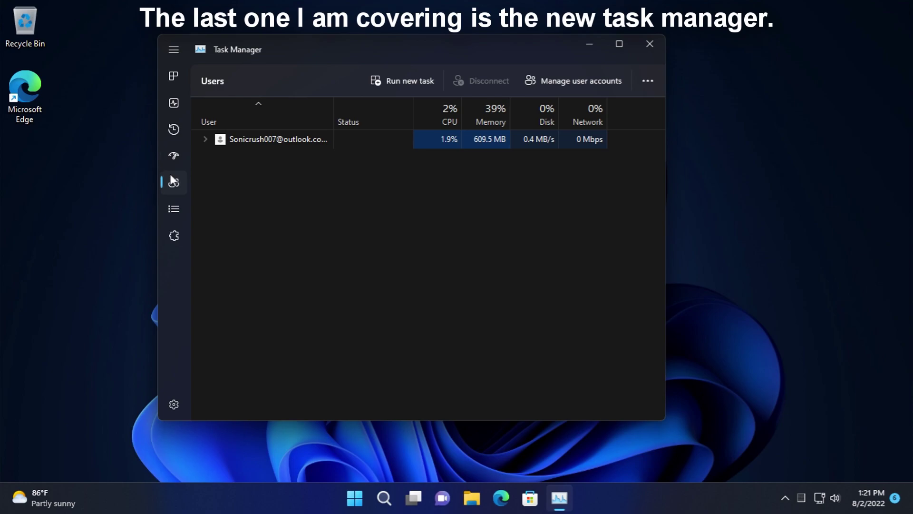
{"action": "right_click", "coordinate": [242, 143]}
{"action": "left_click", "coordinate": [174, 208]}
- On Details, try efficiency mode for backgroundTaskHost.exe and cancel the prompt
{"action": "left_click", "coordinate": [241, 172]}
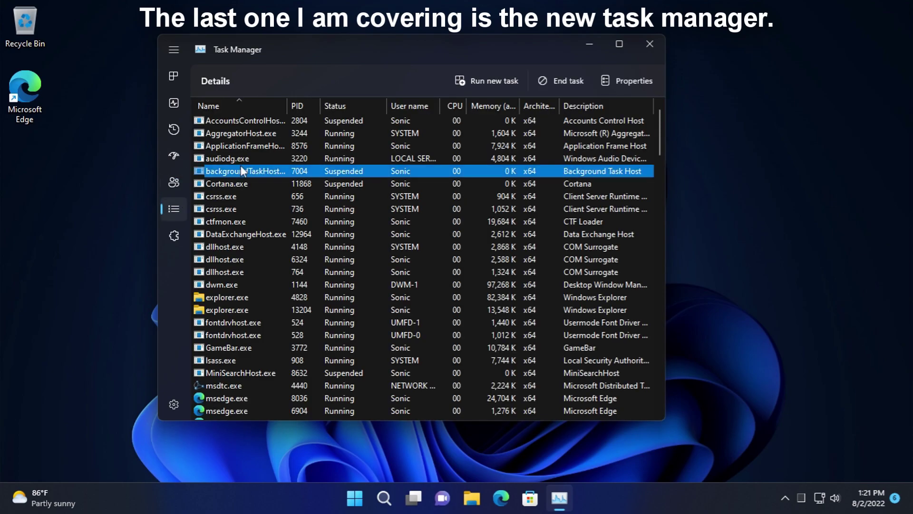
{"action": "right_click", "coordinate": [242, 172]}
{"action": "mouse_move", "coordinate": [350, 269]}
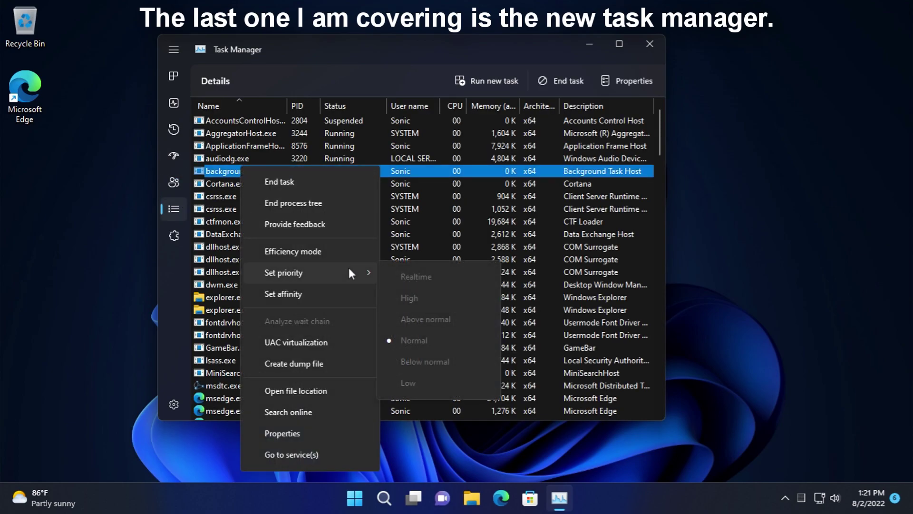
{"action": "left_click", "coordinate": [304, 243]}
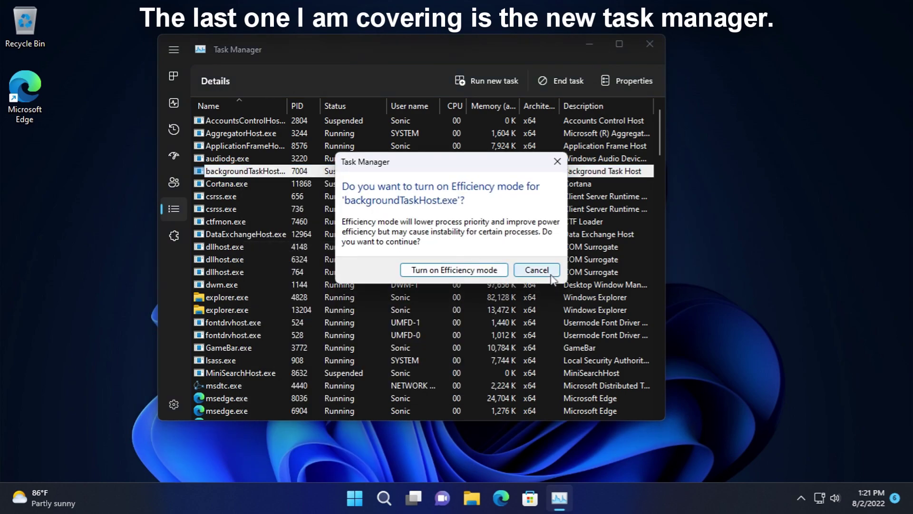
{"action": "left_click", "coordinate": [537, 270]}
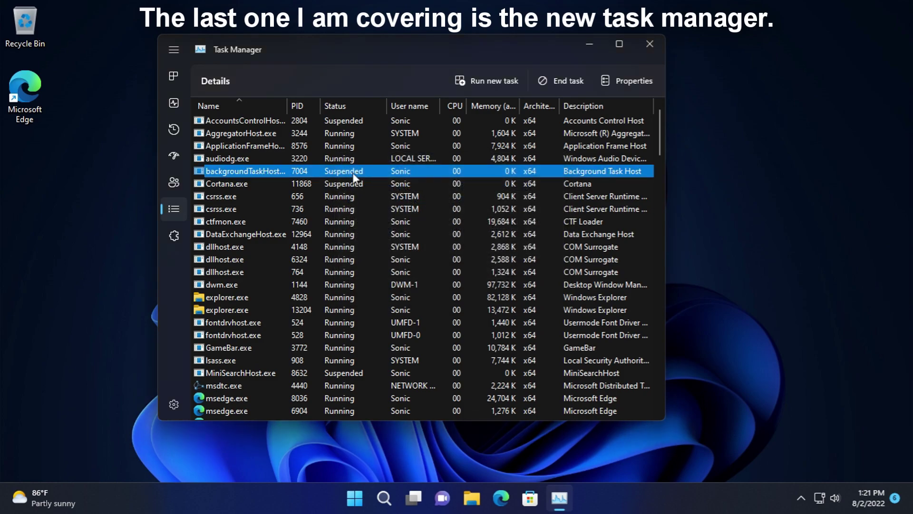
- Open and close the AccountsControlHost and explorer.exe options without changing priority
{"action": "right_click", "coordinate": [261, 119]}
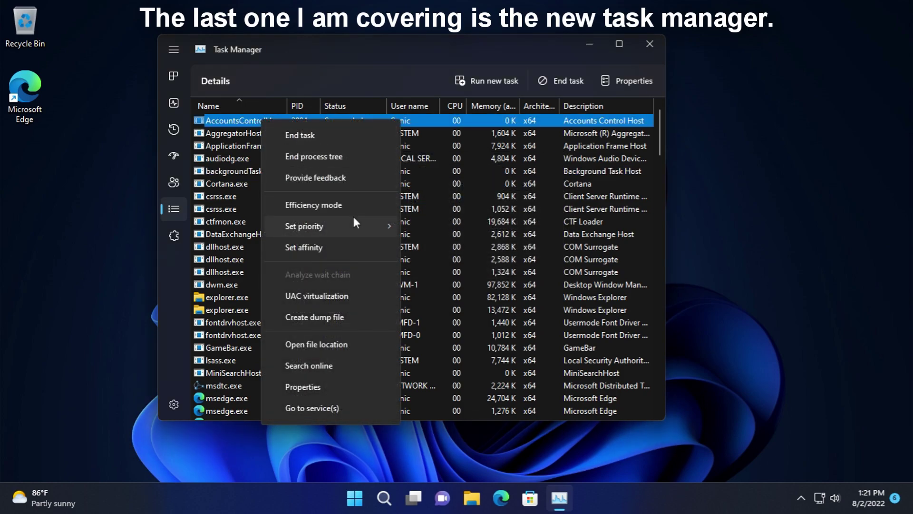
{"action": "left_click", "coordinate": [380, 201]}
{"action": "right_click", "coordinate": [278, 292]}
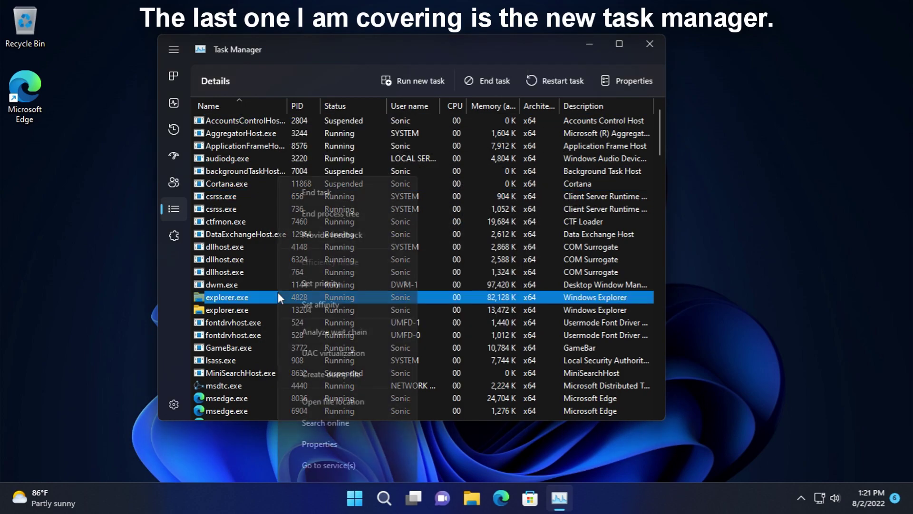
{"action": "mouse_move", "coordinate": [357, 285]}
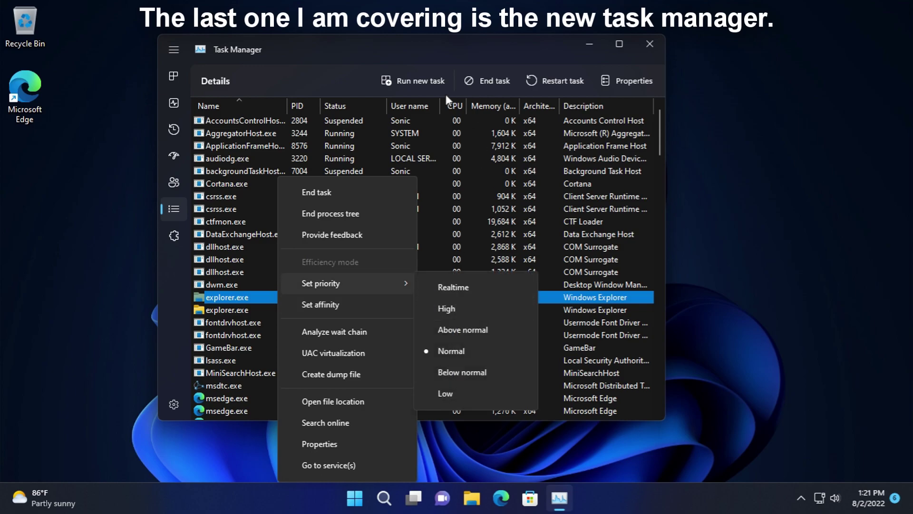
{"action": "left_click", "coordinate": [456, 103]}
- Browse the Services page, resize a column, and view the AJRouter service's options
{"action": "left_click", "coordinate": [173, 242]}
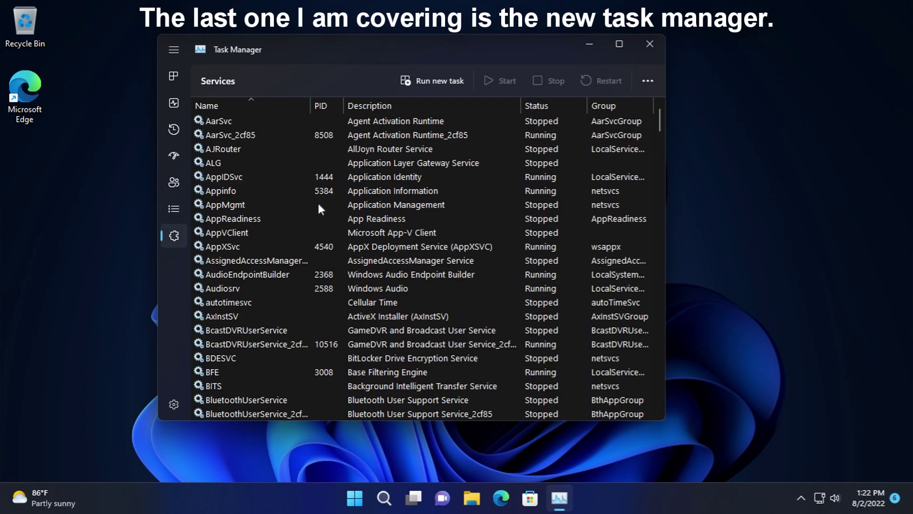
{"action": "scroll", "coordinate": [304, 219], "scroll_direction": "down", "scroll_amount": 7}
{"action": "left_click_drag", "start_coordinate": [661, 133], "coordinate": [555, 147]}
{"action": "right_click", "coordinate": [553, 146]}
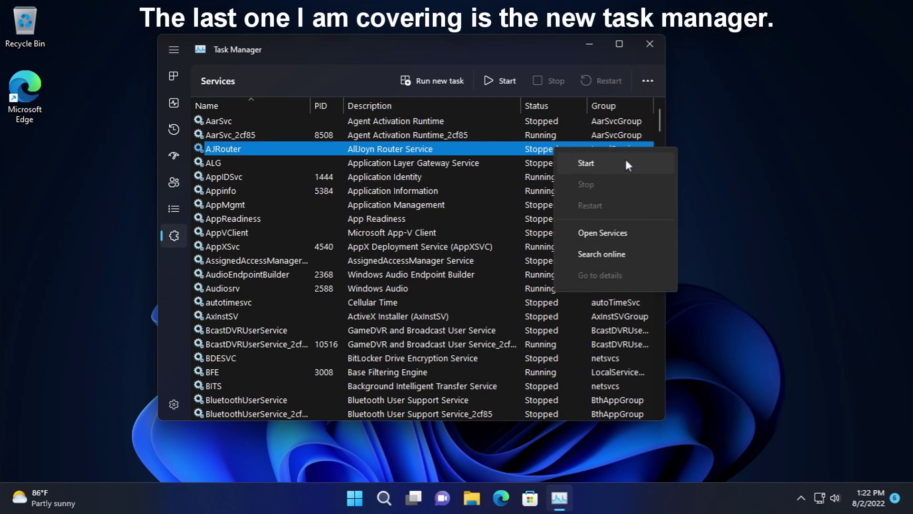
{"action": "left_click", "coordinate": [655, 98]}
{"action": "left_click", "coordinate": [654, 82]}
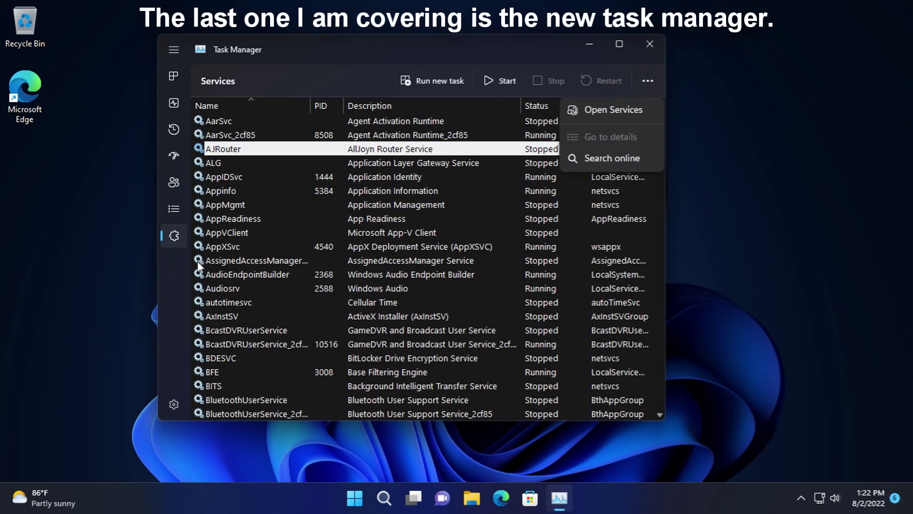
- In Settings, keep Processes as default start page and Normal update speed
{"action": "left_click", "coordinate": [174, 404]}
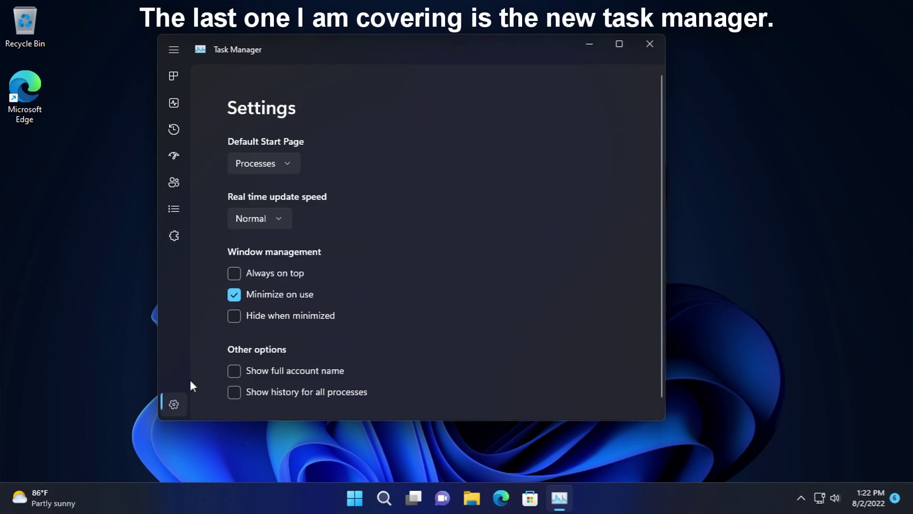
{"action": "left_click", "coordinate": [261, 164]}
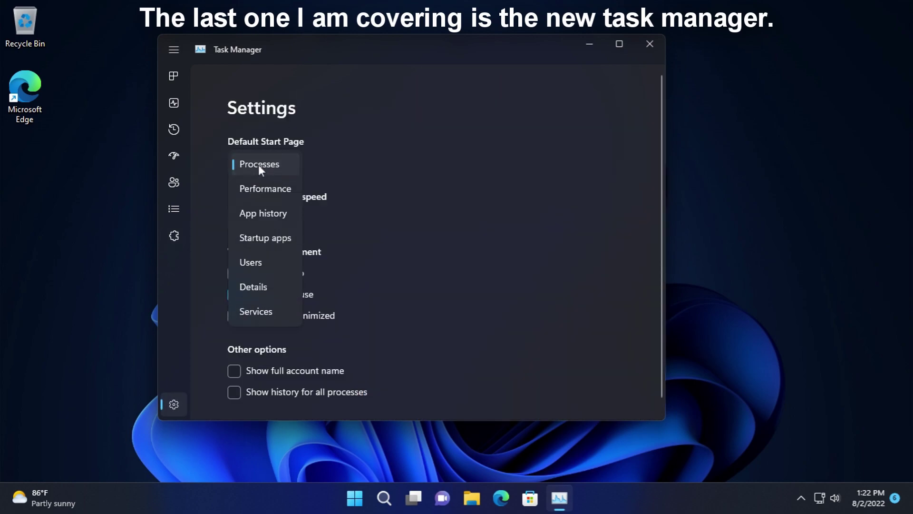
{"action": "left_click", "coordinate": [318, 176]}
{"action": "left_click", "coordinate": [264, 216]}
{"action": "left_click", "coordinate": [265, 216]}
{"action": "scroll", "coordinate": [568, 90], "scroll_direction": "down", "scroll_amount": 1}
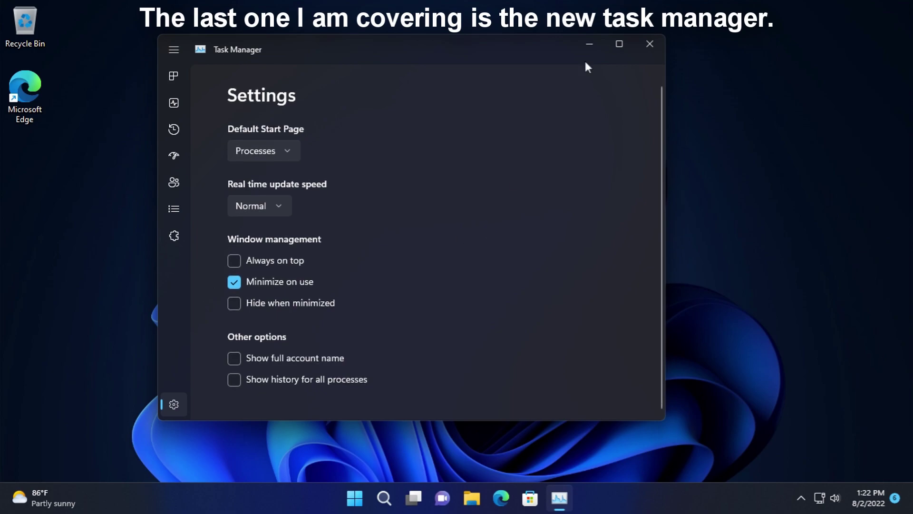
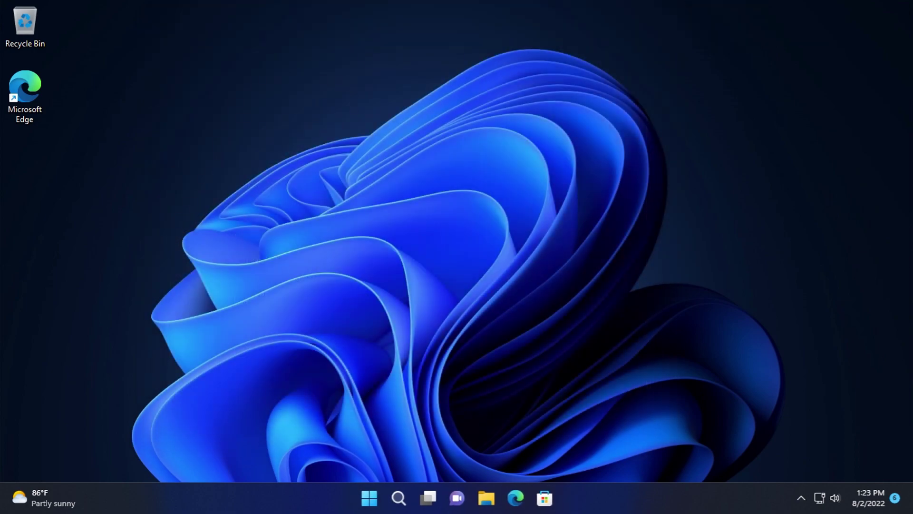
- Open File Explorer and browse to the C:\Windows\Media folder
{"action": "left_click", "coordinate": [486, 498]}
{"action": "left_click", "coordinate": [57, 354]}
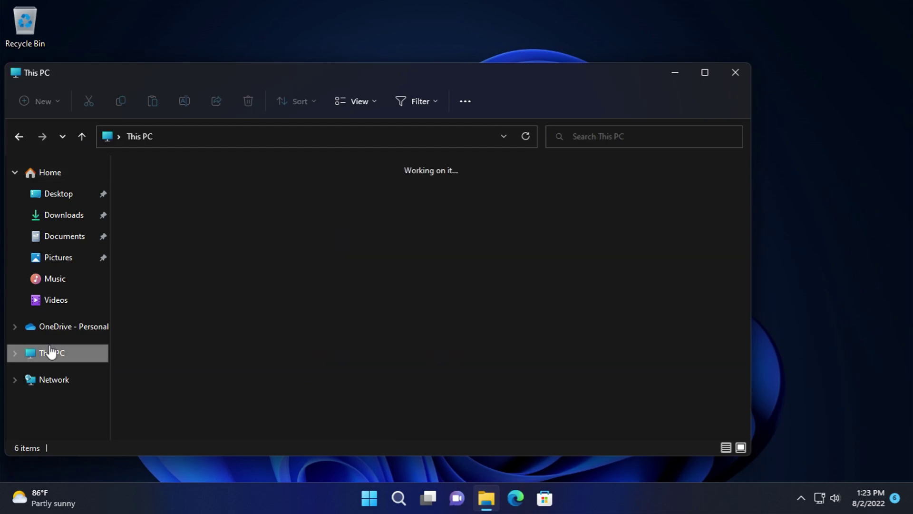
{"action": "double_click", "coordinate": [256, 284]}
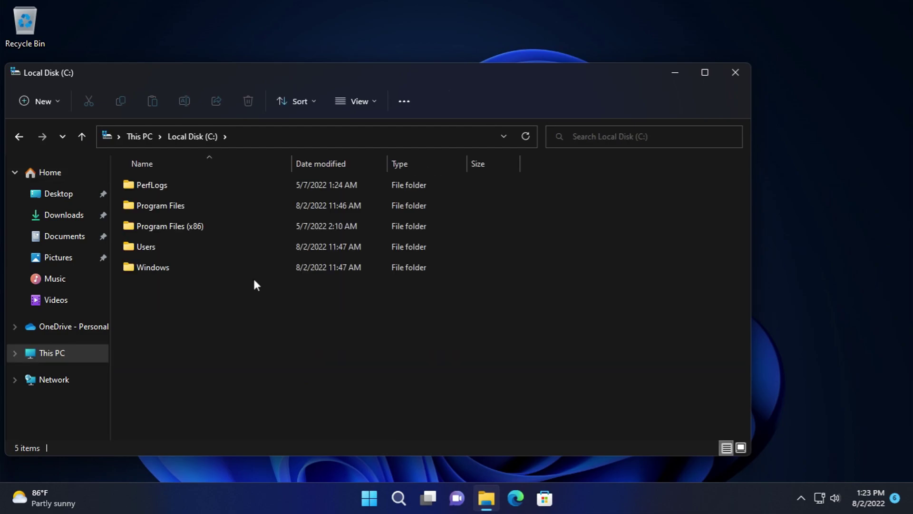
{"action": "double_click", "coordinate": [185, 263]}
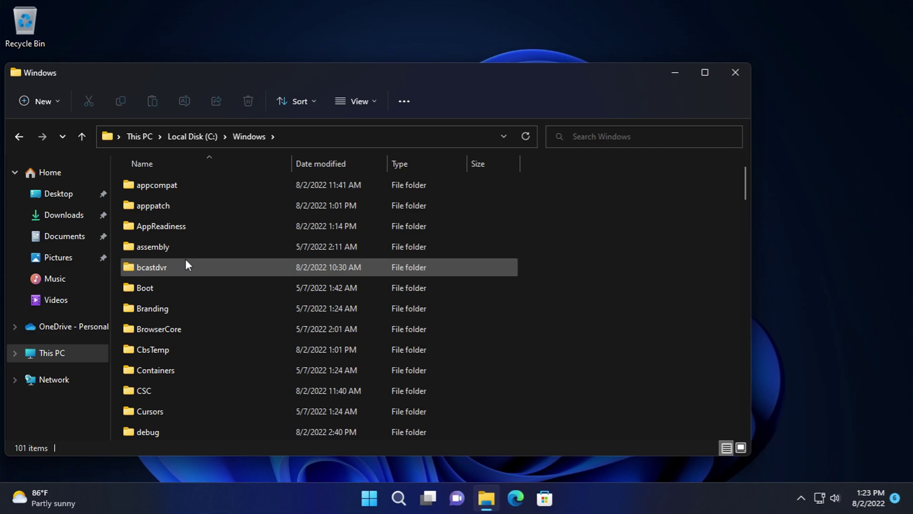
{"action": "scroll", "coordinate": [200, 285], "scroll_direction": "down", "scroll_amount": 4}
{"action": "scroll", "coordinate": [197, 345], "scroll_direction": "down", "scroll_amount": 4}
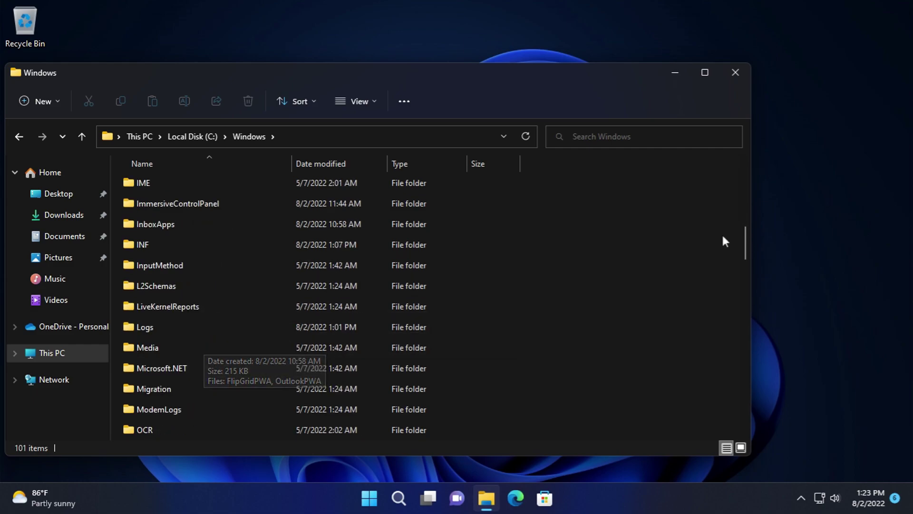
{"action": "left_click_drag", "start_coordinate": [745, 240], "coordinate": [756, 275]}
{"action": "left_click", "coordinate": [472, 295]}
{"action": "key", "text": "m"}
{"action": "key", "text": "e"}
{"action": "key", "text": "Return"}
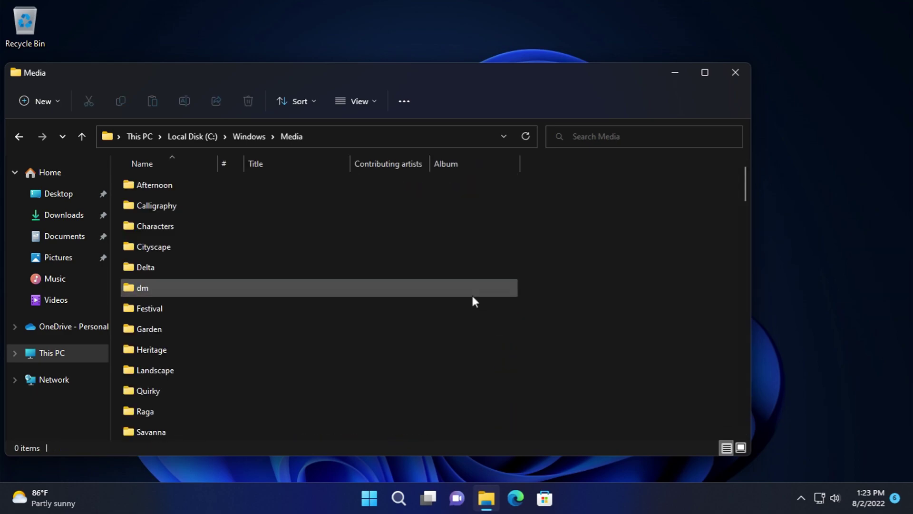
- Look inside the Afternoon folder, return to Media, and open the dm folder
{"action": "double_click", "coordinate": [273, 186]}
{"action": "left_click", "coordinate": [20, 137]}
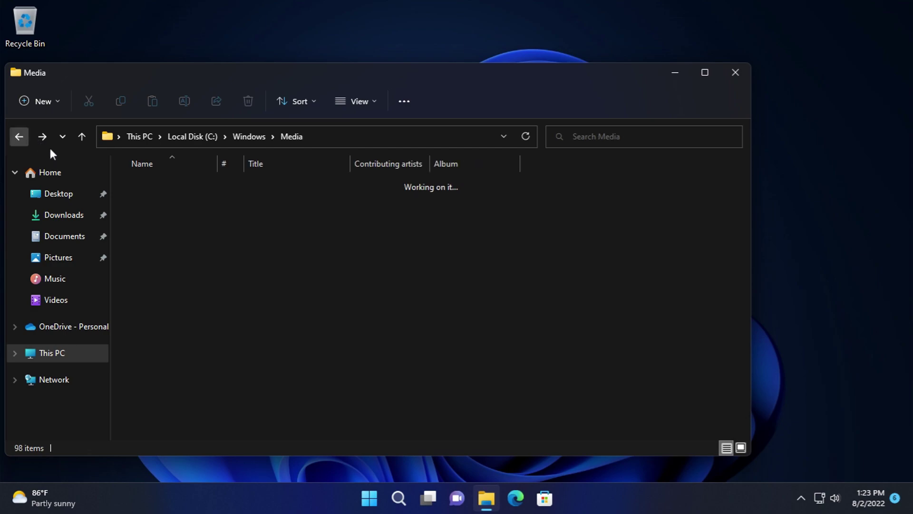
{"action": "scroll", "coordinate": [210, 310], "scroll_direction": "down", "scroll_amount": 4}
{"action": "scroll", "coordinate": [170, 226], "scroll_direction": "up", "scroll_amount": 4}
{"action": "scroll", "coordinate": [195, 252], "scroll_direction": "down", "scroll_amount": 1}
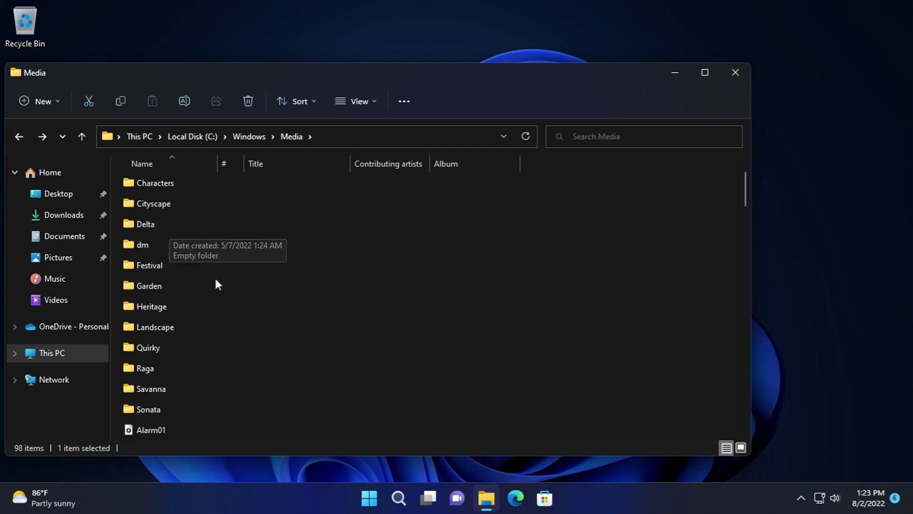
{"action": "double_click", "coordinate": [184, 241]}
- Play Windows Background, Foreground, and Hardware Fail, Insert and Remove sounds from dm
{"action": "double_click", "coordinate": [147, 189]}
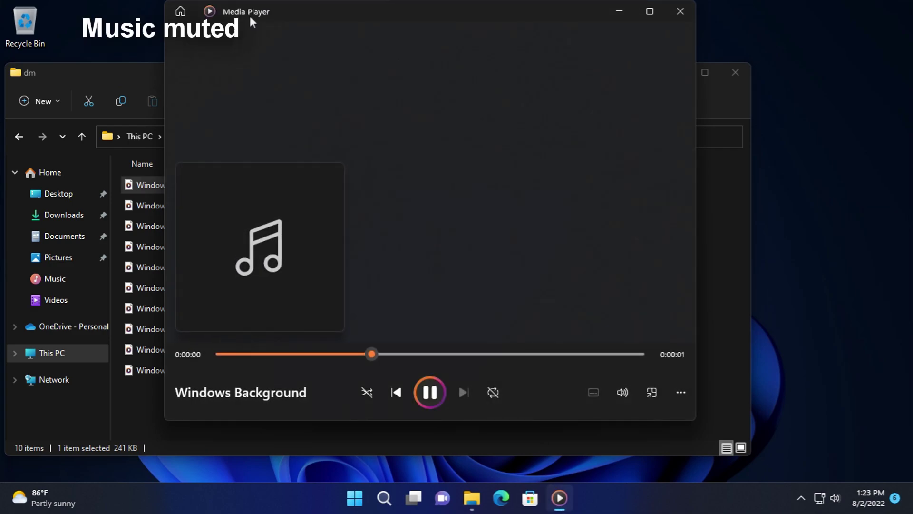
{"action": "left_click_drag", "start_coordinate": [250, 16], "coordinate": [492, 39]}
{"action": "double_click", "coordinate": [150, 199]}
{"action": "left_click", "coordinate": [159, 221]}
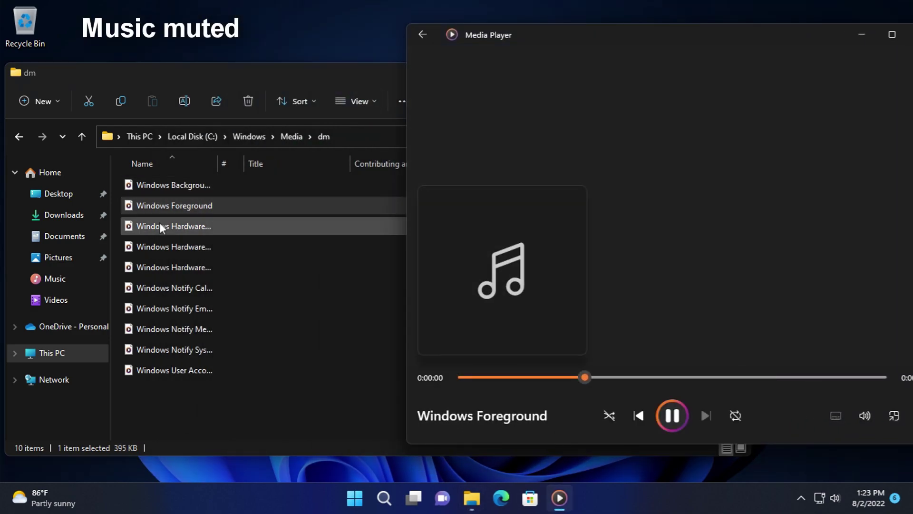
{"action": "double_click", "coordinate": [159, 222]}
{"action": "double_click", "coordinate": [167, 241]}
{"action": "double_click", "coordinate": [174, 265]}
- Play the Windows Notify Calendar, Email, Messaging, System and User Account Control sounds
{"action": "left_click", "coordinate": [173, 287]}
{"action": "double_click", "coordinate": [173, 287]}
{"action": "left_click", "coordinate": [176, 308]}
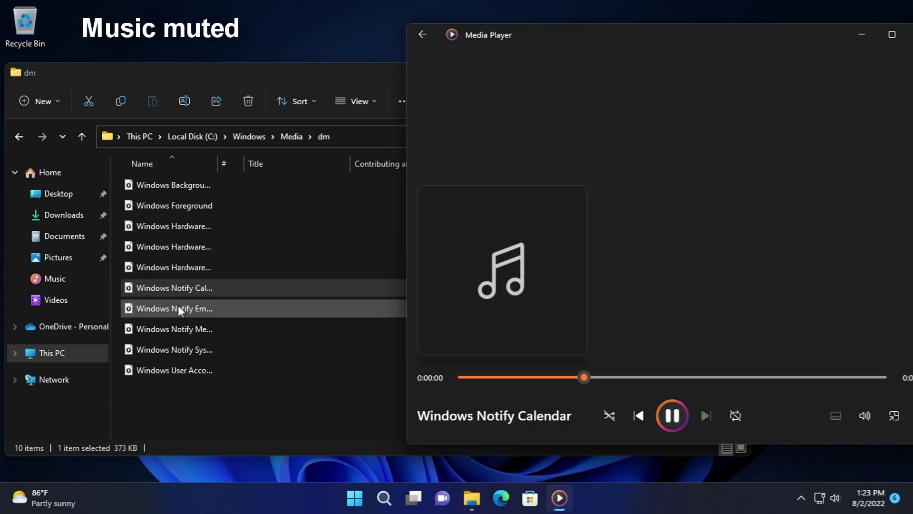
{"action": "double_click", "coordinate": [175, 308]}
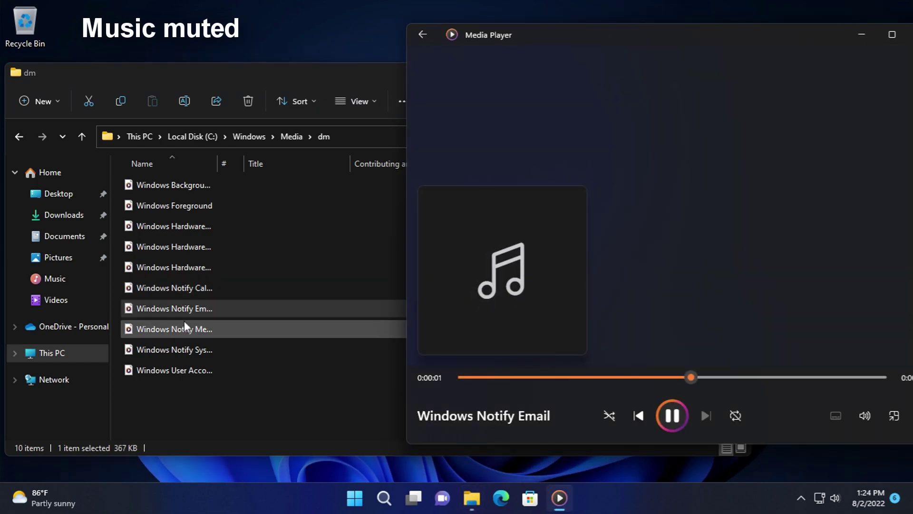
{"action": "double_click", "coordinate": [183, 321]}
{"action": "double_click", "coordinate": [184, 343]}
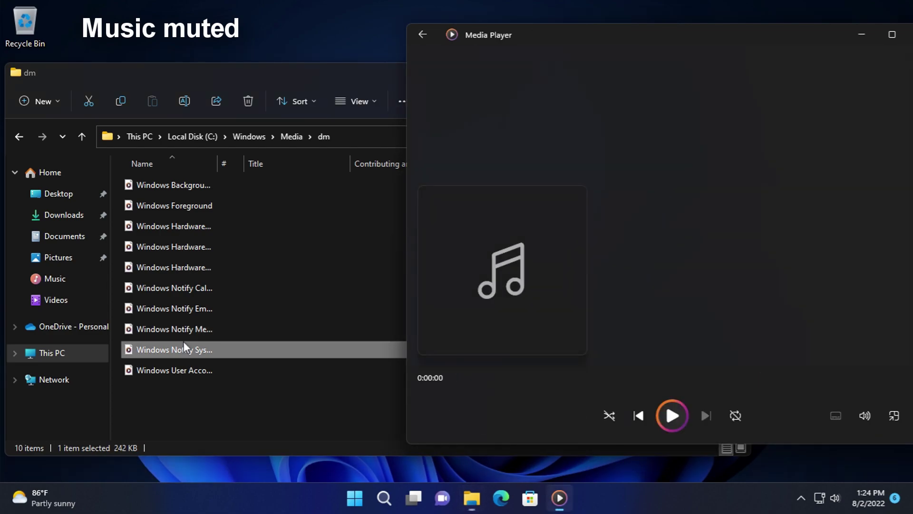
{"action": "left_click", "coordinate": [199, 367]}
{"action": "double_click", "coordinate": [198, 369]}
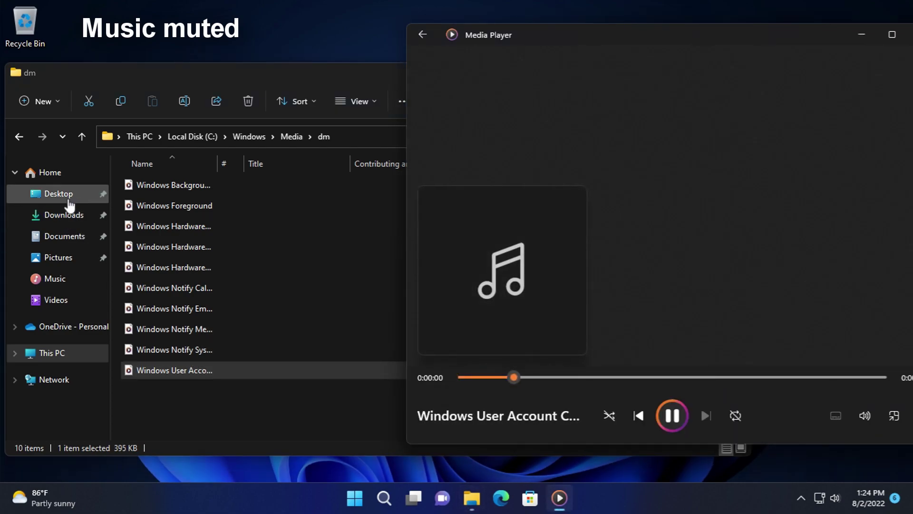
- Go back to Media, look into the Garden folder, and return to Media
{"action": "left_click", "coordinate": [19, 137]}
{"action": "double_click", "coordinate": [187, 329]}
{"action": "left_click", "coordinate": [19, 136]}
{"action": "scroll", "coordinate": [209, 238], "scroll_direction": "down", "scroll_amount": 9}
{"action": "scroll", "coordinate": [212, 233], "scroll_direction": "up", "scroll_amount": 6}
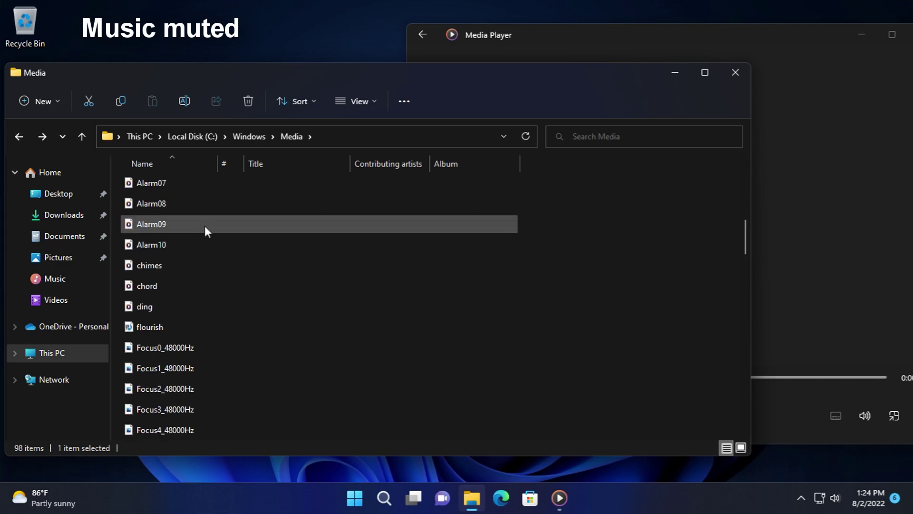
- Play the Alarm01 through Alarm10 sounds in Media Player
{"action": "double_click", "coordinate": [198, 312]}
{"action": "scroll", "coordinate": [211, 309], "scroll_direction": "down", "scroll_amount": 1}
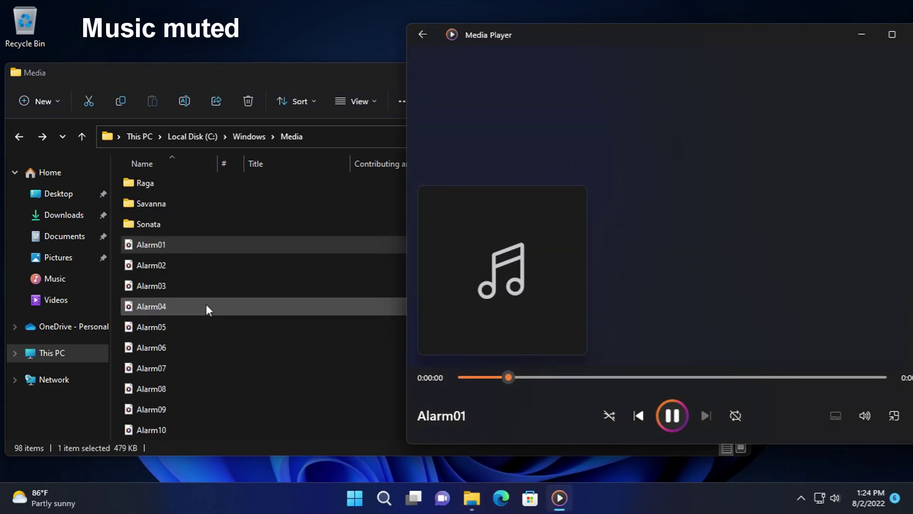
{"action": "left_click", "coordinate": [178, 262]}
{"action": "double_click", "coordinate": [172, 282]}
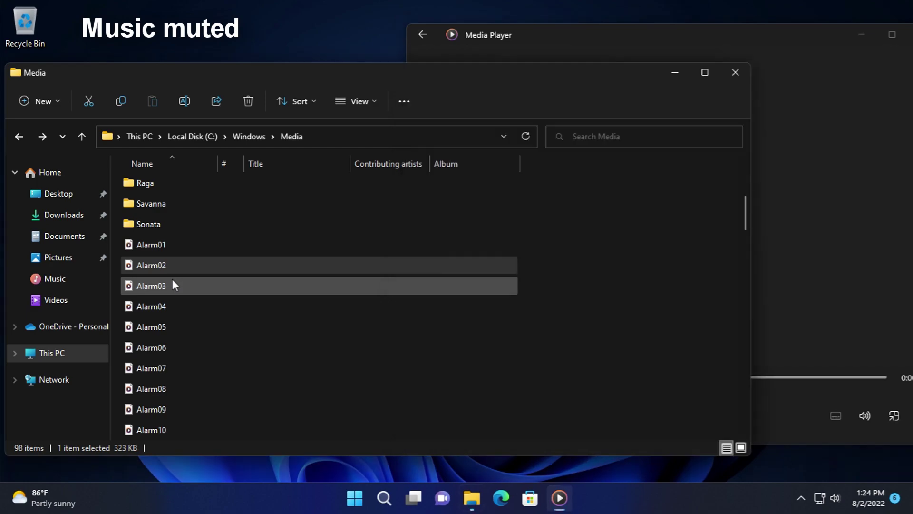
{"action": "double_click", "coordinate": [168, 306]}
{"action": "scroll", "coordinate": [168, 304], "scroll_direction": "down", "scroll_amount": 2}
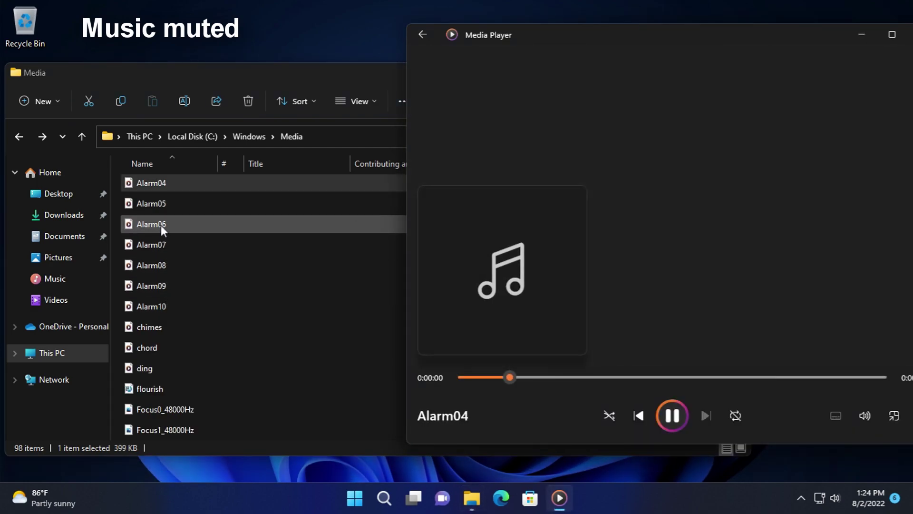
{"action": "double_click", "coordinate": [160, 204]}
{"action": "double_click", "coordinate": [170, 224]}
{"action": "double_click", "coordinate": [174, 245]}
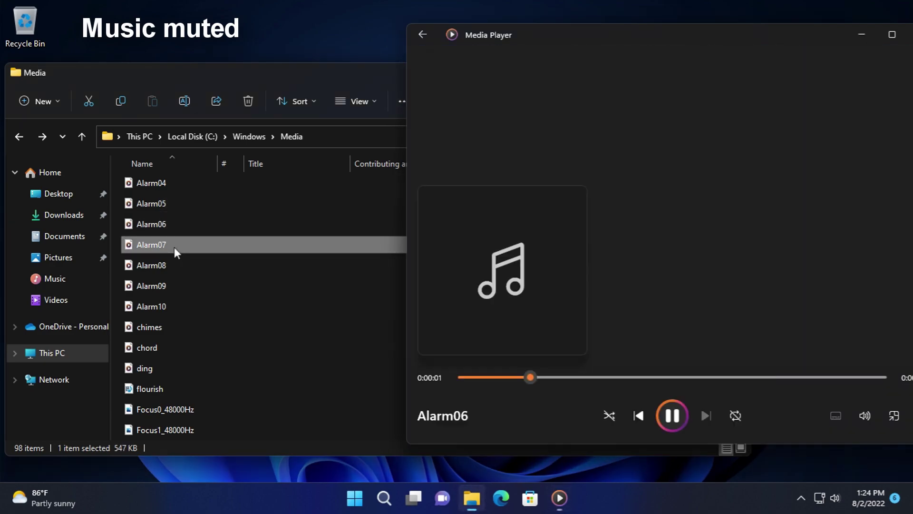
{"action": "double_click", "coordinate": [176, 267]}
{"action": "double_click", "coordinate": [169, 292]}
{"action": "double_click", "coordinate": [167, 308]}
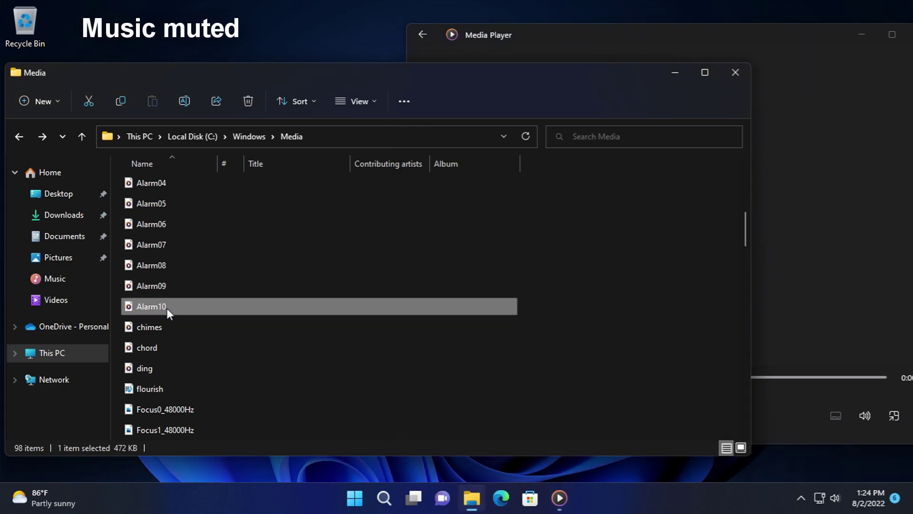
- Play the chimes, chord, ding and flourish sounds
{"action": "double_click", "coordinate": [166, 326]}
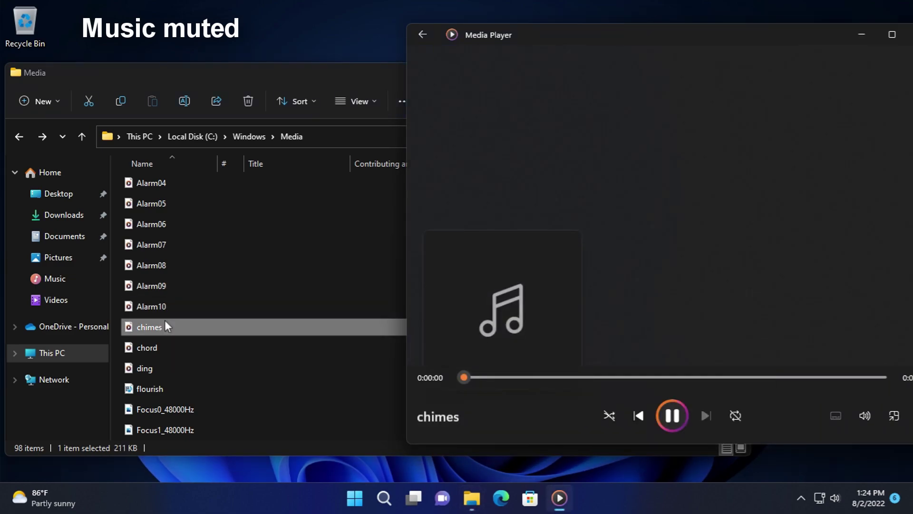
{"action": "double_click", "coordinate": [182, 346]}
{"action": "scroll", "coordinate": [173, 323], "scroll_direction": "down", "scroll_amount": 1}
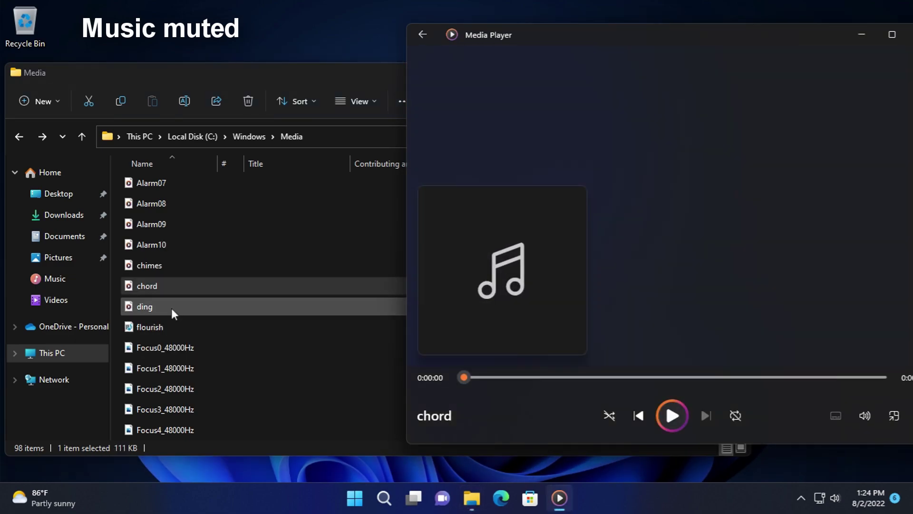
{"action": "double_click", "coordinate": [171, 307]}
{"action": "double_click", "coordinate": [175, 327]}
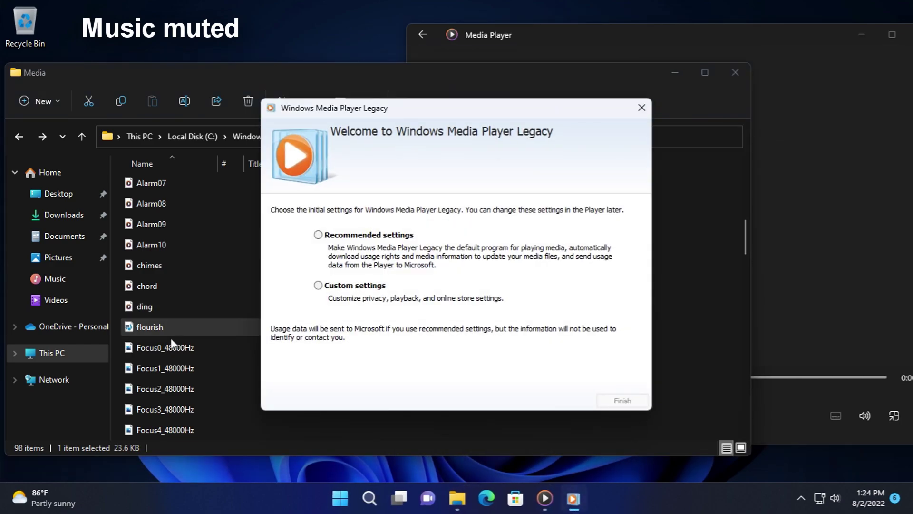
- Finish Windows Media Player Legacy's first-run setup with recommended settings and move it right
{"action": "left_click", "coordinate": [381, 235]}
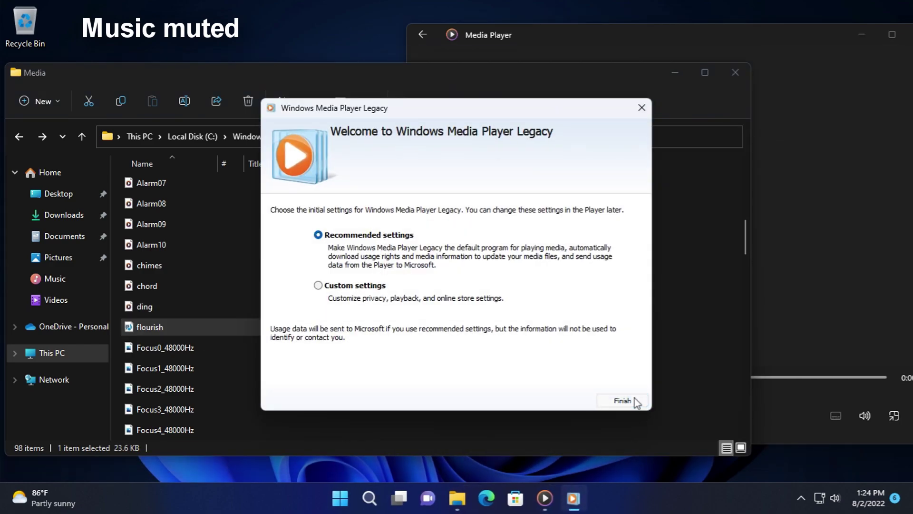
{"action": "left_click", "coordinate": [635, 400]}
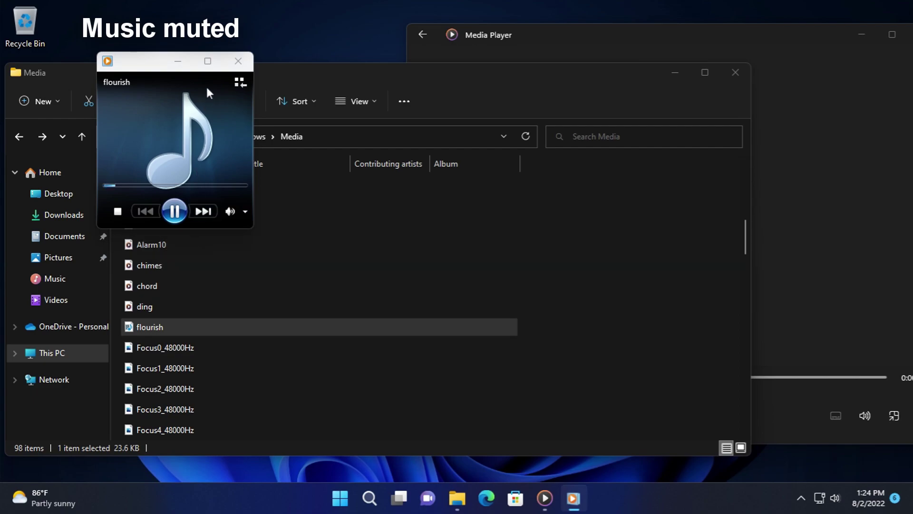
{"action": "left_click_drag", "start_coordinate": [156, 60], "coordinate": [586, 57]}
- Close all Media Player windows from the taskbar, then target the legacy player's icon
{"action": "left_click", "coordinate": [829, 40]}
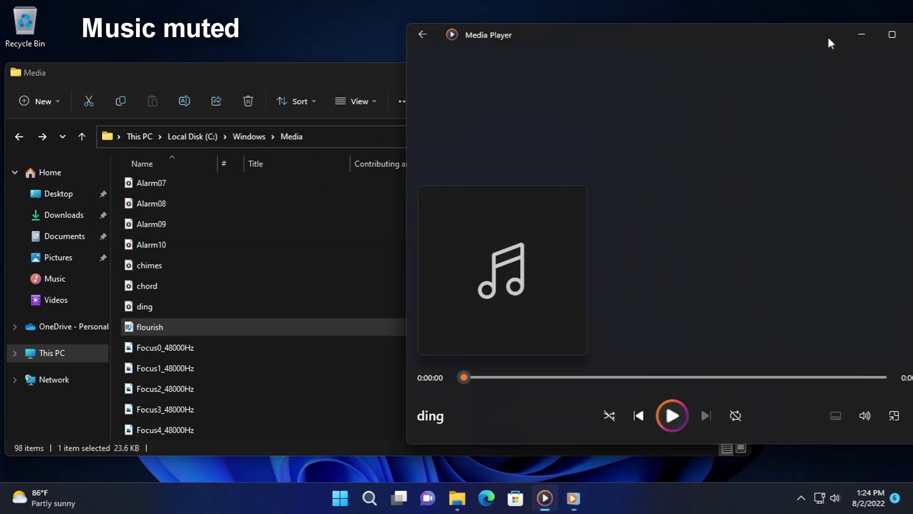
{"action": "right_click", "coordinate": [544, 498]}
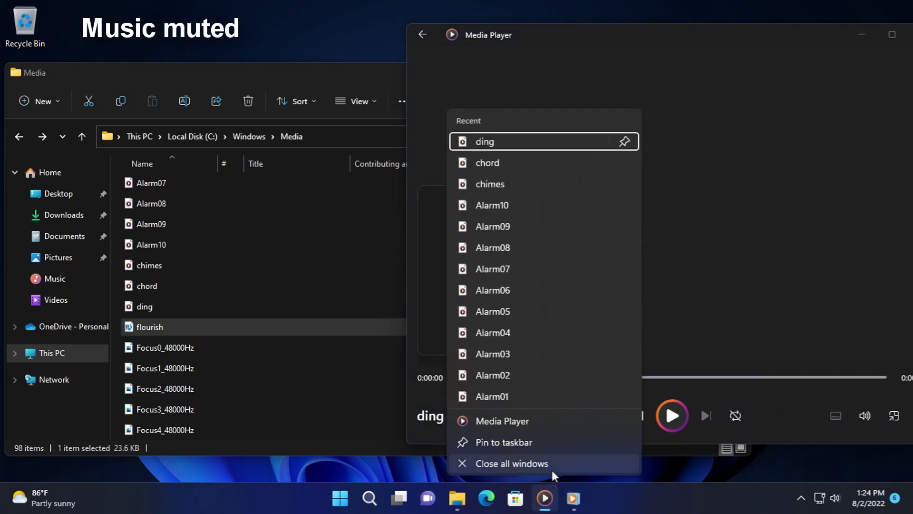
{"action": "left_click", "coordinate": [552, 467]}
{"action": "right_click", "coordinate": [560, 498]}
- Close the legacy player and open Focus0 through Focus3_48000Hz files
{"action": "left_click", "coordinate": [552, 462]}
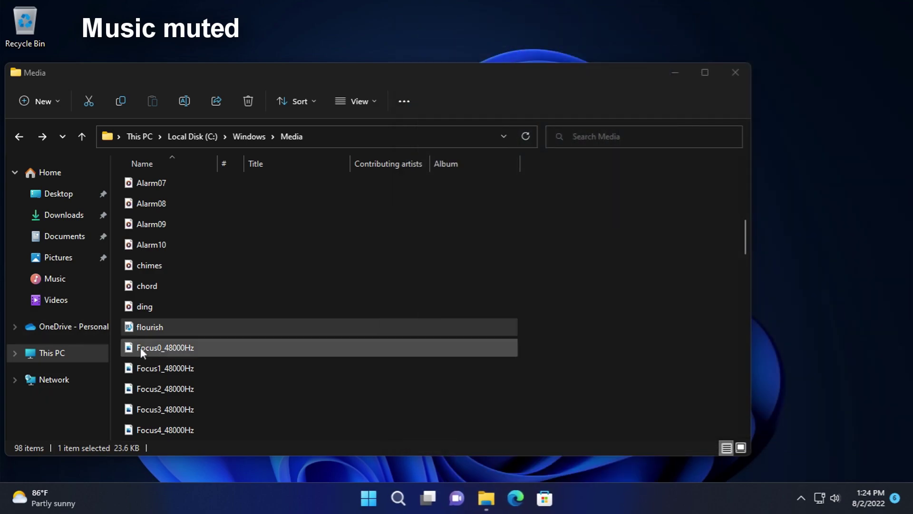
{"action": "double_click", "coordinate": [162, 349]}
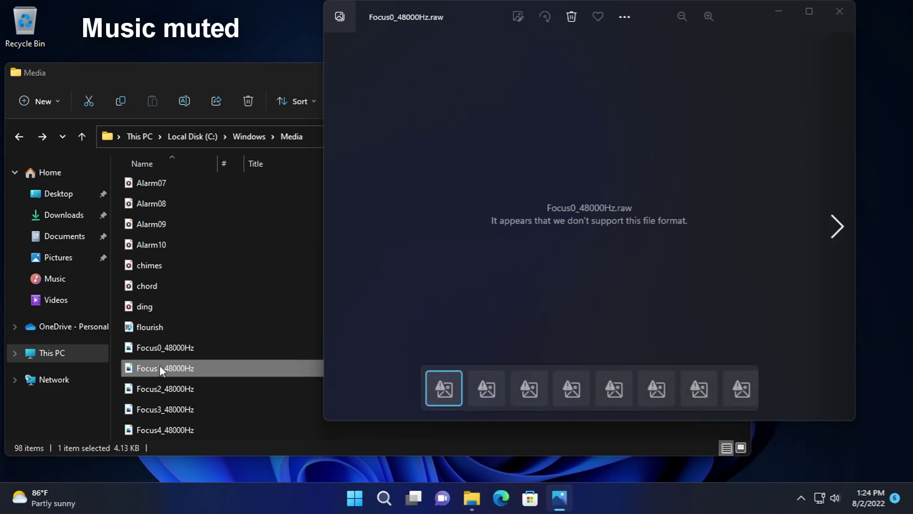
{"action": "double_click", "coordinate": [161, 376]}
{"action": "double_click", "coordinate": [167, 388]}
{"action": "double_click", "coordinate": [170, 402]}
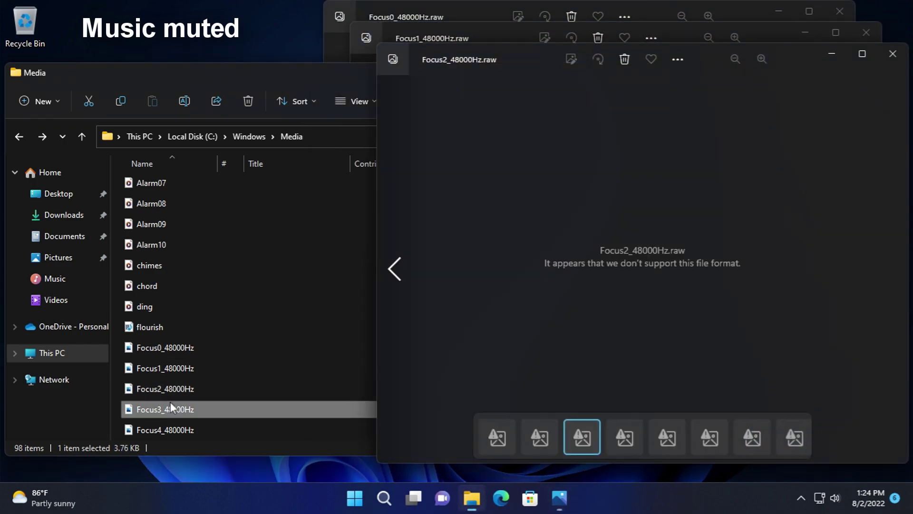
- Close the Photos windows reporting unsupported format, including the one for Focus4_48000Hz
{"action": "left_click", "coordinate": [548, 32]}
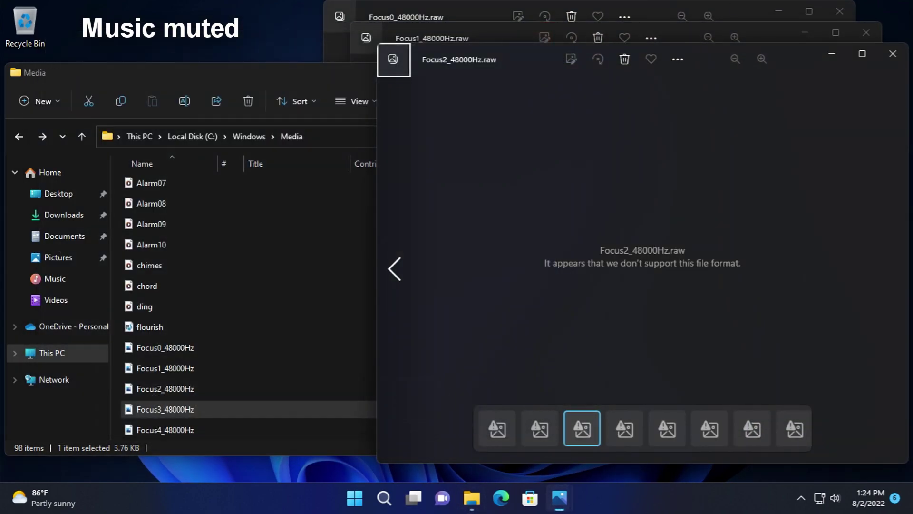
{"action": "left_click", "coordinate": [852, 16]}
{"action": "left_click", "coordinate": [852, 16]}
{"action": "left_click", "coordinate": [867, 33]}
{"action": "left_click", "coordinate": [893, 53]}
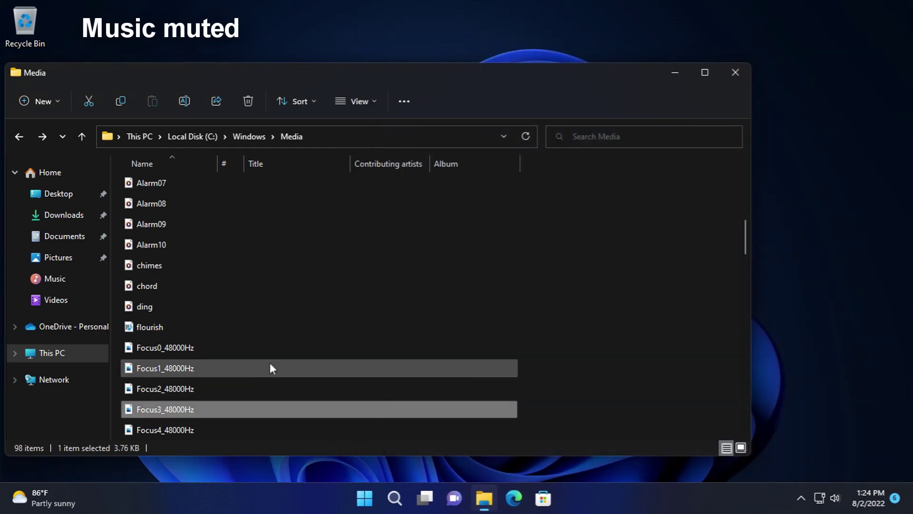
{"action": "left_click", "coordinate": [227, 429]}
{"action": "left_click", "coordinate": [887, 55]}
- Try GoBack, Hide and MoveNext_48000Hz, closing each unsupported Photos window
{"action": "scroll", "coordinate": [219, 371], "scroll_direction": "down", "scroll_amount": 3}
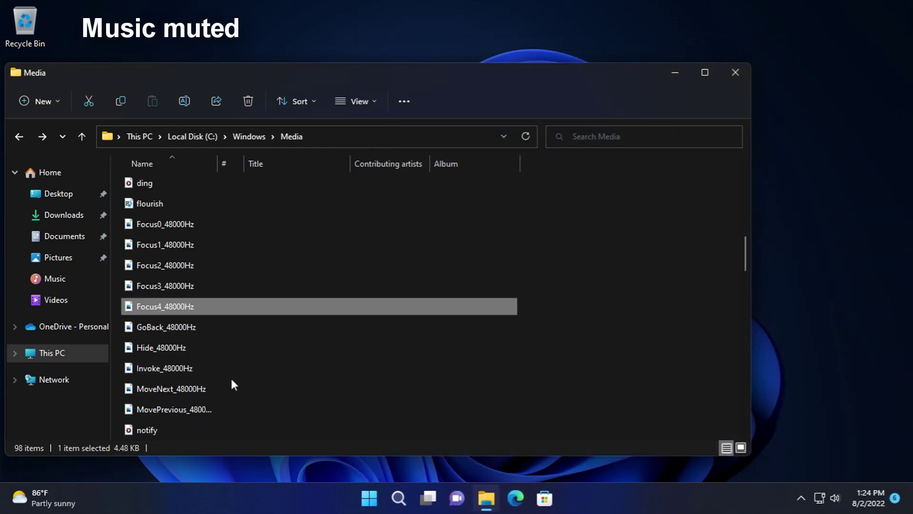
{"action": "double_click", "coordinate": [186, 329]}
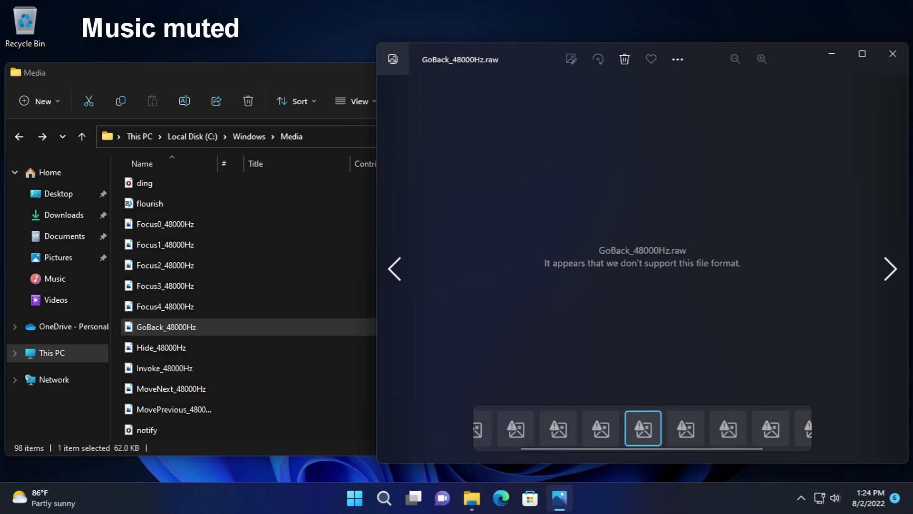
{"action": "left_click", "coordinate": [888, 61]}
{"action": "double_click", "coordinate": [341, 344]}
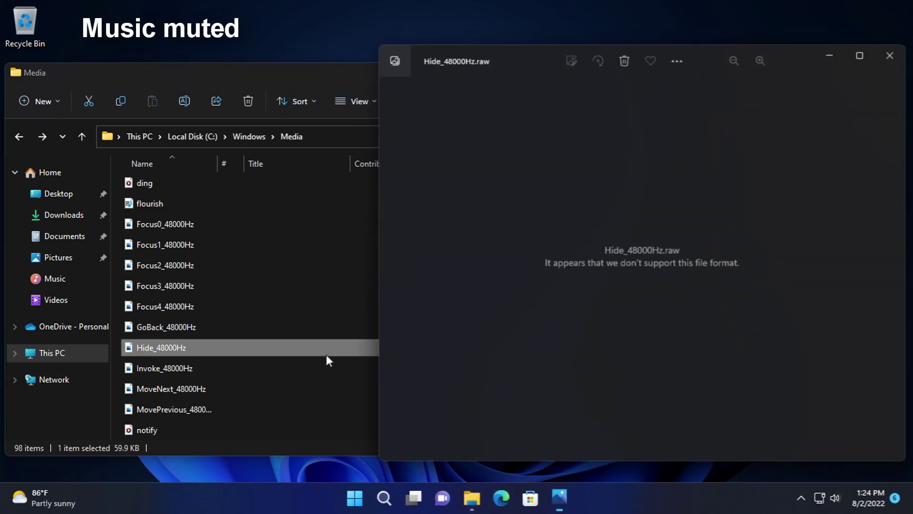
{"action": "key", "text": "alt+F4"}
{"action": "scroll", "coordinate": [441, 295], "scroll_direction": "down", "scroll_amount": 2}
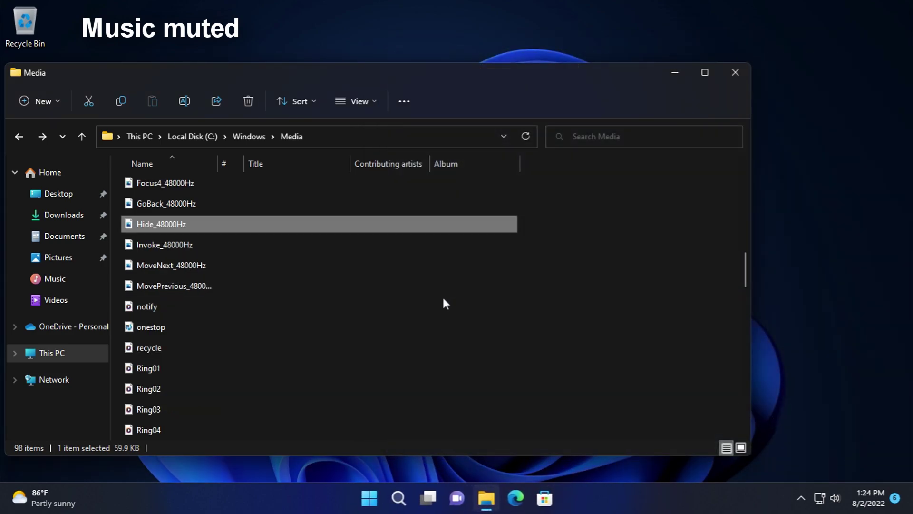
{"action": "left_click", "coordinate": [295, 271]}
{"action": "double_click", "coordinate": [295, 271]}
{"action": "key", "text": "alt+F4"}
- Play the notify and onestop sounds, then close the legacy player
{"action": "left_click", "coordinate": [303, 312]}
{"action": "double_click", "coordinate": [302, 311]}
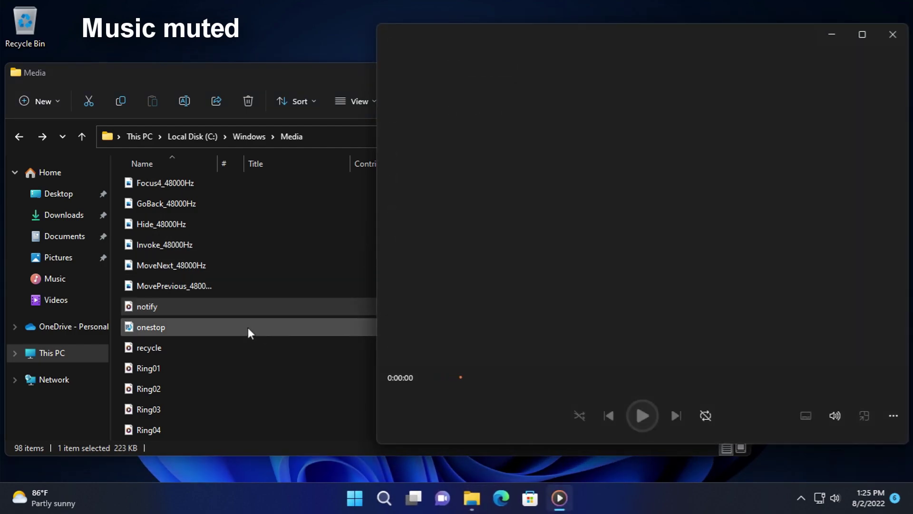
{"action": "double_click", "coordinate": [248, 327]}
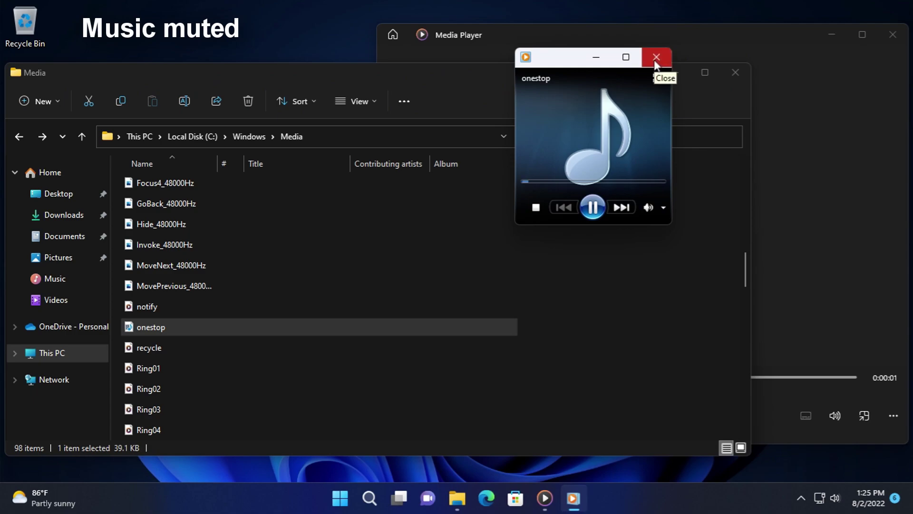
{"action": "left_click", "coordinate": [659, 56]}
- Close Media Player, then play recycle and Ring01 through Ring07
{"action": "left_click", "coordinate": [815, 37]}
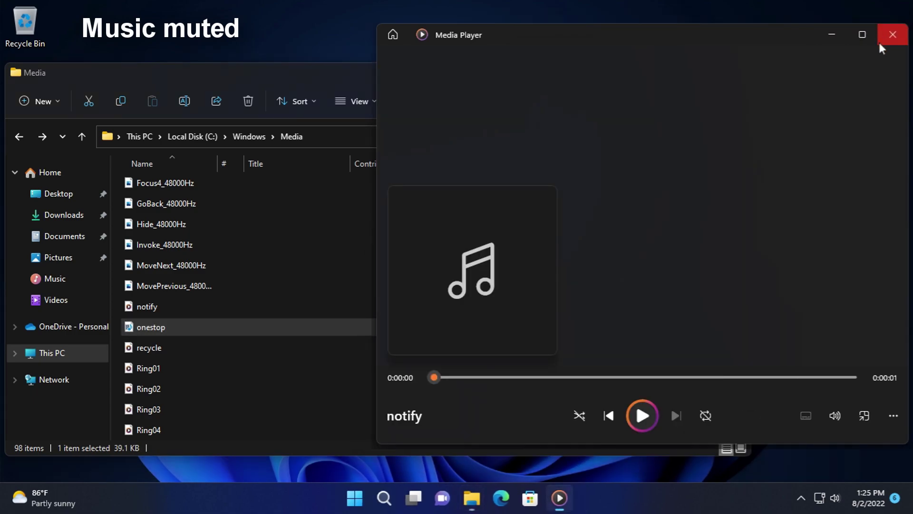
{"action": "left_click", "coordinate": [893, 34]}
{"action": "double_click", "coordinate": [274, 346]}
{"action": "double_click", "coordinate": [262, 369]}
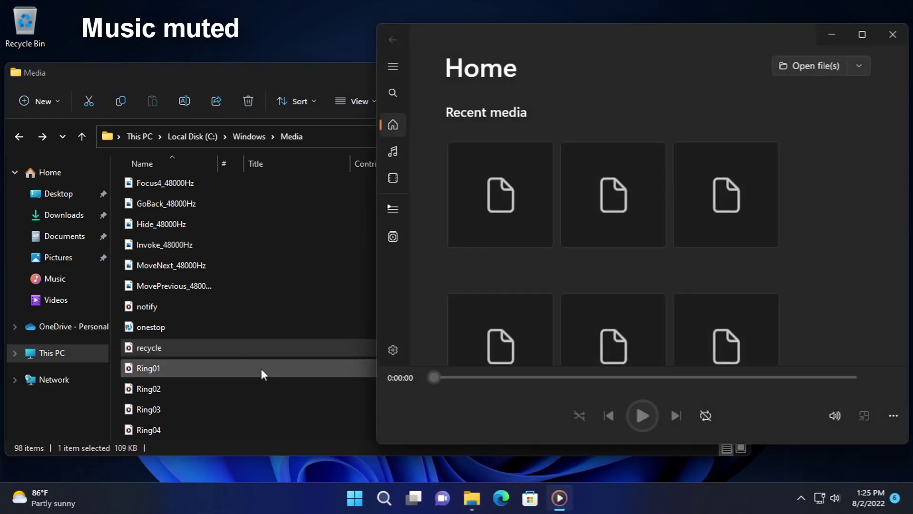
{"action": "scroll", "coordinate": [261, 366], "scroll_direction": "down", "scroll_amount": 1}
{"action": "double_click", "coordinate": [179, 326]}
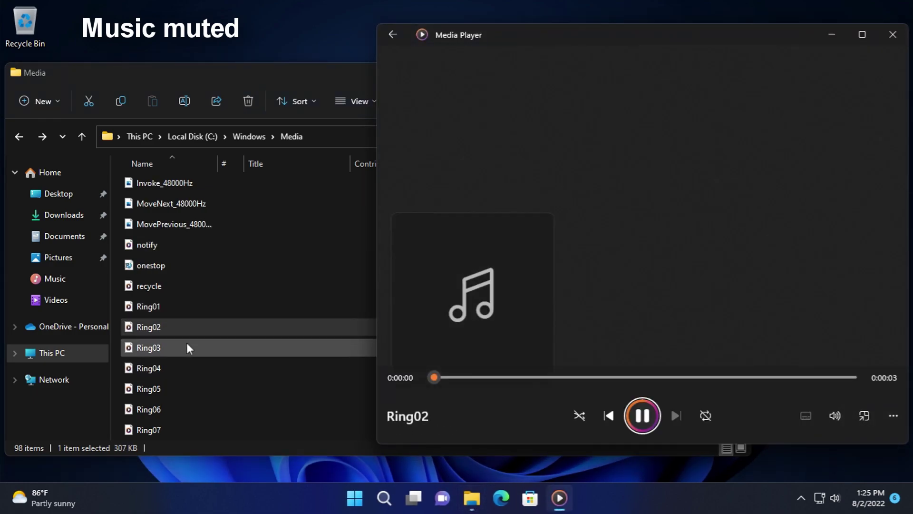
{"action": "scroll", "coordinate": [181, 333], "scroll_direction": "down", "scroll_amount": 1}
{"action": "double_click", "coordinate": [158, 284]}
{"action": "double_click", "coordinate": [163, 309]}
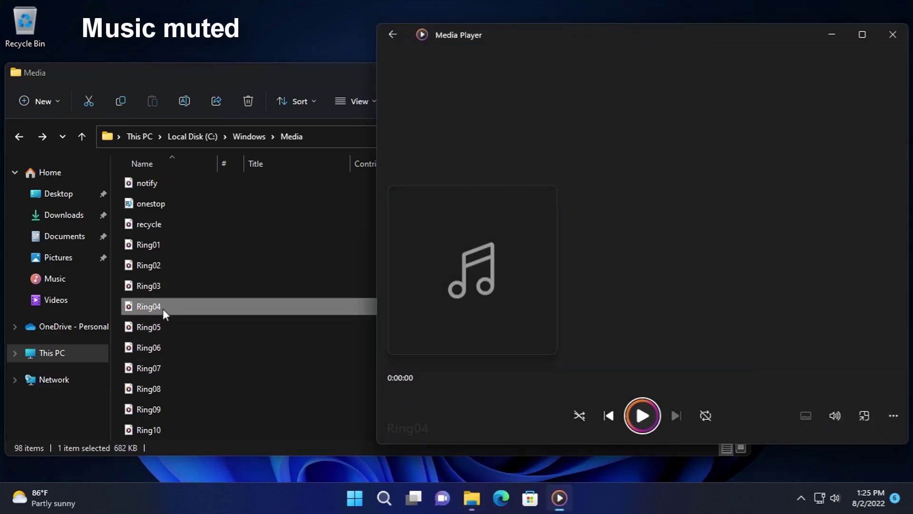
{"action": "double_click", "coordinate": [136, 331]}
{"action": "double_click", "coordinate": [161, 349]}
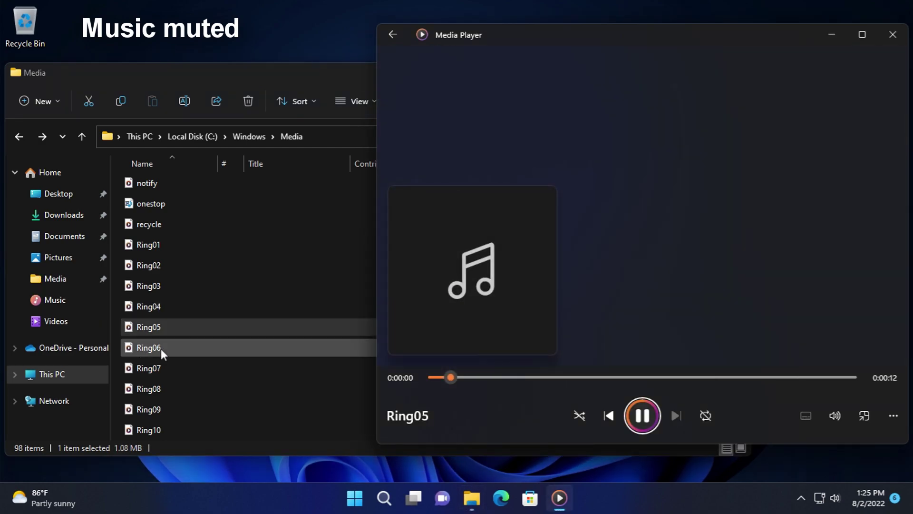
{"action": "double_click", "coordinate": [167, 364]}
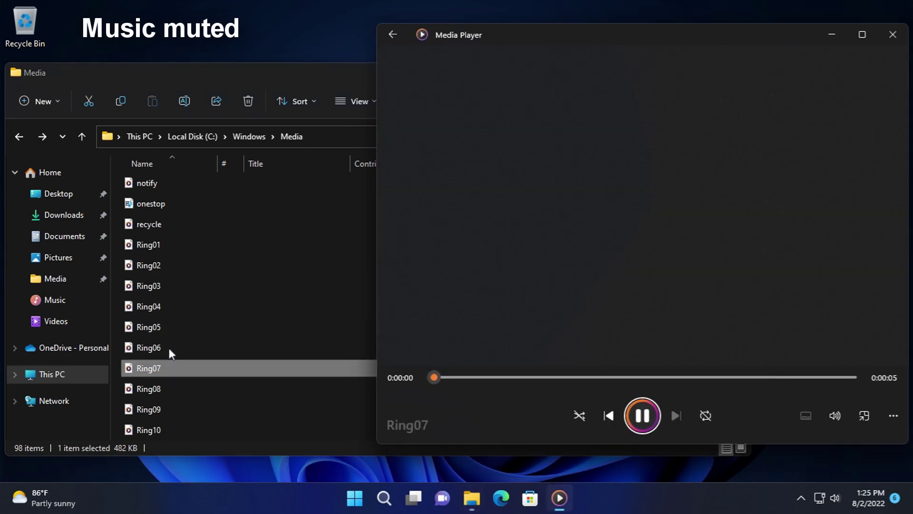
- Play Ring08, Ring09, Ring10 and ringout; dismiss the unsupported Show_48000Hz file
{"action": "scroll", "coordinate": [169, 338], "scroll_direction": "down", "scroll_amount": 2}
{"action": "double_click", "coordinate": [159, 269]}
{"action": "double_click", "coordinate": [159, 283]}
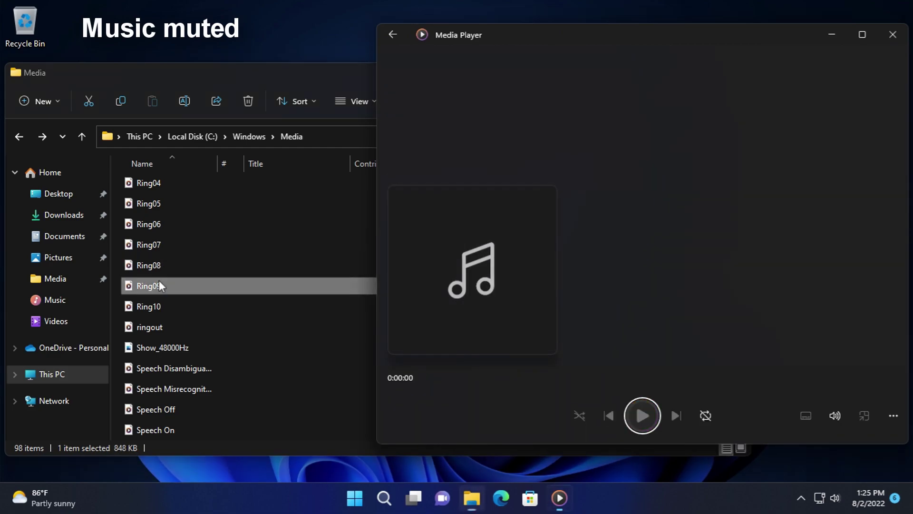
{"action": "double_click", "coordinate": [163, 307]}
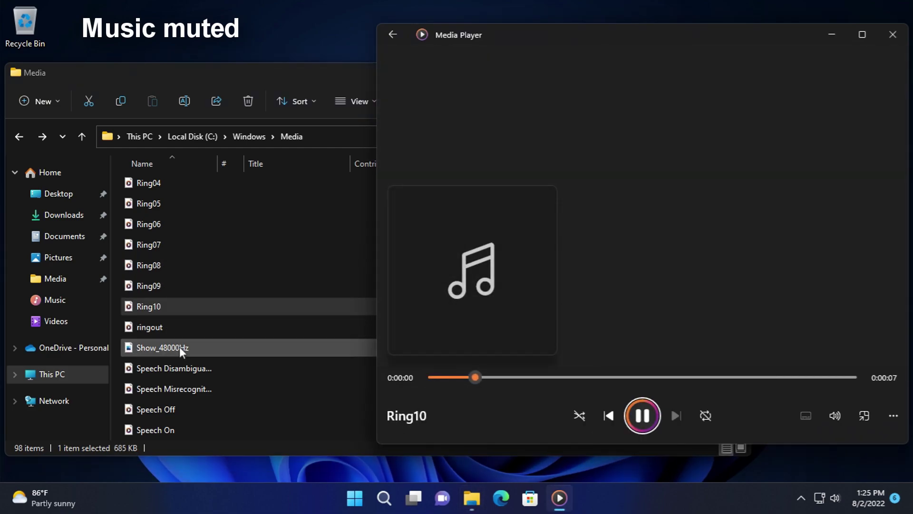
{"action": "double_click", "coordinate": [167, 329]}
{"action": "double_click", "coordinate": [179, 346]}
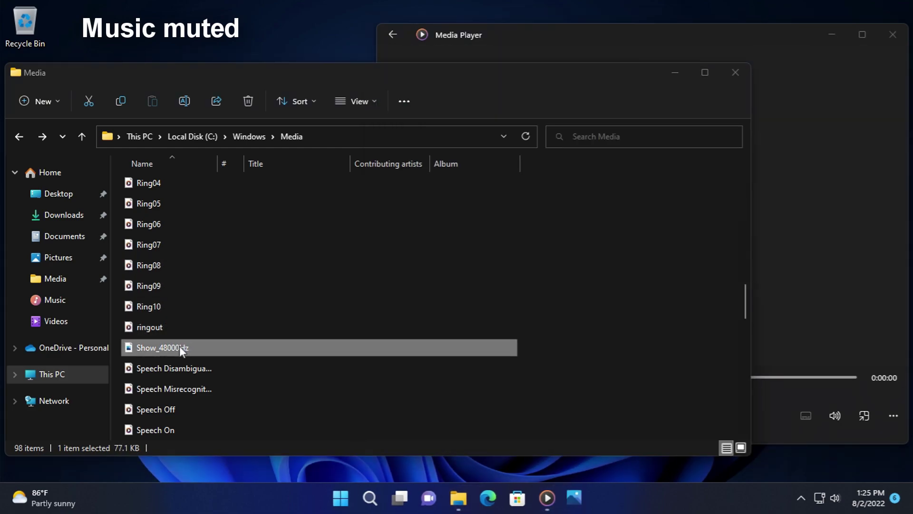
{"action": "left_click", "coordinate": [892, 53]}
- Play the Speech sounds (Misrecognition, Off, On, Sleep) and then tada
{"action": "scroll", "coordinate": [428, 314], "scroll_direction": "down", "scroll_amount": 1}
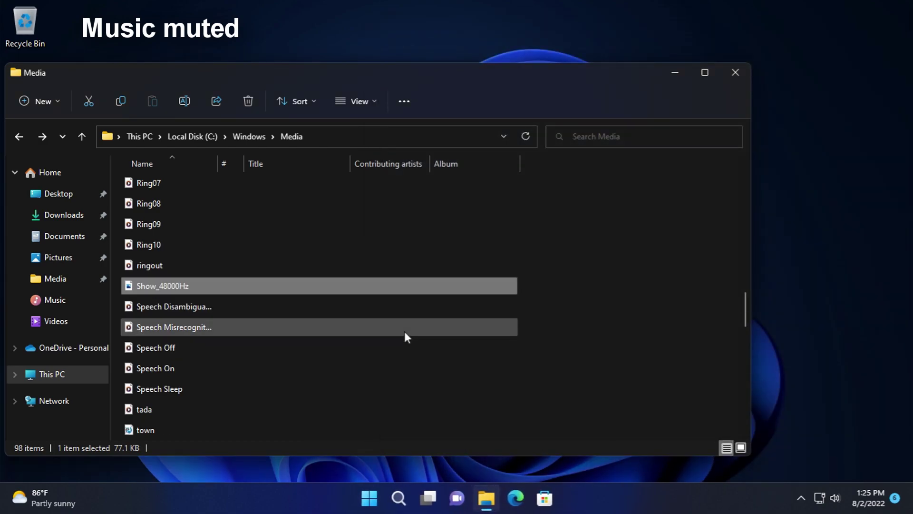
{"action": "left_click", "coordinate": [382, 308]}
{"action": "double_click", "coordinate": [383, 311]}
{"action": "double_click", "coordinate": [297, 324]}
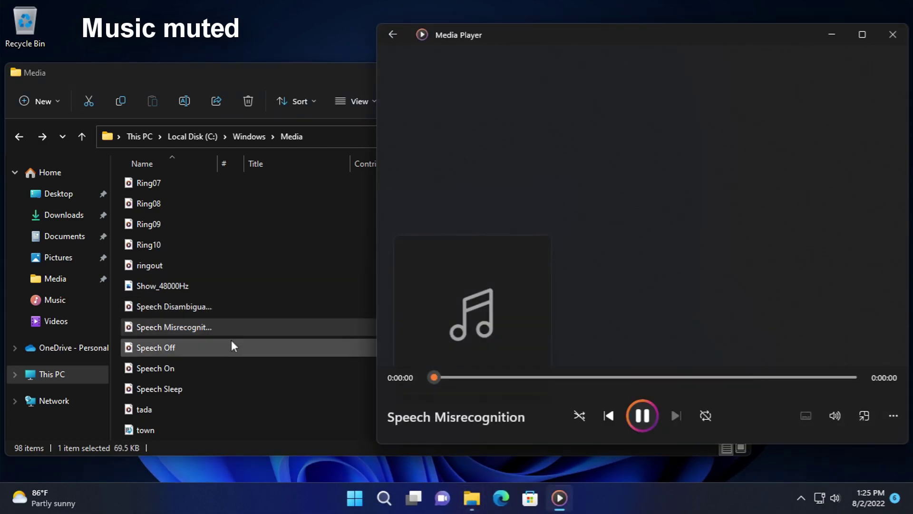
{"action": "left_click", "coordinate": [231, 340]}
{"action": "double_click", "coordinate": [231, 340]}
{"action": "scroll", "coordinate": [219, 324], "scroll_direction": "down", "scroll_amount": 1}
{"action": "double_click", "coordinate": [184, 305]}
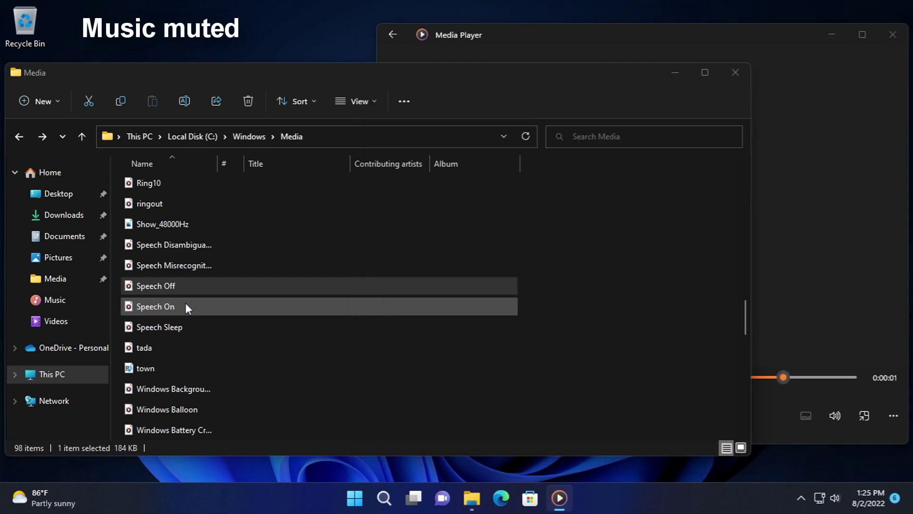
{"action": "double_click", "coordinate": [183, 327]}
{"action": "double_click", "coordinate": [175, 346]}
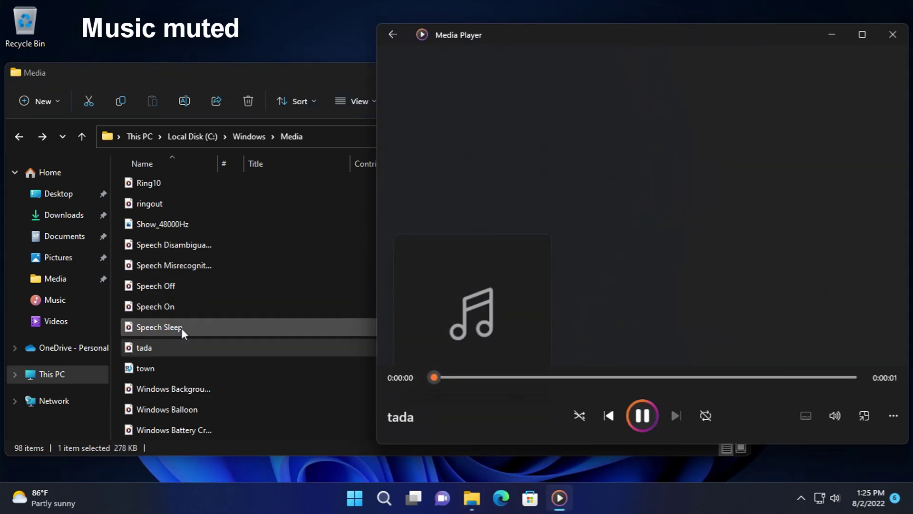
{"action": "scroll", "coordinate": [163, 257], "scroll_direction": "down", "scroll_amount": 2}
- Play town, close the old mini player, then play Windows Background through Windows Ding
{"action": "double_click", "coordinate": [160, 240]}
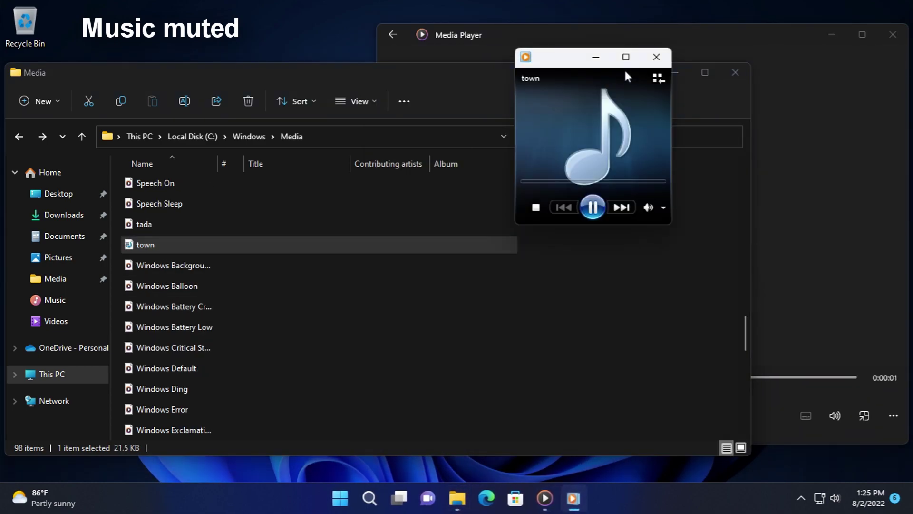
{"action": "left_click", "coordinate": [655, 56]}
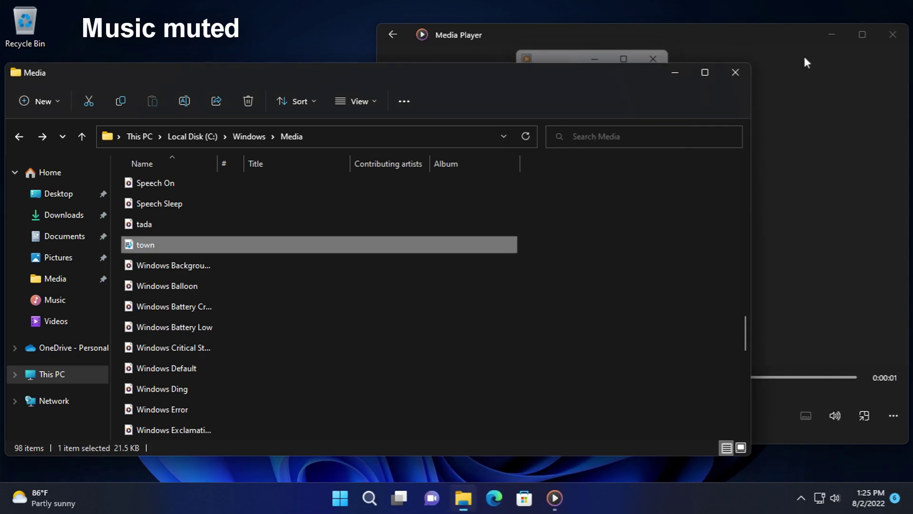
{"action": "double_click", "coordinate": [213, 272]}
{"action": "double_click", "coordinate": [188, 287]}
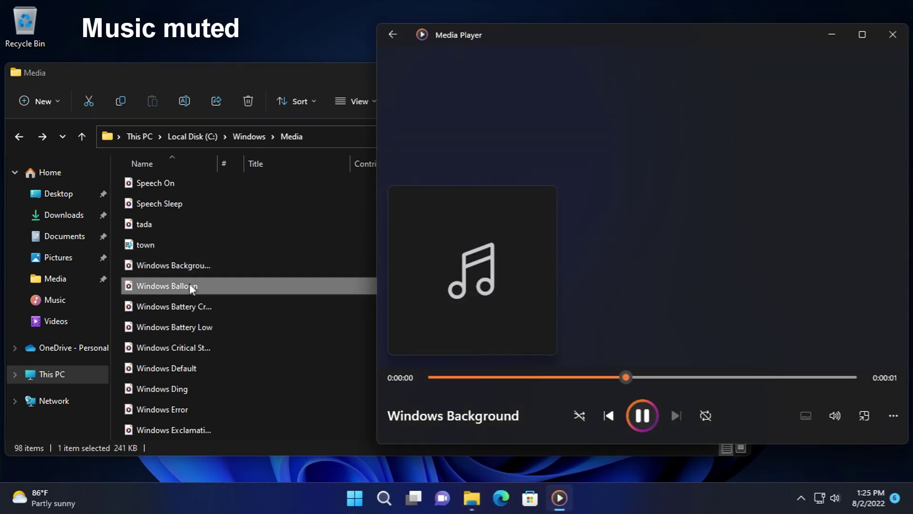
{"action": "double_click", "coordinate": [191, 306]}
{"action": "double_click", "coordinate": [195, 328]}
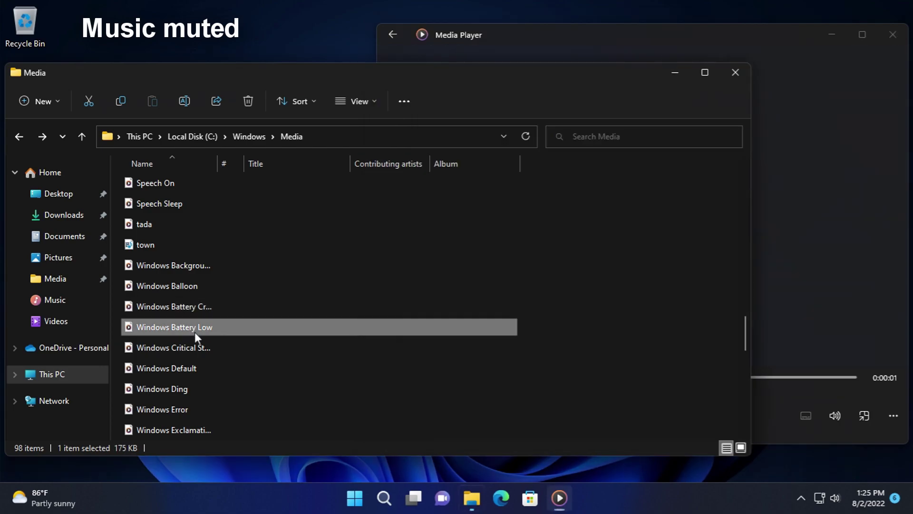
{"action": "double_click", "coordinate": [194, 344]}
{"action": "double_click", "coordinate": [161, 370]}
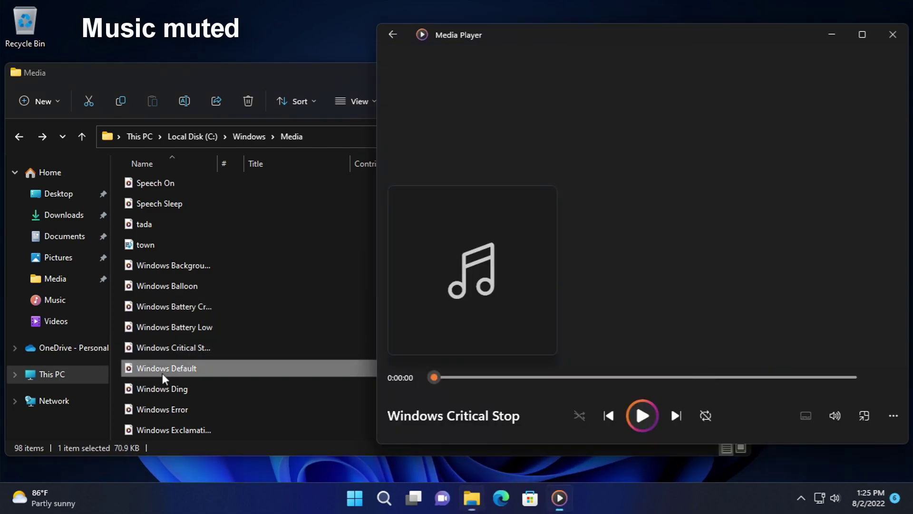
{"action": "double_click", "coordinate": [165, 387]}
- Play Windows Error, Exclamation, Feed Discovered, Foreground, and the Hardware Fail, Insert and Remove sounds
{"action": "scroll", "coordinate": [167, 381], "scroll_direction": "down", "scroll_amount": 1}
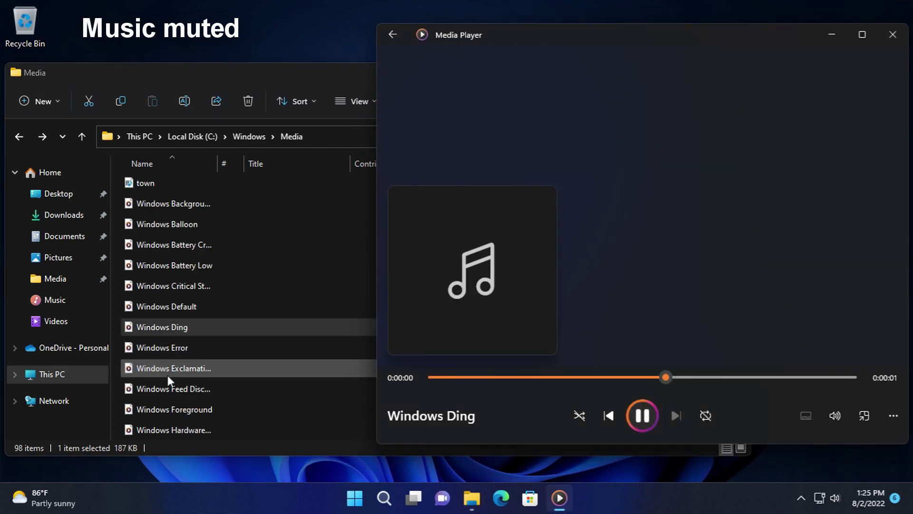
{"action": "double_click", "coordinate": [166, 344]}
{"action": "scroll", "coordinate": [169, 339], "scroll_direction": "down", "scroll_amount": 1}
{"action": "scroll", "coordinate": [170, 335], "scroll_direction": "down", "scroll_amount": 1}
{"action": "double_click", "coordinate": [180, 246]}
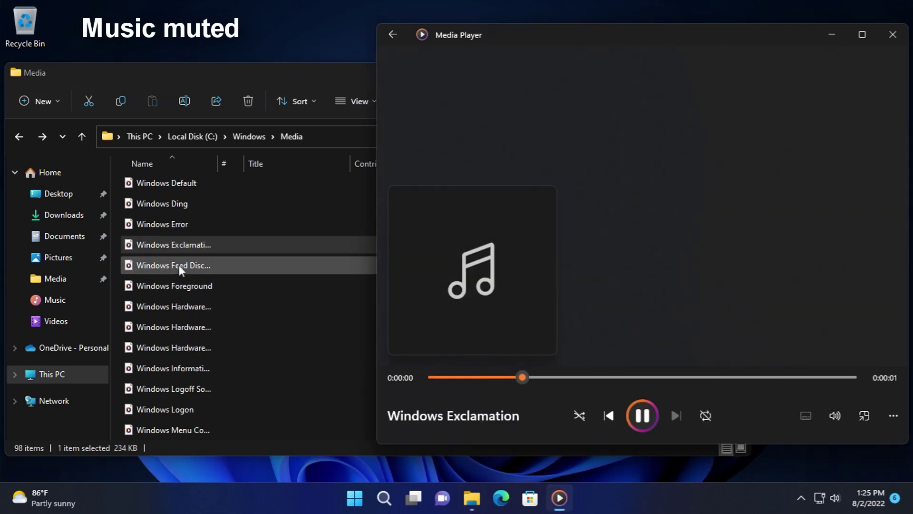
{"action": "double_click", "coordinate": [179, 266]}
{"action": "double_click", "coordinate": [182, 281]}
{"action": "double_click", "coordinate": [181, 303]}
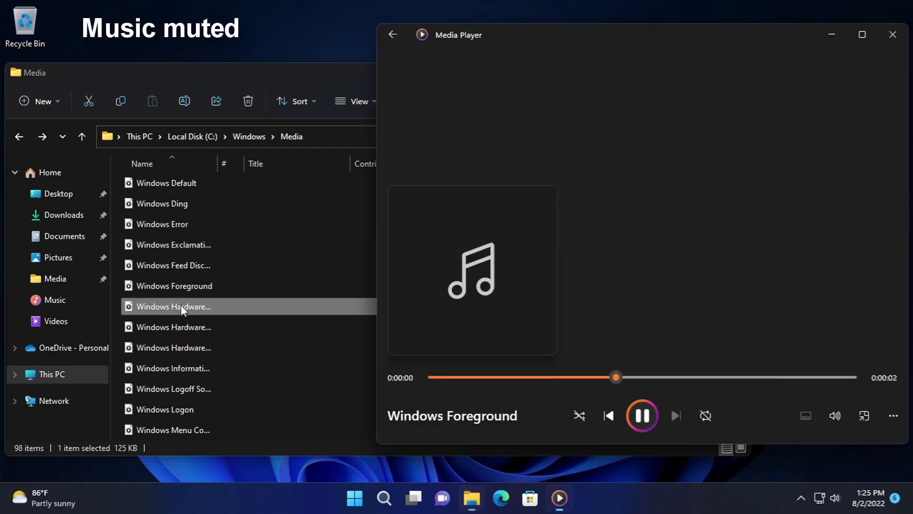
{"action": "double_click", "coordinate": [185, 323]}
{"action": "double_click", "coordinate": [188, 348]}
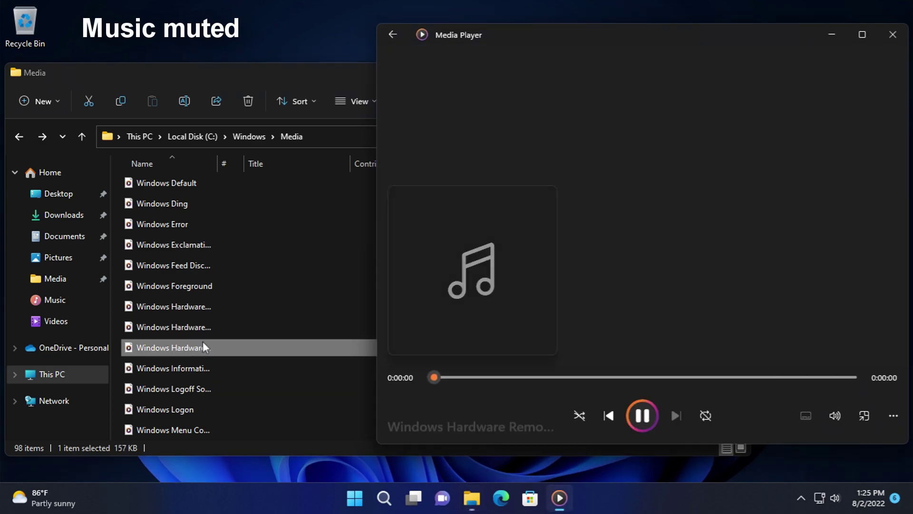
- Play the Windows Information Bar, Windows Logoff and Windows Logon sounds
{"action": "scroll", "coordinate": [201, 342], "scroll_direction": "down", "scroll_amount": 1}
{"action": "double_click", "coordinate": [196, 302]}
{"action": "scroll", "coordinate": [195, 302], "scroll_direction": "down", "scroll_amount": 1}
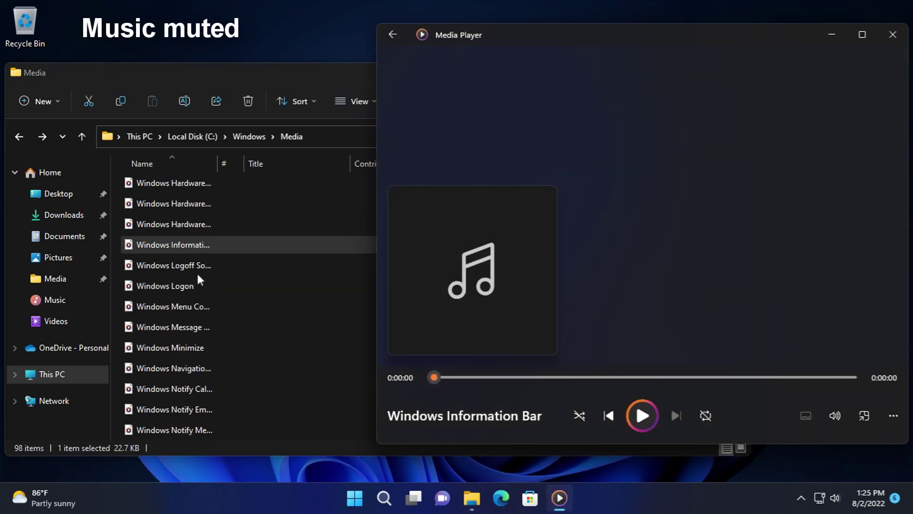
{"action": "double_click", "coordinate": [198, 272]}
{"action": "left_click", "coordinate": [195, 274]}
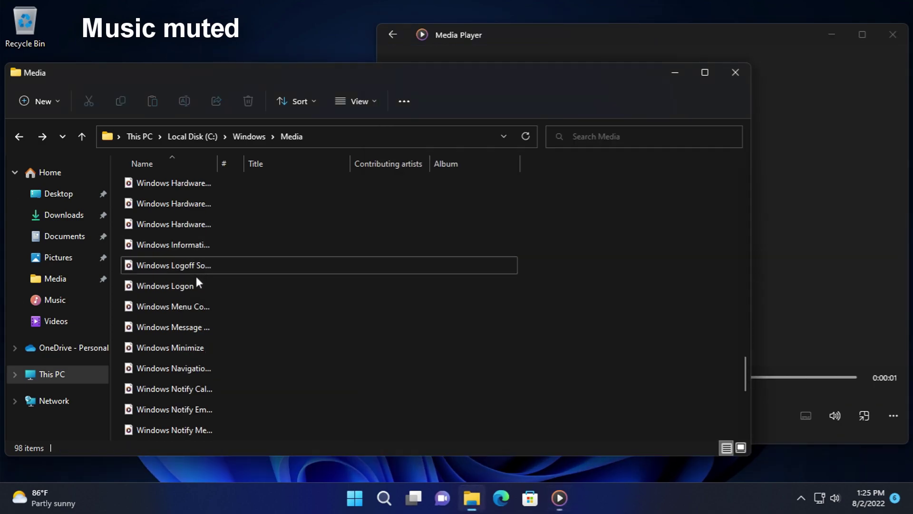
{"action": "double_click", "coordinate": [196, 284]}
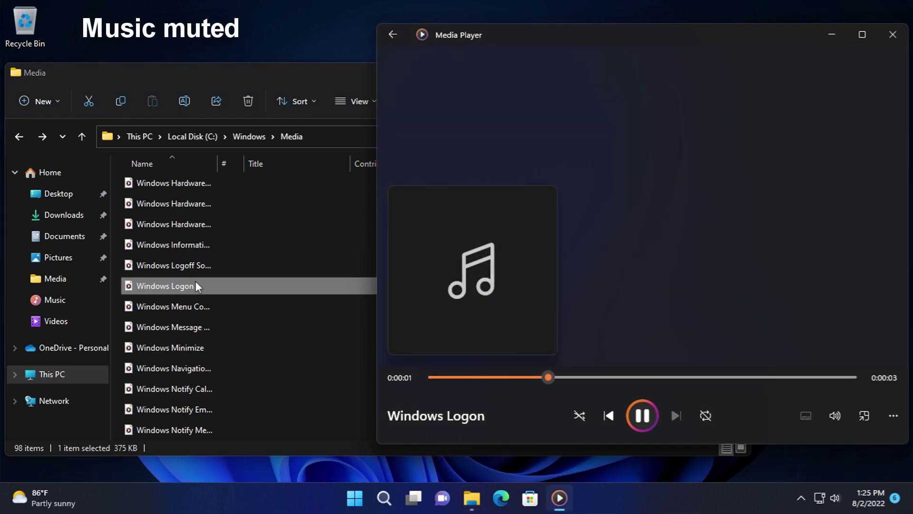
- Play Windows Menu Command, Message, Minimize, Navigation Start, Notify Calendar and Notify Email
{"action": "double_click", "coordinate": [195, 308]}
{"action": "left_click", "coordinate": [193, 326]}
{"action": "double_click", "coordinate": [192, 327]}
{"action": "double_click", "coordinate": [180, 350]}
{"action": "double_click", "coordinate": [184, 367]}
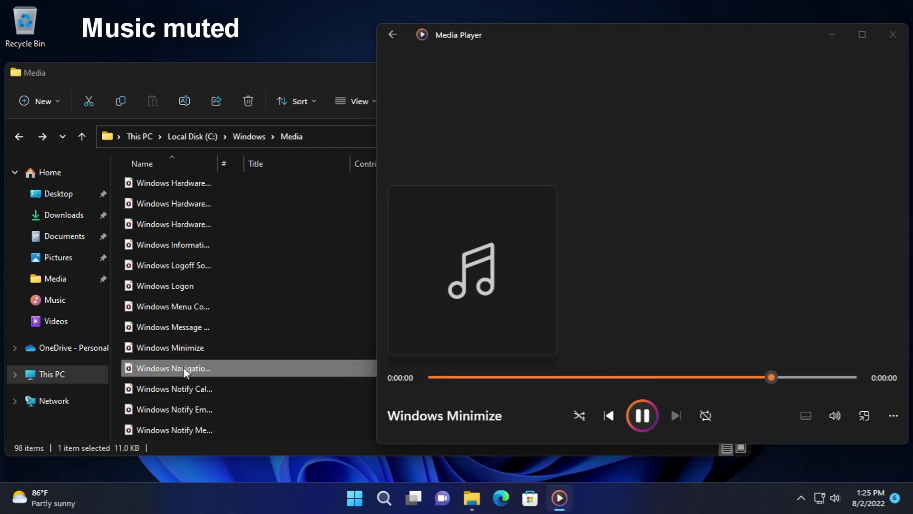
{"action": "double_click", "coordinate": [141, 383]}
{"action": "double_click", "coordinate": [144, 410]}
- Play Notify Messaging, Notify System Generic, Notify, Pop-up Blocked, Print complete and both Proximity sounds
{"action": "scroll", "coordinate": [175, 384], "scroll_direction": "down", "scroll_amount": 2}
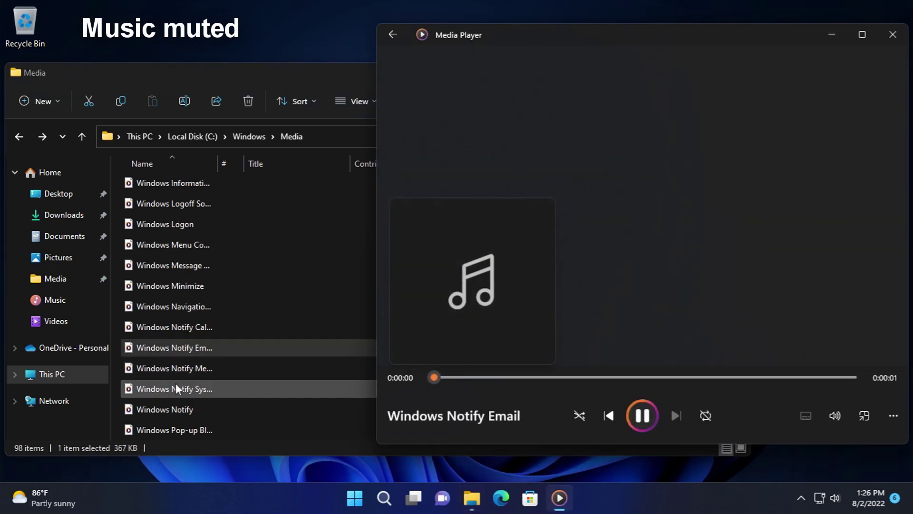
{"action": "double_click", "coordinate": [169, 307]}
{"action": "double_click", "coordinate": [169, 321]}
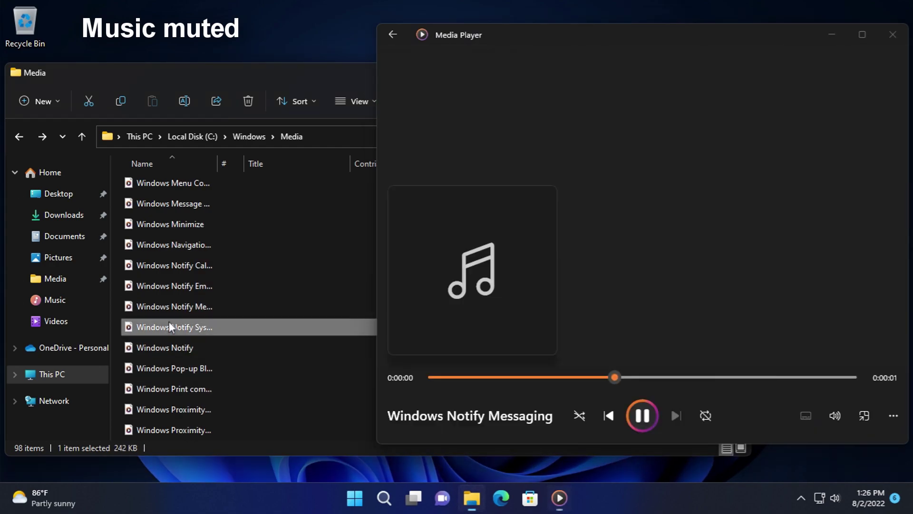
{"action": "double_click", "coordinate": [165, 348]}
{"action": "scroll", "coordinate": [223, 357], "scroll_direction": "down", "scroll_amount": 1}
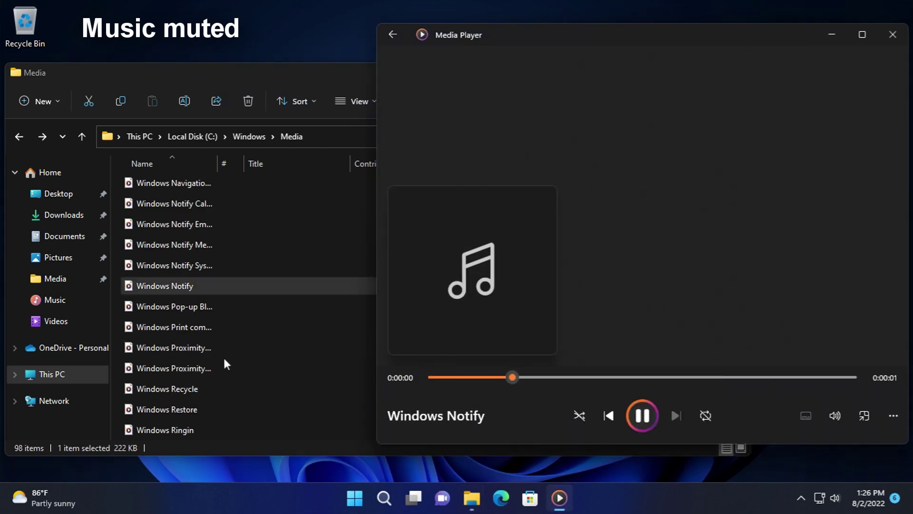
{"action": "double_click", "coordinate": [183, 308]}
{"action": "double_click", "coordinate": [176, 330]}
{"action": "double_click", "coordinate": [176, 344]}
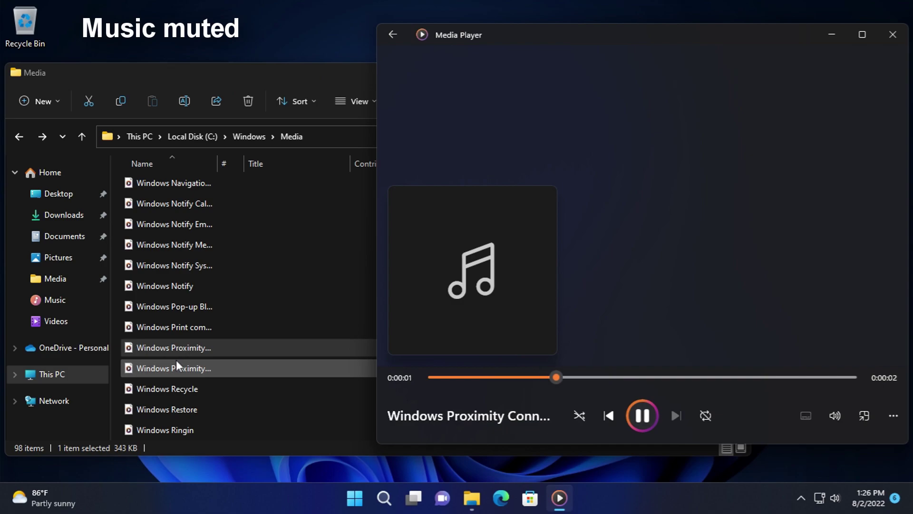
{"action": "double_click", "coordinate": [176, 364]}
- Play Windows Recycle through Ringin, Ringout, Shutdown, Startup, Unlock and User Account Control
{"action": "scroll", "coordinate": [190, 364], "scroll_direction": "down", "scroll_amount": 2}
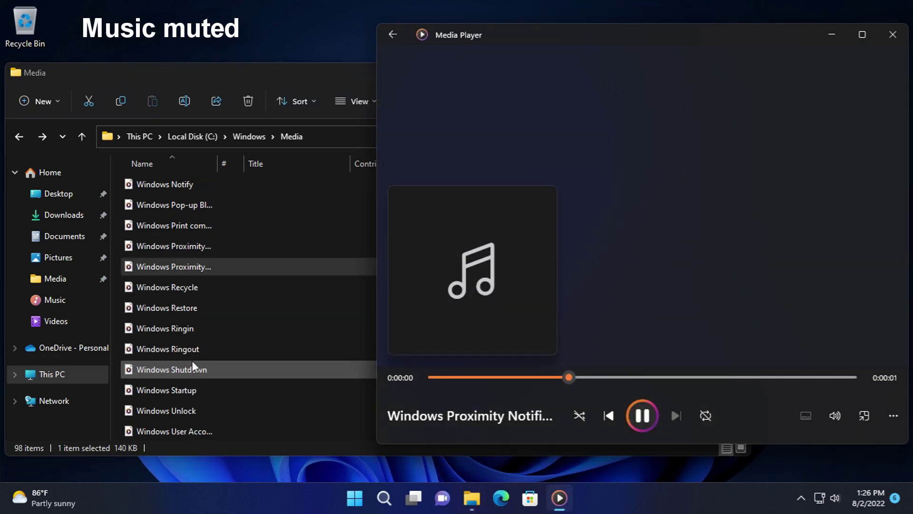
{"action": "double_click", "coordinate": [170, 290]}
{"action": "left_click", "coordinate": [173, 307]}
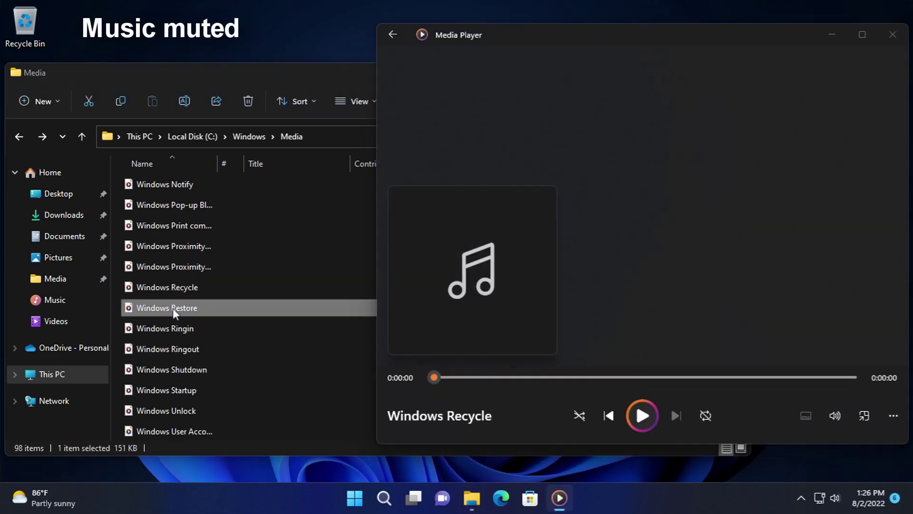
{"action": "double_click", "coordinate": [180, 333]}
{"action": "double_click", "coordinate": [186, 347]}
{"action": "double_click", "coordinate": [187, 364]}
{"action": "double_click", "coordinate": [181, 383]}
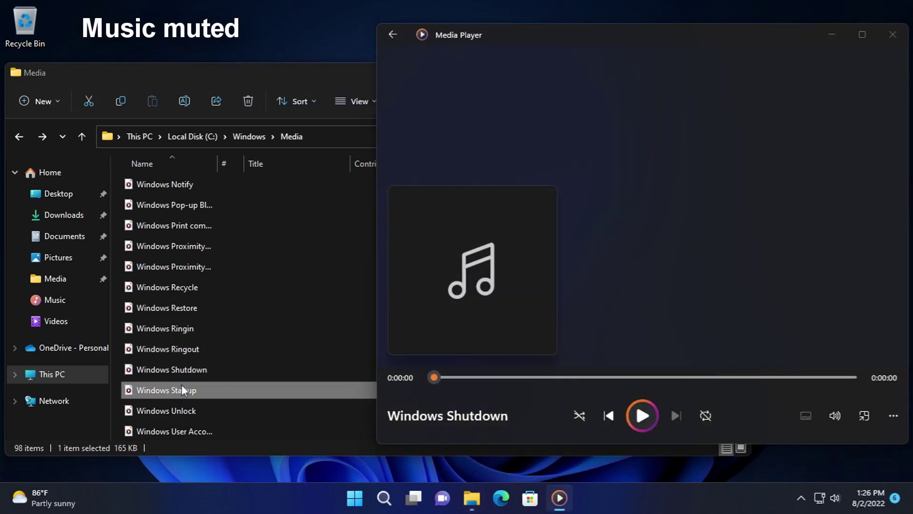
{"action": "double_click", "coordinate": [187, 406]}
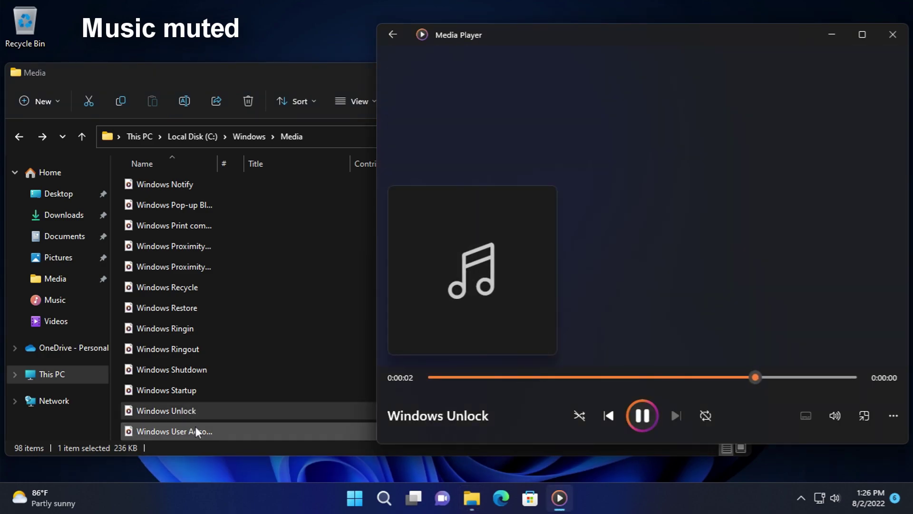
{"action": "double_click", "coordinate": [195, 427]}
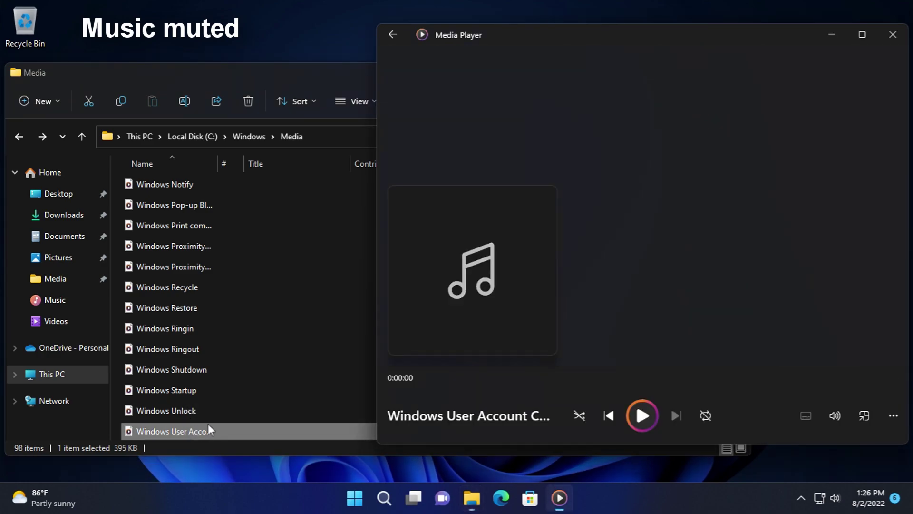
- Close Media Player and the Media folder, then show the Start menu's power options
{"action": "left_click", "coordinate": [892, 35]}
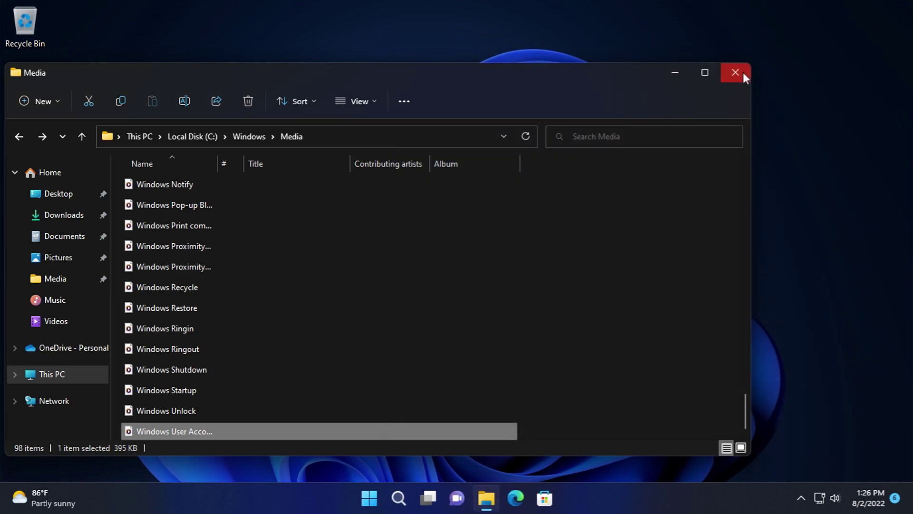
{"action": "left_click", "coordinate": [736, 73]}
{"action": "left_click", "coordinate": [369, 498]}
{"action": "left_click", "coordinate": [621, 452]}
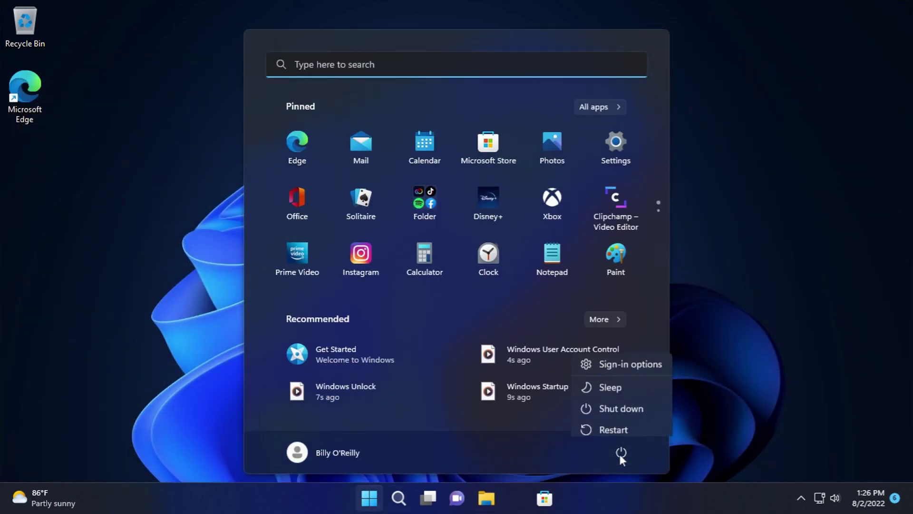